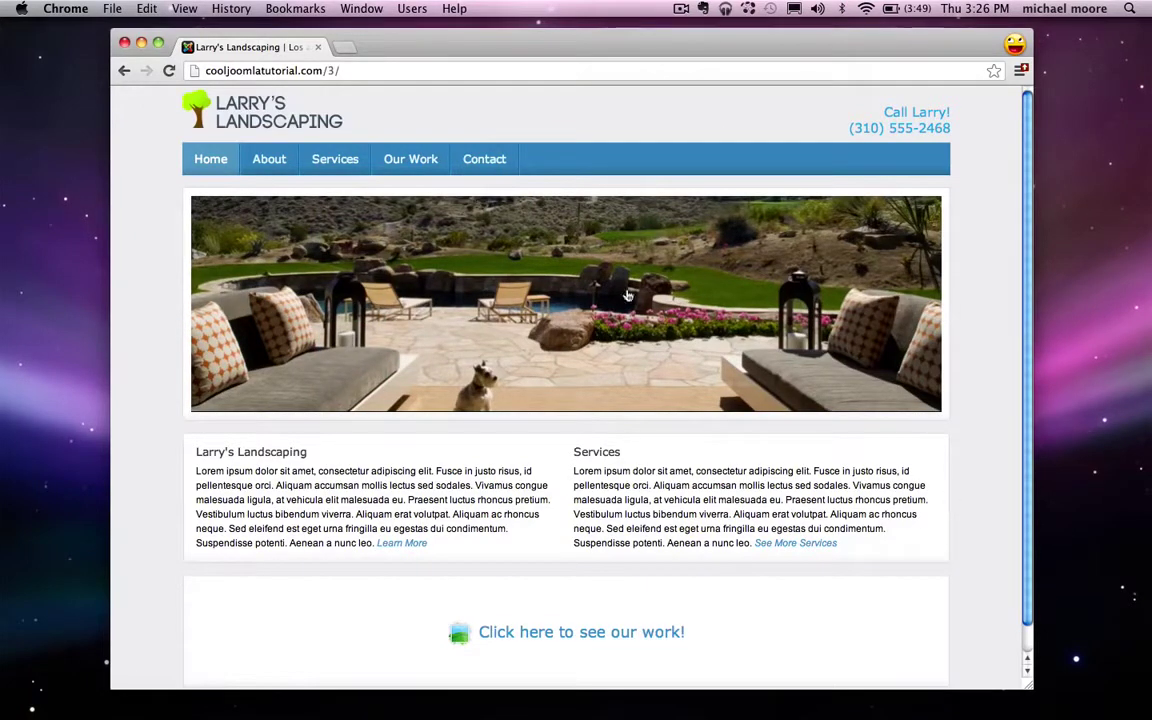
Step: Advance the slideshow to the pine-trees photo, highlight the intro paragraphs, then go to About
left_click(899, 303)
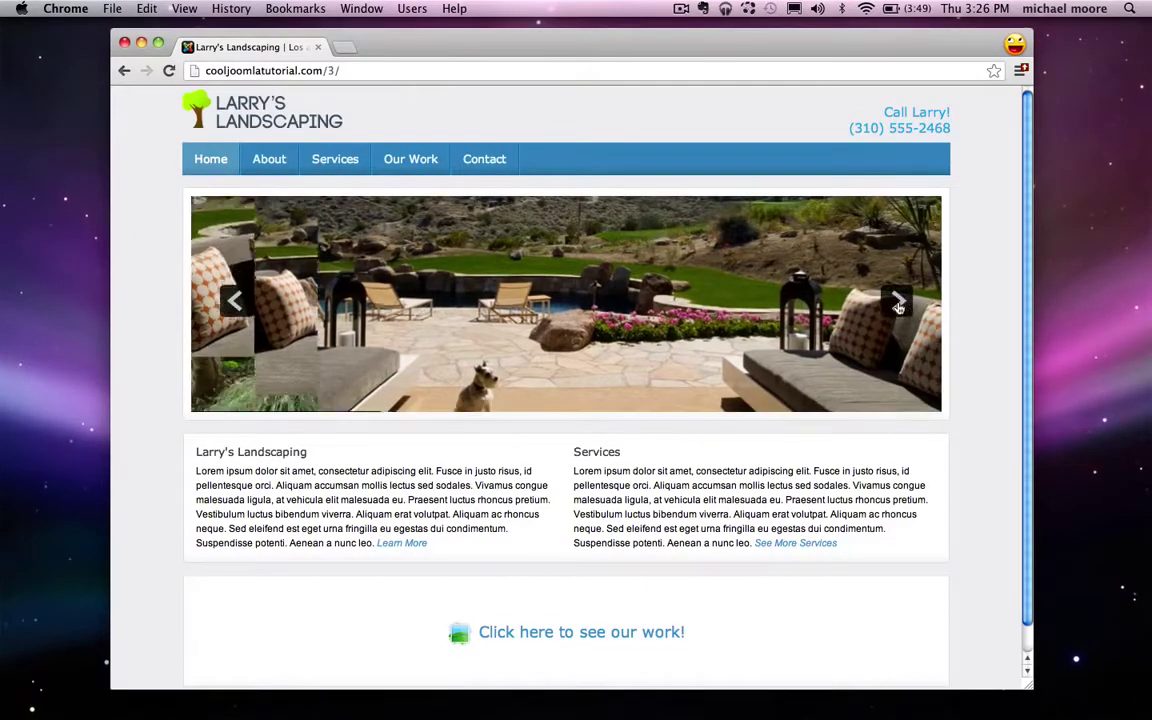
left_click(898, 304)
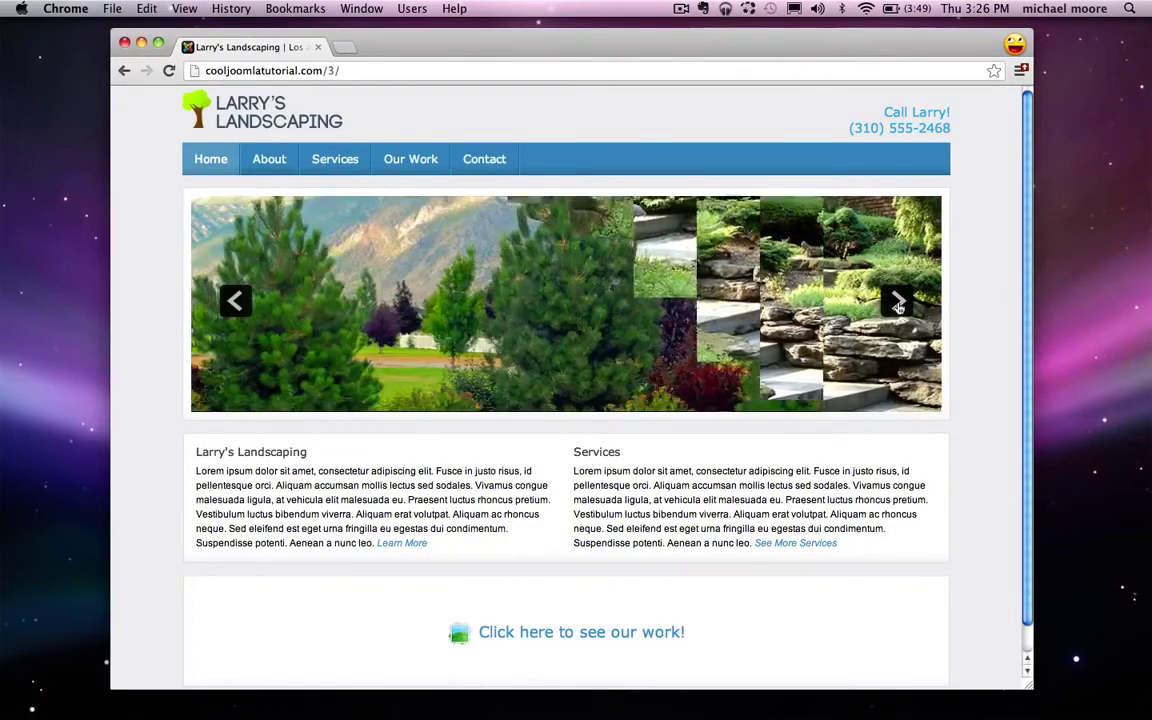
triple_click(305, 507)
triple_click(712, 520)
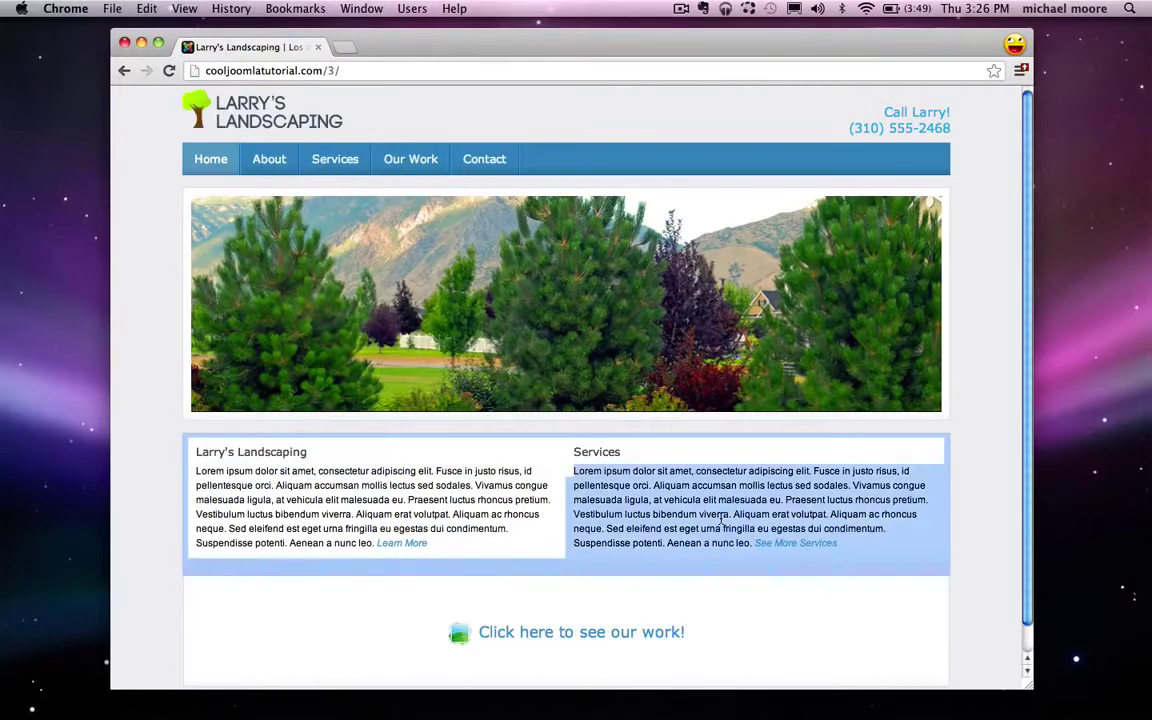
left_click(518, 510)
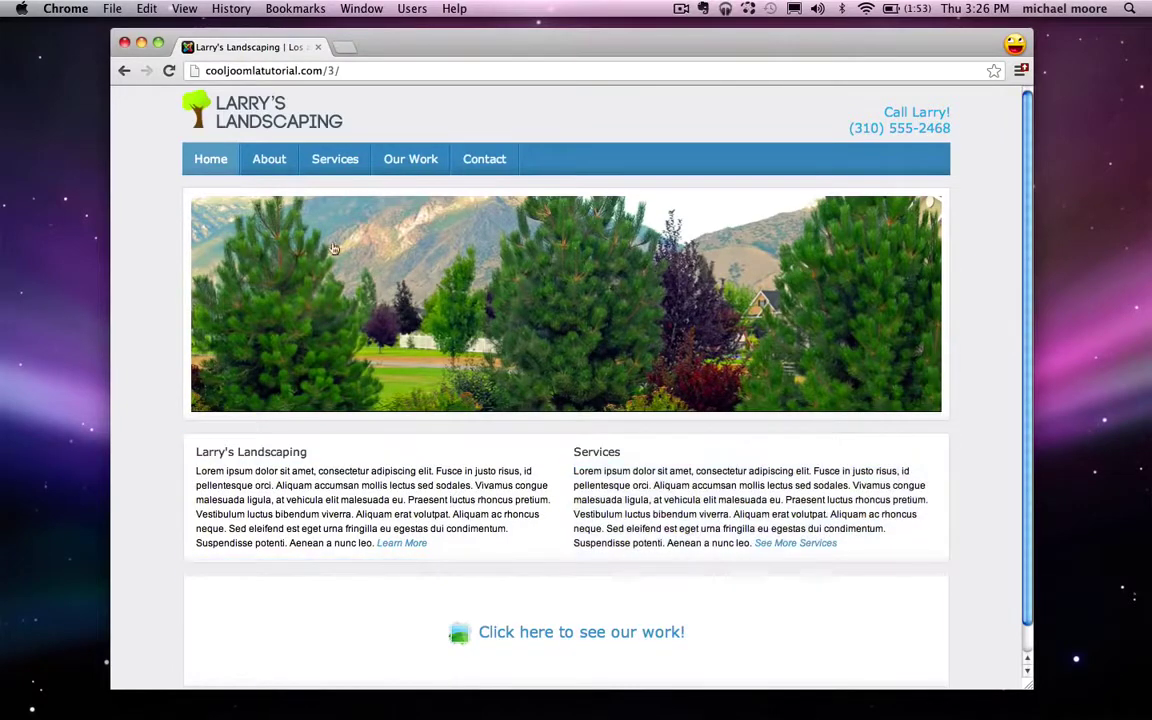
left_click(283, 157)
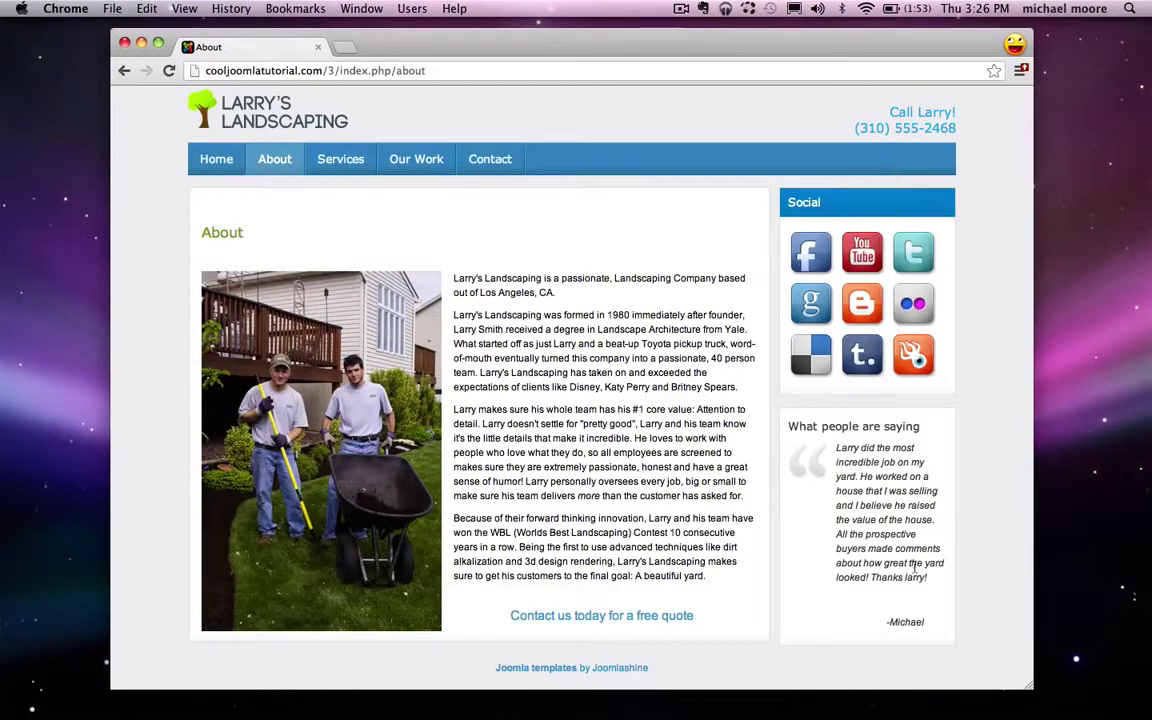
Step: Visit the Services page, then open the Our Work gallery page
left_click(340, 159)
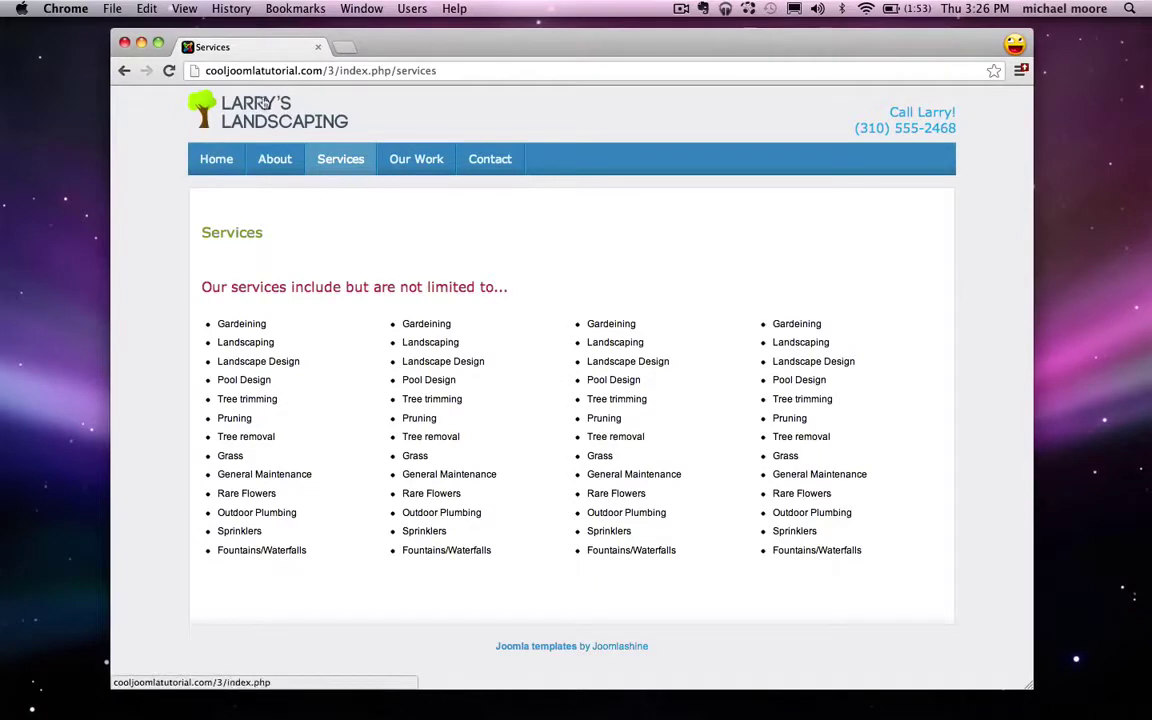
mouse_move(275, 160)
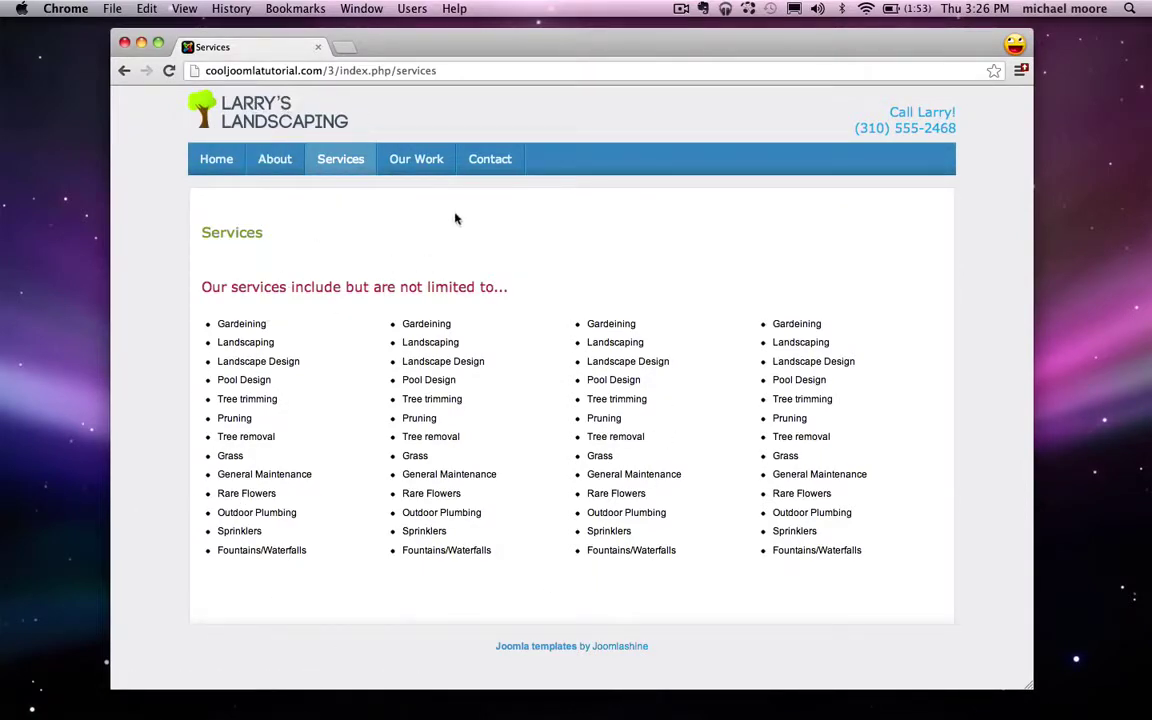
left_click(421, 172)
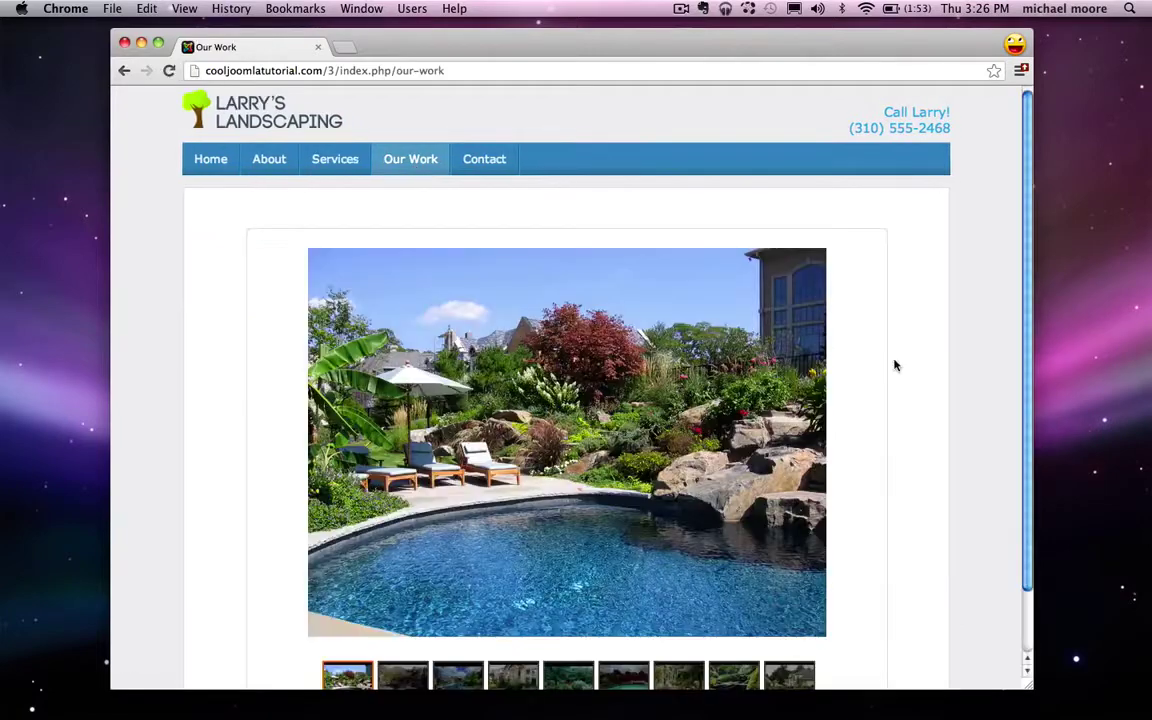
scroll(907, 339, "down", 1)
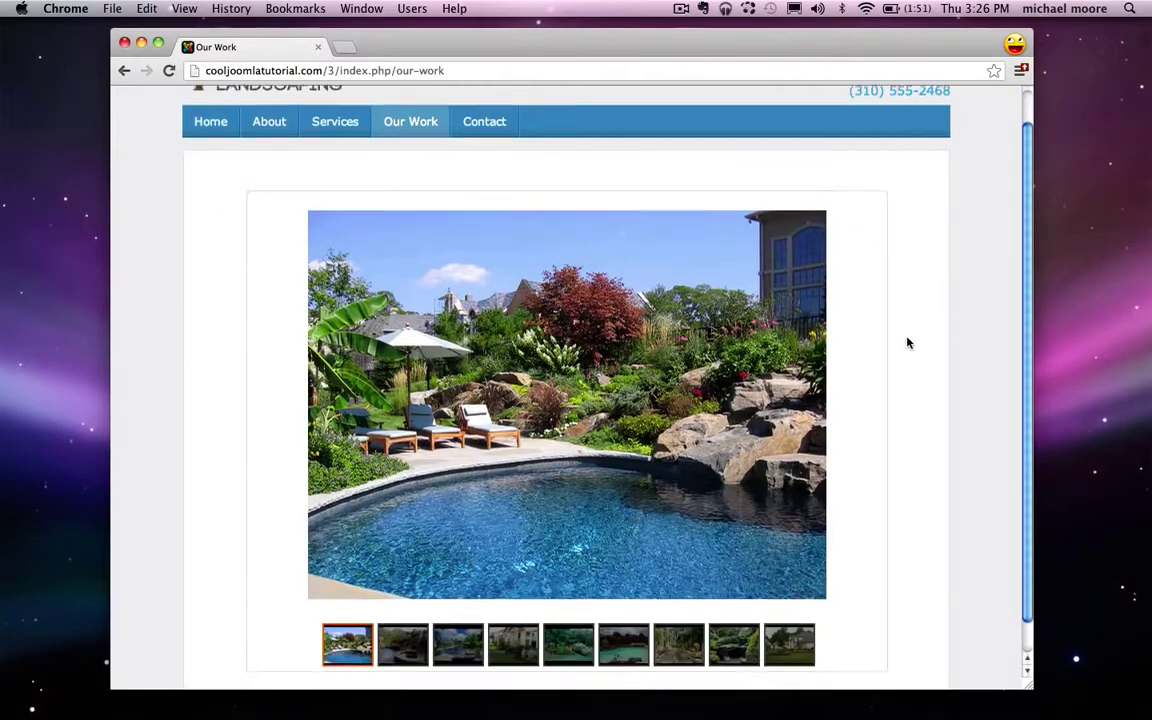
Step: Browse three gallery photos, ending on the house-front, then open the Contact page
left_click(386, 632)
left_click(458, 632)
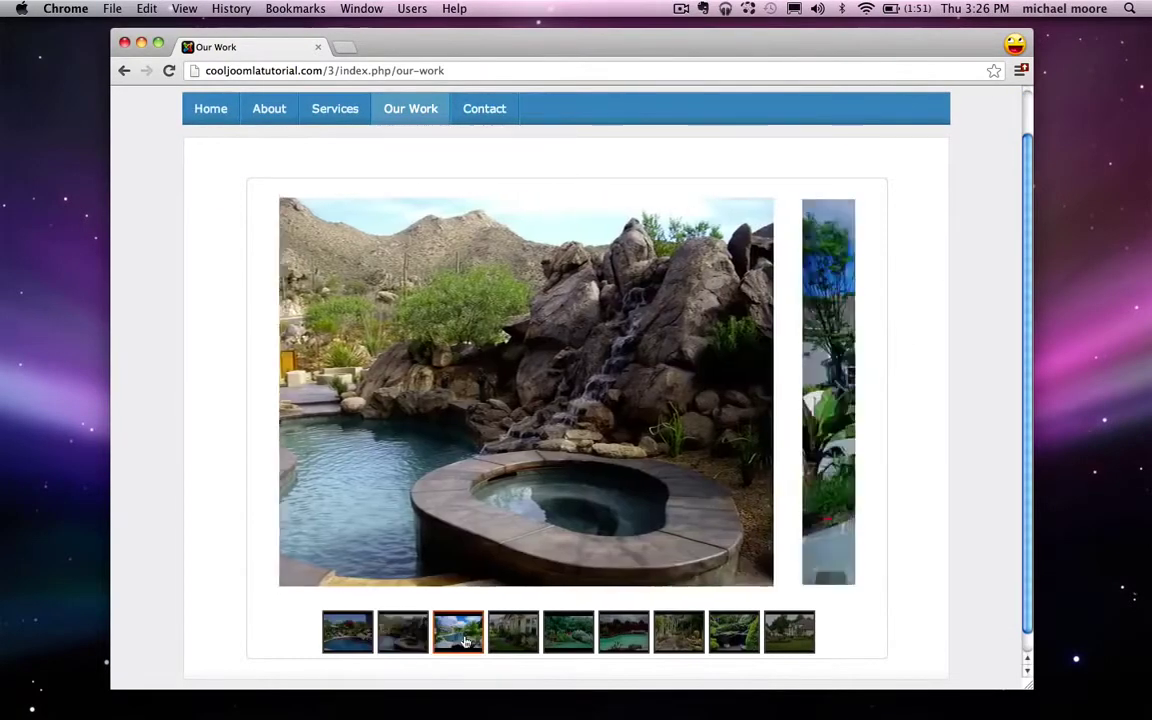
left_click(524, 636)
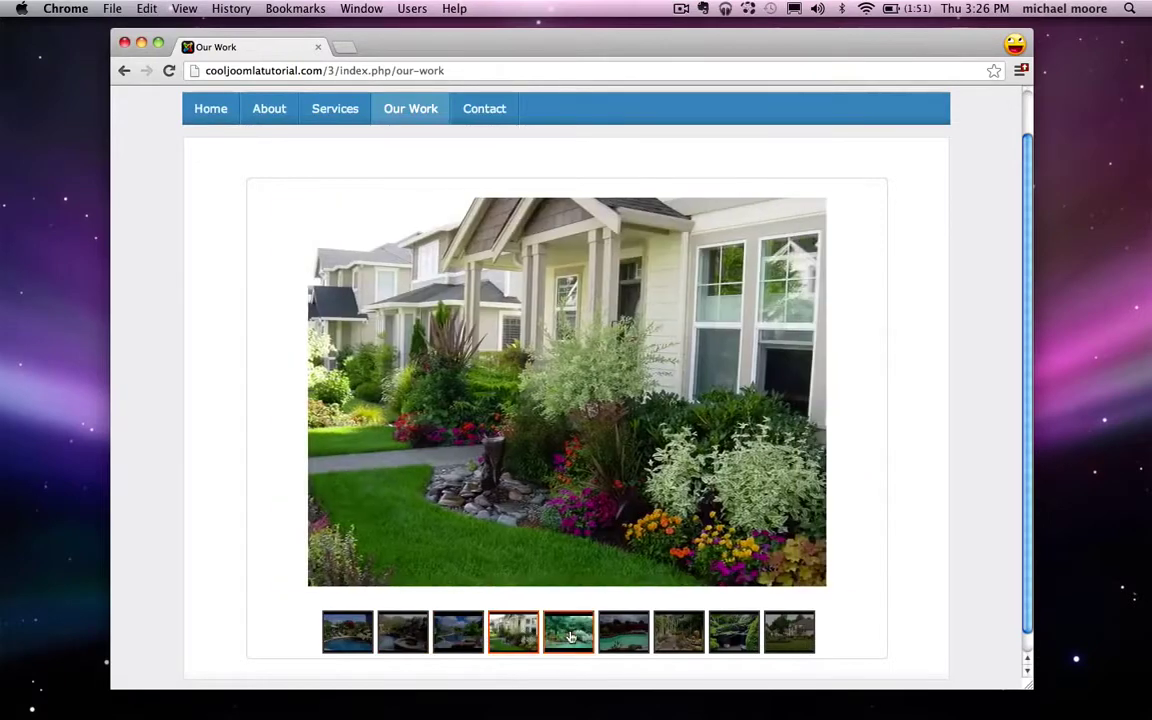
left_click(484, 112)
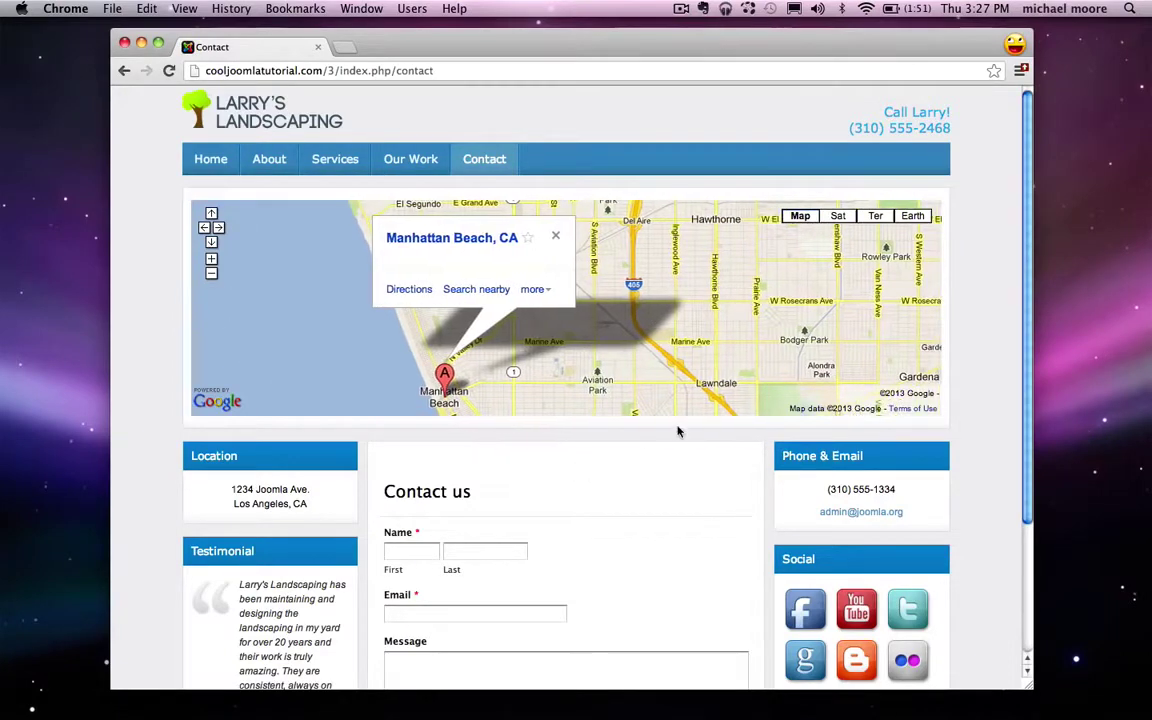
scroll(677, 432, "down", 2)
scroll(677, 432, "down", 2)
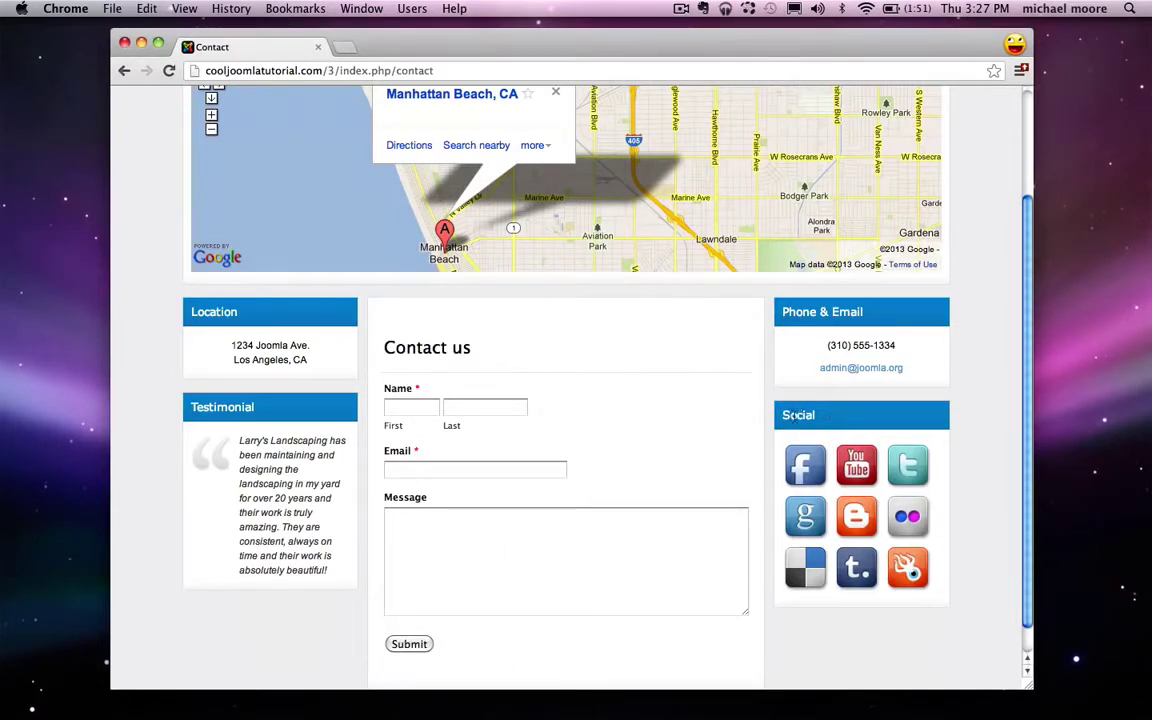
double_click(791, 416)
left_click_drag(781, 312, 862, 312)
left_click(797, 290)
scroll(232, 466, "down", 1)
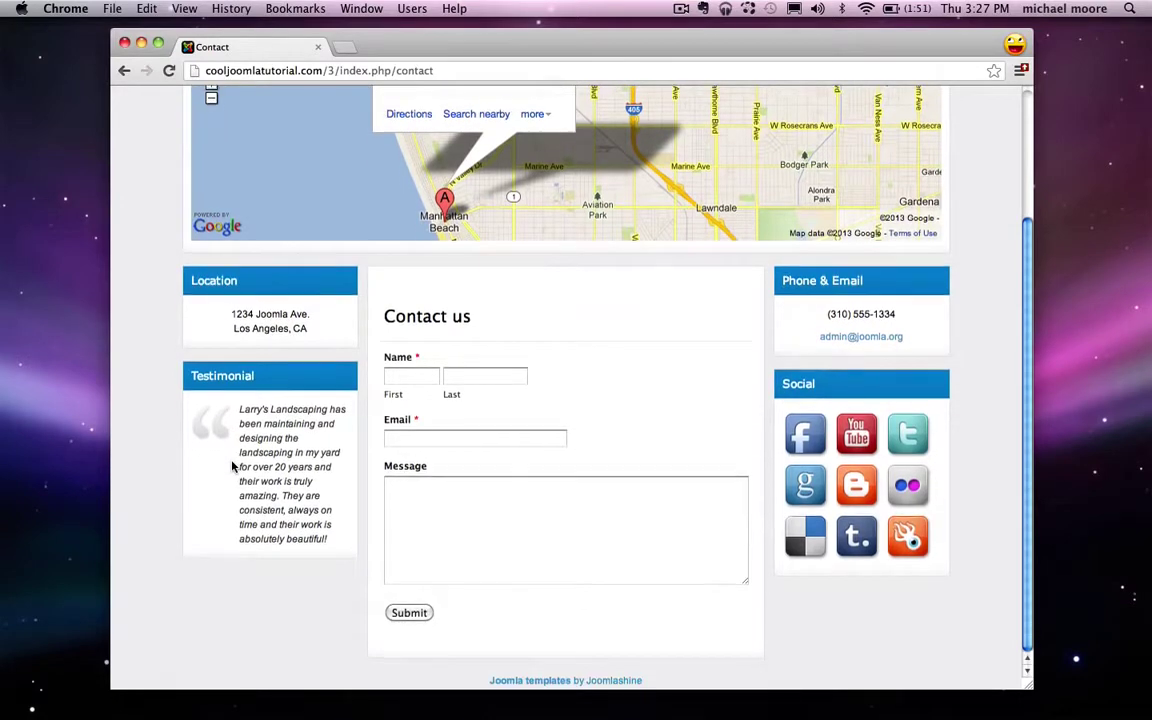
scroll(232, 466, "up", 5)
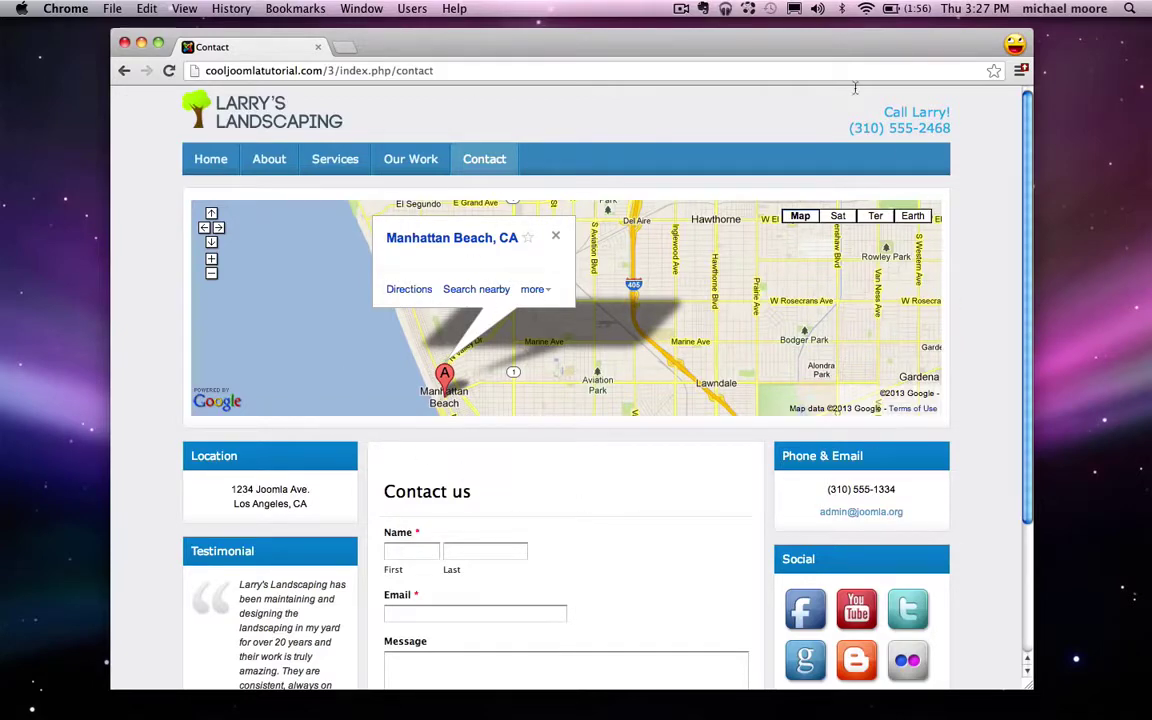
Step: Open the Joomla page under About and scroll through its client logos
left_click(254, 121)
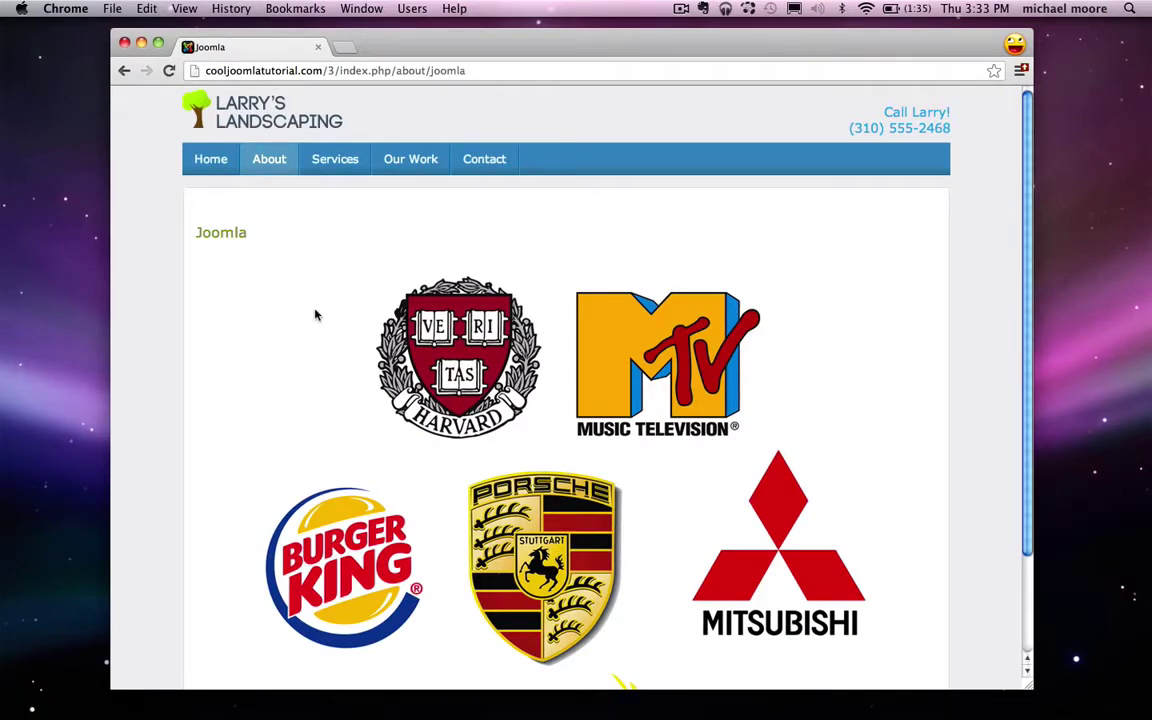
scroll(331, 299, "down", 3)
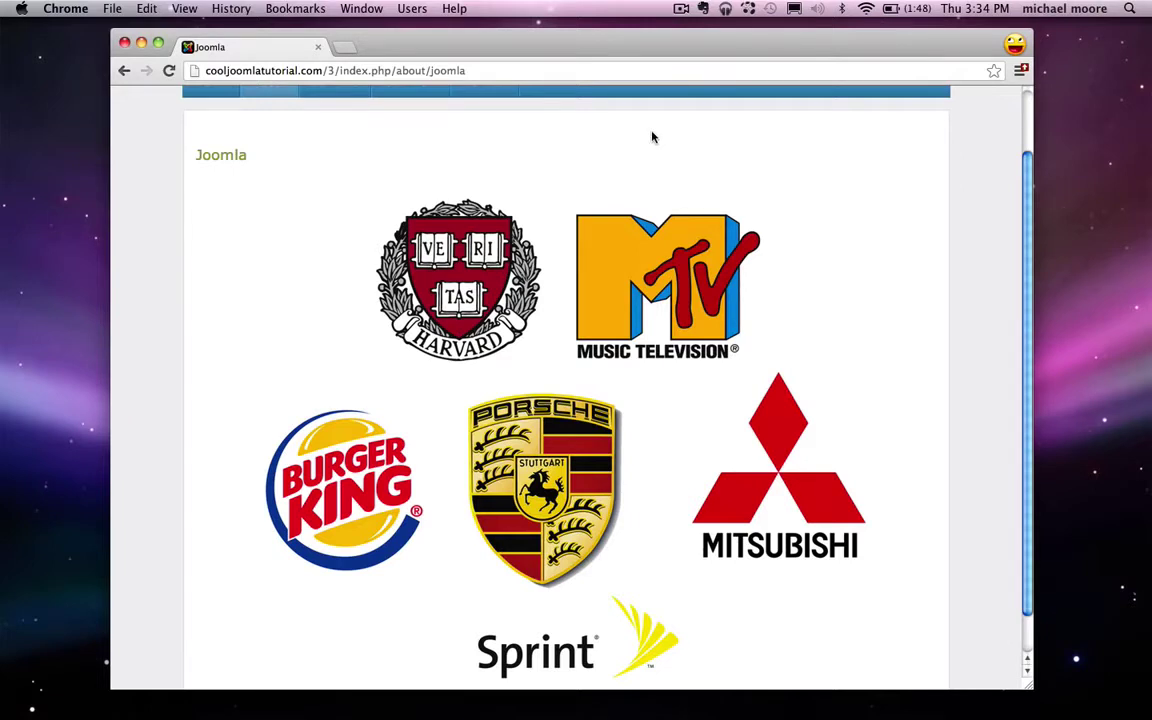
scroll(652, 137, "up", 2)
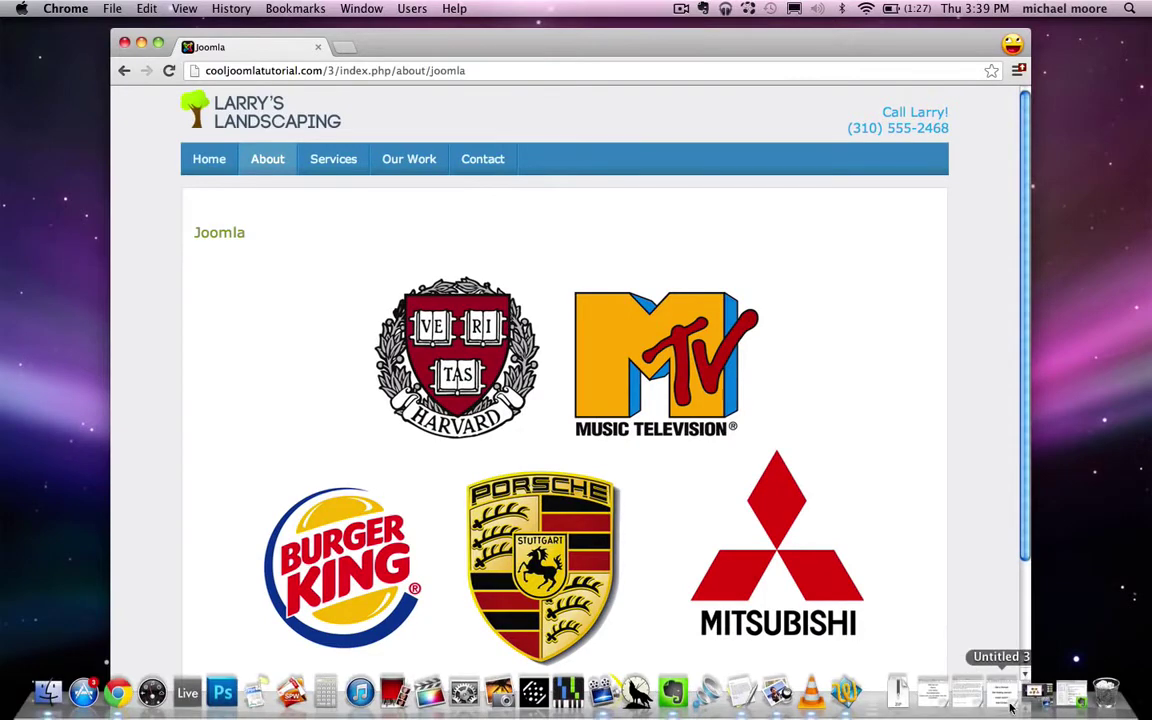
left_click(1000, 695)
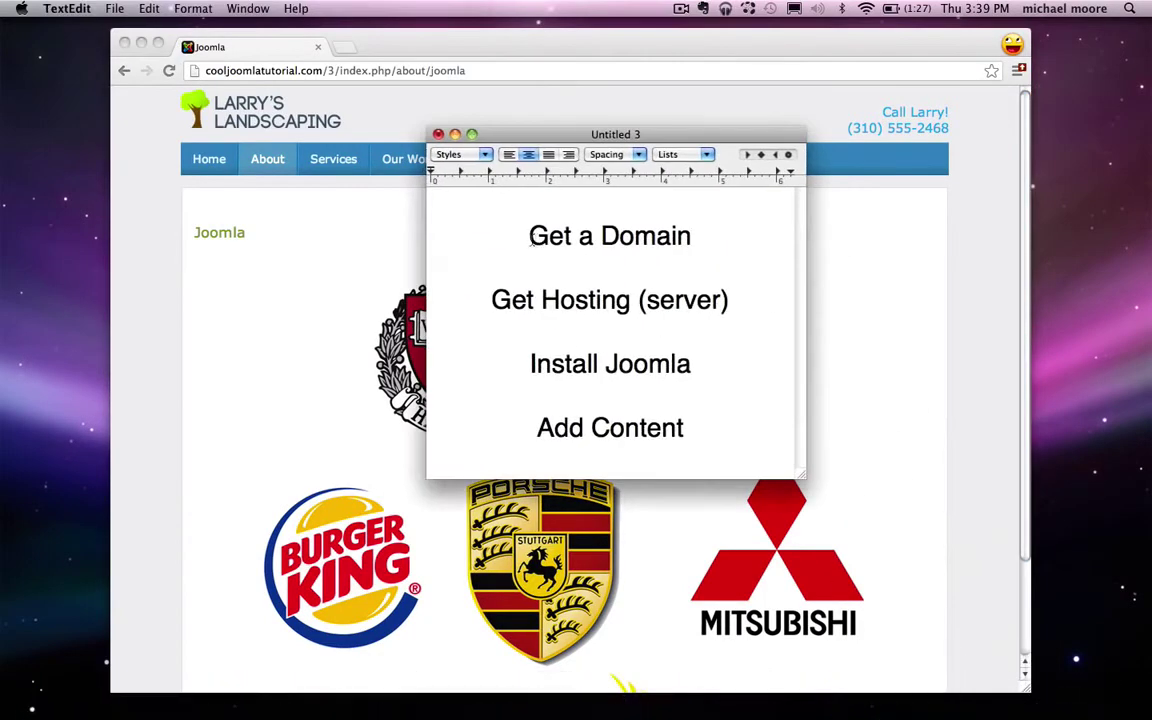
left_click_drag(519, 235, 699, 235)
left_click(714, 241)
left_click(639, 267)
type("www.google.")
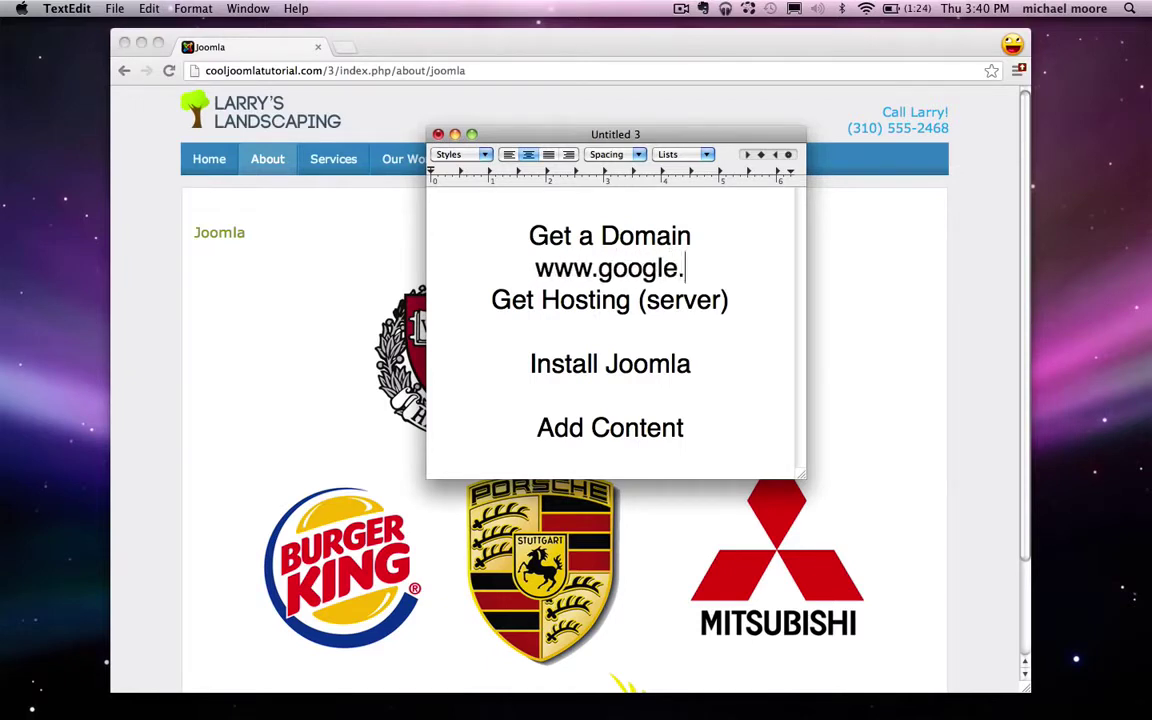
type("com")
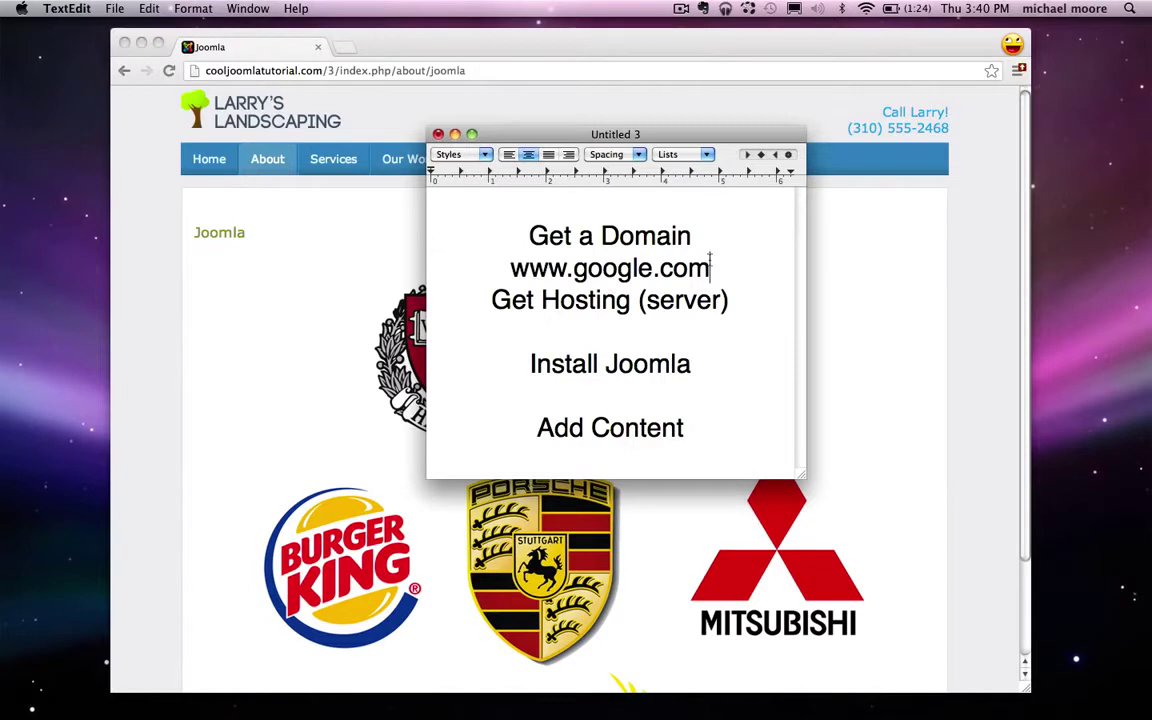
Step: Swap the address ending from .com through .net and .org to finally .info
left_click_drag(710, 268, 662, 268)
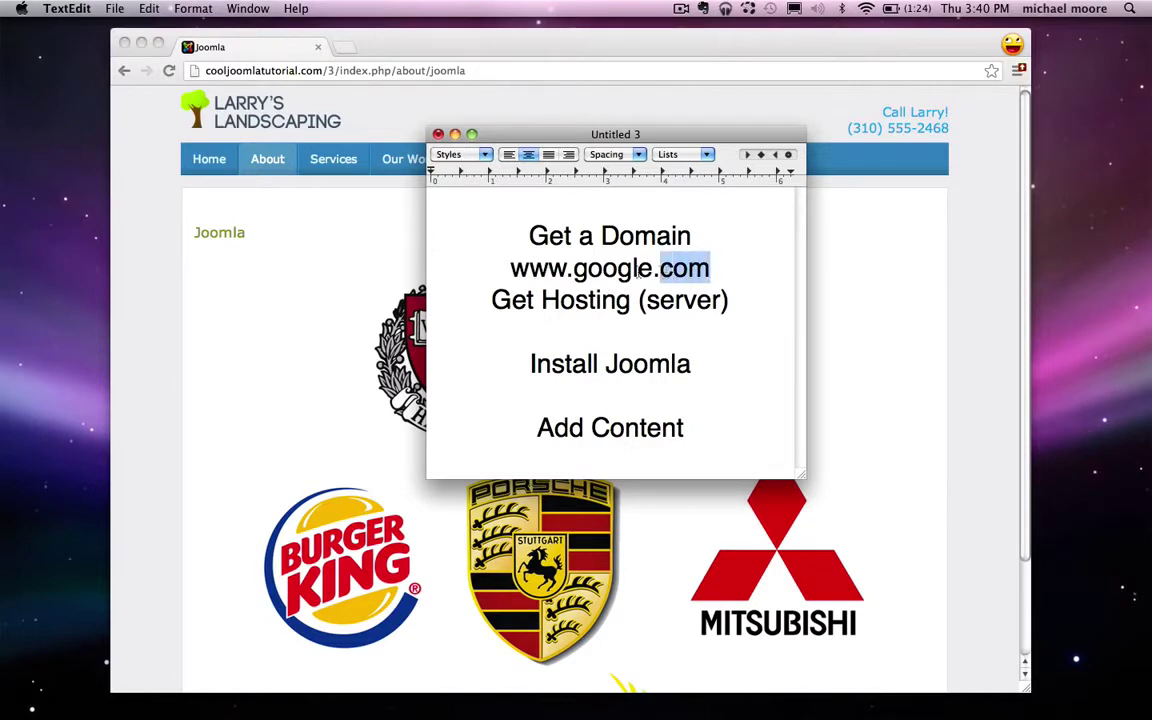
double_click(600, 264)
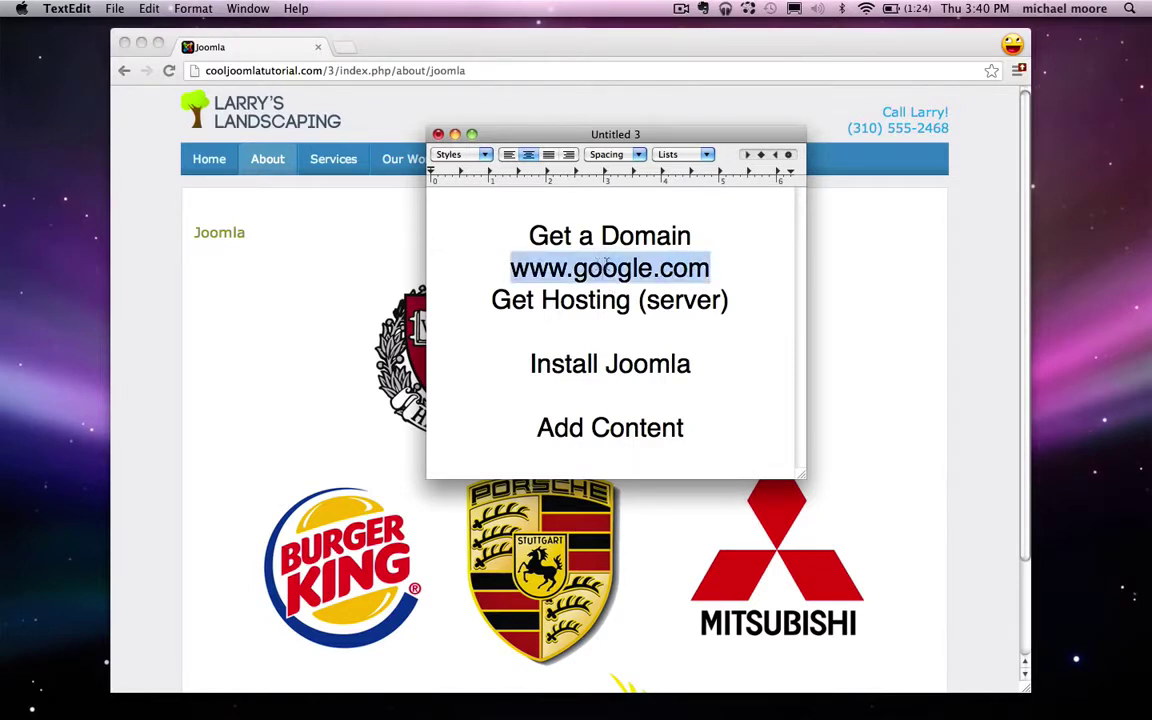
left_click_drag(710, 267, 686, 268)
key("BackSpace")
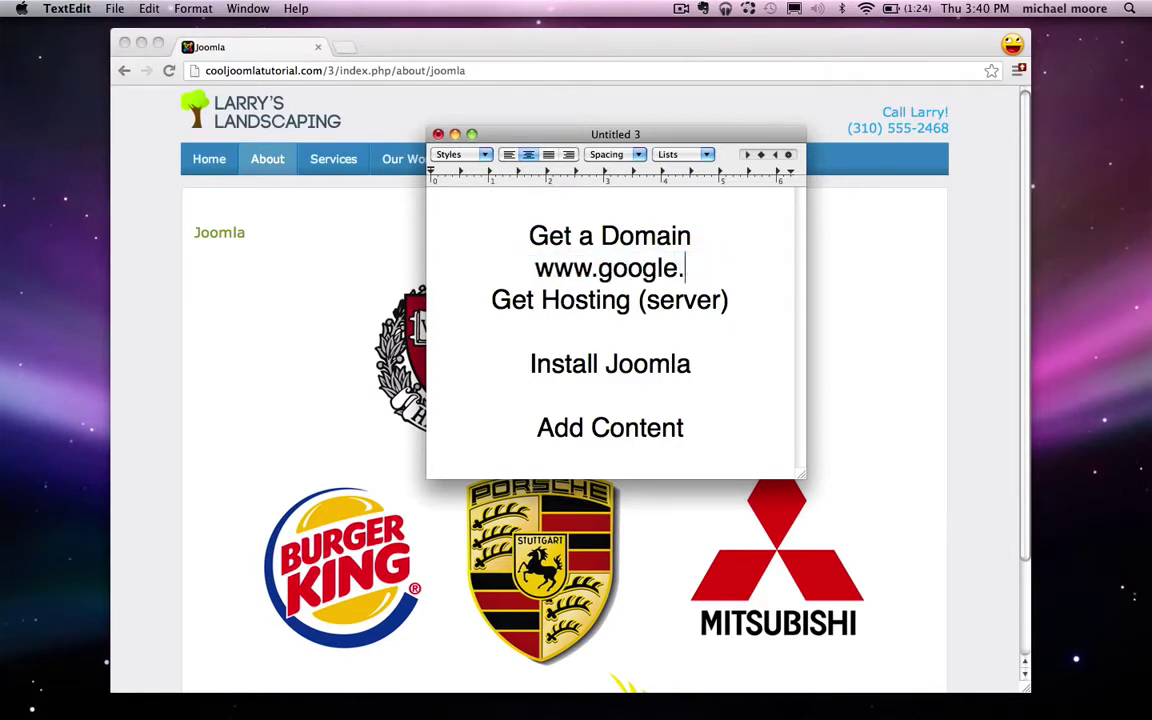
type("info")
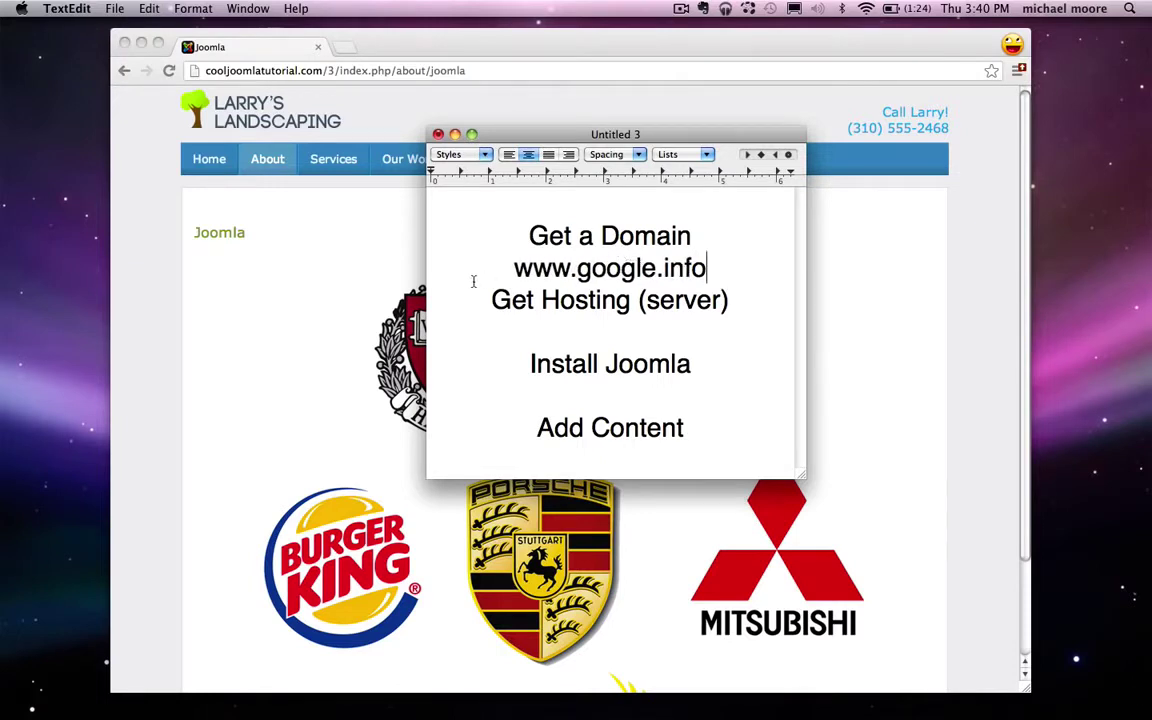
left_click_drag(714, 267, 502, 272)
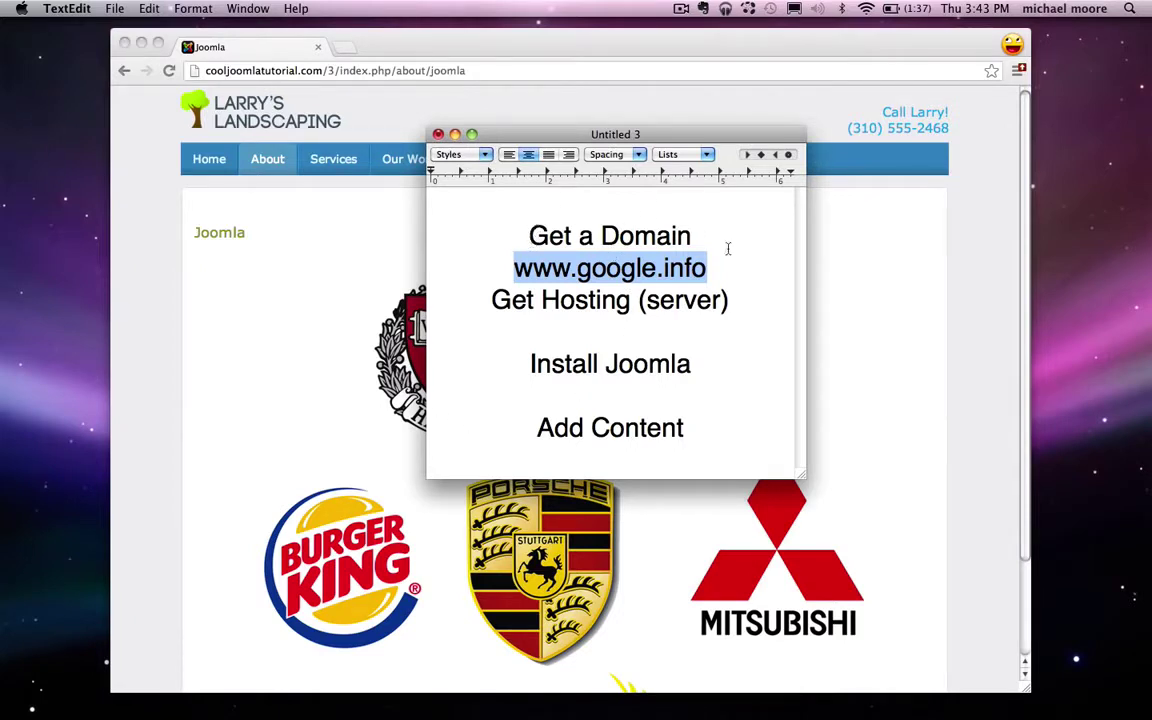
left_click(311, 301)
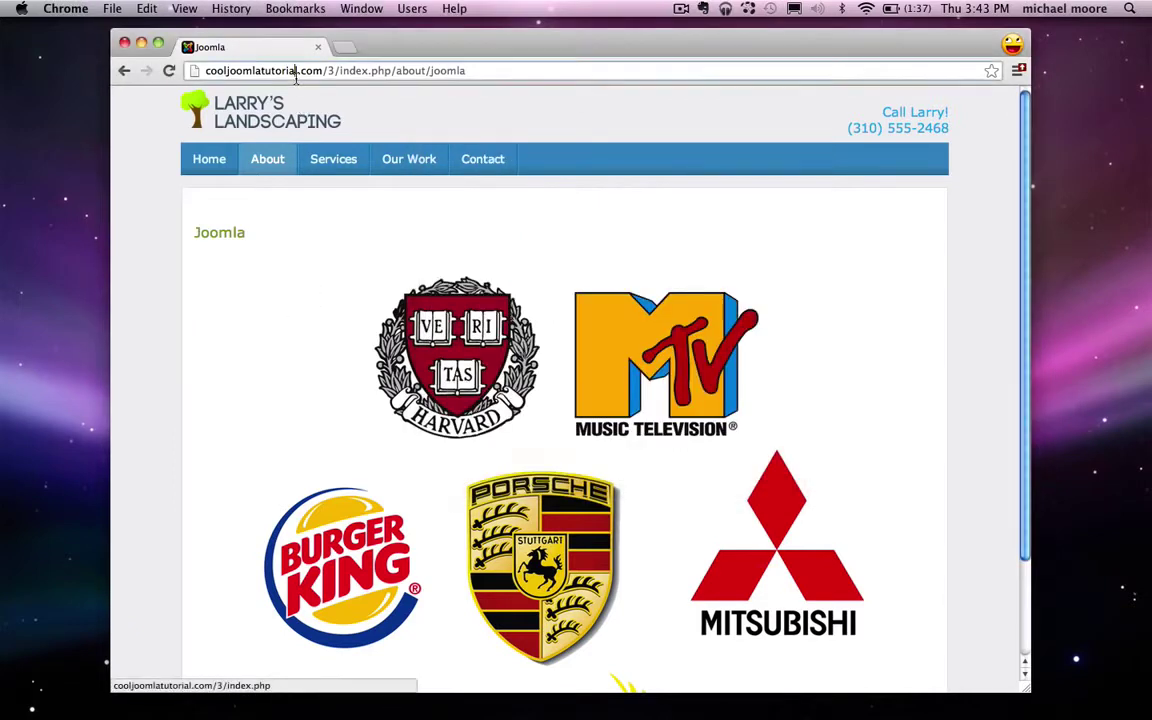
left_click(272, 71)
type("www.goog")
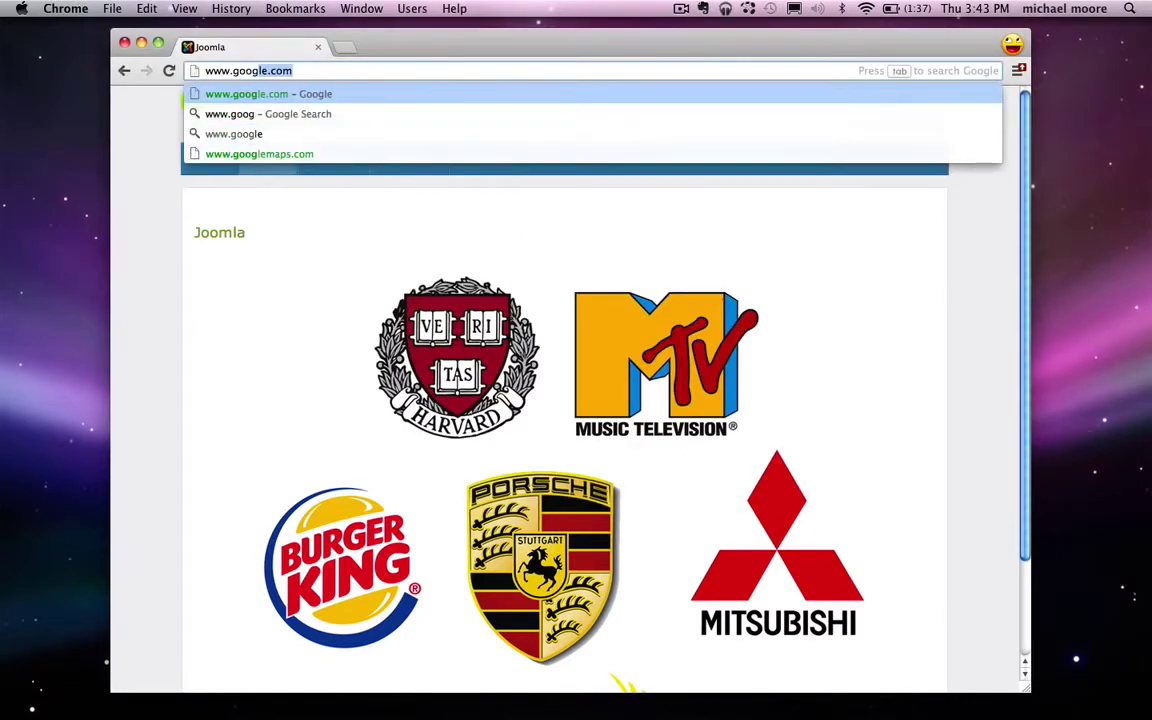
type("le.com")
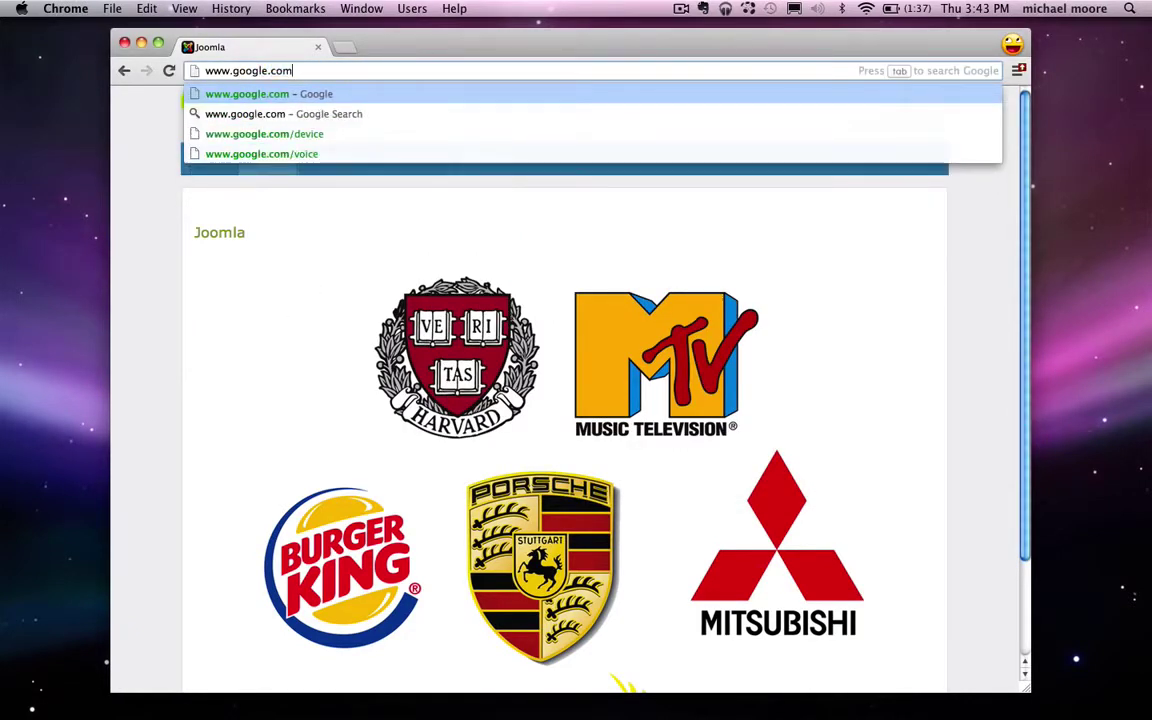
key("Return")
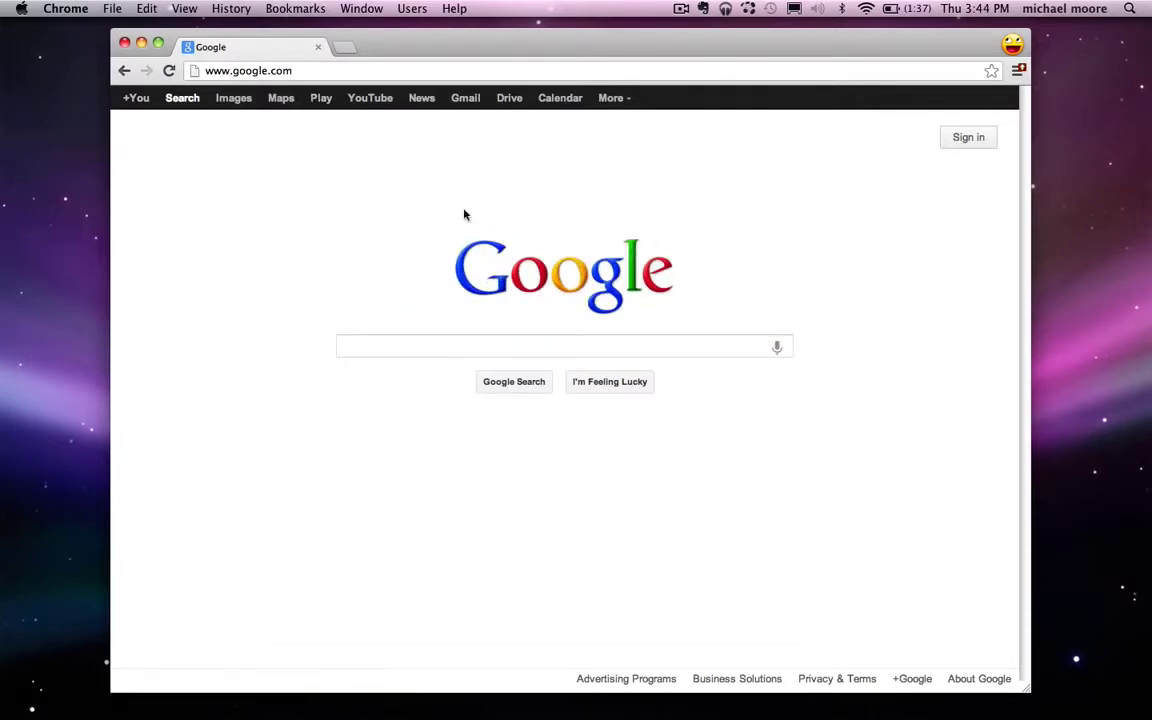
left_click(638, 348)
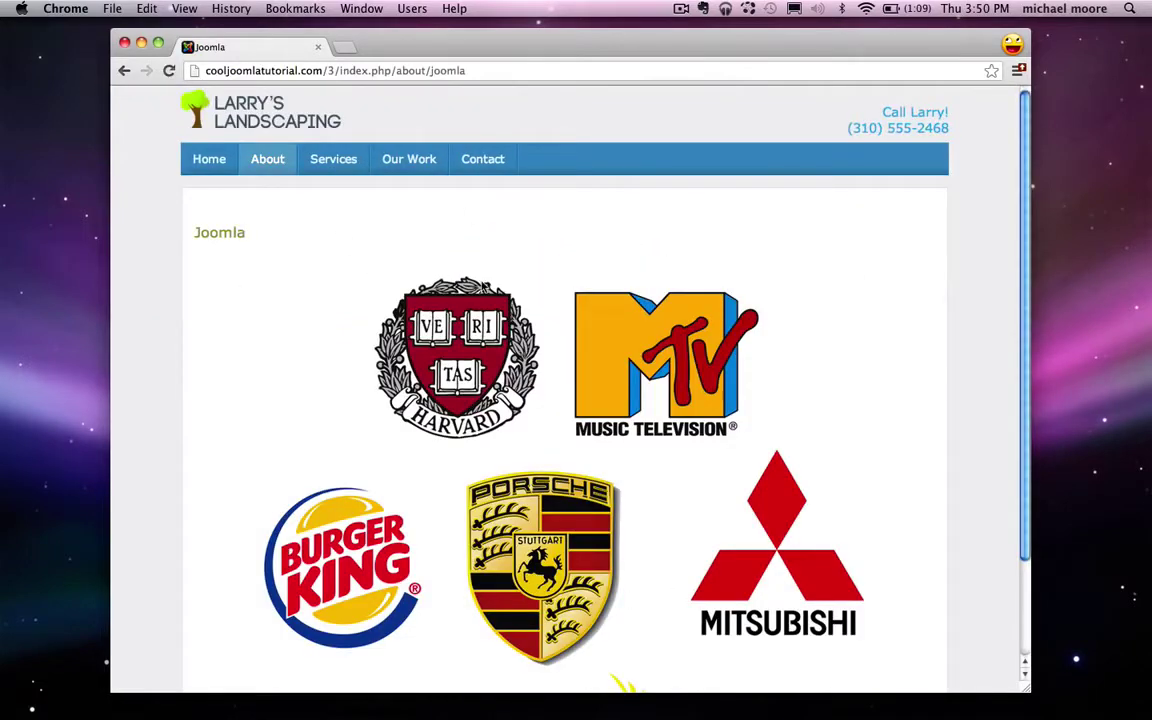
Step: Glance at the setup notes, then take Chrome from the home page back to the Joomla page
left_click(1069, 692)
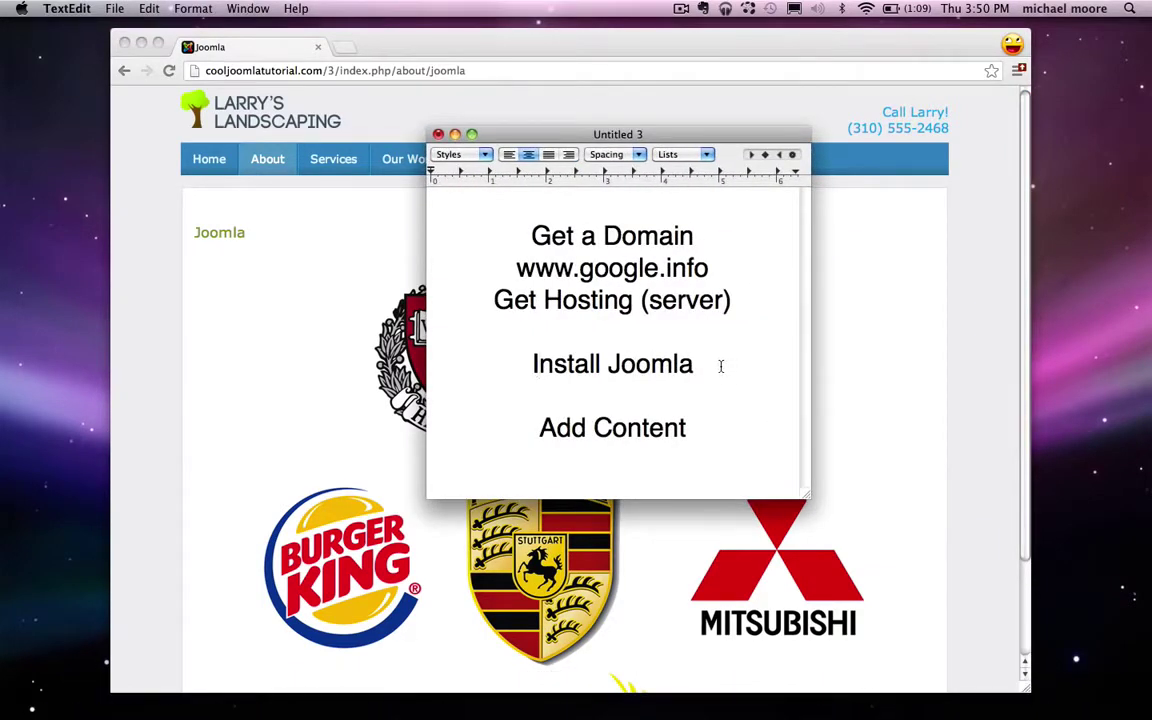
left_click_drag(720, 366, 545, 366)
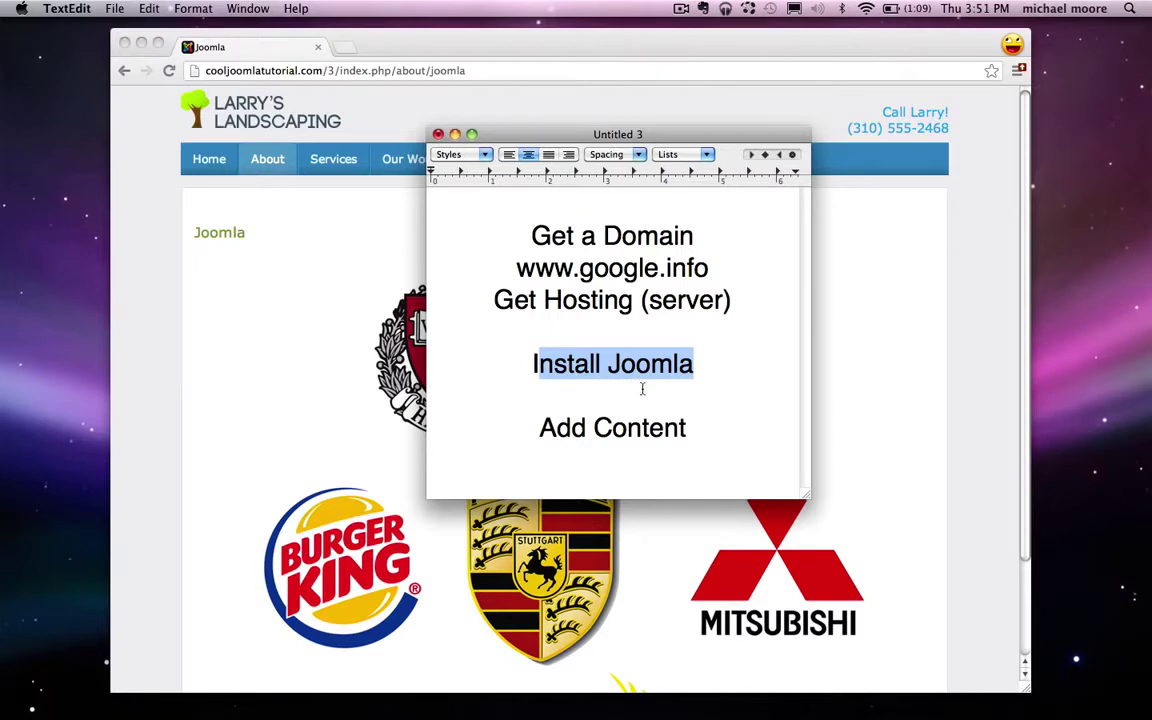
left_click(557, 428)
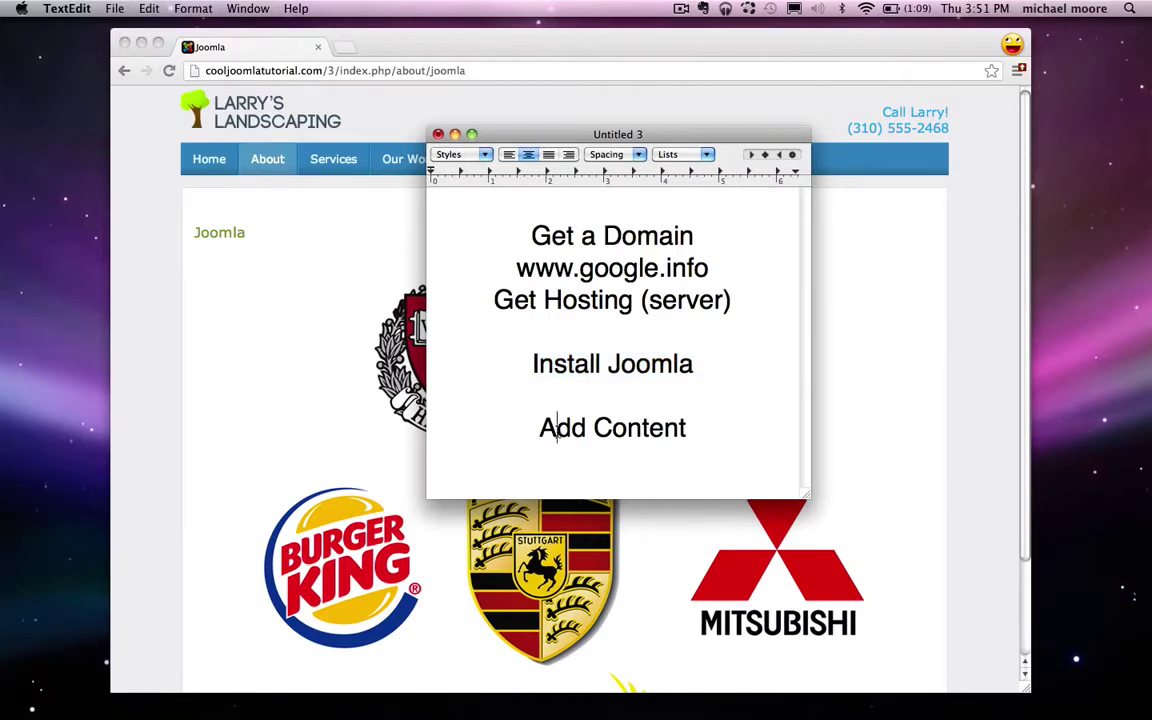
double_click(639, 430)
left_click(634, 456)
left_click(283, 250)
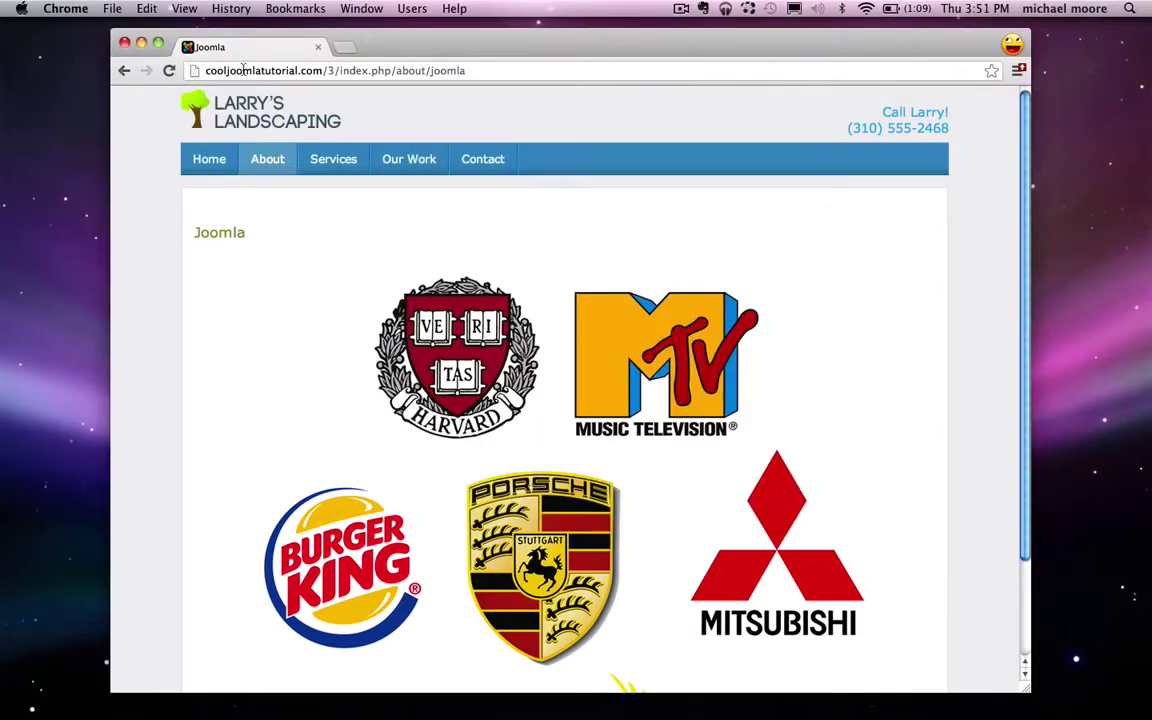
left_click(276, 119)
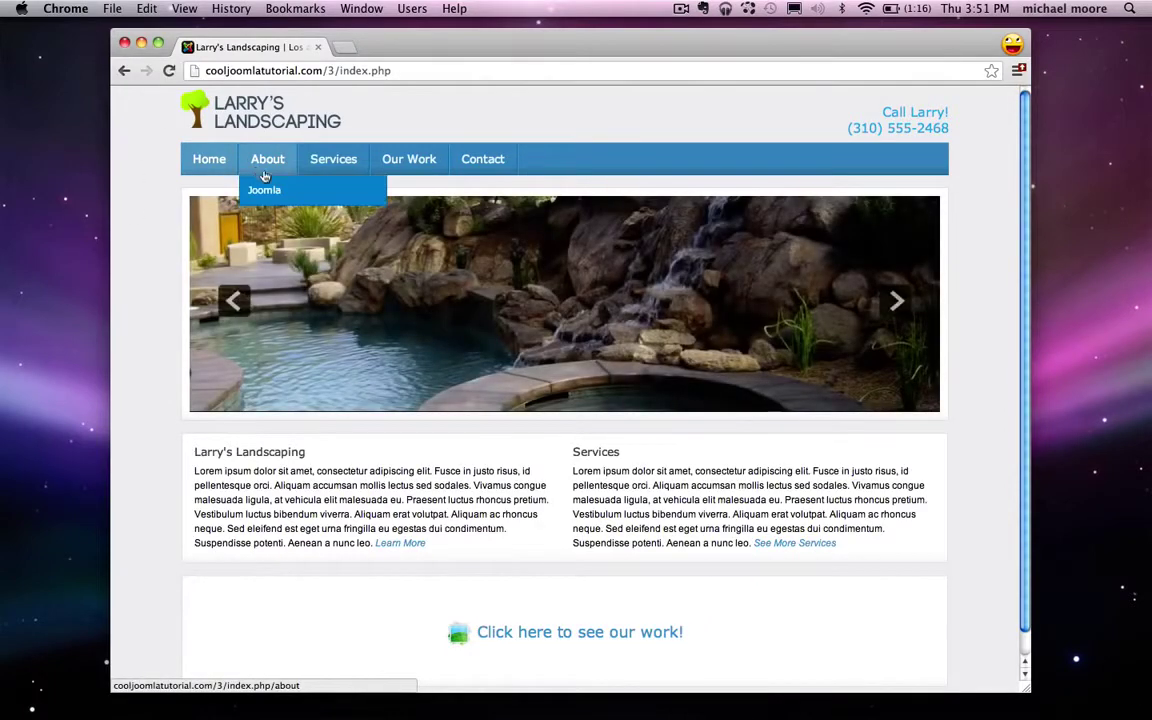
left_click(255, 190)
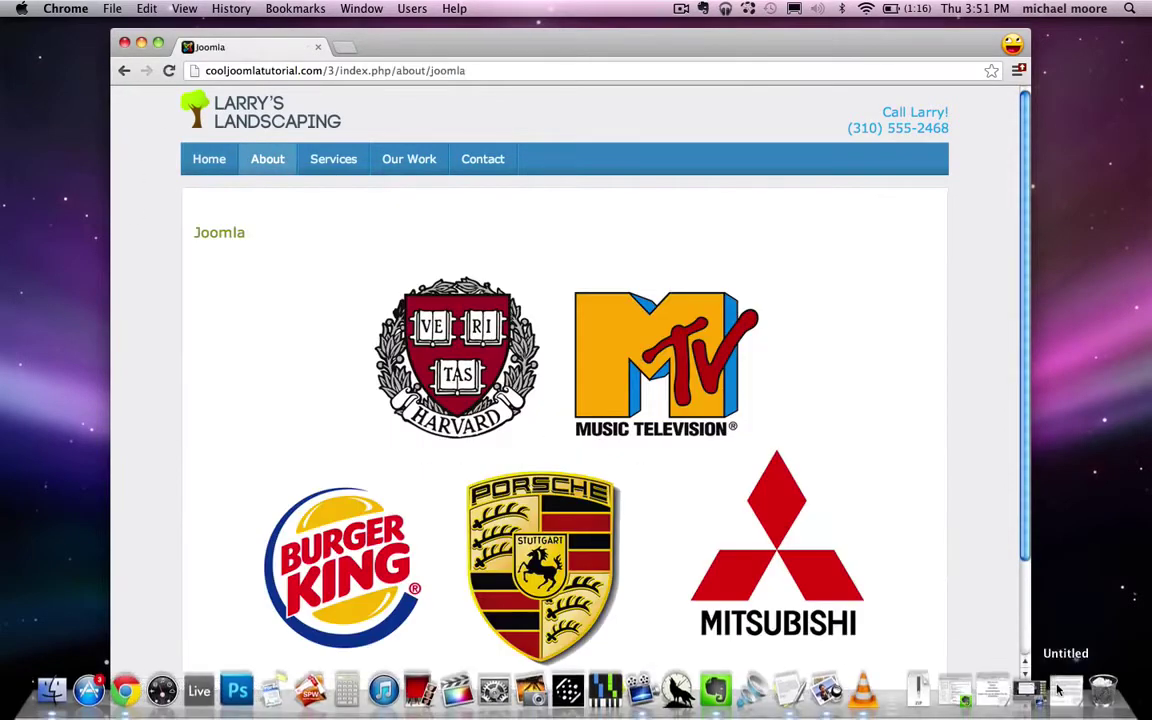
left_click(990, 690)
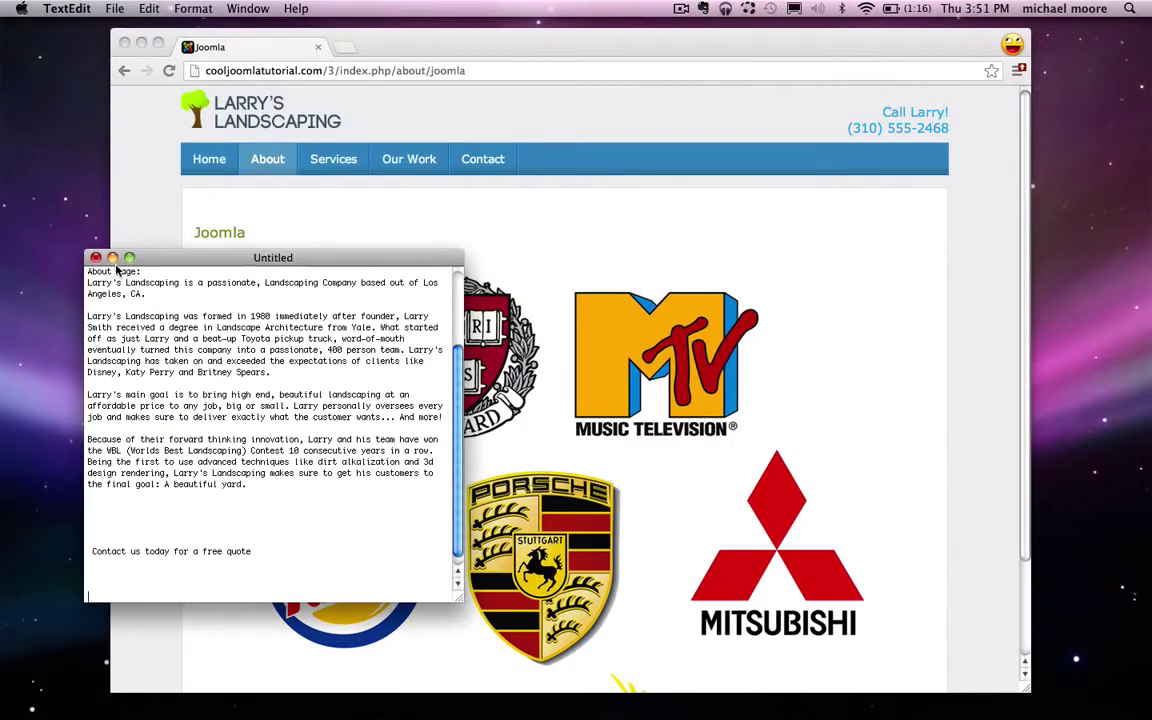
left_click(112, 257)
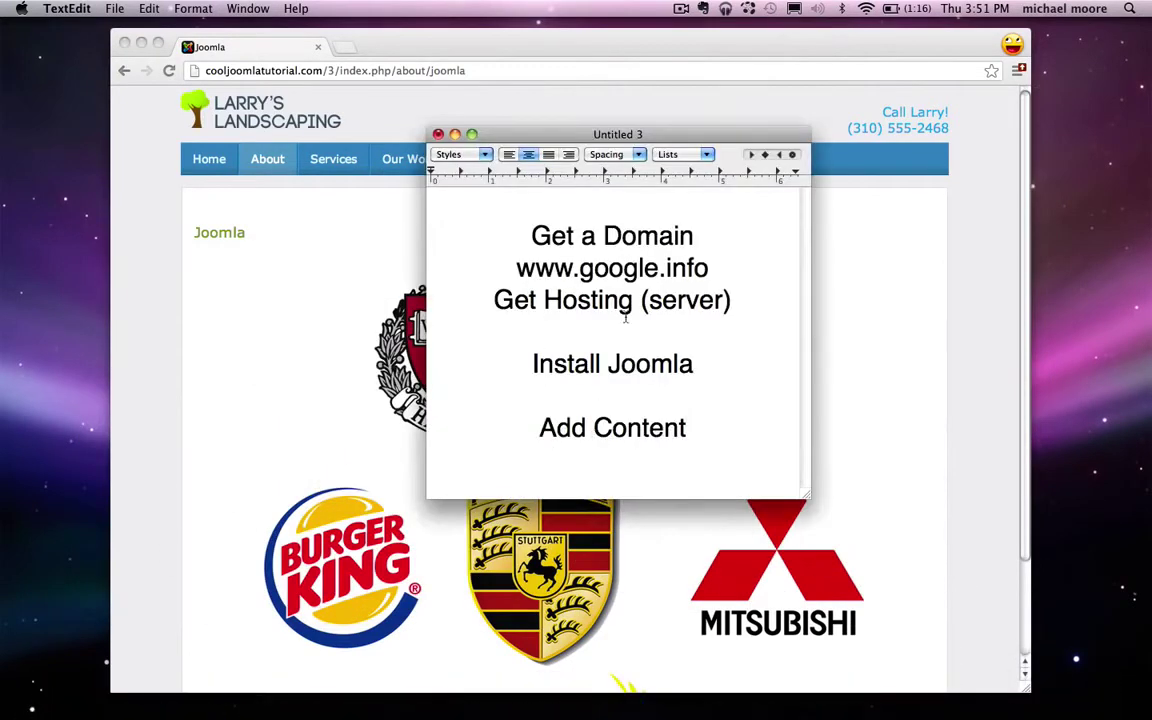
left_click_drag(728, 265, 510, 268)
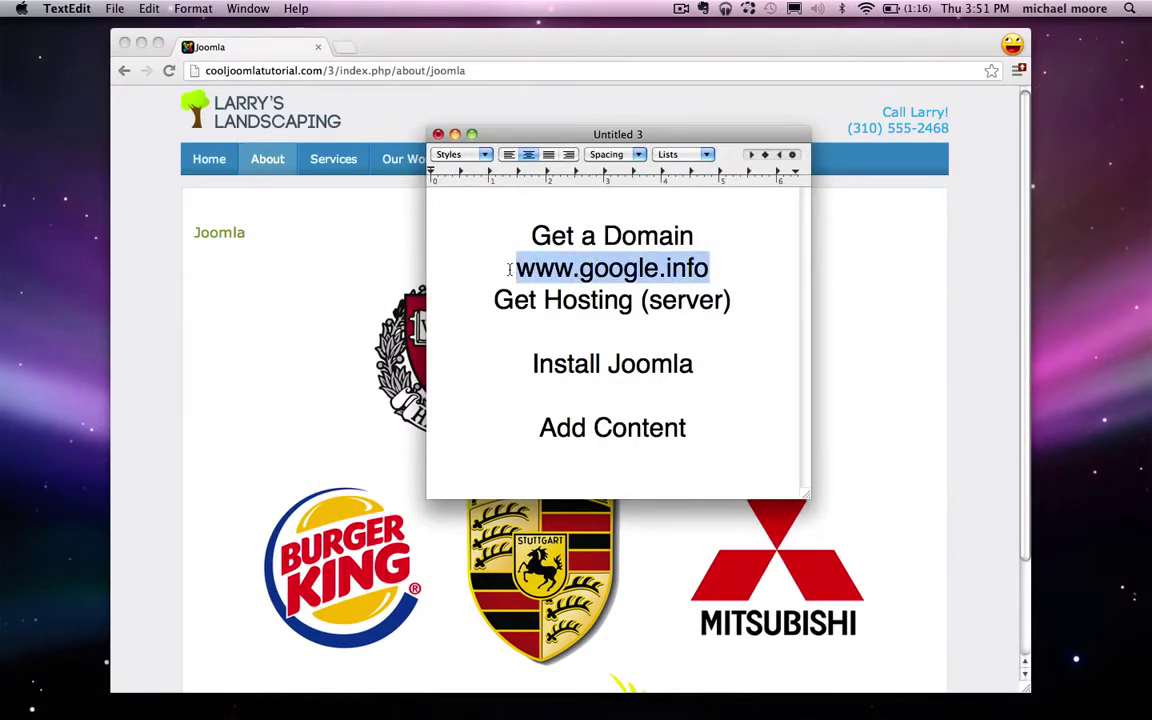
type("$10/mon")
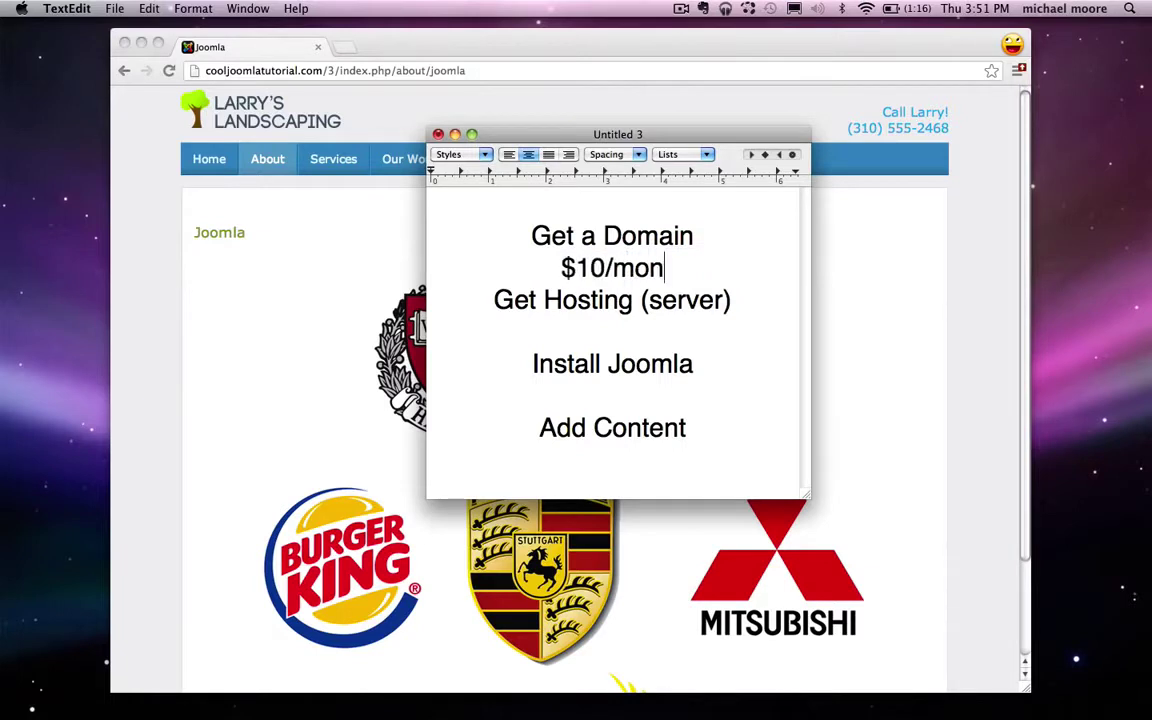
type("th")
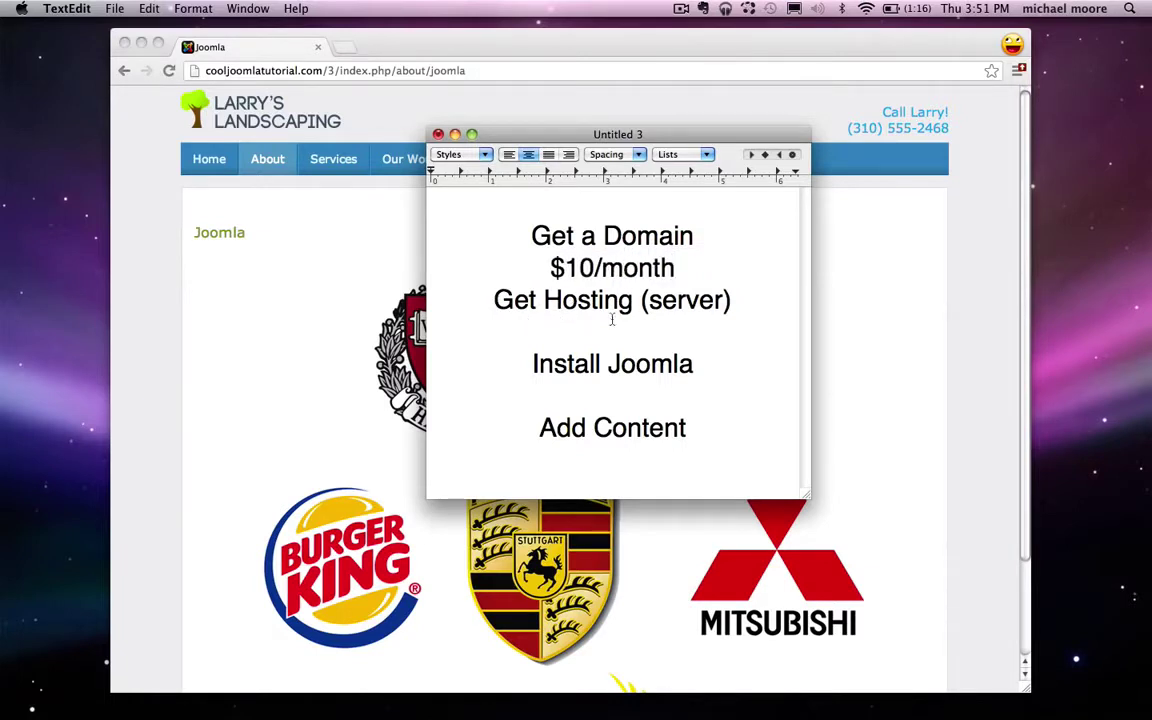
left_click(628, 328)
left_click_drag(714, 267, 580, 268)
key("BackSpace")
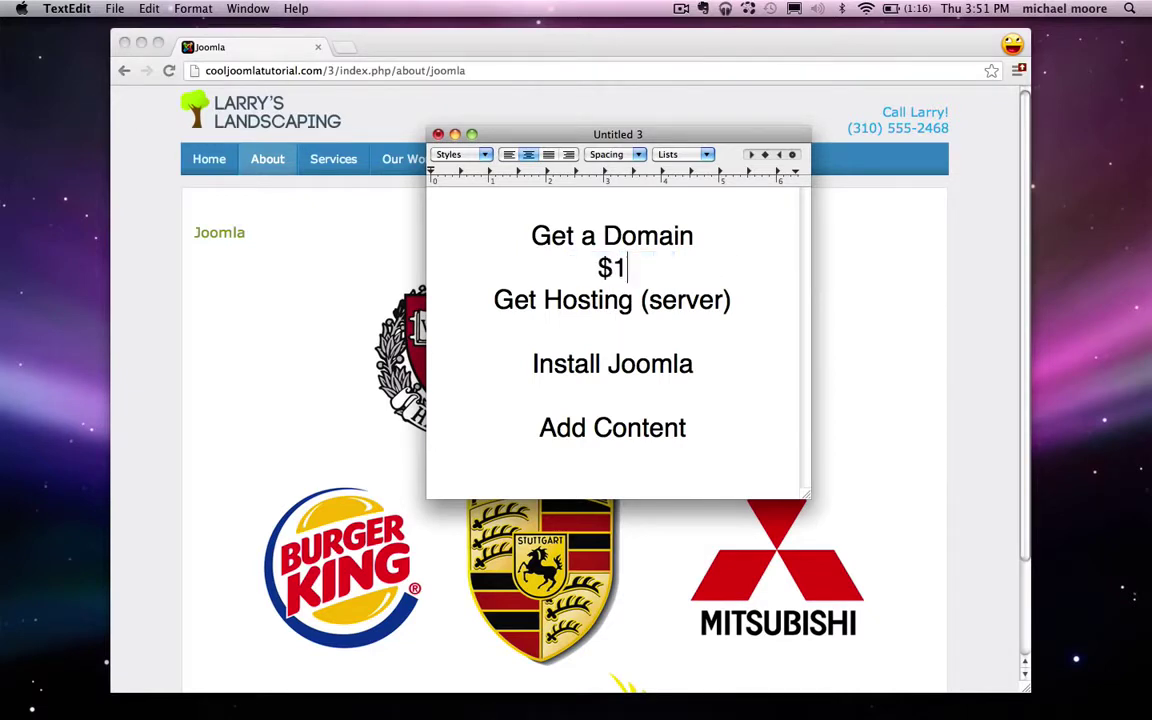
type("5/year")
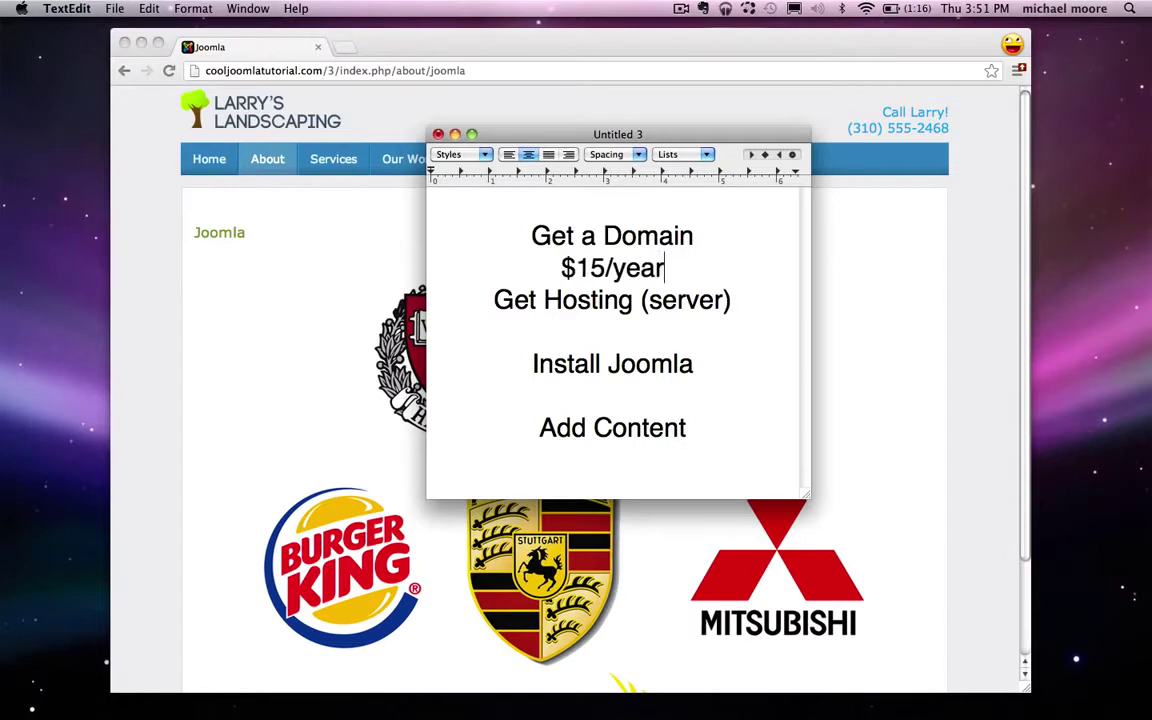
left_click(612, 328)
type("%")
key("BackSpace")
type("$10/")
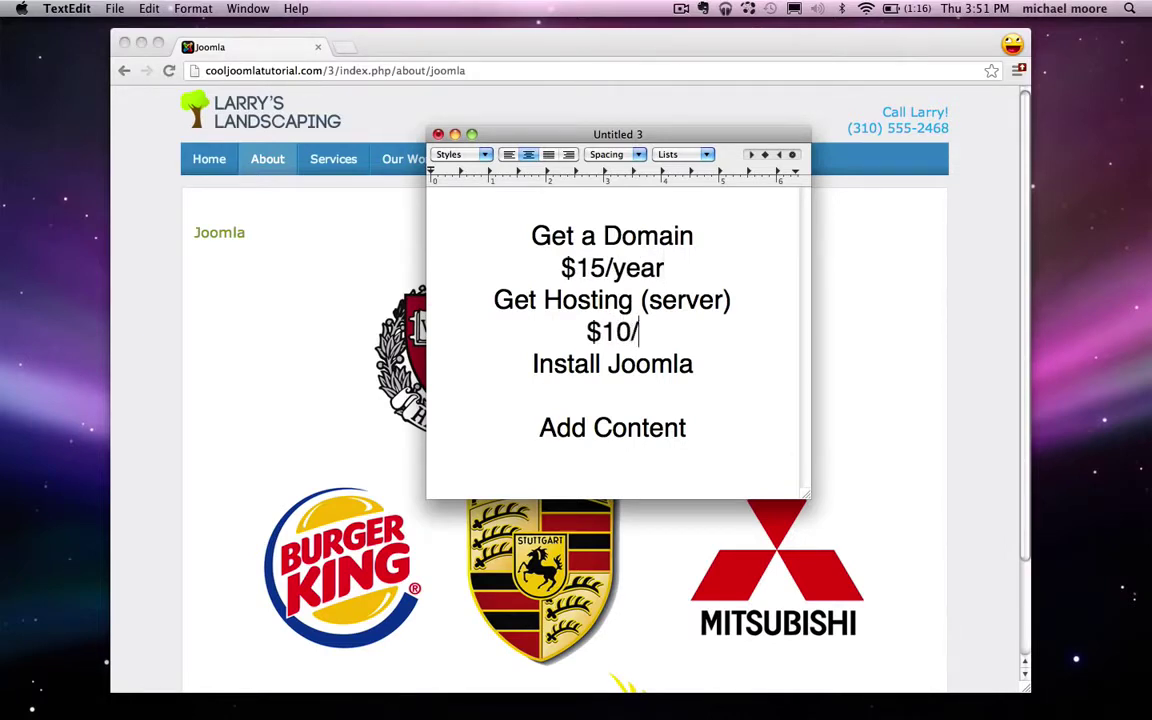
type("month")
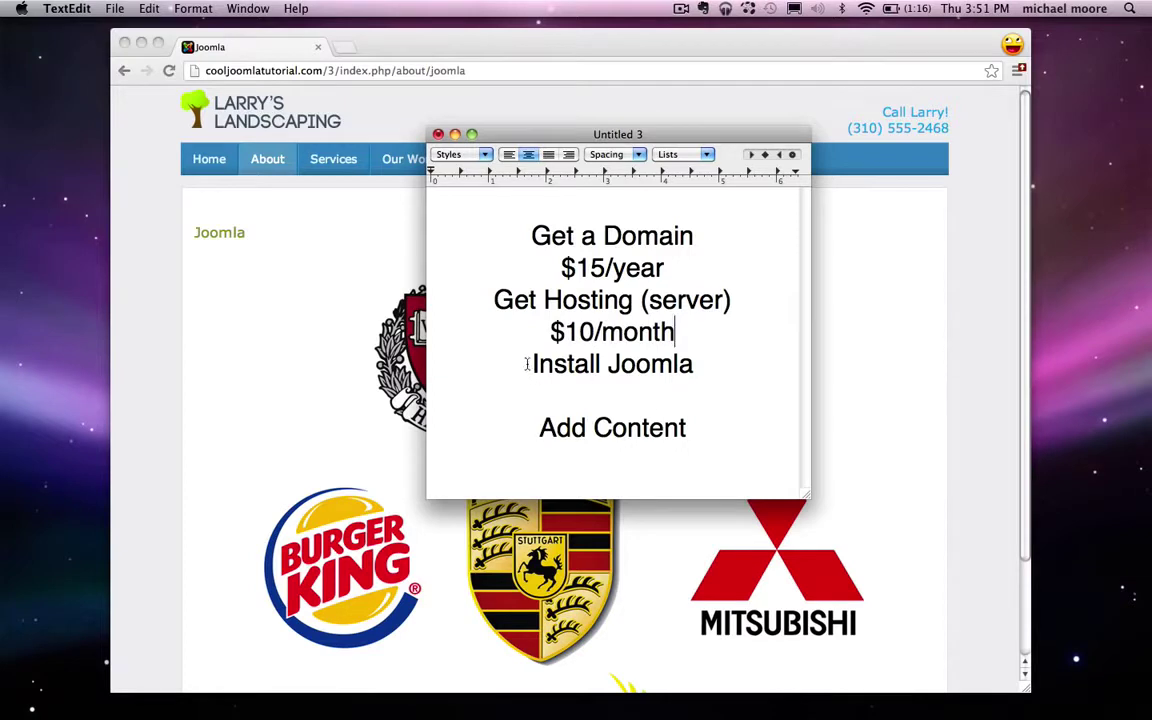
Step: Add a $25 line below Add Content
left_click_drag(526, 364, 700, 362)
left_click(705, 358)
key("Return")
type("$25")
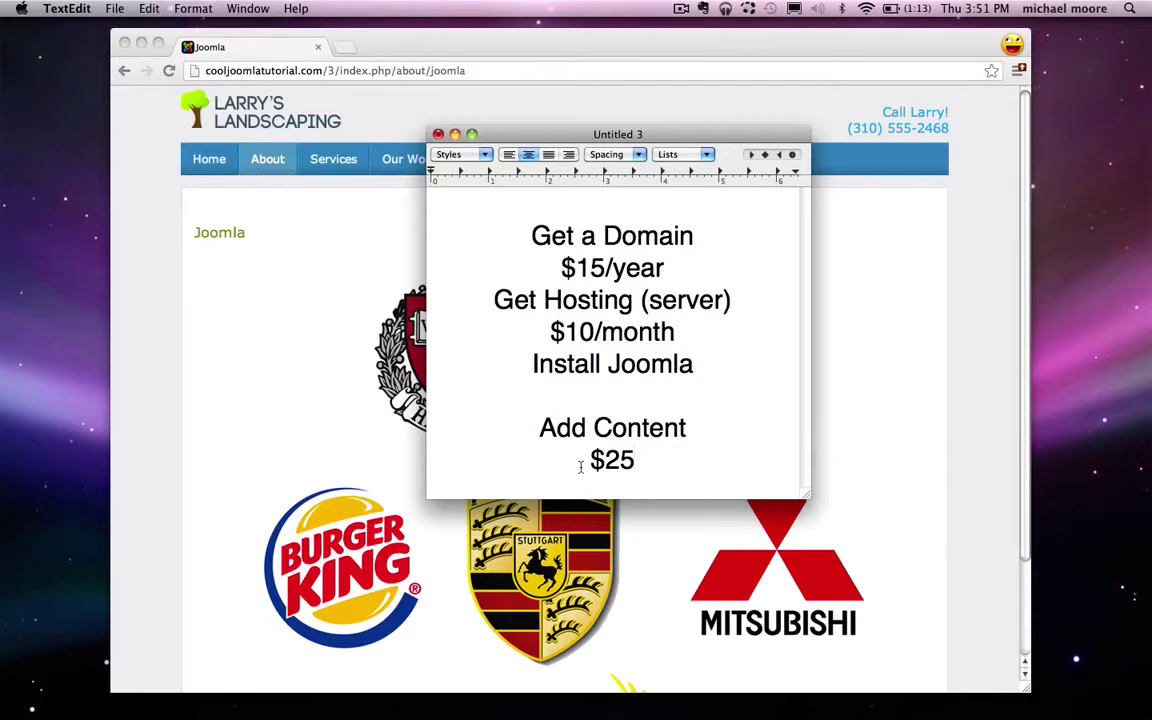
left_click_drag(576, 463, 661, 466)
left_click(700, 462)
Step: Delete the $10/month and $15/year prices, then return to Chrome
left_click_drag(684, 330, 553, 333)
key("BackSpace")
left_click_drag(663, 267, 550, 267)
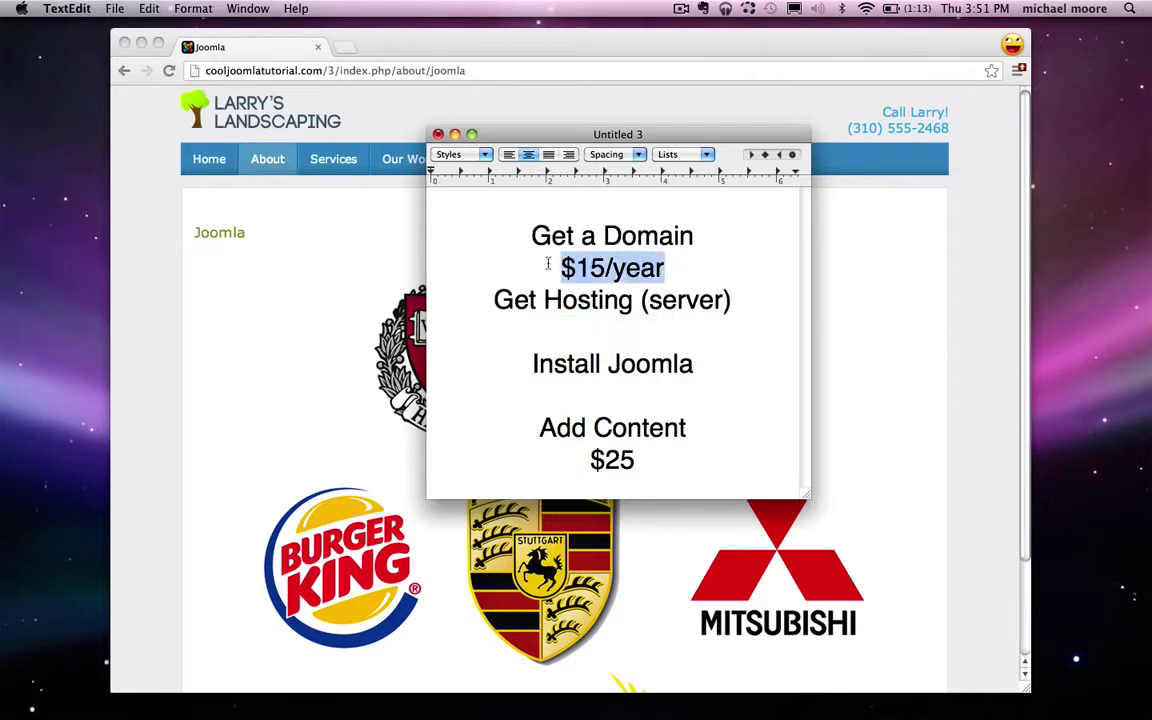
key("BackSpace")
left_click_drag(733, 300, 513, 234)
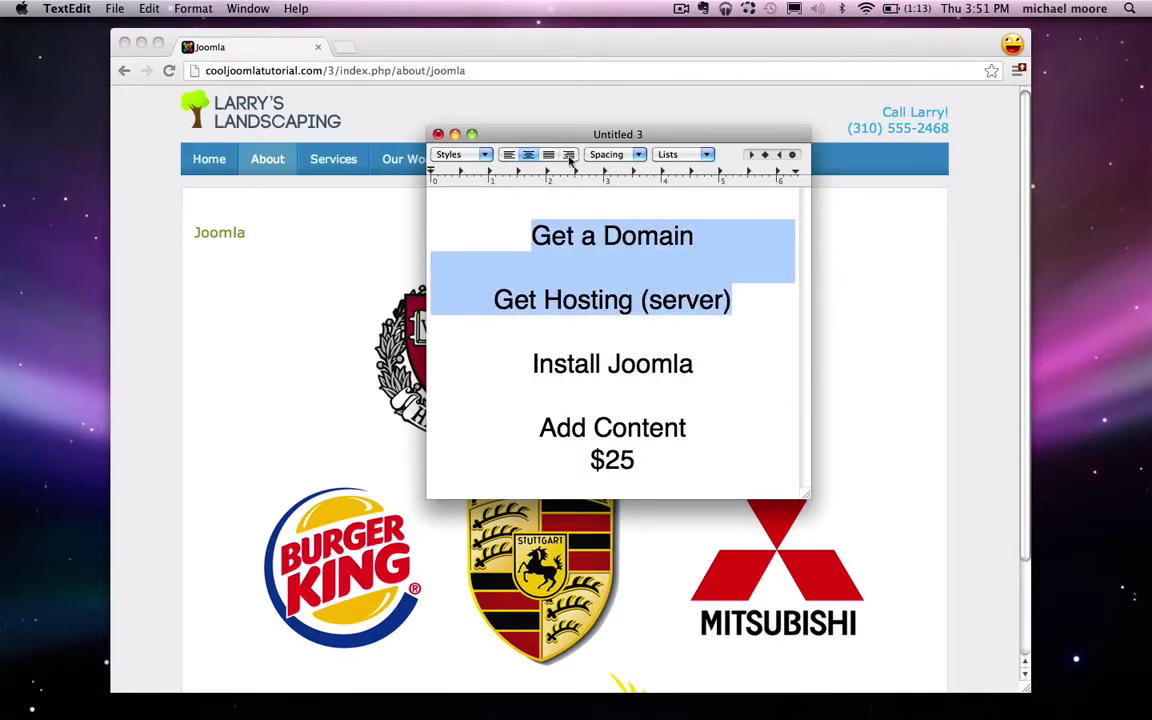
left_click(350, 255)
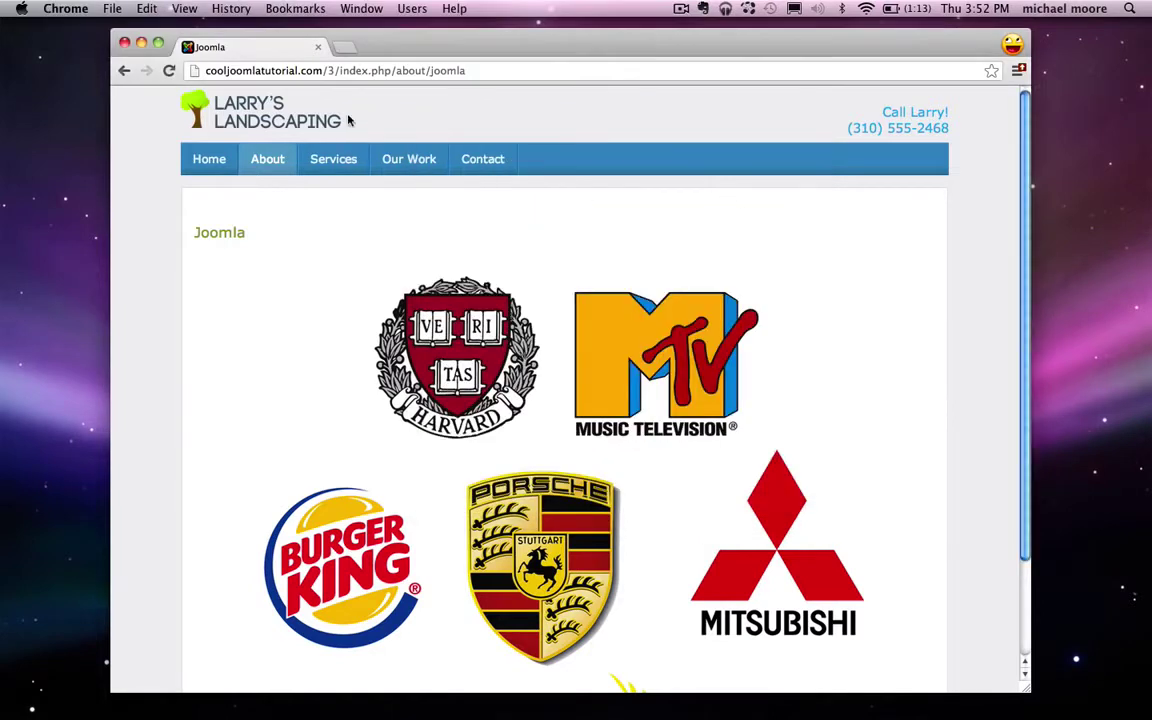
Step: Load hostgator.com in place of the Joomla page and open its web hosting plans
left_click(352, 71)
type("hostgator.com")
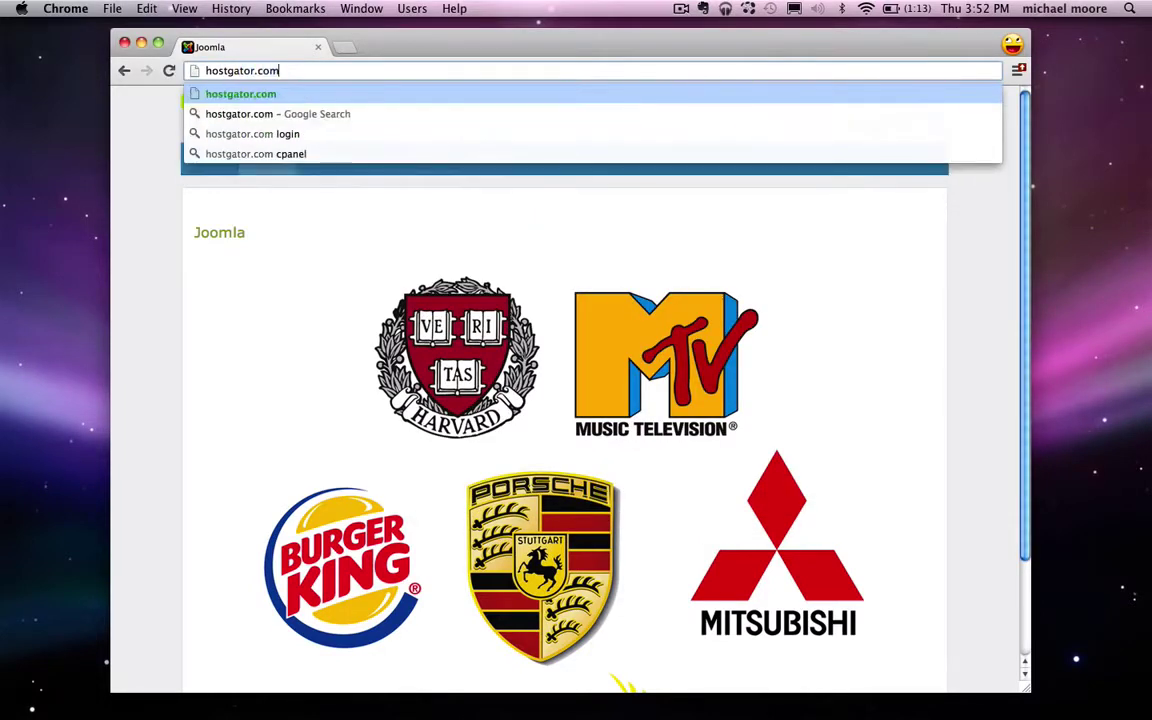
key("Return")
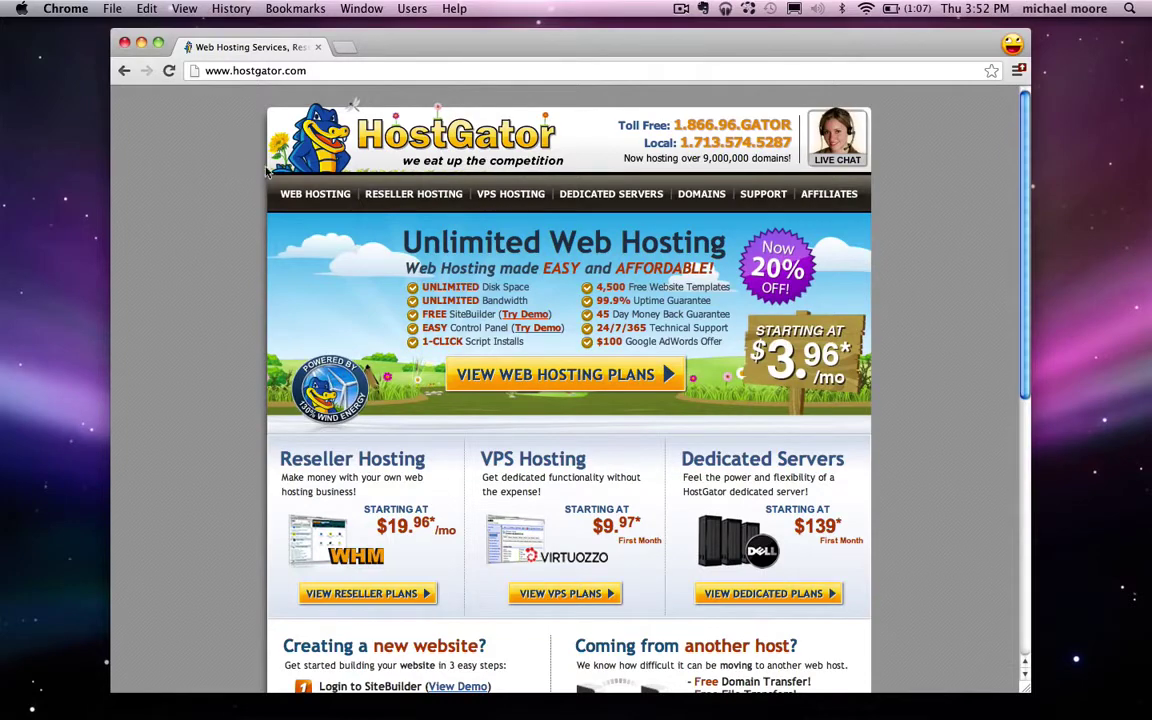
left_click(308, 194)
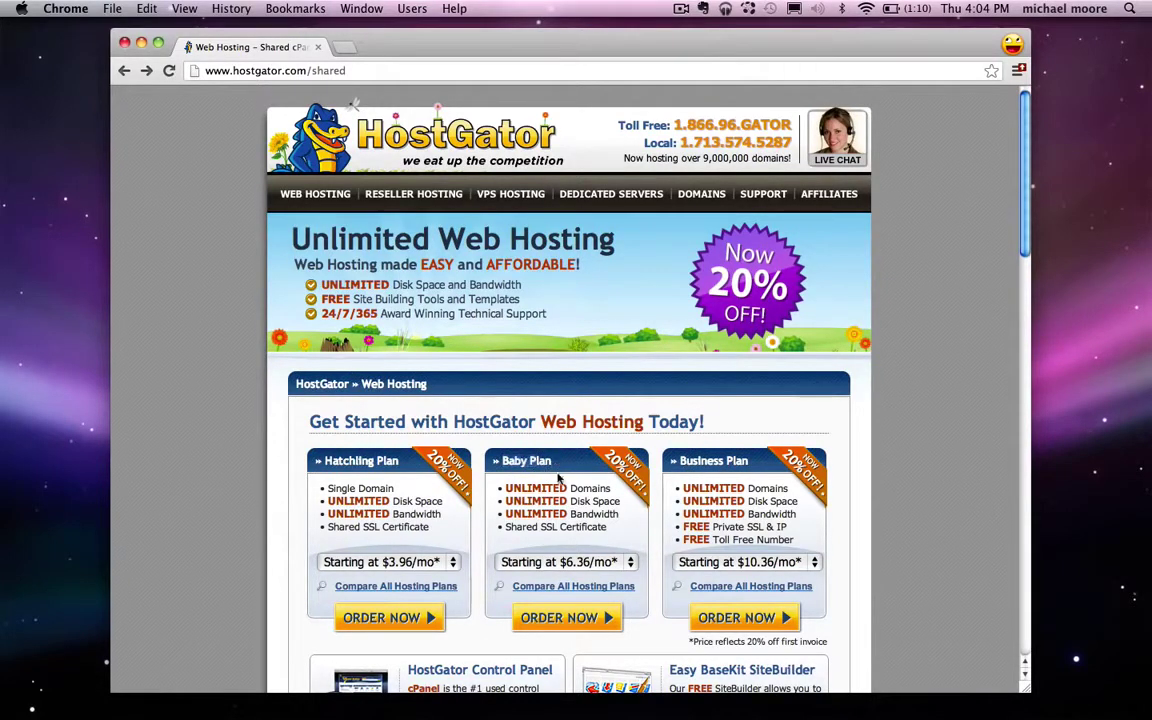
Step: Highlight and review the Baby Plan feature list, including Domains
left_click_drag(514, 493, 608, 489)
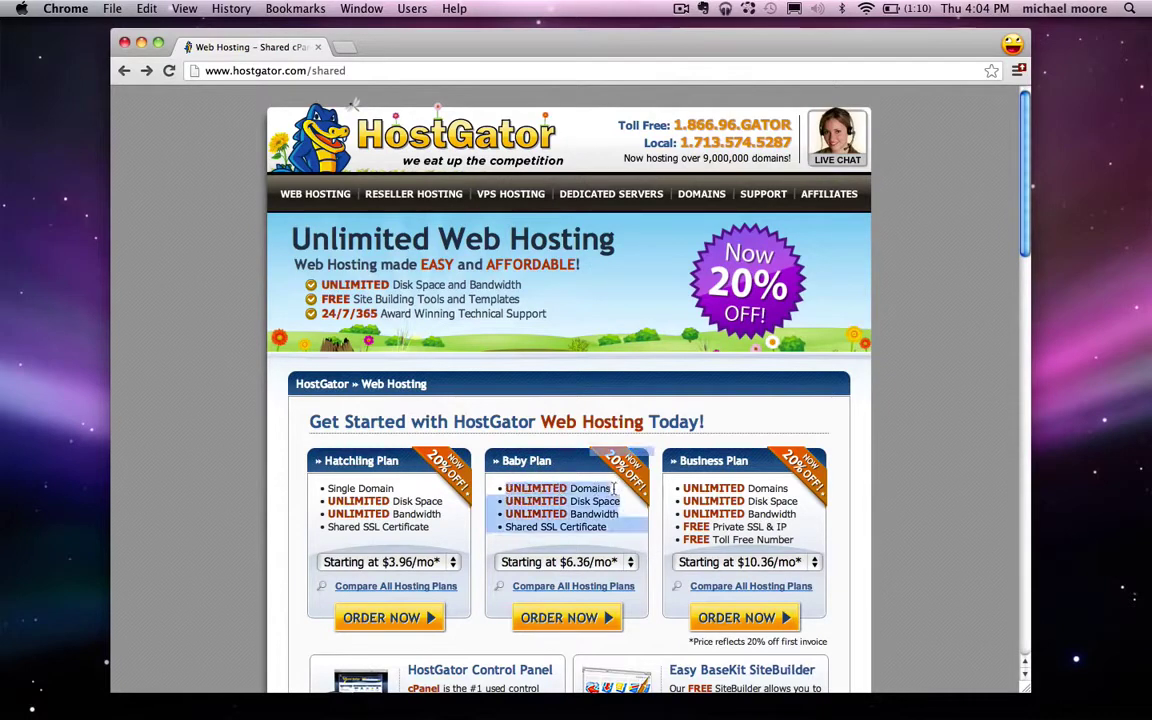
left_click(608, 489)
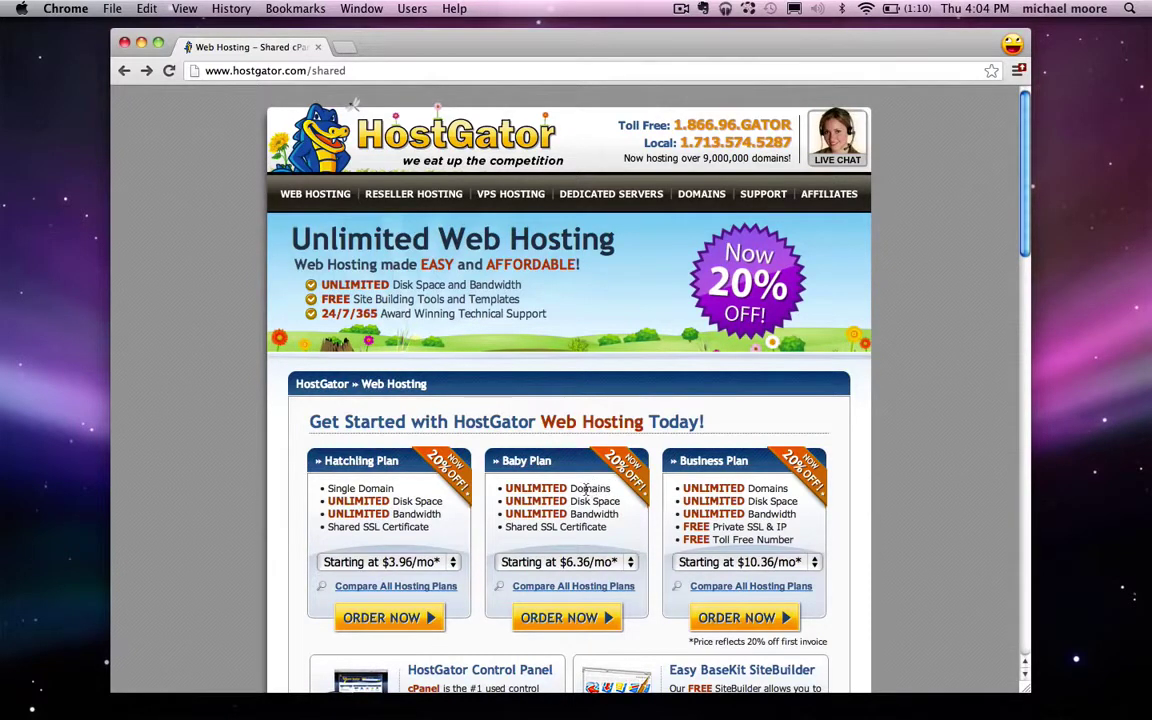
double_click(586, 488)
left_click(288, 414)
Step: Set the Baby Plan billing to Monthly at $7.96/mo and order it
left_click(566, 563)
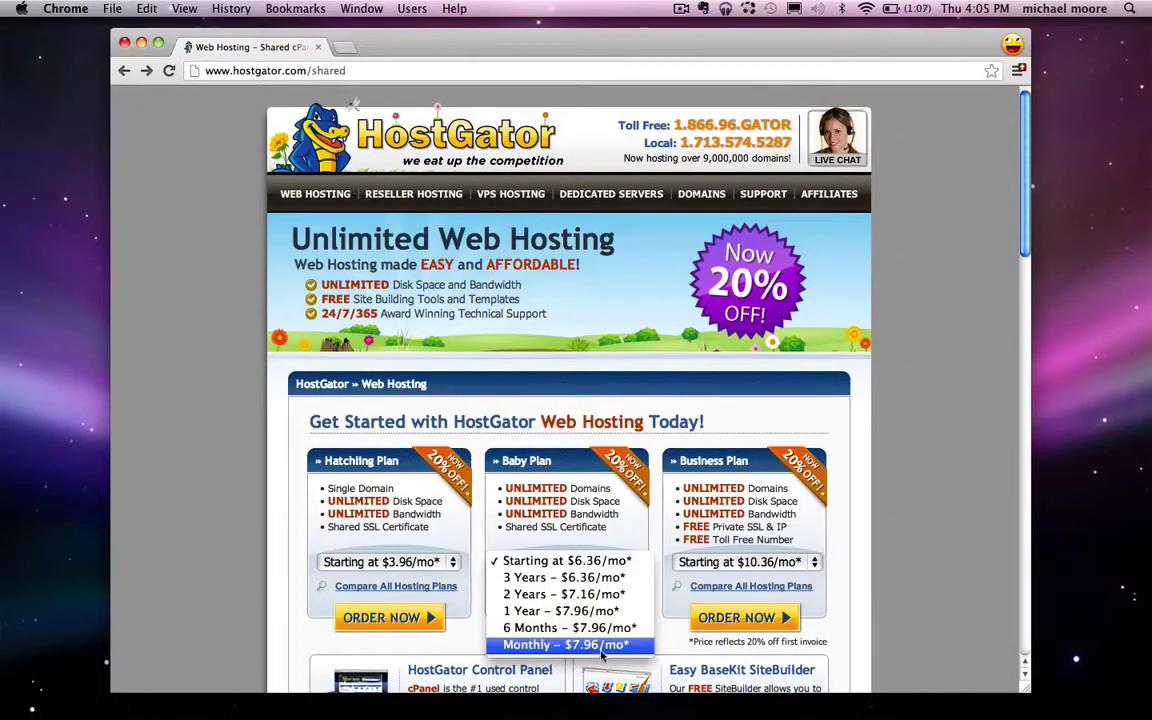
left_click(588, 647)
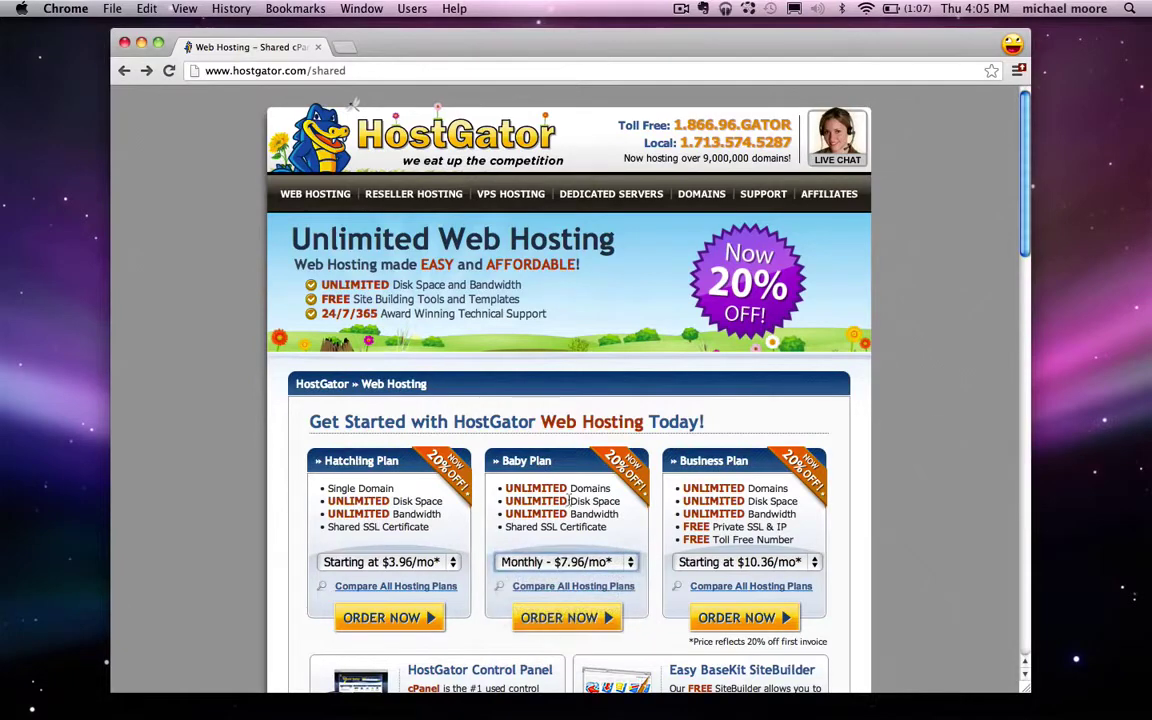
scroll(571, 511, "down", 1)
left_click(570, 552)
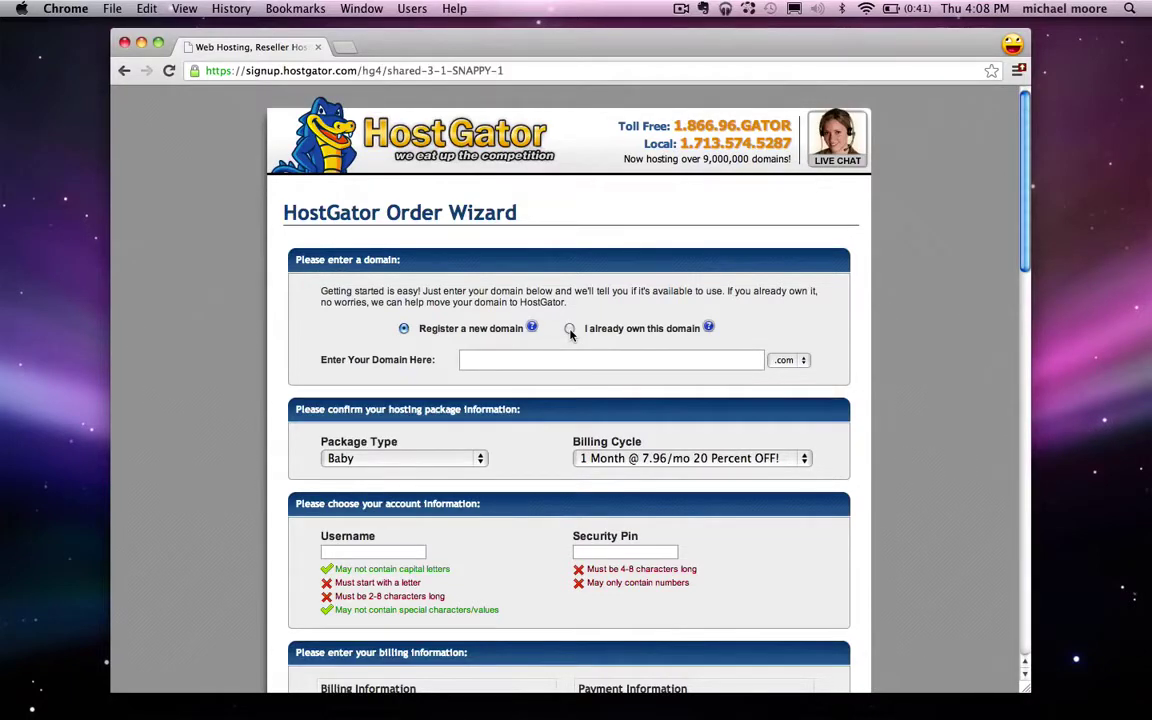
Step: Register the new domain cooljoomlatutorial, keeping the .com extension, and check its availability
left_click(570, 331)
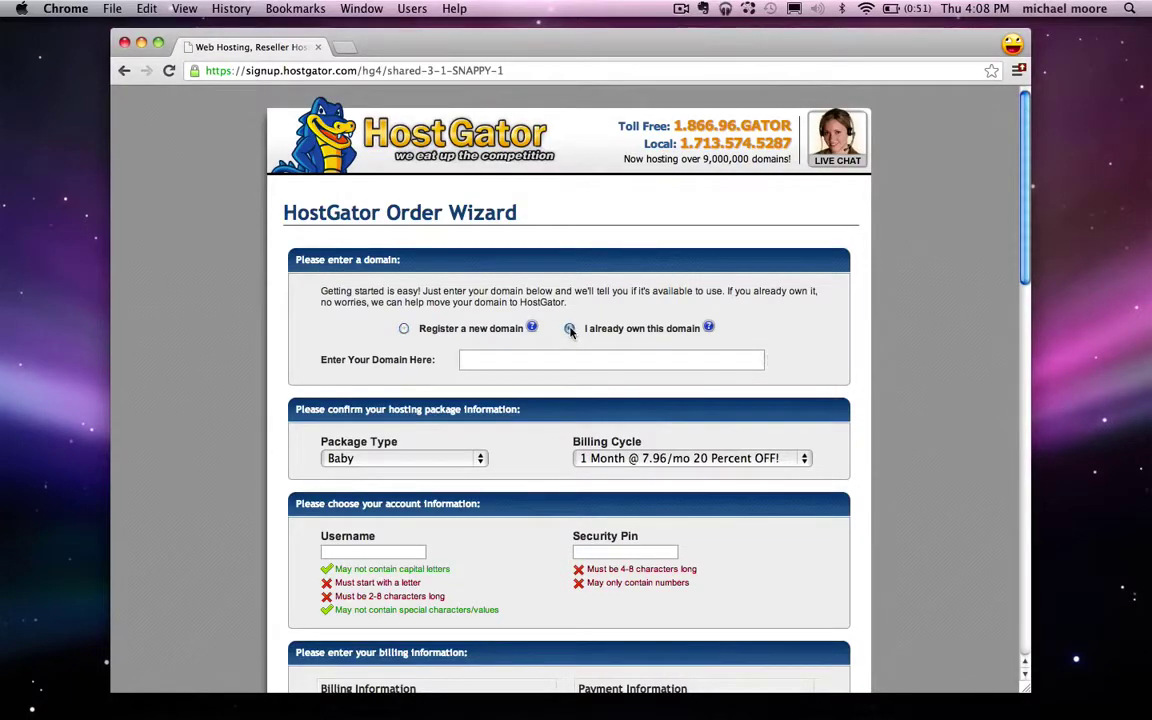
left_click(404, 330)
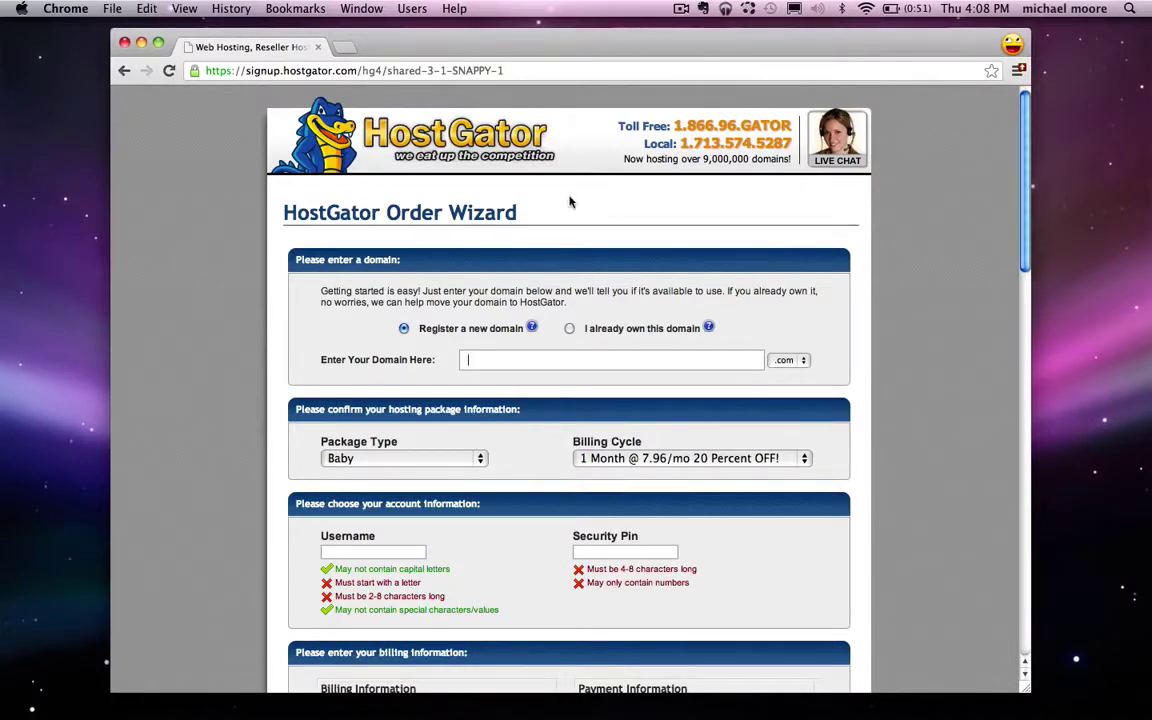
type("cool")
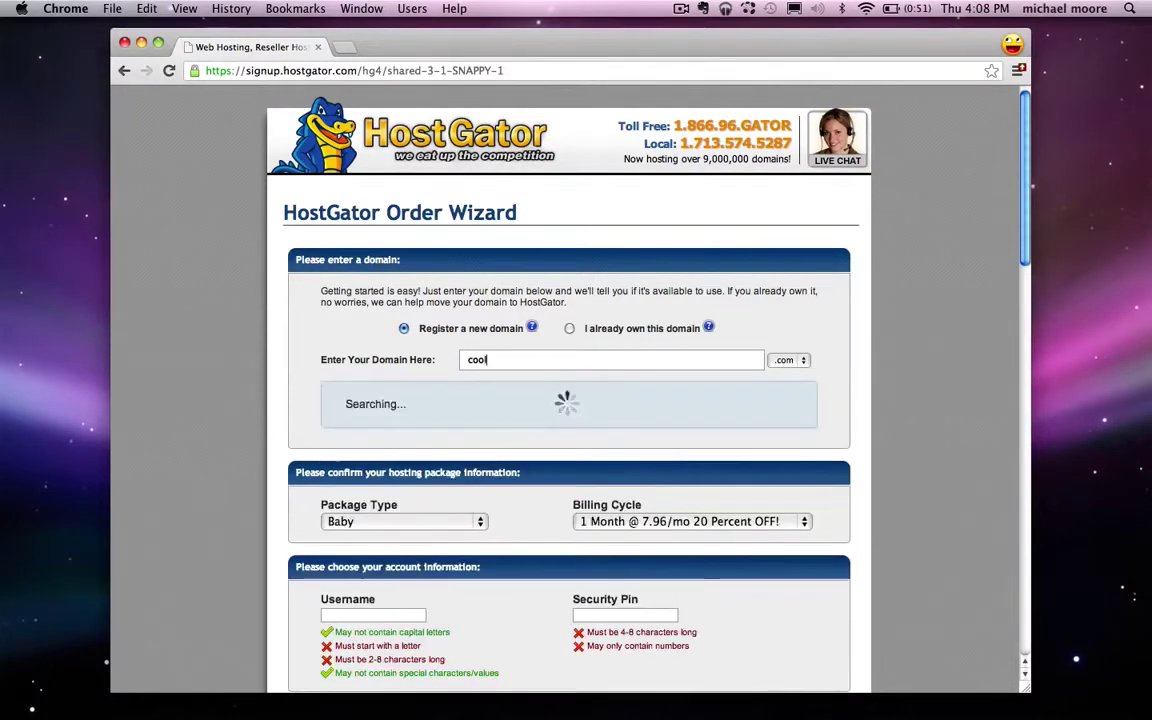
type("joomlatutorial")
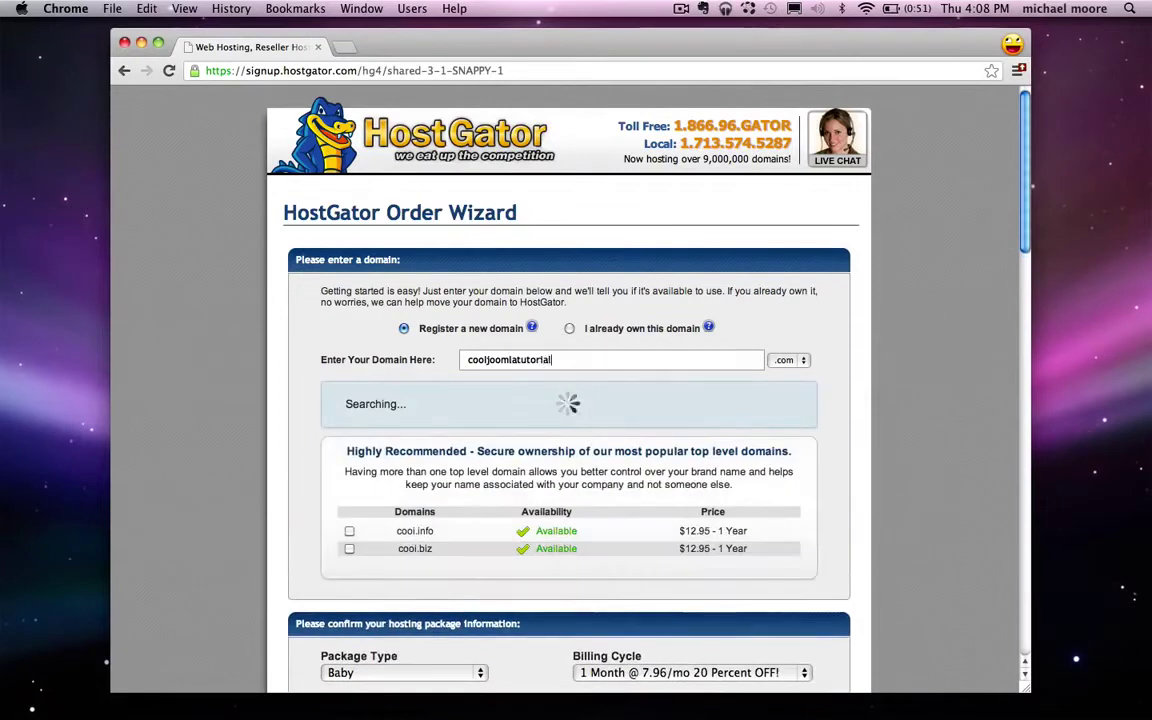
left_click(802, 360)
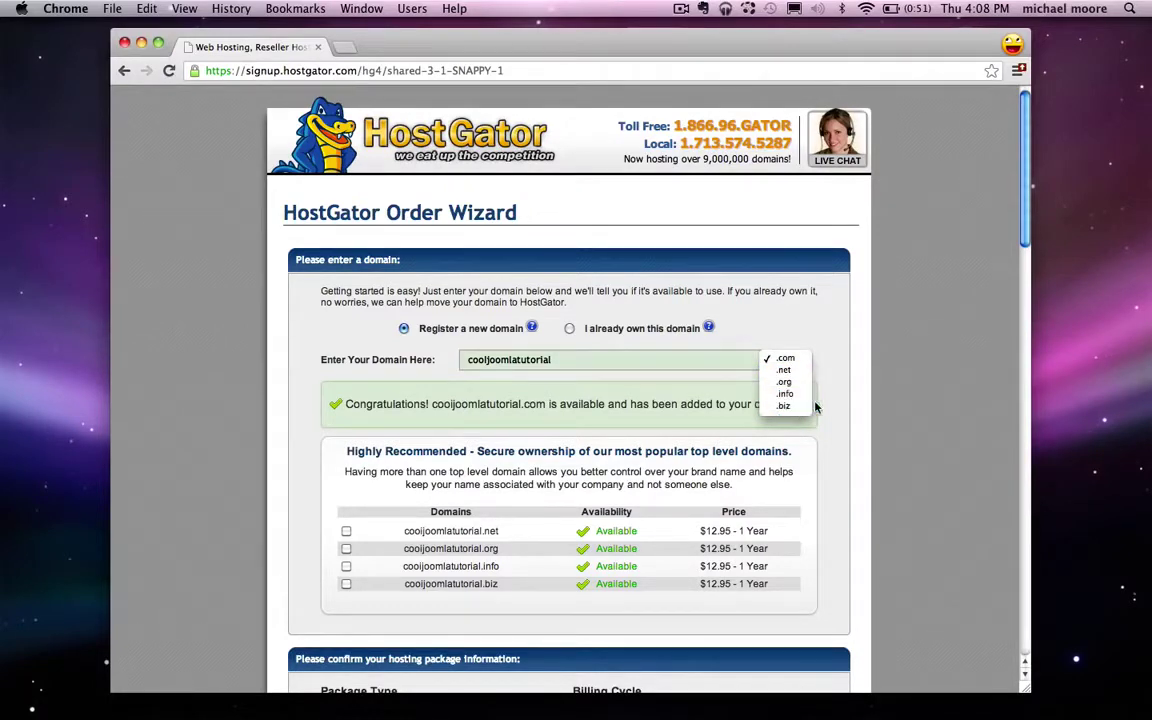
left_click(885, 397)
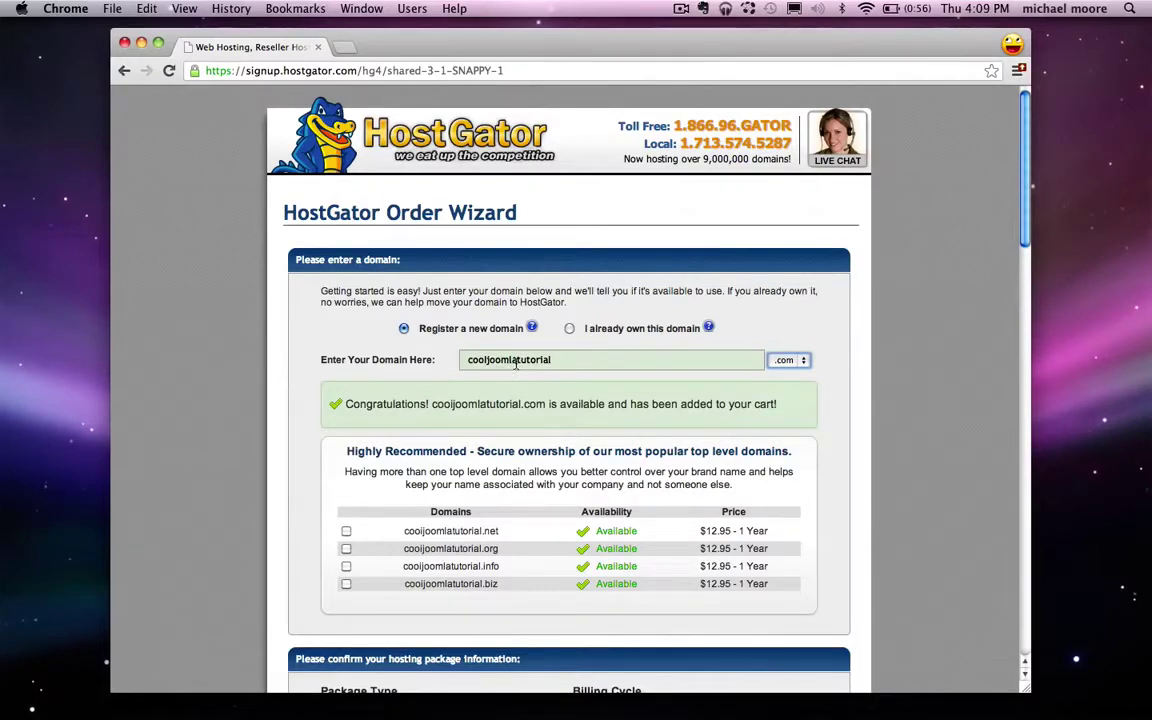
left_click(520, 360)
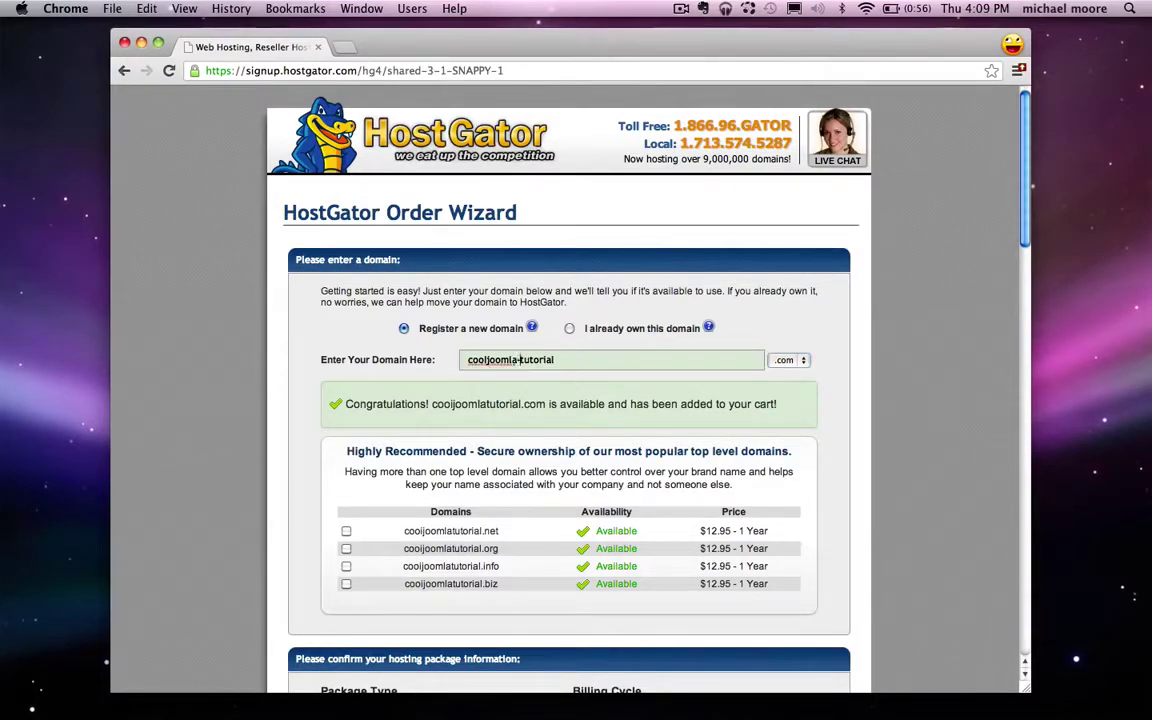
type("-")
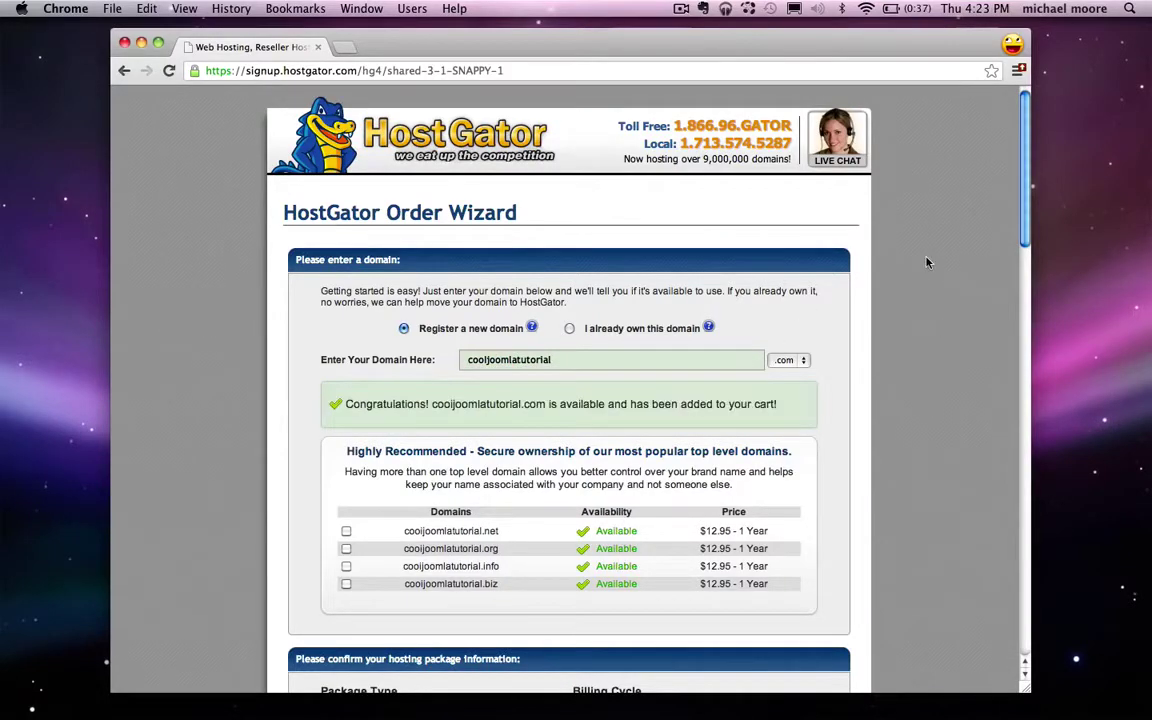
scroll(926, 262, "down", 5)
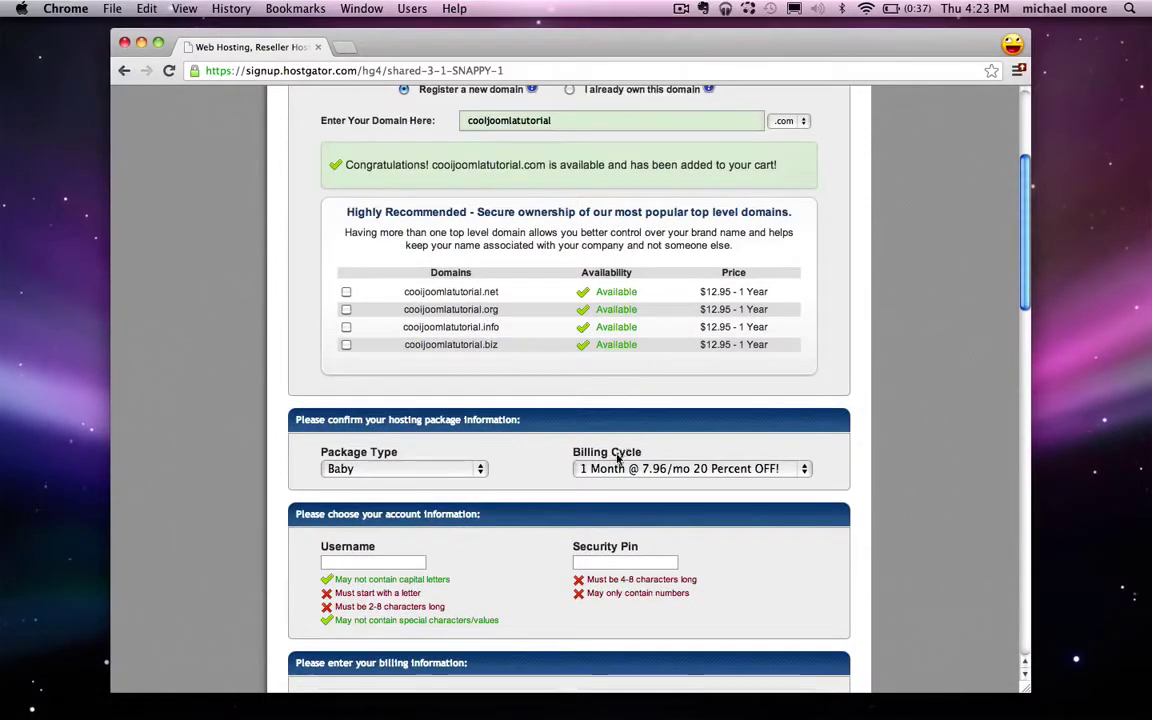
Step: Fill in the order form's username and security PIN
scroll(545, 478, "down", 2)
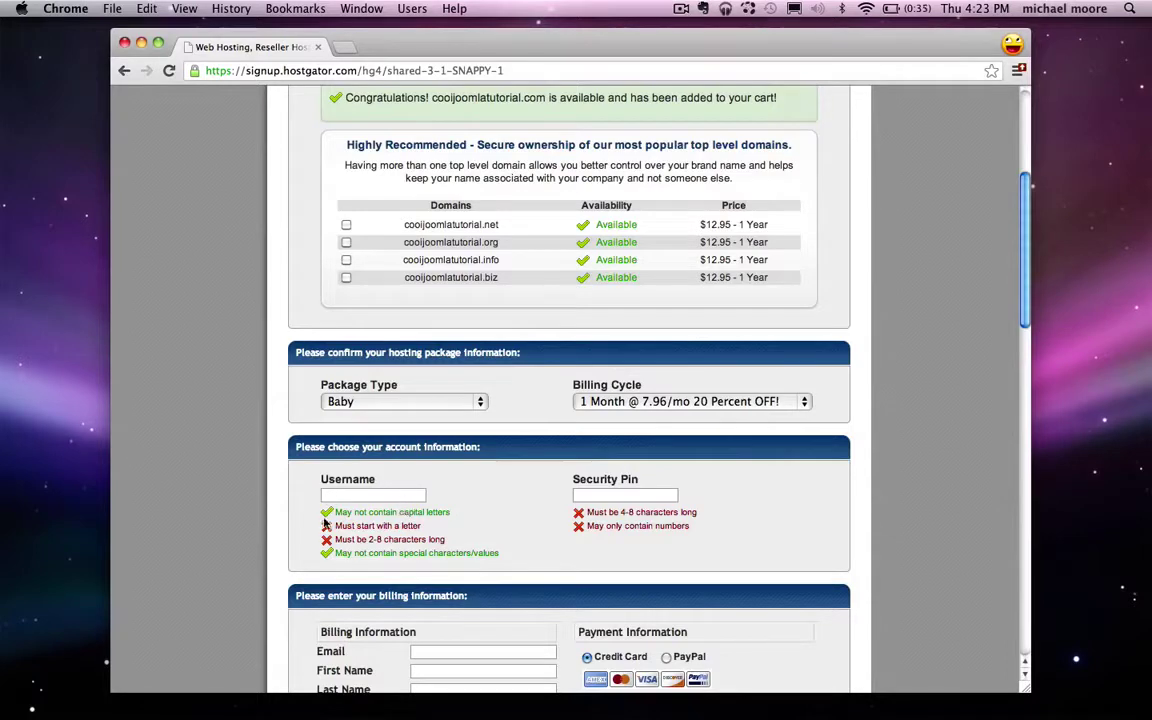
type("michael")
left_click(618, 493)
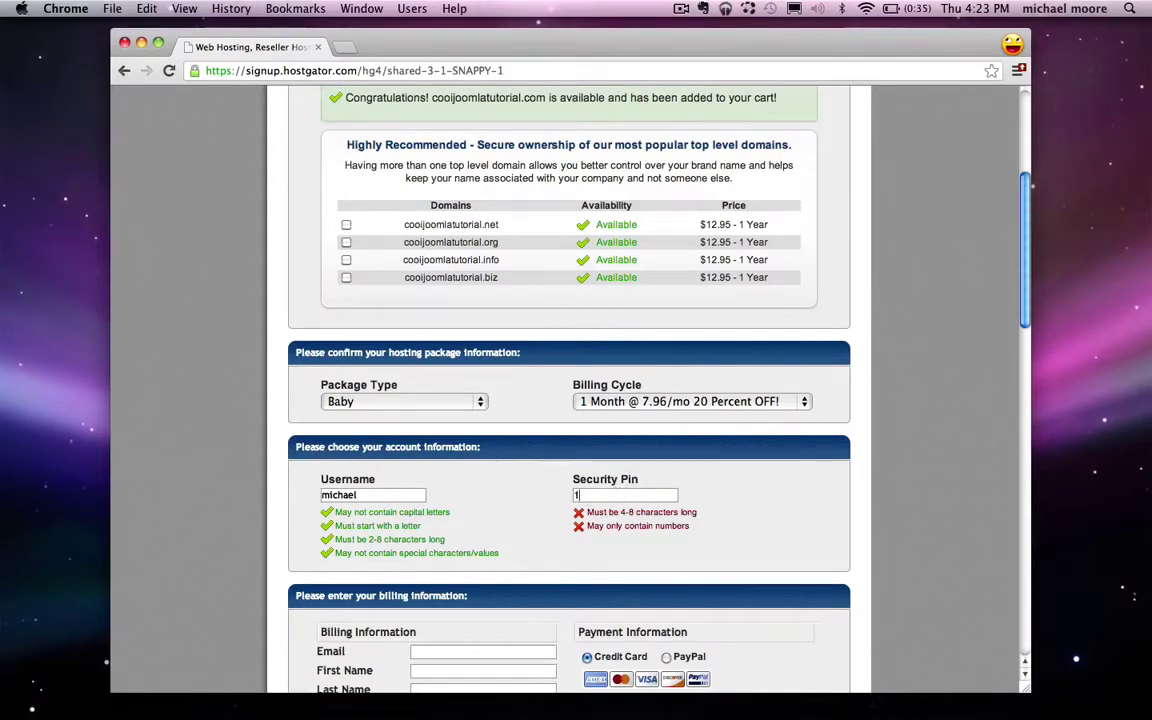
type("12345")
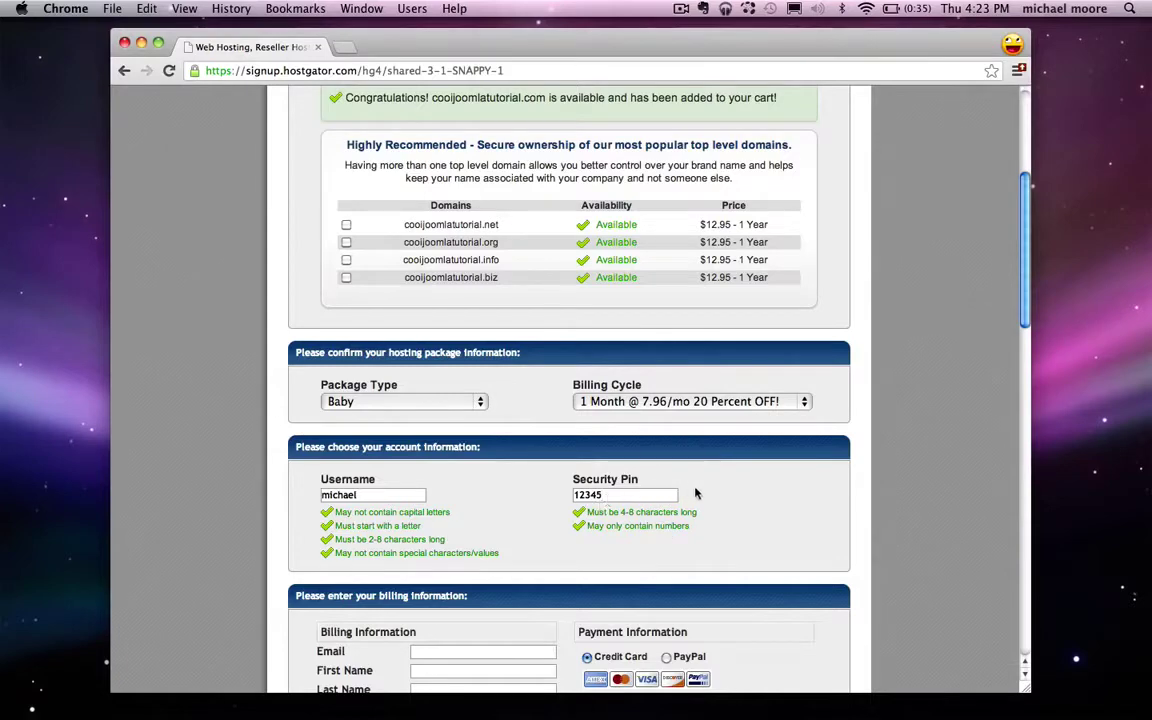
Step: Choose Credit Card for payment after briefly trying PayPal, then scroll to Hosting Addons
scroll(690, 468, "down", 5)
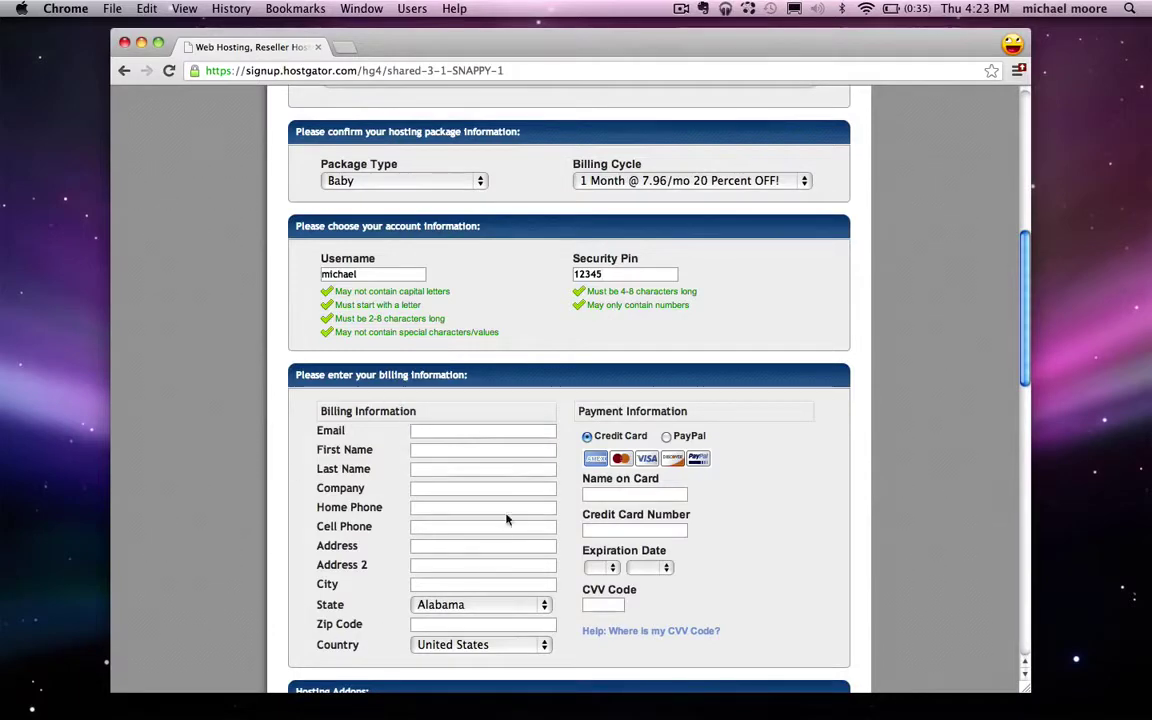
scroll(457, 446, "down", 1)
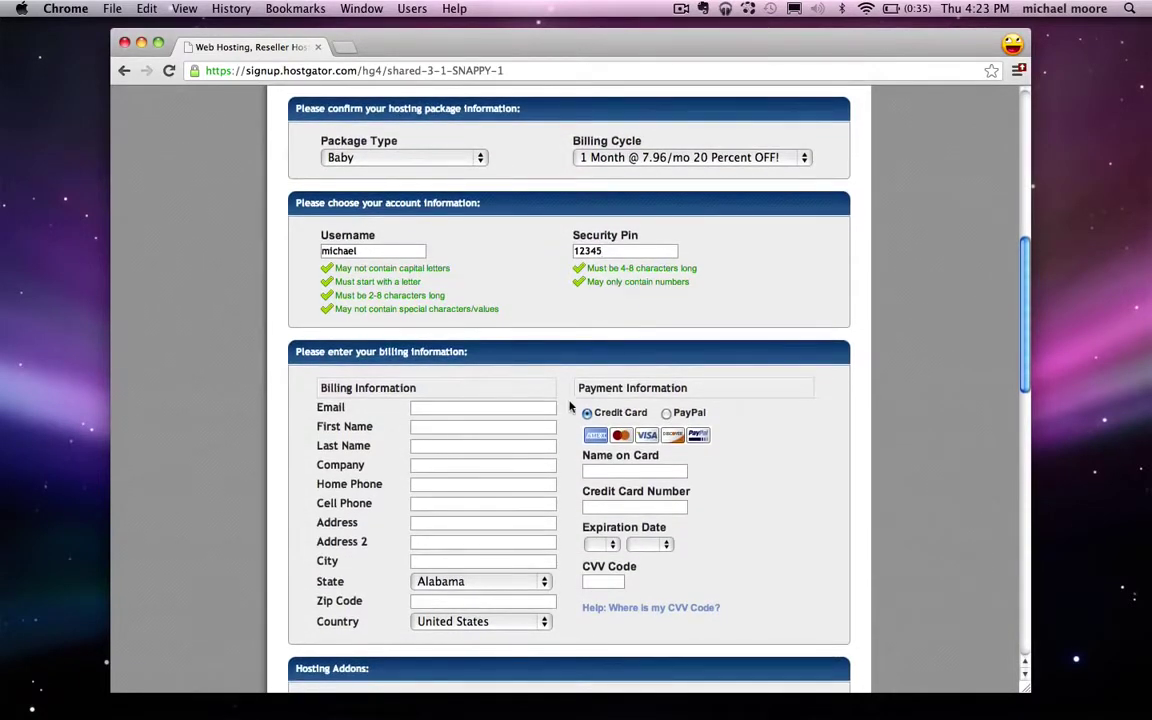
left_click(587, 413)
left_click(667, 414)
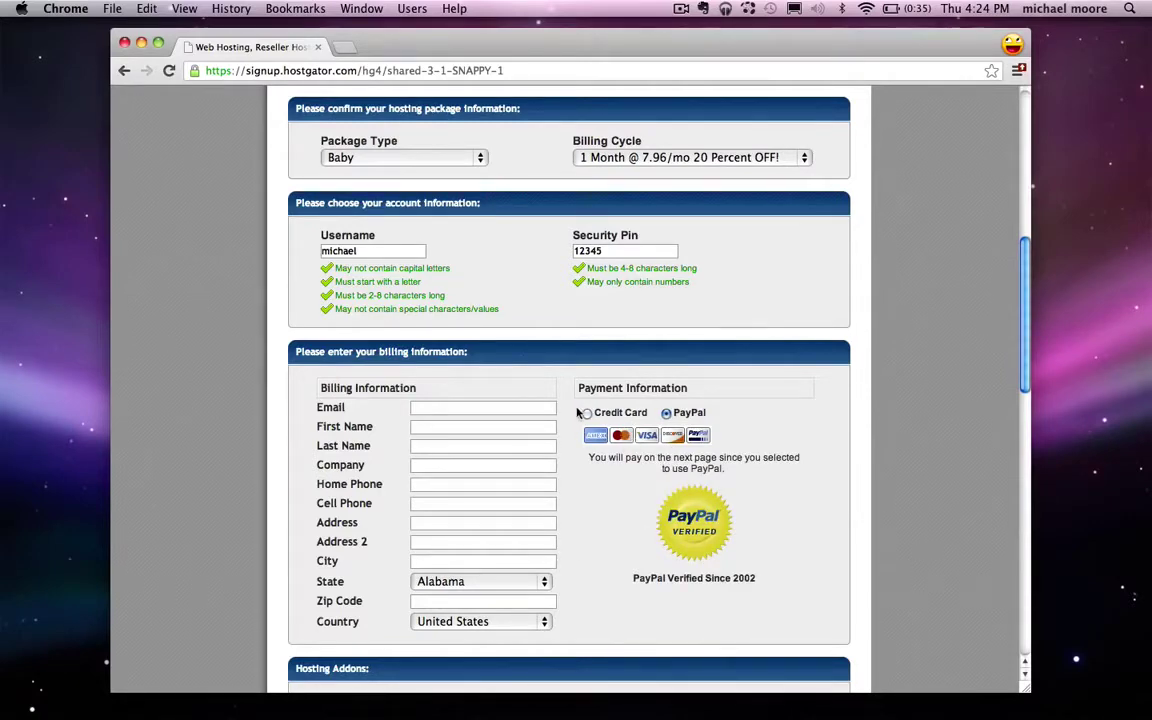
left_click(587, 413)
scroll(478, 280, "down", 10)
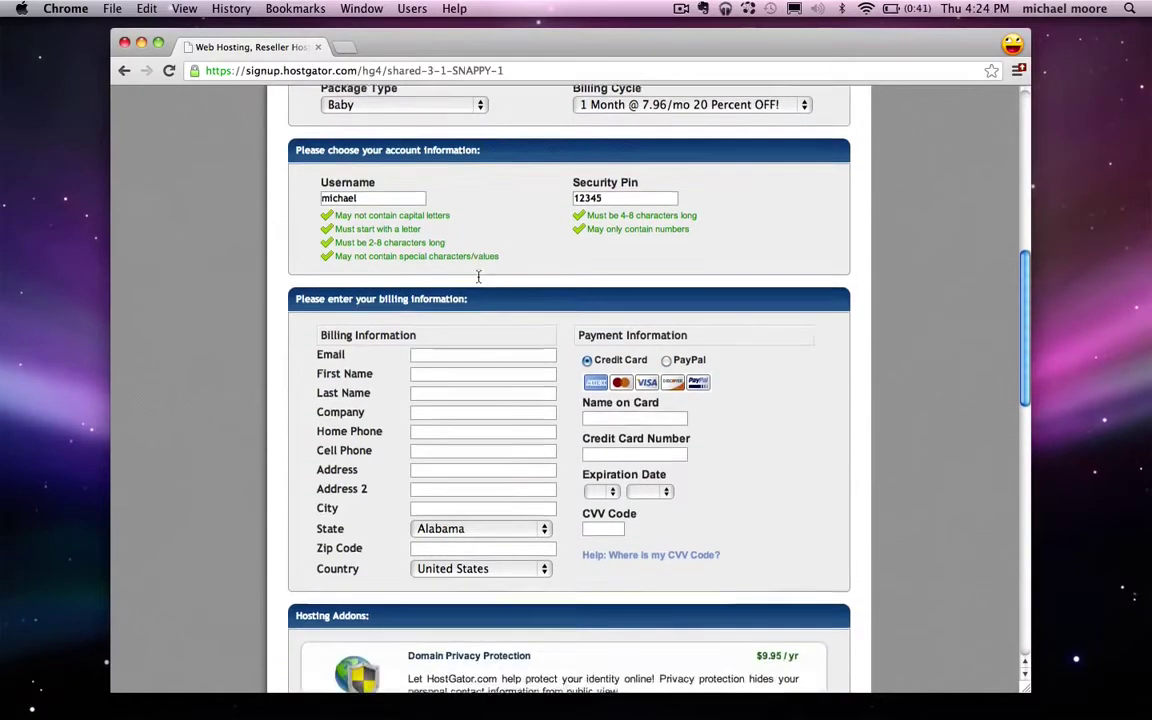
scroll(478, 280, "down", 2)
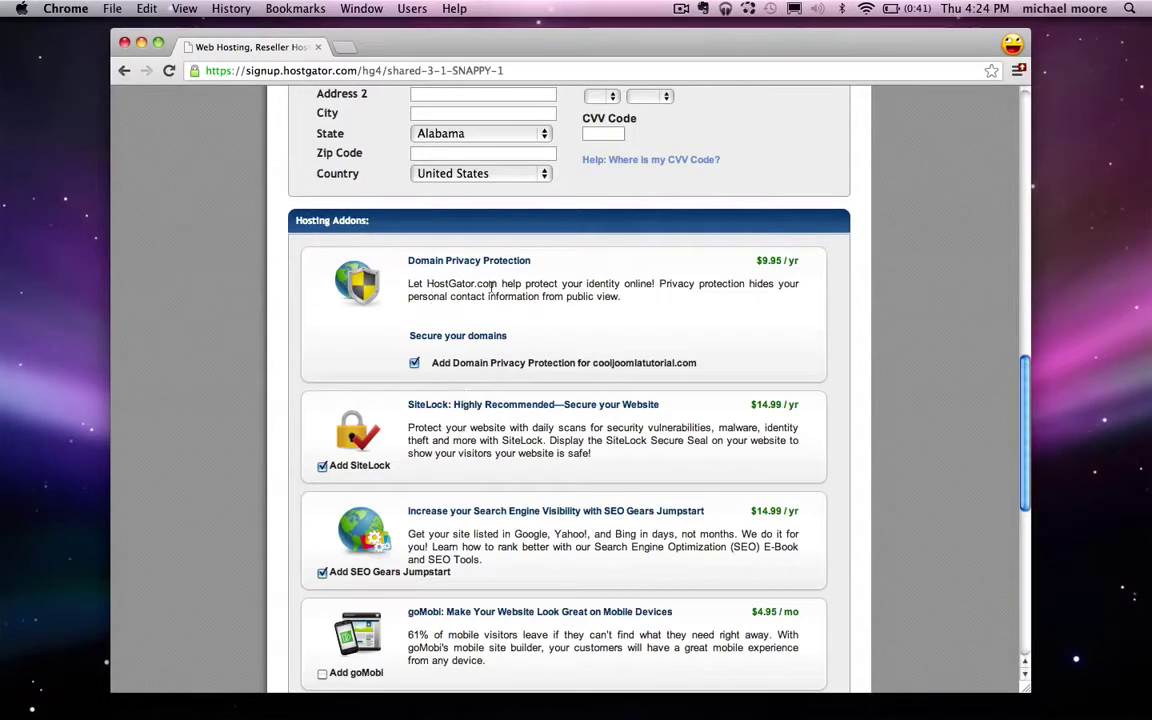
Step: Decline the Domain Privacy Protection, SiteLock and SEO Gears Jumpstart addons
left_click_drag(408, 261, 531, 262)
left_click(544, 271)
left_click(414, 363)
scroll(425, 395, "down", 1)
scroll(427, 400, "down", 1)
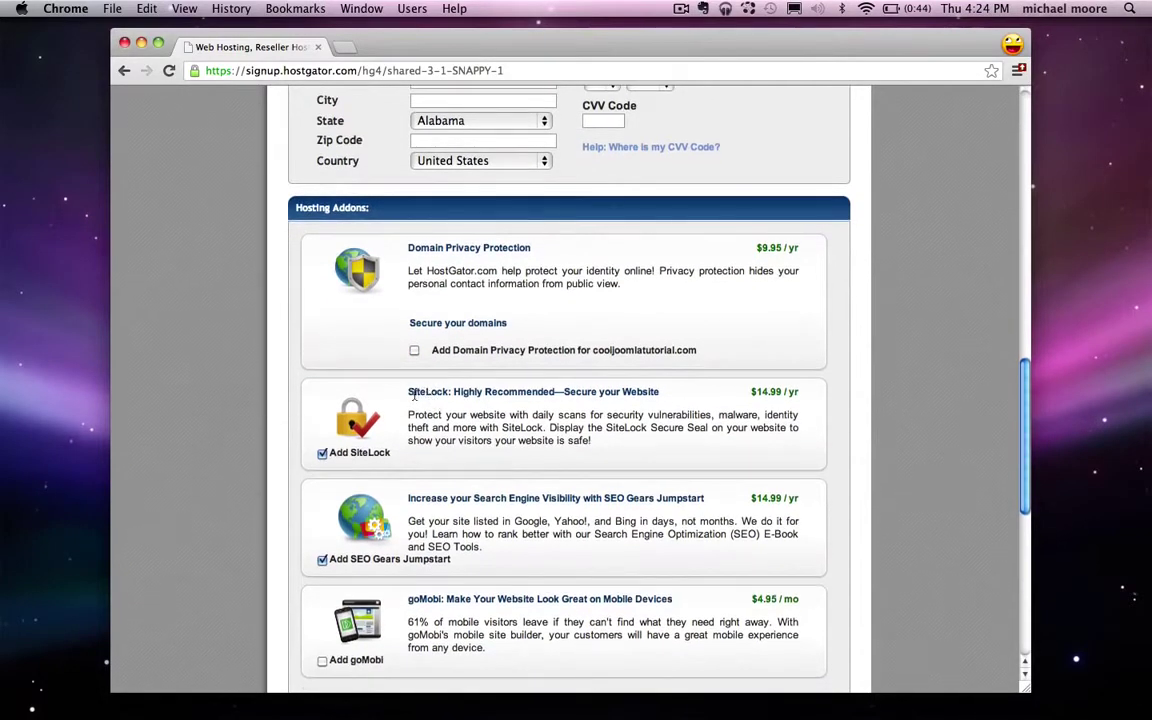
left_click_drag(409, 392, 447, 396)
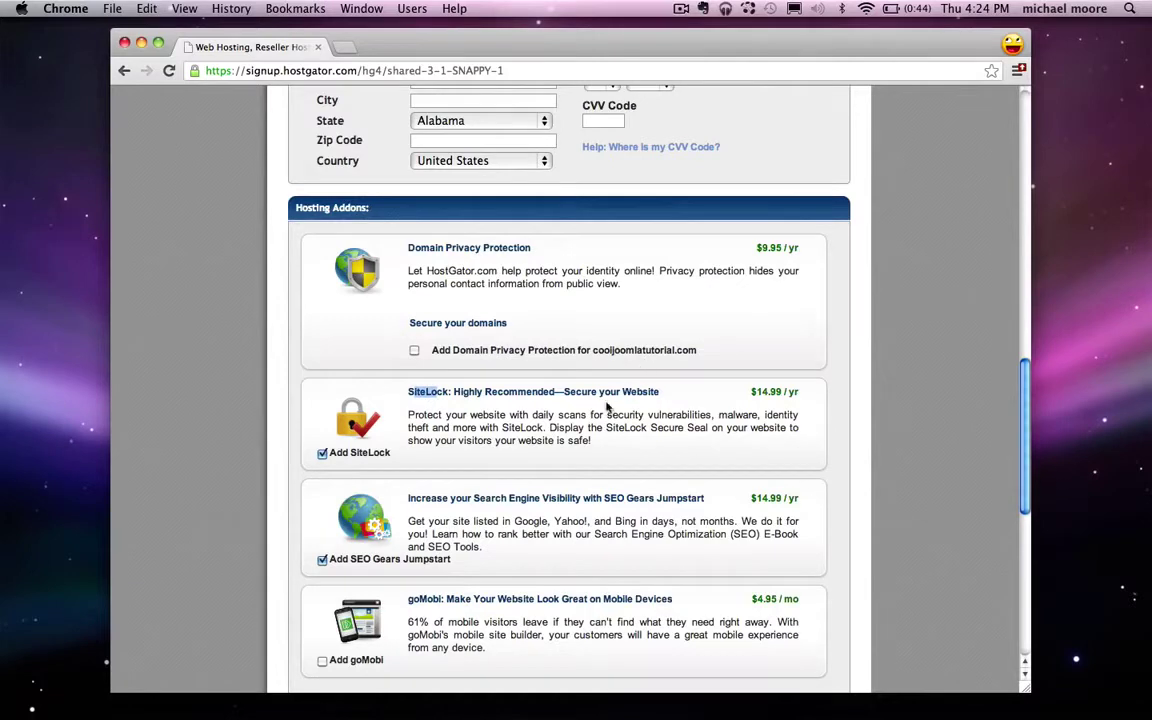
left_click(472, 413)
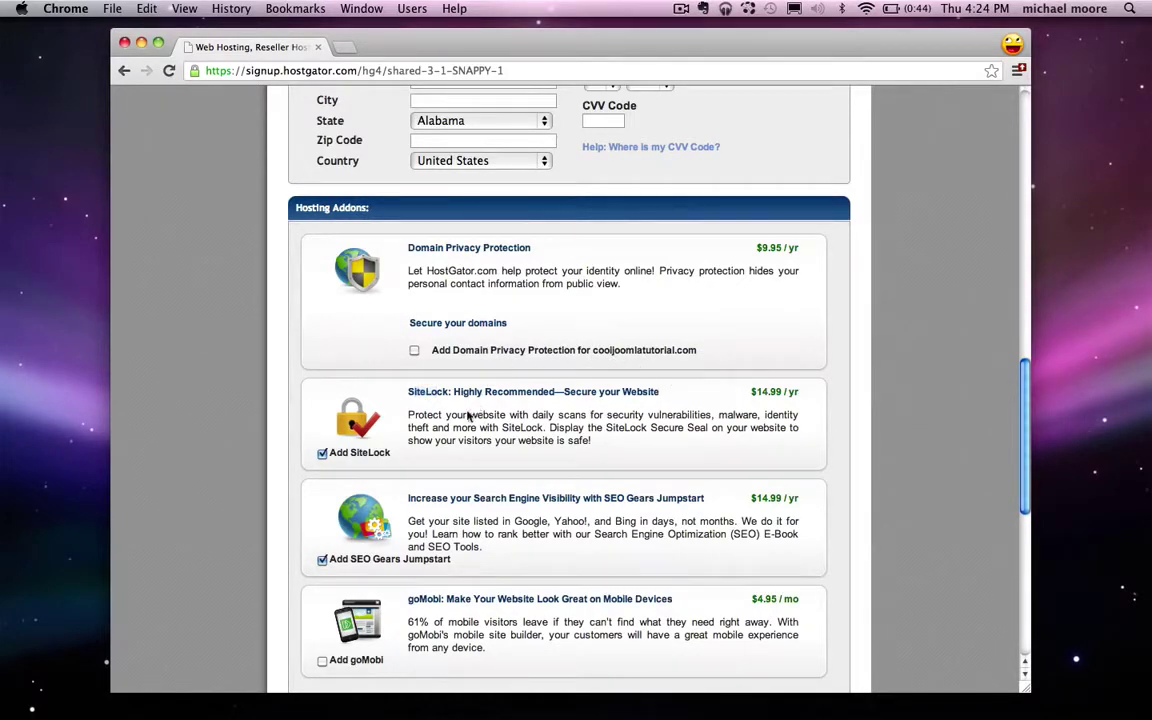
left_click(322, 453)
scroll(500, 390, "down", 2)
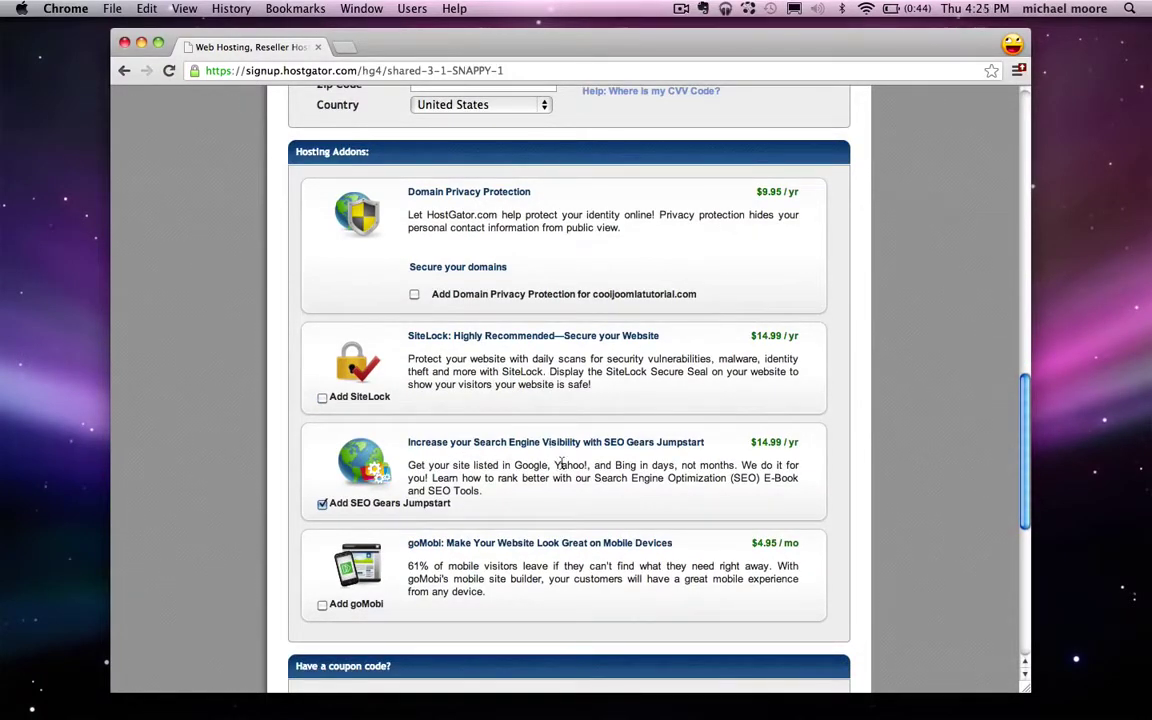
left_click(322, 504)
Step: Apply coupon HOSTGATOR2518 for 25% off ($20.41 total) and accept the terms and conditions
scroll(524, 321, "down", 5)
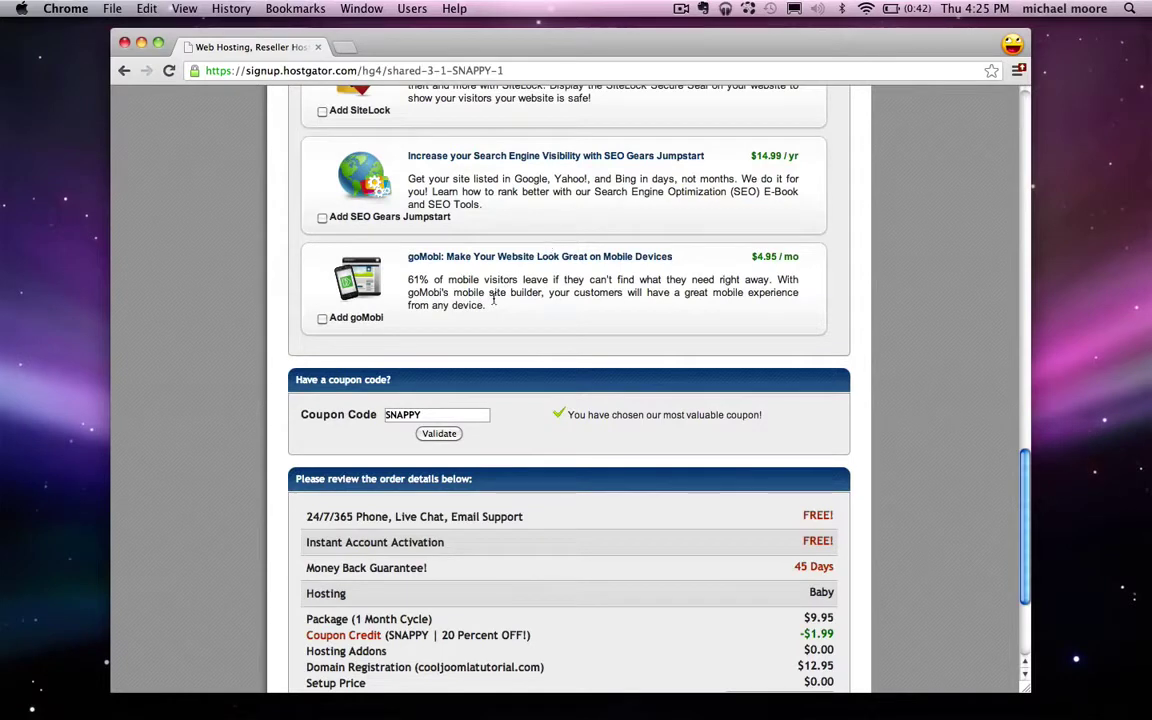
double_click(431, 414)
type("ho")
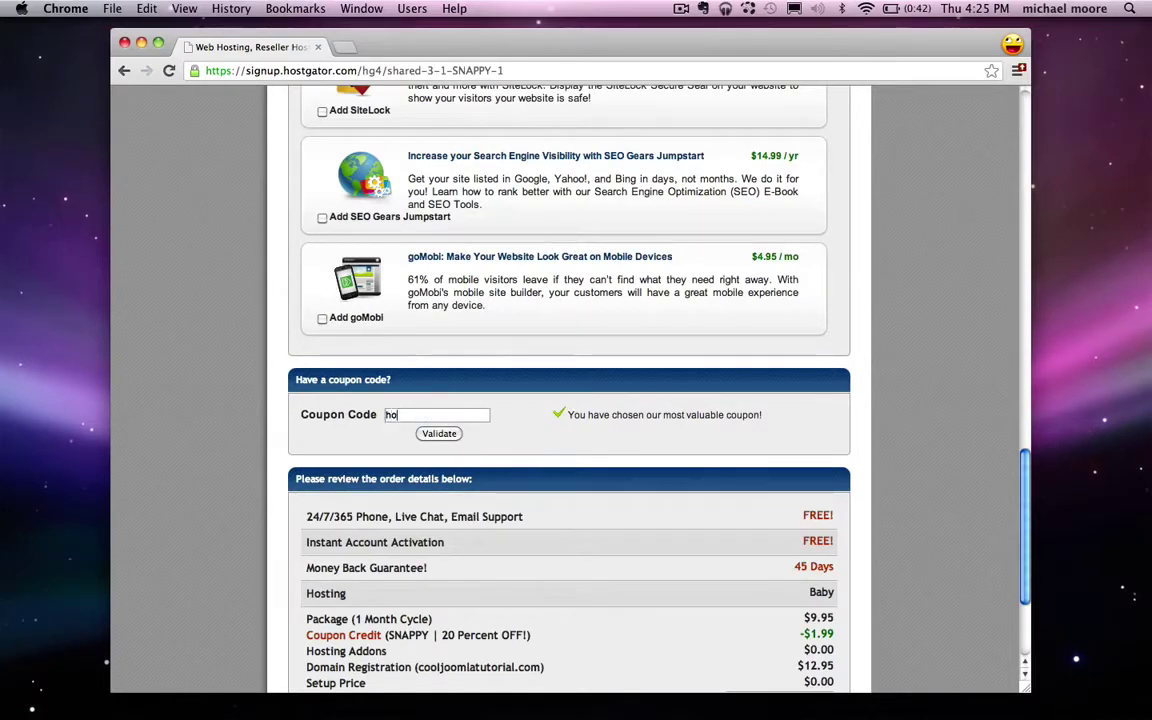
type("stgator2518")
left_click(447, 435)
scroll(609, 419, "down", 3)
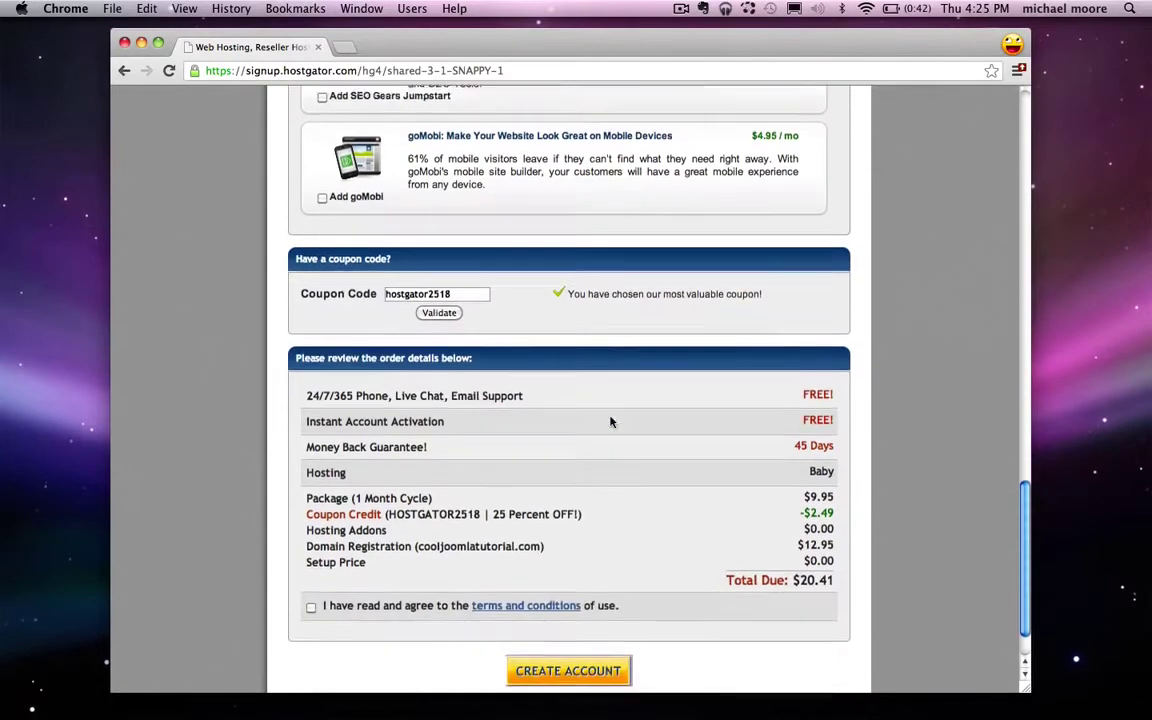
left_click_drag(297, 341, 668, 448)
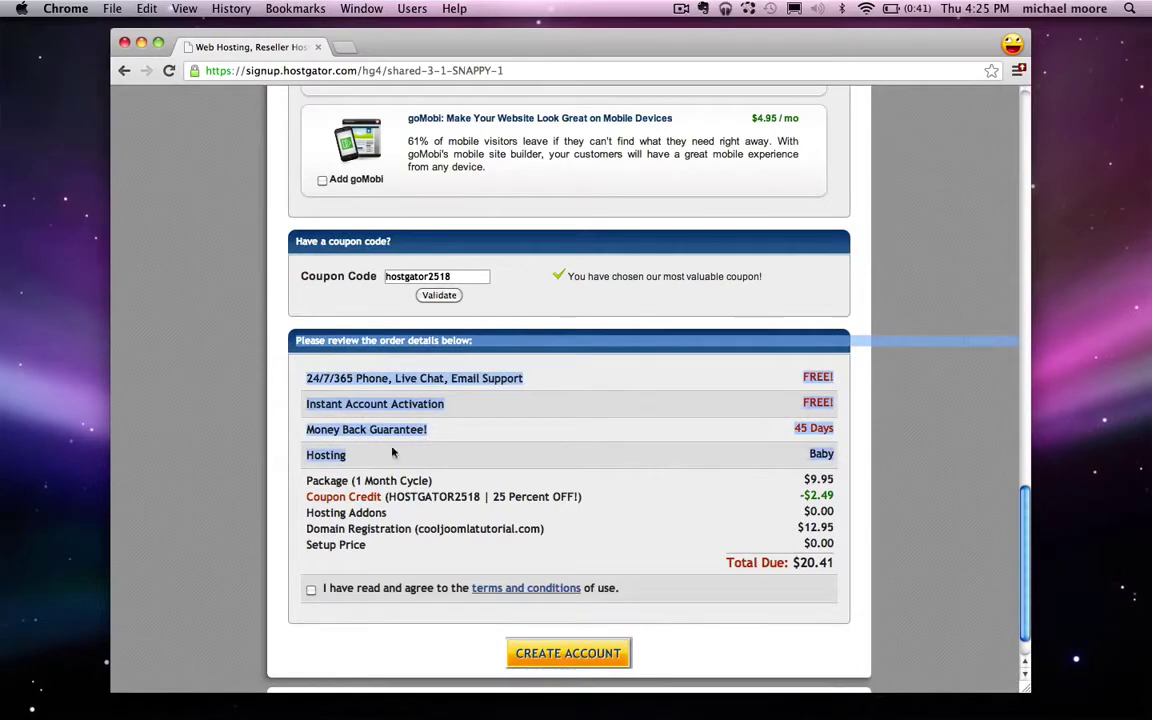
left_click(640, 455)
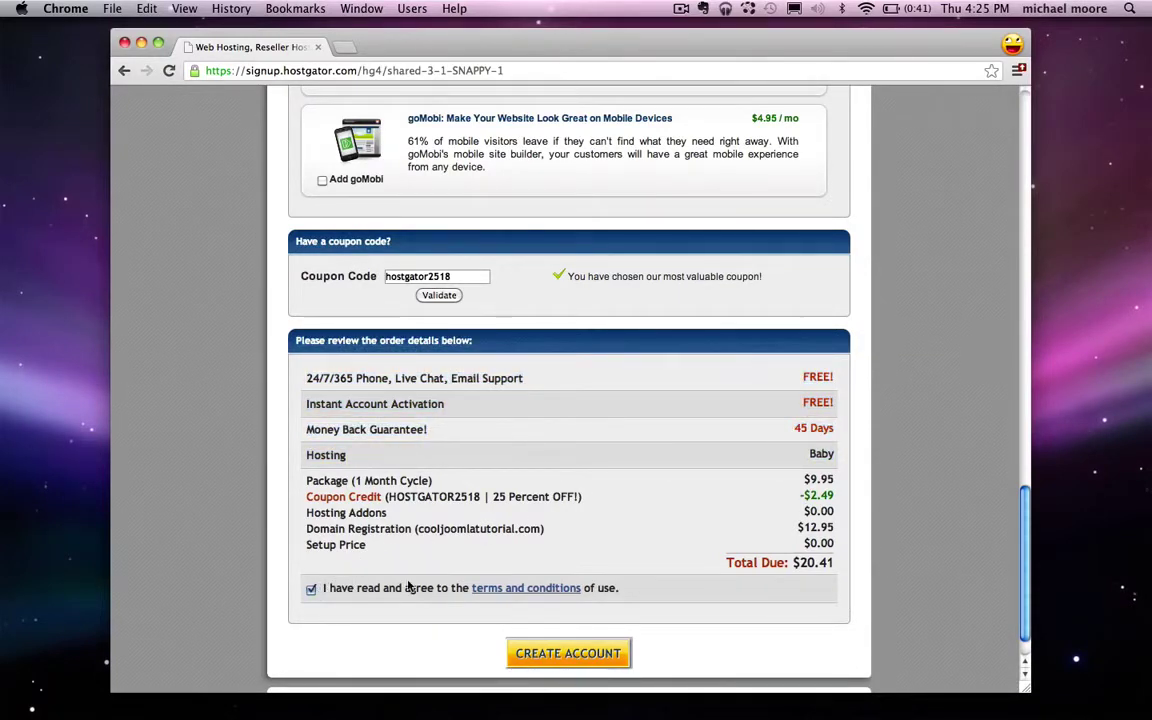
Step: Open HostGator's Your Account Info email in Gmail
scroll(360, 620, "down", 2)
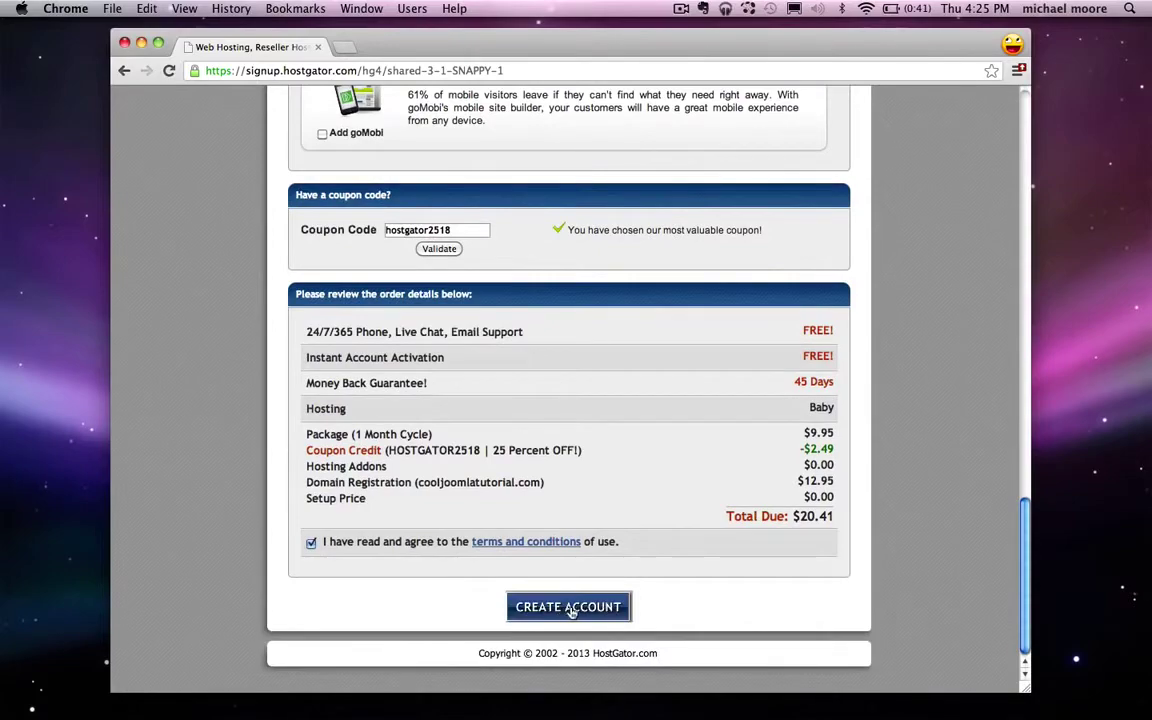
scroll(627, 610, "up", 10)
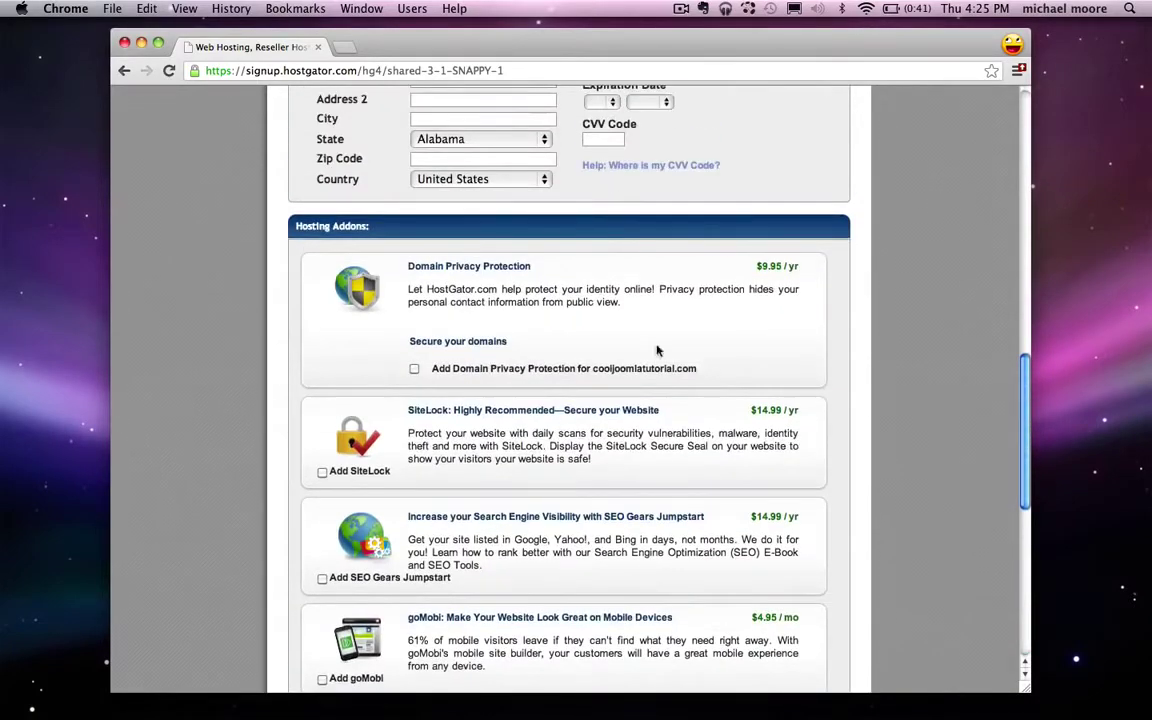
scroll(658, 350, "up", 5)
scroll(643, 427, "down", 5)
scroll(633, 418, "down", 6)
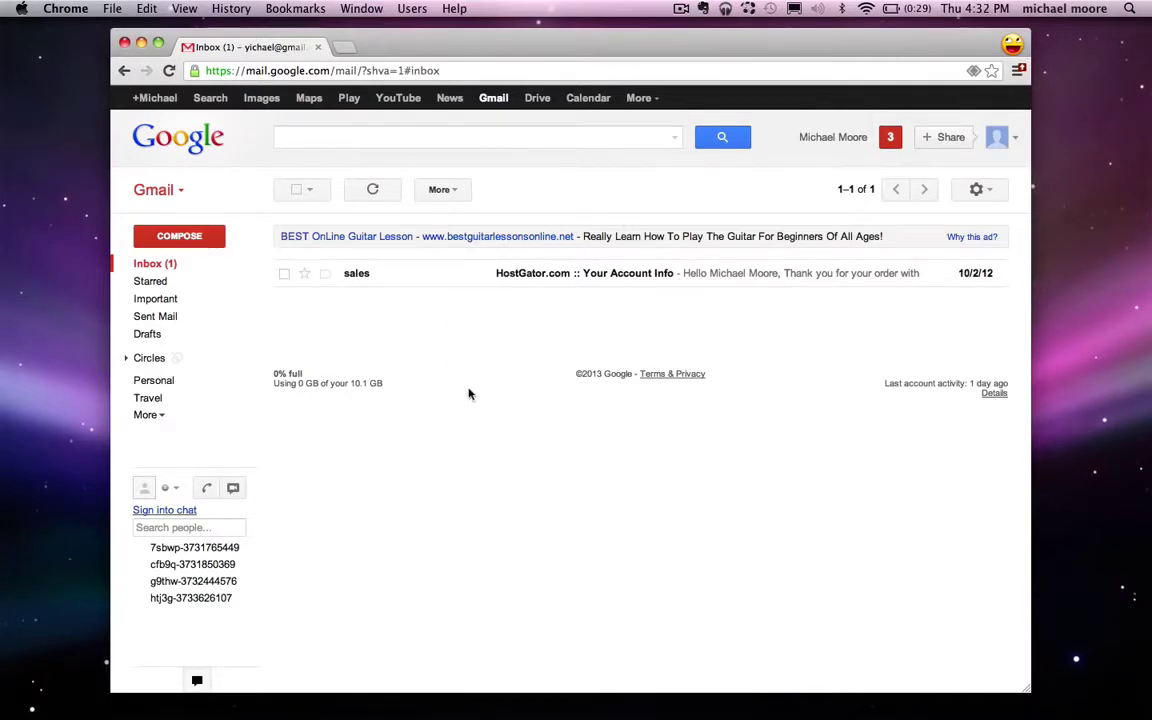
left_click(535, 275)
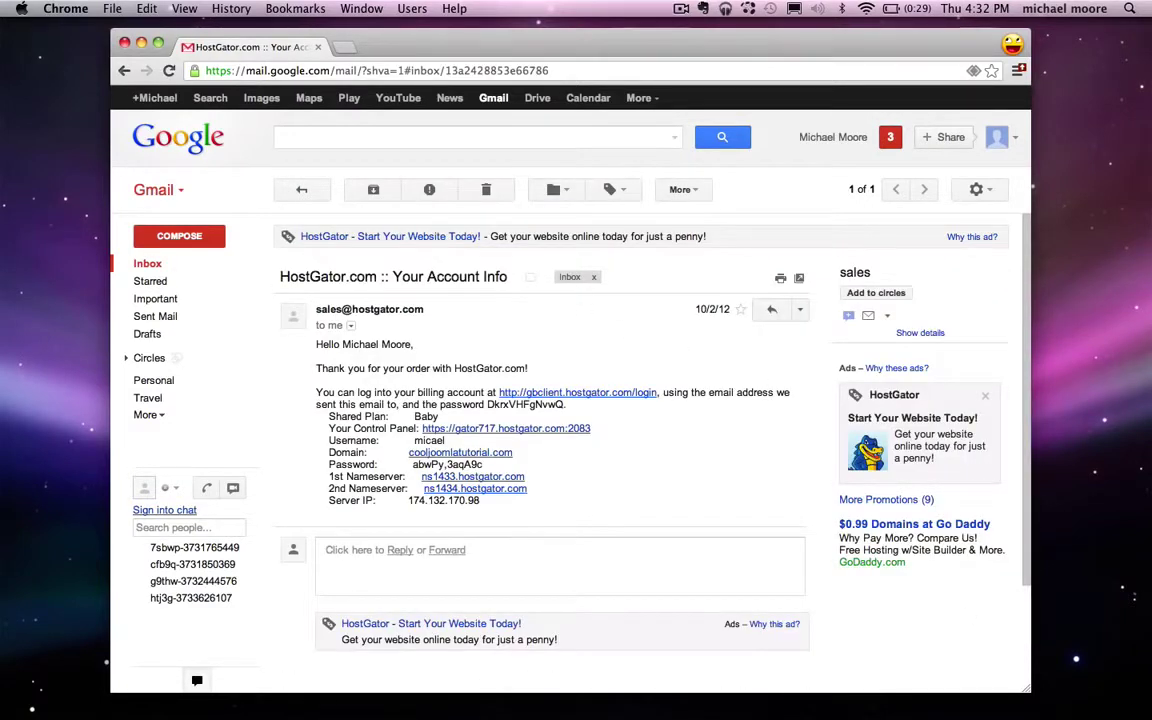
mouse_move(960, 700)
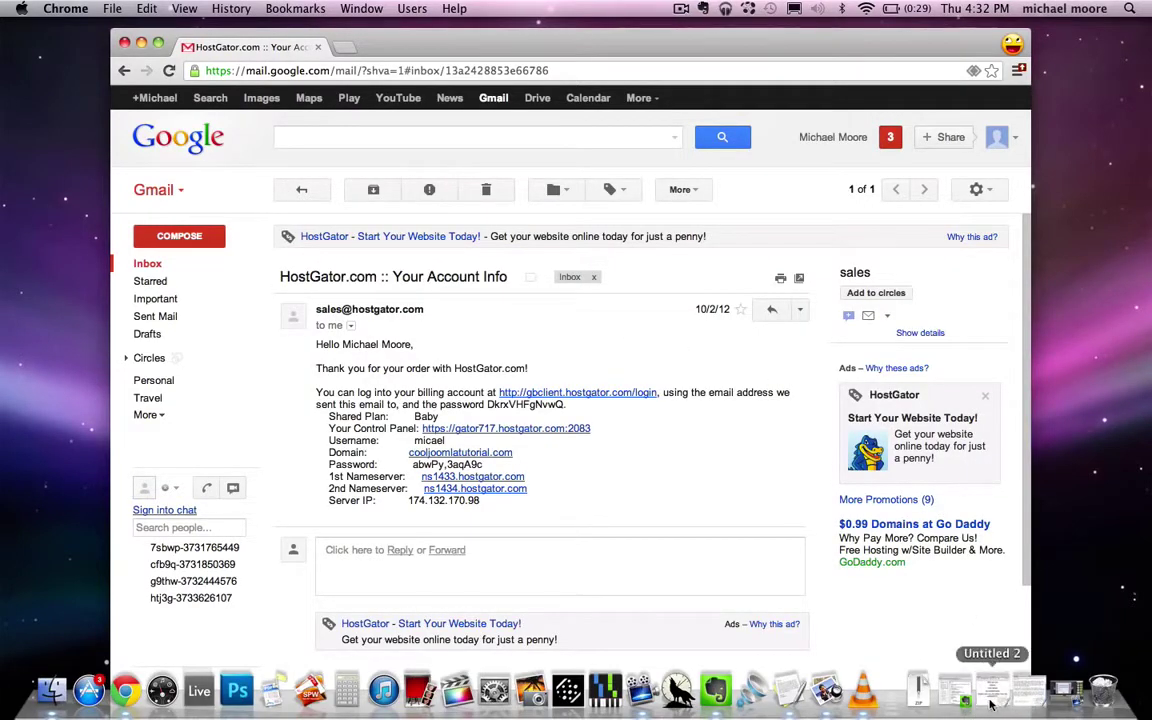
Step: Delete the completed Get a Domain and Get Hosting lines from the TextEdit notes
left_click(789, 690)
left_click(662, 336)
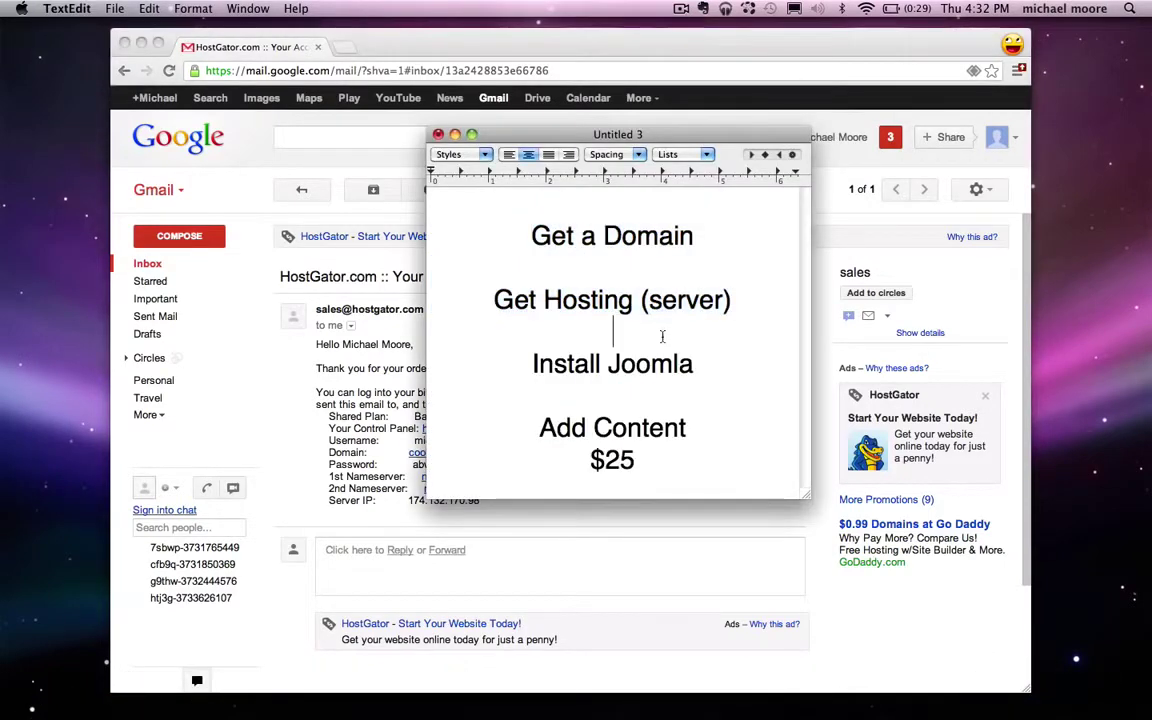
left_click_drag(757, 325, 455, 243)
key("BackSpace")
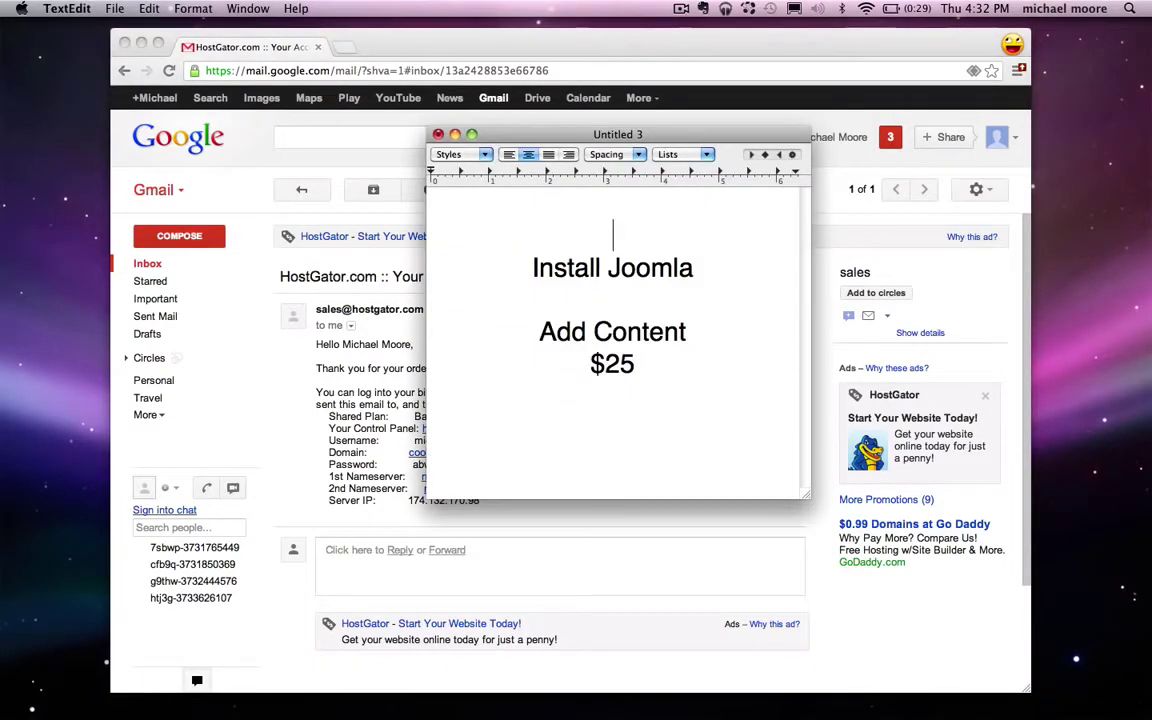
key("Delete")
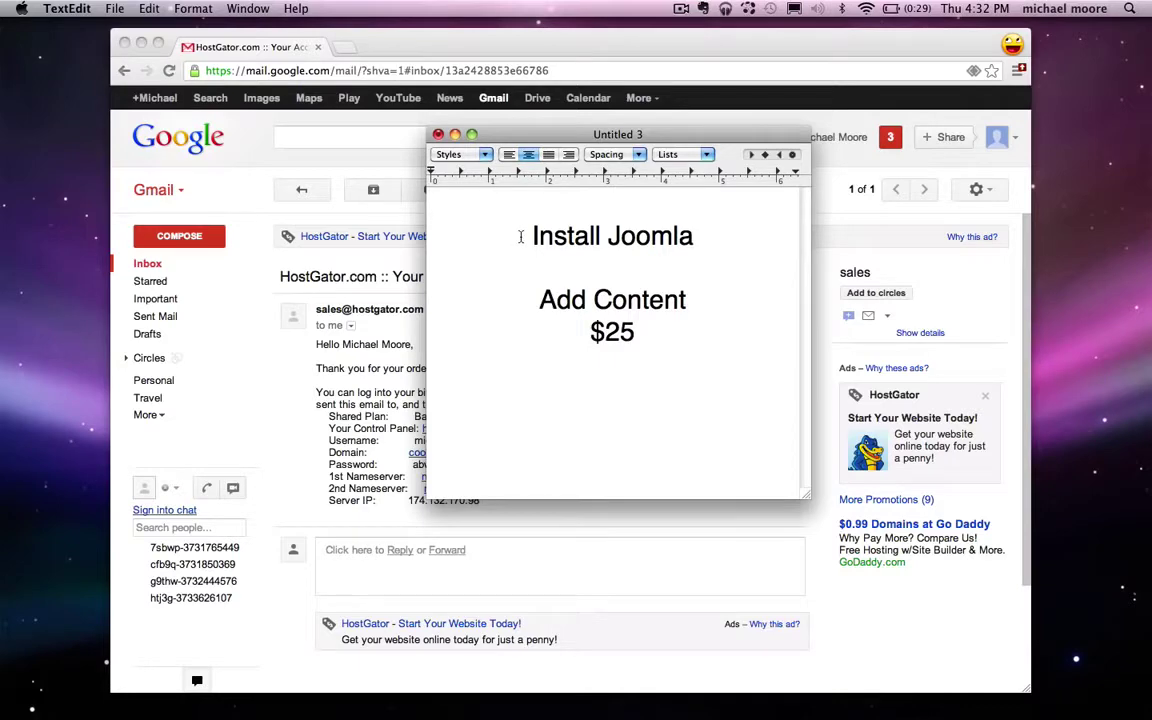
Step: Close the notes window, which now begins at Install Joomla
left_click_drag(522, 239, 697, 237)
left_click(712, 239)
left_click(455, 134)
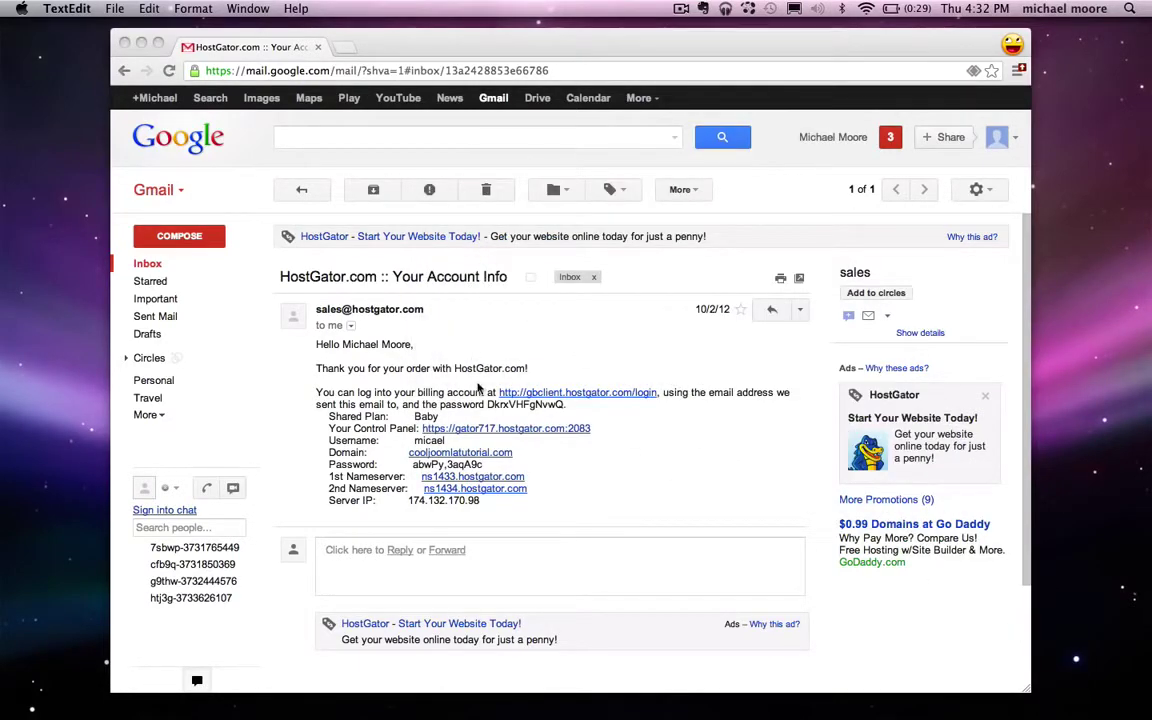
Step: Copy the control panel password from the HostGator account email
left_click(452, 404)
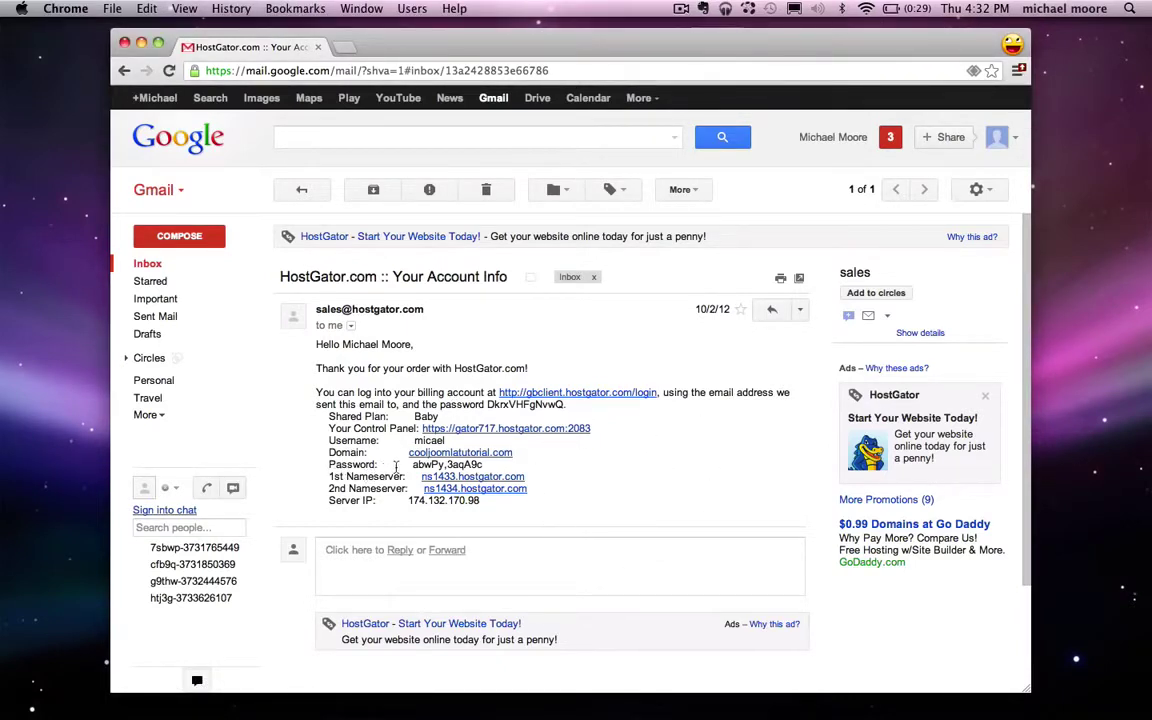
left_click_drag(412, 466, 482, 466)
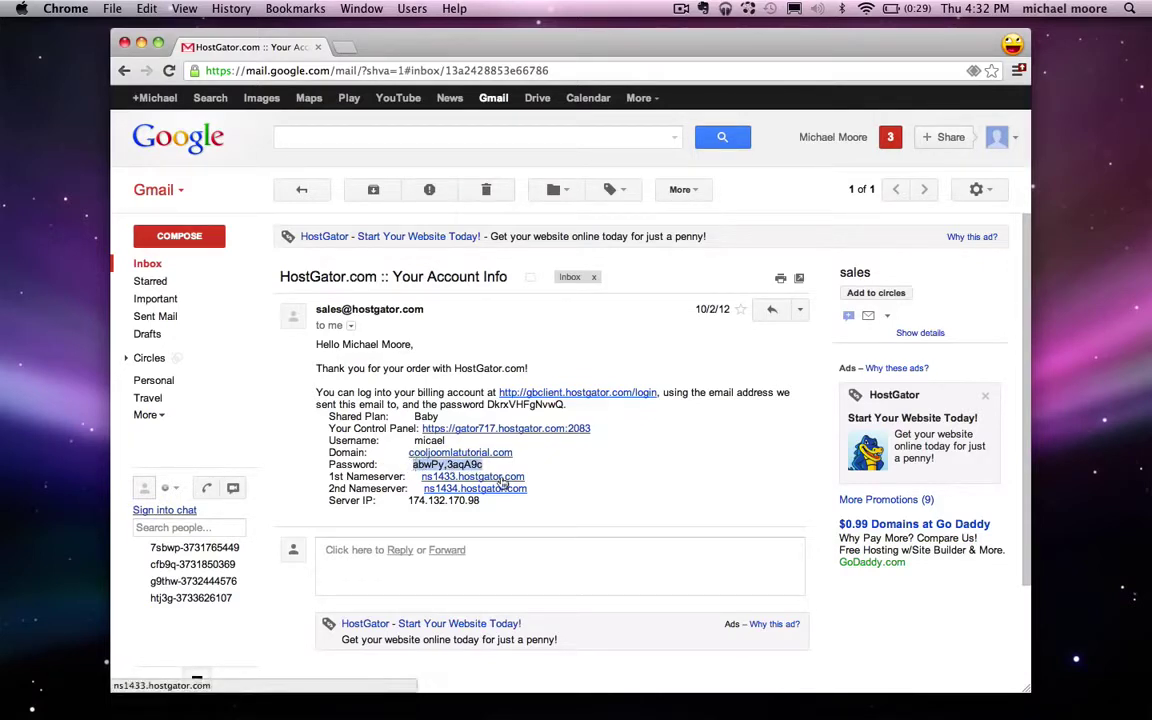
right_click(435, 464)
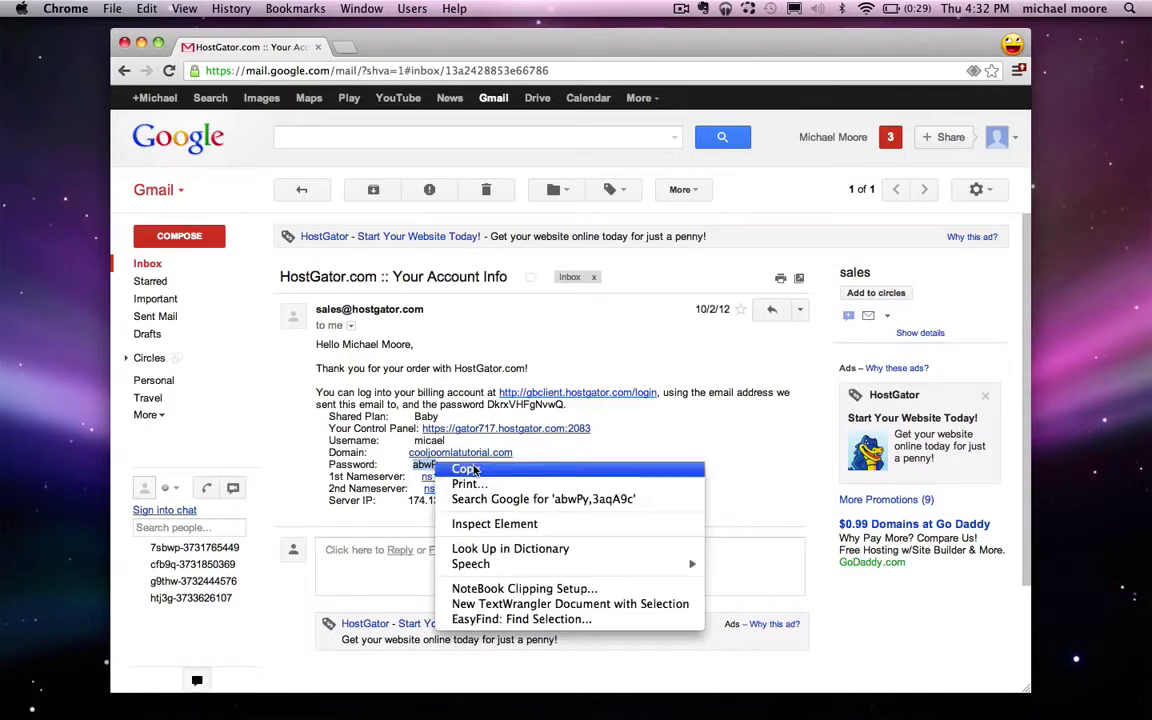
left_click(589, 468)
left_click(591, 468)
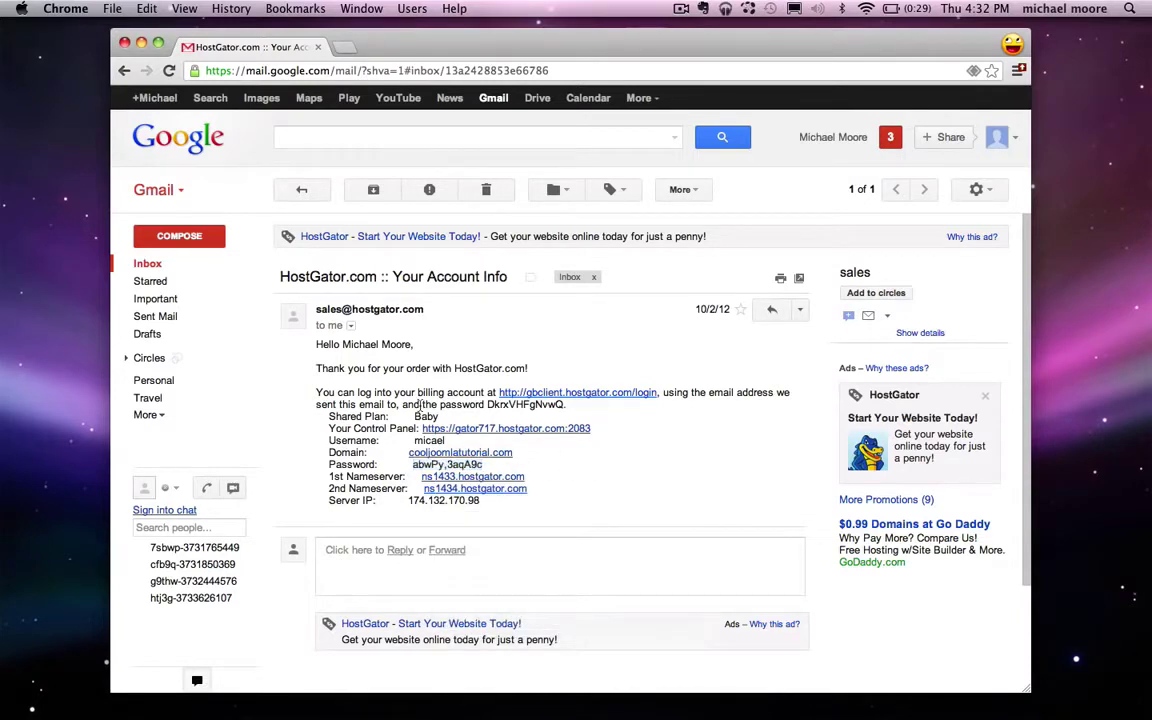
Step: Open the Your Control Panel link (gator717.hostgator.com:2083) in a new tab
left_click_drag(328, 432, 410, 432)
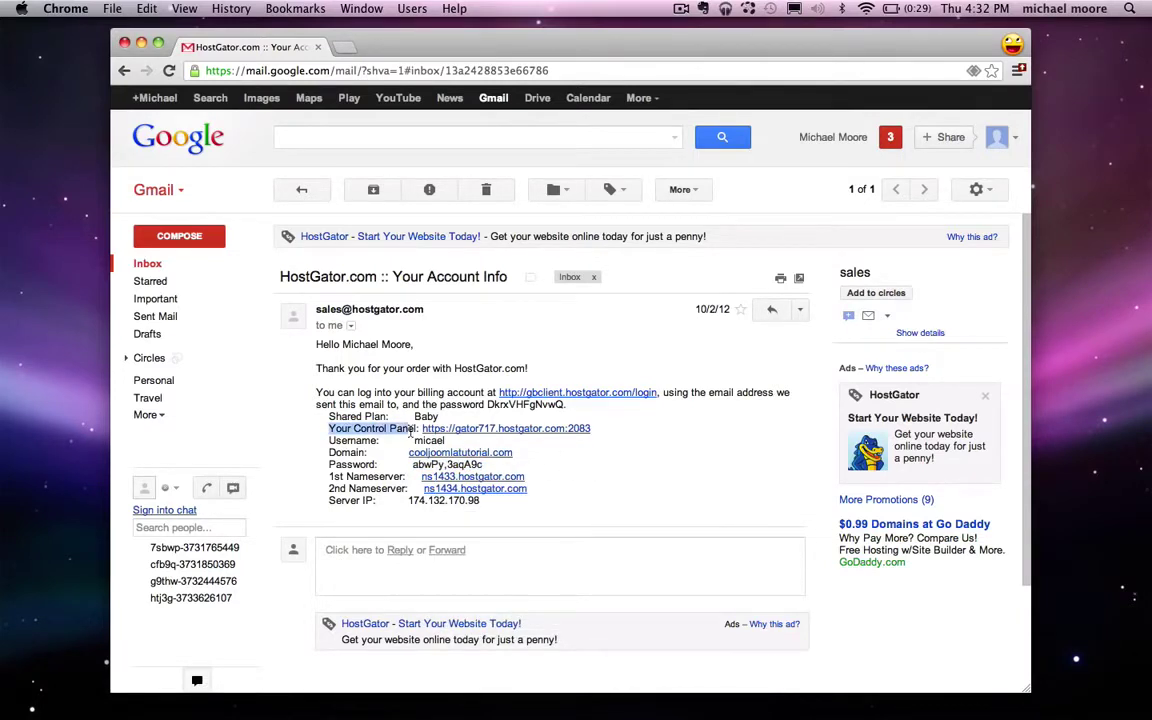
left_click(349, 438)
left_click_drag(330, 440, 383, 440)
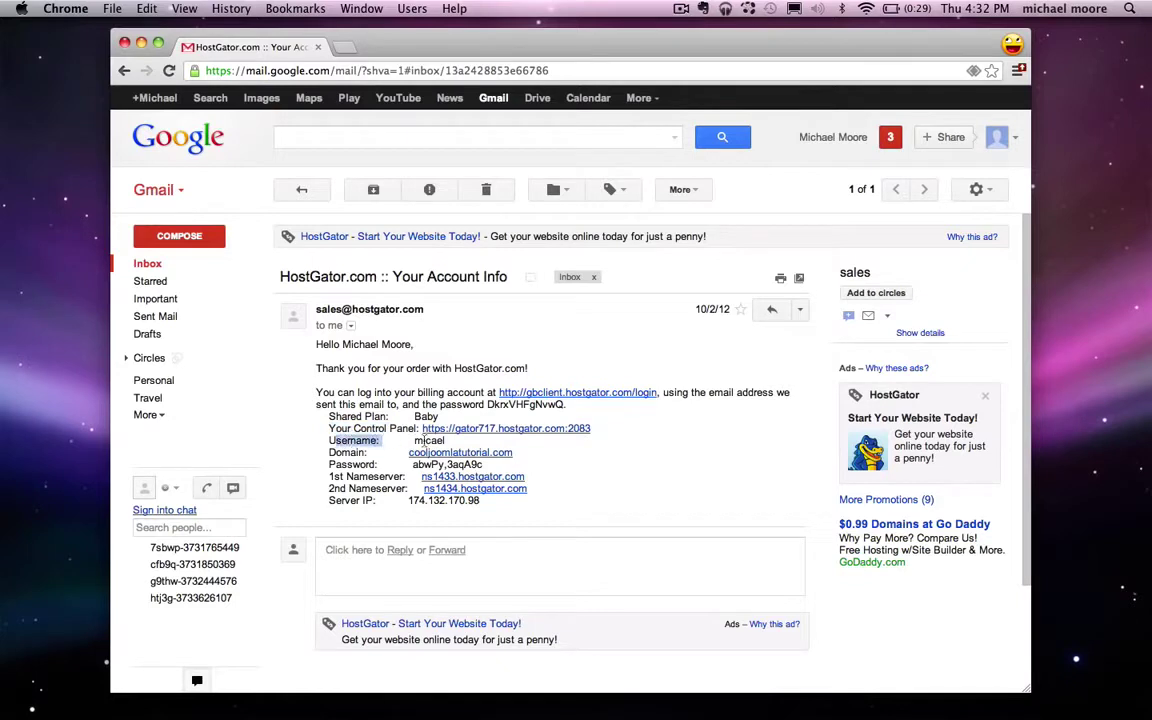
left_click(428, 440)
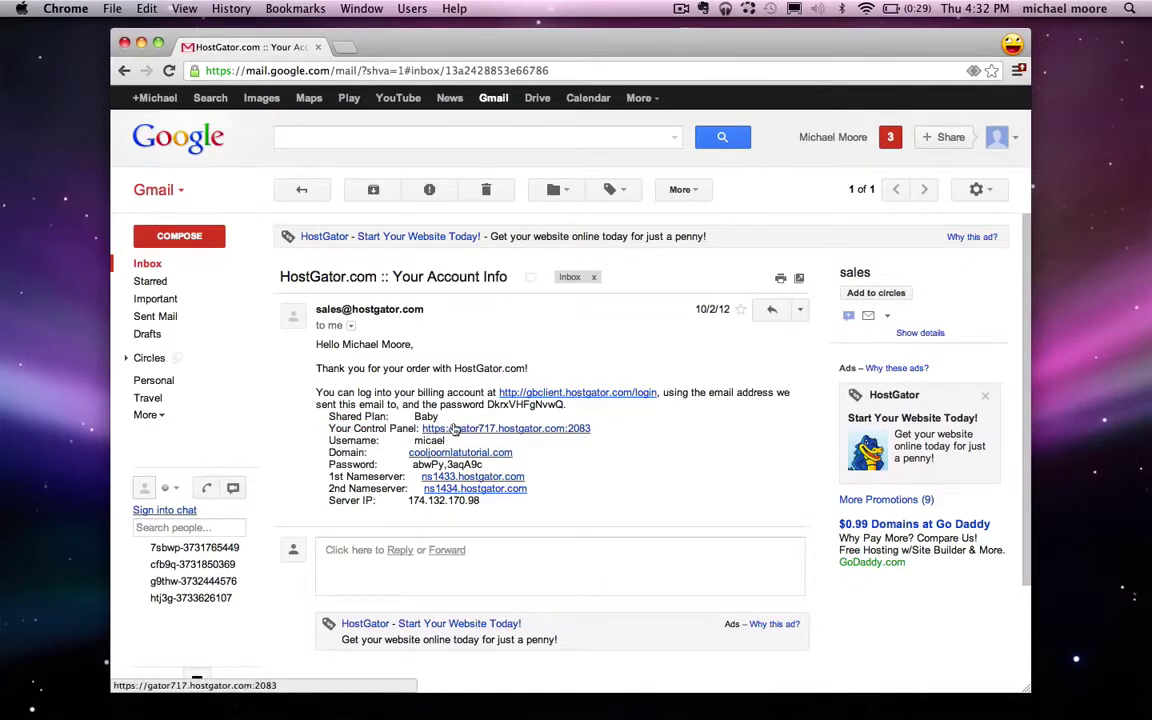
left_click(452, 428)
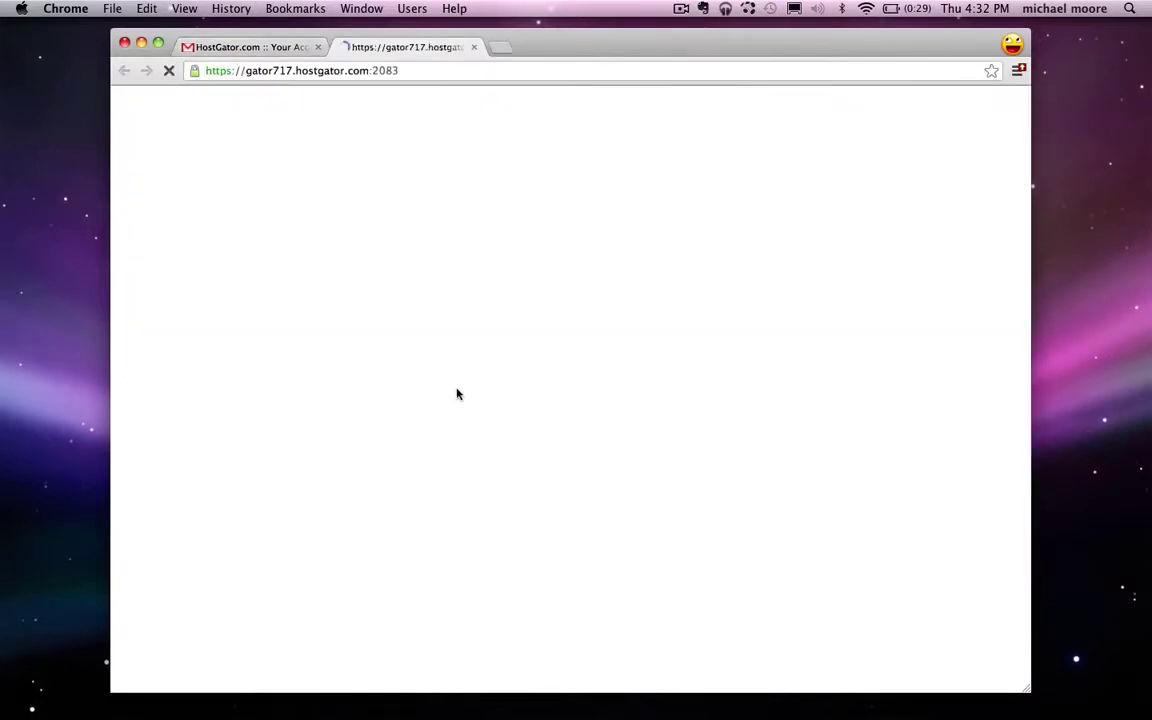
Step: Log in to cPanel with the account username and the pasted password
type("micael")
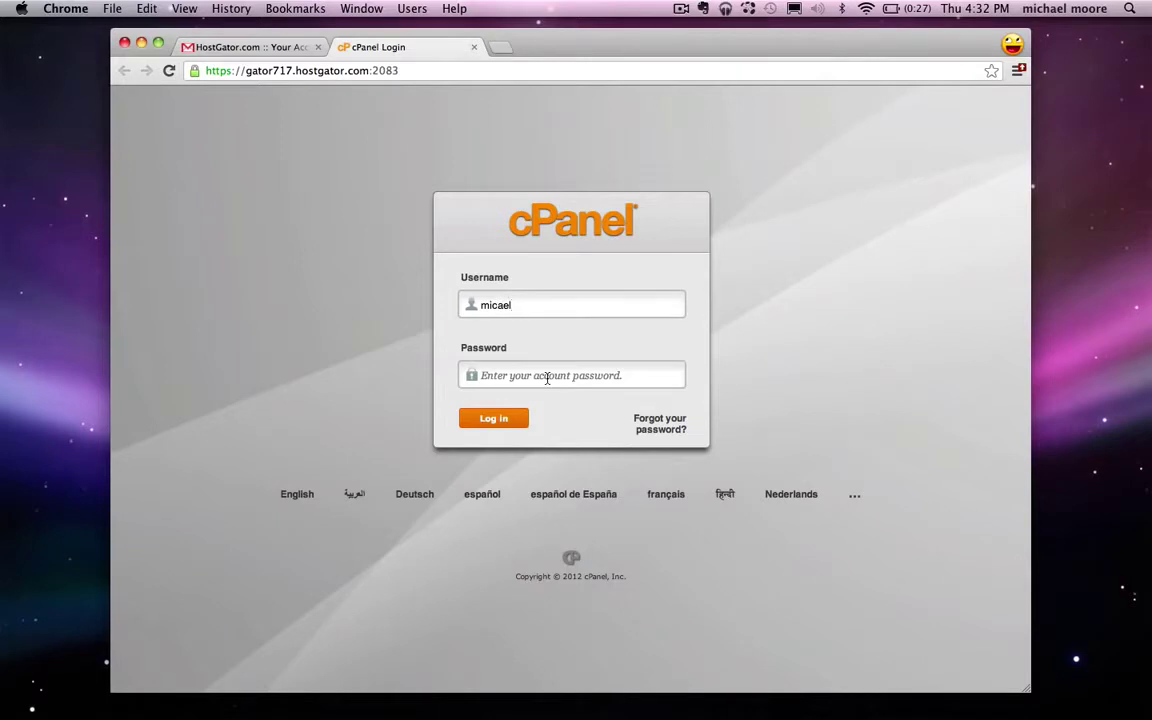
right_click(547, 377)
left_click(575, 451)
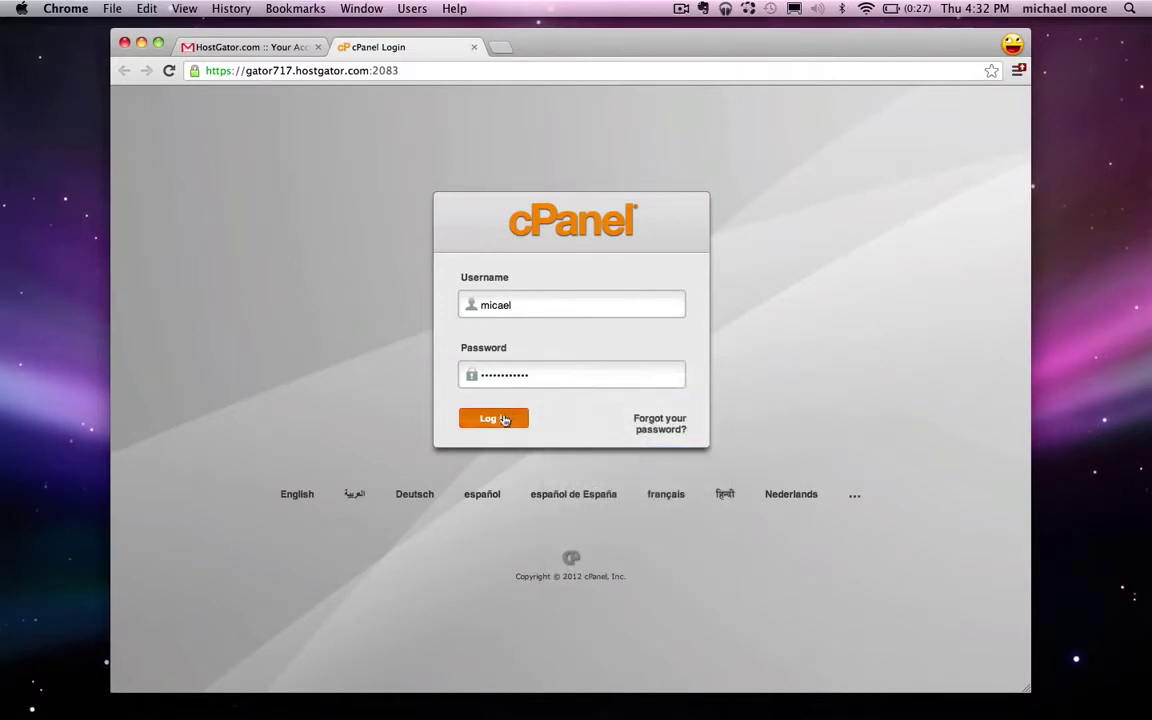
left_click(504, 420)
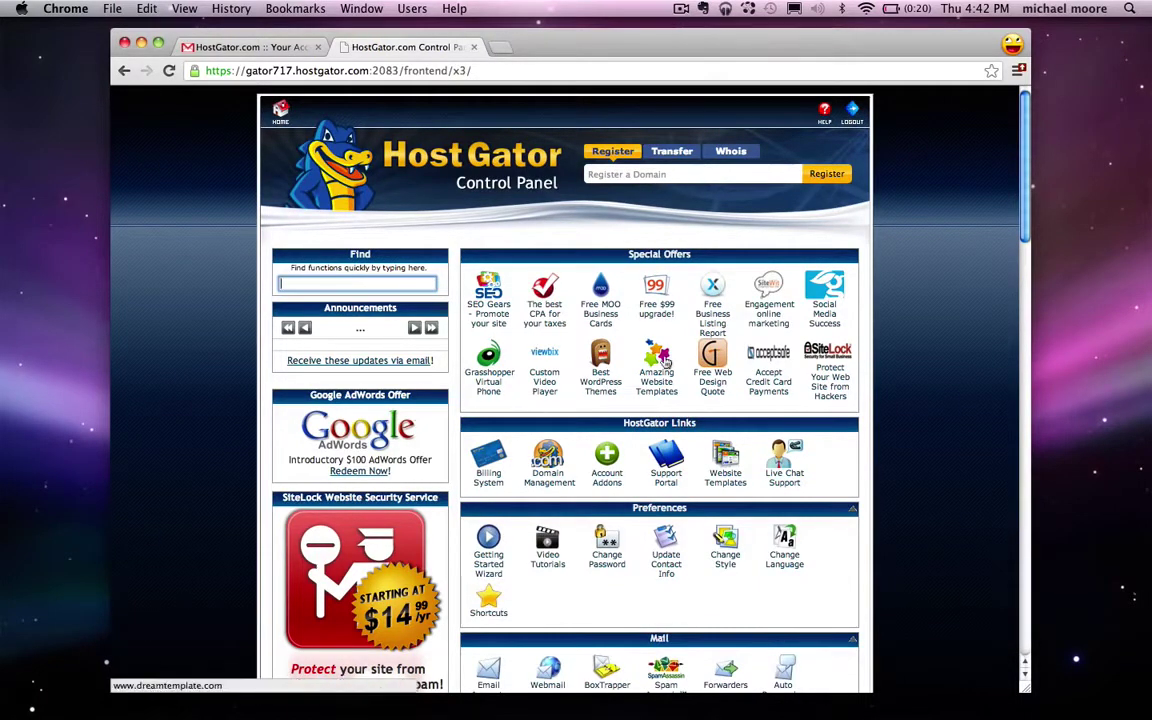
Step: Open QuickInstall from the Software/Services section
scroll(789, 245, "down", 5)
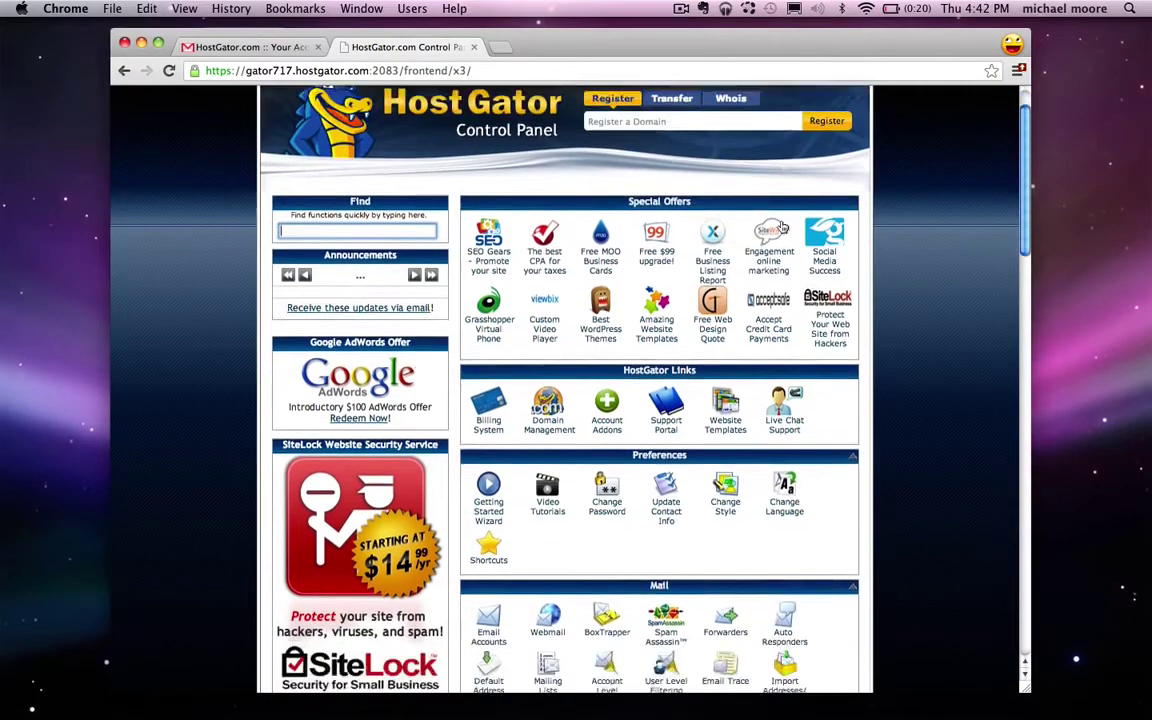
scroll(783, 228, "down", 10)
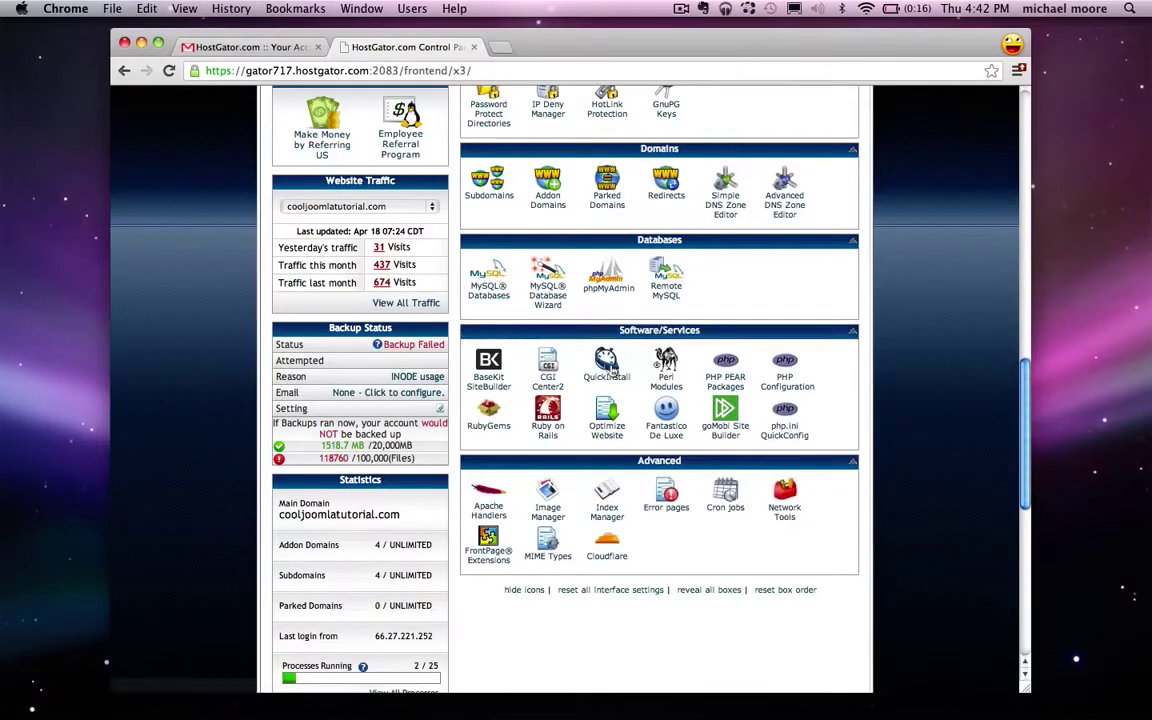
left_click(606, 380)
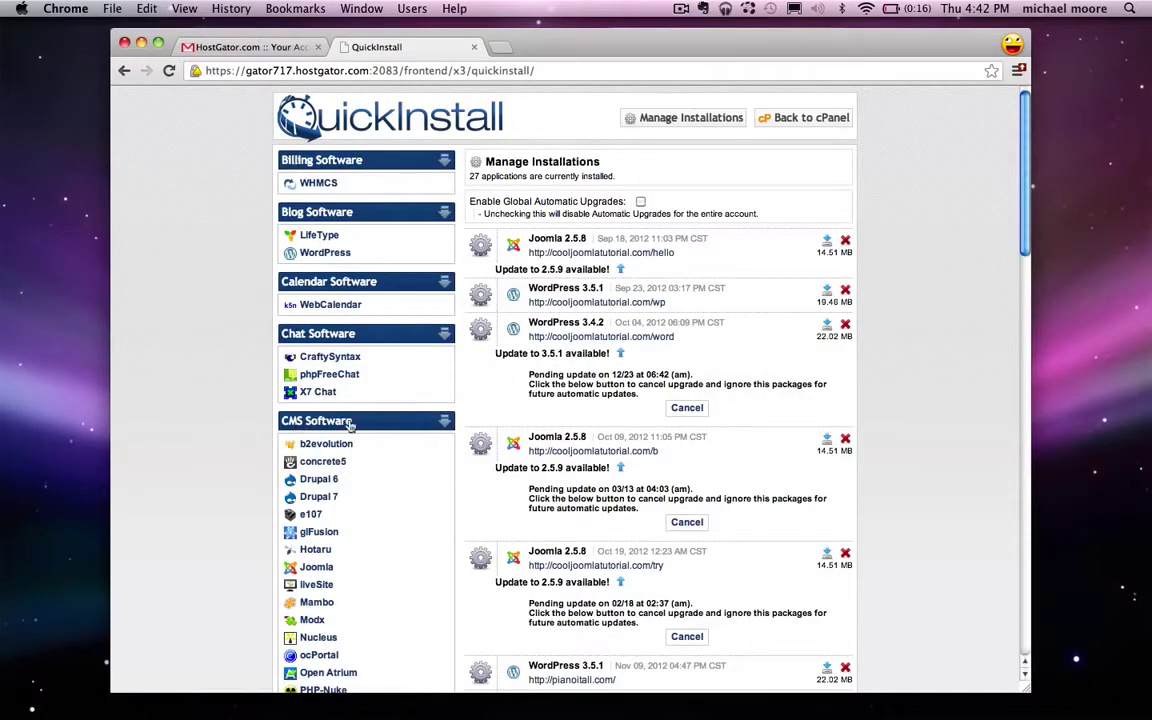
Step: Start a Joomla install on cooljoomlatutorial.com with an empty directory, so it installs at the root
left_click(318, 567)
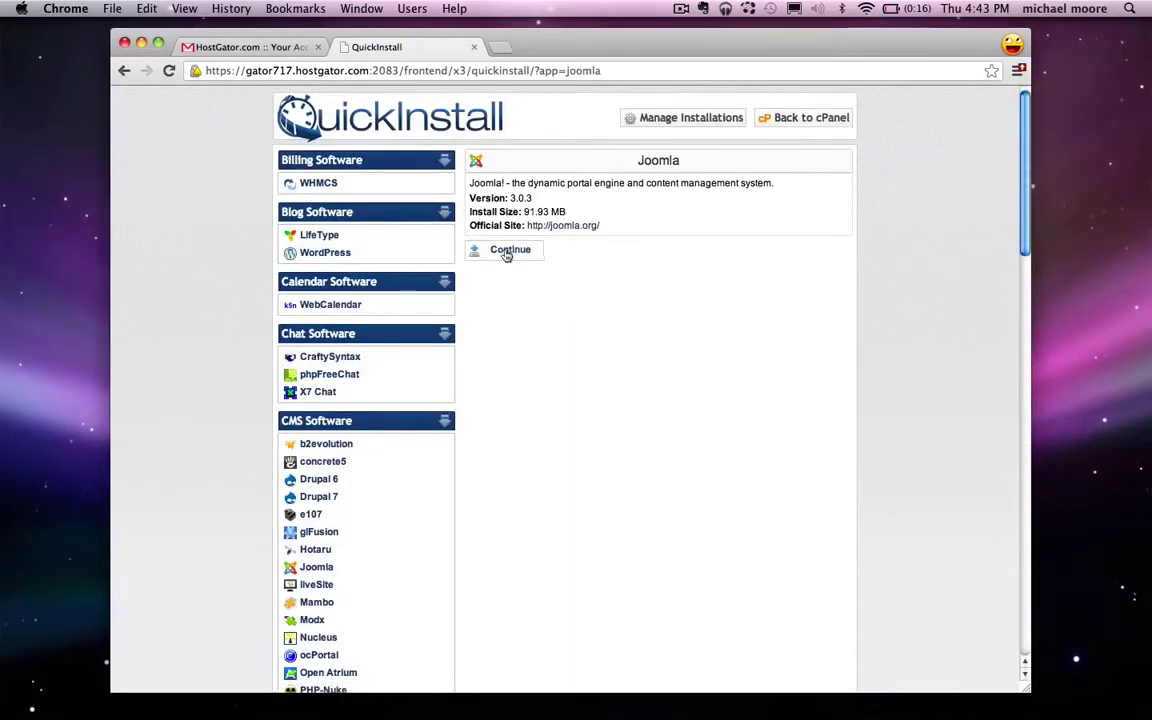
left_click(505, 253)
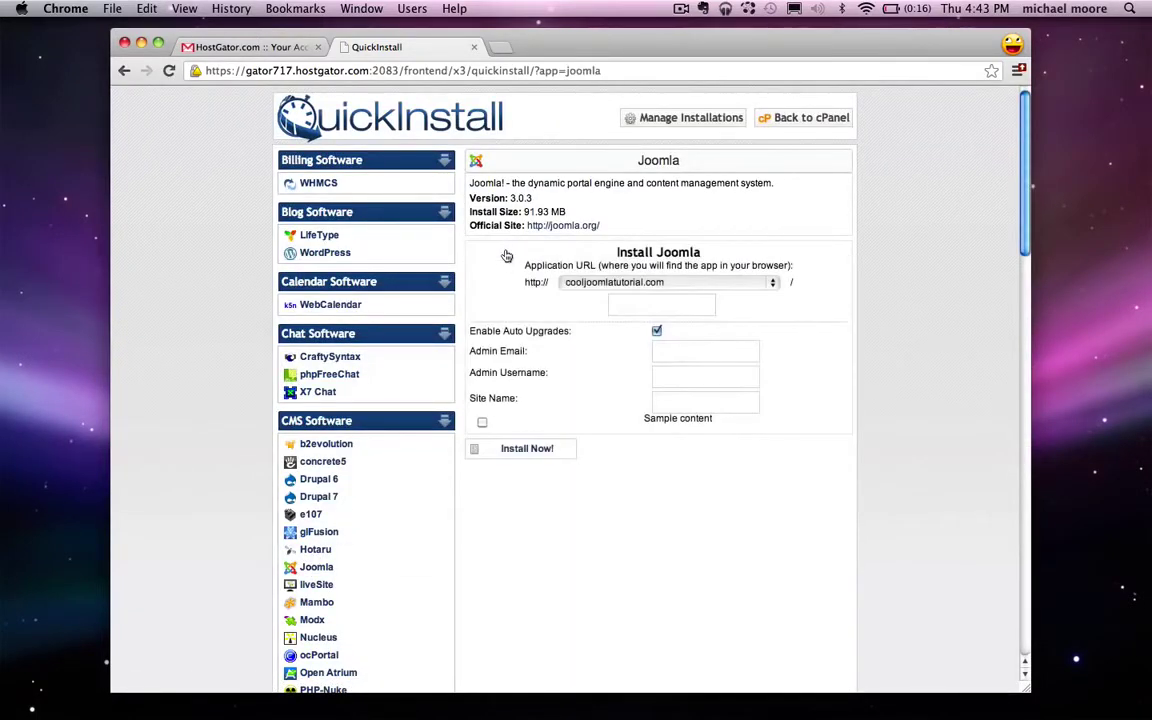
left_click(781, 285)
left_click(873, 258)
left_click(655, 304)
type("dogs")
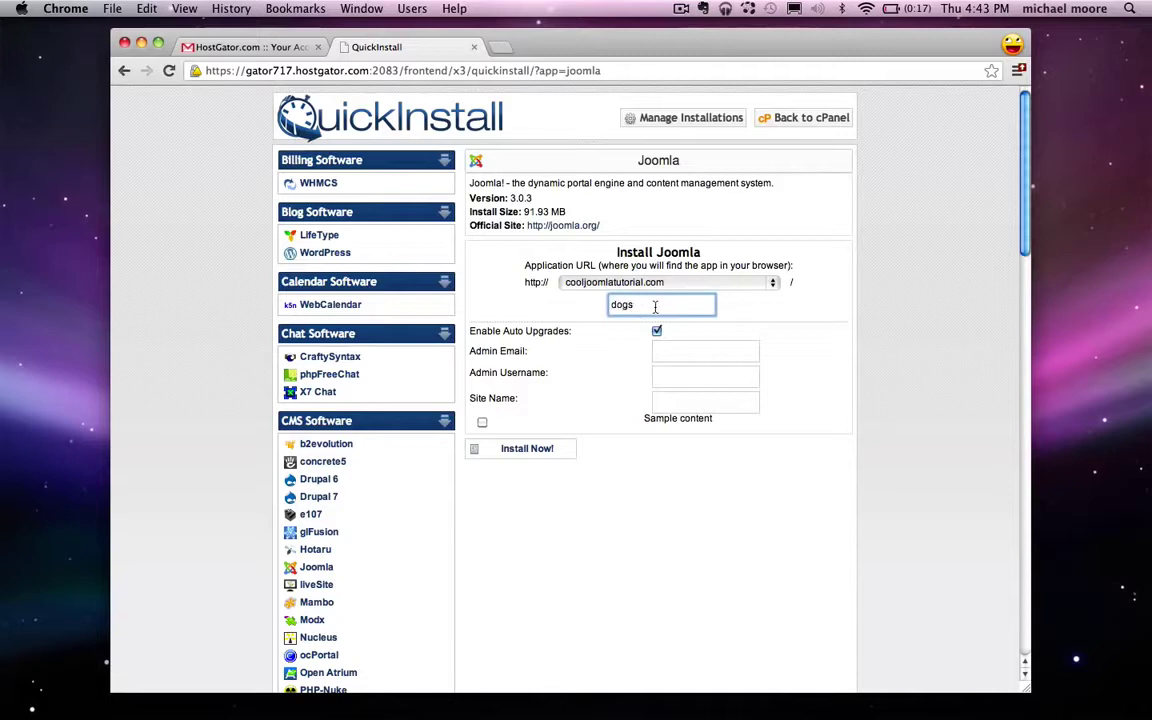
left_click_drag(645, 306, 612, 307)
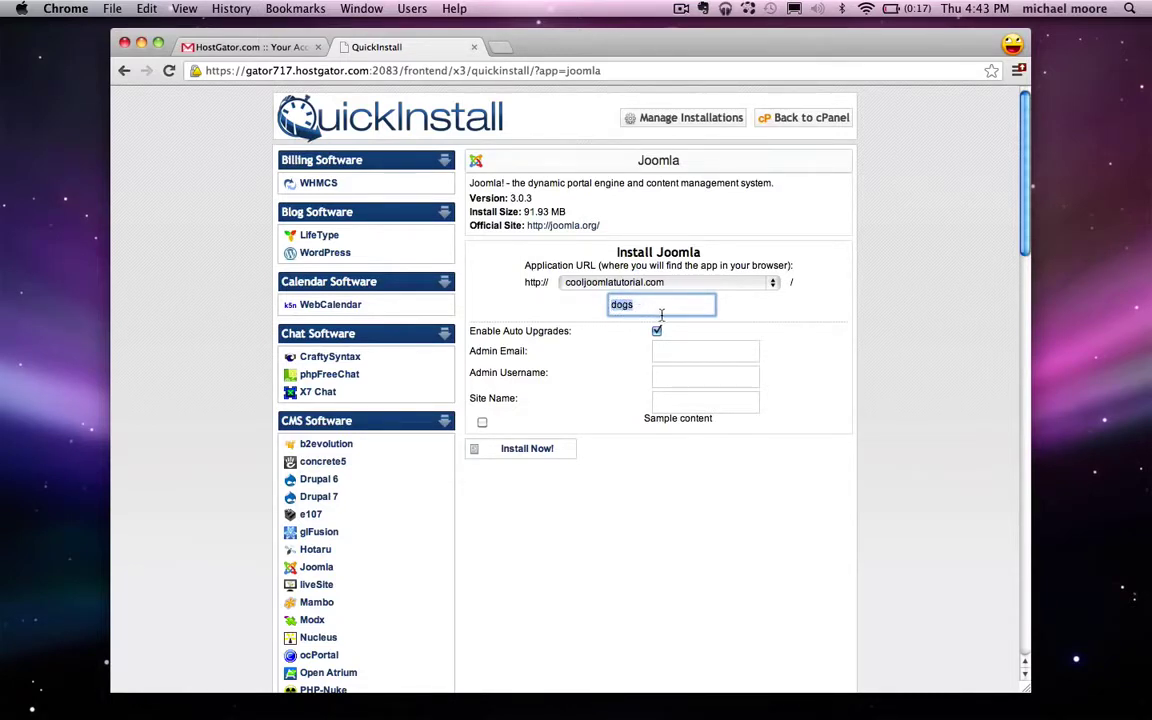
key("BackSpace")
left_click(549, 308)
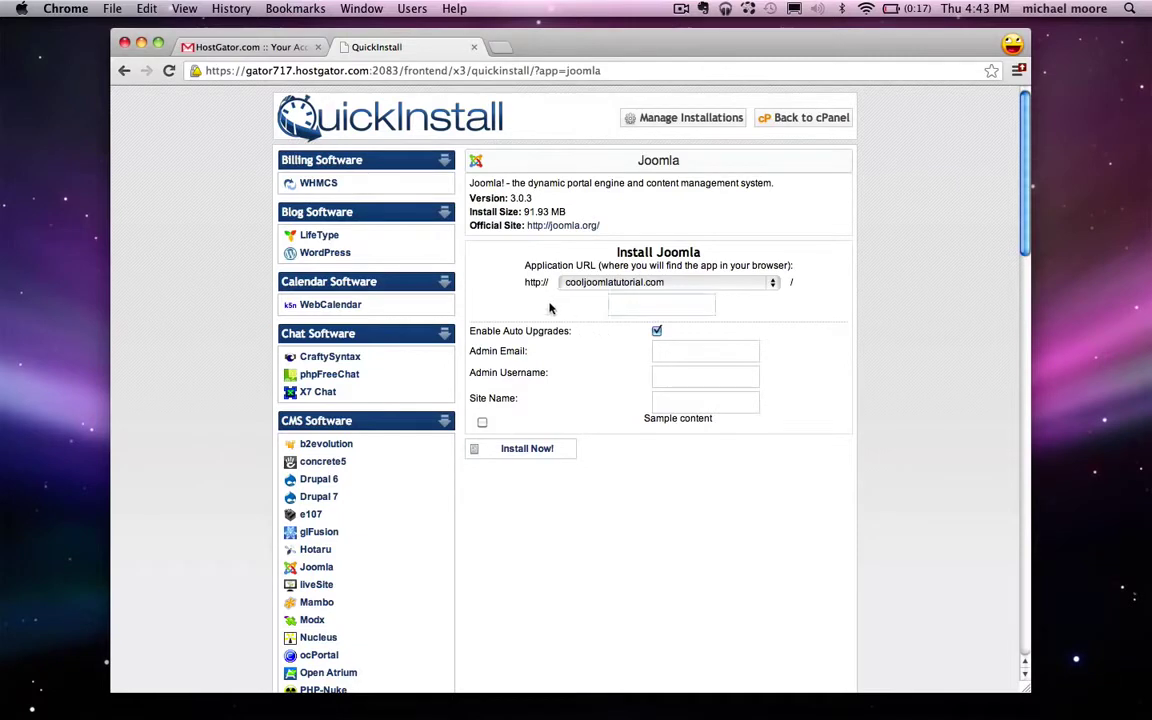
Step: Fill in the admin email, admin username and site name 'Larry's Landscaping'
left_click(656, 332)
key("Tab")
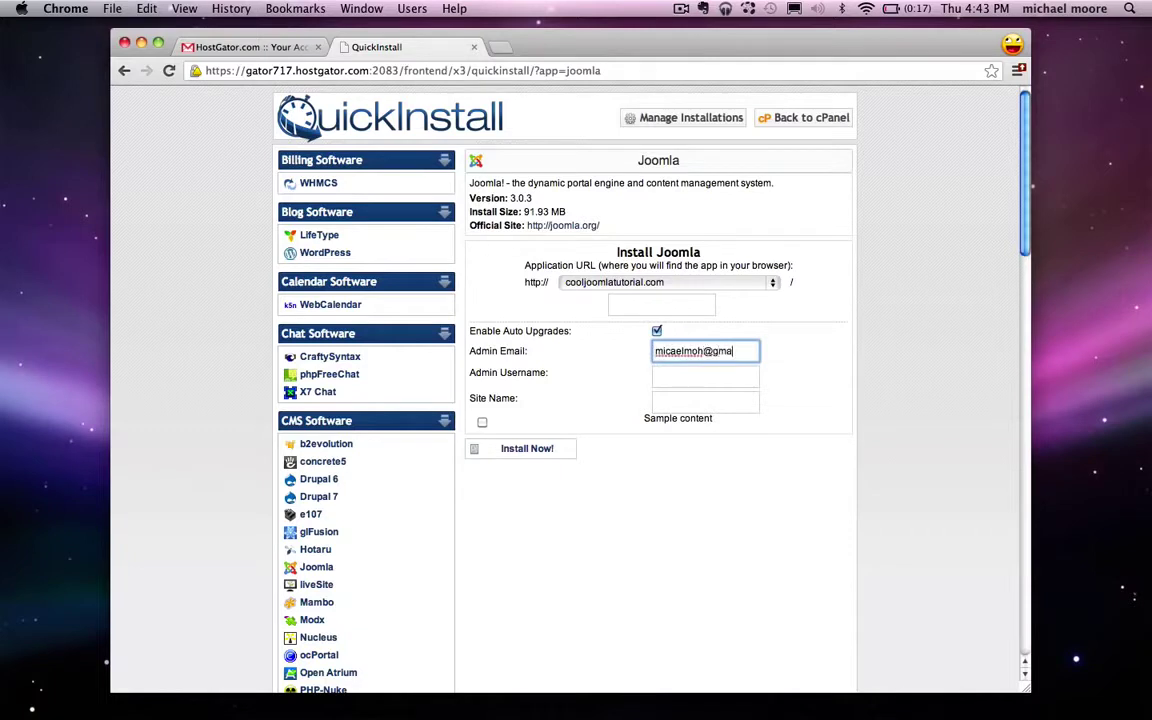
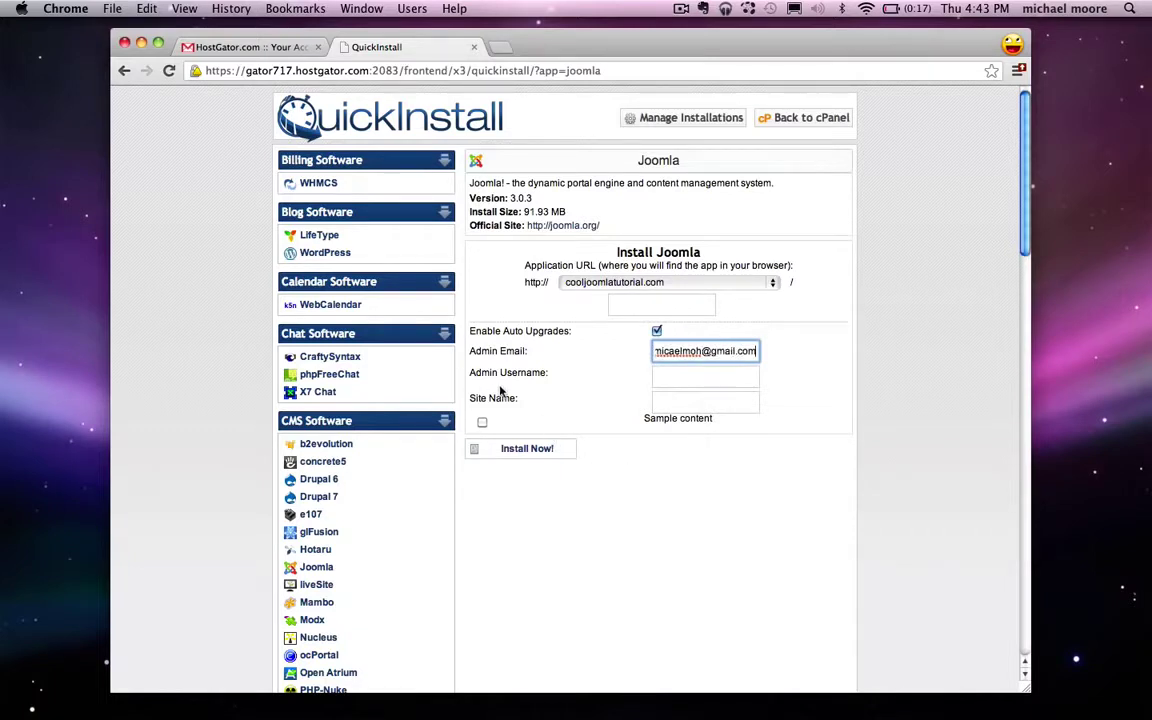
left_click(680, 378)
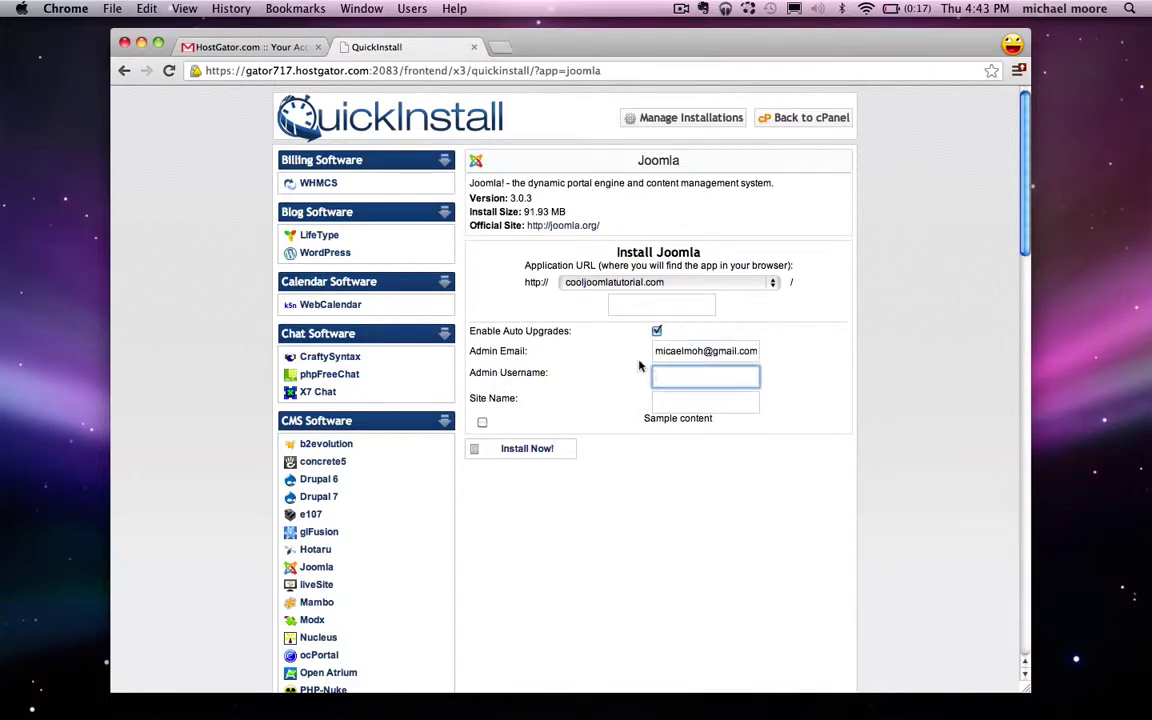
type("michael")
left_click(684, 400)
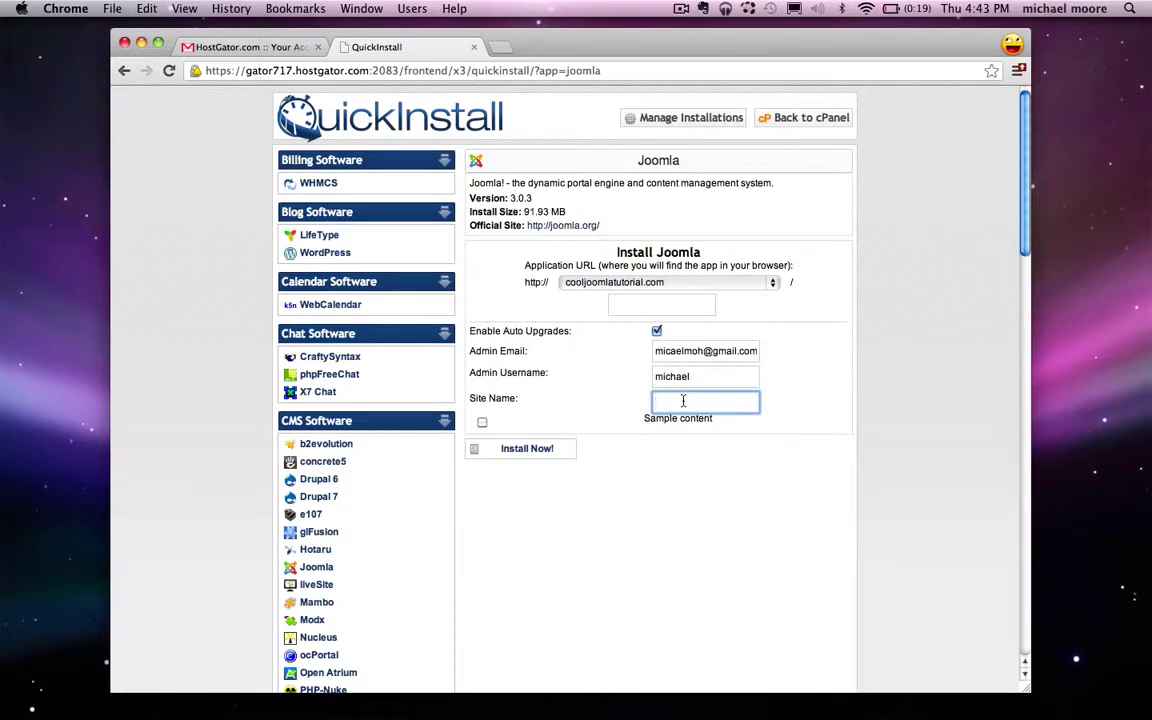
type("Larry's Landscaping")
Step: Install Joomla and open the new Larry's Landscaping site from the 'here' link
left_click(527, 449)
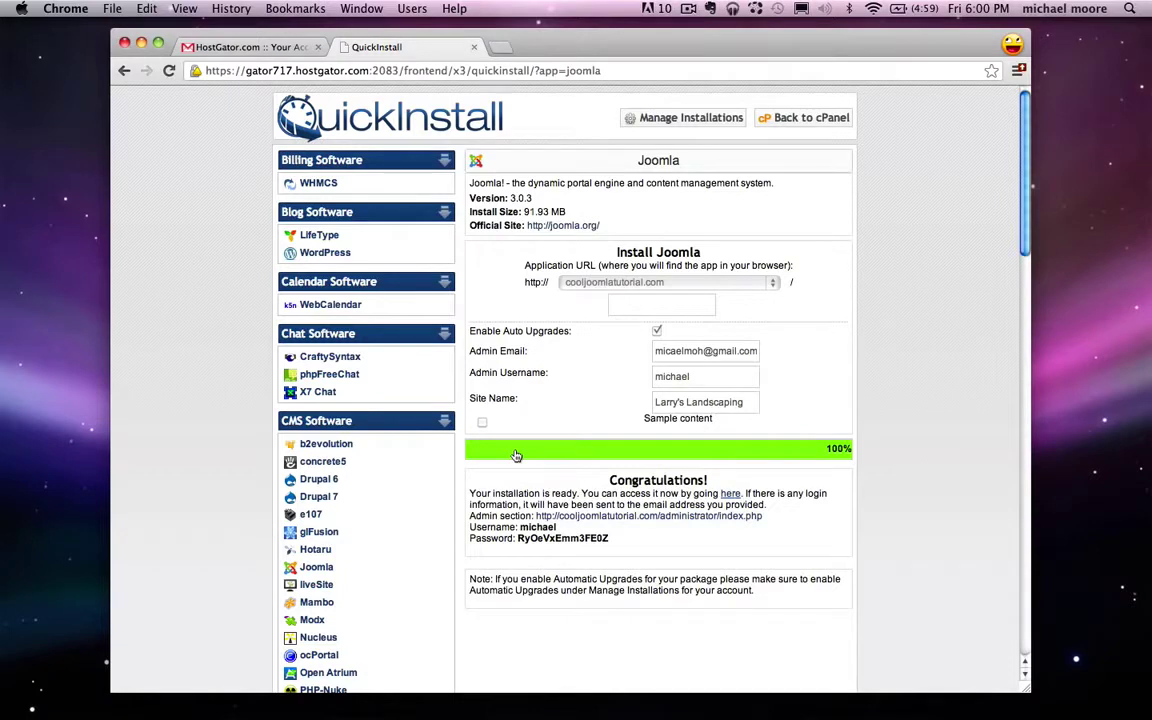
left_click(731, 495)
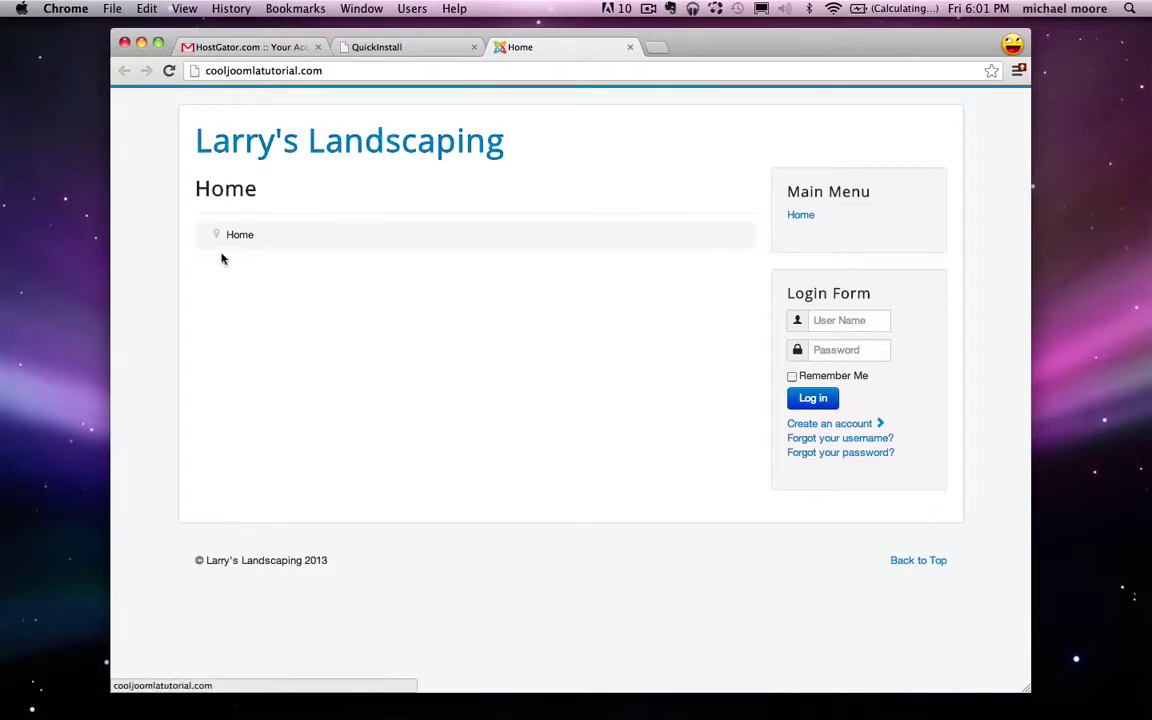
Step: Copy the generated Joomla admin password from the QuickInstall results
left_click(630, 47)
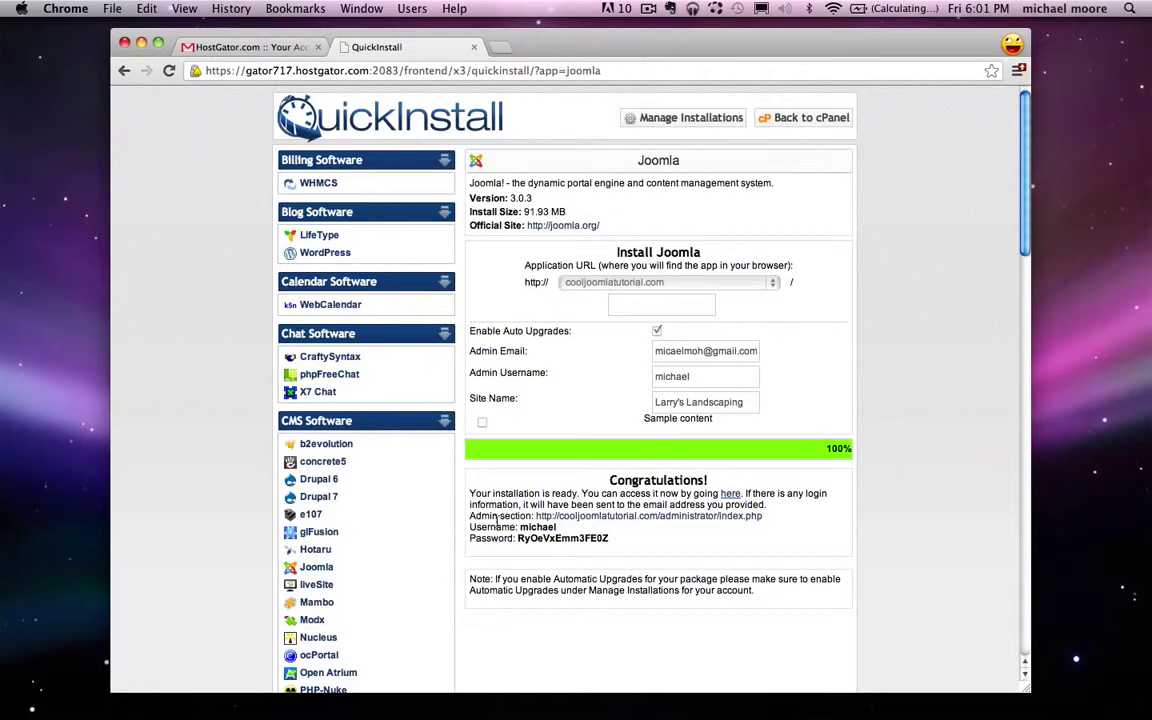
left_click_drag(475, 518, 510, 520)
left_click(520, 538)
double_click(560, 538)
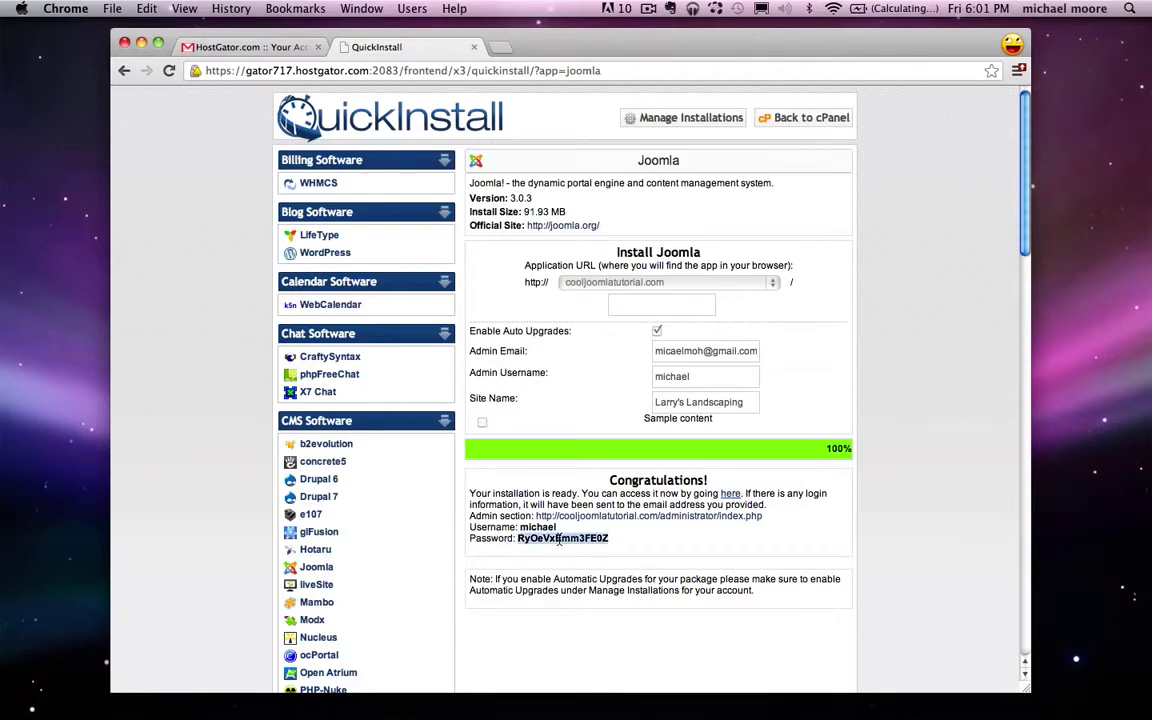
right_click(560, 538)
left_click(589, 543)
left_click(589, 547)
Step: Log in at cooljoomlatutorial.com/administrator with the admin username and pasted password
left_click(563, 517)
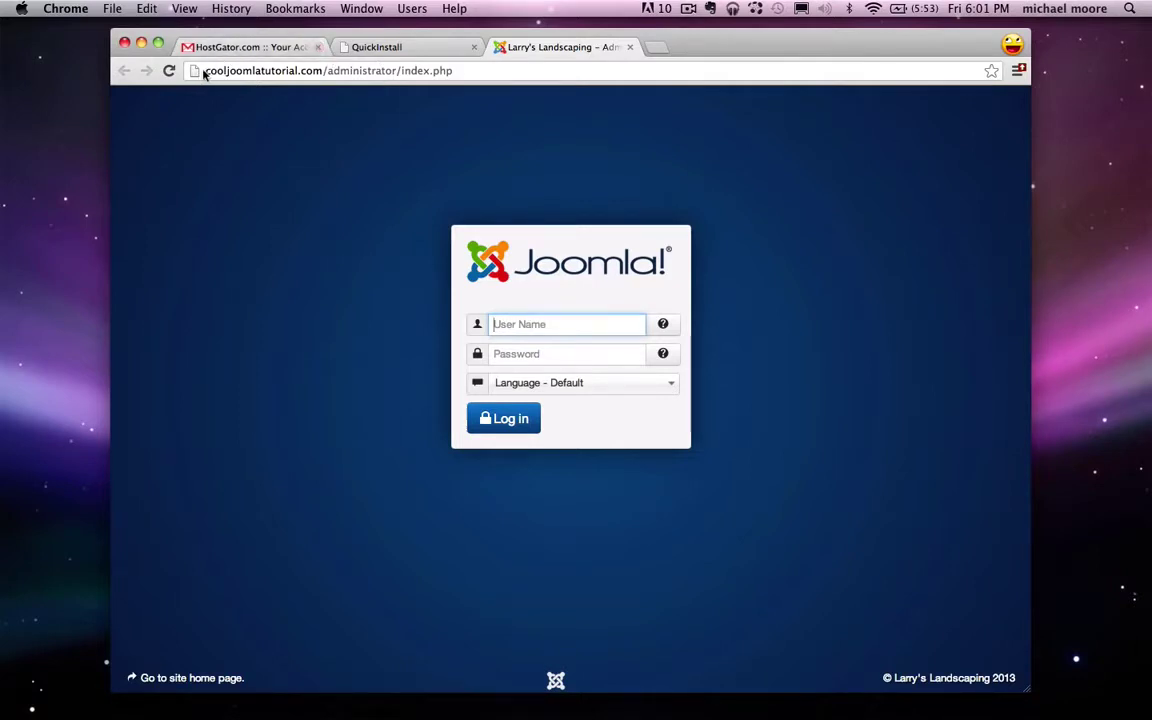
left_click_drag(203, 72, 322, 72)
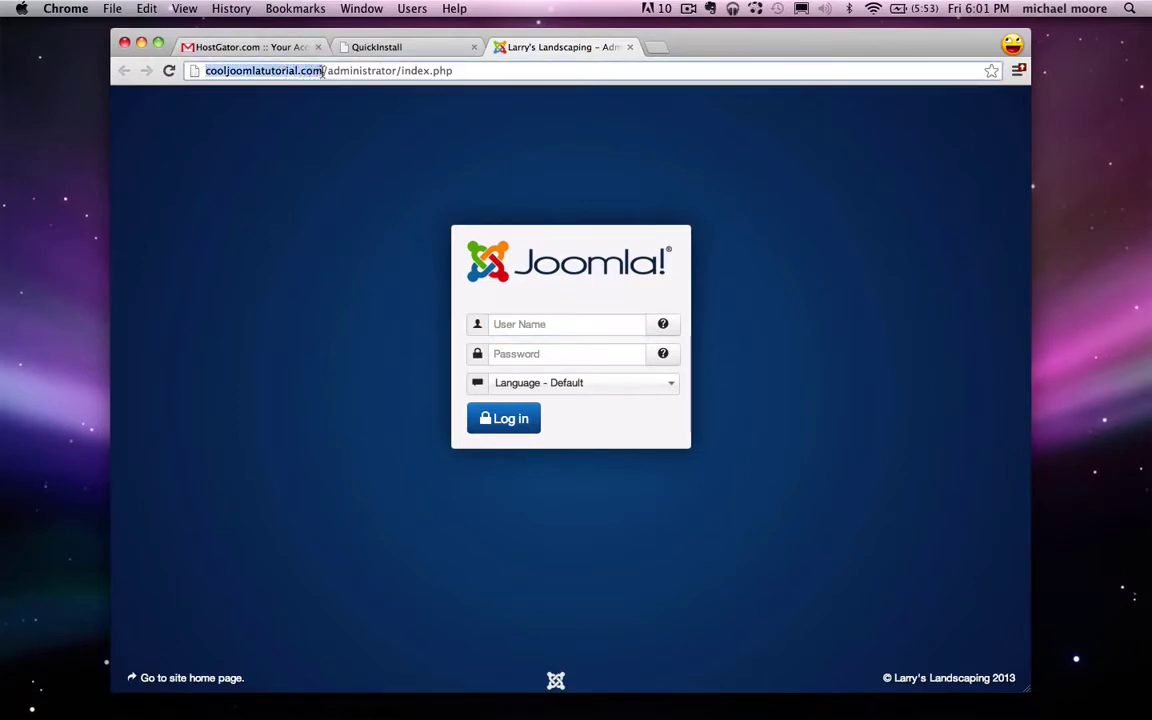
left_click(325, 72)
left_click_drag(385, 71, 398, 72)
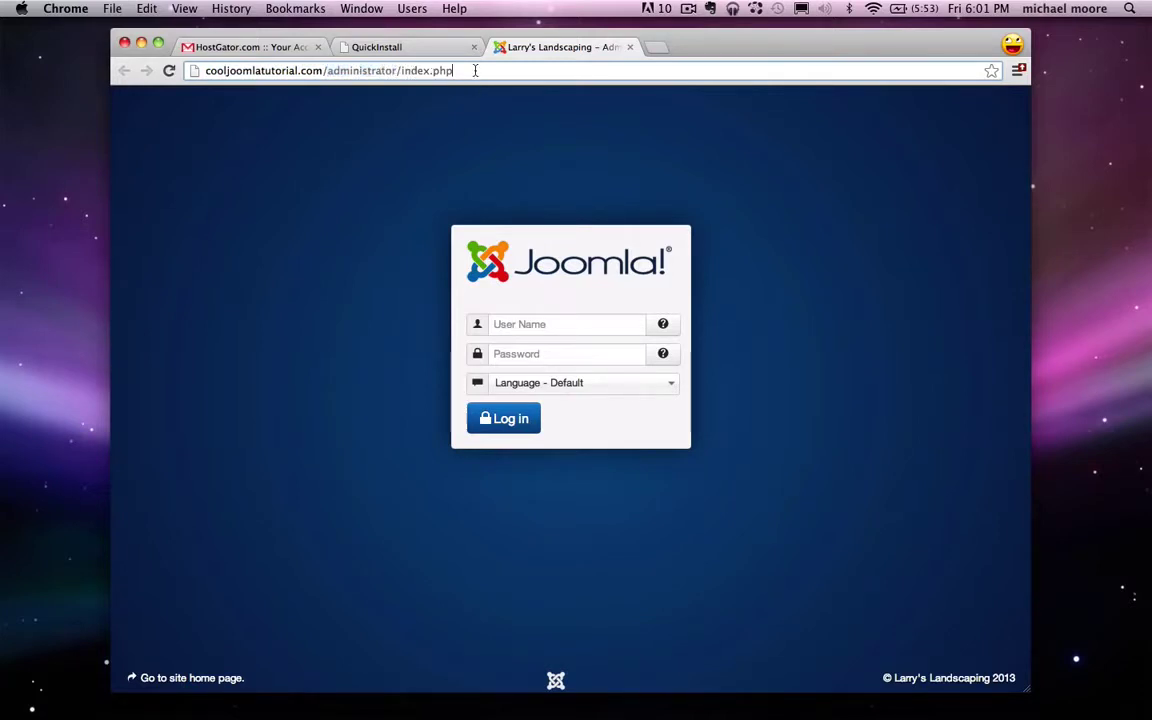
left_click(522, 326)
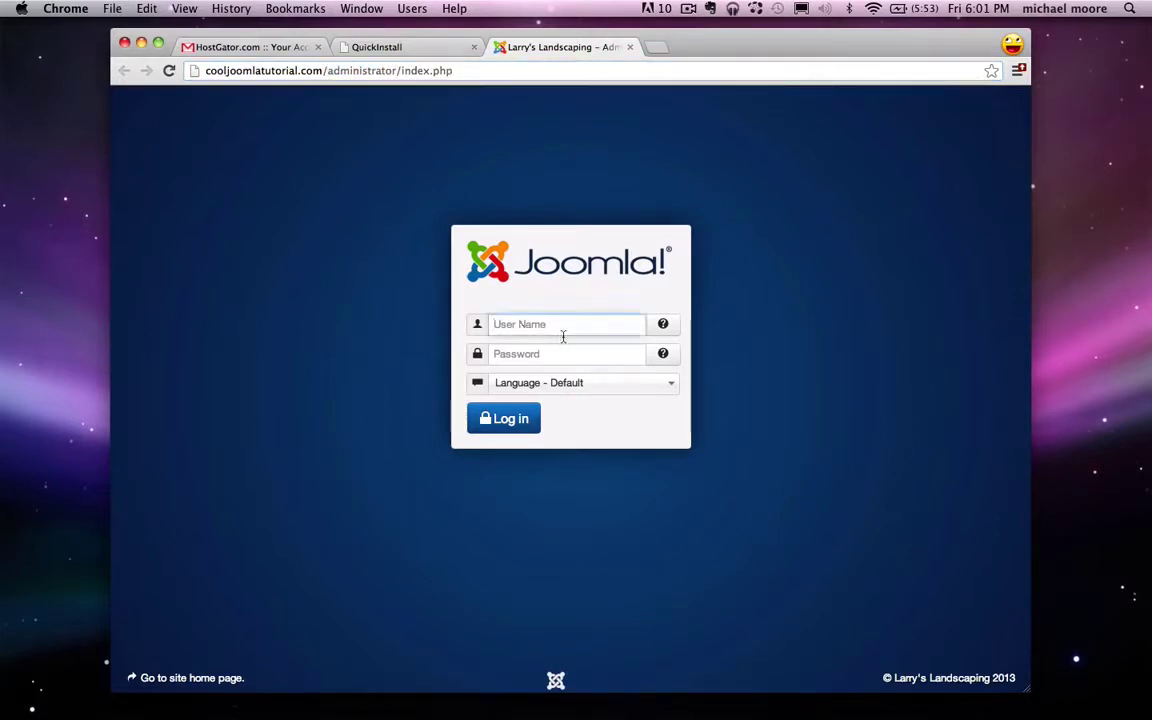
type("michael")
right_click(511, 357)
left_click(553, 433)
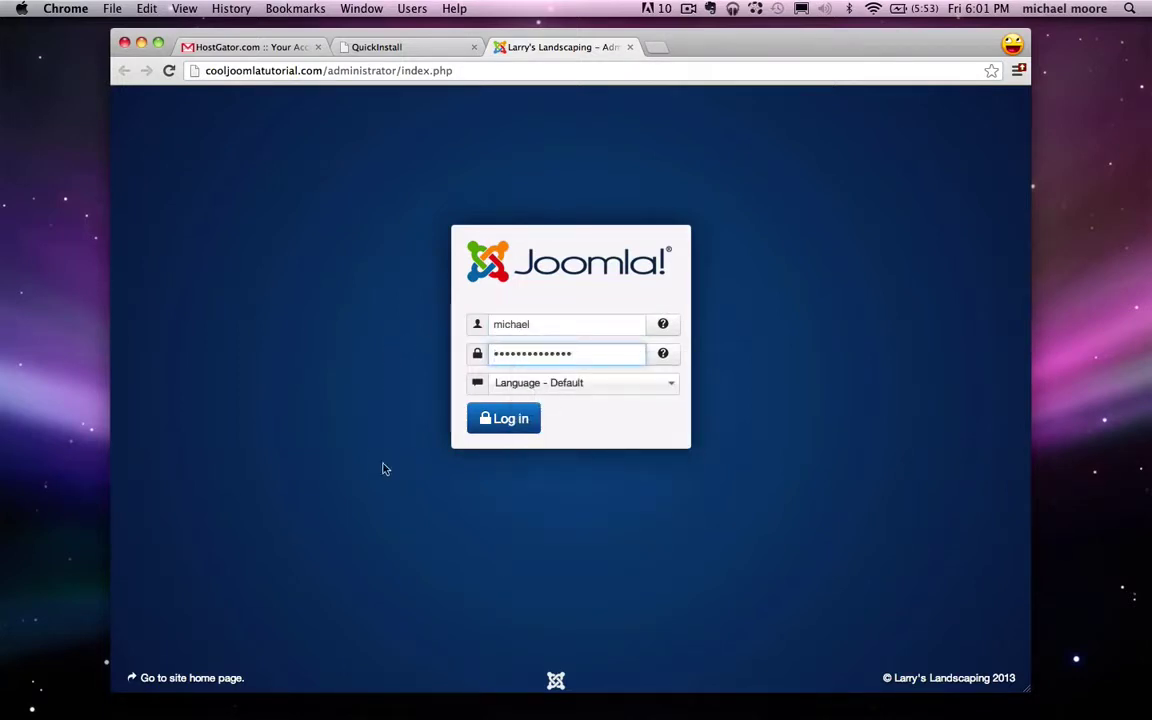
left_click(518, 430)
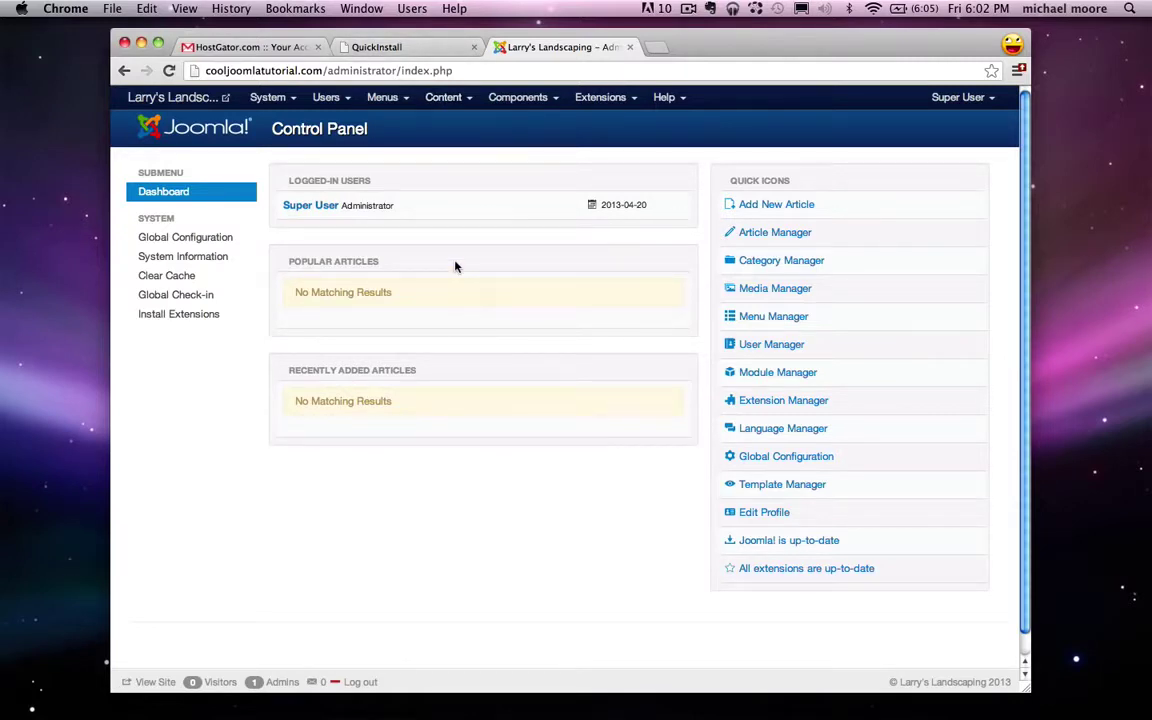
Step: Give the Super User profile a new password, entered twice, and save it
left_click(762, 514)
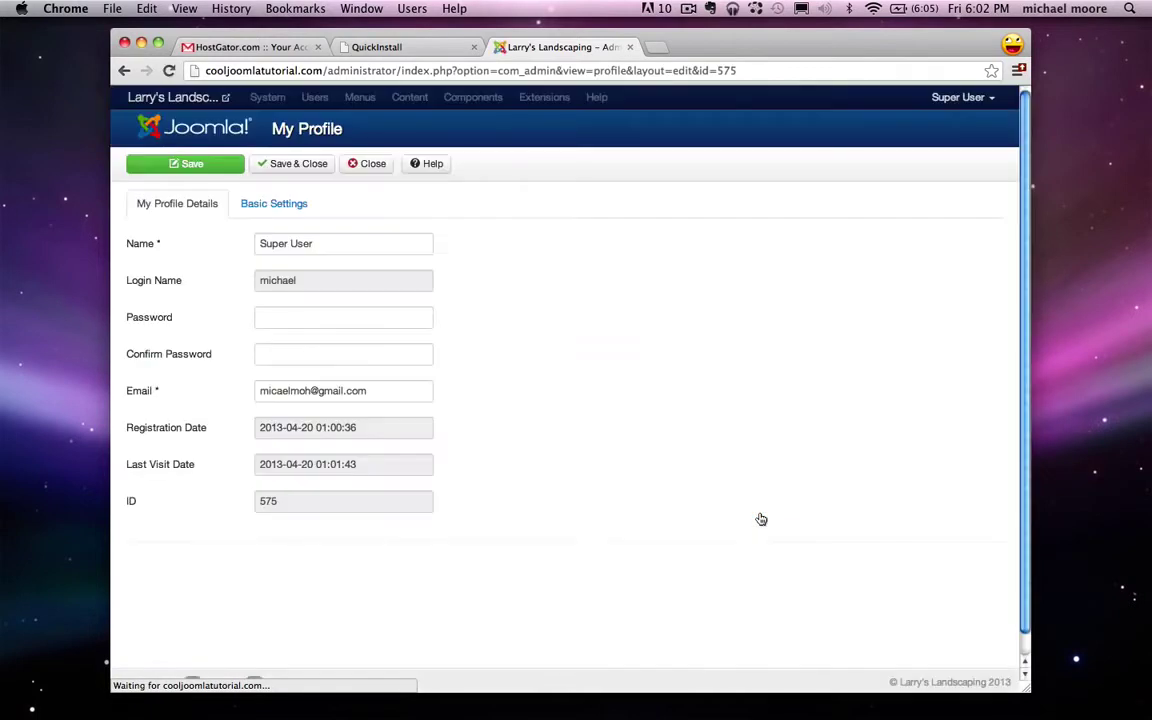
left_click(293, 320)
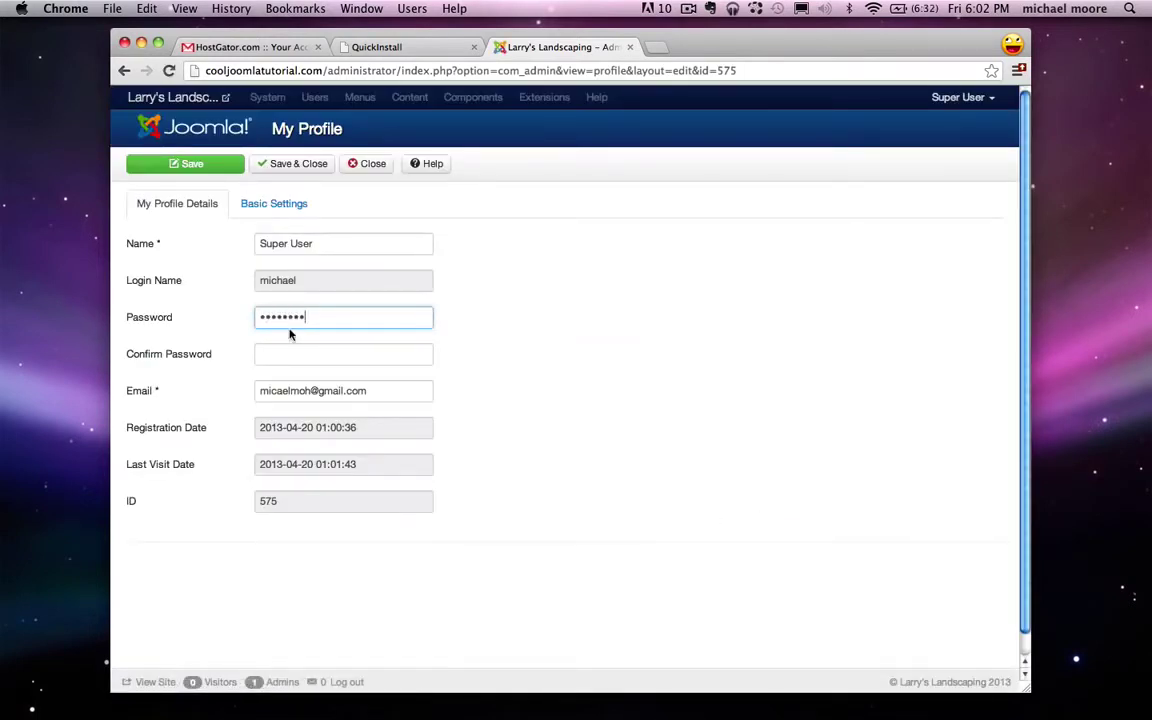
left_click(277, 353)
type("••")
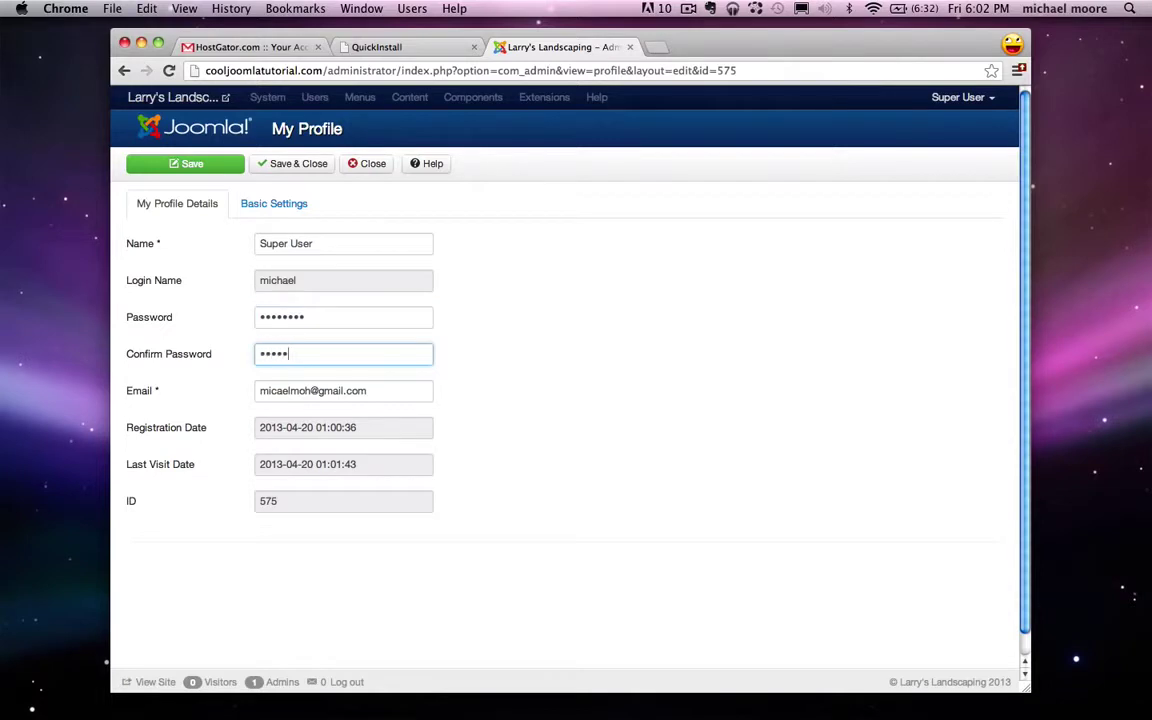
key("BackSpace")
key("BackSpace")
left_click(291, 165)
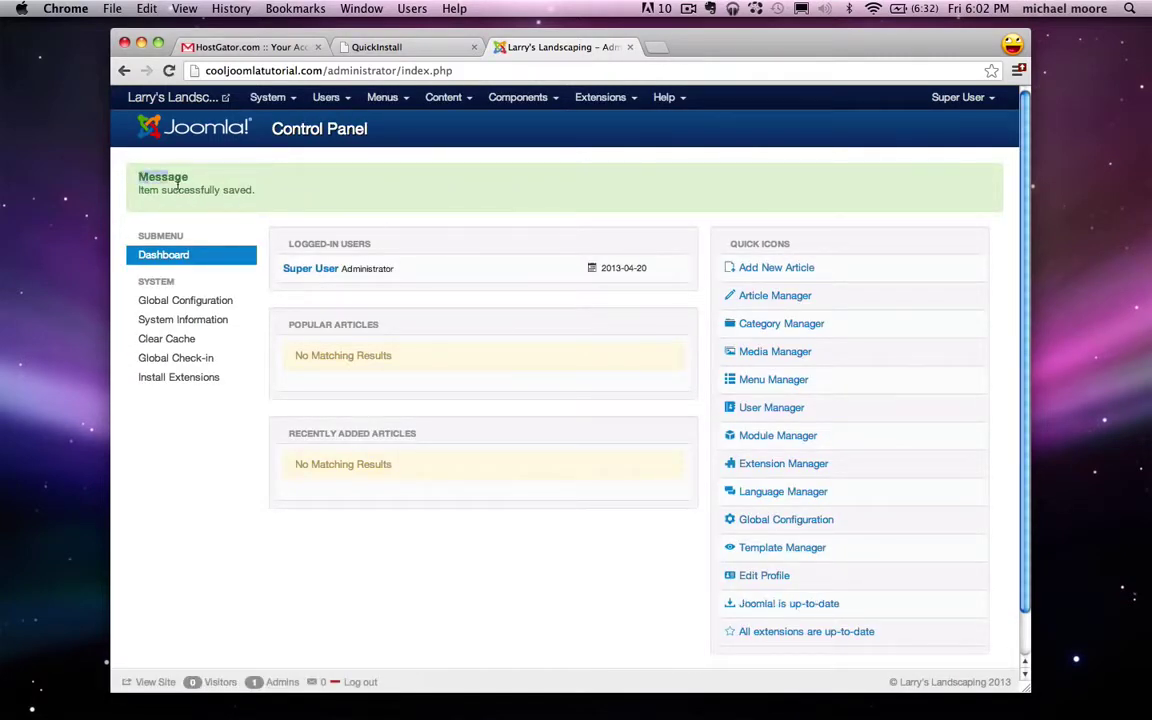
left_click_drag(131, 173, 268, 190)
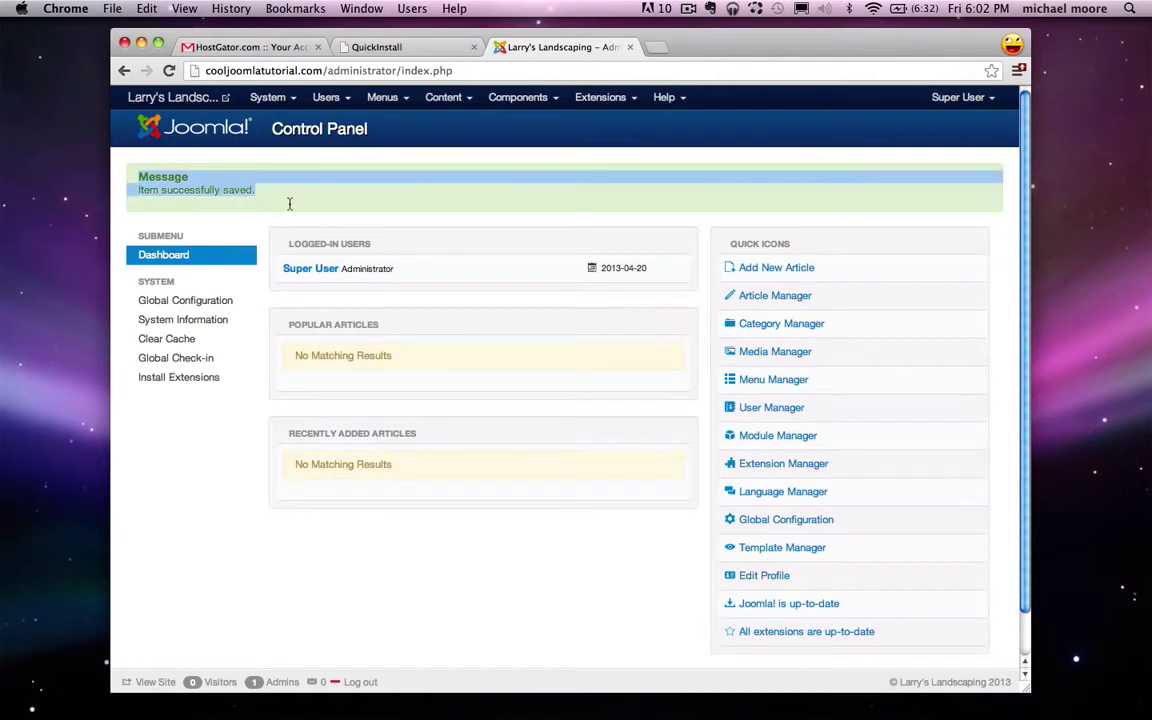
left_click(322, 197)
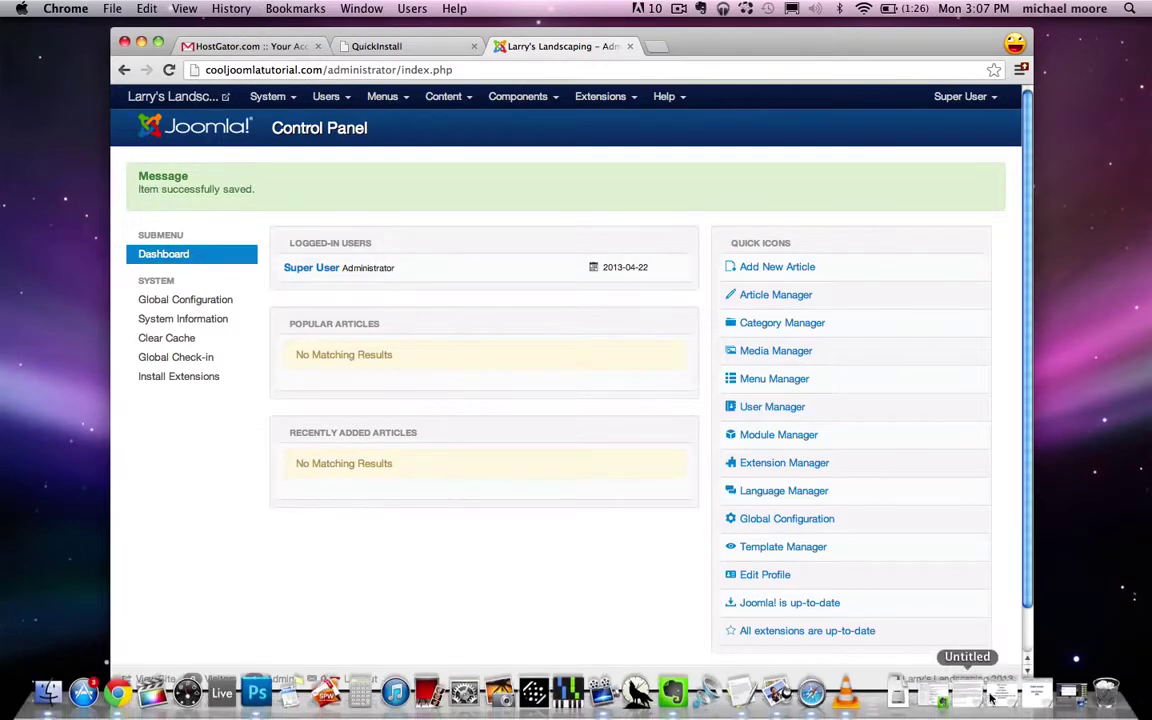
Step: Change the notes' first line from Install Joomla to 'Install Template' and minimize the notes
left_click(992, 697)
left_click_drag(693, 236, 534, 237)
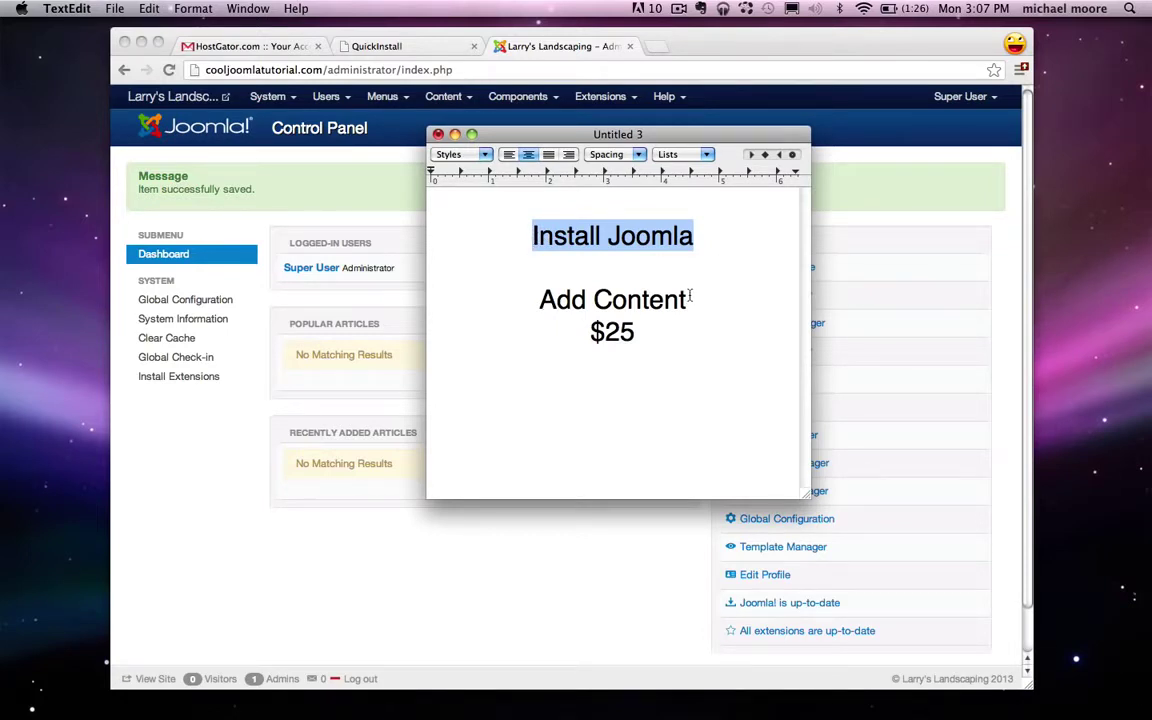
type("Install")
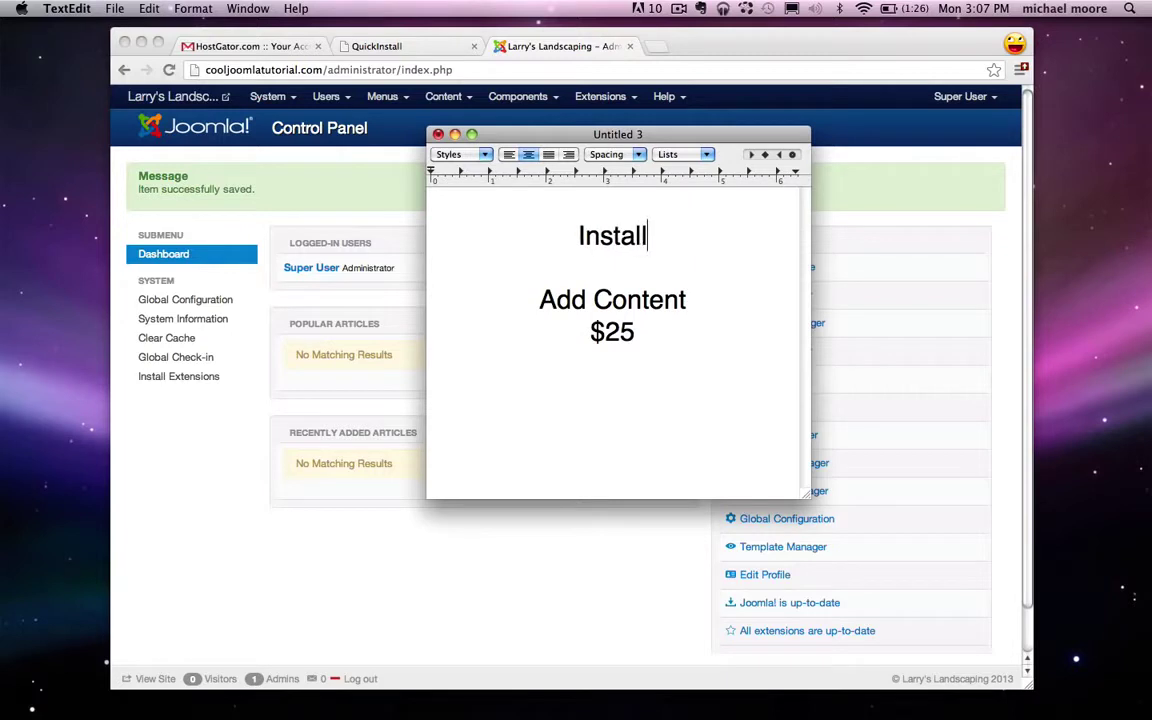
type(" Template")
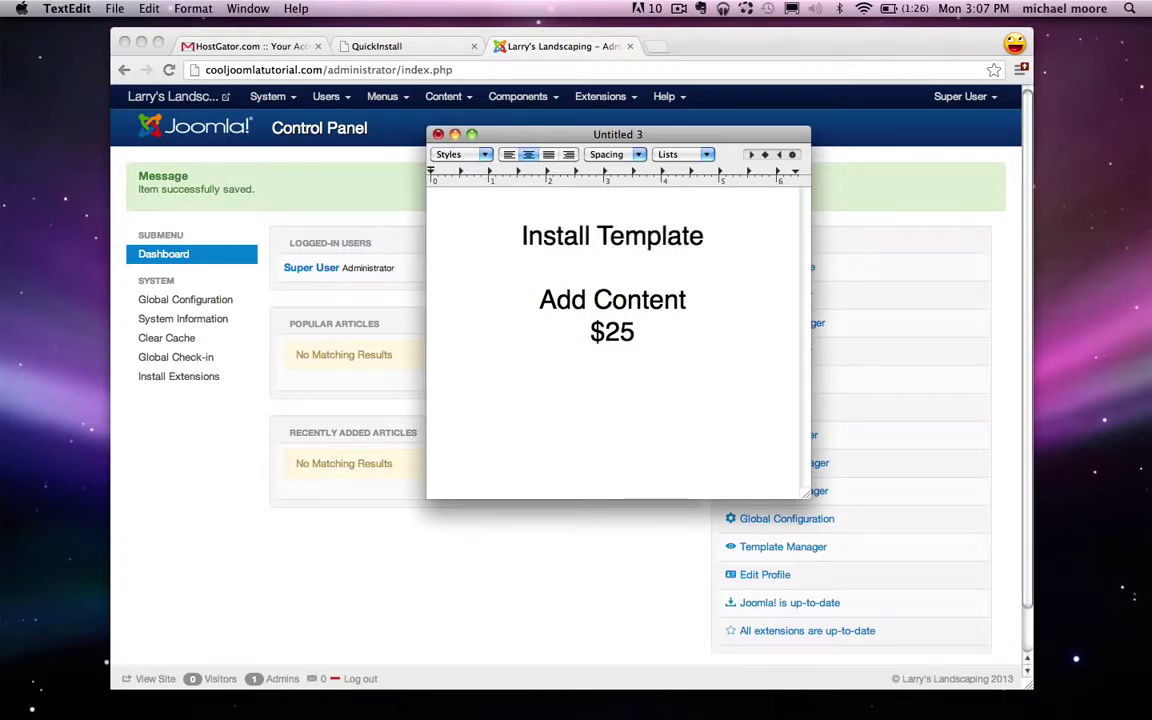
left_click(455, 134)
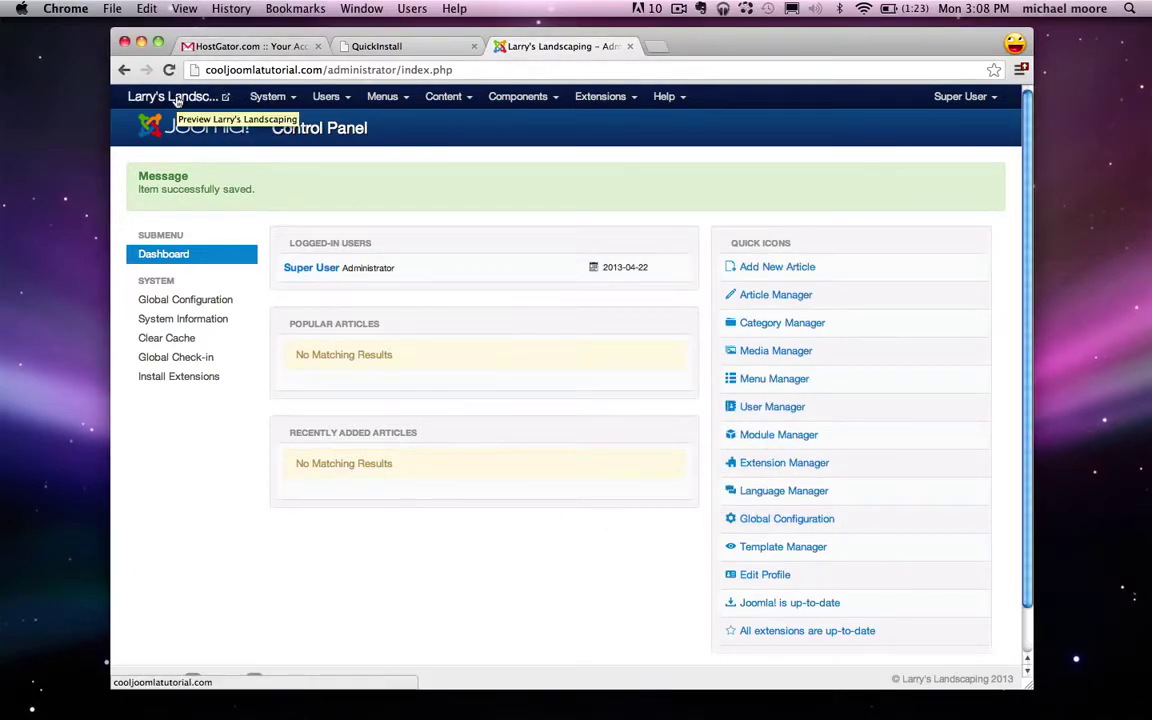
Step: Preview the public Larry's Landscaping Home page, with its Main Menu and Login Form, in a new tab
left_click(176, 97)
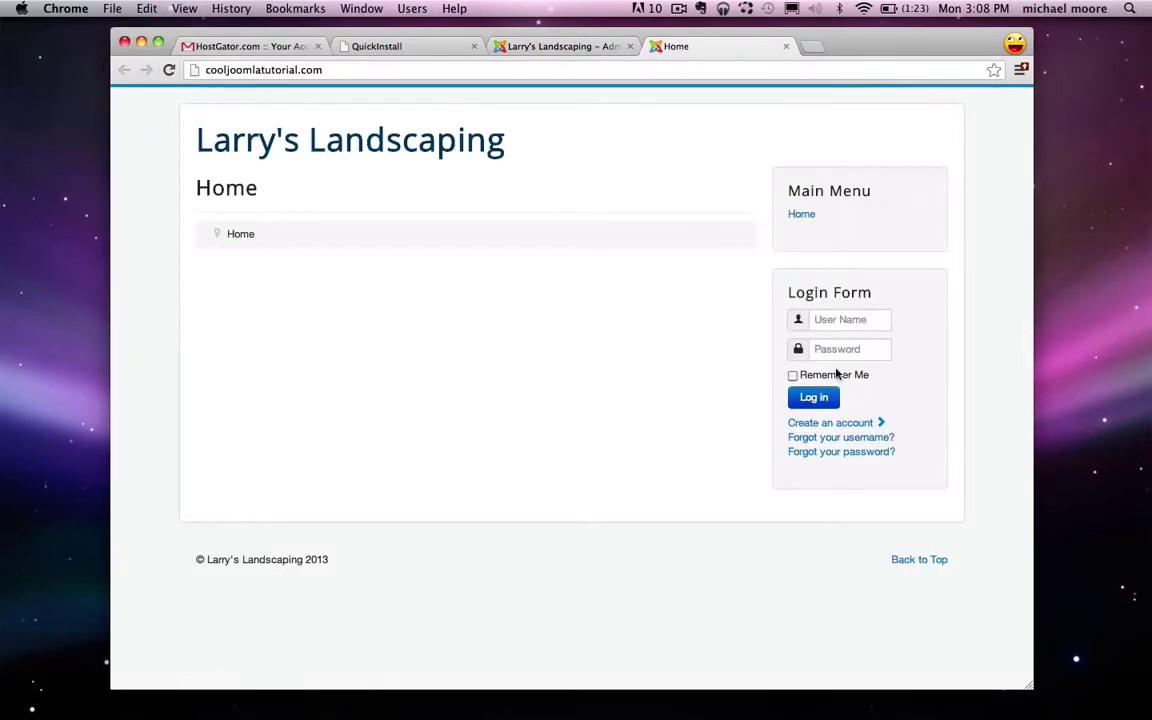
left_click(574, 46)
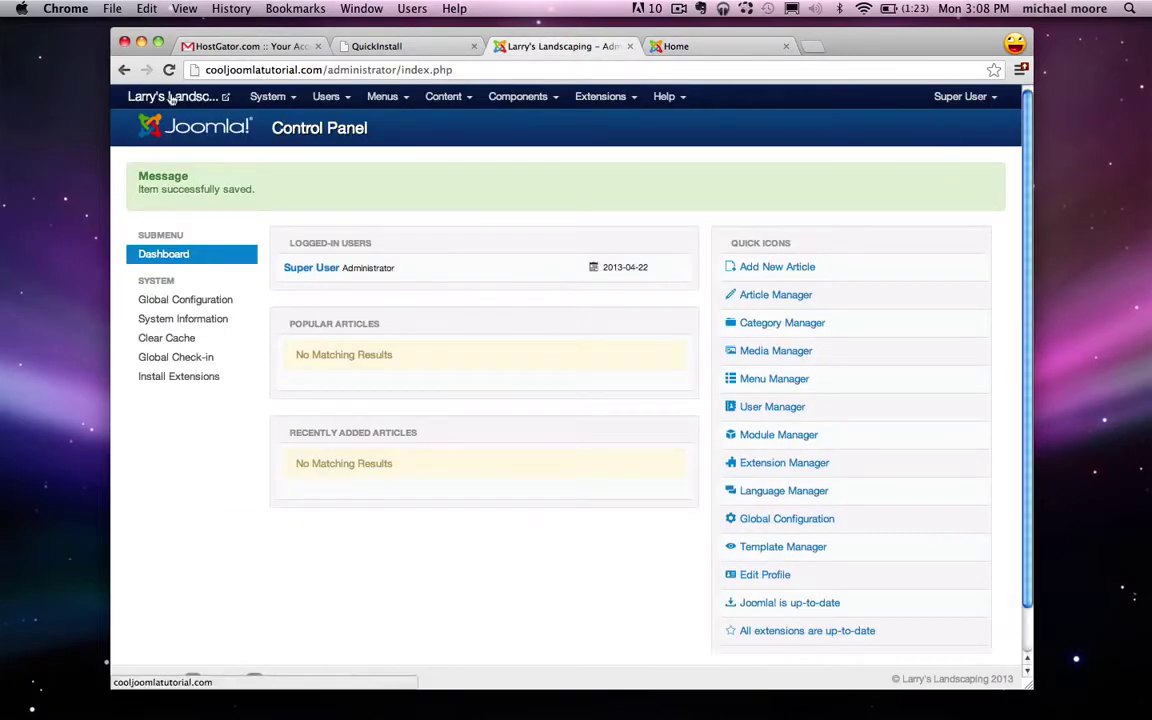
left_click(652, 46)
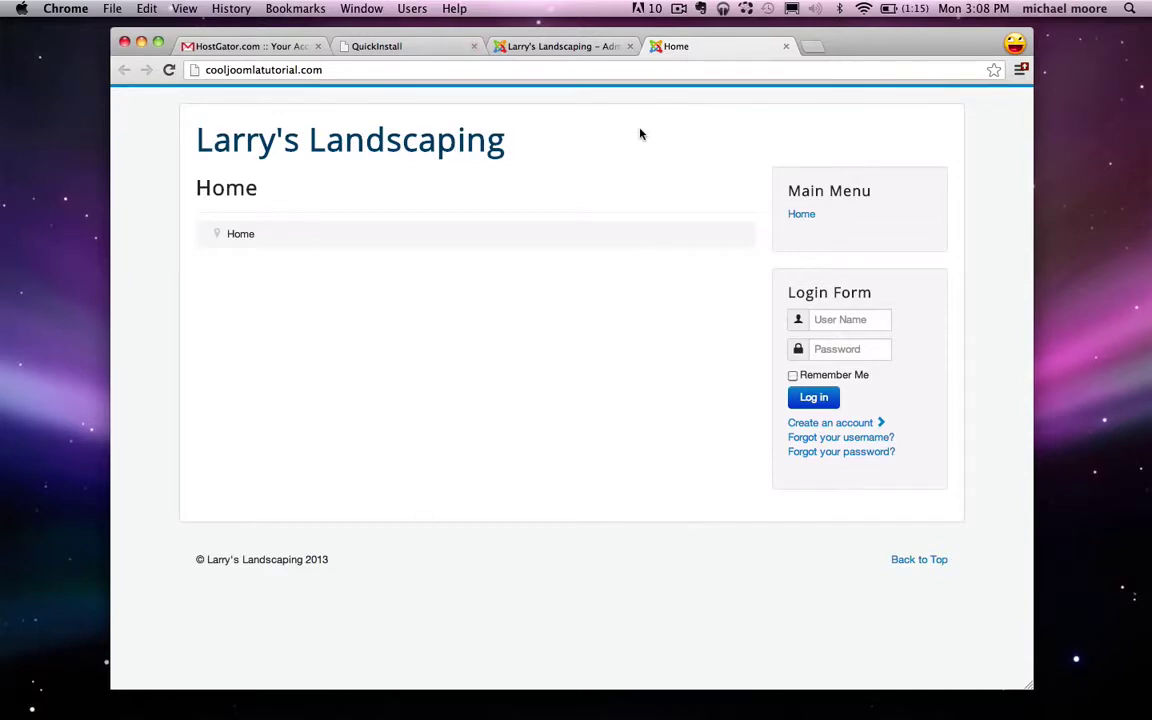
Step: Close the site preview tab and load google.com in a new tab
key("super+w")
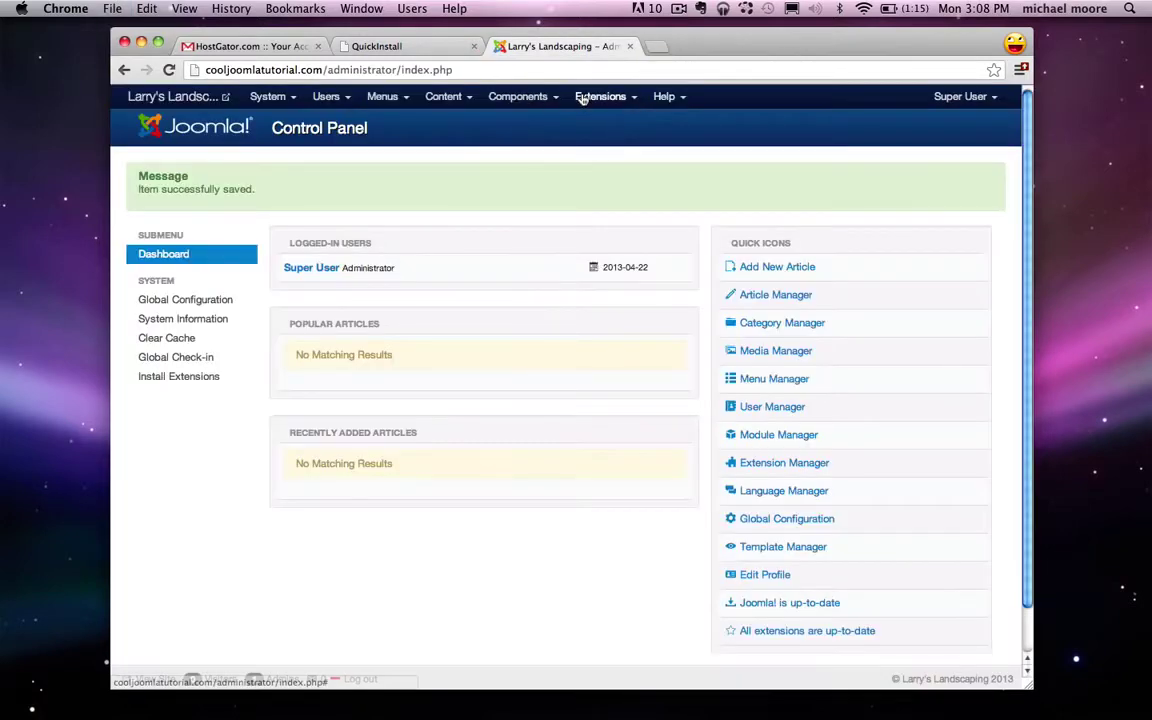
key("super+t")
type("google.com")
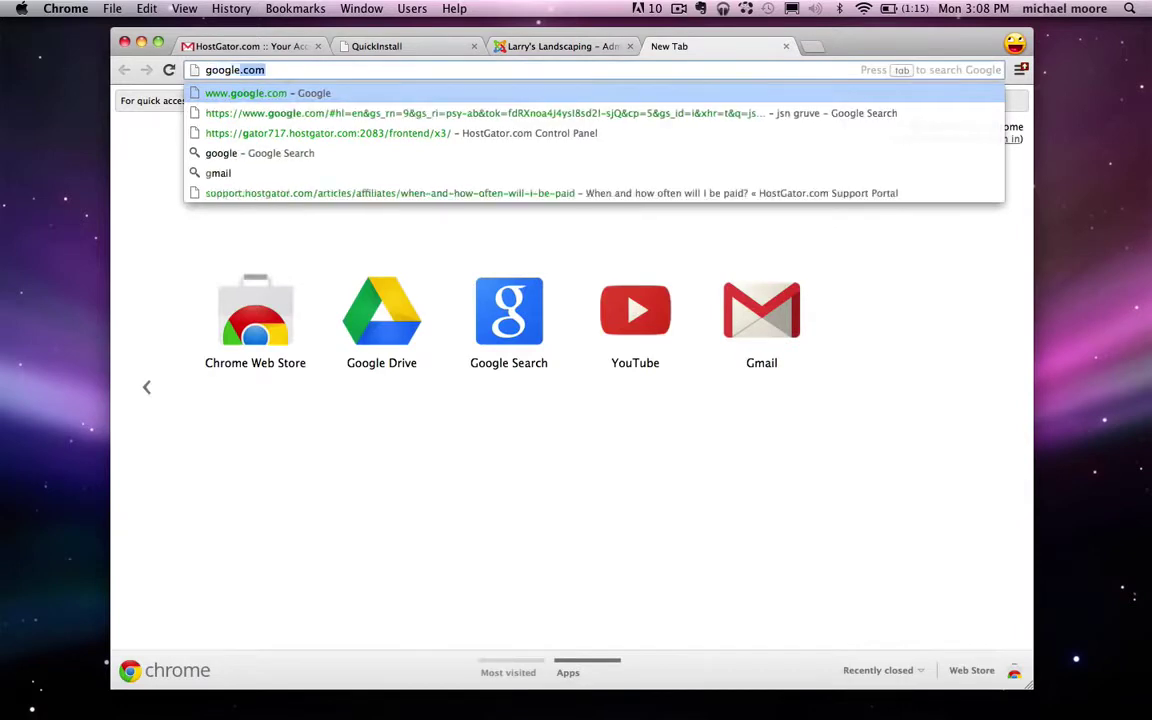
key("Return")
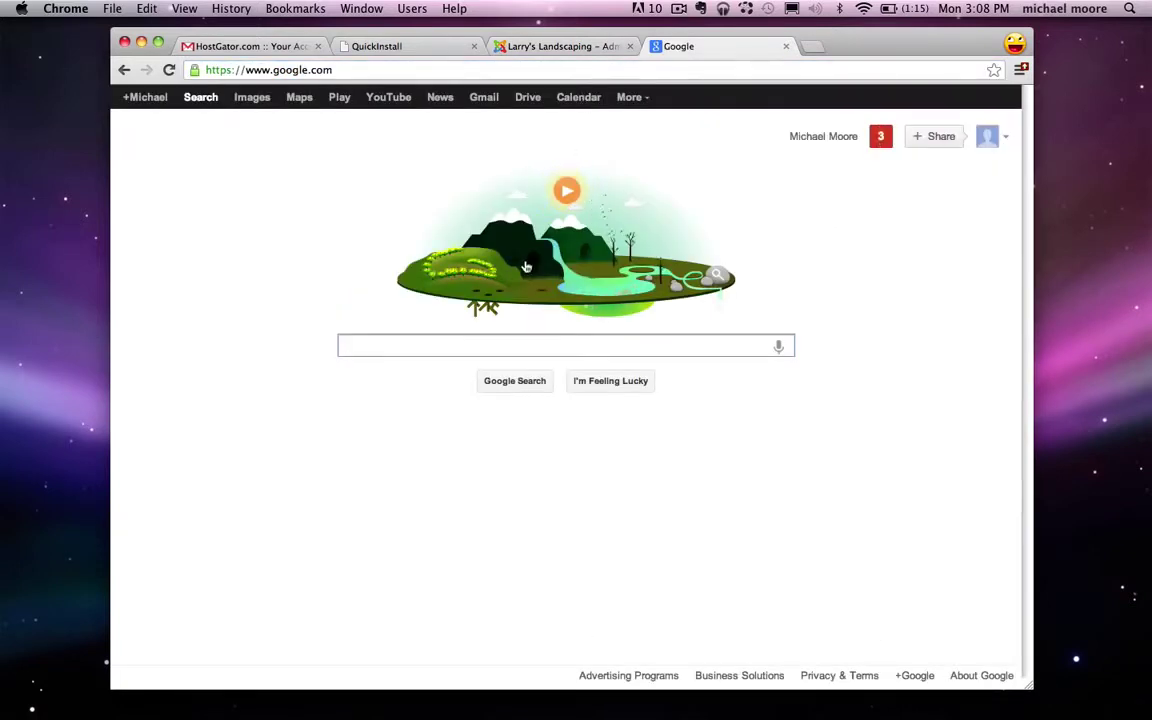
Step: Search Google for 'jsn gruve' and open JoomlaShine's JSN Gruve template details page
type("jsn gruve")
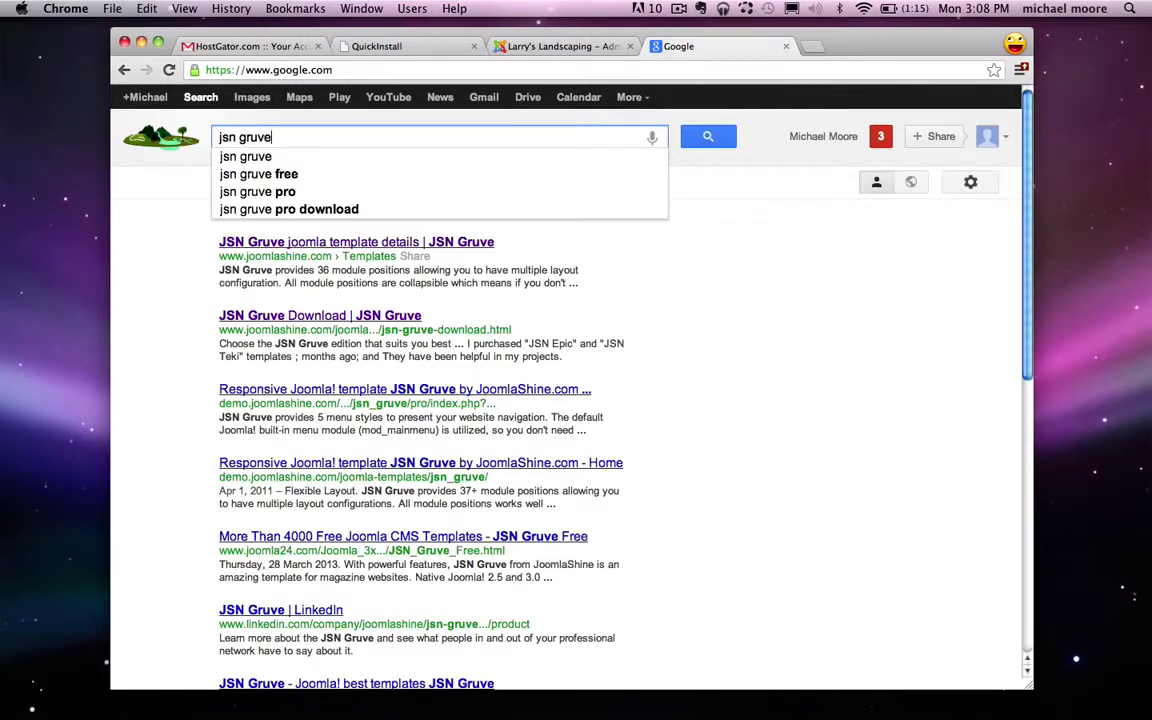
key("Return")
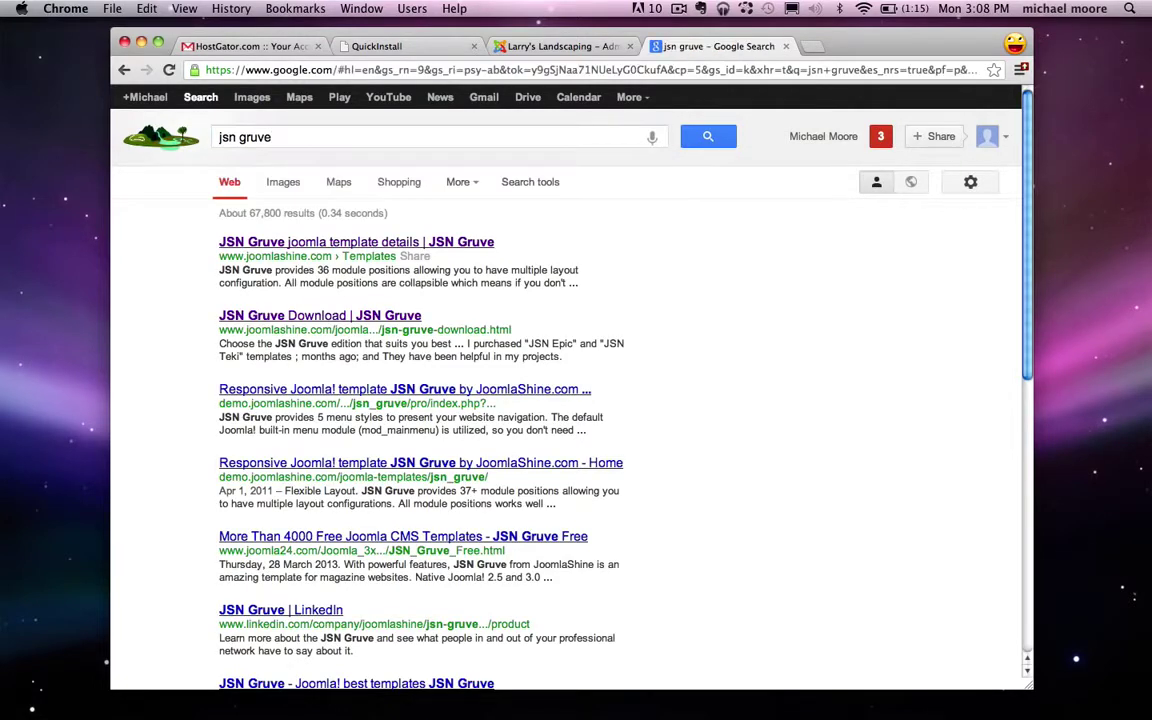
left_click(392, 247)
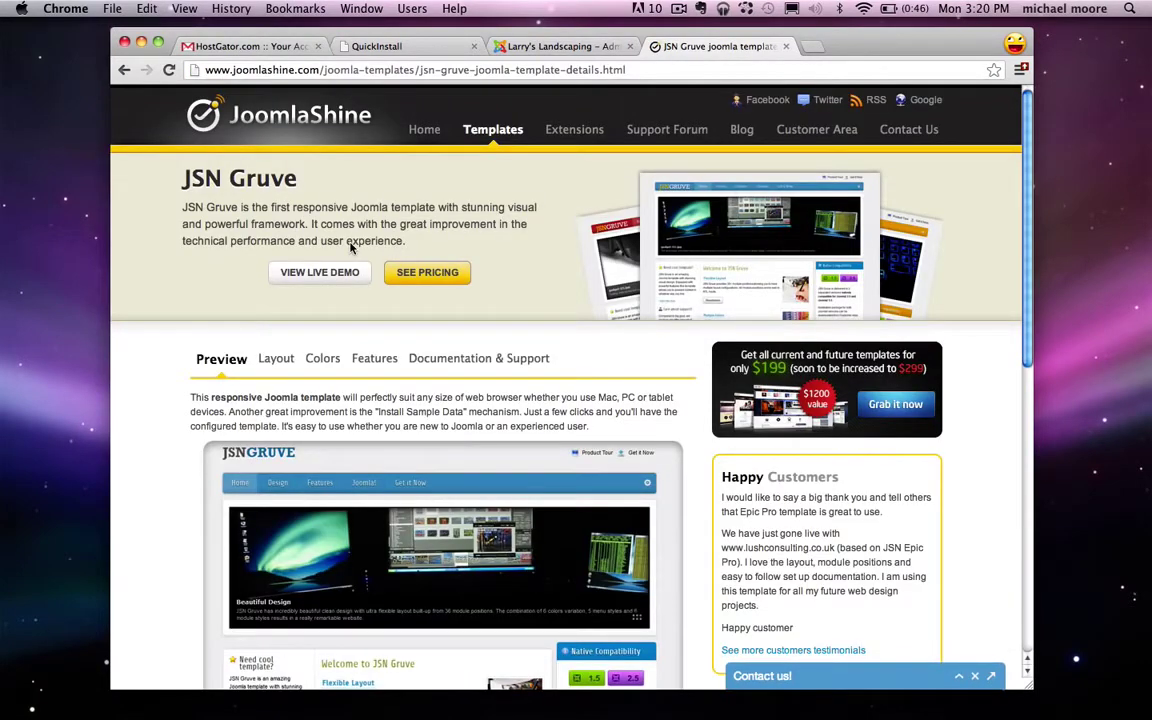
Step: Go from the JSN Gruve live demo to Get it Now and open the Free edition's download list
left_click(326, 276)
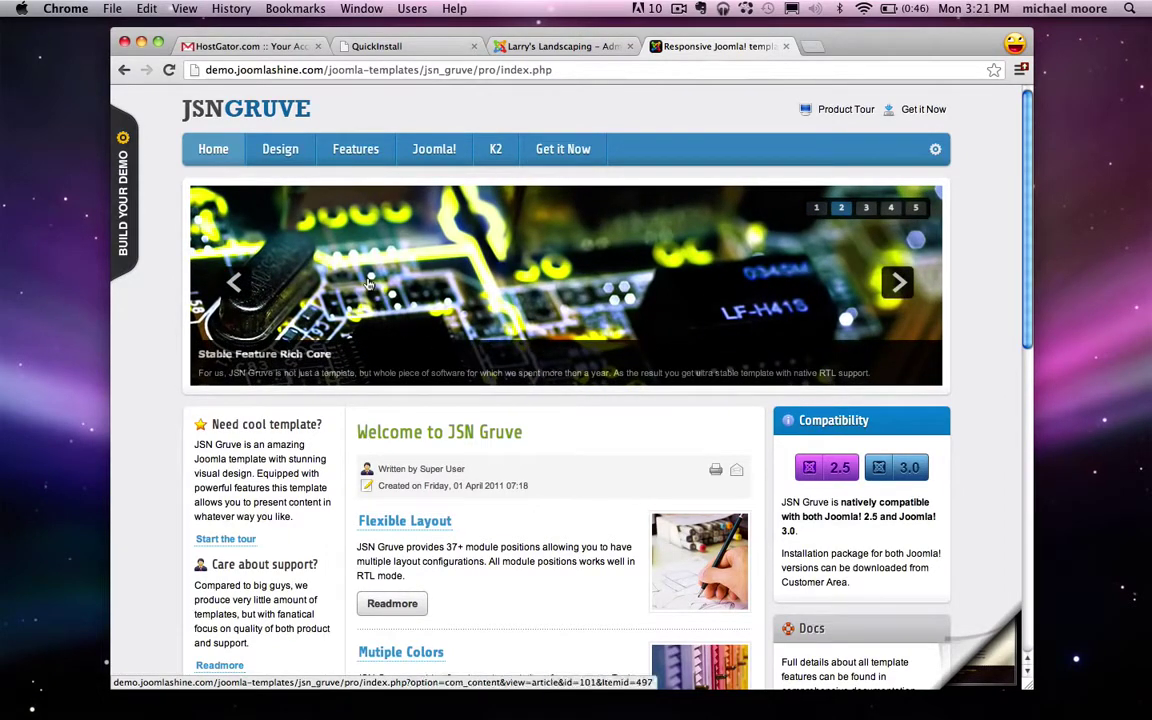
left_click(577, 150)
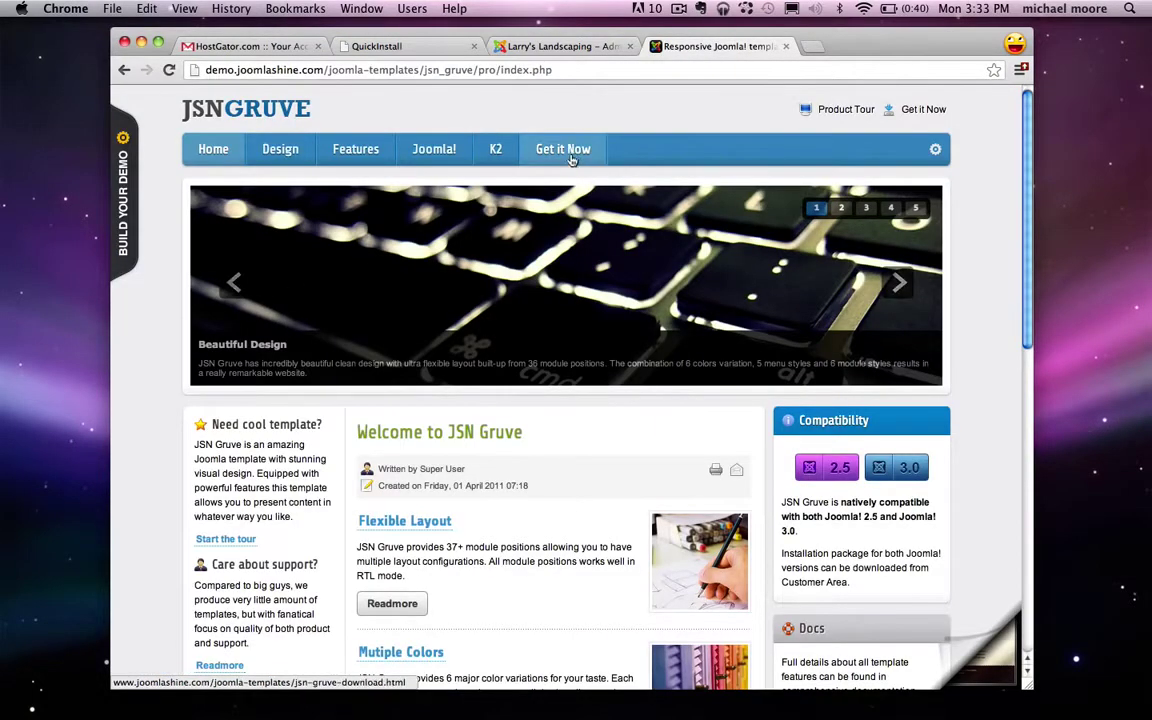
left_click(572, 158)
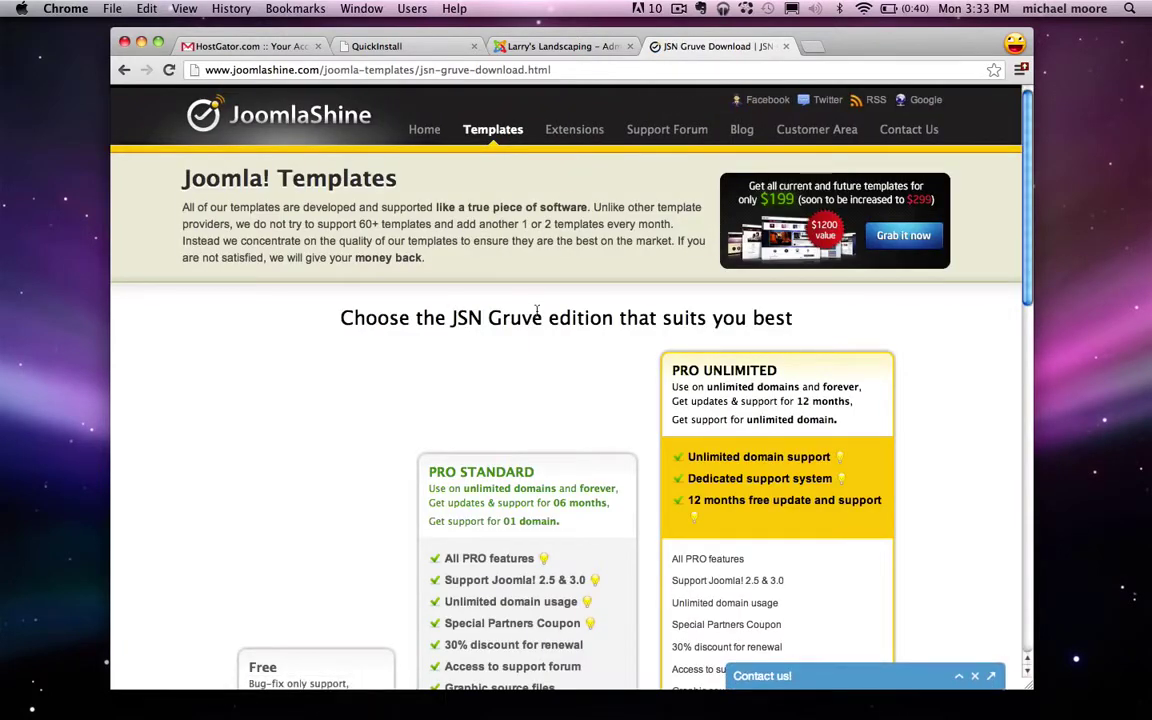
scroll(537, 310, "down", 4)
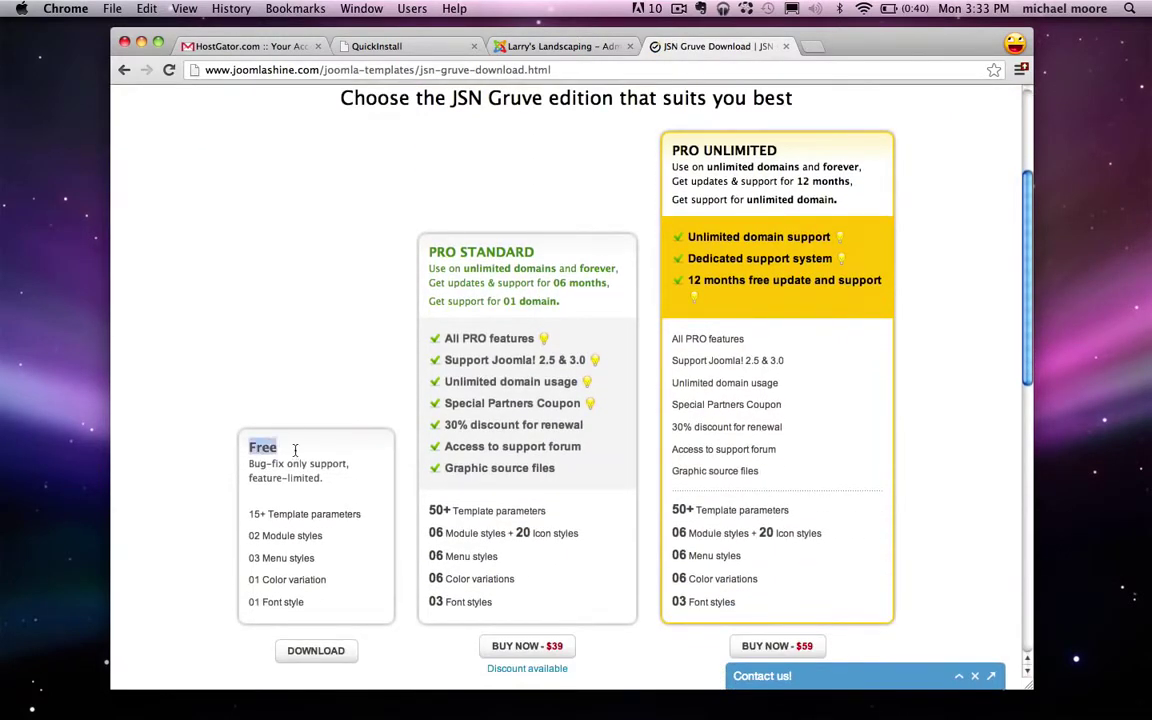
scroll(260, 470, "down", 2)
left_click(300, 582)
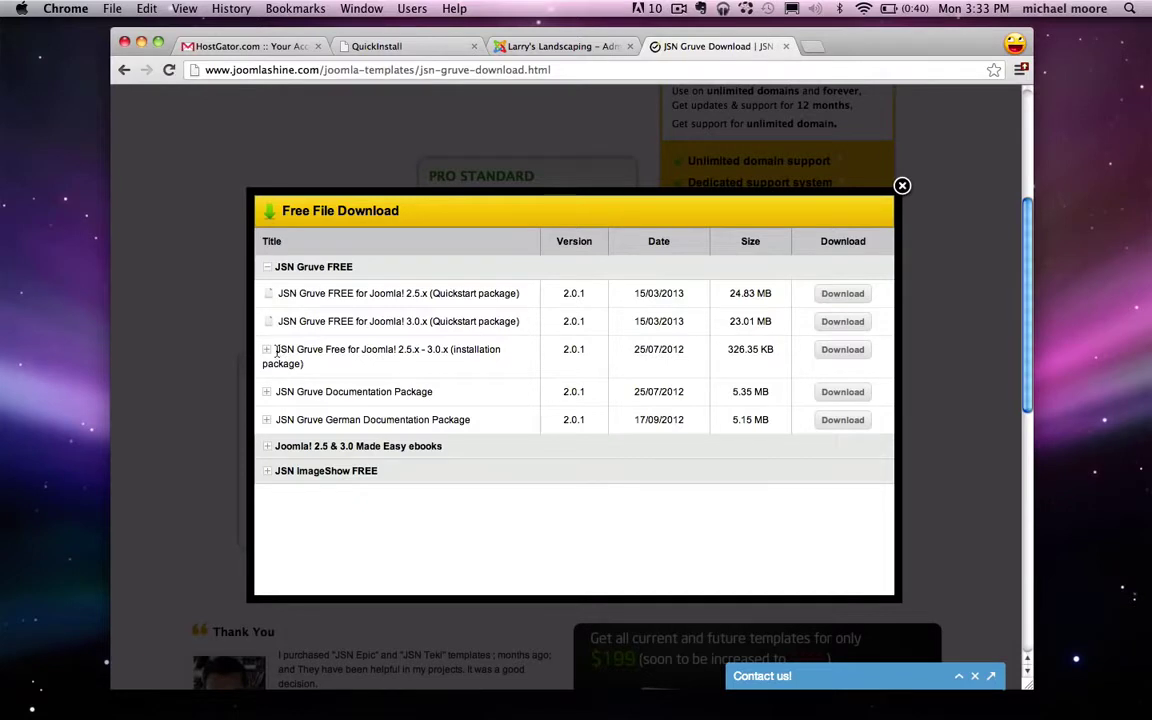
Step: Download the JSN Gruve Free installation package and the Documentation Package
left_click_drag(276, 351, 455, 362)
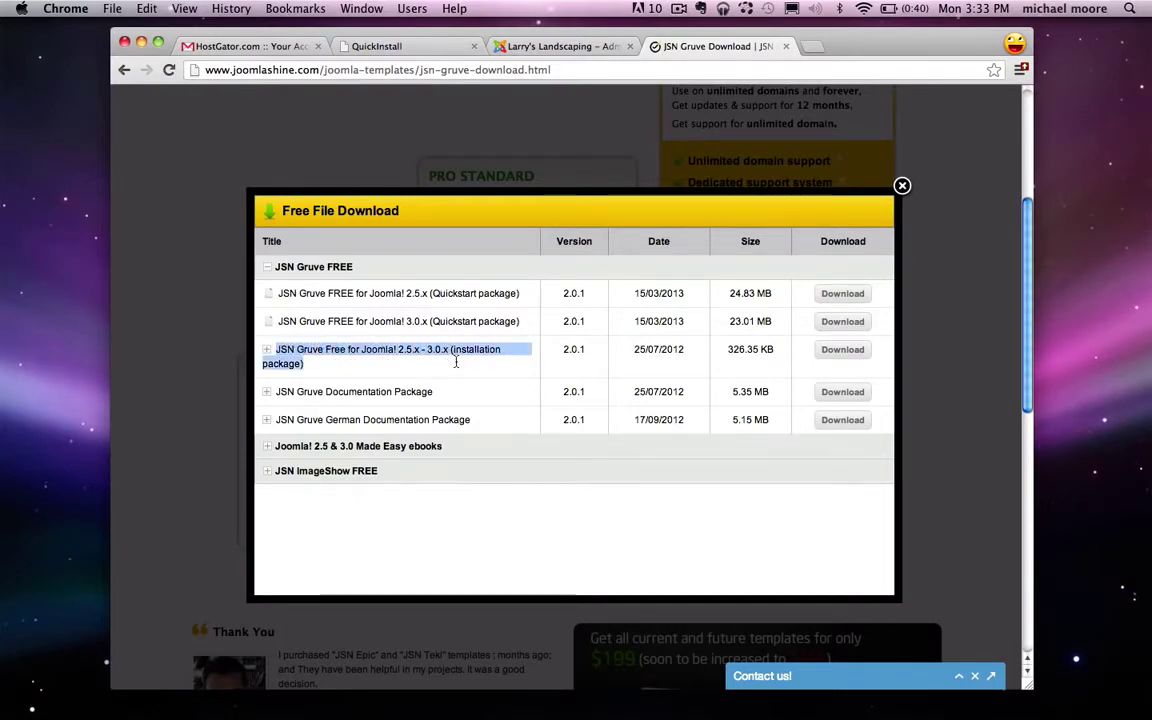
left_click(455, 362)
left_click(847, 353)
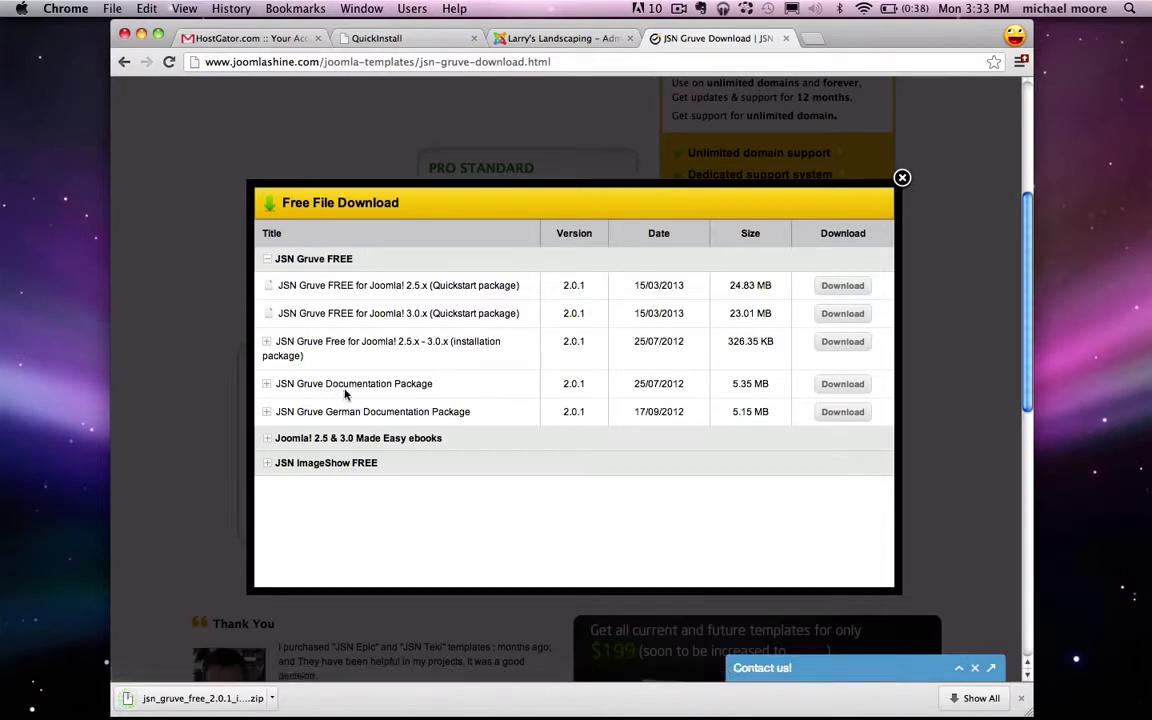
left_click(836, 394)
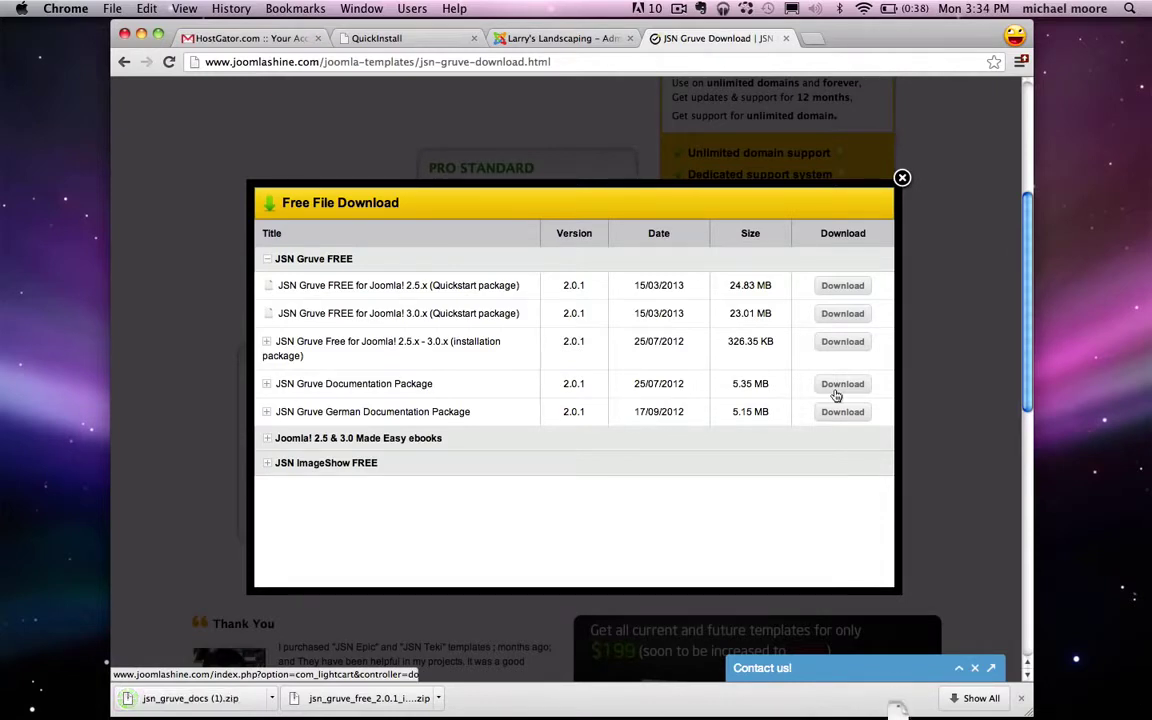
Step: Move both downloaded zips onto the desktop and close the Free File Download popup
left_click_drag(333, 706, 1070, 225)
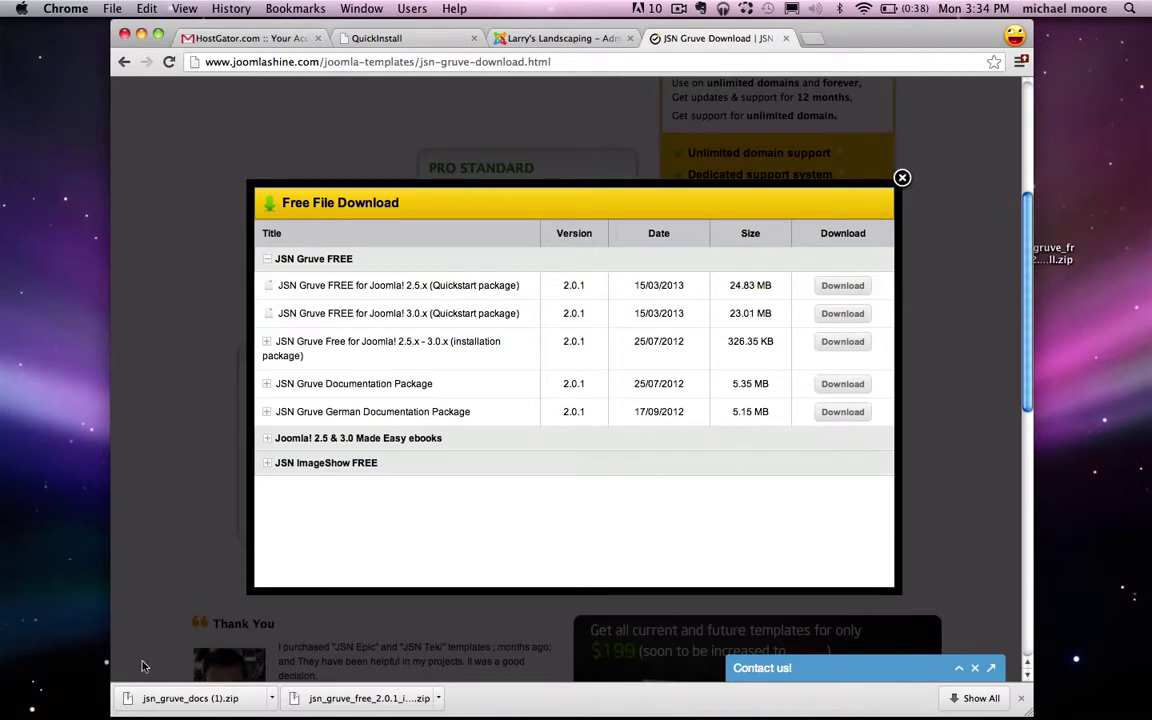
left_click_drag(181, 707, 1052, 285)
left_click(1021, 701)
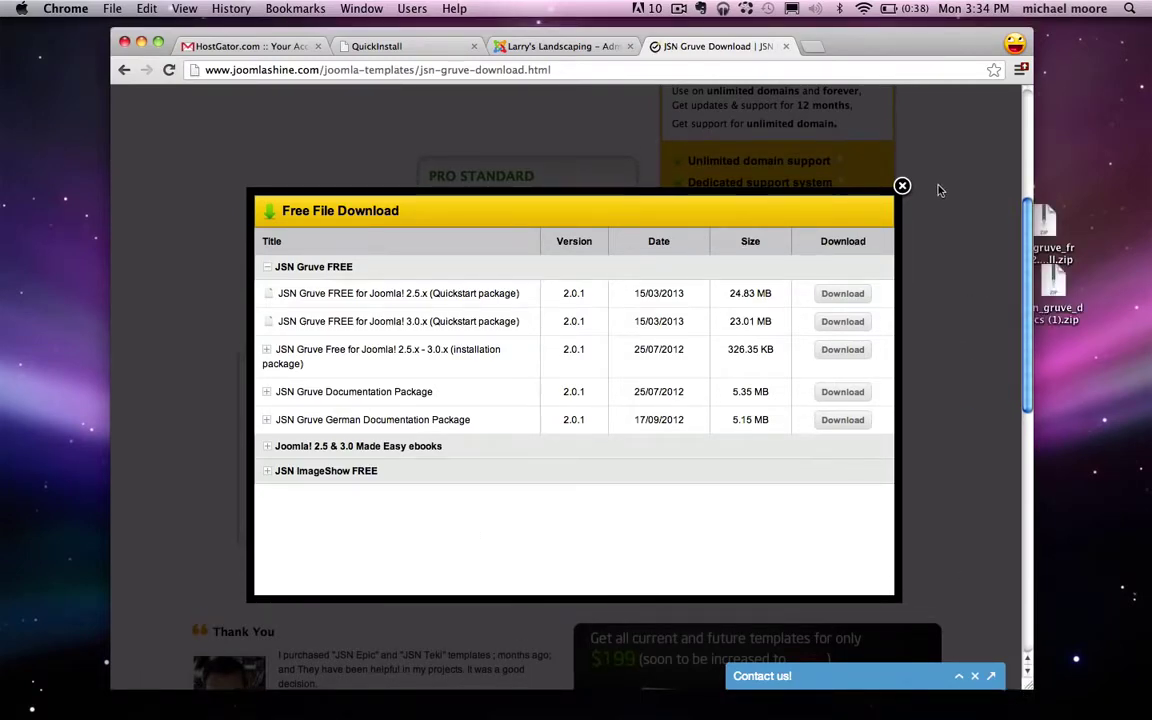
left_click(902, 177)
scroll(618, 292, "up", 3)
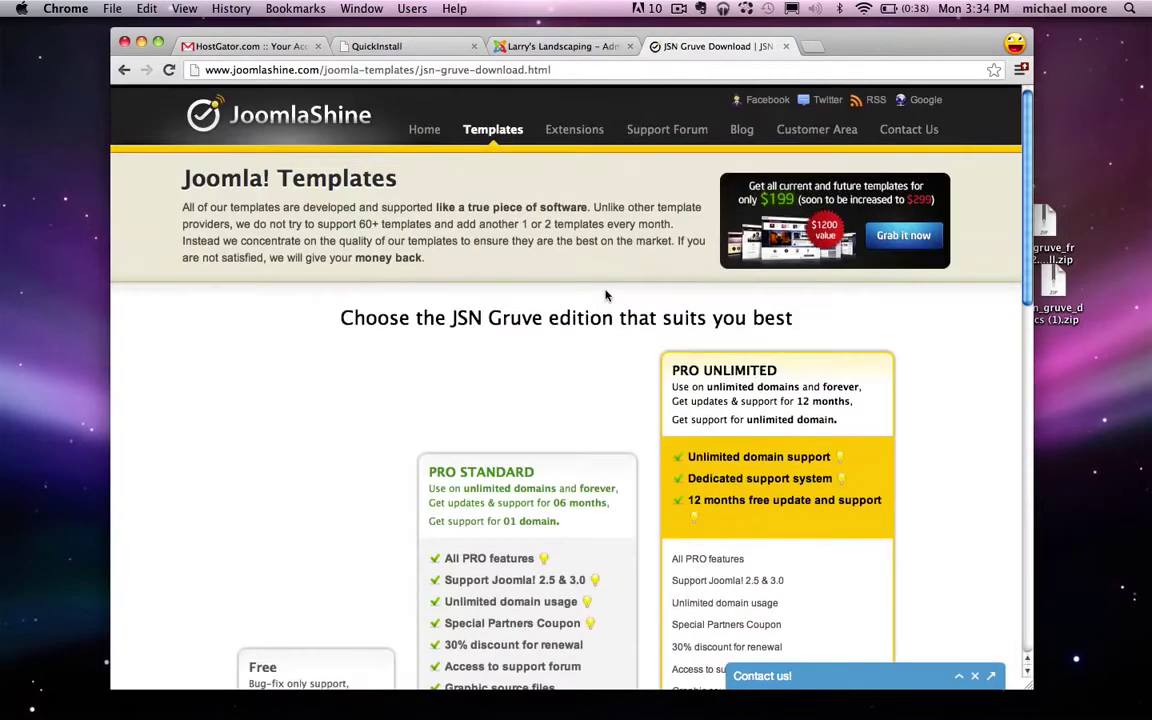
Step: Extract the documentation zip on the desktop into a folder and trash the zip
left_click(606, 295)
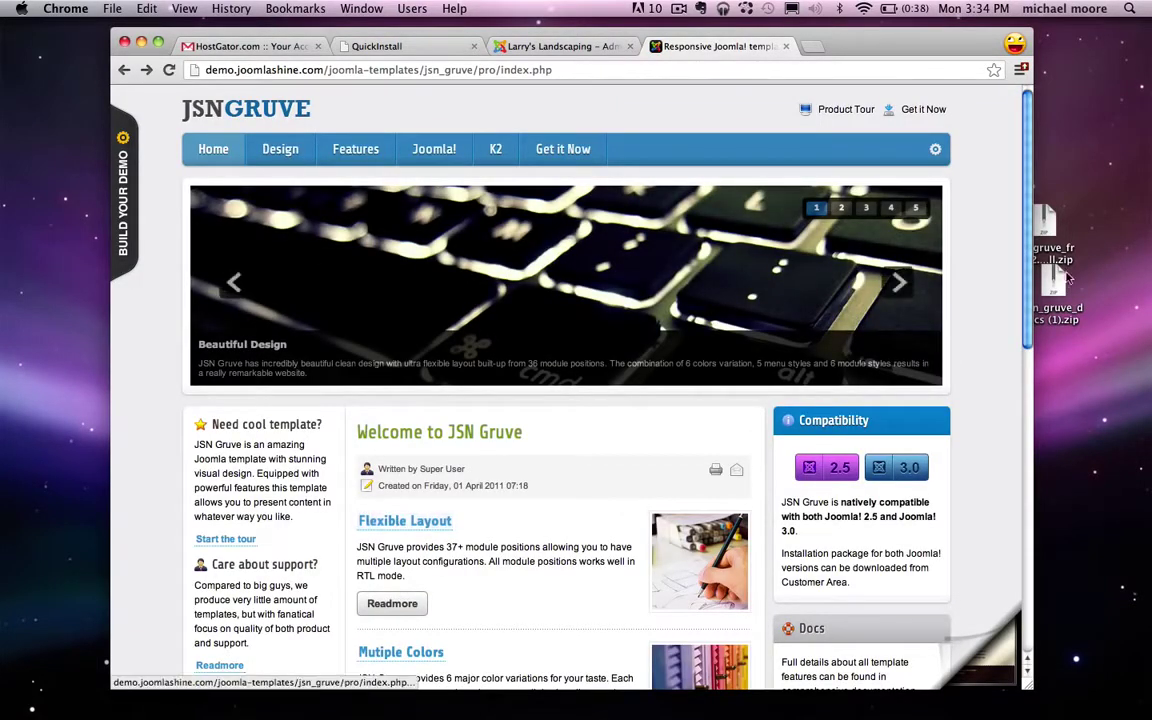
left_click_drag(1066, 284, 1068, 302)
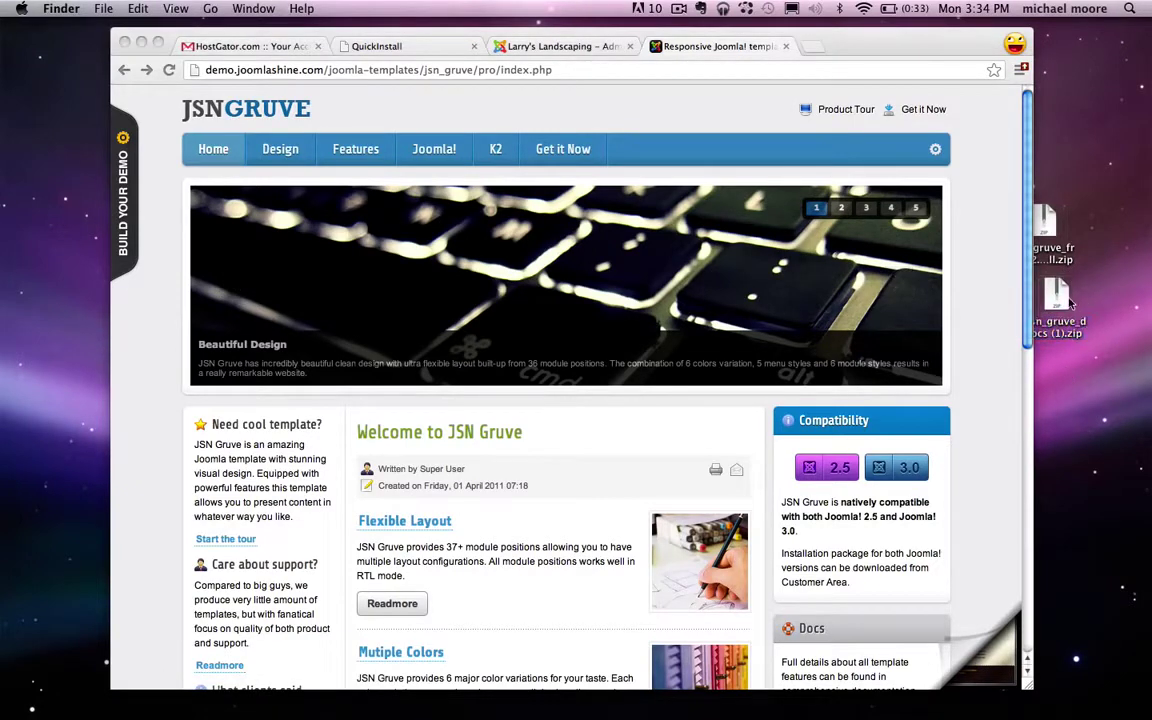
double_click(1068, 300)
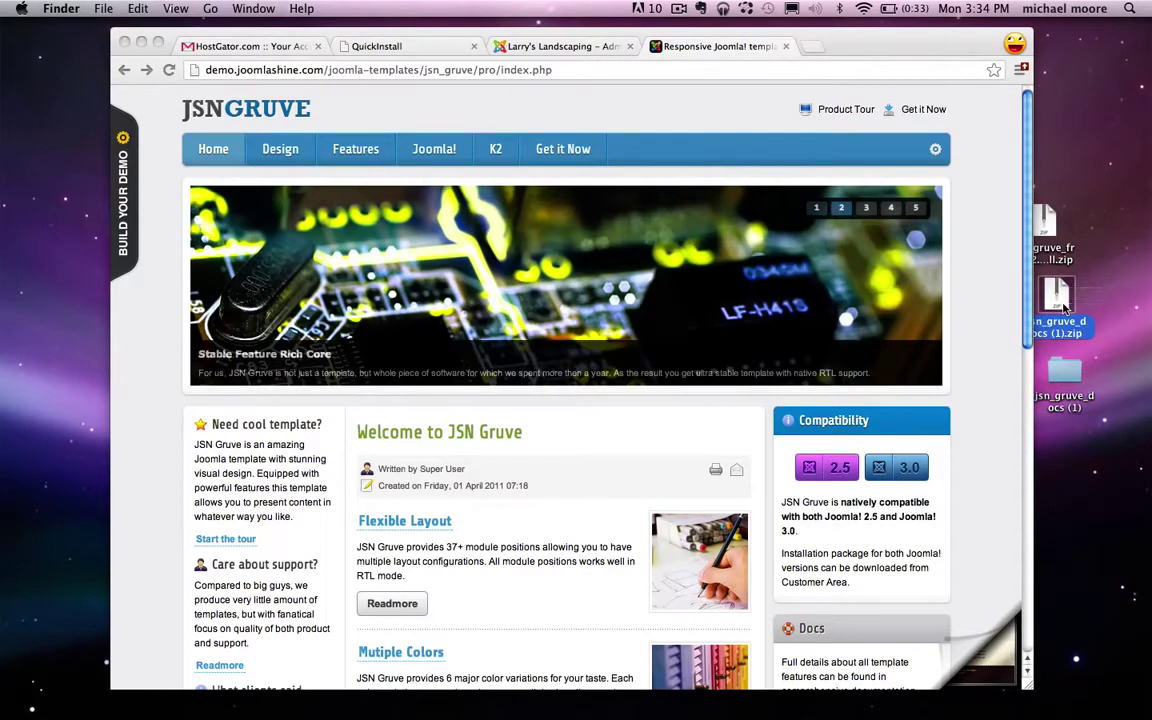
key("super+BackSpace")
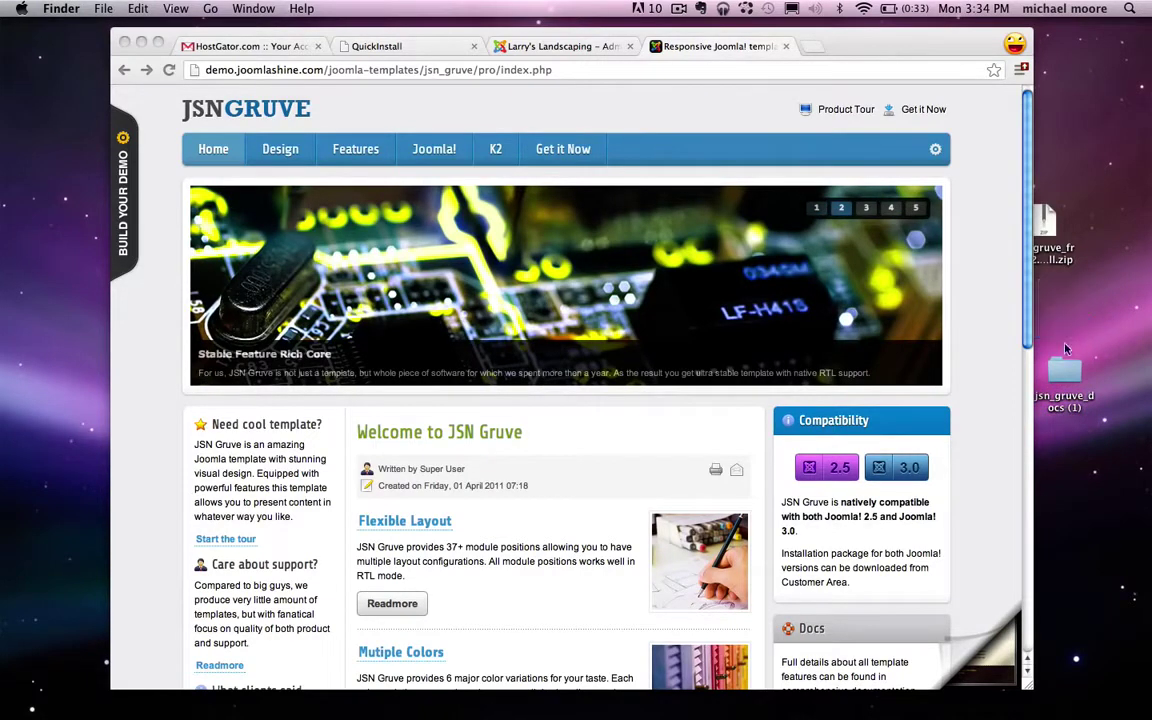
Step: Return to the Larry's Landscaping Joomla administrator Control Panel tab
left_click_drag(1045, 225, 1062, 235)
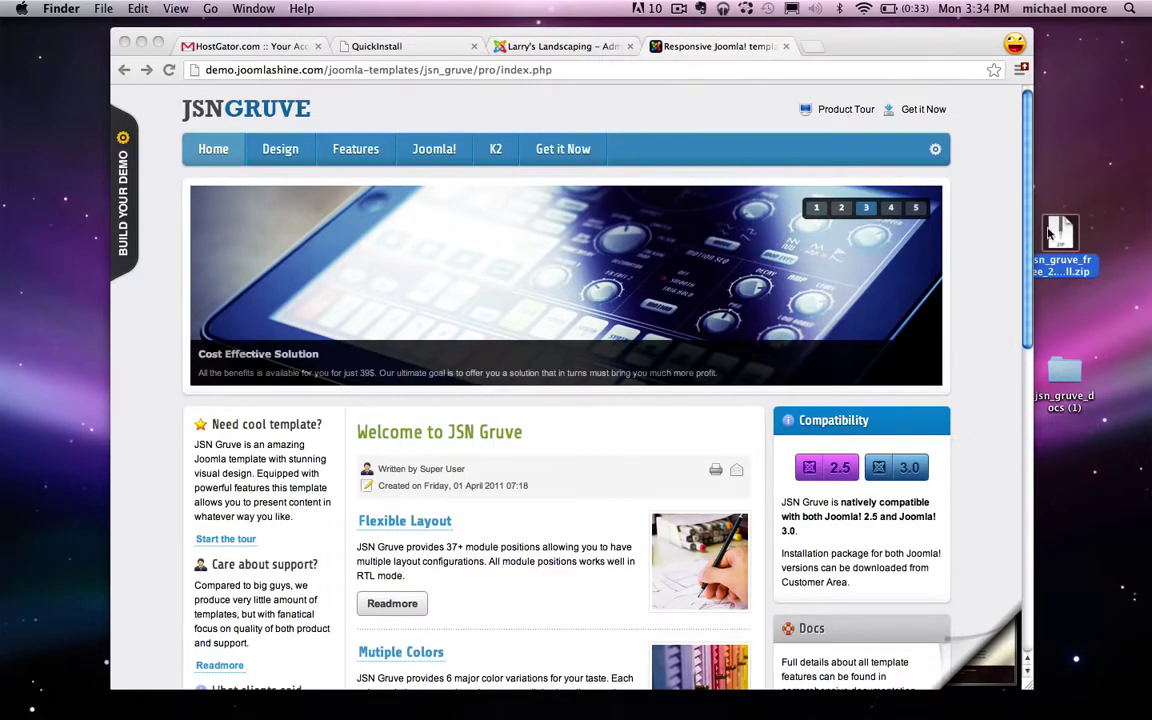
left_click(591, 50)
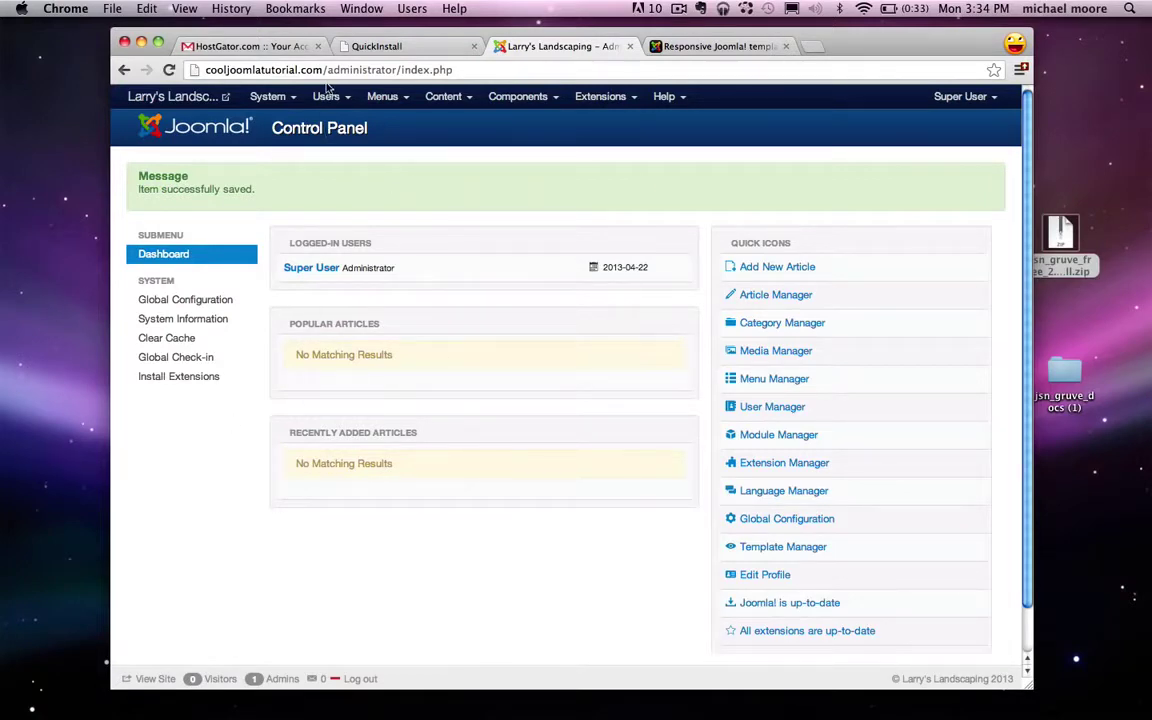
left_click_drag(293, 63, 364, 63)
Step: Go to the Extension Manager install page under Extensions
left_click(366, 88)
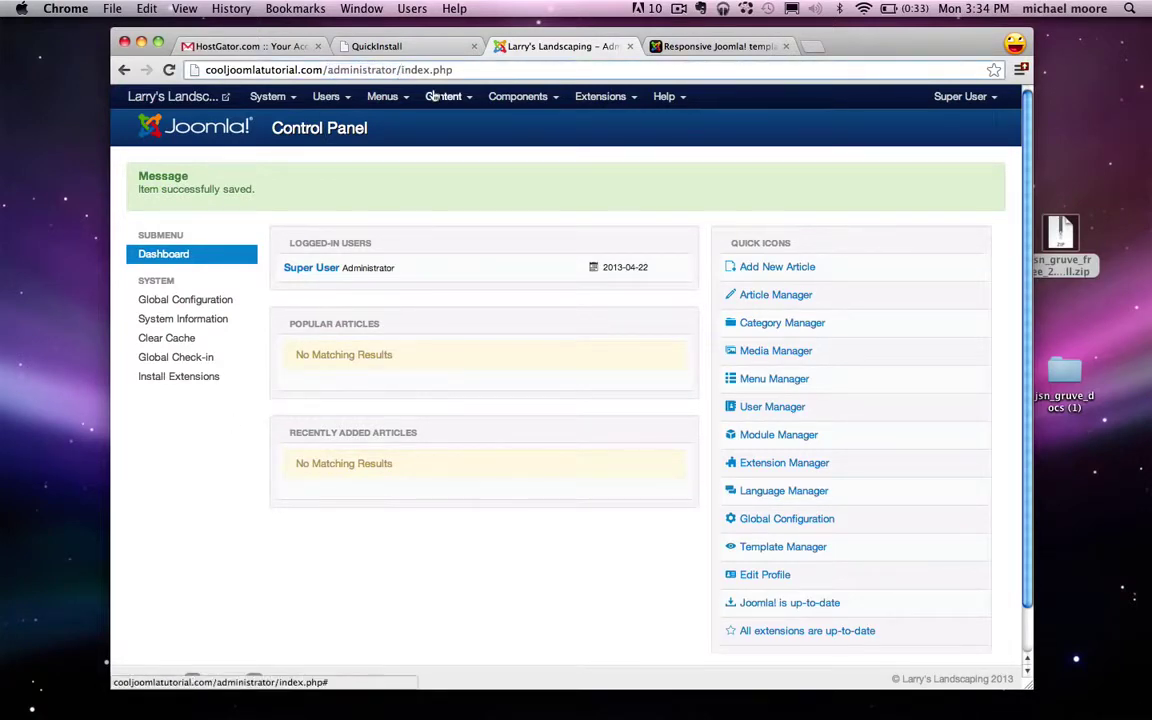
left_click(600, 96)
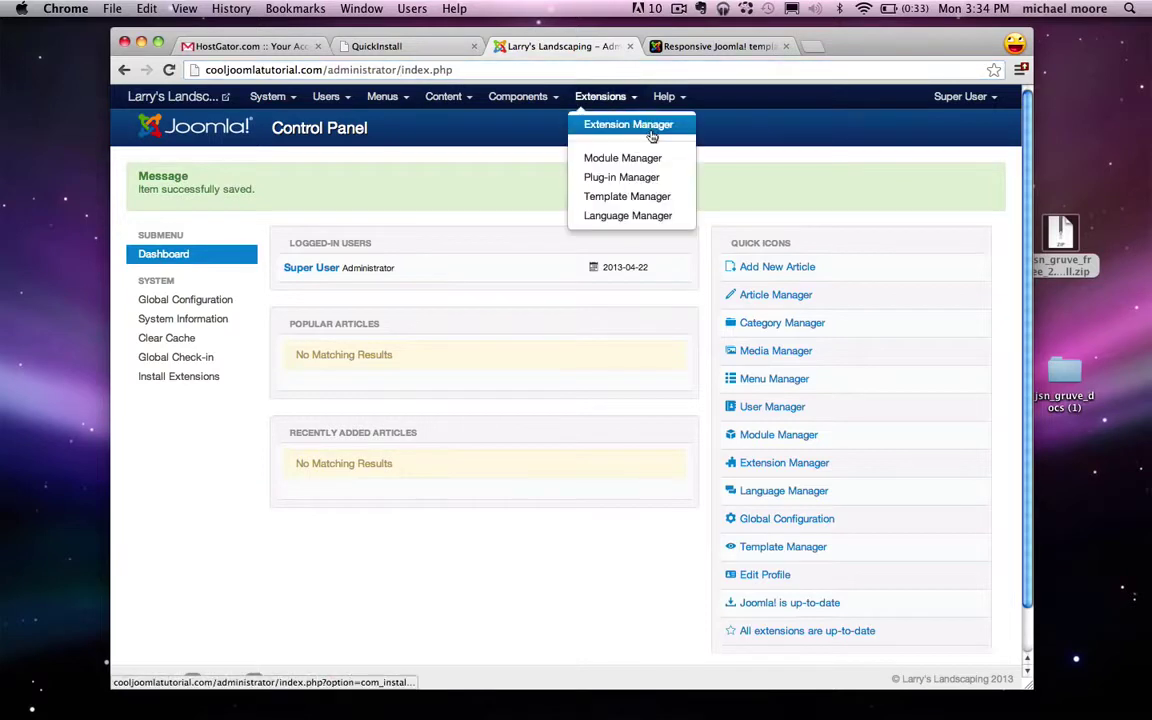
left_click(651, 128)
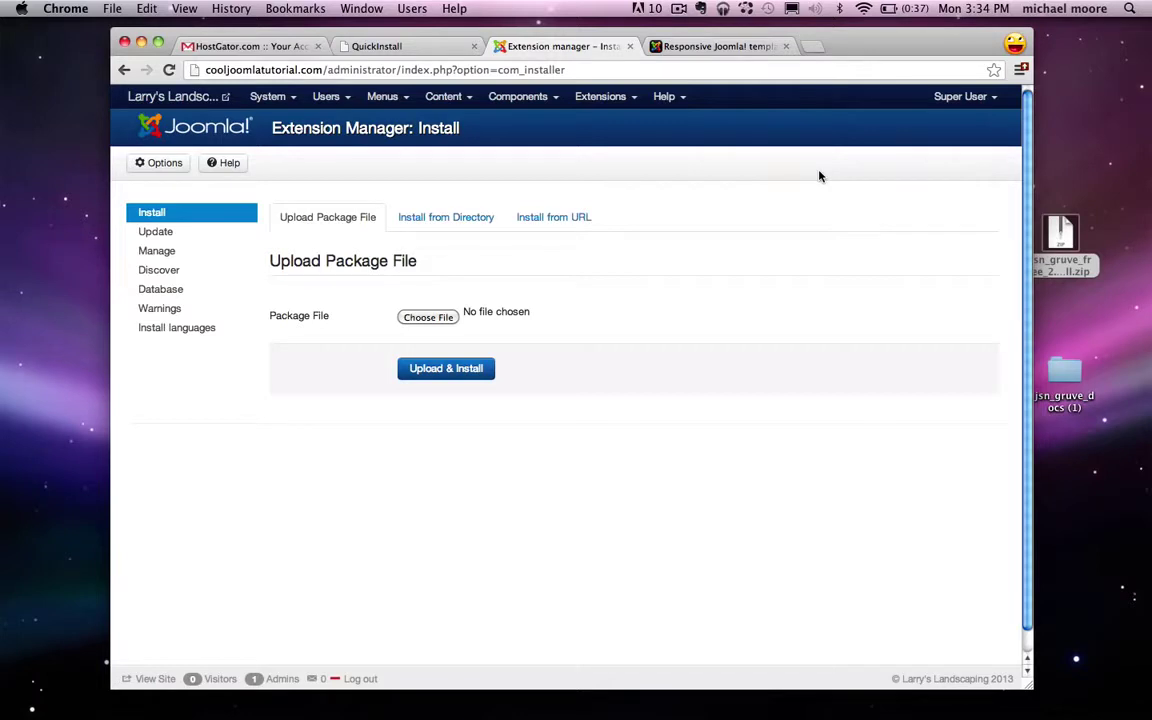
Step: Upload and install jsn_gruve_free_2.0.1_install.zip, then view the live site
left_click(437, 318)
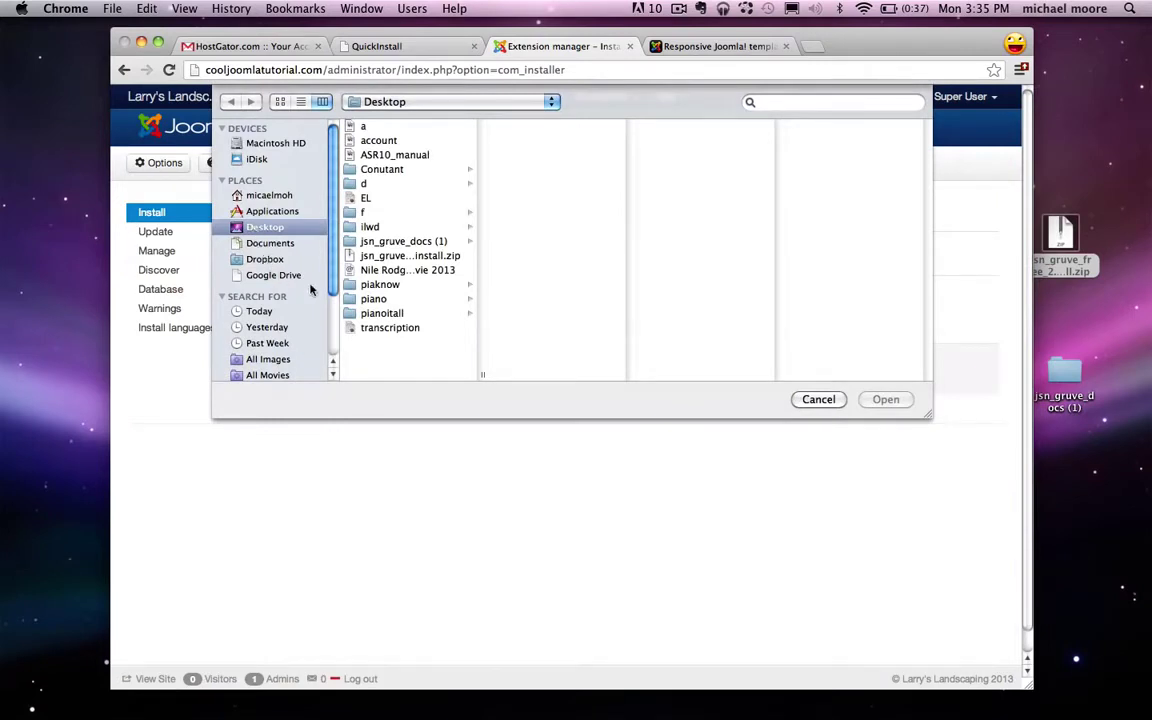
left_click(385, 258)
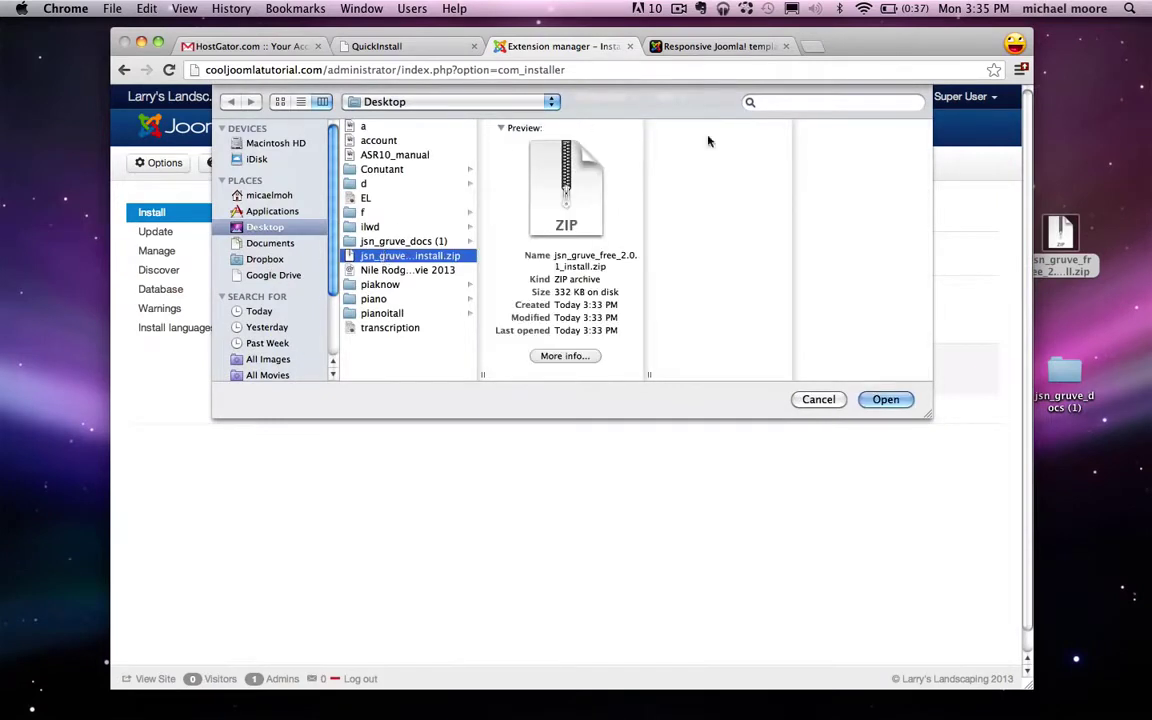
left_click(880, 399)
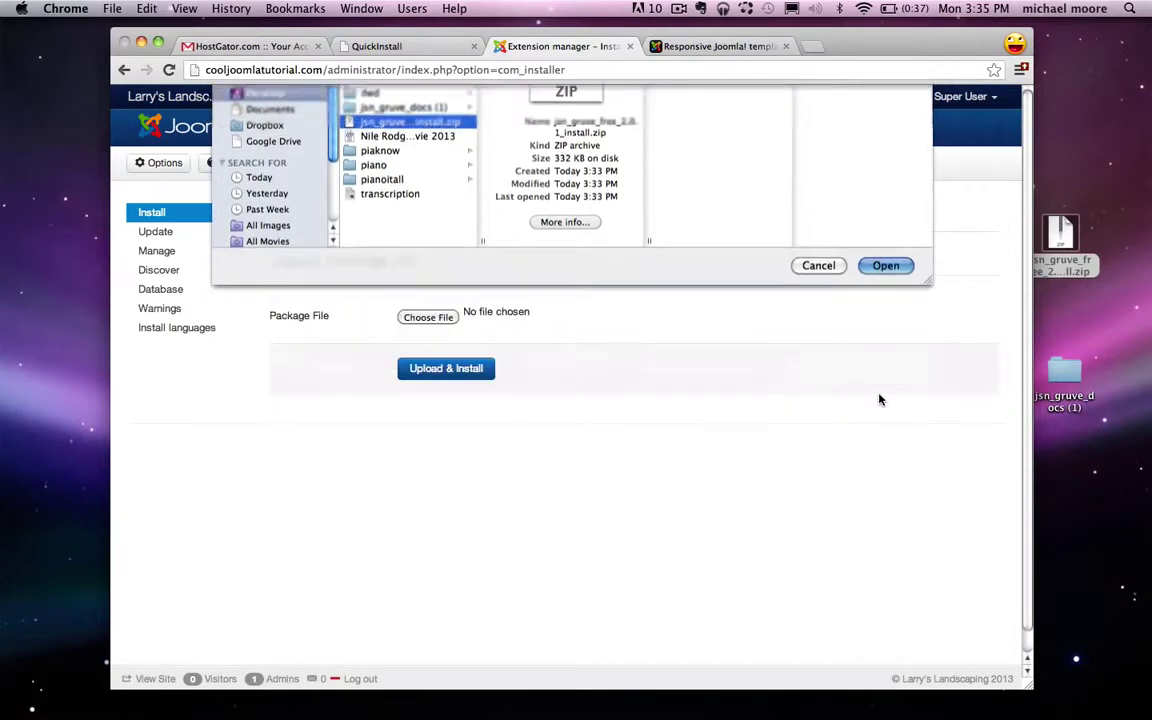
left_click(442, 372)
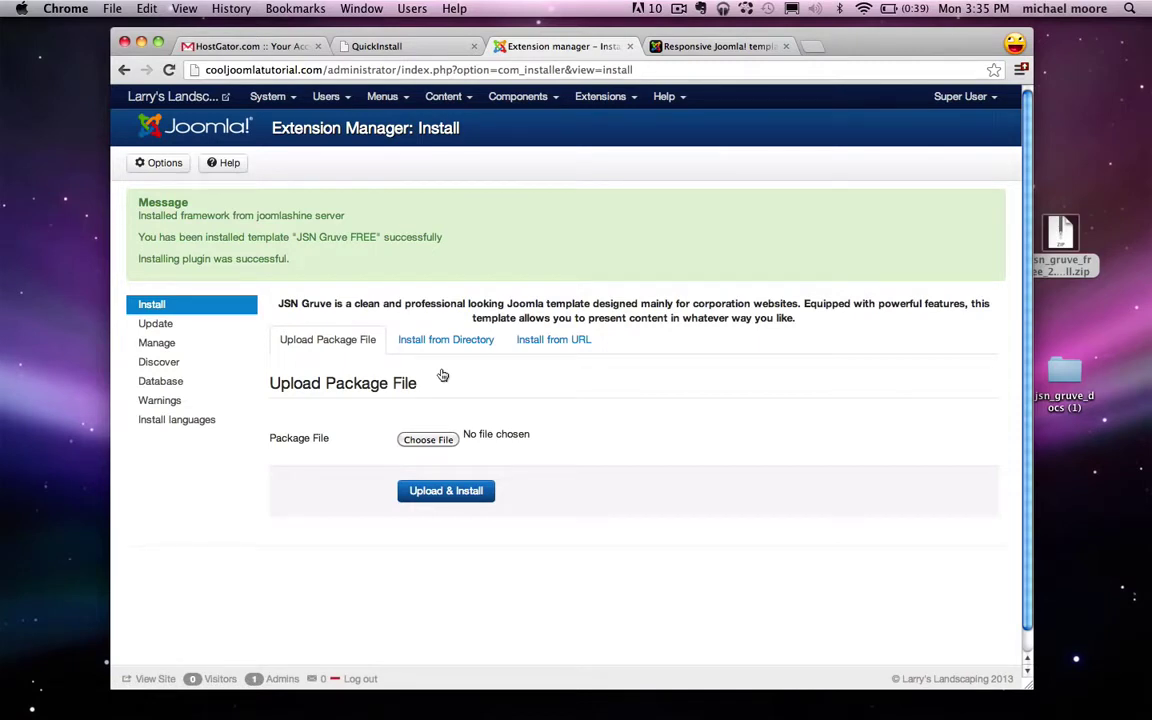
left_click(178, 98)
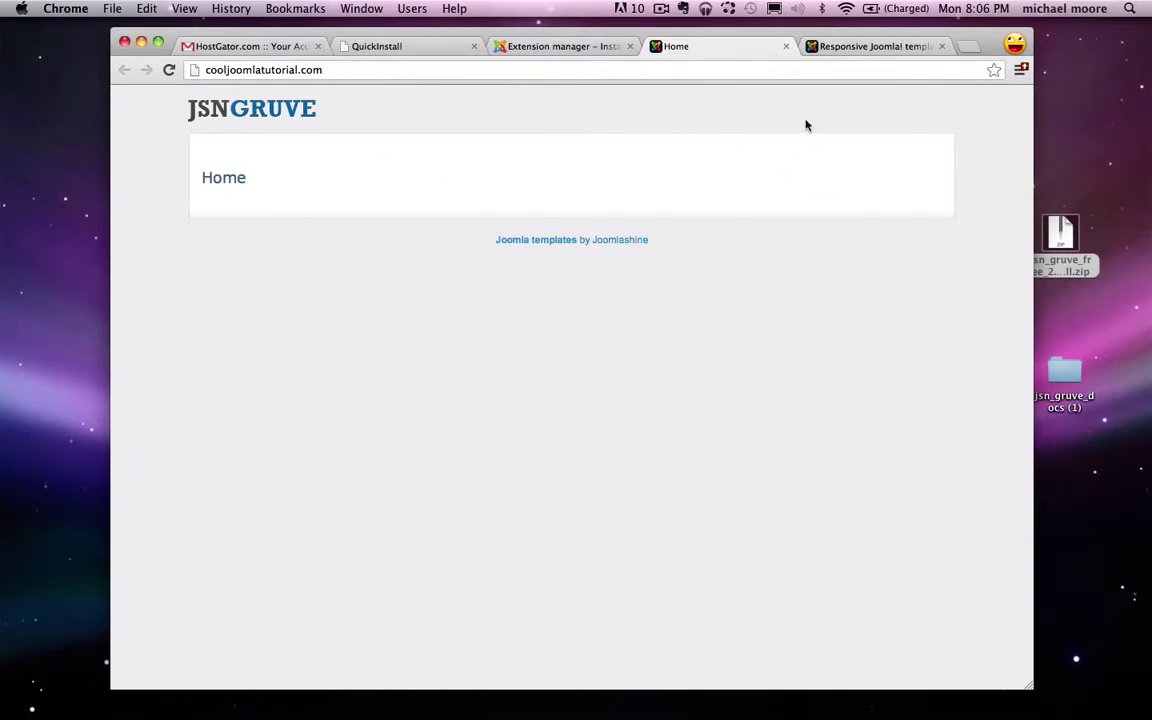
Step: Switch to the JSN Gruve demo tab and advance its slideshow to the next slide
left_click(874, 47)
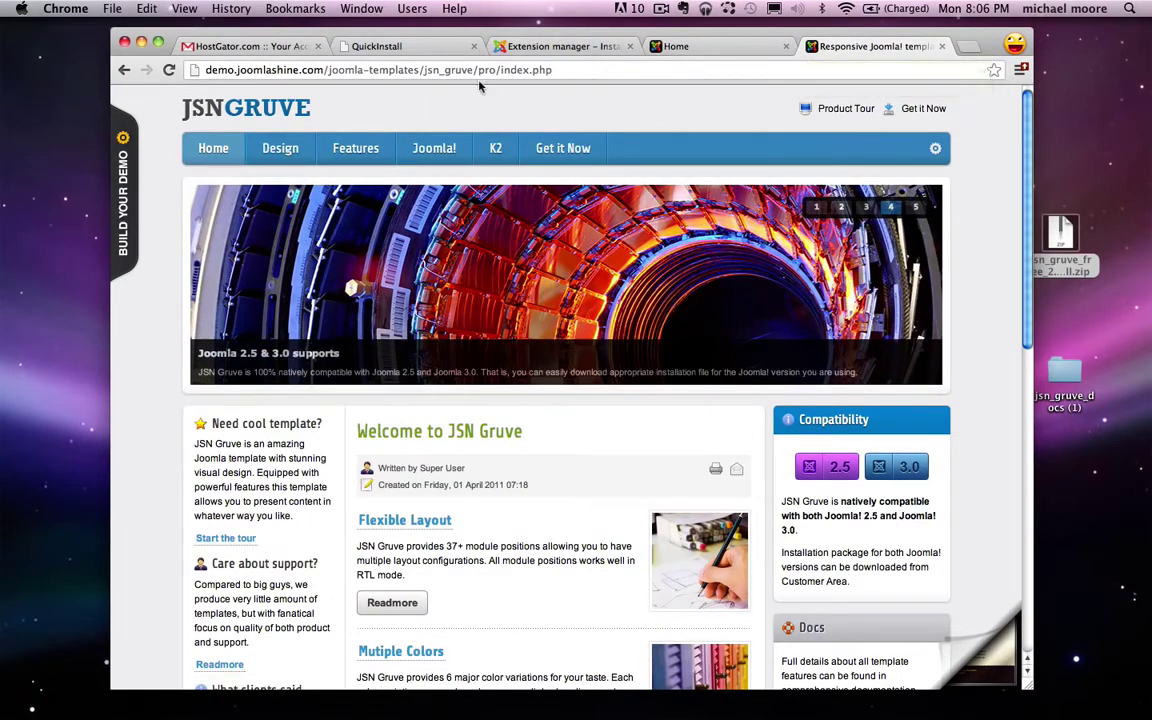
scroll(952, 206, "down", 1)
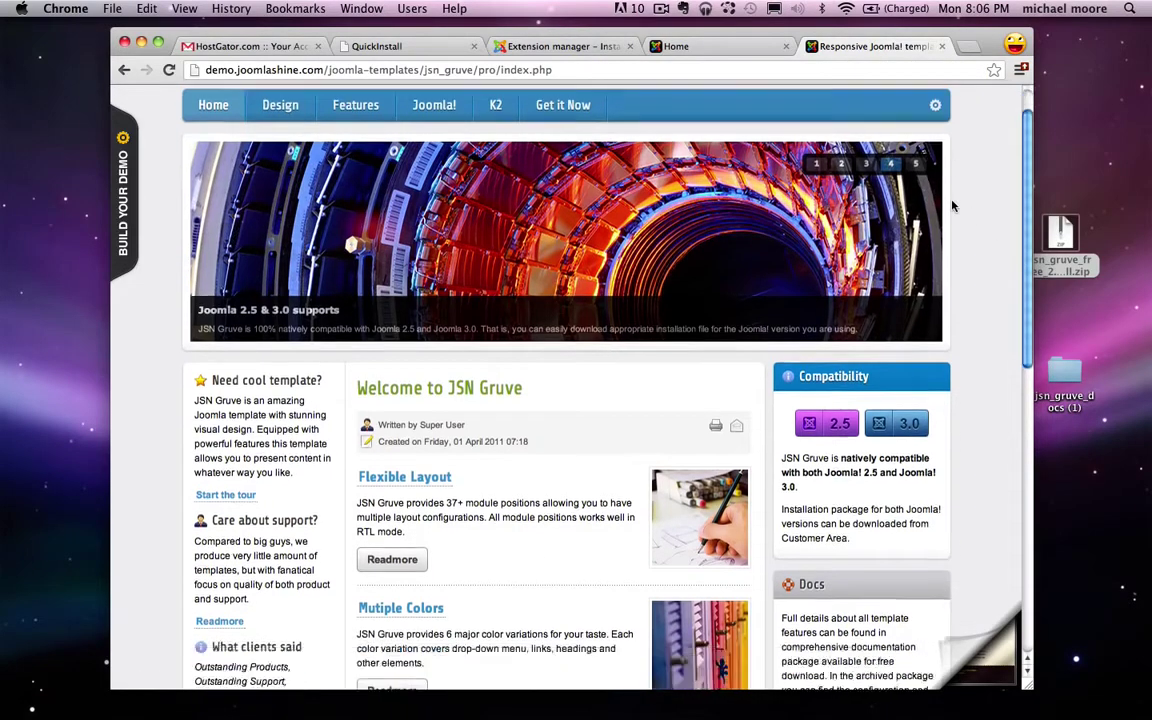
scroll(952, 206, "down", 5)
scroll(951, 203, "up", 8)
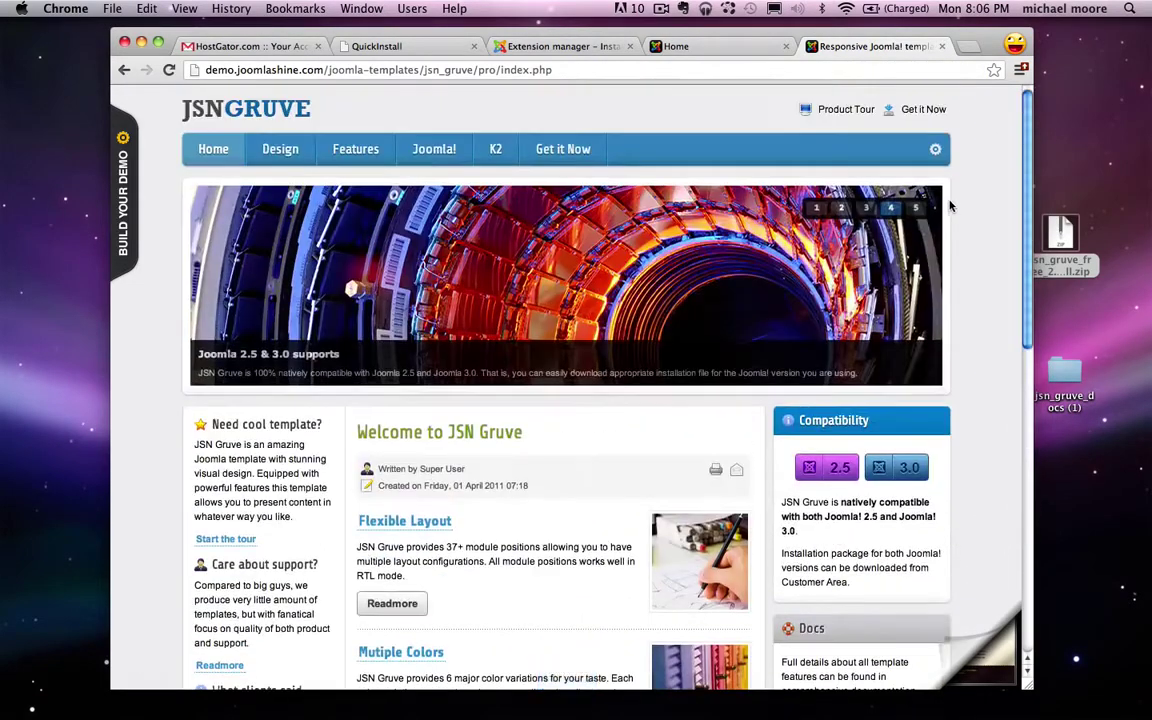
mouse_move(906, 152)
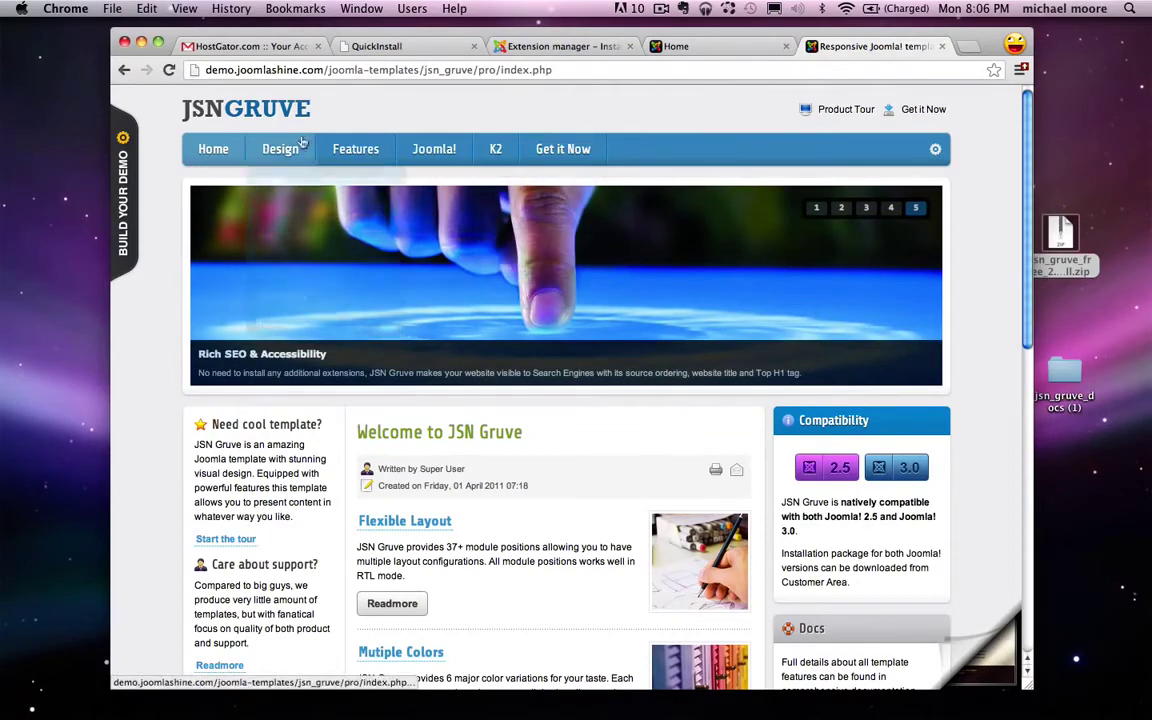
mouse_move(881, 268)
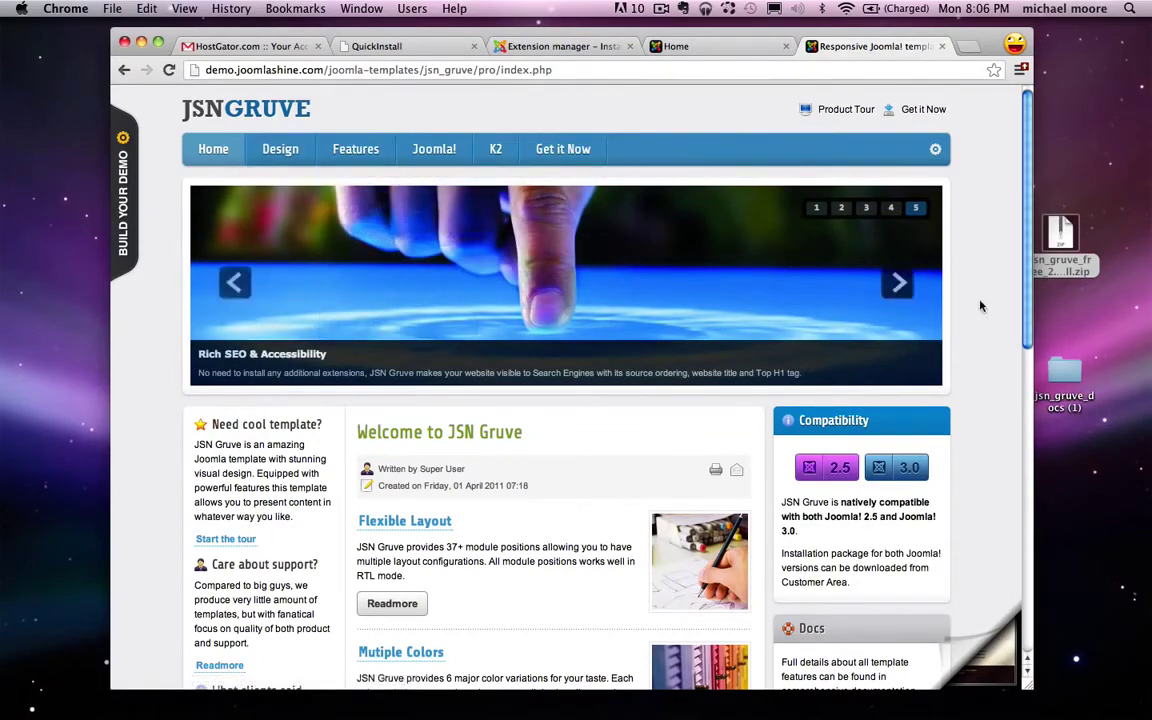
left_click(908, 286)
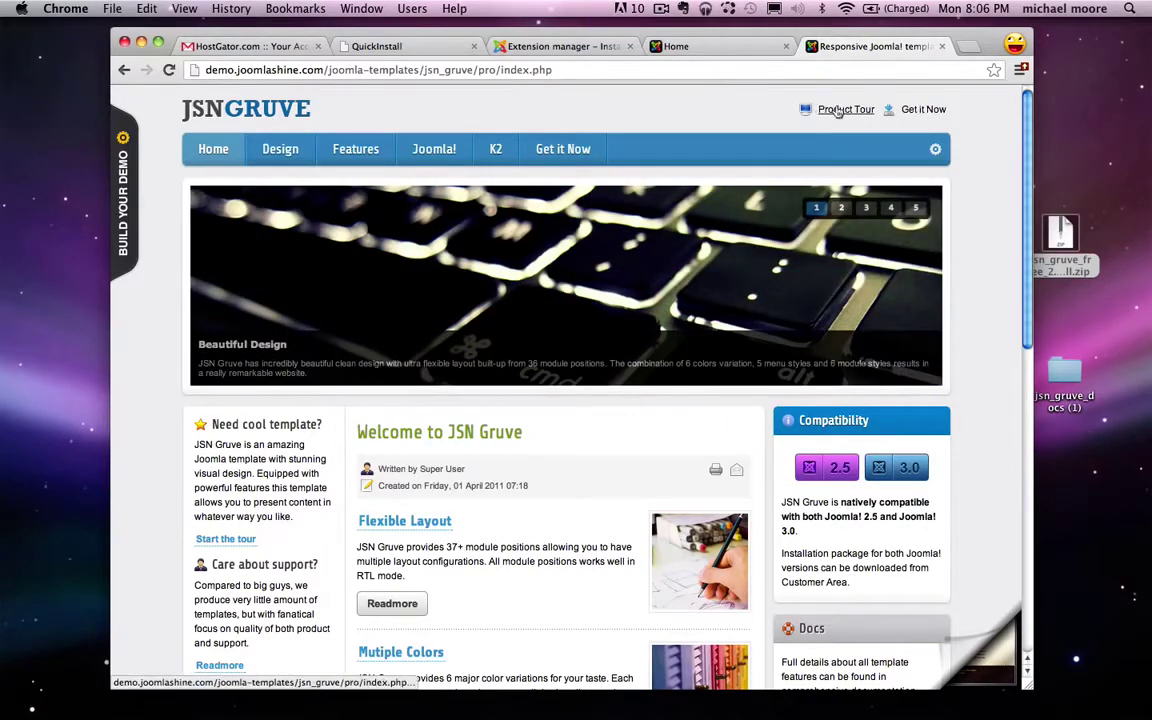
Step: Highlight the demo's Need cool template, Care about support and Docs paragraphs
scroll(808, 250, "down", 3)
triple_click(253, 345)
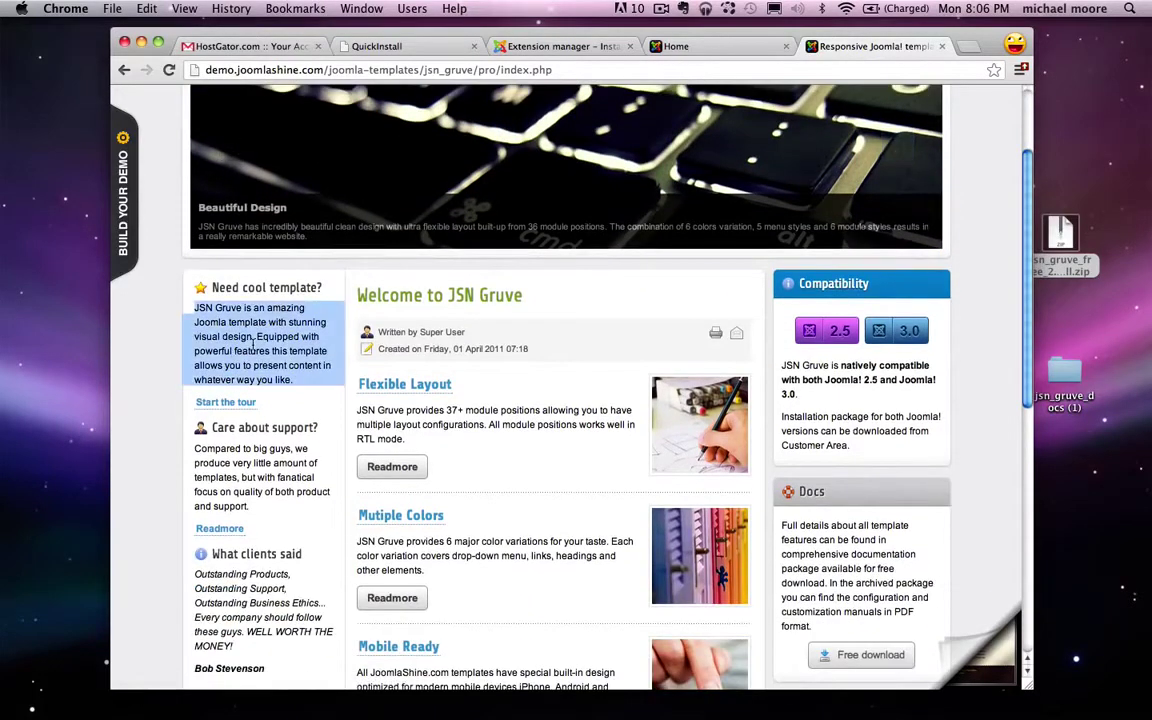
triple_click(240, 465)
left_click(243, 575)
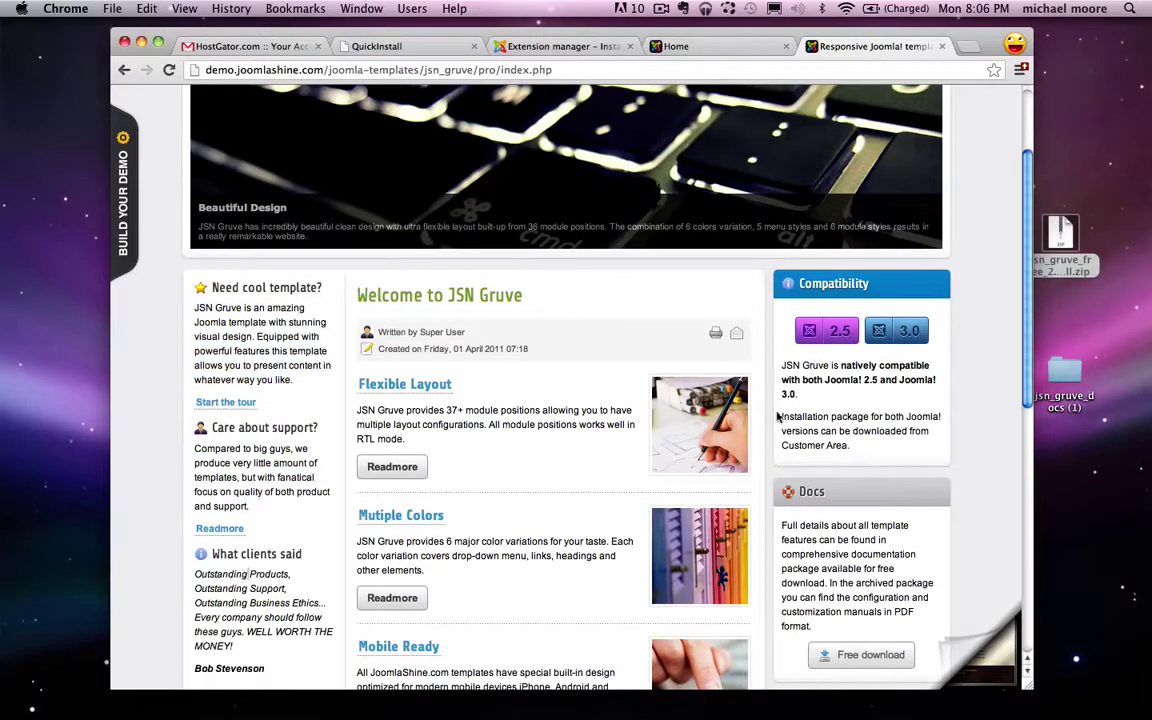
triple_click(810, 550)
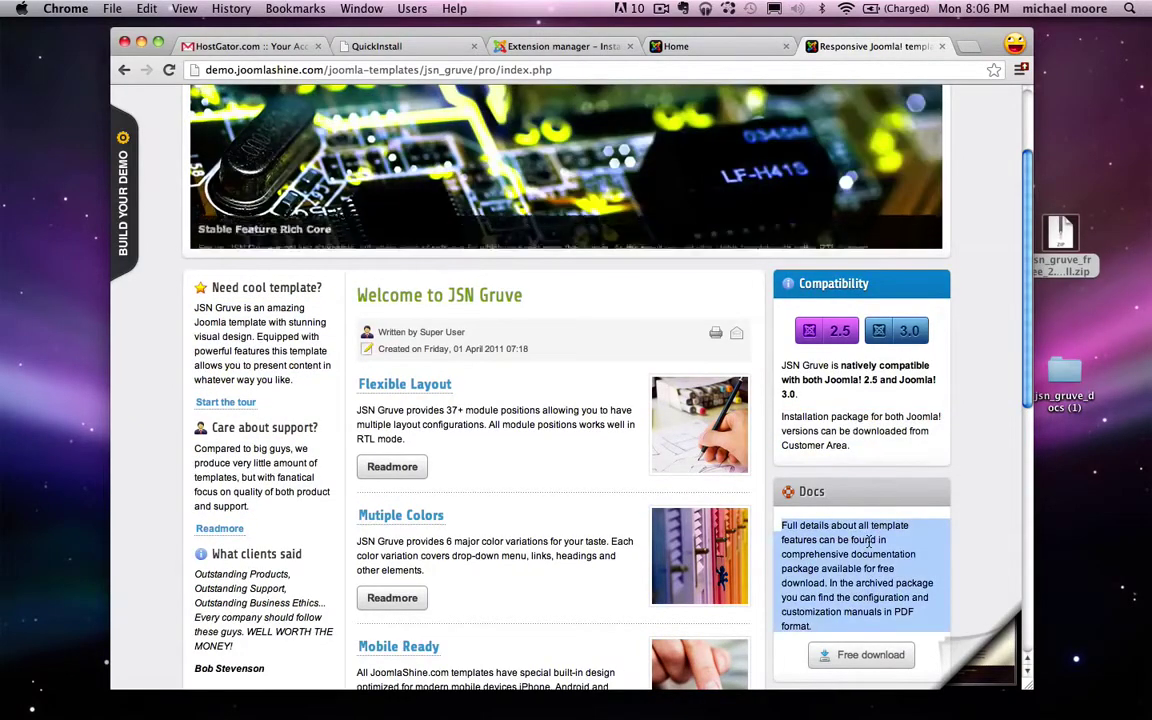
scroll(869, 544, "down", 7)
scroll(869, 544, "down", 3)
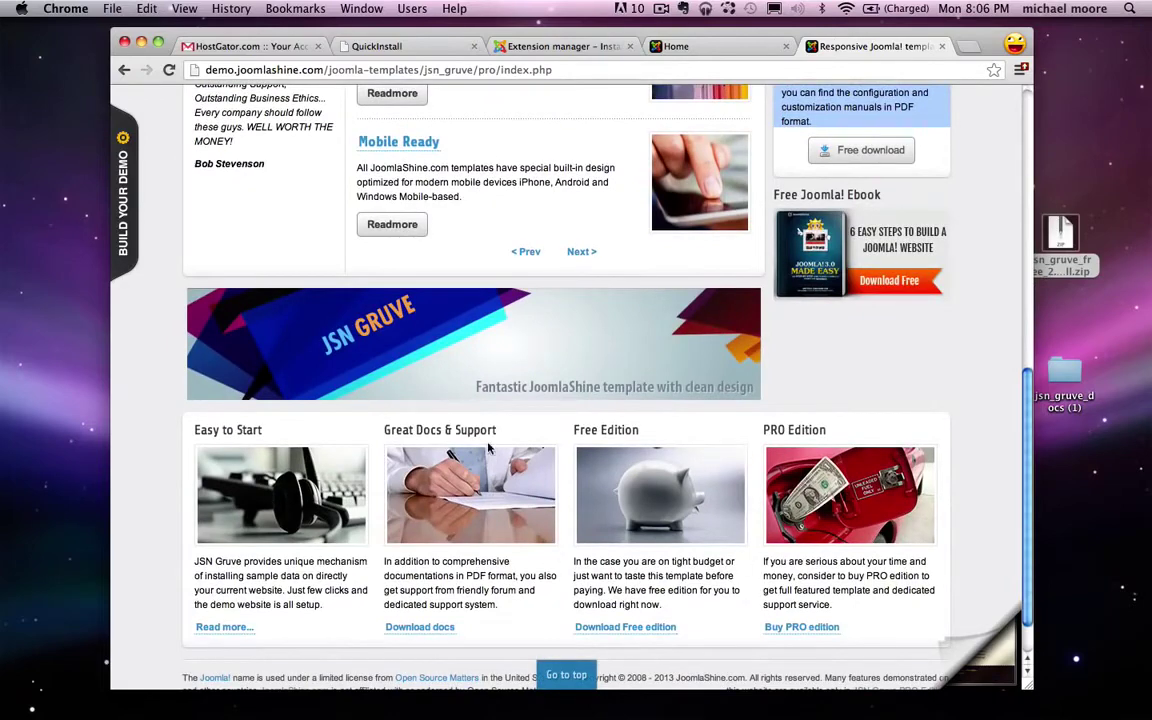
scroll(488, 449, "up", 9)
Step: Select the Welcome to JSN Gruve article list, then return to the Extension Manager install tab
triple_click(451, 279)
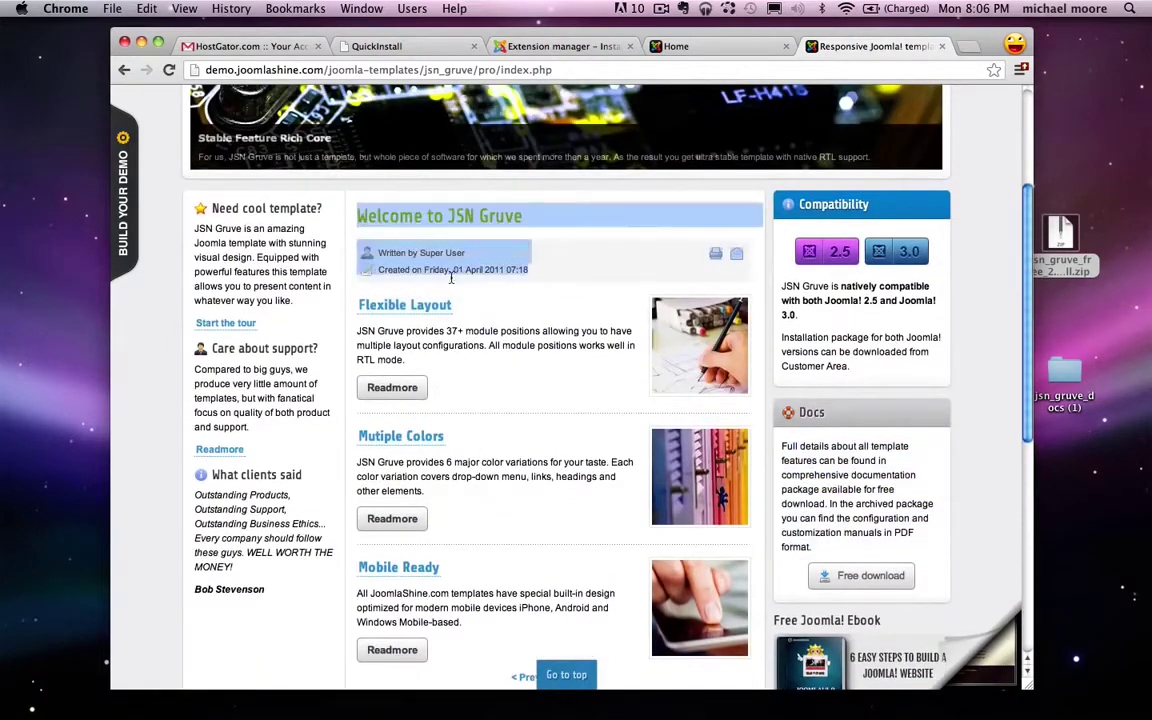
left_click_drag(451, 279, 612, 642)
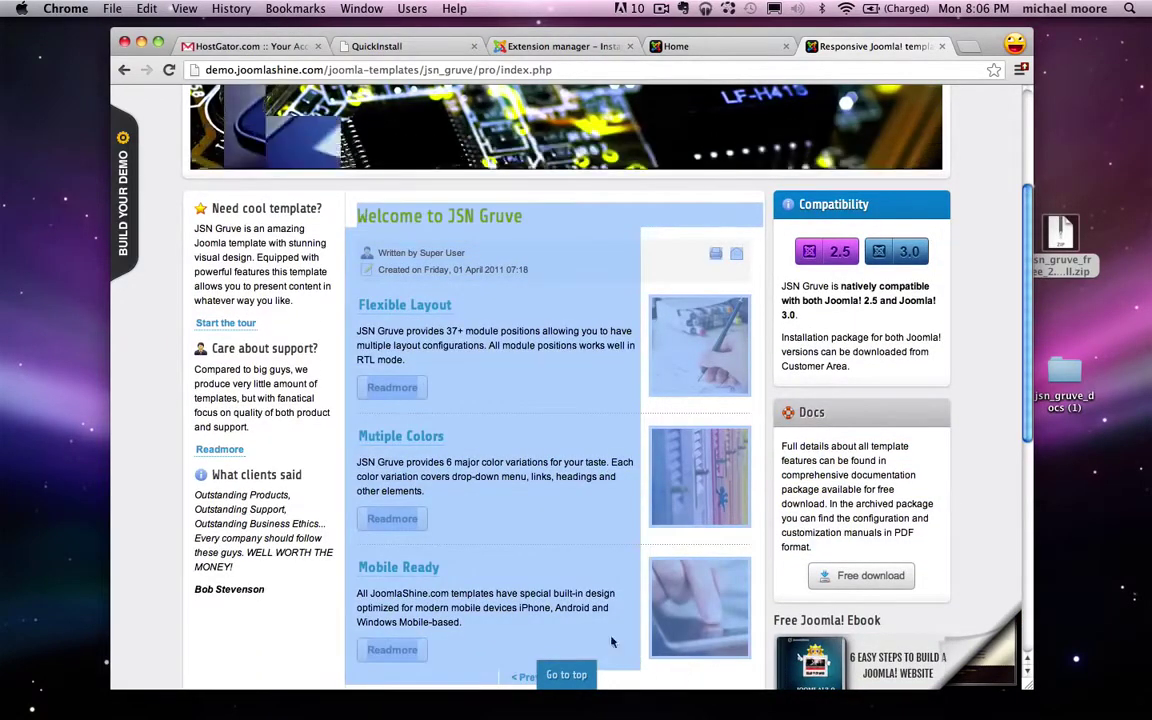
left_click(520, 511)
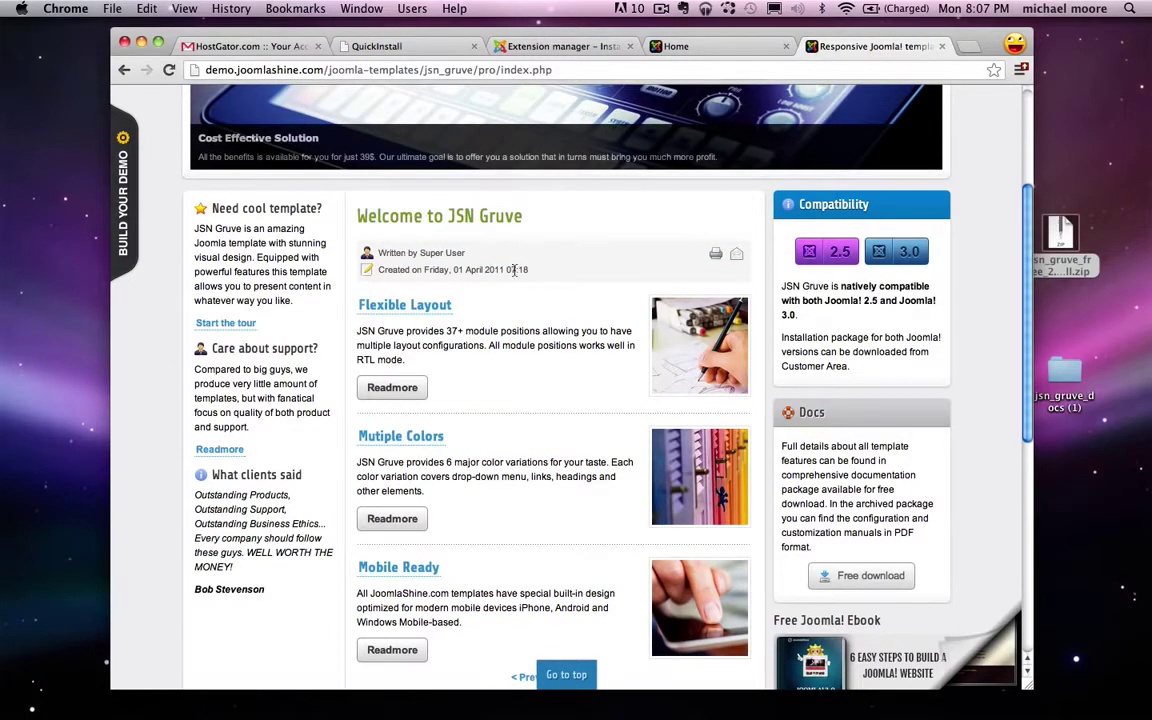
scroll(548, 305, "up", 5)
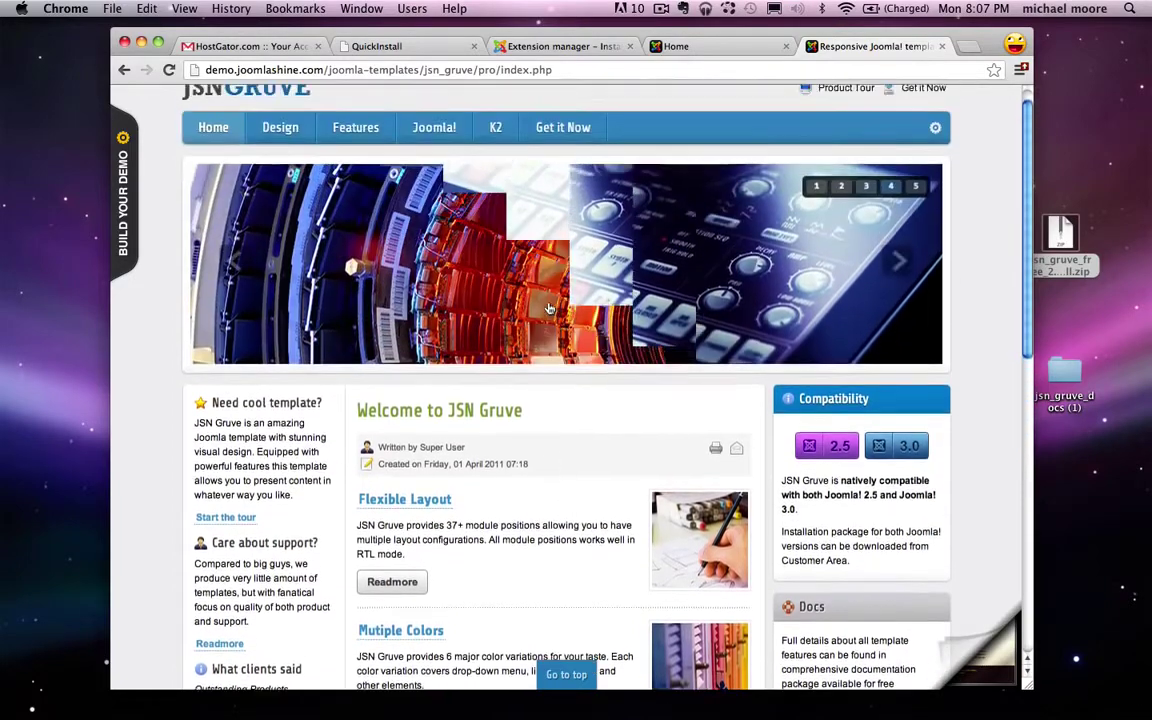
left_click(565, 48)
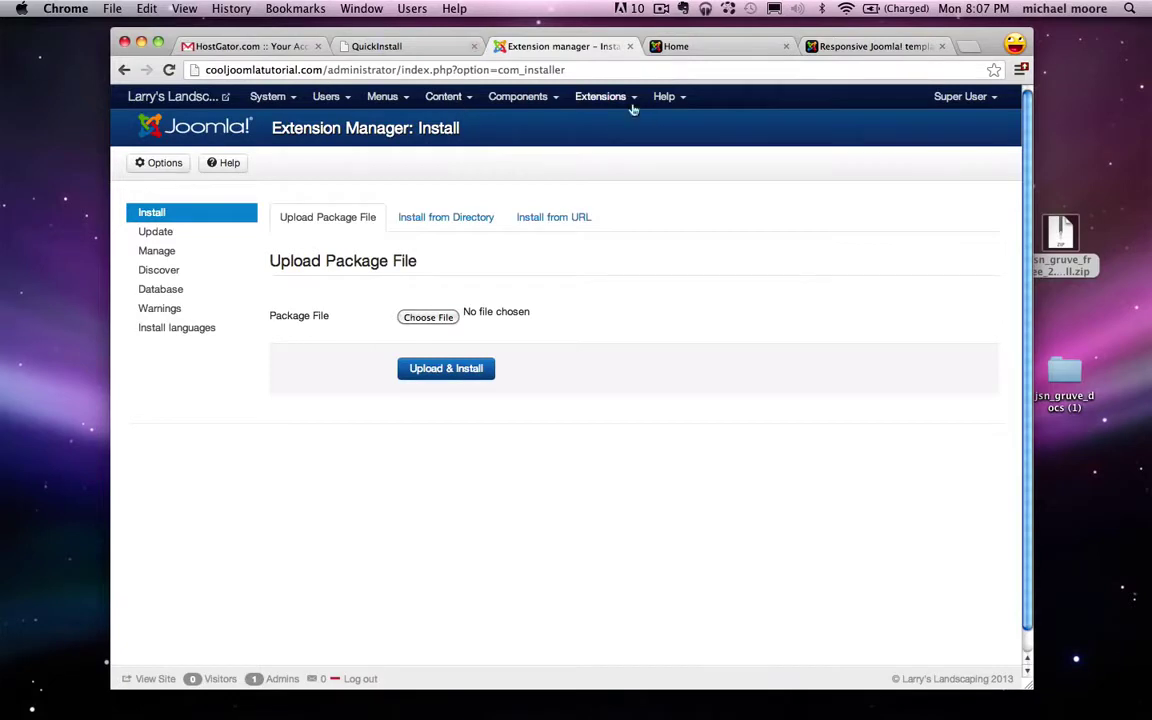
Step: In Extensions > Module Manager, create a new module of type Menu
left_click(615, 99)
left_click(657, 160)
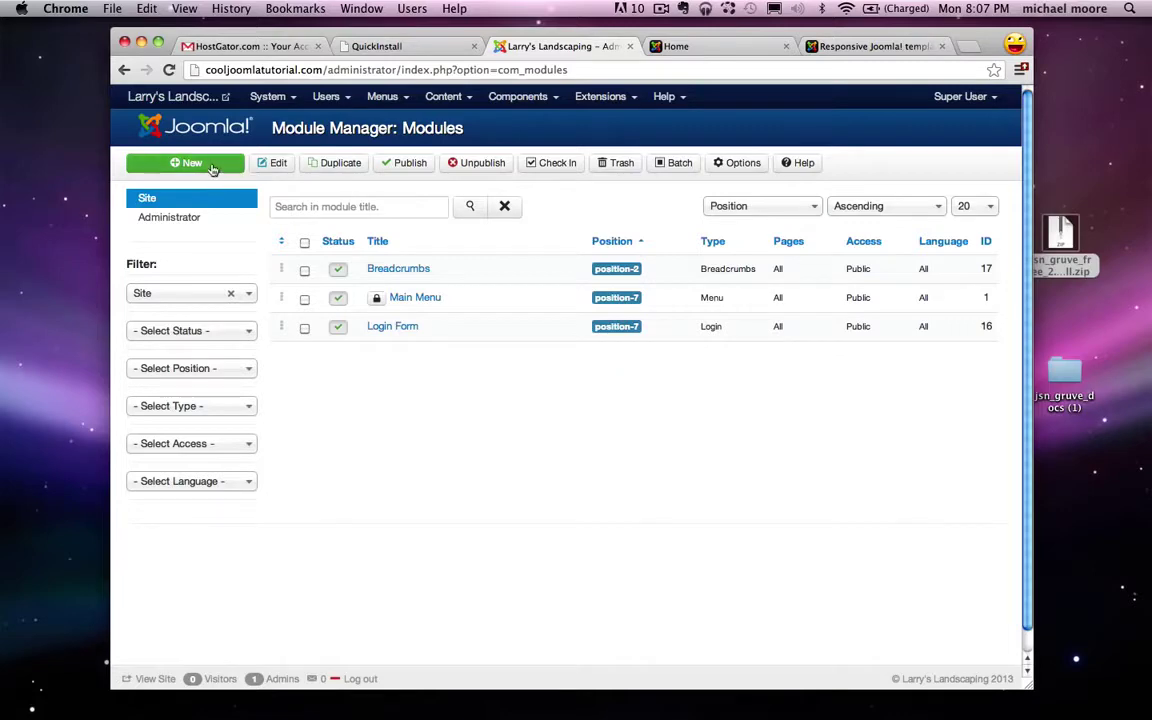
left_click(199, 165)
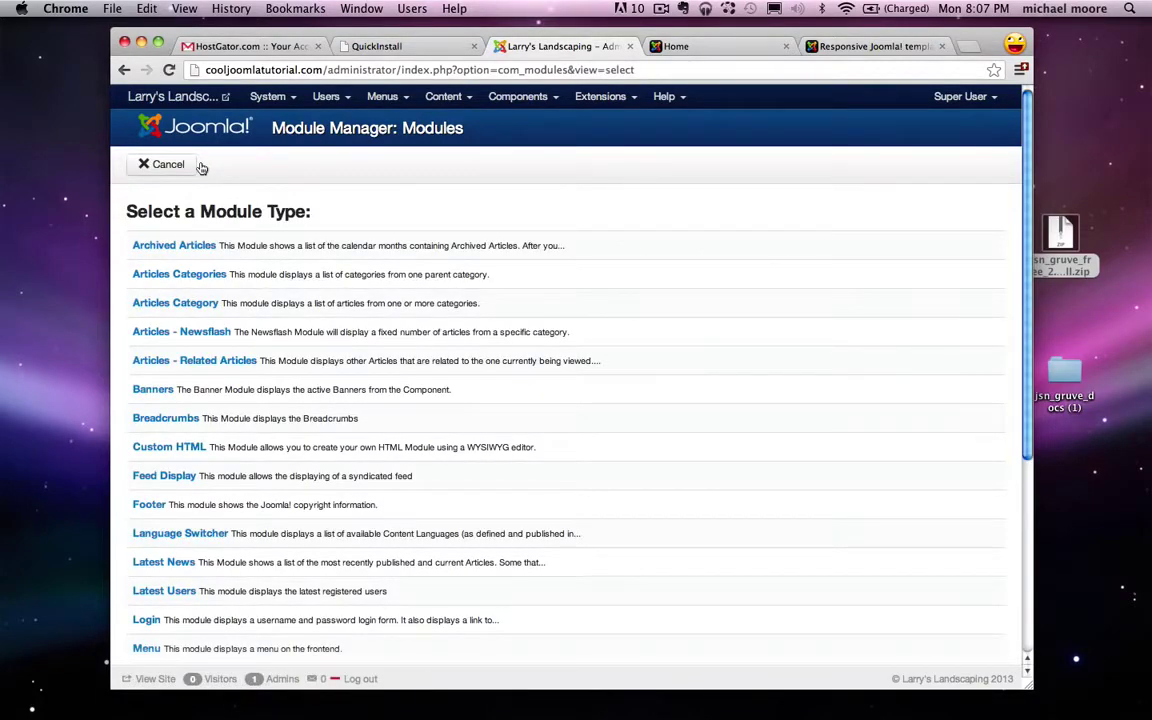
scroll(319, 242, "down", 2)
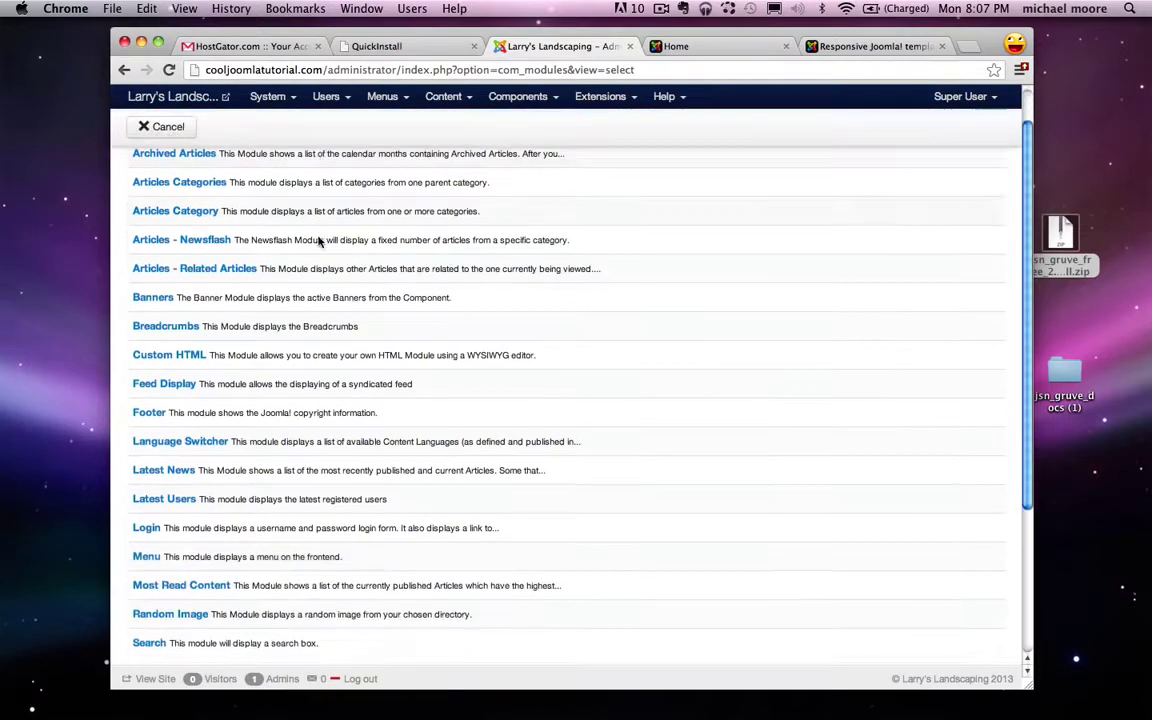
left_click(146, 549)
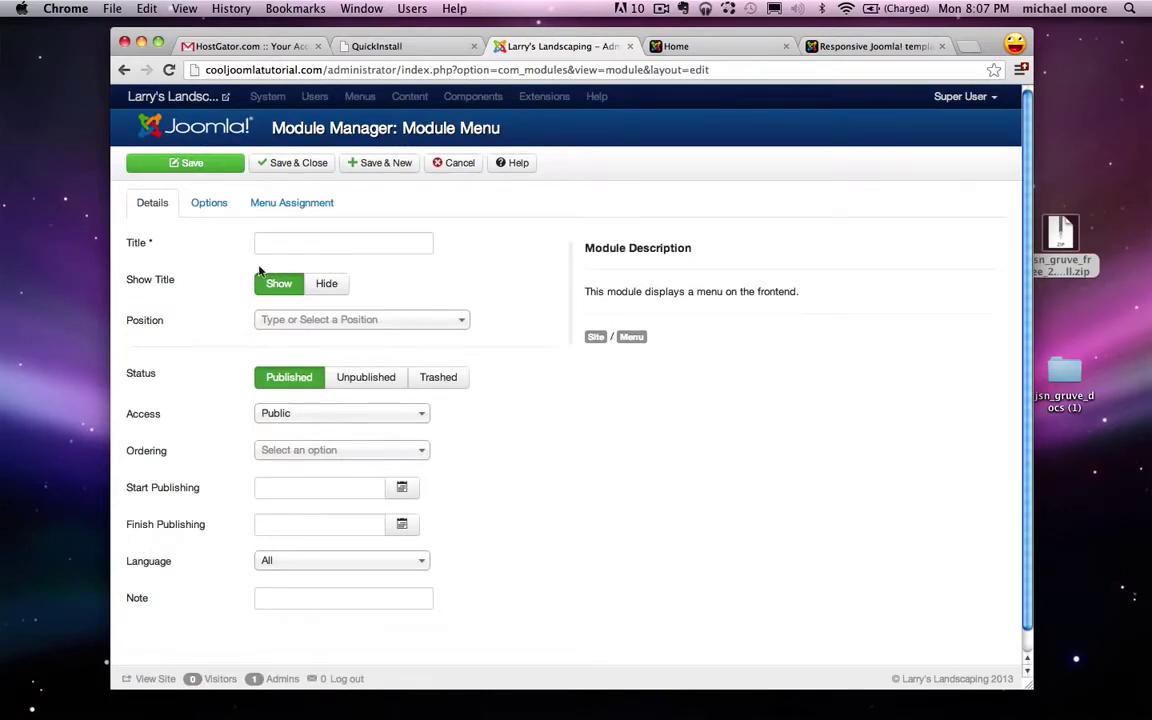
Step: Title the Menu module 'menu' with Show Title set to Hide, then select the docs folder
left_click(286, 240)
type("menu")
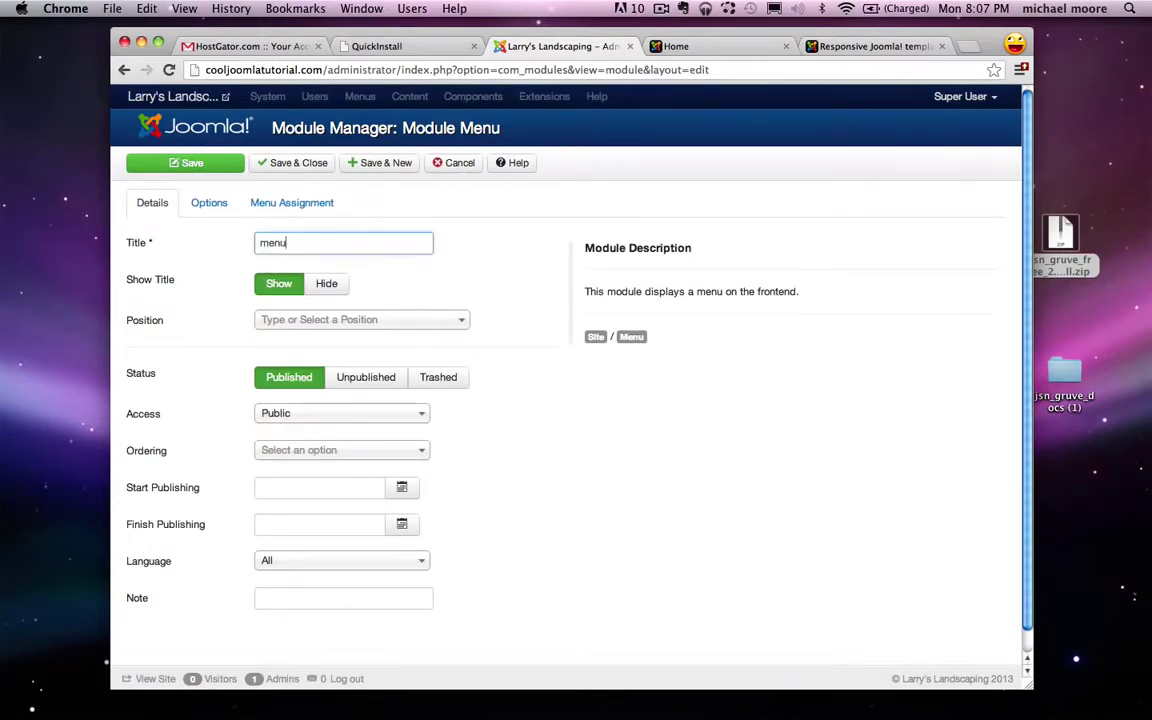
left_click(329, 284)
double_click(261, 246)
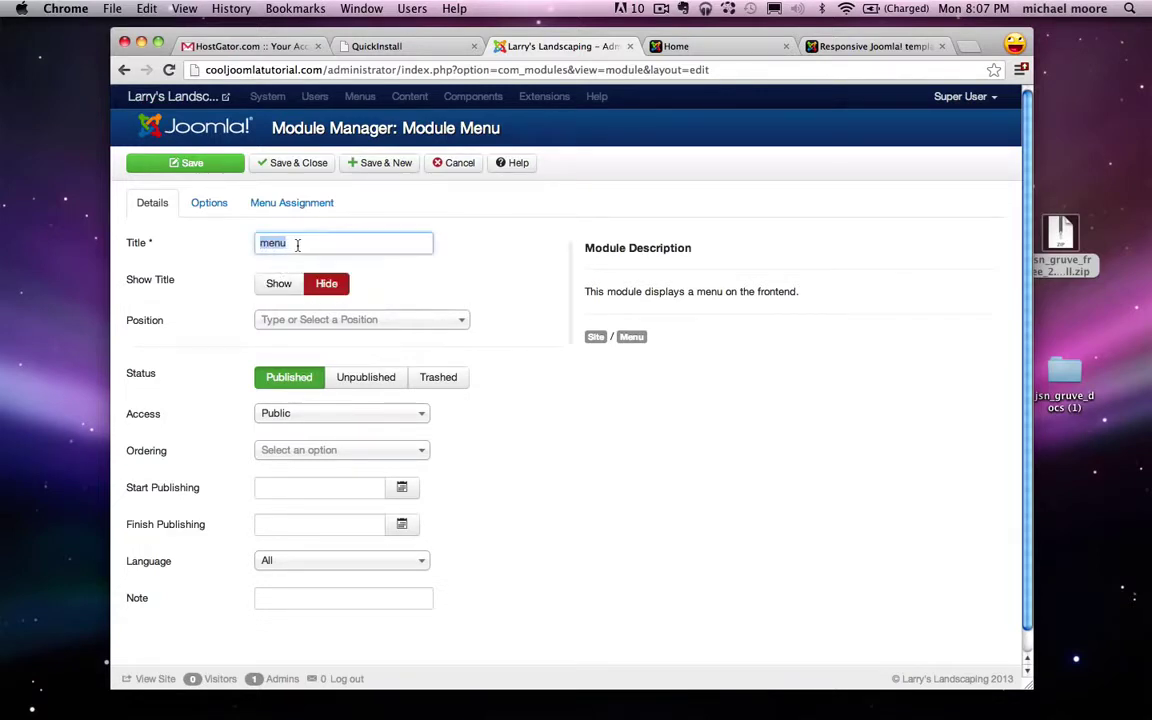
left_click(349, 249)
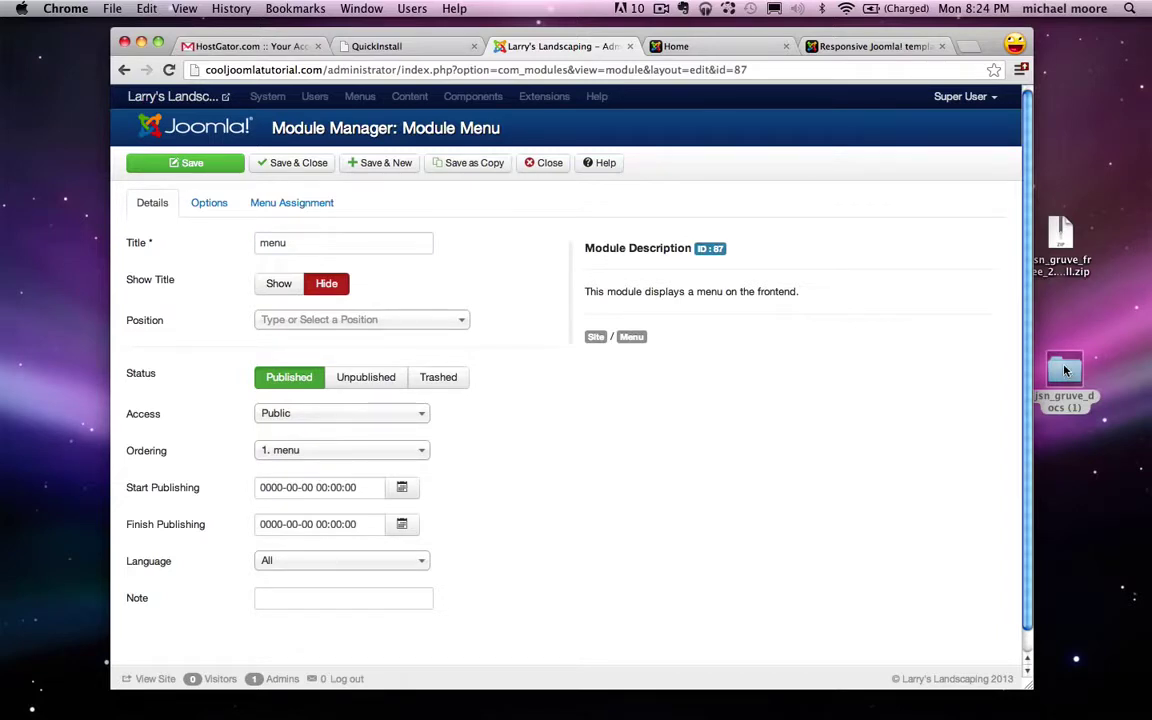
left_click(1064, 370)
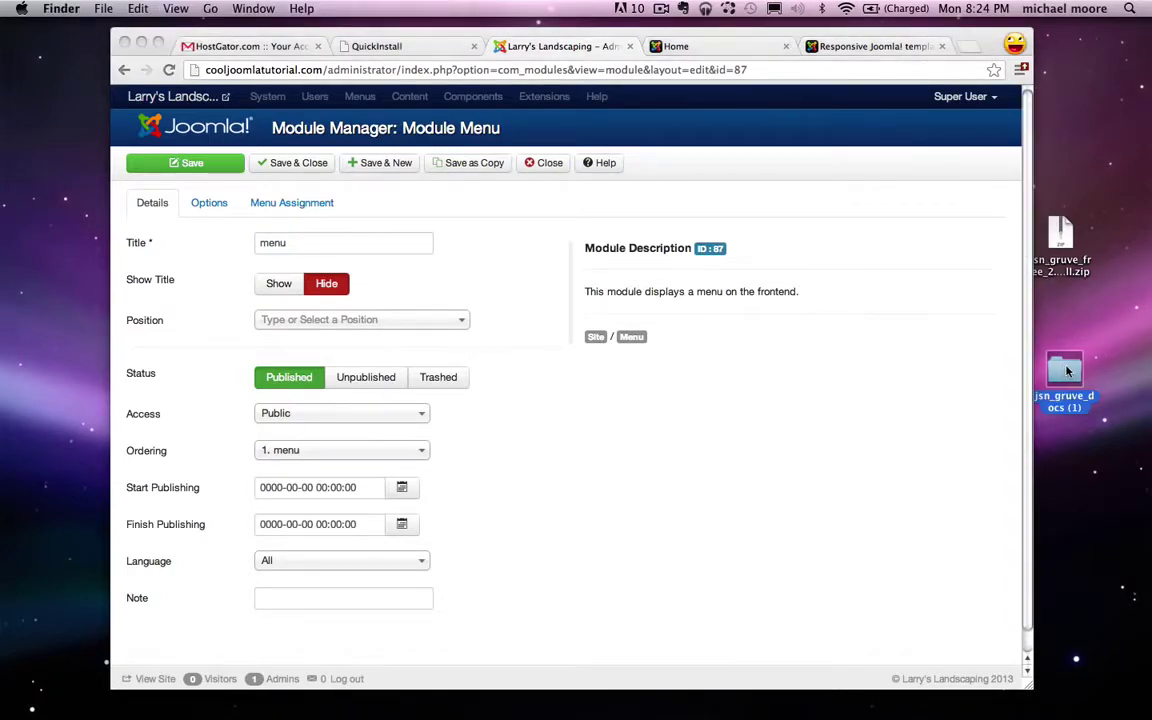
Step: Open jsn-gruve-configuration-manual.pdf from the jsn_gruve_docs (1) folder in Preview
double_click(1066, 371)
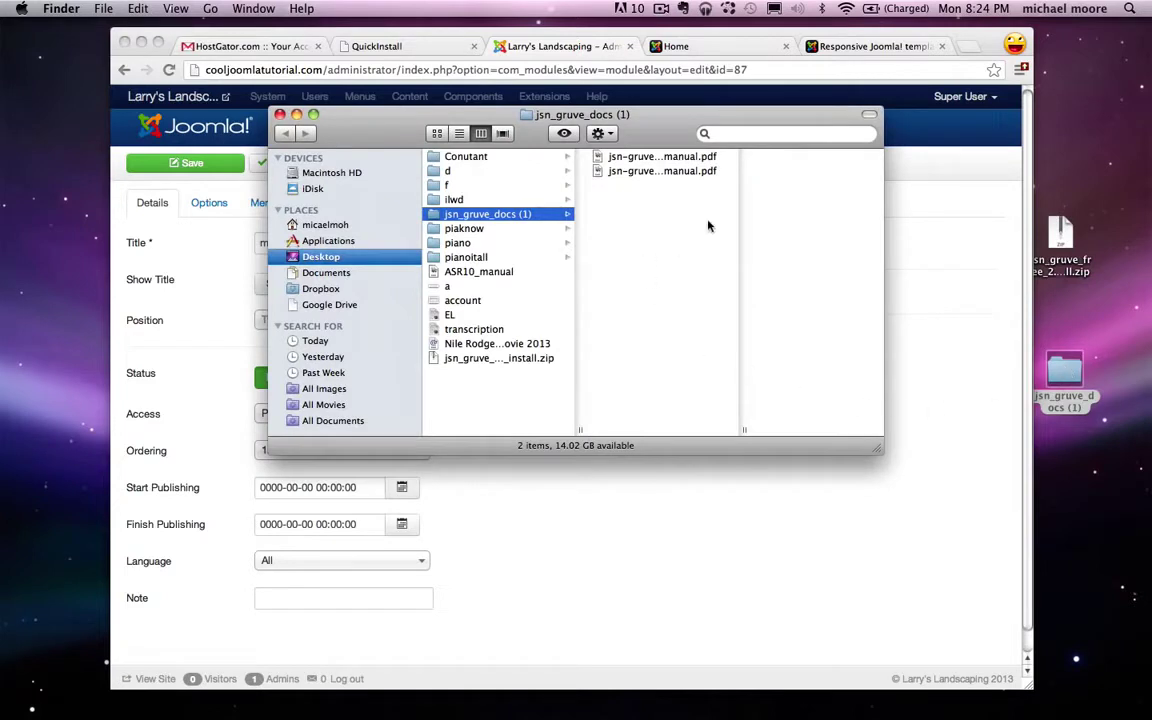
left_click(625, 157)
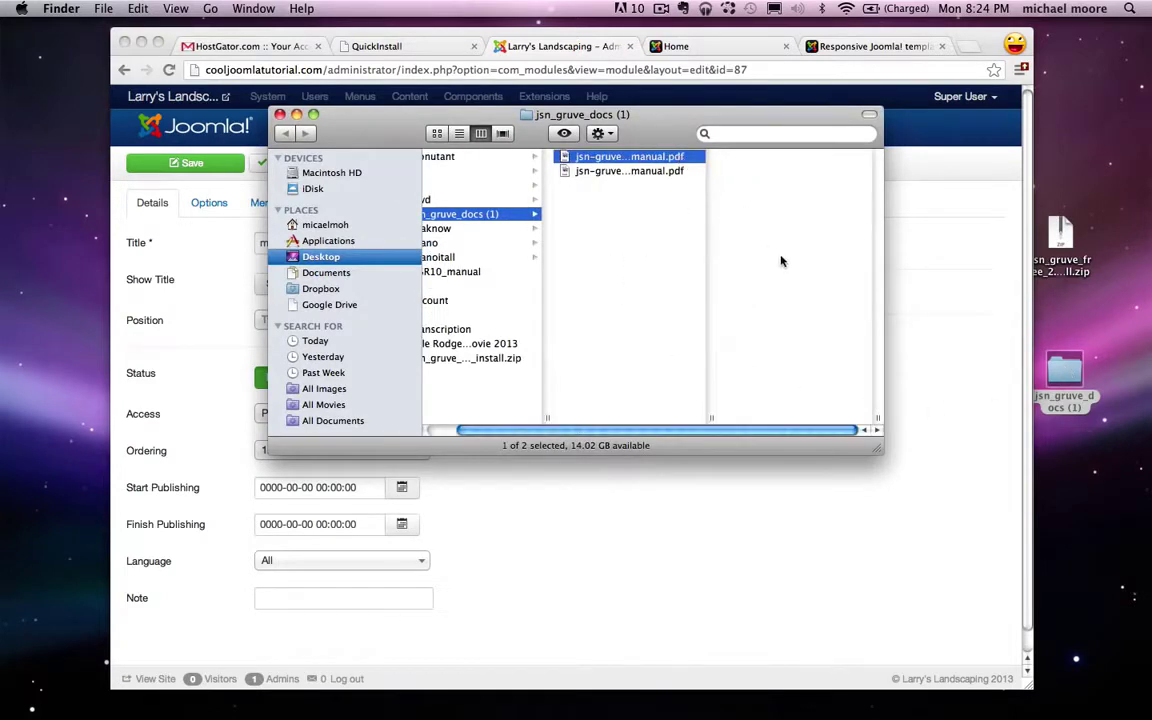
left_click_drag(782, 287, 810, 290)
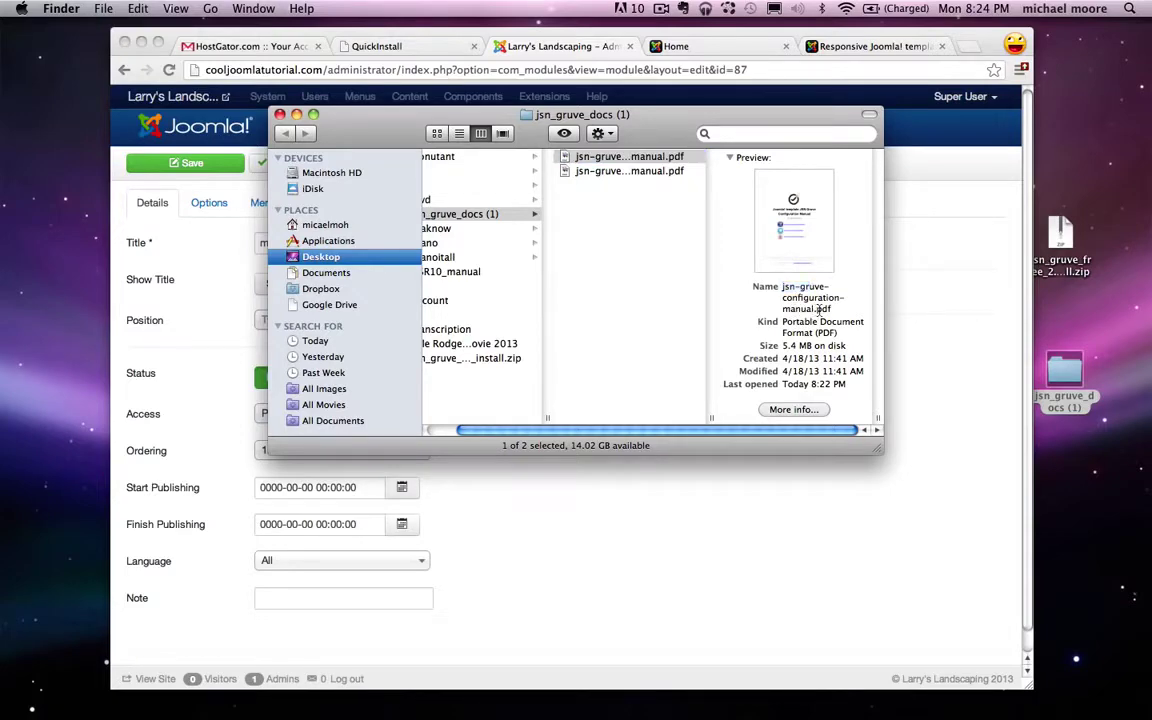
double_click(796, 310)
double_click(608, 160)
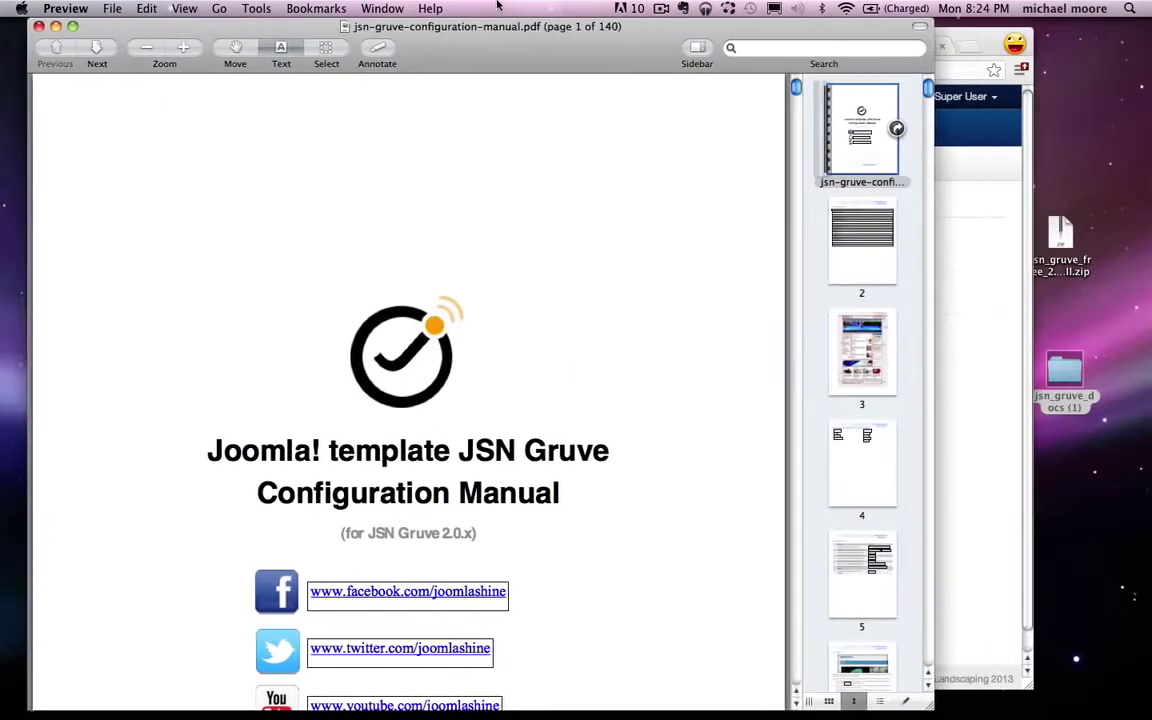
Step: Search the manual for 'module position' and scroll to the page 44 layout diagram
left_click_drag(536, 10, 552, 18)
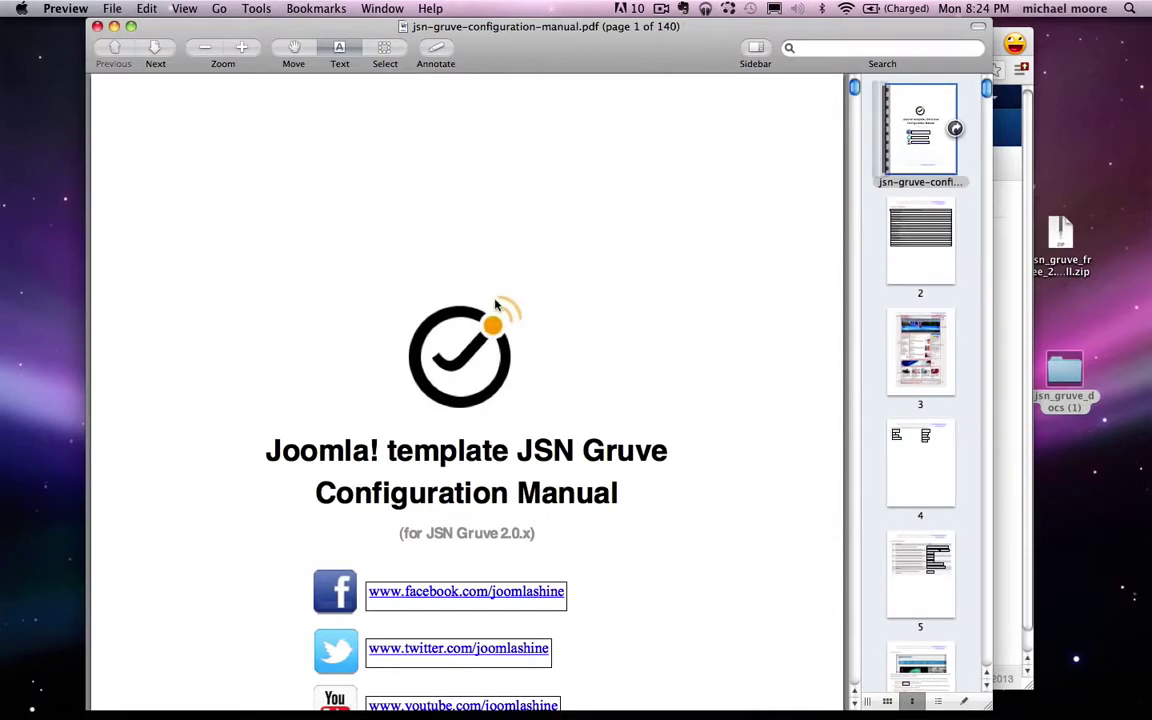
key("super+f")
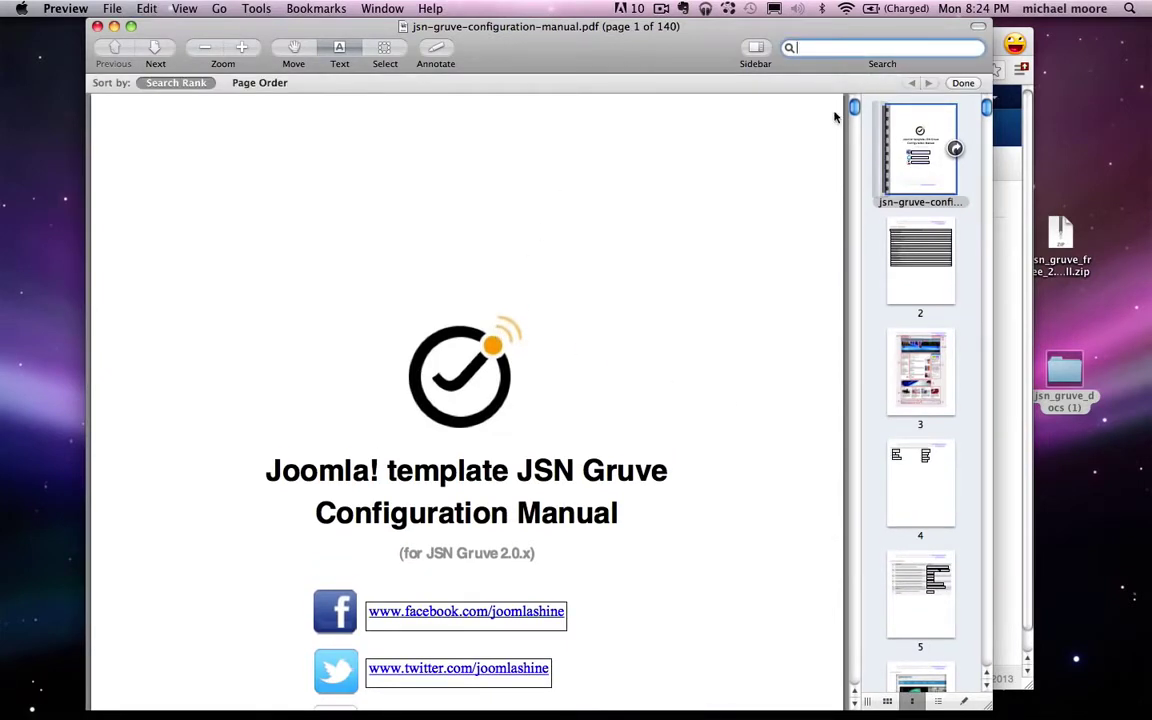
type("module position")
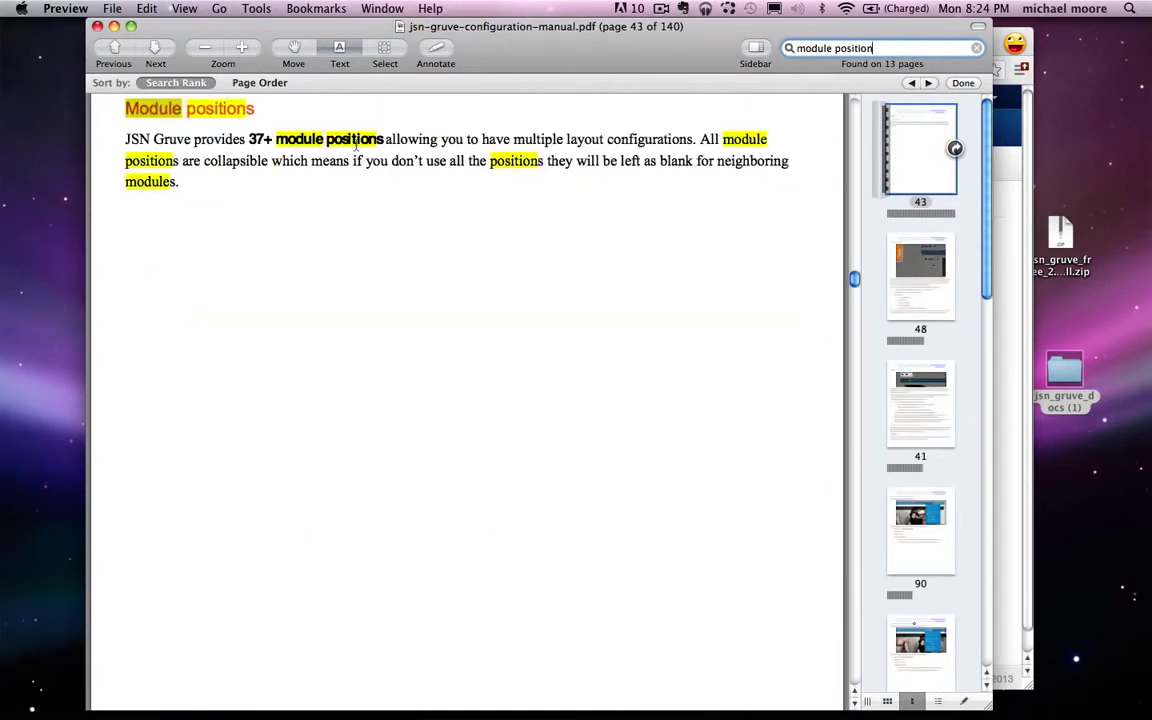
key("Escape")
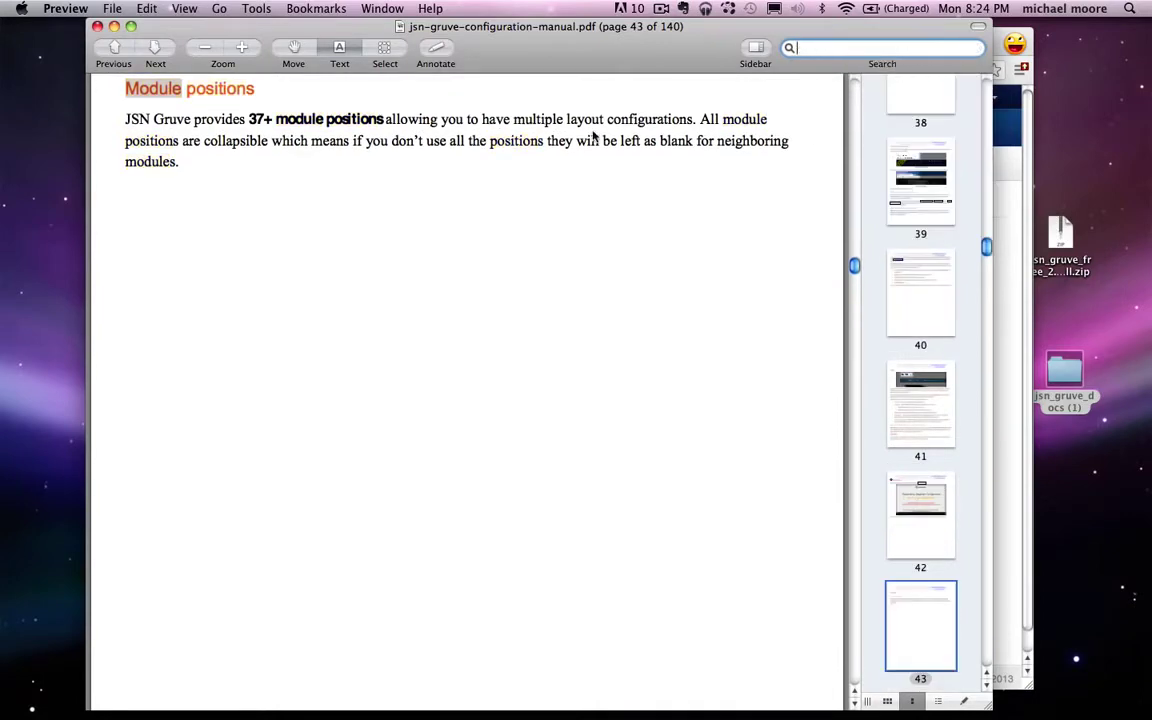
scroll(421, 209, "down", 15)
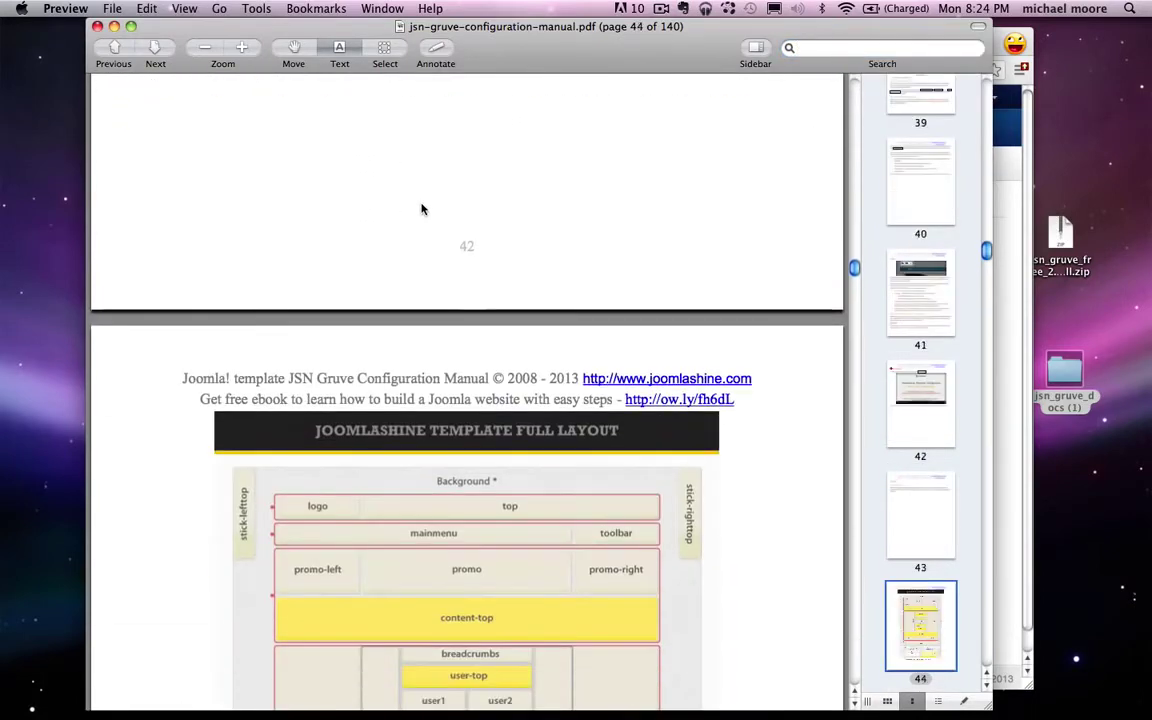
scroll(421, 209, "down", 5)
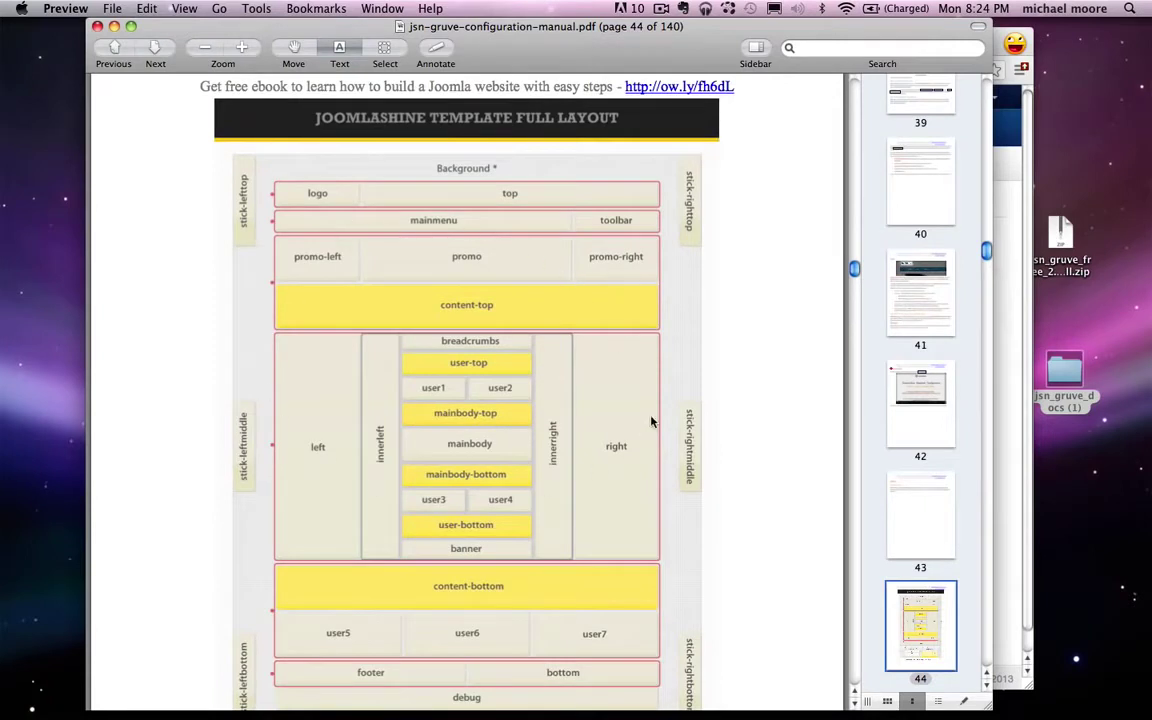
scroll(651, 422, "down", 4)
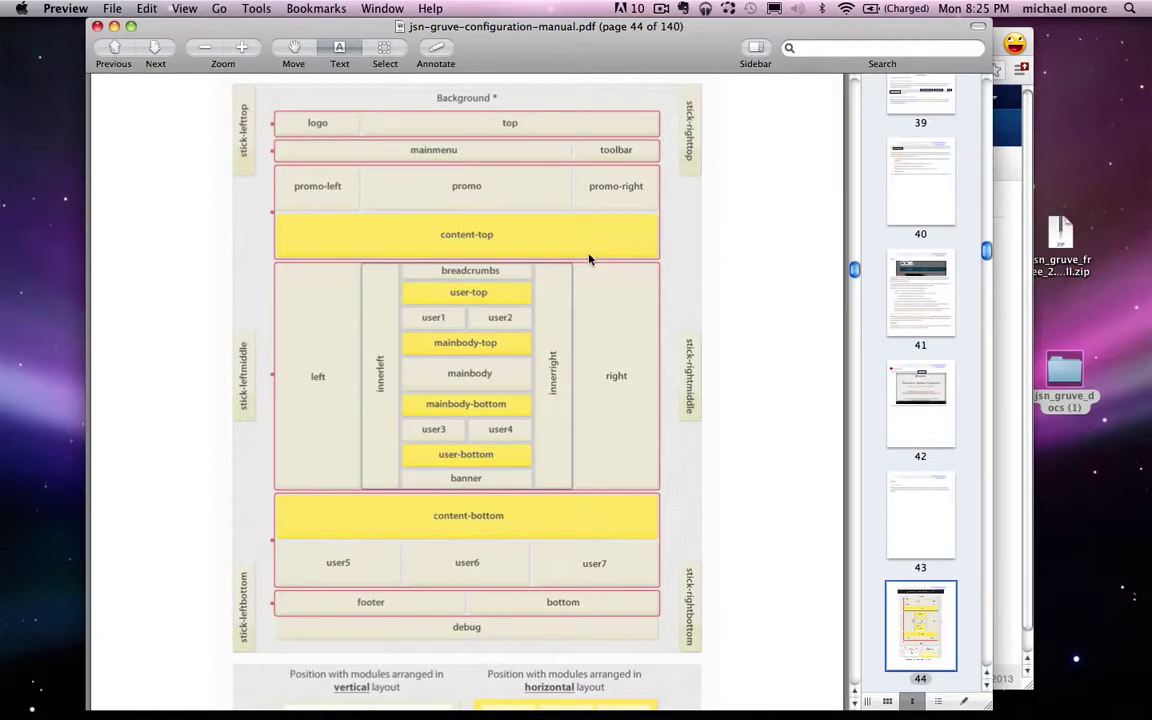
Step: Move Preview aside and bring the Joomla module form back to the front
left_click_drag(497, 29, 664, 28)
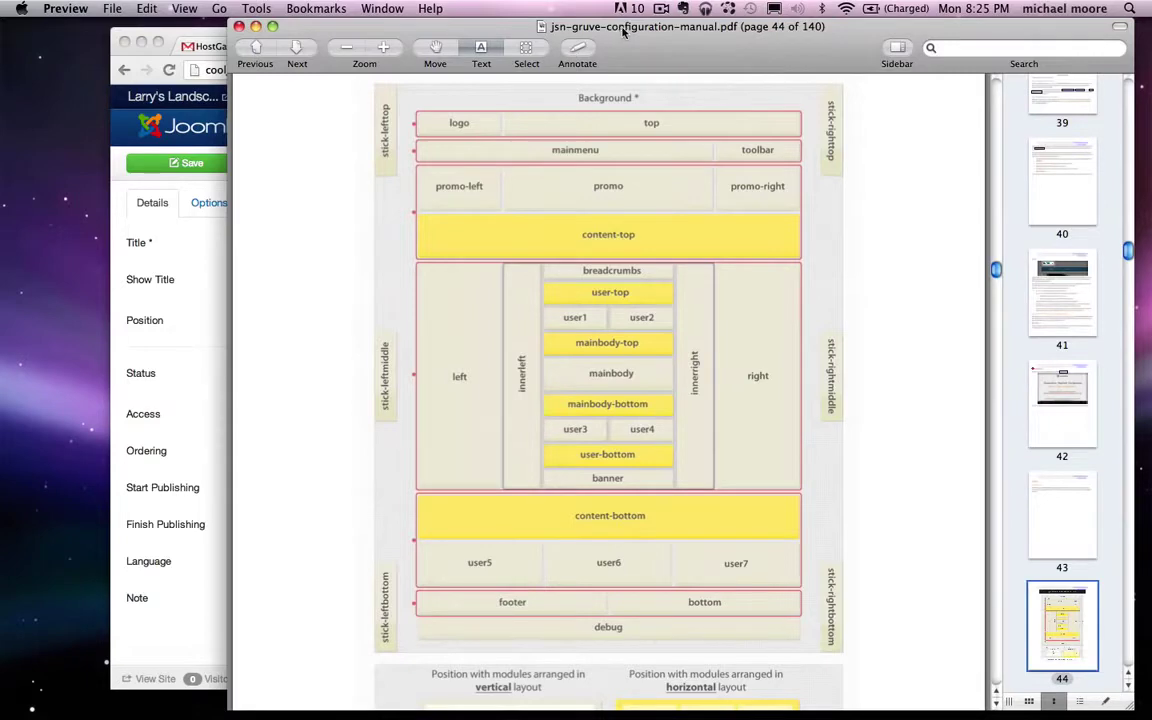
left_click_drag(558, 26, 931, 7)
left_click(496, 322)
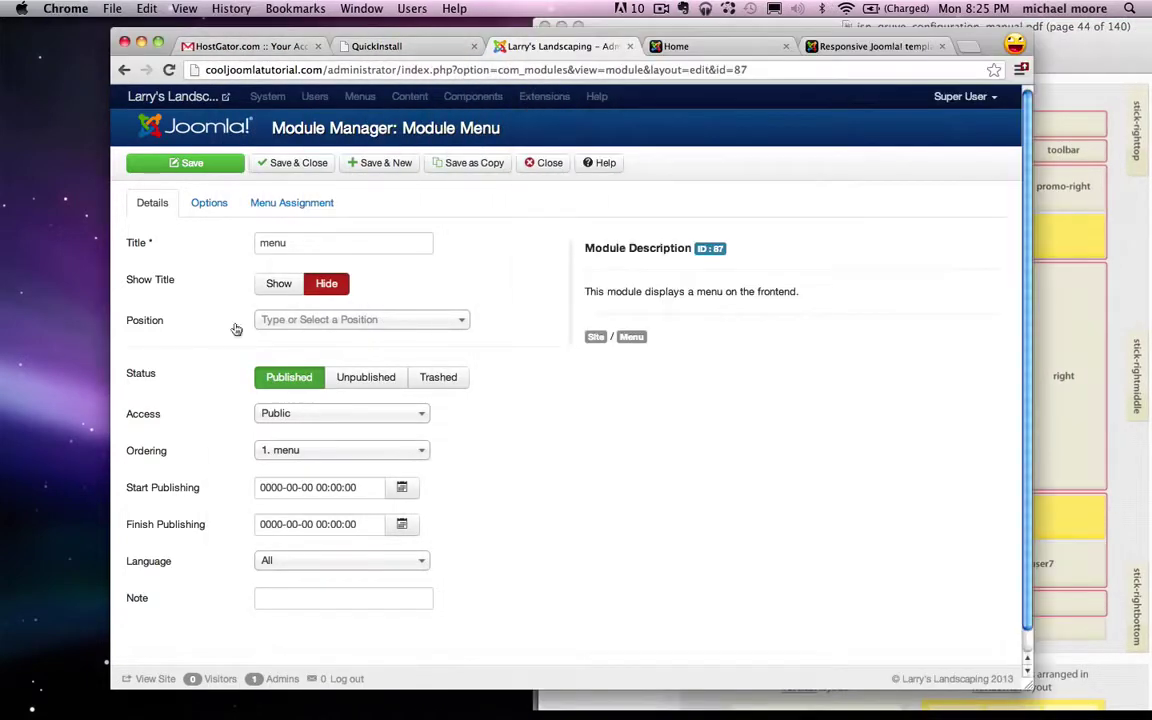
Step: Put the menu module in the Mainmenu [mainmenu] position and save it
left_click(268, 320)
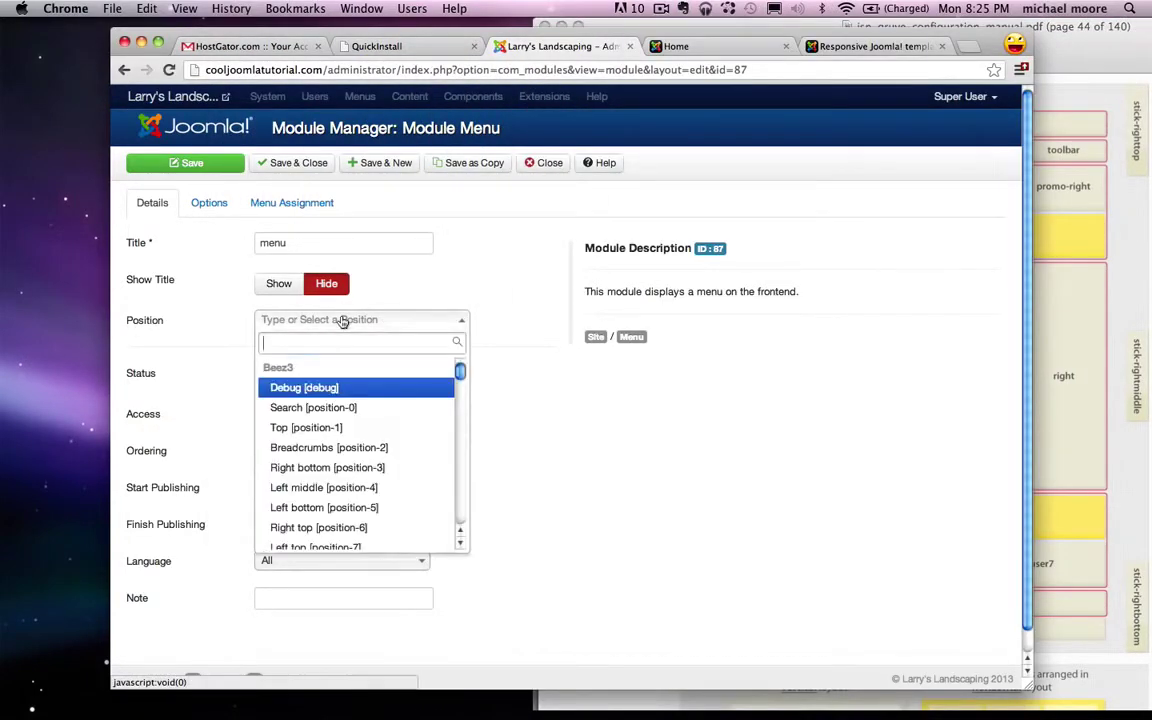
type("mainmen")
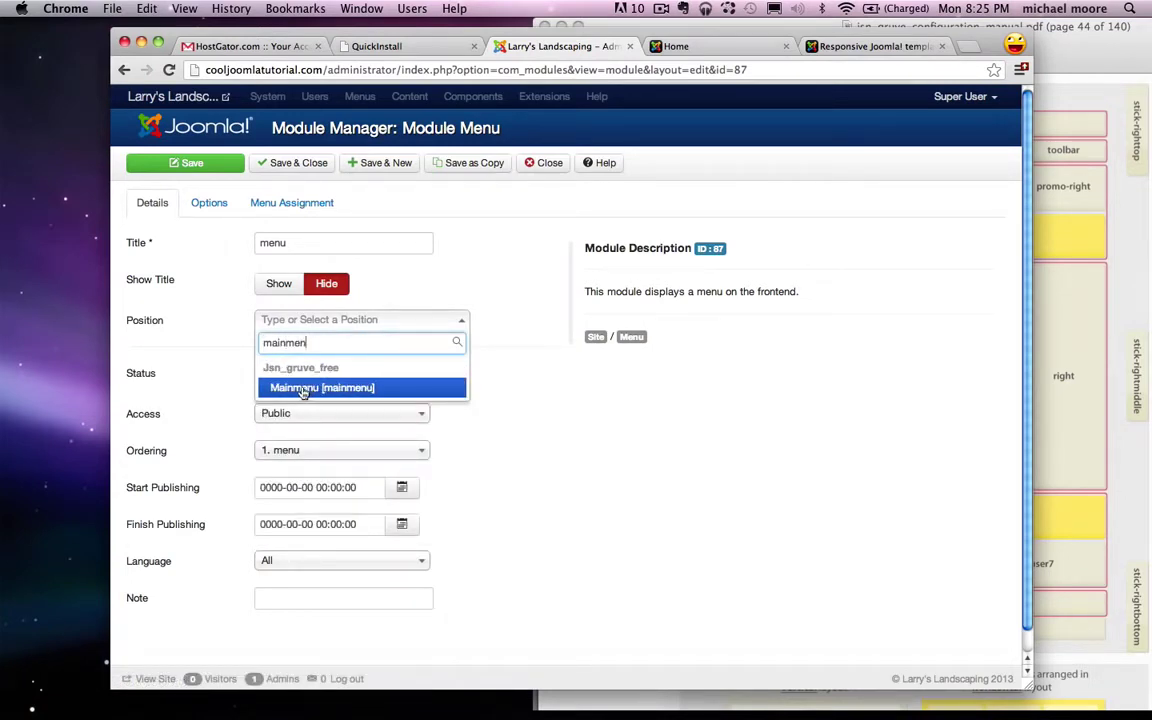
left_click(316, 391)
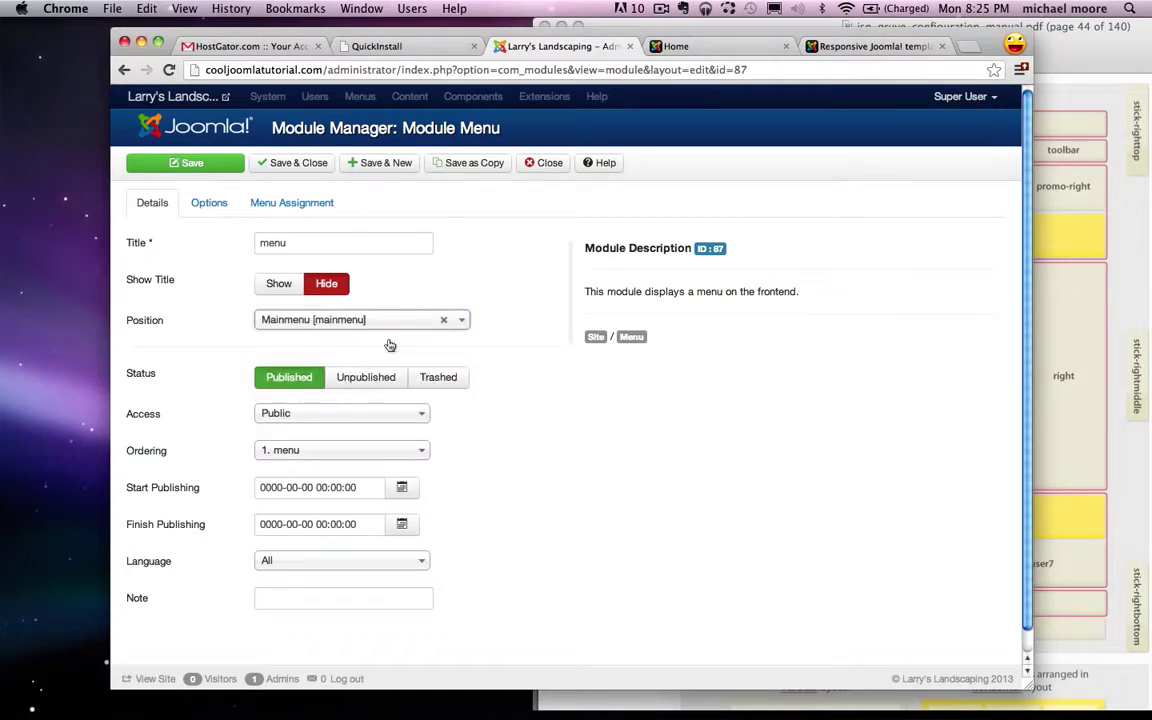
left_click(203, 163)
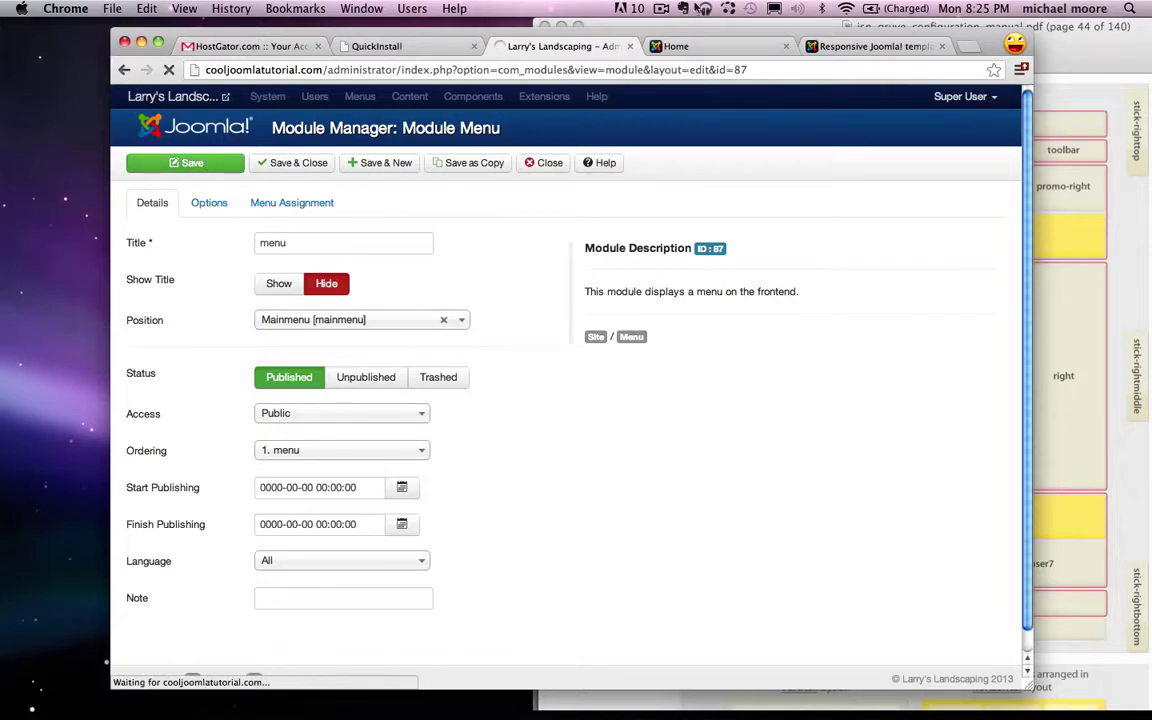
Step: Reload the site's Home page to see the new blue menu bar, with the manual moved alongside
left_click(690, 46)
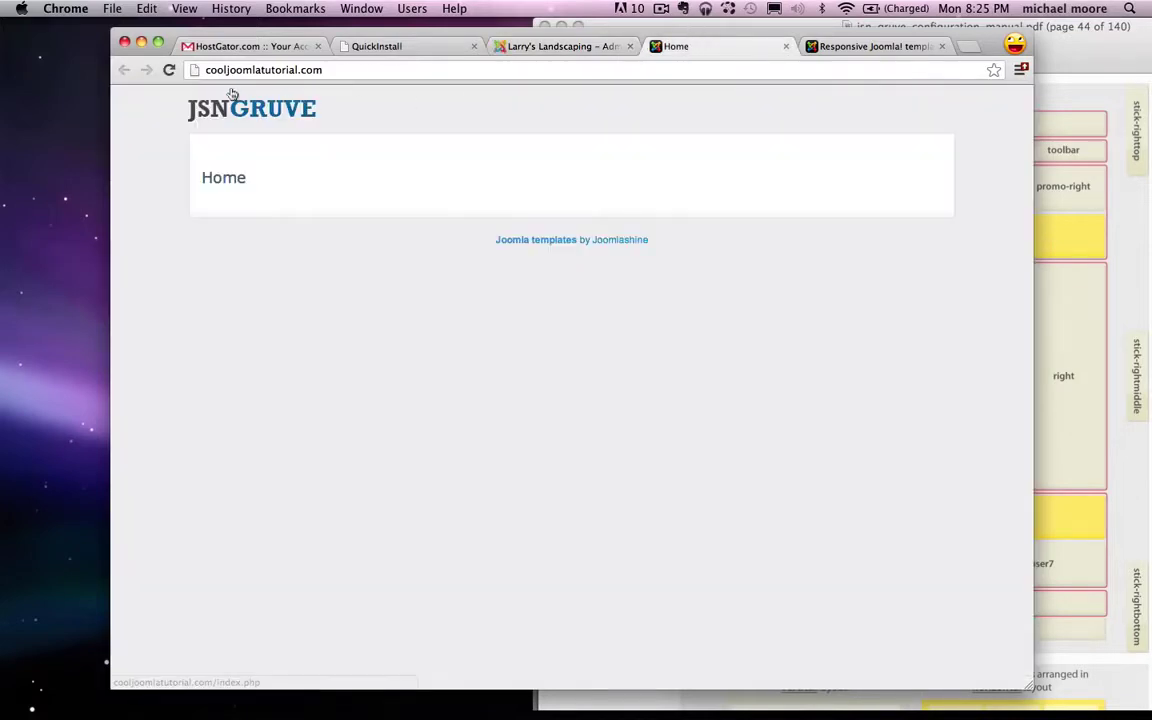
left_click(169, 70)
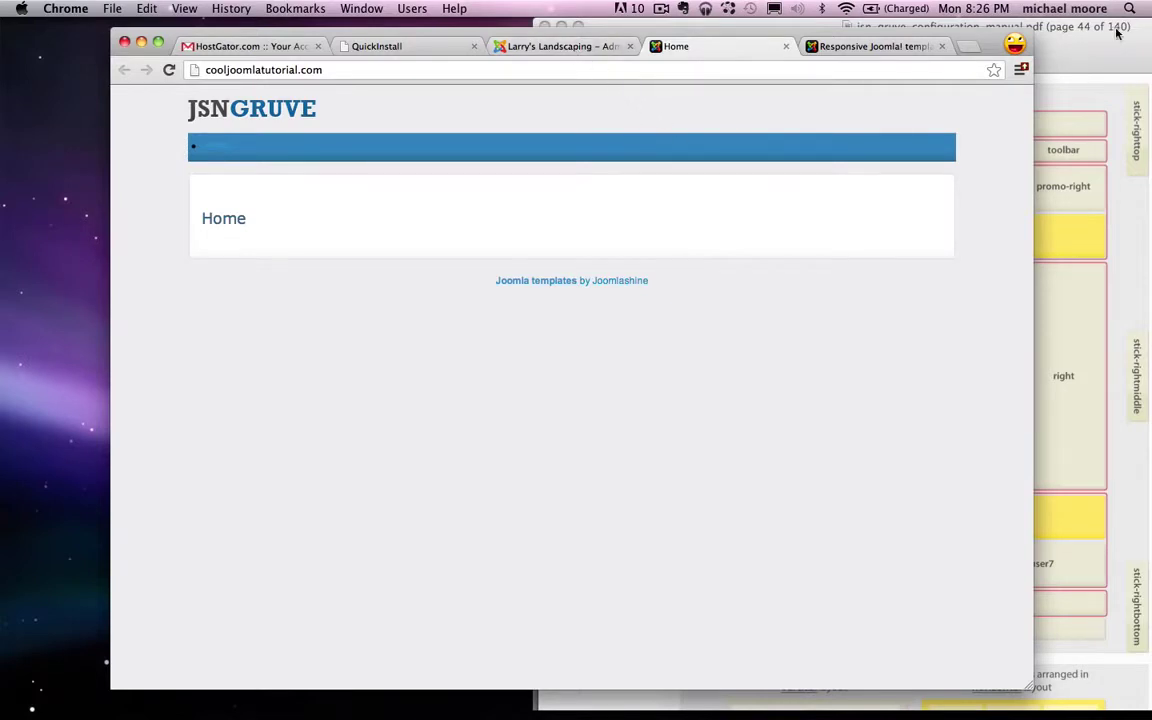
left_click_drag(1110, 27, 692, 45)
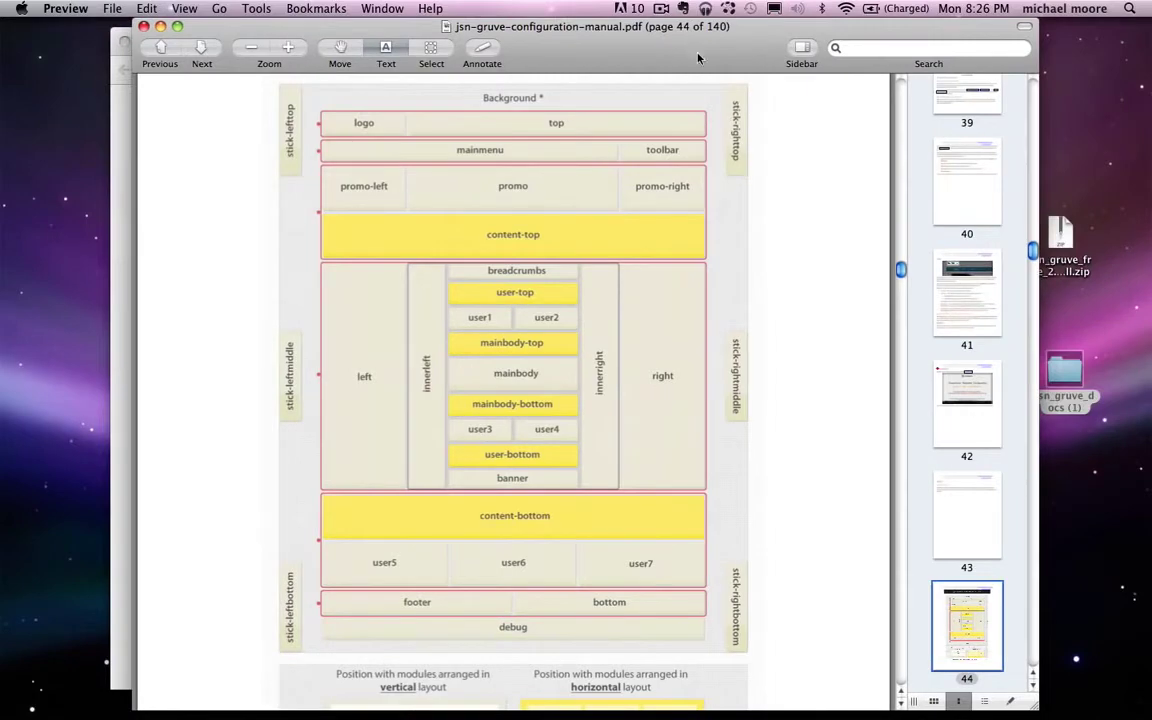
Step: Search the PDF manual for 'main menu' and shift it right to uncover the front page
key("super+f")
type("m")
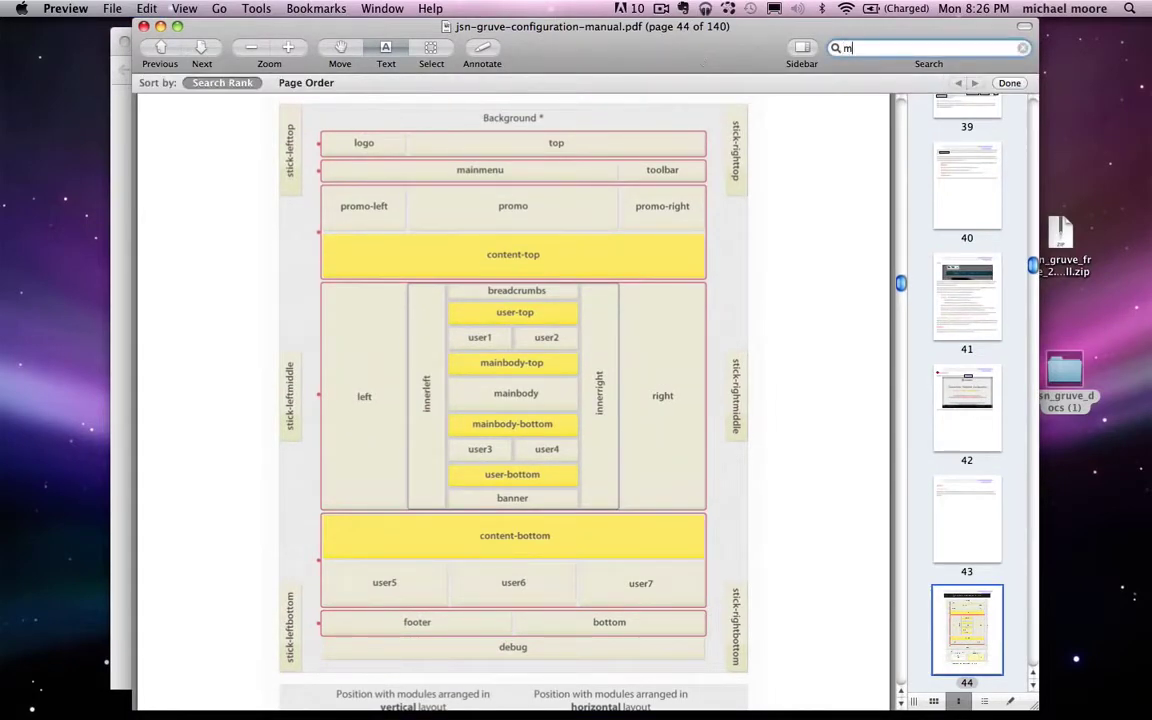
type("en")
key("BackSpace")
key("BackSpace")
type("ain menu")
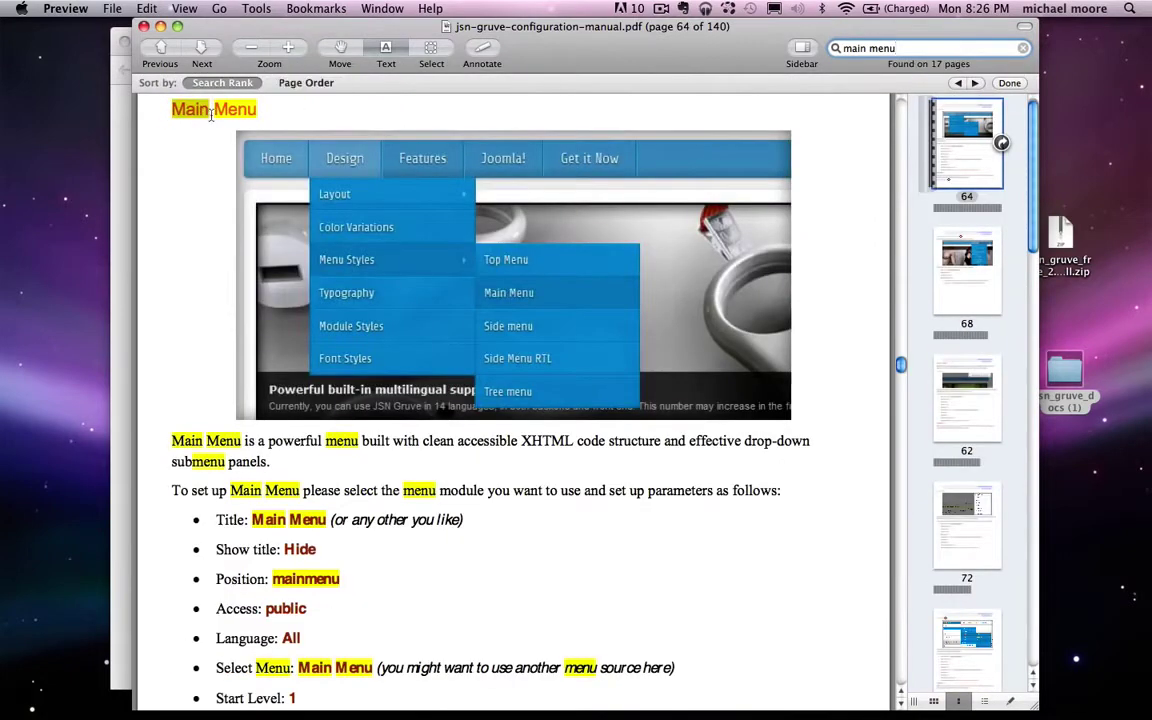
left_click_drag(479, 18, 847, 18)
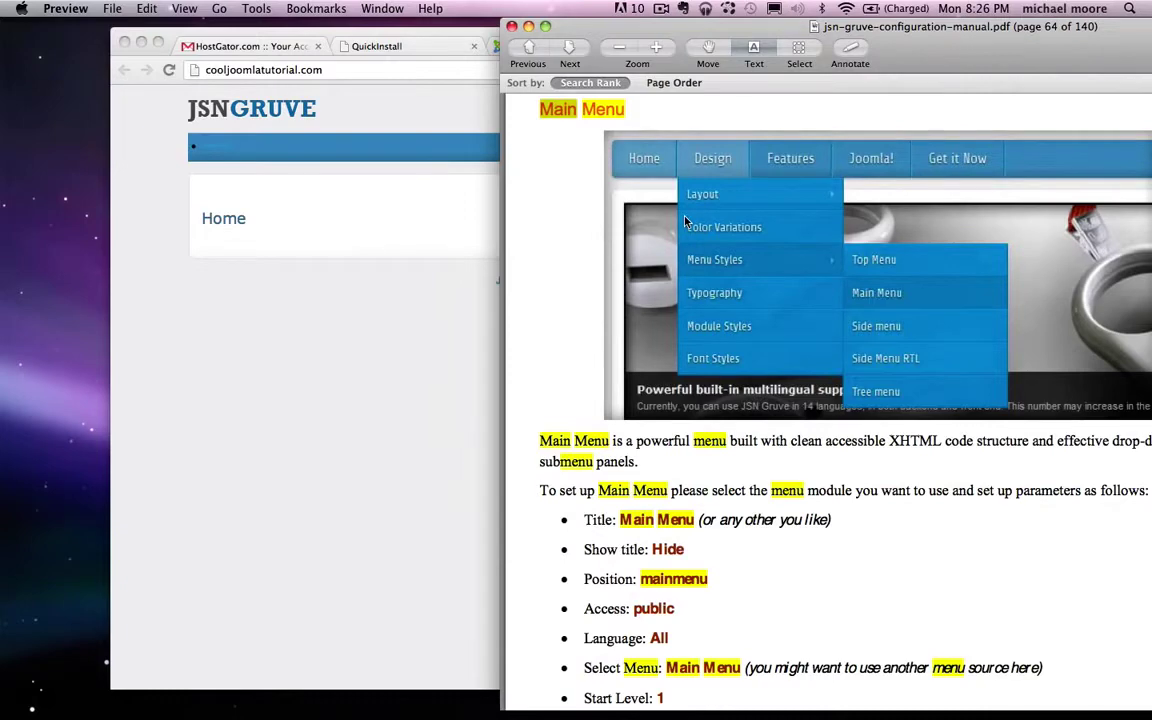
Step: Copy the Menu Class Suffix class names from the manual, returning to the browser
scroll(686, 220, "down", 3)
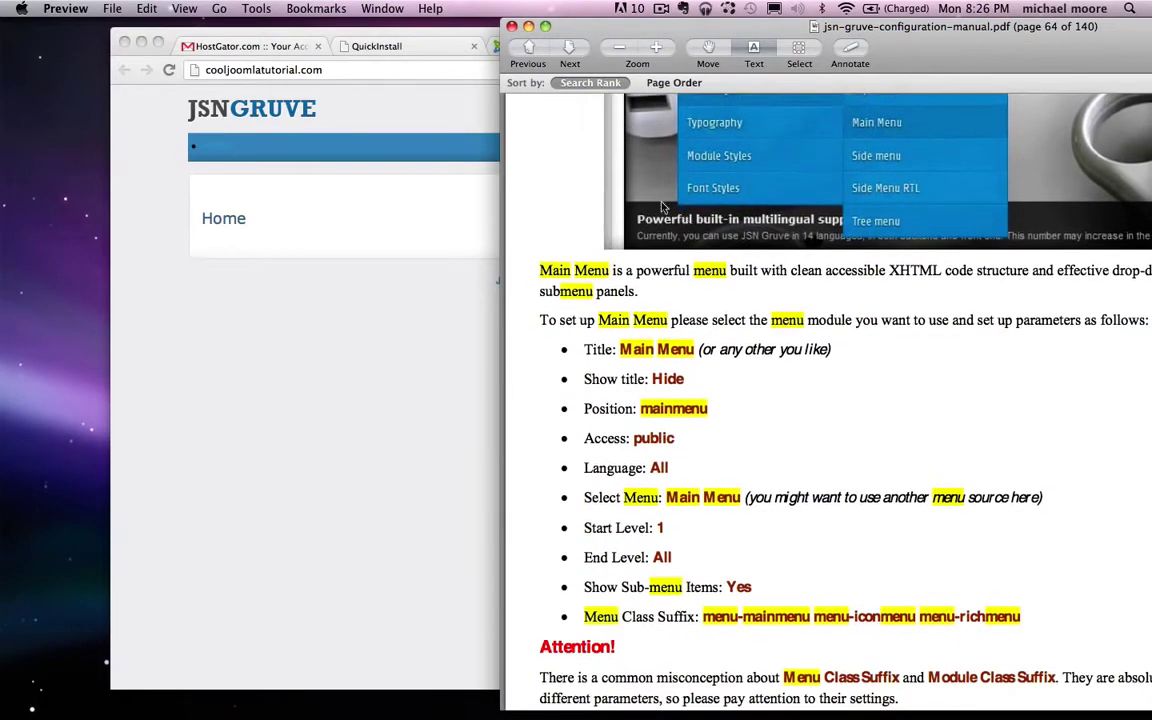
left_click_drag(580, 350, 697, 460)
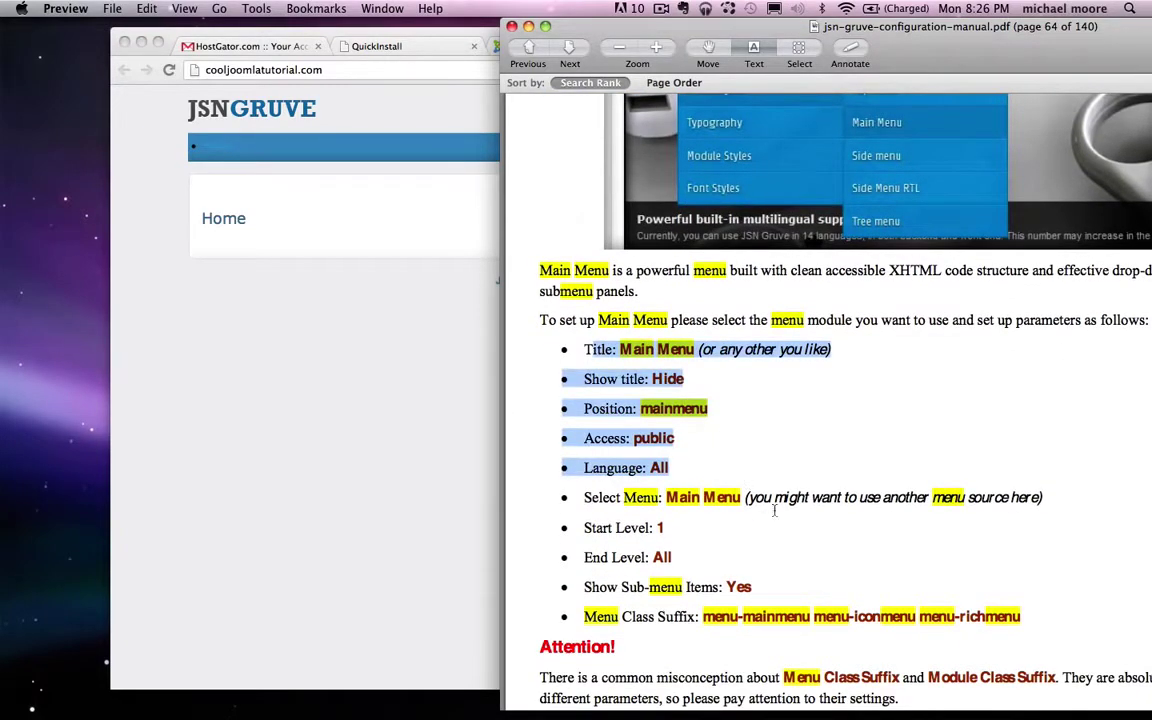
left_click(728, 490)
scroll(700, 520, "down", 2)
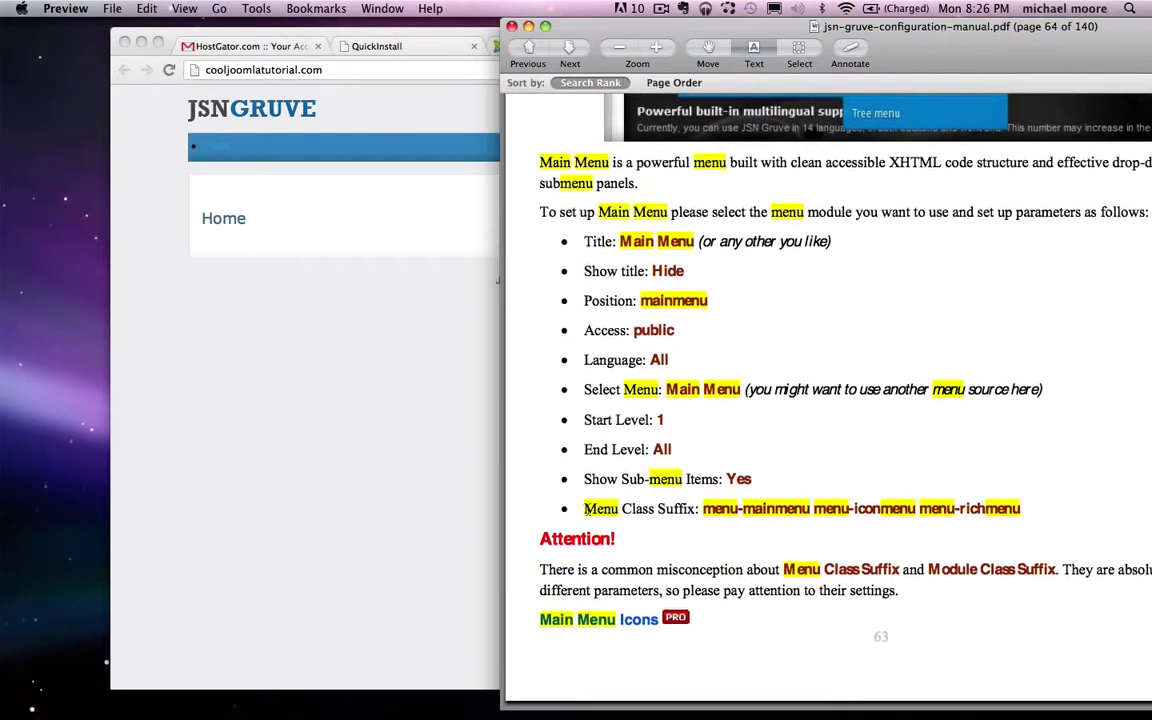
left_click_drag(587, 508, 694, 512)
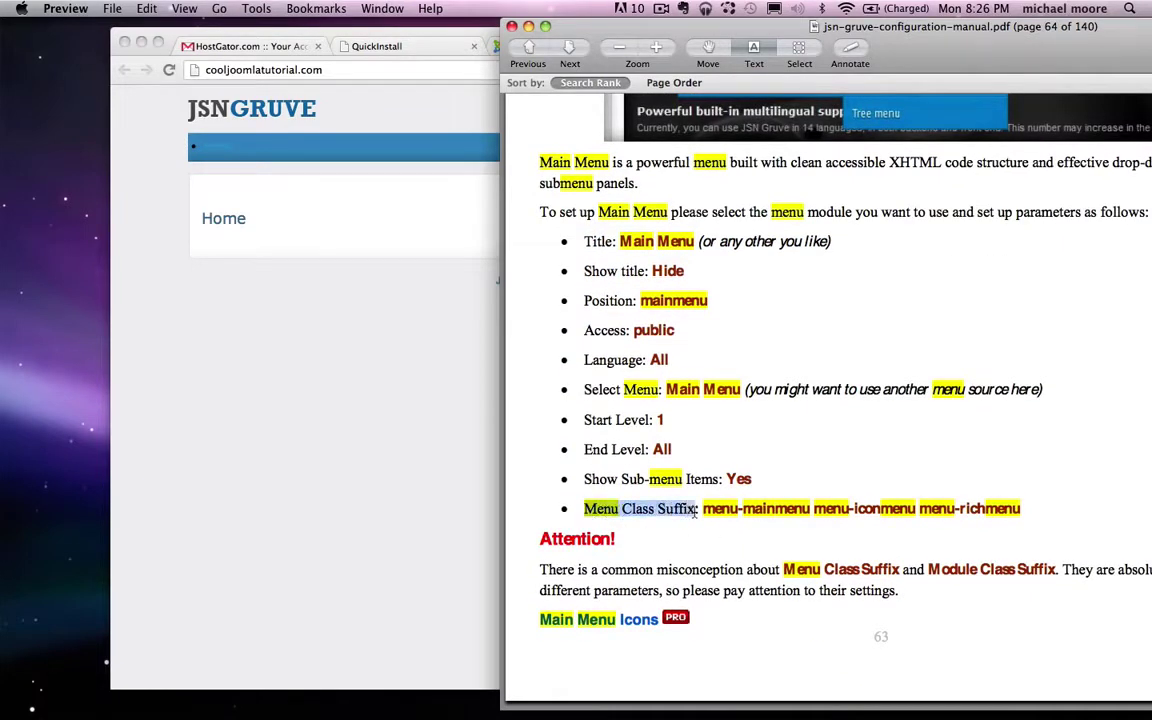
left_click(694, 512)
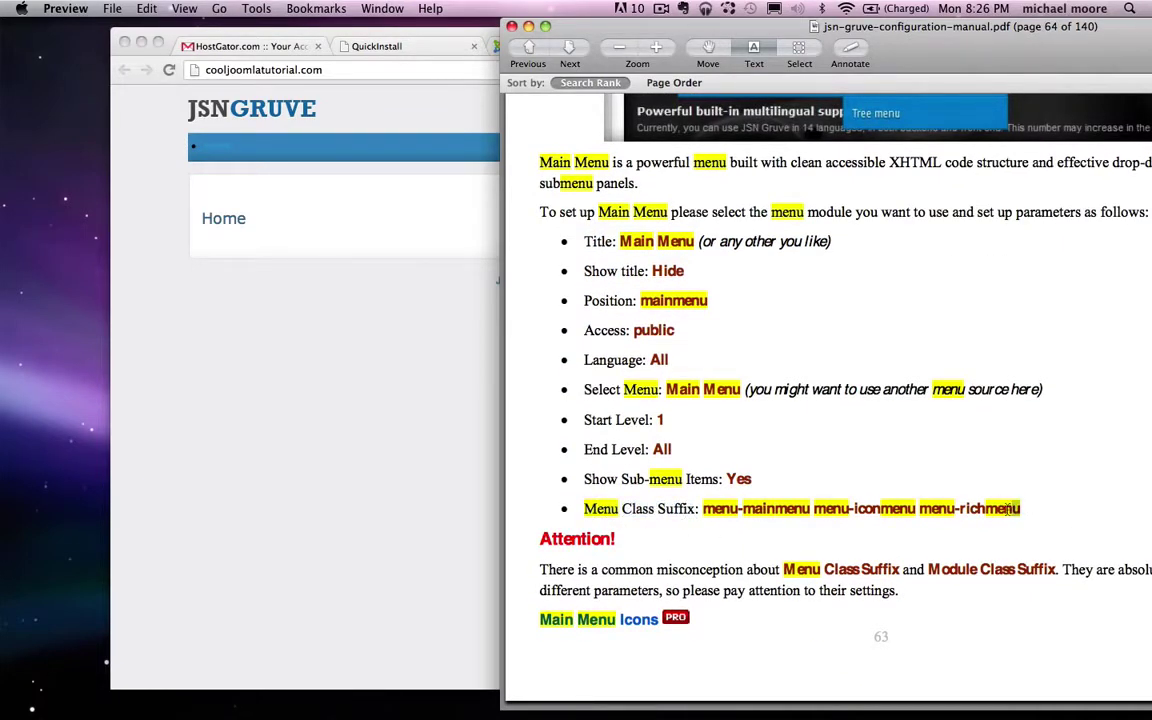
left_click_drag(1020, 510, 706, 513)
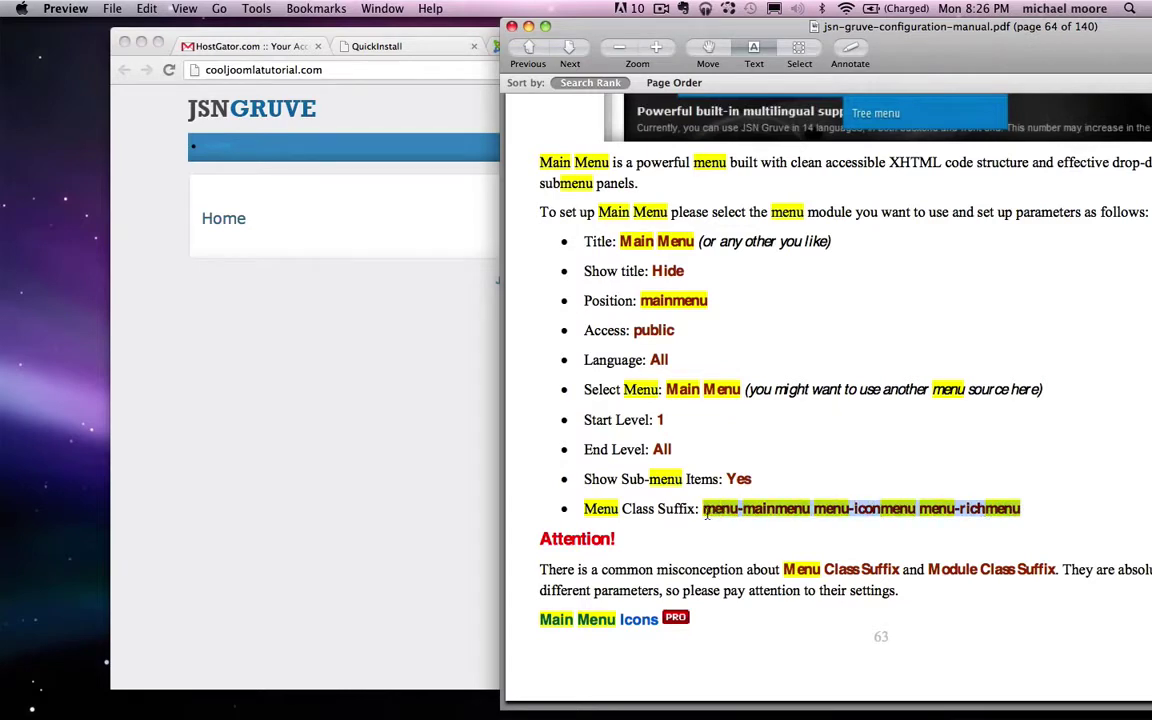
right_click(739, 511)
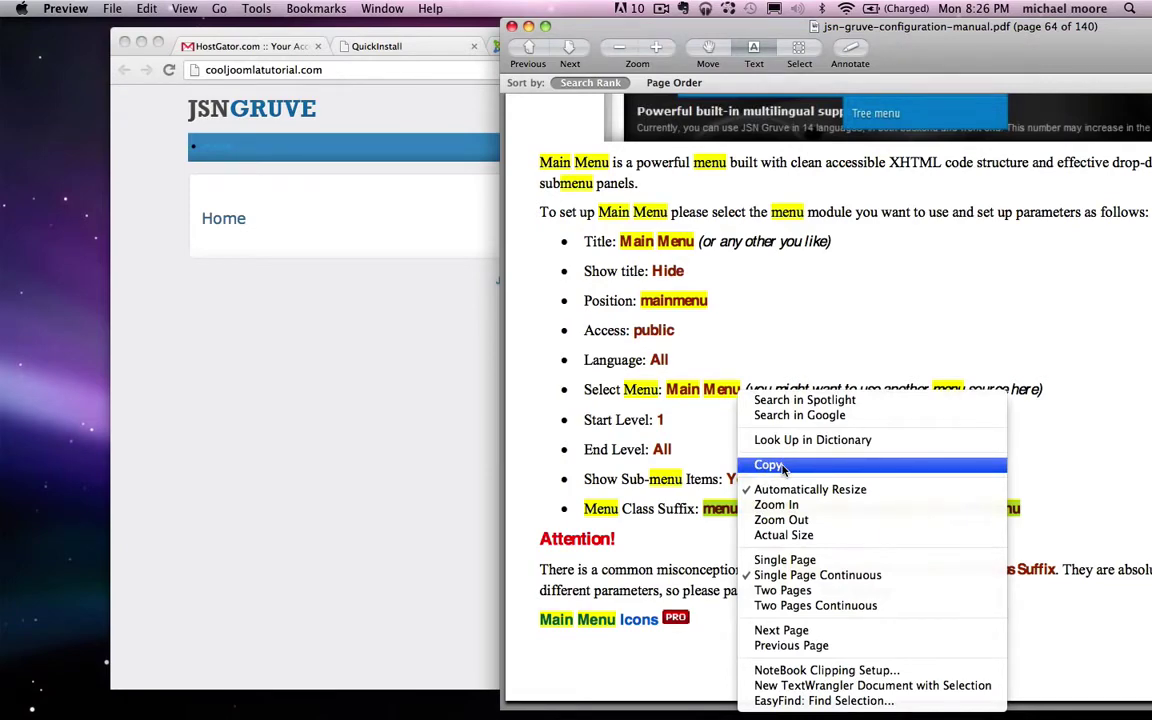
left_click(784, 467)
left_click(249, 424)
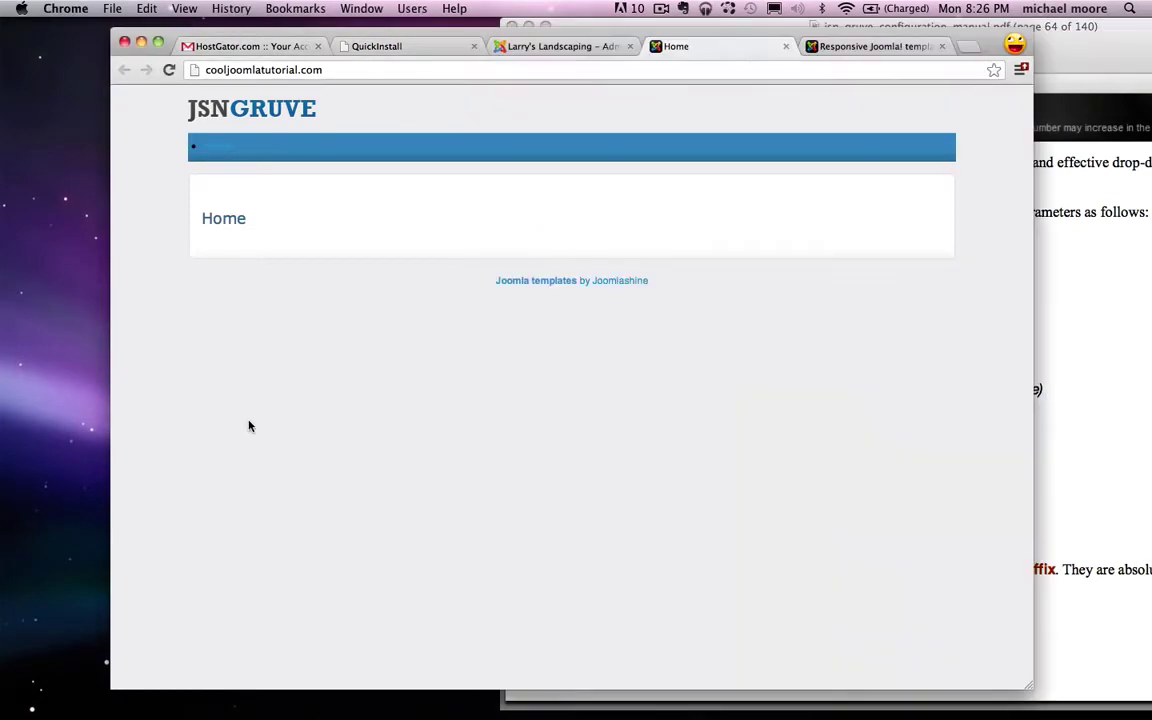
Step: Go to the menu module's editing page and expand its Advanced Options
left_click(556, 48)
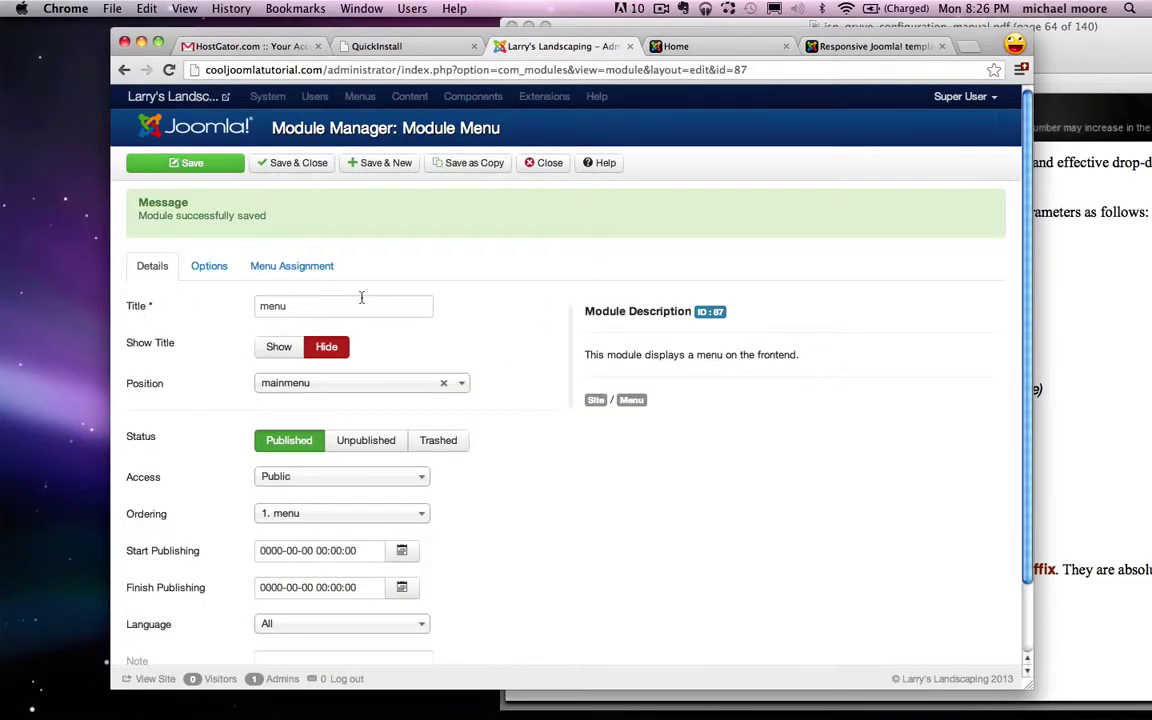
scroll(400, 305, "down", 3)
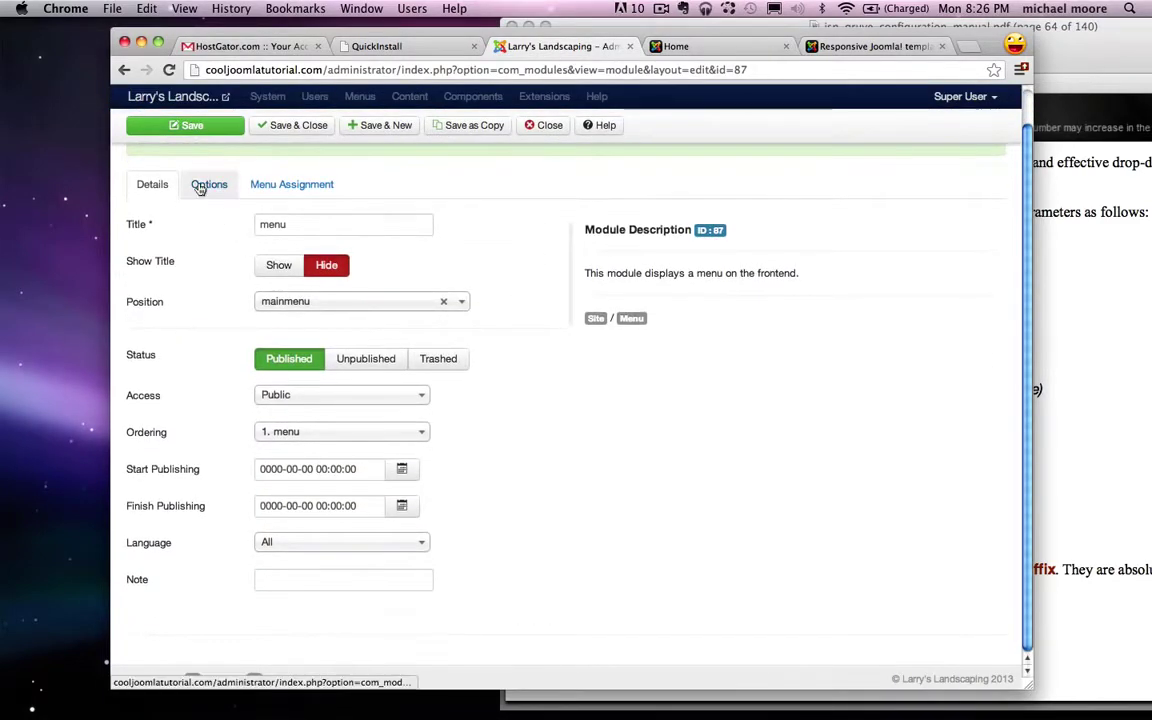
left_click(200, 187)
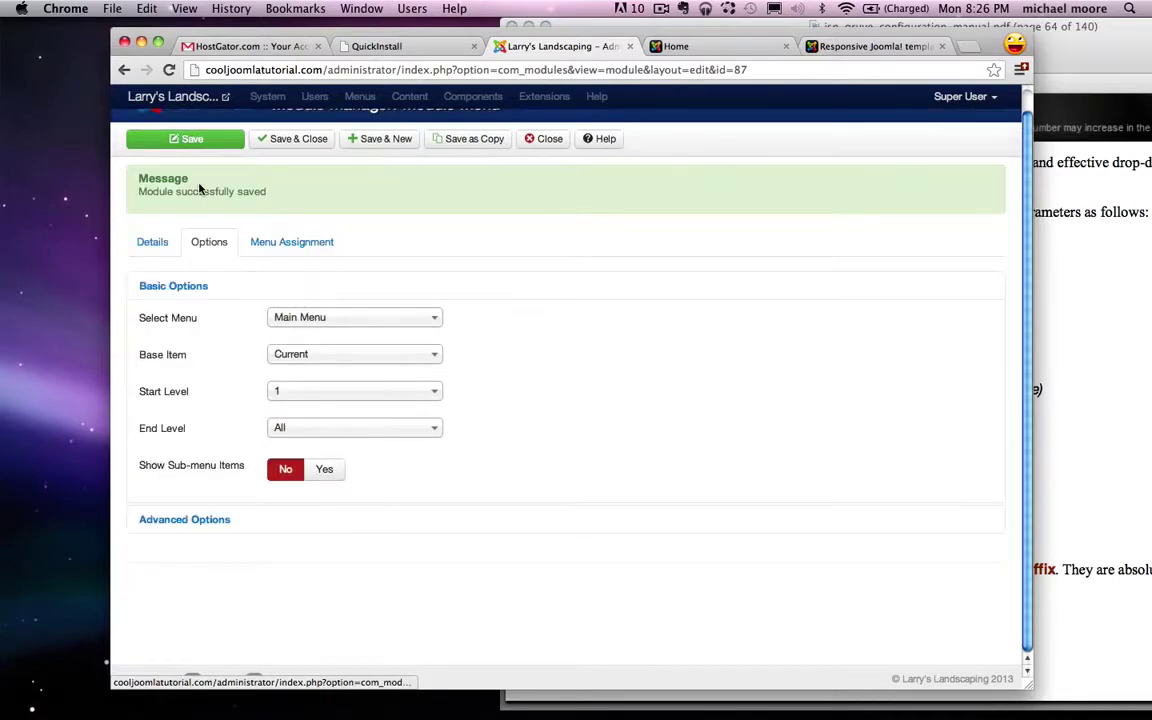
left_click(185, 522)
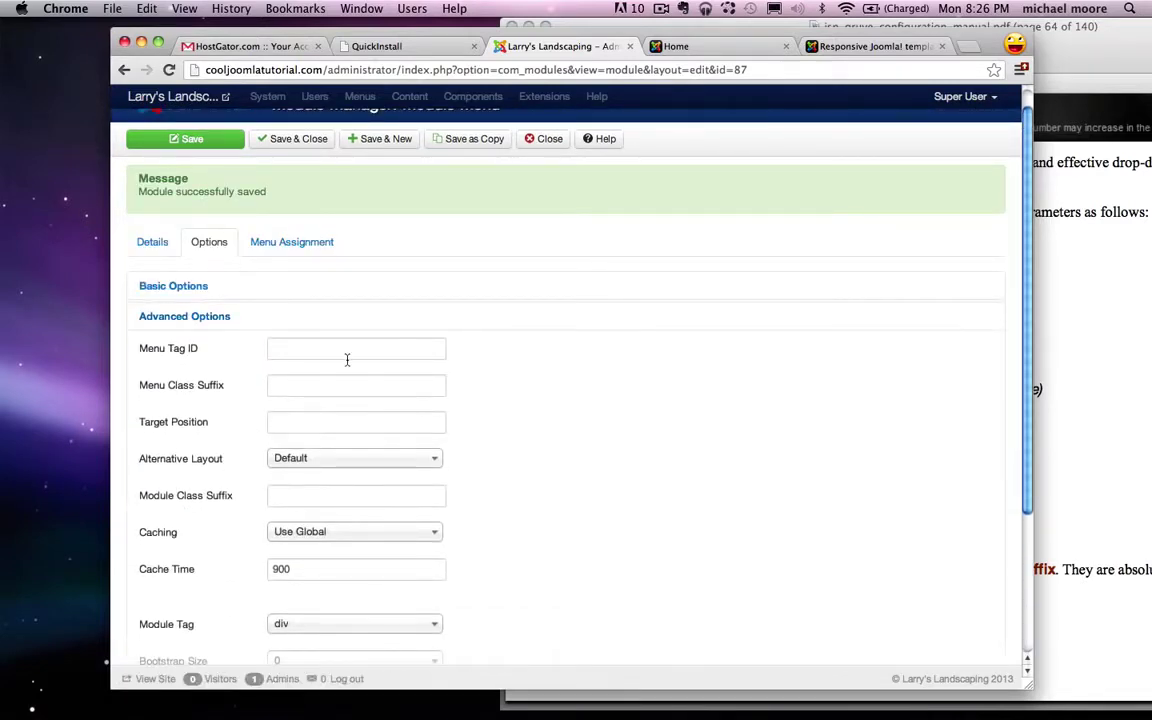
scroll(347, 360, "down", 2)
mouse_move(160, 443)
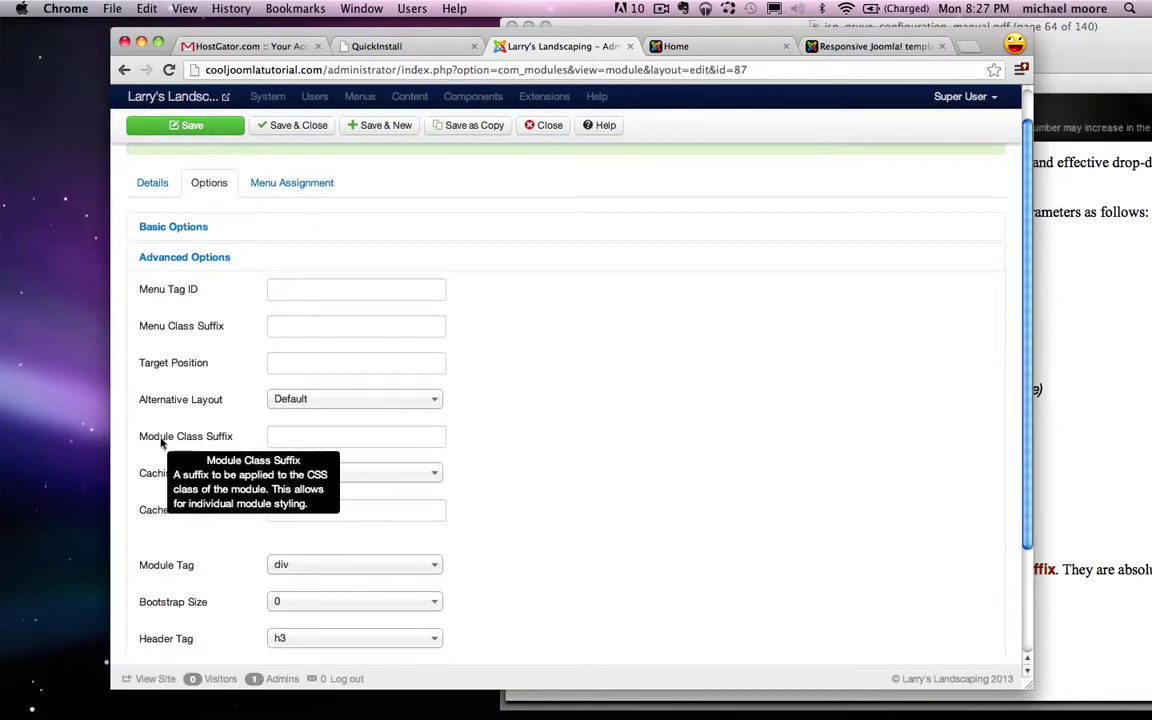
Step: Paste 'menu-mainmenu menu-iconmenu menu-richmenu' into Menu Class Suffix and save the module
left_click(1121, 398)
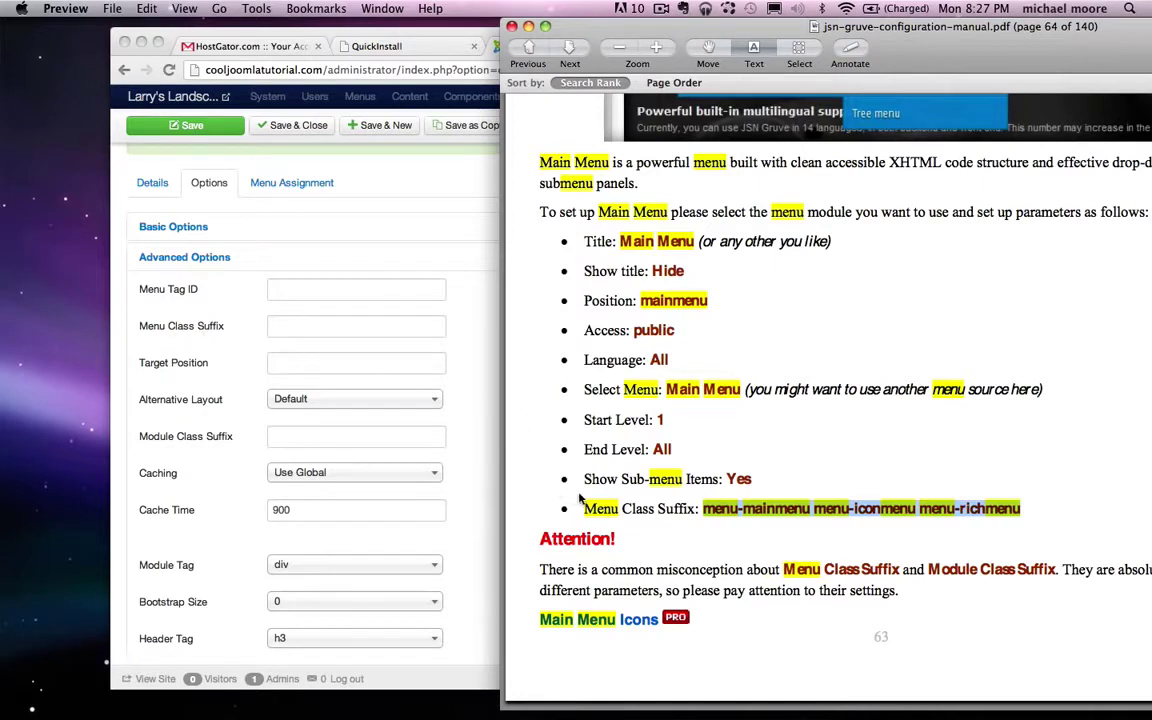
left_click_drag(583, 508, 686, 511)
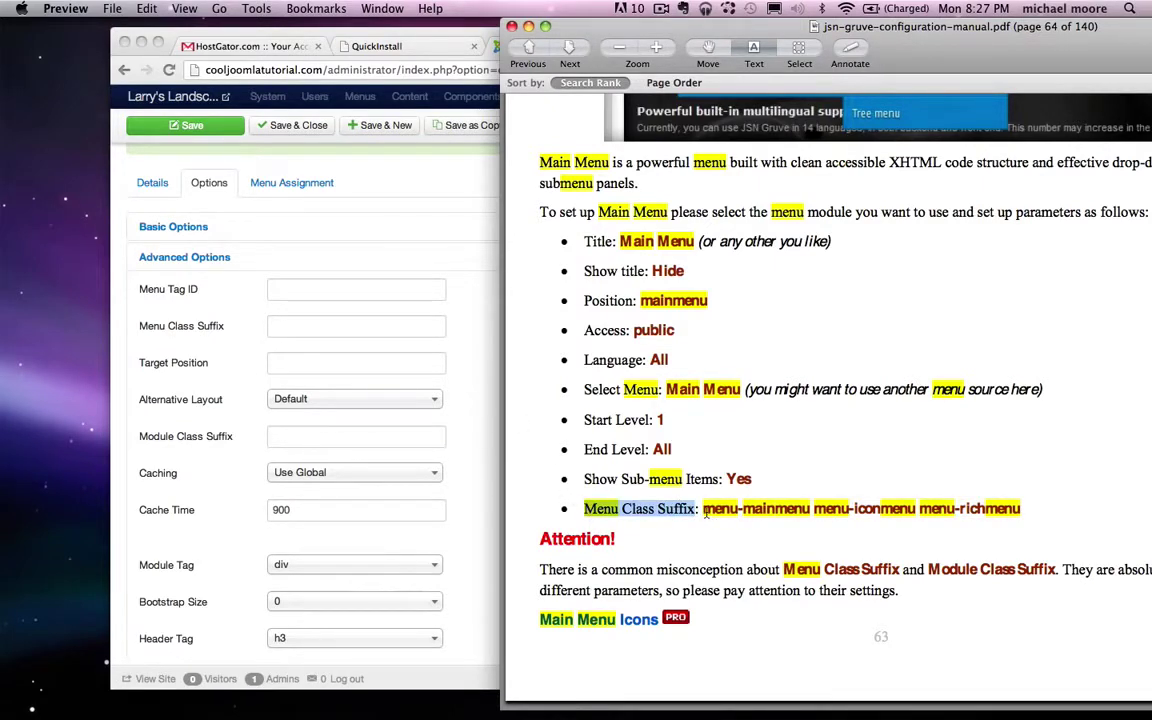
left_click_drag(705, 512, 1022, 512)
left_click(187, 357)
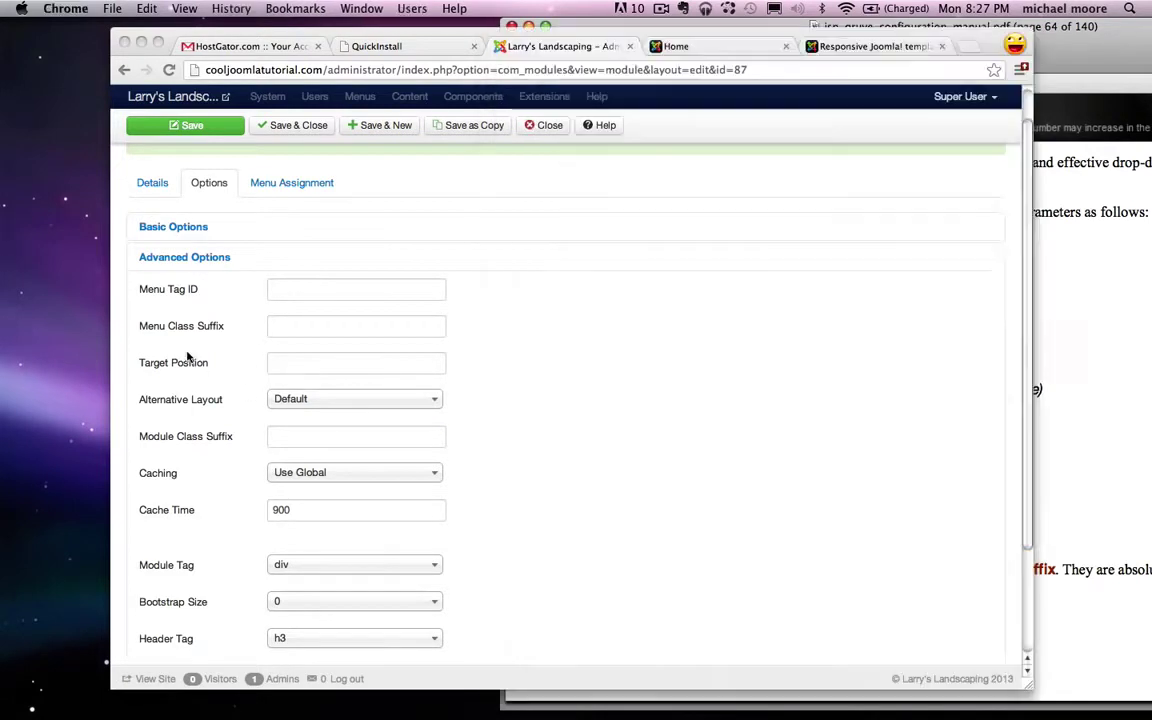
left_click(298, 327)
key("super+v")
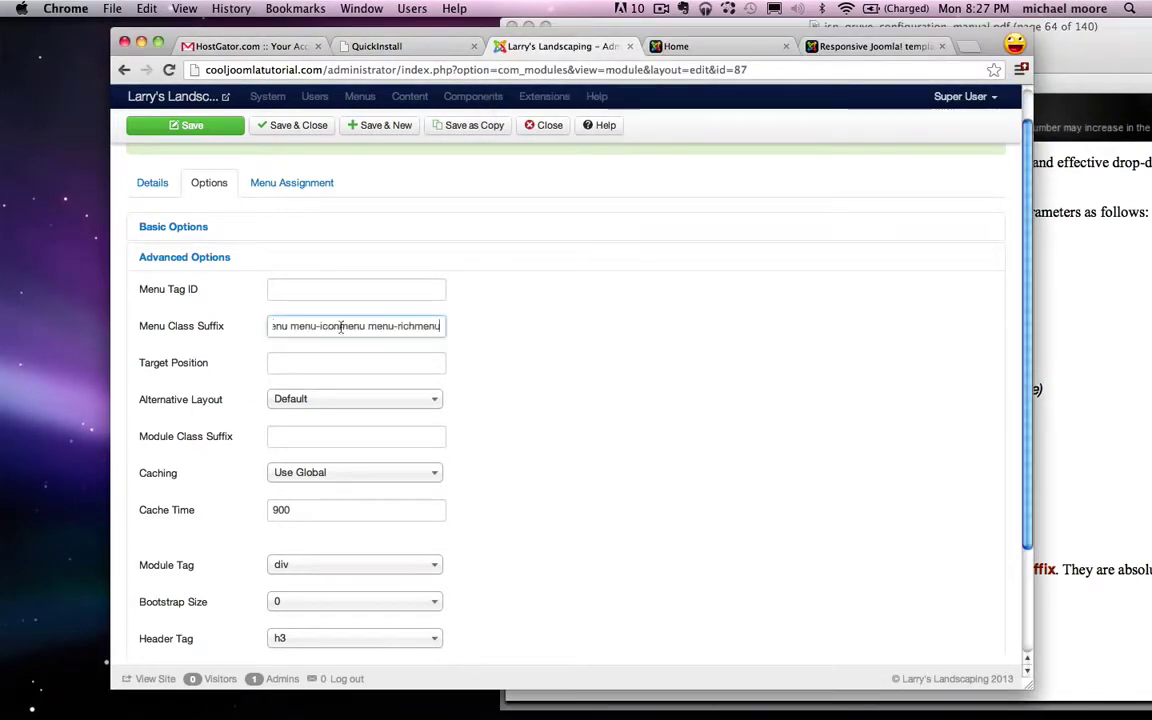
left_click_drag(441, 327, 234, 324)
left_click(614, 337)
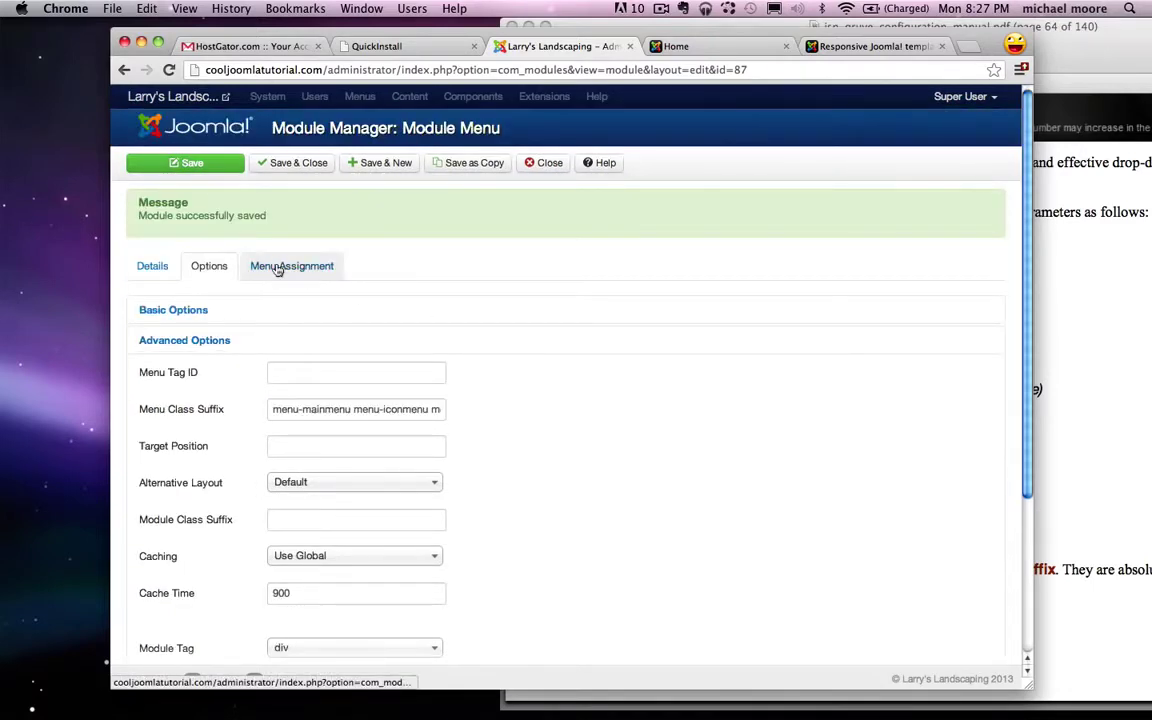
Step: Set the module's Menu Assignment to 'On all pages' and save it
left_click(278, 268)
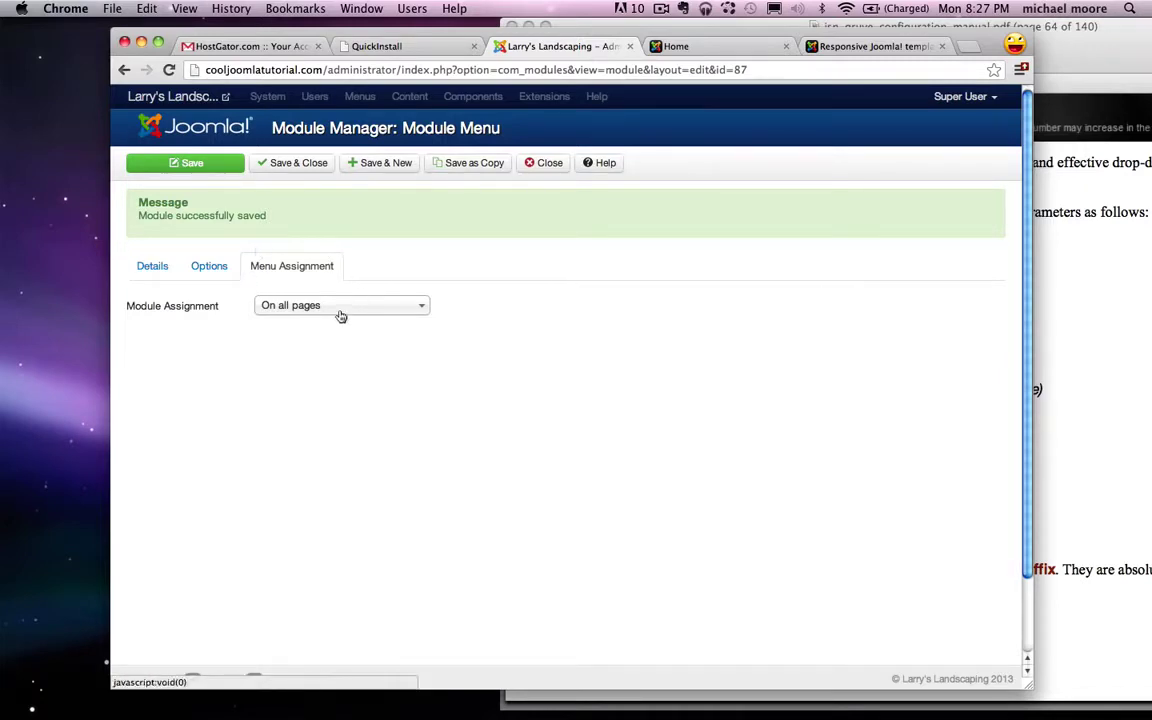
left_click(339, 313)
left_click(334, 369)
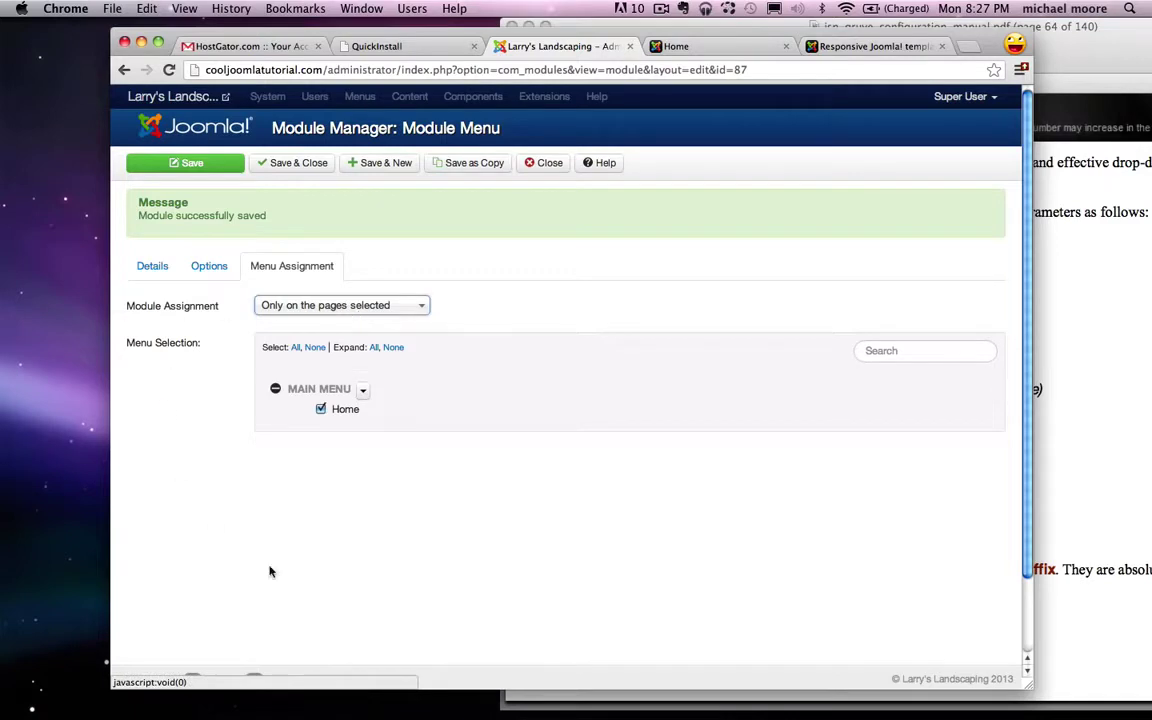
left_click(384, 306)
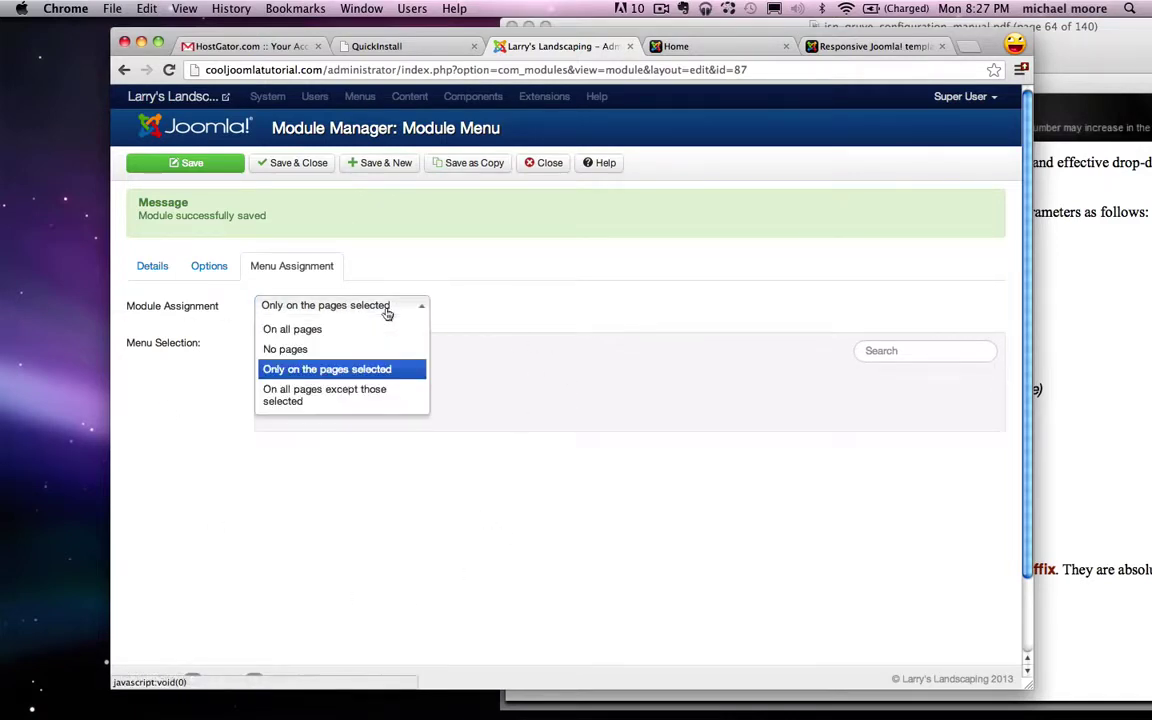
left_click(340, 329)
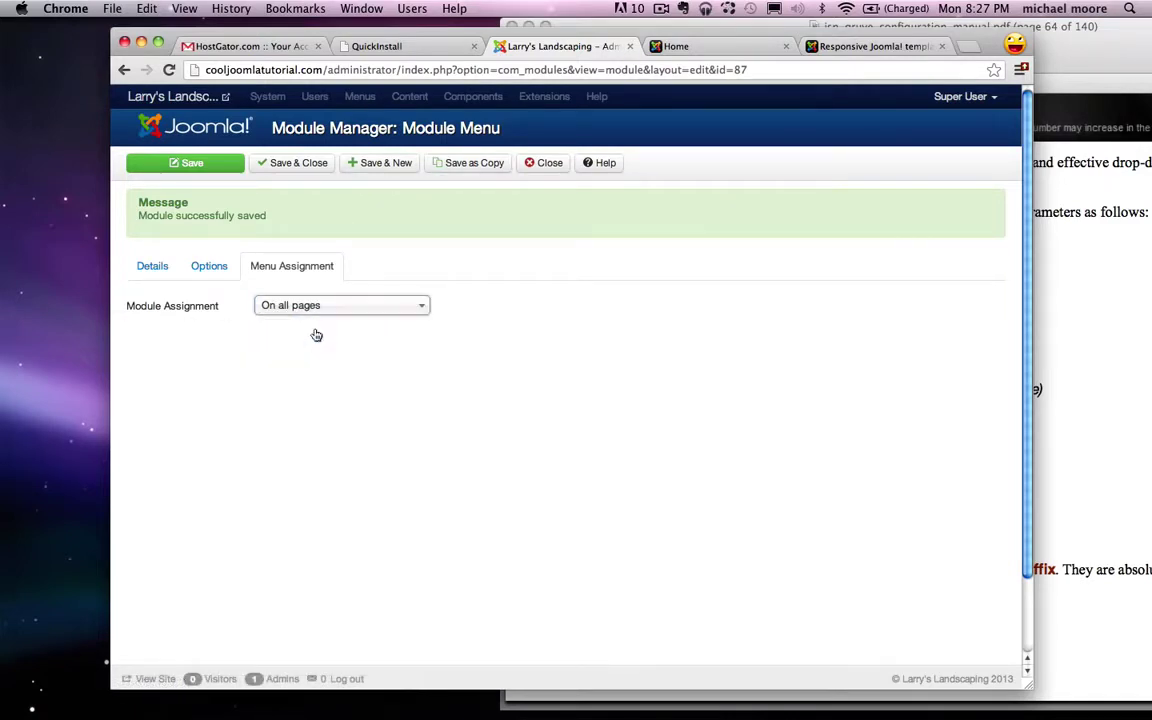
left_click(180, 162)
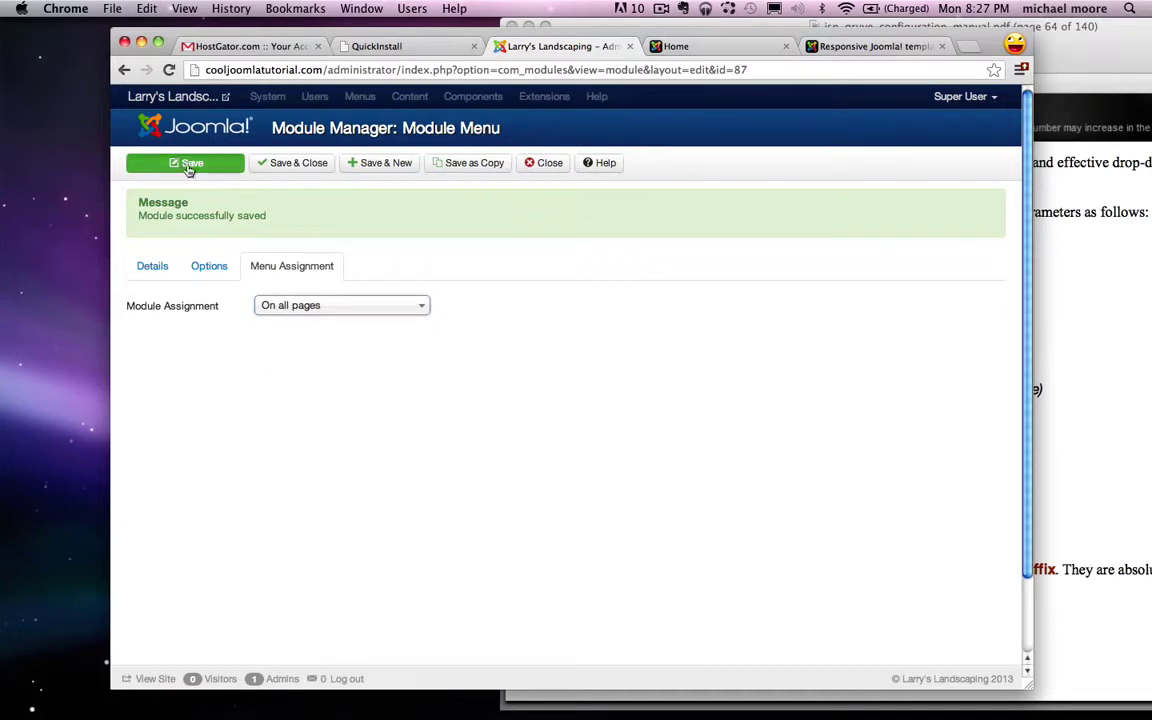
Step: Reload the live Home page to see the styled Home tab, then close the PDF manual
left_click(716, 47)
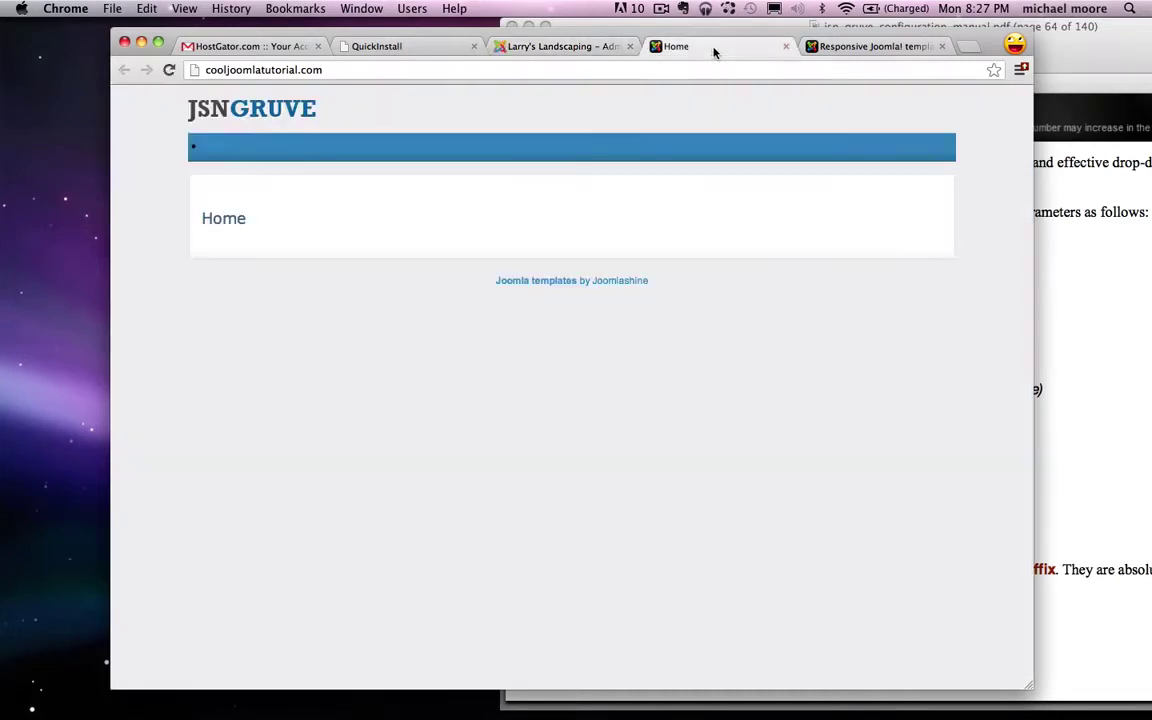
left_click(169, 70)
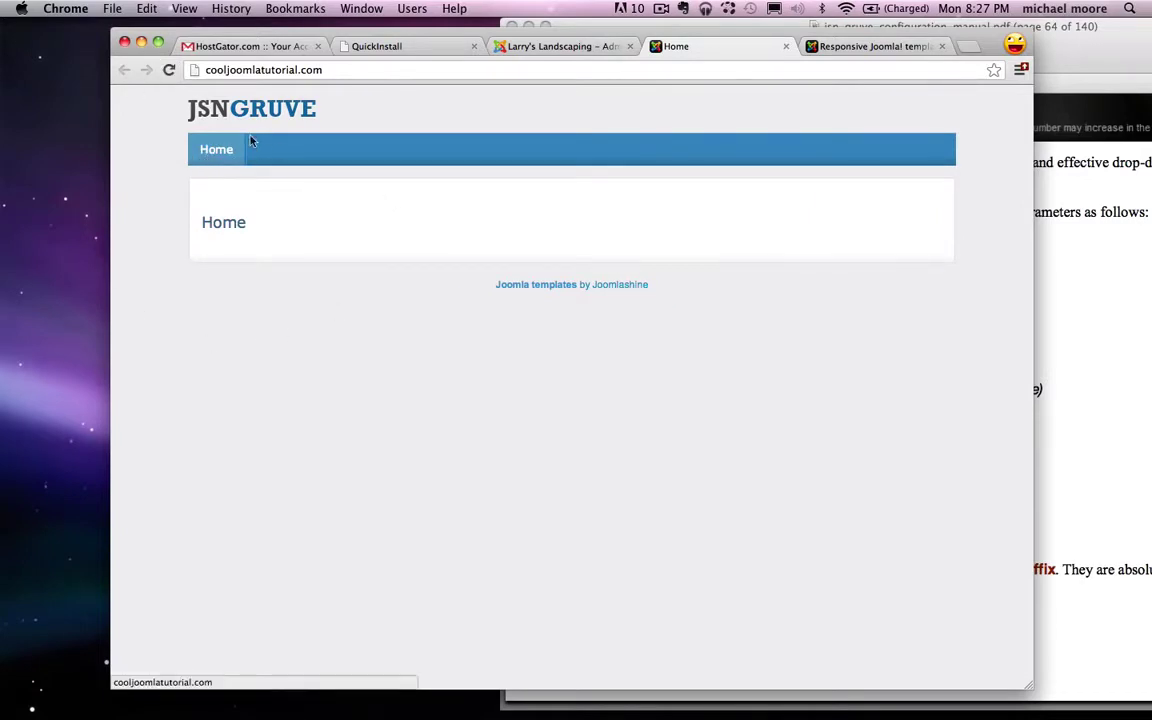
left_click(1080, 155)
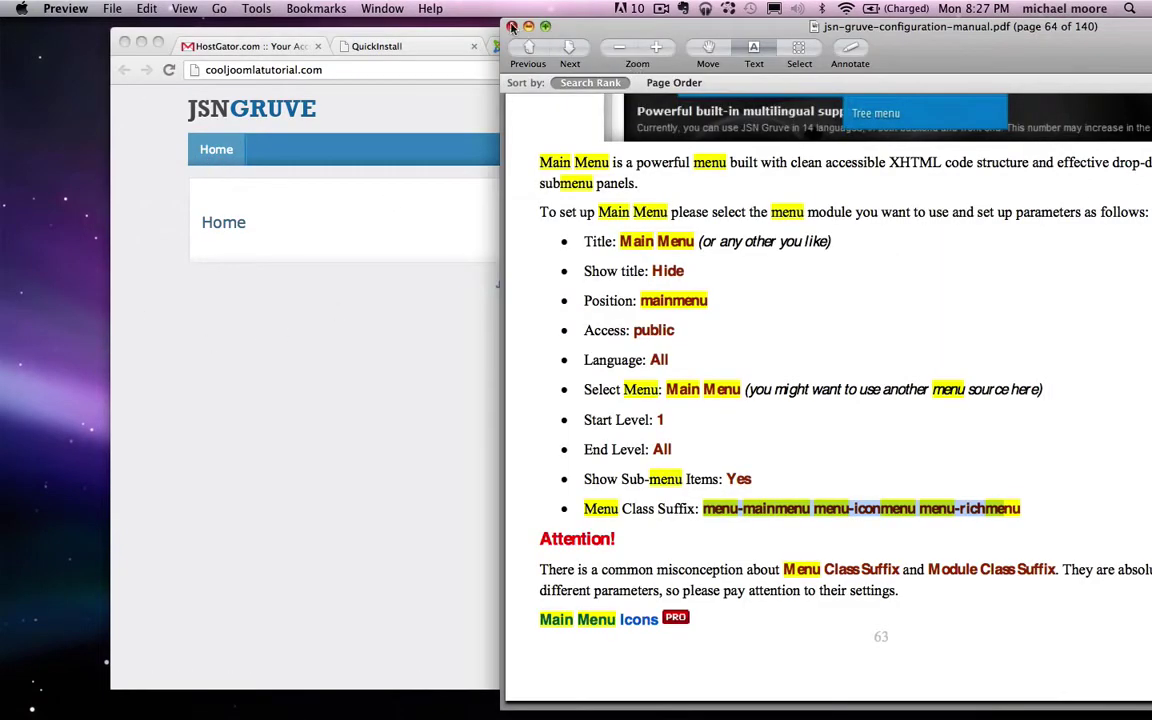
left_click(511, 26)
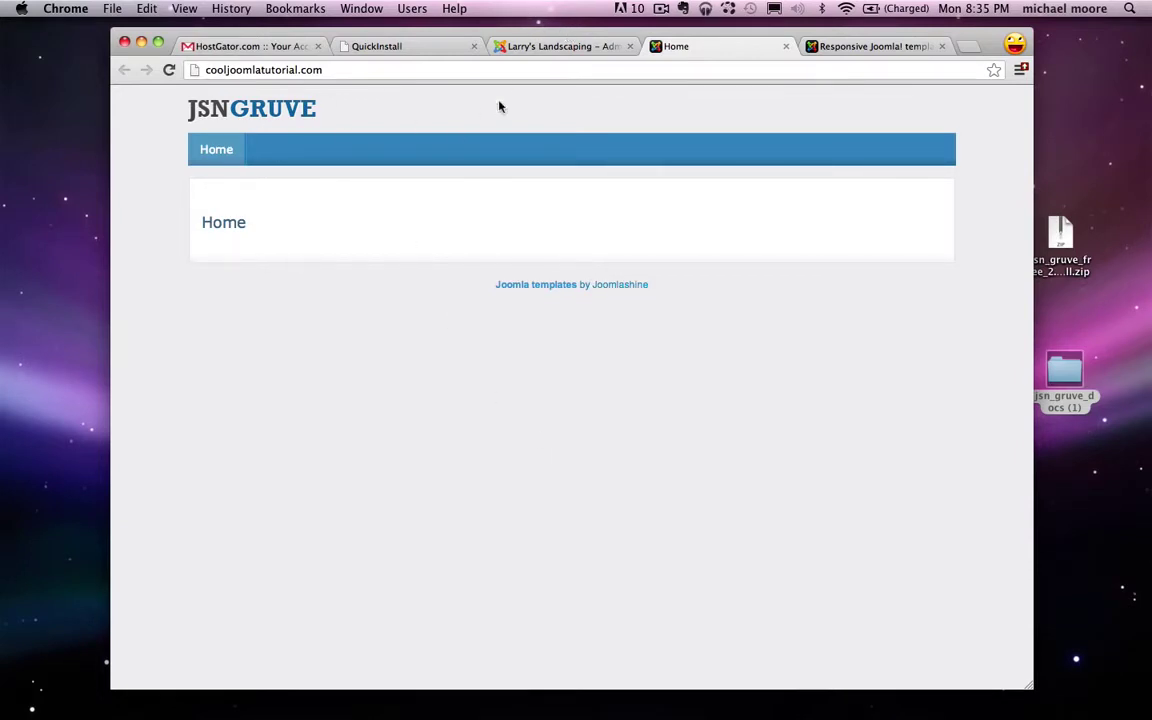
Step: Switch to the Larry's Landscaping admin tab to show the Module Manager
left_click(578, 50)
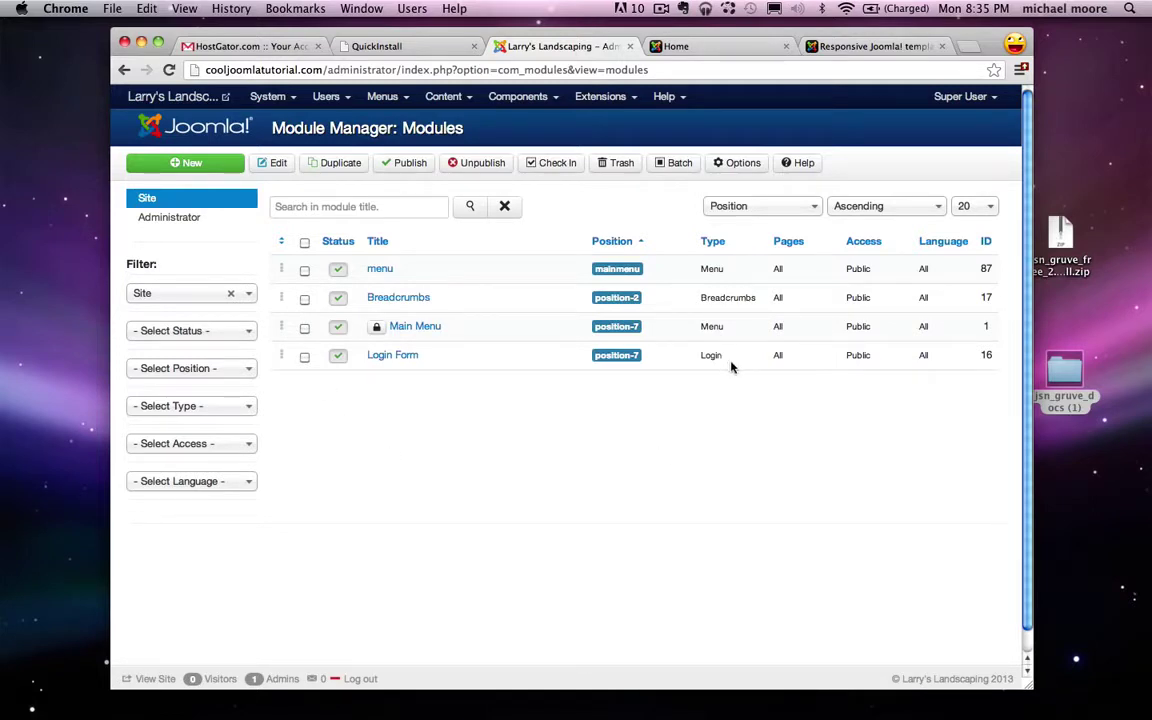
Step: Create a new article titled 'About Us' and save it, starting another
left_click(459, 101)
mouse_move(462, 128)
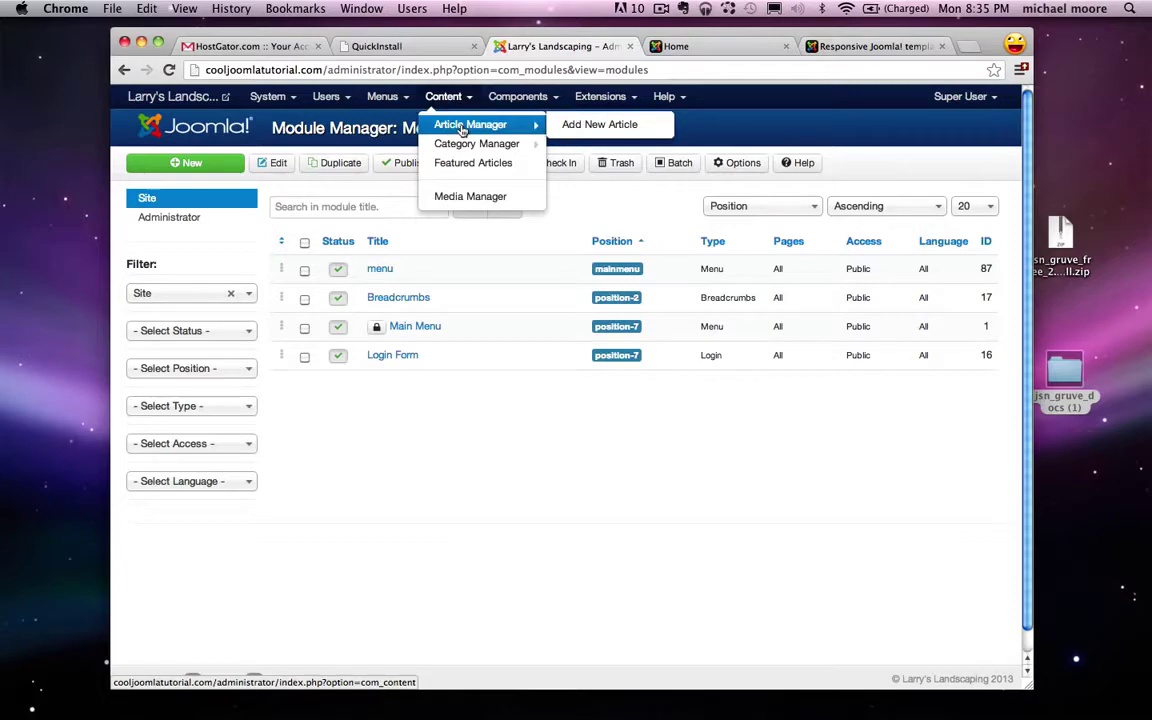
left_click(601, 128)
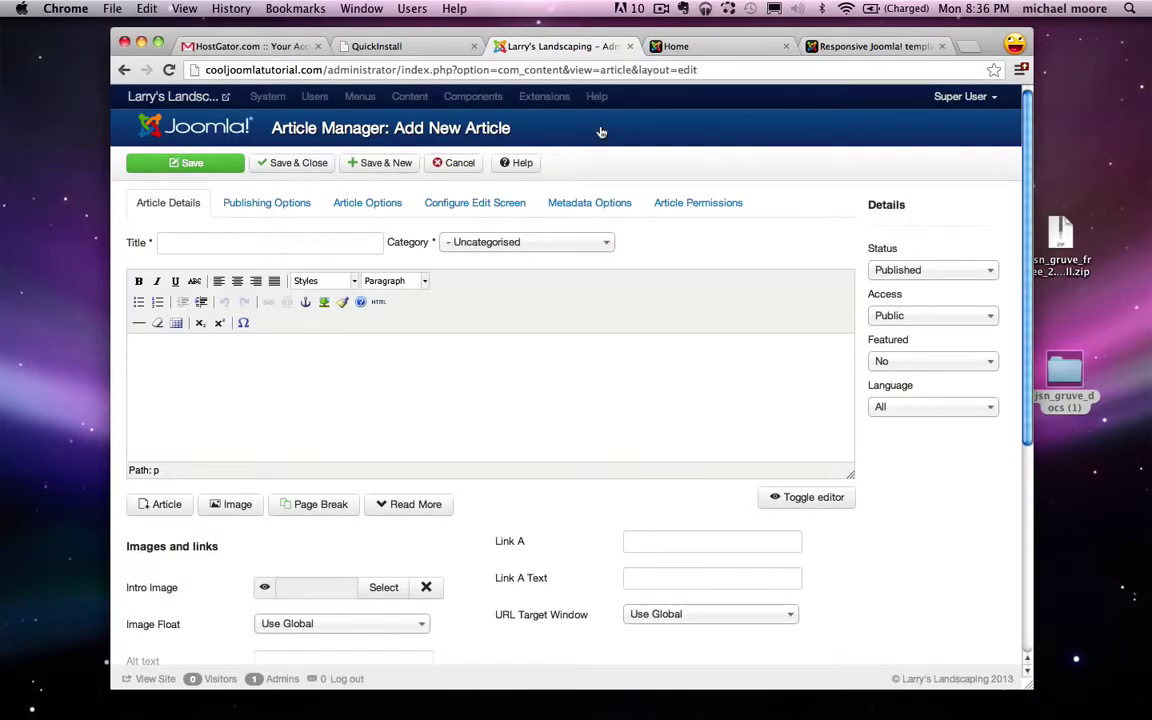
left_click(244, 244)
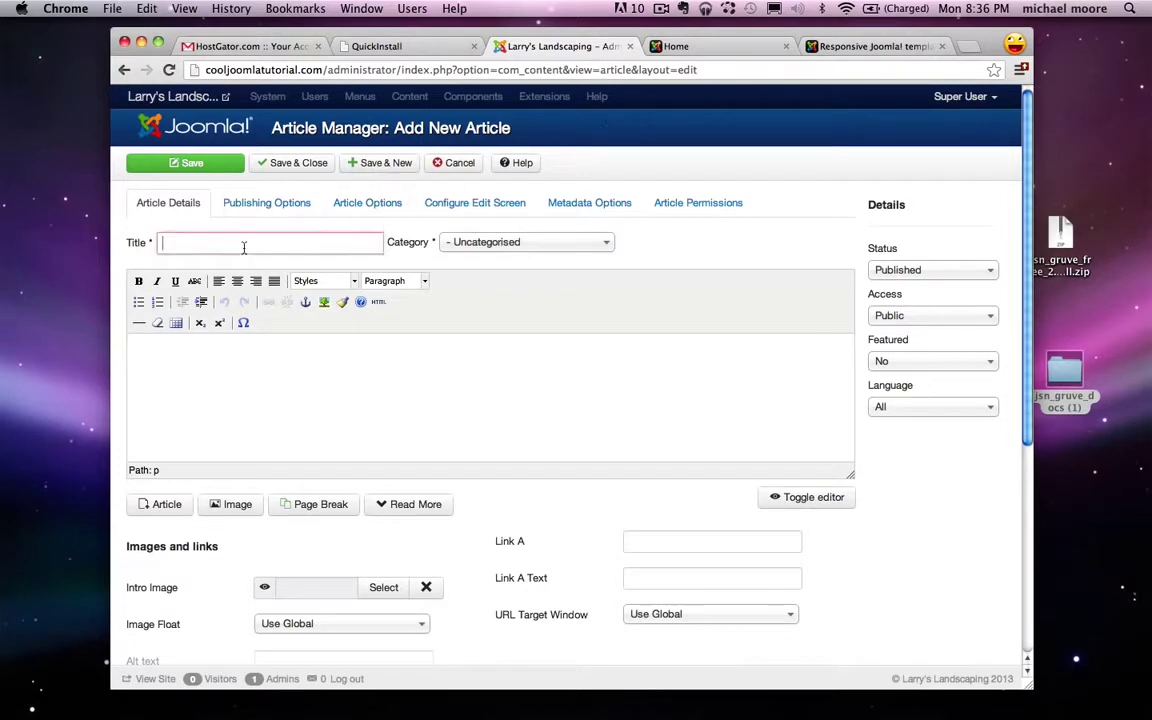
type("About Us")
left_click(444, 344)
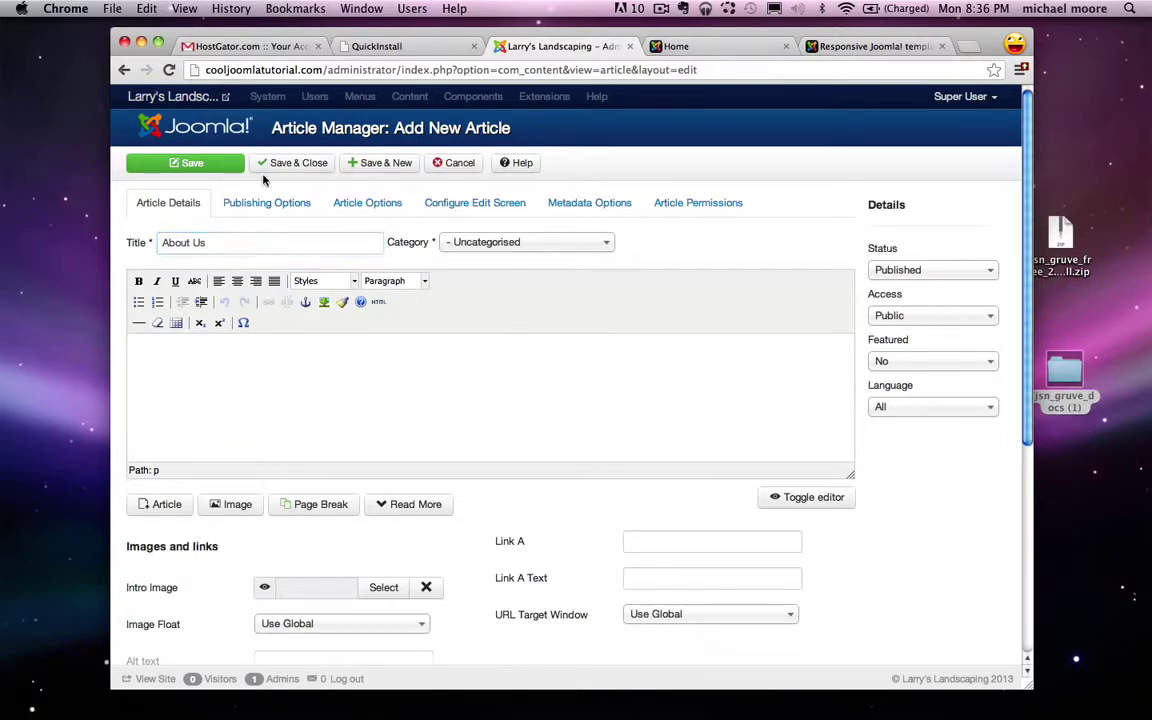
left_click(382, 166)
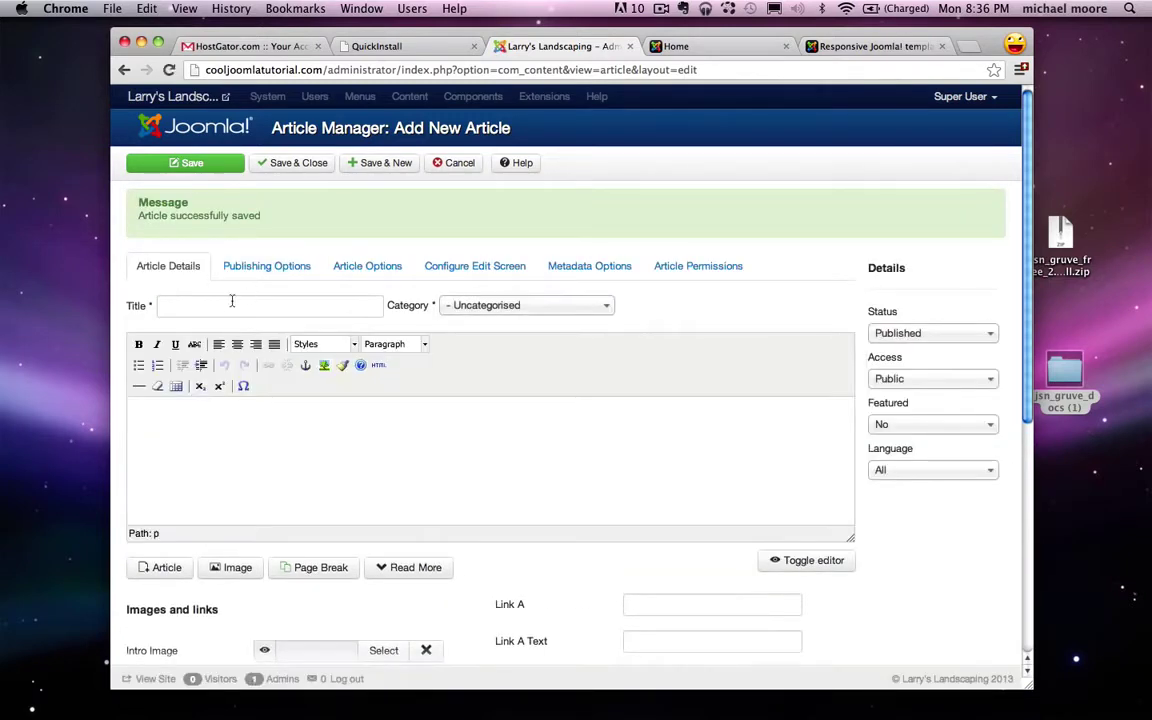
Step: Add the Services, Our Work and Contact Us articles, closing the editor after the last
left_click(252, 308)
type("Services")
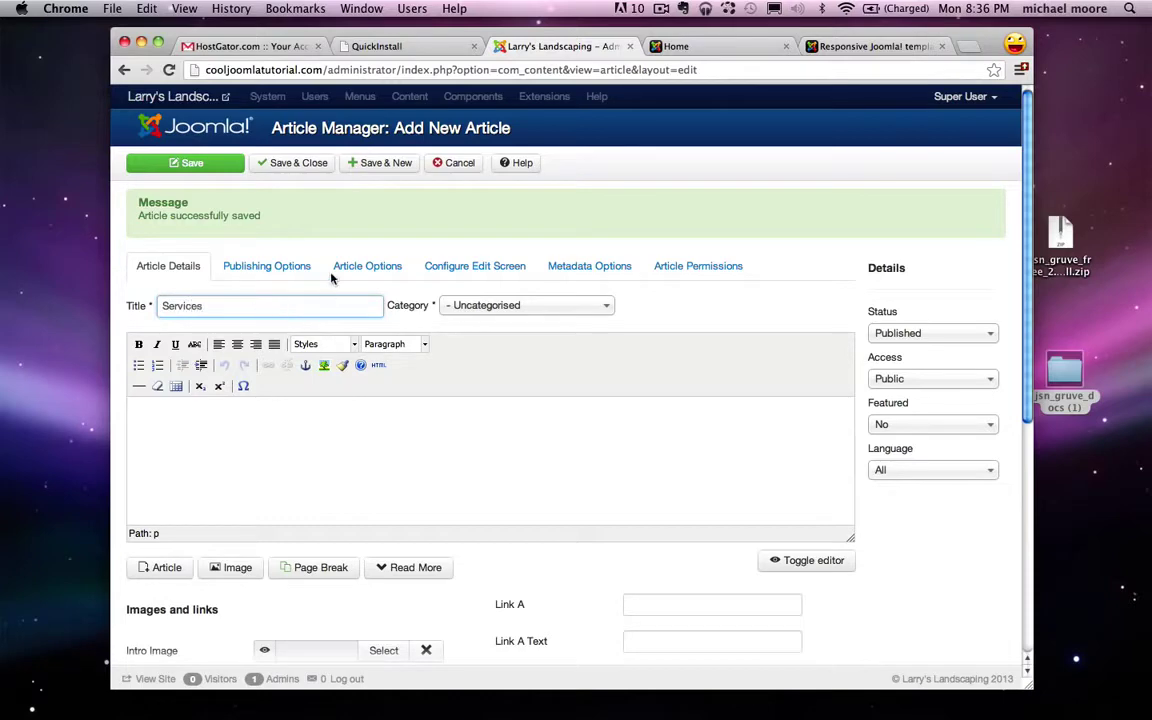
left_click(395, 167)
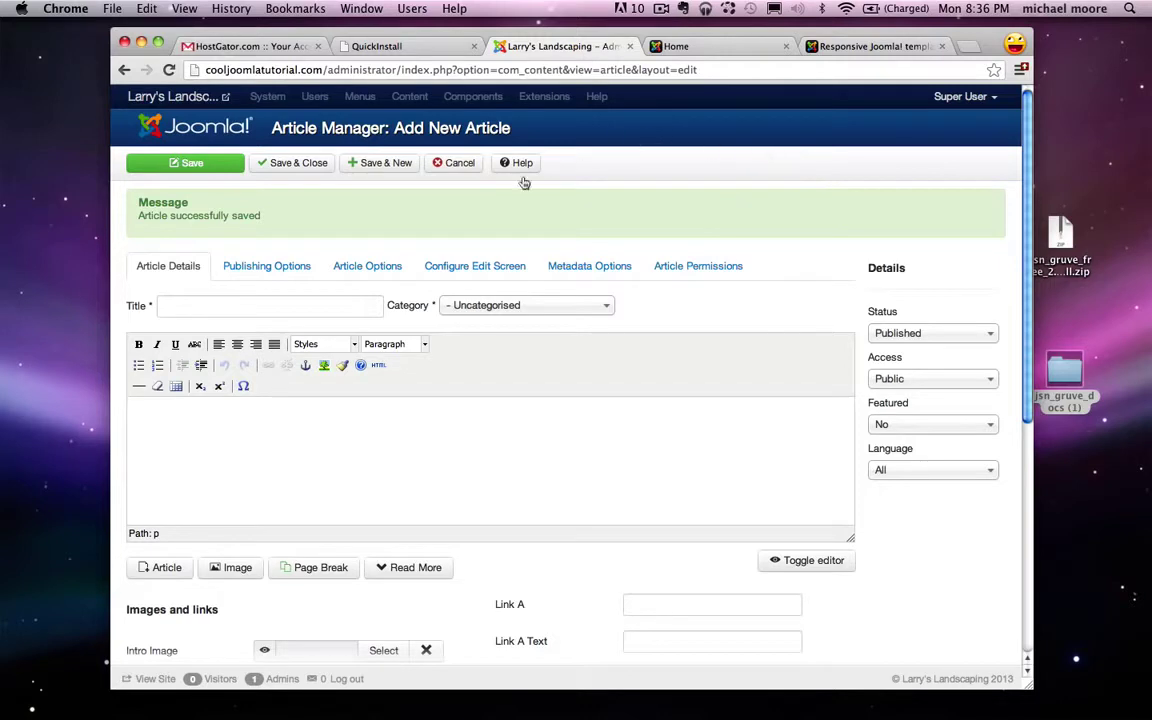
left_click(321, 307)
type("Our Work")
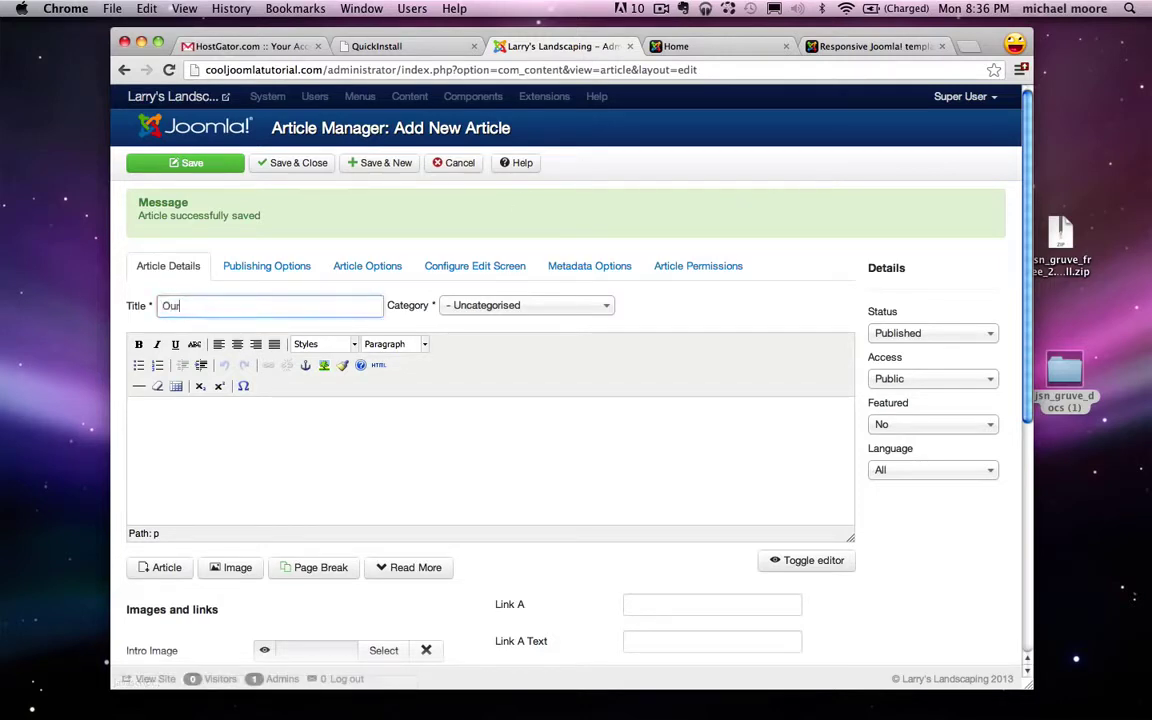
left_click(388, 164)
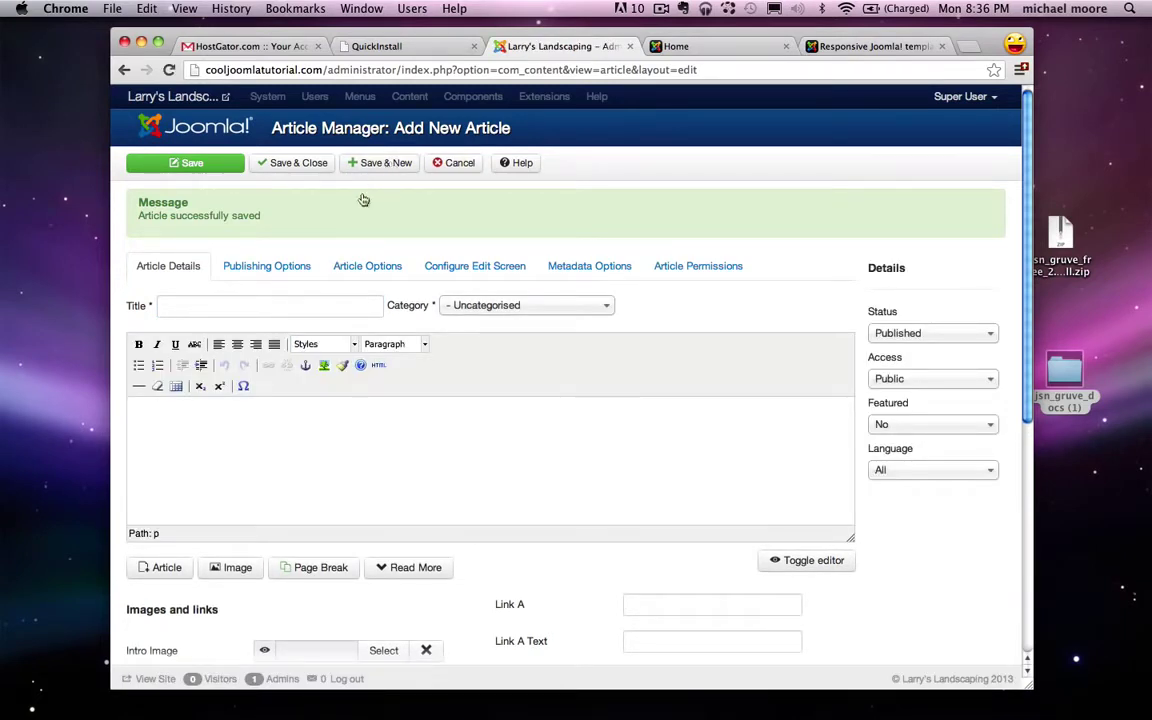
left_click(258, 311)
type("Contact Us")
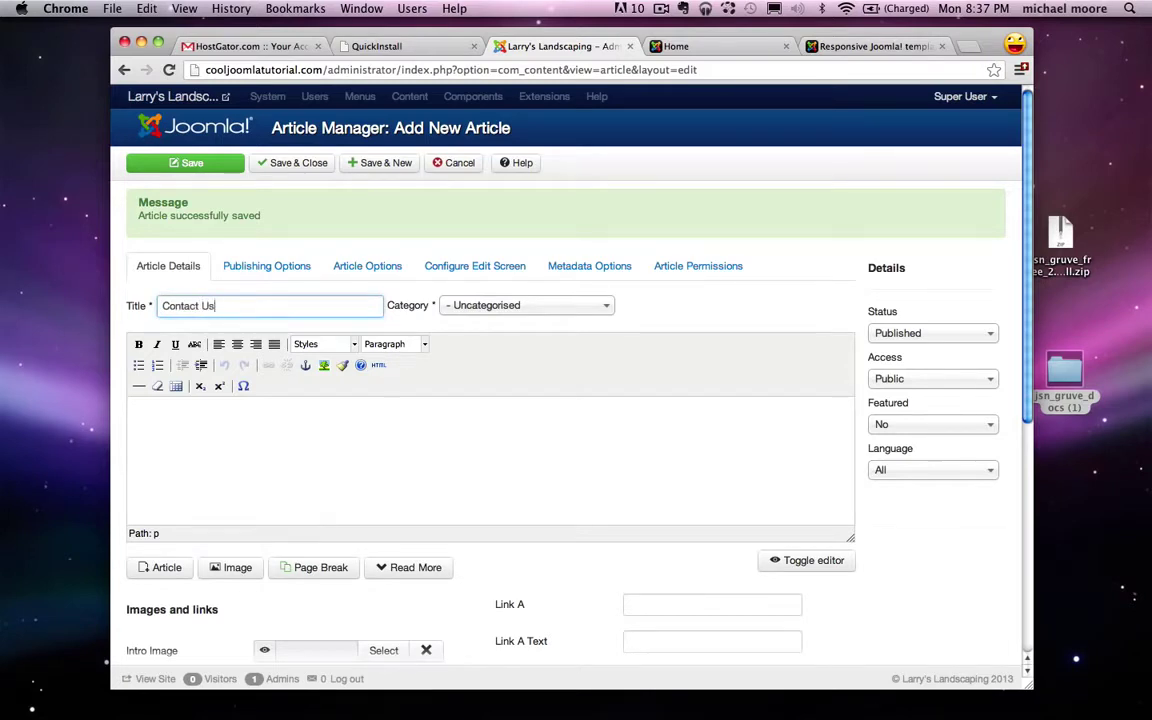
left_click(302, 162)
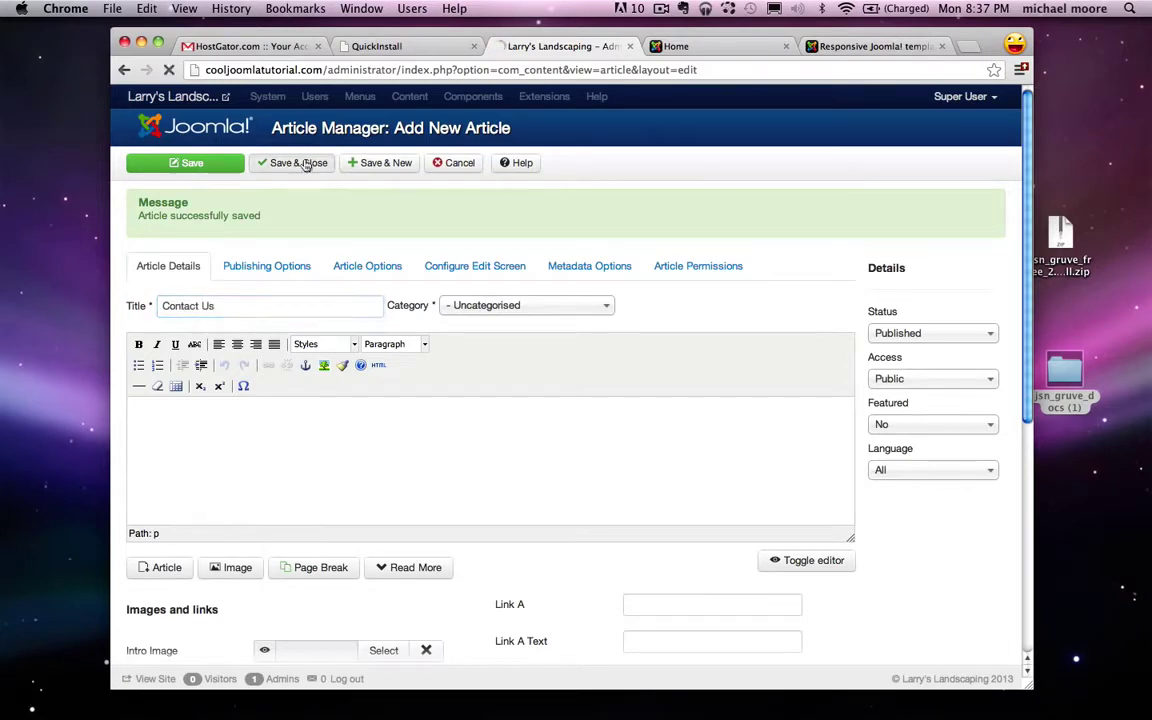
left_click(716, 52)
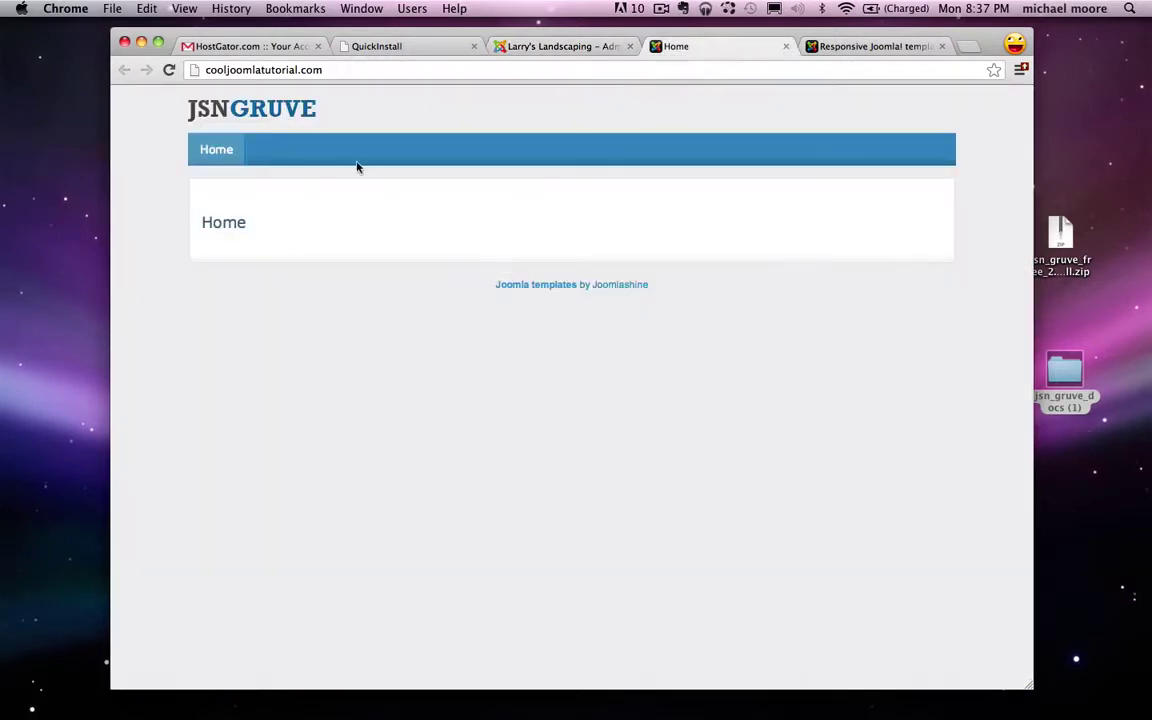
left_click(169, 70)
left_click(563, 47)
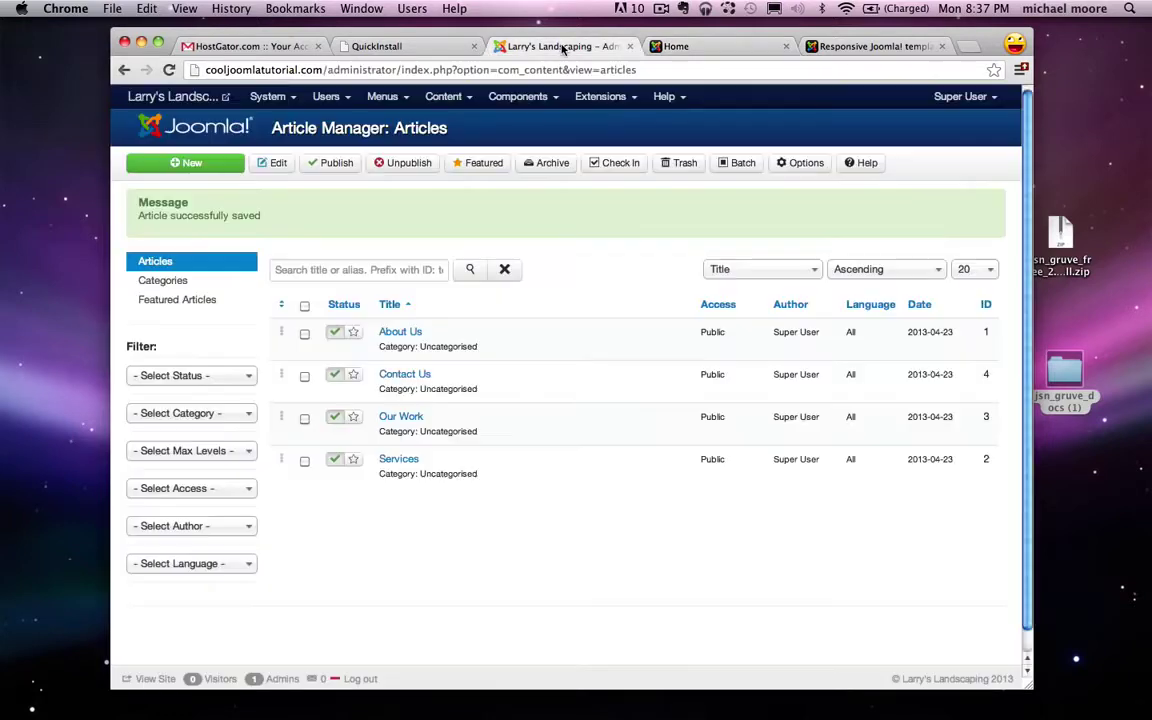
left_click(382, 96)
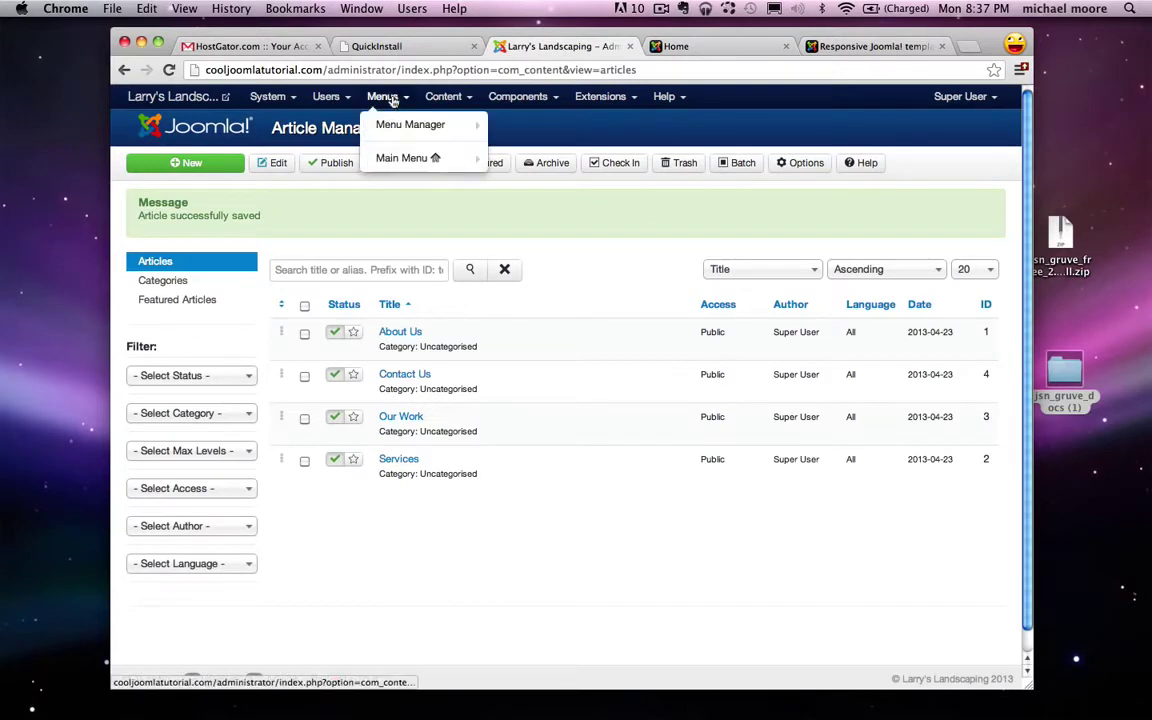
Step: Add a Single Article Main Menu item titled 'About Us' linked to the About Us article
mouse_move(406, 160)
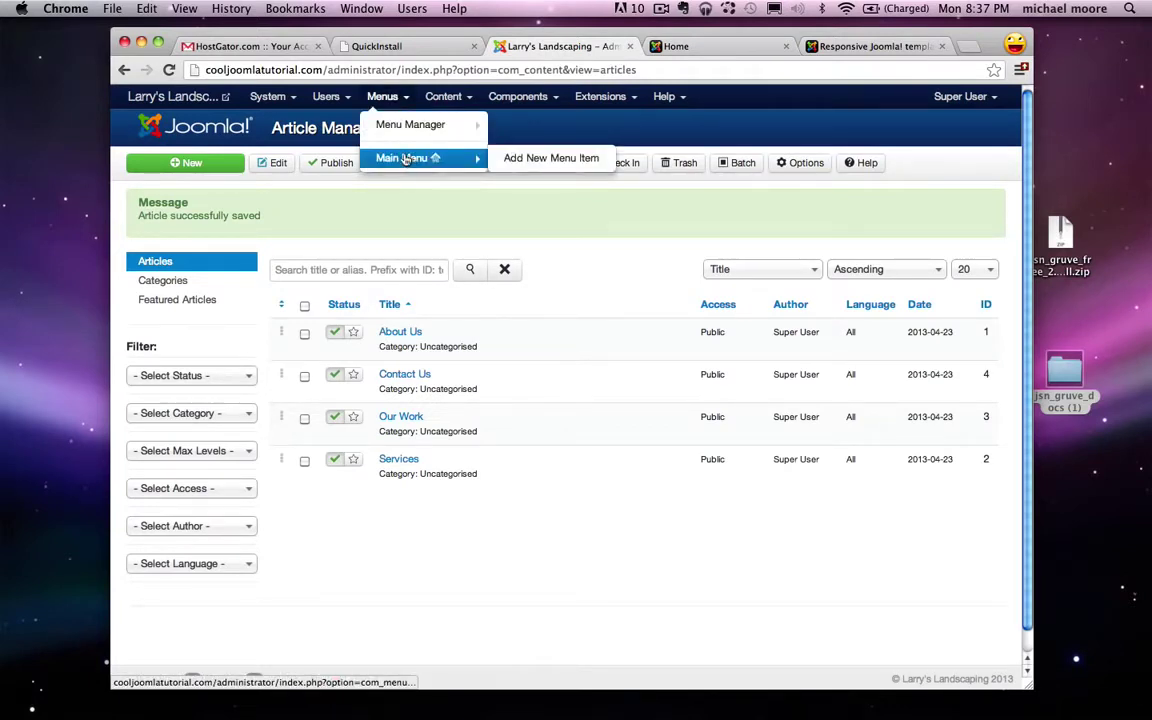
left_click(535, 162)
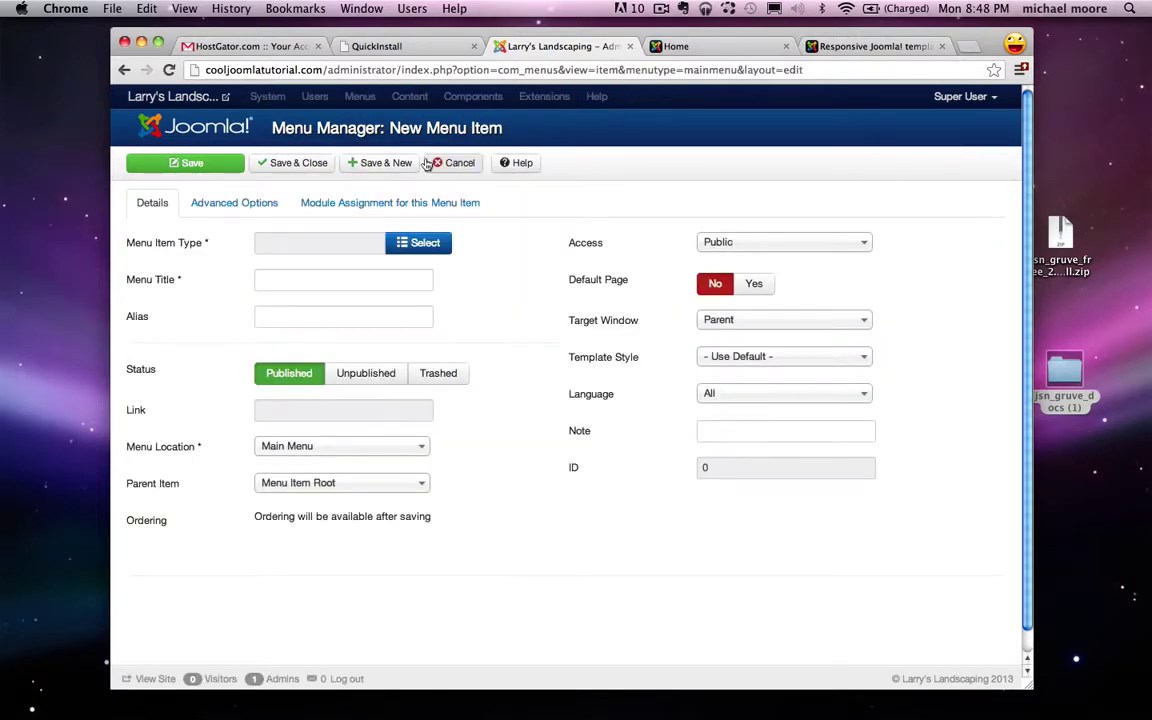
left_click(425, 249)
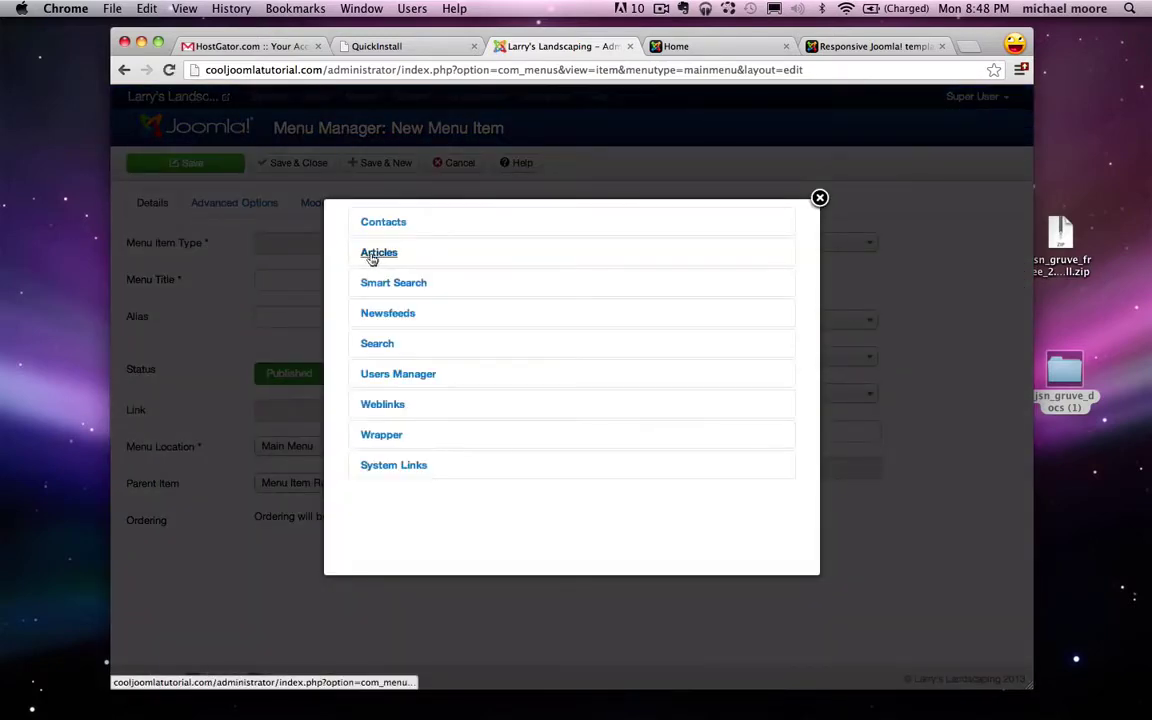
left_click(374, 255)
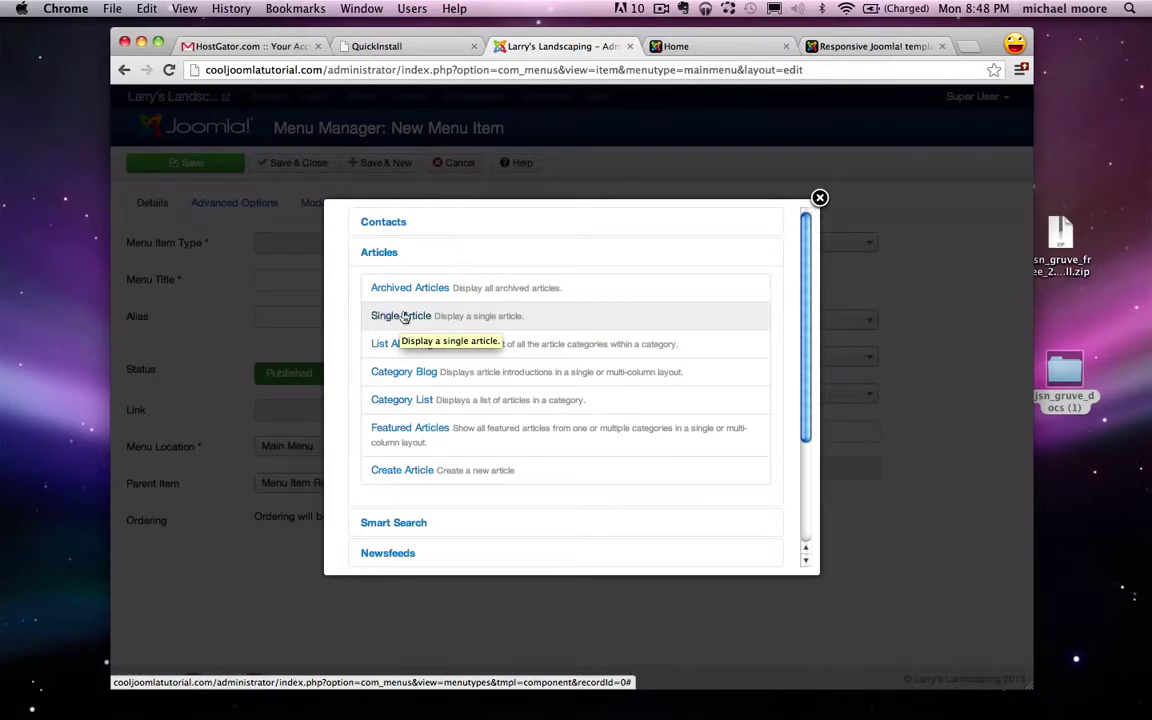
left_click(388, 316)
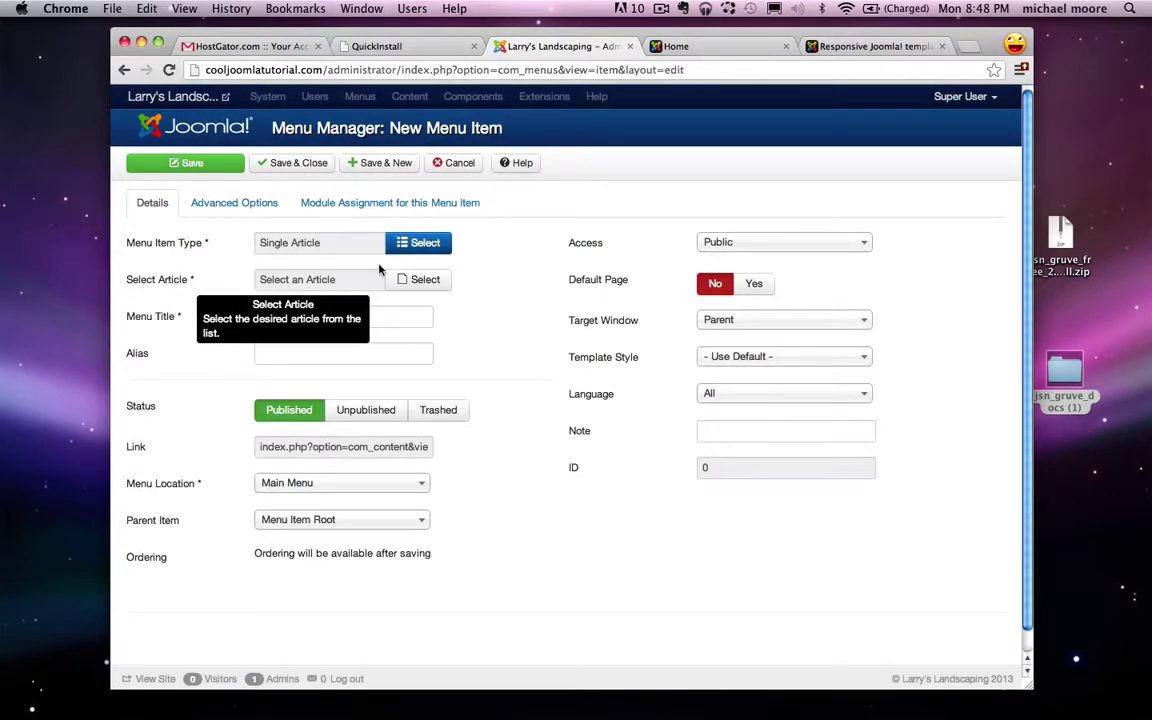
left_click(429, 283)
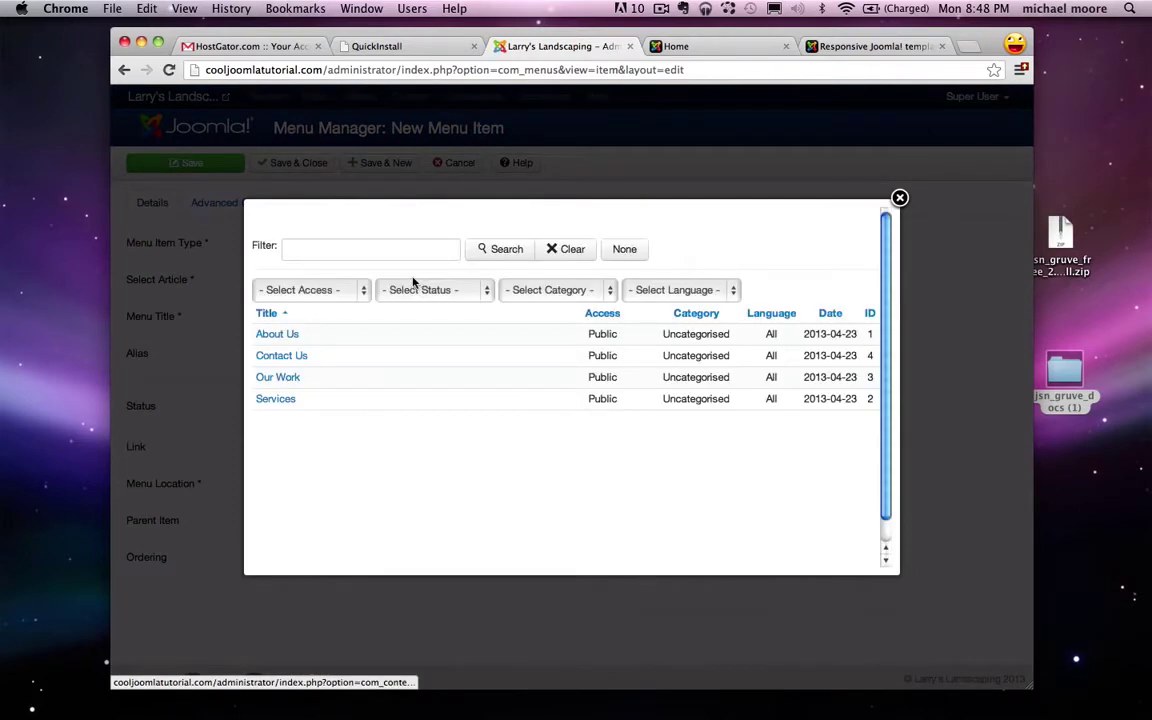
left_click(277, 334)
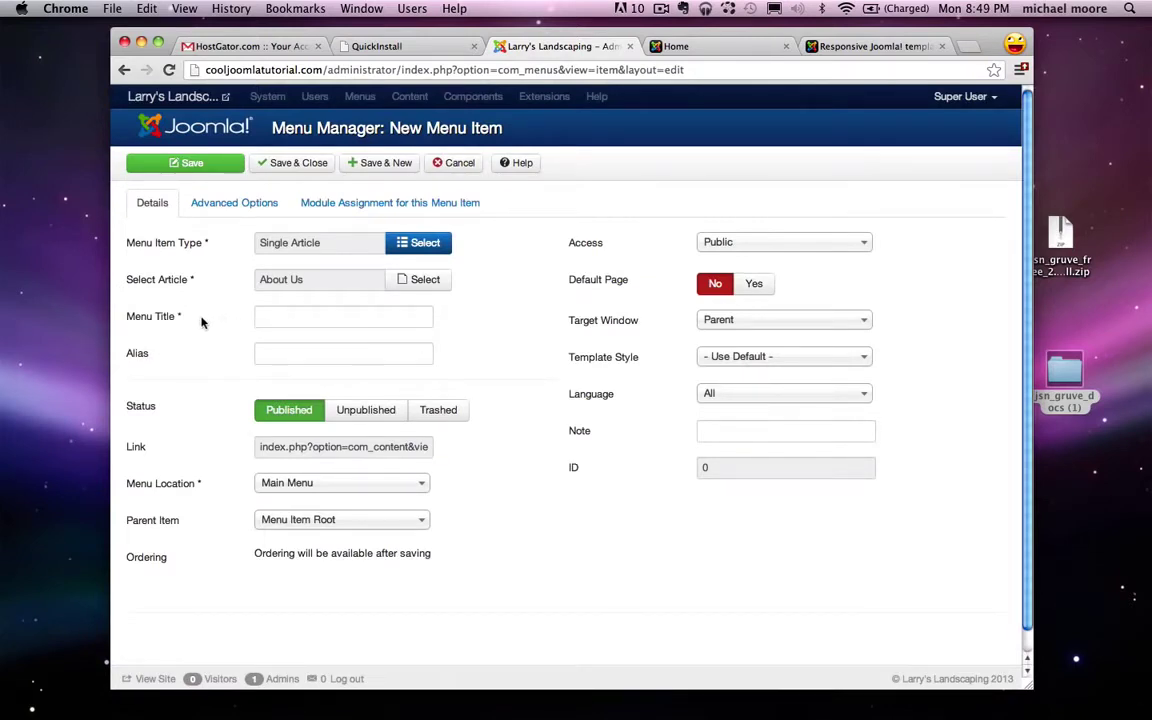
left_click(290, 318)
type("About")
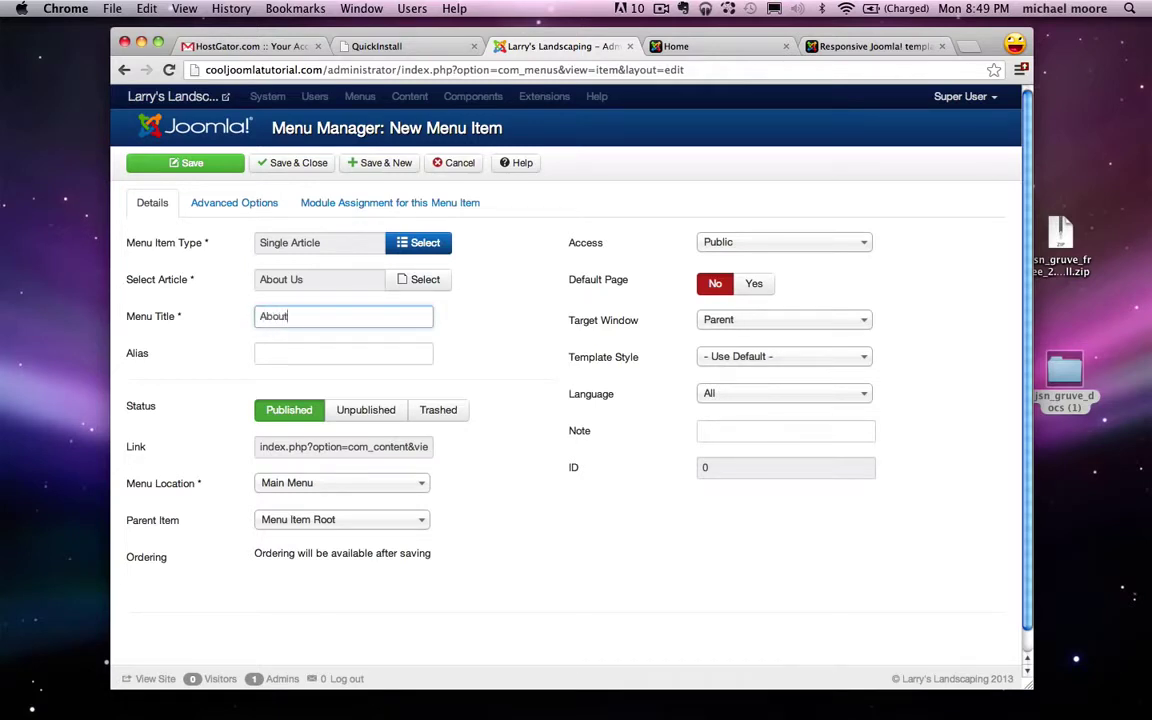
type(" Us")
left_click(686, 48)
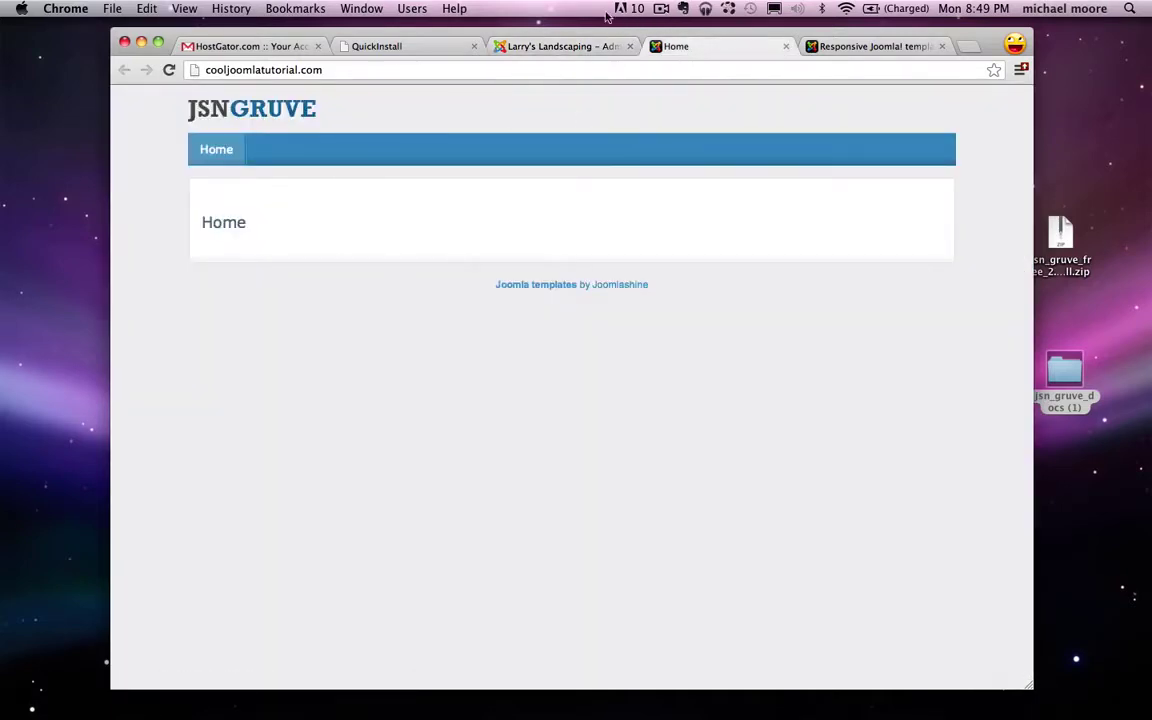
left_click(558, 50)
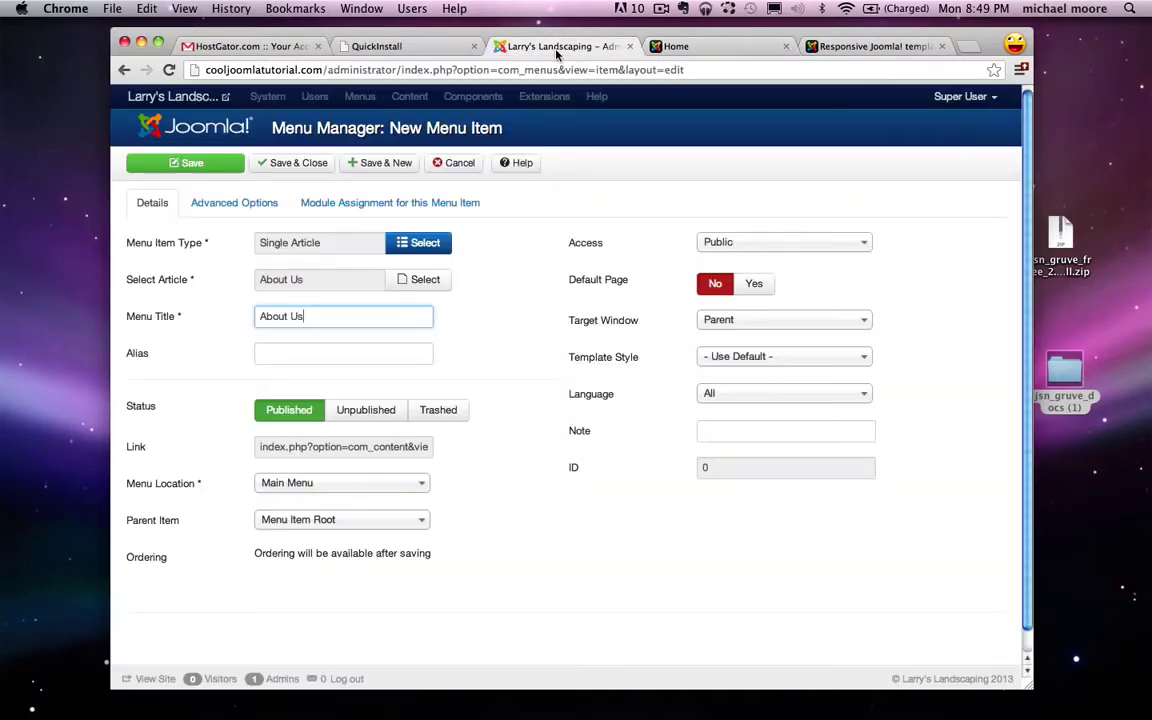
left_click(388, 166)
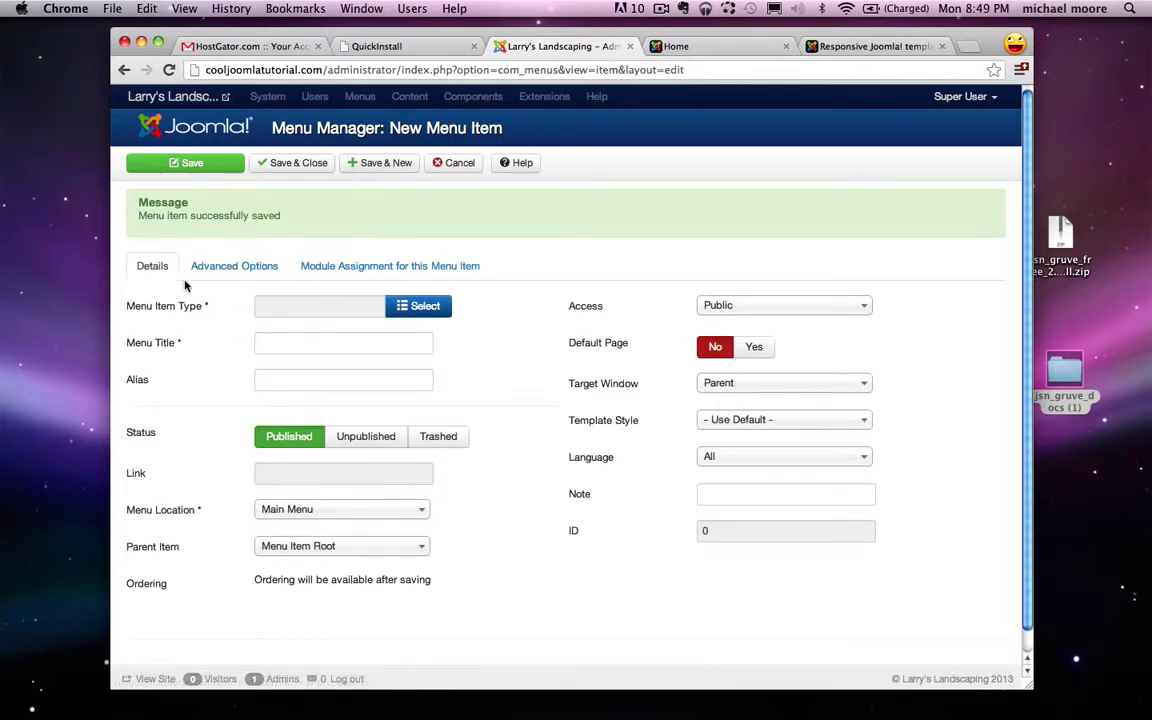
Step: Create a Single Article menu item 'Services' linked to the Services article
left_click(410, 306)
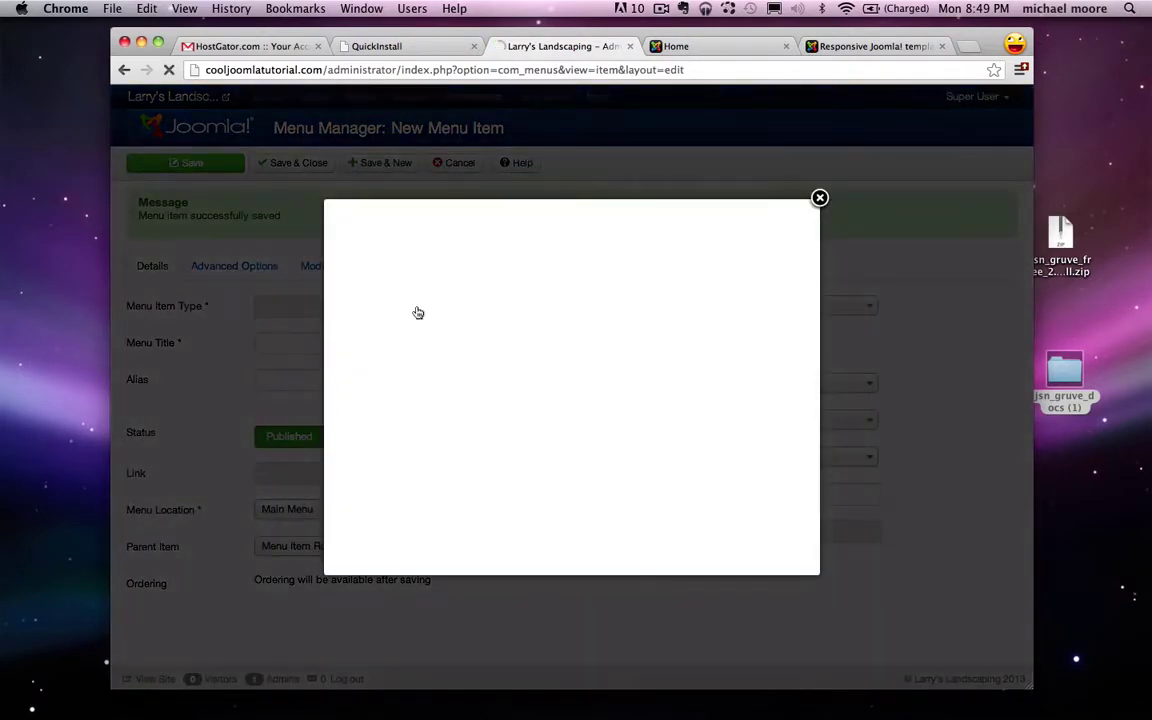
left_click(379, 251)
left_click(402, 316)
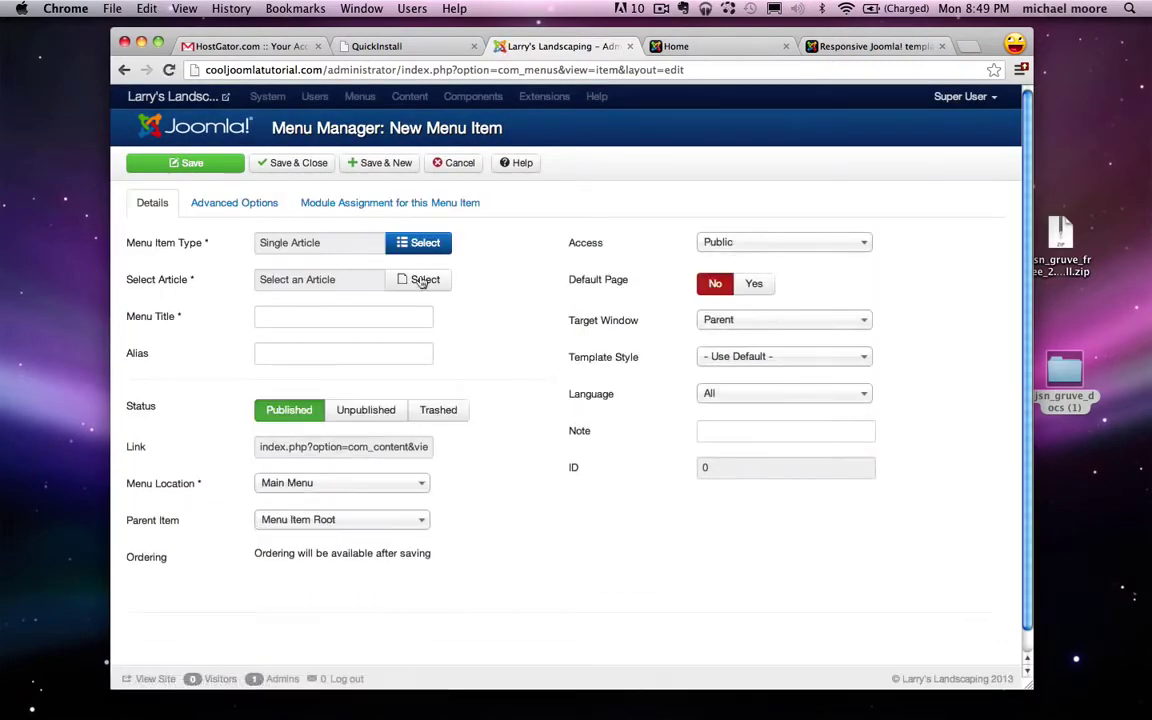
left_click(422, 281)
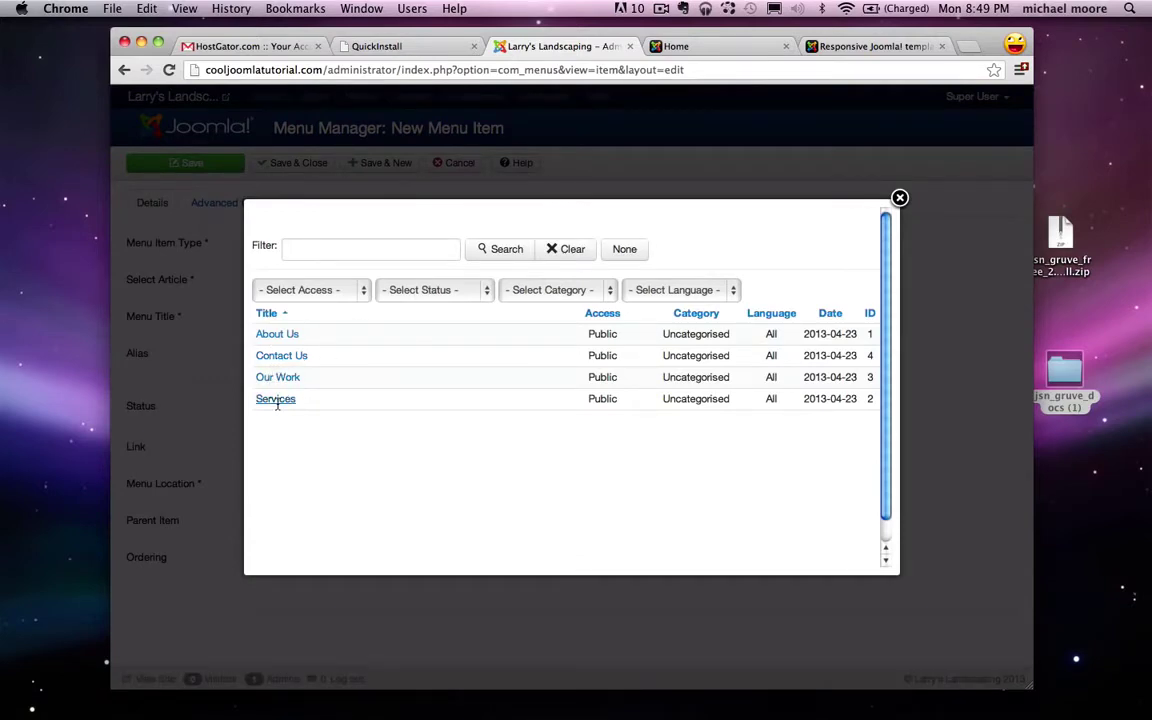
left_click(276, 399)
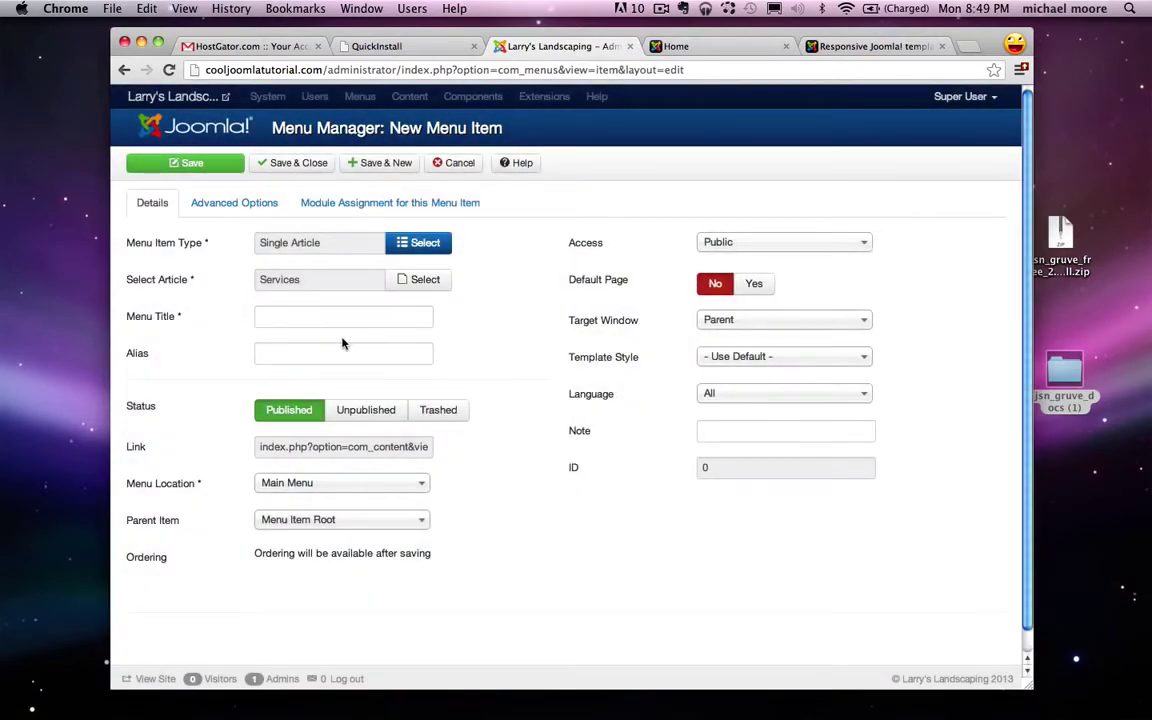
left_click(308, 318)
type("Services")
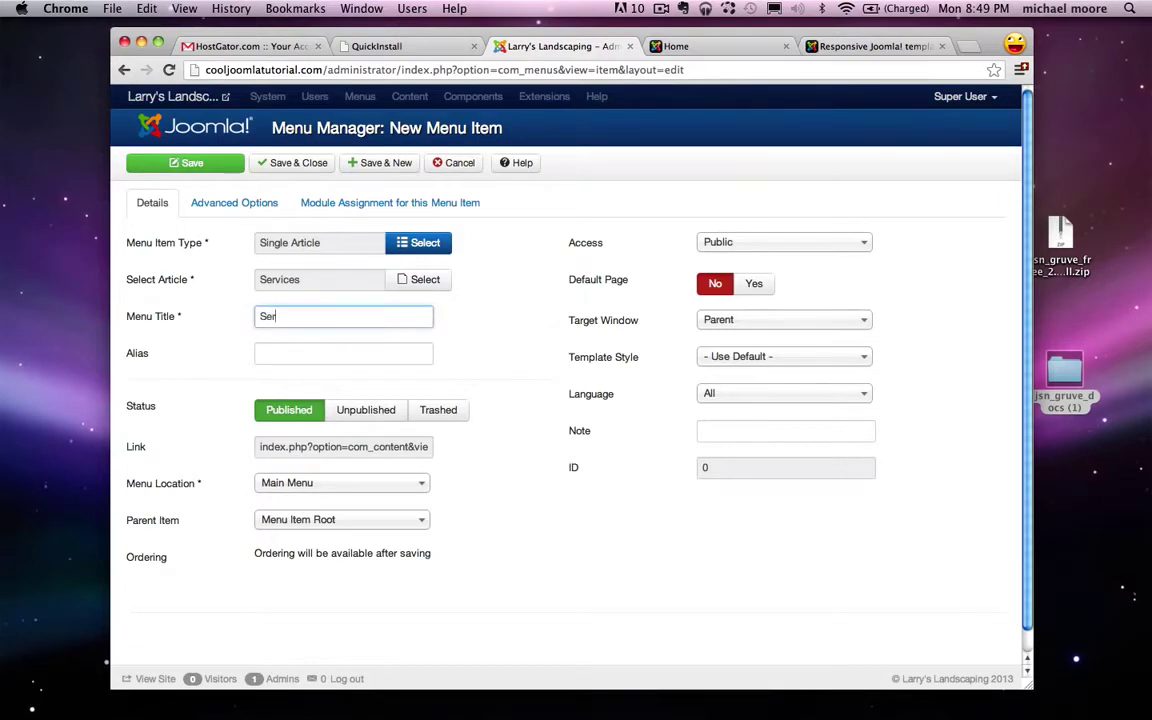
left_click(387, 163)
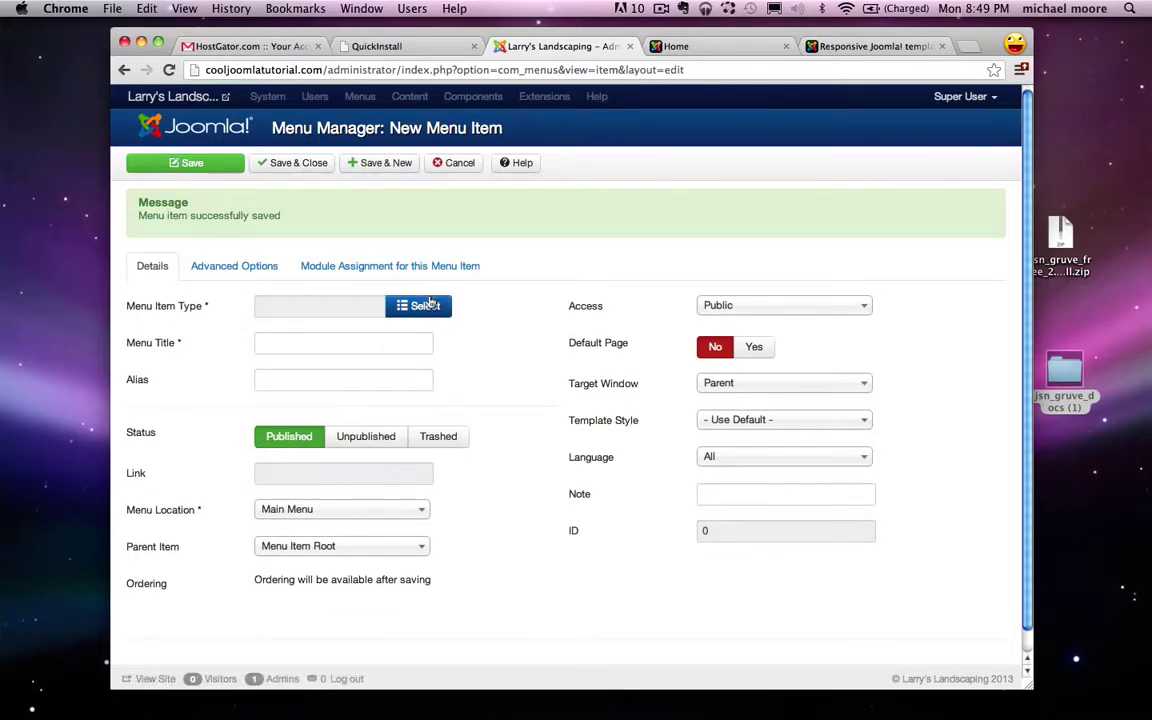
Step: Create a Single Article menu item 'Our Work' linked to the Our Work article
left_click(420, 305)
left_click(377, 251)
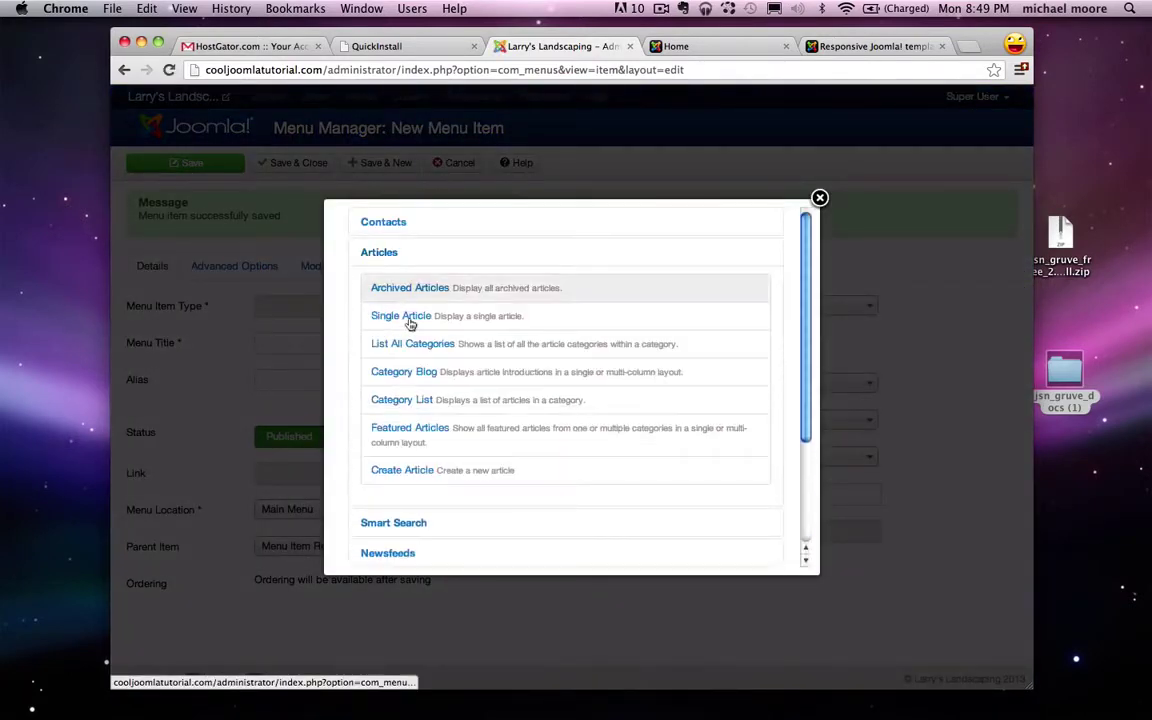
left_click(409, 319)
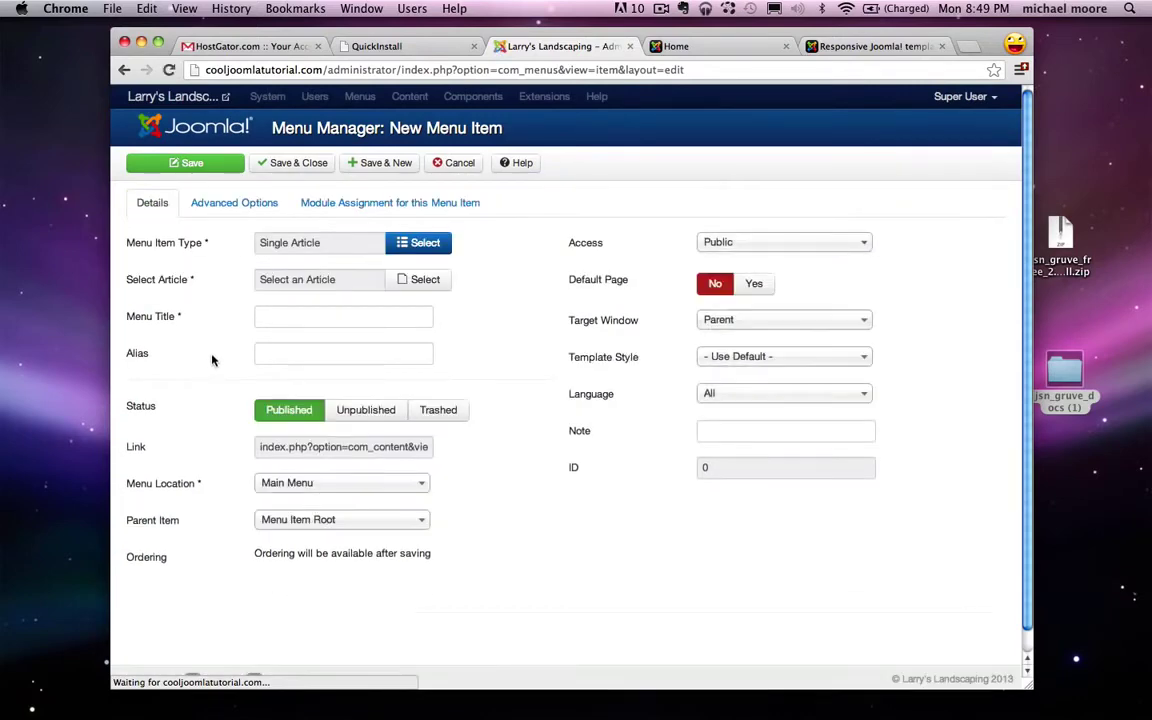
left_click(411, 281)
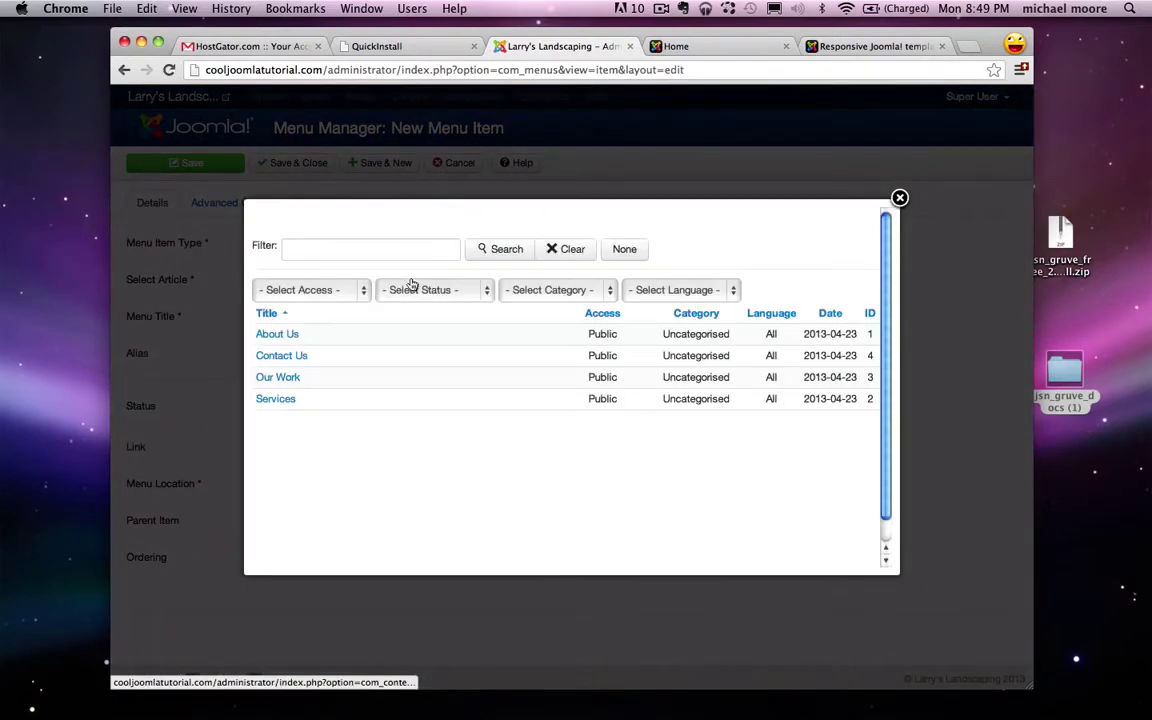
left_click(289, 379)
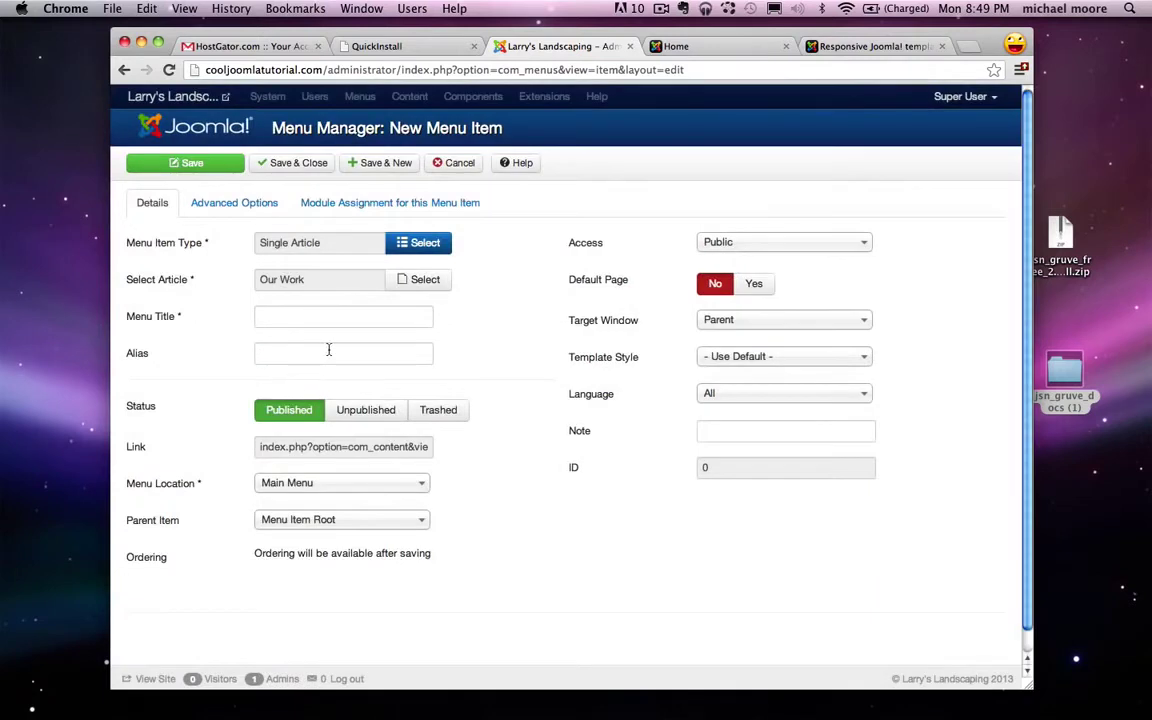
left_click(297, 322)
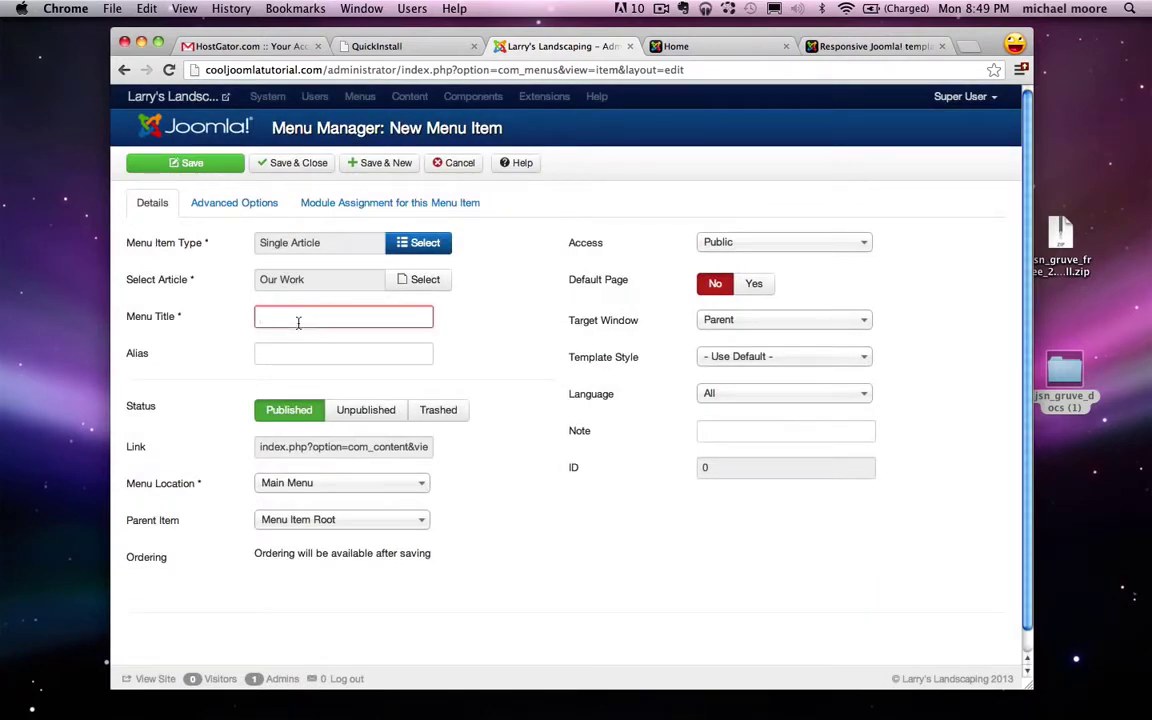
type("Our Work")
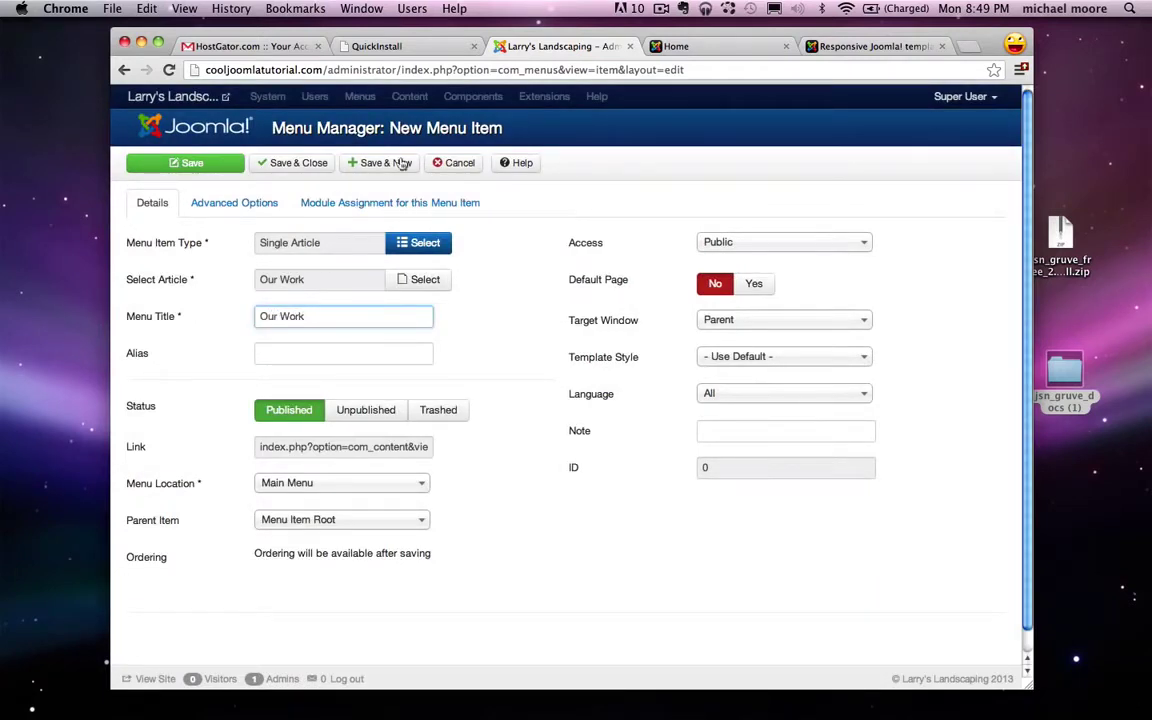
left_click(392, 163)
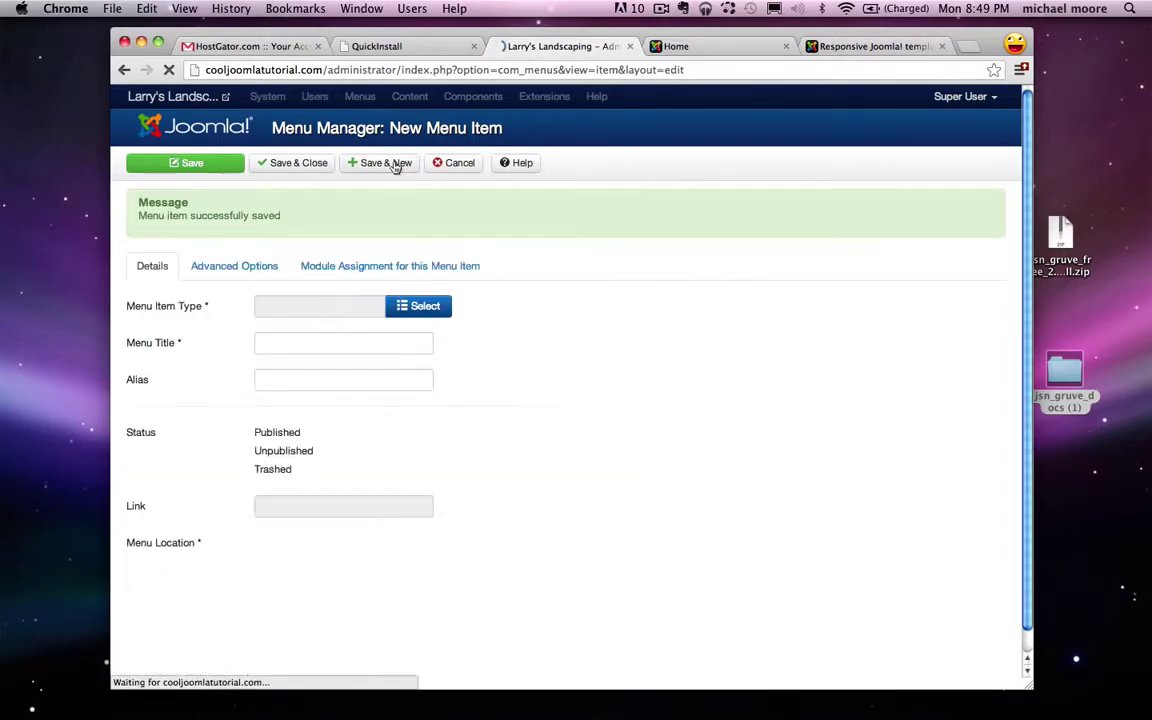
Step: Create a Single Article menu item 'Contact Us', save and close, then view the live Home page
left_click(411, 307)
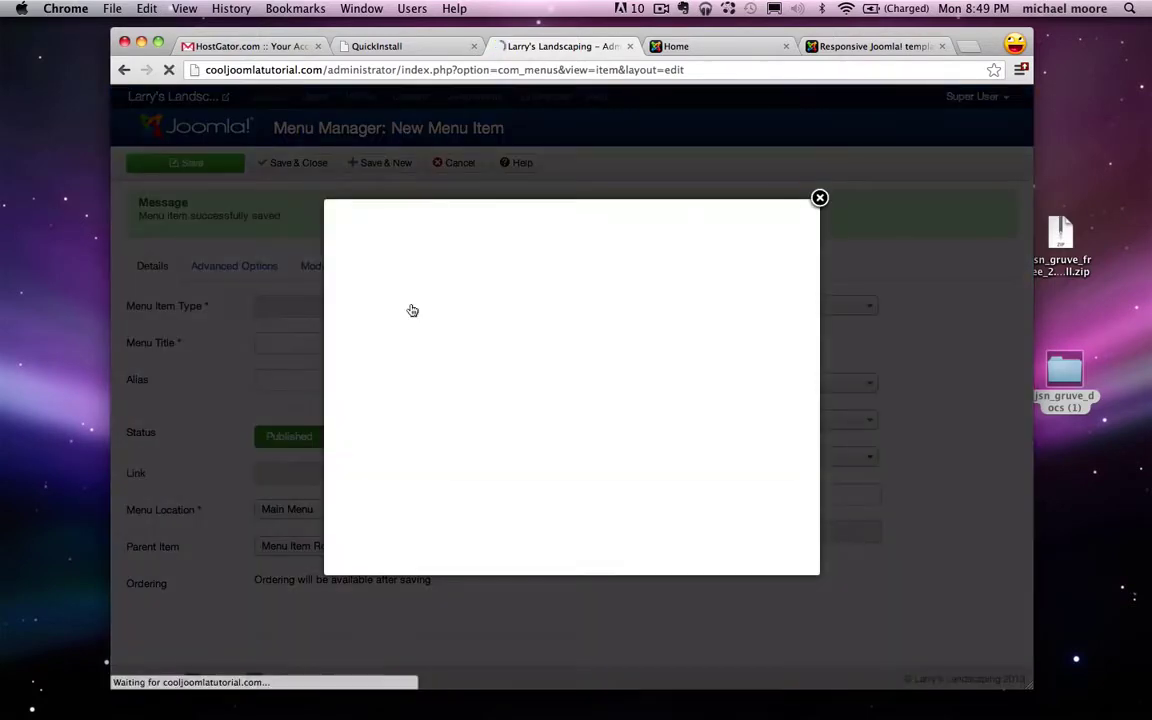
left_click(379, 253)
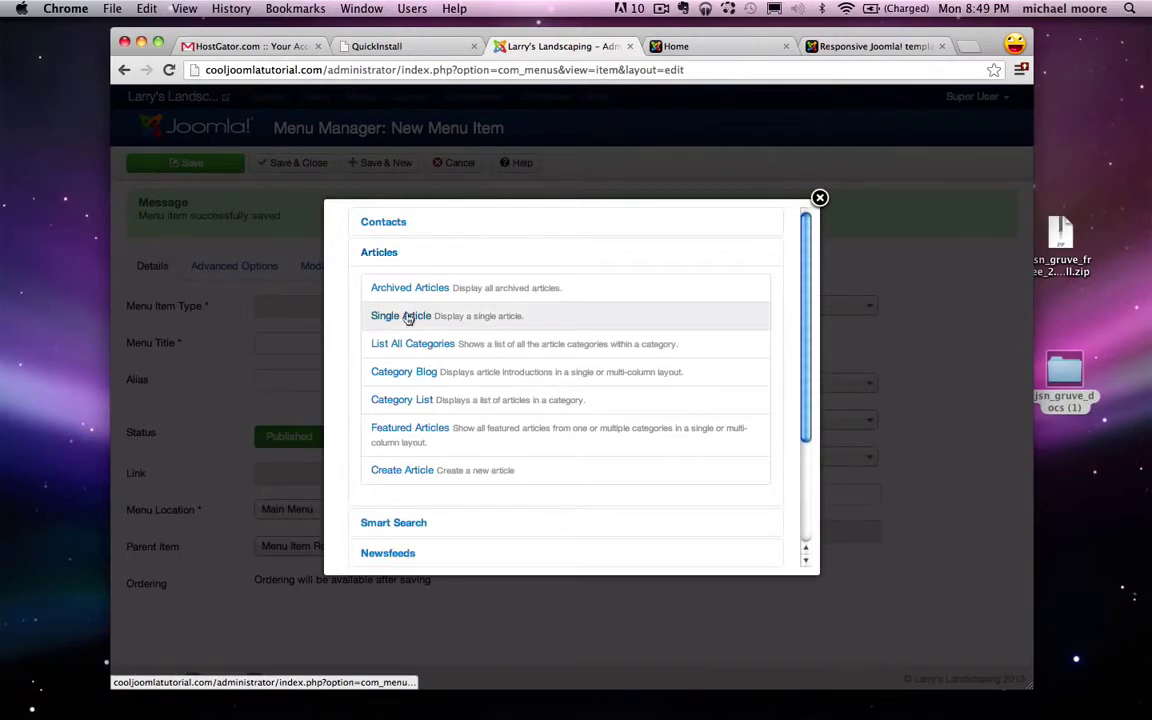
left_click(405, 316)
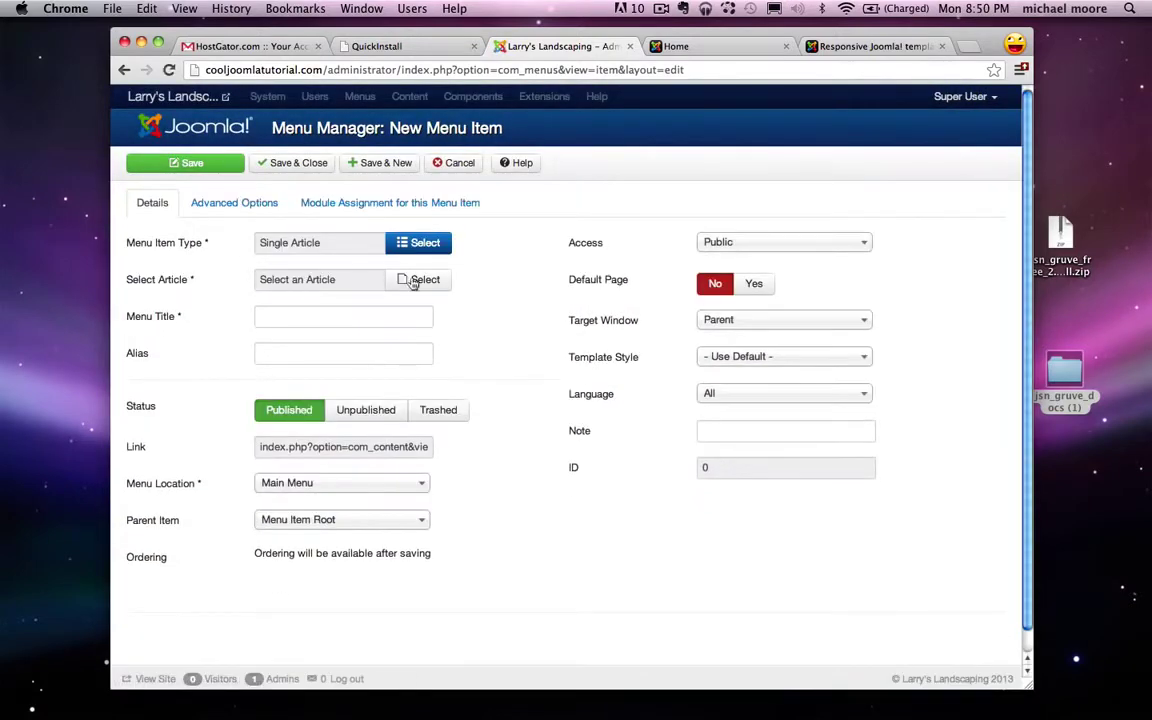
left_click(410, 280)
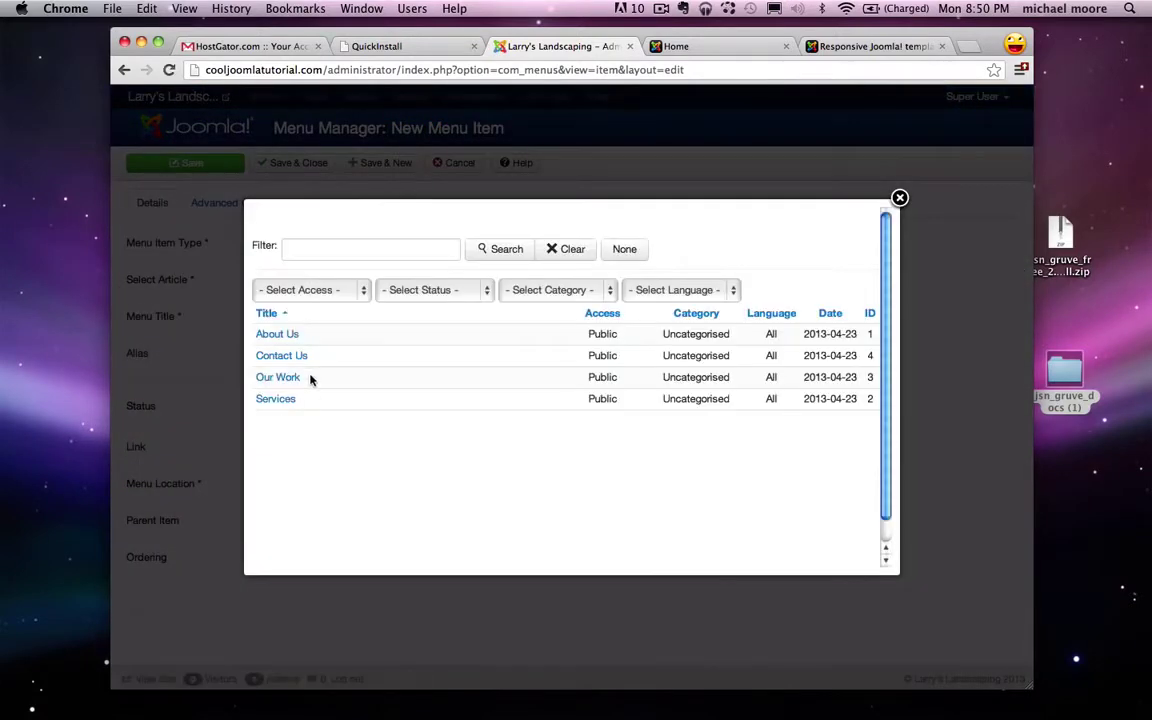
left_click(282, 356)
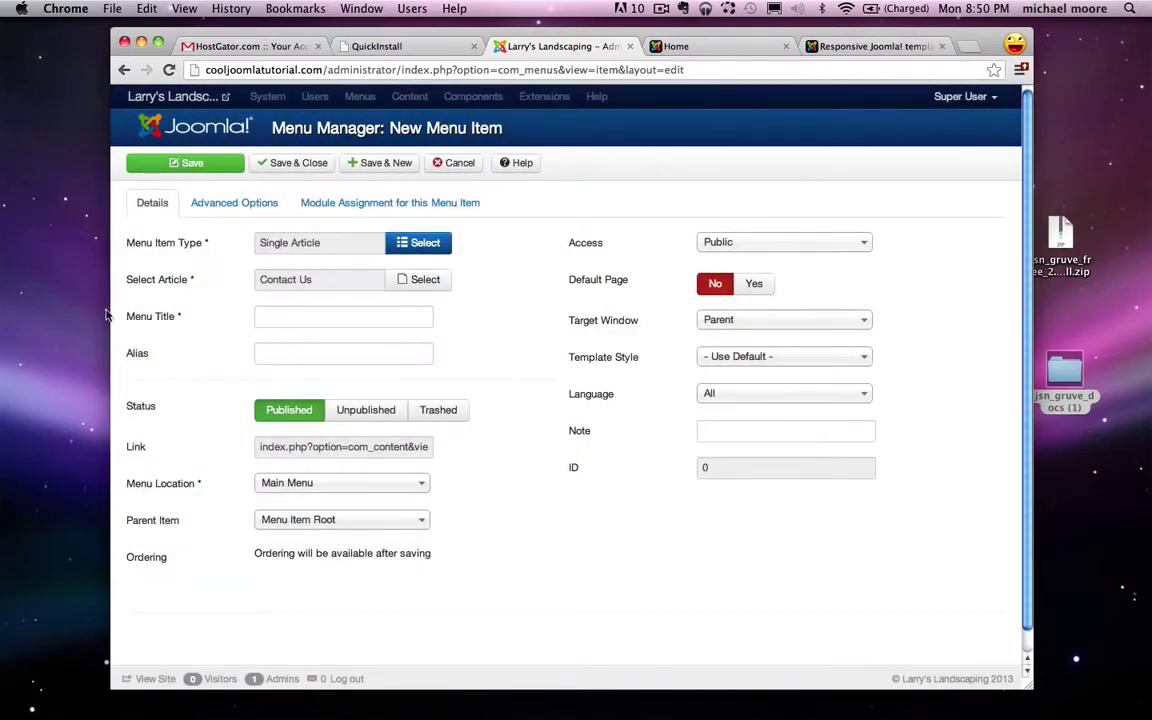
left_click(281, 319)
type("Contact Us")
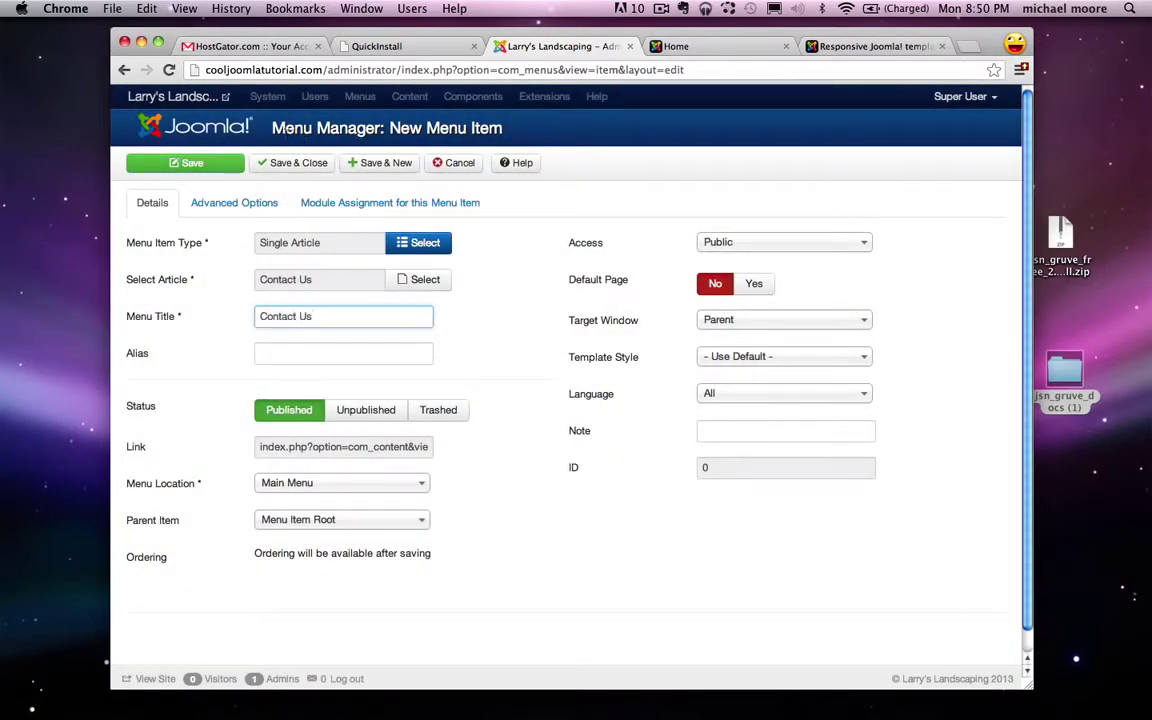
left_click(300, 167)
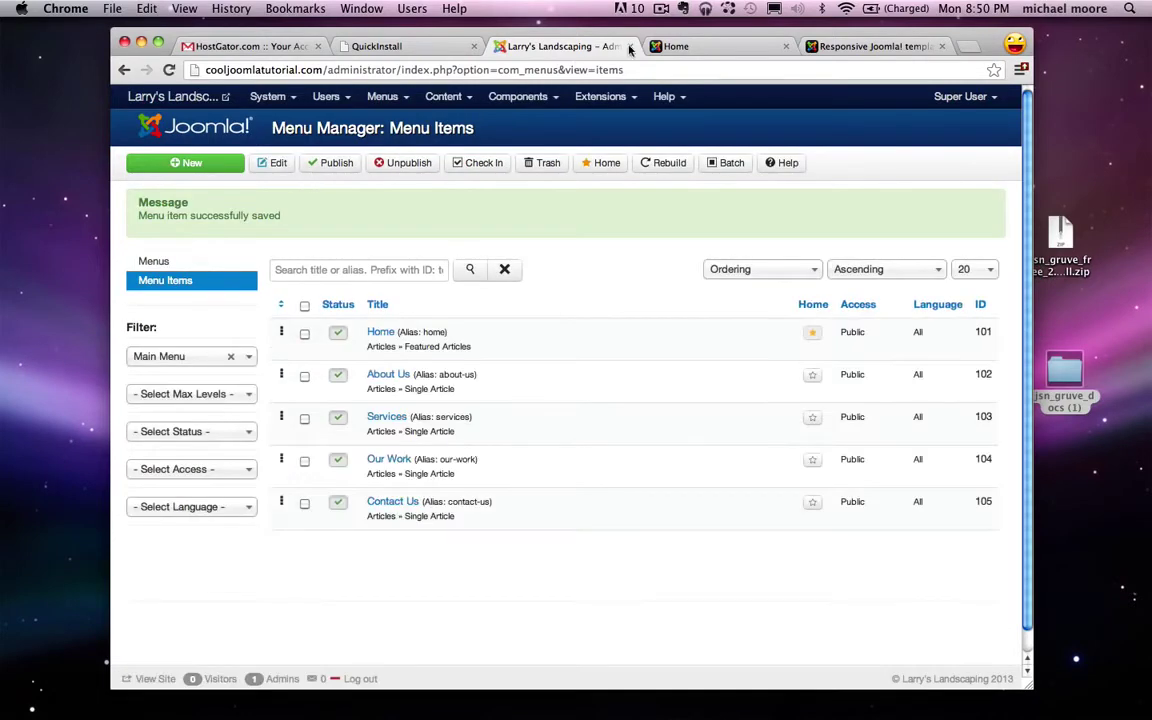
left_click(703, 50)
left_click(169, 70)
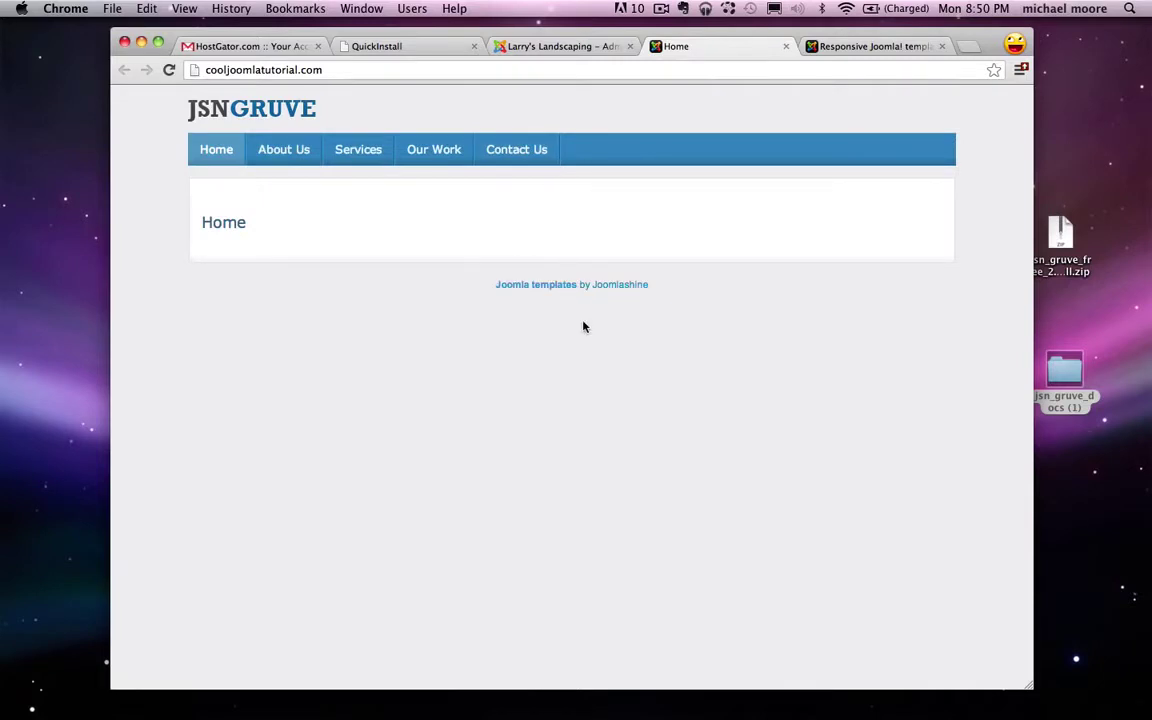
left_click(290, 151)
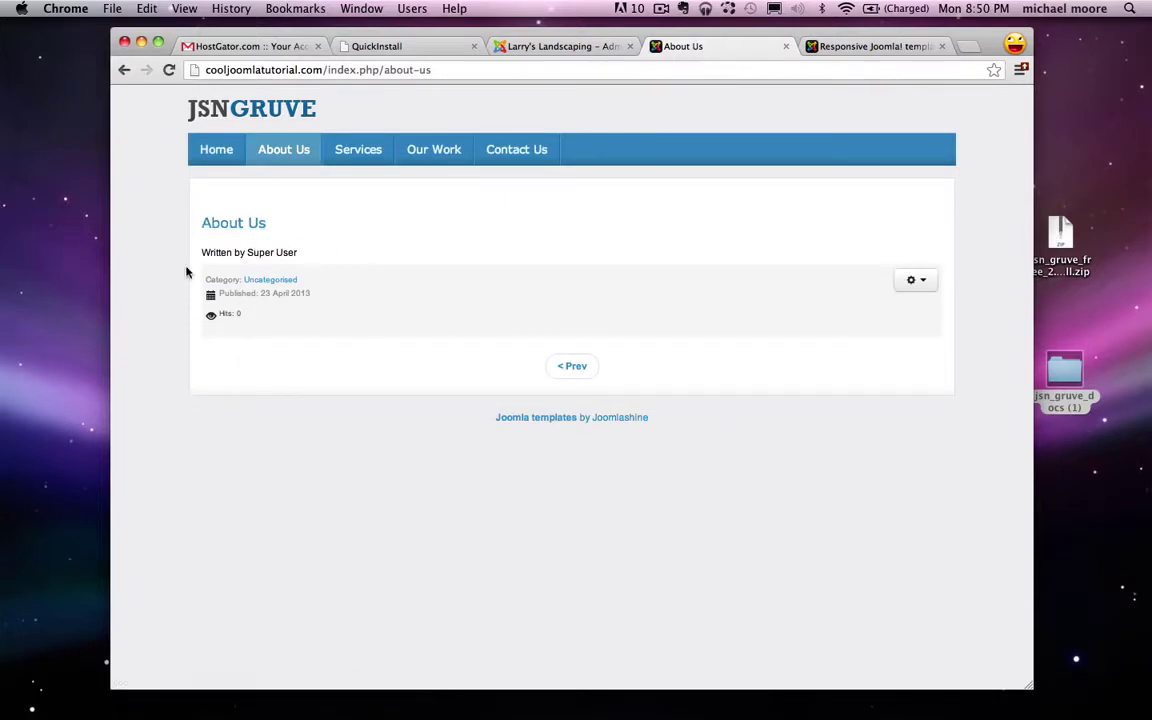
left_click(364, 154)
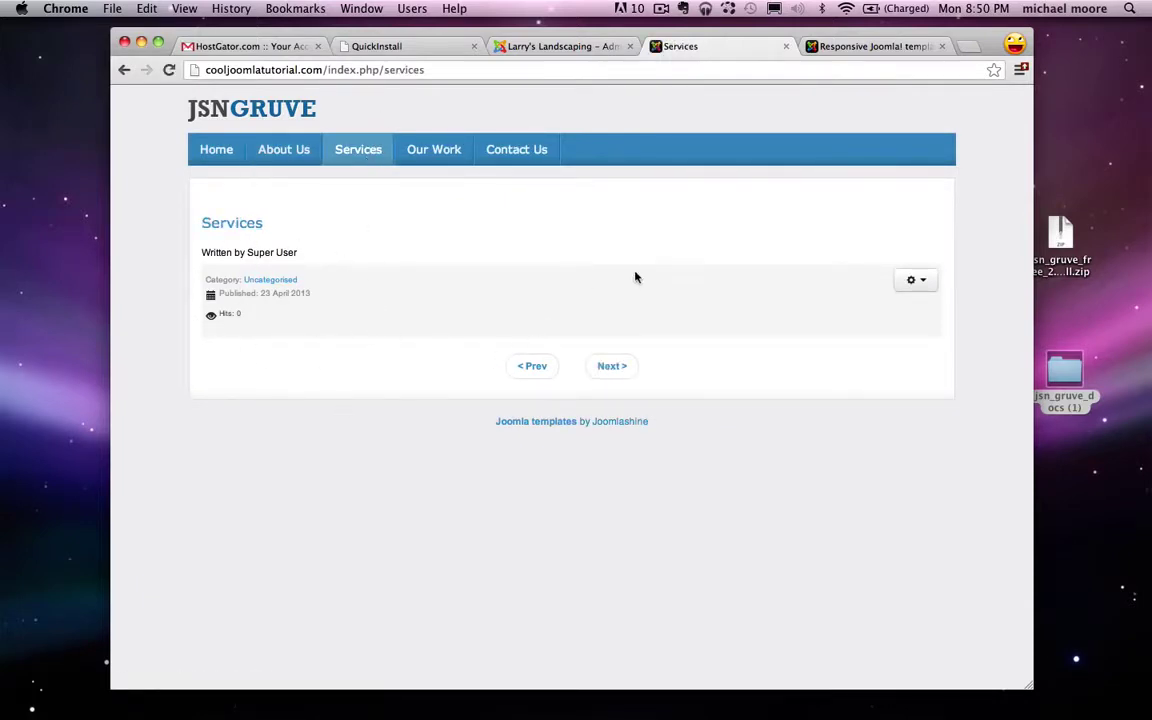
left_click(241, 106)
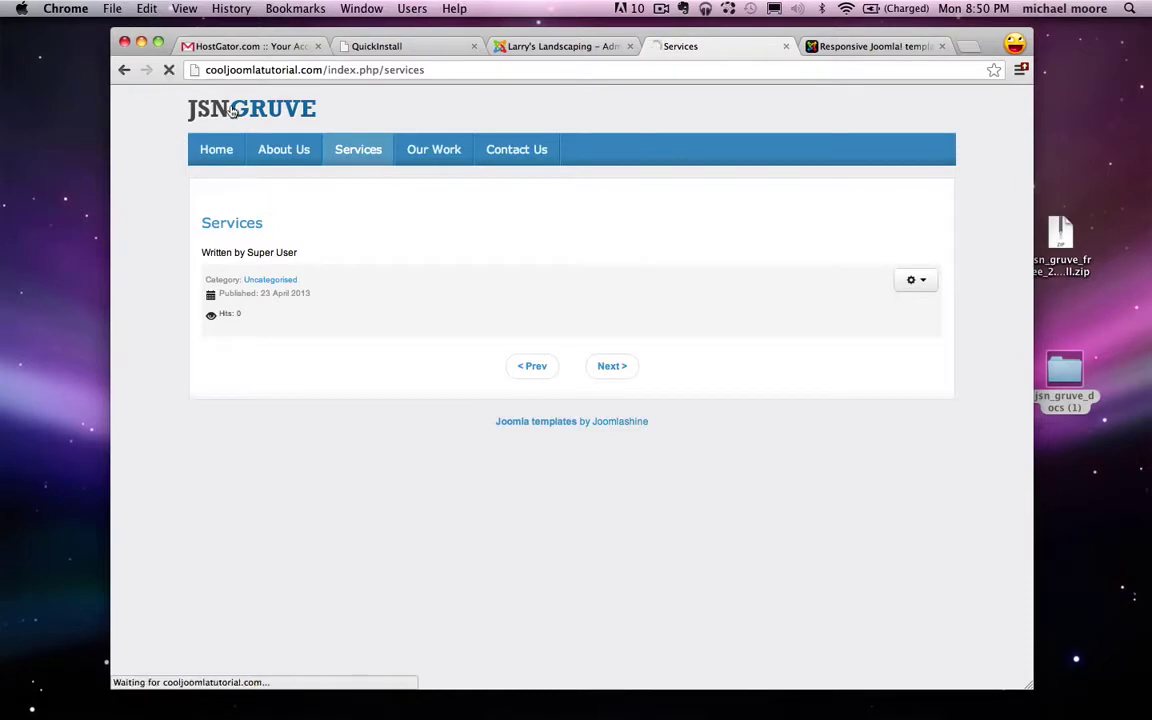
left_click(550, 46)
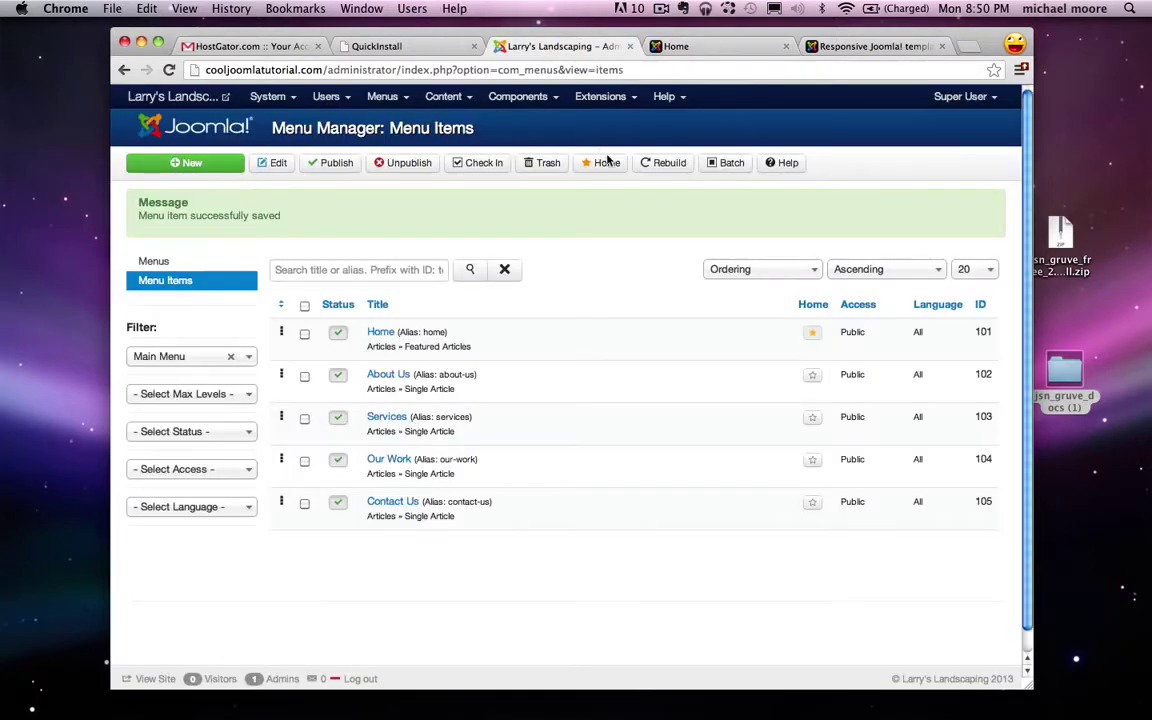
Step: Give the About Us article ':)' as its body and check it on the live About Us page
left_click(443, 96)
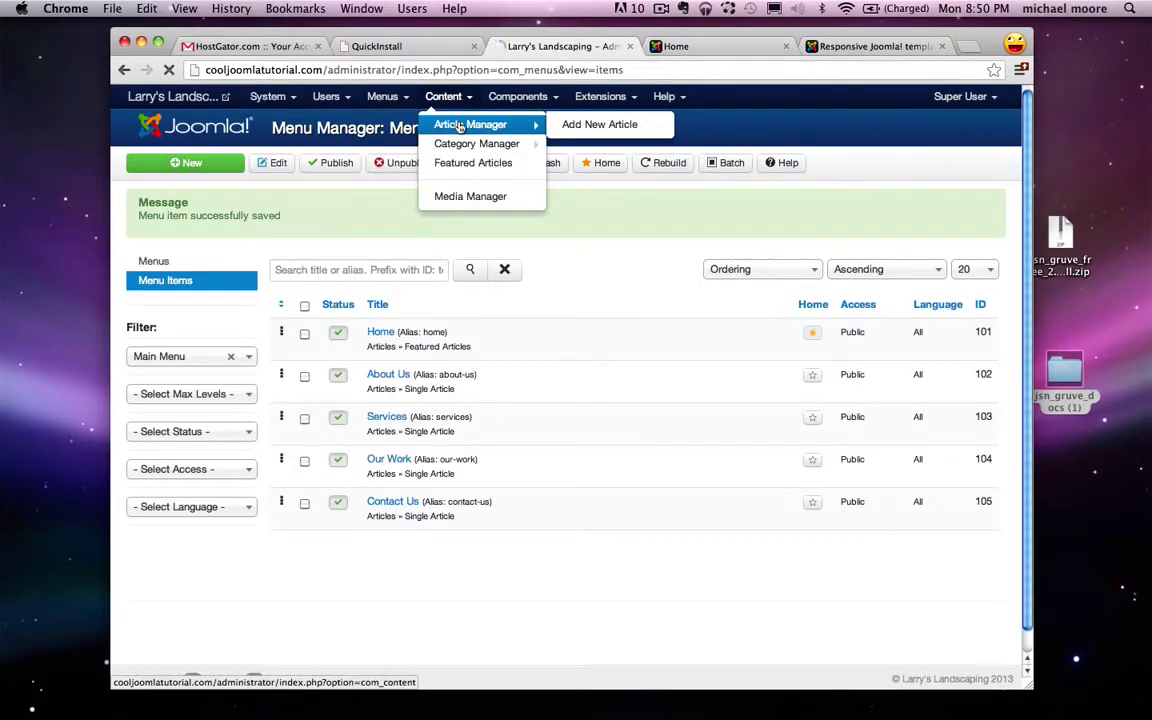
left_click(460, 124)
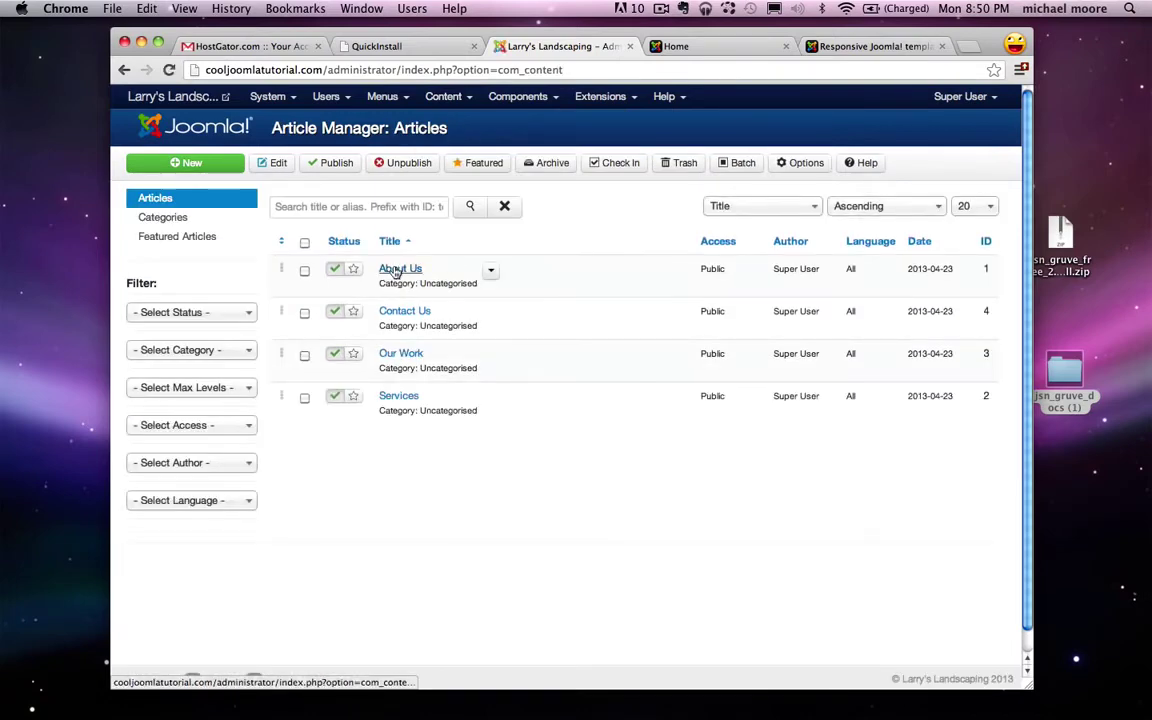
left_click(396, 271)
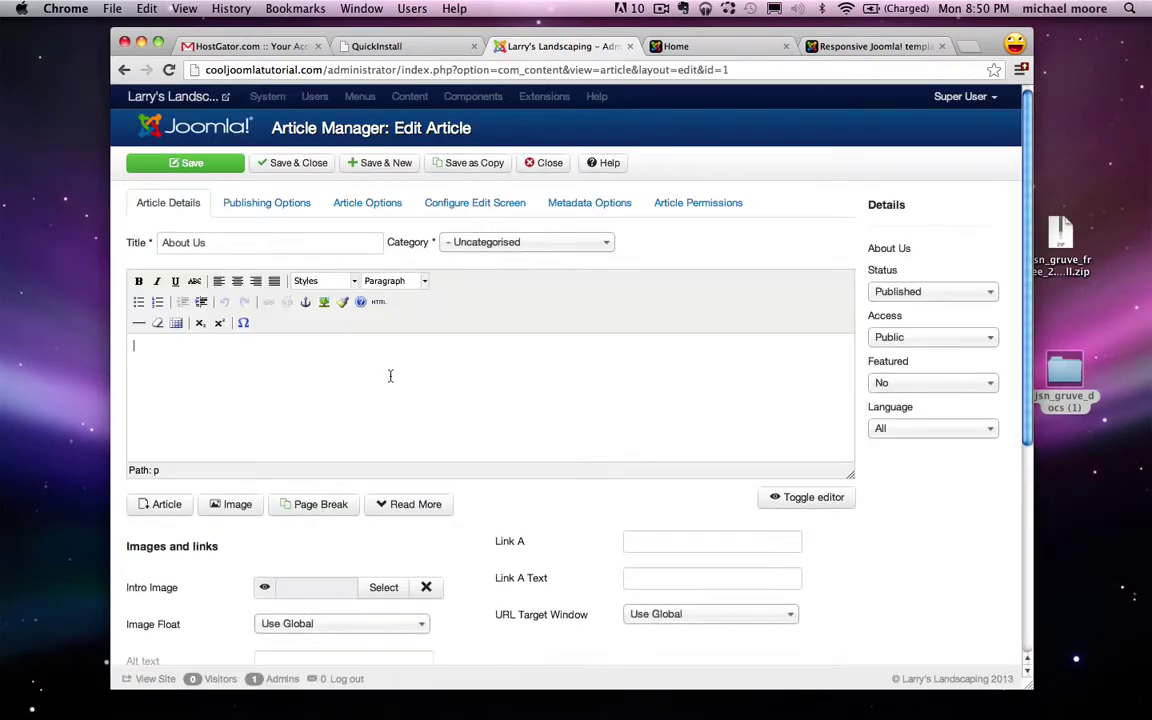
left_click(290, 162)
left_click(720, 47)
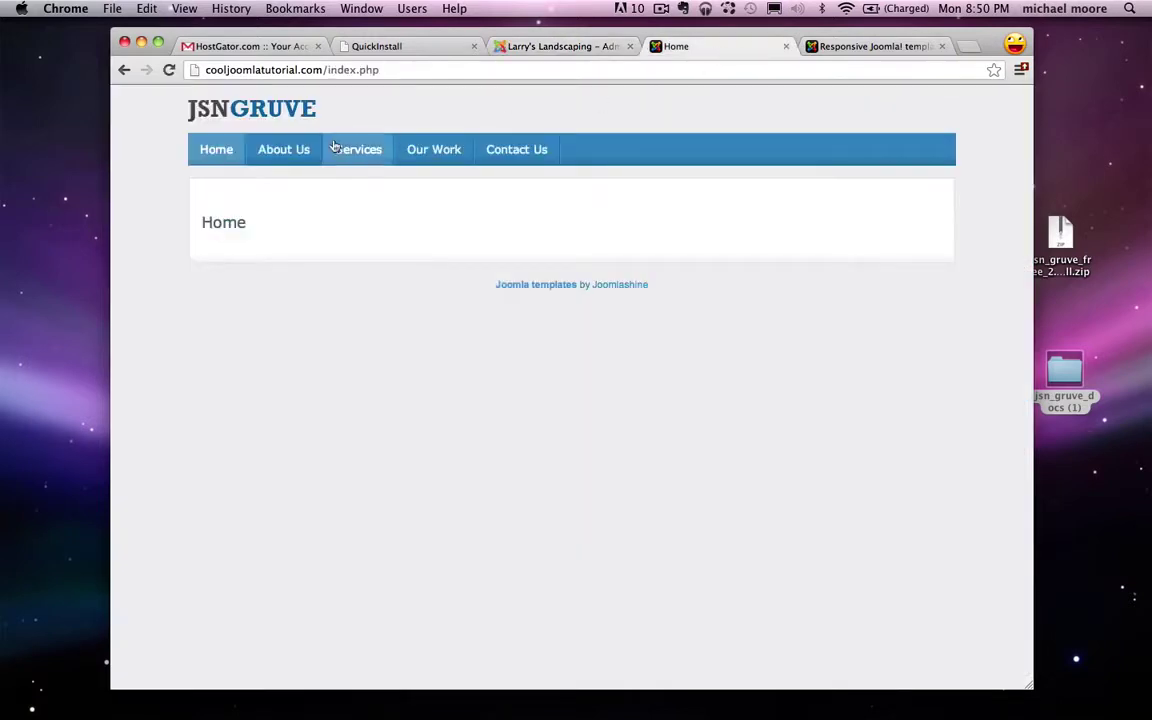
left_click(283, 150)
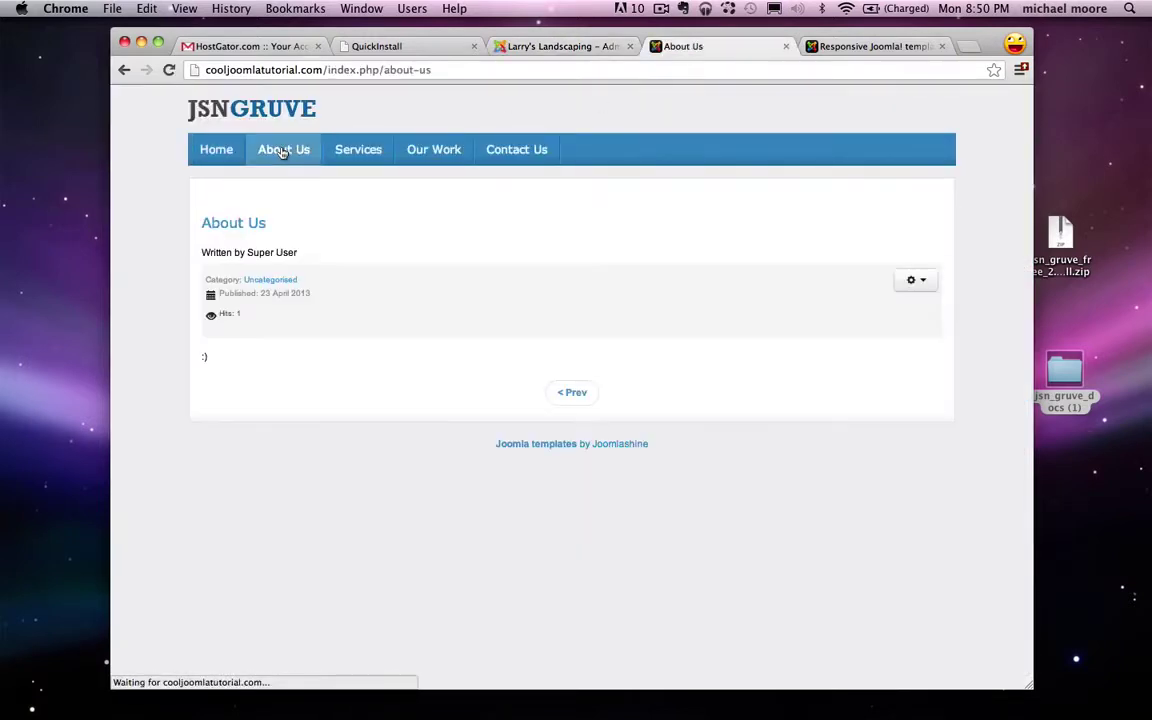
left_click_drag(200, 358, 258, 374)
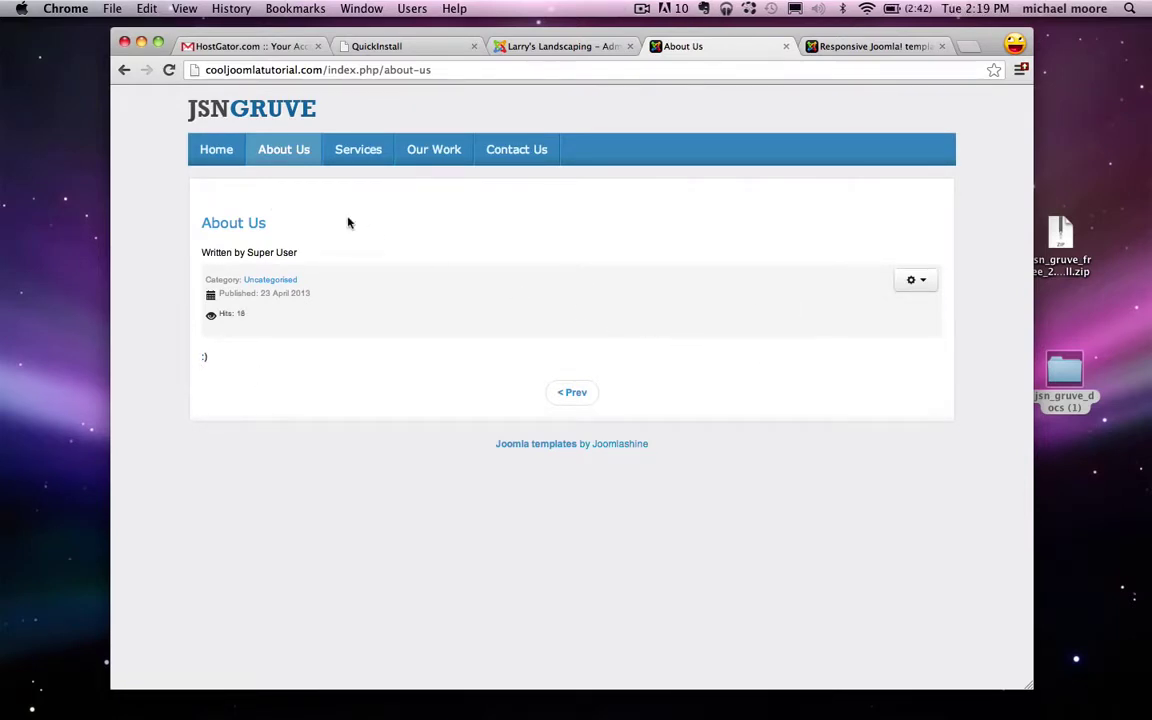
Step: Go back to the live site's Home page from the main menu
left_click(221, 153)
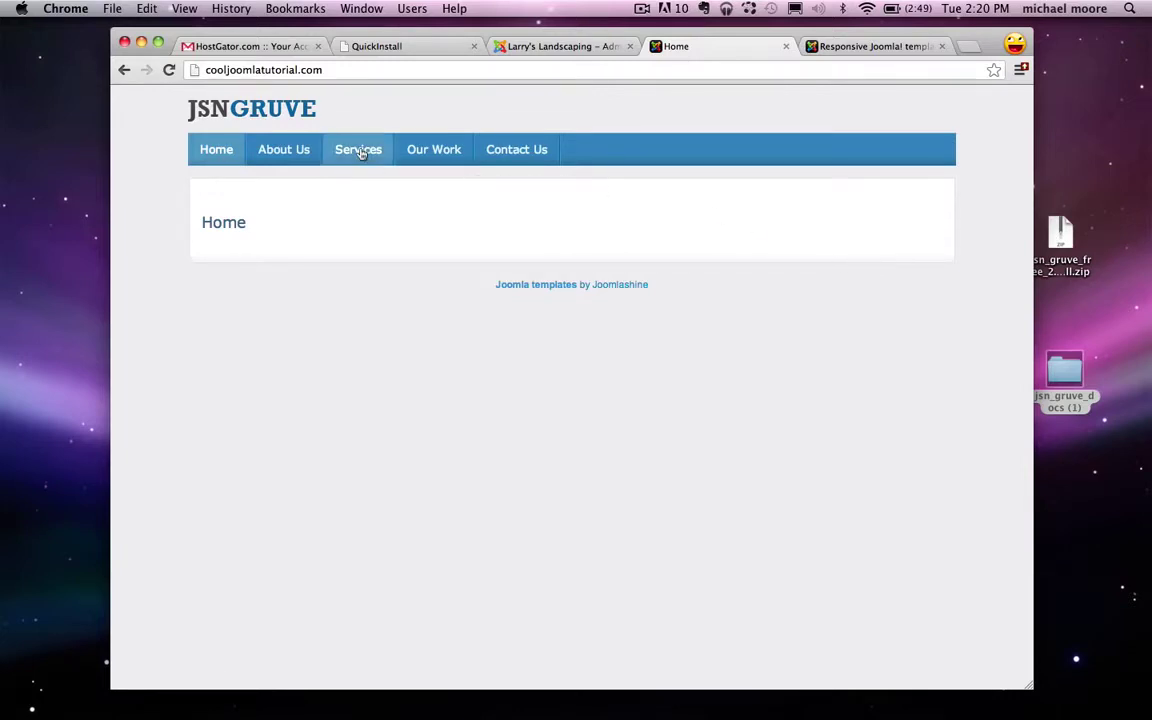
Step: Google 'jsn imageshow' and open the JSN ImageShow PRO Joomla Extensions Directory listing
left_click(390, 46)
left_click(358, 68)
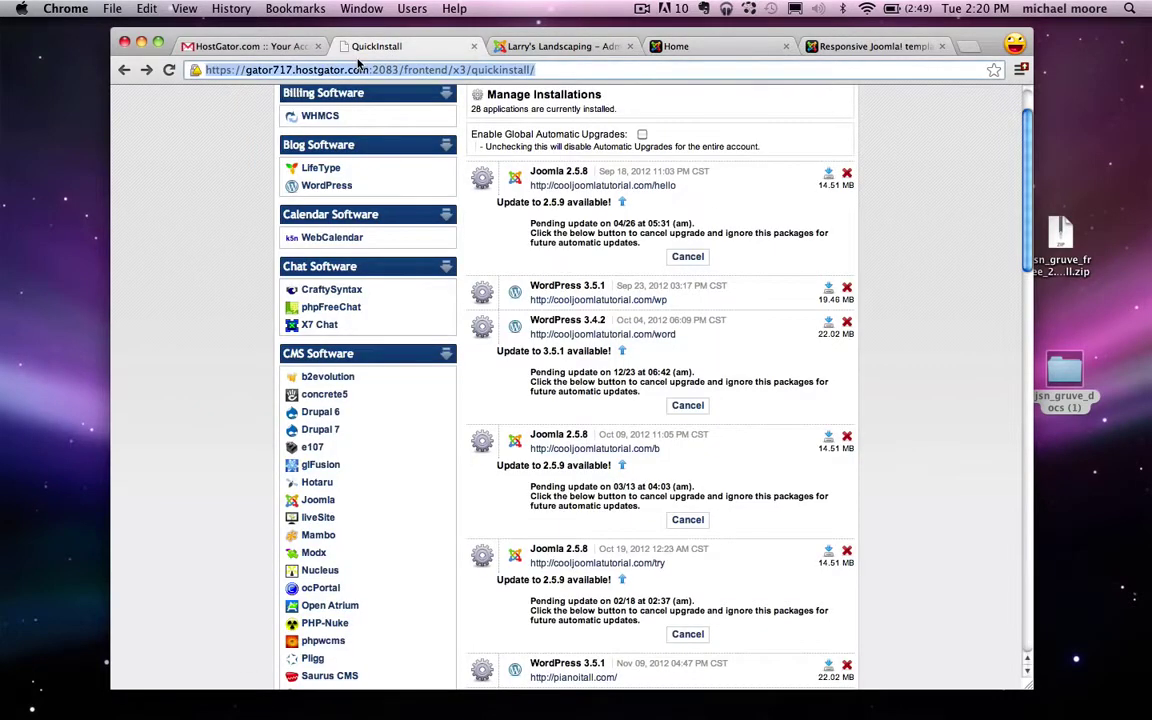
type("google.com")
key("Return")
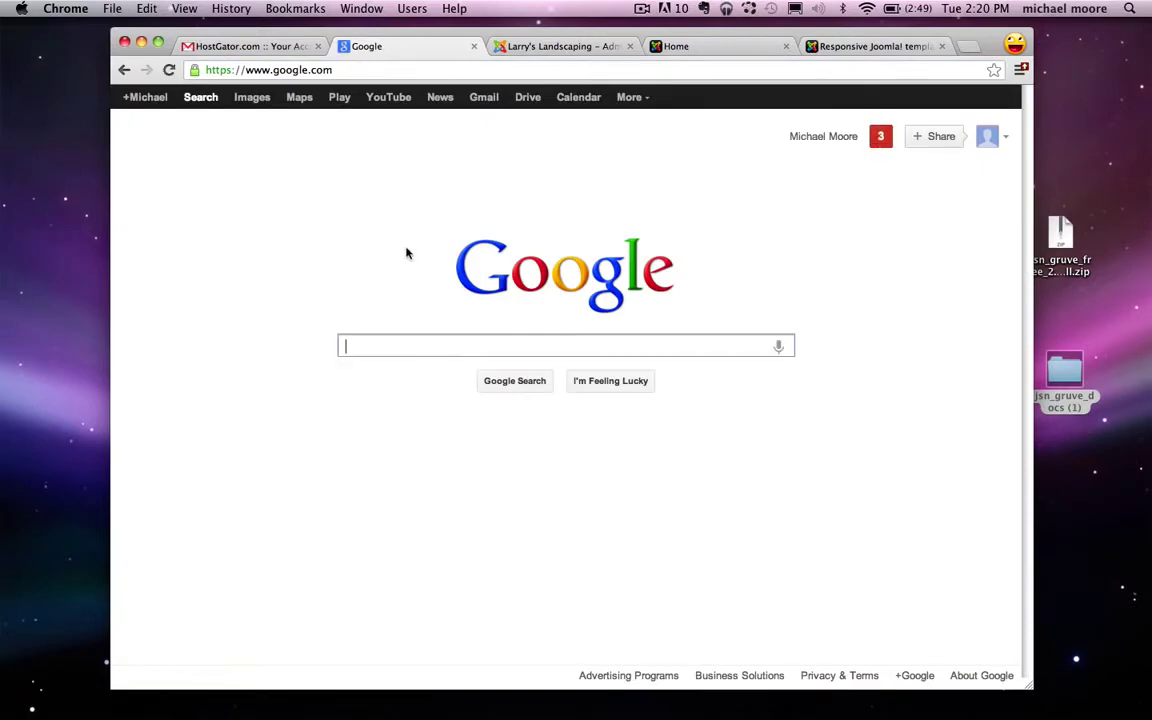
type("jsn imageshow")
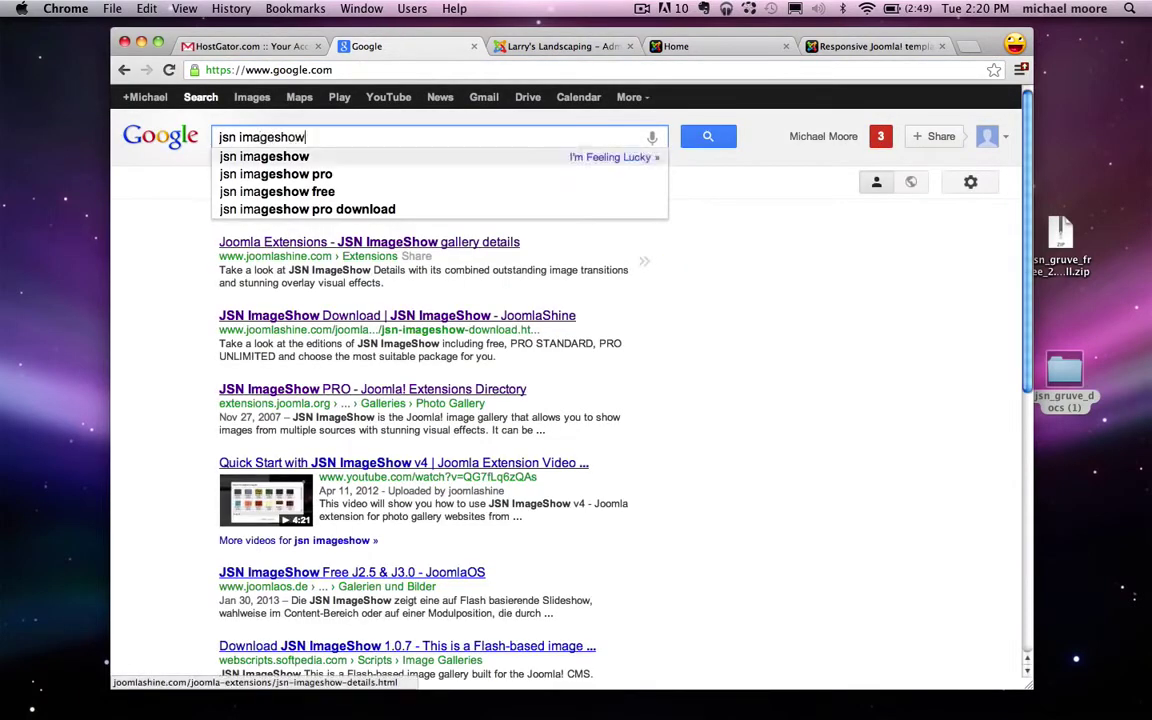
key("Return")
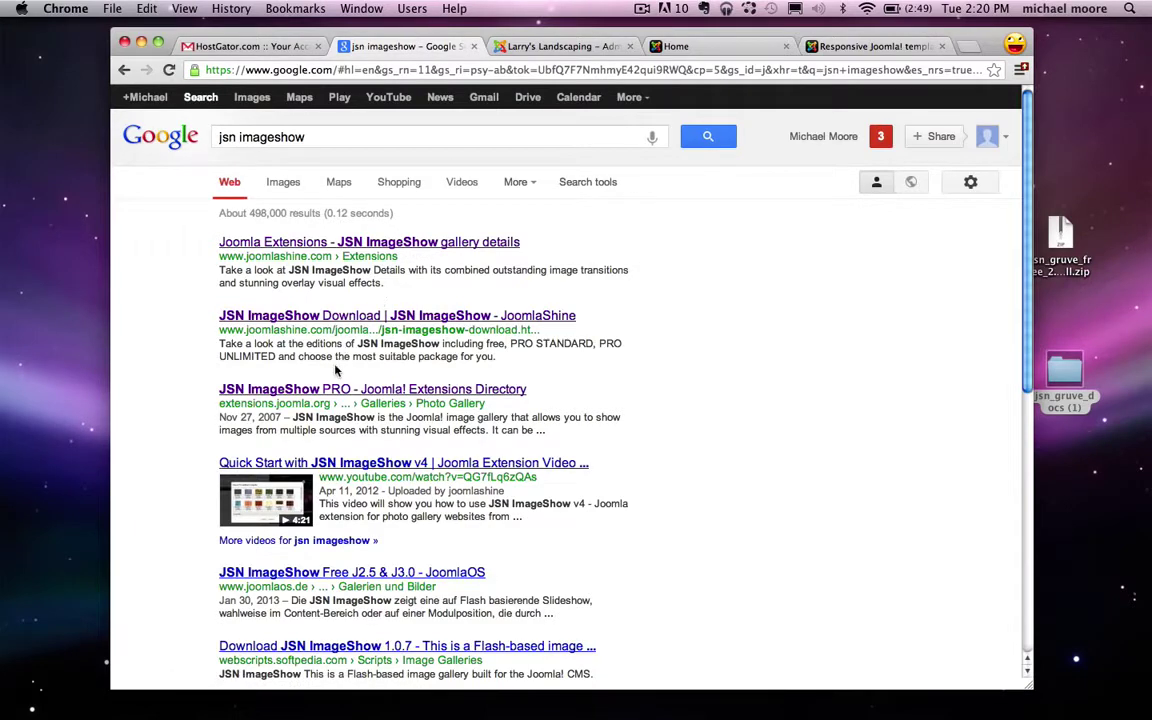
left_click_drag(220, 405, 316, 403)
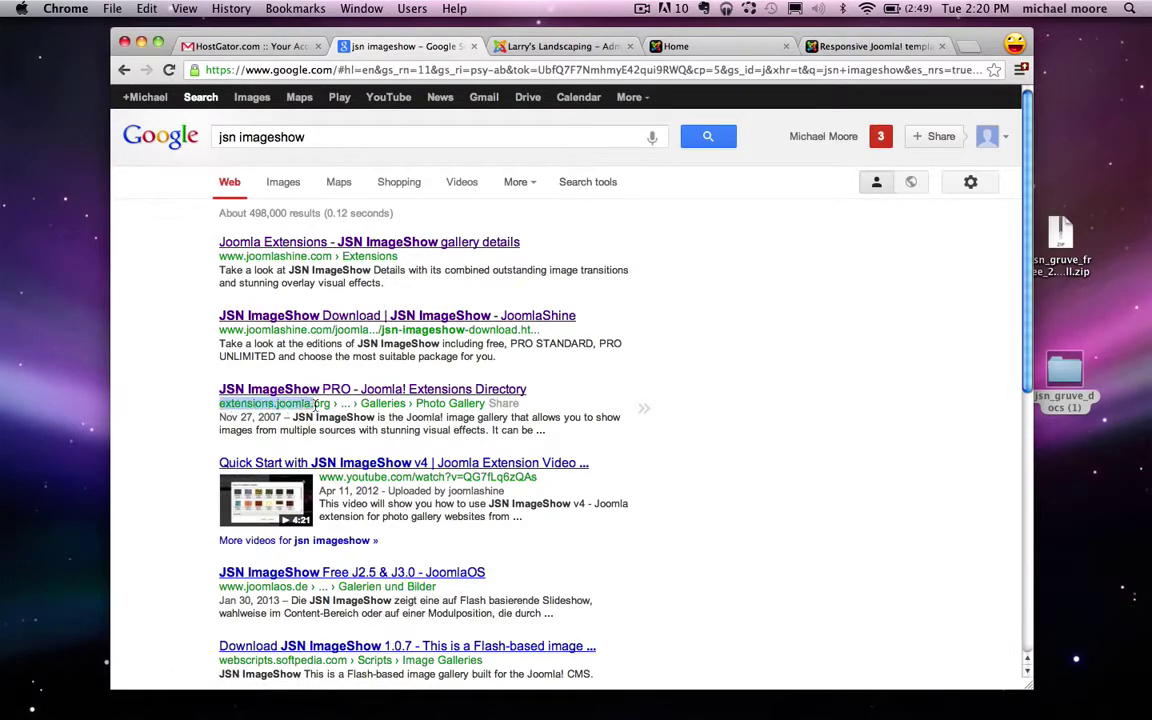
left_click(265, 392)
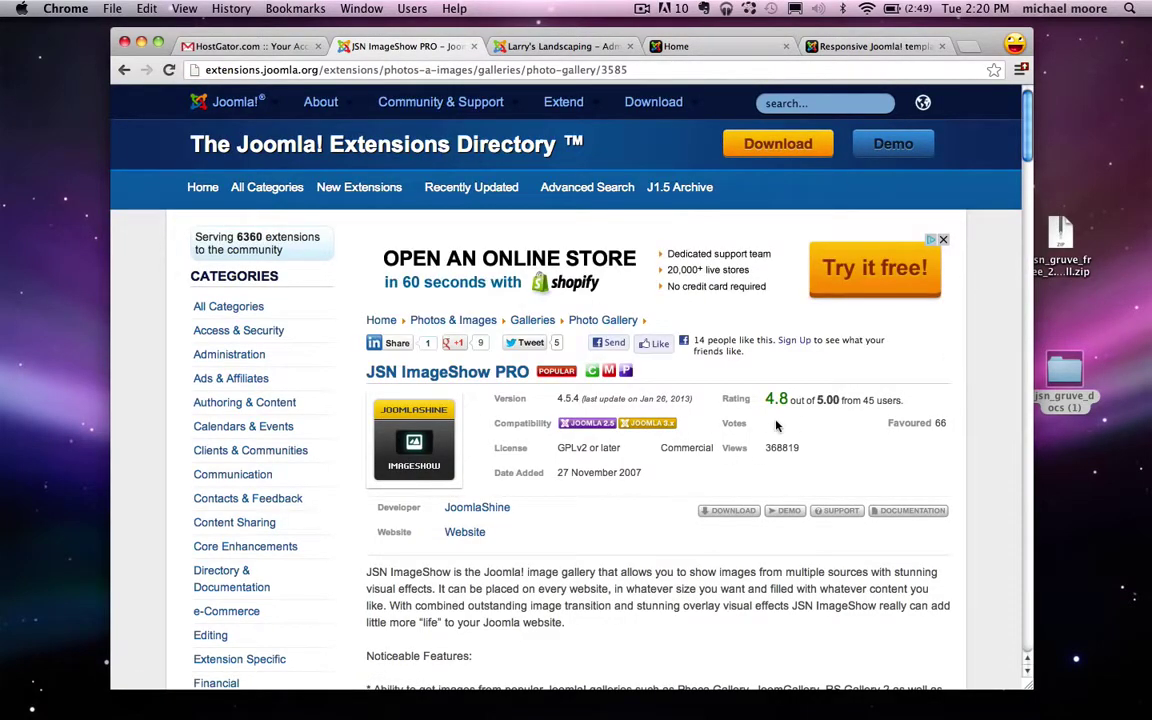
scroll(778, 428, "down", 2)
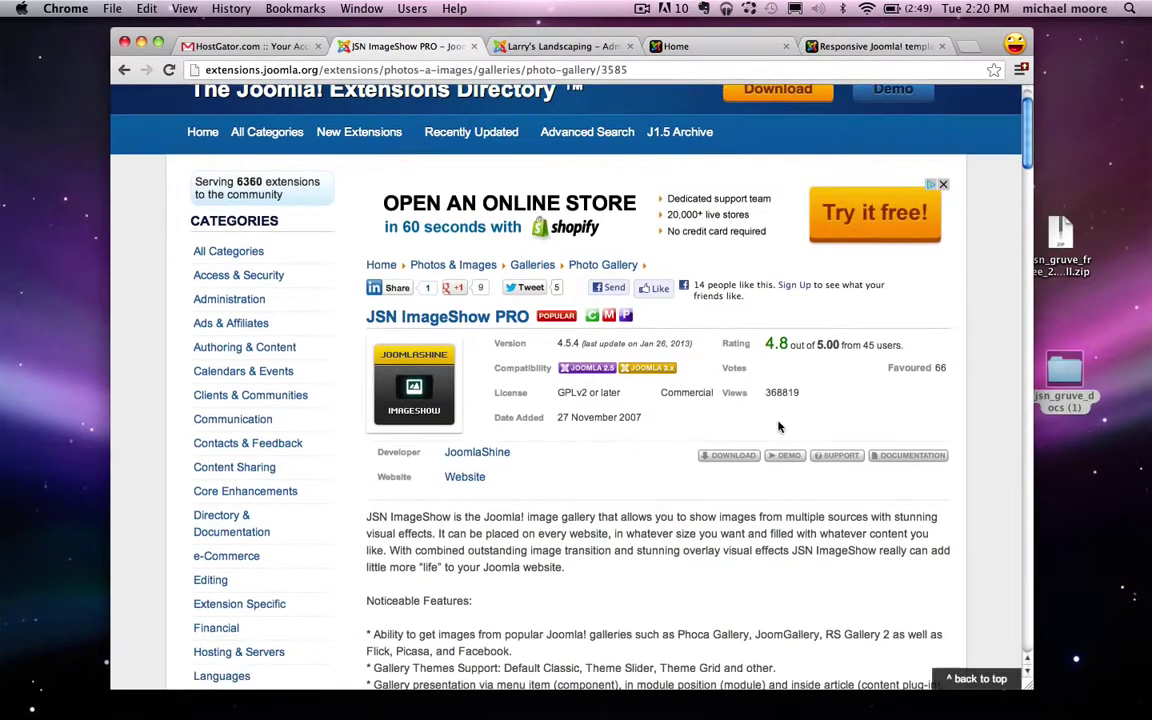
Step: Reach the JSN ImageShow download page, reopening it from recently closed tabs
left_click(731, 458)
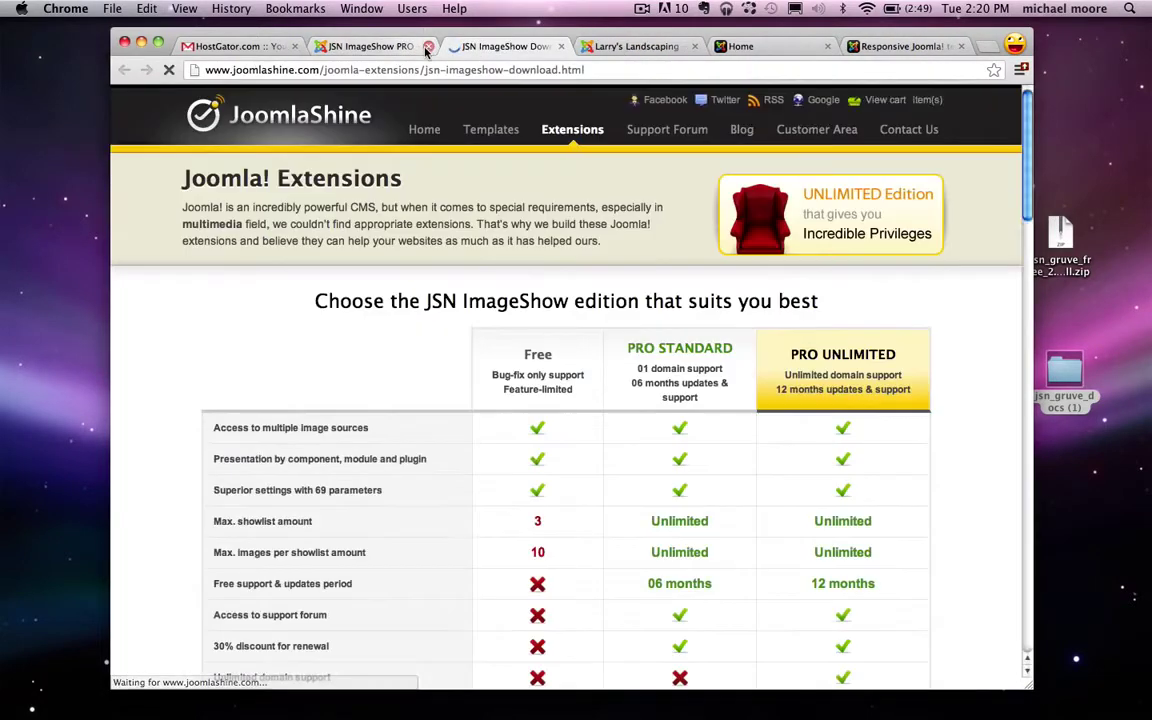
left_click(428, 46)
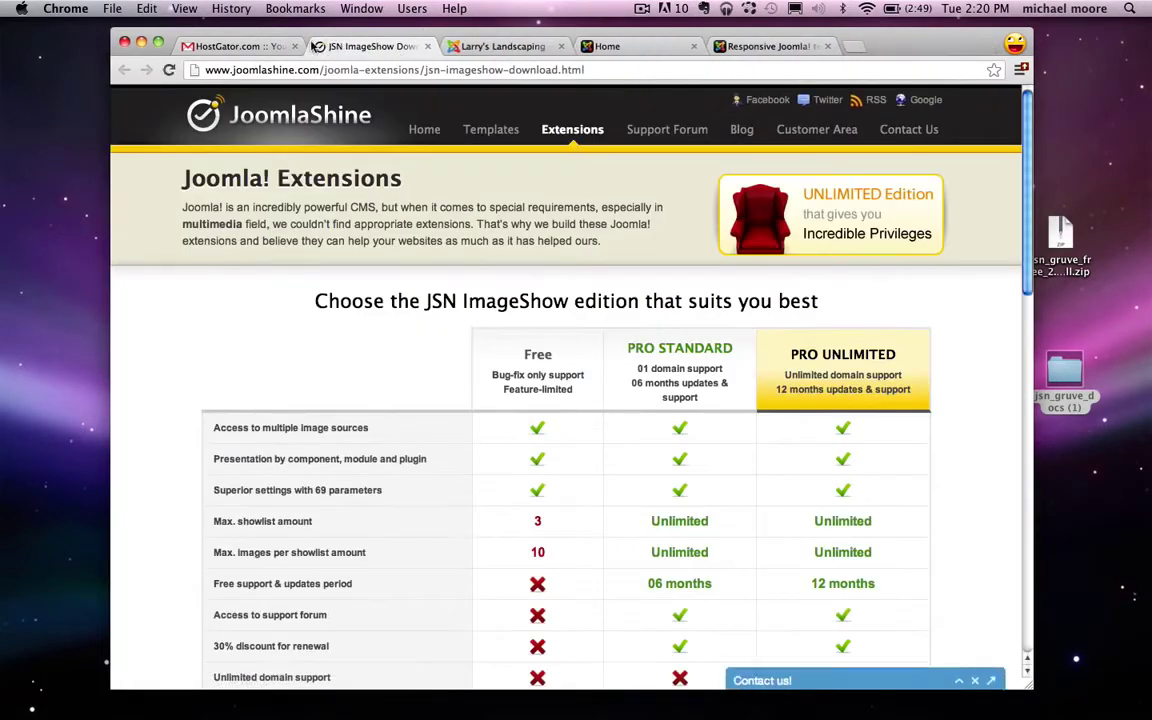
left_click(295, 46)
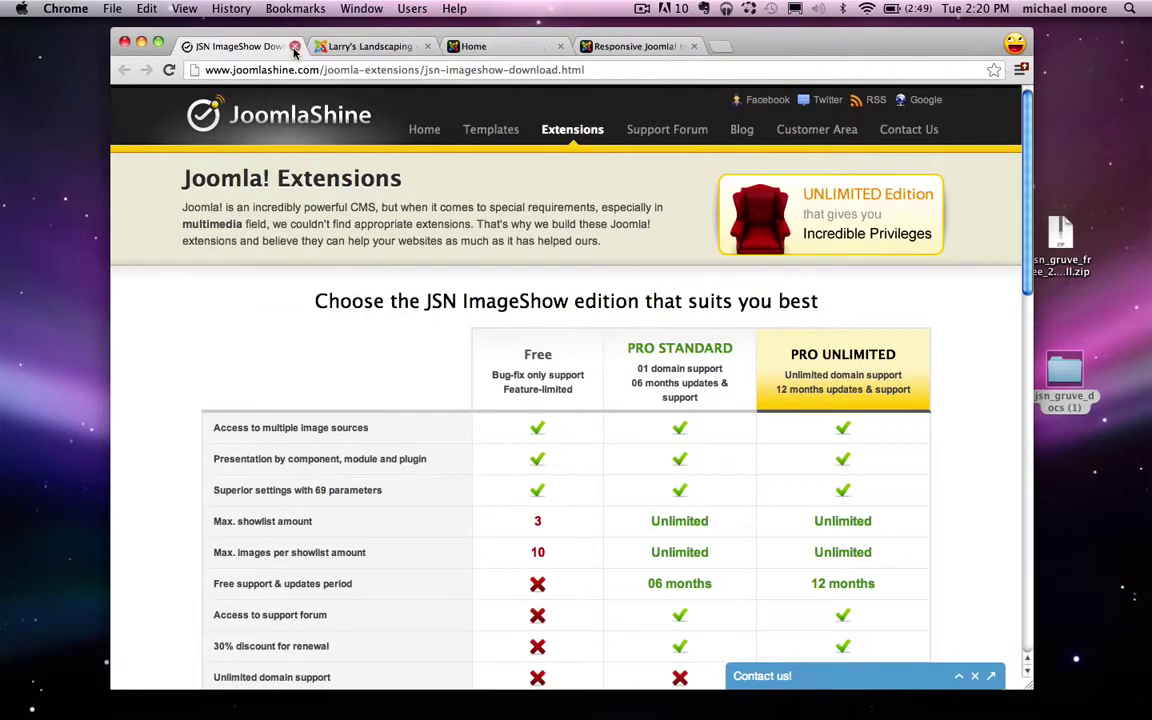
left_click(295, 46)
left_click(230, 8)
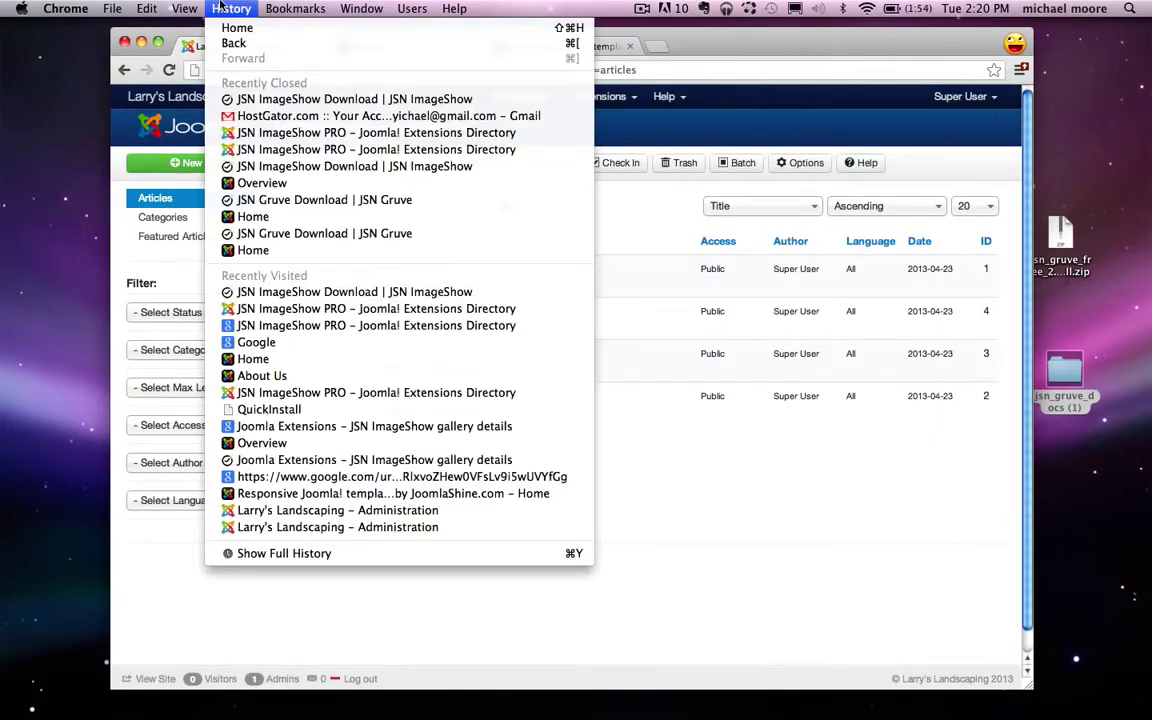
left_click(285, 99)
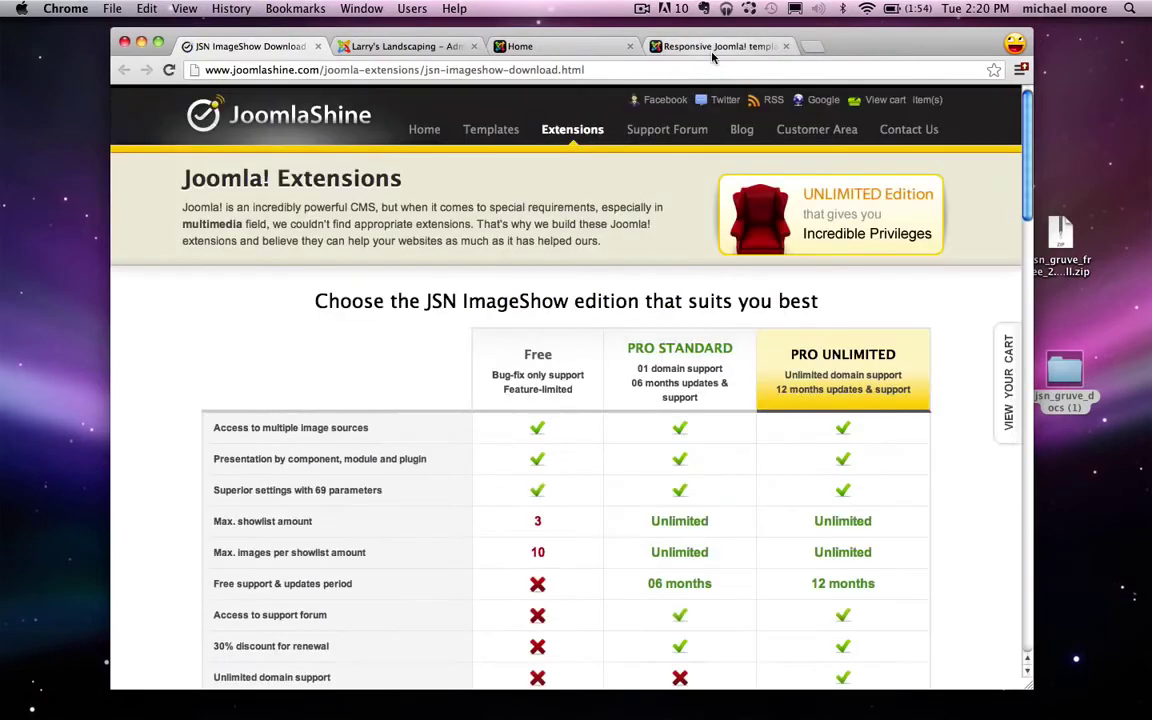
scroll(560, 422, "down", 4)
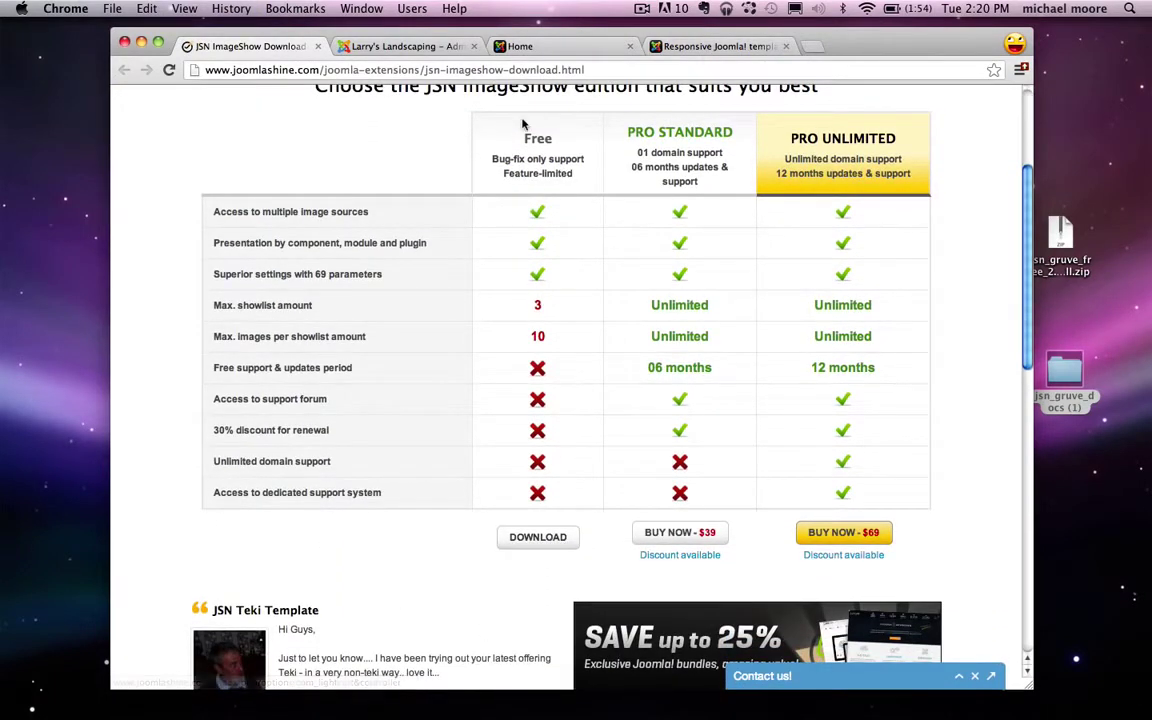
Step: Download the free JSN ImageShow package for Joomla! 3.0.x and move the zip to the desktop
left_click(523, 538)
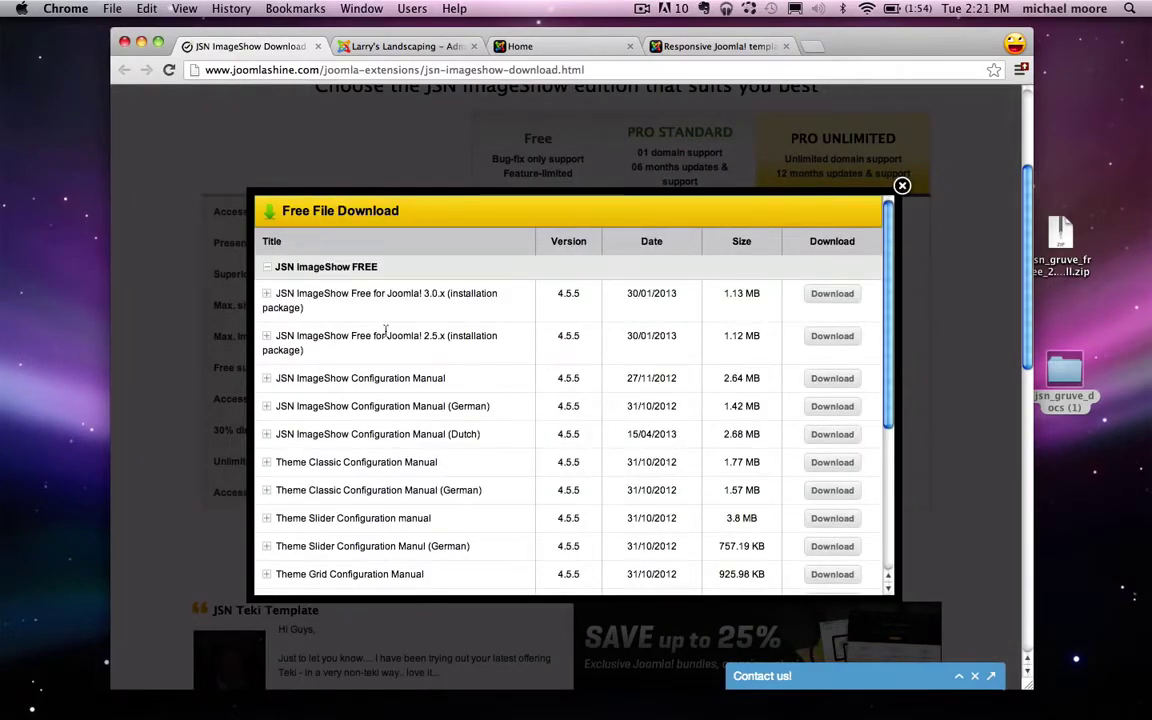
left_click_drag(311, 295, 485, 292)
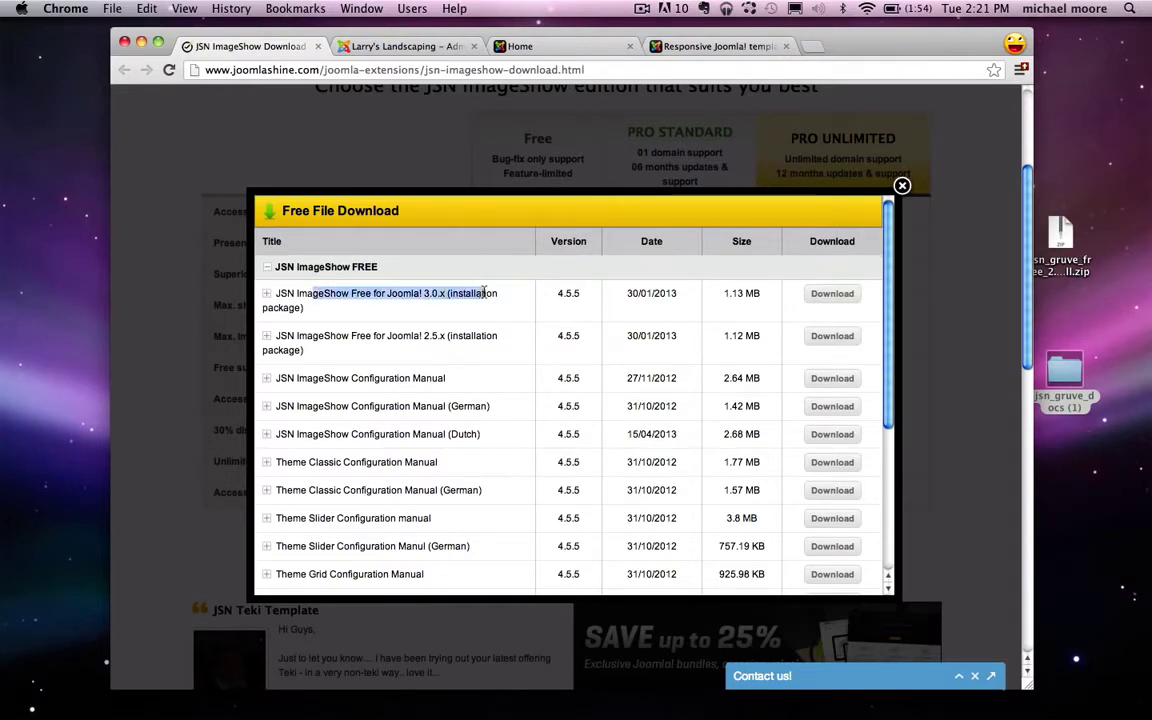
left_click_drag(325, 338, 463, 336)
left_click(478, 336)
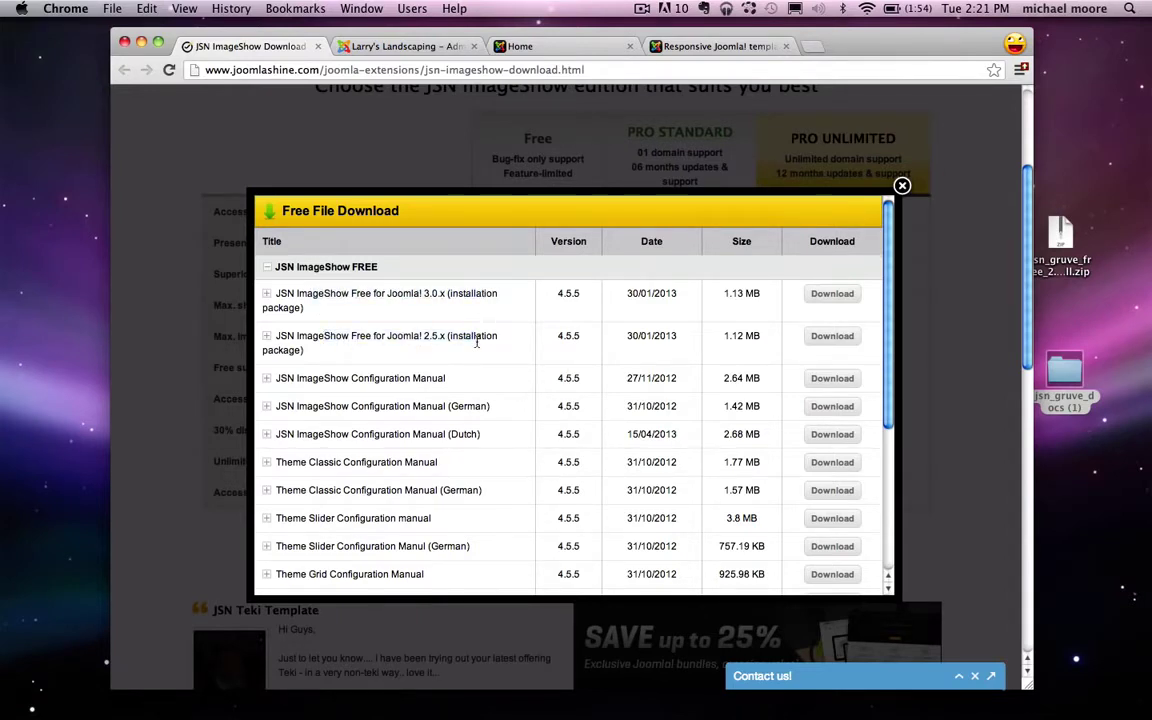
left_click(832, 296)
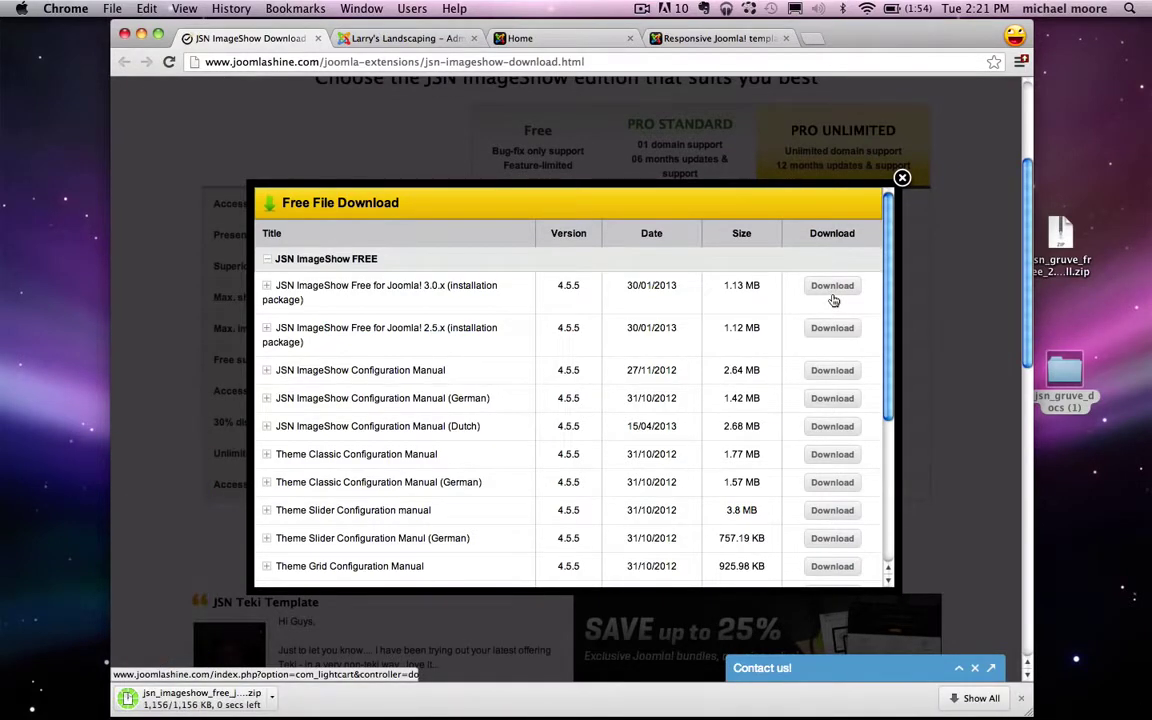
left_click(1021, 701)
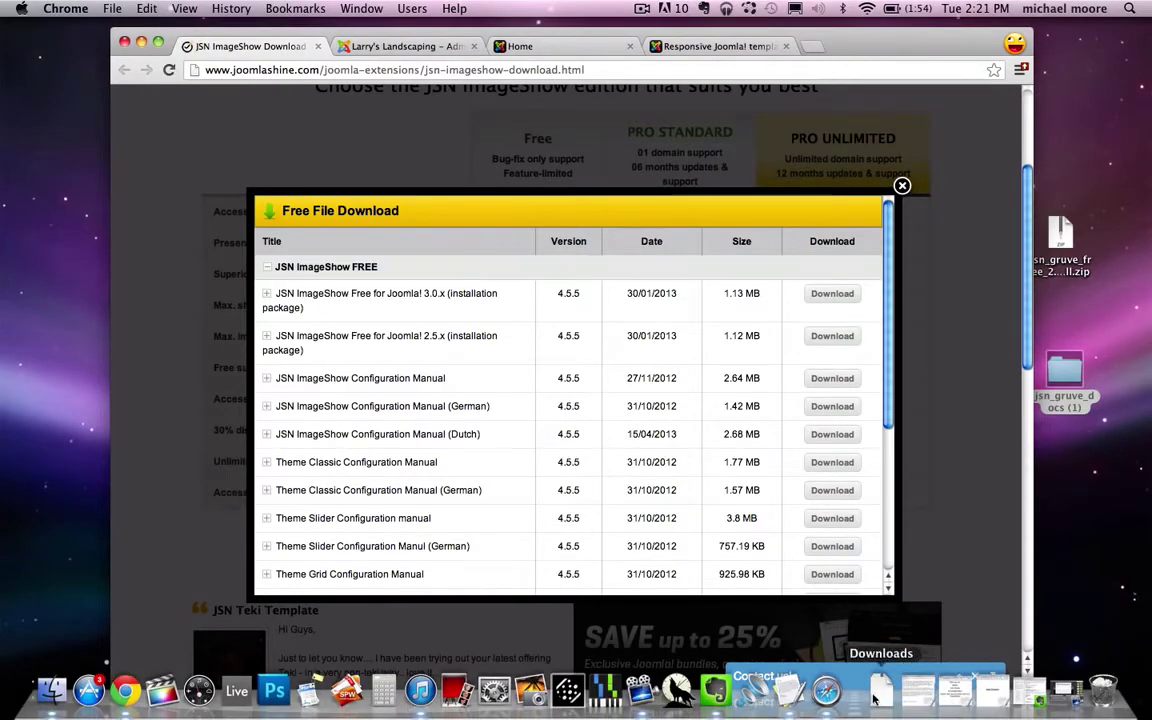
left_click(876, 678)
left_click(951, 191)
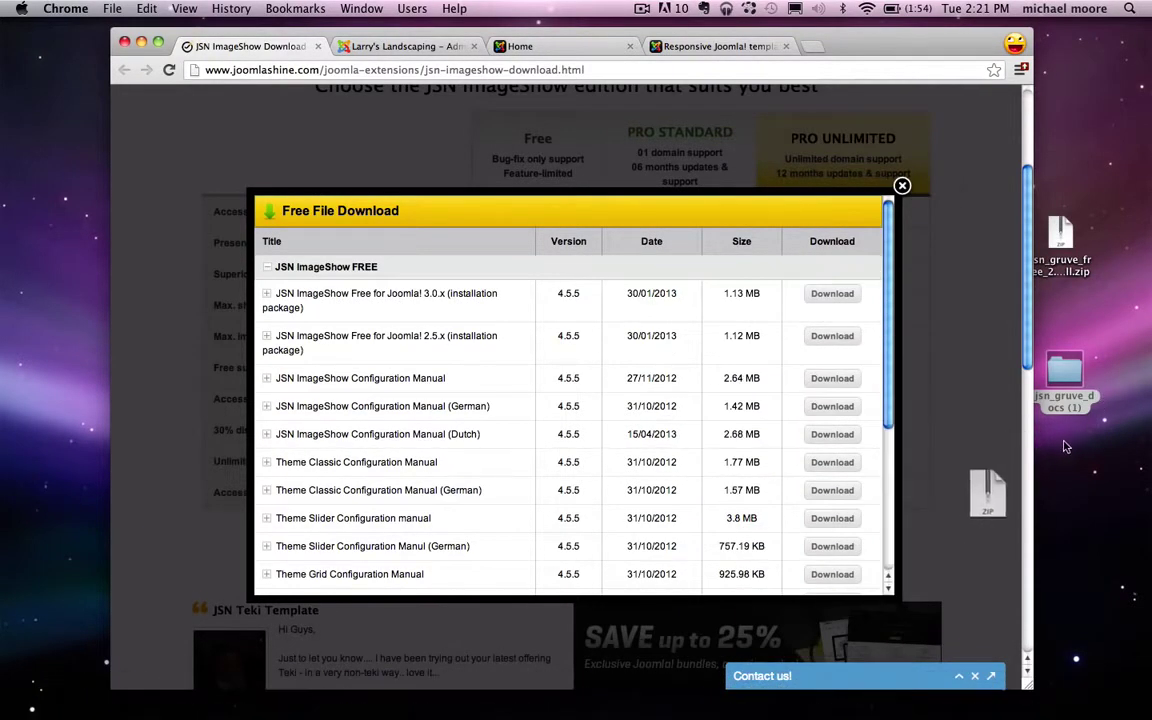
left_click_drag(1118, 487, 1063, 455)
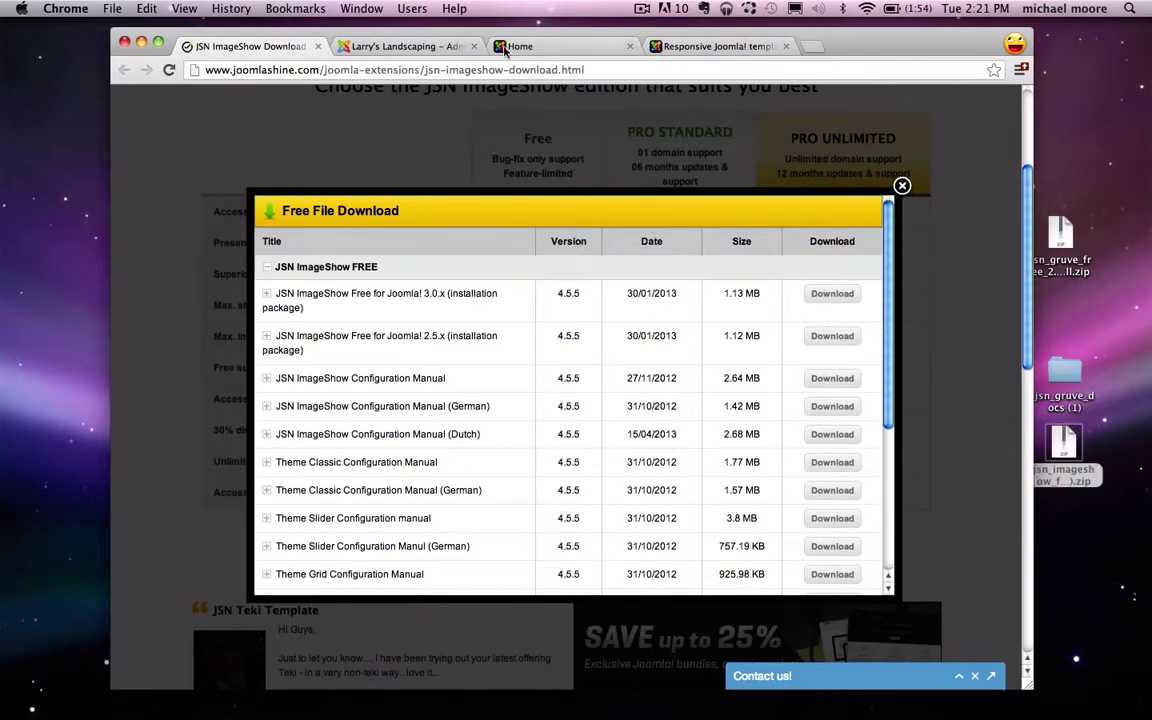
left_click(318, 46)
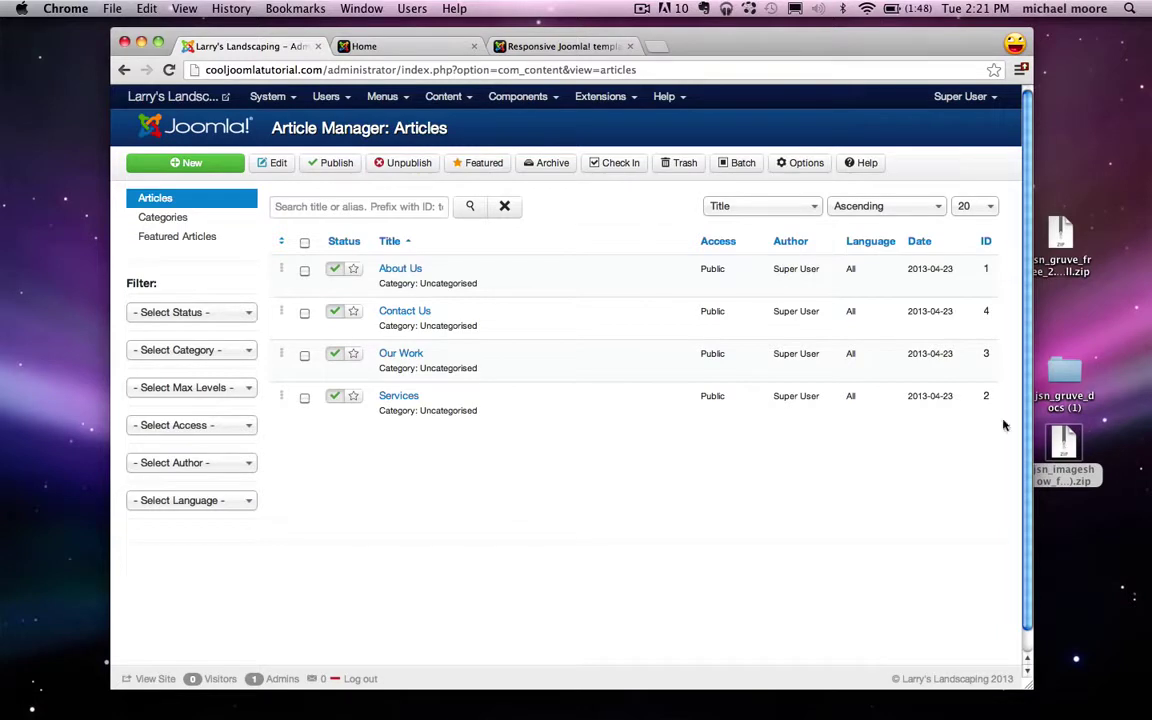
Step: Install the JSN ImageShow zip through the Extension Manager, including its dependencies
left_click(617, 98)
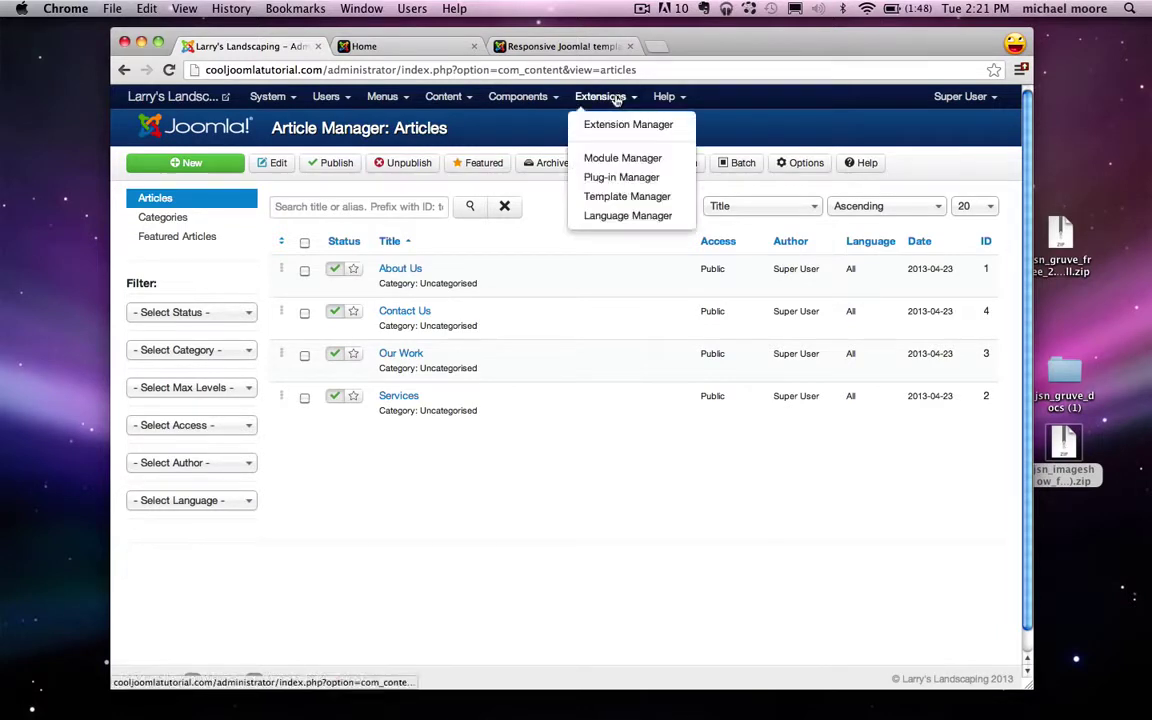
left_click(630, 127)
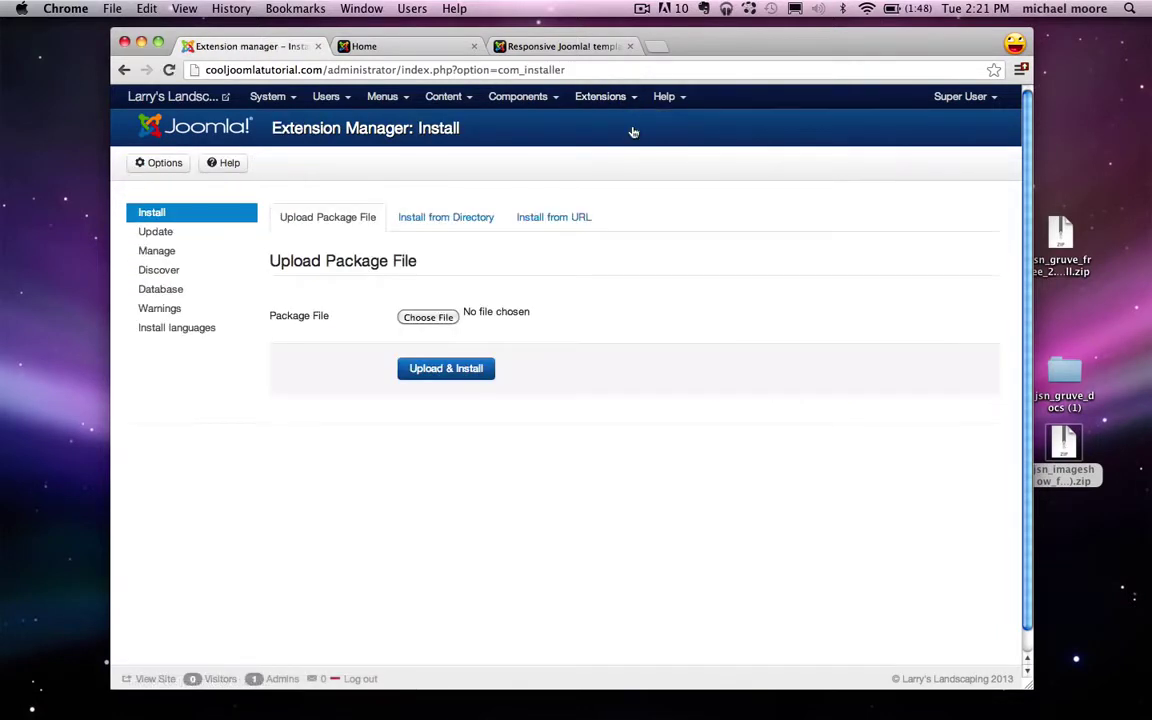
left_click_drag(1063, 441, 420, 315)
left_click_drag(433, 317, 426, 317)
left_click(458, 375)
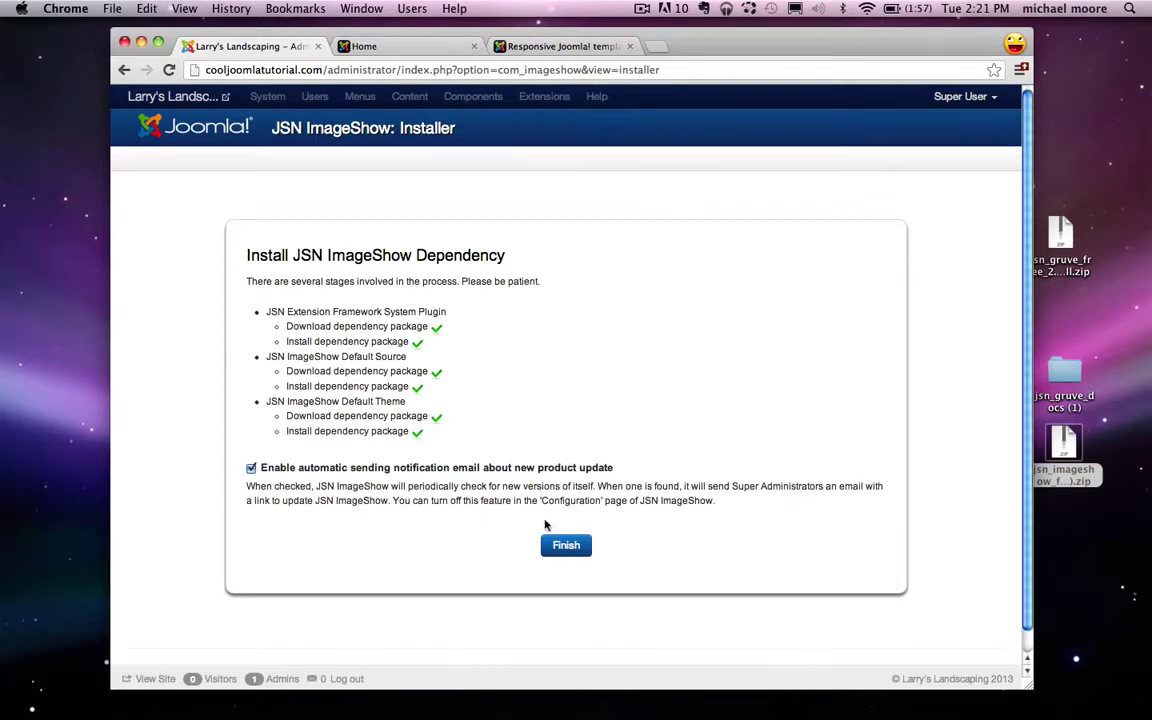
left_click(566, 546)
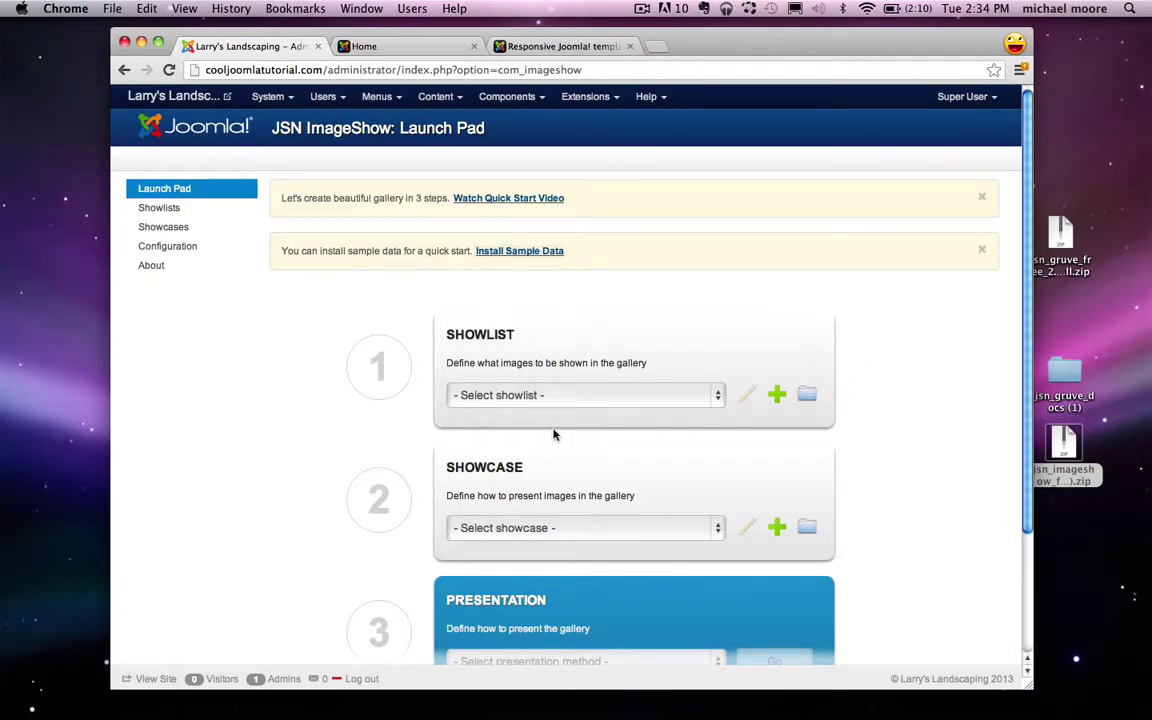
mouse_move(1100, 705)
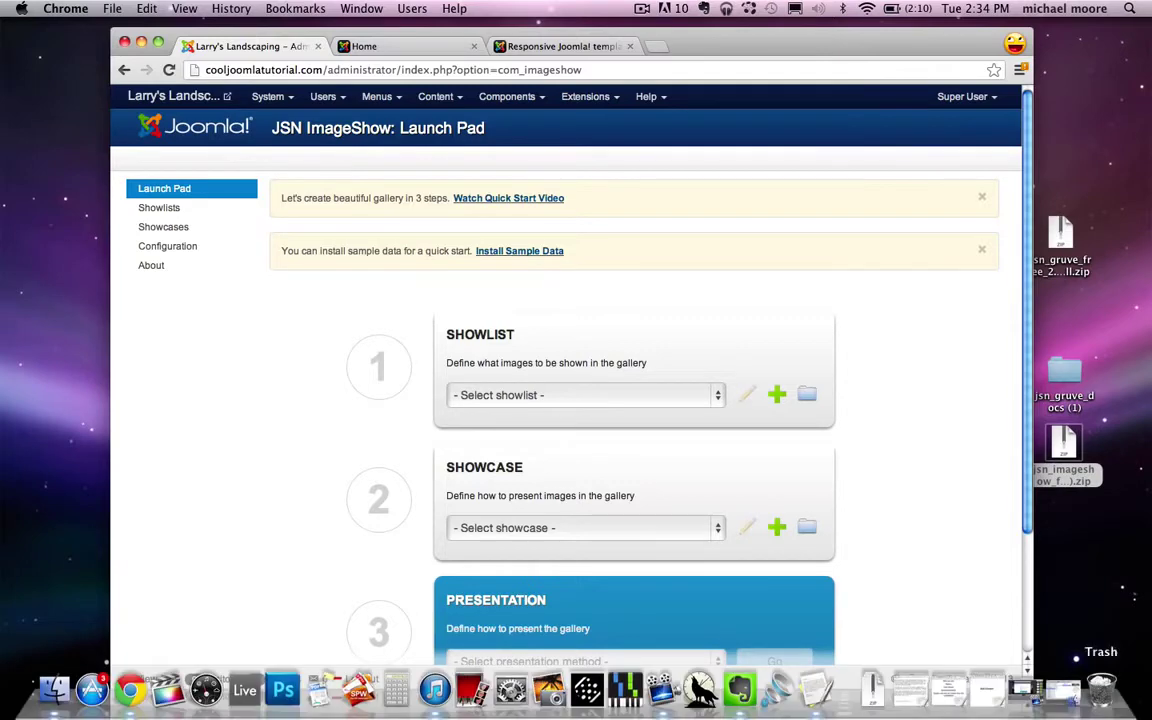
left_click(1068, 692)
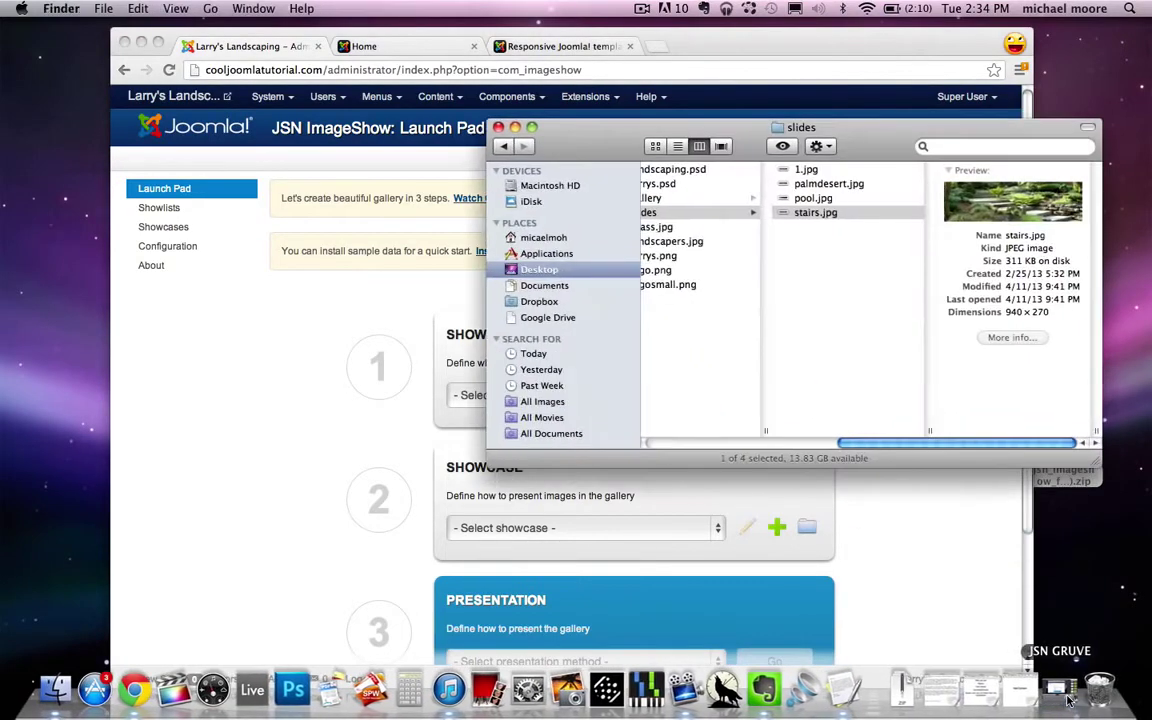
double_click(1013, 311)
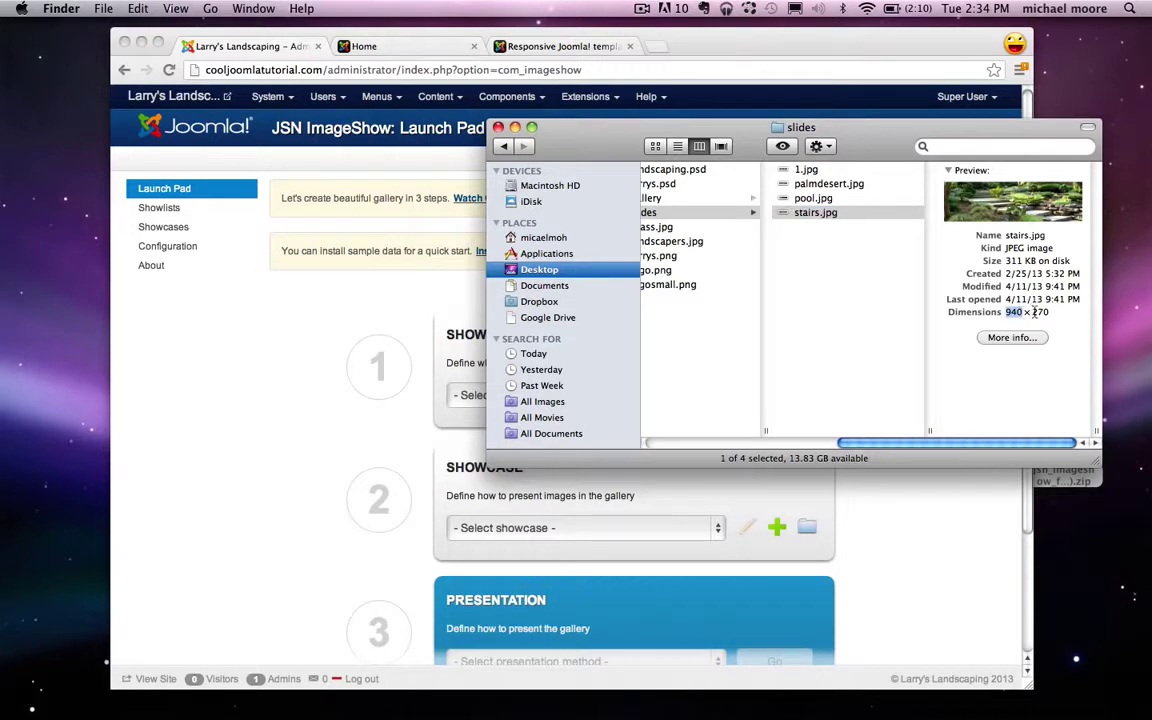
double_click(1040, 312)
left_click(1048, 312)
left_click(515, 128)
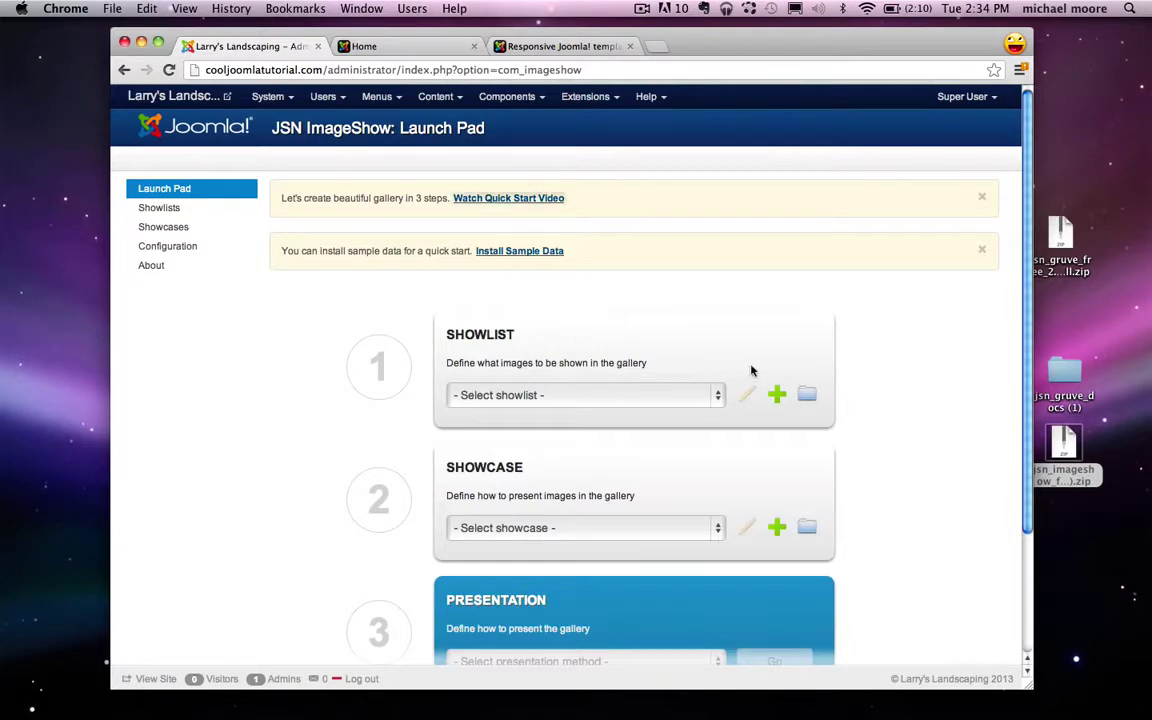
Step: Open Pixlr Editor in a new tab and create a blank 800 x 600 image
key("super+t")
type("pi")
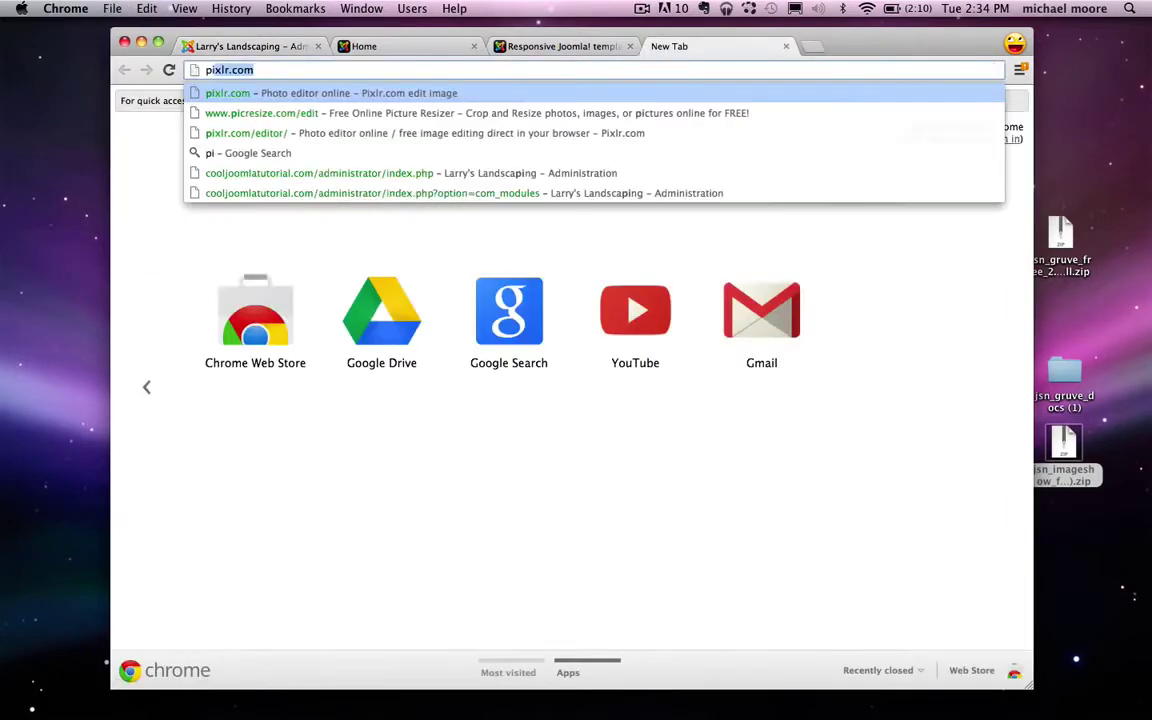
type("xlr")
key("Return")
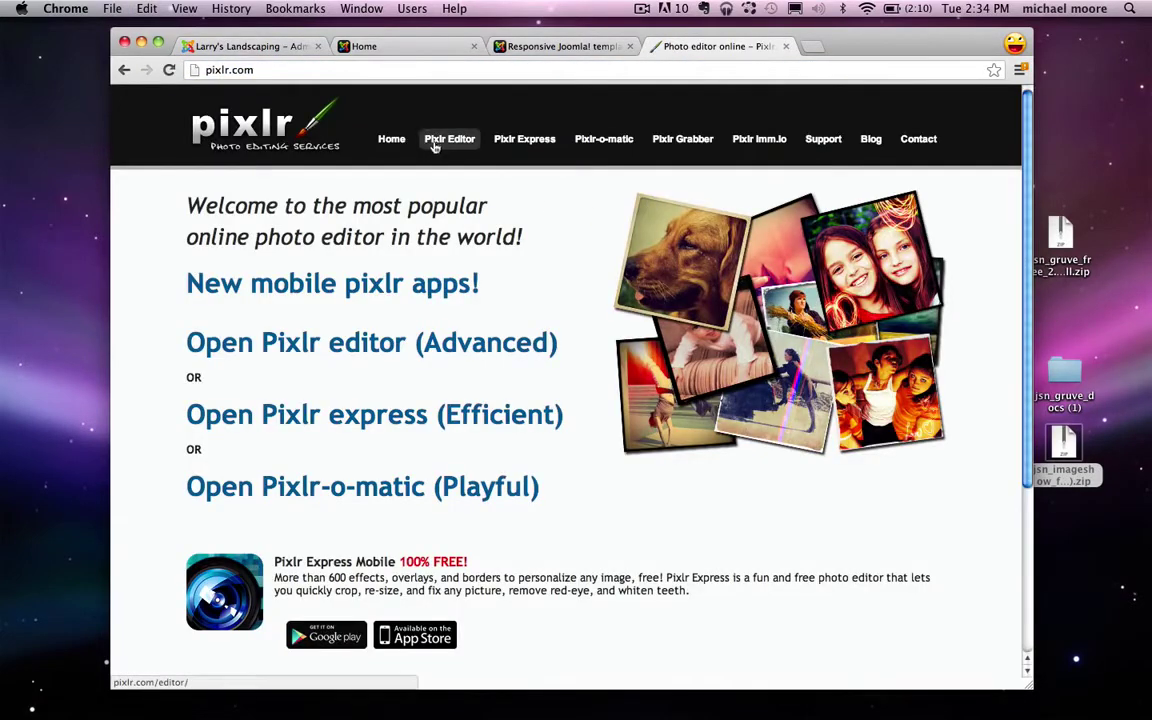
left_click(435, 146)
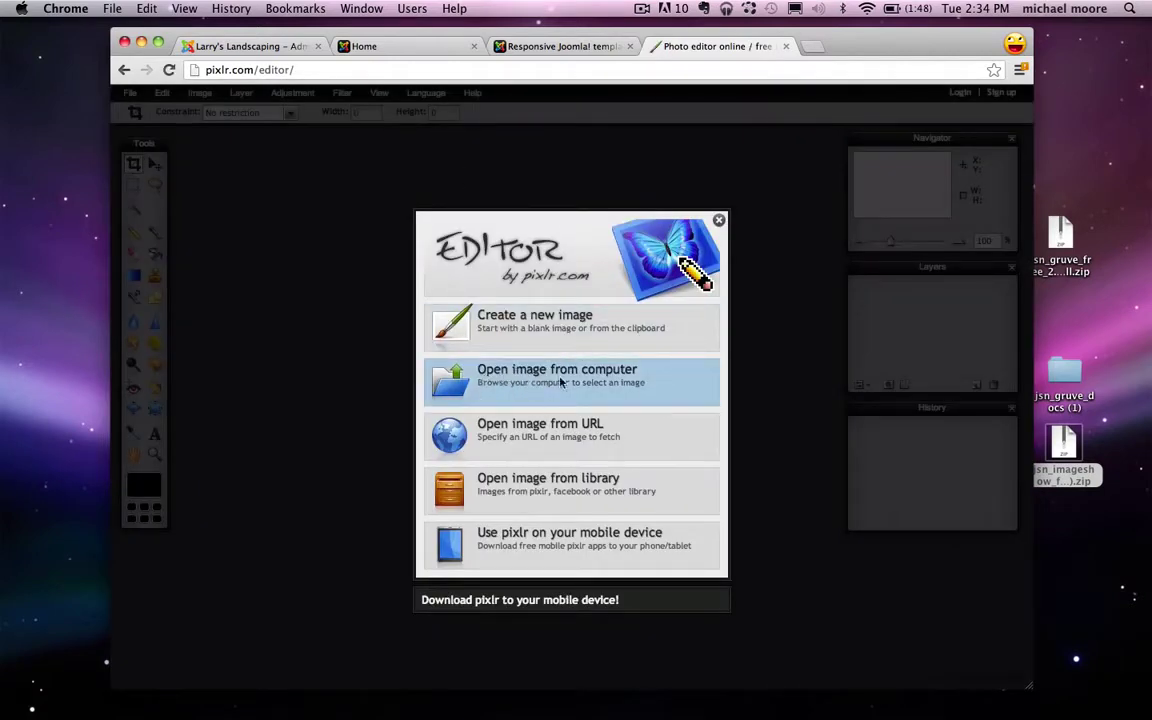
left_click(545, 322)
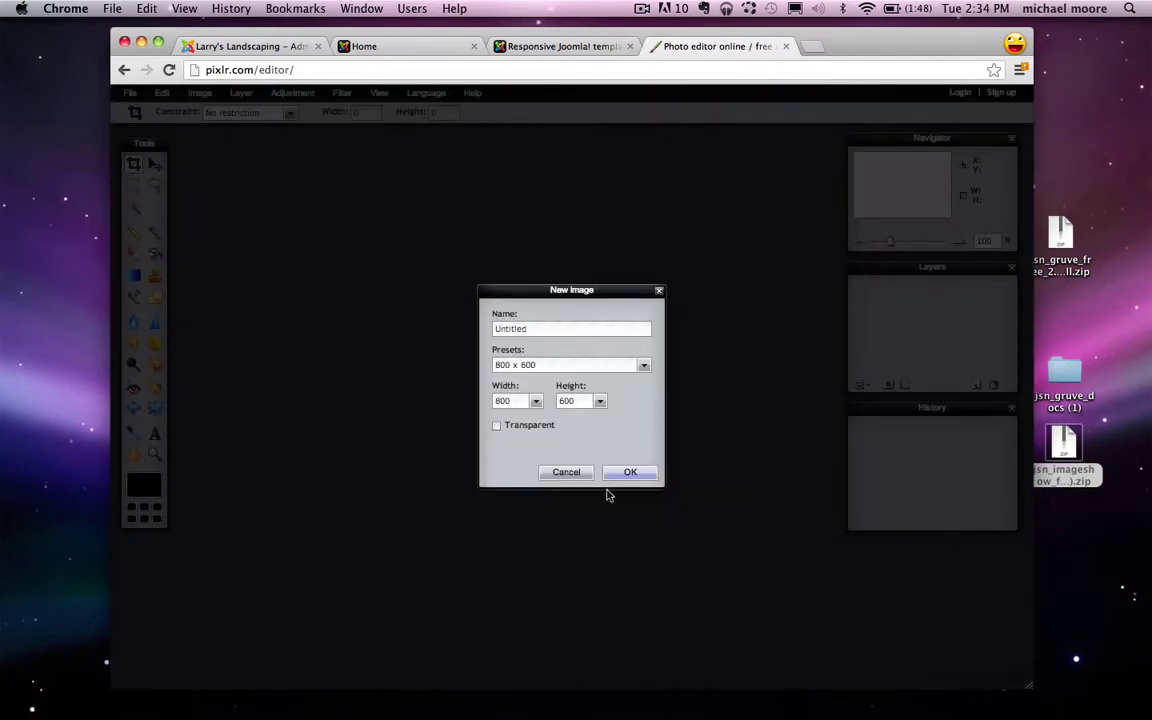
left_click(619, 472)
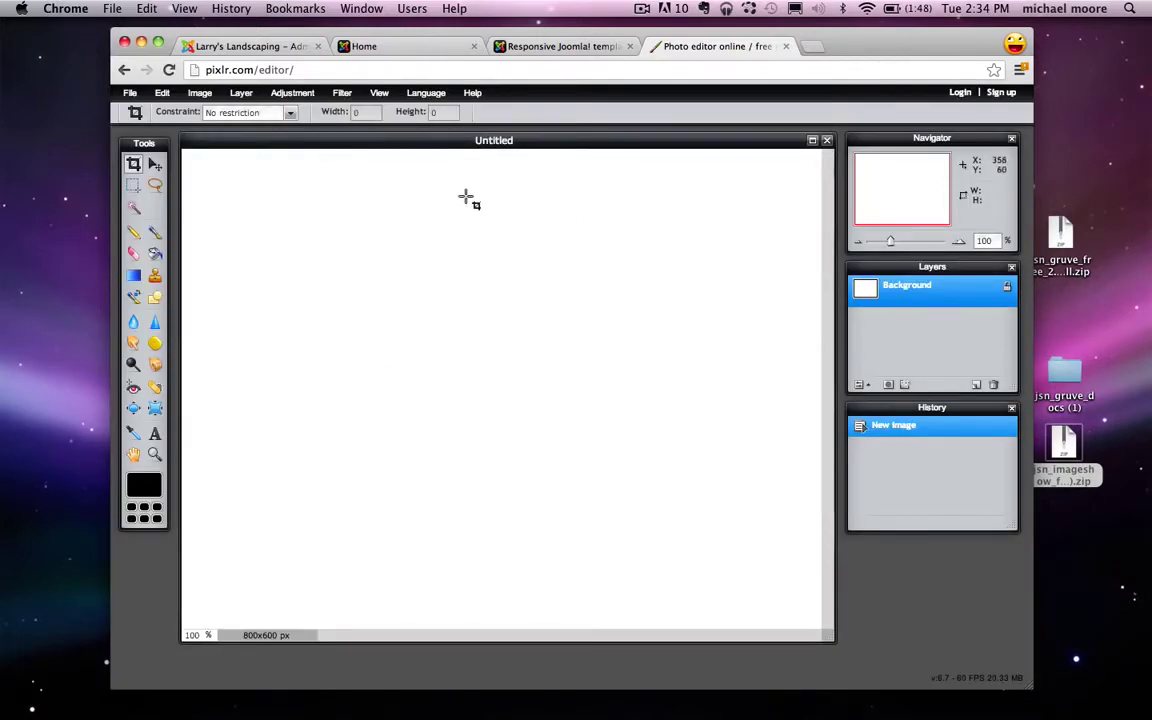
Step: Try a canvas width of 940, cancel the change, and close the Pixlr tab
left_click(199, 93)
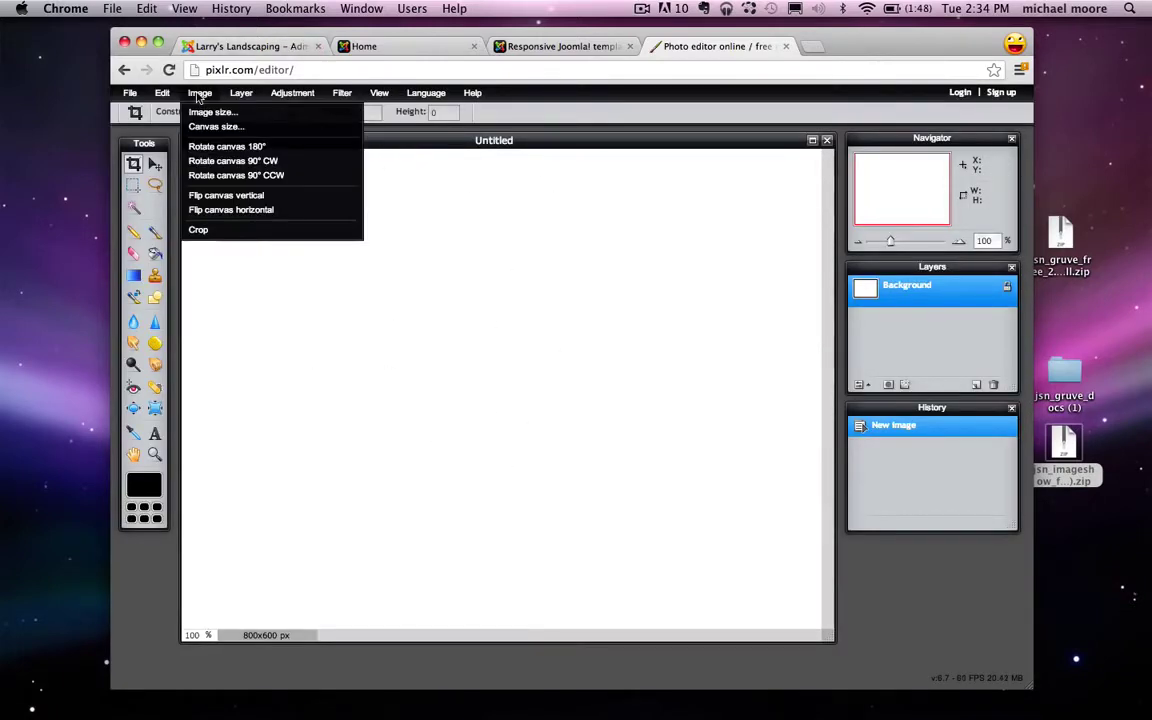
left_click(215, 127)
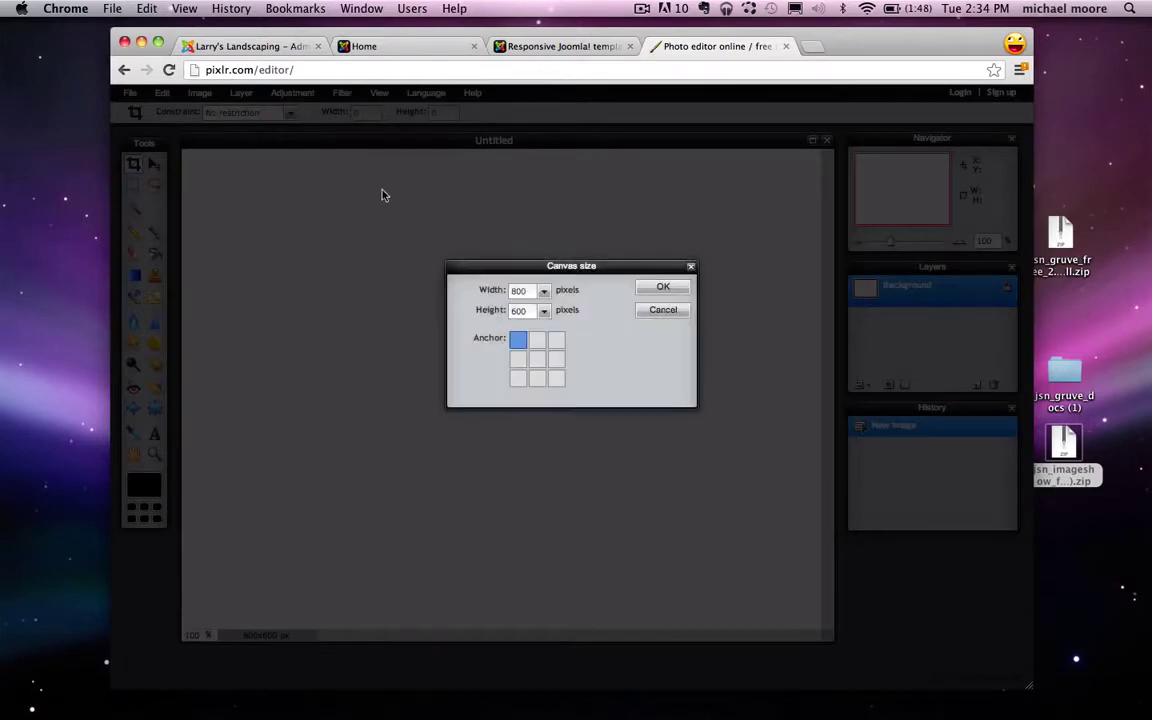
double_click(518, 290)
type("940")
key("Tab")
type("2")
left_click(660, 310)
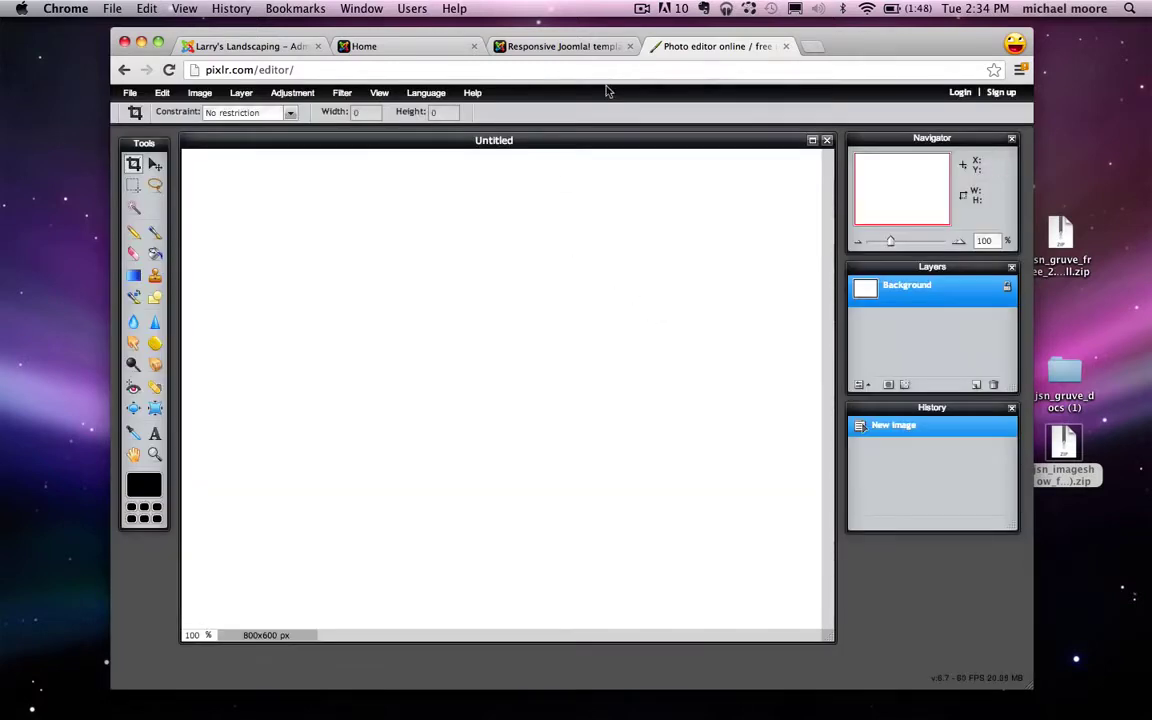
left_click(785, 47)
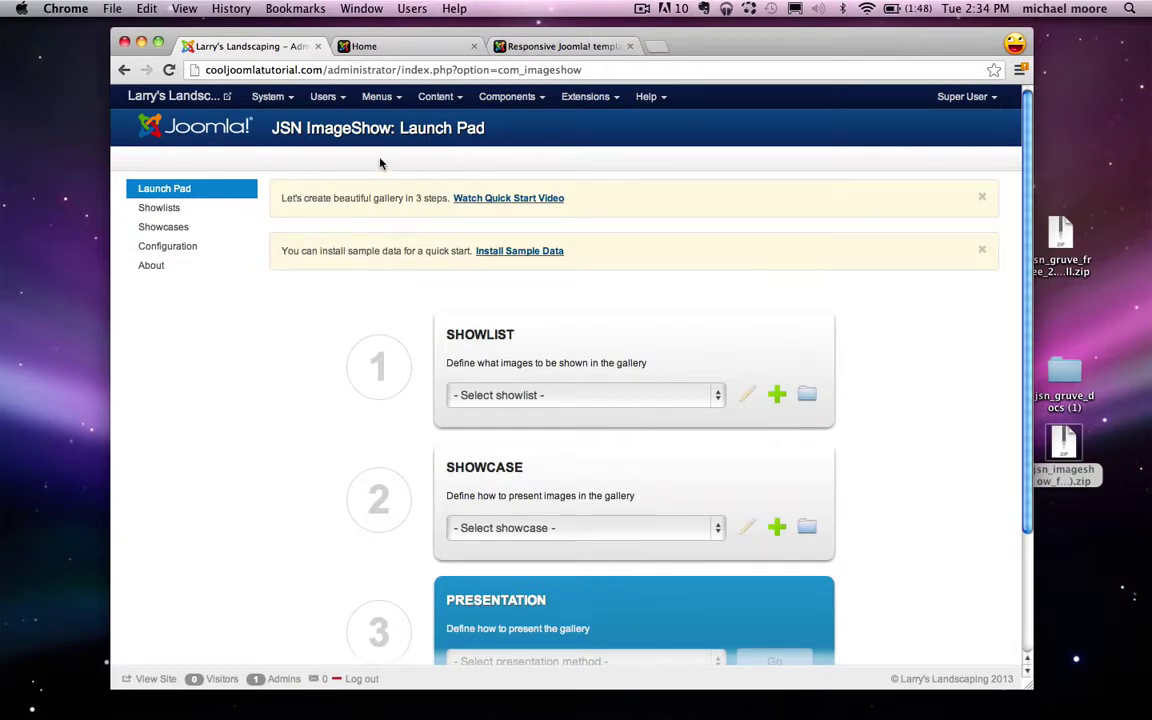
Step: In the Media Manager, create a 'slideshow' folder inside images and open it
left_click(436, 97)
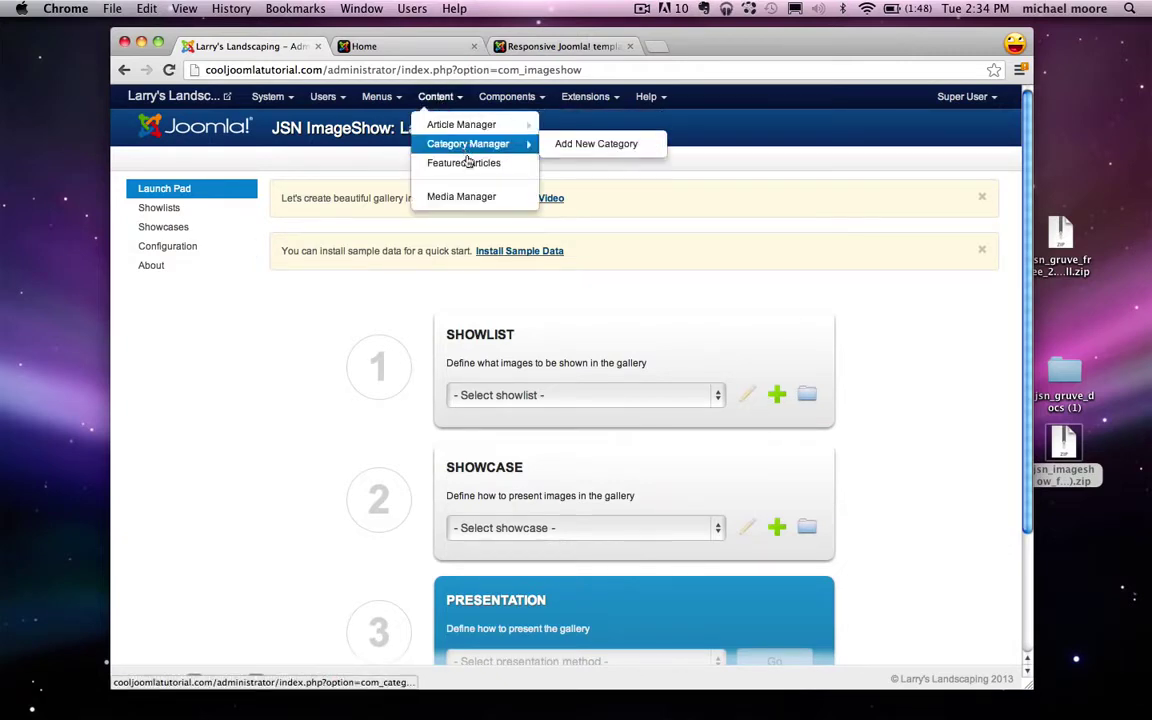
left_click(463, 198)
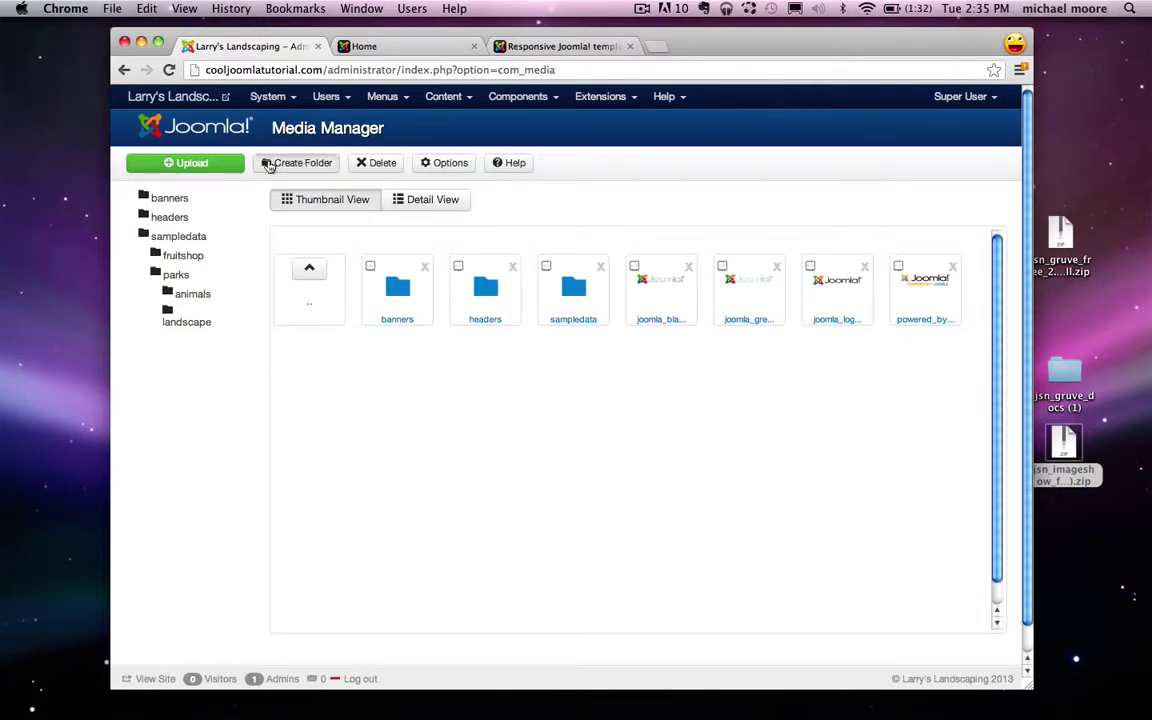
left_click(268, 166)
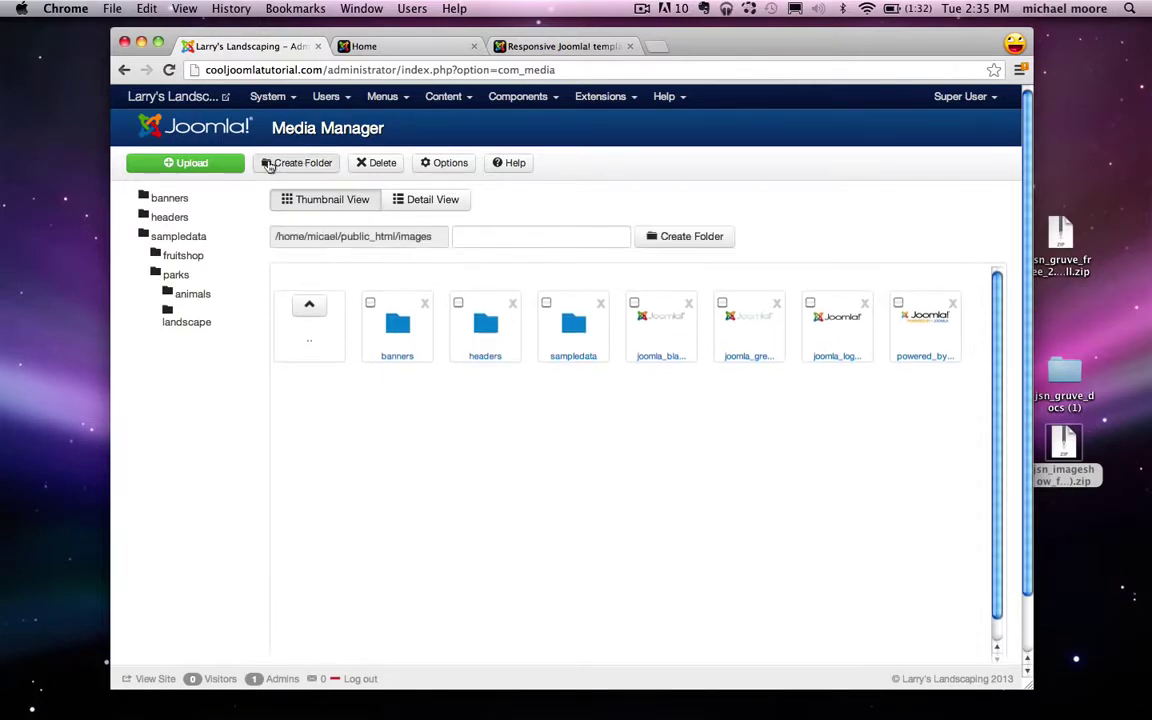
left_click(530, 242)
type("slide")
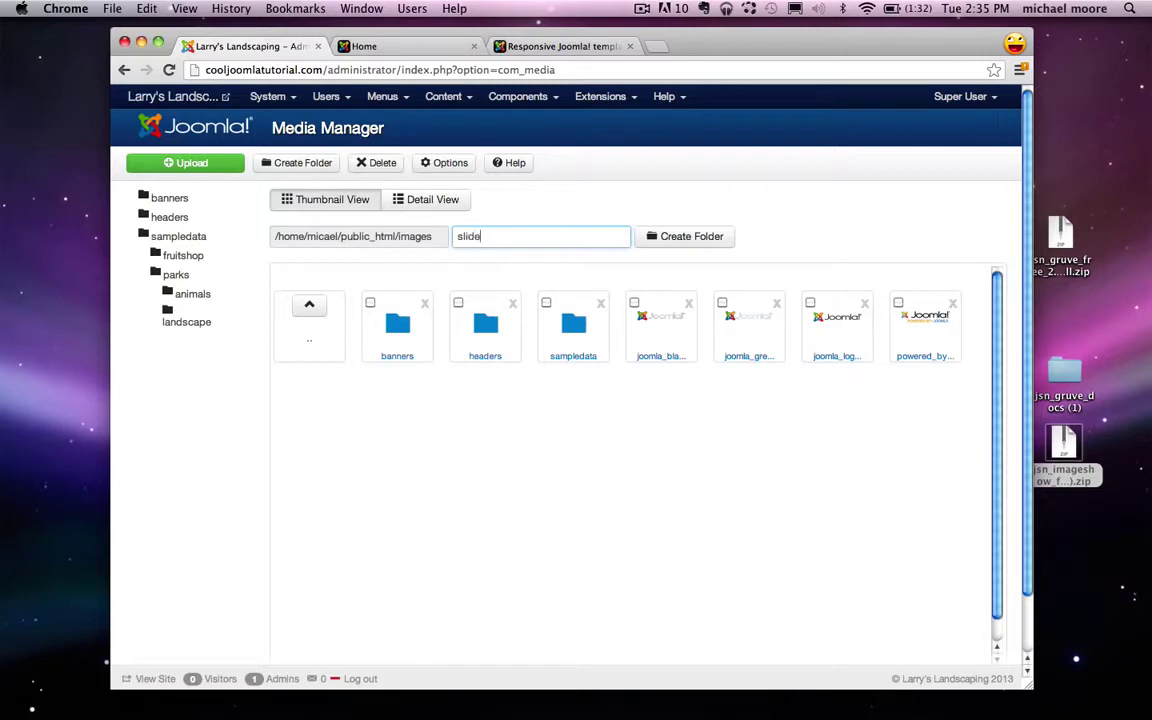
type("show")
left_click(707, 243)
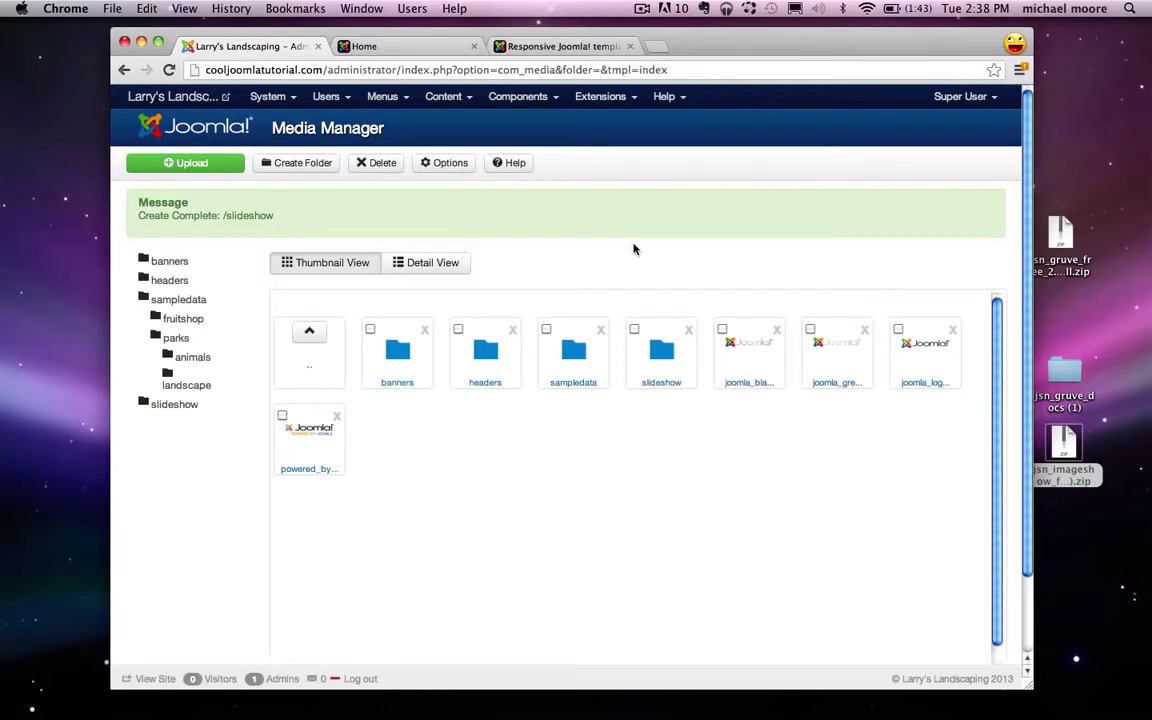
left_click(660, 388)
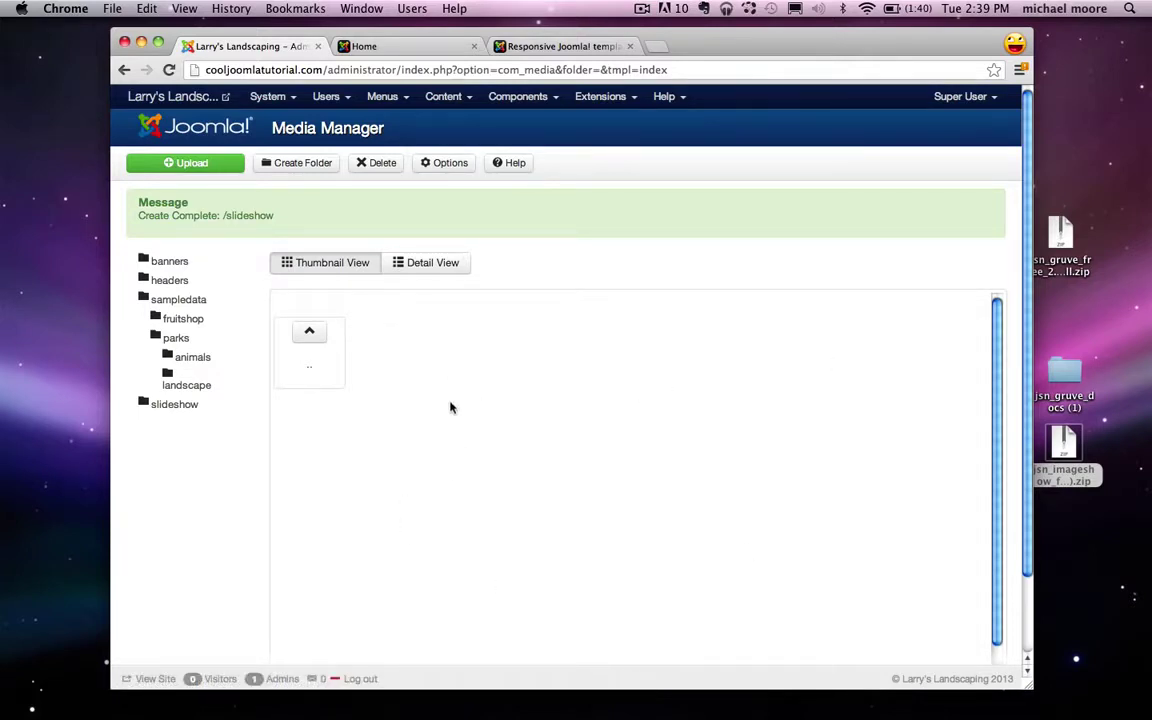
Step: Upload 1.jpg, palmdesert.jpg, pool.jpg and stairs.jpg into the slideshow folder
left_click(182, 164)
left_click(350, 302)
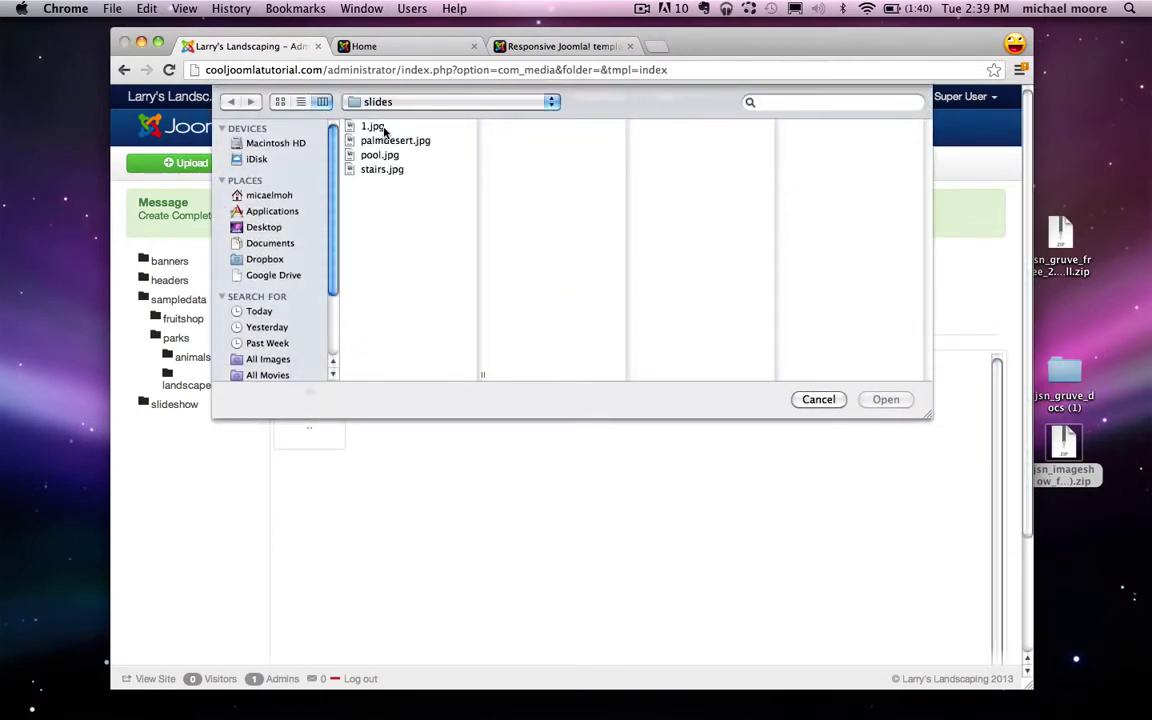
left_click(375, 130)
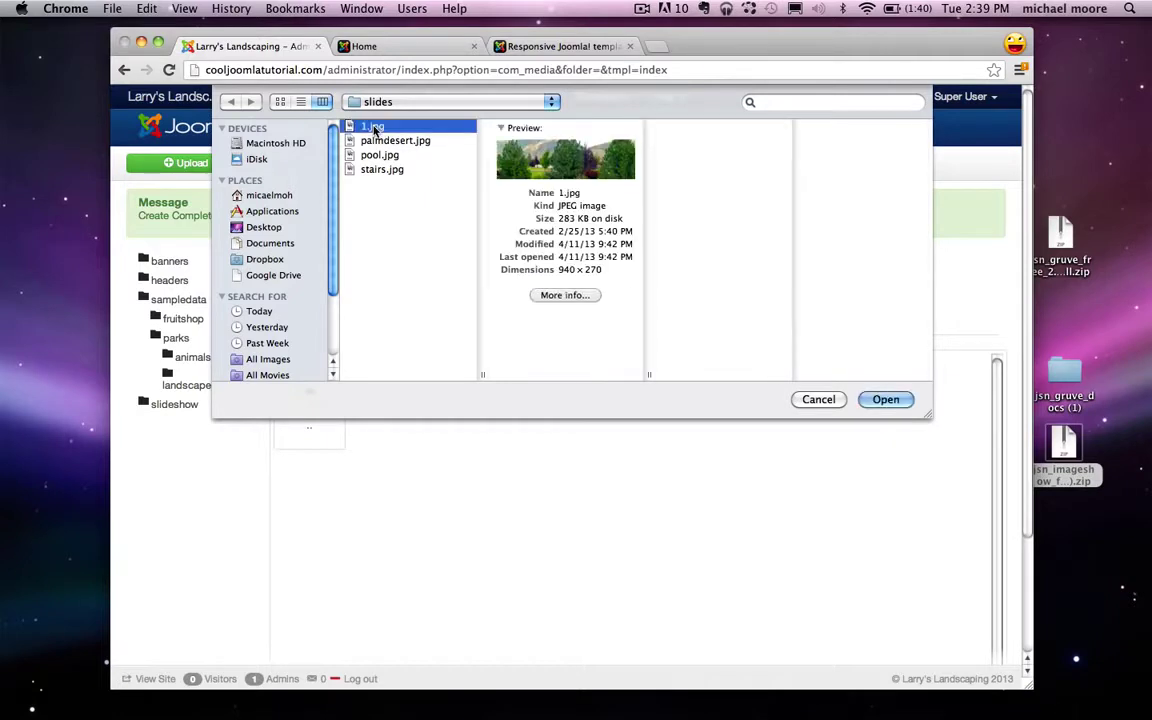
left_click(390, 171, "shift")
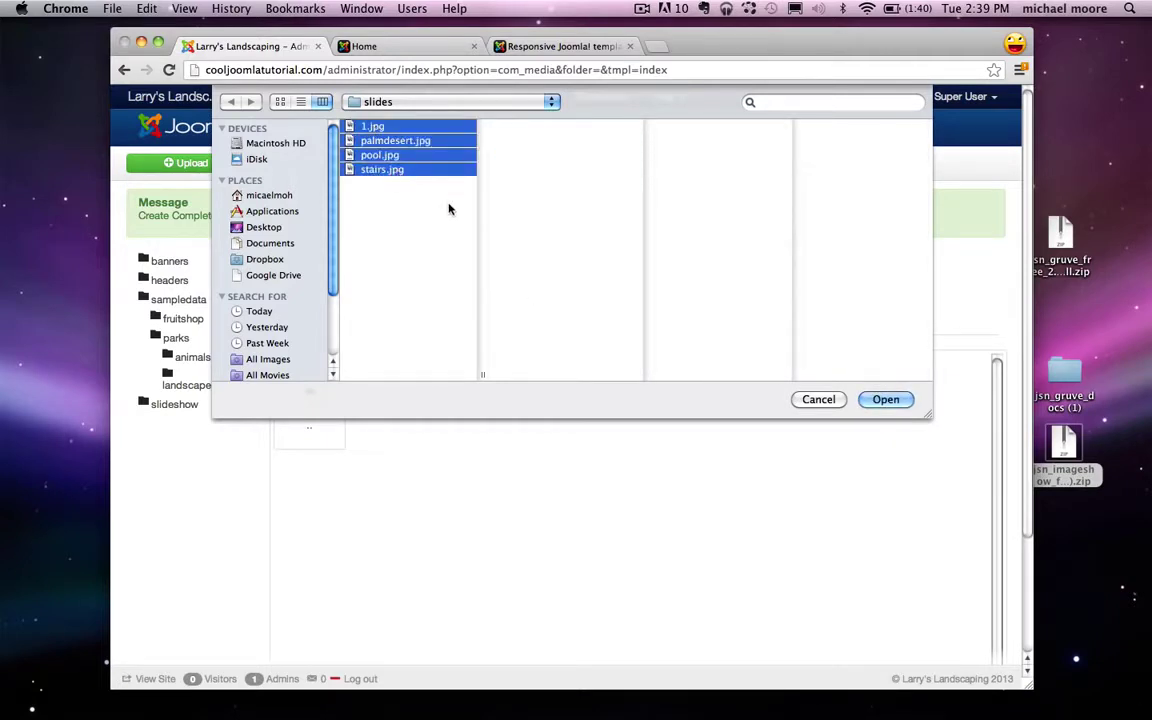
left_click(893, 401)
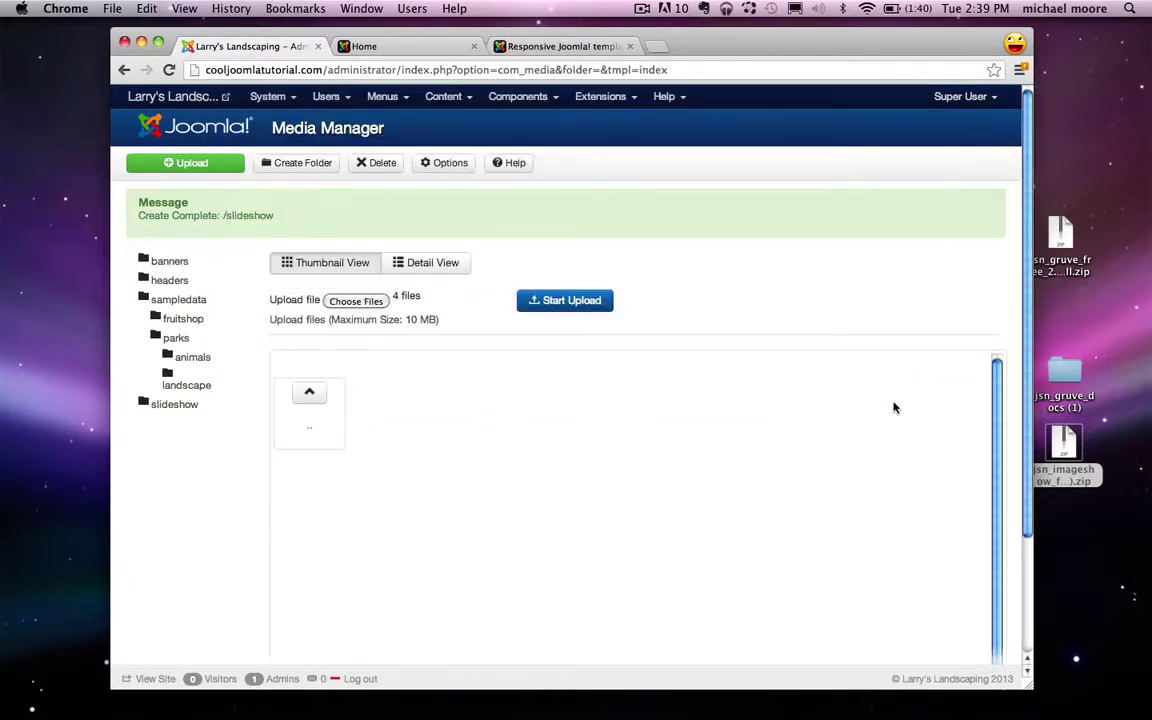
left_click(591, 307)
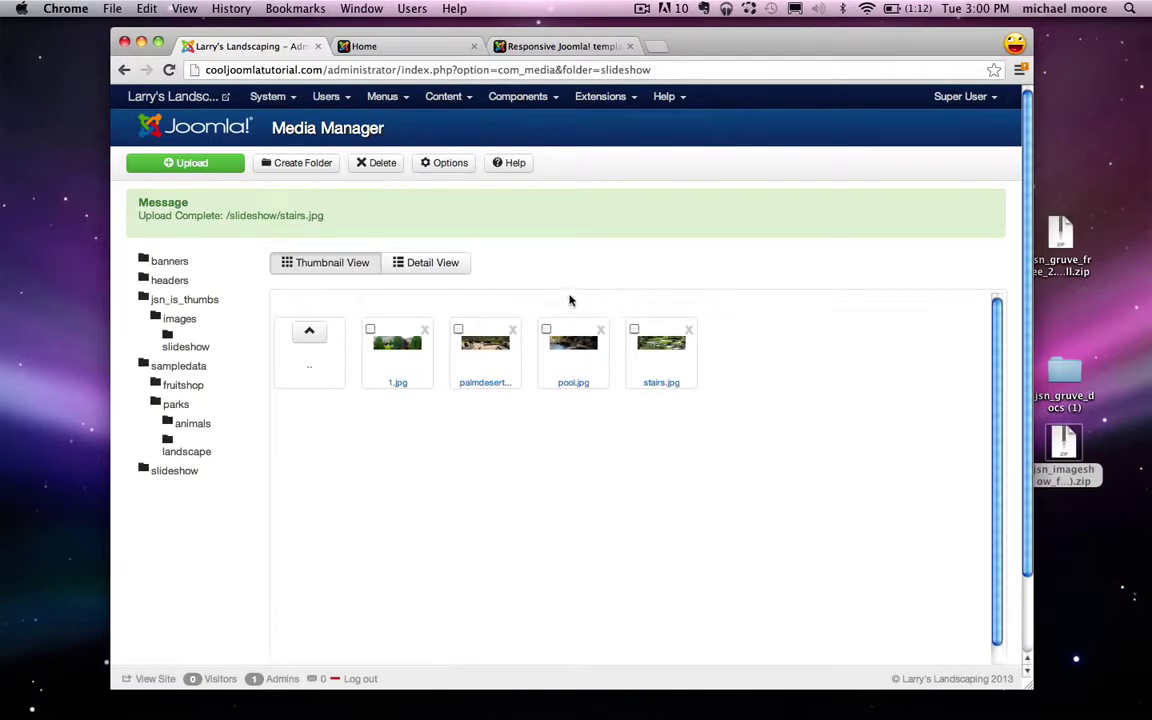
Step: Start a new JSN ImageShow showlist titled 'homeslider'
left_click(541, 103)
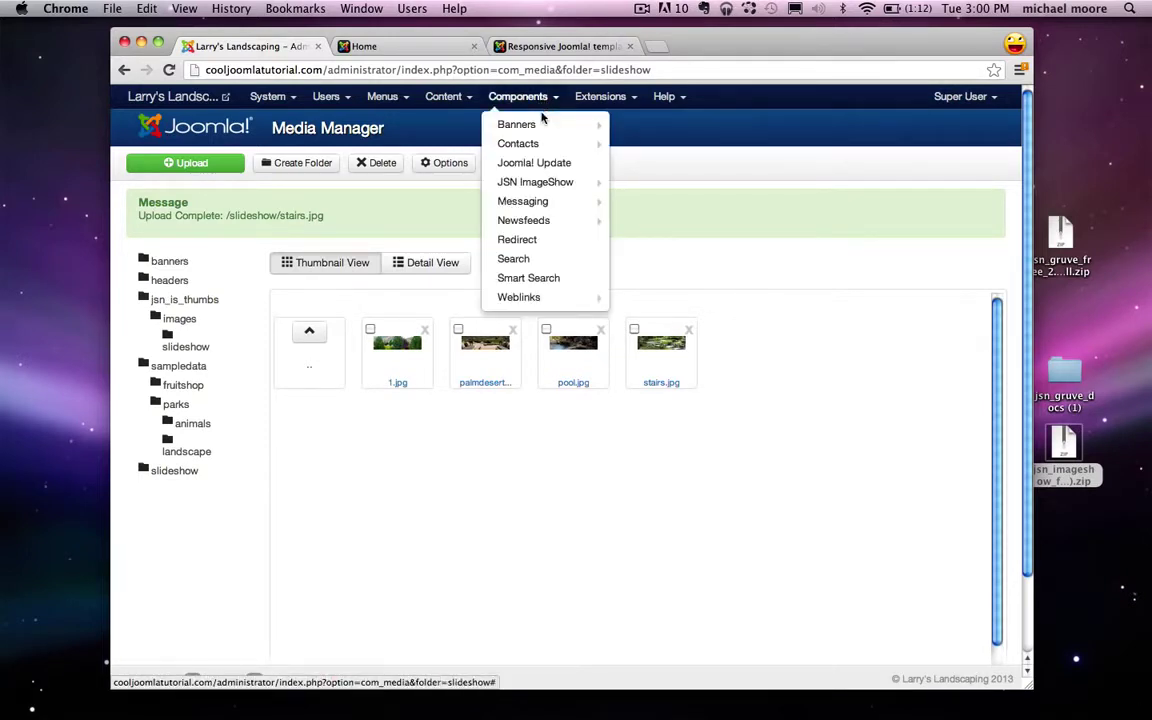
mouse_move(522, 190)
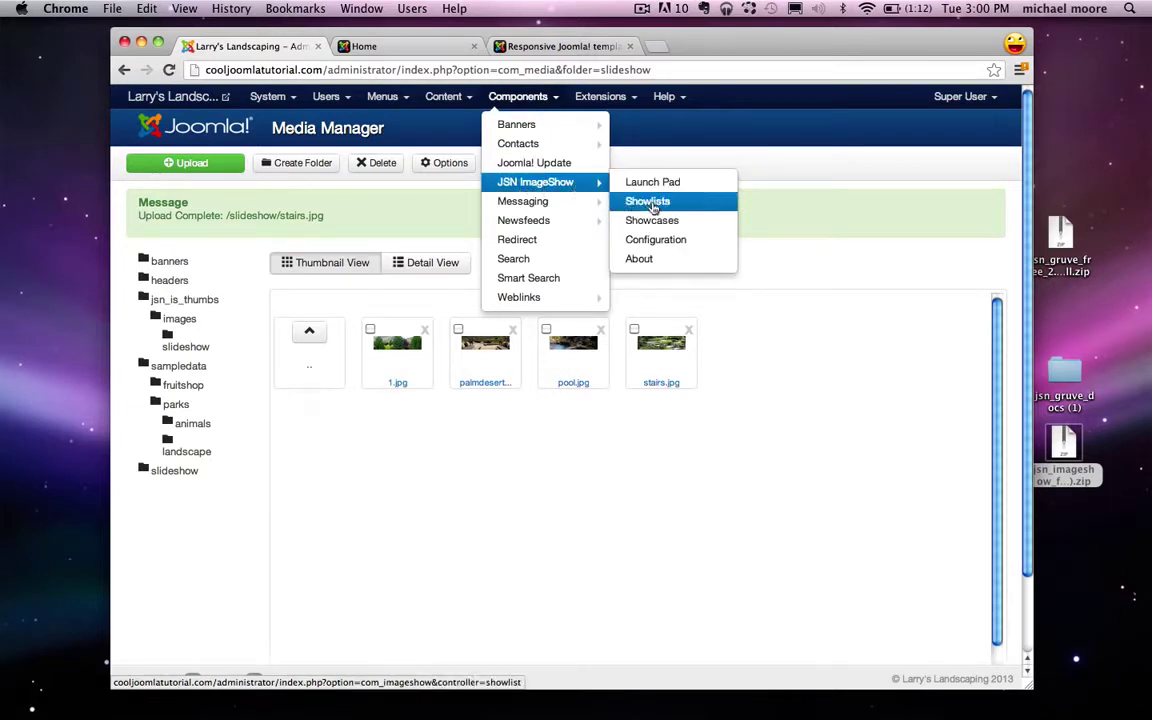
left_click(652, 203)
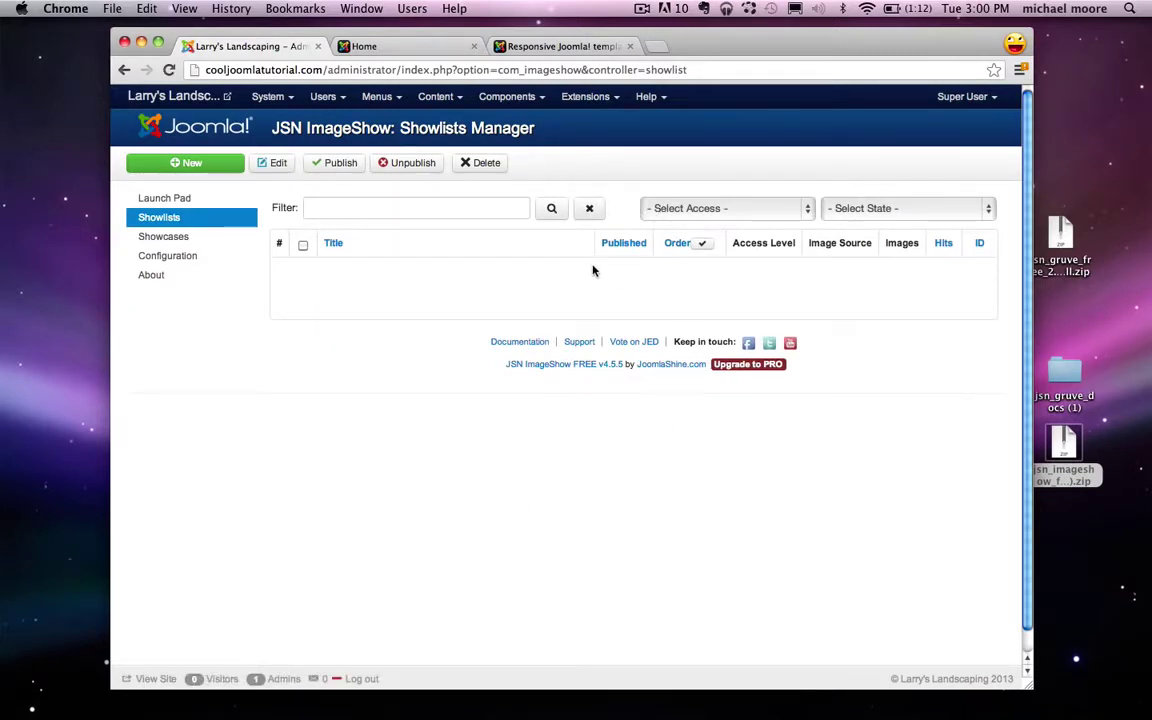
left_click(231, 168)
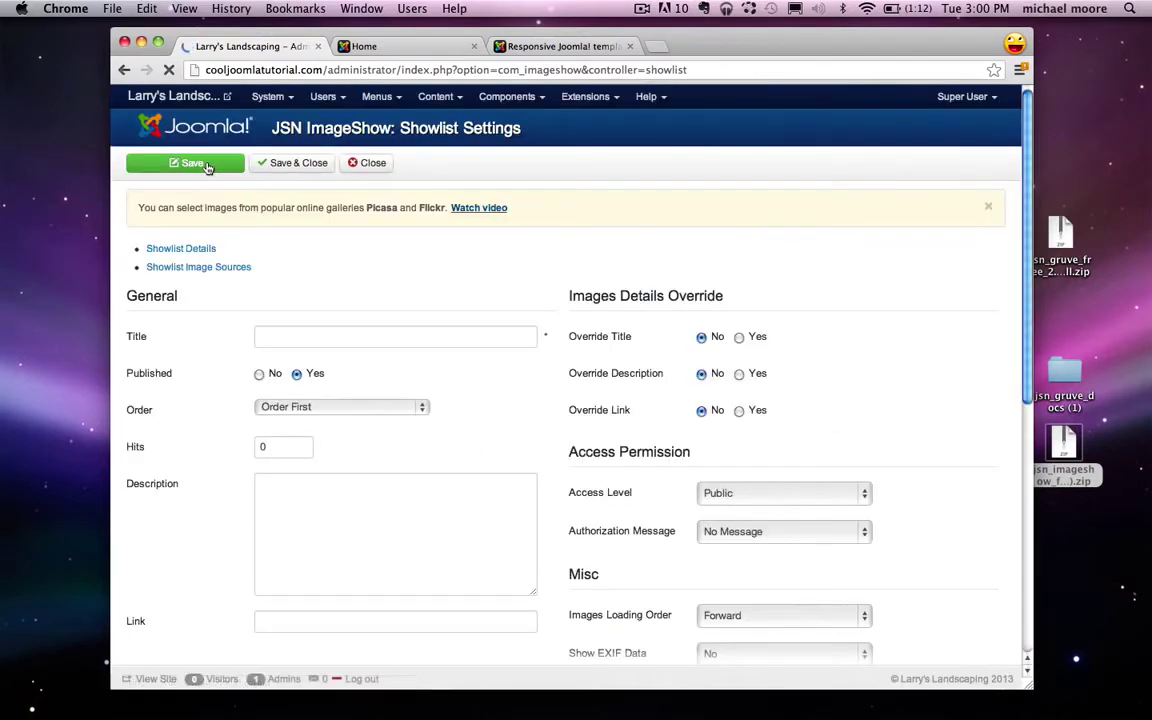
left_click(312, 339)
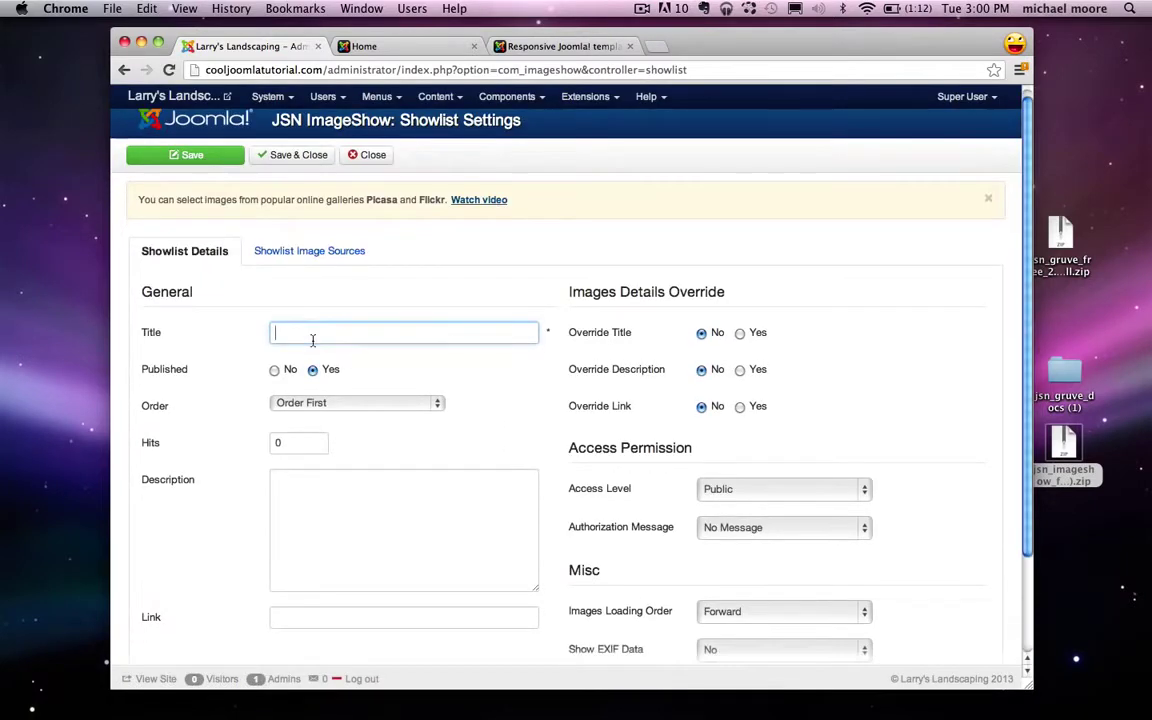
type("c")
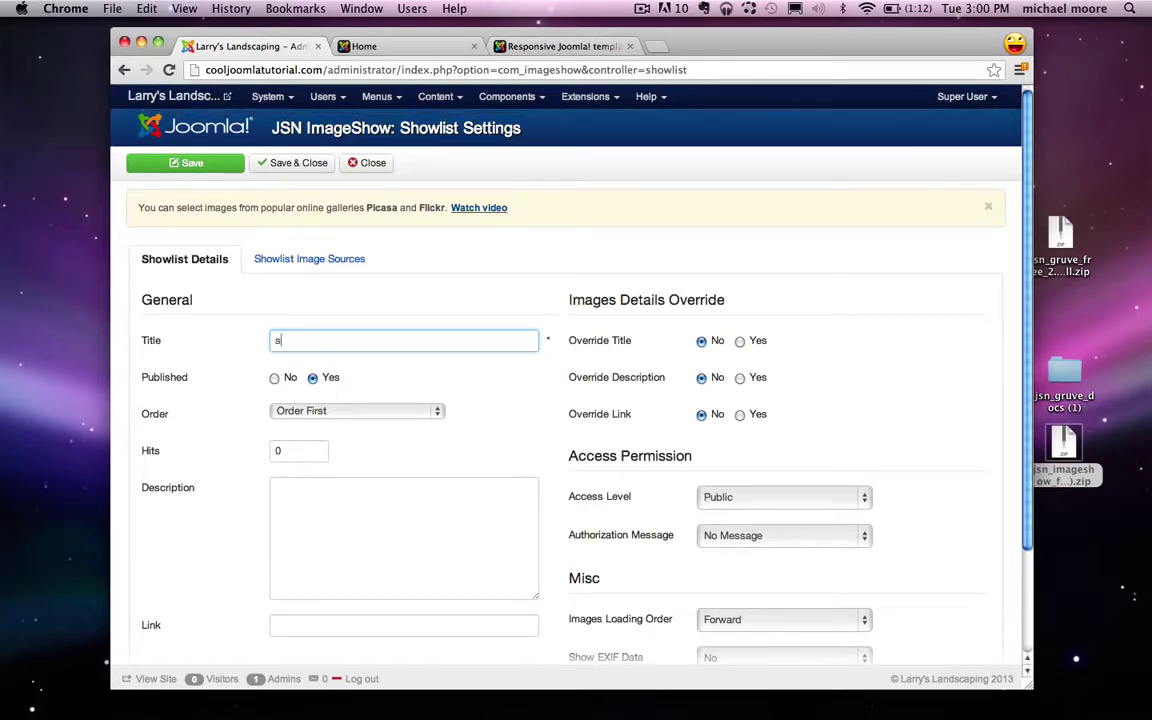
type("omeslider")
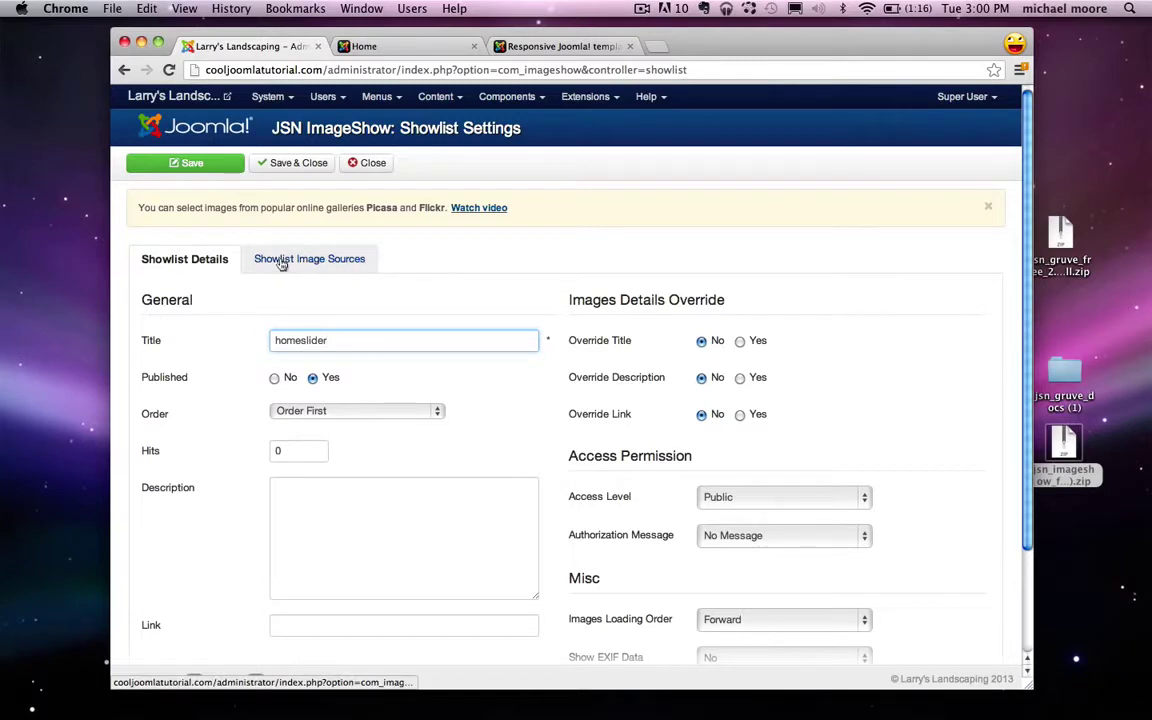
Step: Save the homeslider showlist and choose Image Folder as its image source
left_click(319, 261)
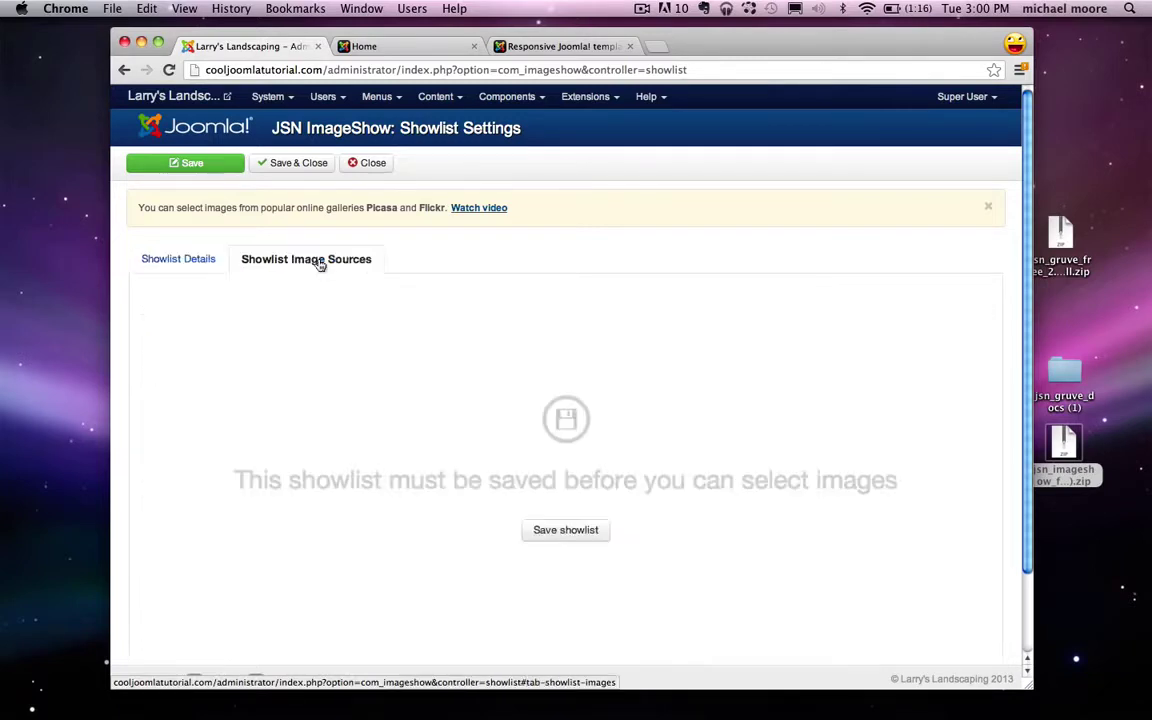
left_click(568, 531)
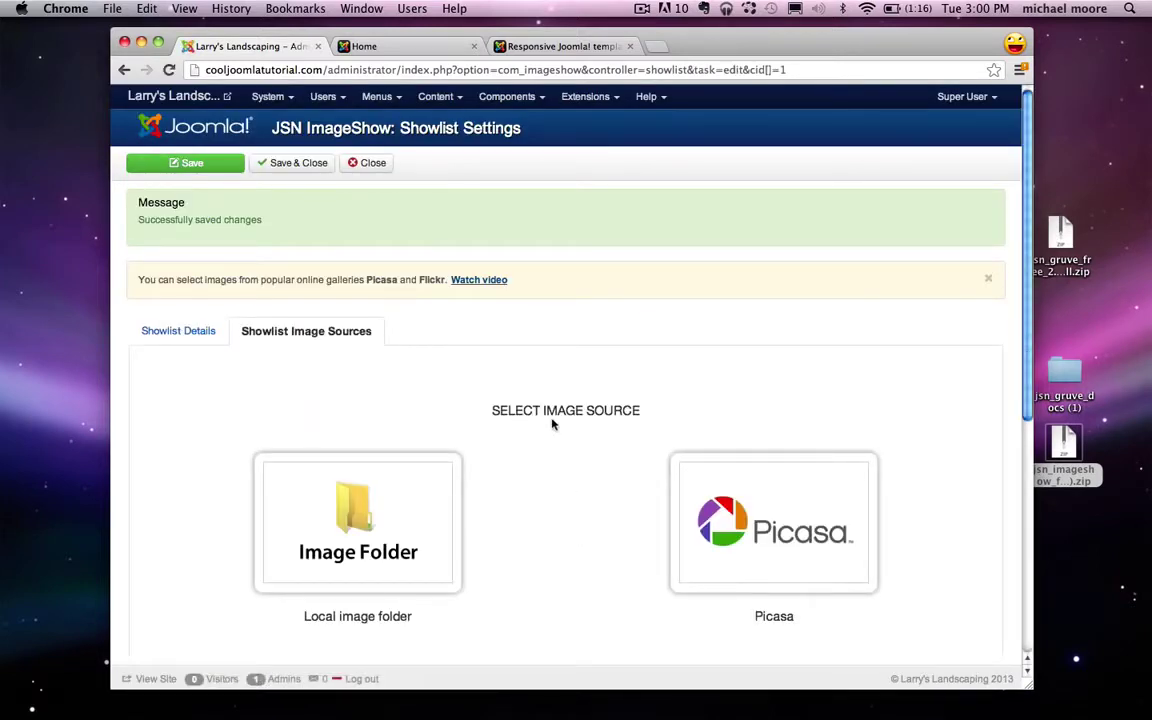
scroll(480, 520, "down", 1)
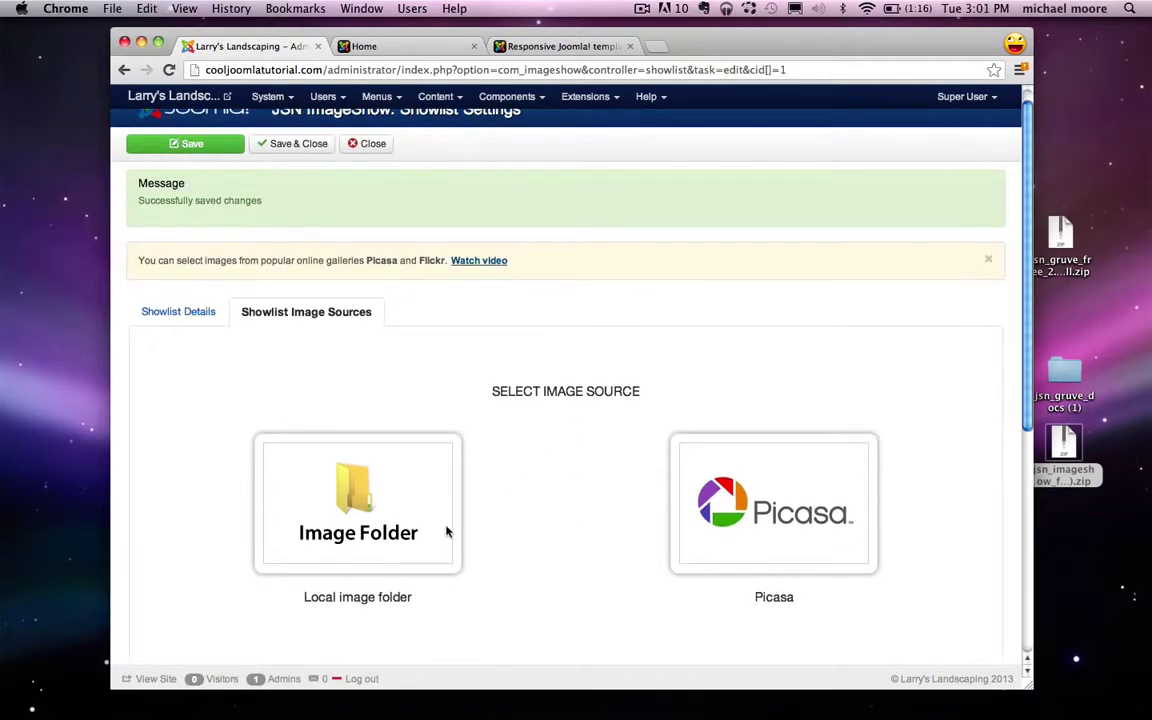
left_click(378, 527)
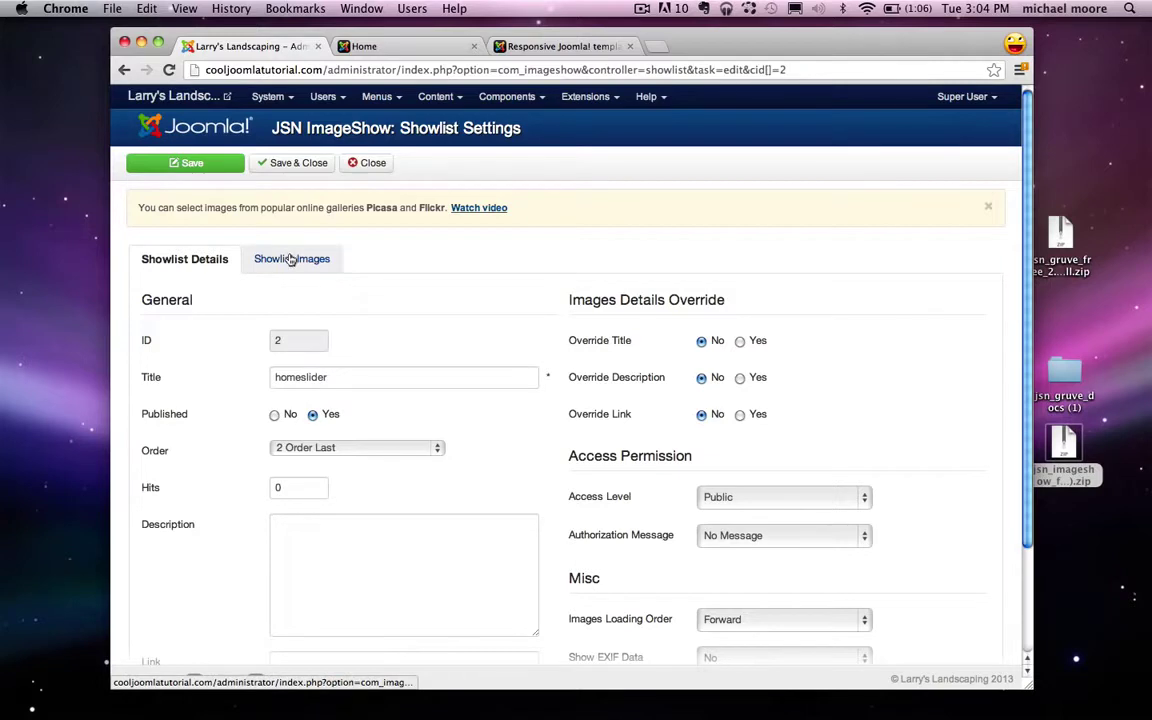
Step: Add all four slideshow folder images to the homeslider showlist
left_click(290, 259)
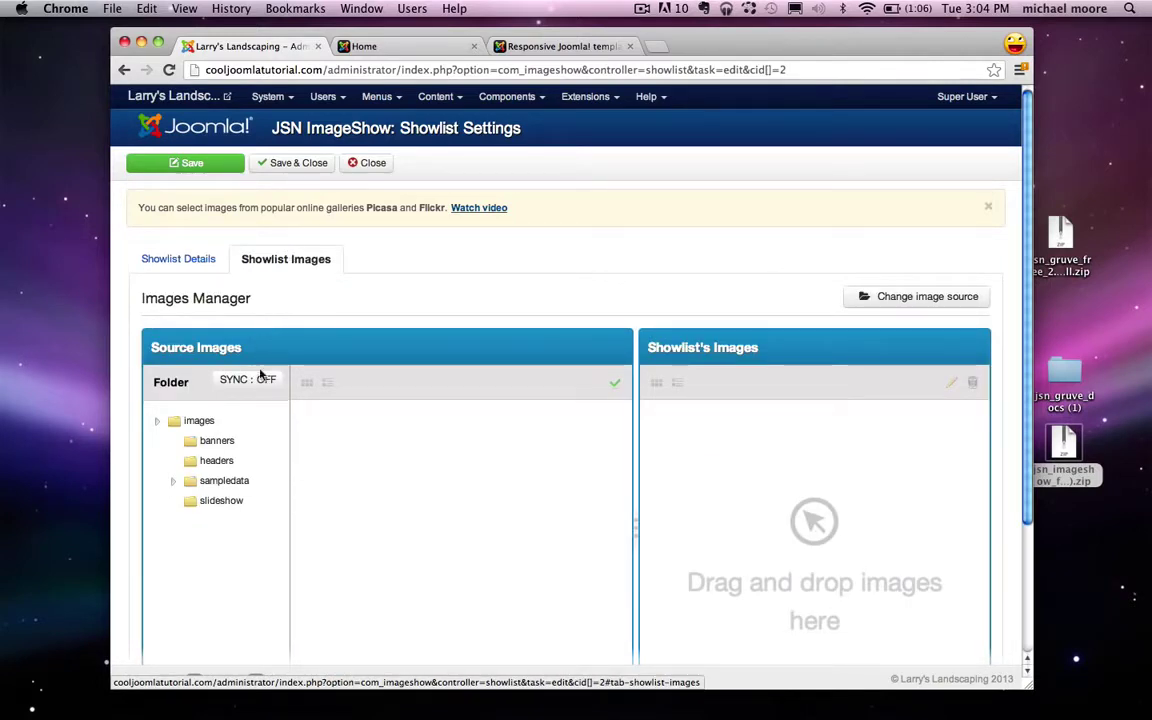
left_click(218, 505)
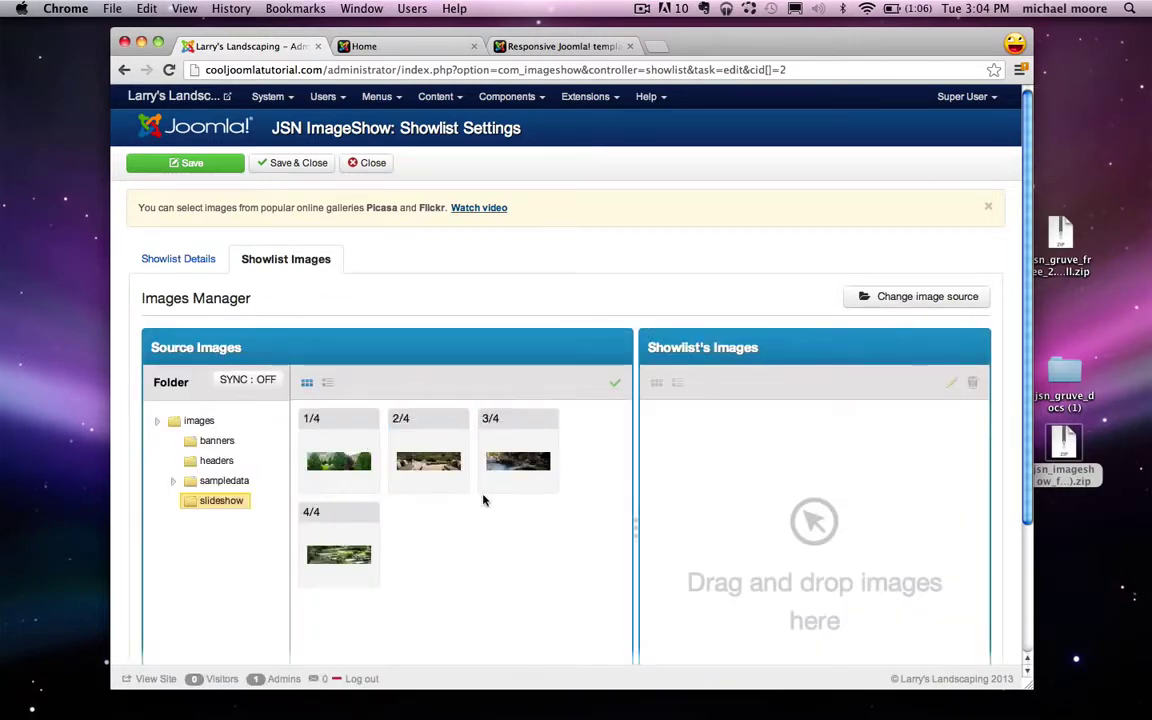
scroll(484, 500, "down", 1)
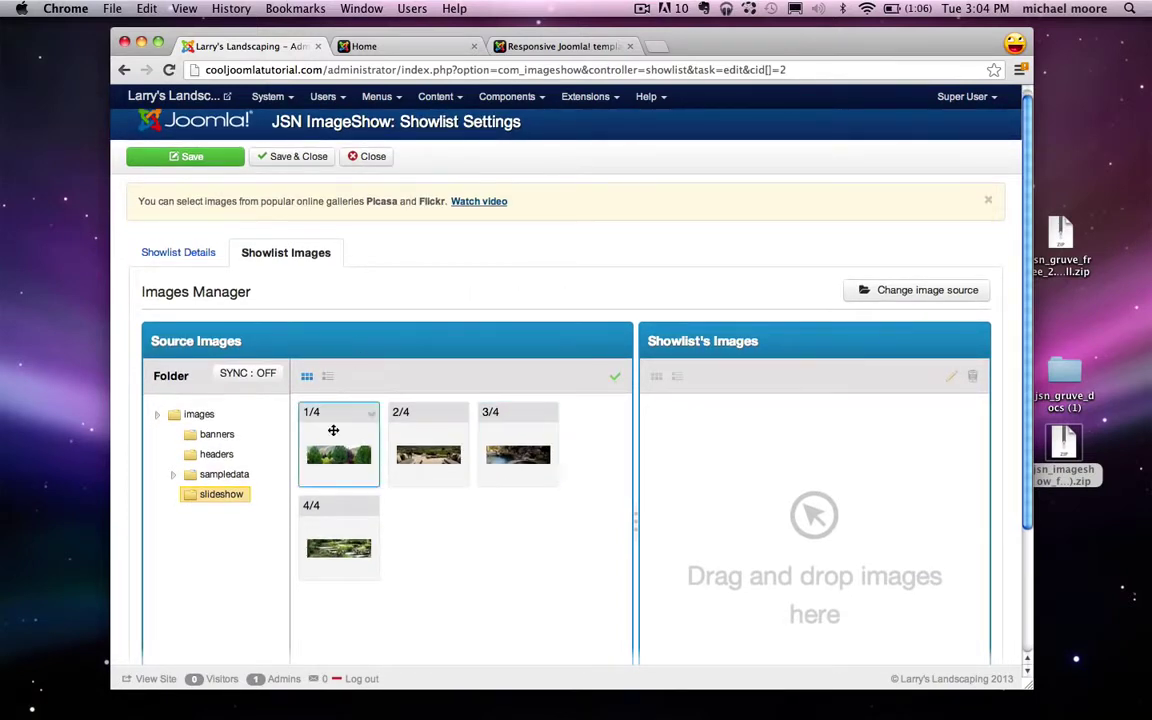
left_click_drag(694, 438, 694, 432)
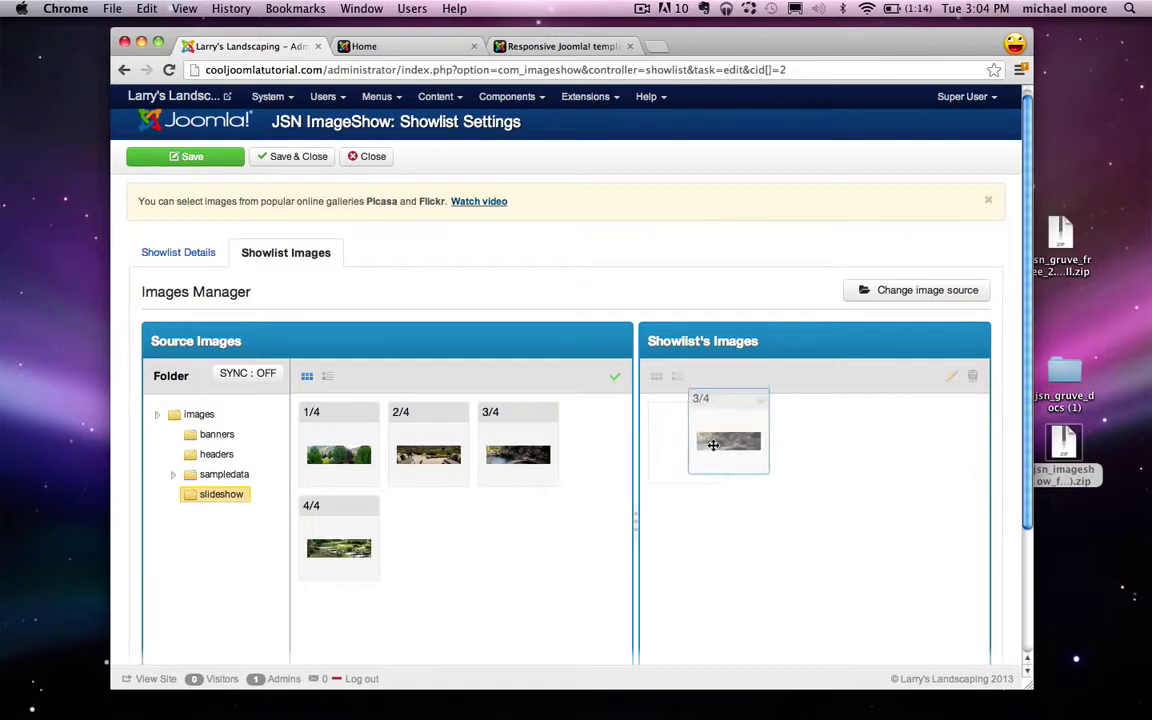
left_click_drag(436, 456, 854, 437)
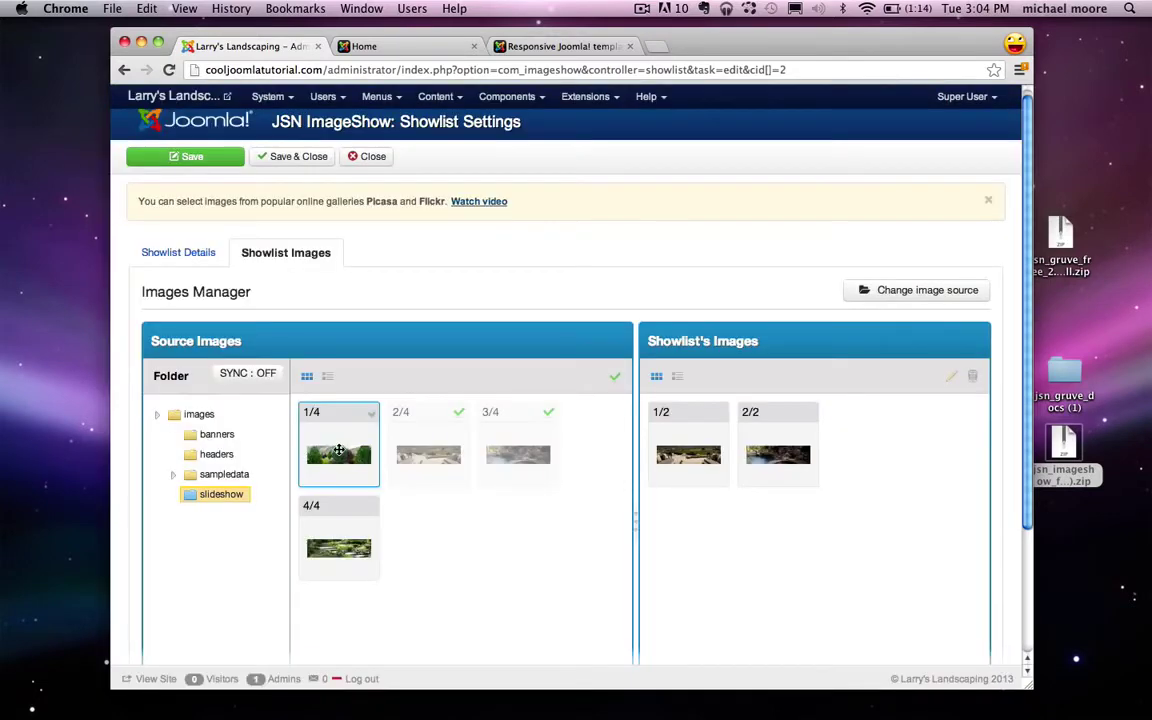
left_click_drag(338, 455, 750, 450)
left_click_drag(363, 543, 798, 535)
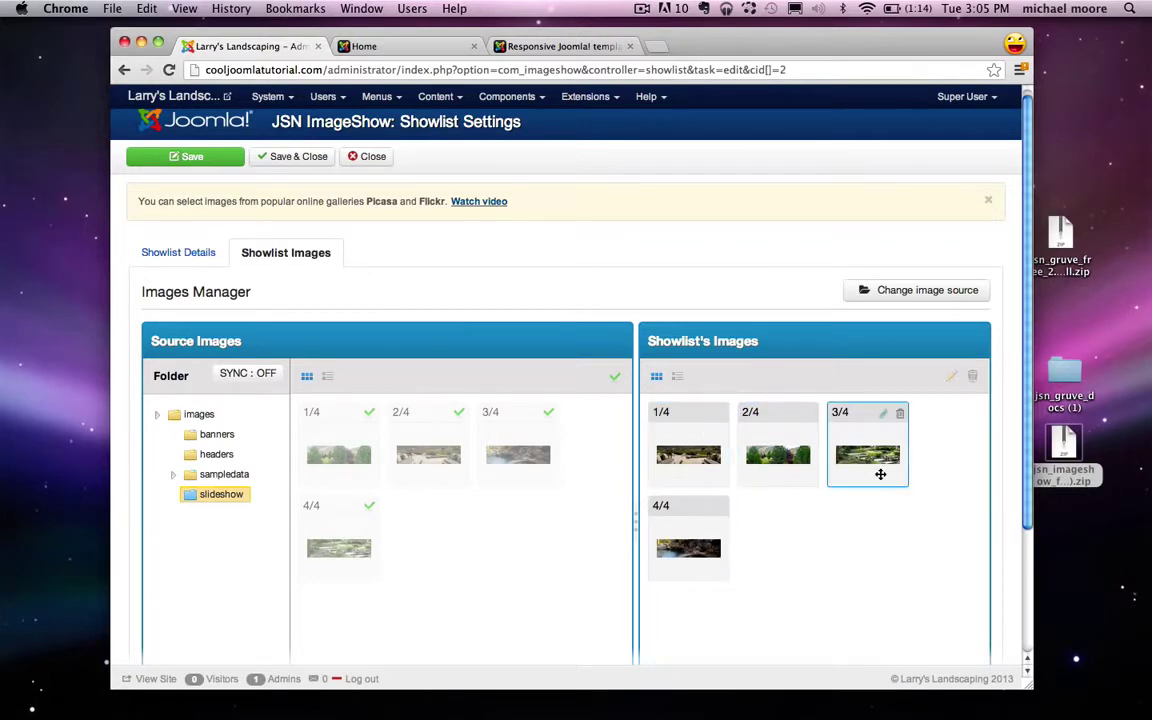
Step: Reorder the slides, putting image 4/4 in third place, then Save & Close
left_click_drag(695, 570, 702, 450)
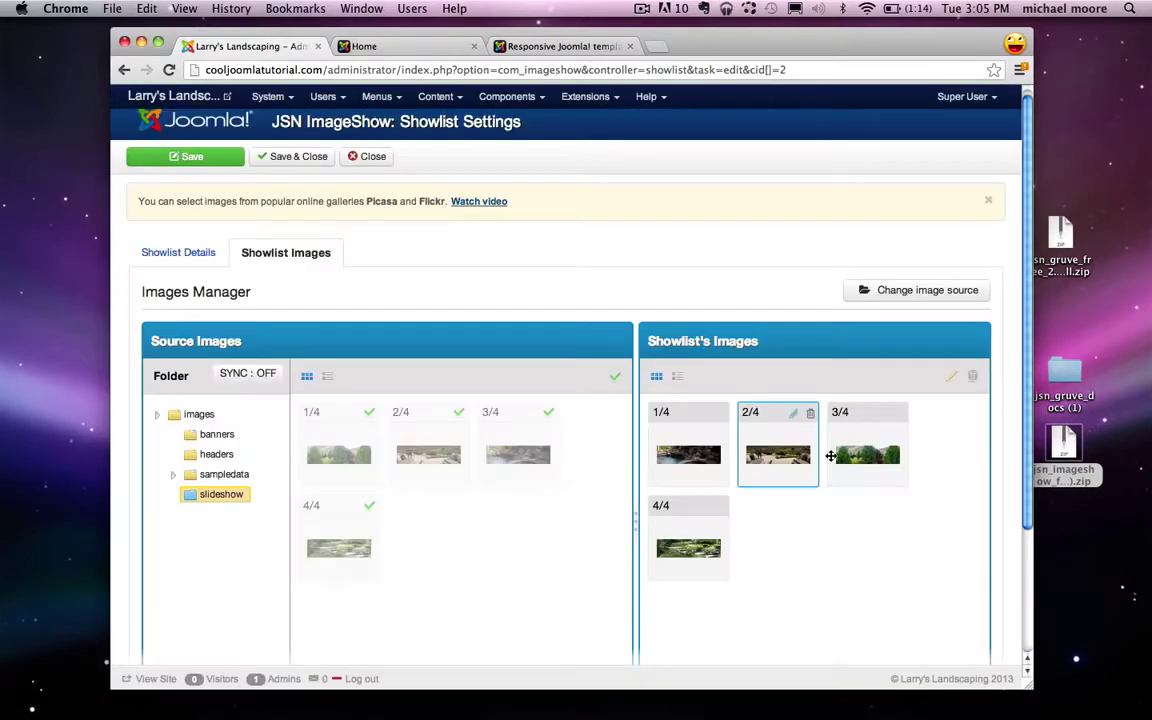
left_click_drag(868, 458, 956, 533)
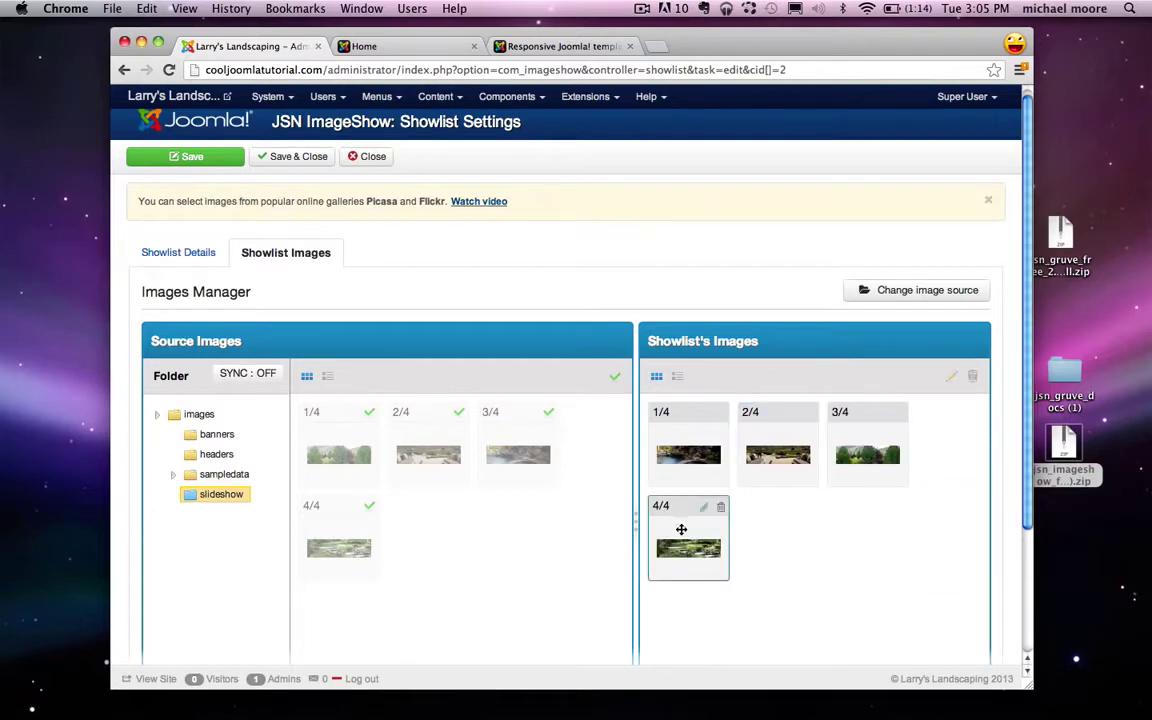
left_click_drag(700, 550, 897, 463)
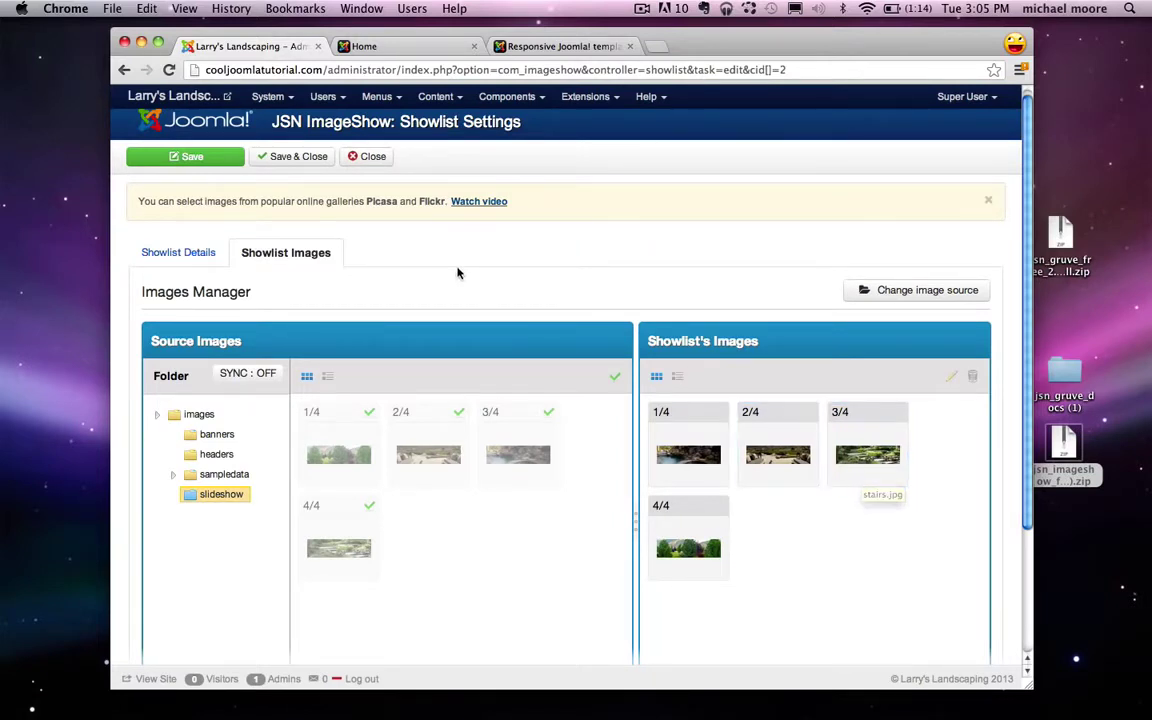
left_click(304, 163)
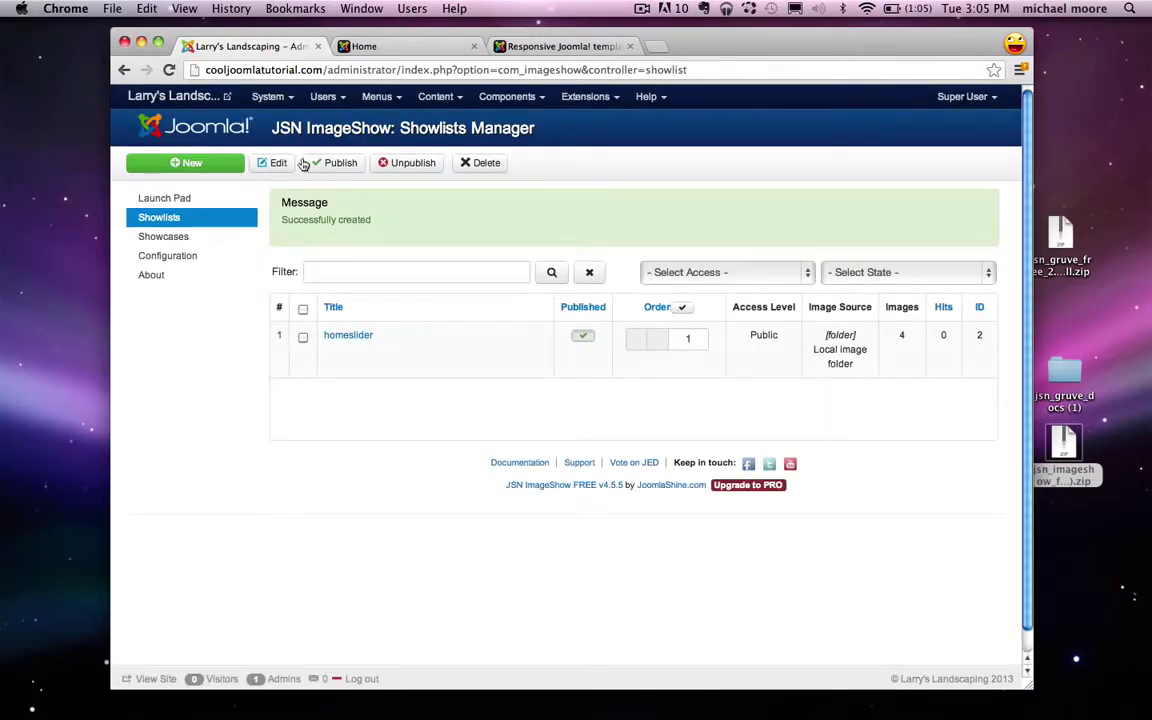
Step: Create and save a 'homeslider' showcase, then install and apply Theme Slider
left_click(204, 244)
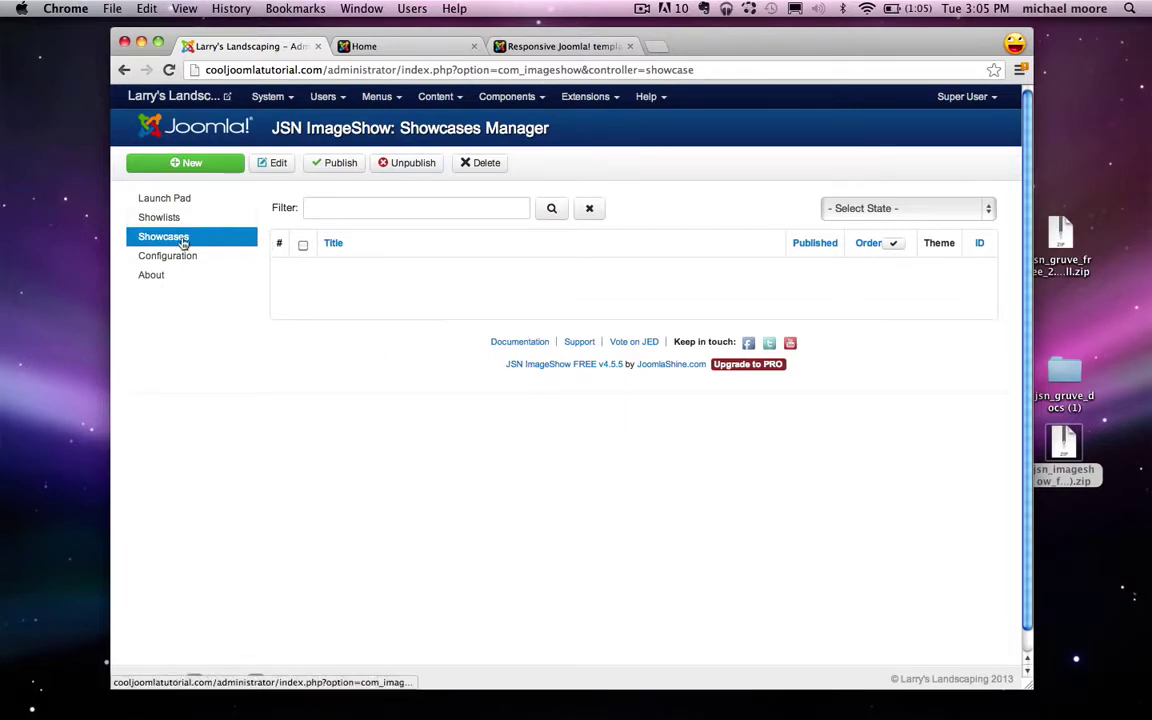
left_click(200, 165)
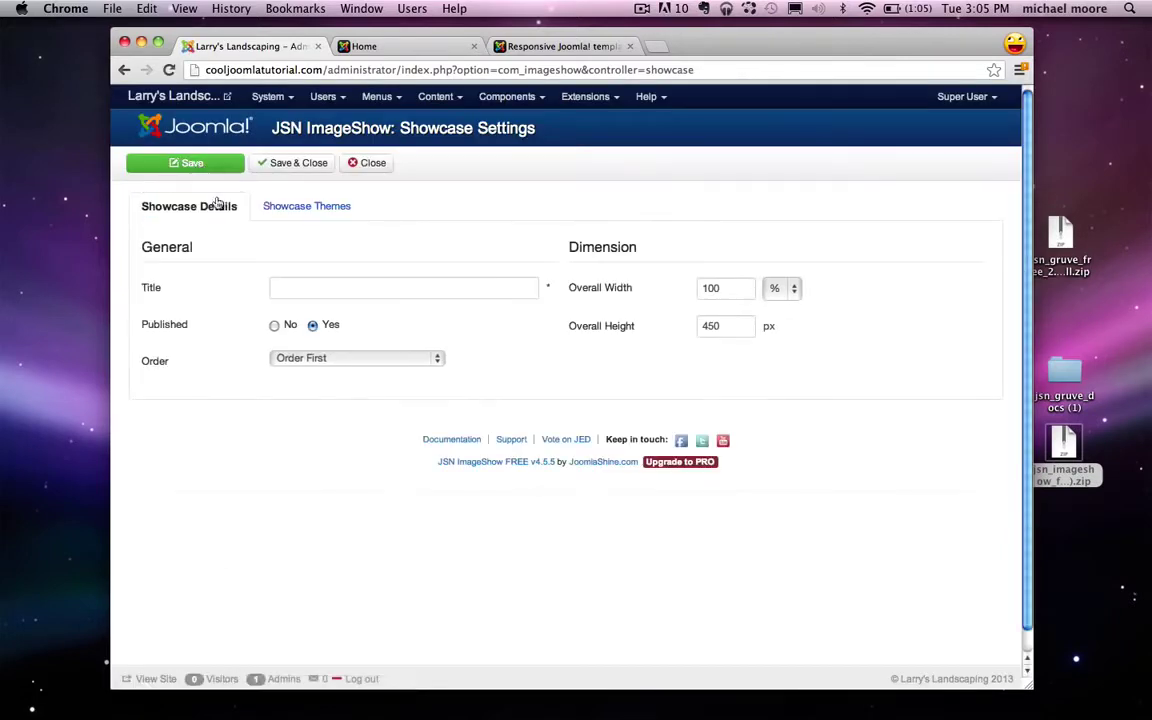
left_click(286, 286)
type("homeslider")
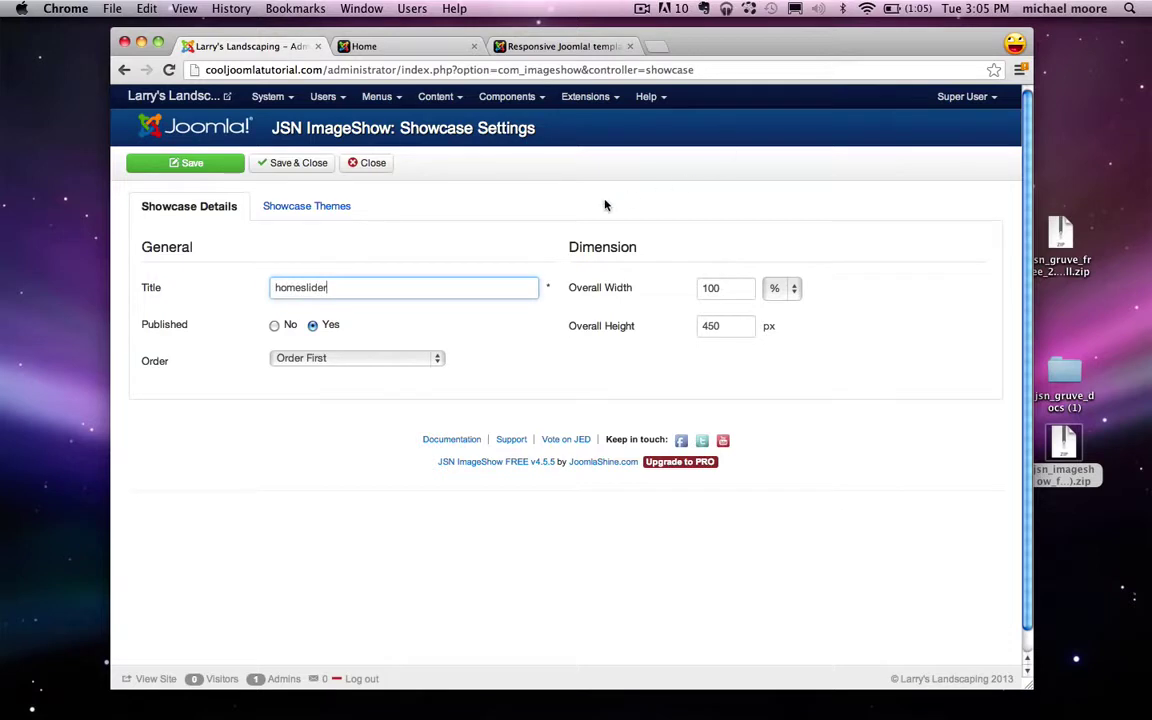
left_click(324, 208)
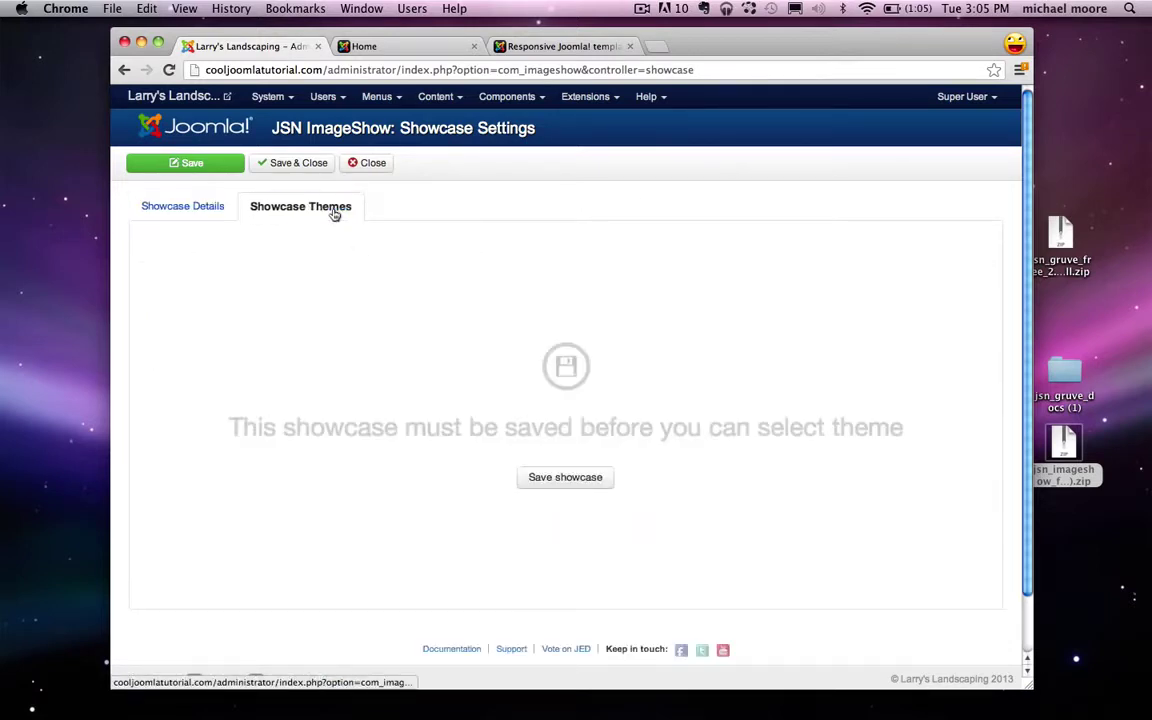
left_click(566, 478)
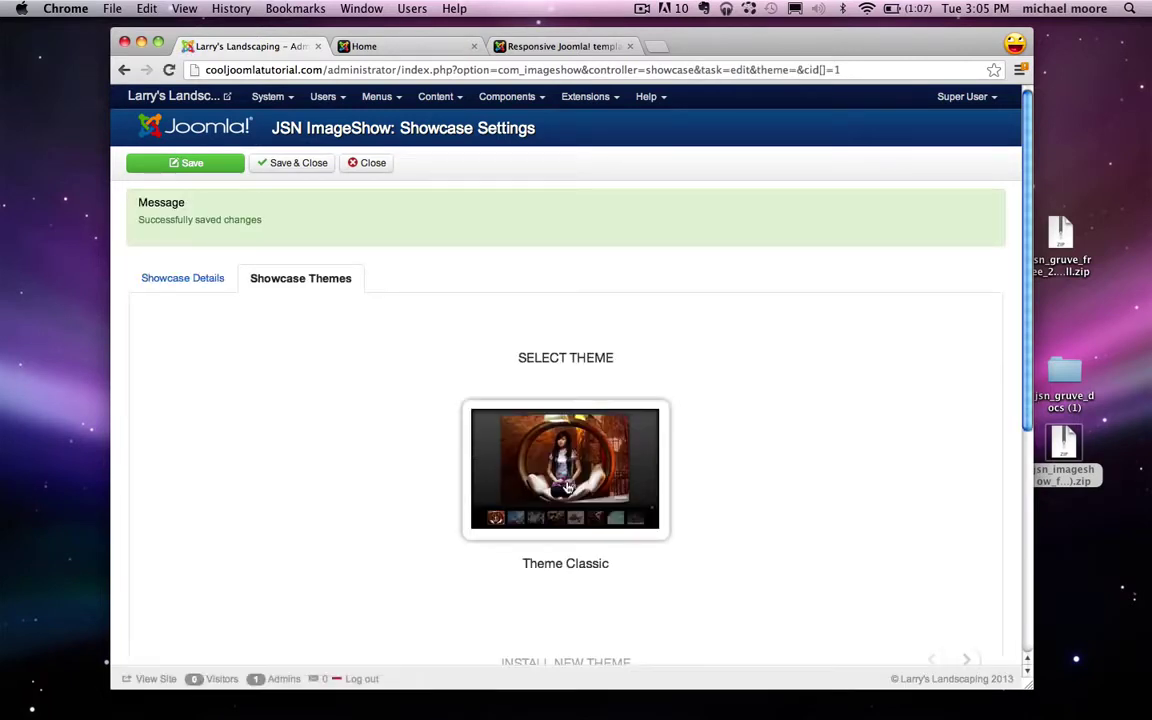
scroll(566, 487, "down", 5)
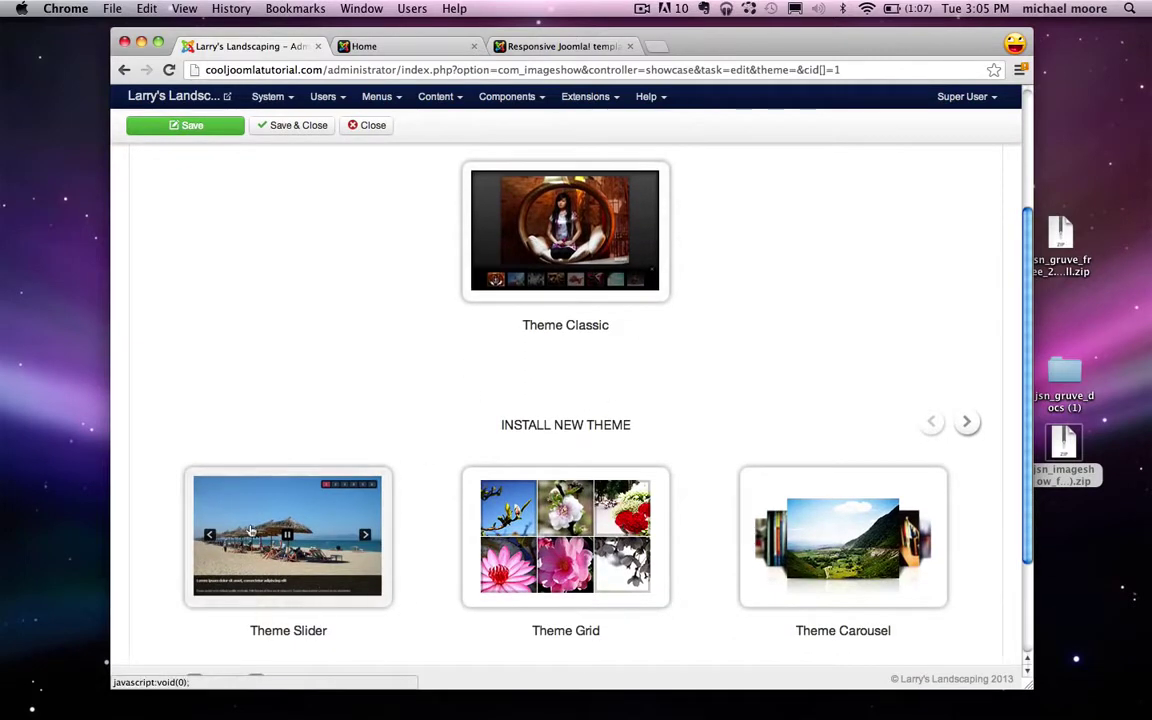
left_click(252, 535)
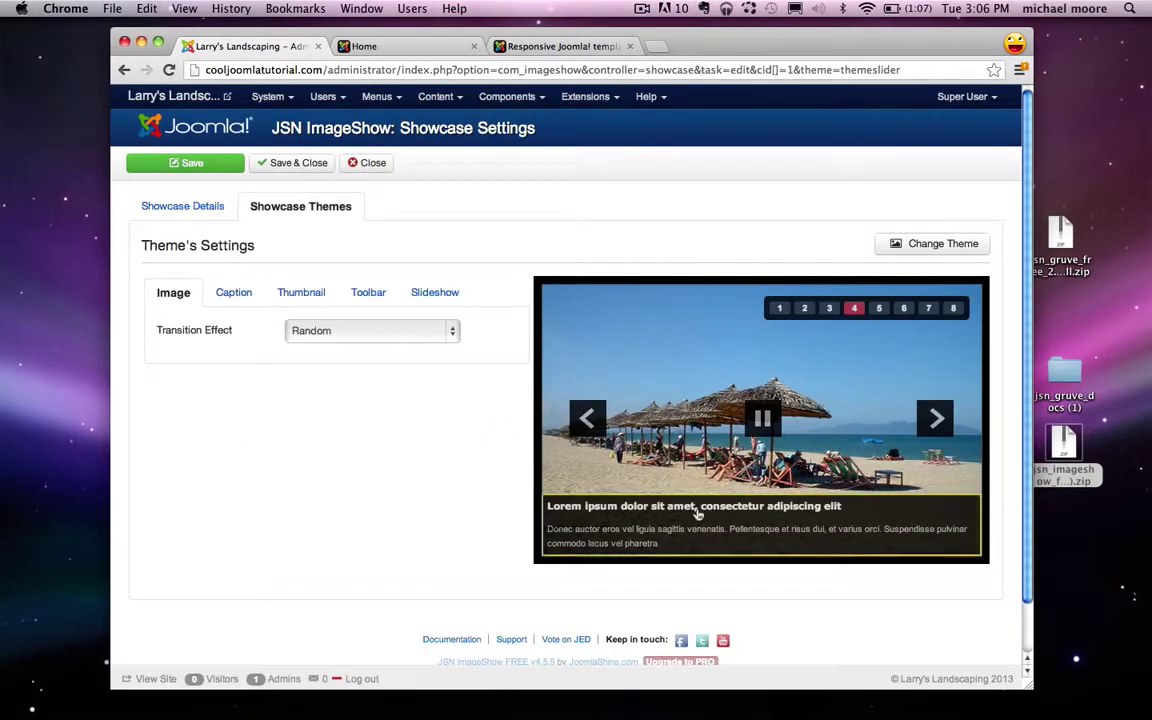
Step: Hide the caption panel and the thumbnail panel in the Theme Slider settings
left_click(240, 292)
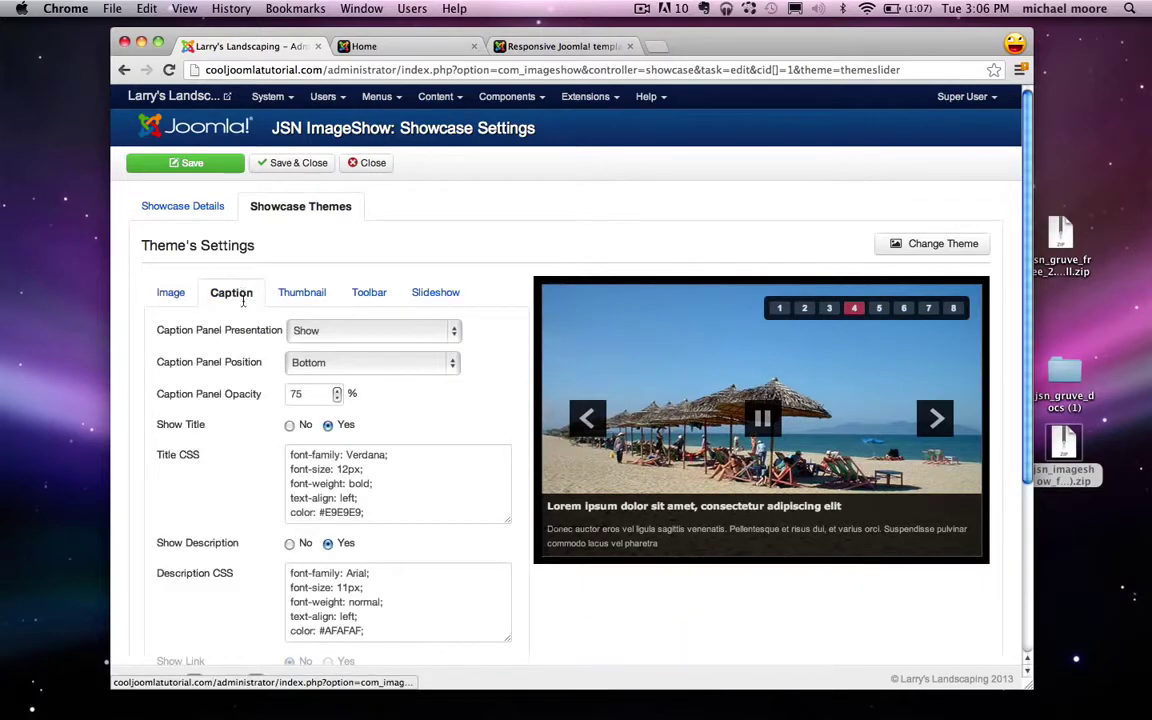
left_click(321, 334)
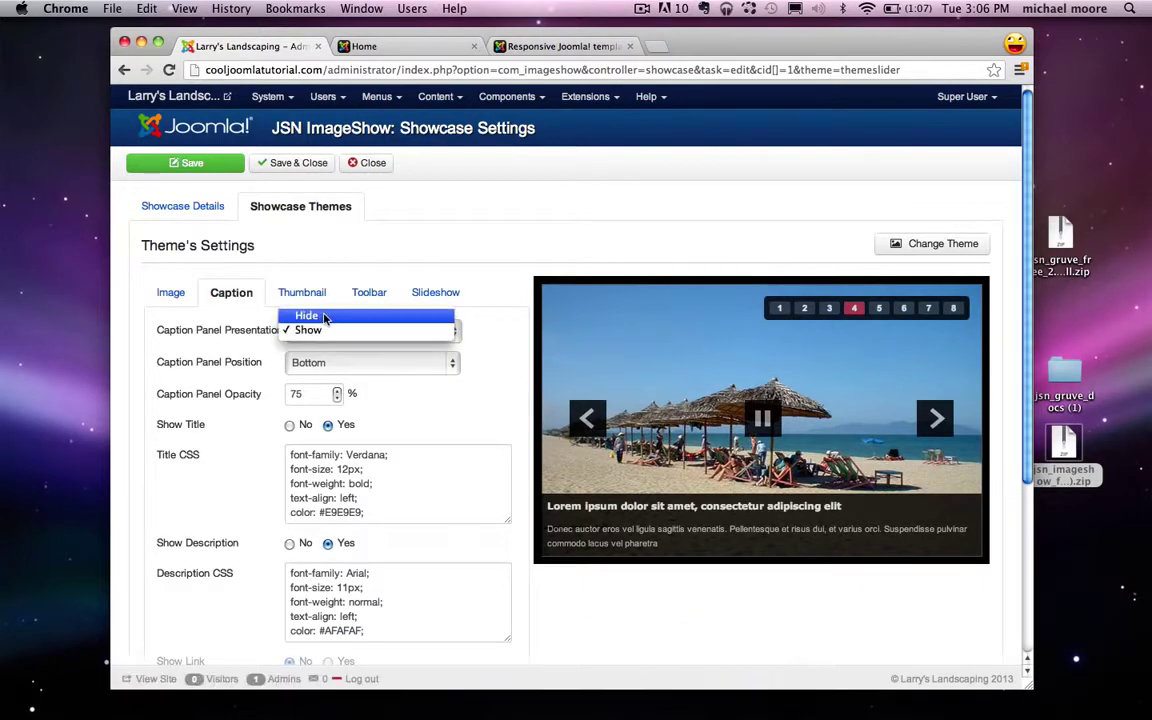
left_click(326, 317)
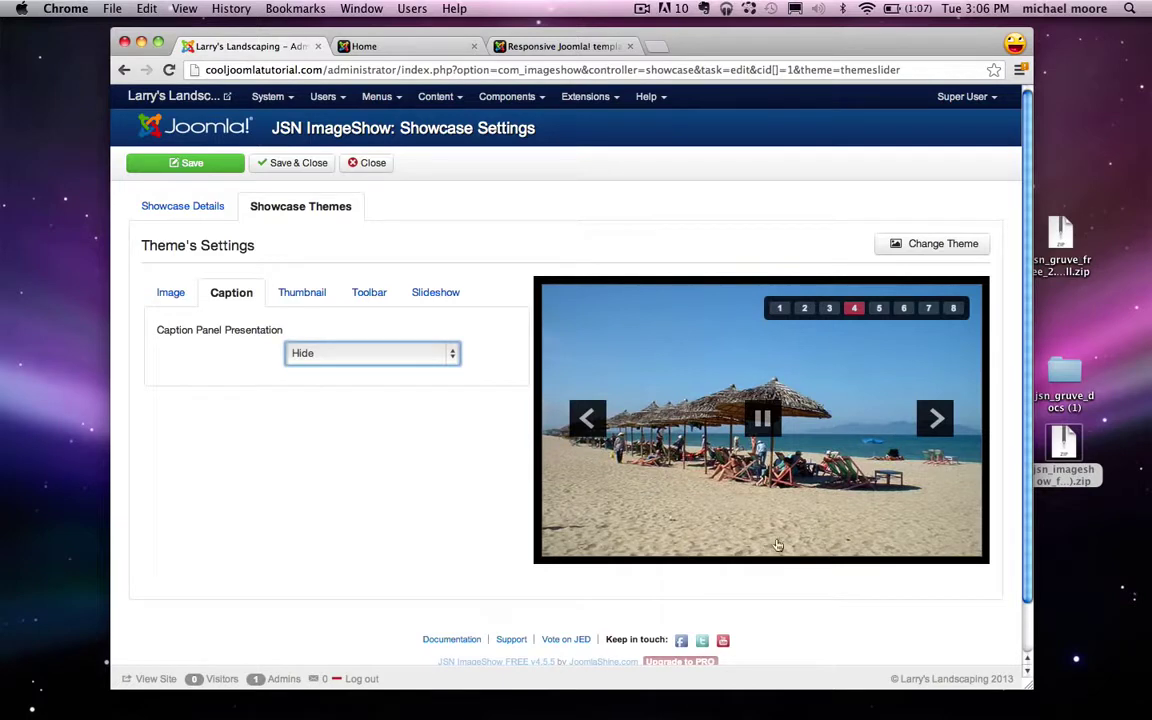
left_click(311, 298)
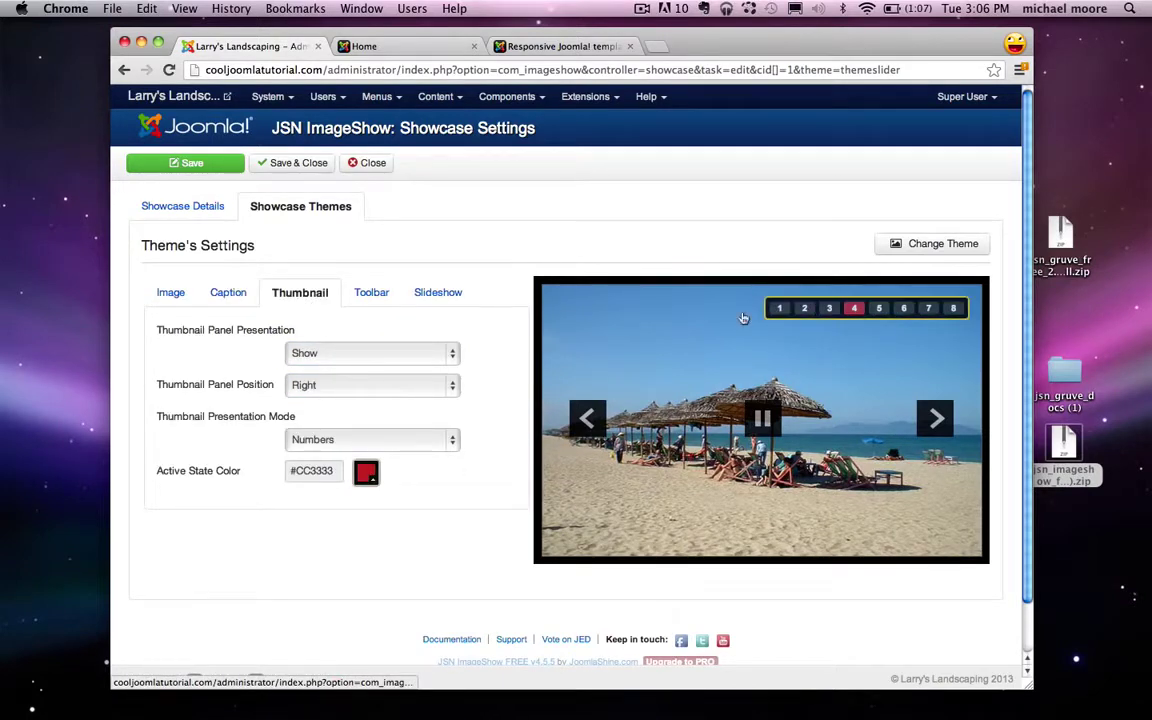
left_click(355, 354)
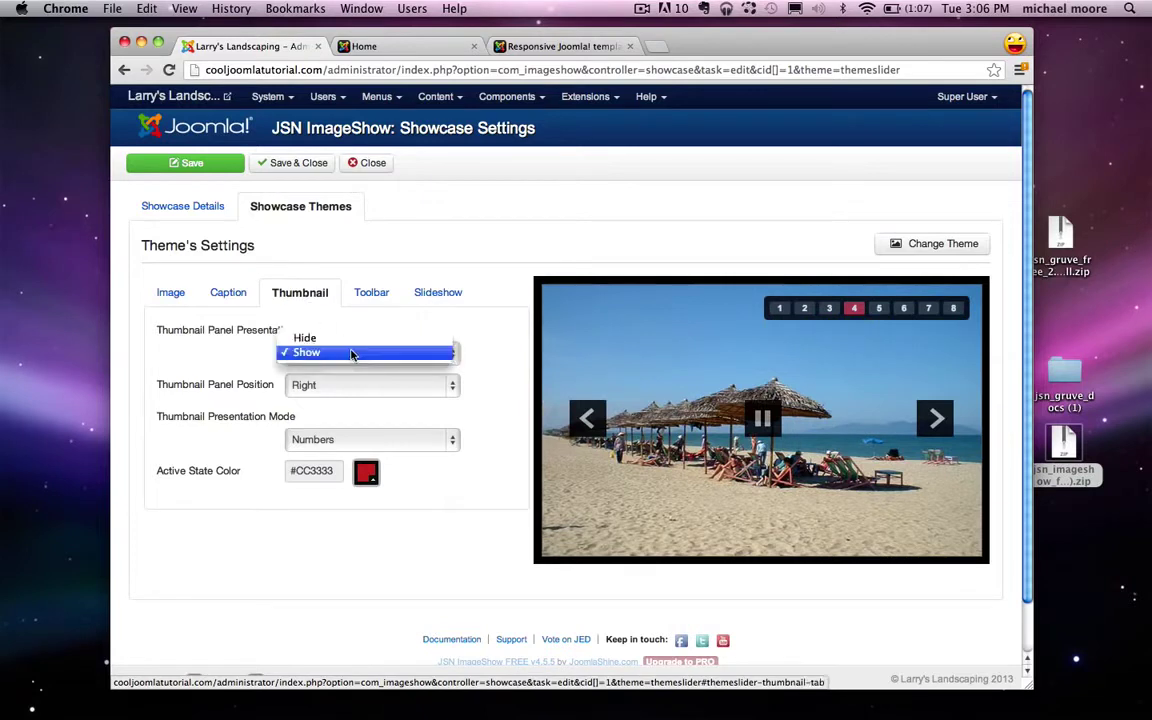
left_click(325, 339)
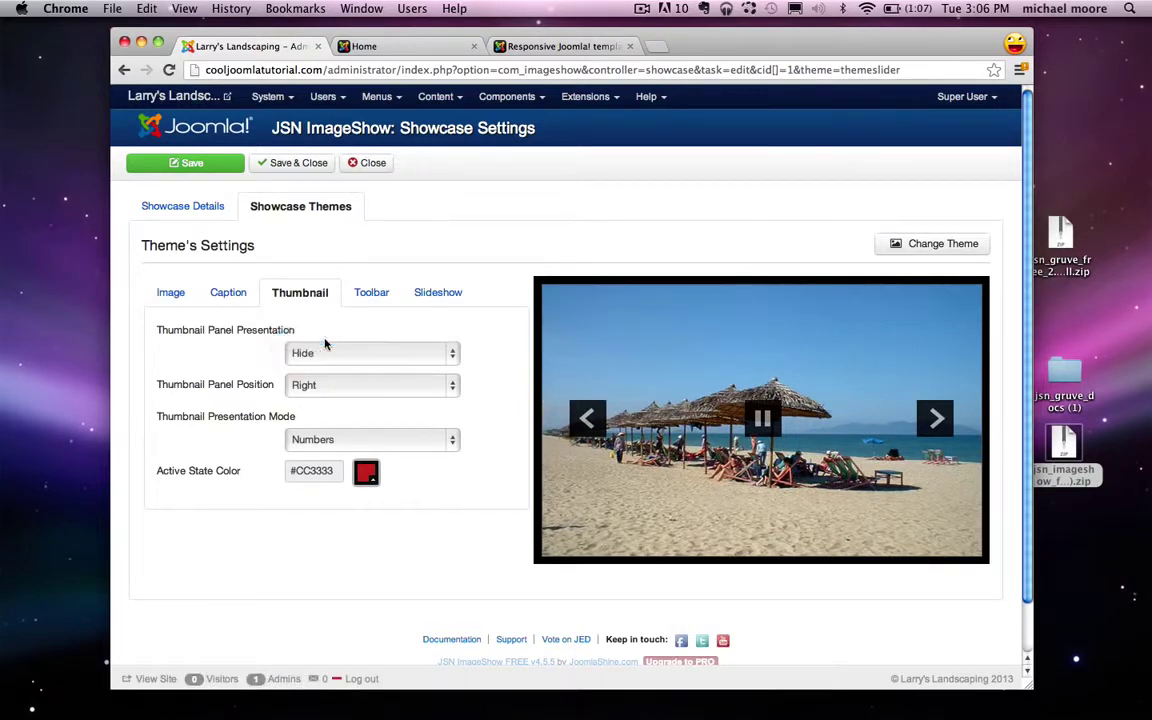
Step: Show navigation arrows on mouseover, hide the slideshow player, then Save & Close
left_click(377, 298)
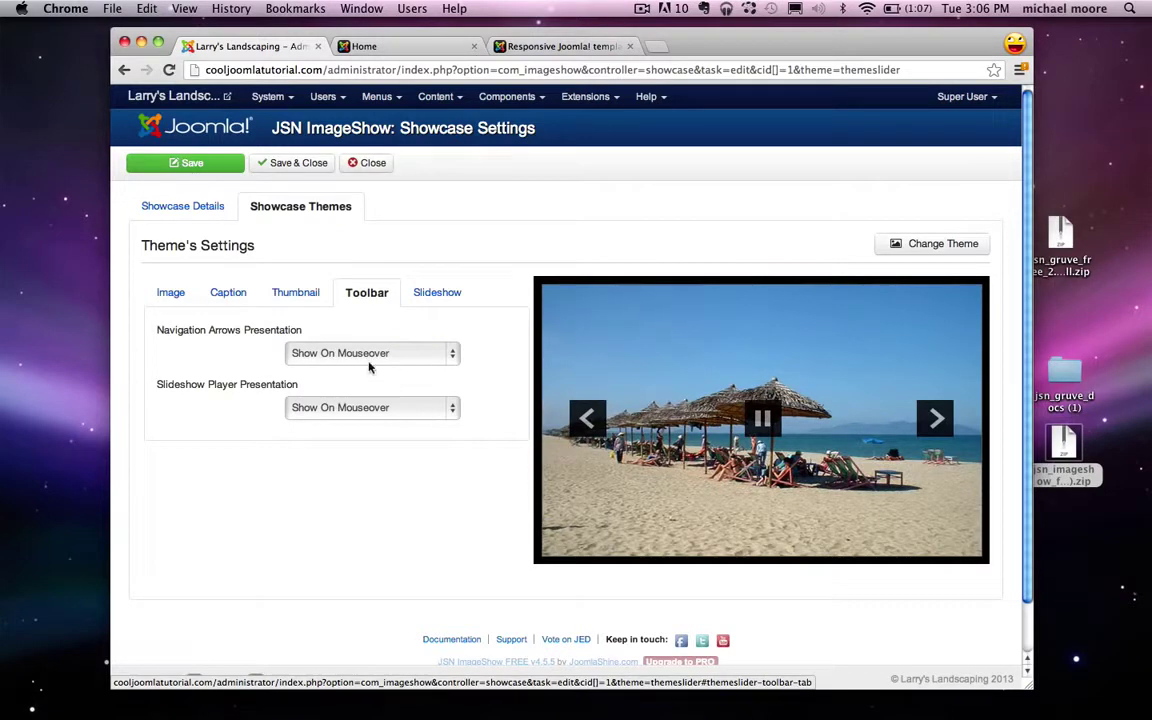
left_click(366, 356)
left_click(308, 321)
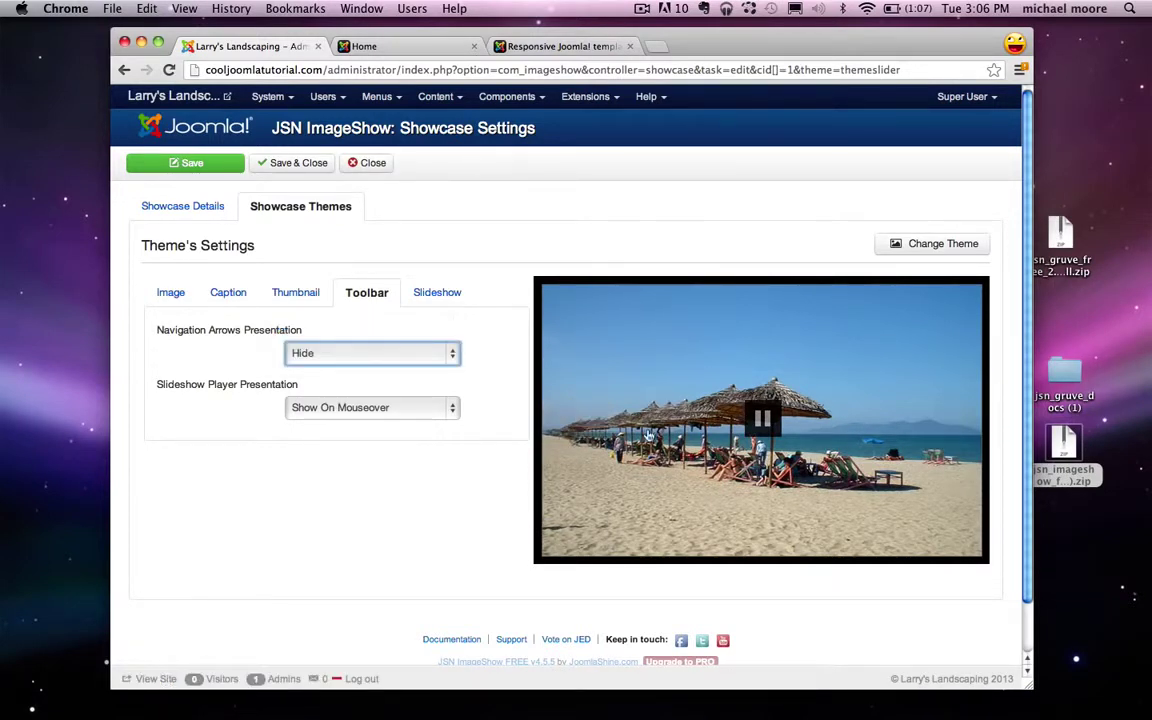
left_click(382, 354)
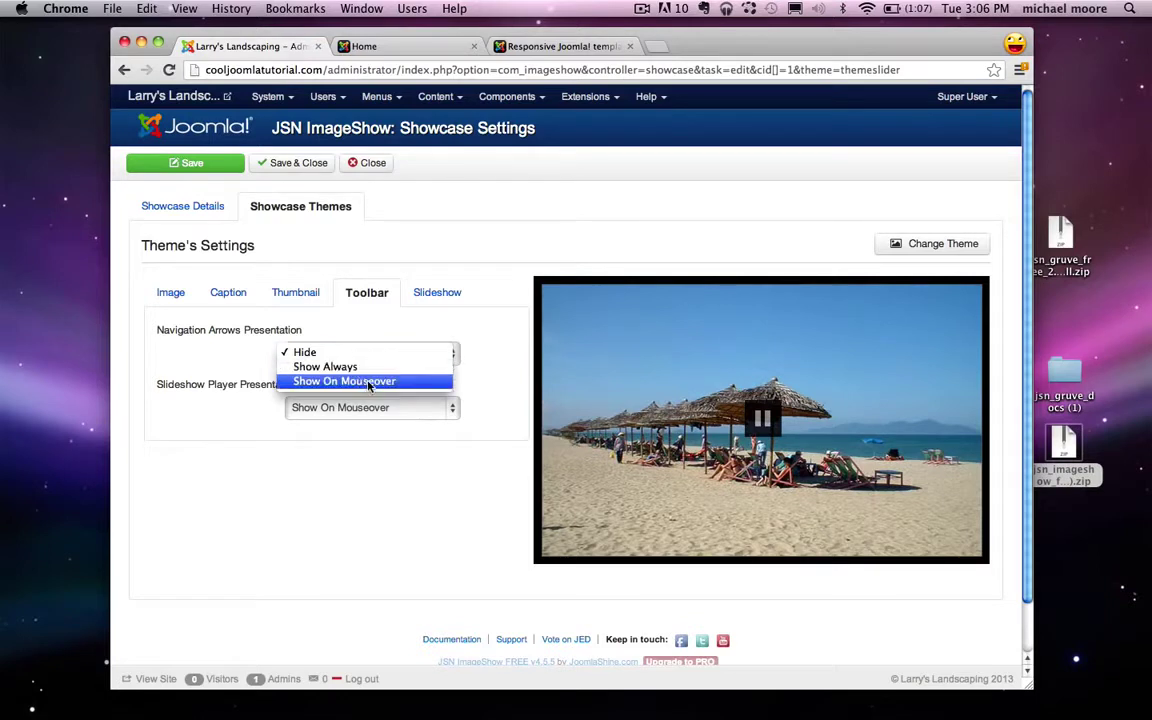
left_click(341, 383)
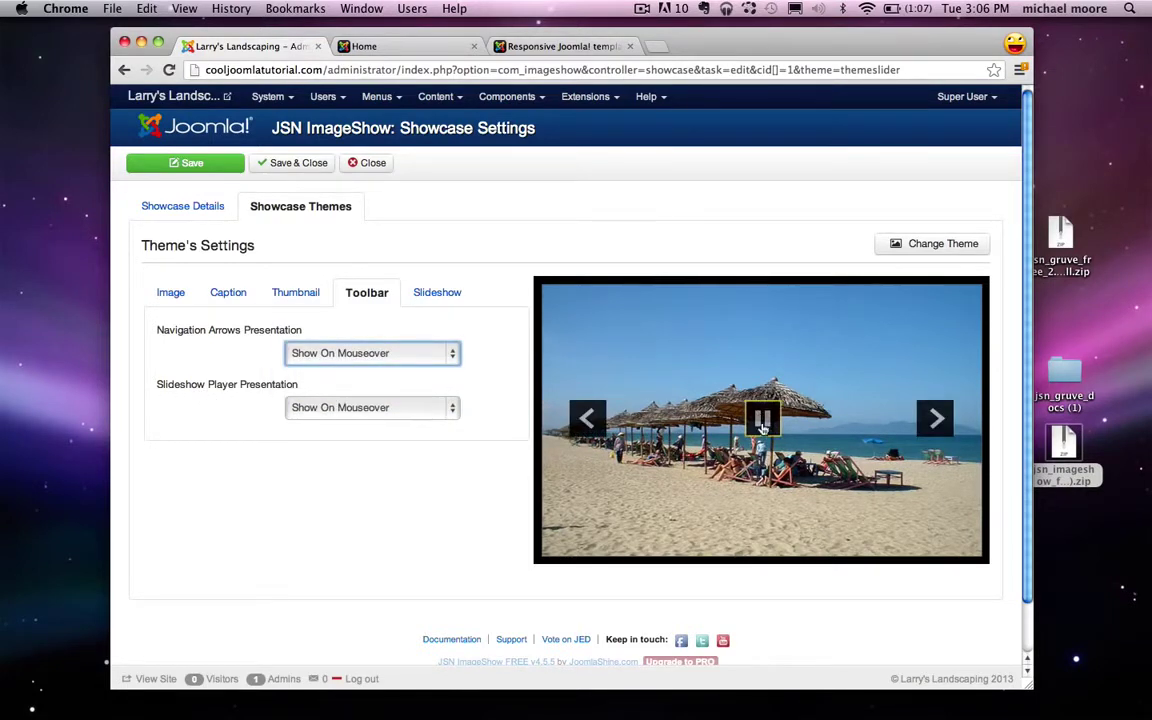
left_click(419, 408)
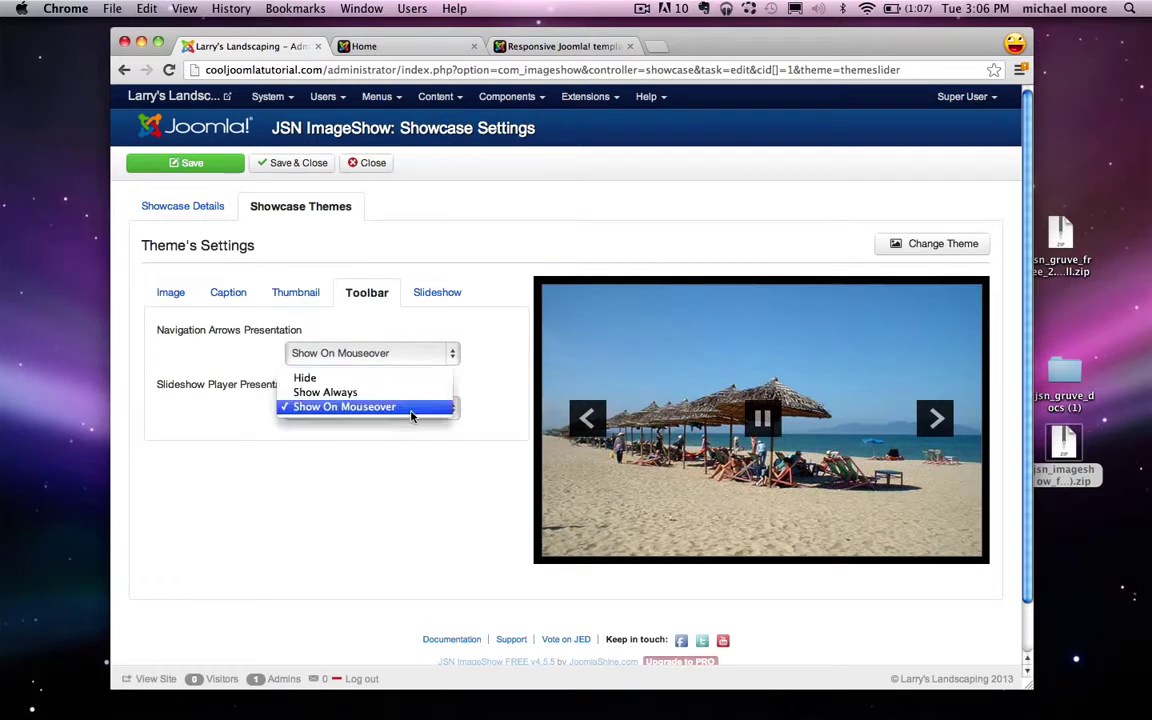
left_click(334, 376)
left_click(436, 286)
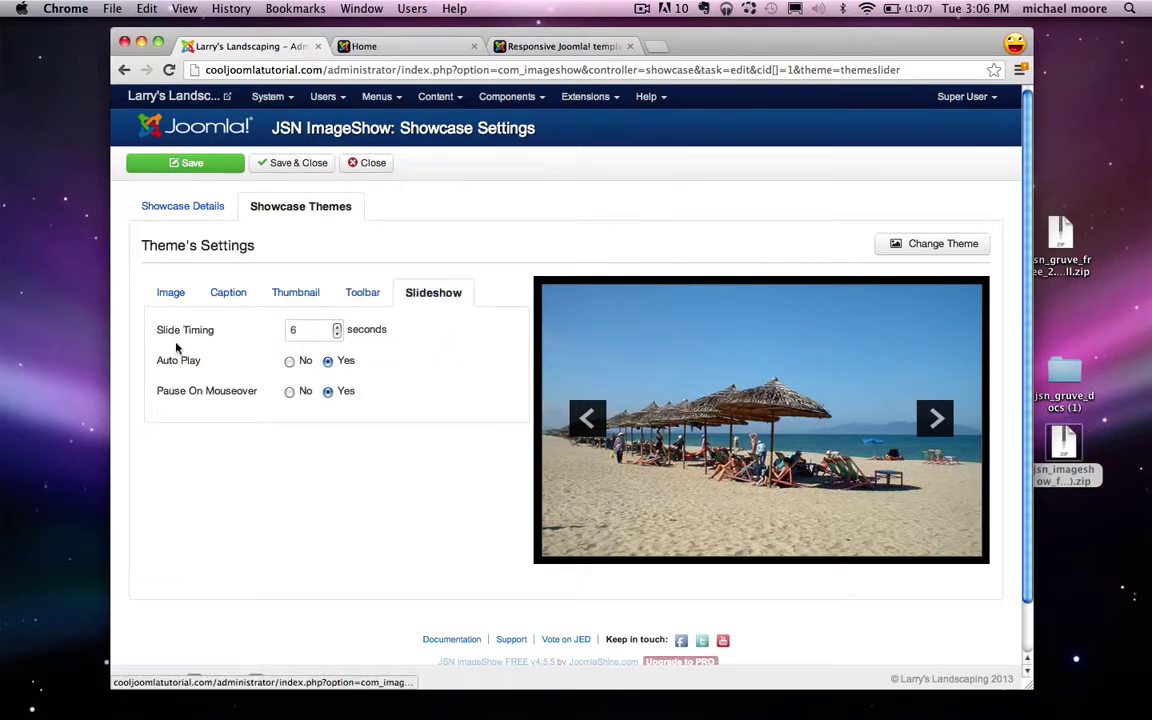
mouse_move(159, 327)
left_click(308, 164)
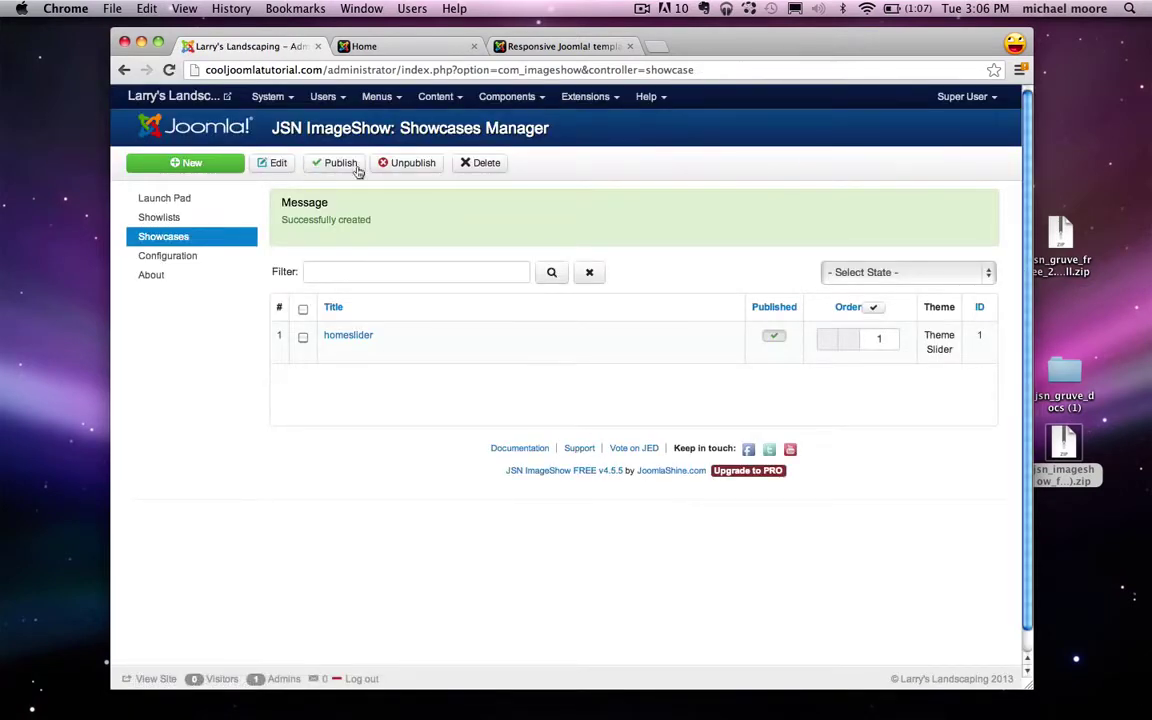
Step: Set the JSN imageshow Module's Show Title to Hide, and open the jsn_gruve_docs folder
left_click(600, 104)
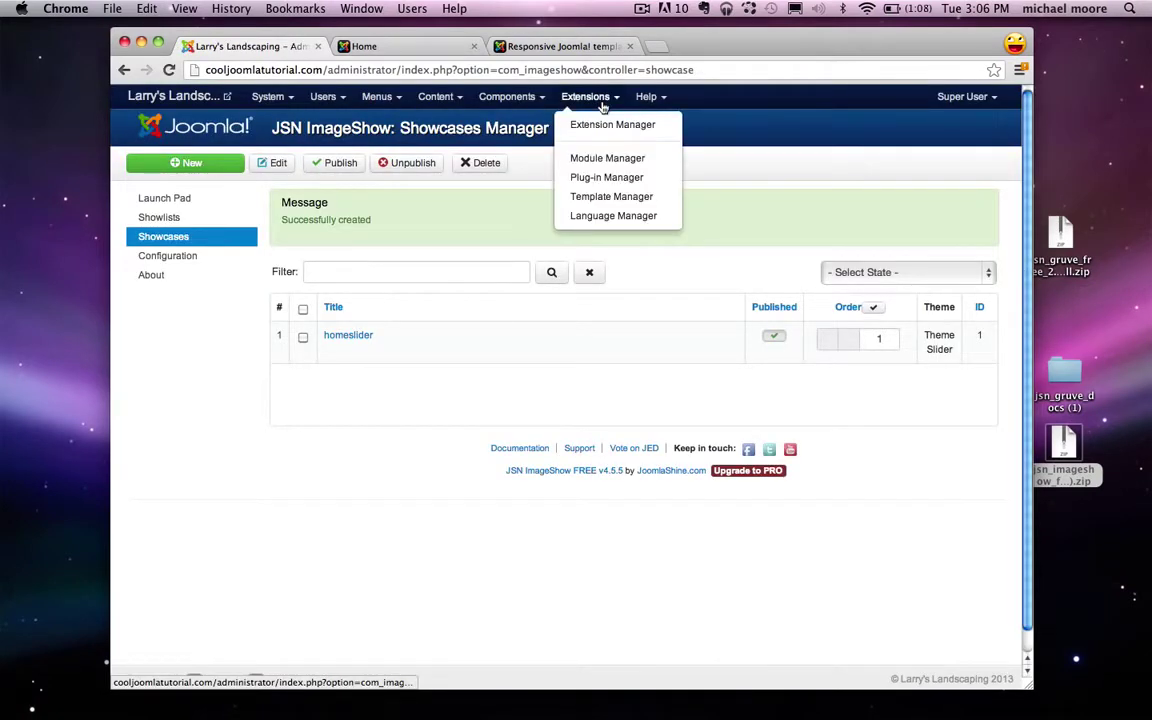
left_click(618, 159)
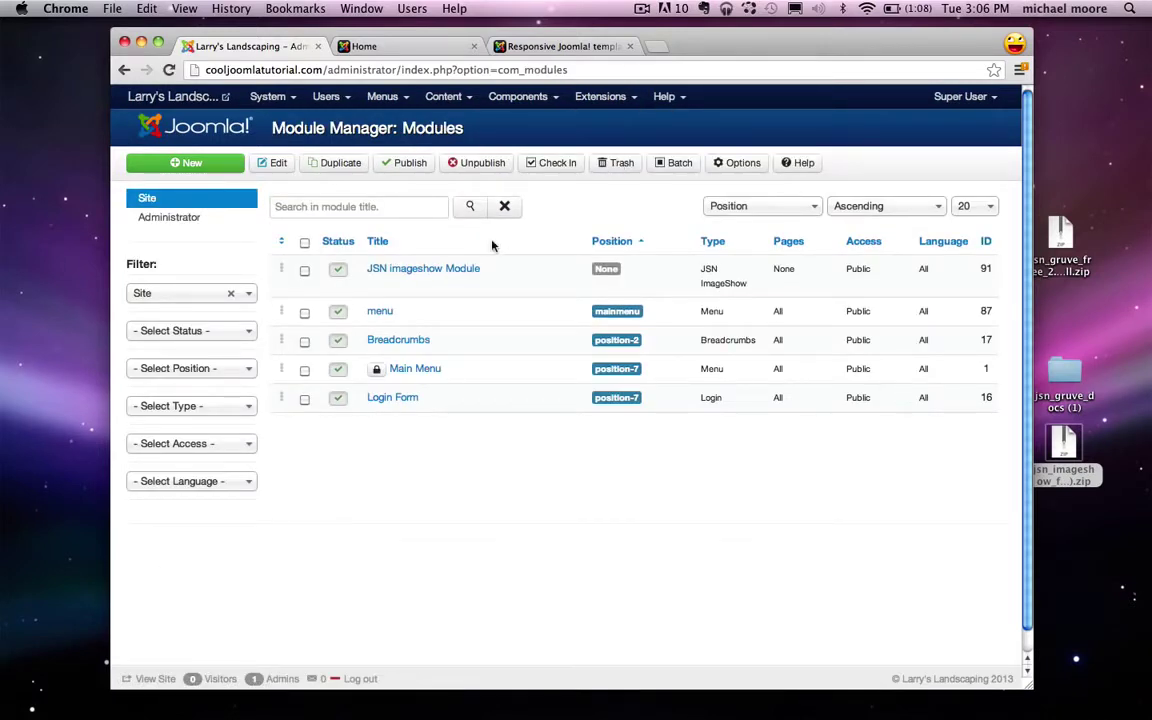
left_click(416, 270)
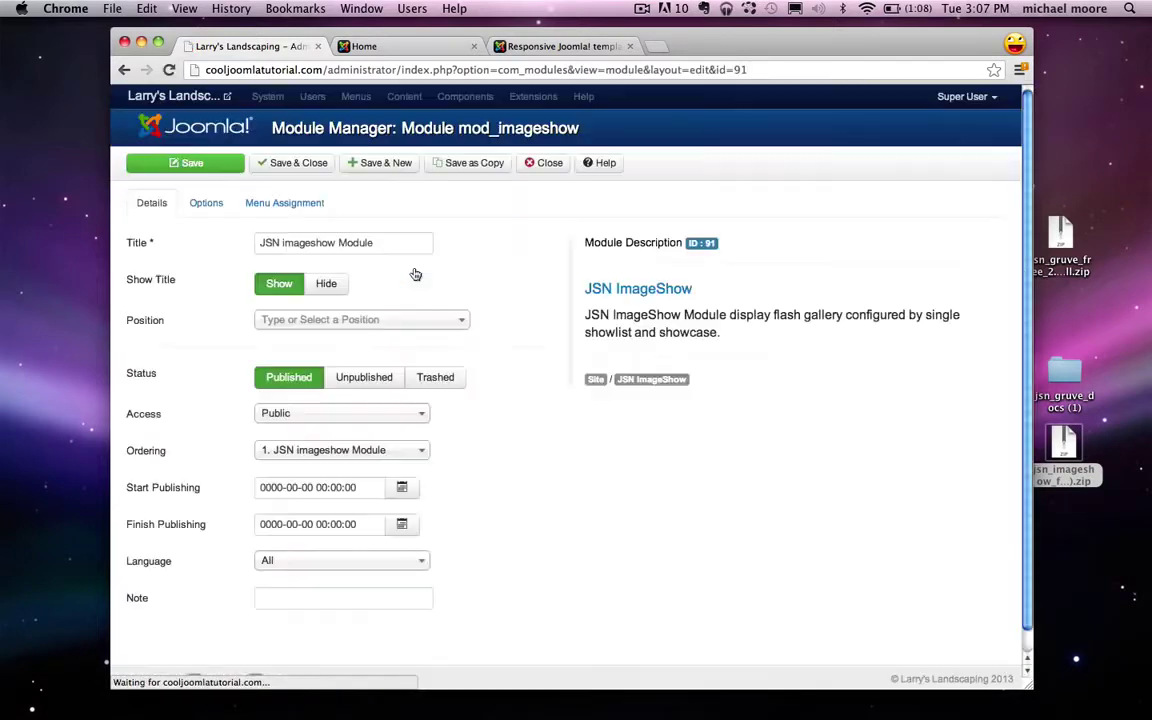
left_click(338, 289)
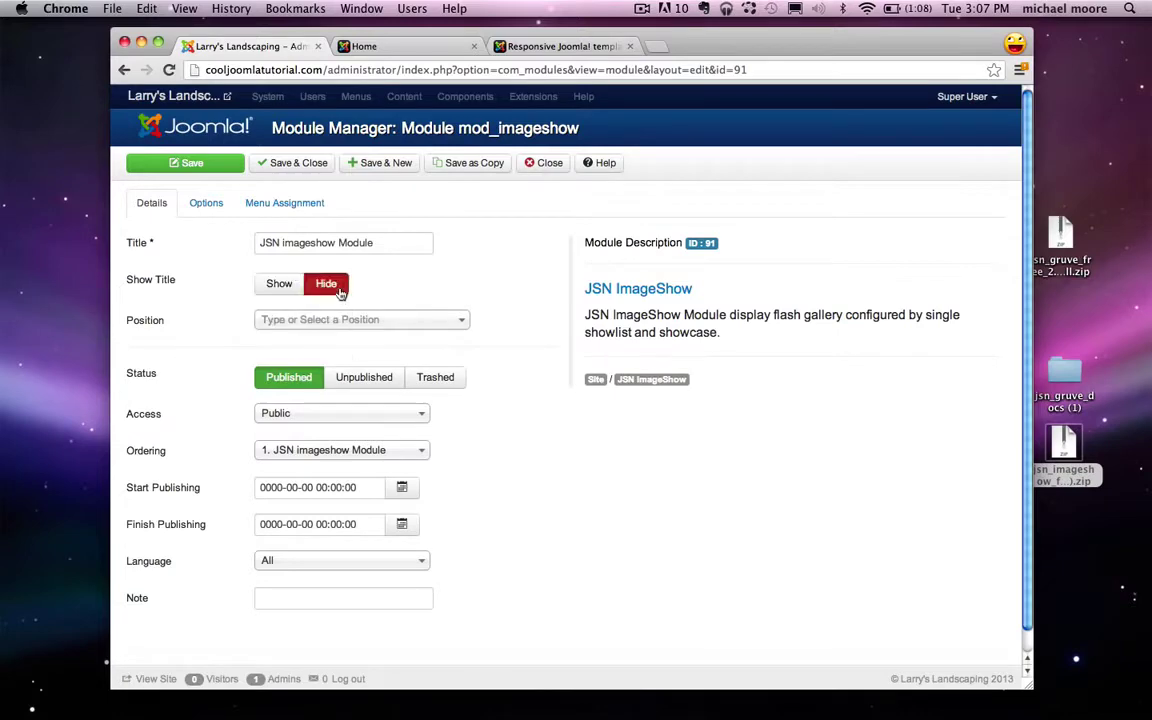
double_click(1064, 370)
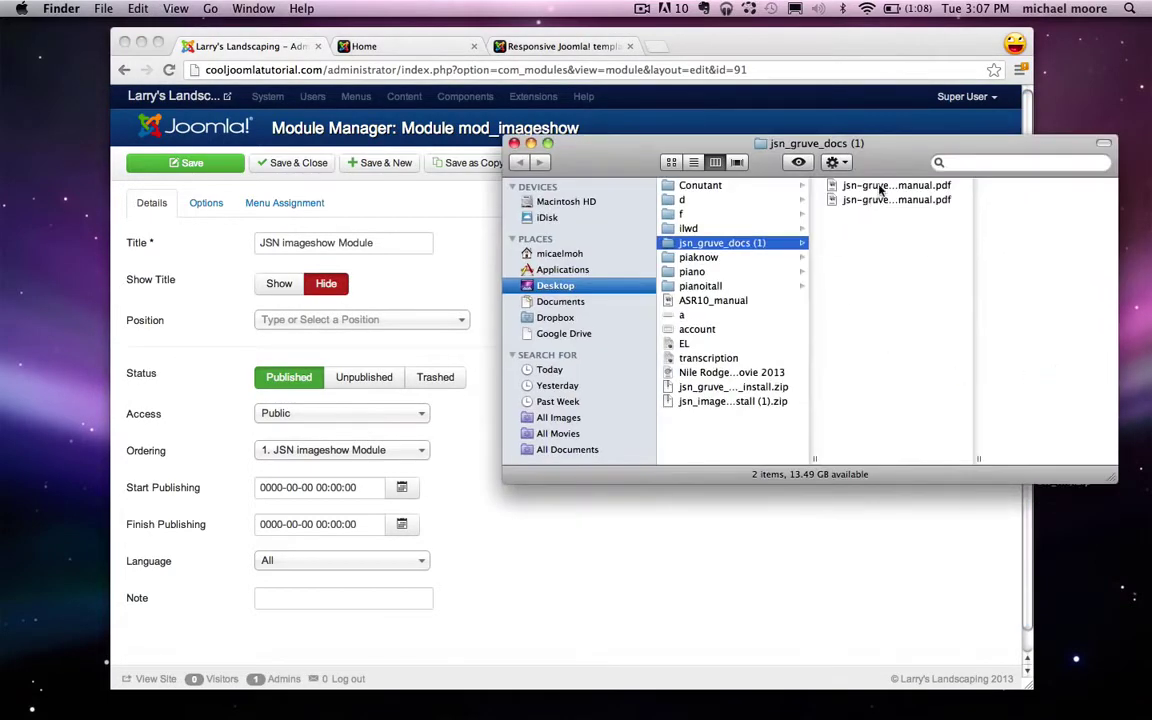
Step: Open jsn-gruve-configuration-manual.pdf to page 44's module position layout, beside the Joomla window
left_click(882, 186)
double_click(882, 187)
left_click(930, 143)
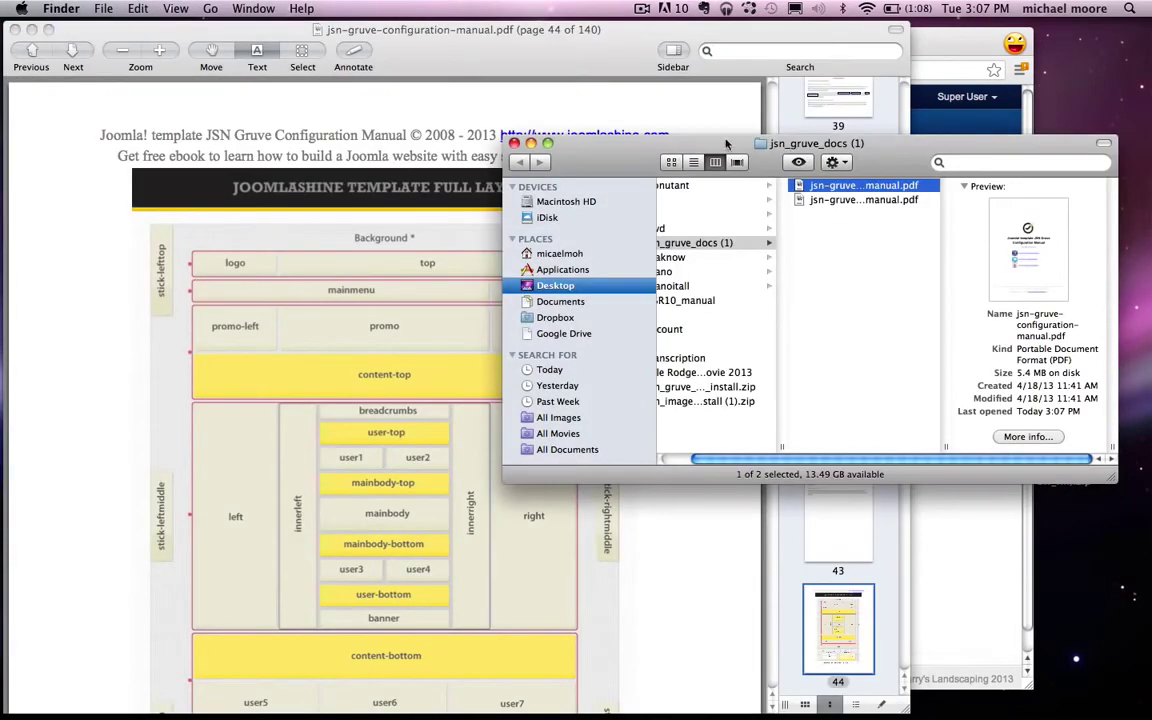
left_click(466, 131)
scroll(514, 341, "up", 4)
scroll(514, 341, "down", 3)
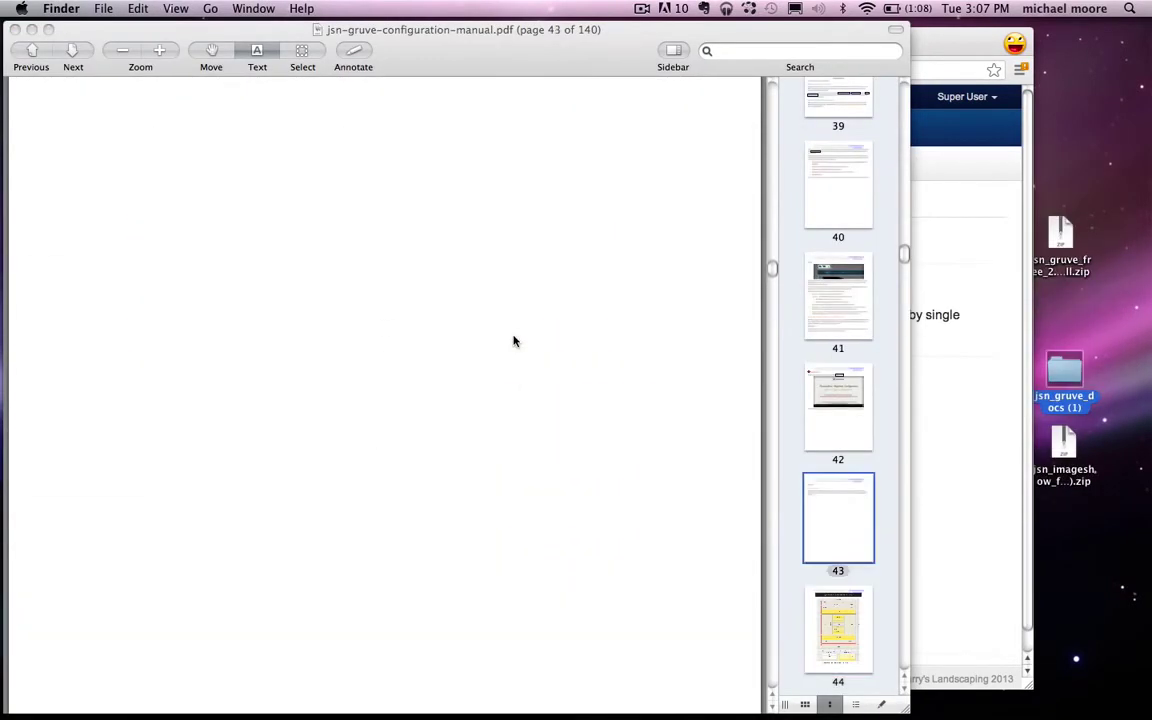
scroll(206, 251, "down", 8)
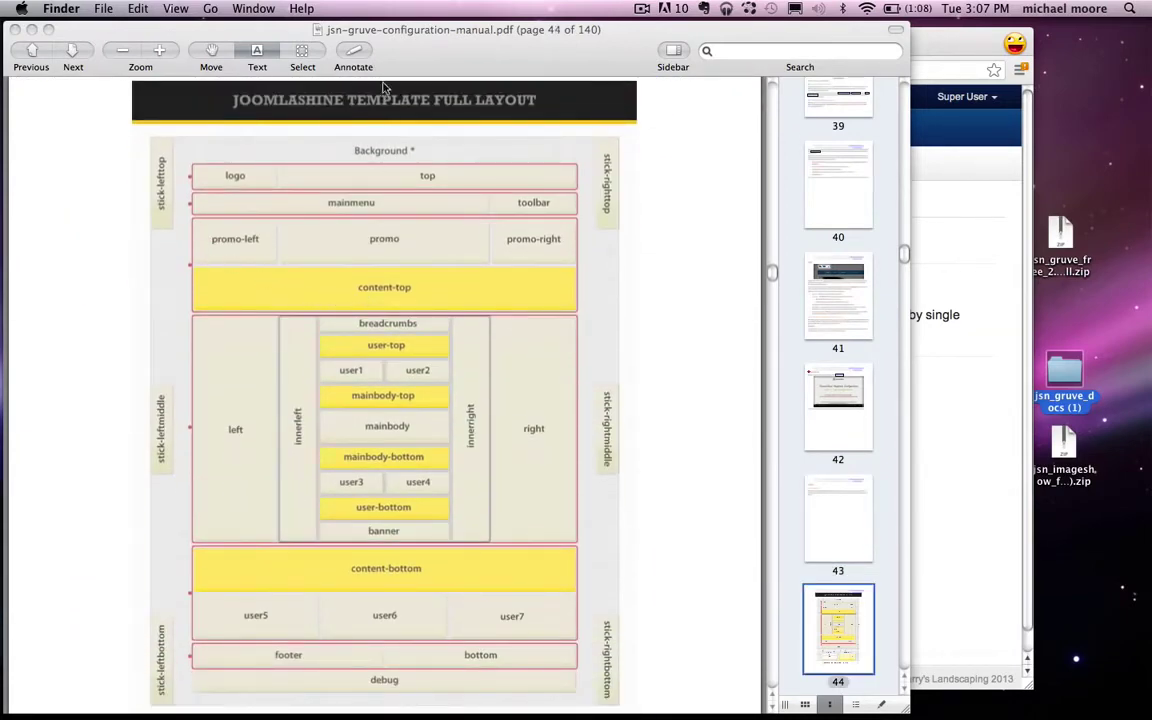
left_click_drag(428, 48, 806, 10)
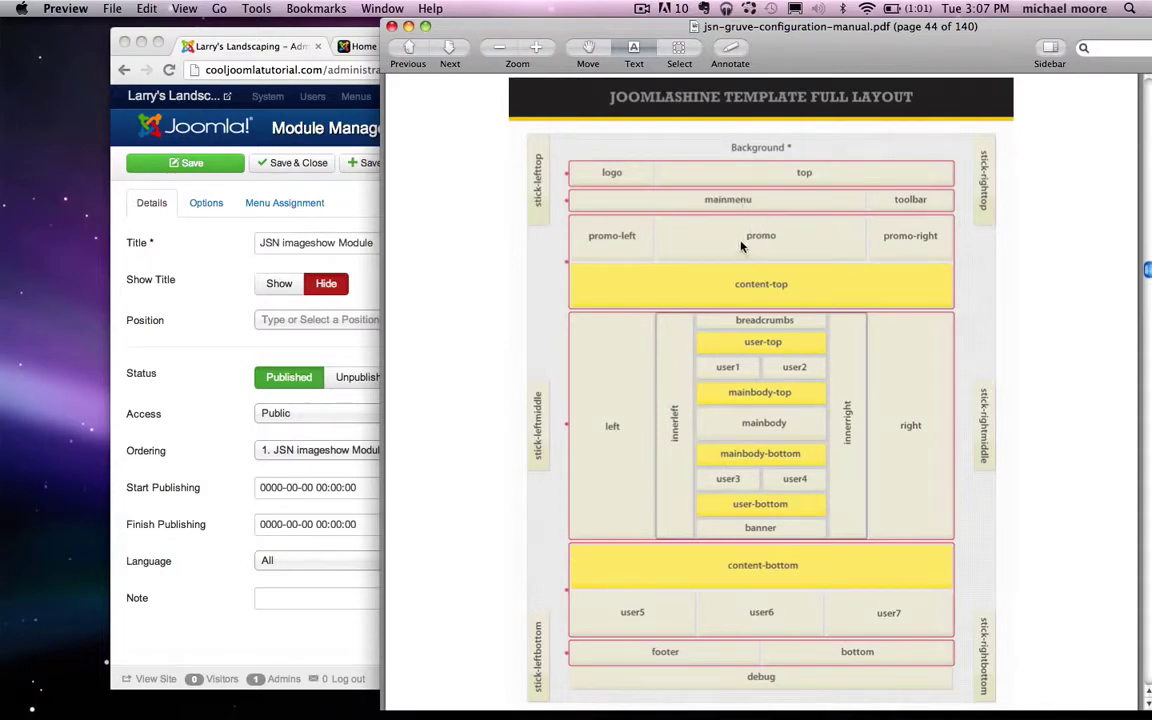
Step: Place the JSN imageshow Module in the Promo [promo] position
left_click_drag(450, 28, 540, 28)
left_click(343, 330)
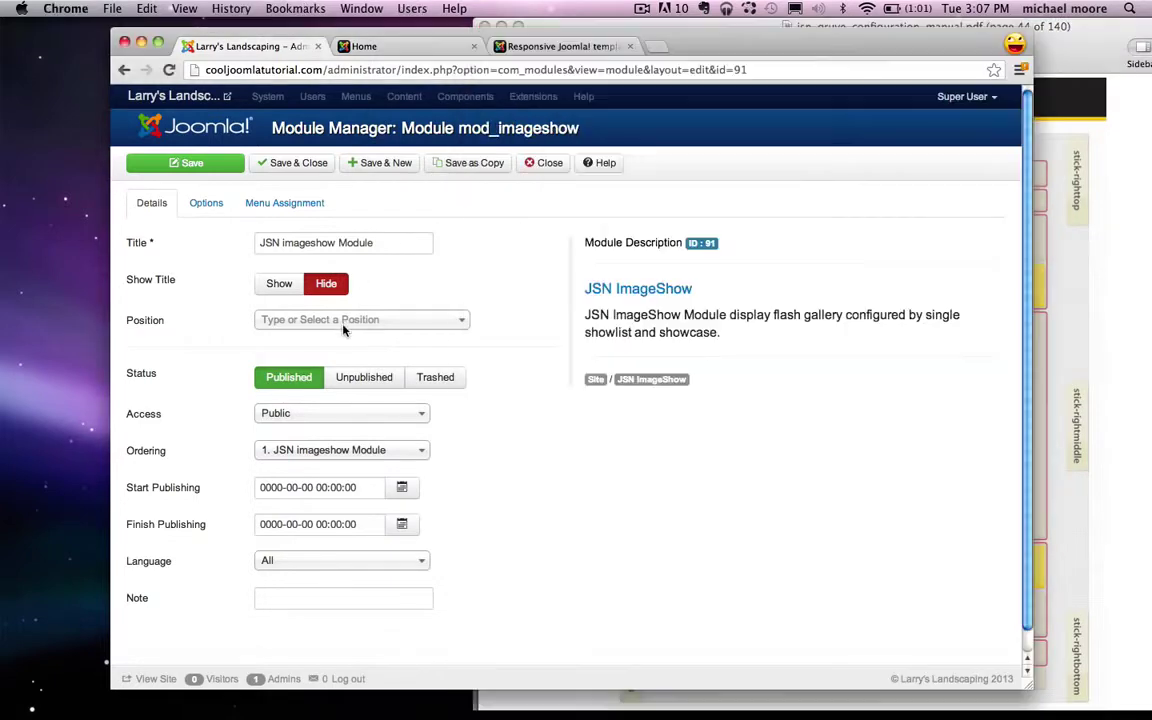
left_click(343, 324)
type("promo")
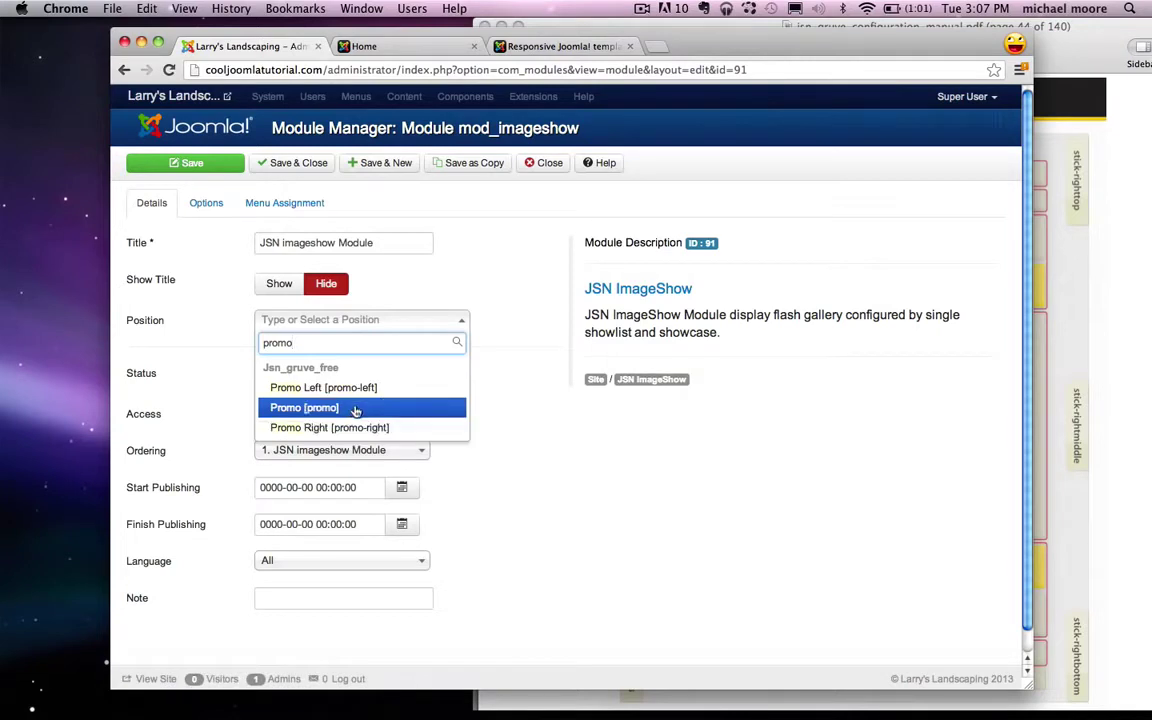
left_click(355, 408)
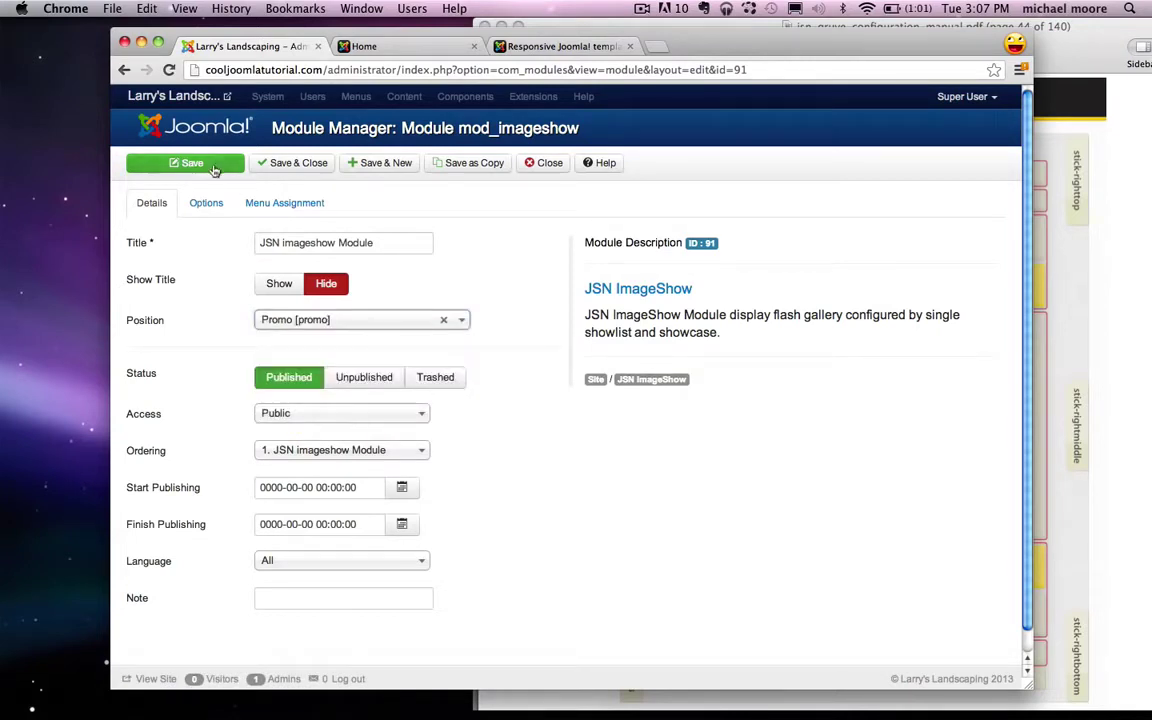
Step: Choose homeslider as both the module's Showlist and Showcase
left_click(206, 203)
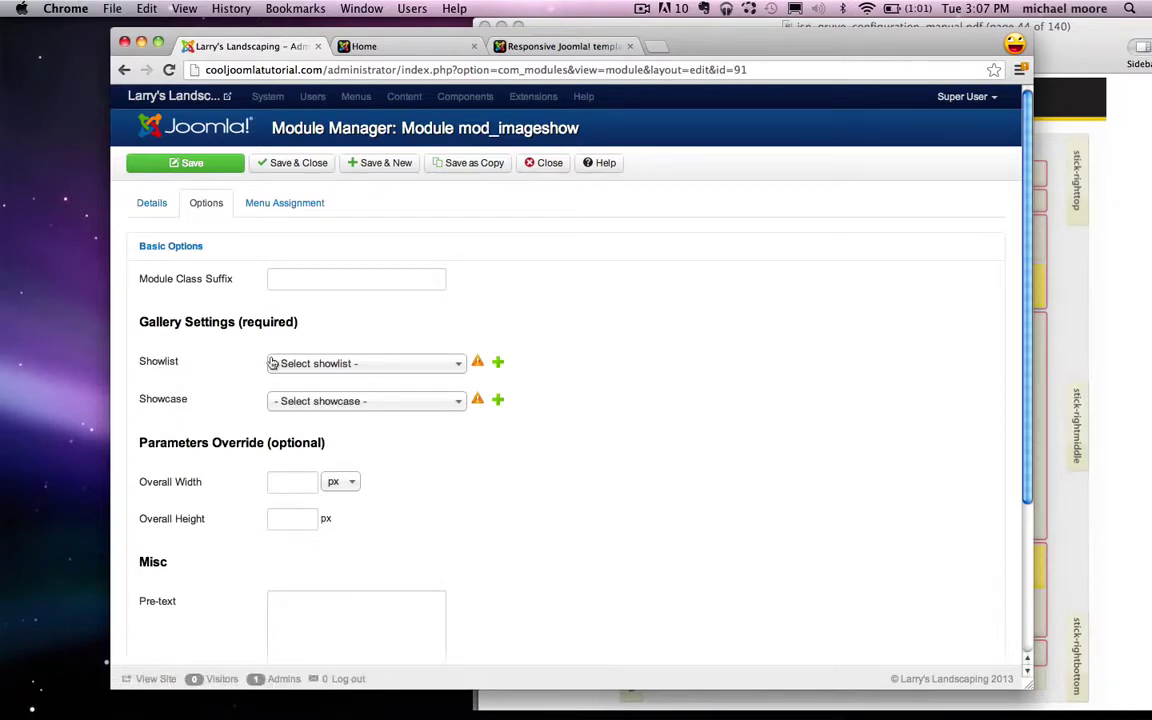
left_click(320, 366)
left_click(323, 407)
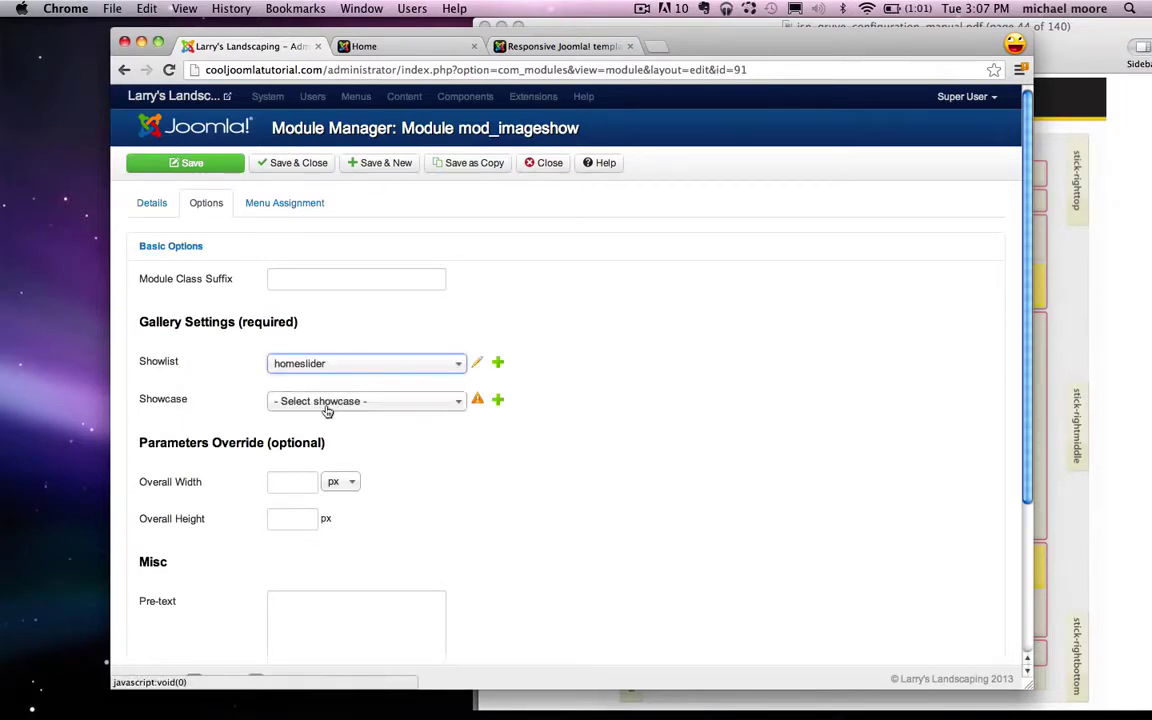
left_click(345, 402)
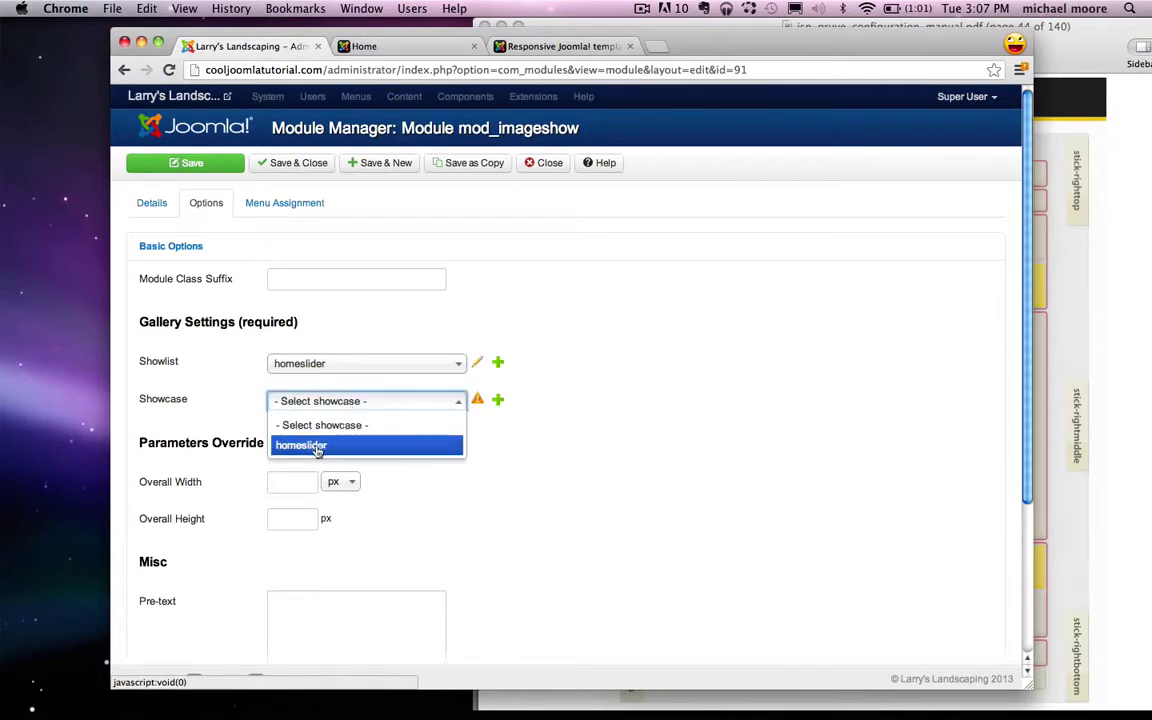
left_click(317, 446)
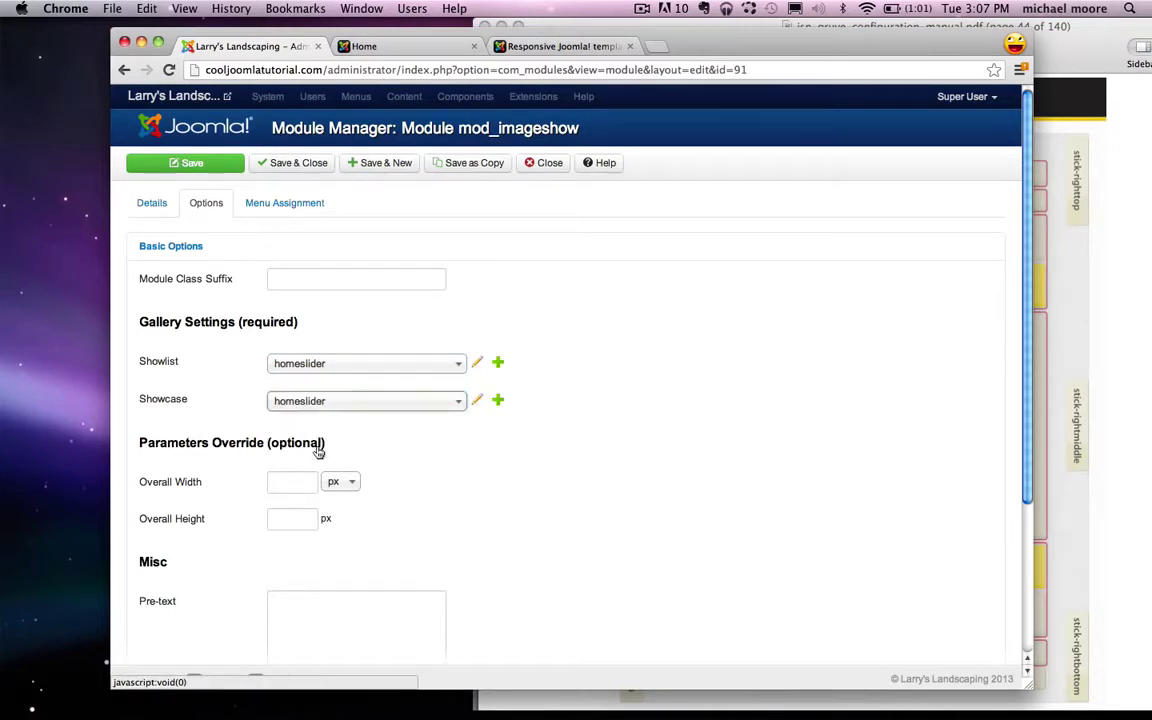
Step: Set the module's overall width to 100% and overall height to 270 px
left_click(285, 482)
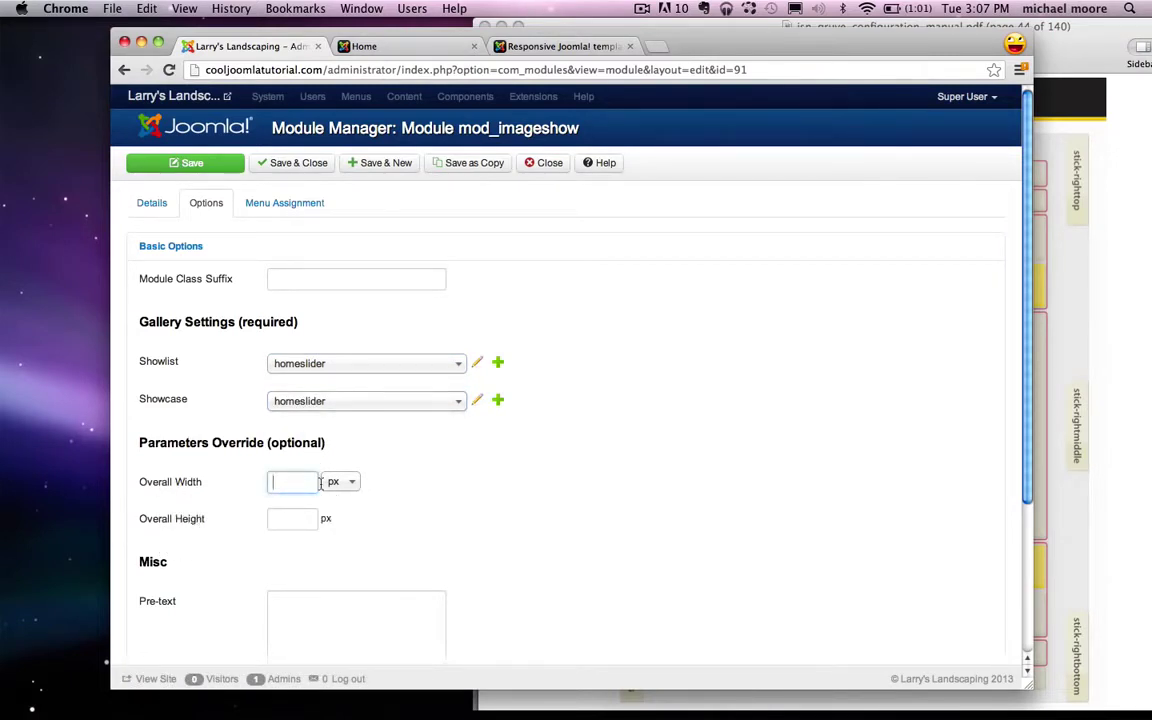
left_click(348, 483)
left_click(334, 525)
left_click(296, 481)
type("100")
left_click(279, 520)
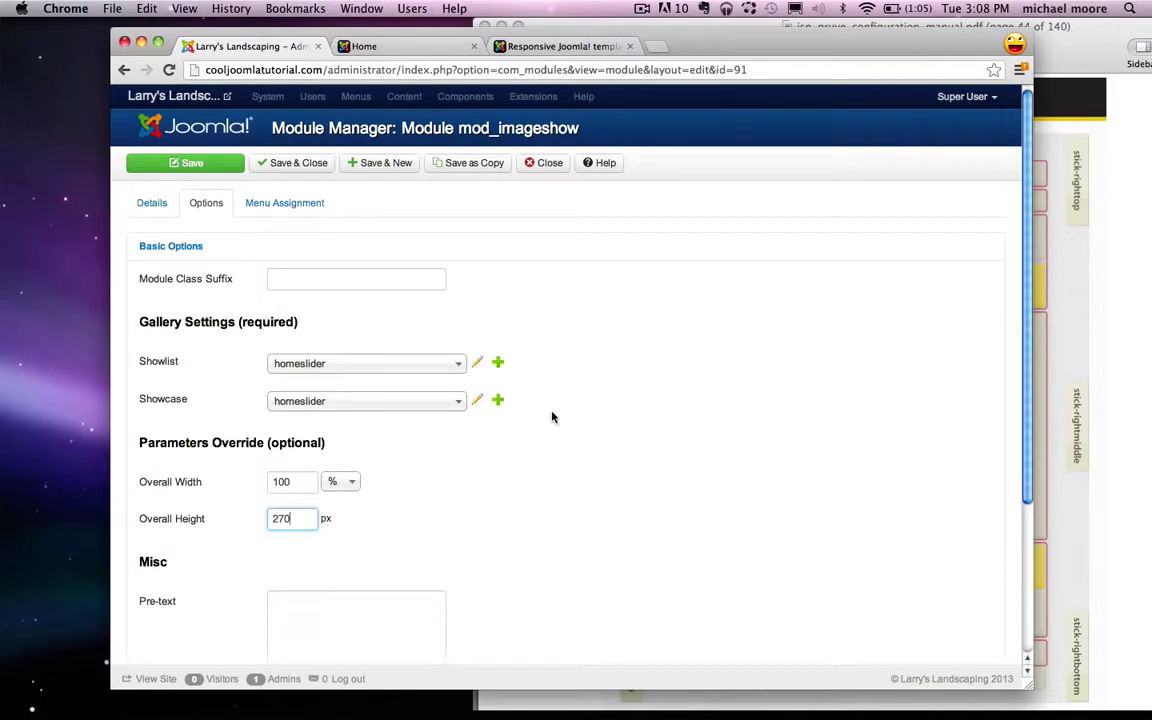
scroll(679, 357, "down", 5)
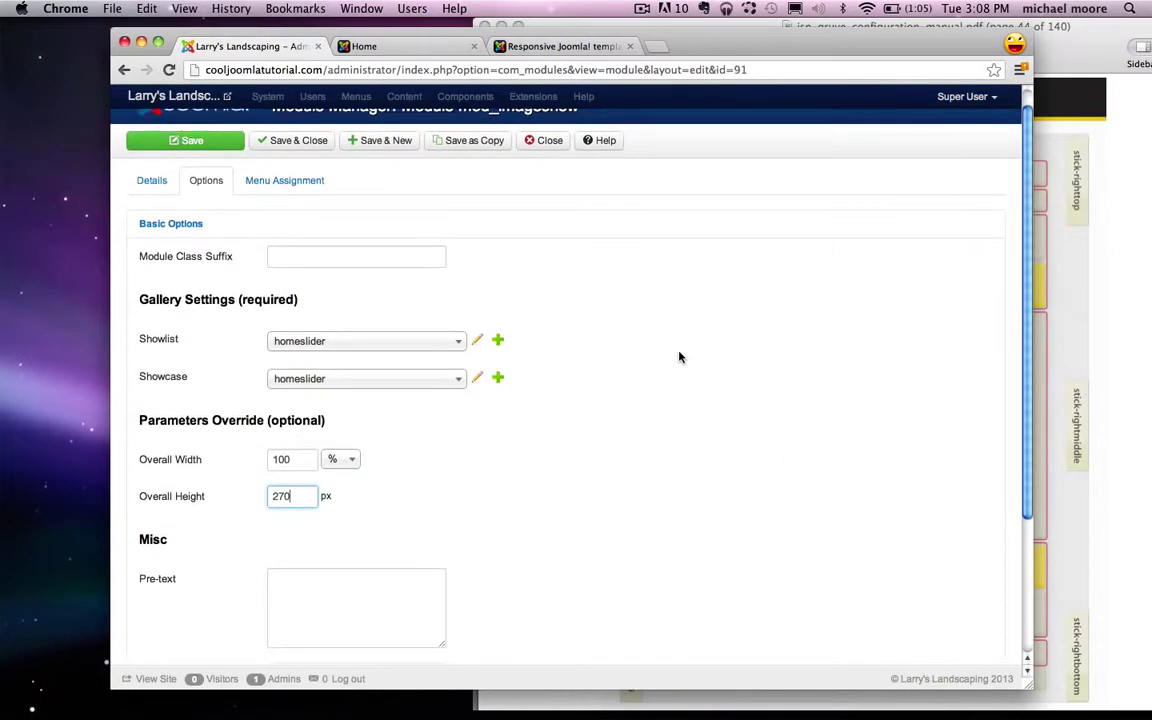
scroll(679, 357, "up", 5)
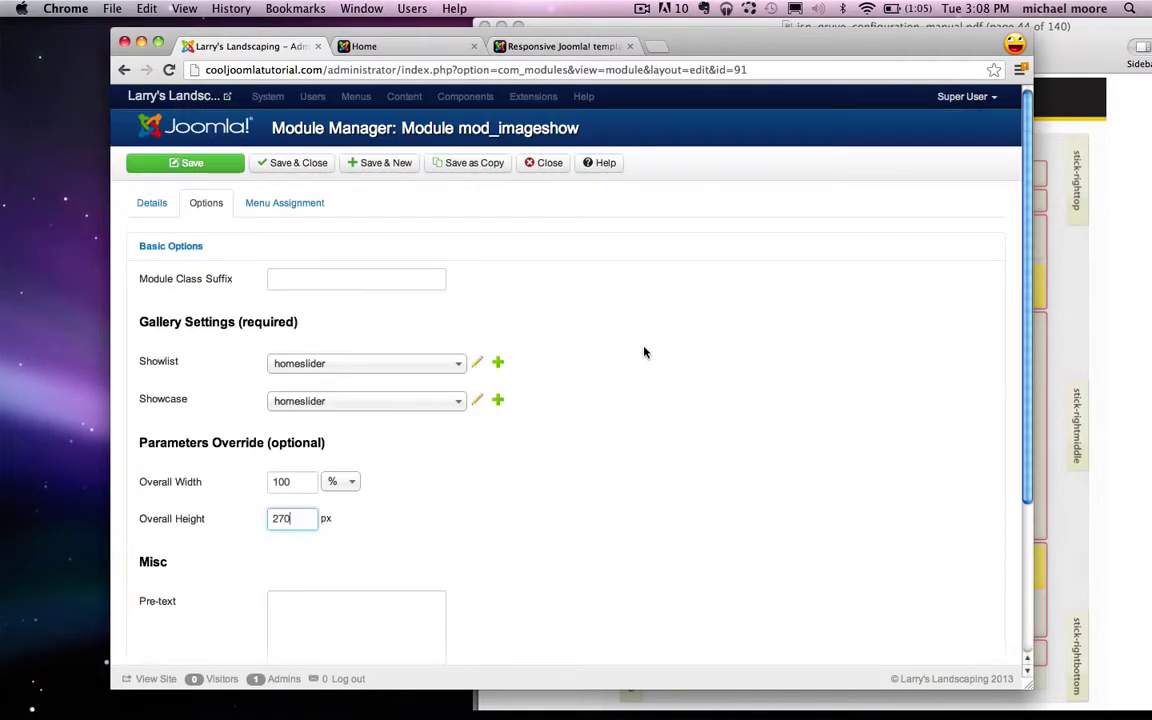
Step: Assign the module only to the Home page, then Save & Close
left_click(305, 204)
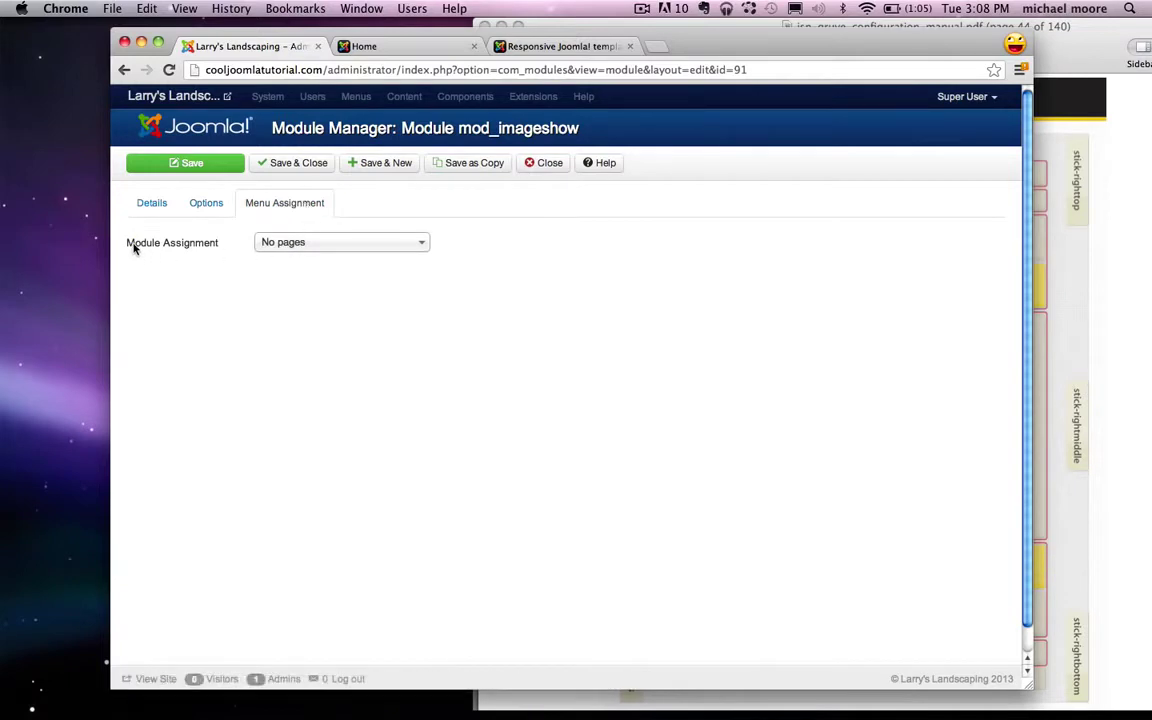
left_click(365, 247)
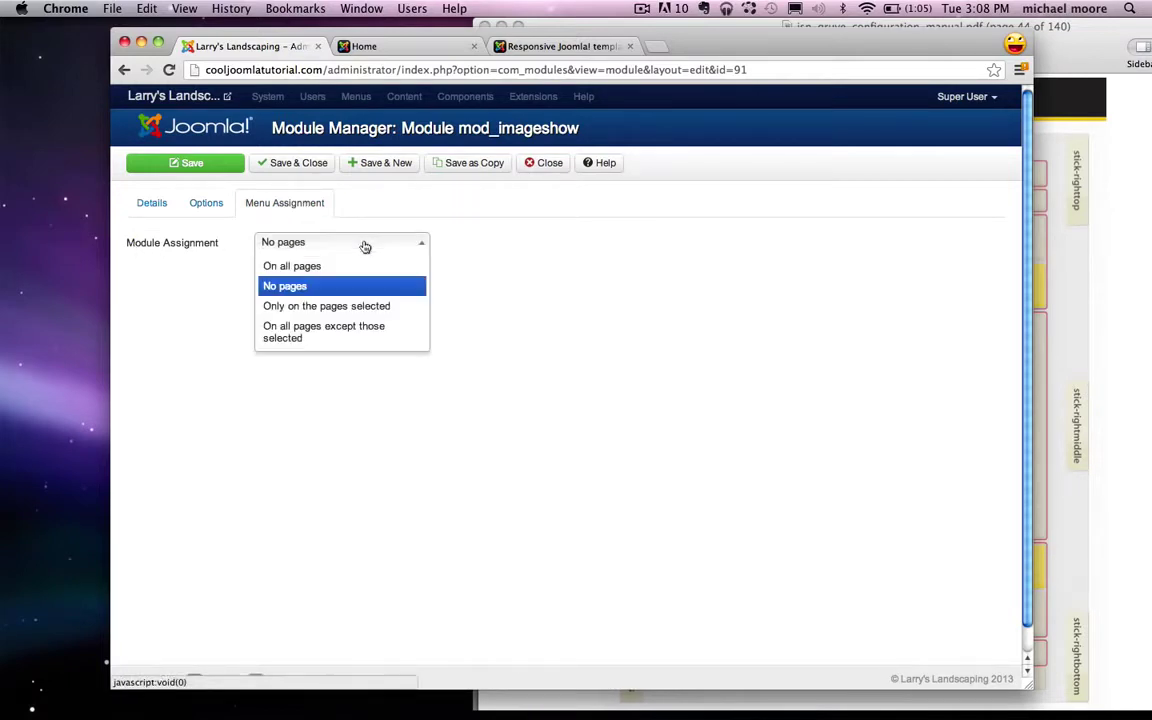
left_click(377, 306)
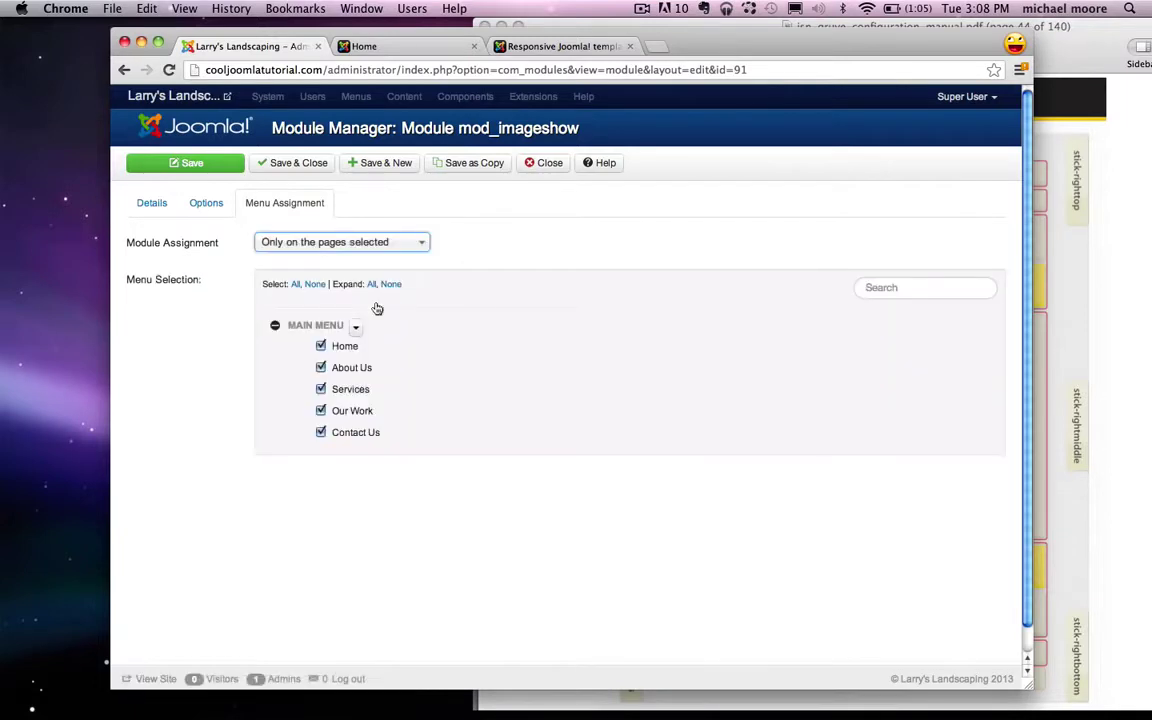
left_click(315, 286)
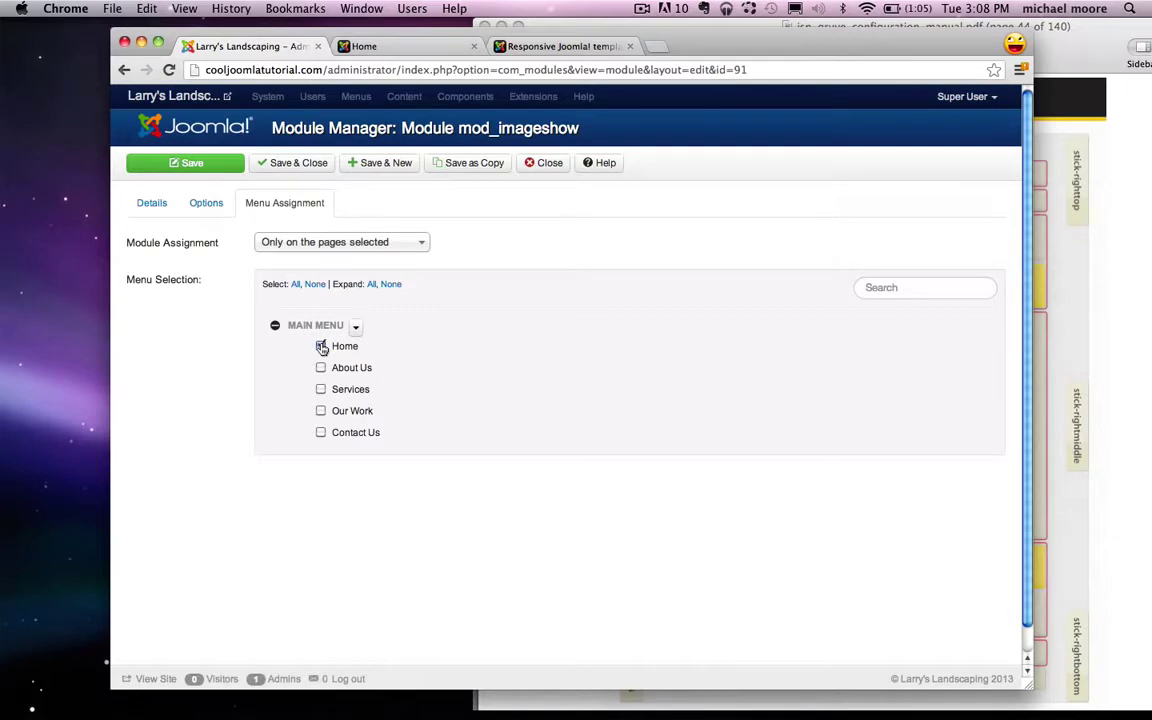
left_click(299, 165)
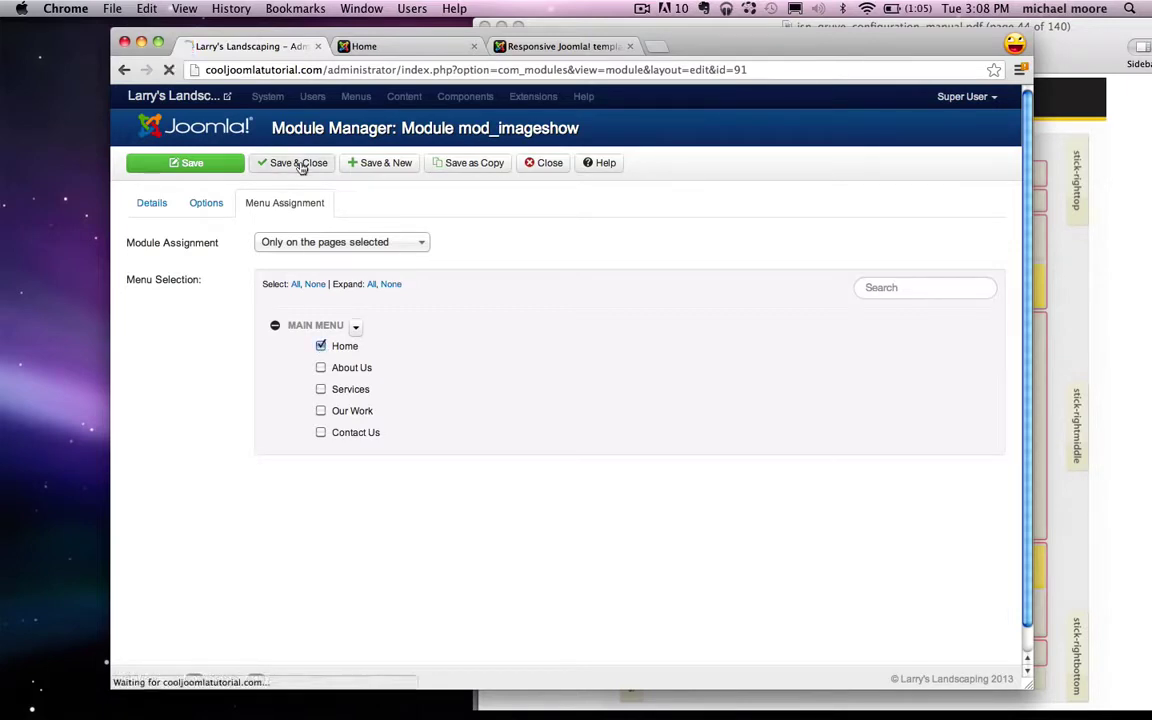
Step: Reload the live homepage and advance the landscaping image slider twice to confirm it works
left_click(389, 51)
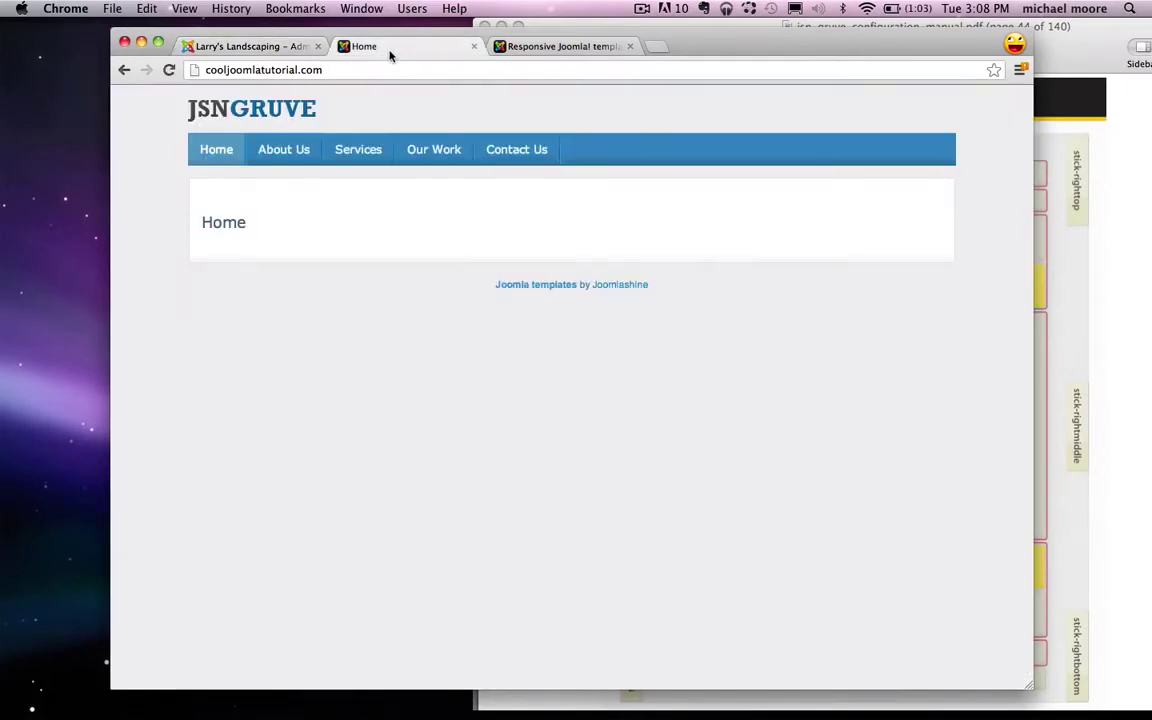
left_click(169, 70)
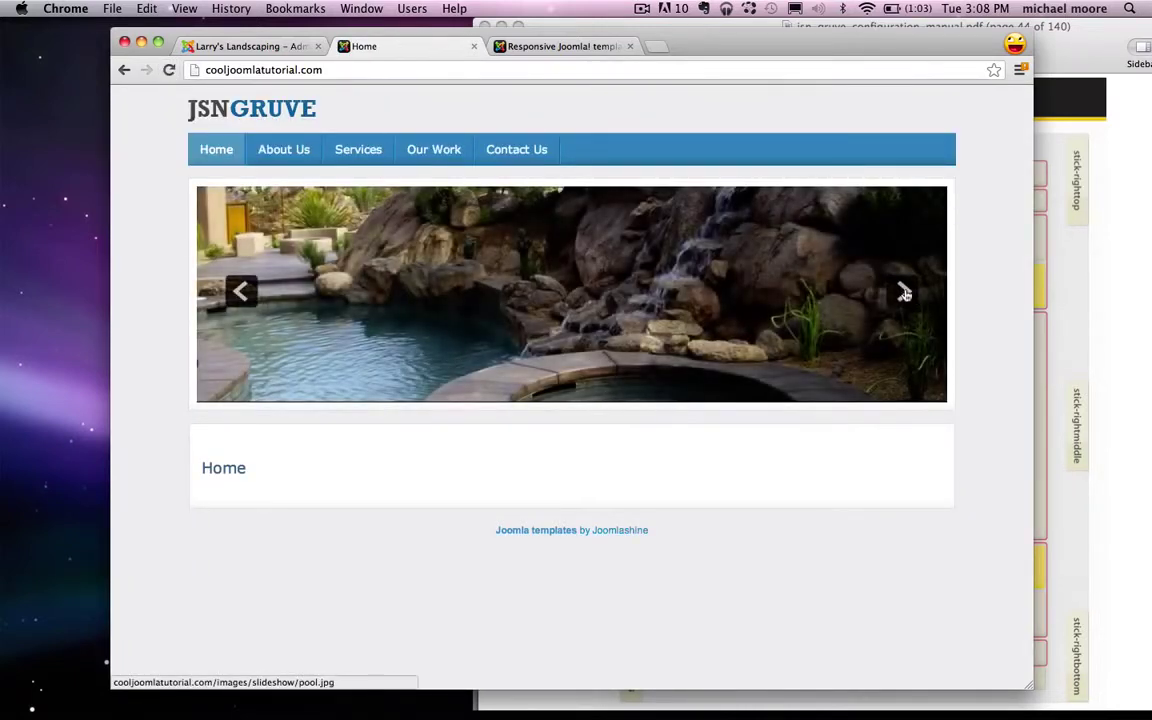
left_click(903, 291)
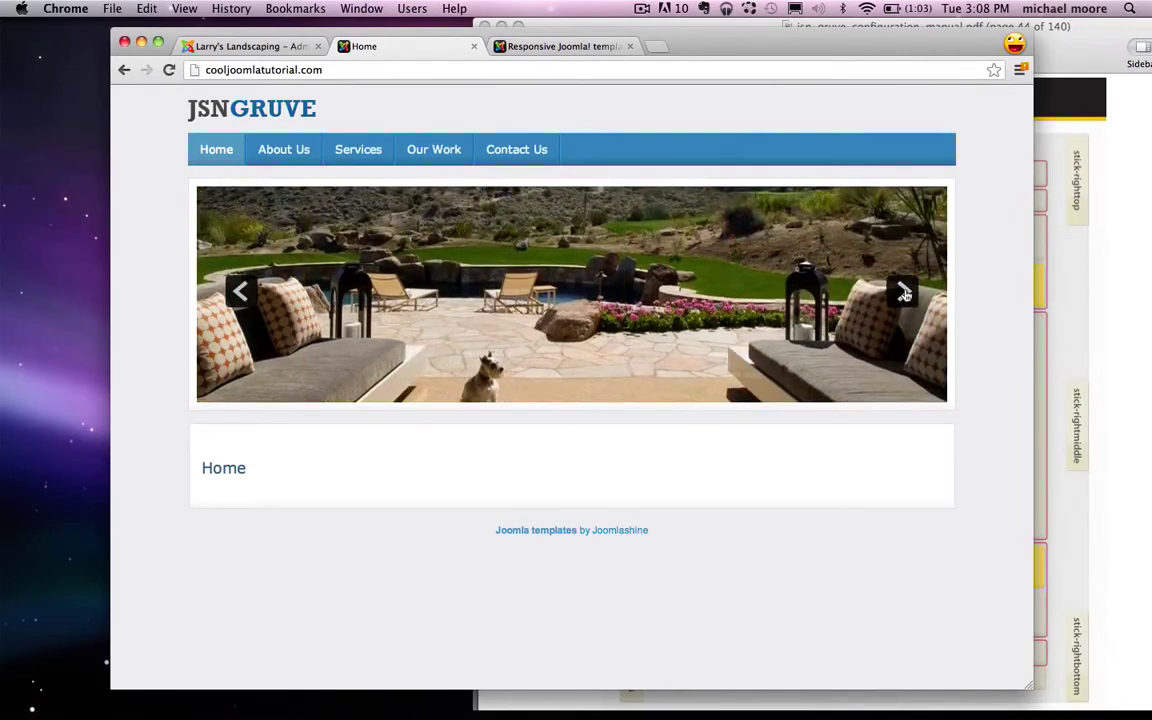
left_click(903, 291)
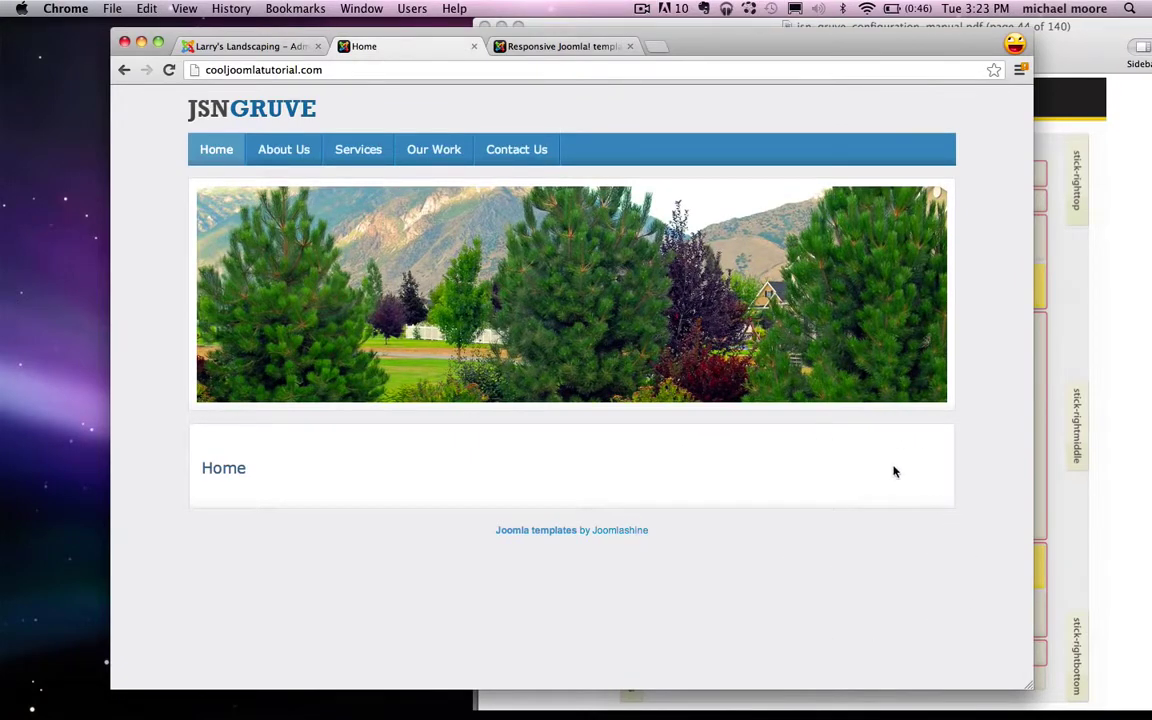
left_click(261, 49)
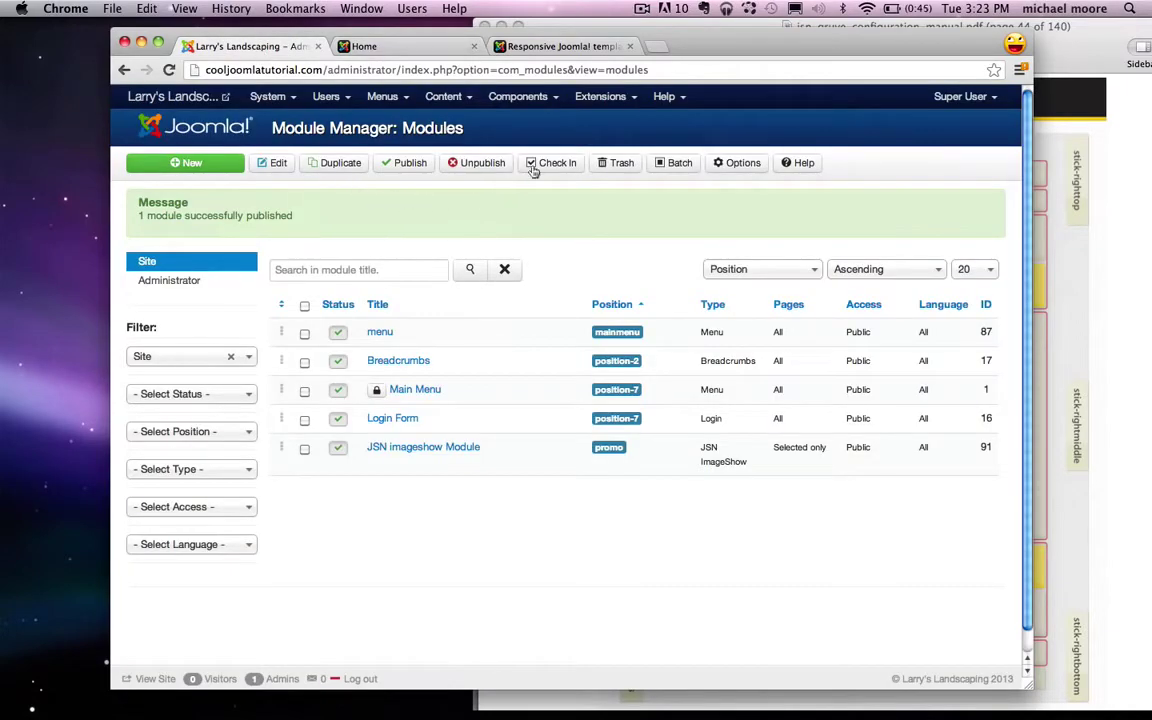
Step: Start a new Custom HTML module from the Module Manager
left_click(598, 100)
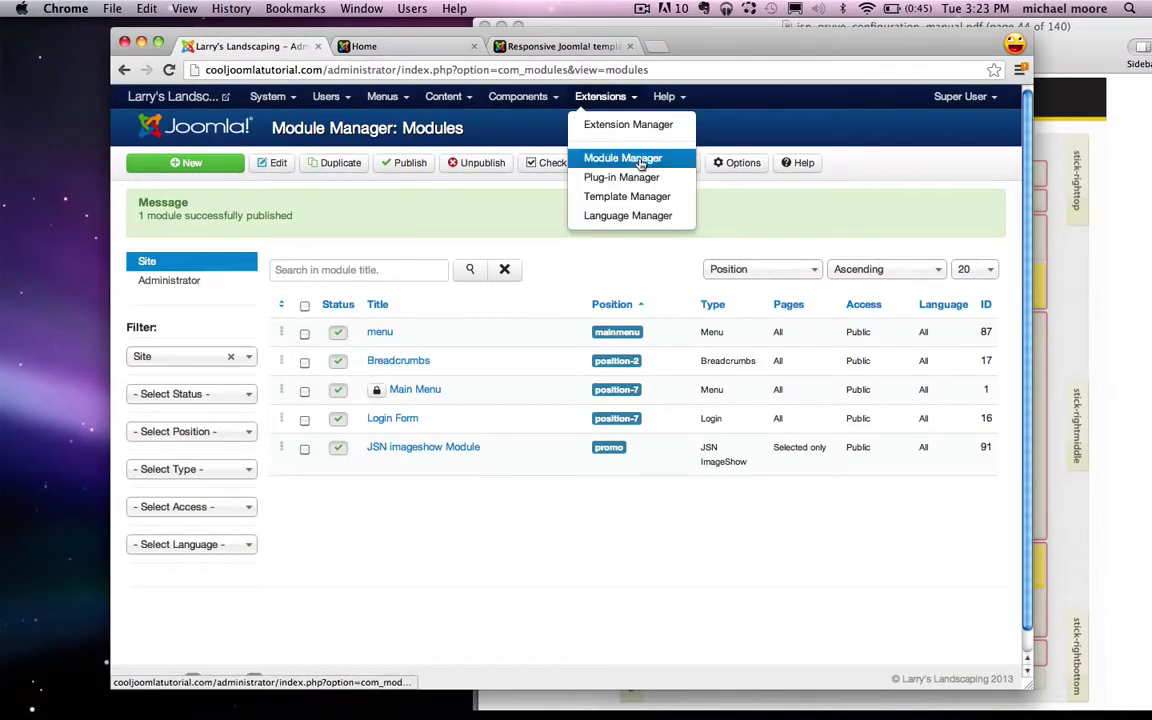
left_click(198, 163)
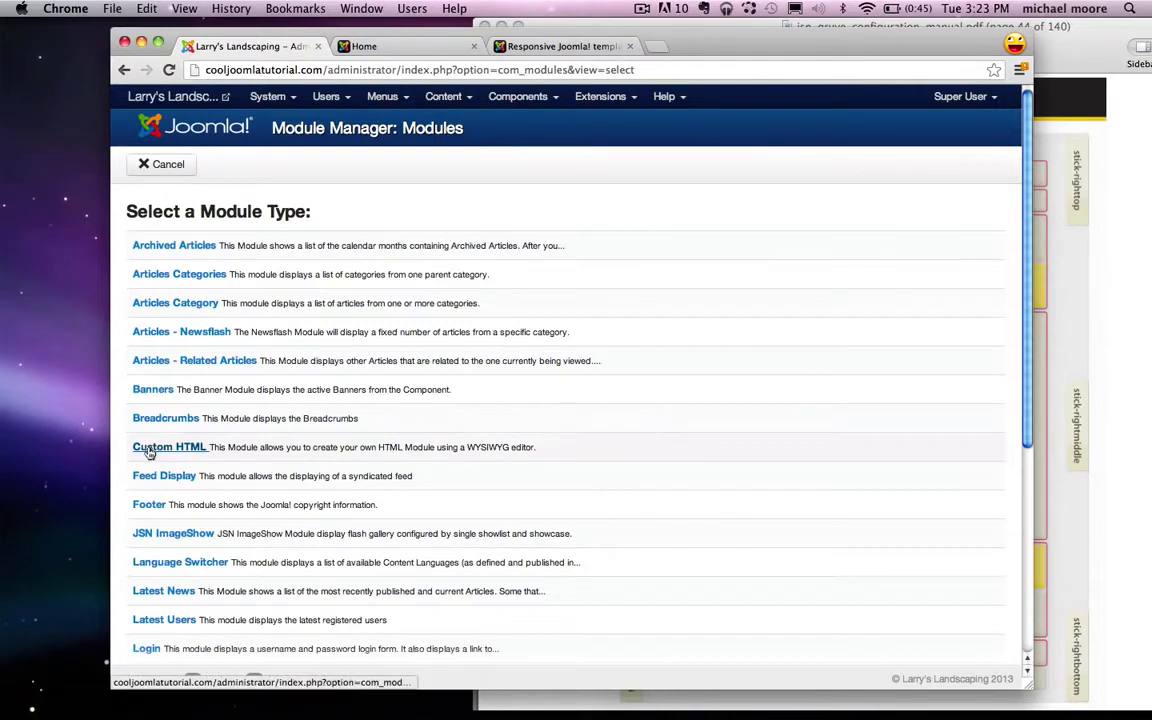
left_click(182, 452)
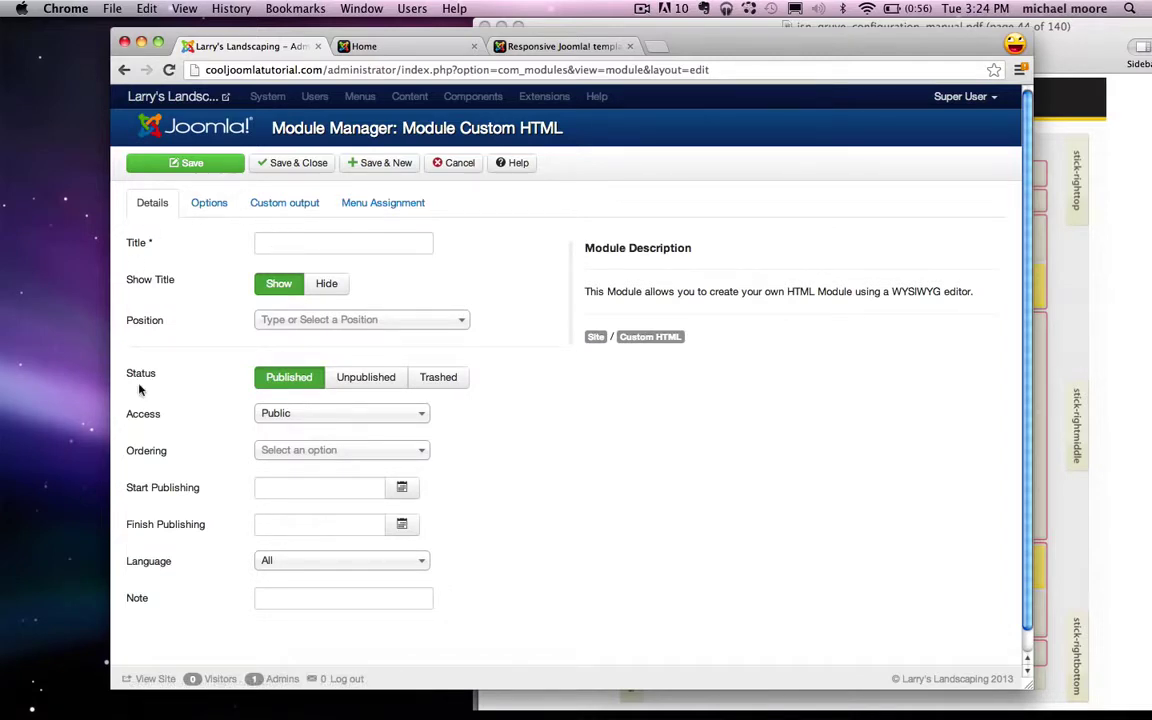
Step: Title the new module 'About Larry's Landscaping'
left_click(283, 241)
type("L")
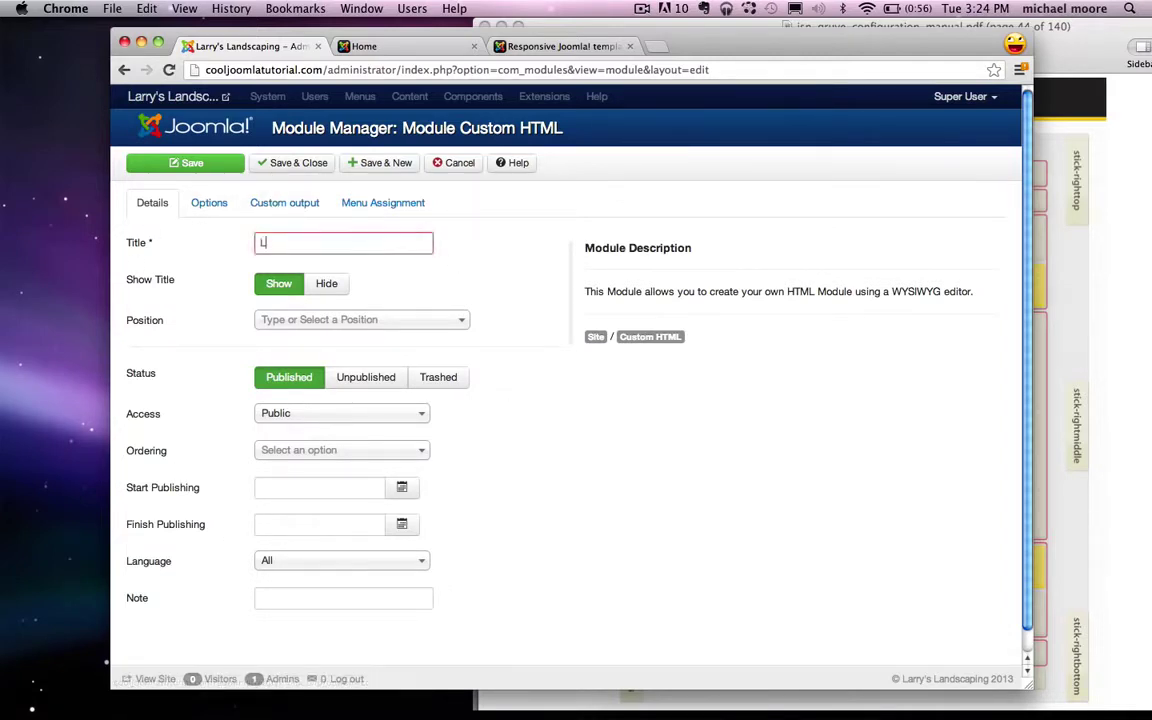
key("BackSpace")
type("About L")
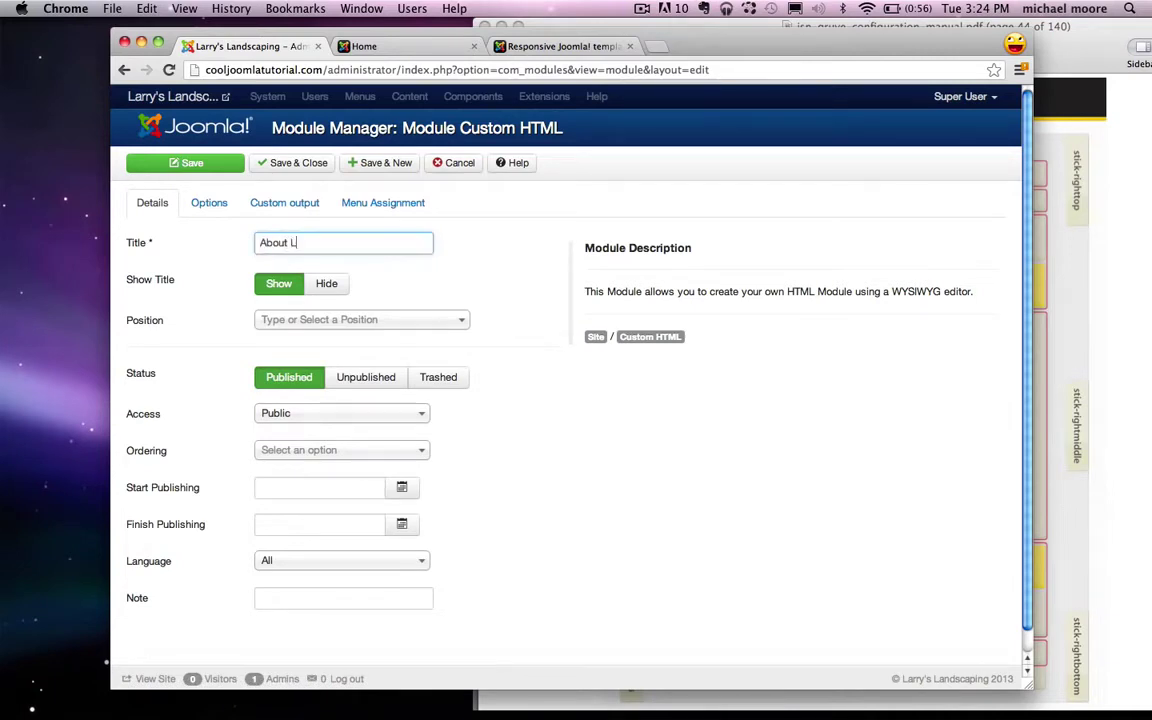
type("arry's Landscaping")
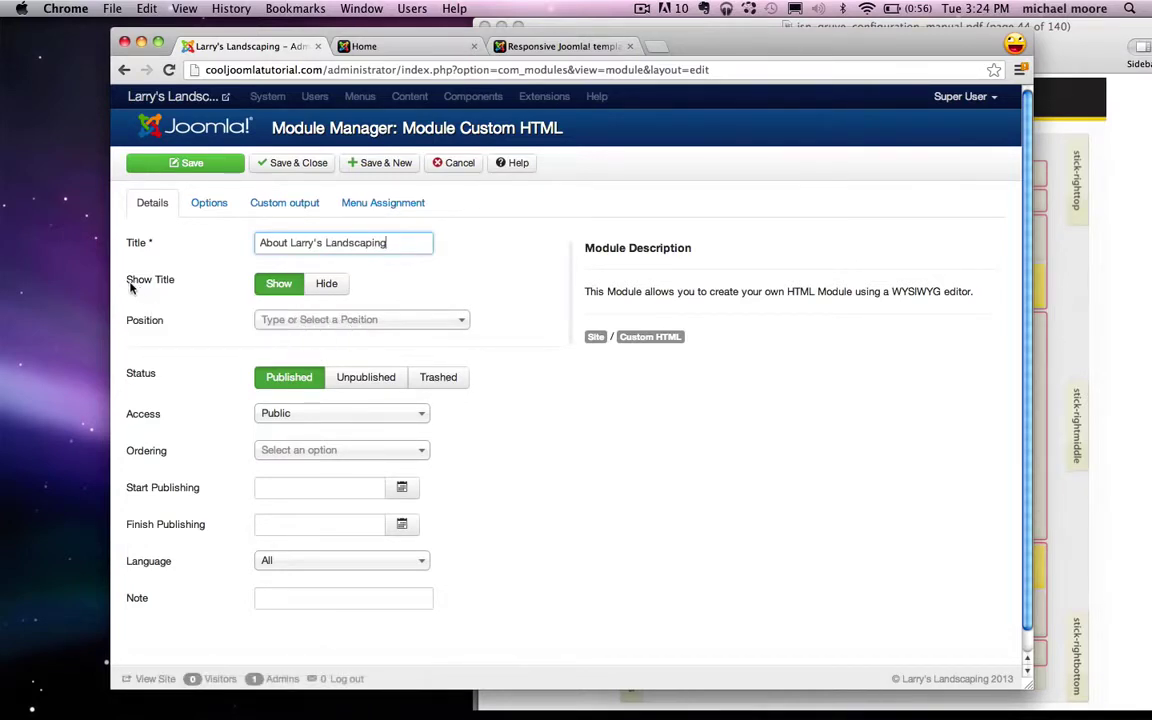
left_click_drag(258, 243, 393, 247)
left_click(390, 246)
Step: Check the template layout, place the module in User 1 [user1], and show its Custom output editor
left_click(1066, 289)
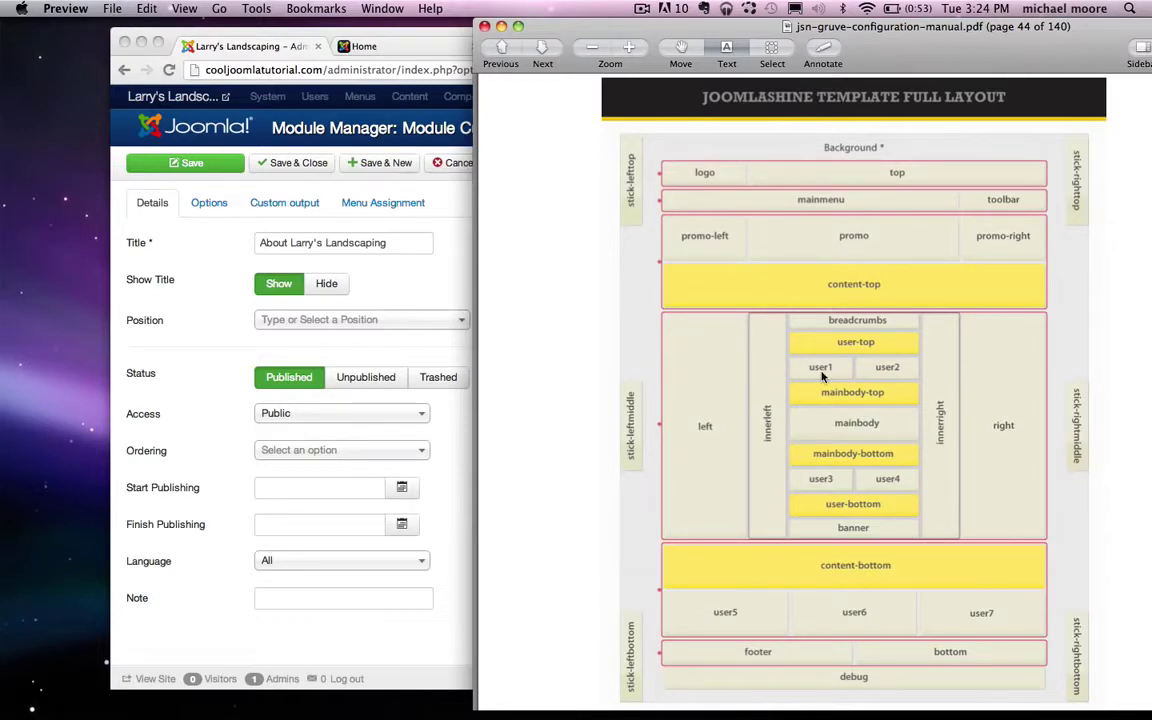
left_click(341, 247)
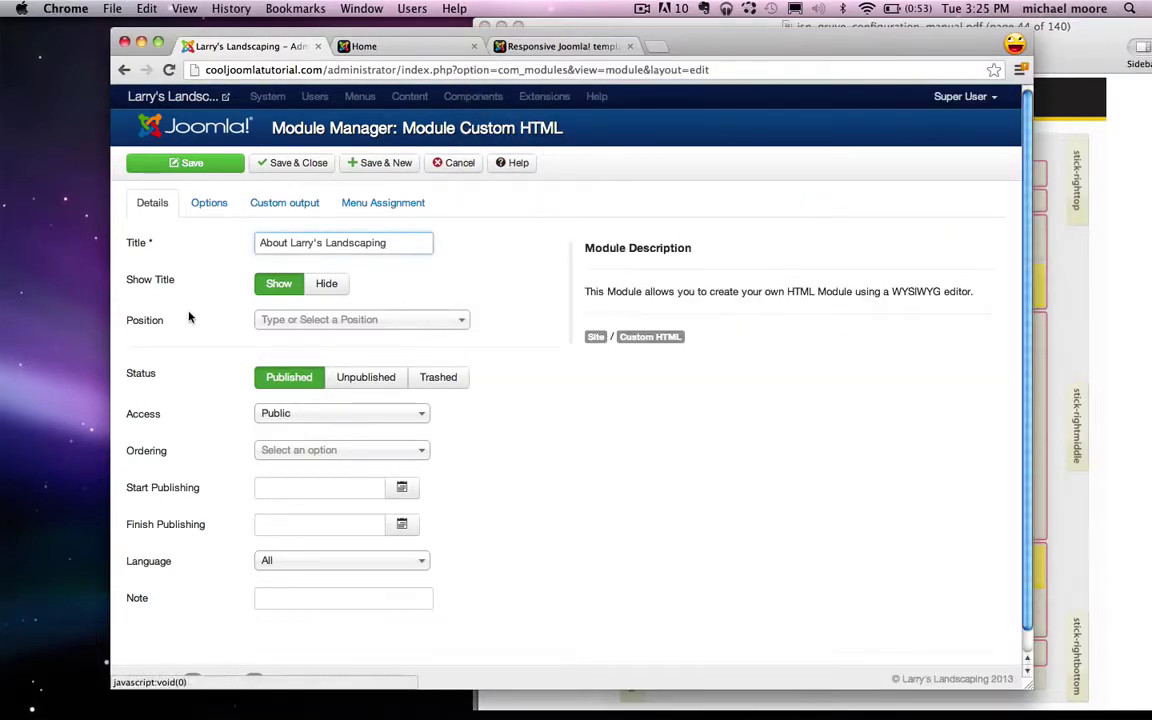
mouse_move(158, 322)
left_click(345, 319)
type("u")
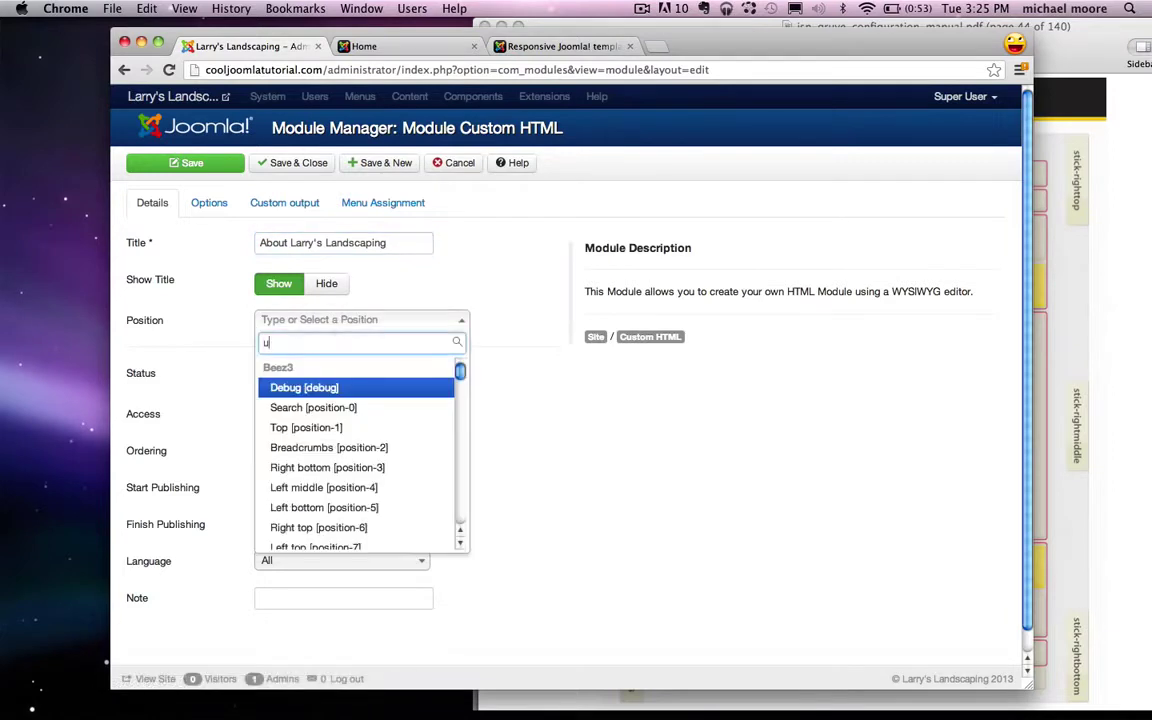
type("ser1")
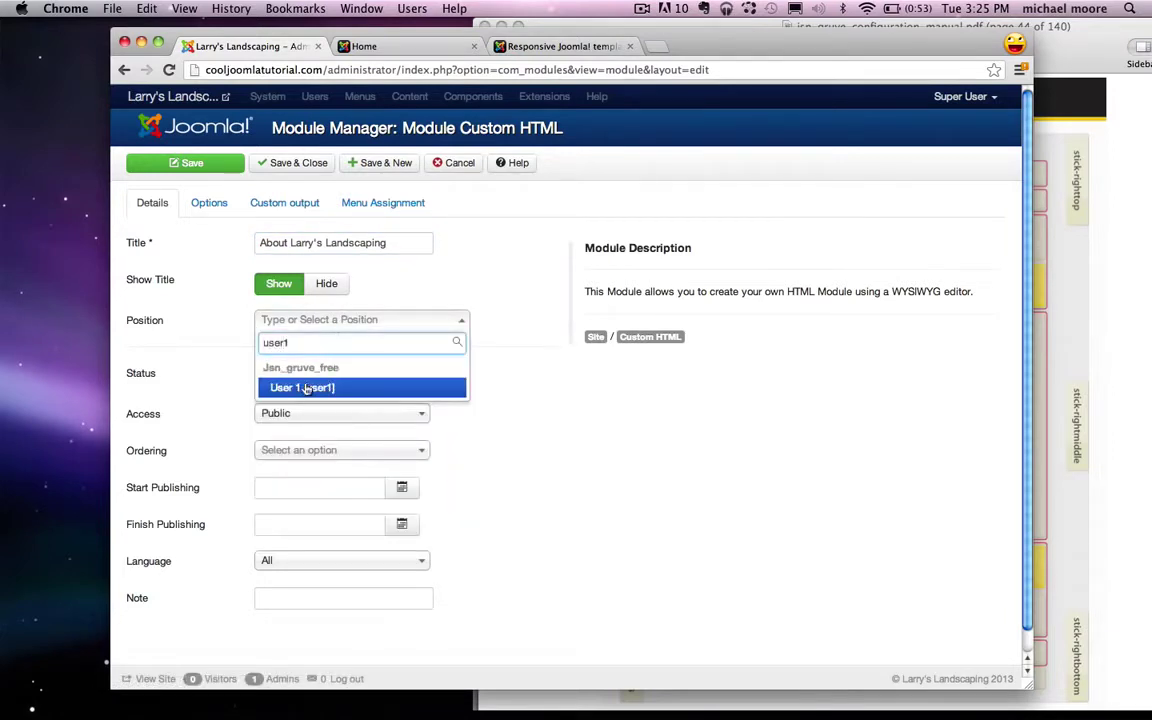
left_click(307, 388)
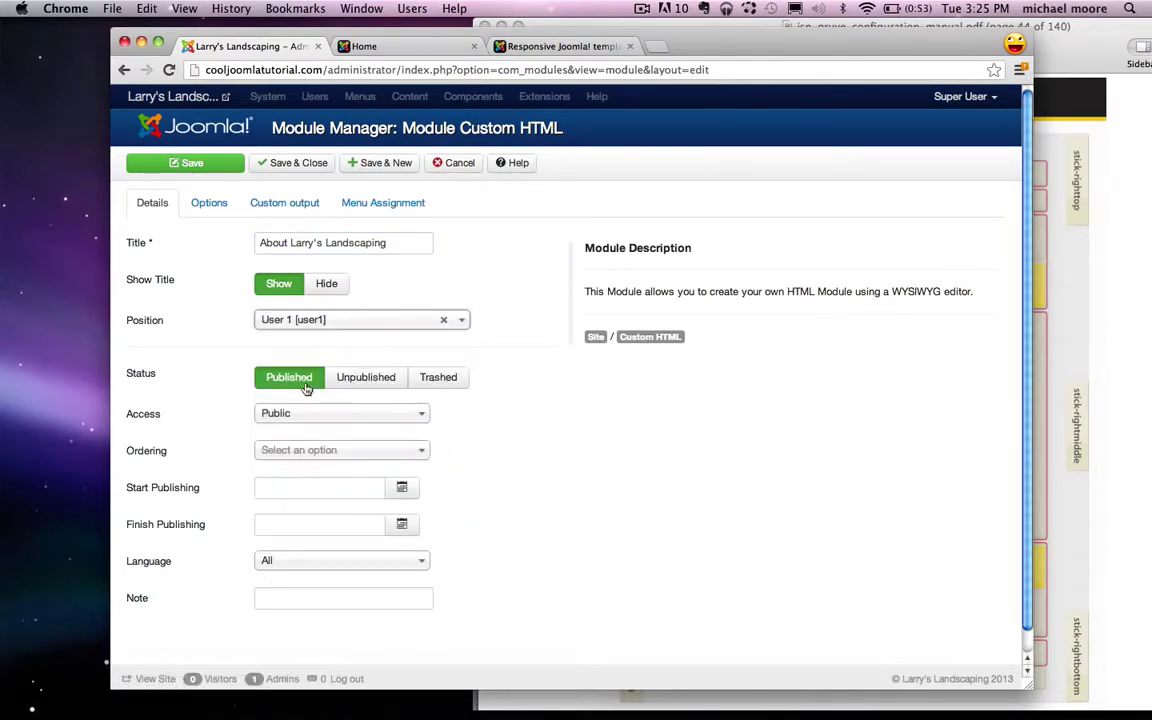
left_click(282, 205)
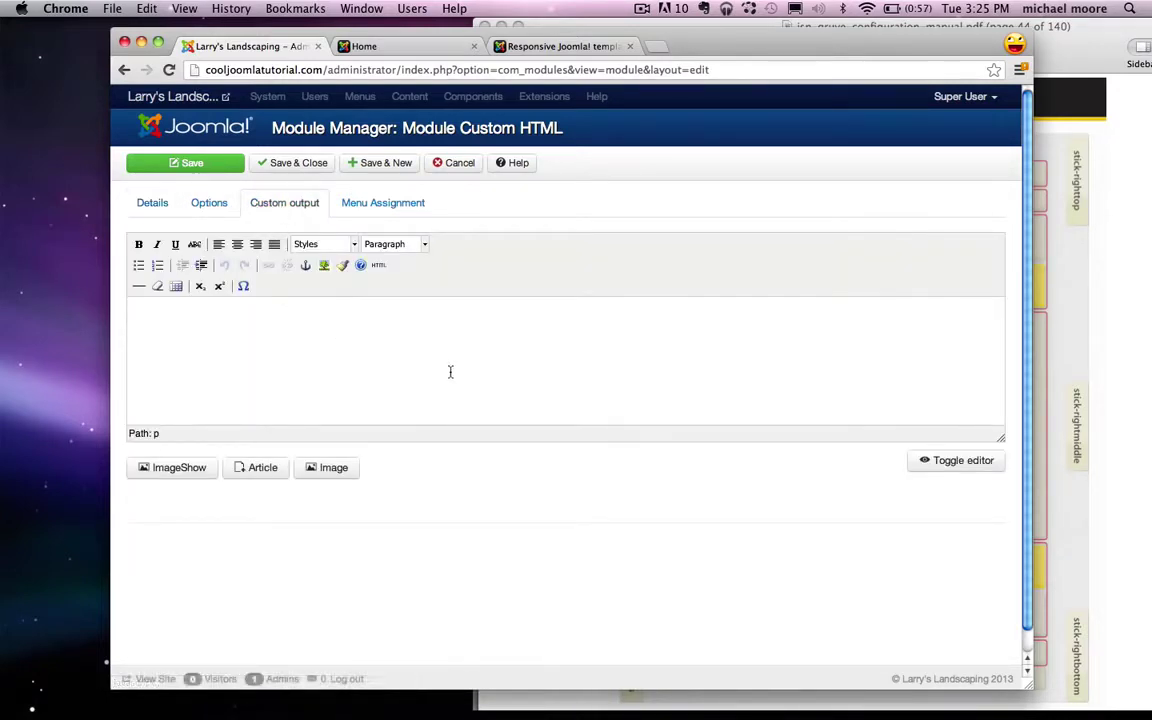
Step: Paste the Lorem ipsum paragraph from TextEdit into the module, add 'Learn More' and select it
mouse_move(930, 716)
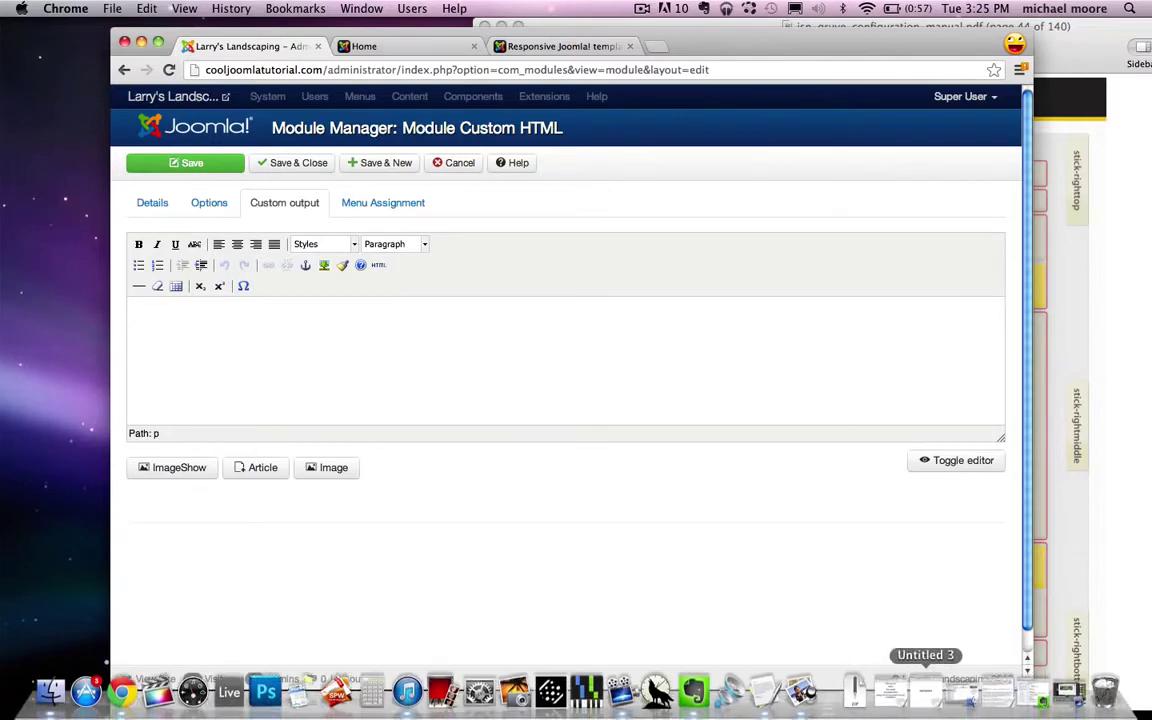
left_click(988, 690)
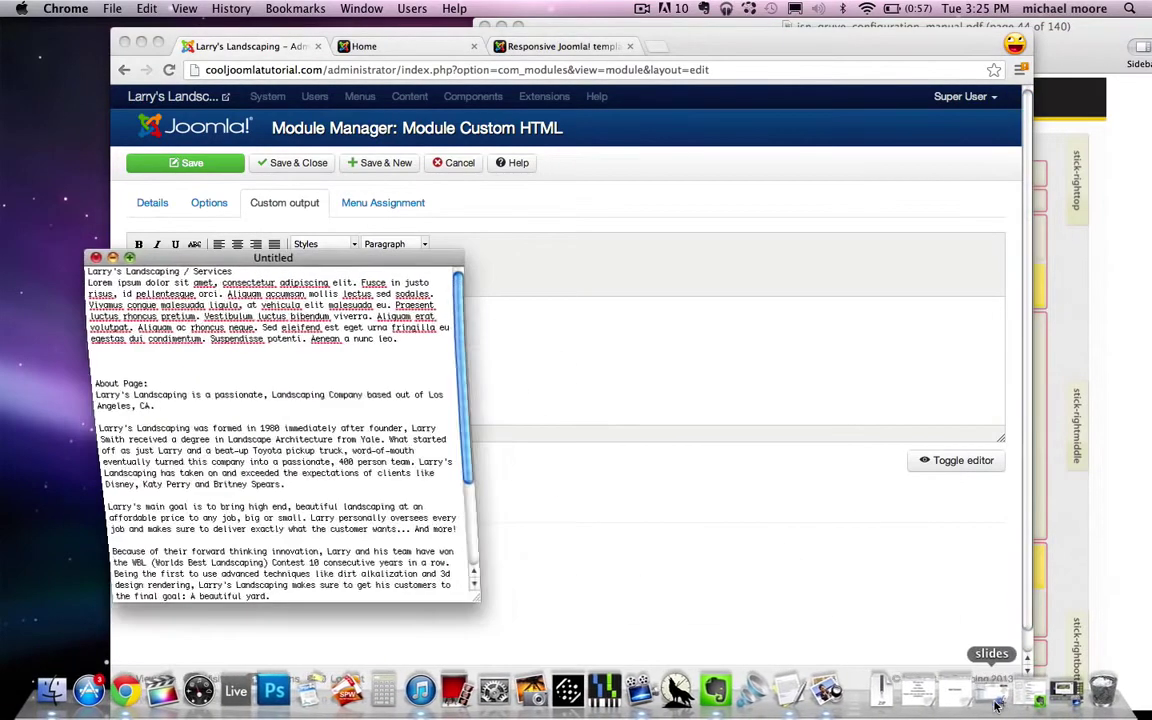
left_click_drag(415, 339, 87, 283)
key("super+c")
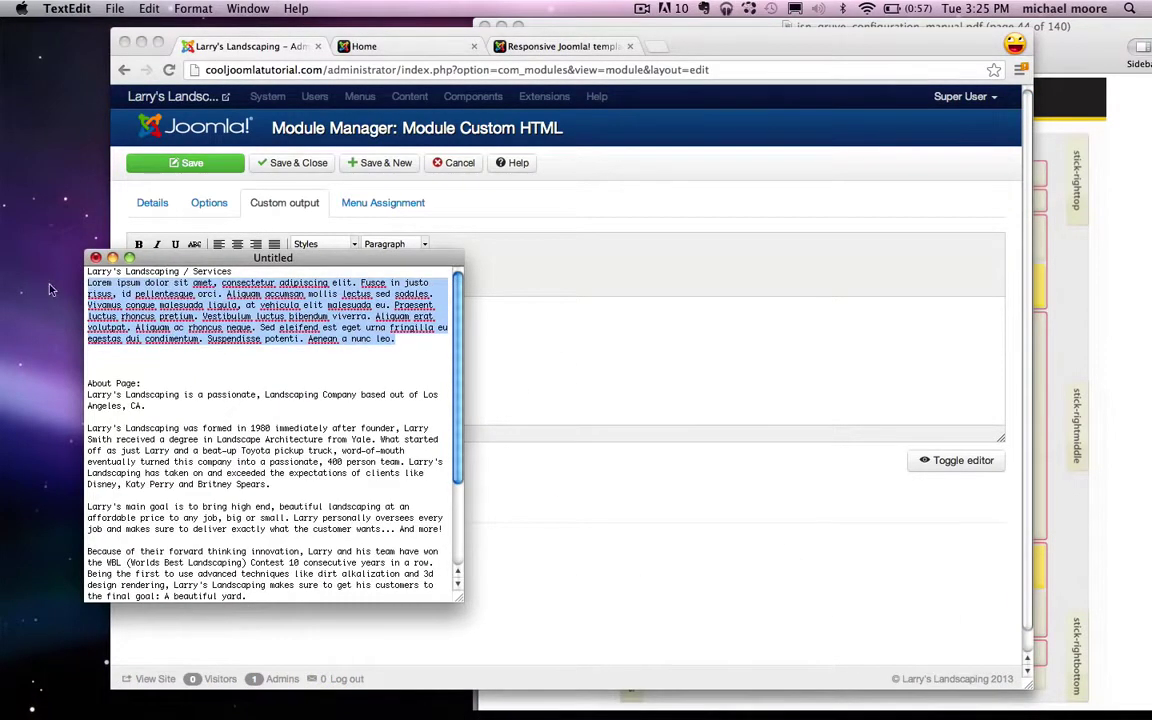
left_click(113, 258)
left_click(321, 314)
key("super+v")
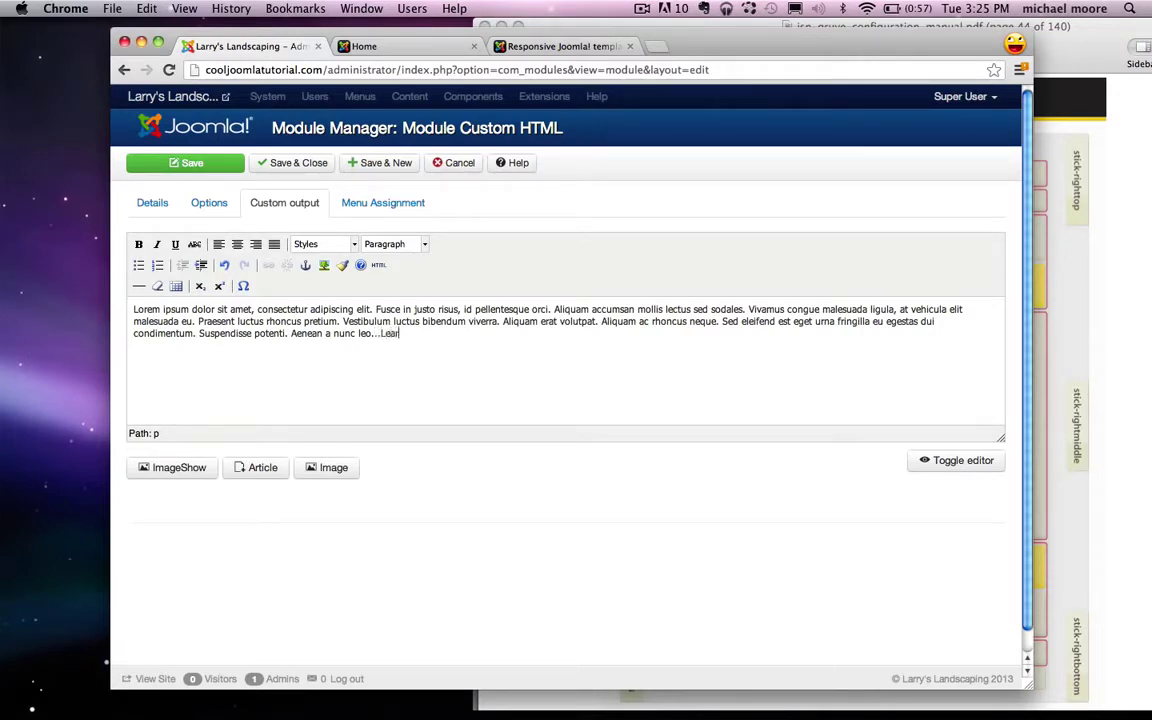
type("More")
left_click_drag(436, 334, 384, 334)
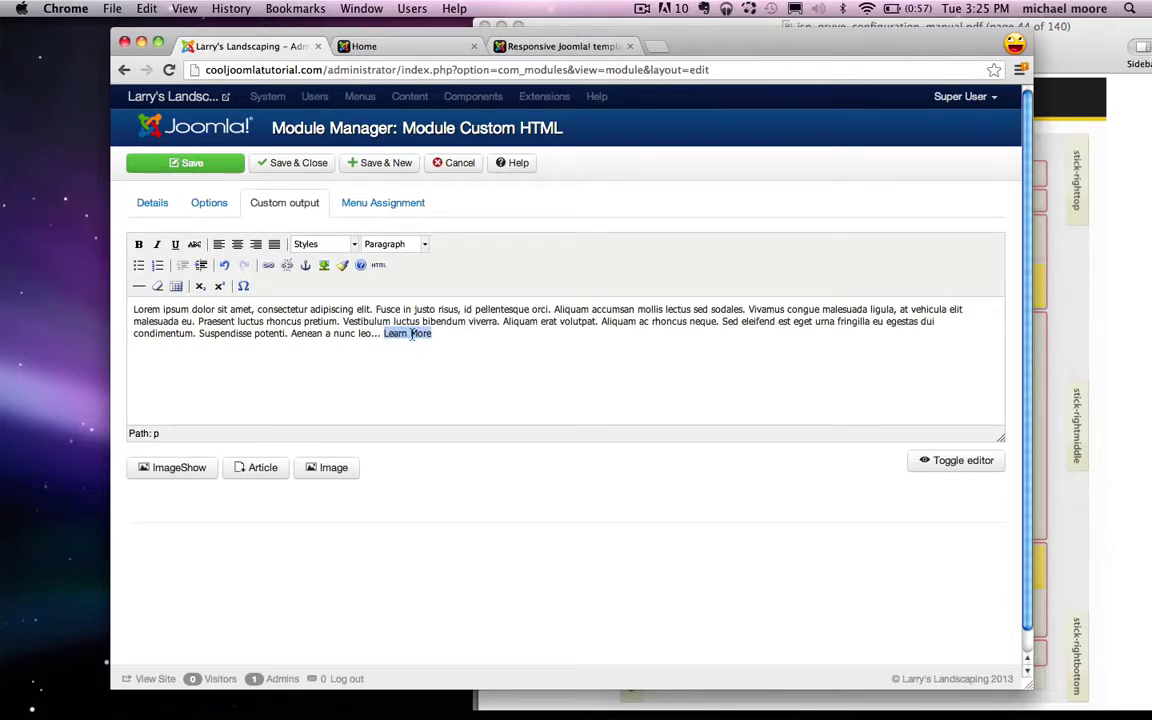
Step: Copy the live site's About Us page URL
left_click(372, 47)
left_click(295, 152)
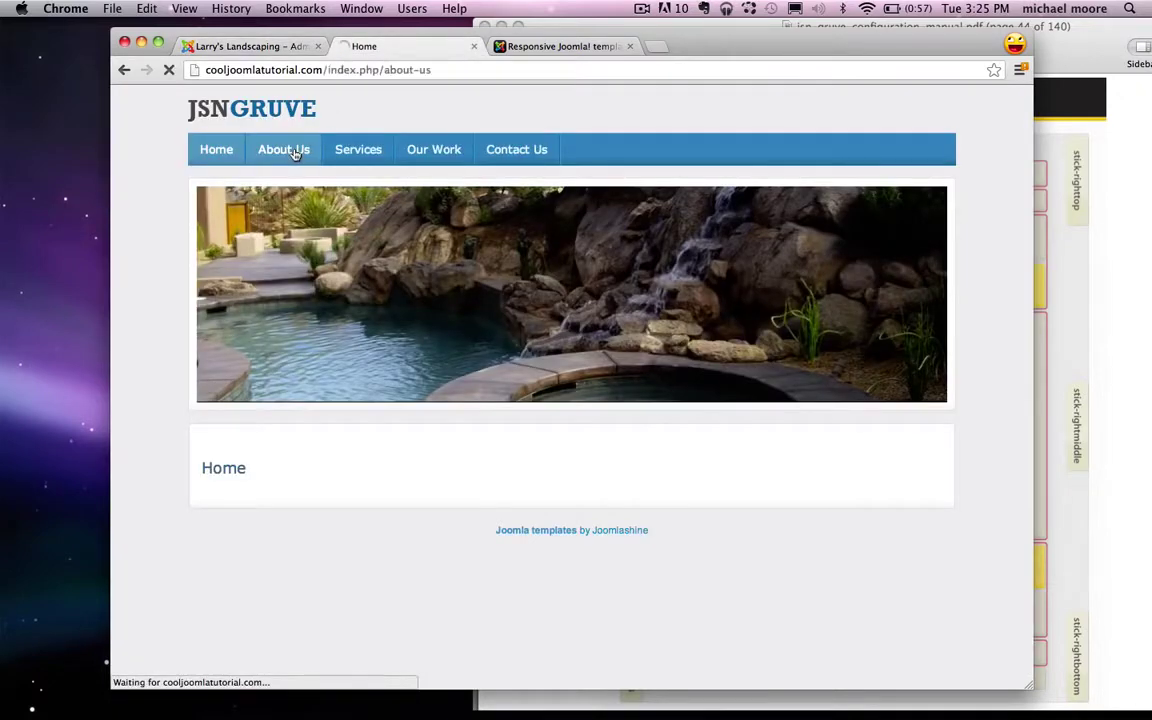
left_click(328, 72)
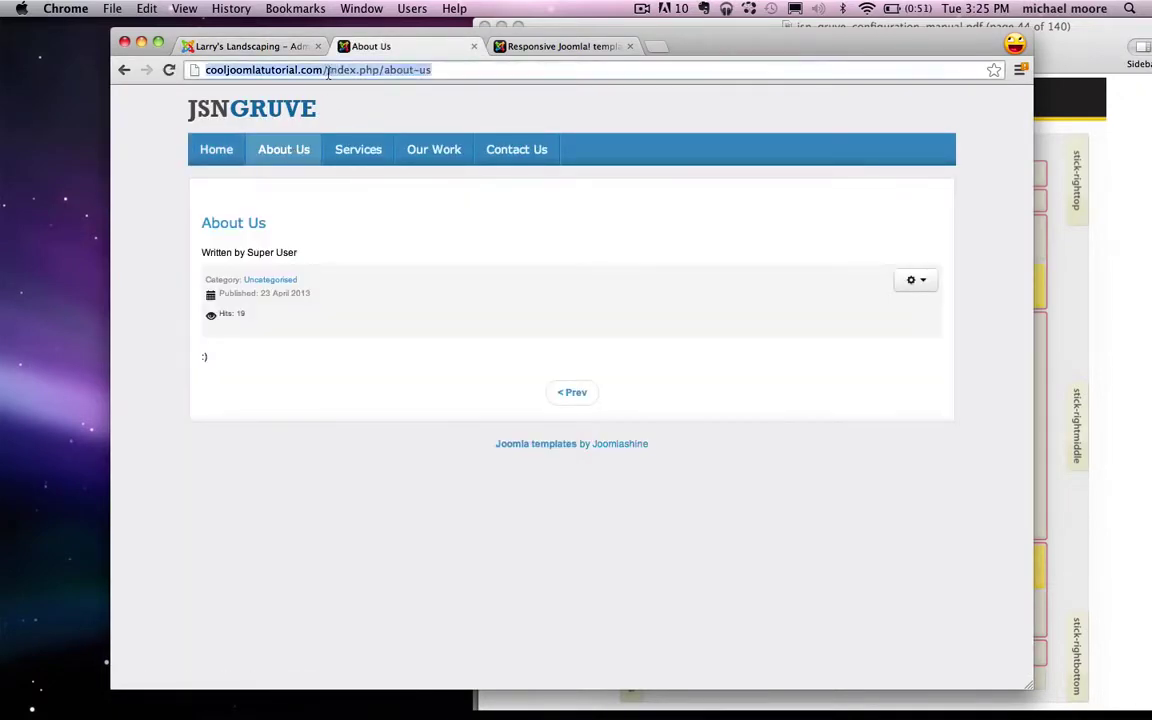
right_click(276, 72)
left_click(335, 93)
Step: Link the words 'Learn More' in the module content to the About Us page URL
left_click(242, 46)
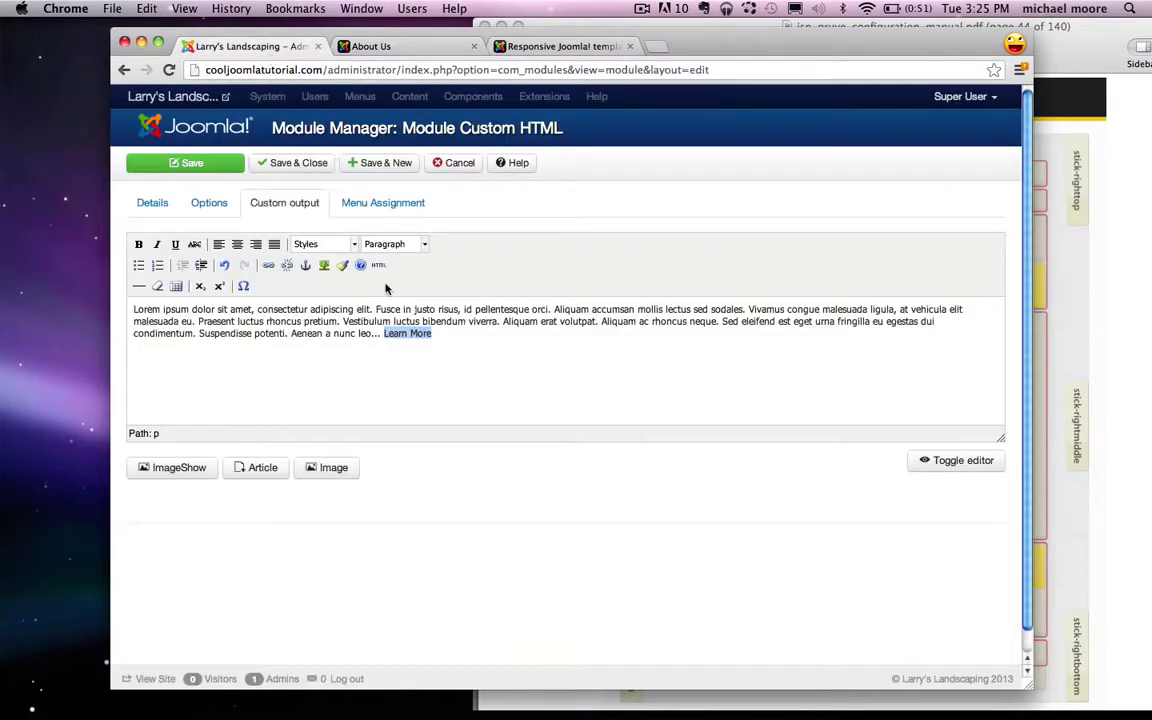
left_click_drag(438, 335, 385, 337)
left_click(269, 266)
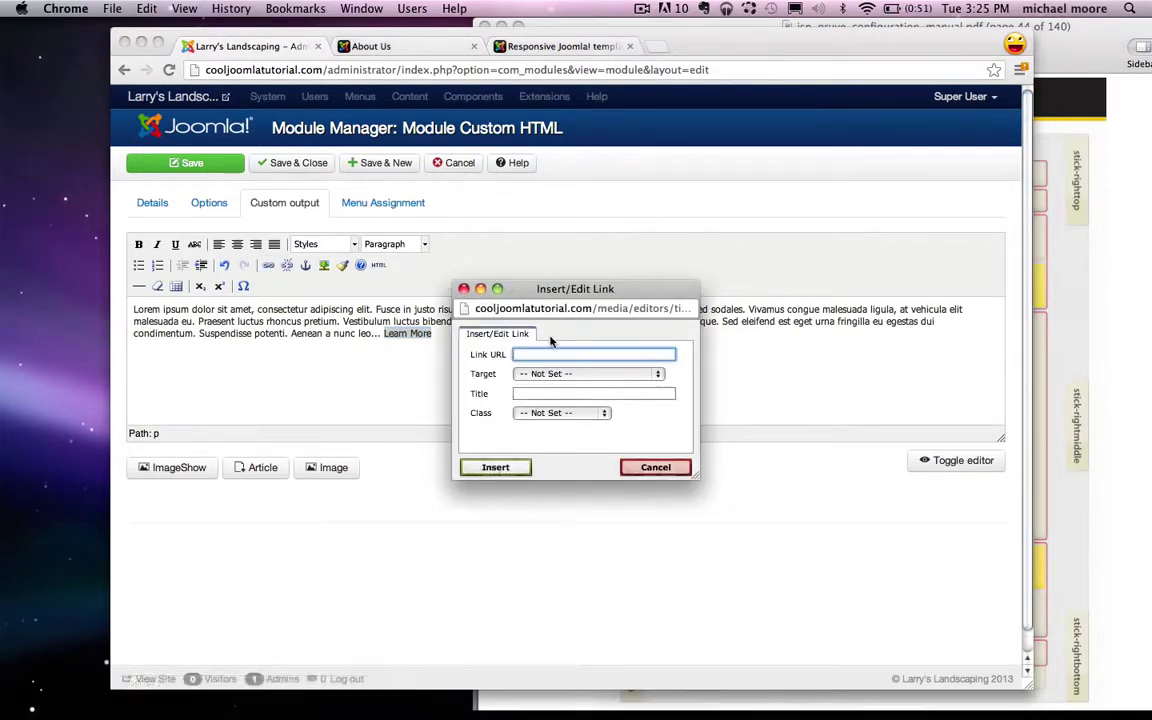
right_click(538, 355)
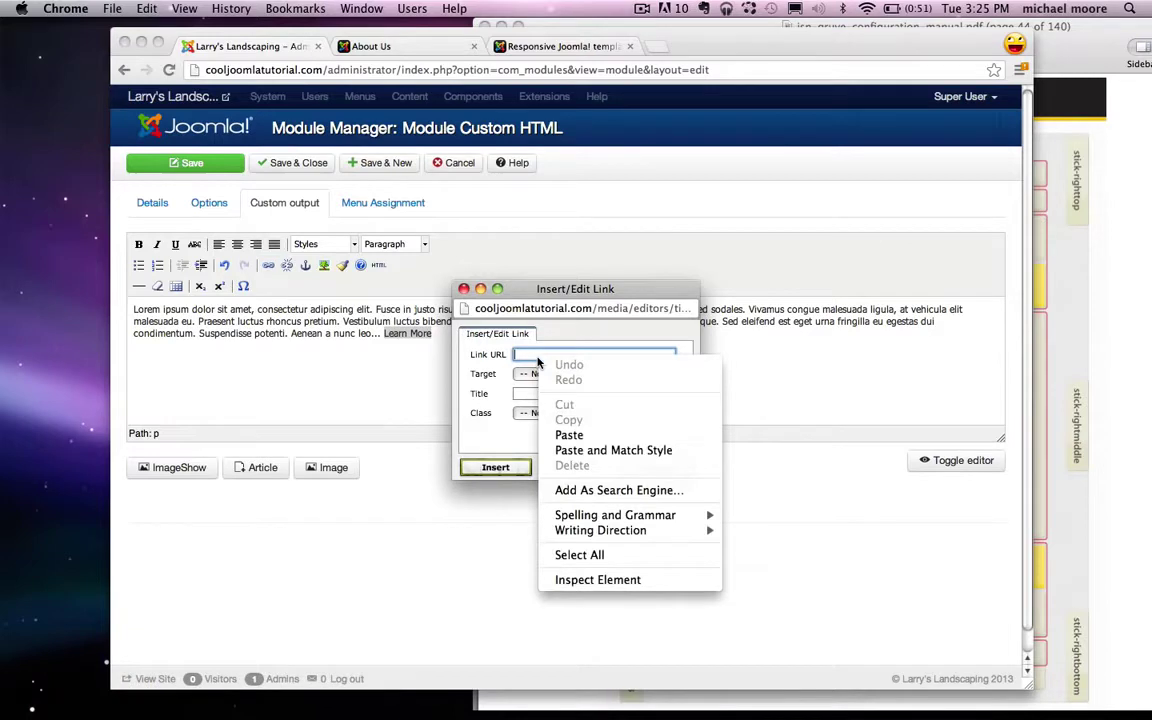
left_click(568, 436)
left_click(496, 467)
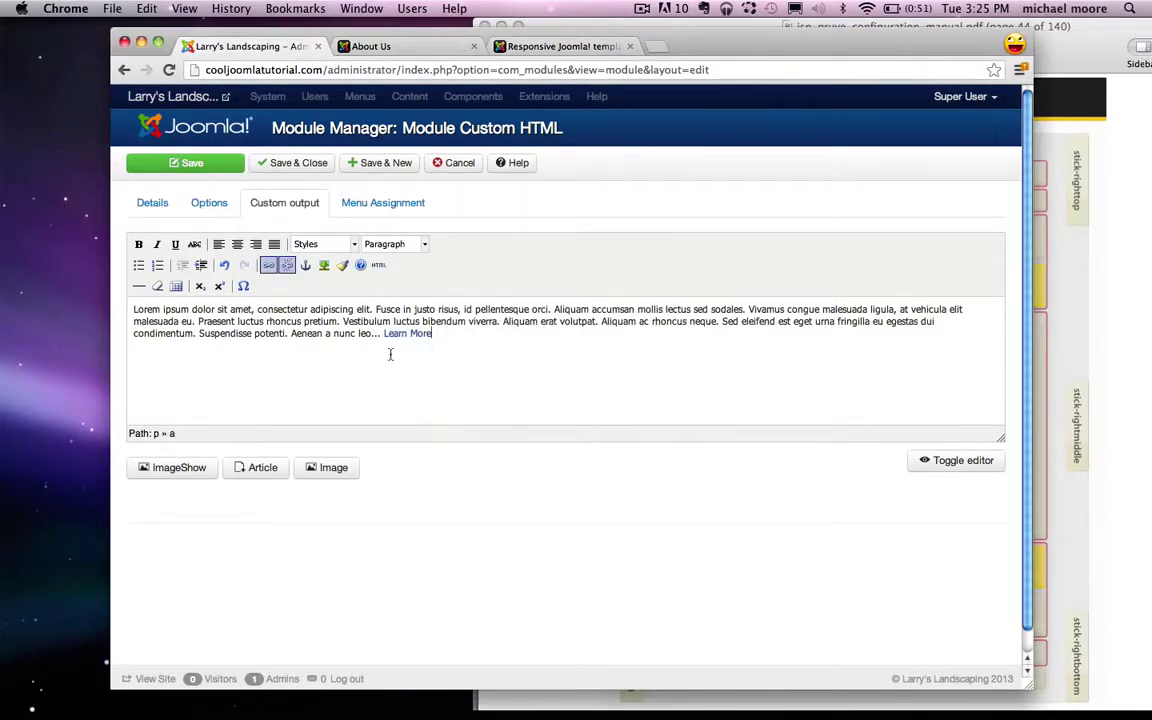
left_click(391, 207)
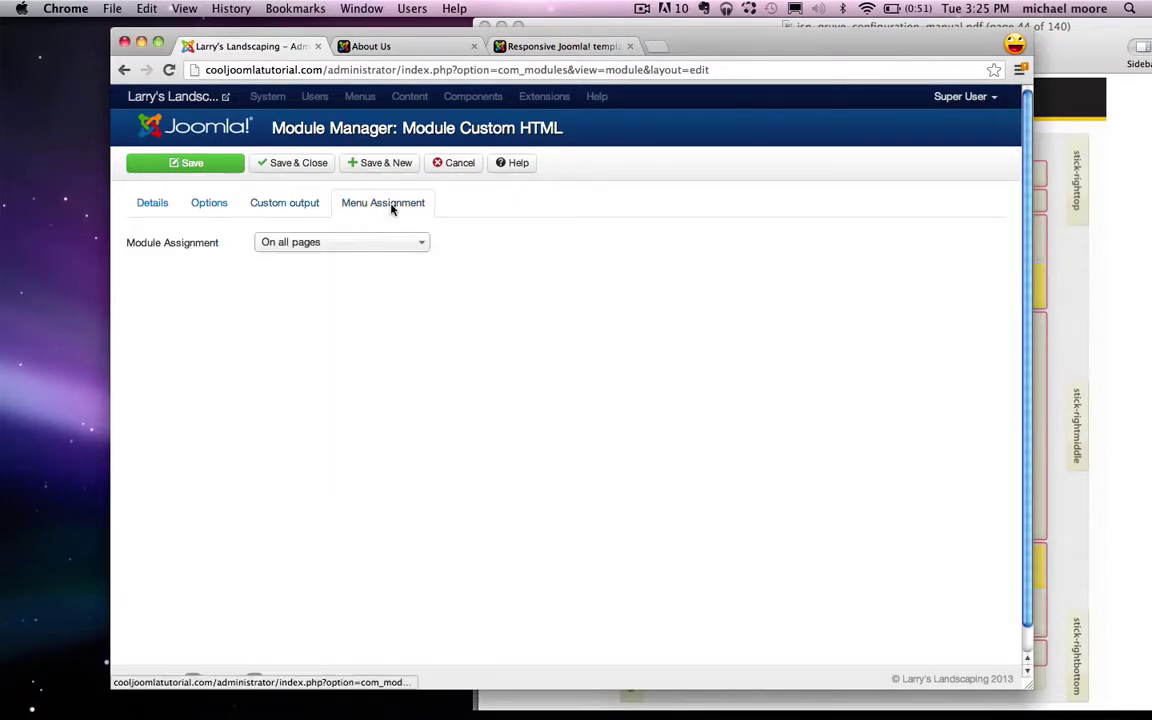
Step: Restrict the About module to selected pages with only Home checked, and save and close it
left_click(325, 246)
left_click(345, 306)
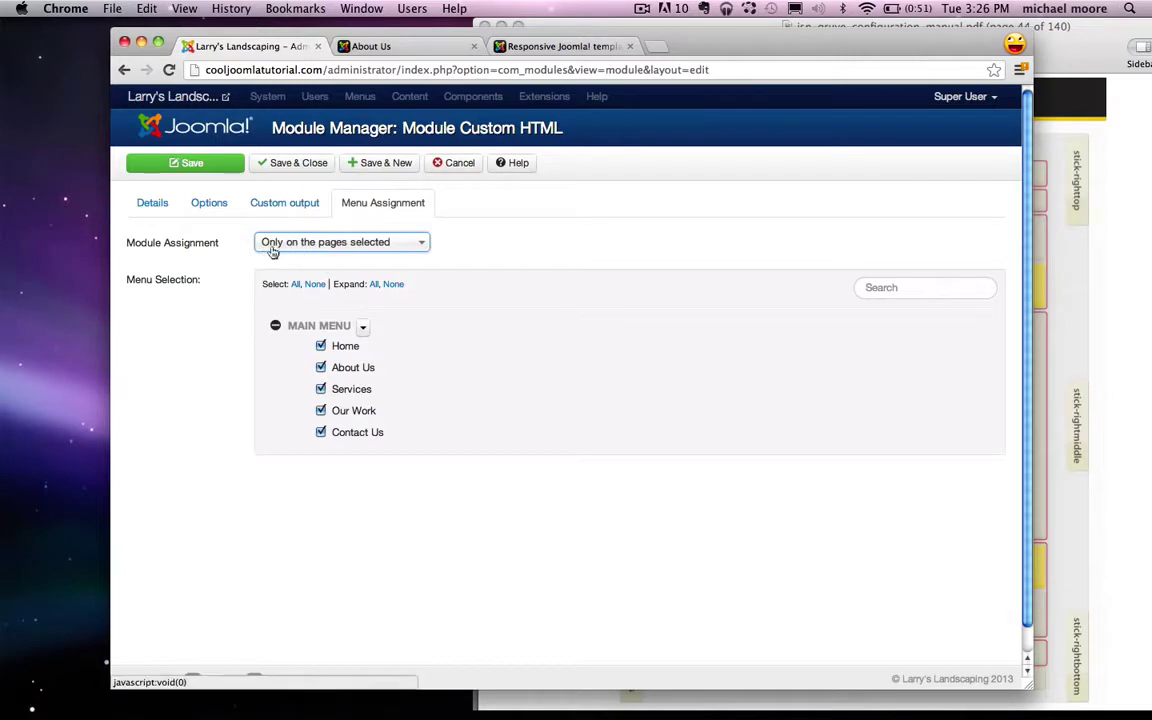
left_click(314, 284)
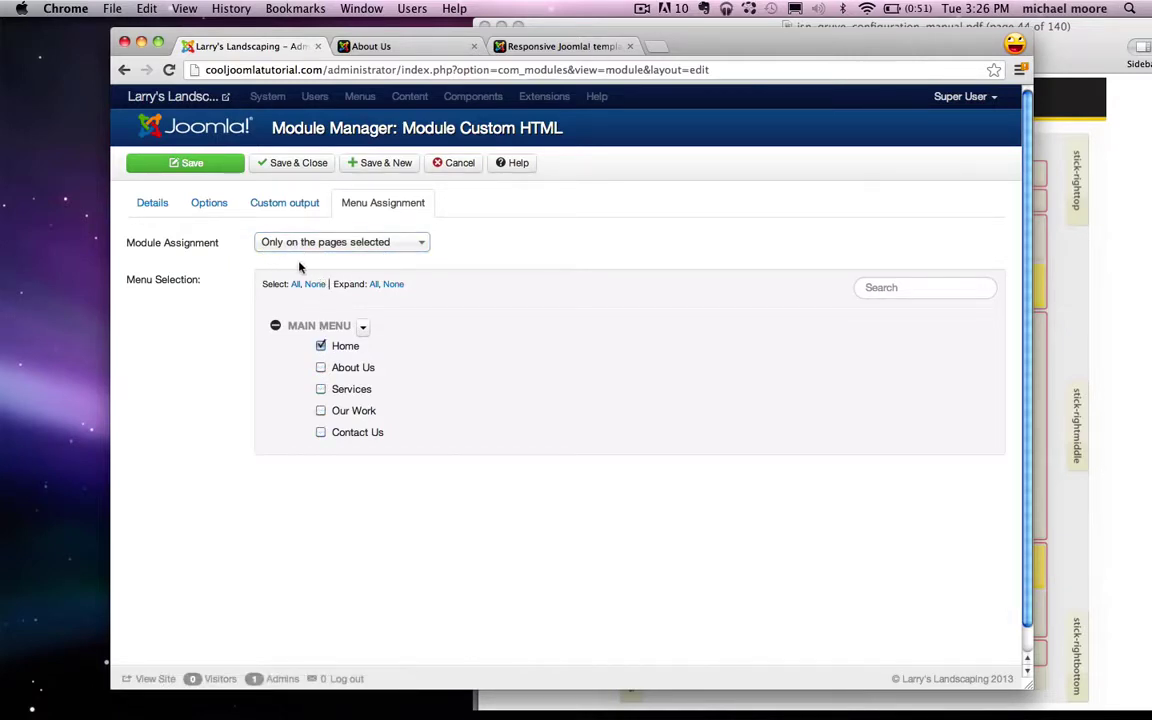
left_click(296, 166)
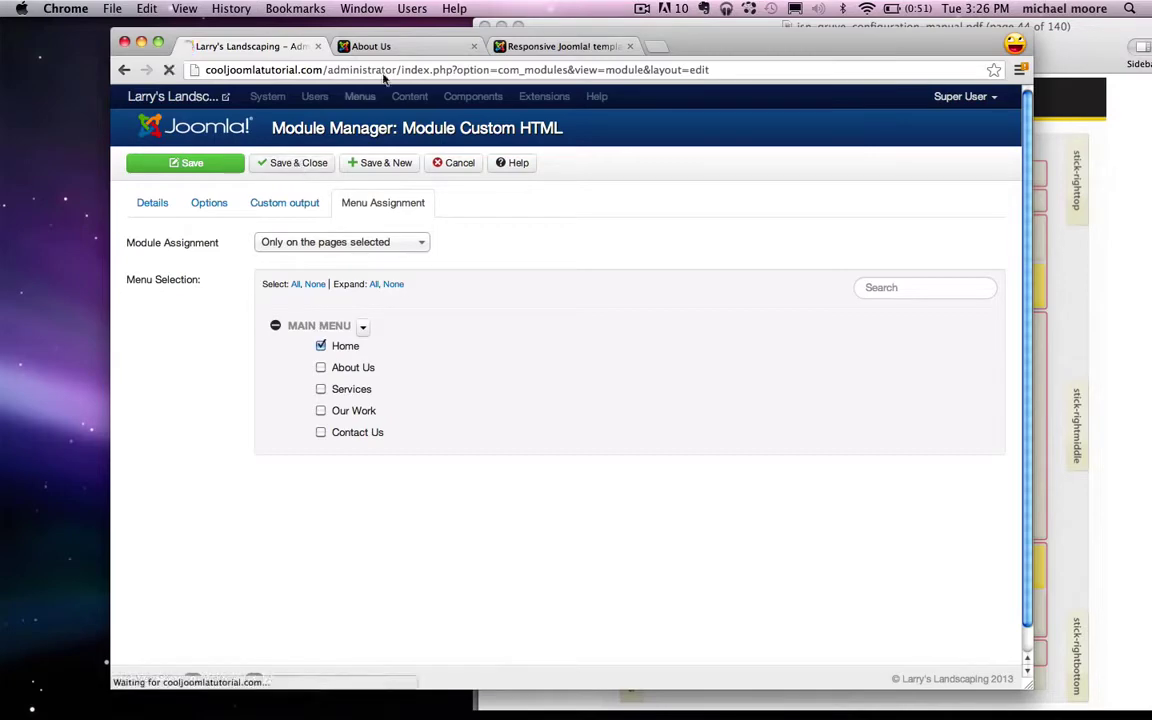
left_click(412, 50)
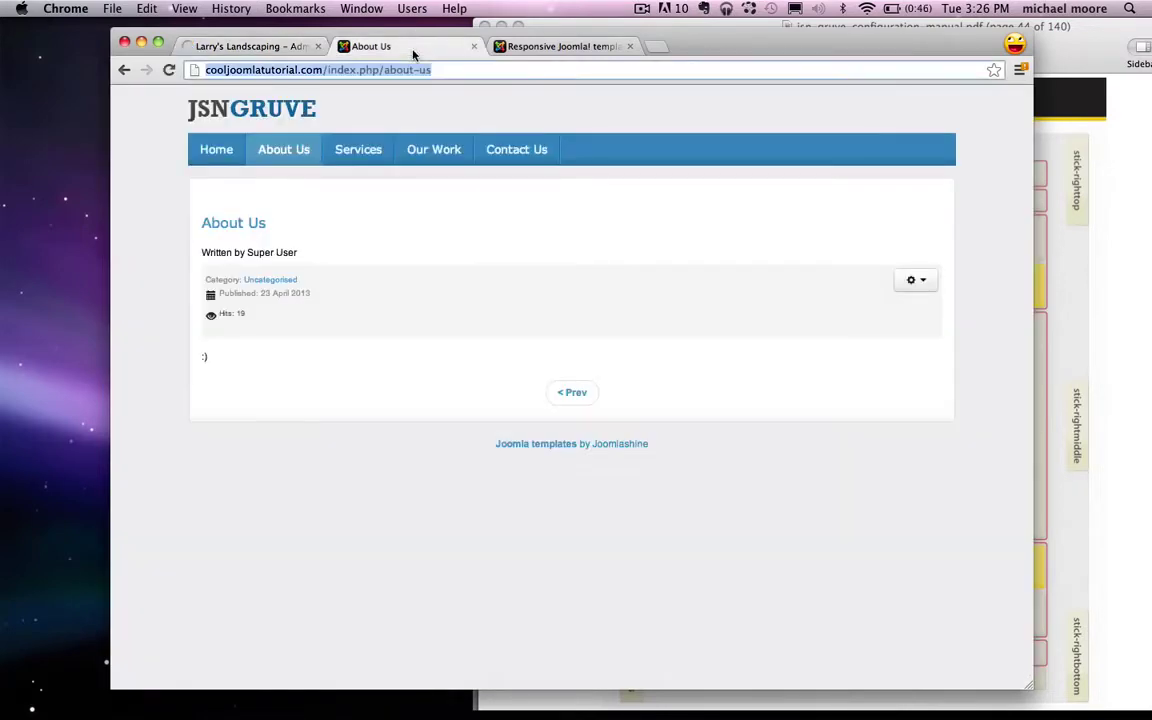
Step: Check the About Larry's Landscaping text under the slider on the live Home page against the layout PDF
left_click(214, 150)
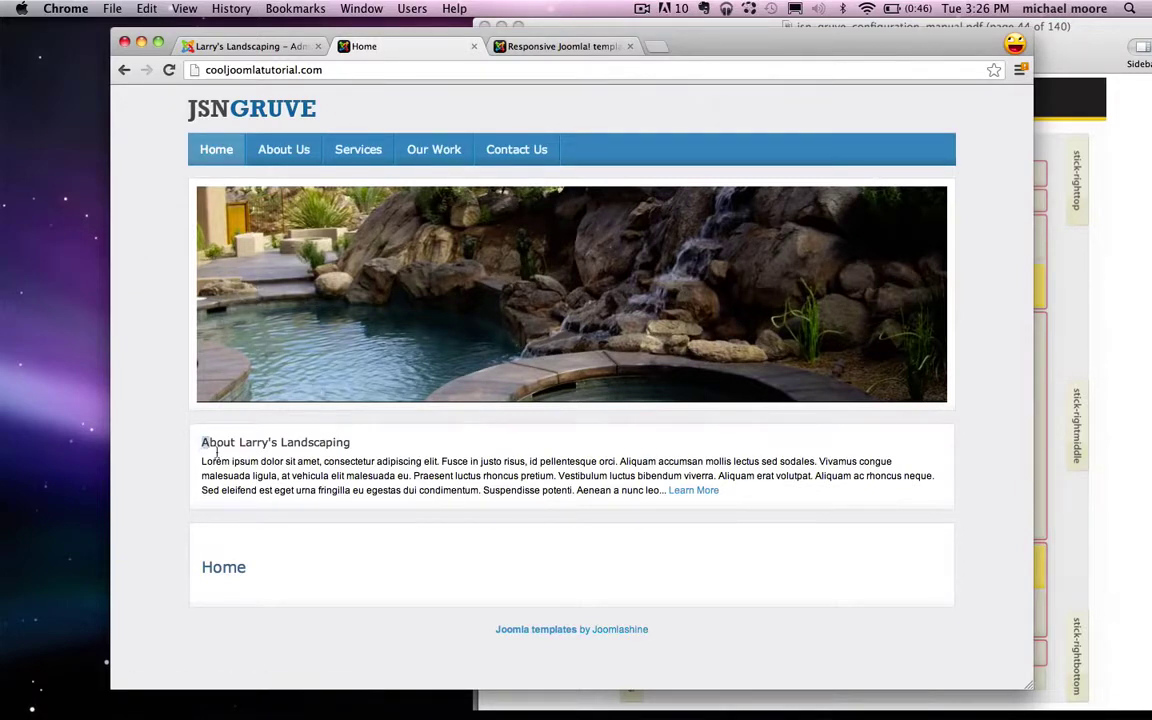
left_click_drag(199, 441, 834, 492)
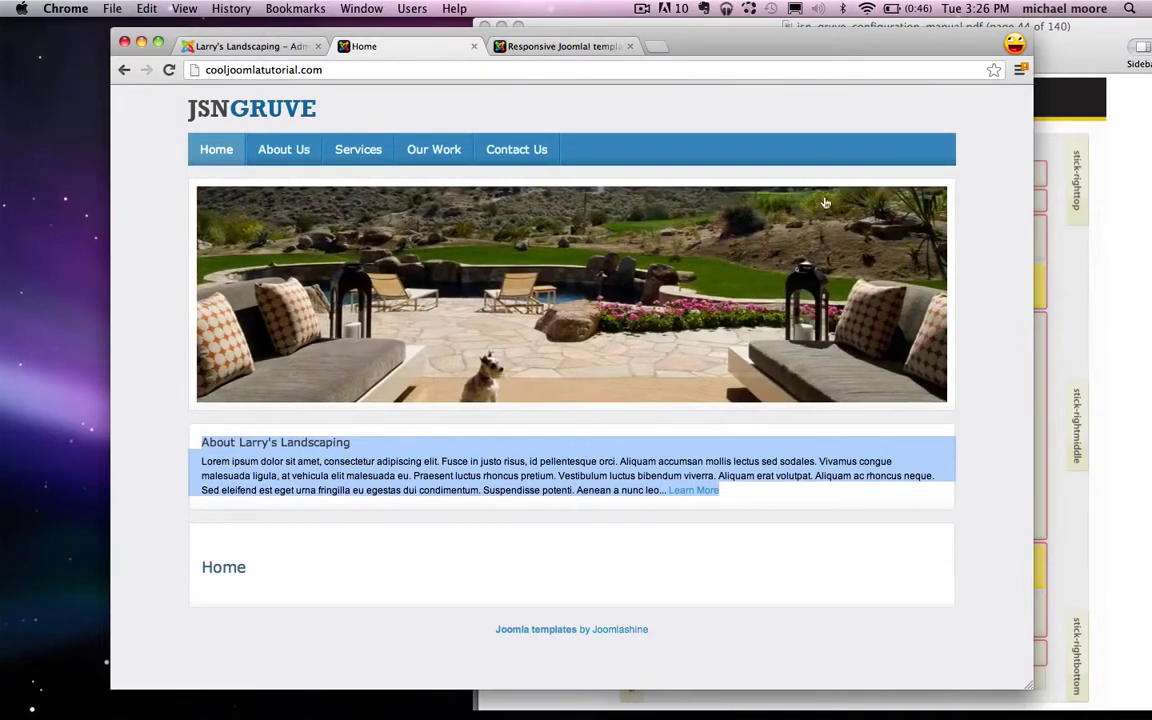
left_click(932, 432)
left_click(1096, 380)
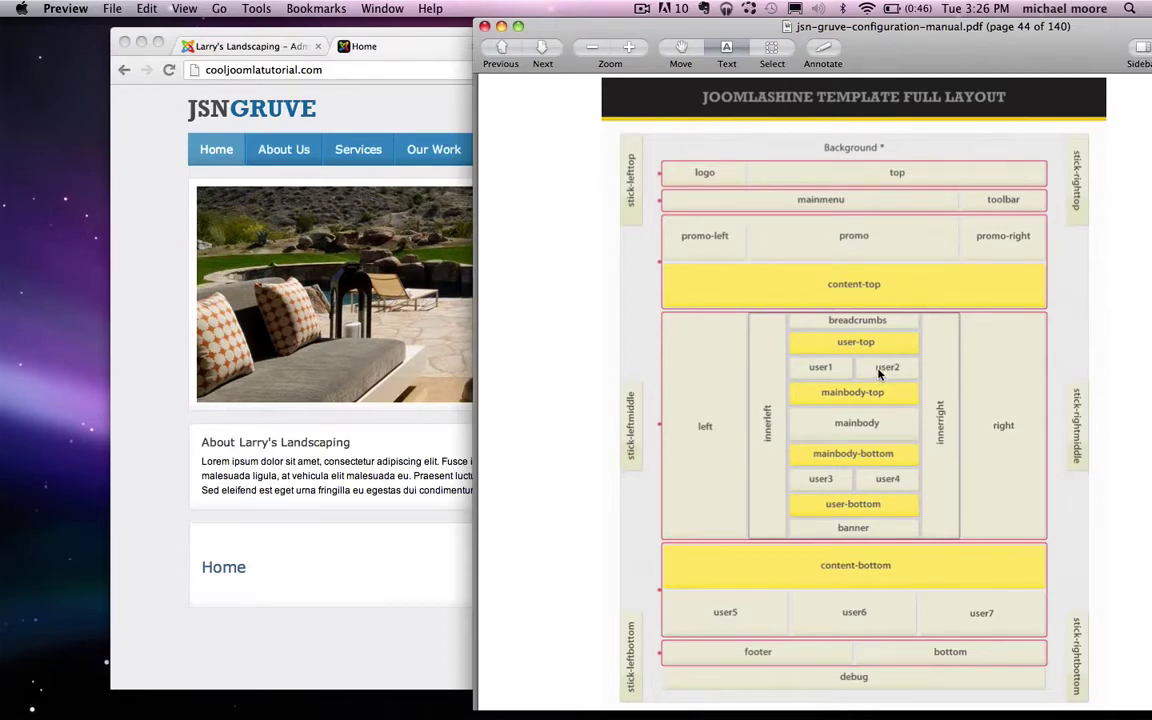
left_click(345, 431)
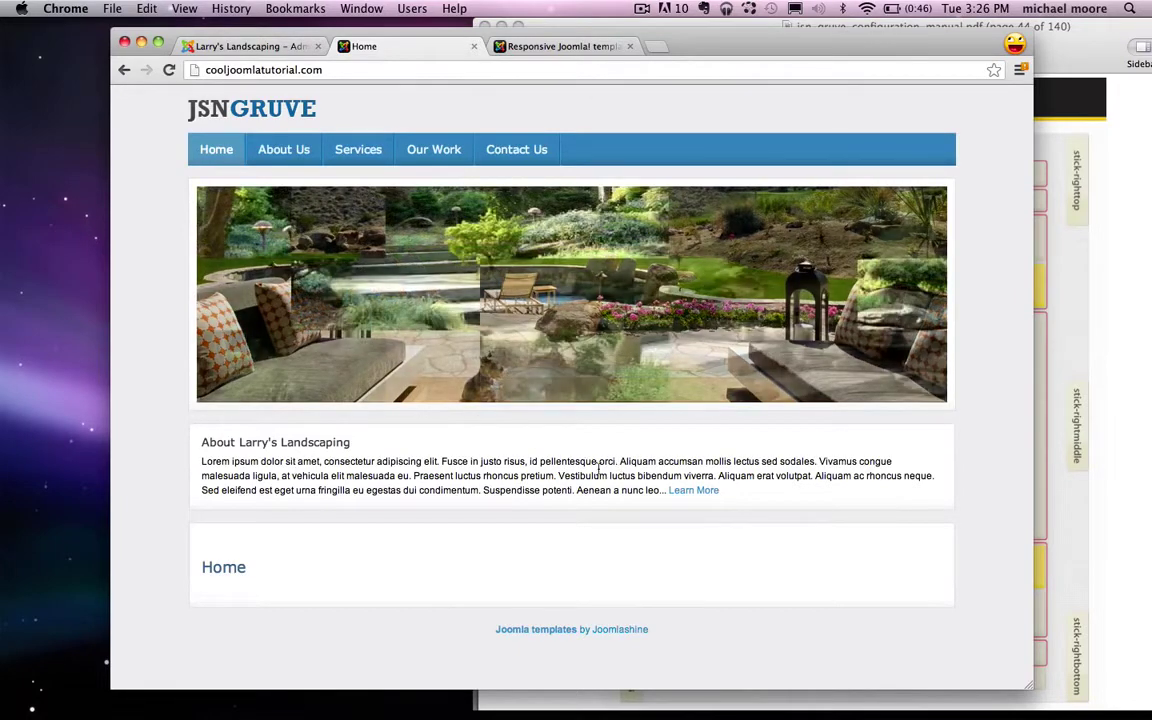
left_click(218, 46)
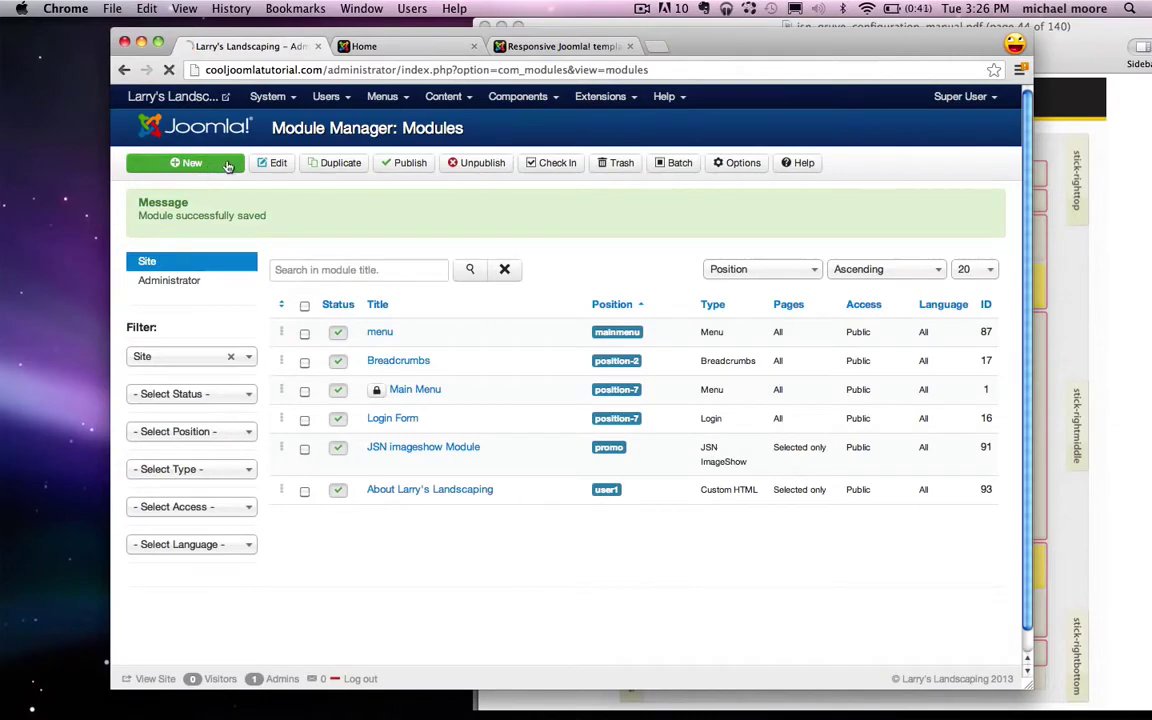
Step: Create another new Custom HTML module titled 'Services'
left_click(195, 162)
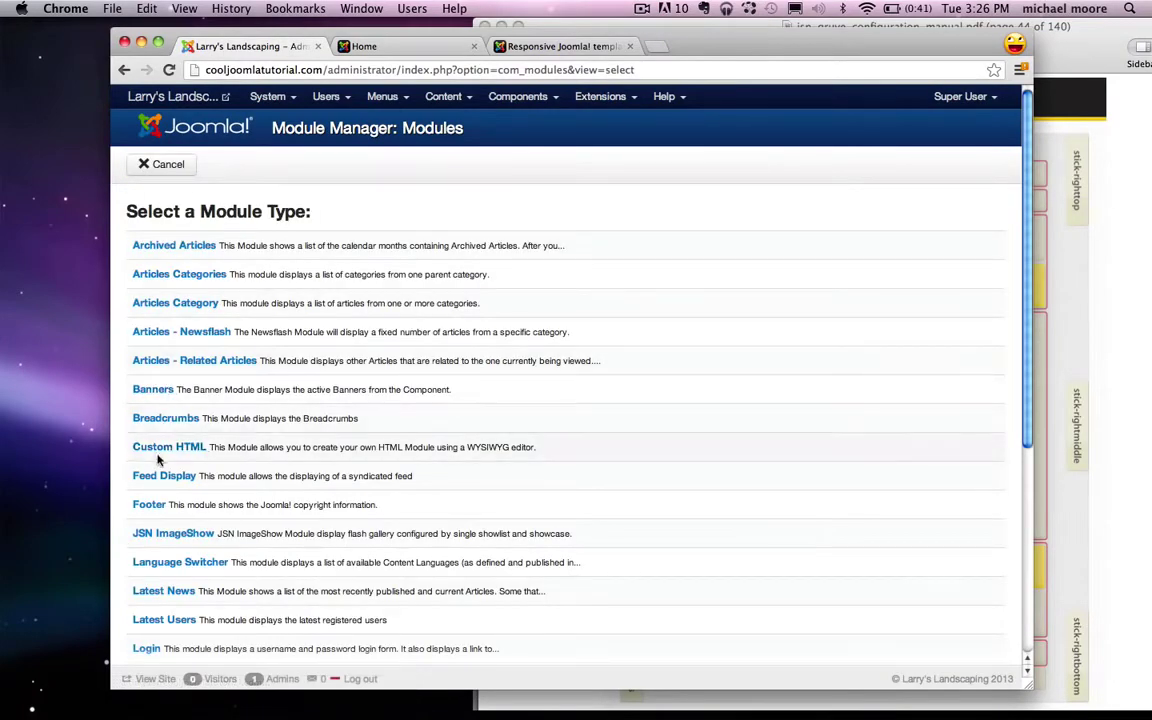
left_click(160, 449)
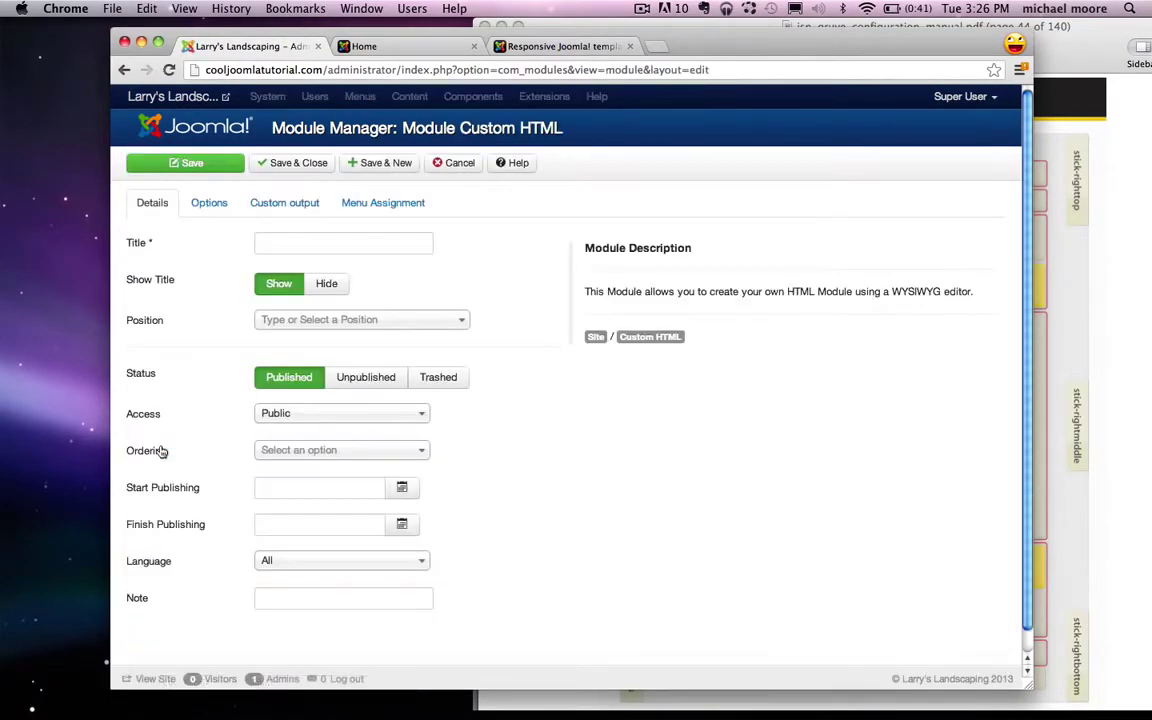
left_click(280, 245)
type("Services")
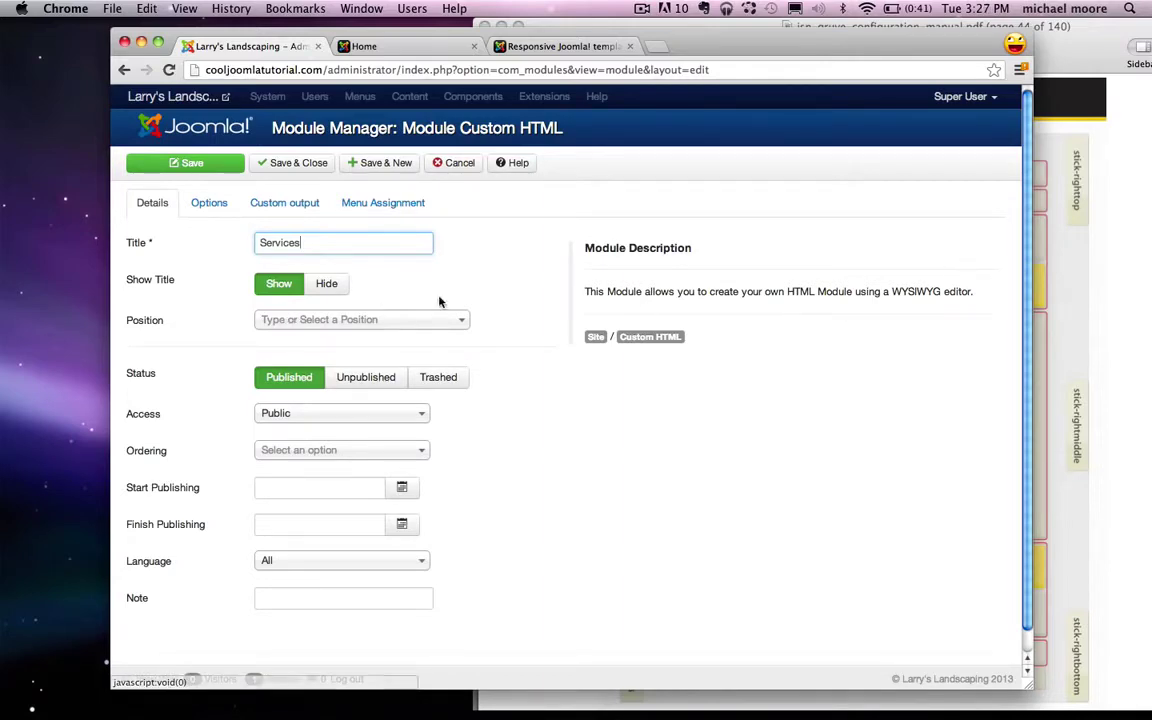
Step: Place the Services module in the User 2 [user2] position and show its content editor
left_click(1124, 278)
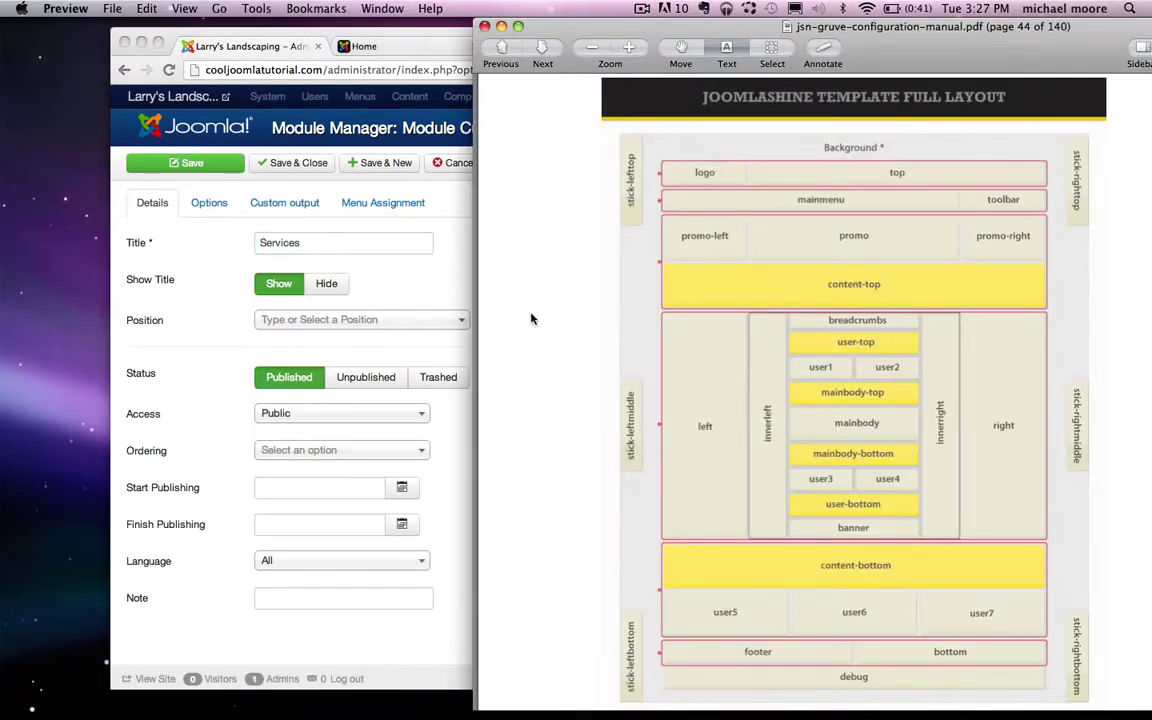
left_click(391, 283)
left_click(360, 319)
type("us")
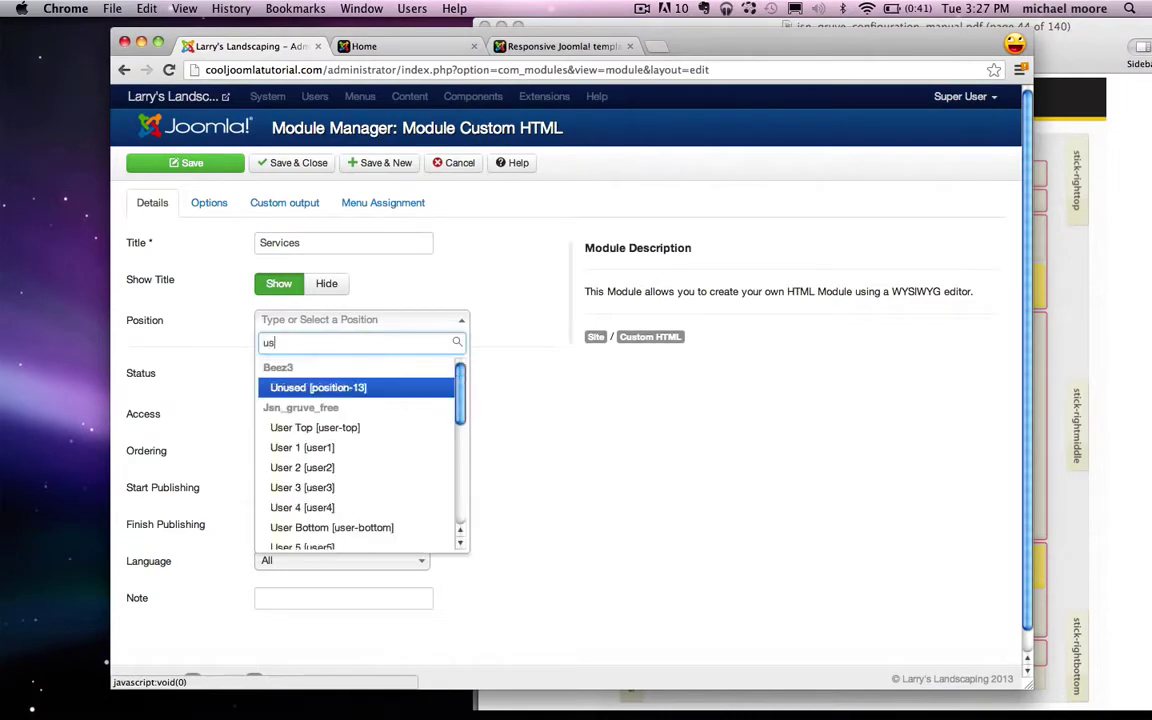
type("er")
left_click(314, 434)
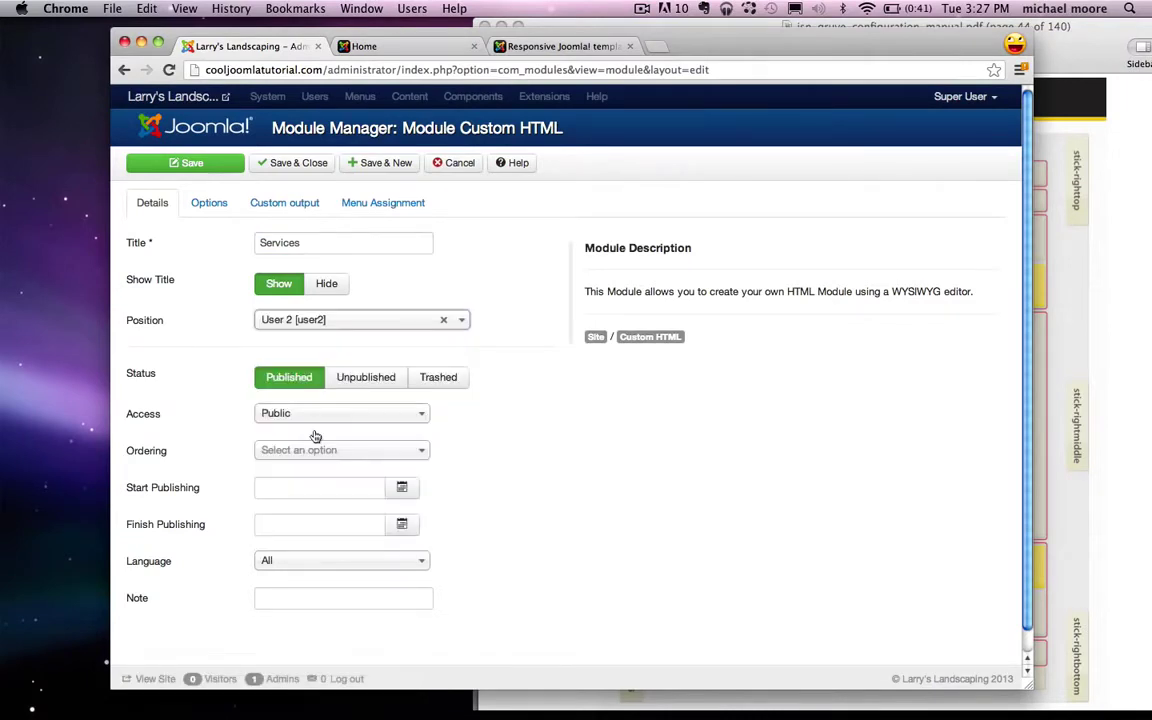
left_click(300, 204)
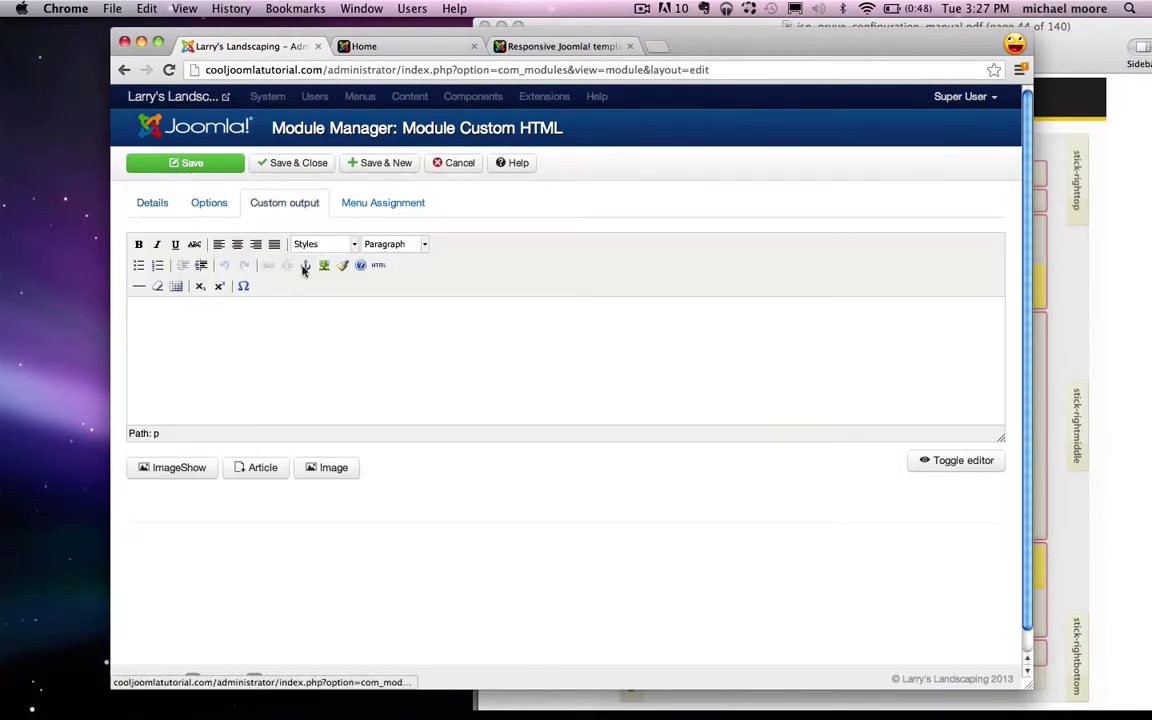
Step: Copy the Lorem ipsum paragraph from the notes and paste it into the Services module
right_click(302, 342)
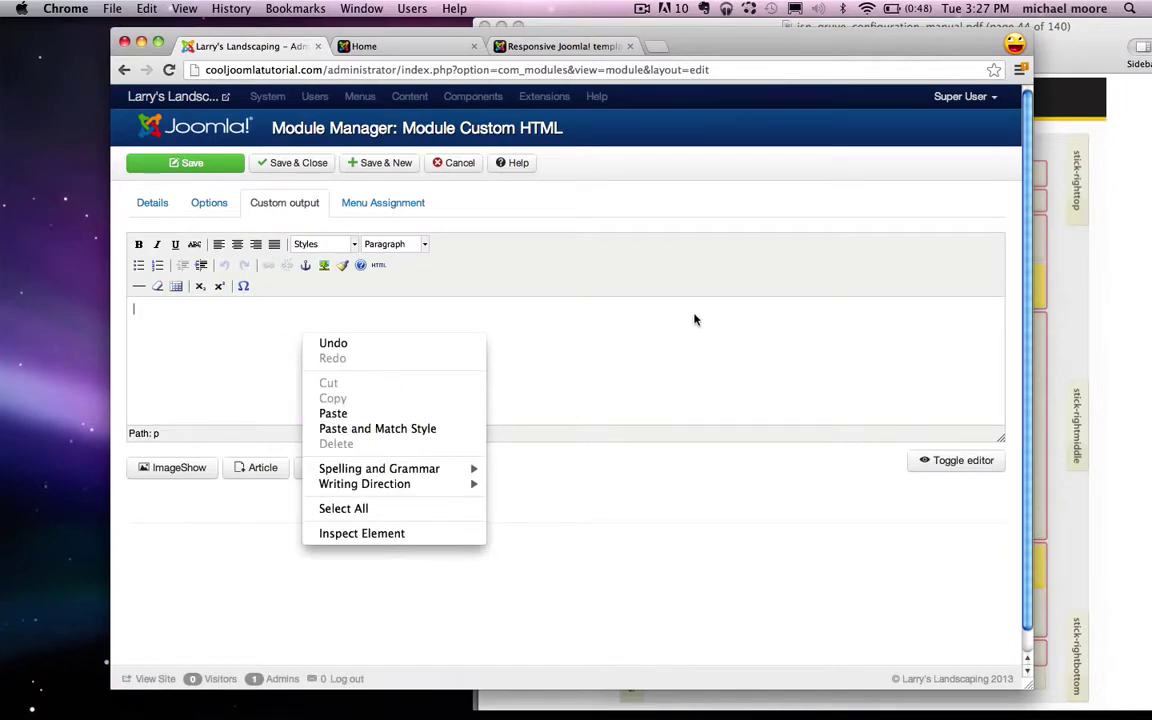
left_click(624, 284)
mouse_move(876, 712)
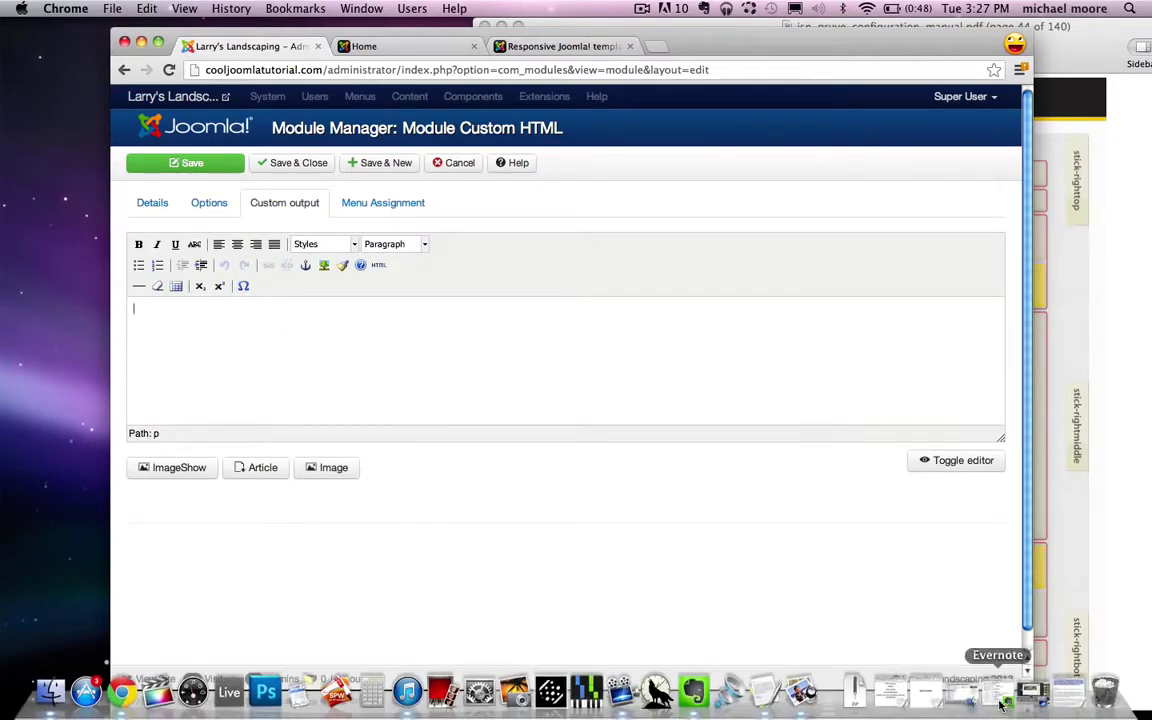
left_click(1069, 707)
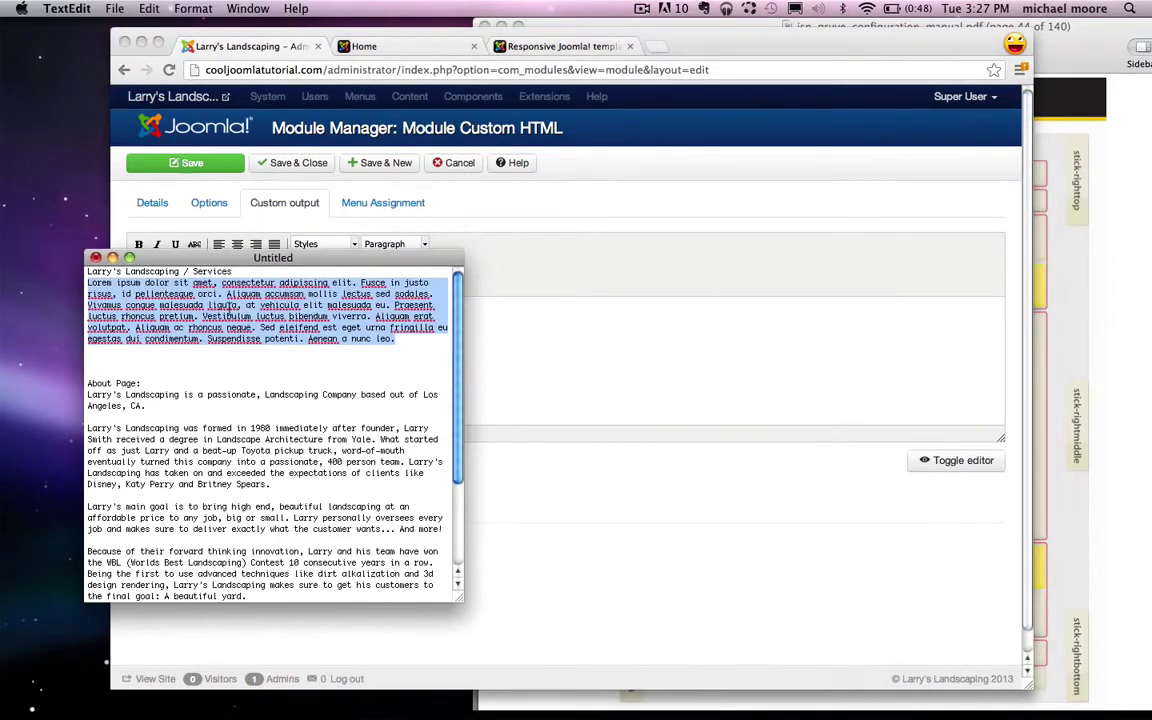
right_click(250, 327)
left_click(280, 419)
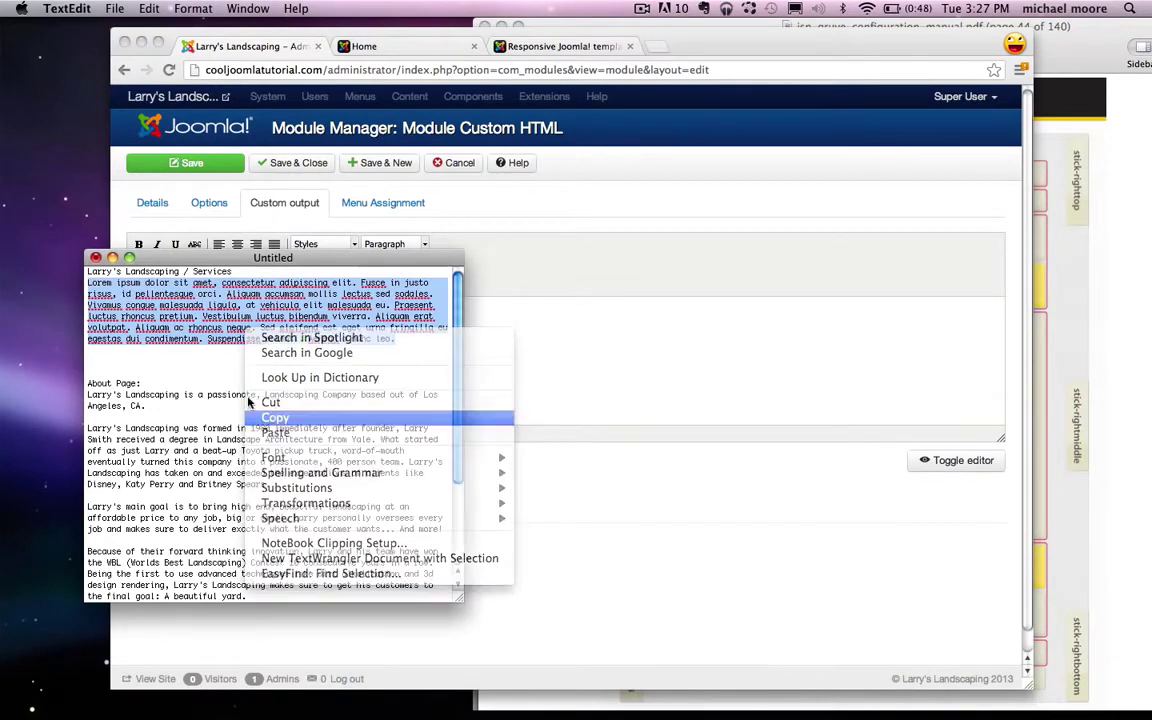
left_click(112, 258)
key("super+v")
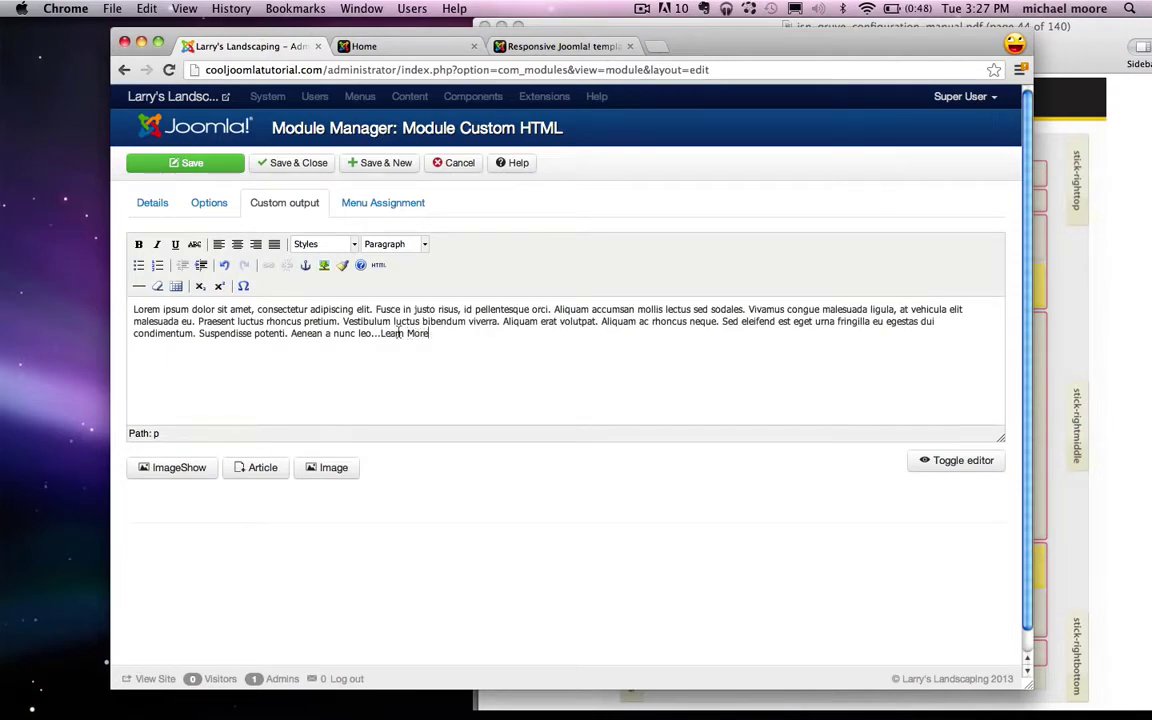
Step: Copy the live site's Services page URL
left_click(412, 47)
left_click(352, 149)
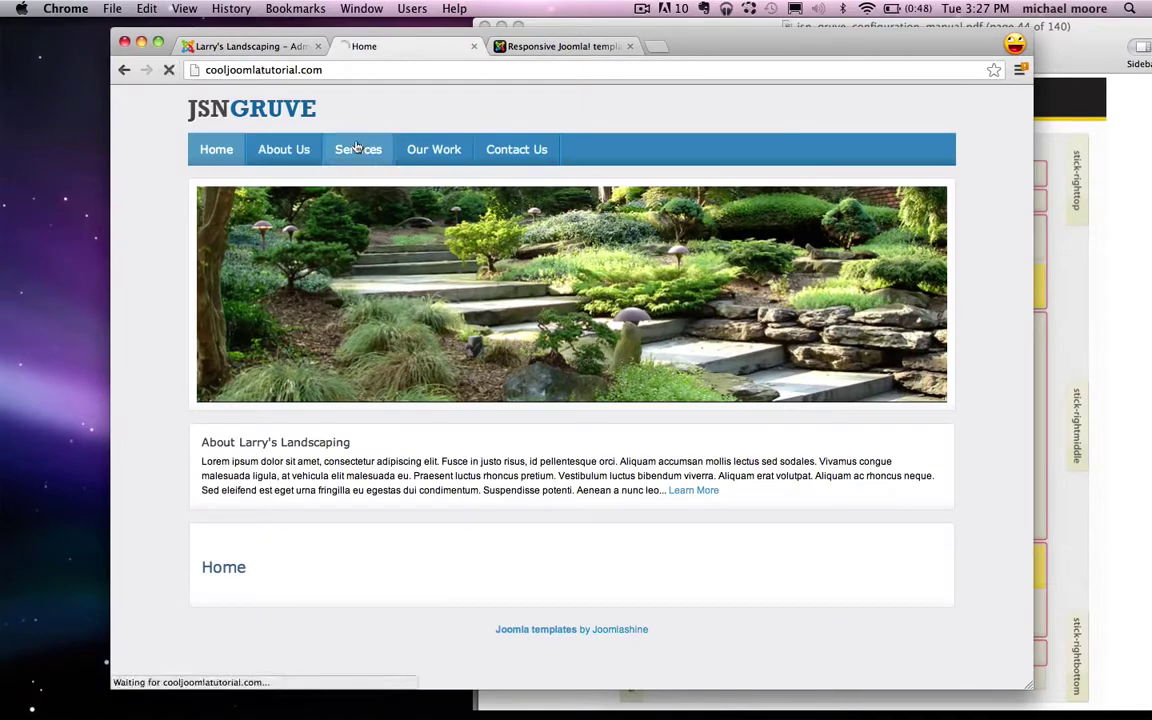
left_click(394, 72)
right_click(350, 70)
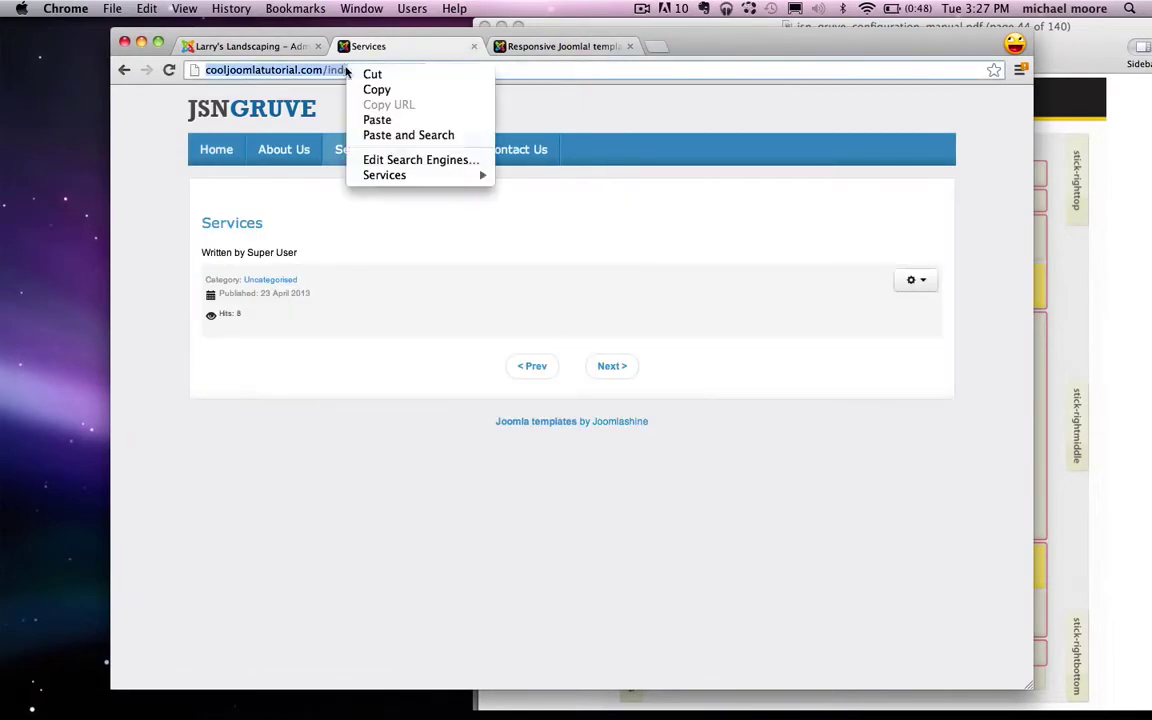
left_click(380, 90)
Step: Link 'Learn More' in the Services module to the Services page URL
left_click(262, 46)
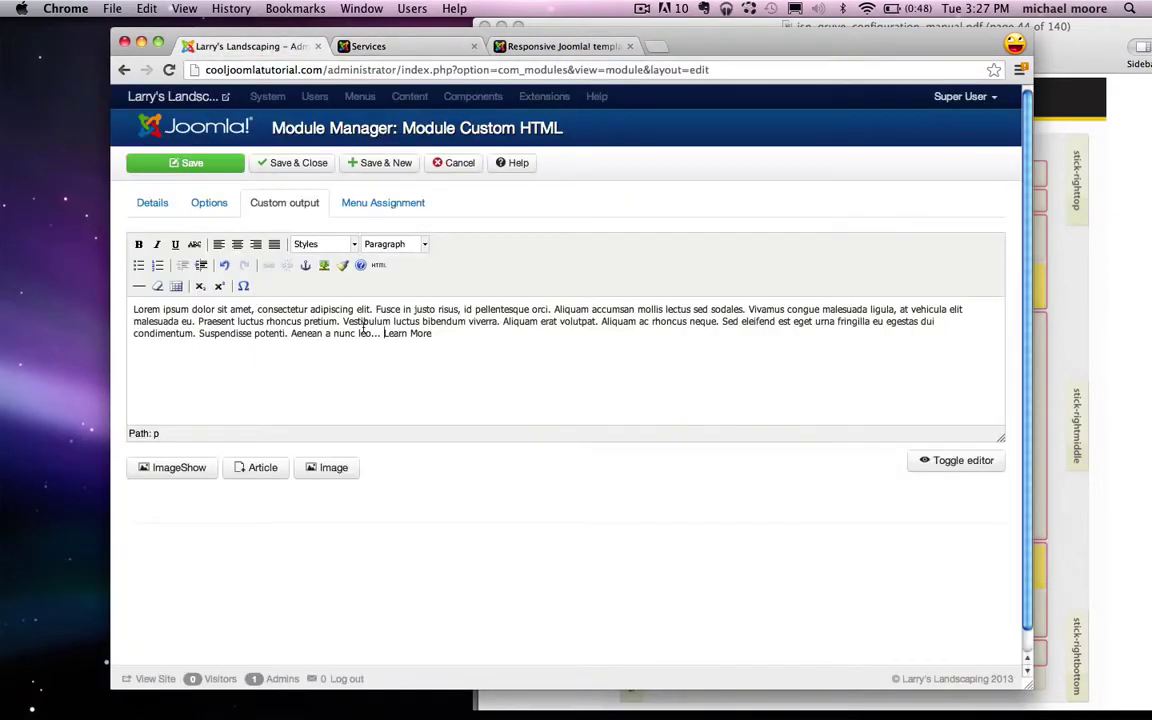
left_click_drag(454, 339, 384, 338)
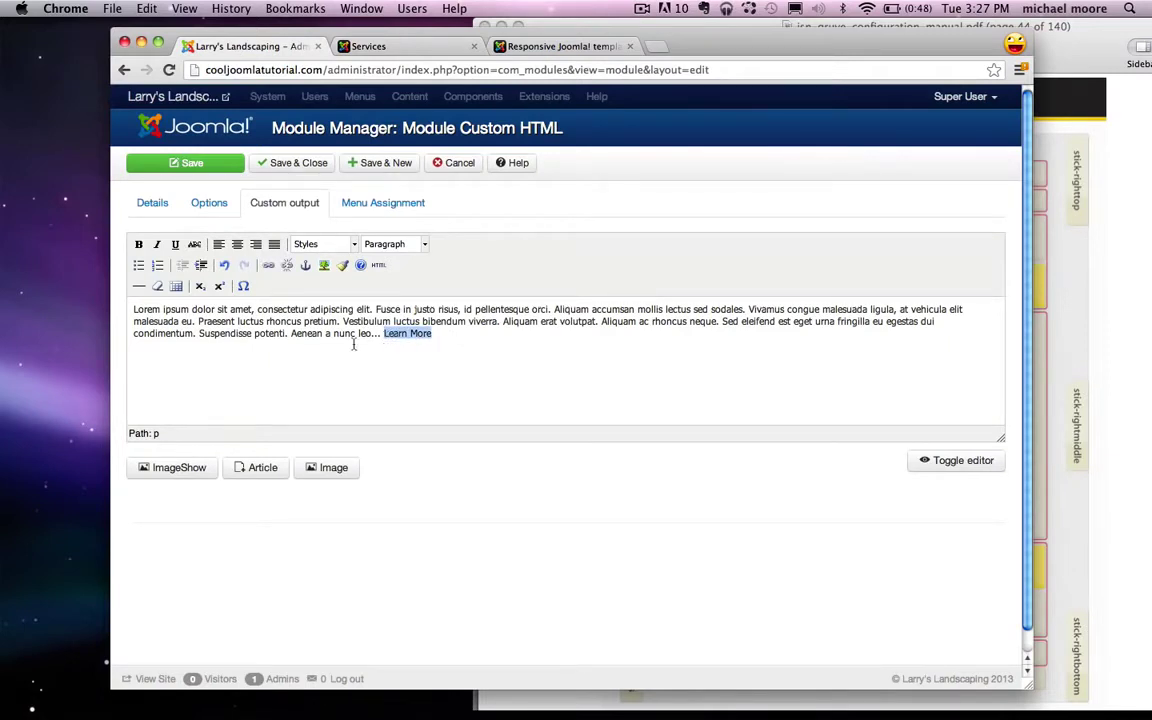
left_click(268, 266)
key("super+v")
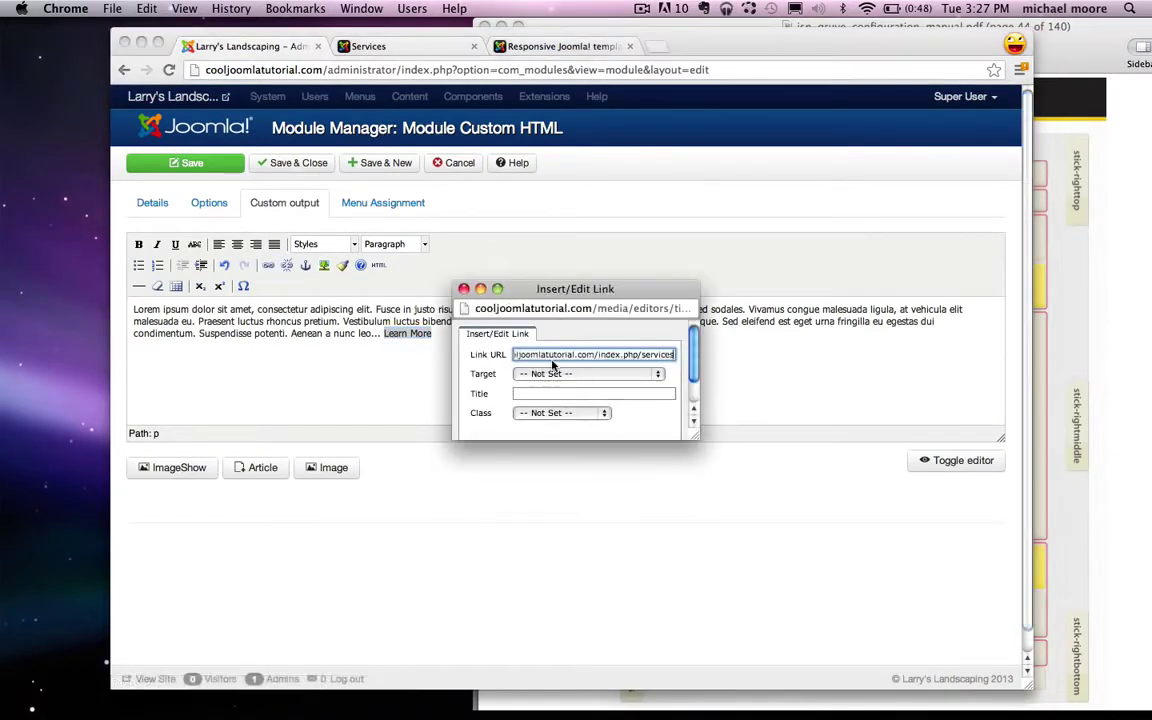
scroll(556, 378, "down", 3)
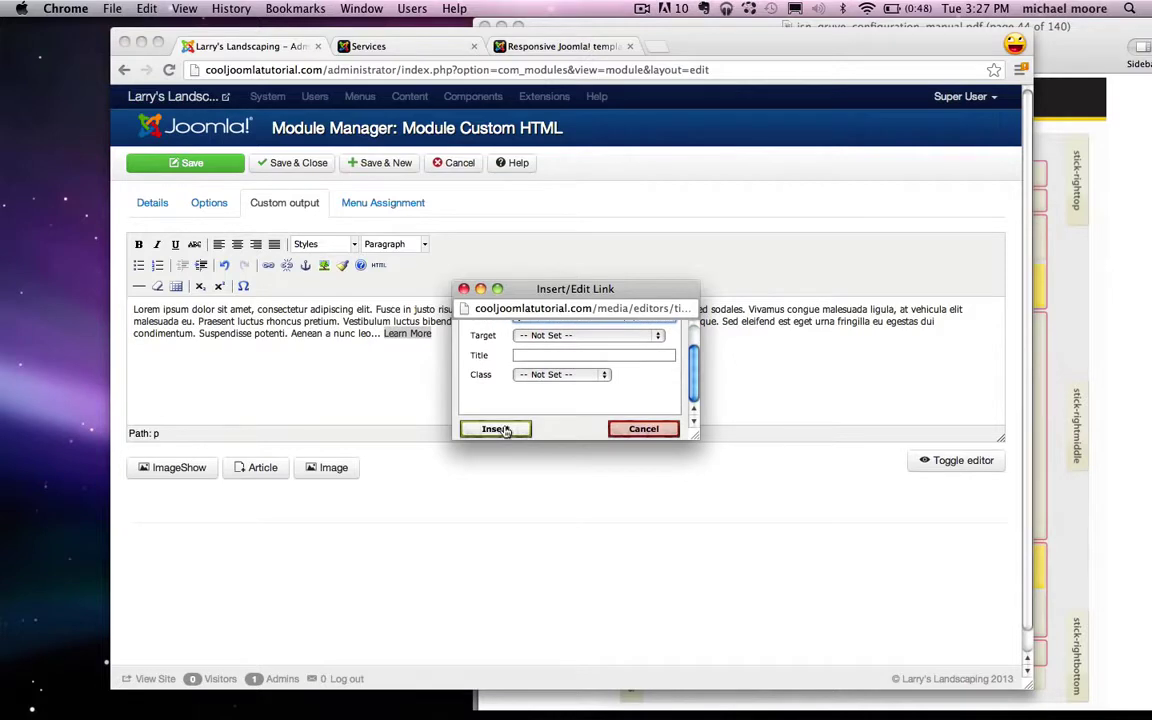
left_click(505, 431)
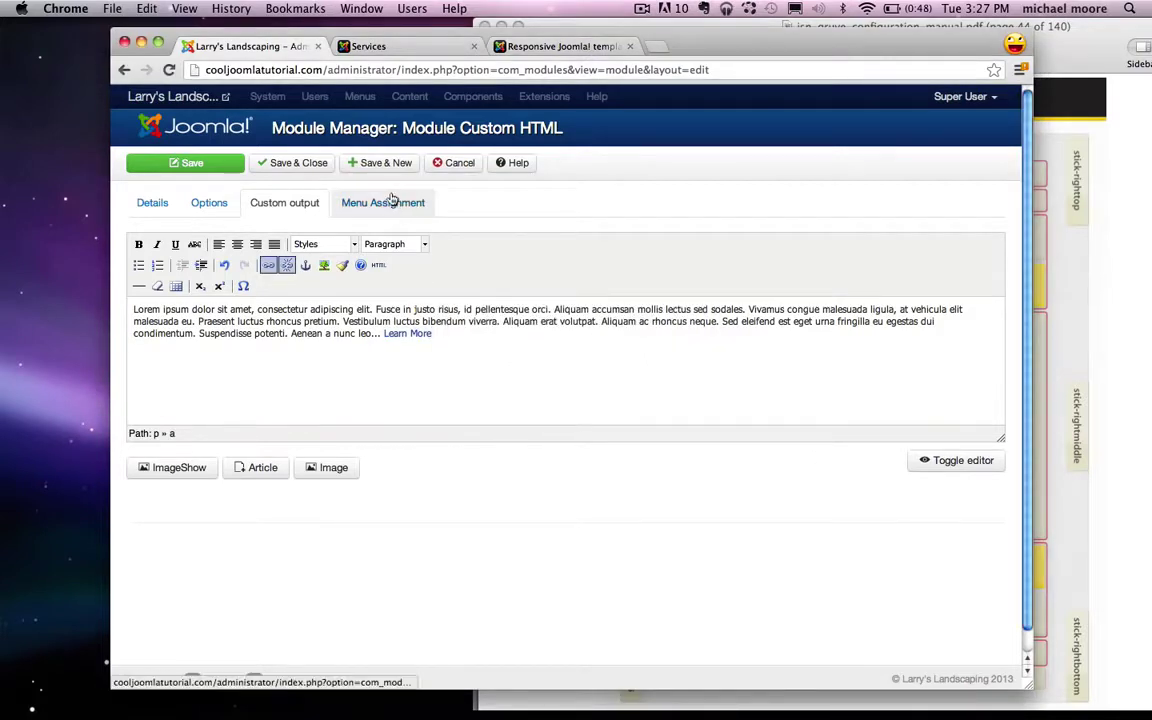
Step: Assign the Services module to the Home page only, save and close it, and reload the site
left_click(384, 202)
left_click(357, 246)
left_click(327, 306)
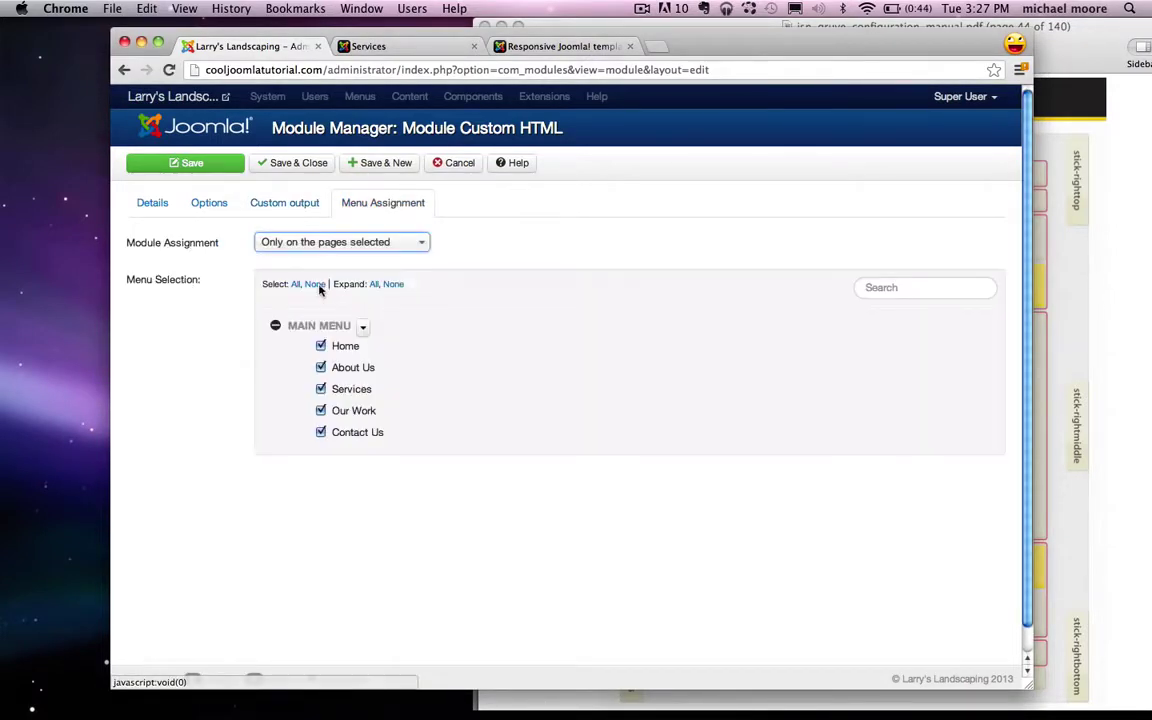
left_click(315, 285)
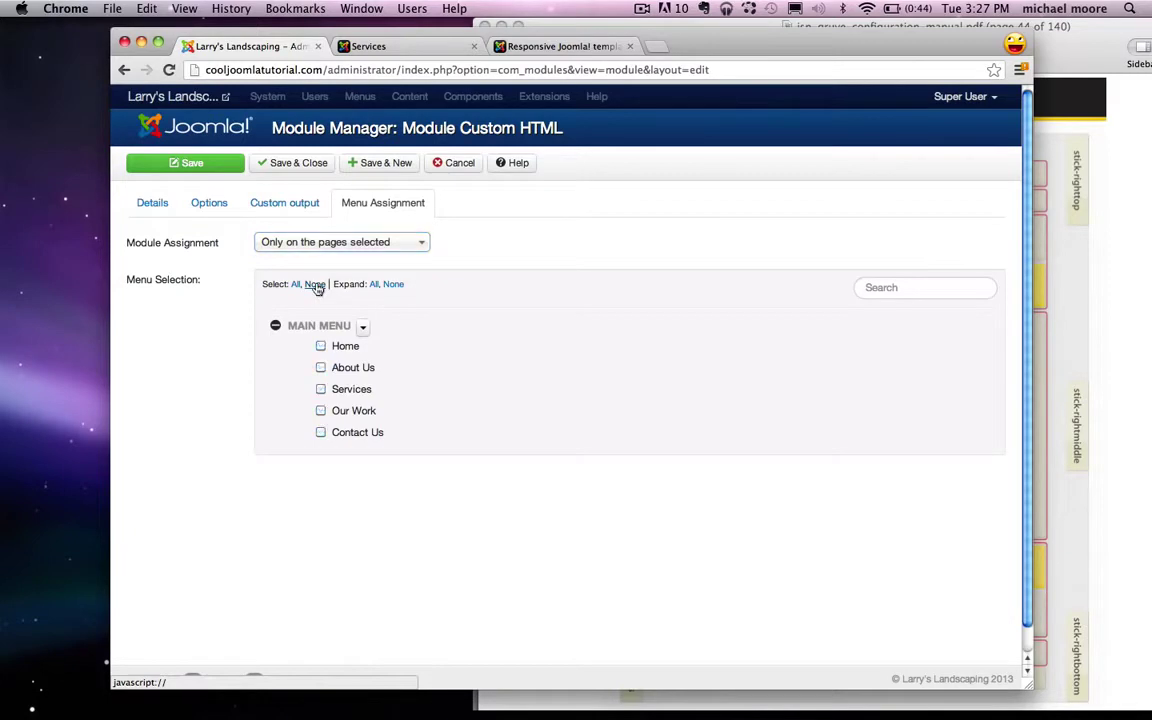
left_click(320, 346)
left_click(299, 164)
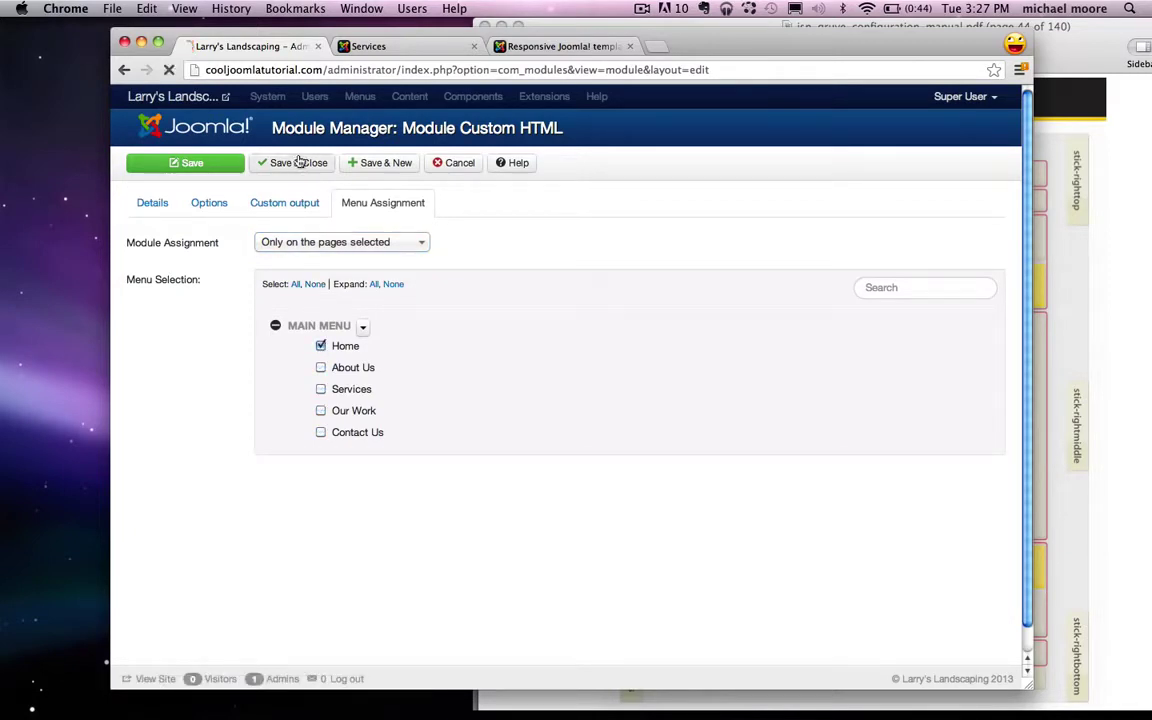
left_click(378, 46)
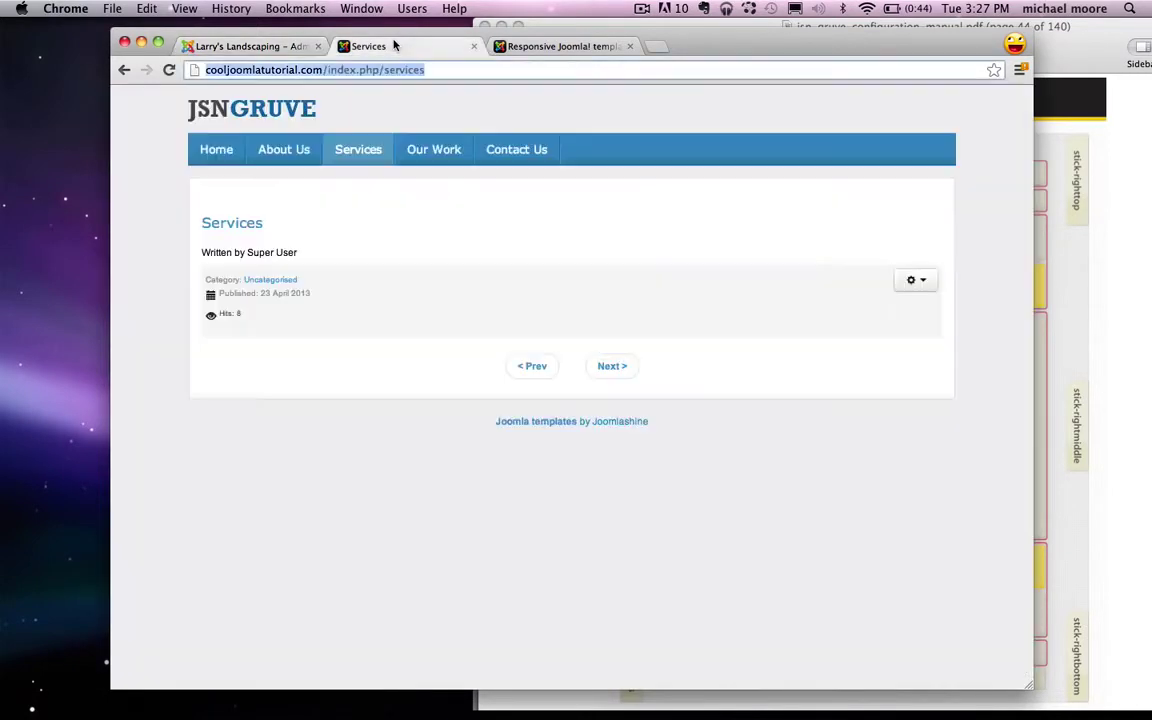
key("super+r")
Step: Load the Home page via the JSNGRUVE logo and inspect the About and Services text blocks under the slider
left_click(252, 113)
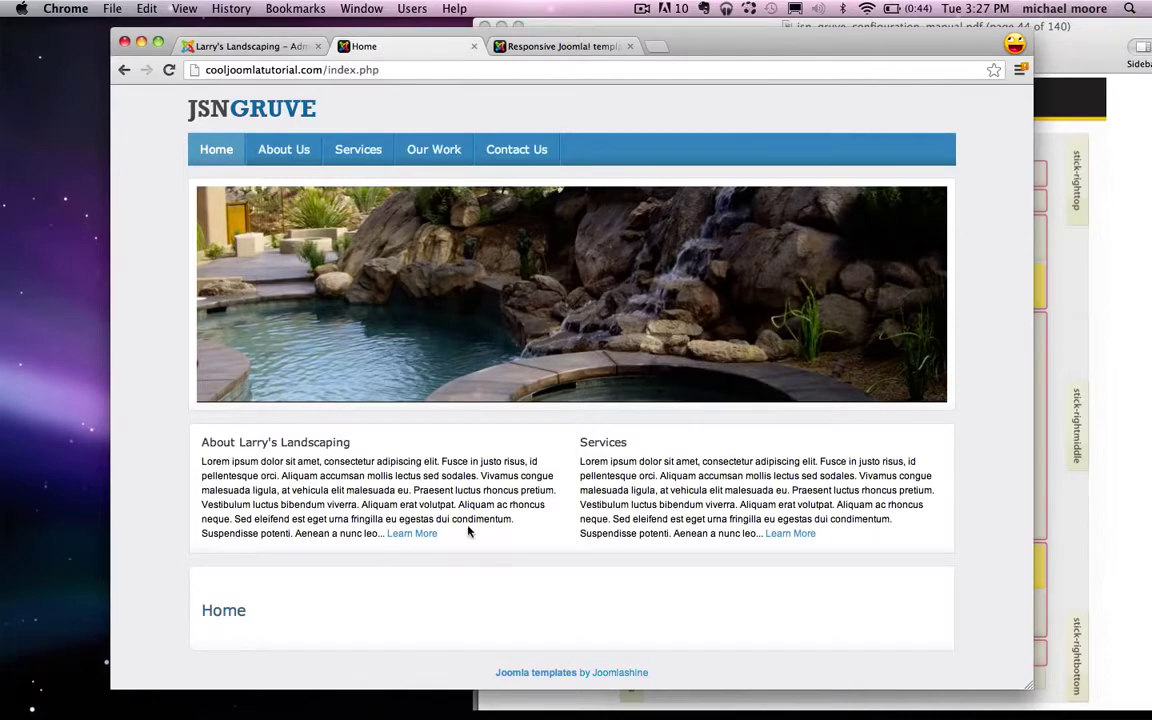
left_click_drag(465, 532, 200, 445)
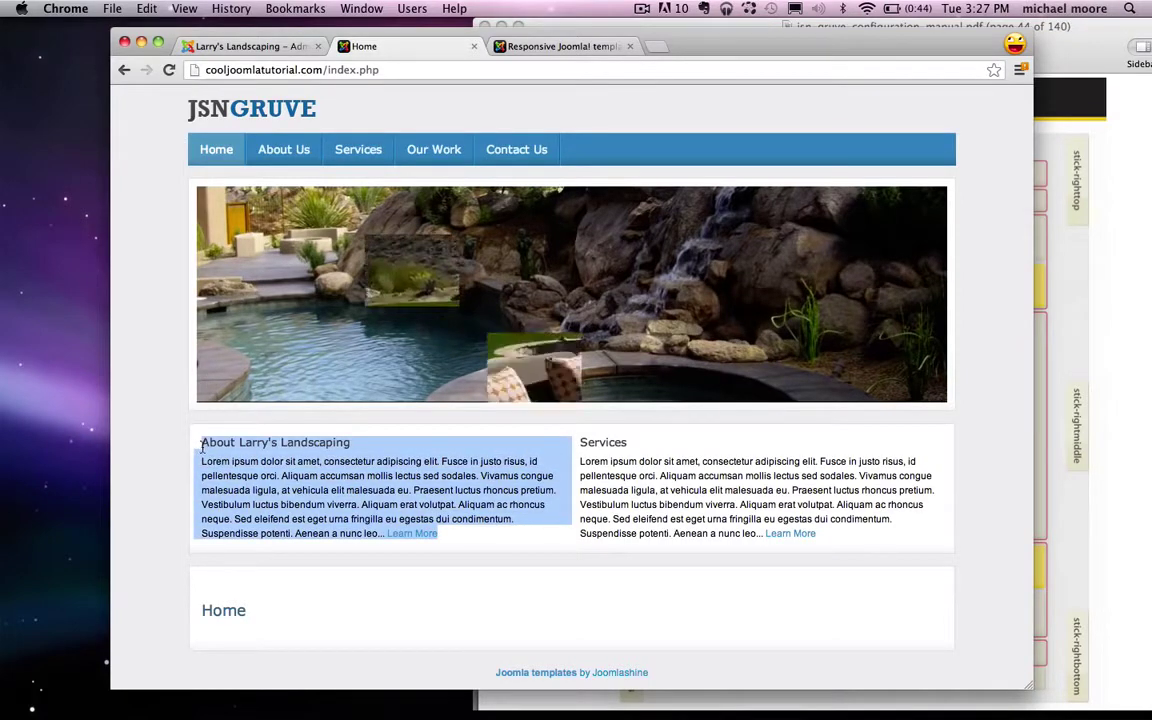
left_click(517, 520)
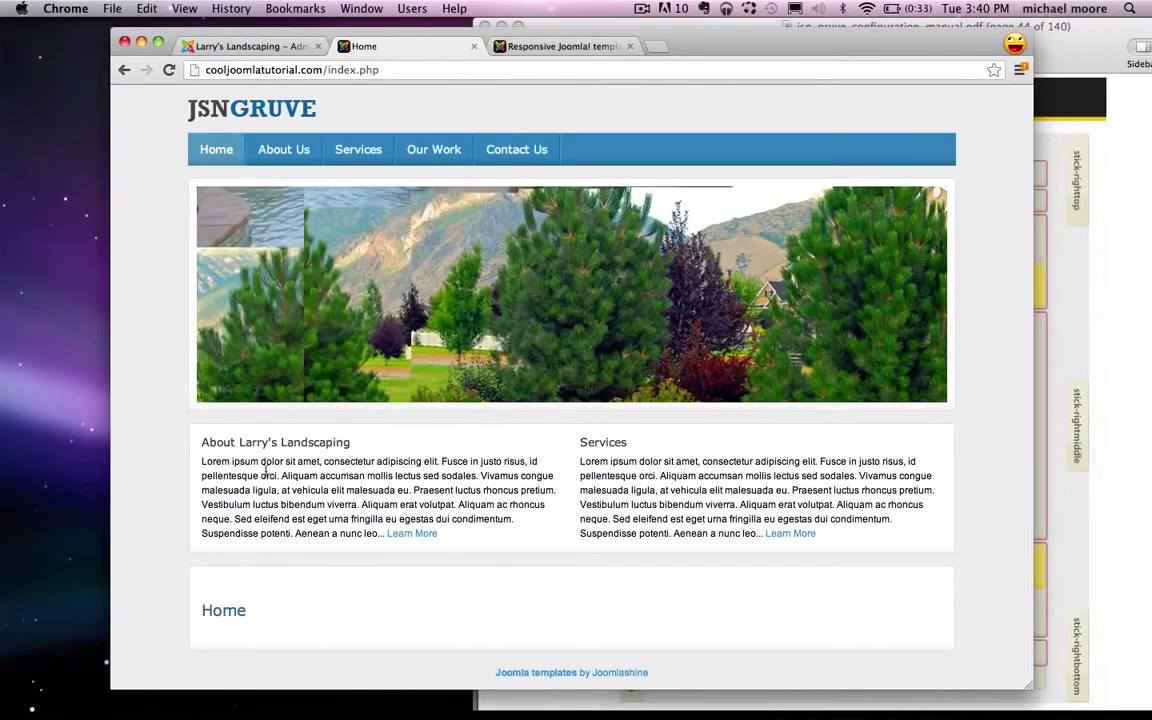
left_click_drag(202, 444, 407, 465)
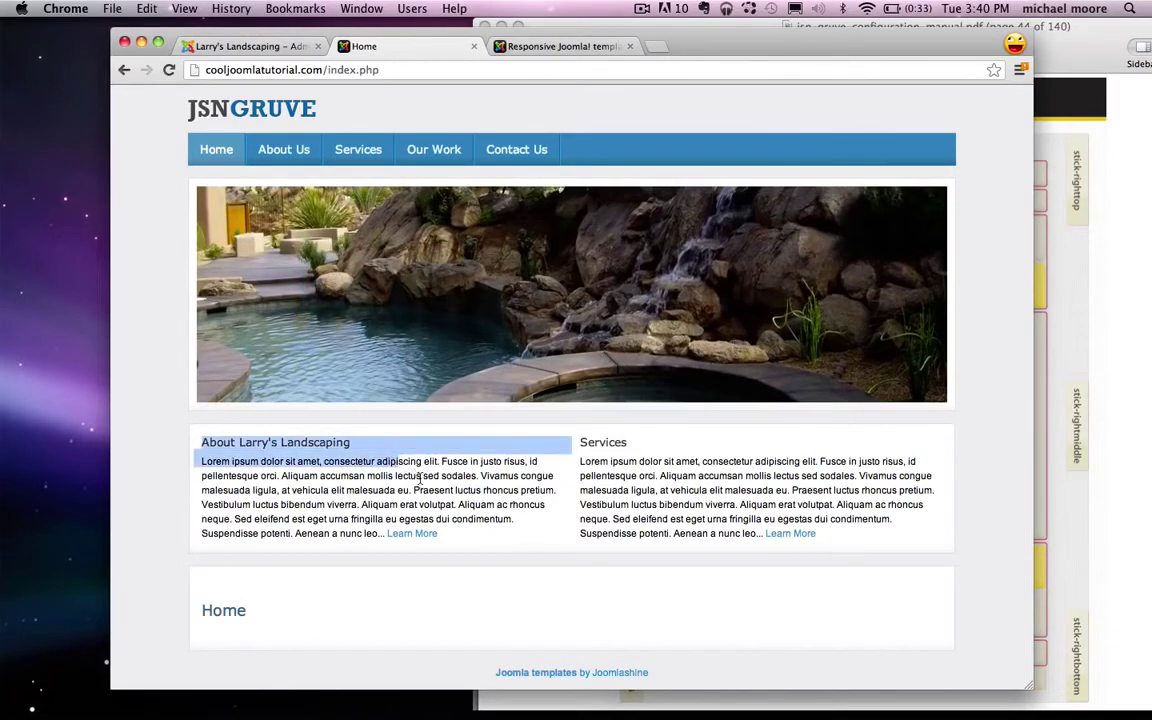
left_click(419, 478)
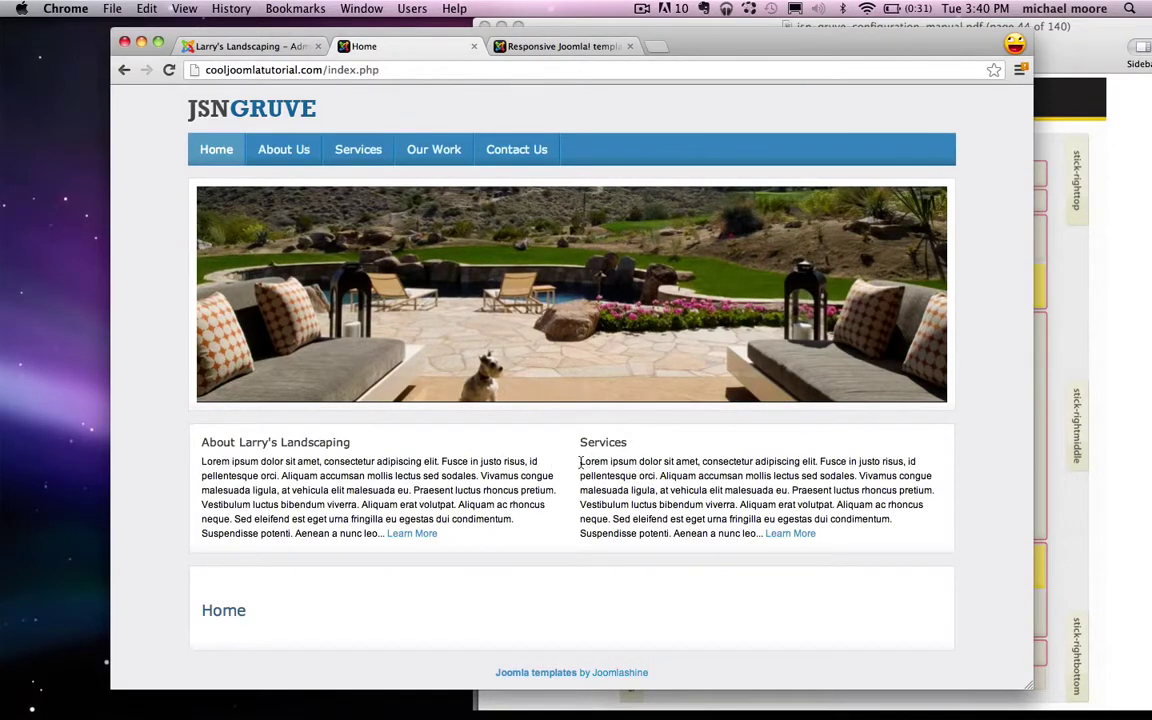
left_click_drag(580, 462, 895, 517)
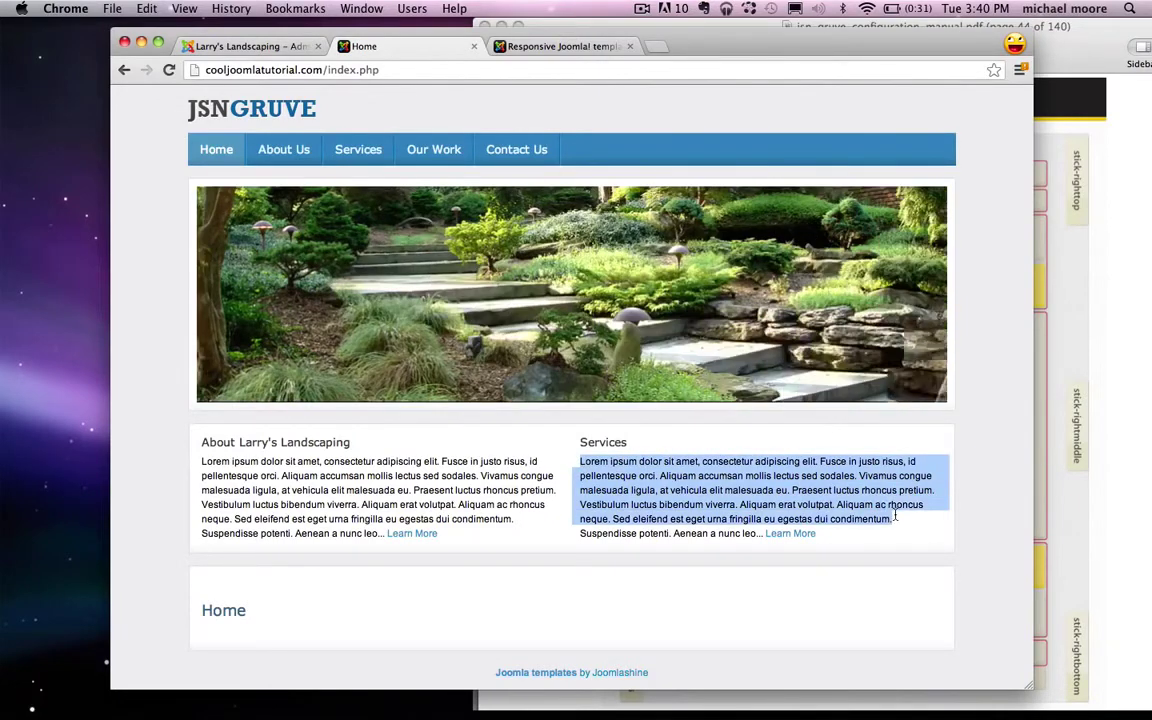
left_click(850, 495)
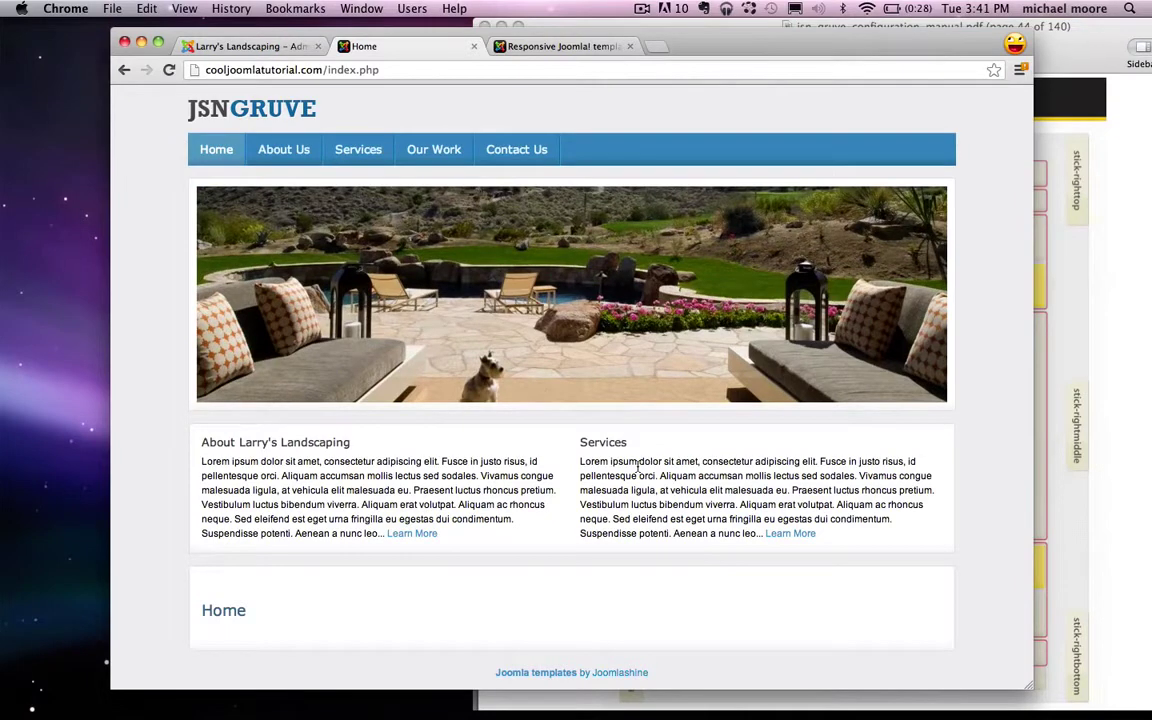
mouse_move(893, 287)
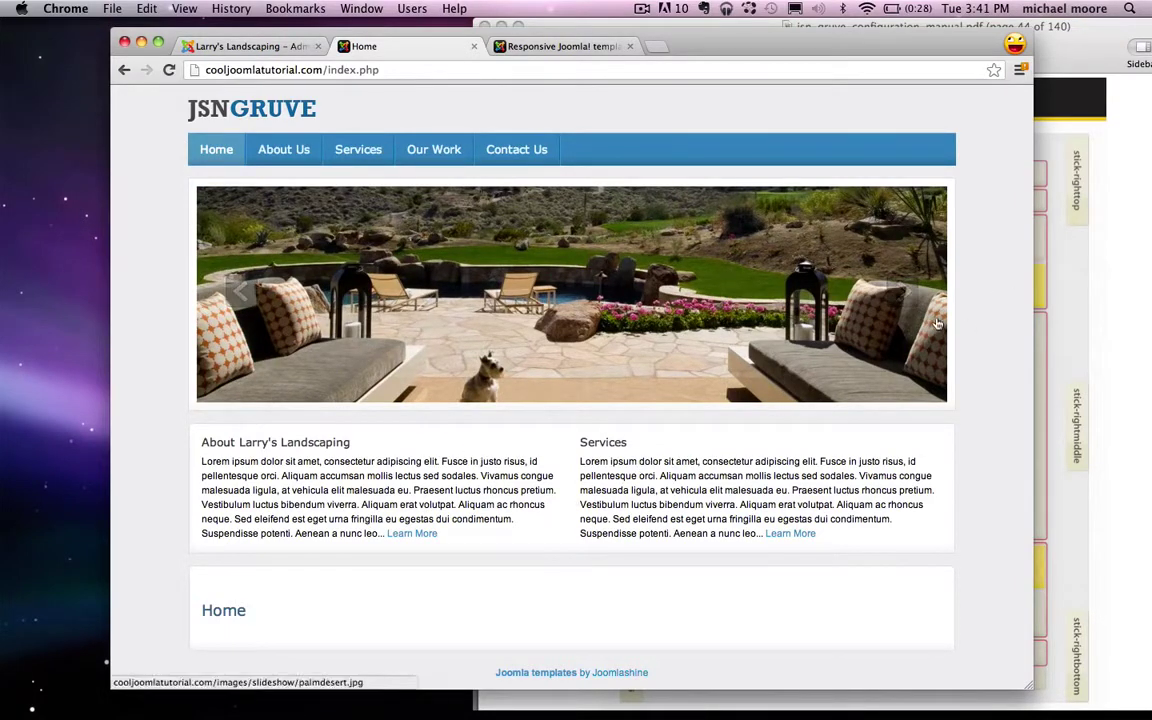
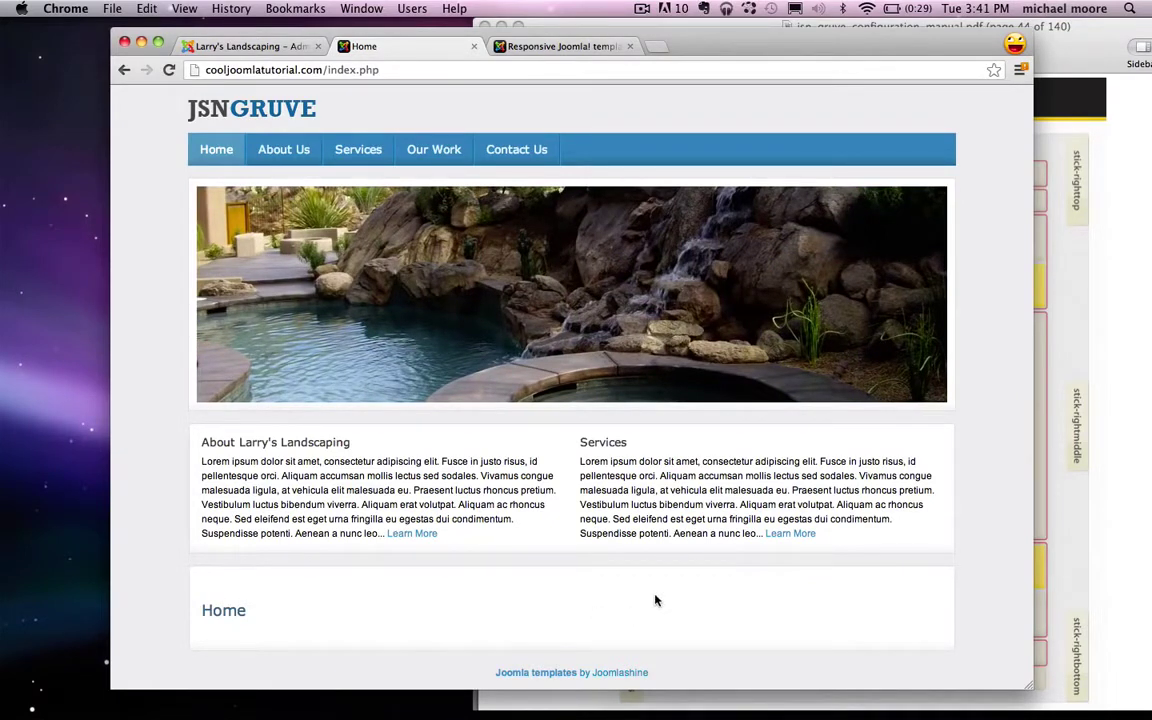
Step: Check the Services paragraph on the front-end Home page, then go back to the Administration tab
left_click_drag(580, 458, 748, 511)
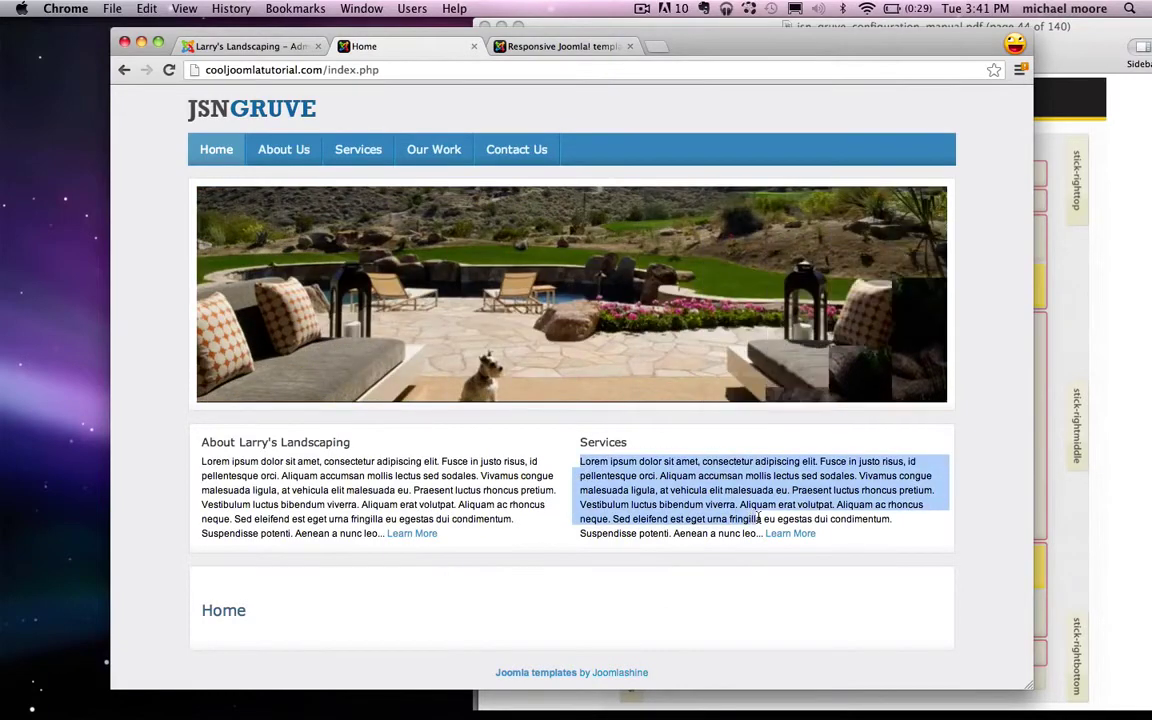
left_click(476, 481)
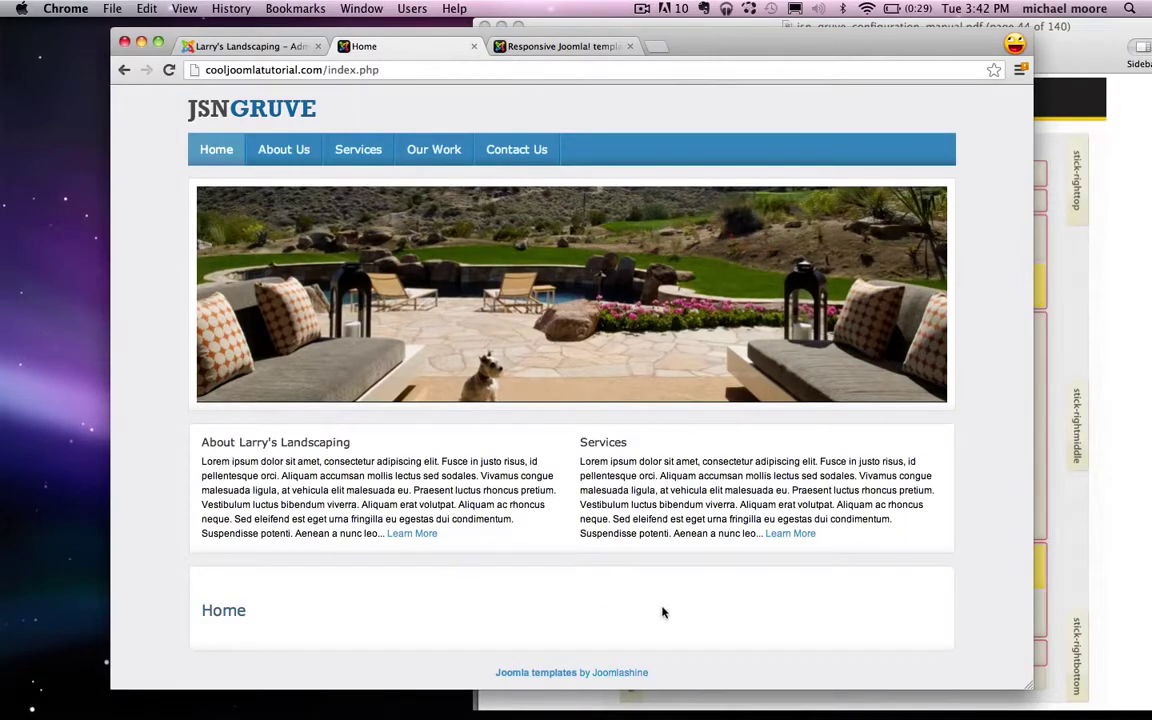
left_click(240, 48)
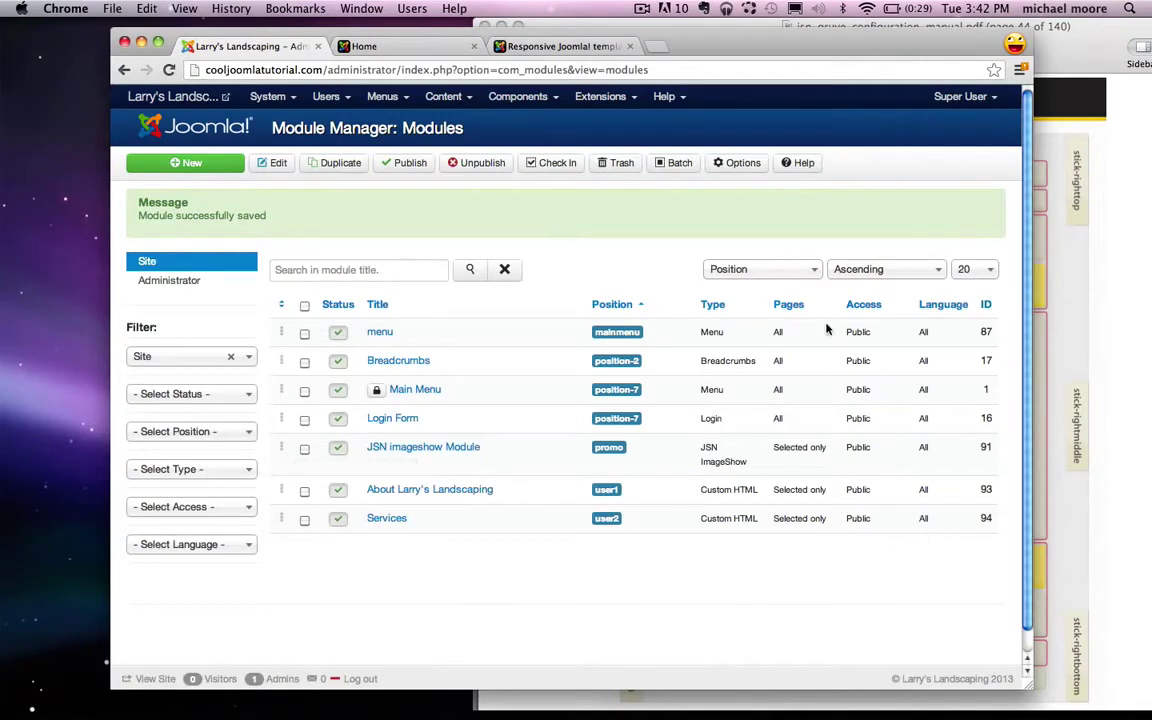
Step: Start a new article via Content > Article Manager > Add New Article and open a new Chrome window
mouse_move(442, 96)
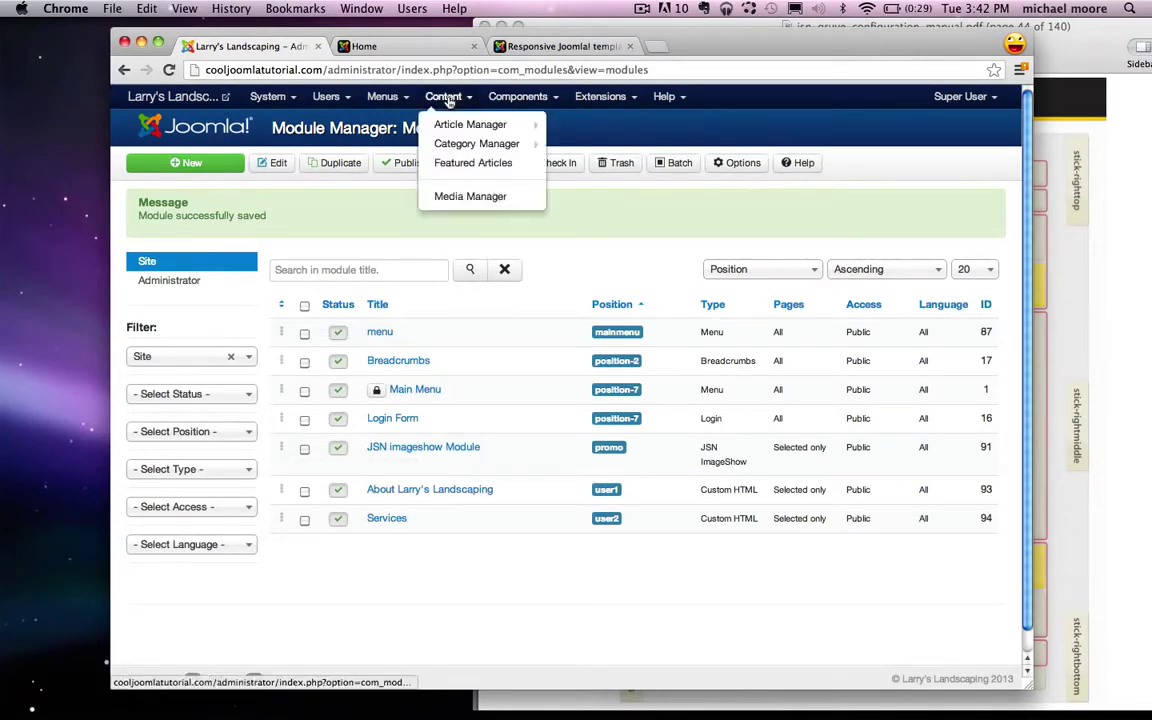
mouse_move(466, 129)
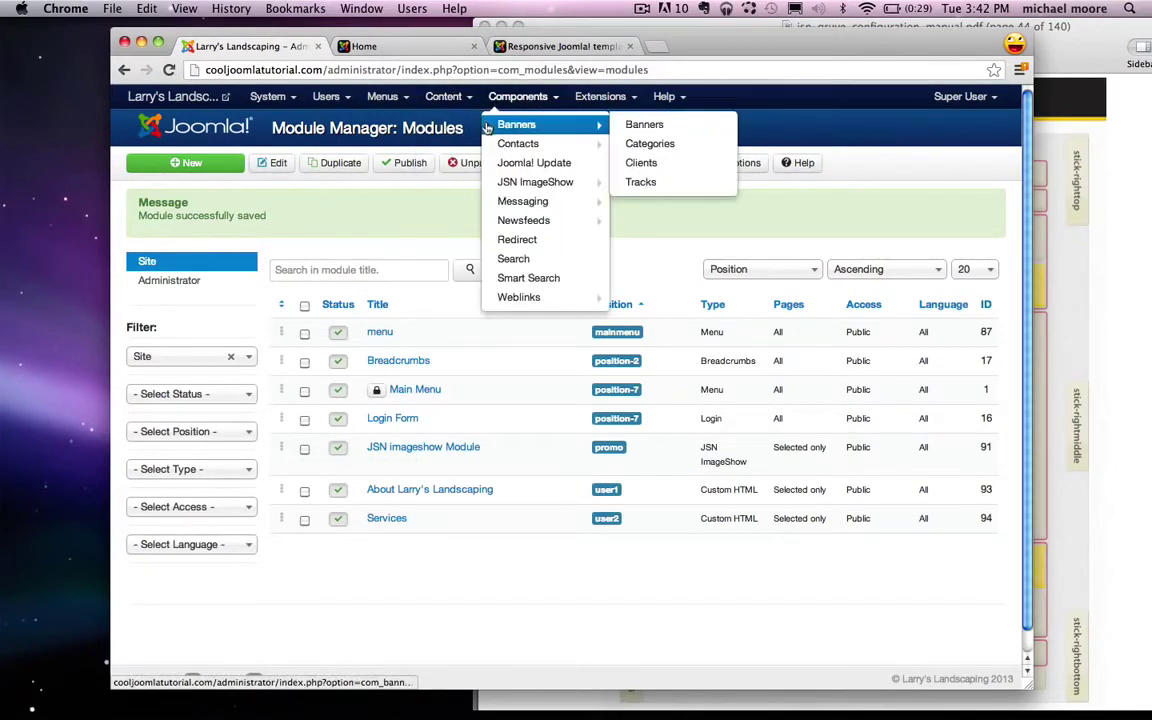
left_click(586, 125)
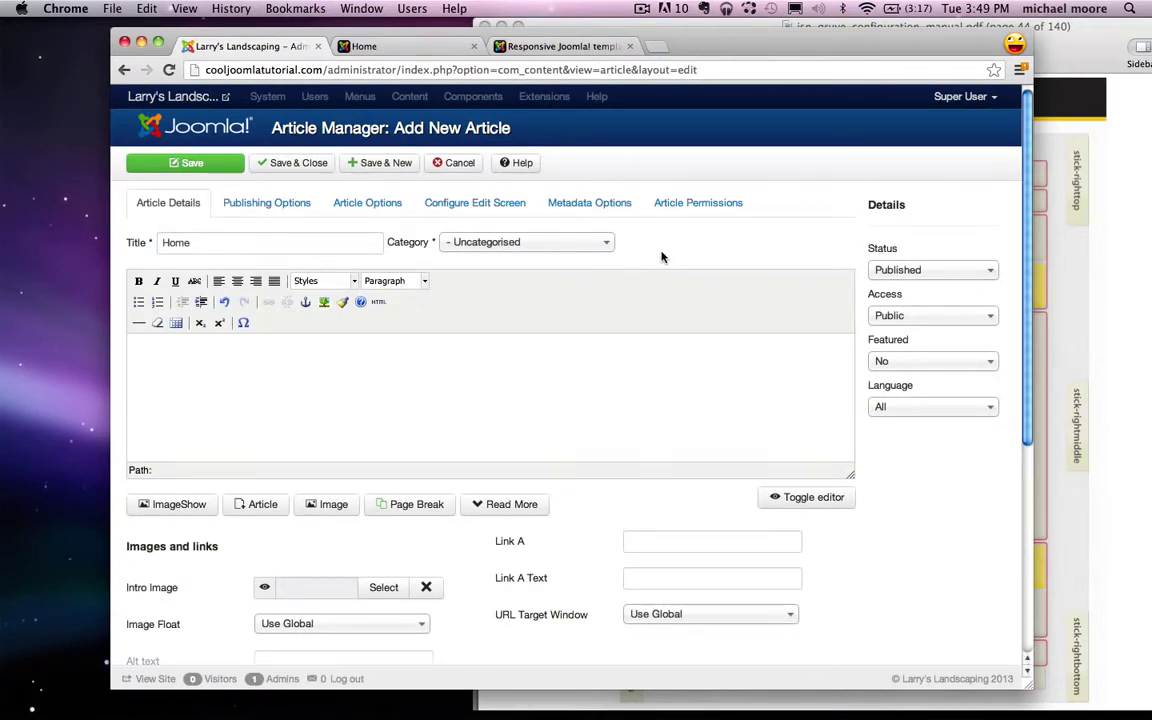
key("super+n")
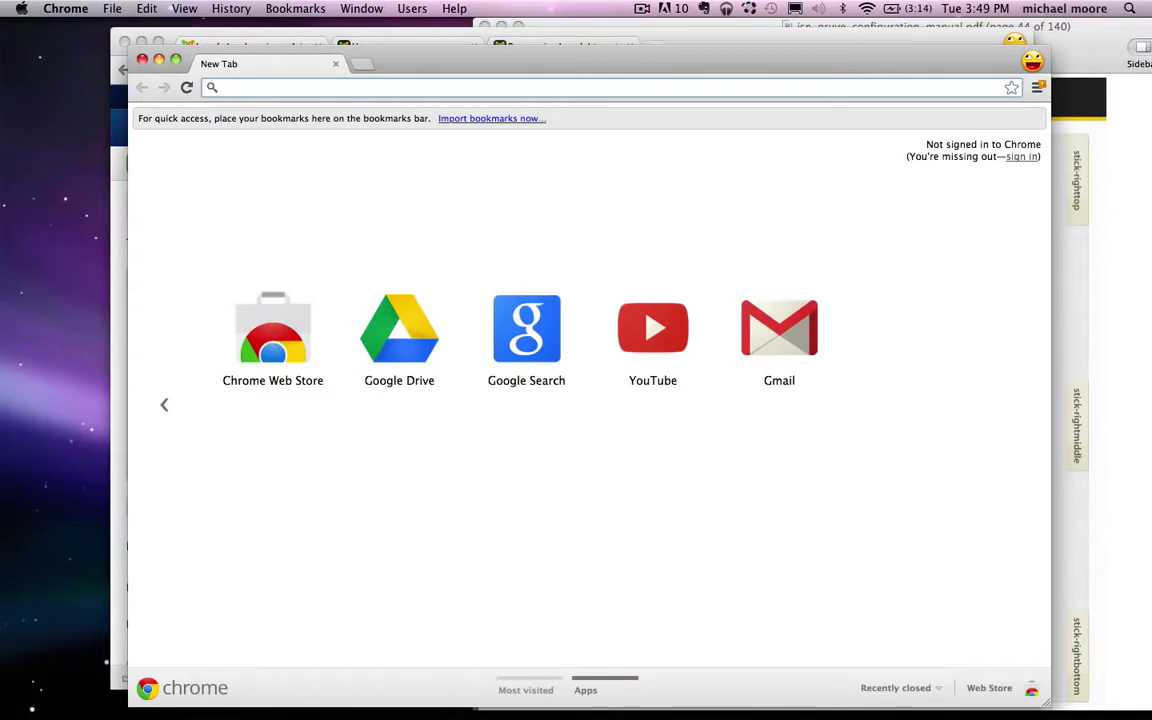
Step: Search dryicons.com for 'images' and open the green Images icon's page
type("dryicons.com")
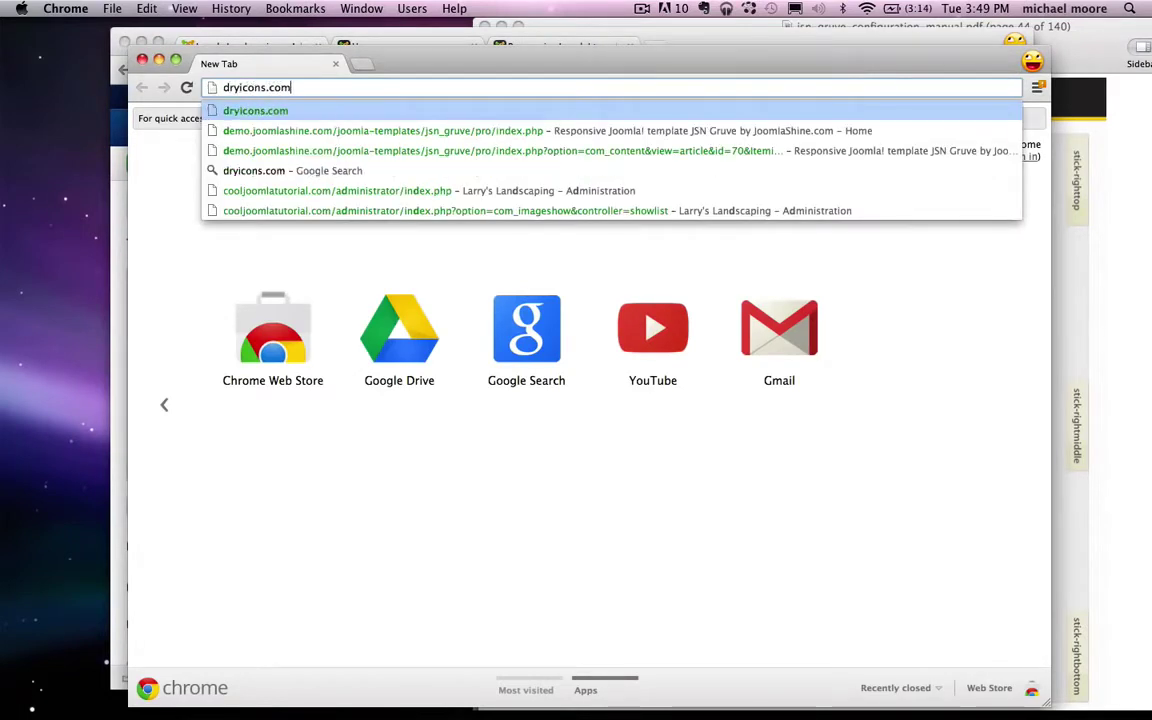
key("Return")
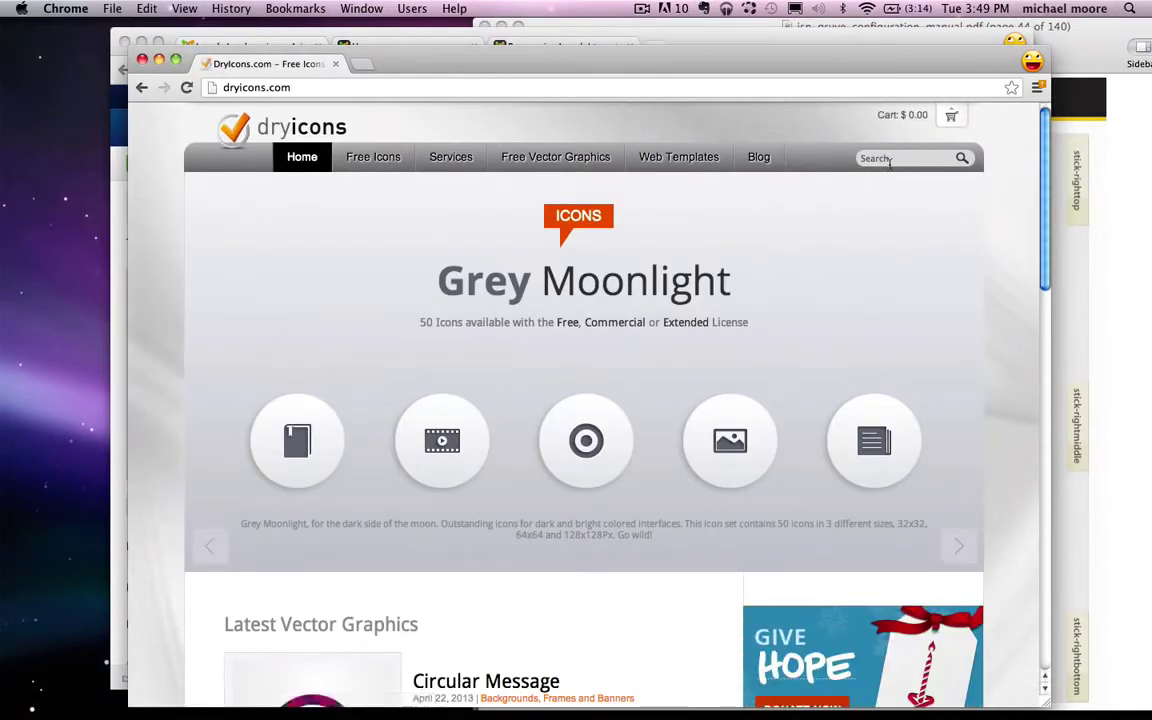
left_click(898, 158)
type("images")
key("Return")
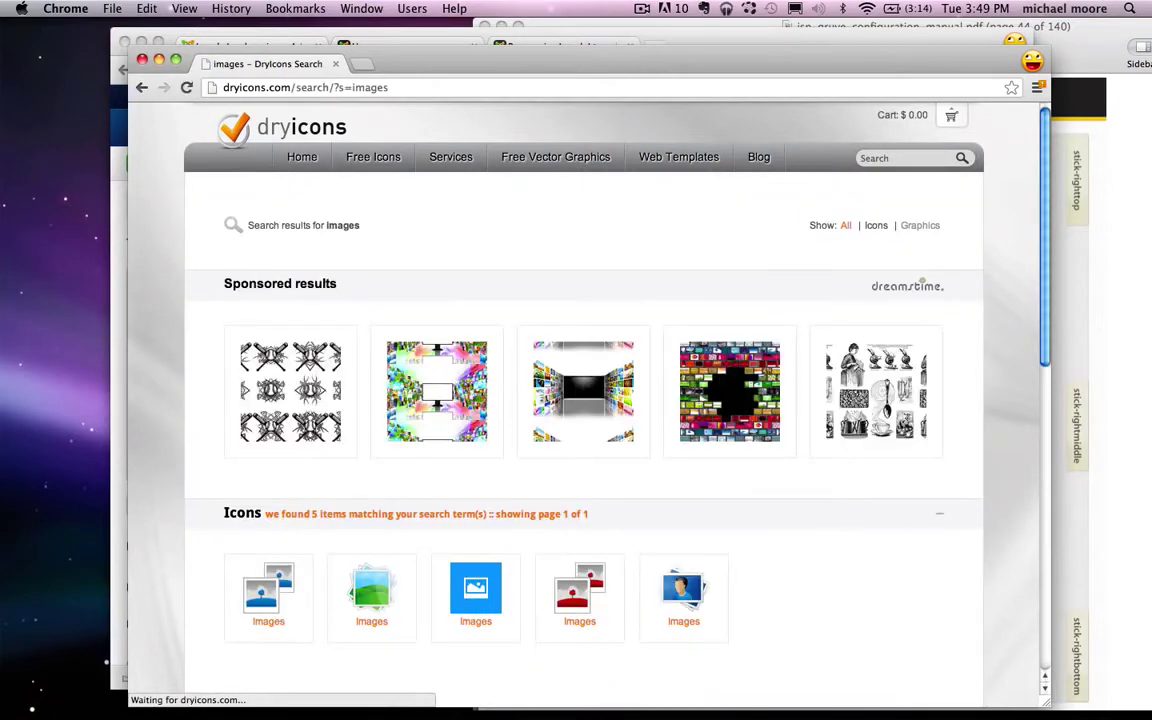
left_click(370, 615)
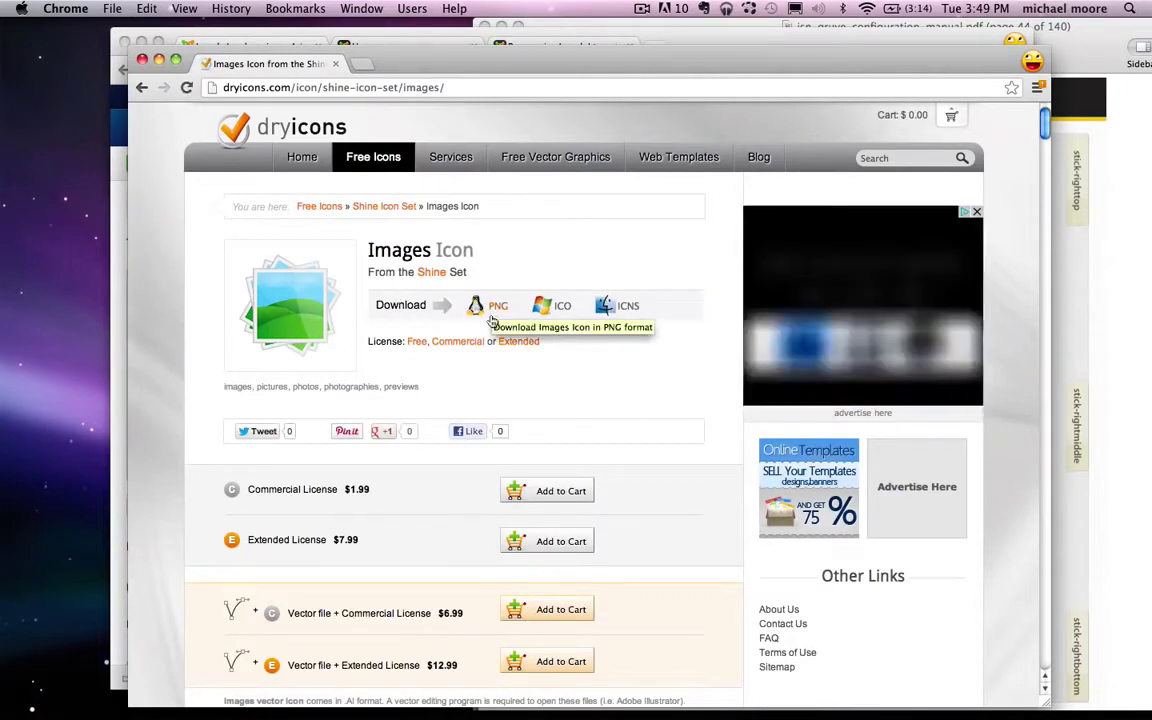
Step: Download the Images icon as a PNG zip, put it on the desktop and unzip it
left_click(497, 310)
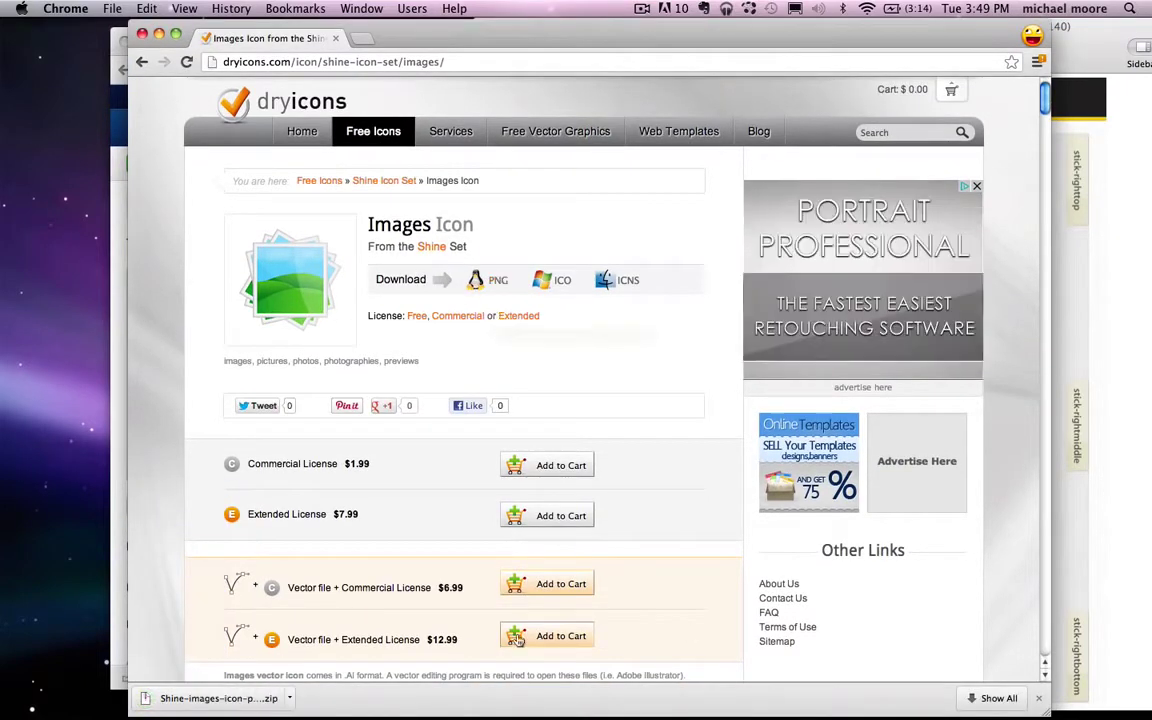
left_click_drag(224, 705, 85, 395)
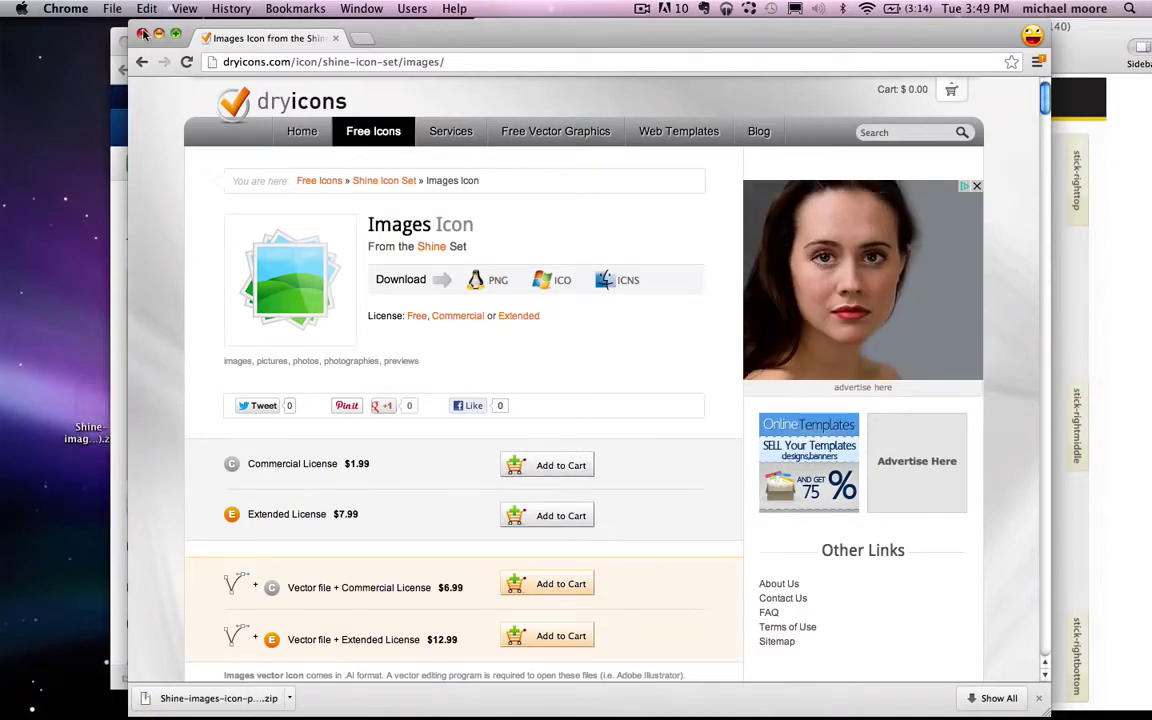
left_click(118, 380)
double_click(88, 396)
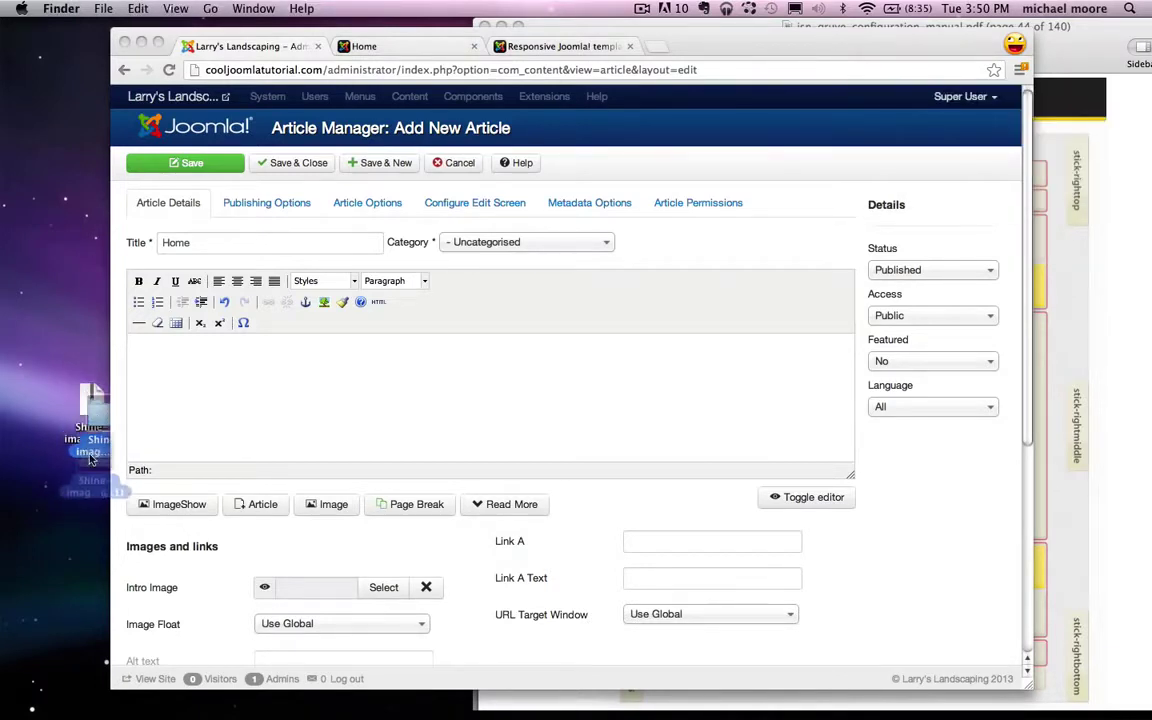
Step: In the article's Image dialog, choose Desktop/Shine-images-icon-png/32x32/images.png for upload
left_click(200, 428)
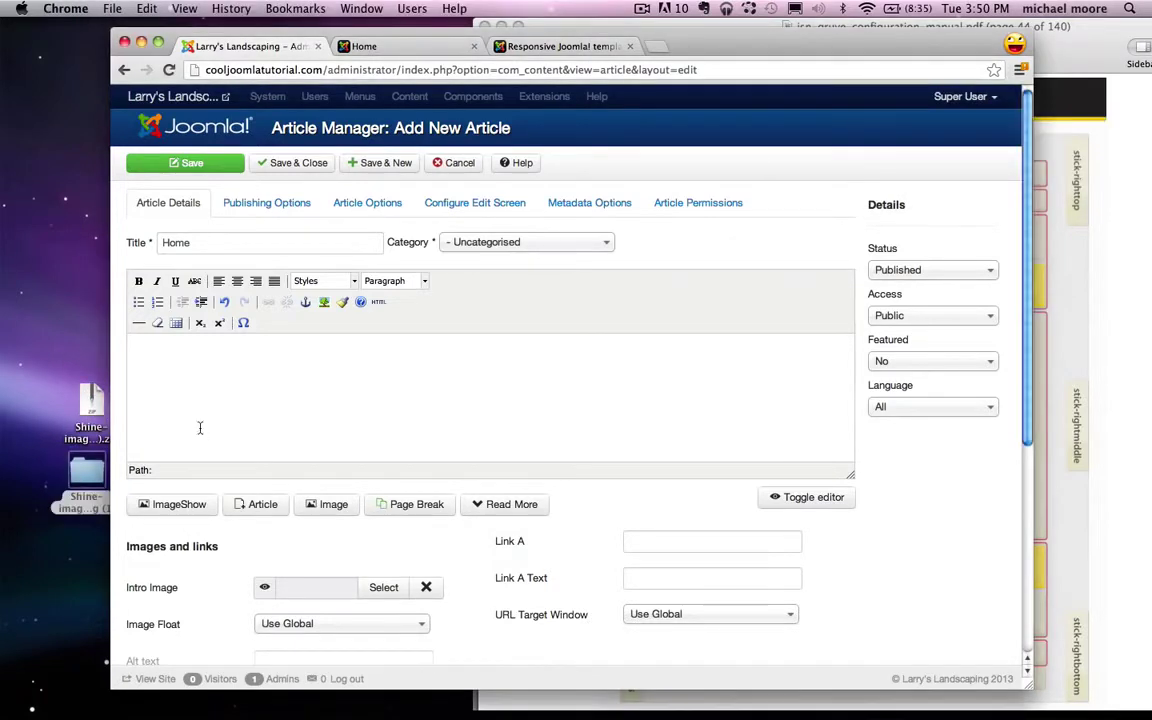
left_click(315, 506)
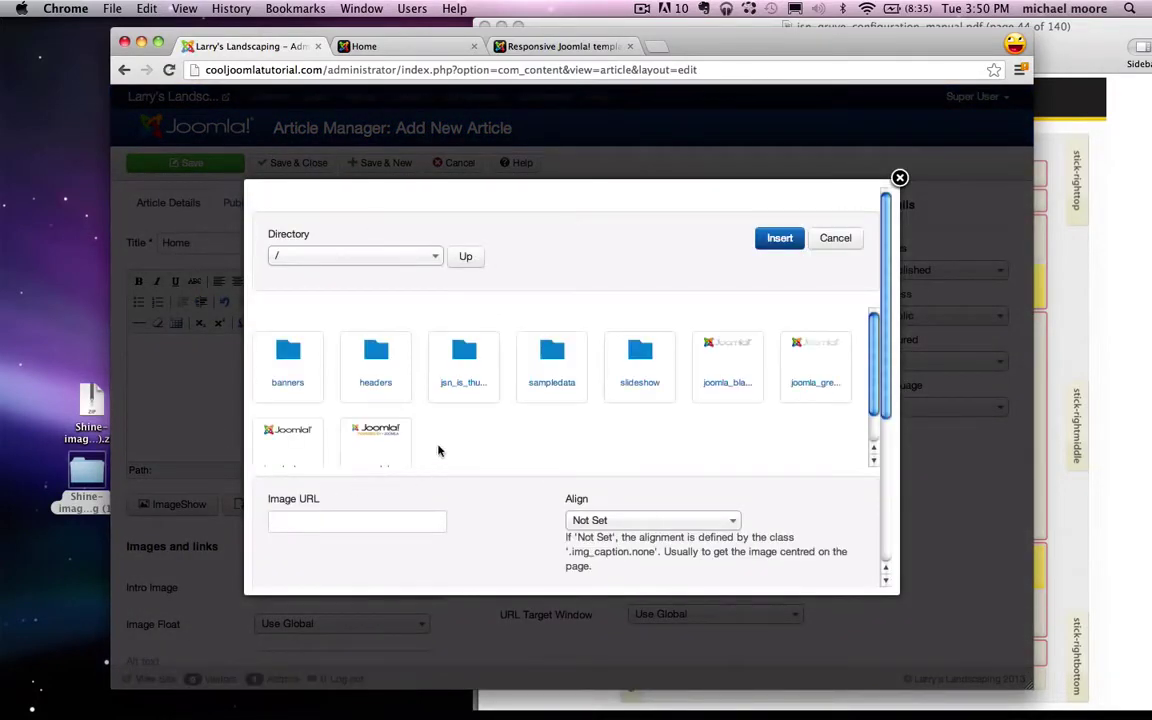
scroll(451, 432, "down", 5)
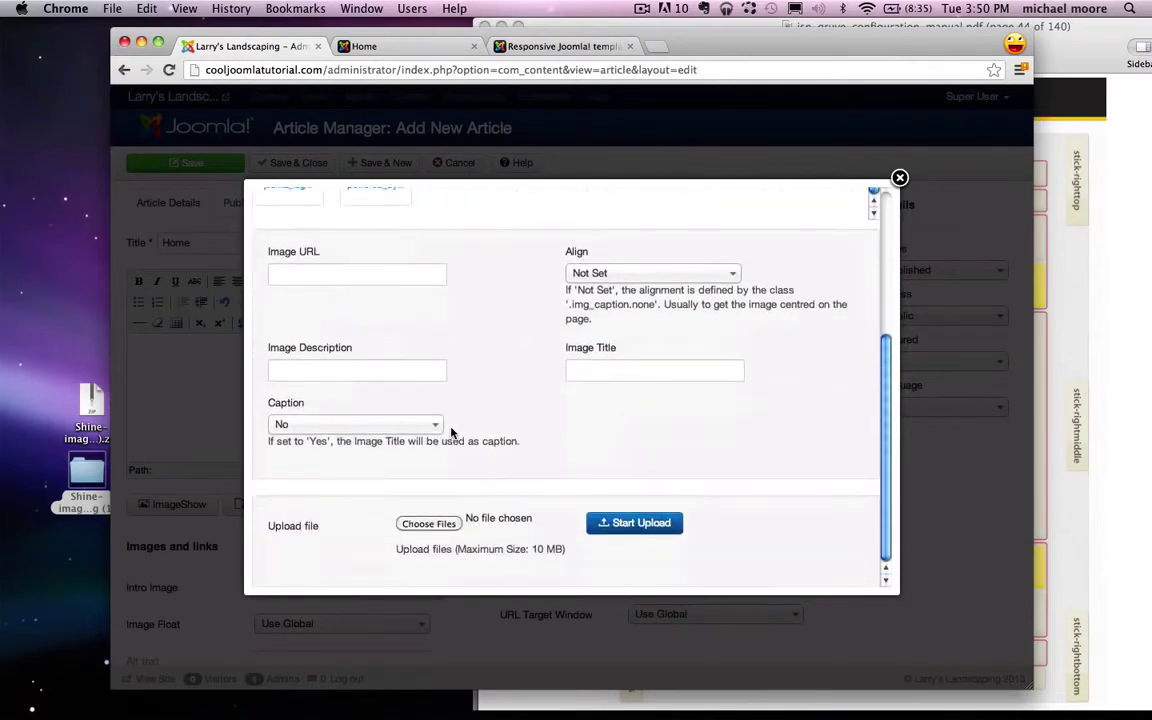
left_click(428, 524)
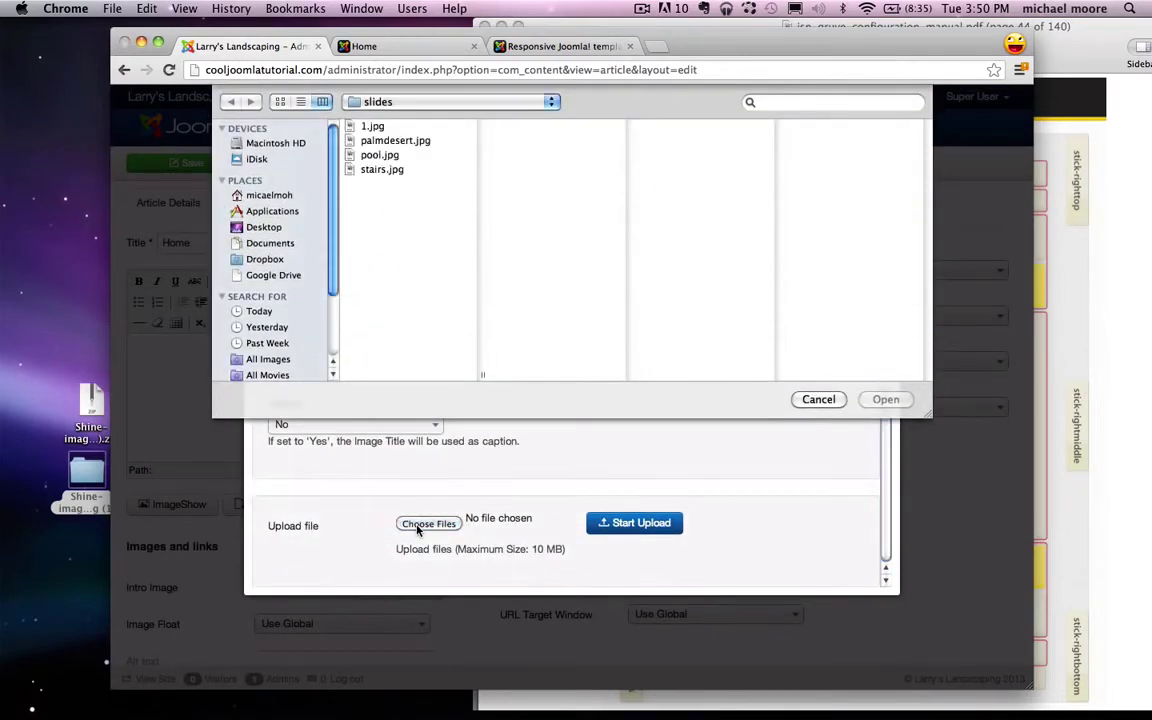
left_click(264, 228)
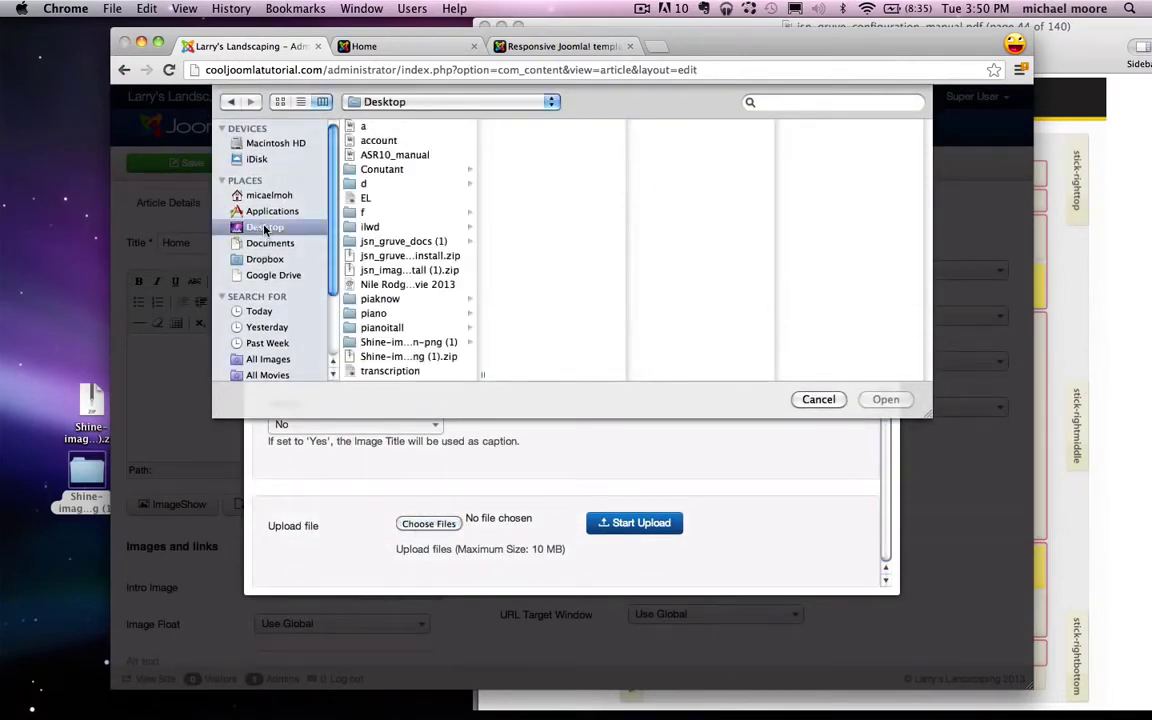
left_click(403, 242)
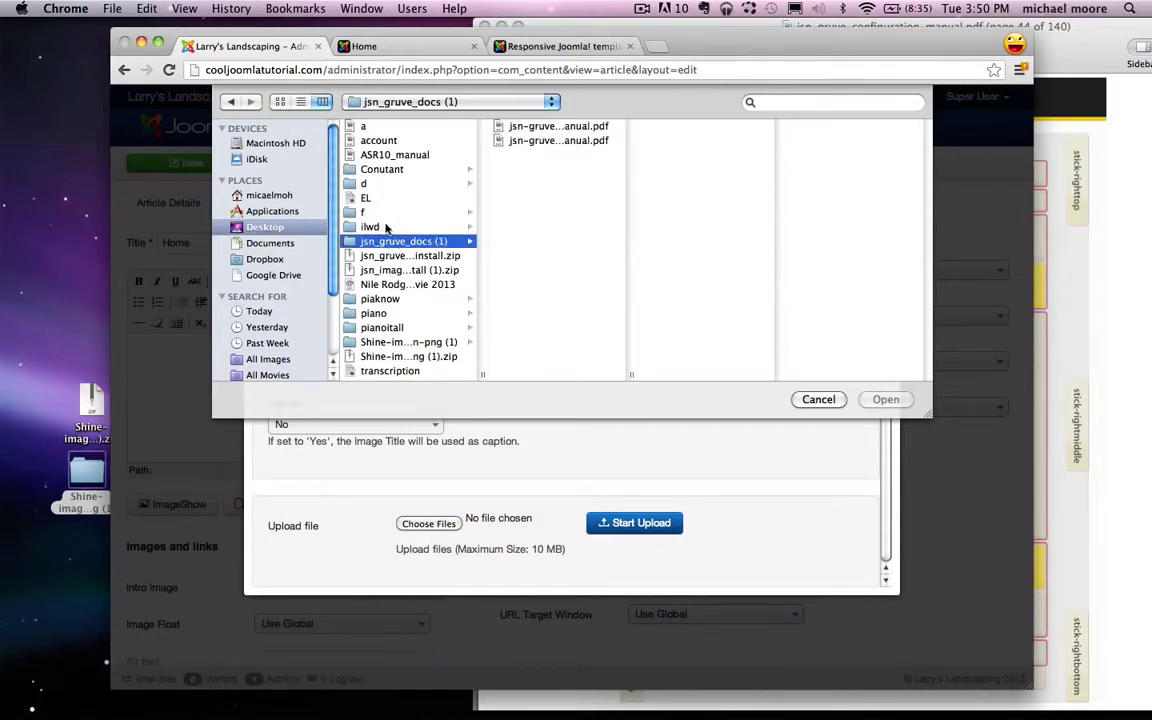
left_click(405, 343)
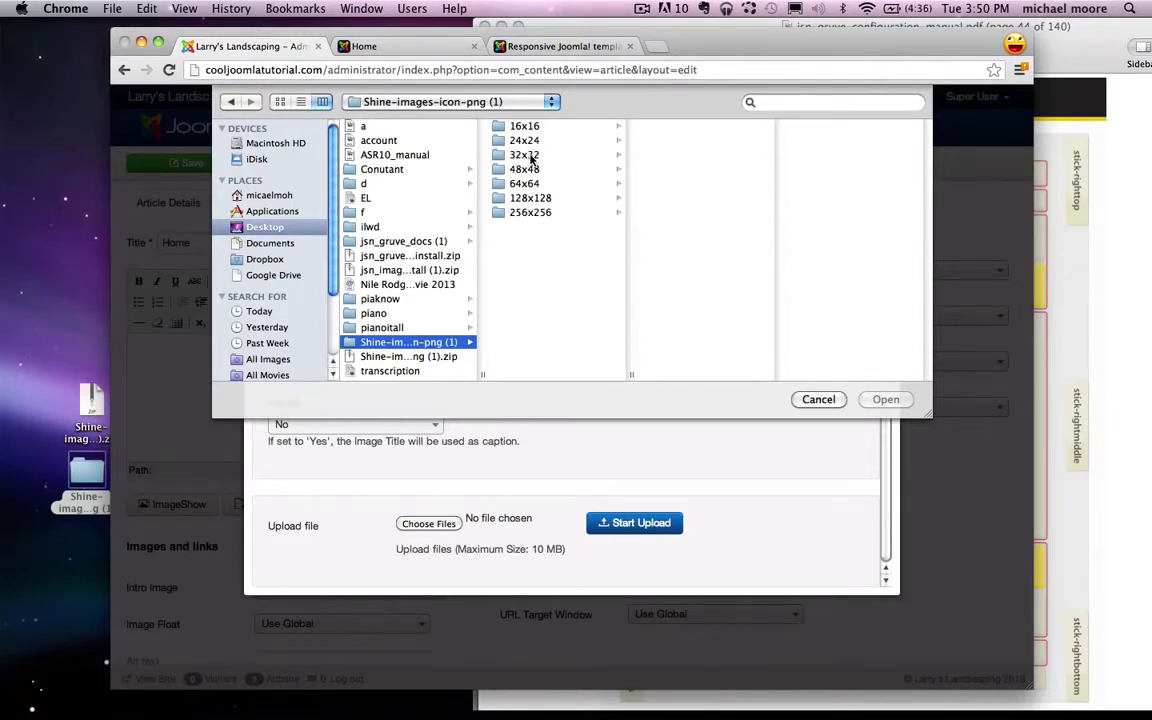
left_click(531, 157)
left_click(684, 126)
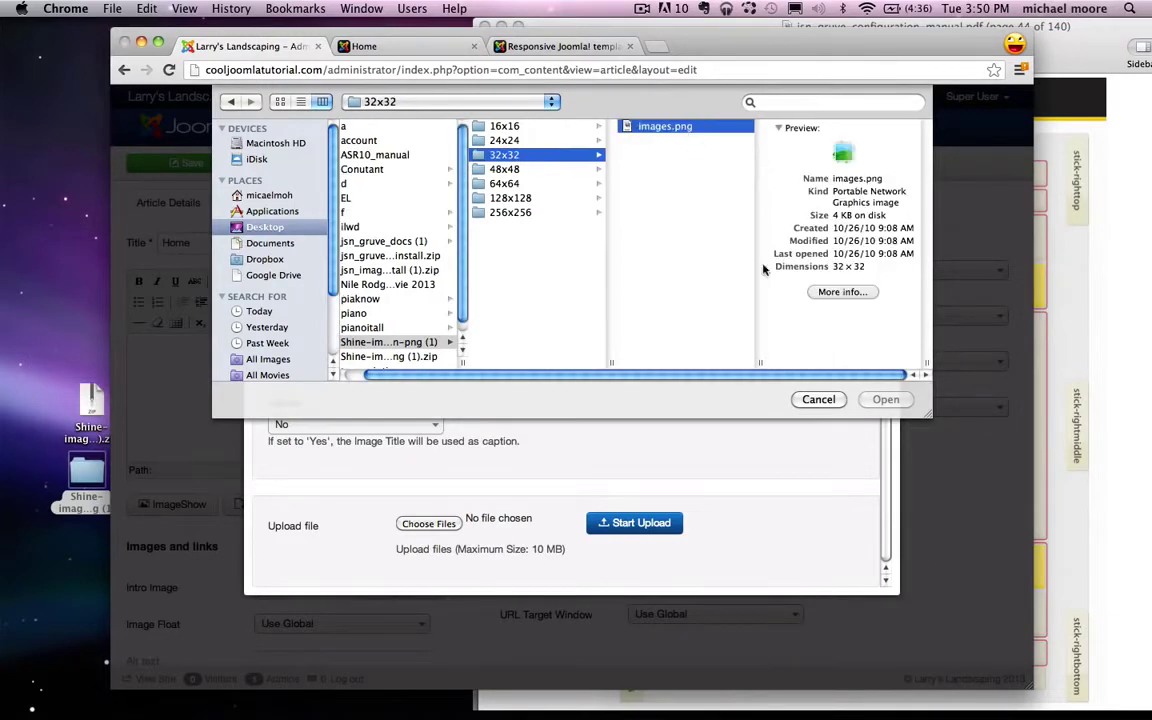
left_click(884, 400)
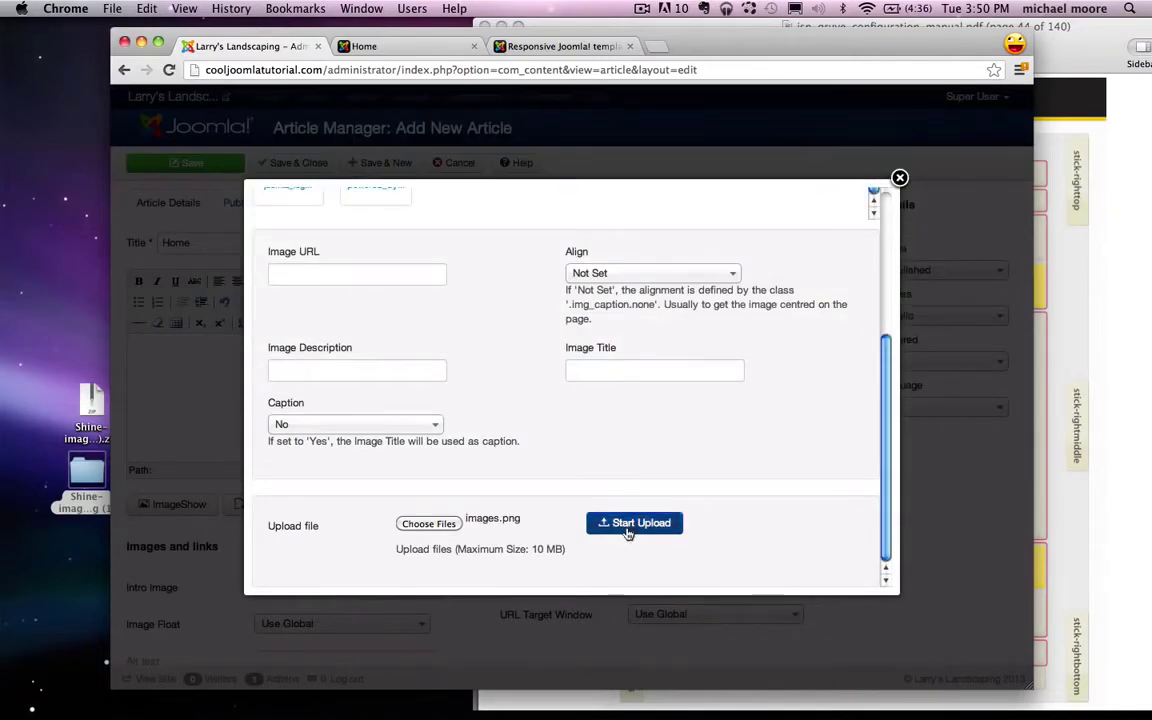
Step: Upload images.png to the site media and insert it into the article body
left_click(630, 532)
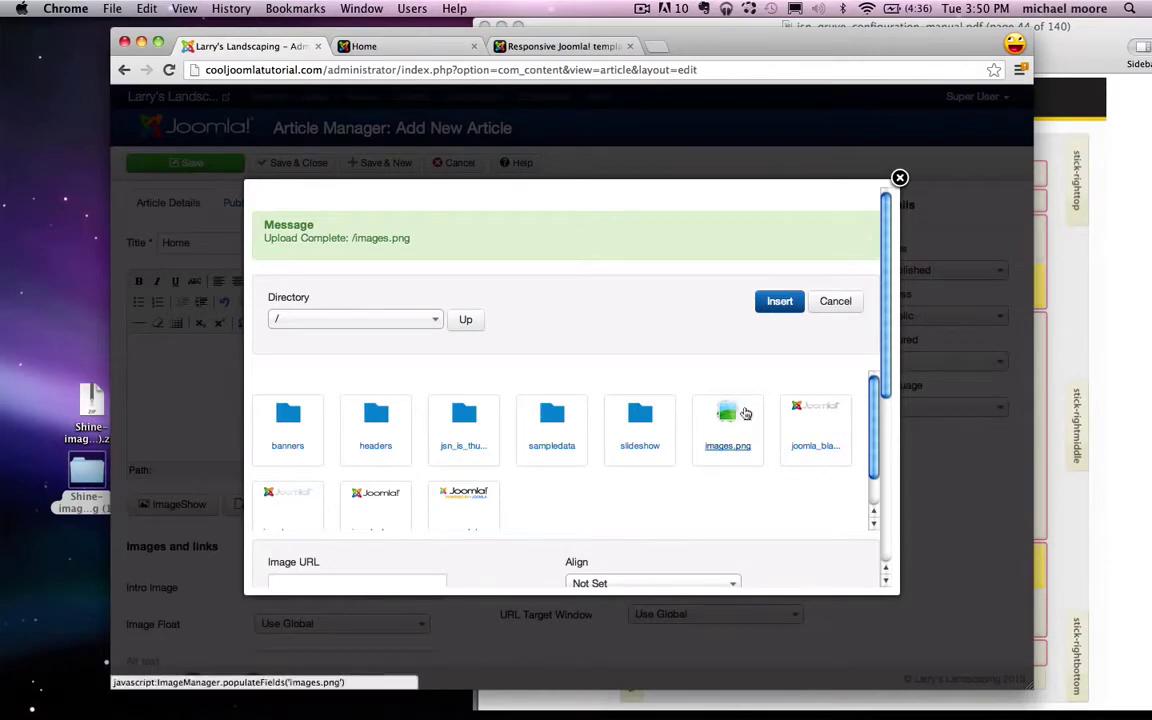
left_click(728, 426)
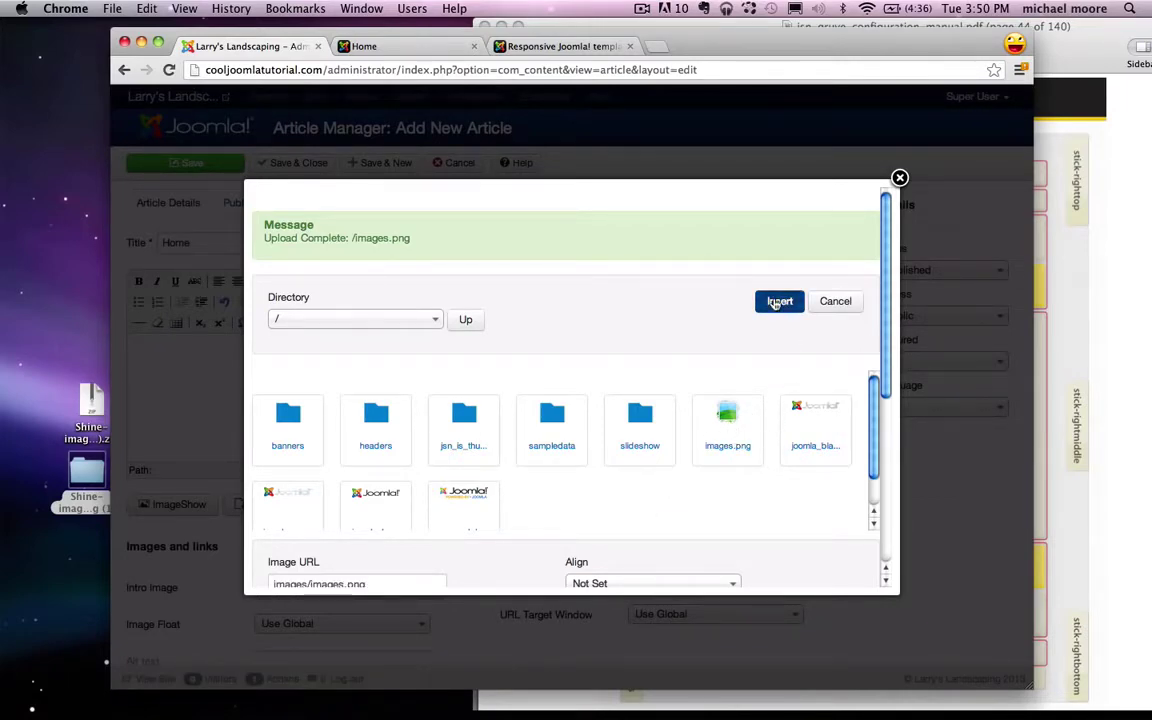
left_click(777, 302)
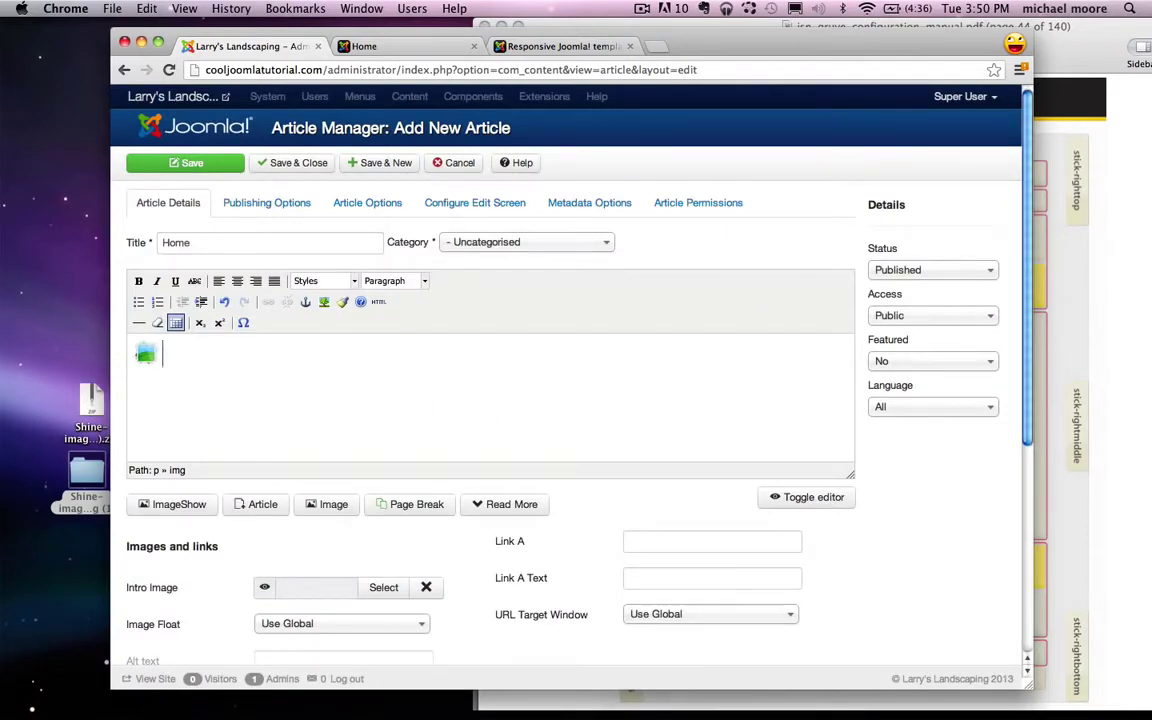
Step: Add the line 'Click here to see our work' after the icon and format it as Heading 1
type("Click here to see our work!")
left_click_drag(306, 368, 162, 362)
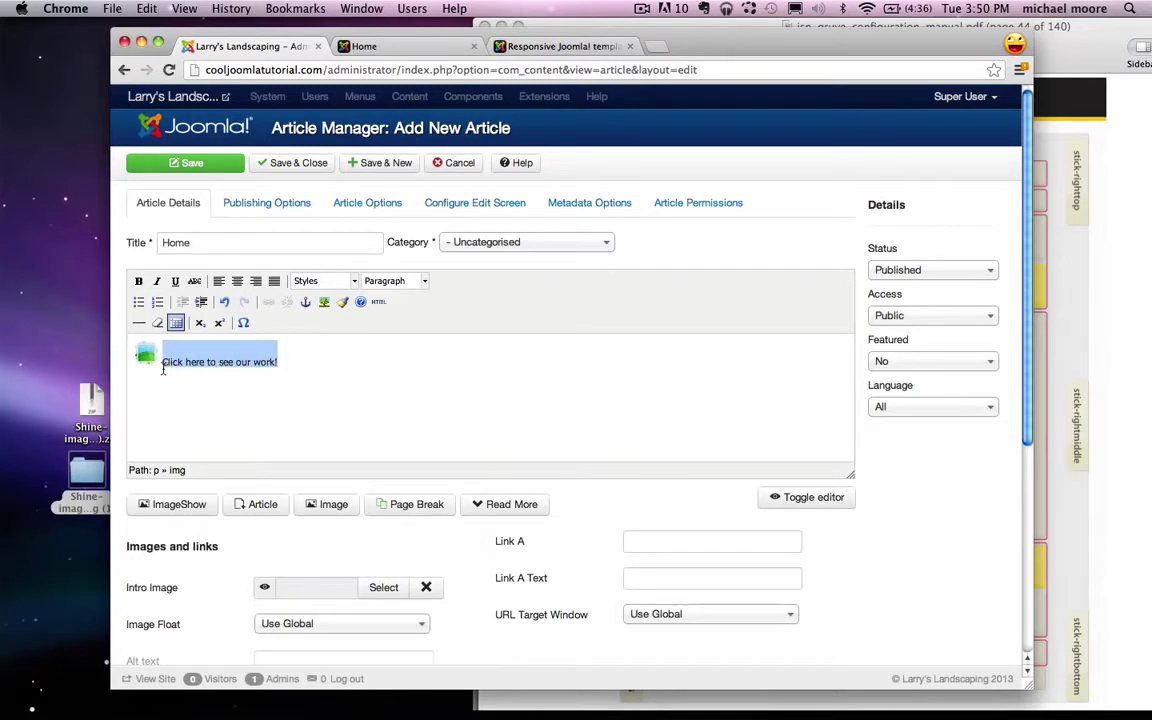
left_click(425, 284)
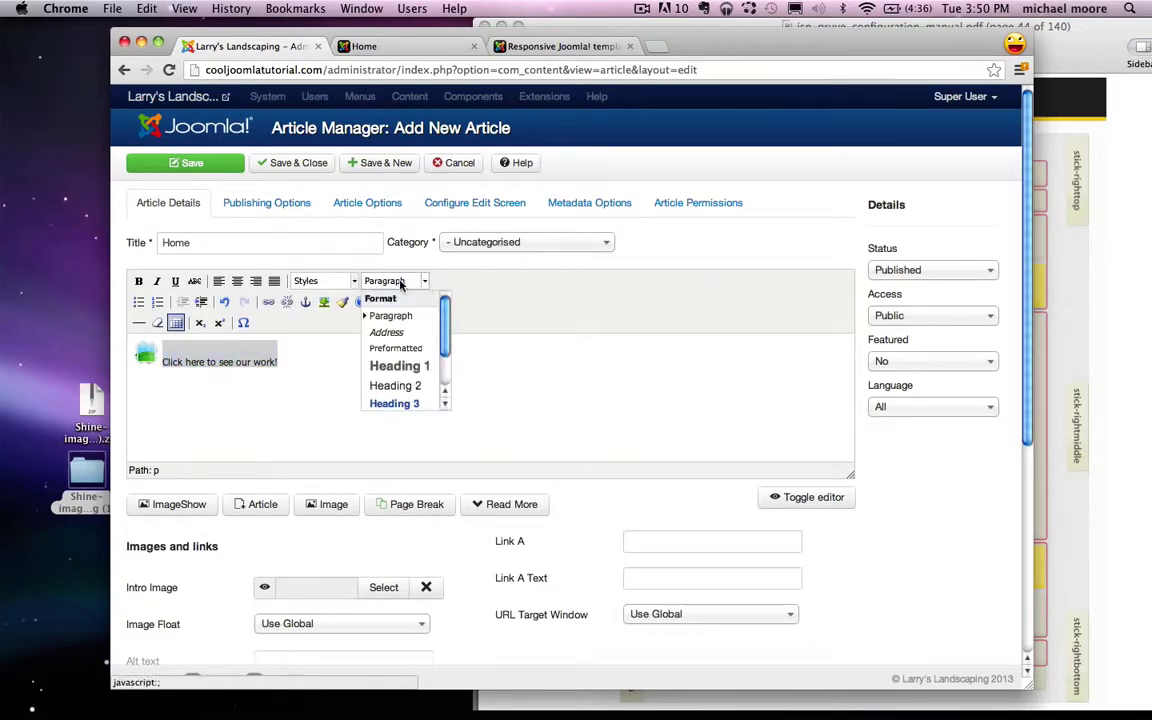
left_click(408, 368)
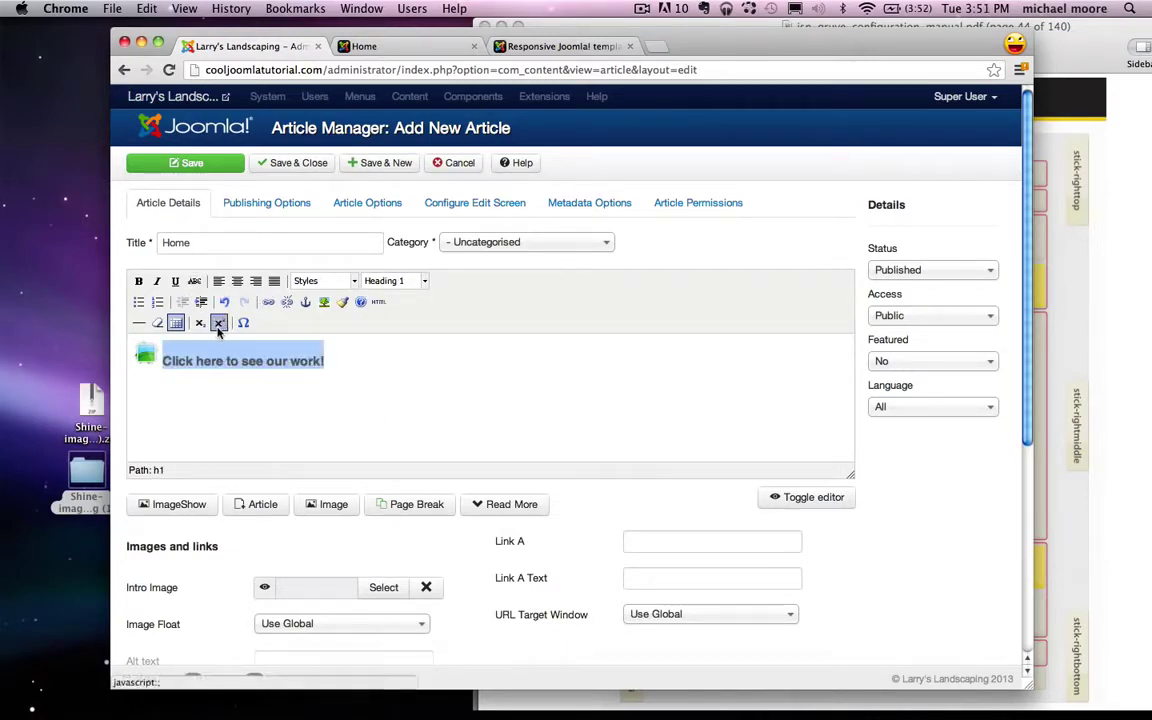
Step: Link the heading to the copied Our Work page URL and save and close the article
left_click(360, 45)
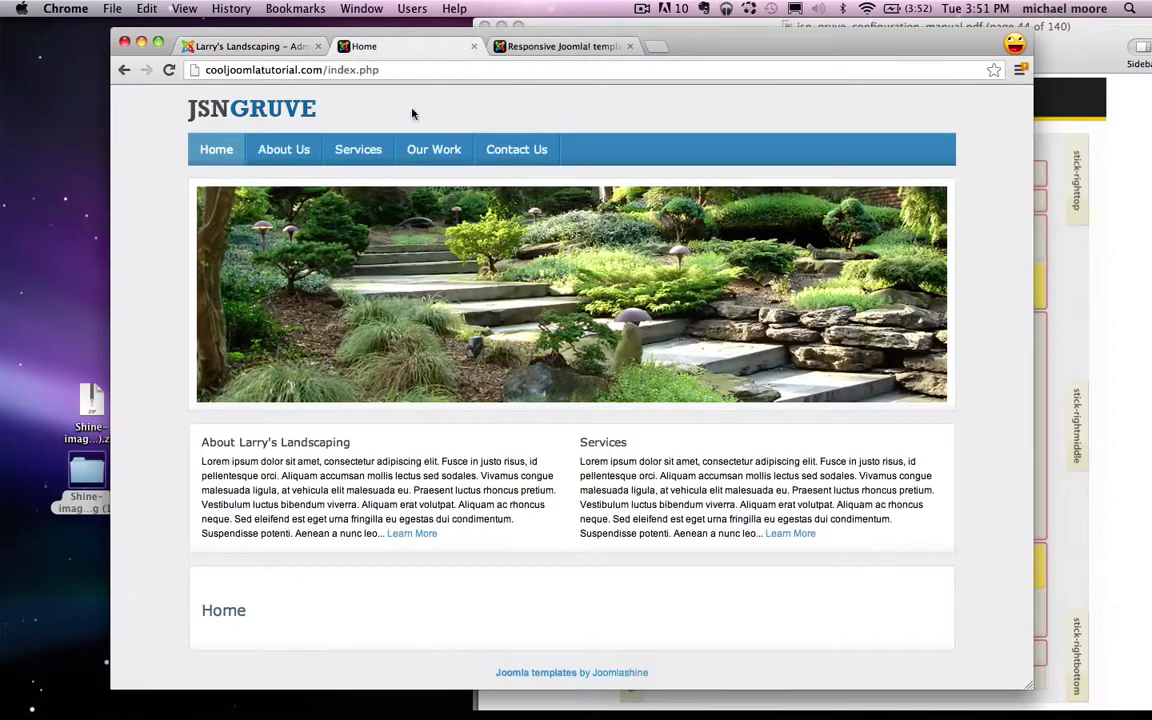
left_click(435, 149)
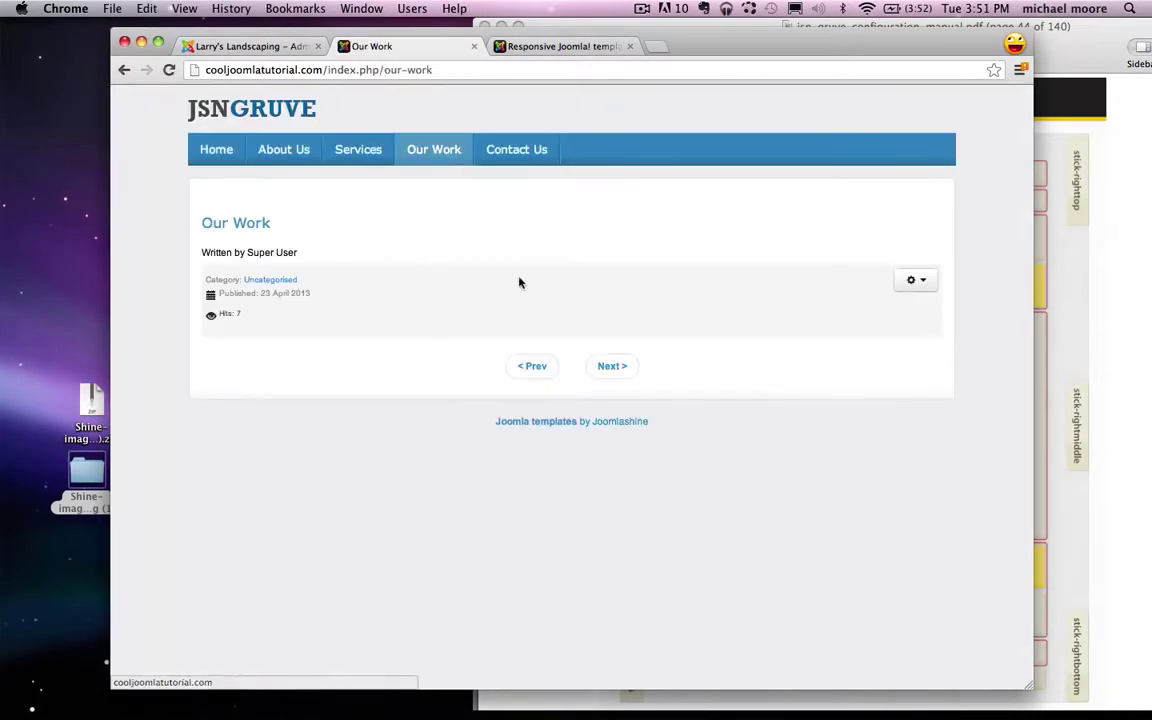
left_click(421, 70)
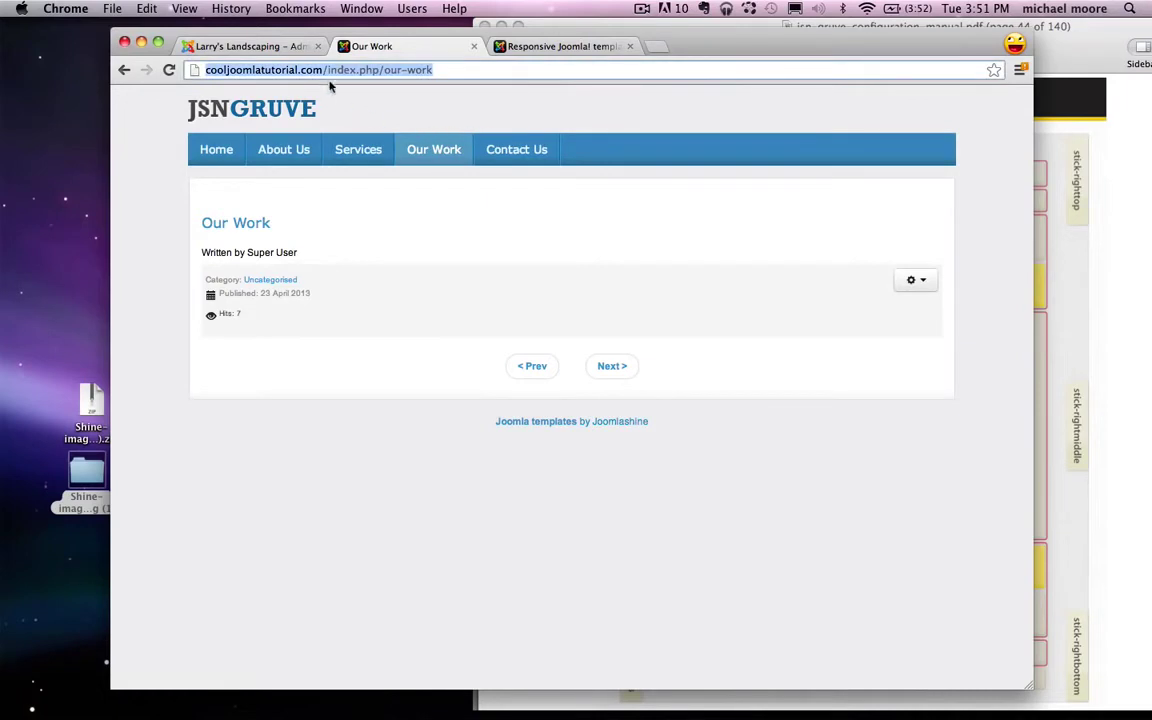
left_click(248, 46)
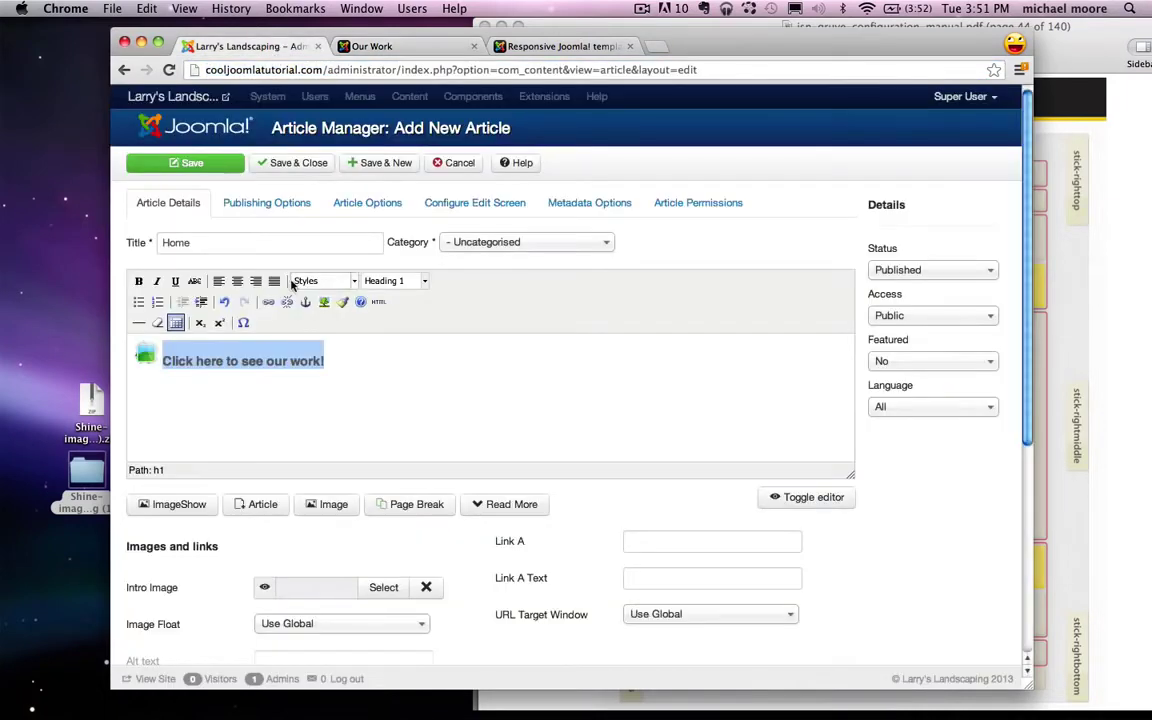
left_click(268, 301)
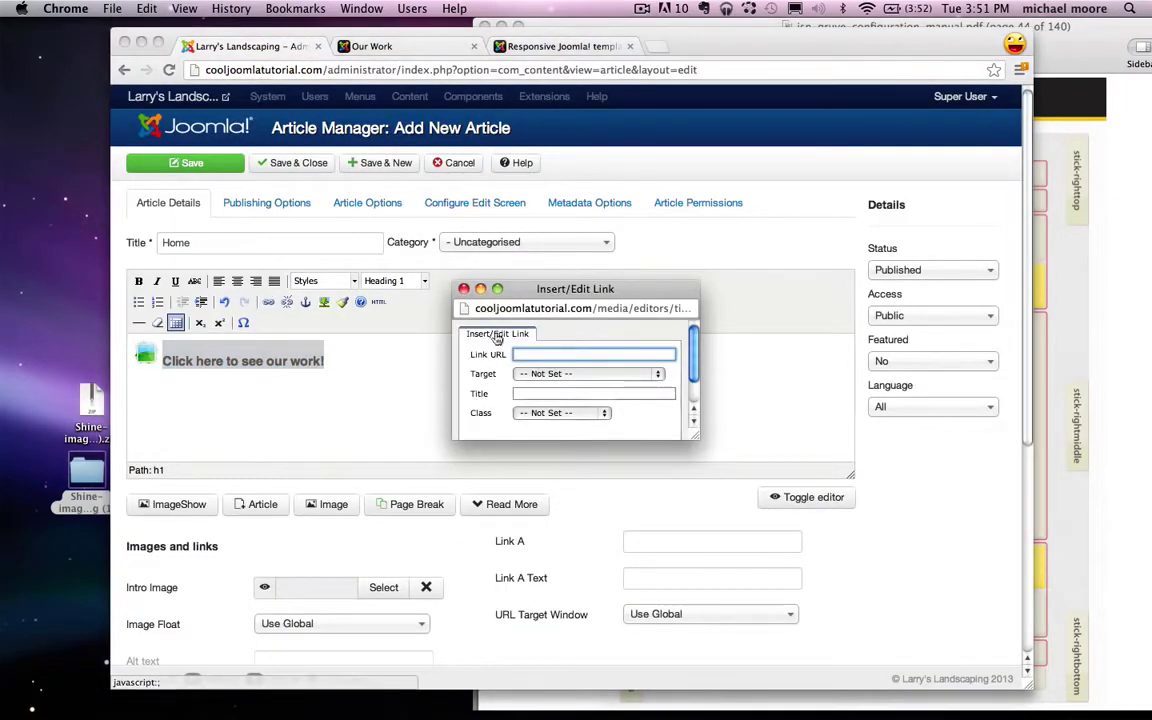
key("super+v")
scroll(483, 372, "down", 3)
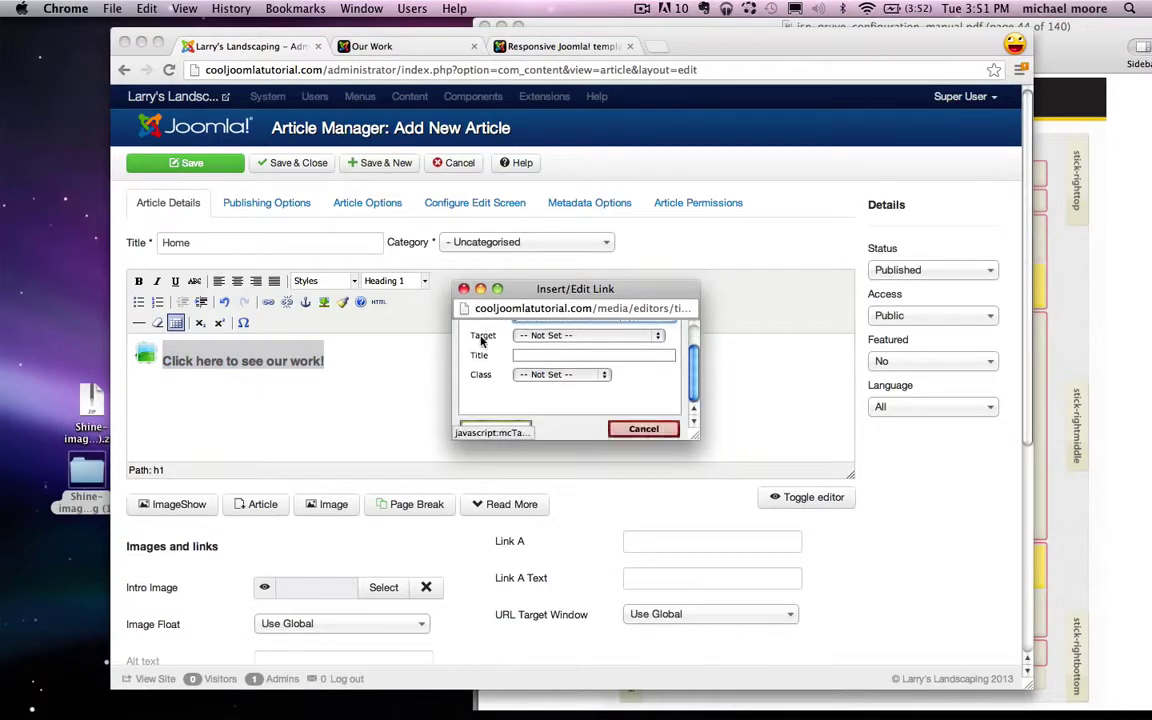
left_click(493, 428)
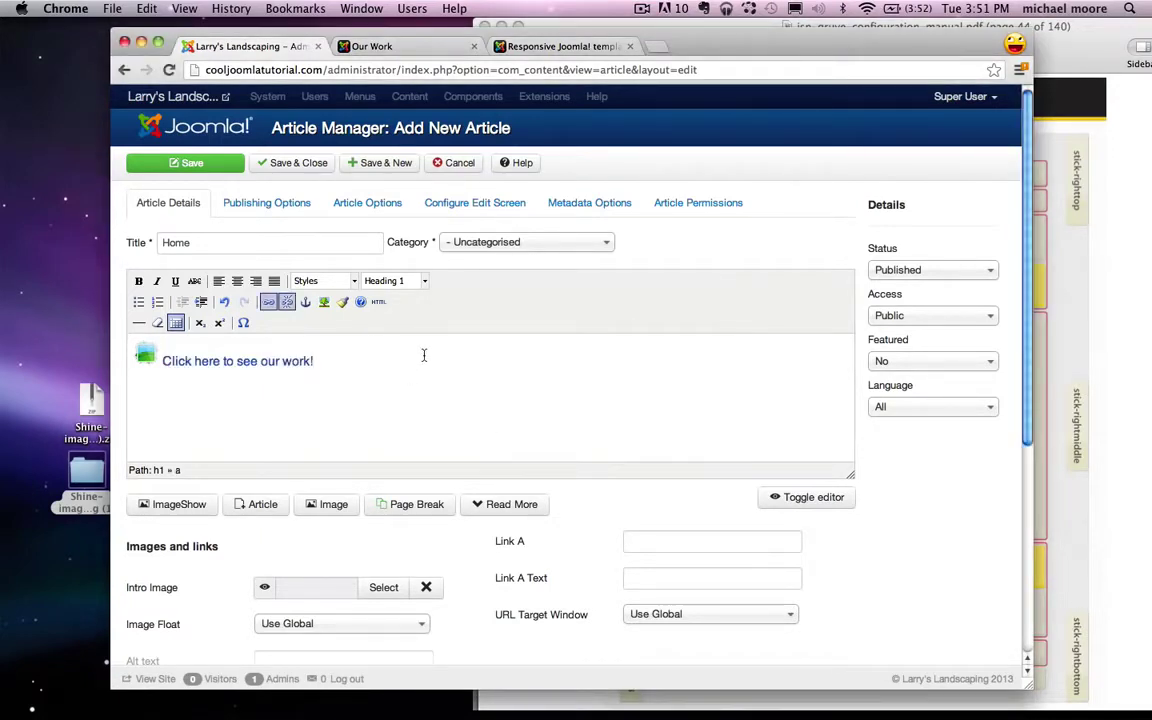
left_click(295, 165)
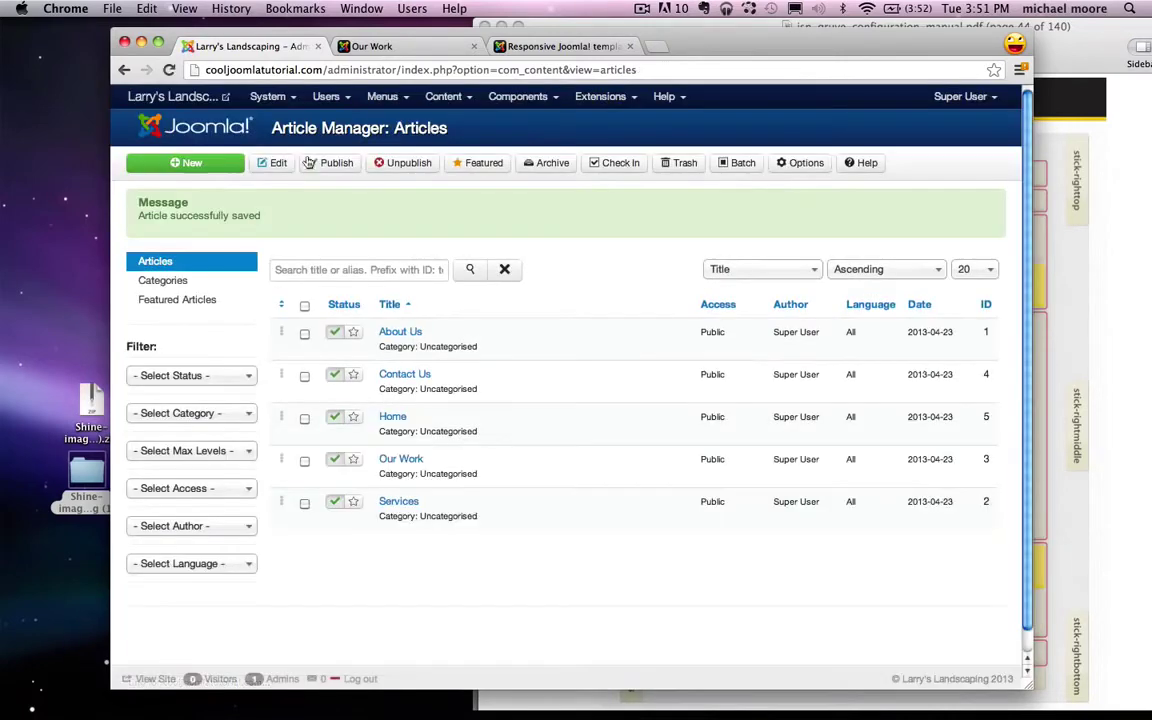
Step: Check the site's Home page, then open Menus > Main Menu in the administration
left_click(368, 46)
left_click(216, 102)
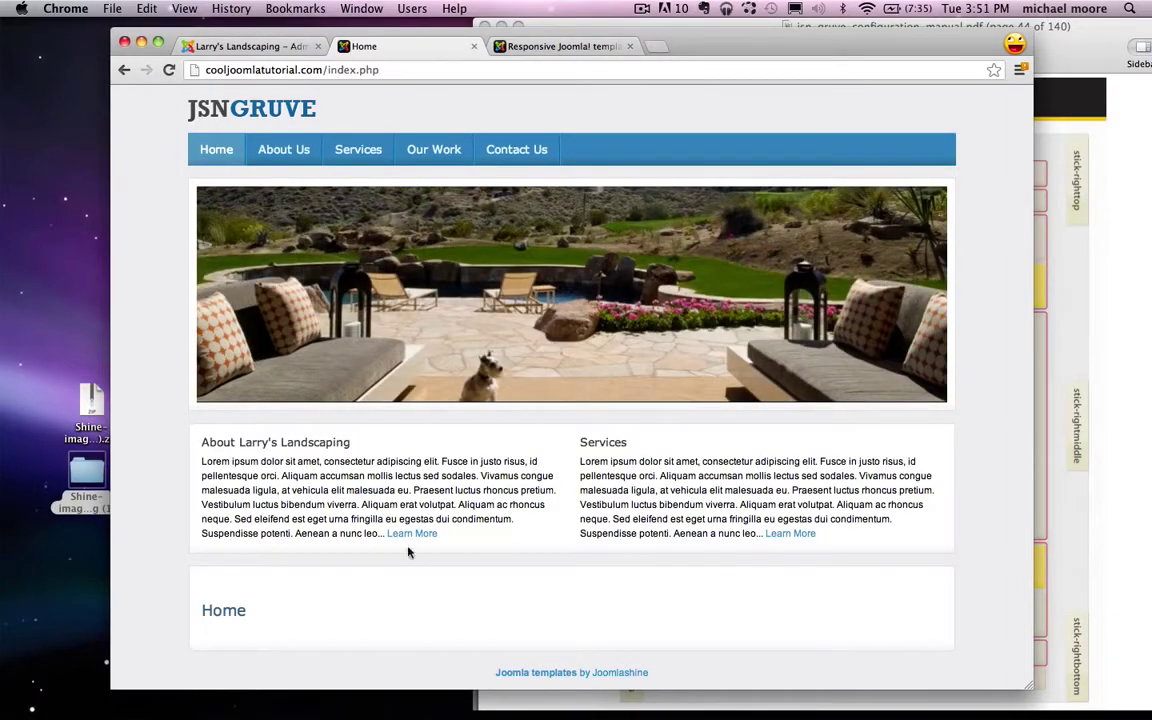
left_click(250, 46)
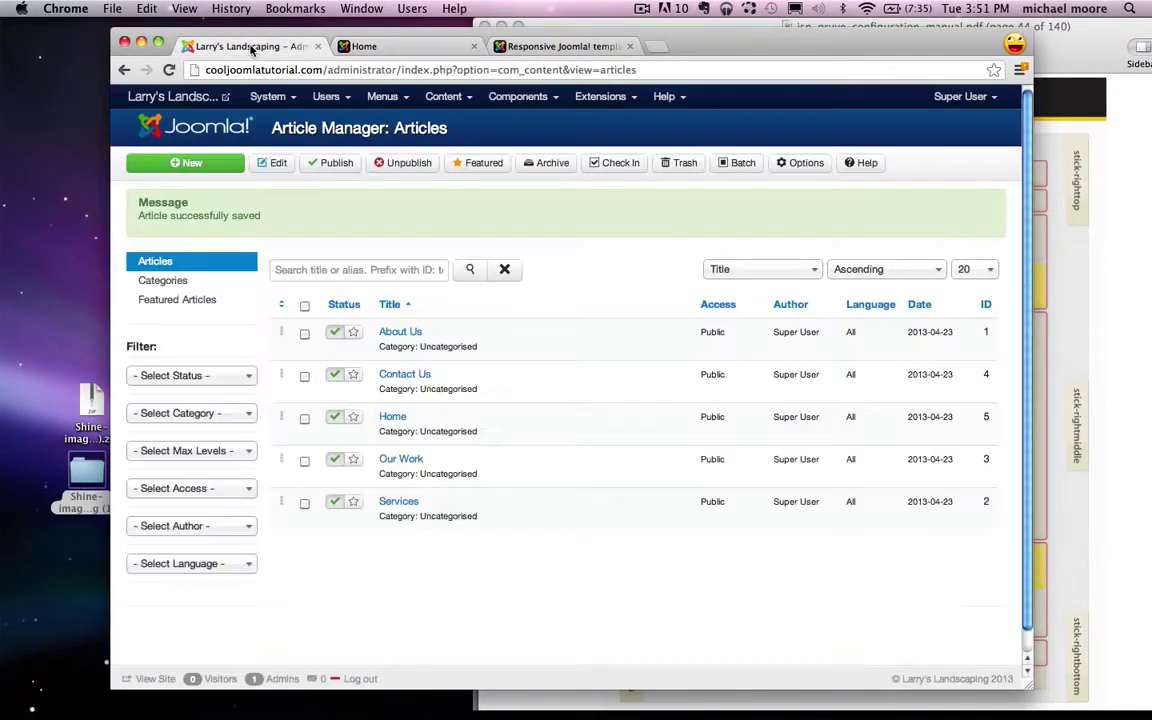
left_click(383, 96)
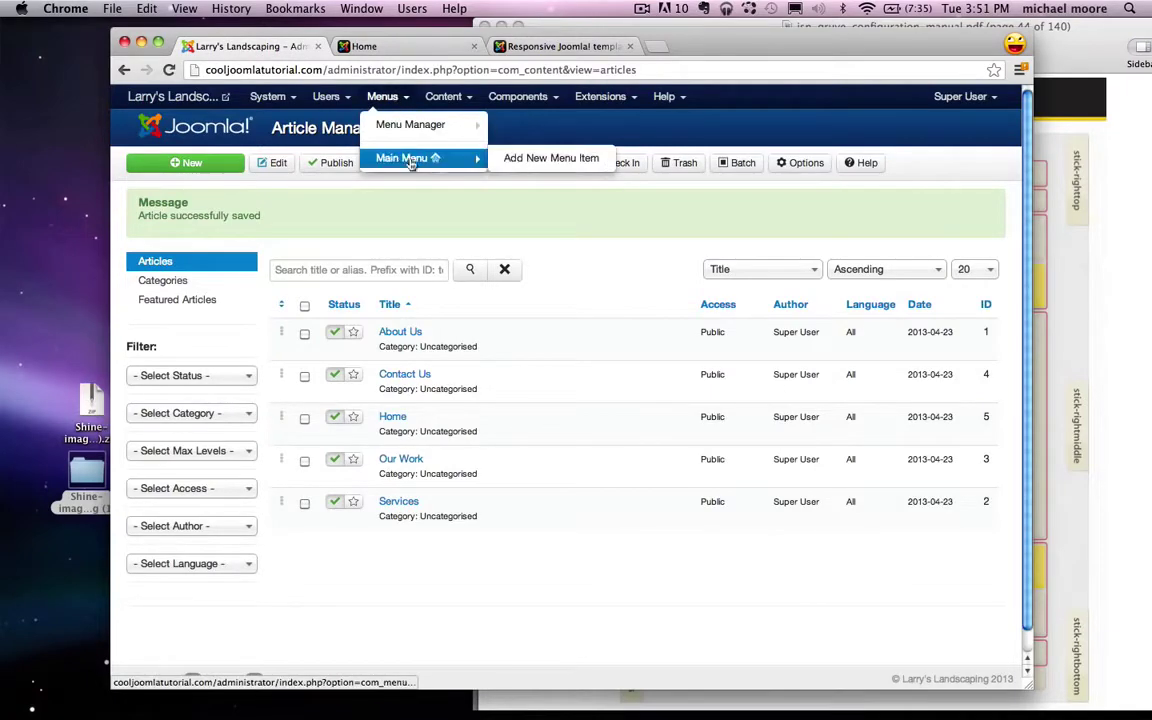
left_click(397, 160)
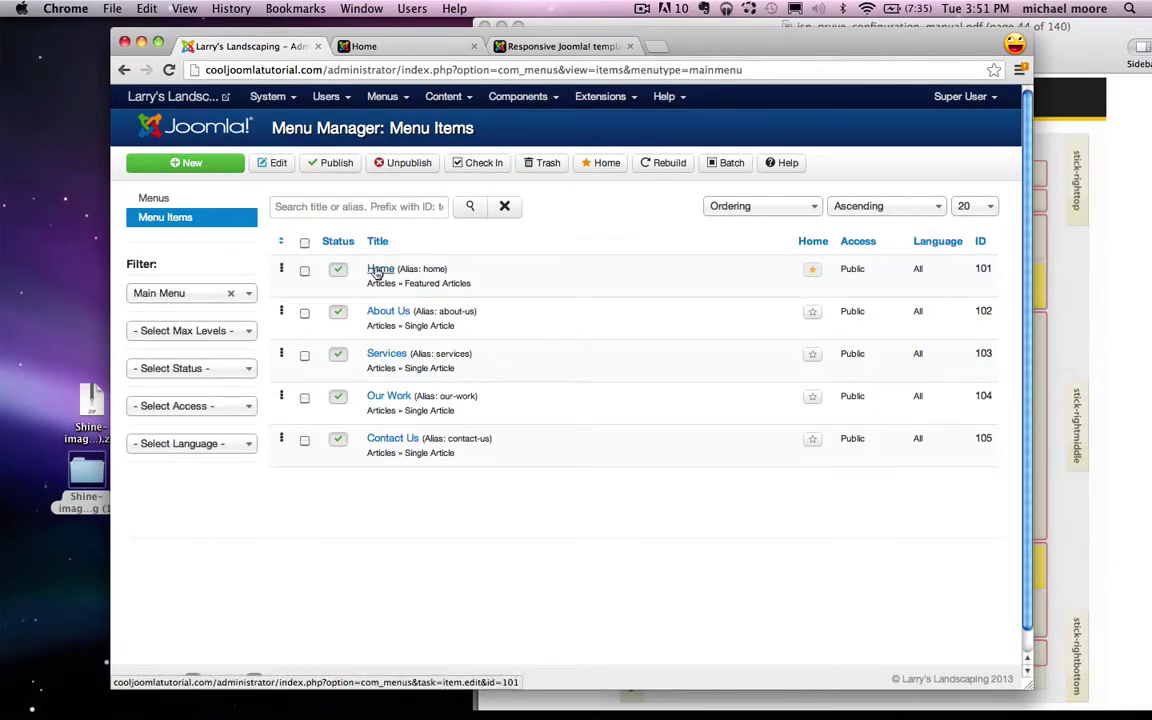
Step: Make the Home menu item an Articles > Single Article item showing the Home article, and save it
left_click(377, 273)
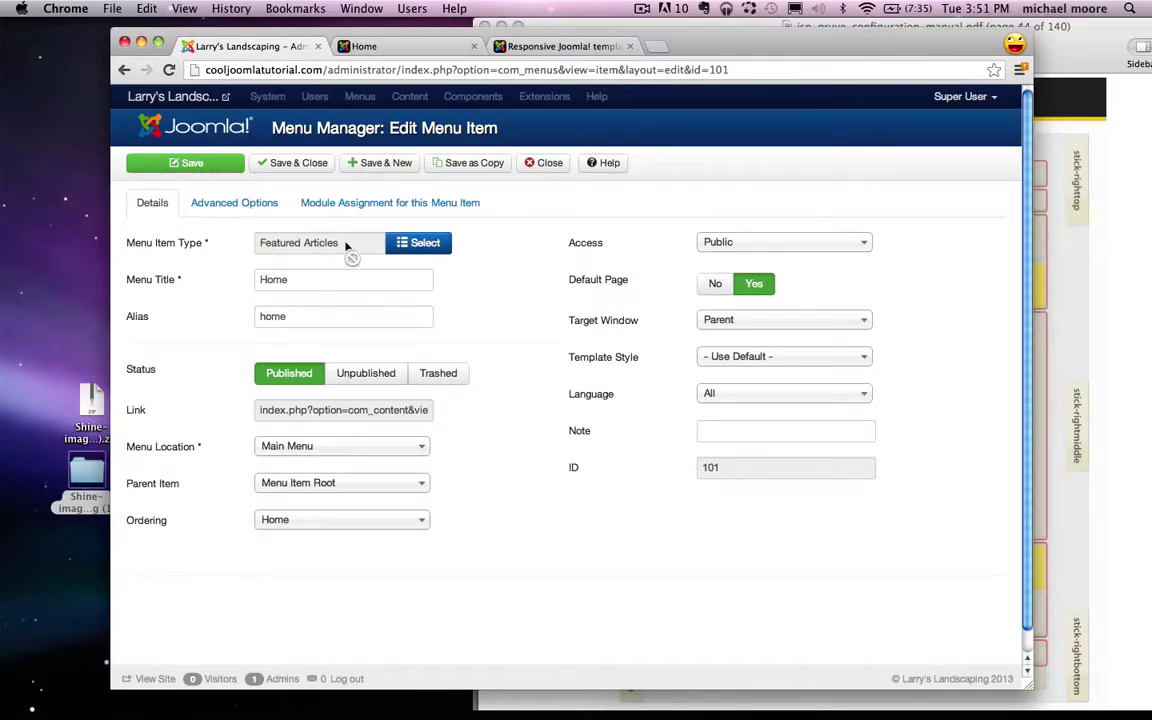
left_click(425, 244)
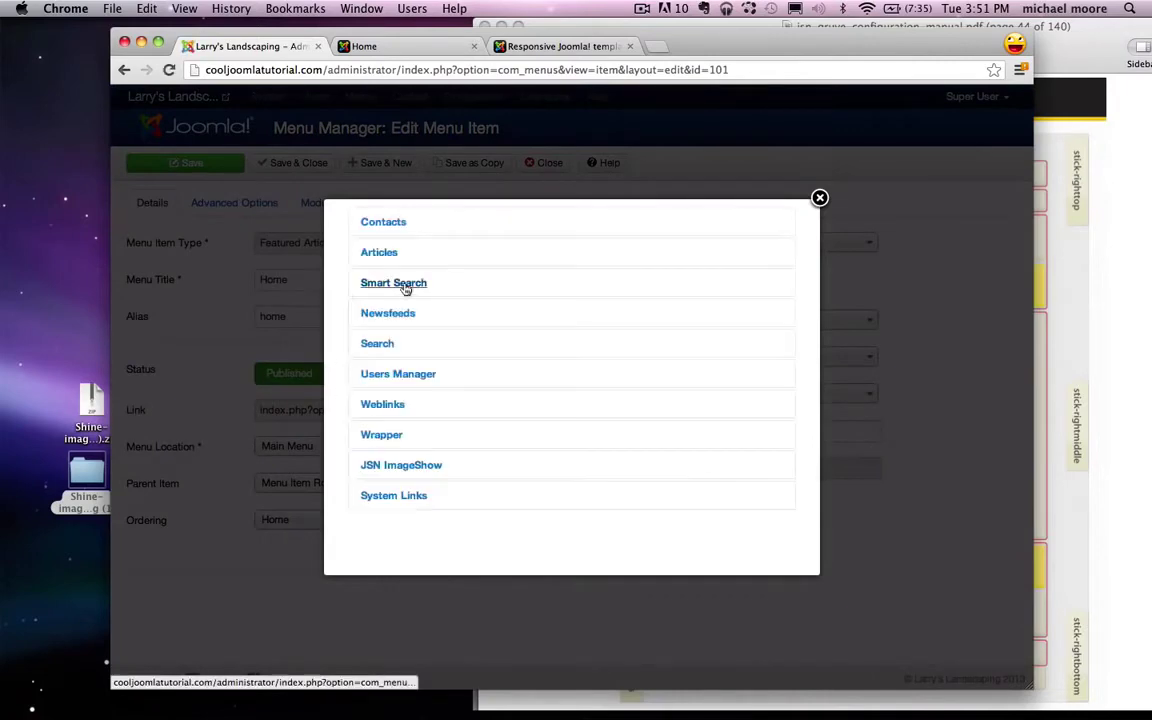
left_click(378, 256)
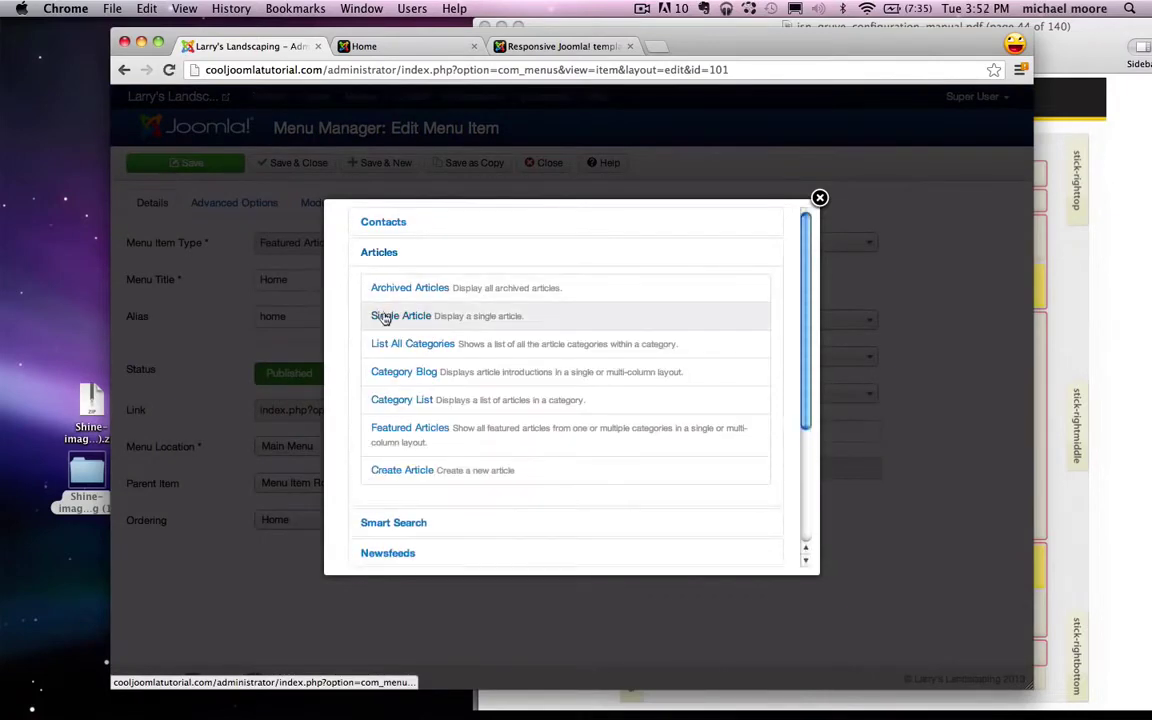
left_click(382, 318)
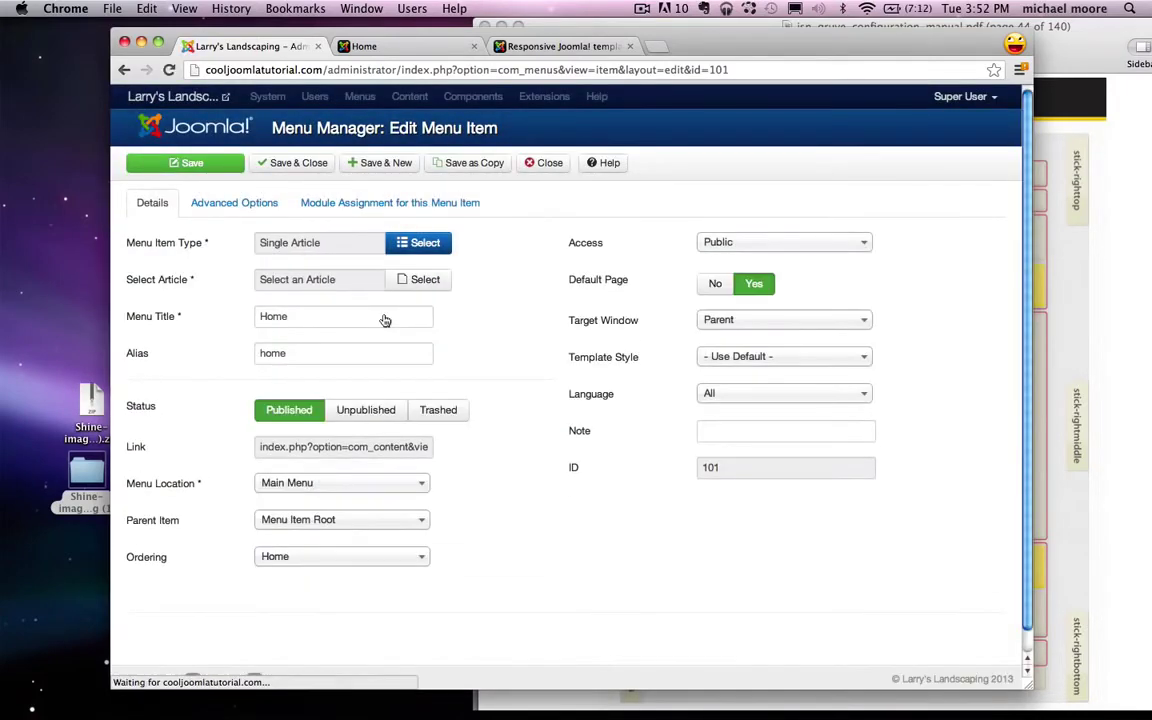
left_click(422, 280)
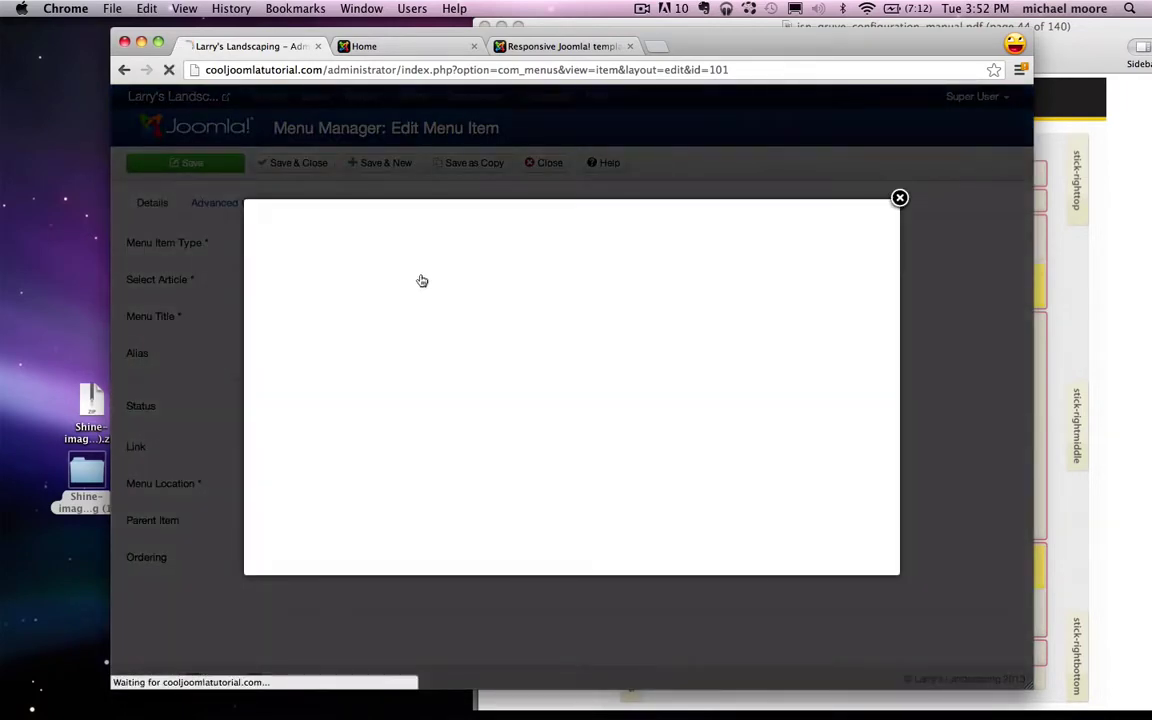
left_click(272, 380)
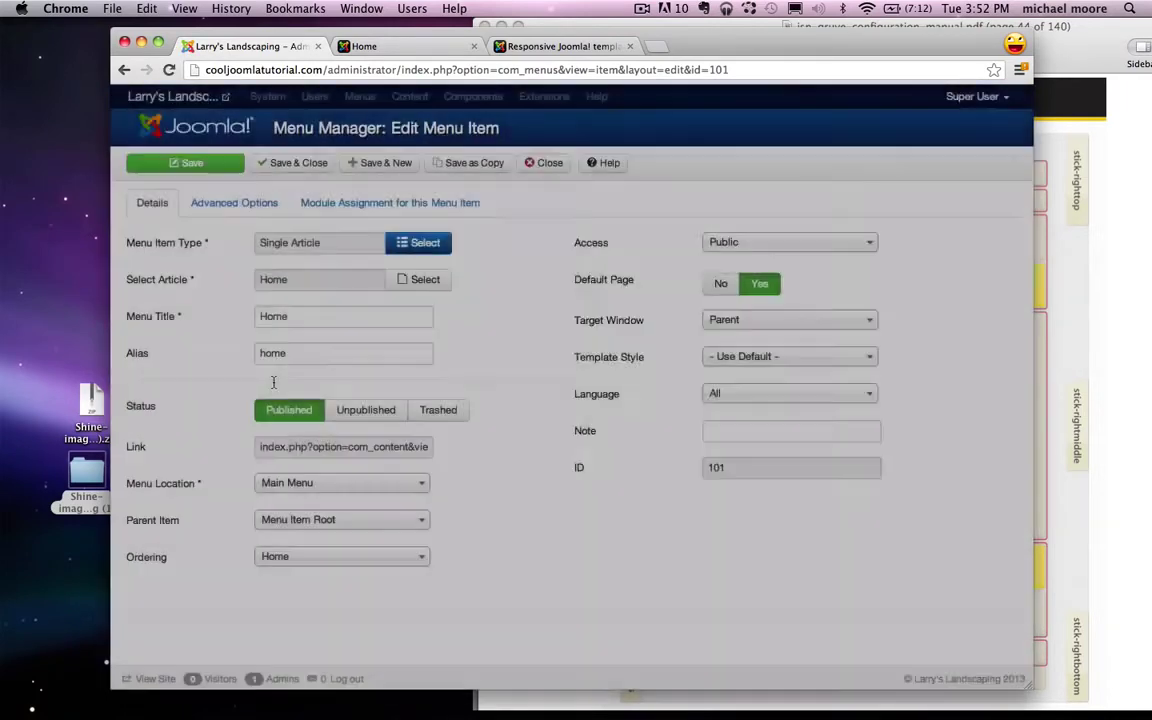
left_click(292, 162)
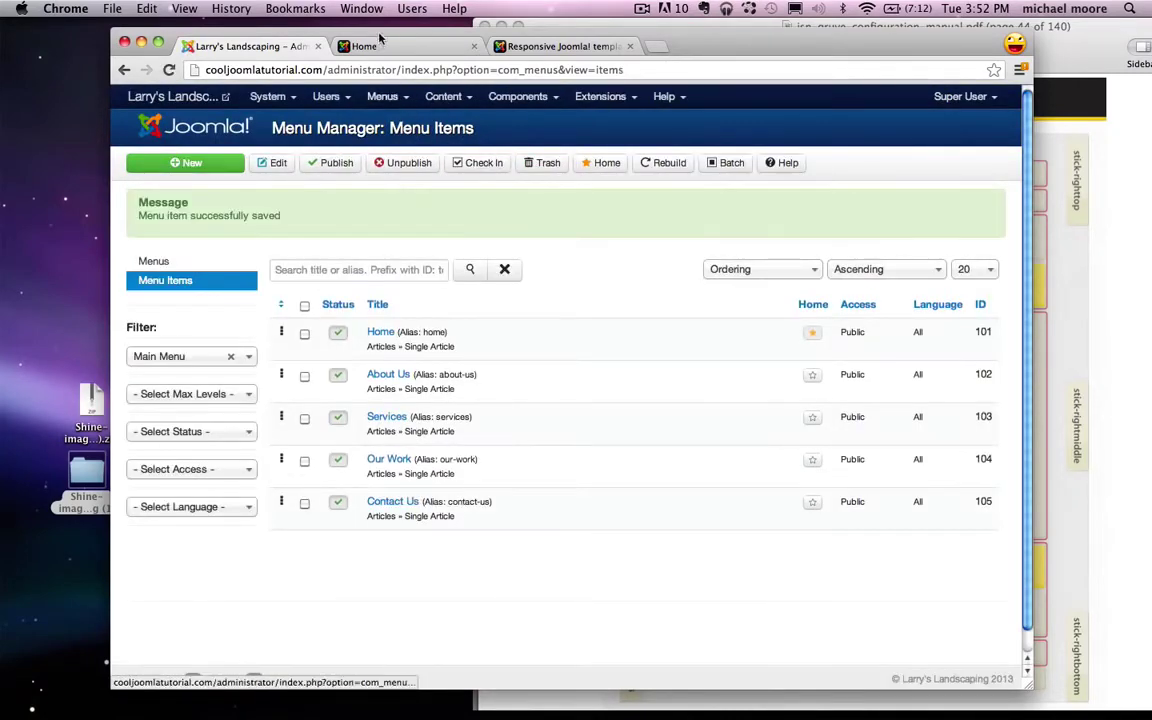
left_click(390, 46)
Step: Reload the site's Home page, then open the Home article from the Article Manager
left_click(168, 71)
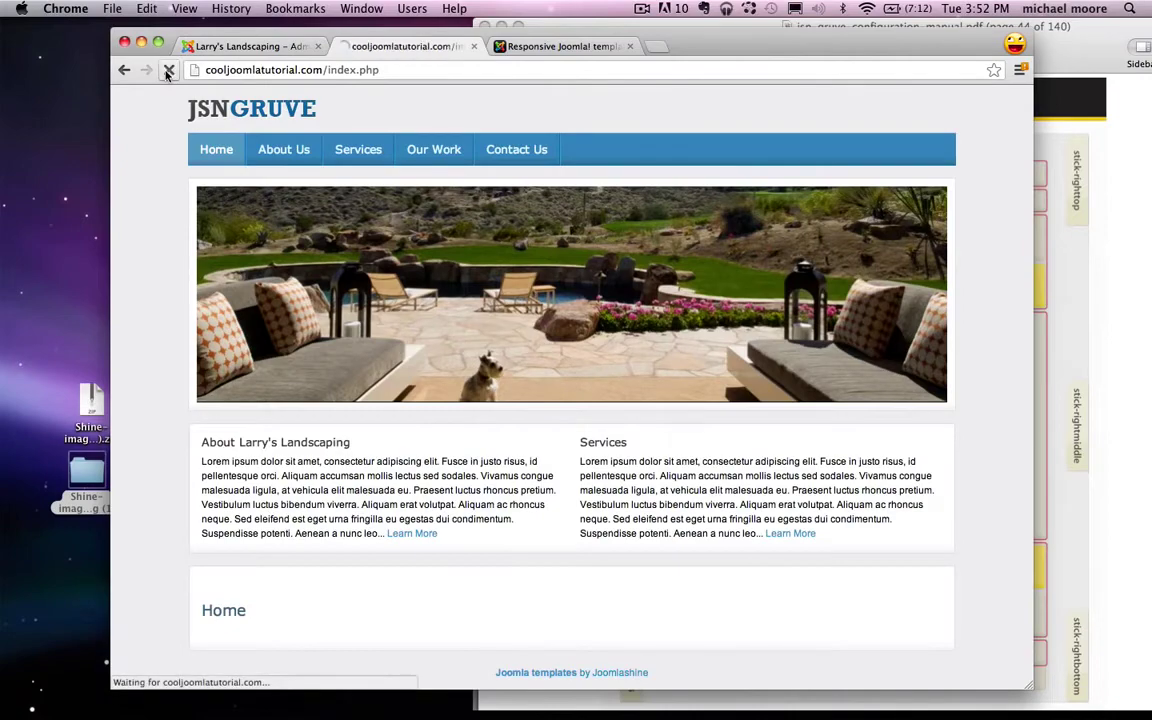
scroll(210, 300, "down", 4)
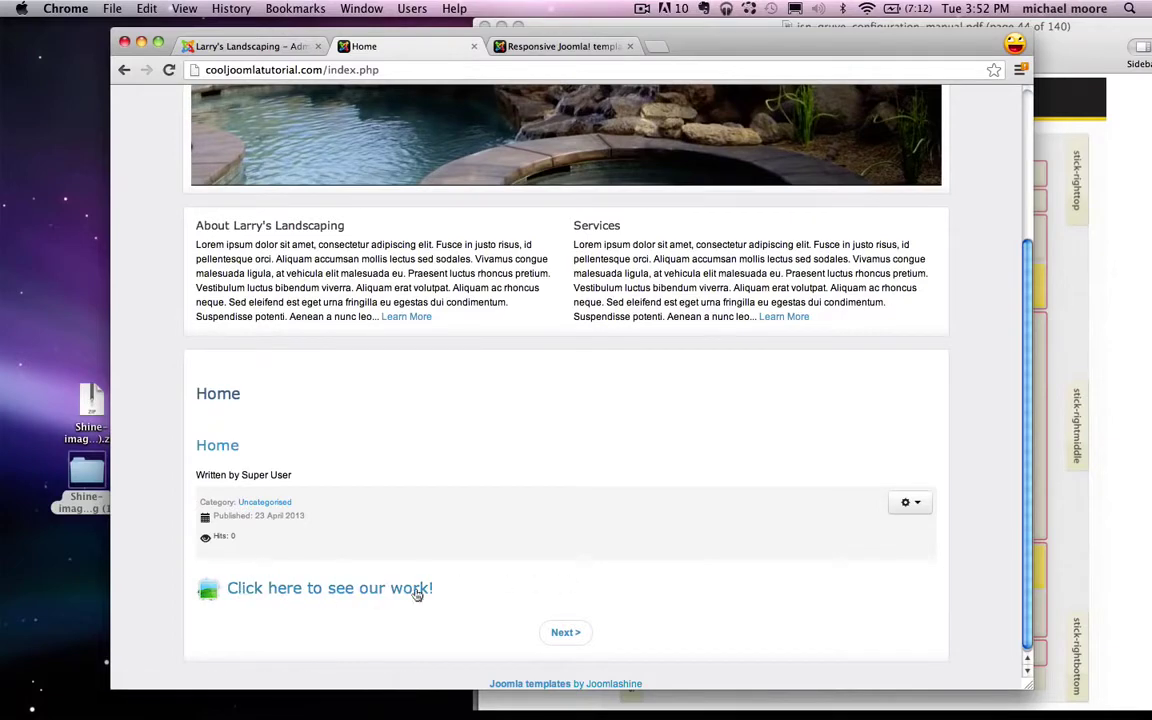
left_click(267, 46)
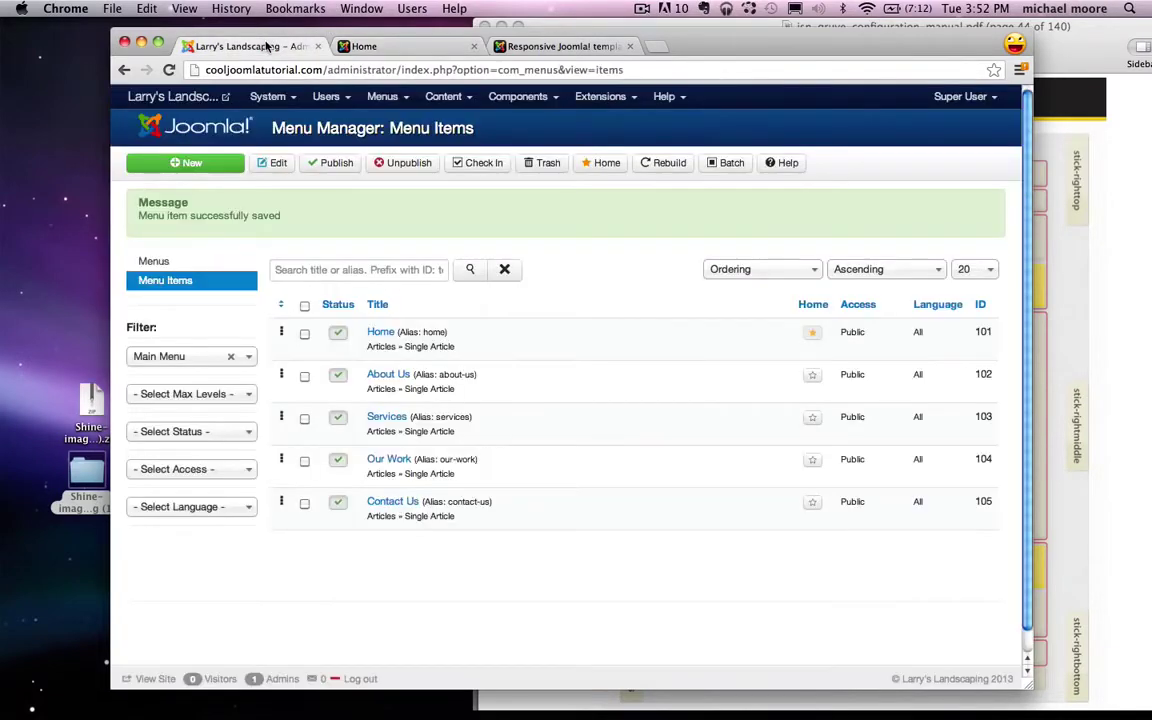
left_click(447, 96)
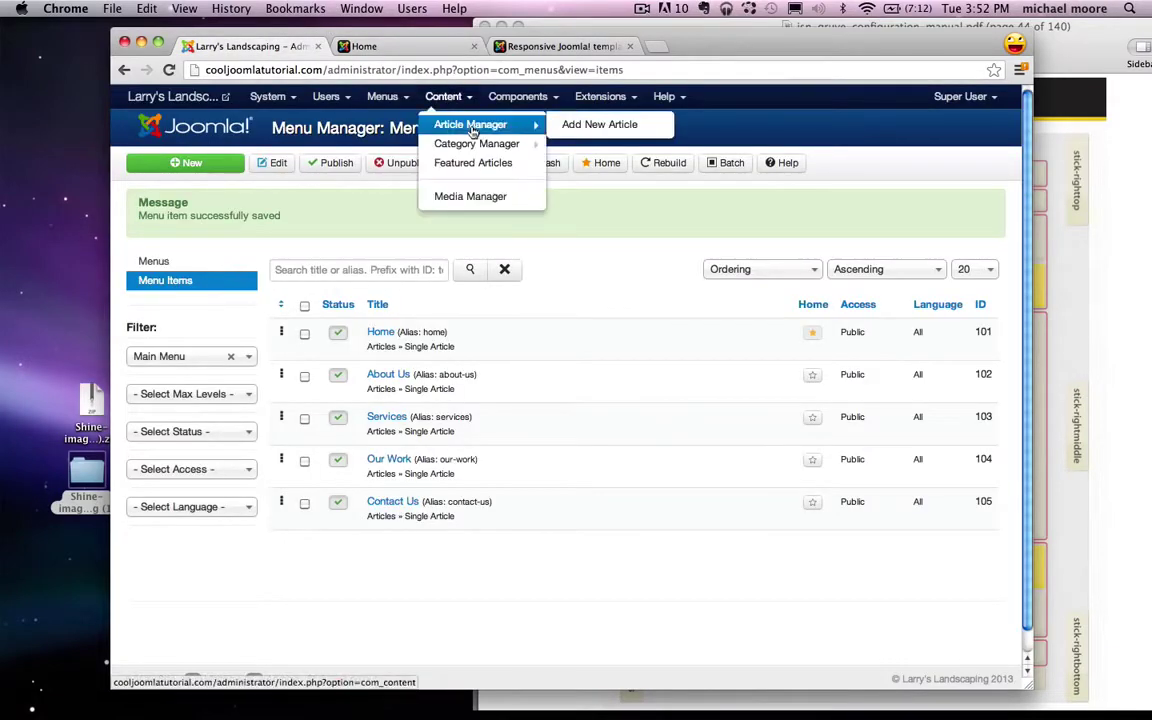
left_click(470, 121)
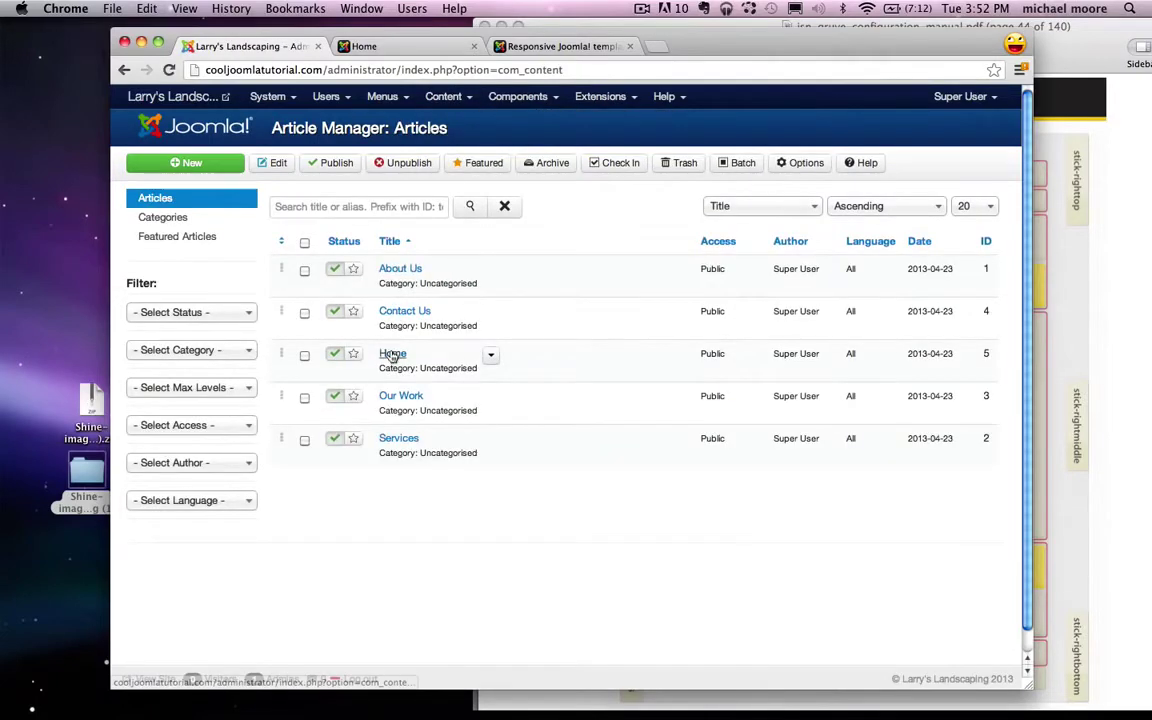
left_click(392, 355)
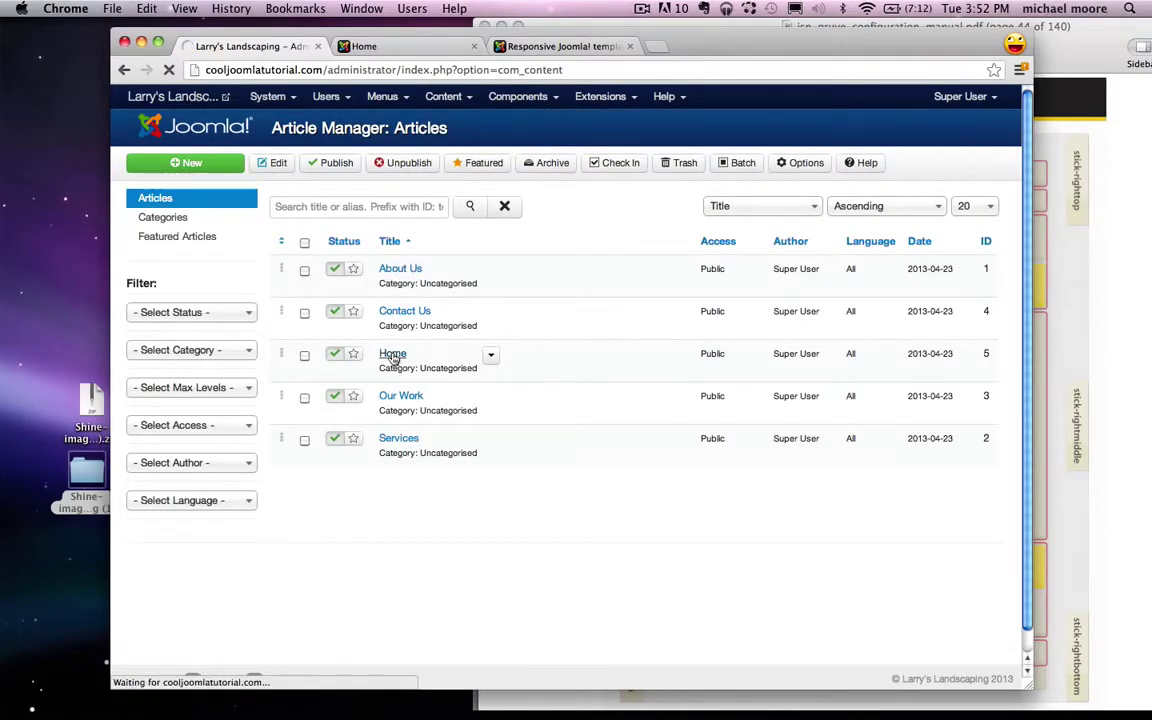
Step: Centre the icon and 'Click here to see our work!' heading, then save and close the article
left_click(542, 388)
key("super+a")
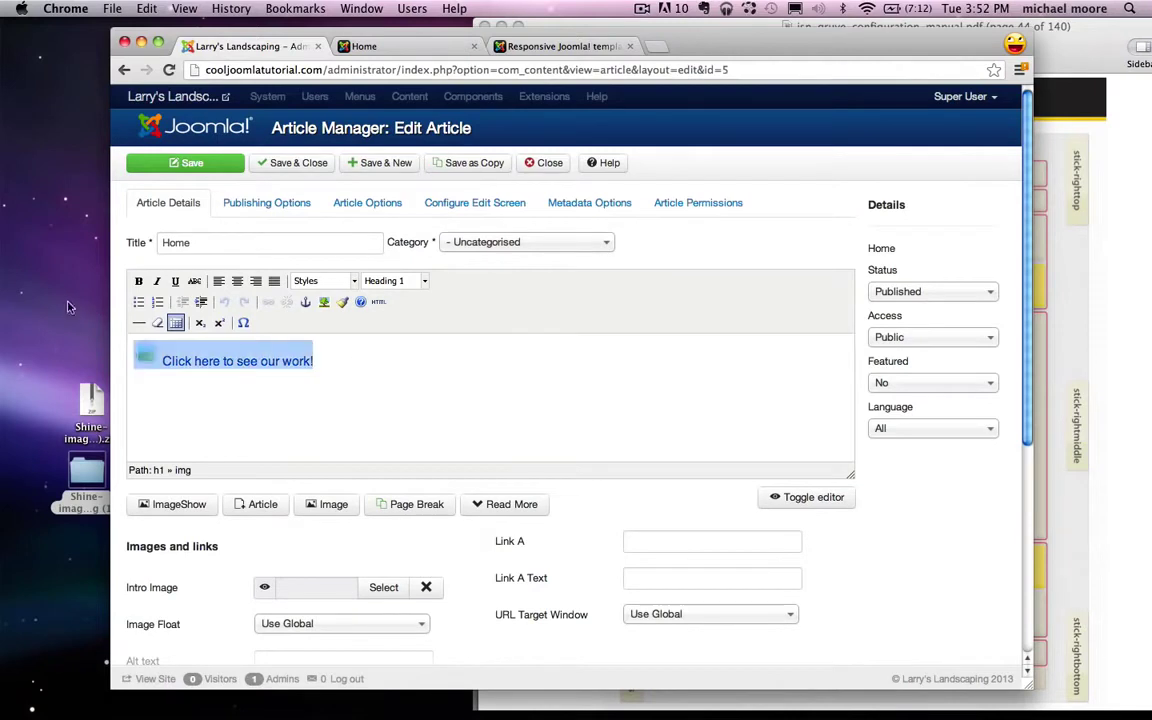
left_click(237, 284)
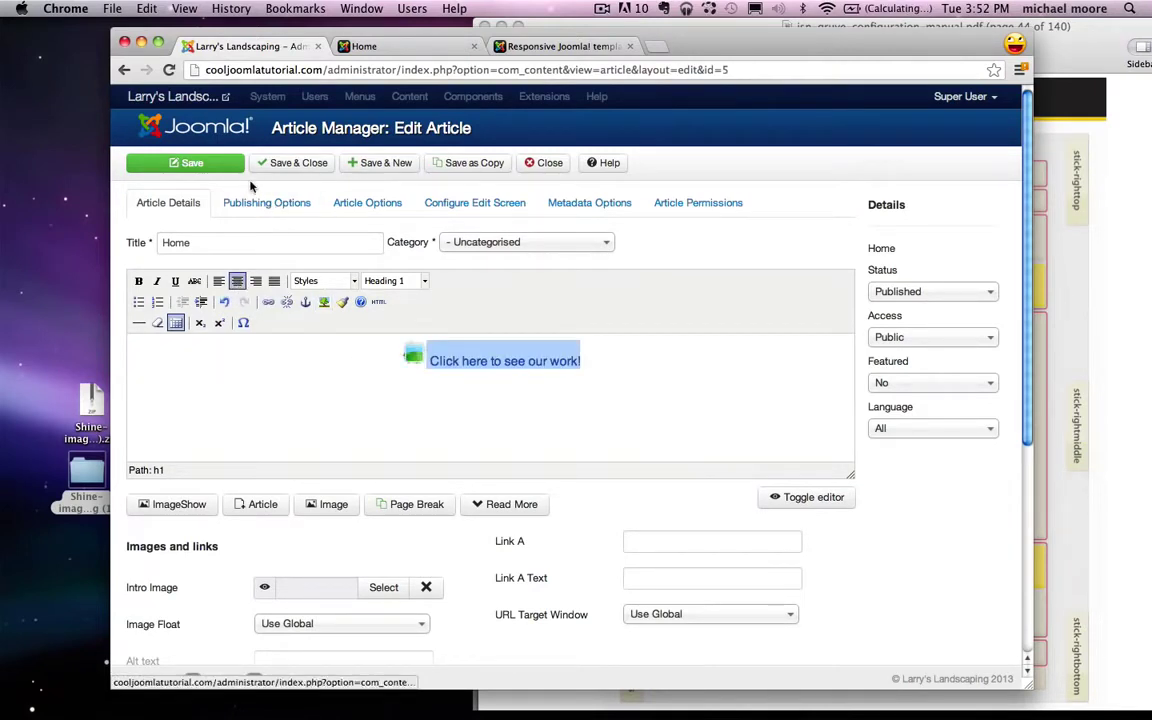
left_click(297, 170)
Step: Reload the Home page to check the centred heading, then return to the administration tab
left_click(358, 48)
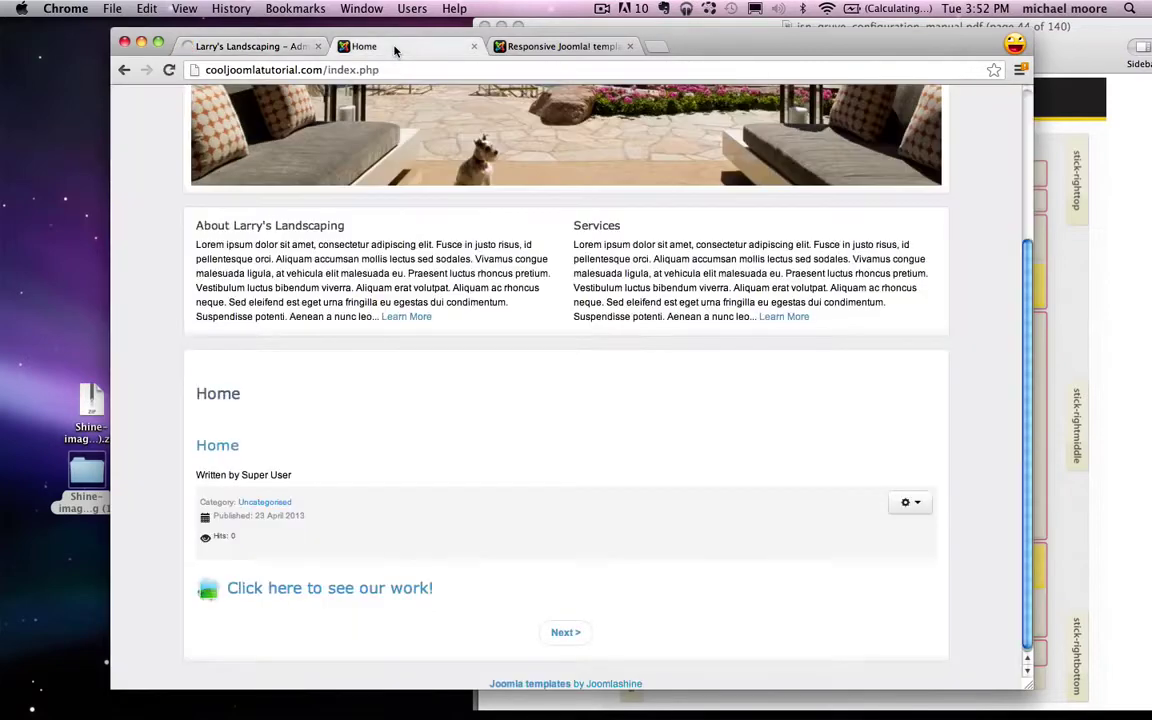
left_click(169, 70)
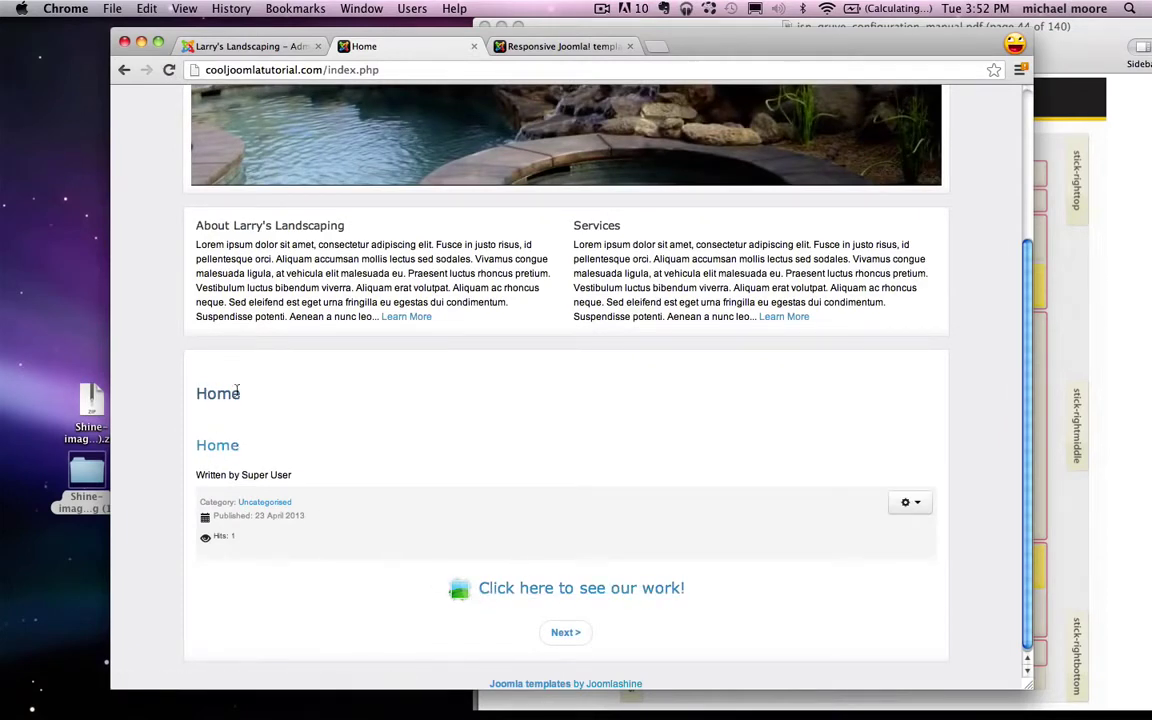
left_click_drag(198, 399, 248, 396)
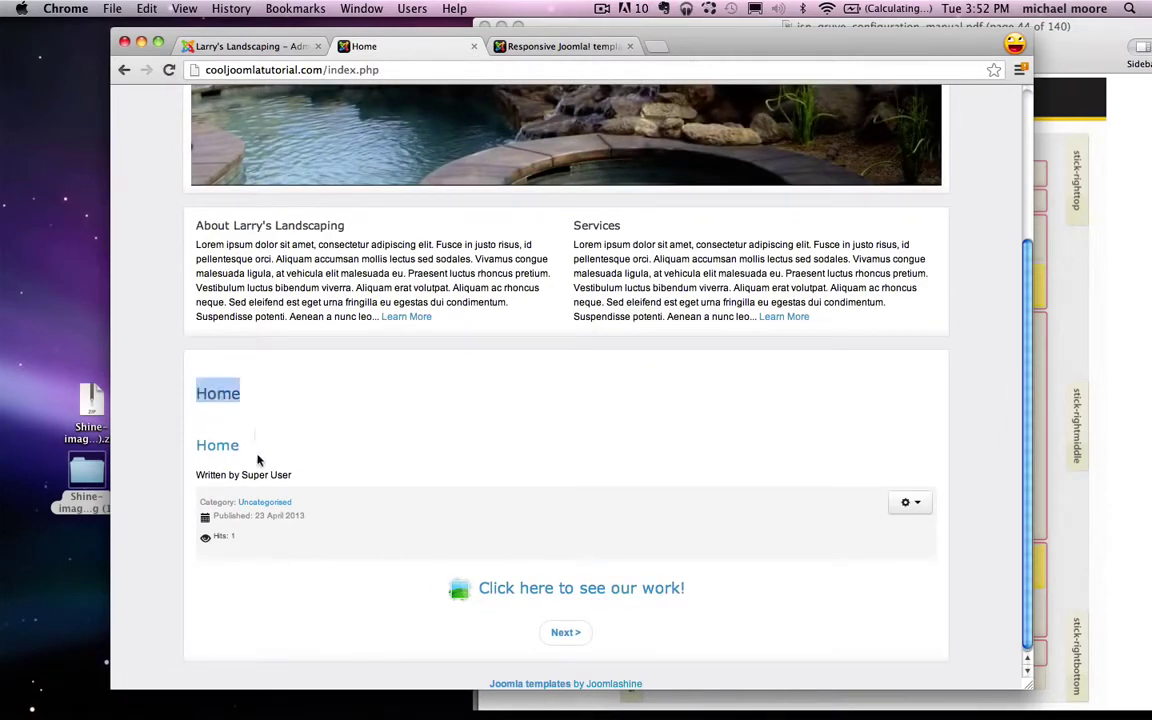
left_click_drag(243, 446, 306, 478)
left_click(309, 477)
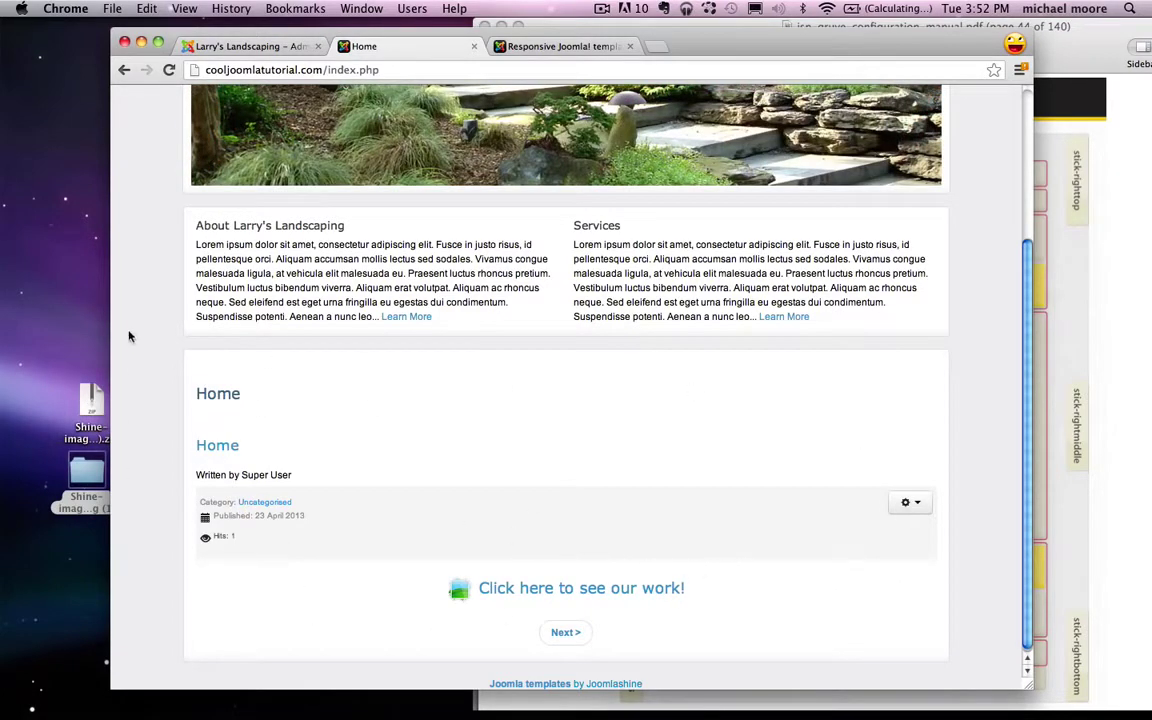
left_click(250, 46)
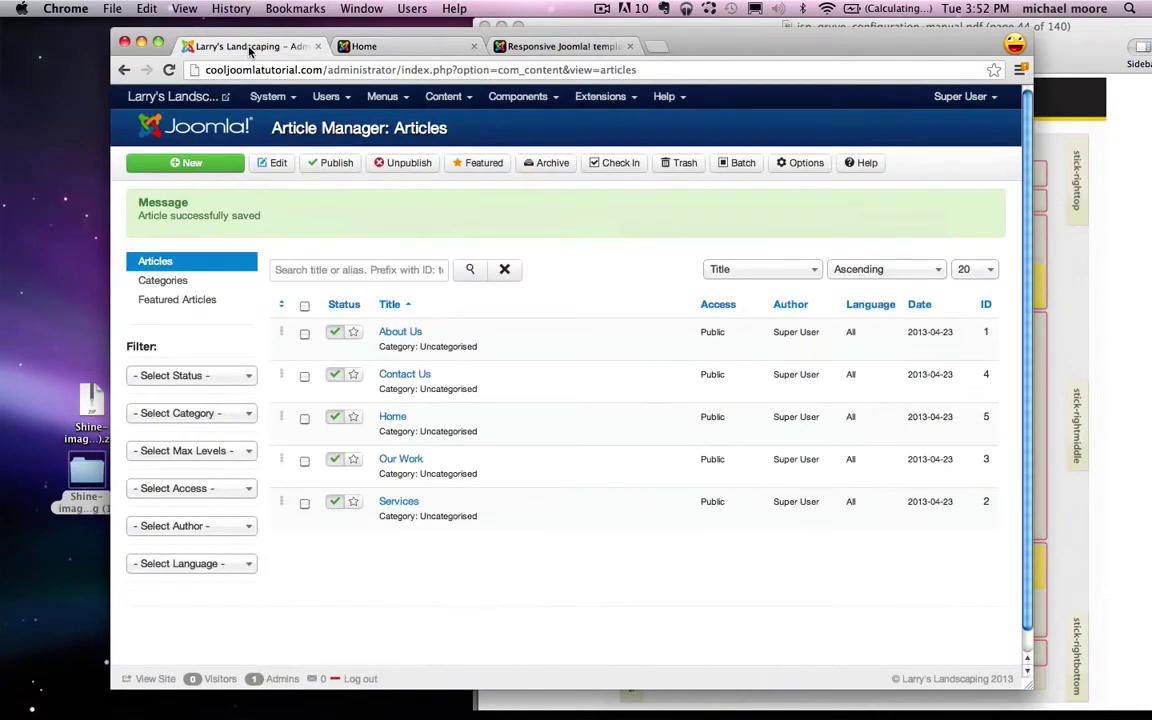
Step: In Article Manager Options, hide the article title, intro text, category, category link and author
left_click(436, 99)
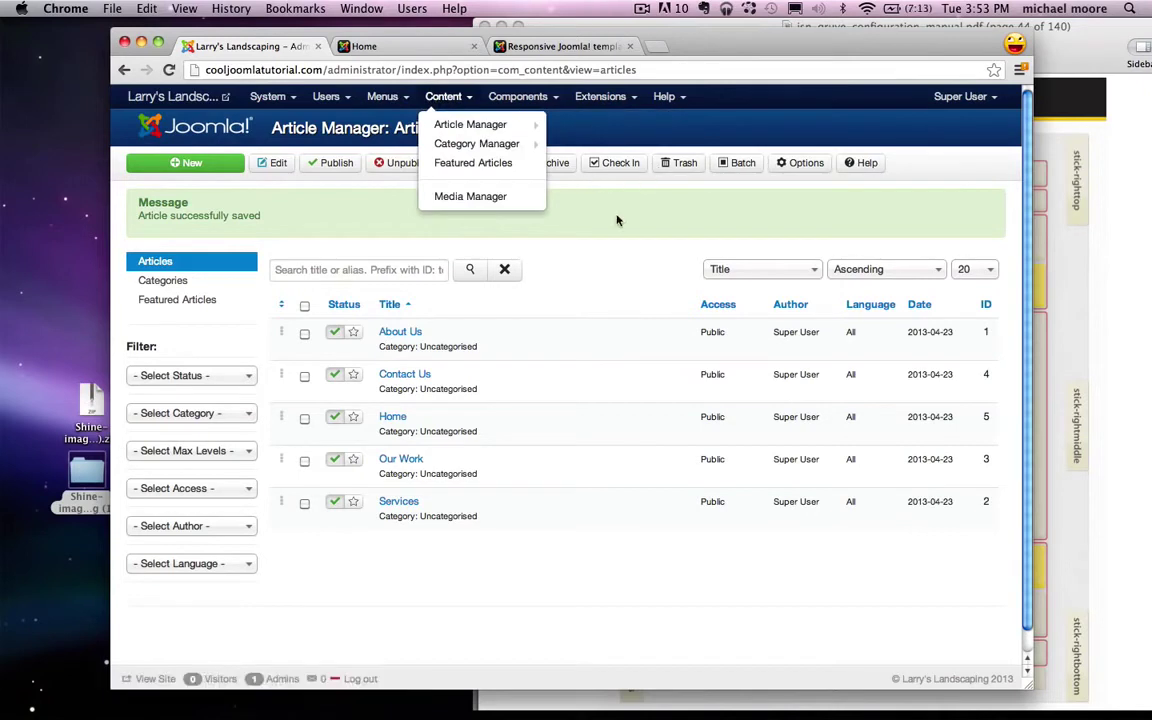
left_click(806, 166)
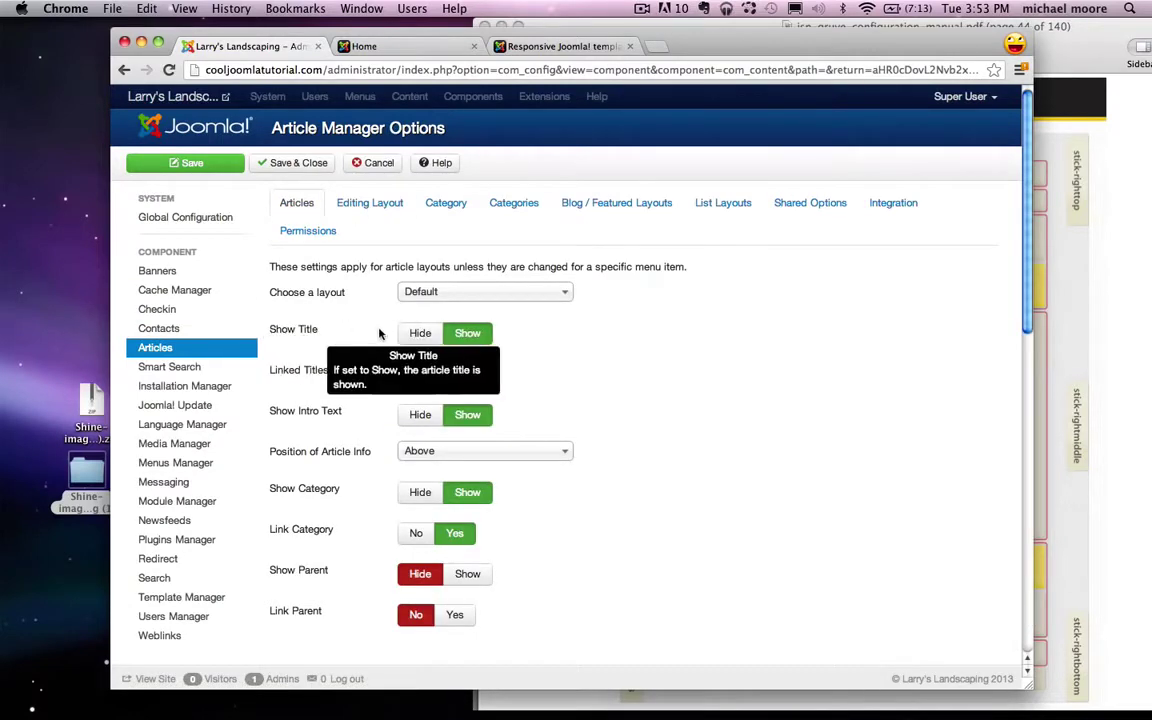
left_click(420, 334)
left_click(416, 374)
scroll(420, 378, "down", 2)
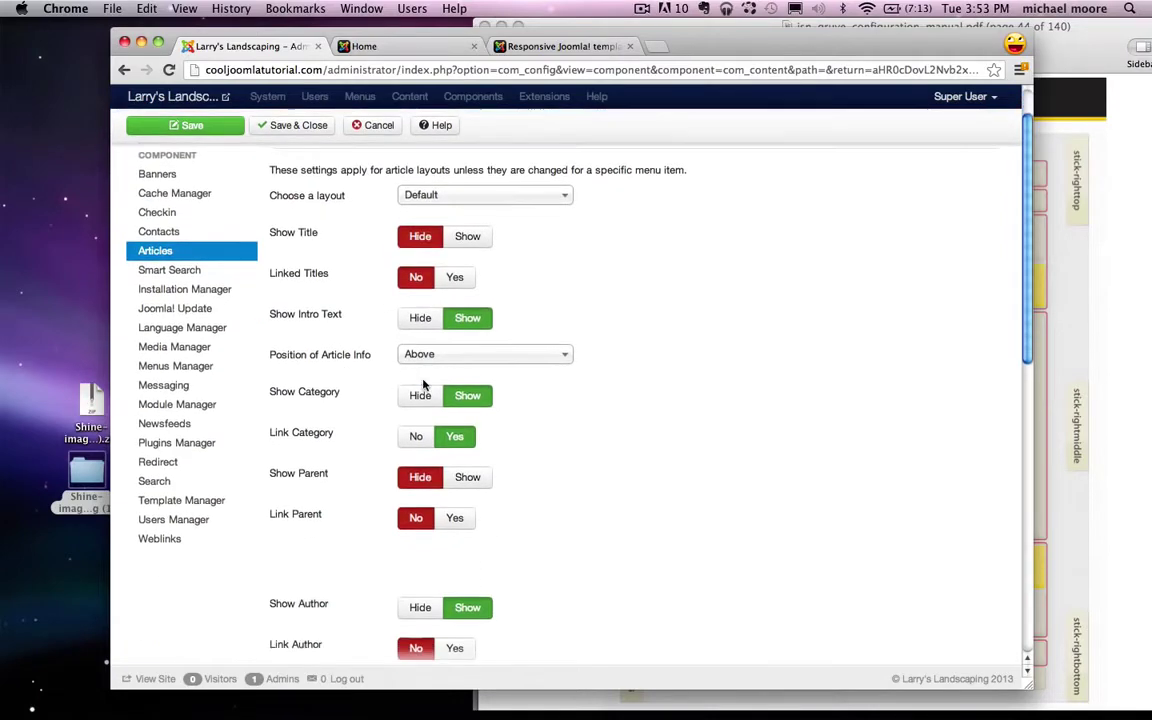
mouse_move(316, 318)
left_click(419, 317)
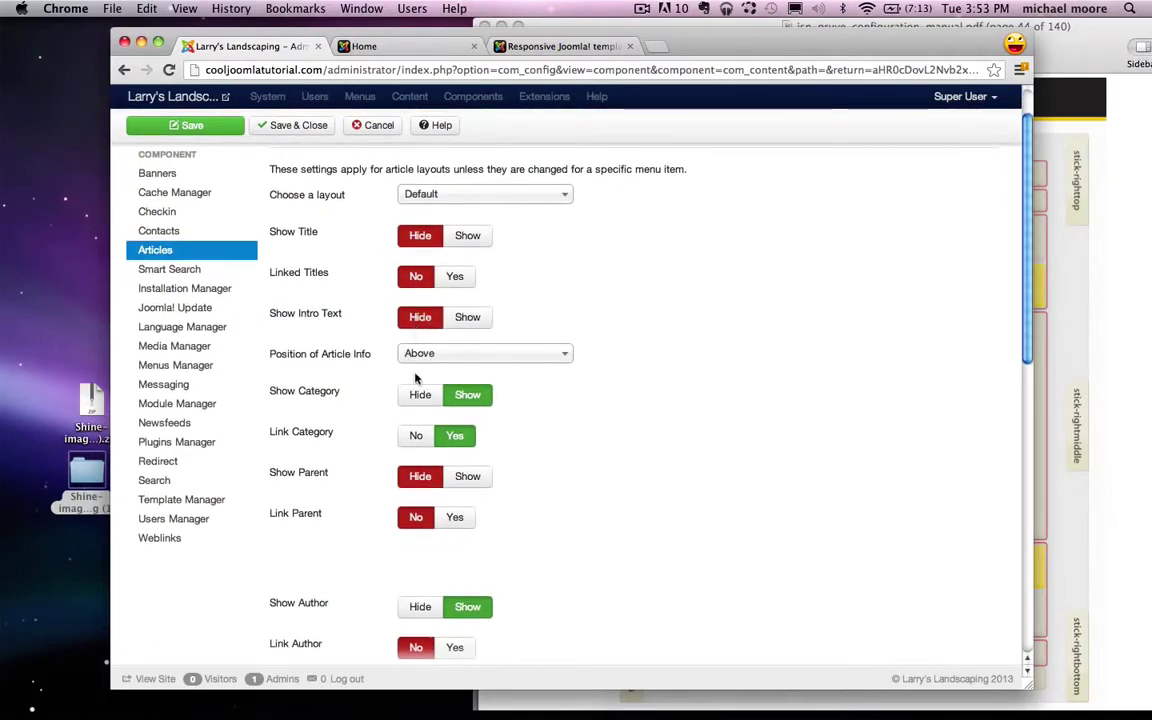
left_click(416, 396)
left_click(417, 436)
scroll(416, 445, "down", 1)
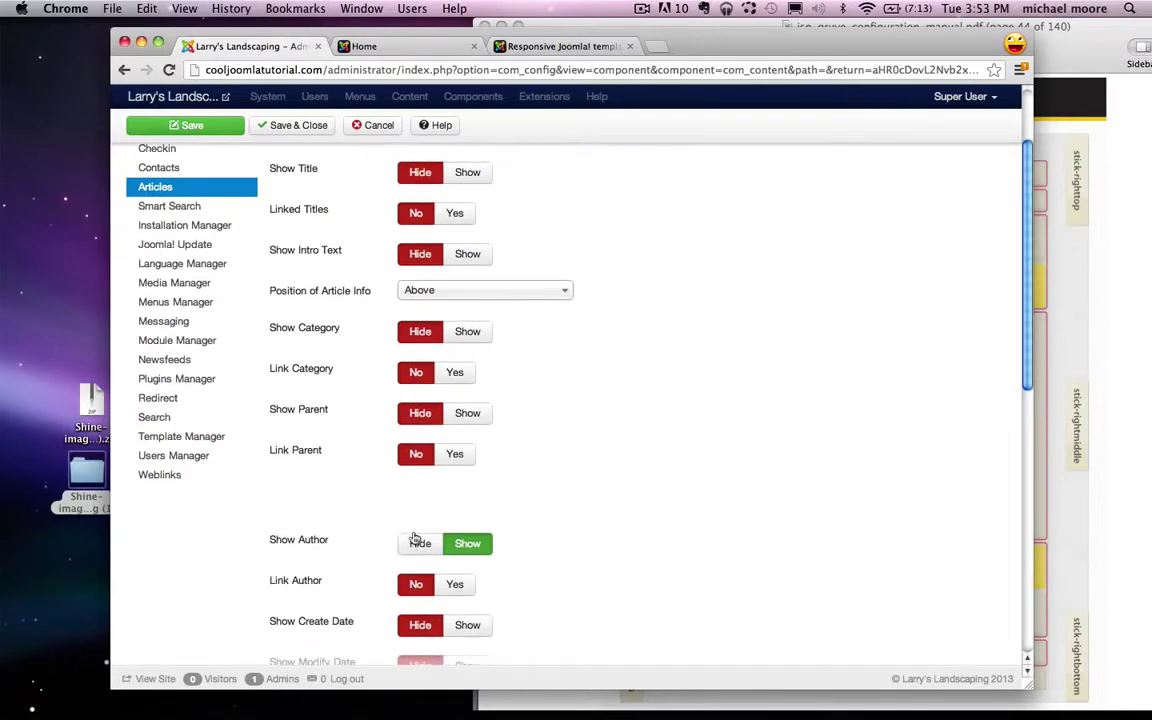
left_click(416, 545)
scroll(416, 540, "down", 2)
scroll(416, 540, "down", 2)
Step: Also hide publish date, navigation, Read More and its title, icons, email, hits and print, then save
left_click(416, 495)
left_click(416, 536)
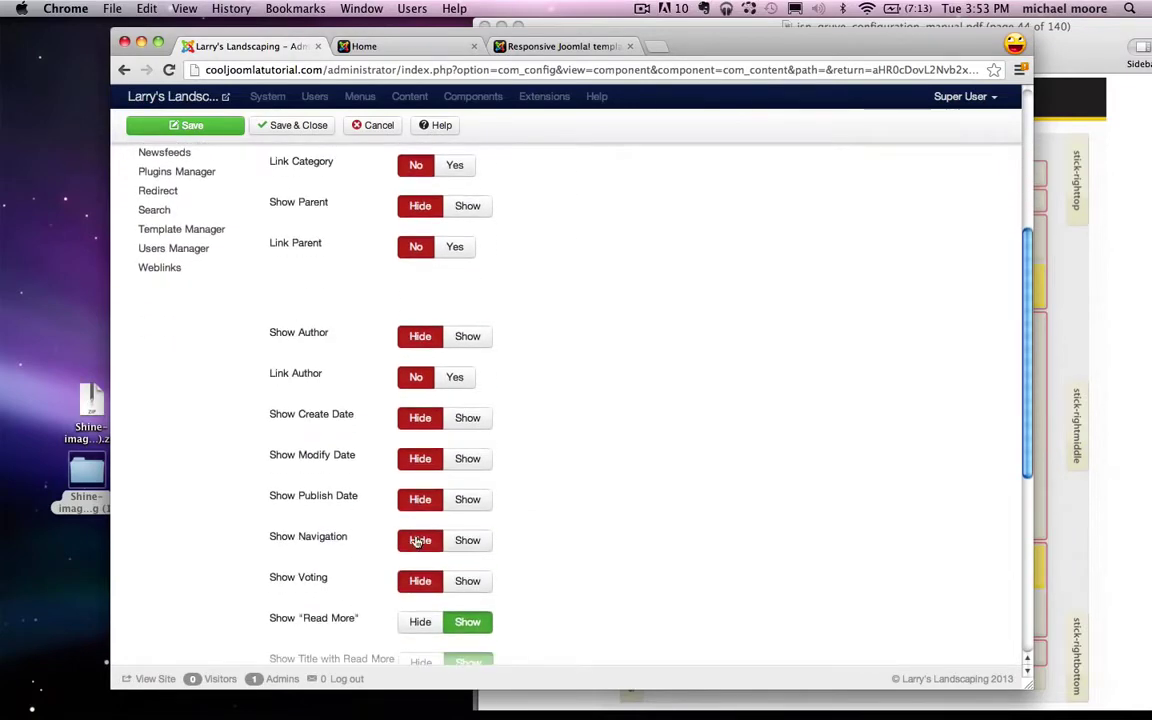
scroll(417, 540, "down", 1)
left_click(419, 542)
left_click(419, 582)
scroll(420, 575, "down", 3)
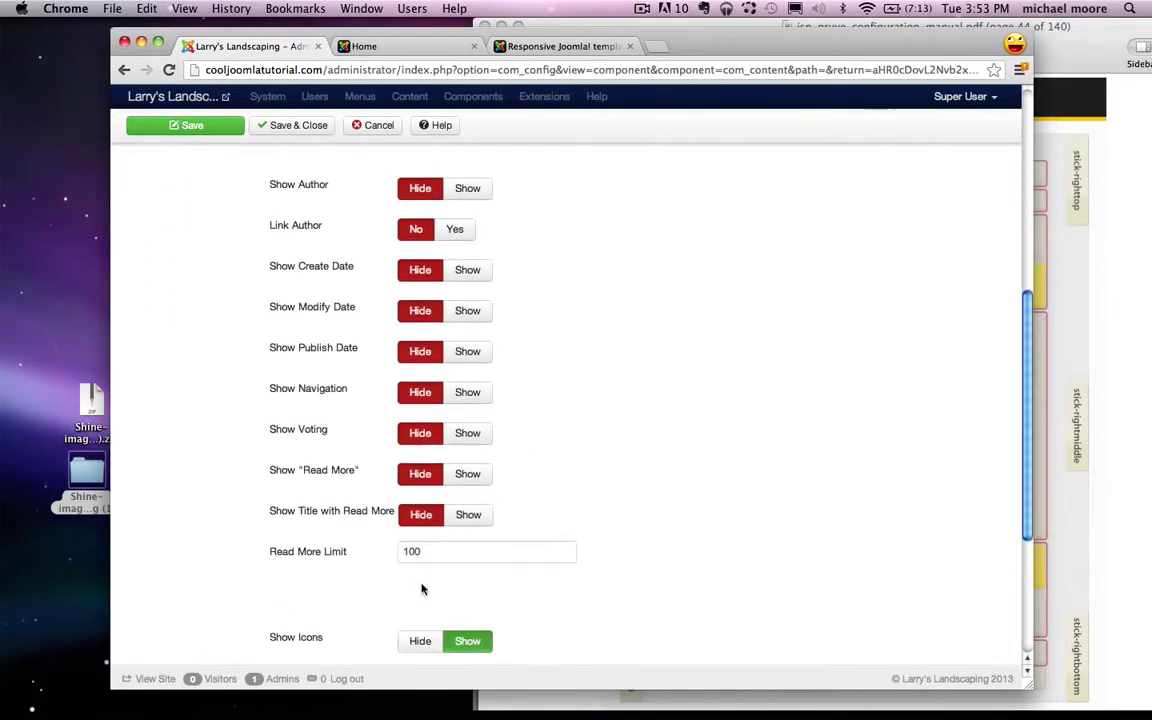
left_click(420, 562)
scroll(420, 545, "down", 2)
left_click(419, 520)
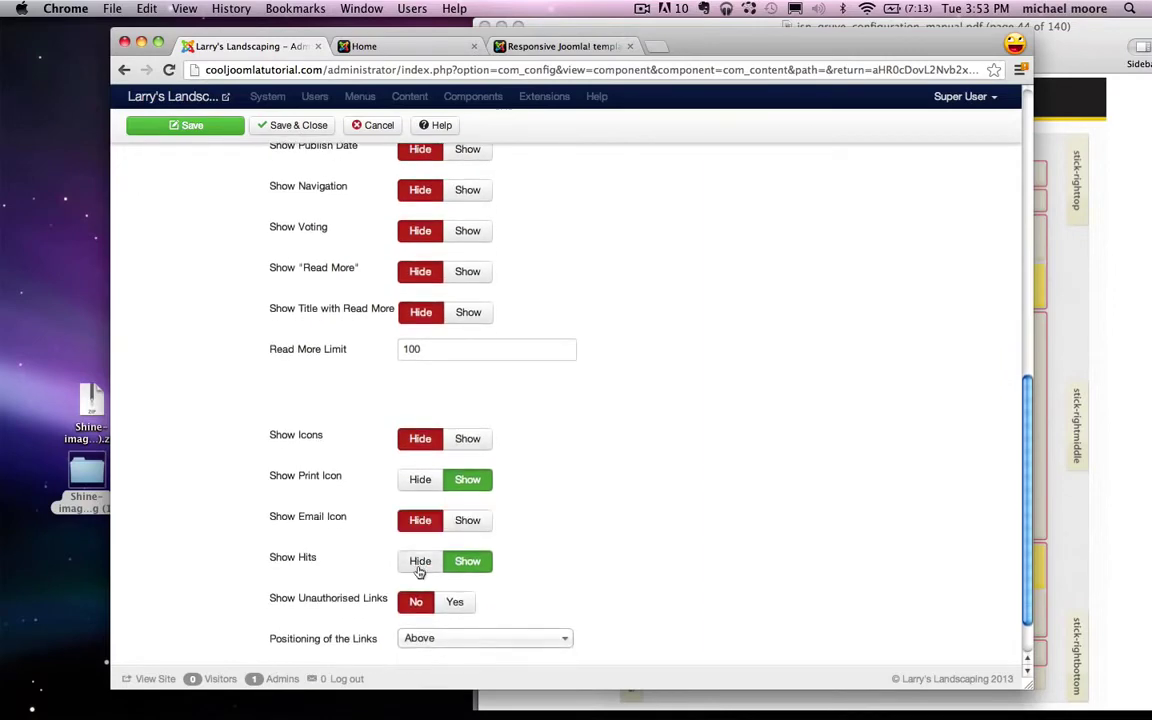
left_click(420, 562)
left_click(420, 490)
scroll(421, 480, "down", 2)
scroll(376, 425, "up", 15)
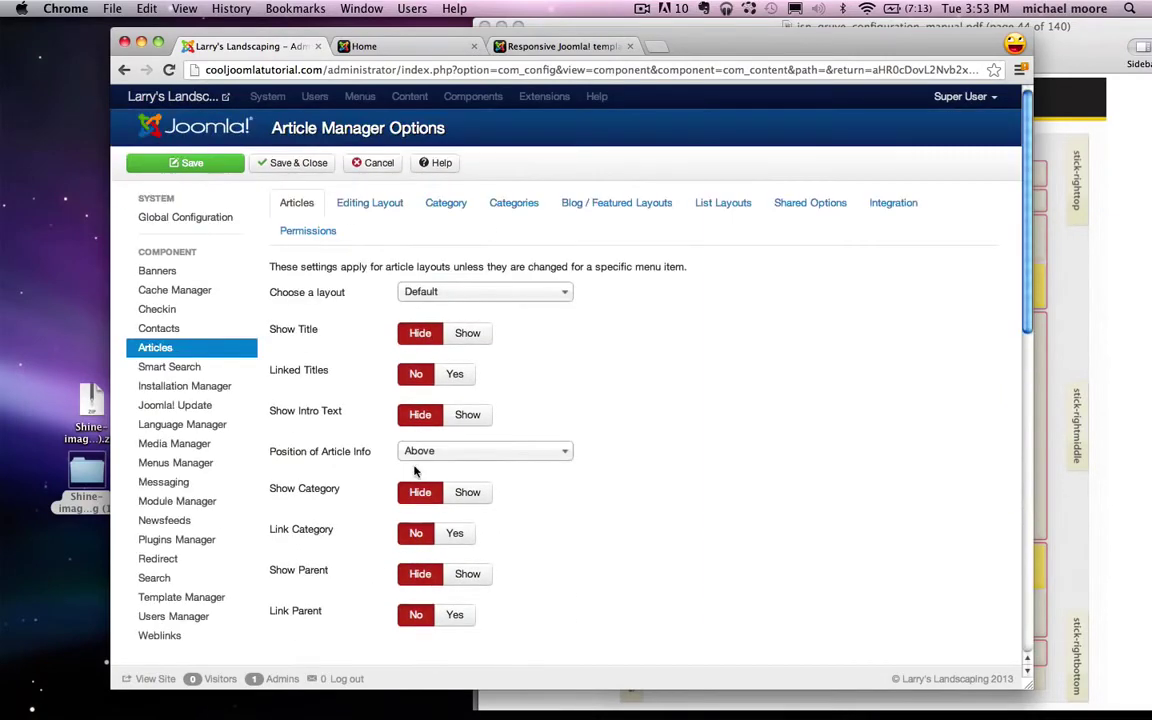
left_click(297, 160)
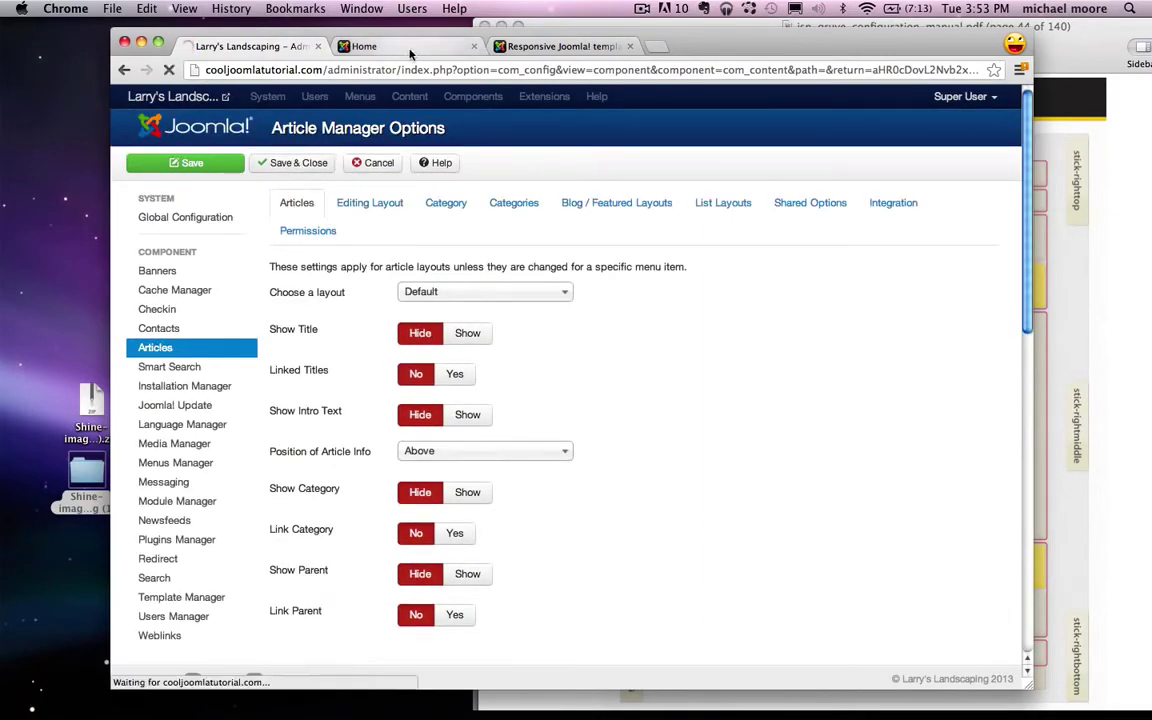
Step: Reload the front page to confirm the hidden article details, then return to the administration
left_click(405, 46)
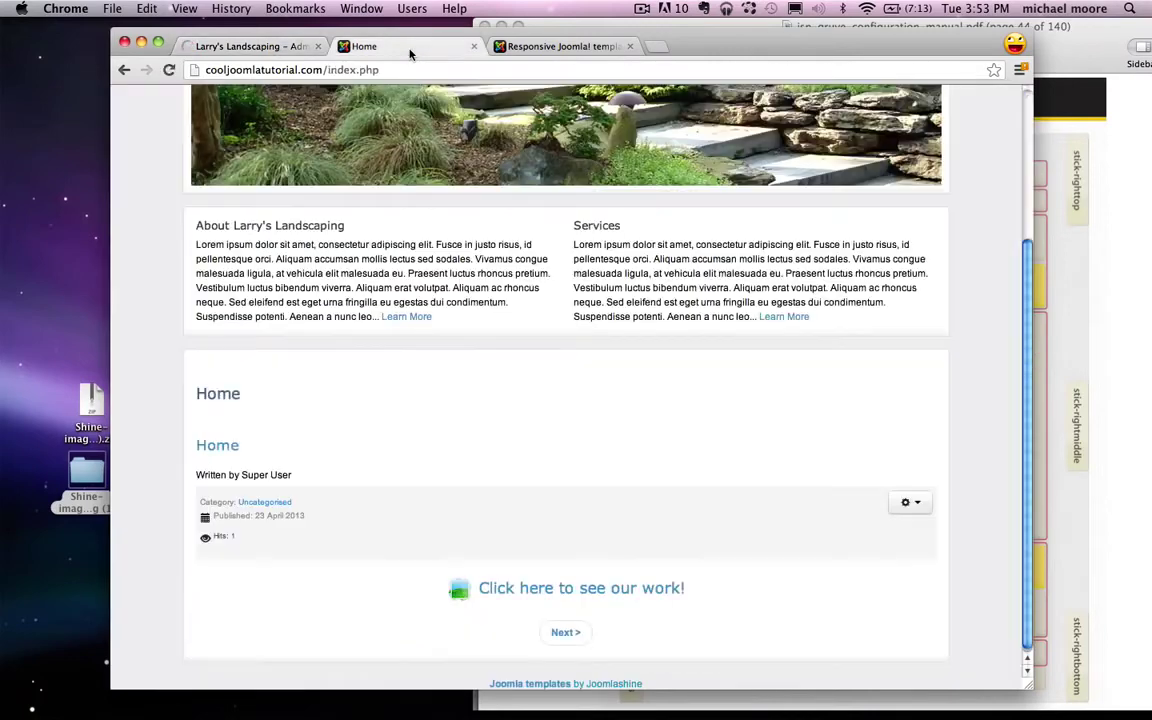
left_click(168, 70)
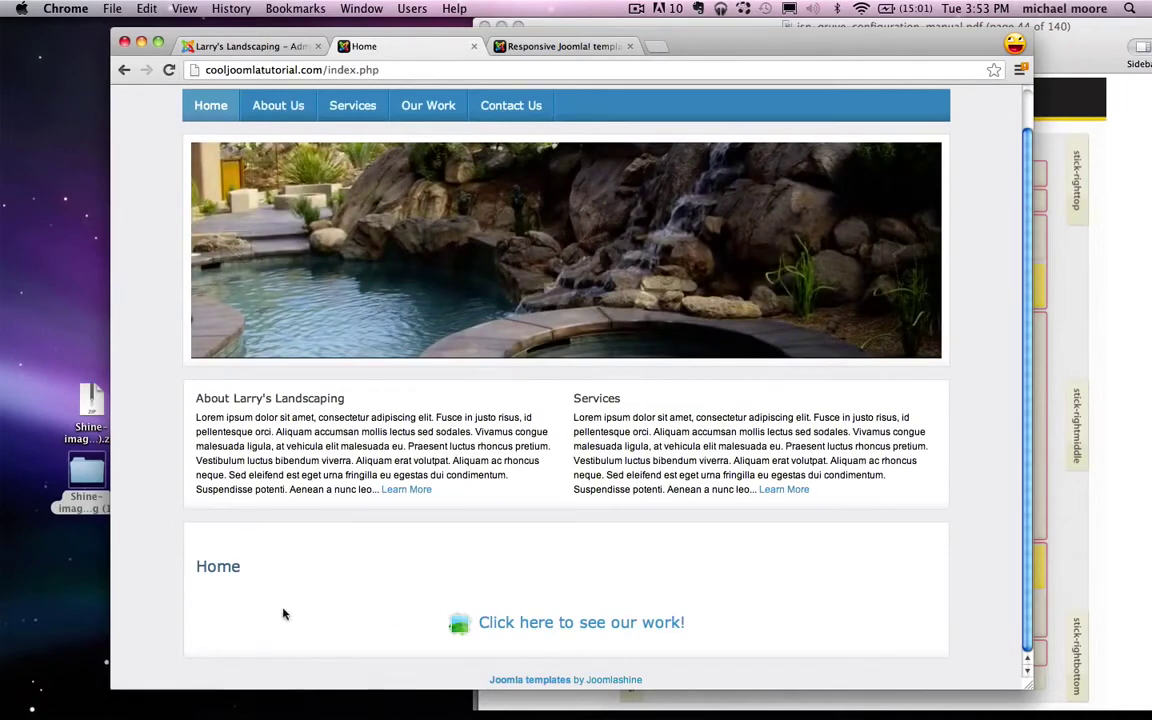
left_click_drag(198, 570, 334, 570)
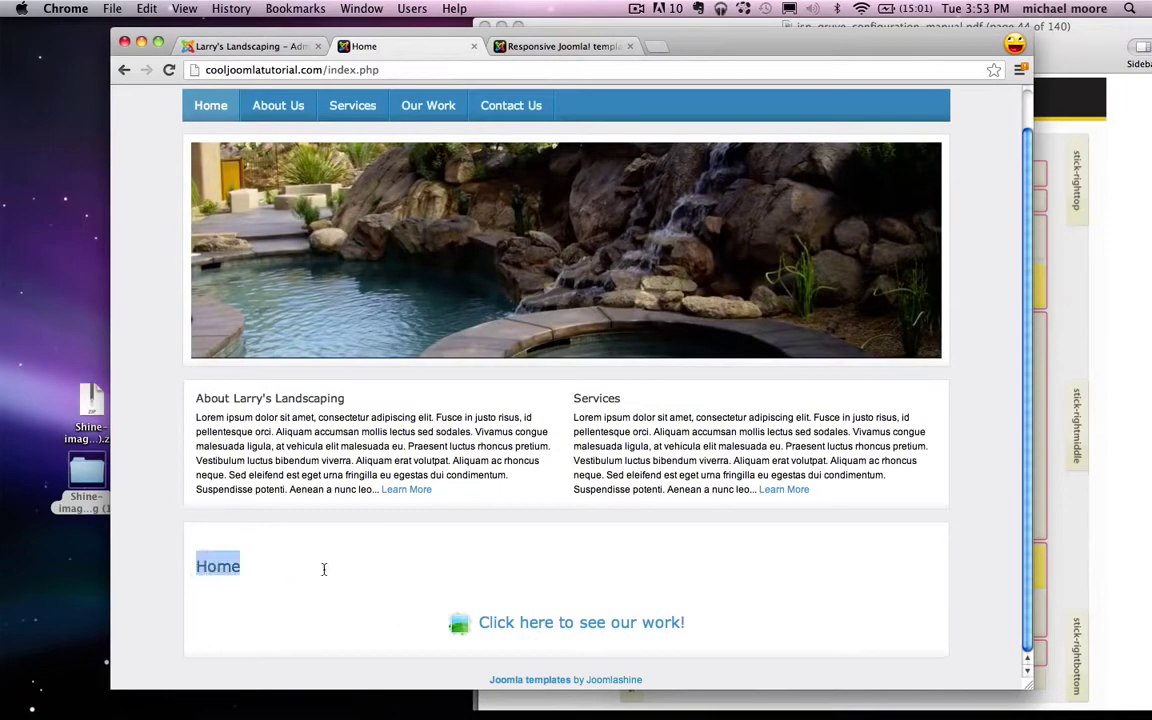
left_click(252, 46)
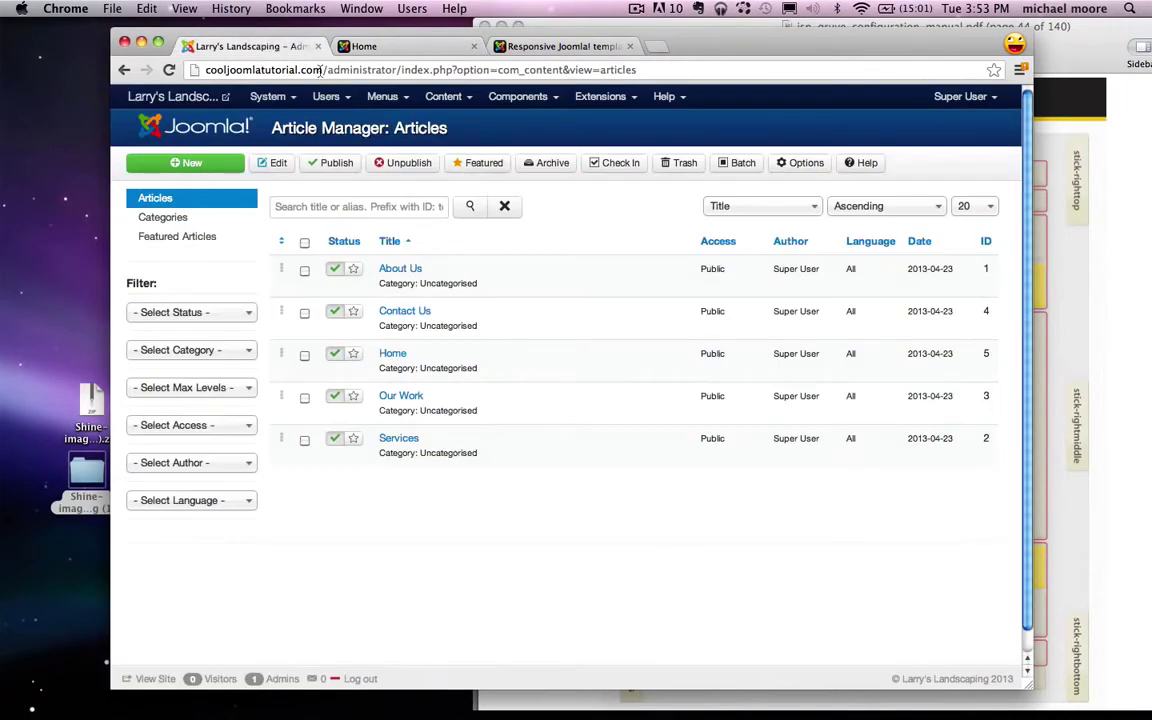
Step: Set Show Page Heading to No in the Home menu item's Page Display Options and save it
left_click(382, 96)
left_click(412, 160)
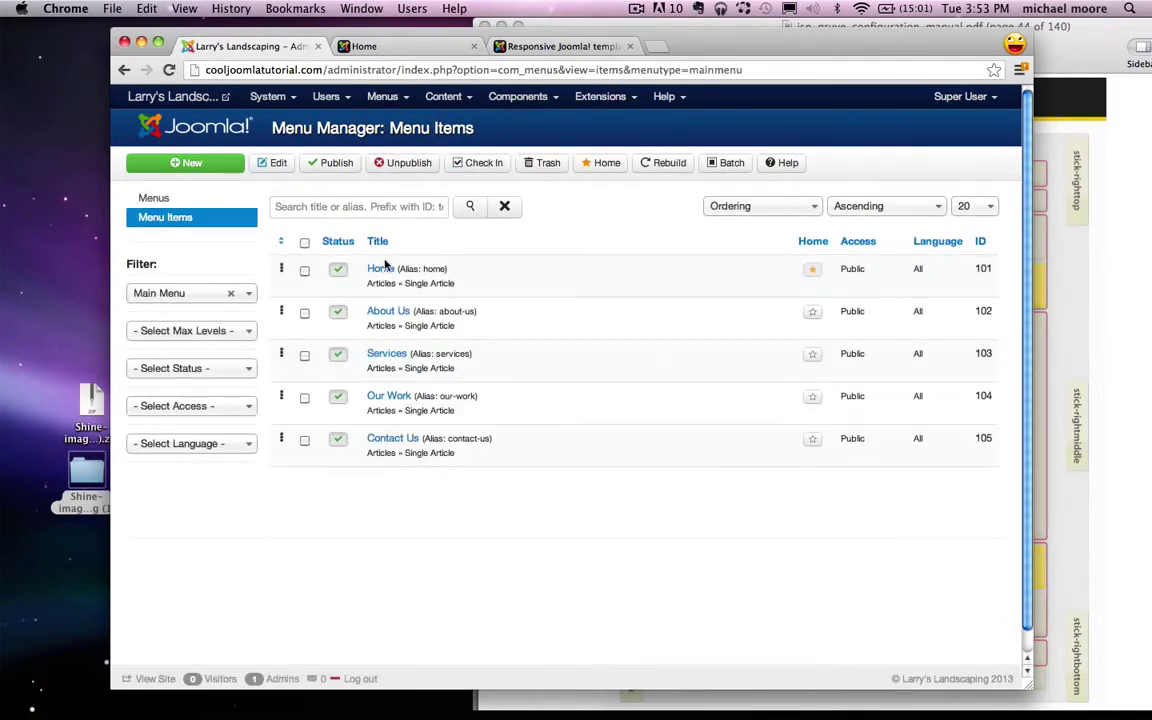
left_click(381, 270)
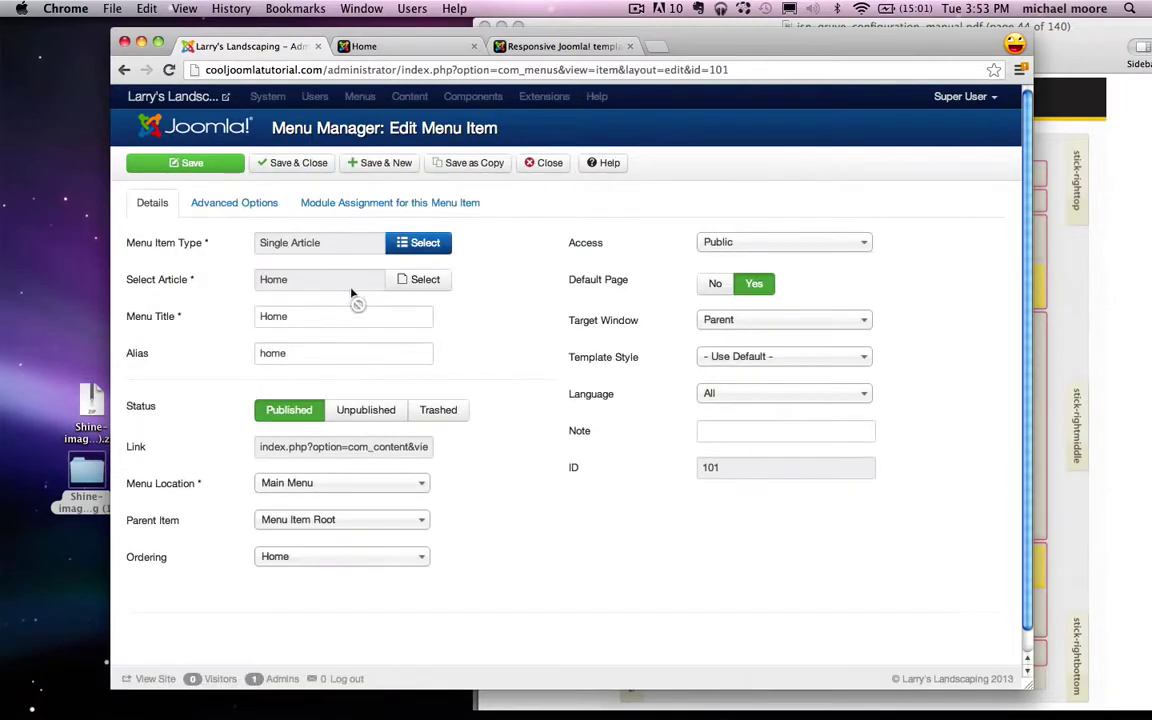
left_click(248, 203)
scroll(640, 375, "down", 10)
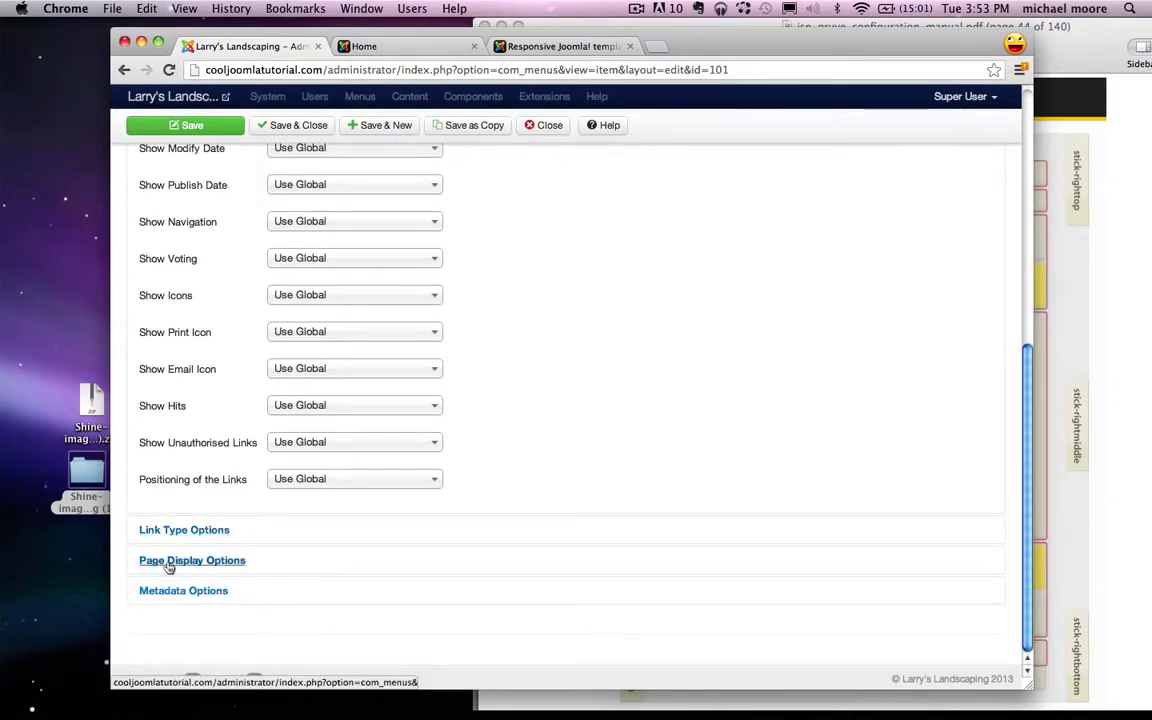
left_click(229, 561)
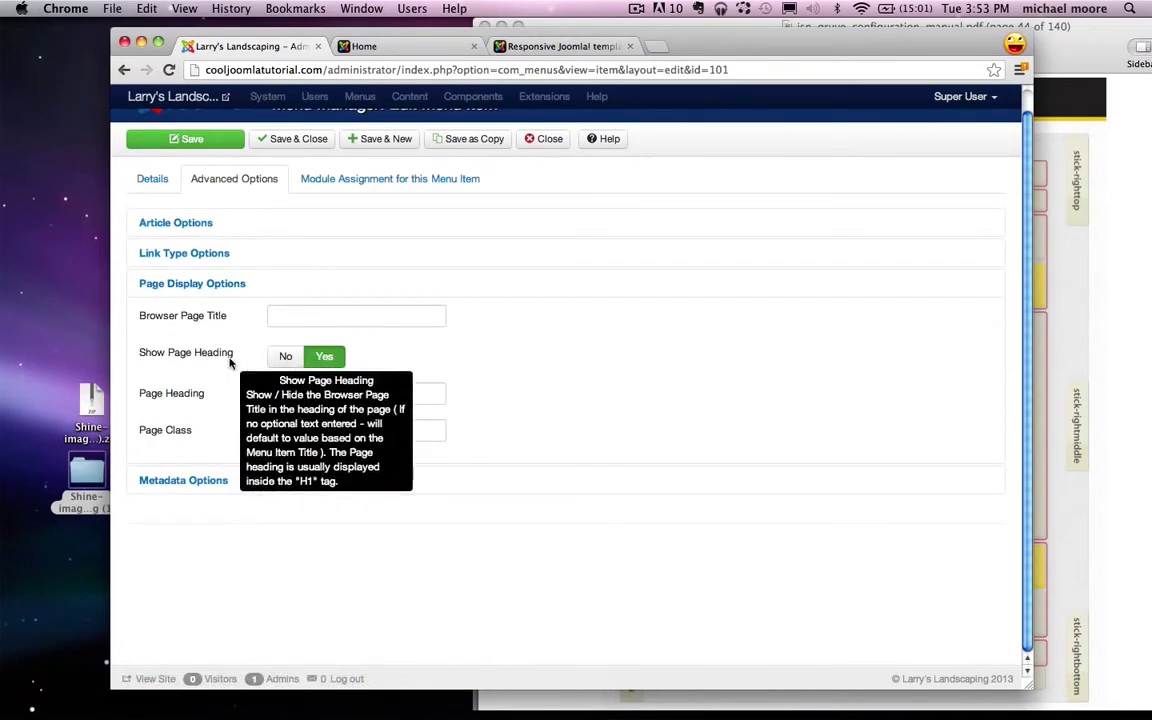
left_click(284, 358)
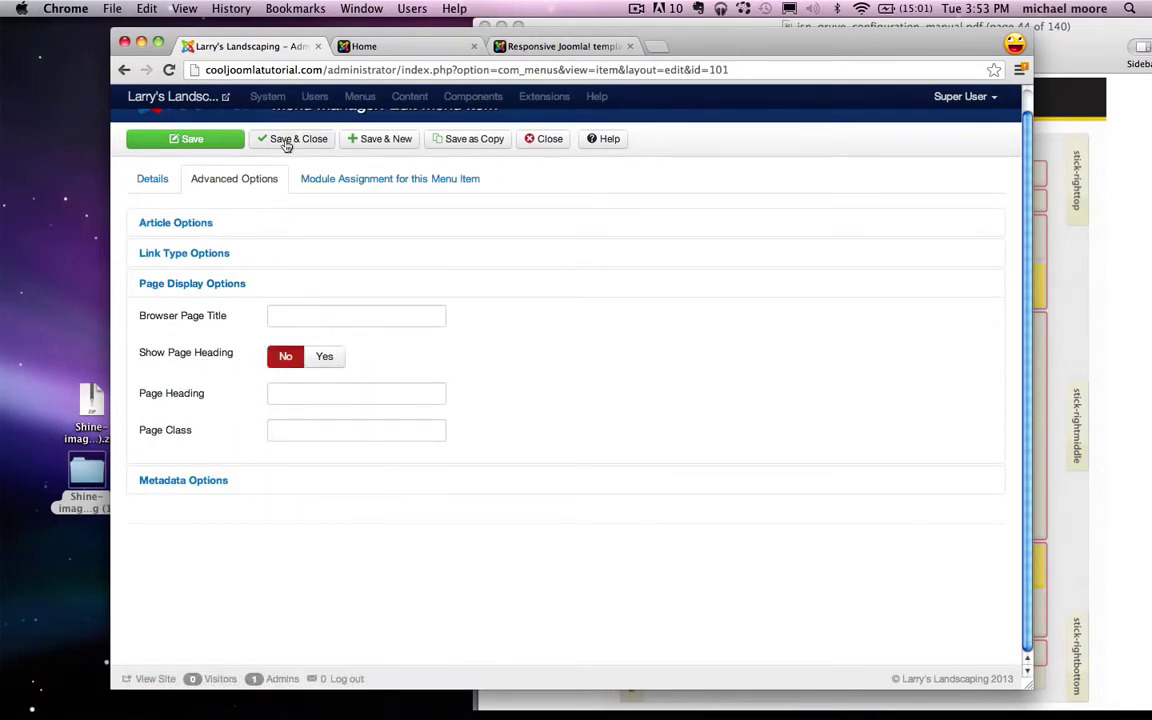
left_click(290, 140)
left_click(370, 46)
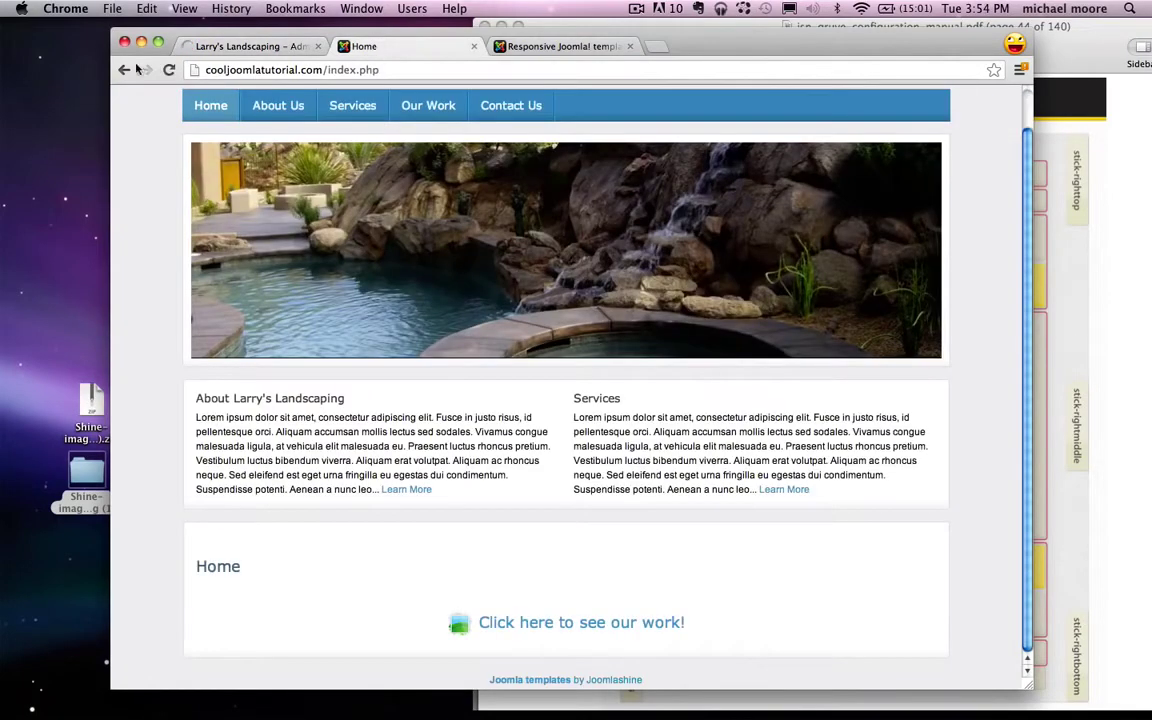
Step: Confirm the refreshed front page lacks the Home heading, try the 'Click here to see our work!' link, then return to admin
left_click(168, 69)
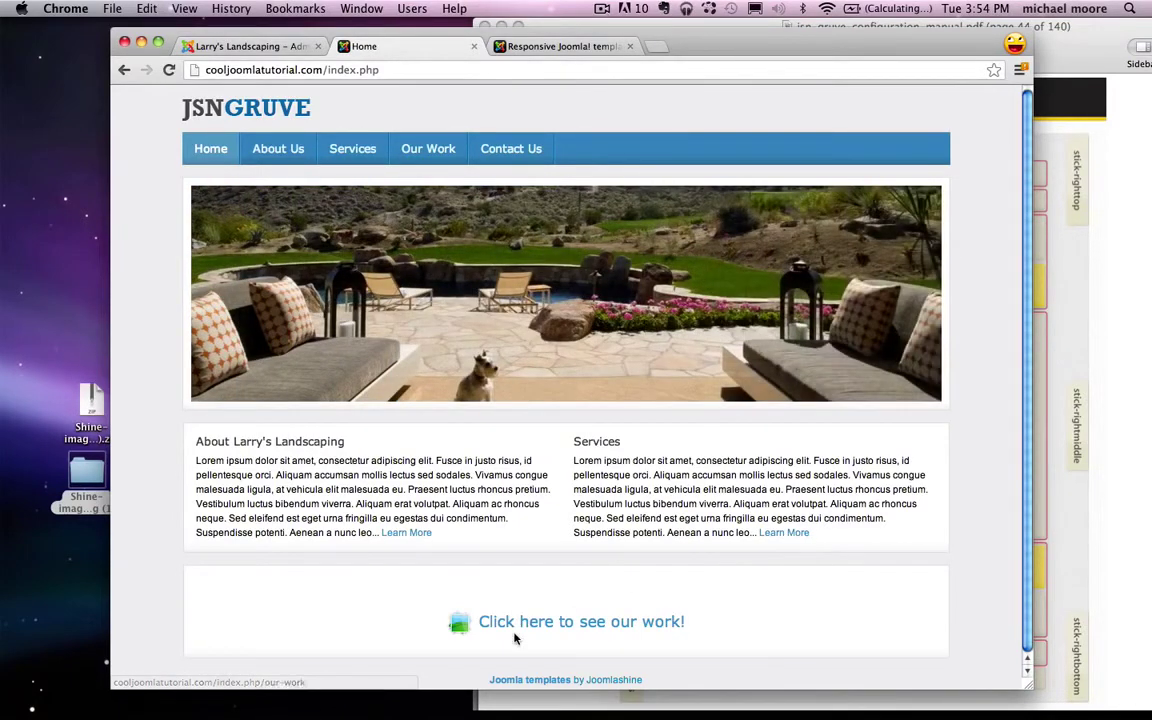
left_click(516, 634)
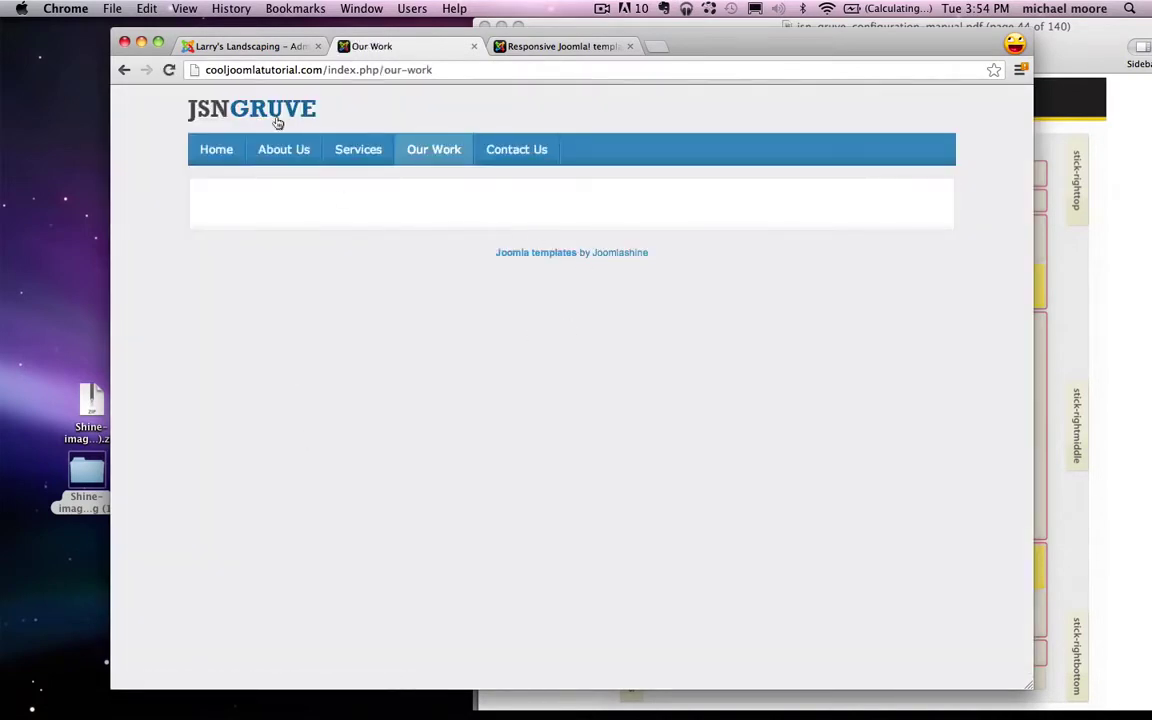
left_click(275, 115)
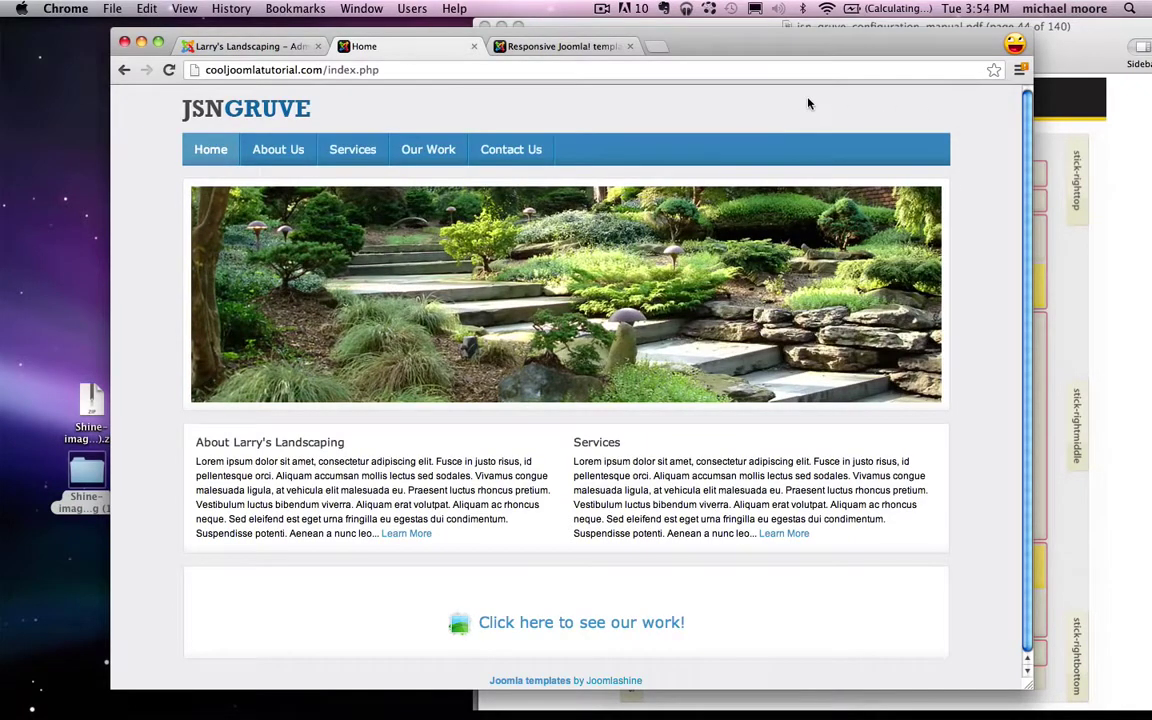
left_click(265, 46)
left_click(595, 97)
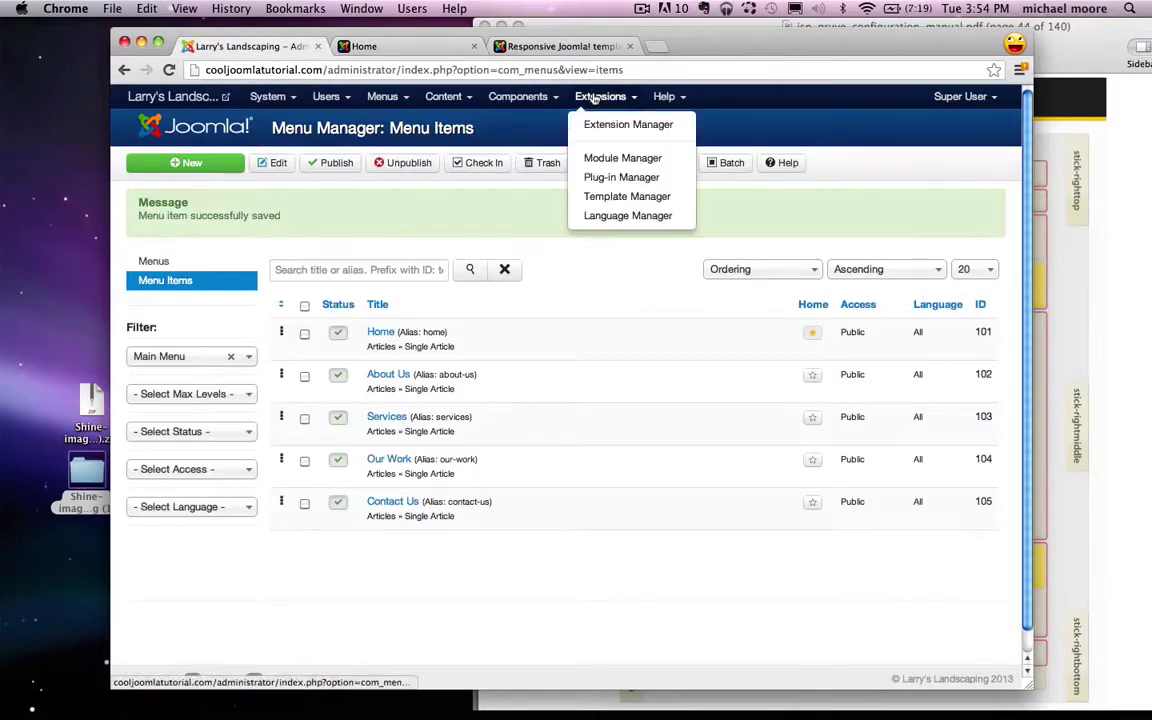
Step: Create a new Custom HTML module titled Phone Number with its title hidden
left_click(652, 158)
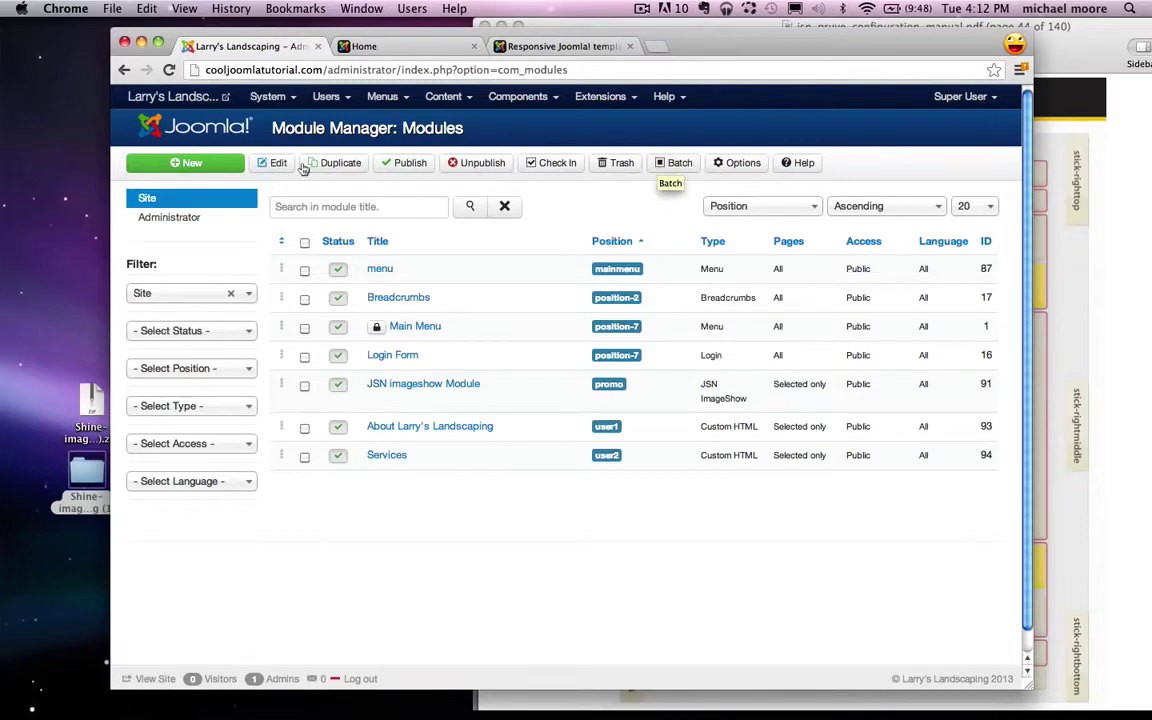
left_click(185, 164)
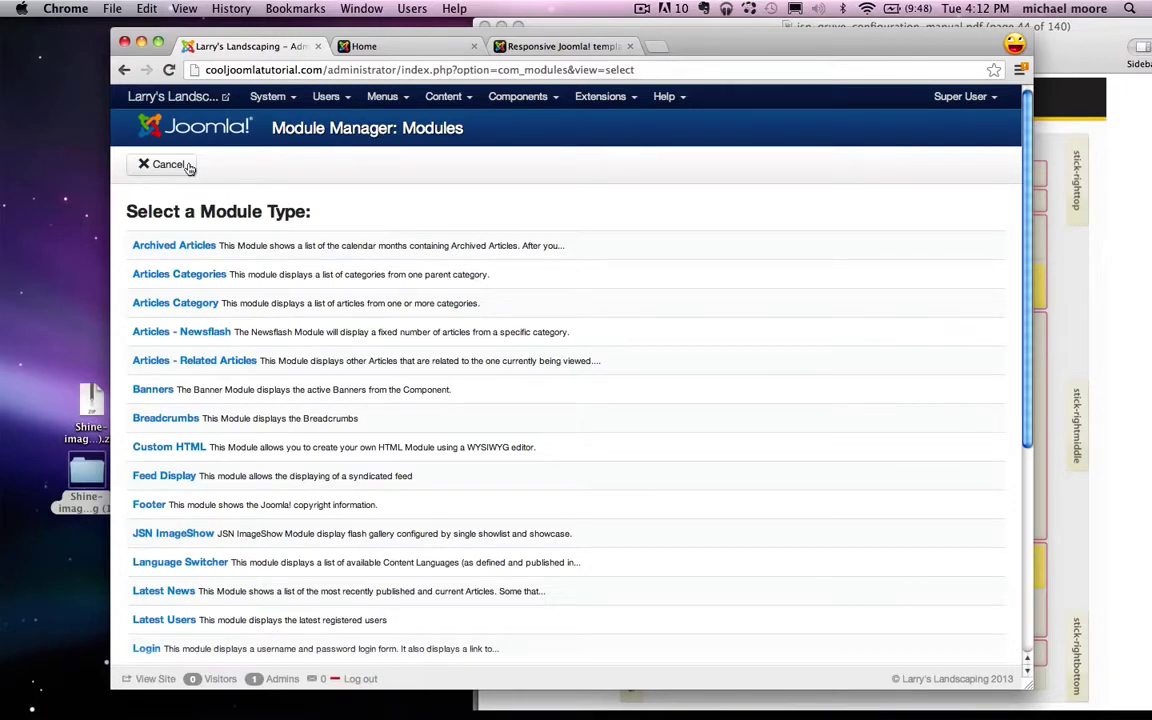
left_click(157, 450)
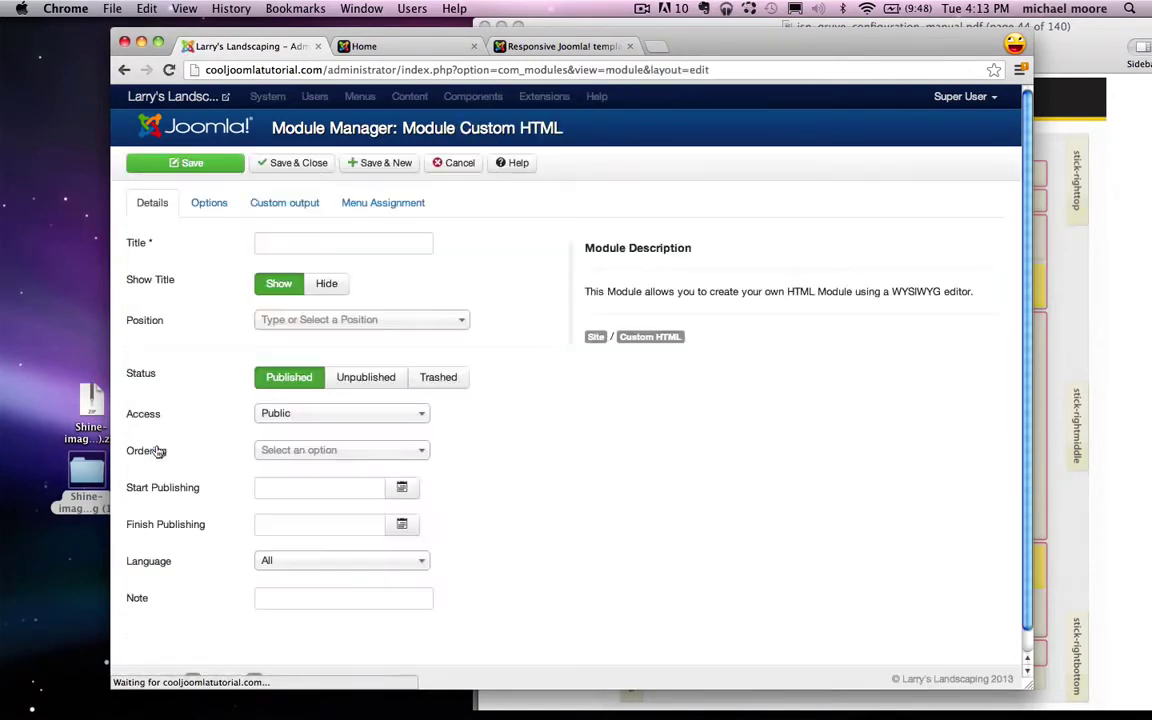
left_click(297, 241)
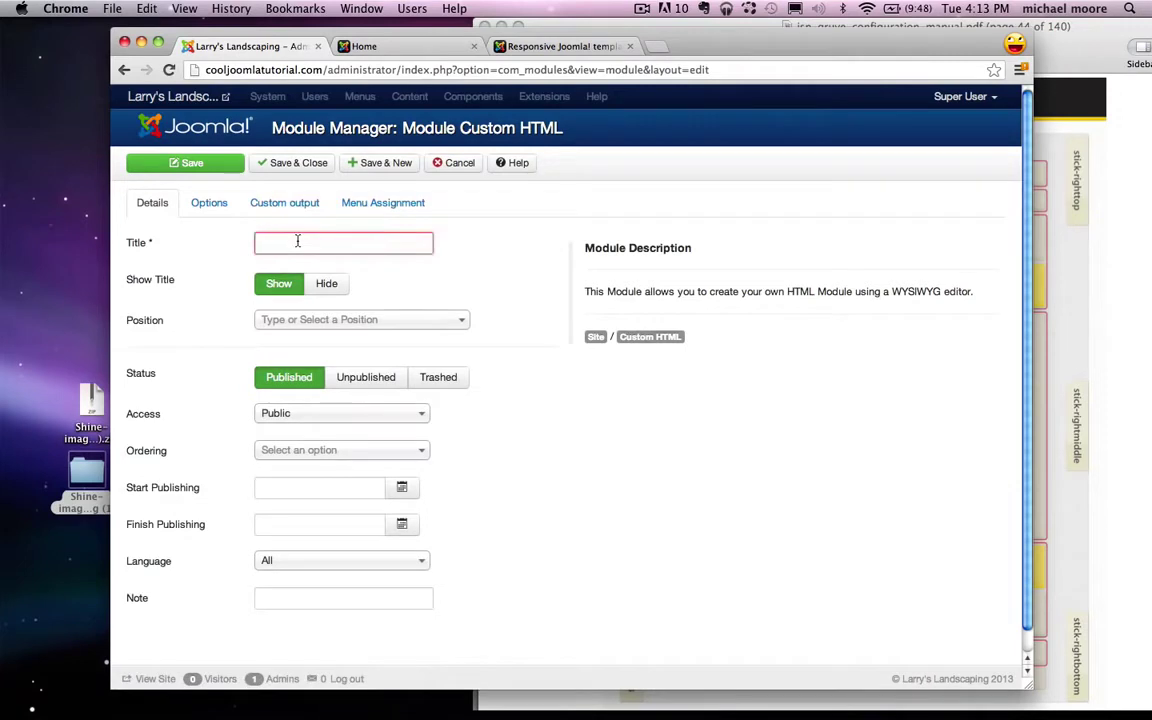
type("Phone Number")
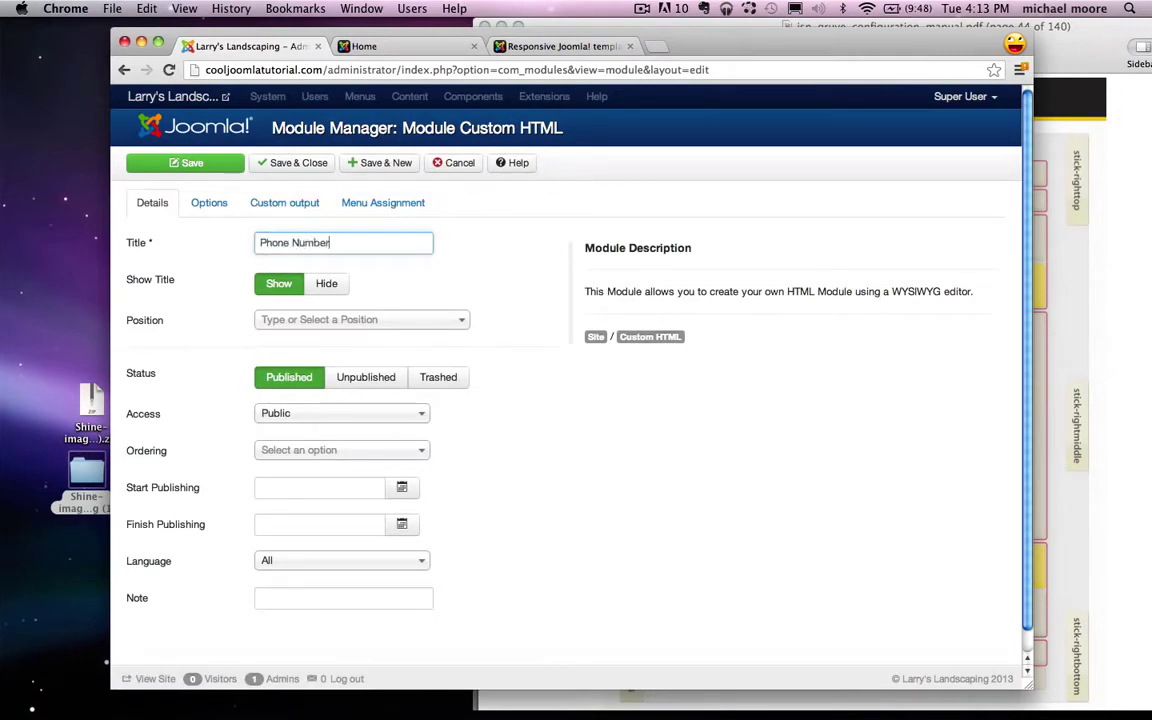
left_click(330, 287)
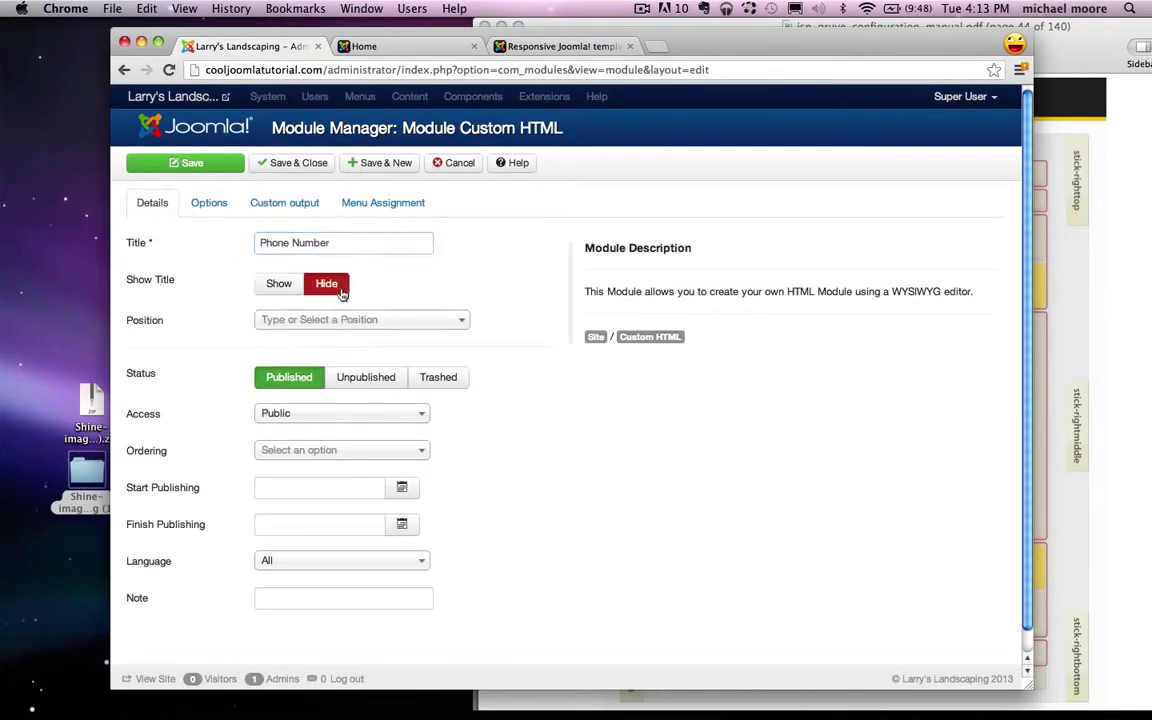
left_click_drag(261, 243, 344, 244)
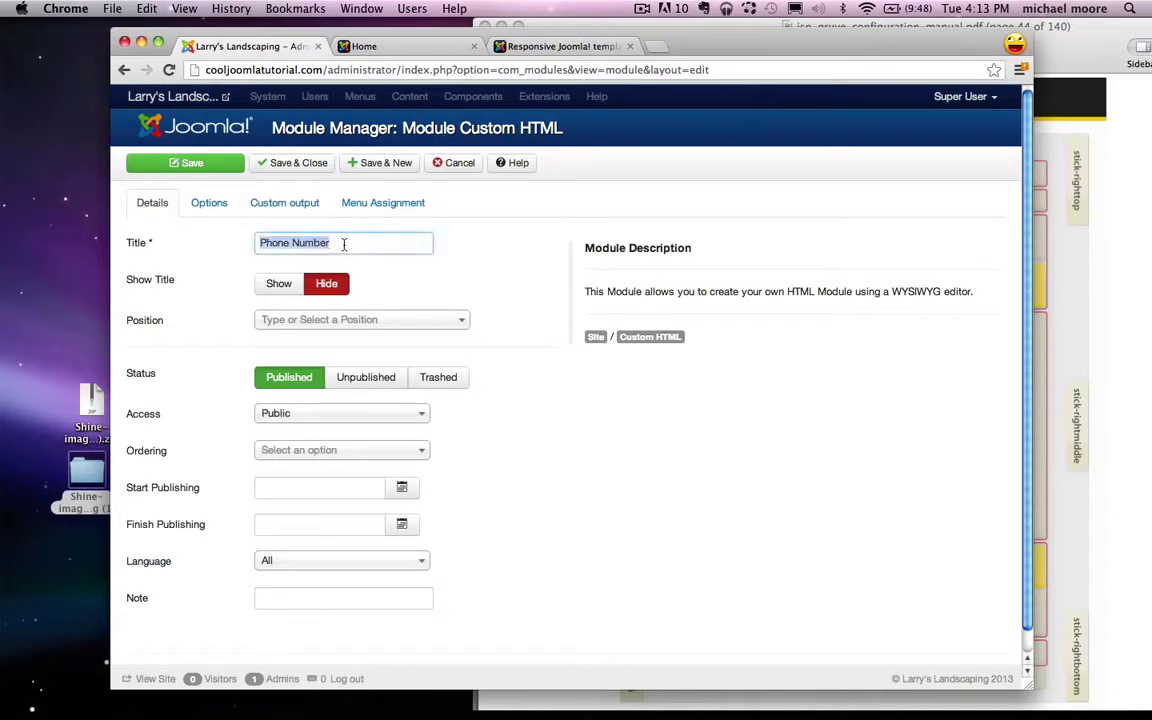
left_click(496, 237)
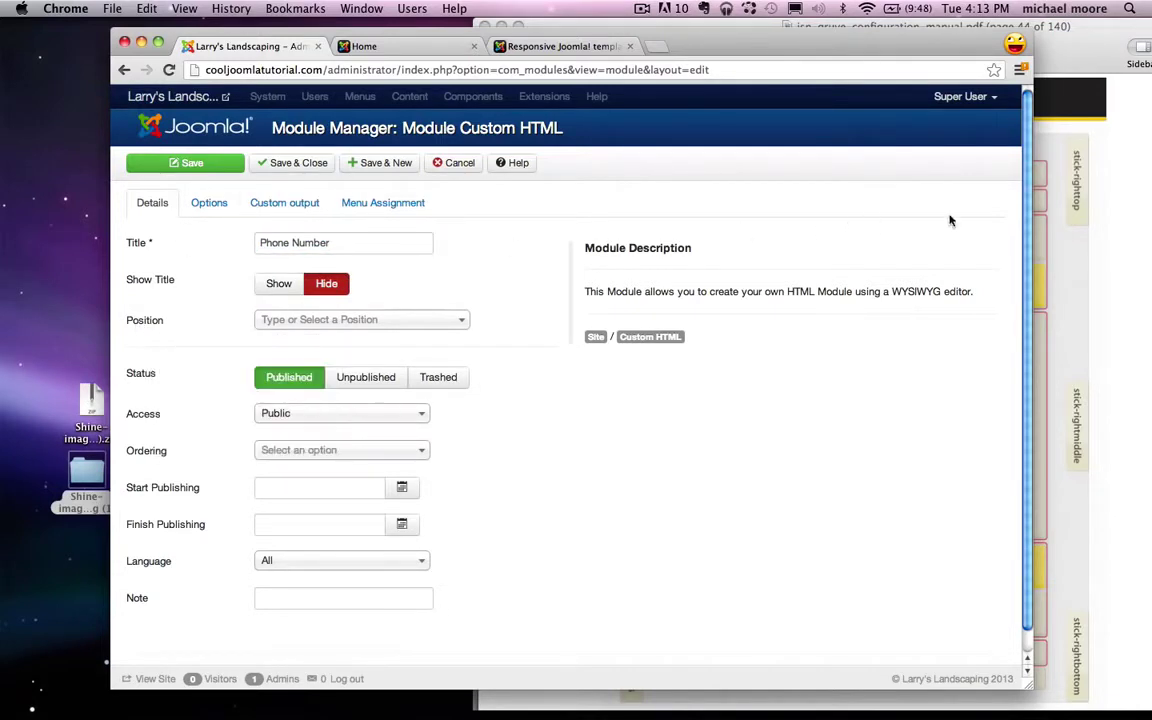
Step: Assign the module to the Top [top] position of the Jsn_gruve_free template
left_click(1065, 224)
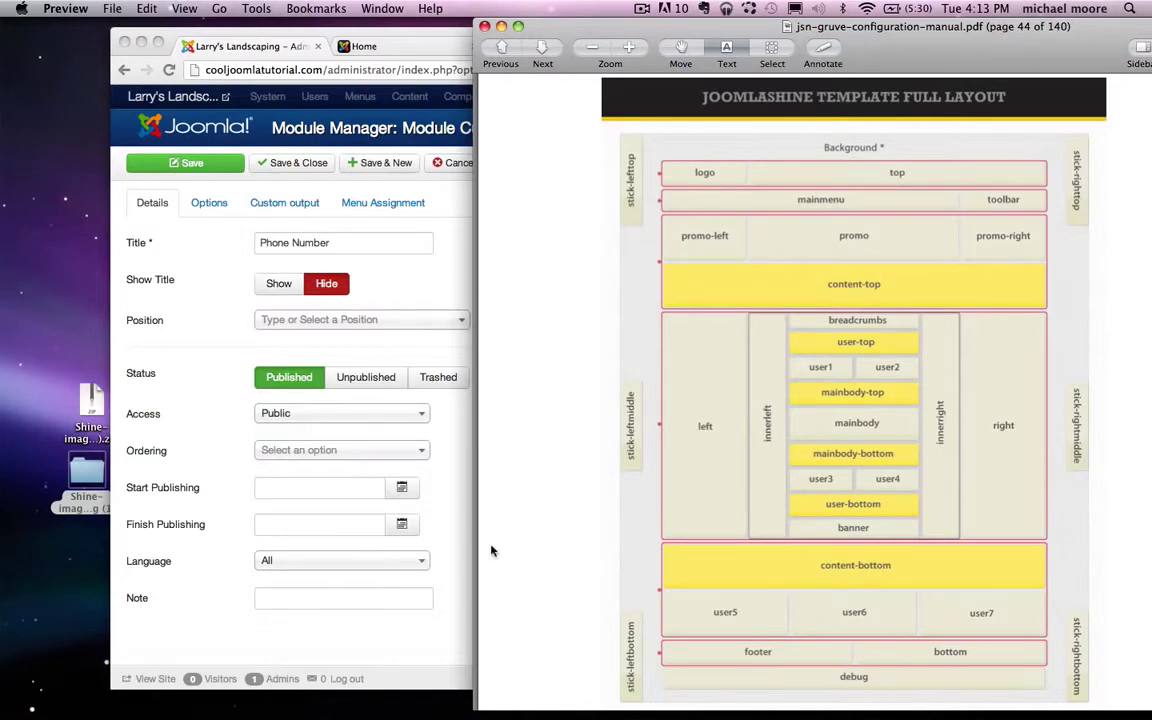
left_click(454, 530)
left_click(325, 317)
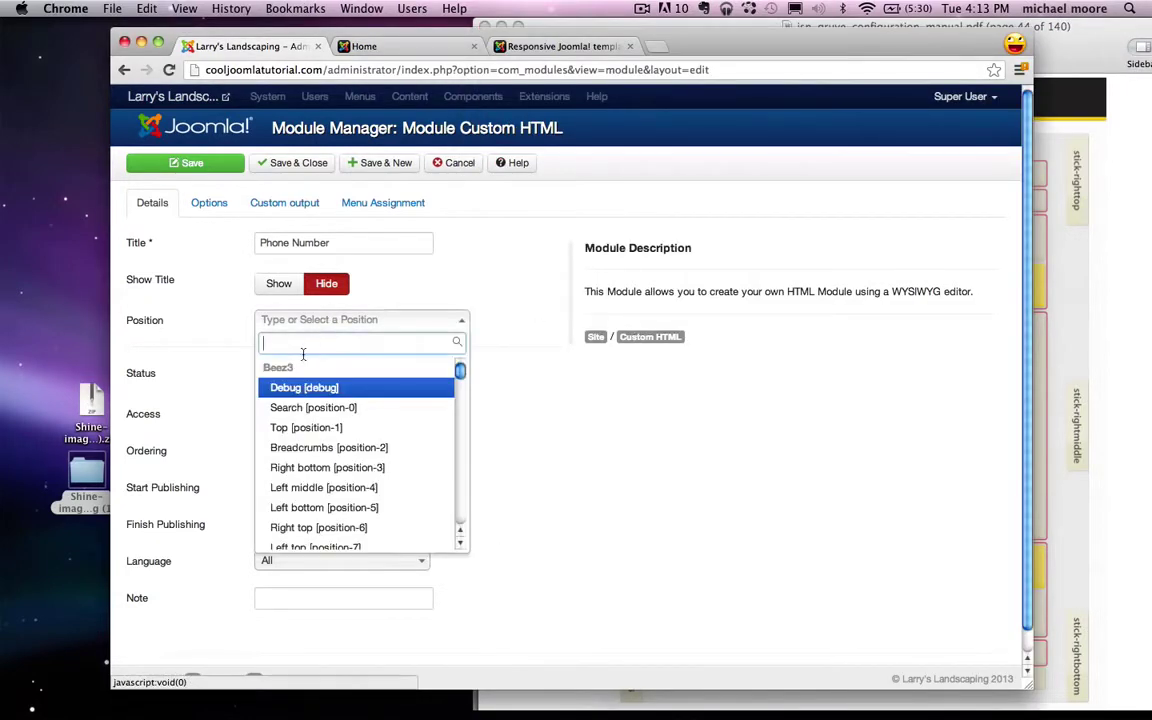
type("top")
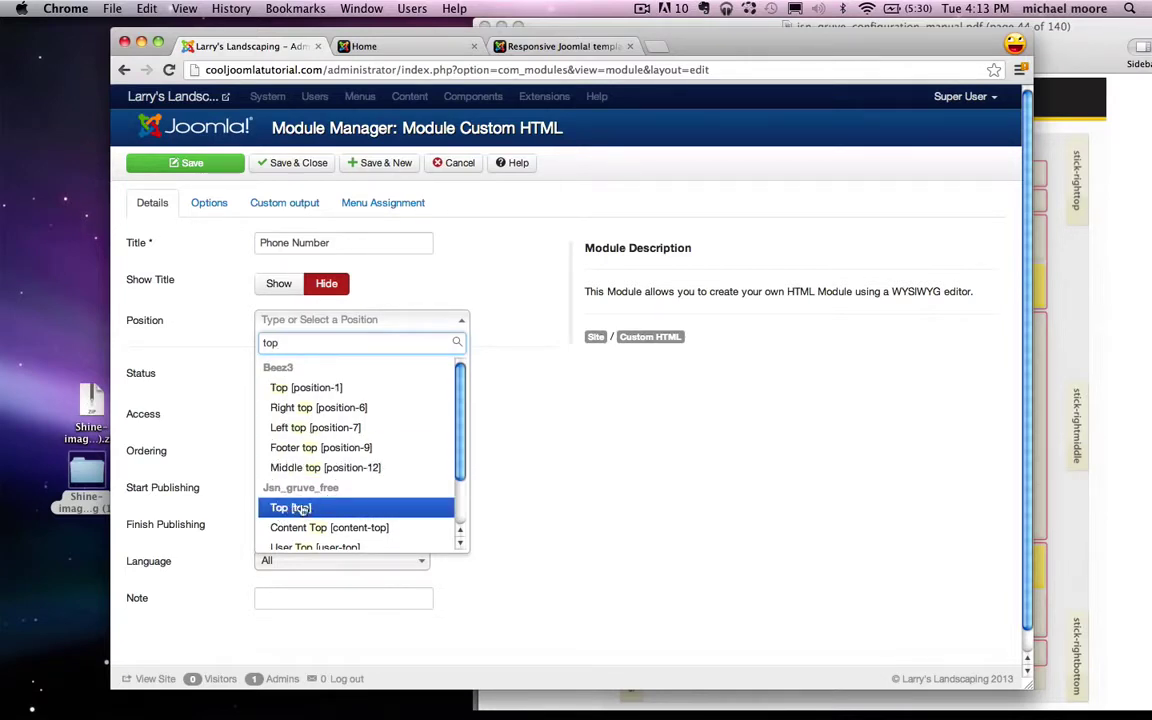
left_click(290, 508)
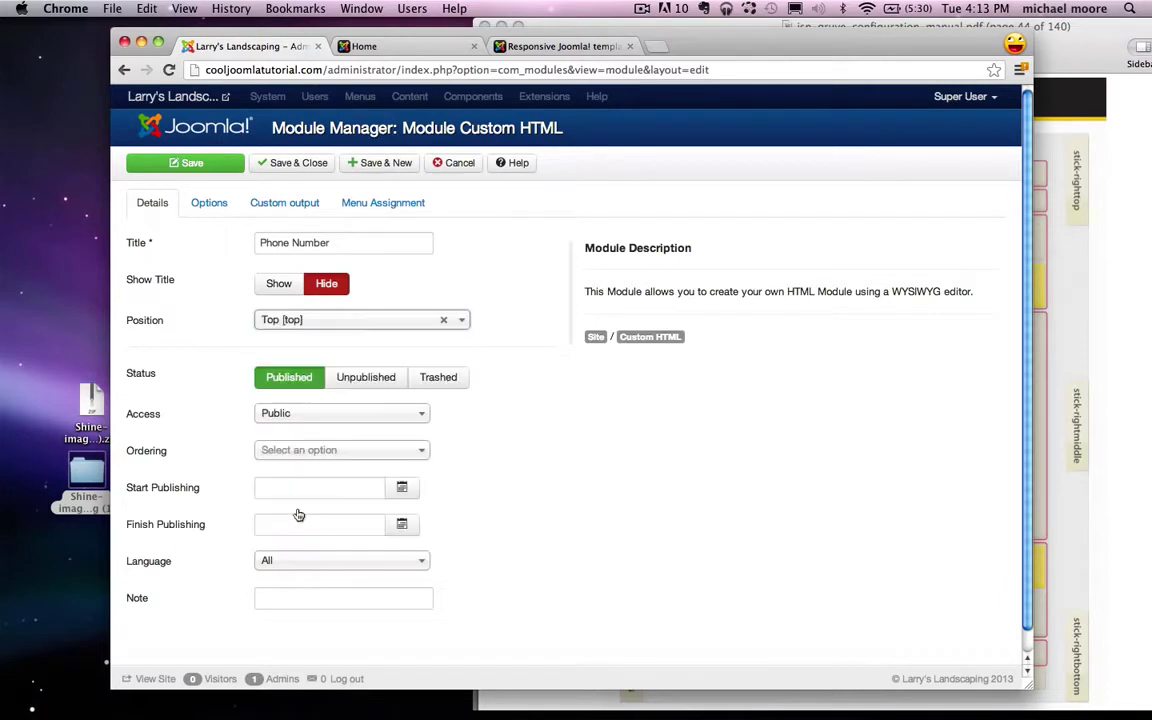
Step: Format the module's Call Larry! text as a right-aligned Heading 4
left_click(298, 204)
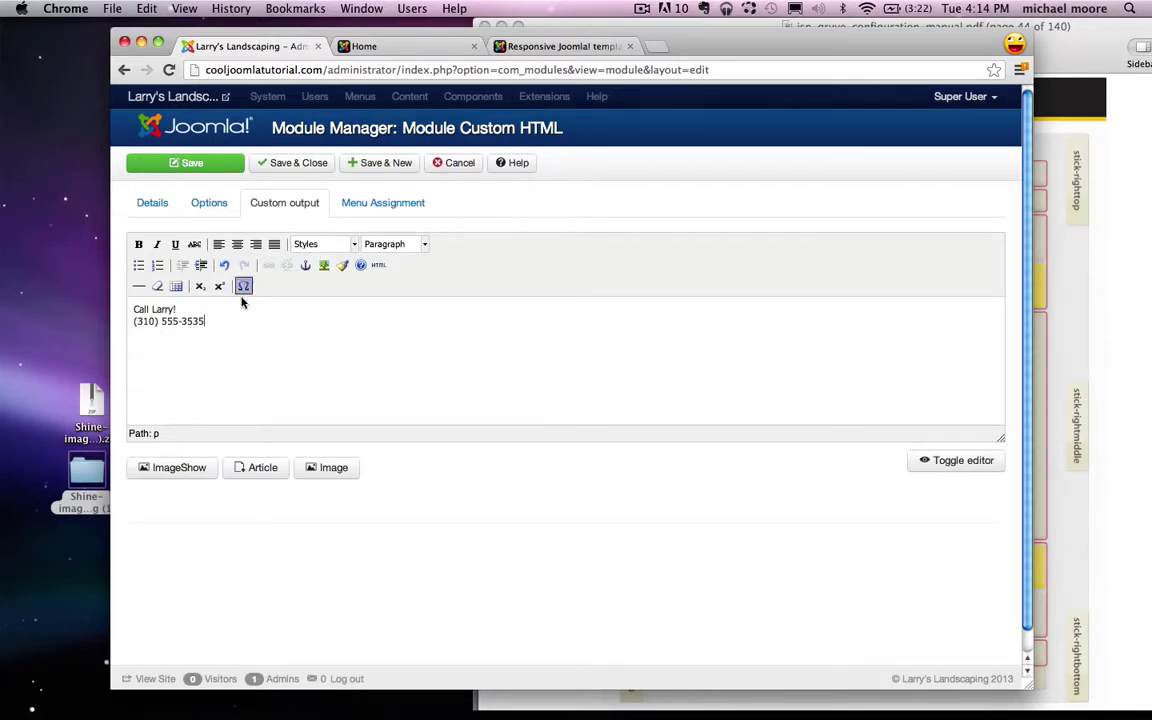
left_click_drag(221, 321, 132, 309)
left_click(420, 243)
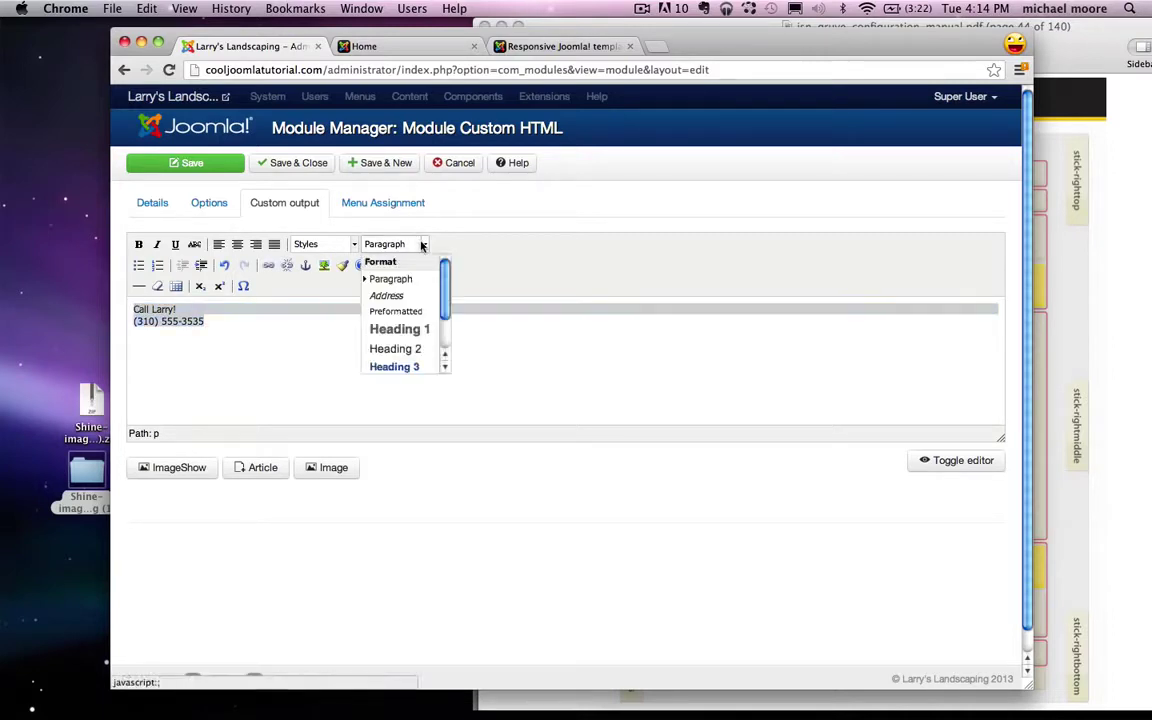
scroll(405, 305, "down", 2)
left_click(403, 334)
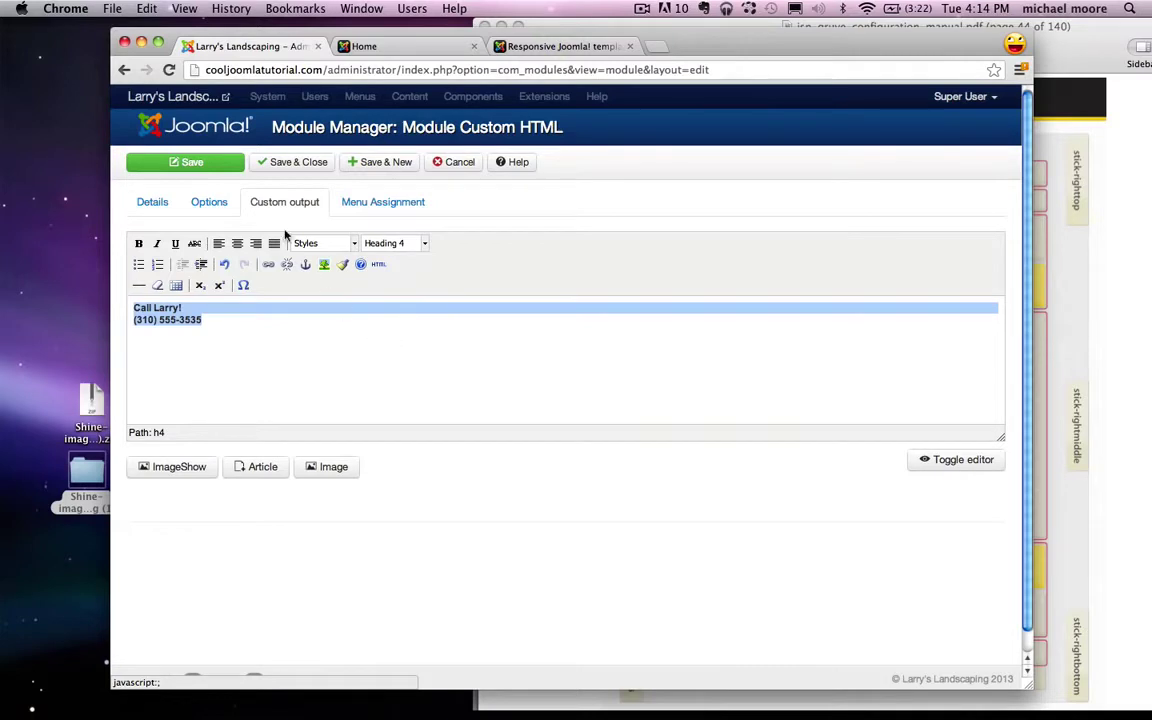
left_click(257, 244)
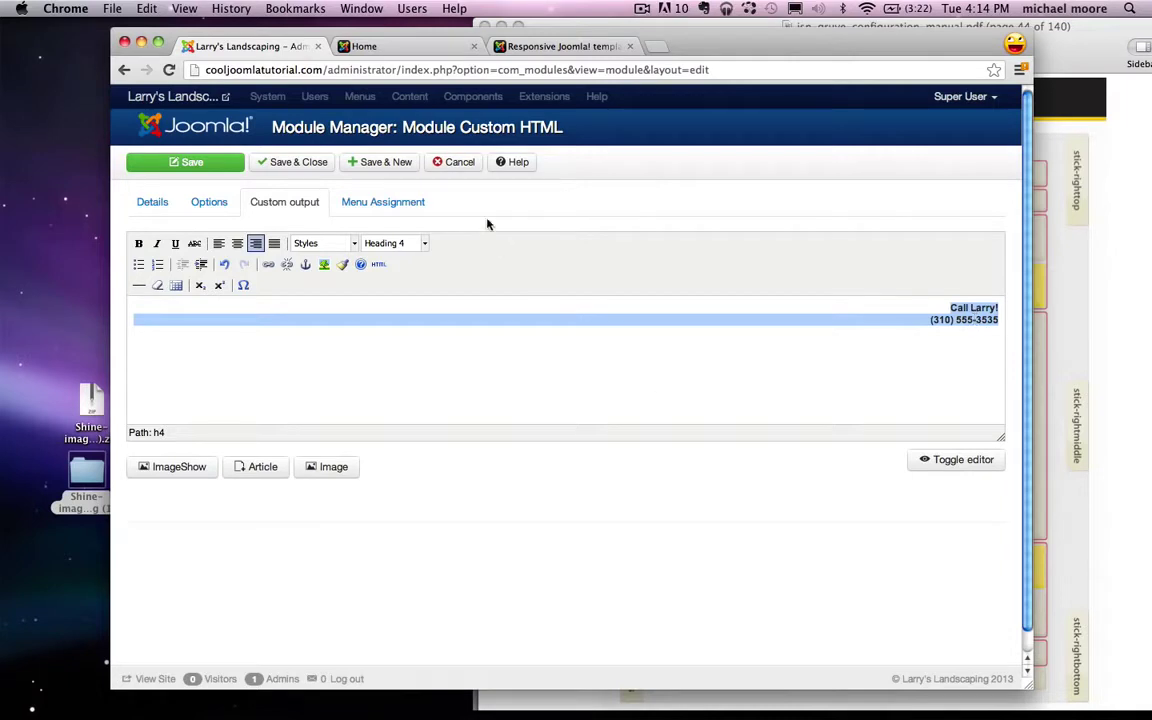
Step: Set the module to show on all pages and save it
left_click(414, 204)
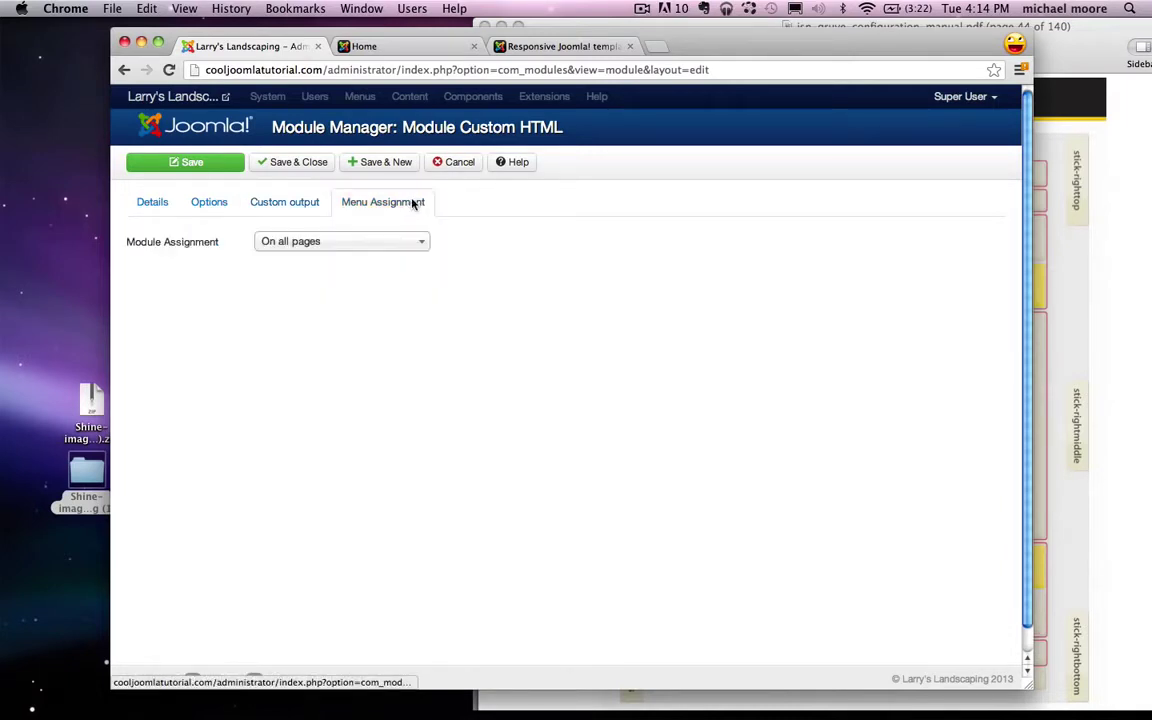
left_click(303, 241)
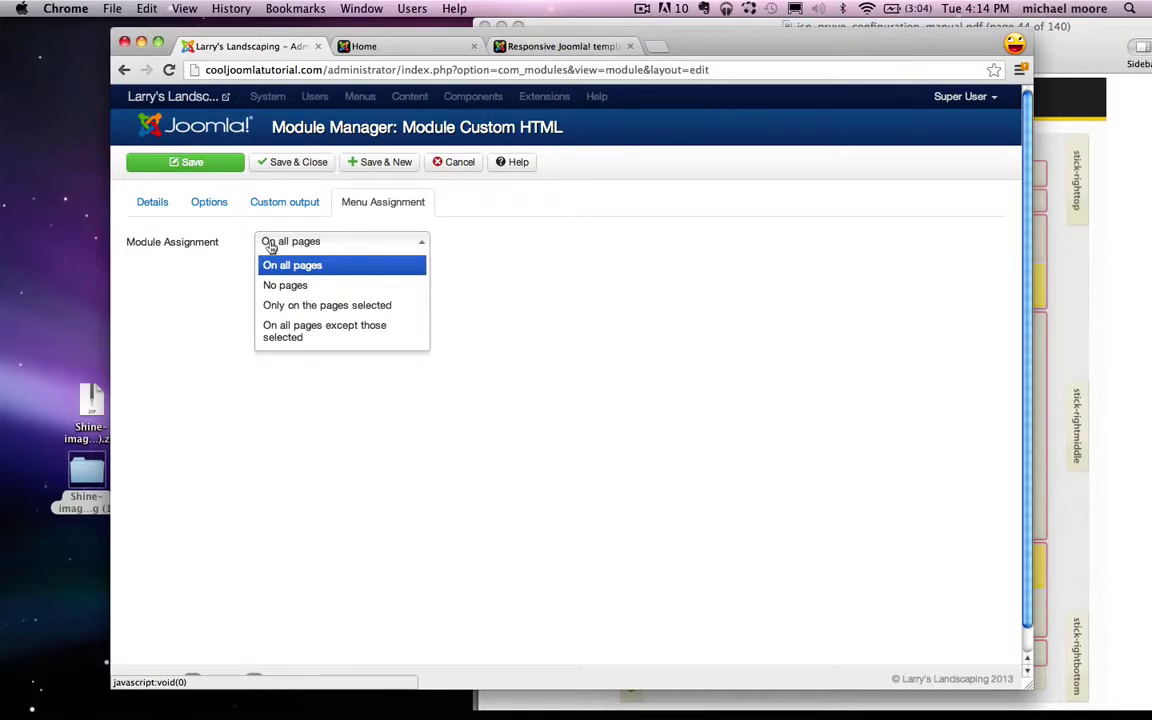
left_click(500, 248)
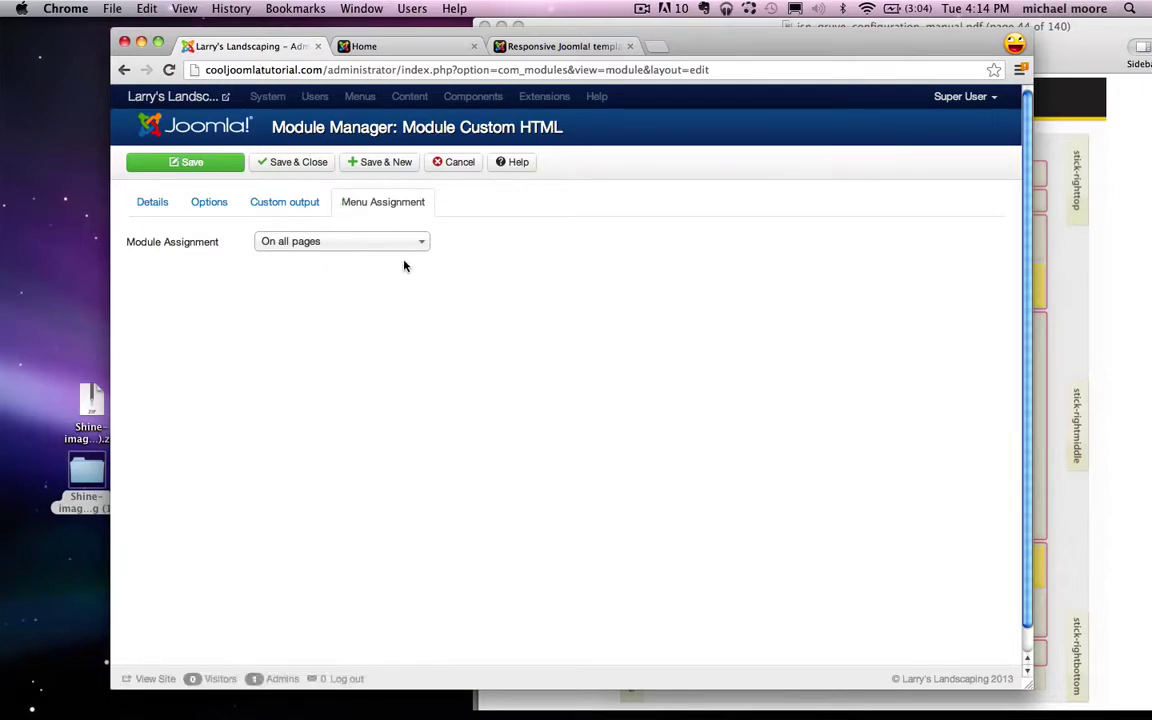
left_click(303, 163)
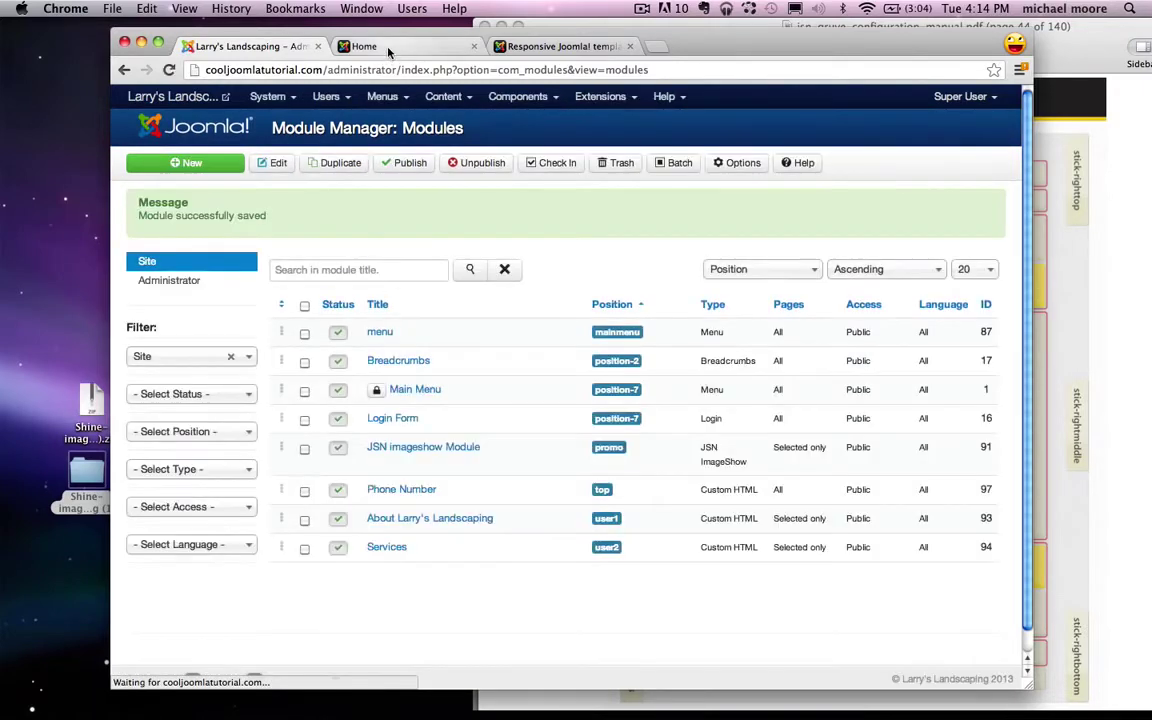
left_click(348, 43)
left_click(168, 70)
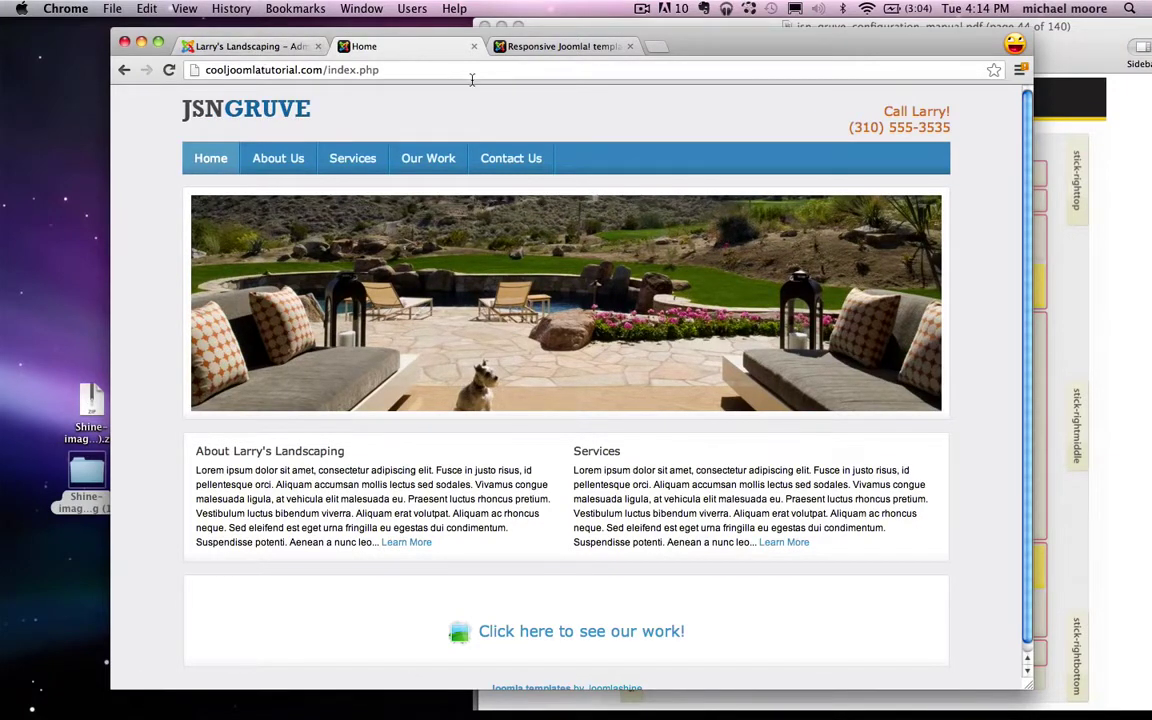
left_click(290, 46)
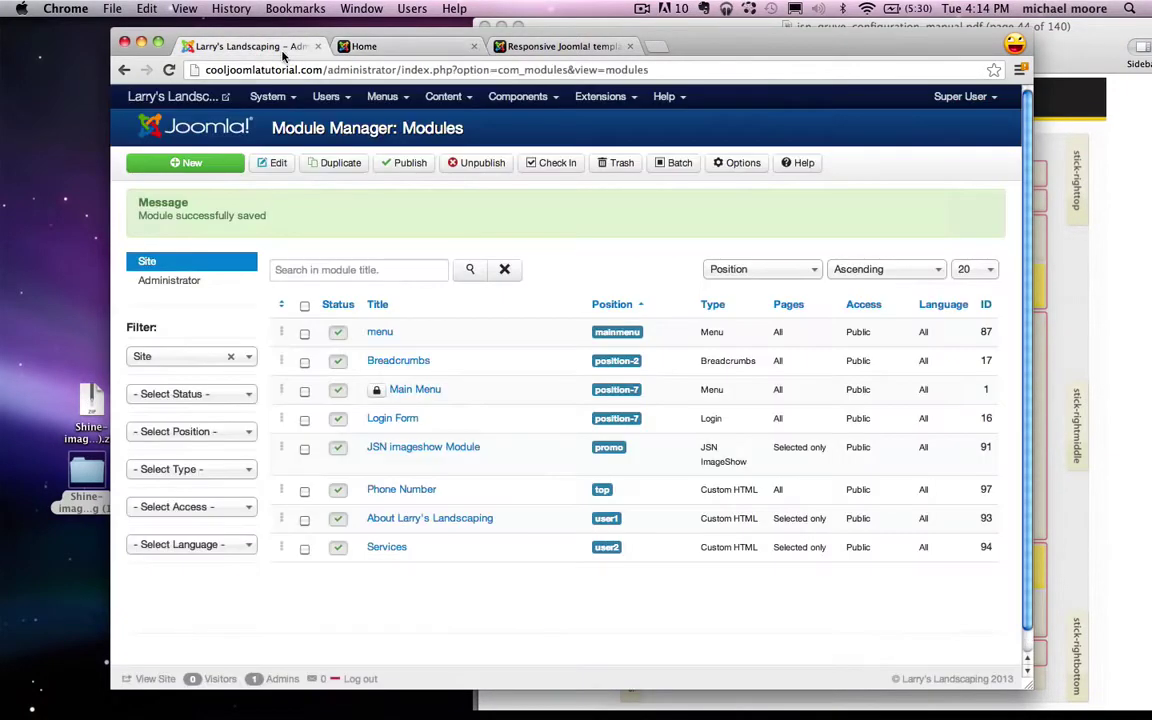
left_click(605, 96)
left_click(627, 197)
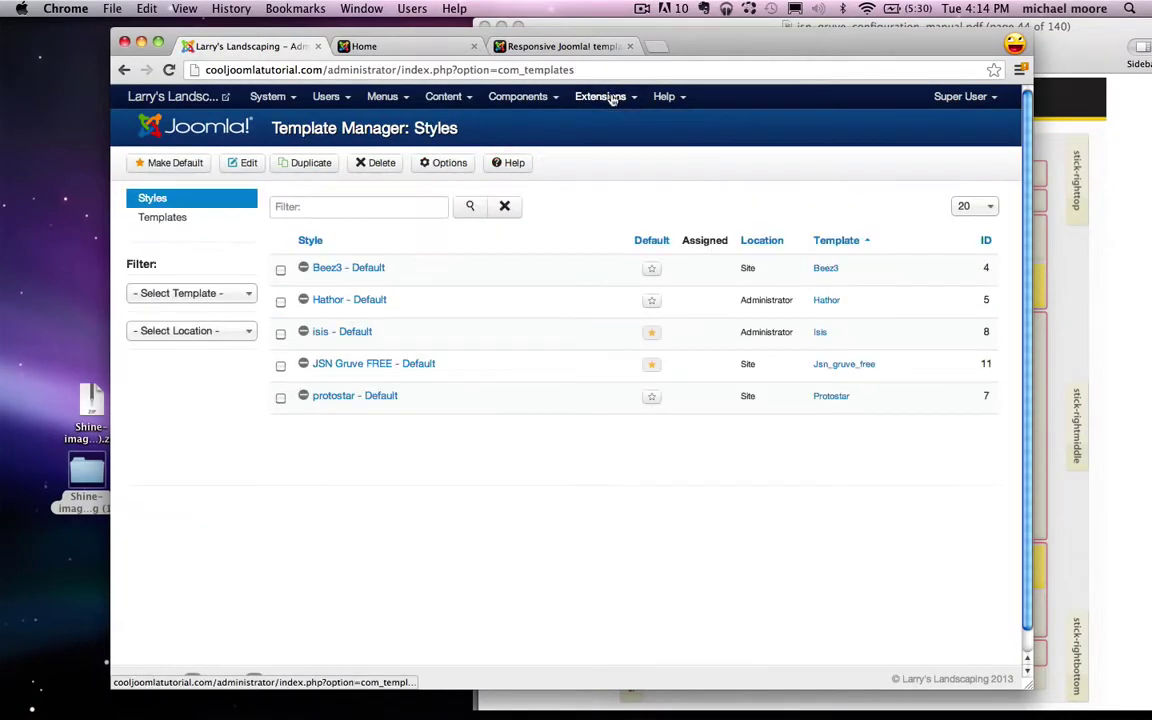
Step: Open the JSN Gruve FREE - Default style's Logo settings and browse for a logo without changing logo.png
left_click(556, 96)
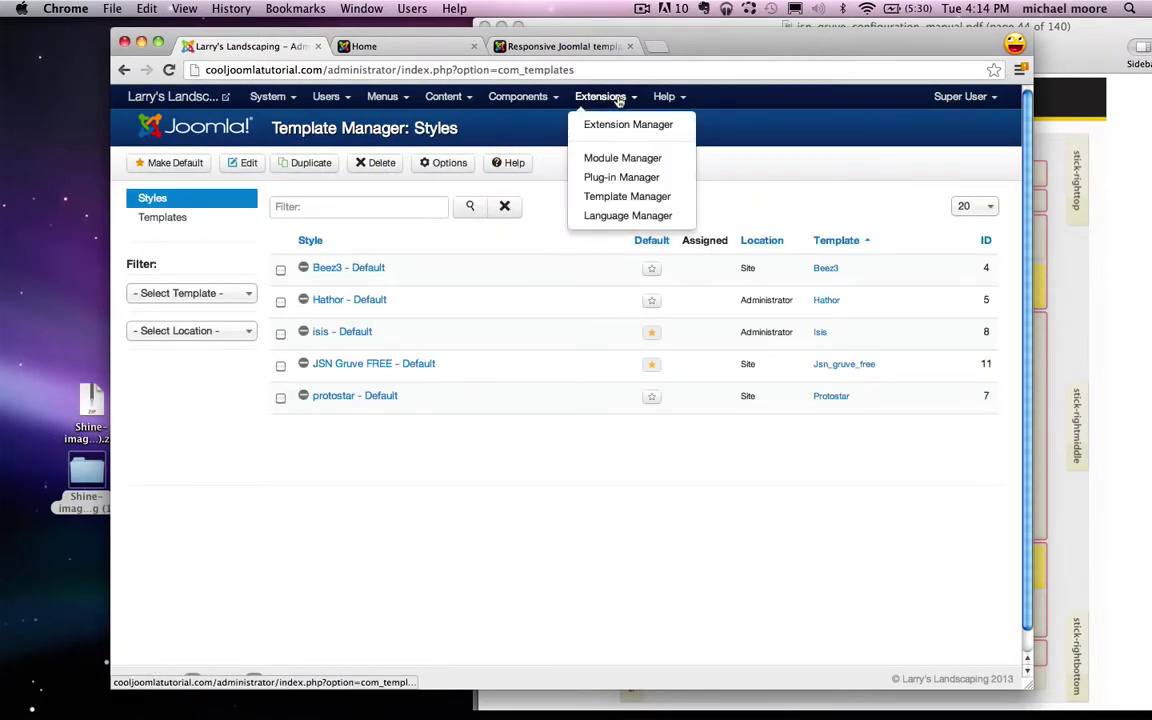
left_click(797, 195)
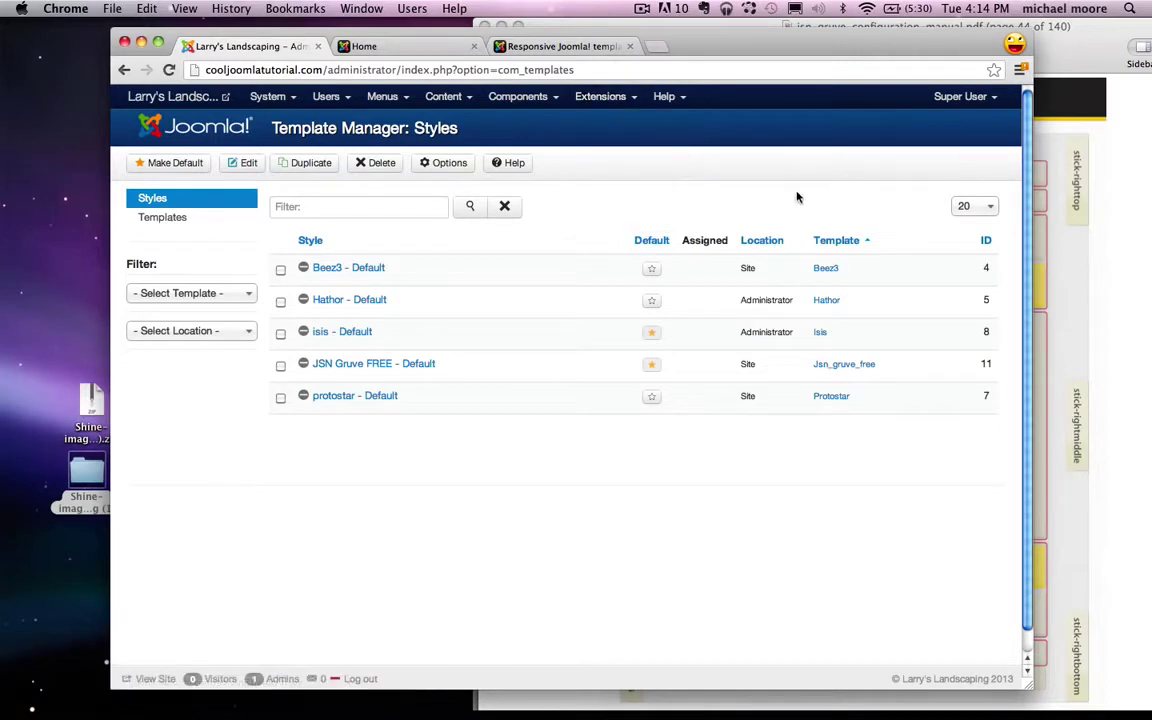
left_click(386, 366)
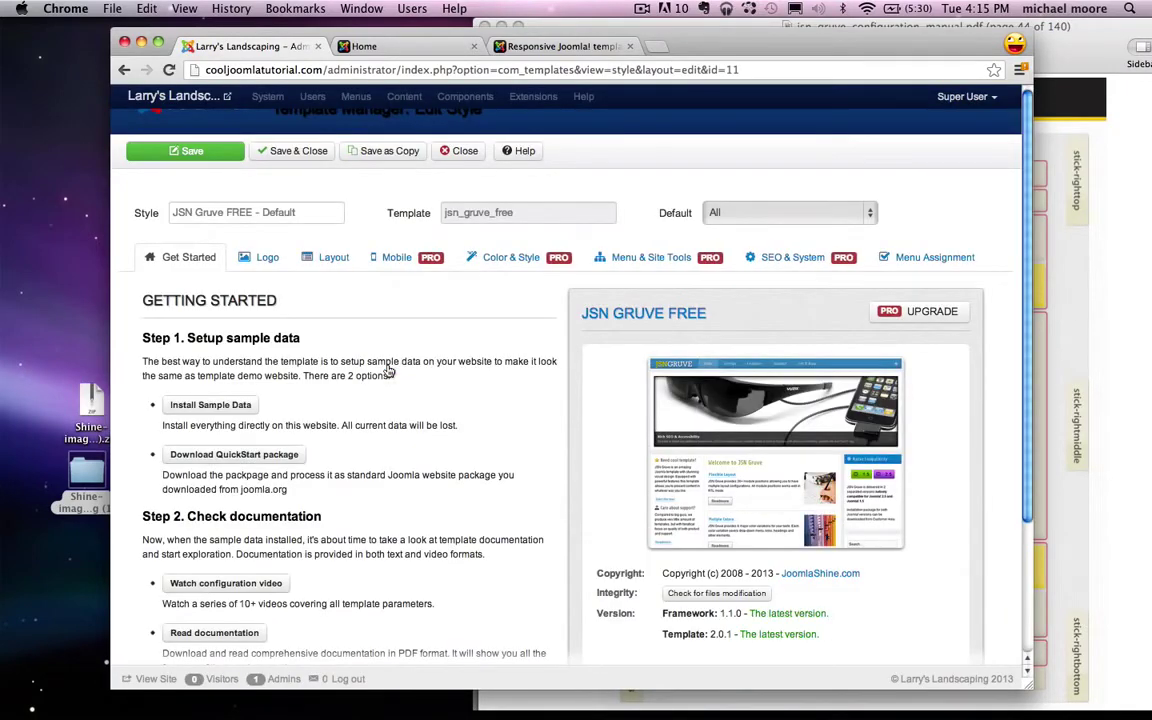
left_click(266, 259)
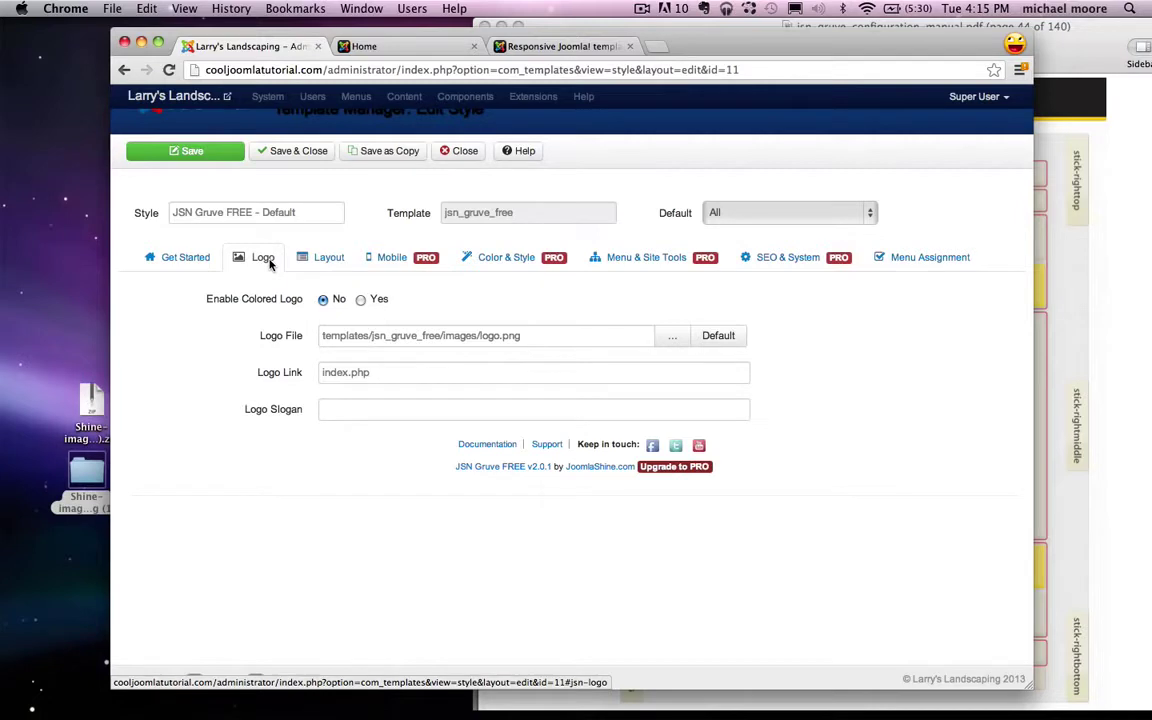
left_click(672, 335)
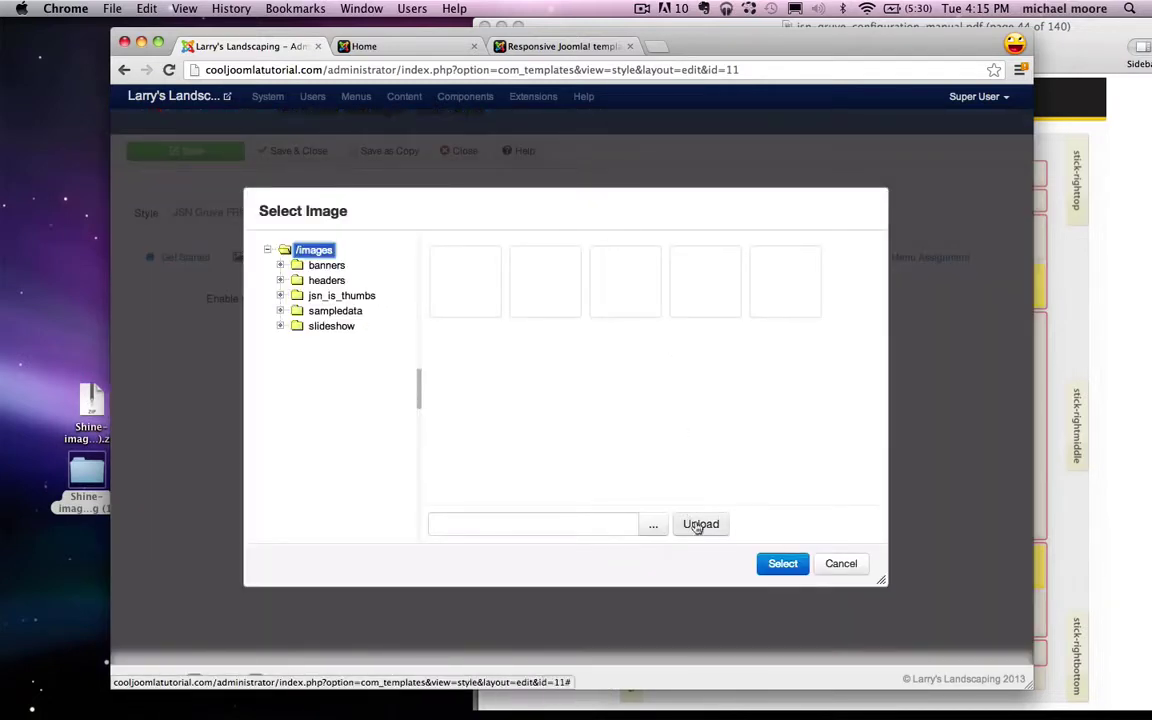
left_click(653, 526)
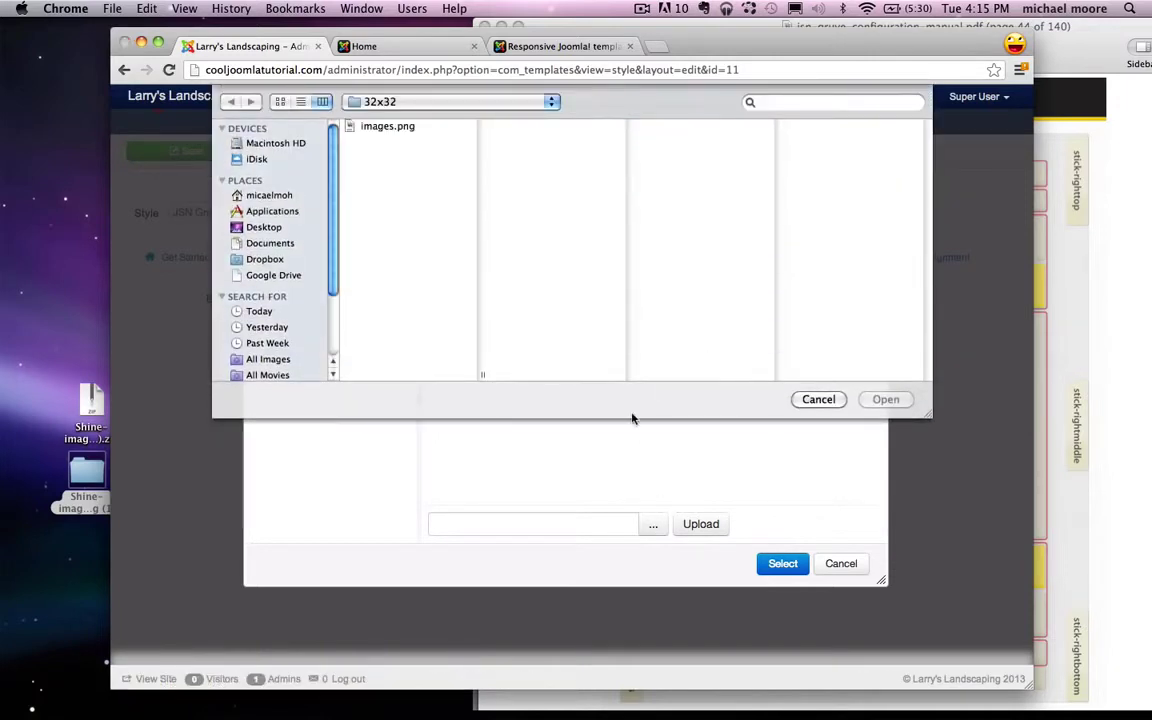
left_click(816, 401)
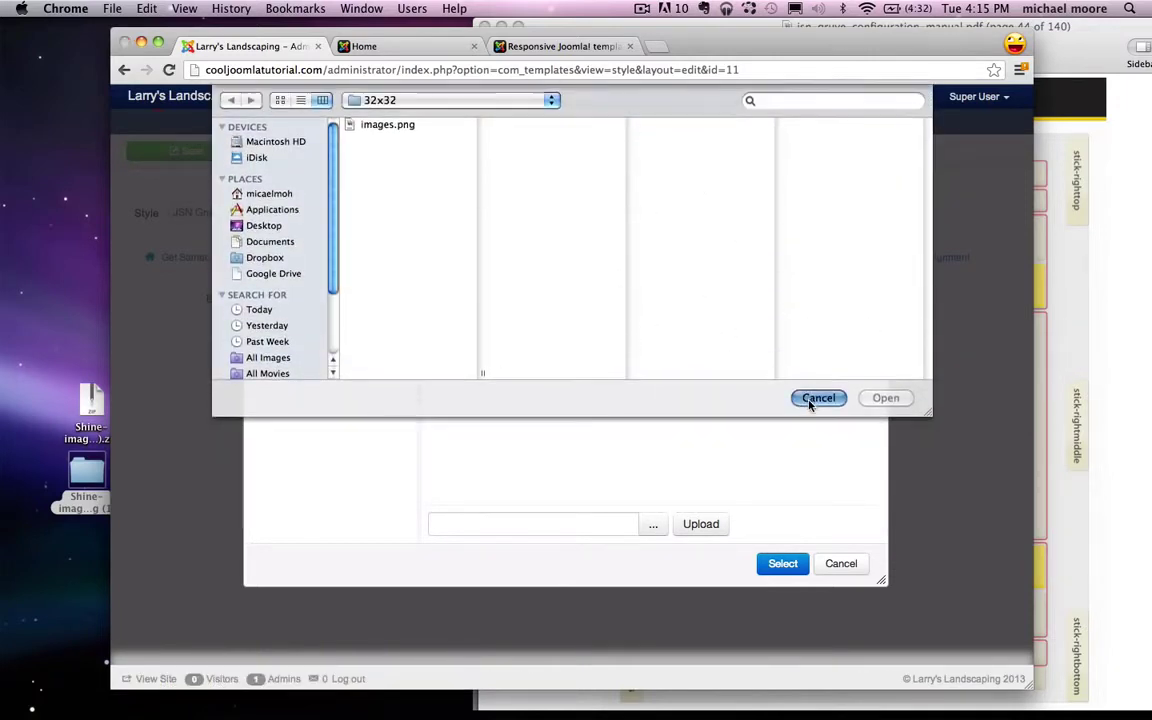
left_click(838, 566)
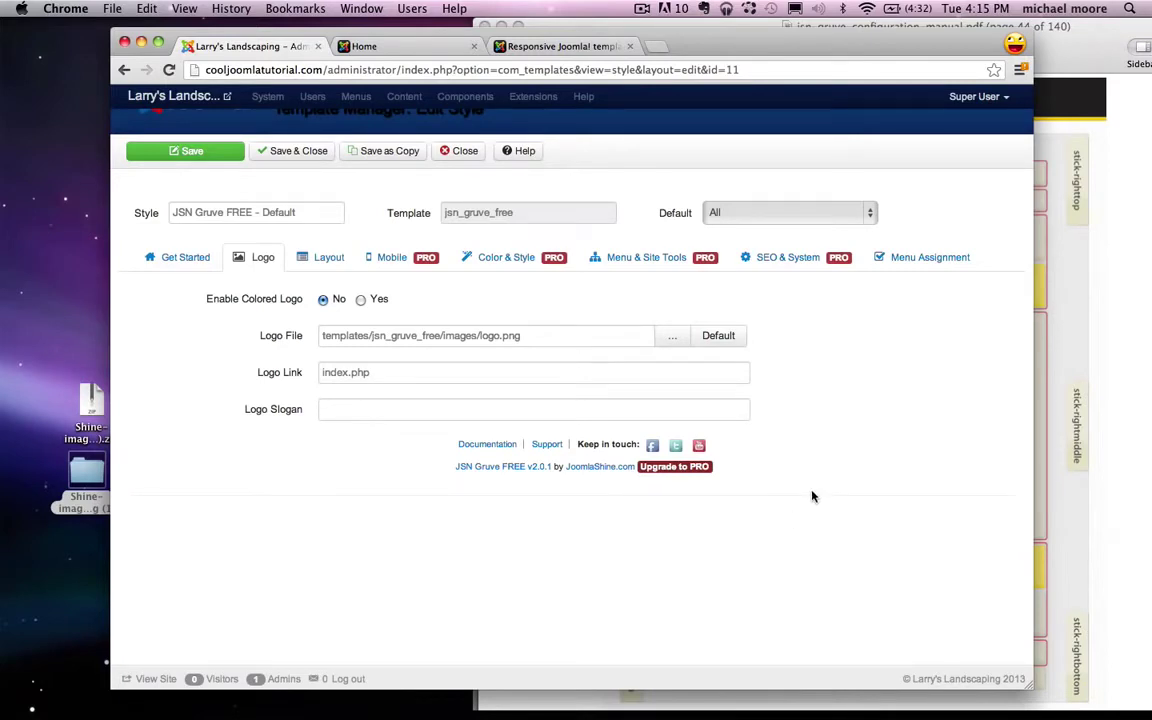
Step: Go to pixlr.com in a new tab and start a new image in Pixlr Editor
key("super+t")
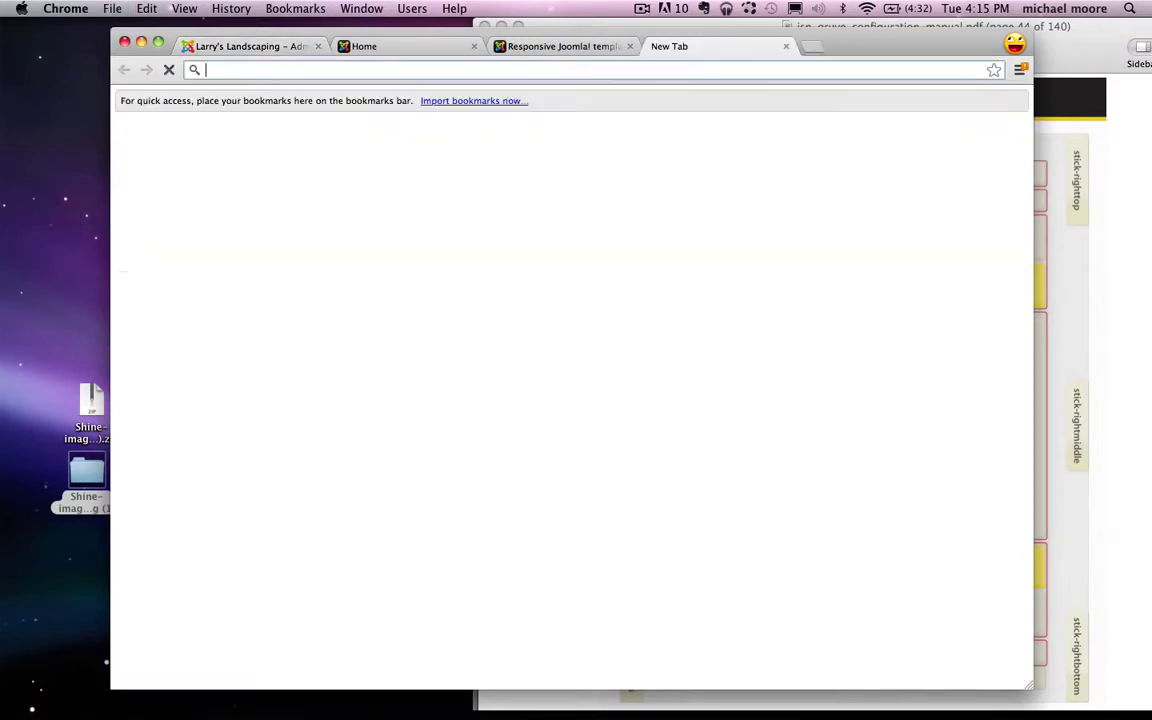
type("pixlr.com")
key("Return")
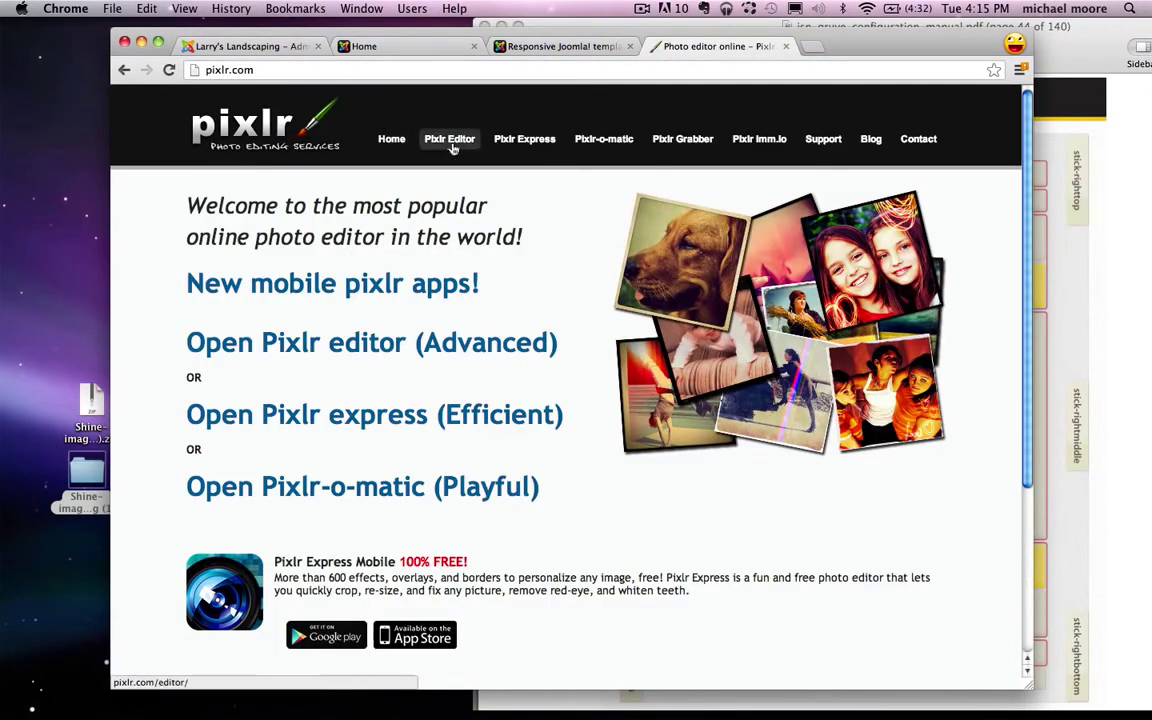
left_click(452, 145)
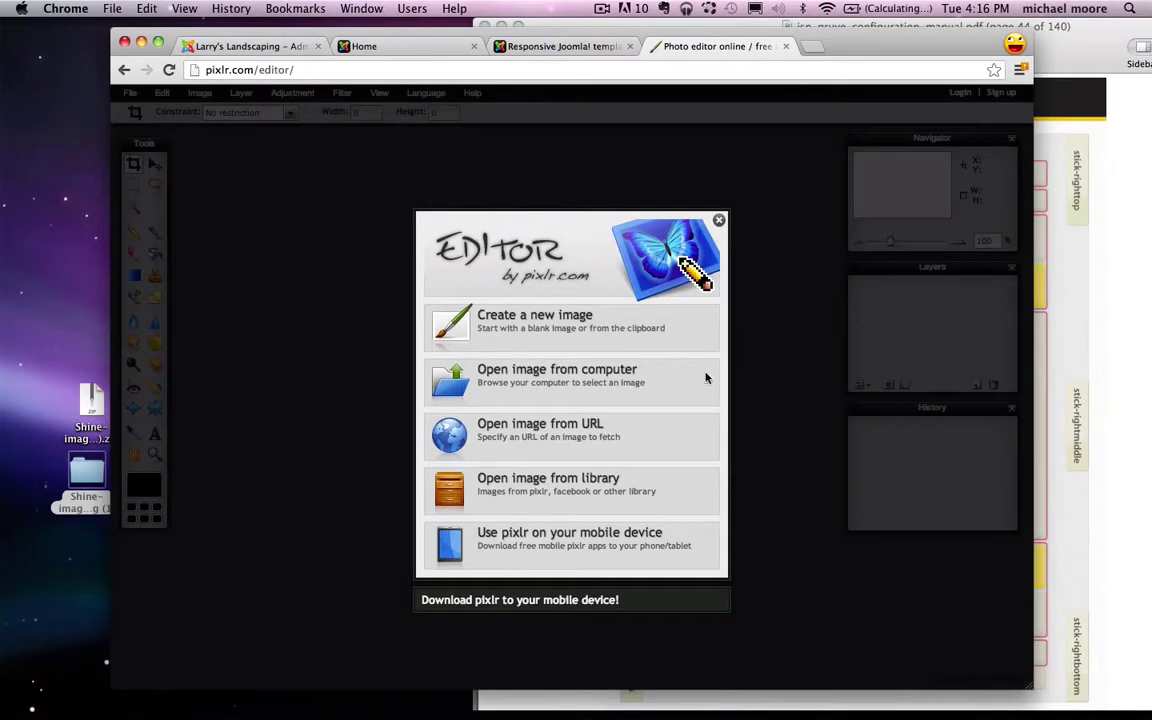
left_click(531, 341)
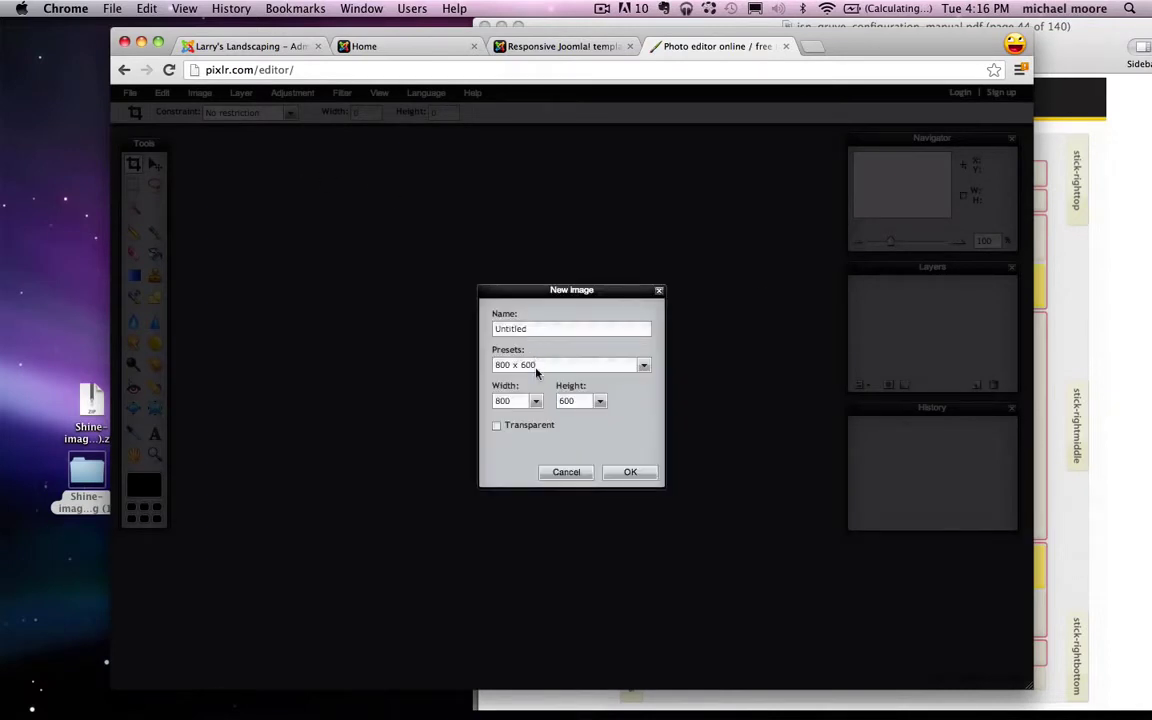
Step: Create a transparent image 200 px wide and 65 px high
left_click_drag(521, 401, 479, 401)
left_click_drag(578, 400, 543, 397)
type("65")
left_click_drag(516, 400, 496, 401)
left_click(535, 401)
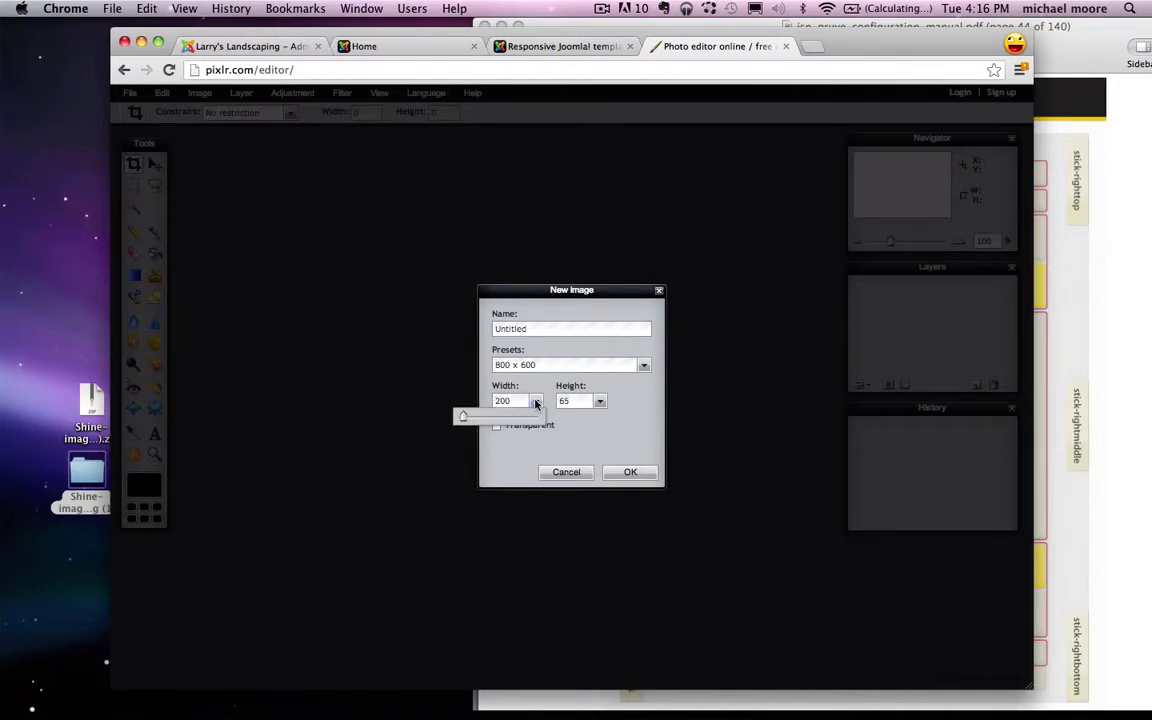
left_click(519, 400)
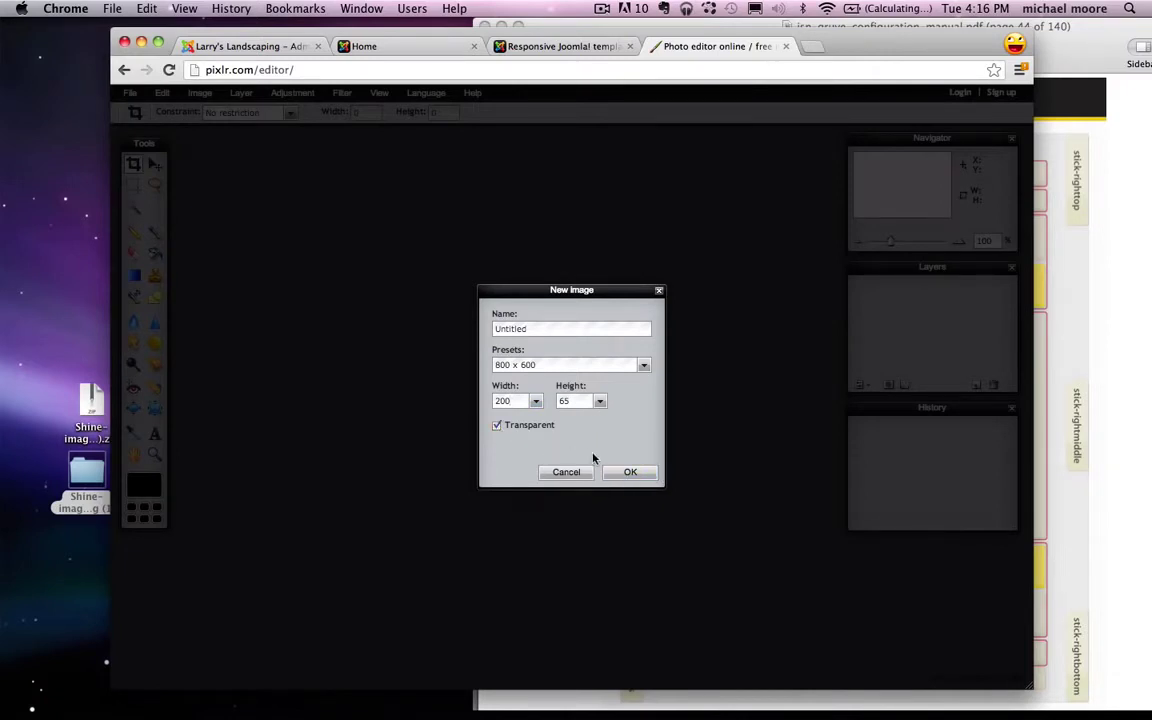
left_click(630, 473)
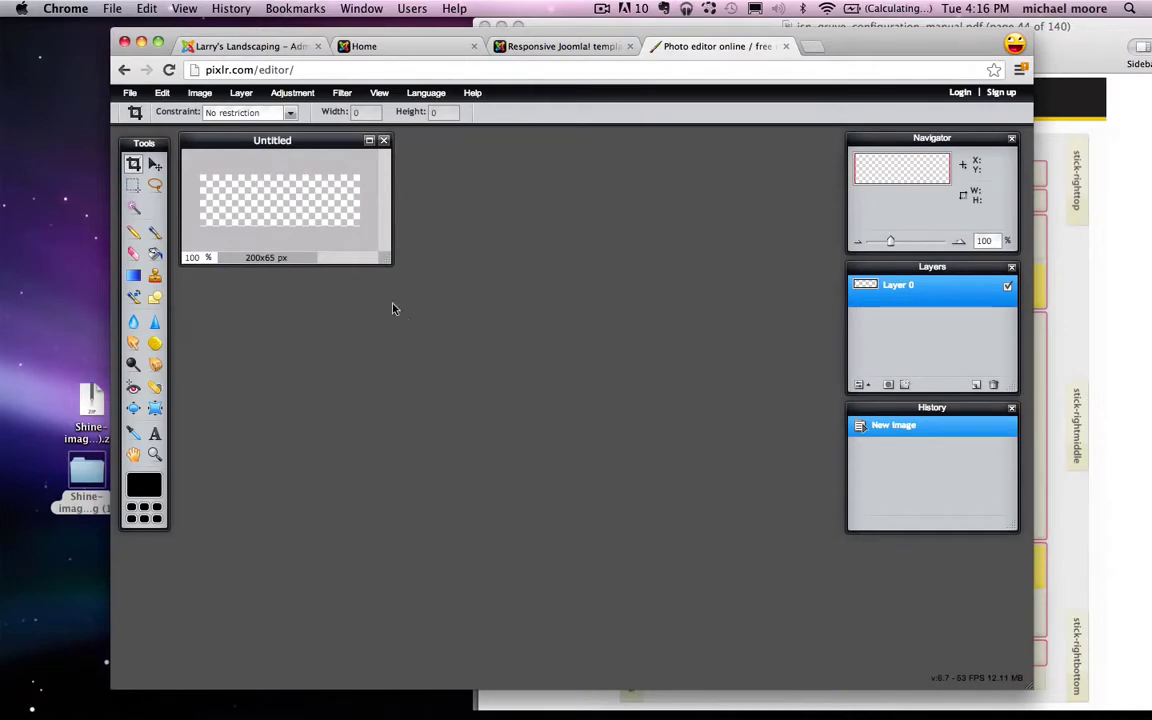
Step: Add two-line text "Larry's / Landscaping" to the canvas
left_click_drag(386, 262, 576, 299)
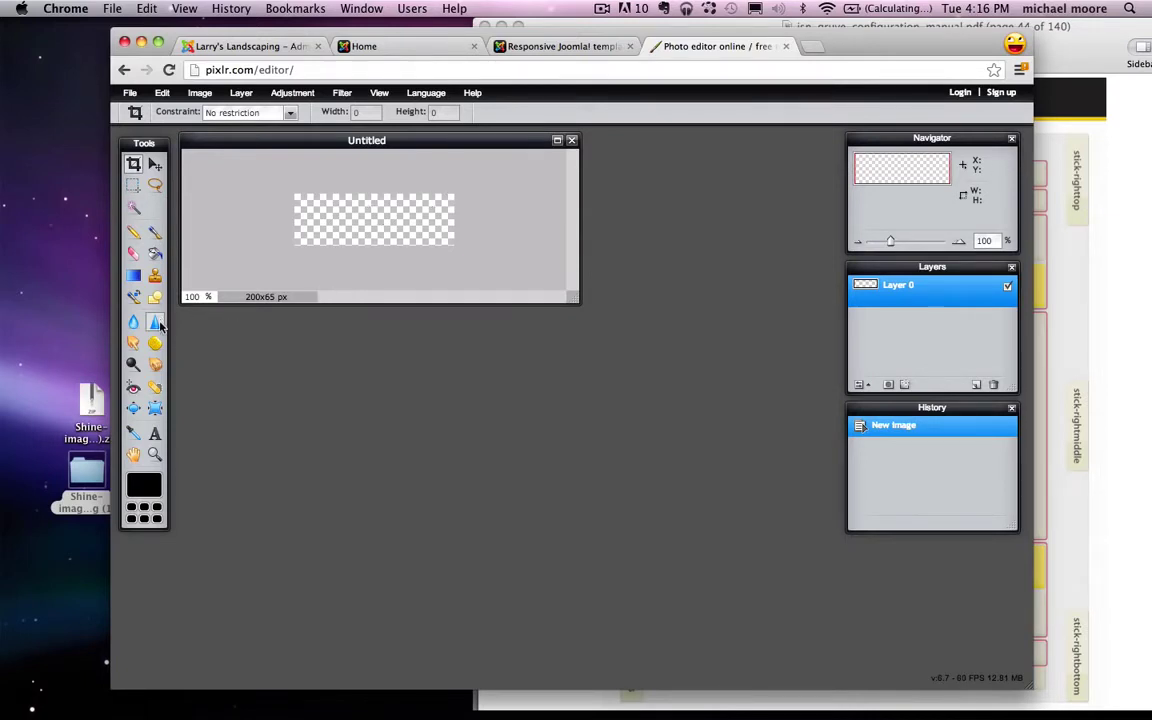
left_click(155, 433)
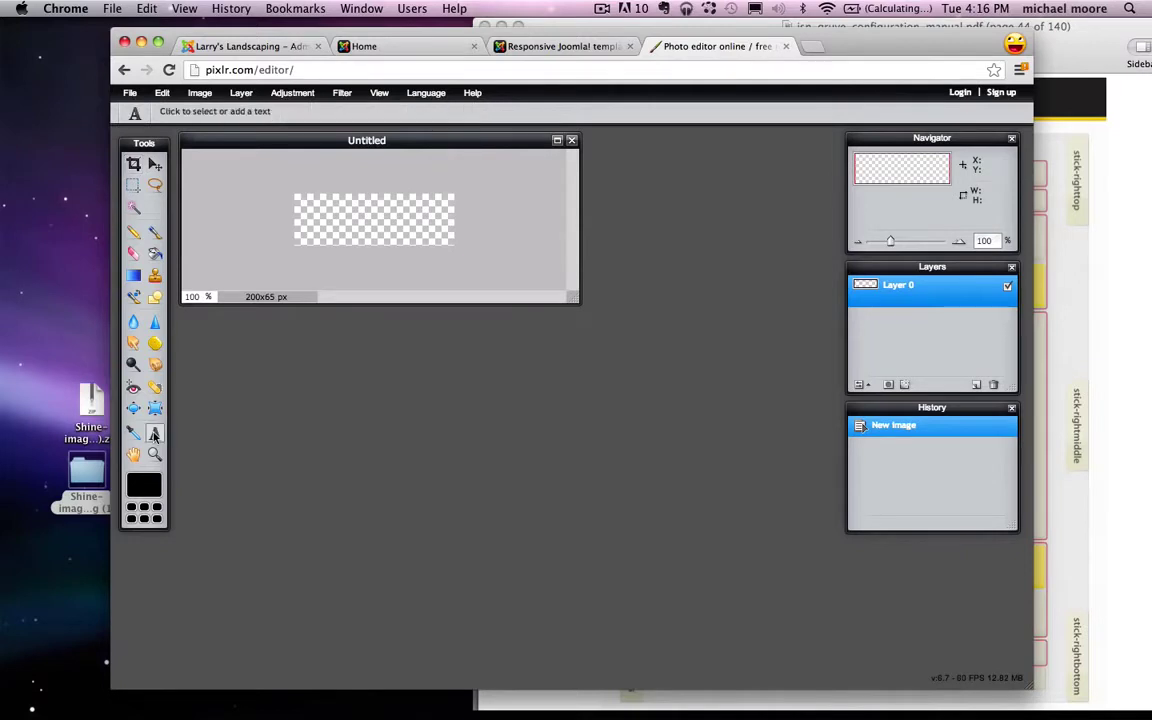
left_click(321, 200)
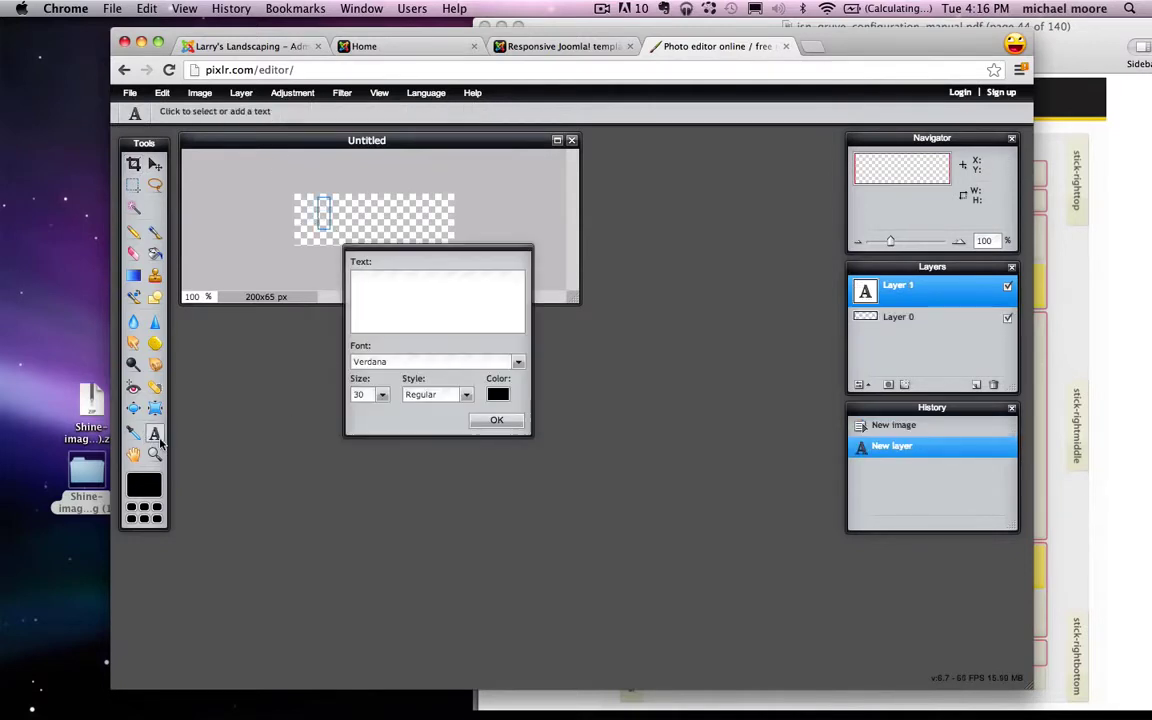
type("Larry's")
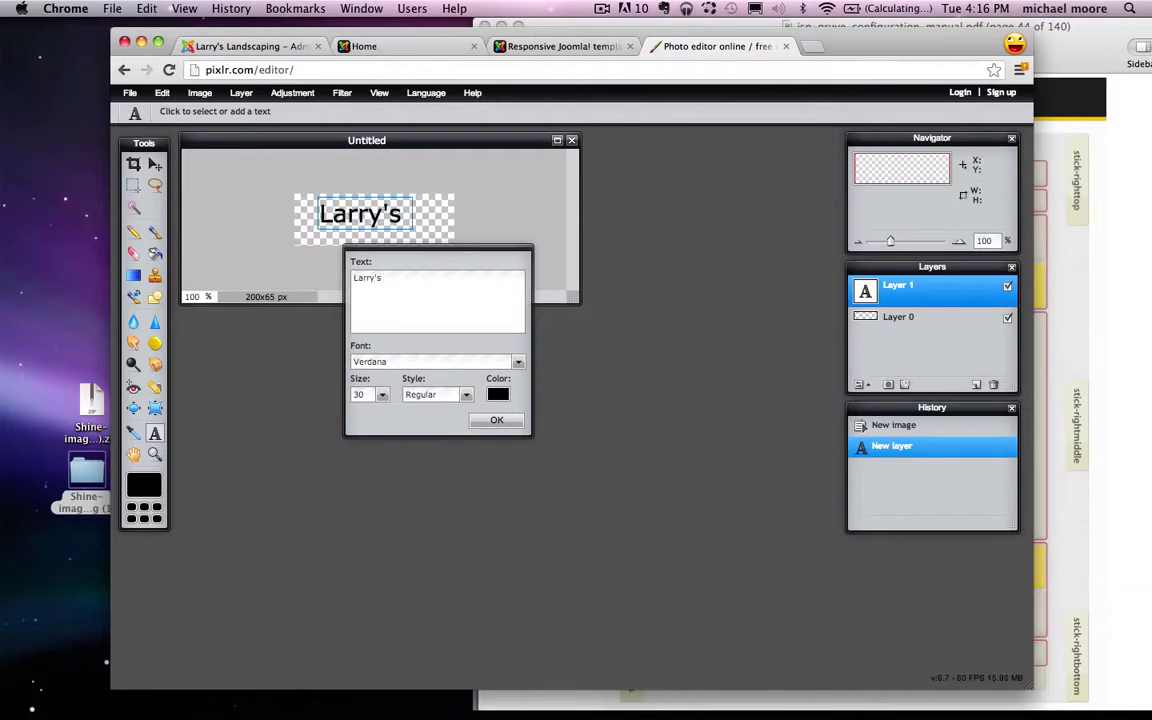
key("Return")
type("Landscaping")
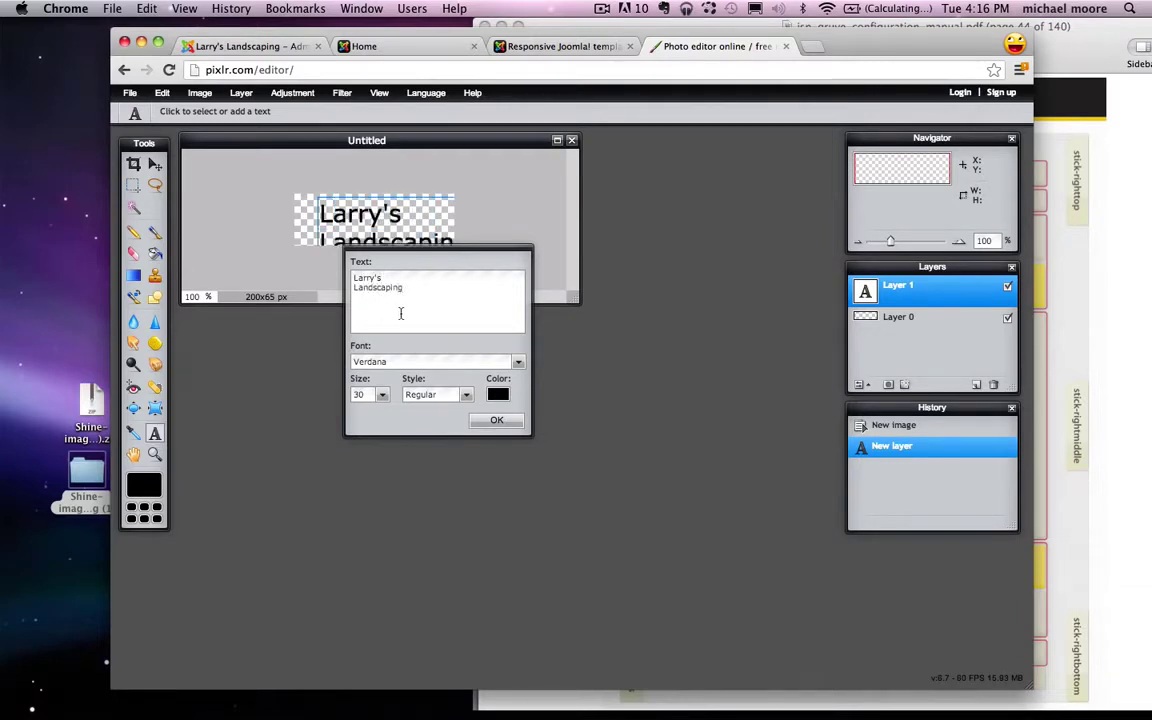
Step: Shrink the text to fit, colour it red, and nudge it slightly right
left_click(381, 395)
left_click_drag(322, 411, 316, 413)
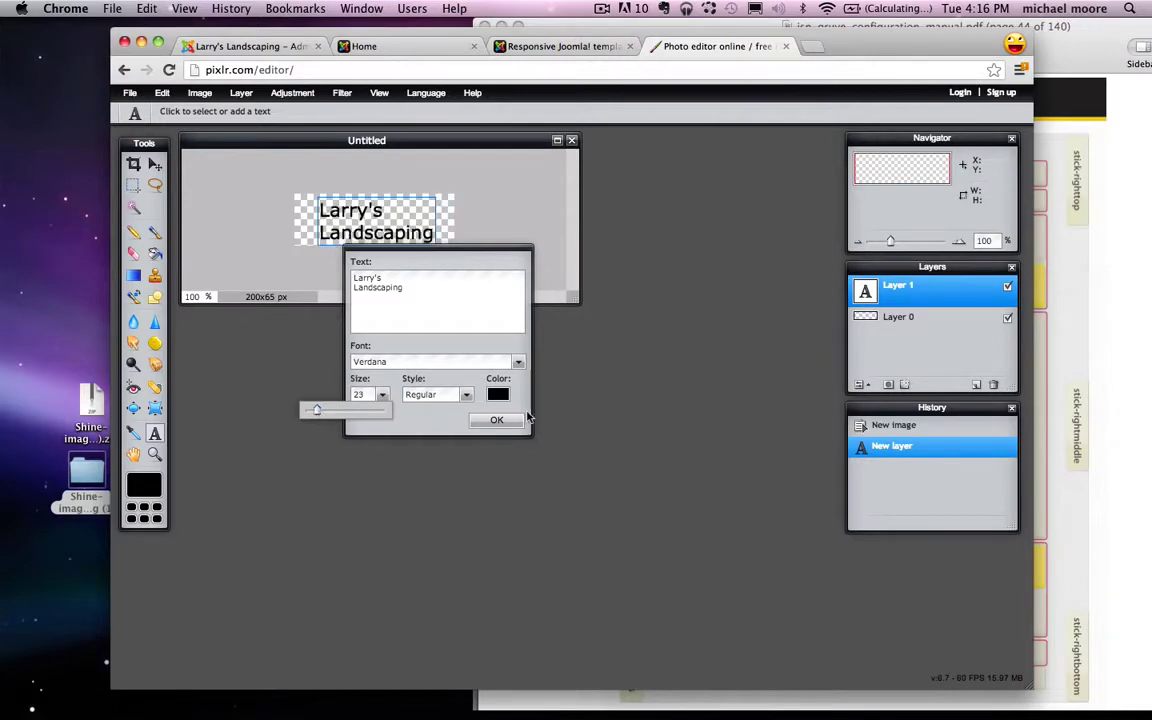
left_click(498, 395)
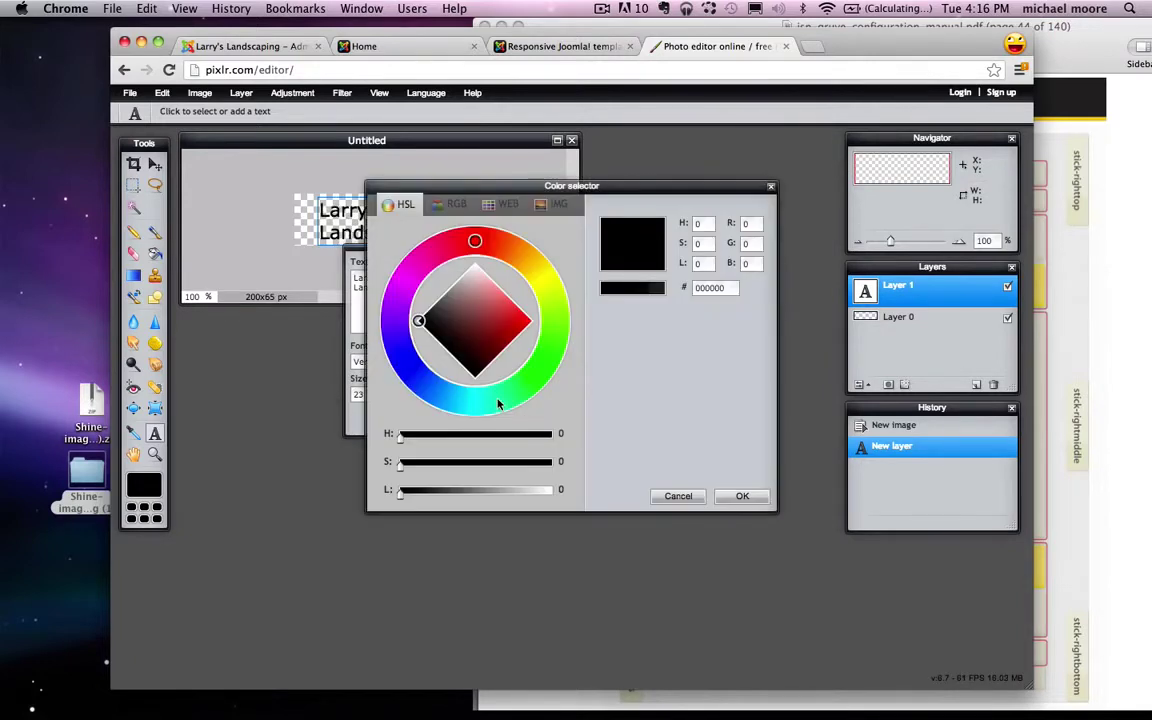
left_click_drag(505, 328, 512, 302)
left_click(745, 496)
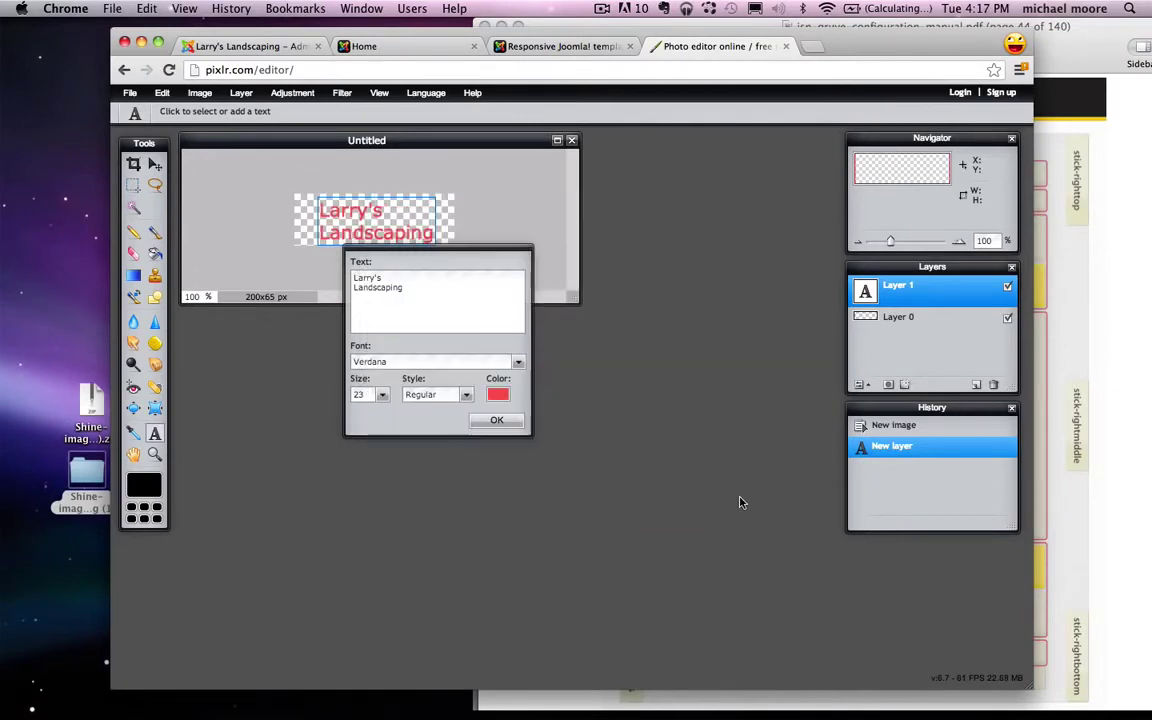
left_click(493, 423)
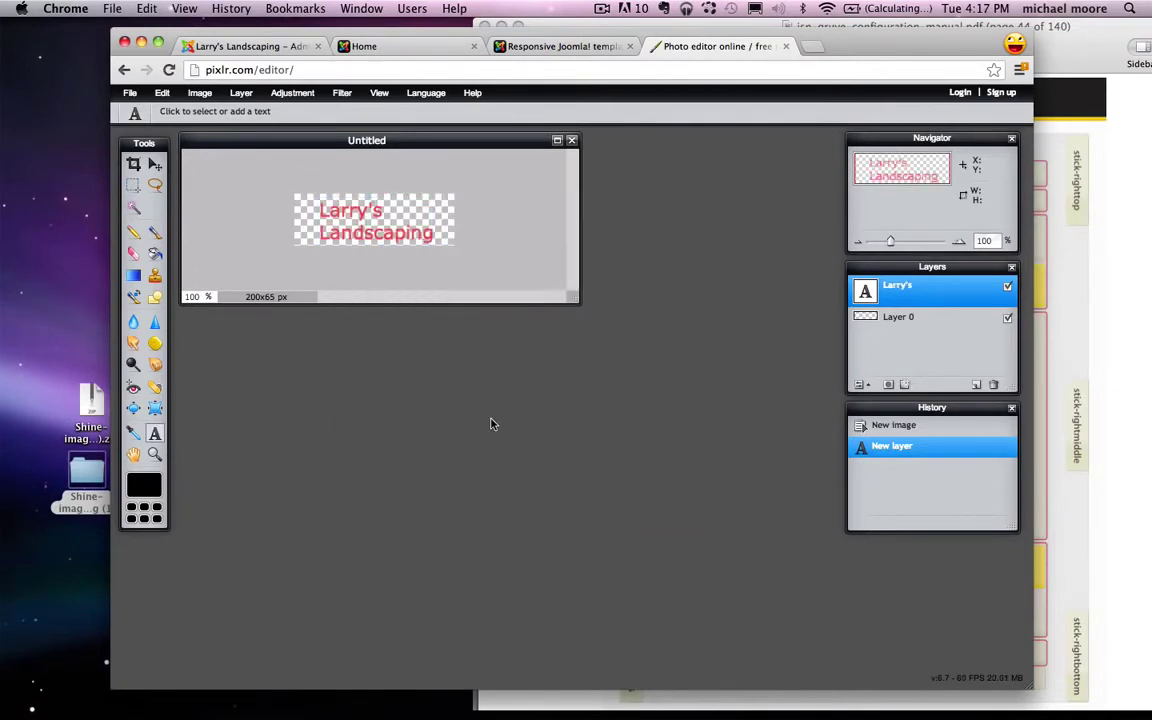
left_click(155, 163)
left_click_drag(351, 231, 367, 230)
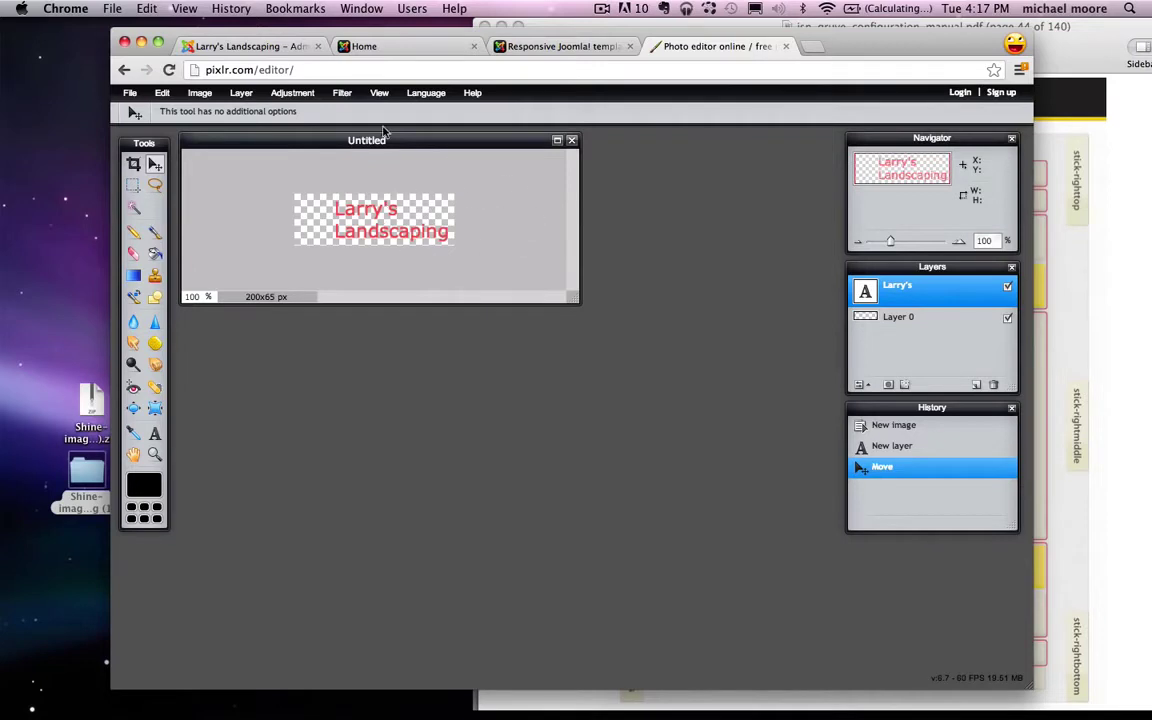
left_click(130, 93)
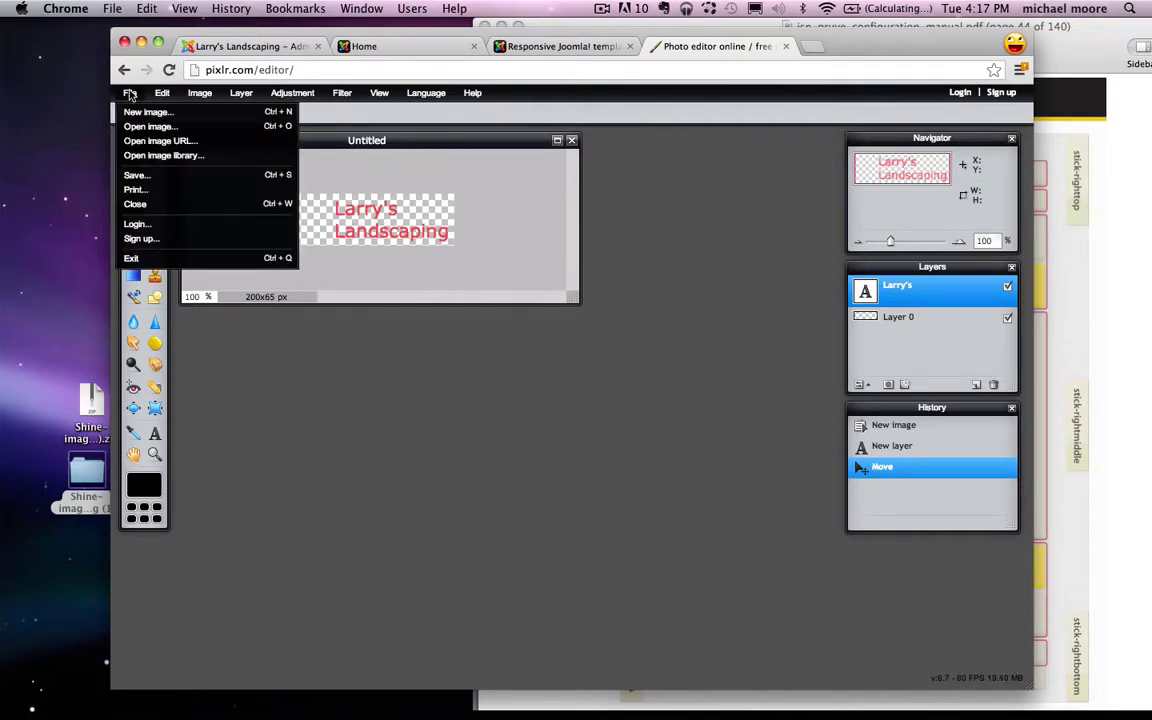
Step: Save the image to the Desktop as transparent PNG logo.png and close the Pixlr tab
left_click(140, 175)
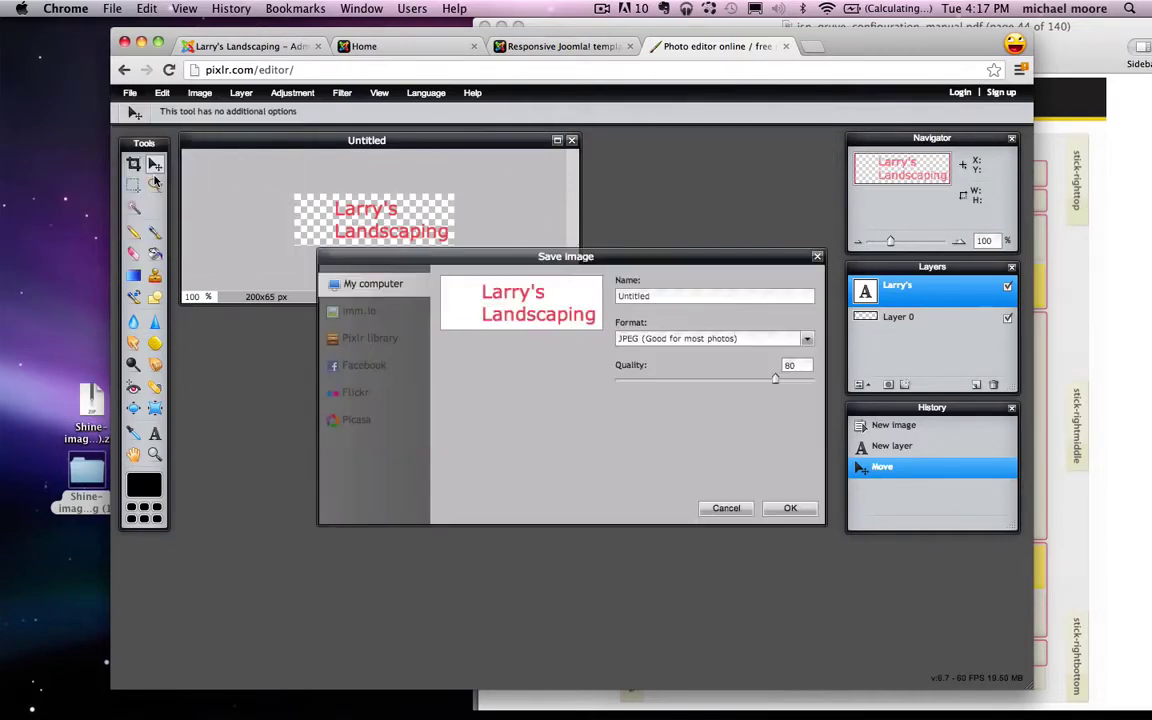
left_click(620, 338)
left_click(655, 362)
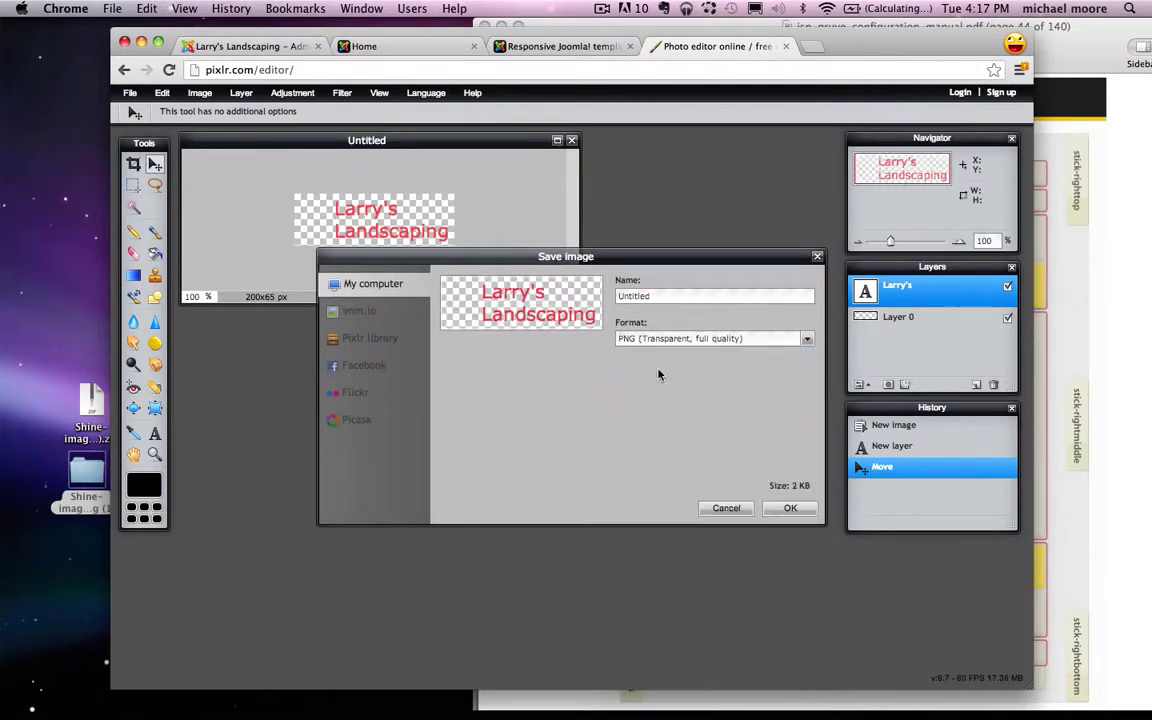
double_click(678, 295)
type("logo.png")
left_click(790, 510)
left_click(410, 275)
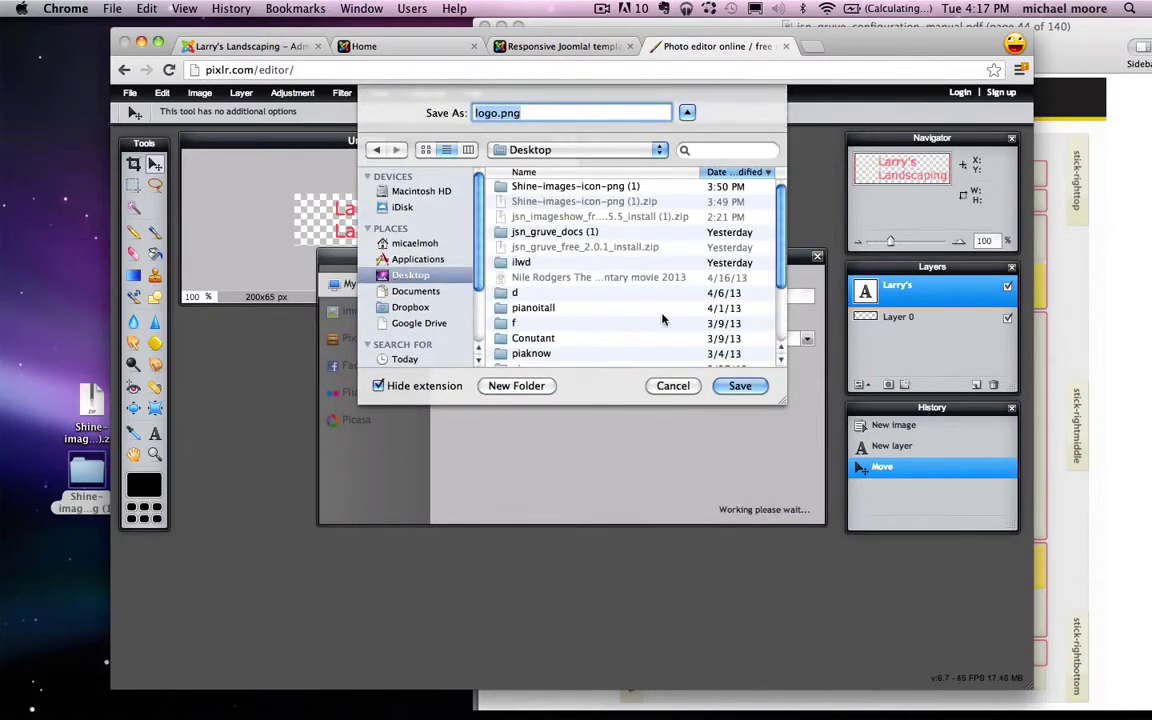
left_click(740, 386)
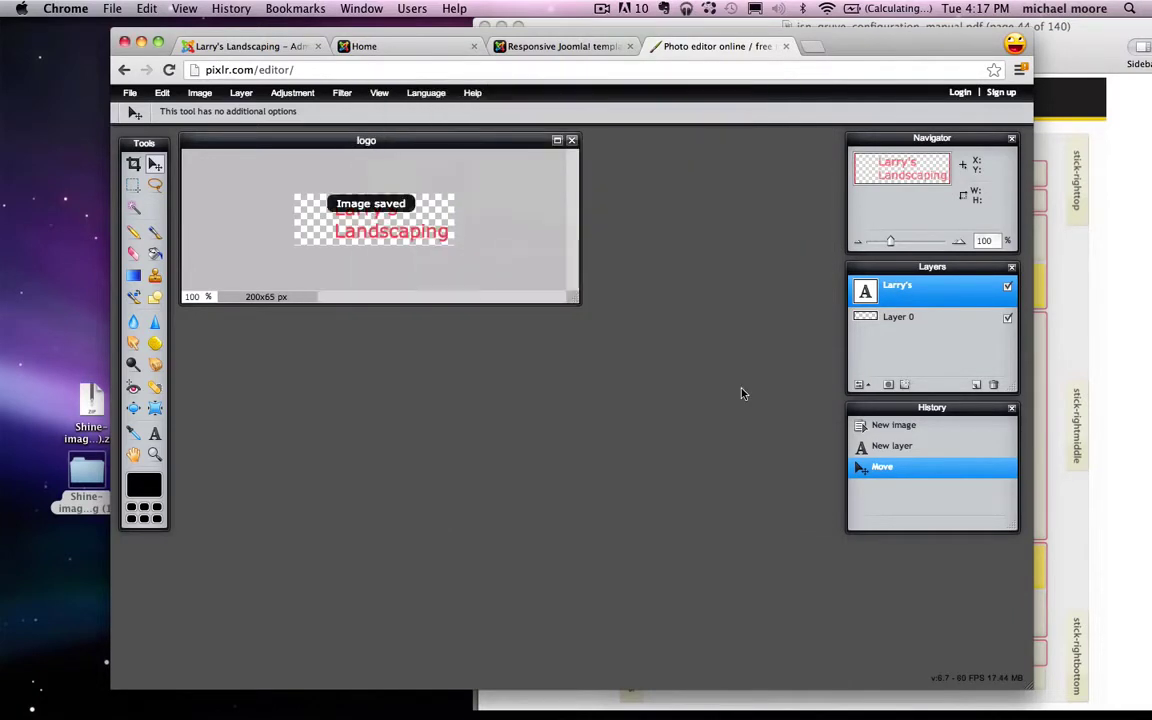
left_click(786, 47)
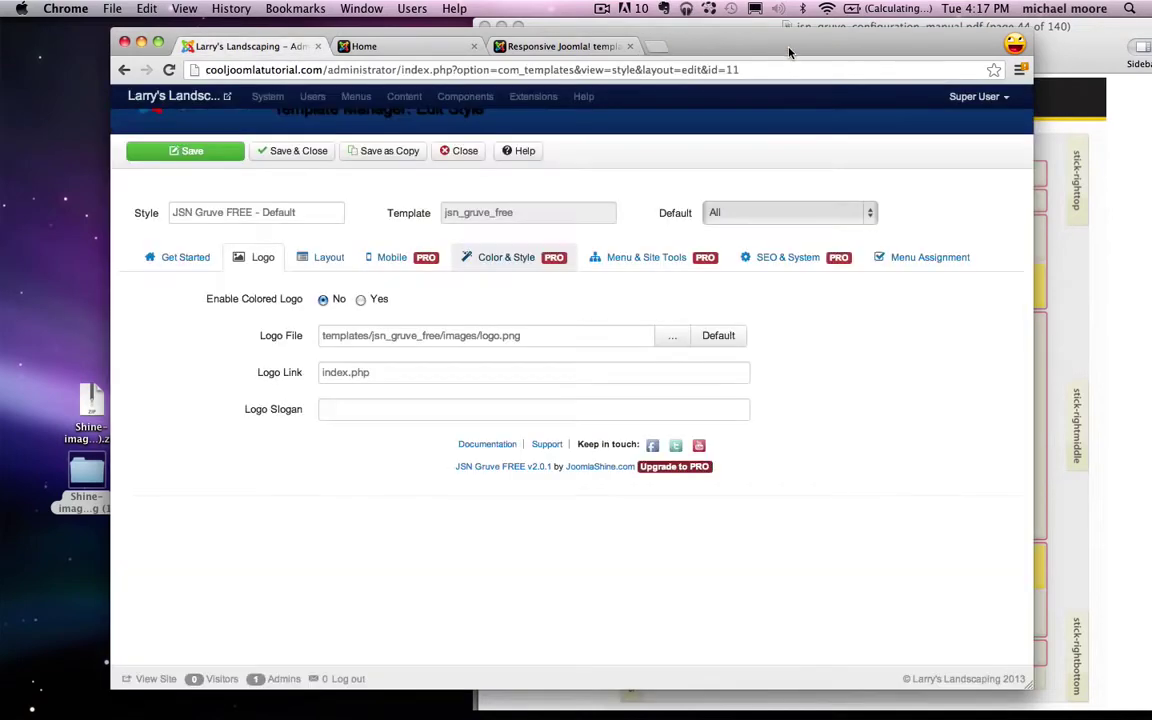
Step: Upload logo.png to the images folder, set it as the template's logo file, and save the style
left_click(671, 335)
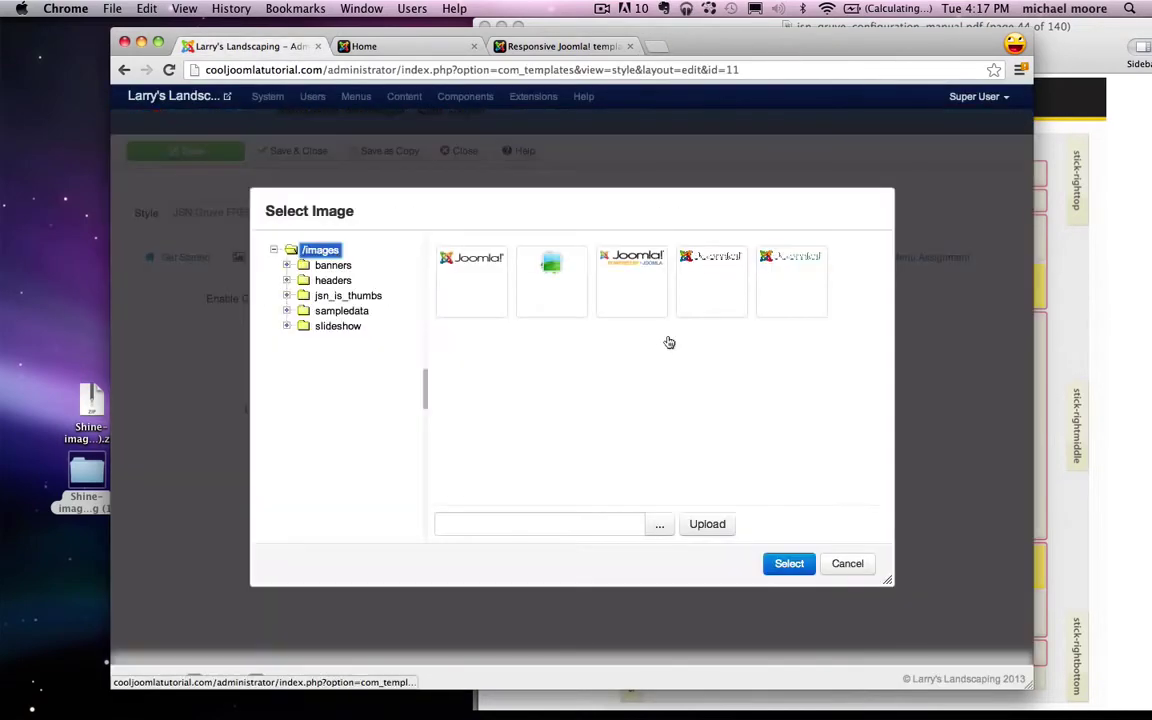
left_click(657, 524)
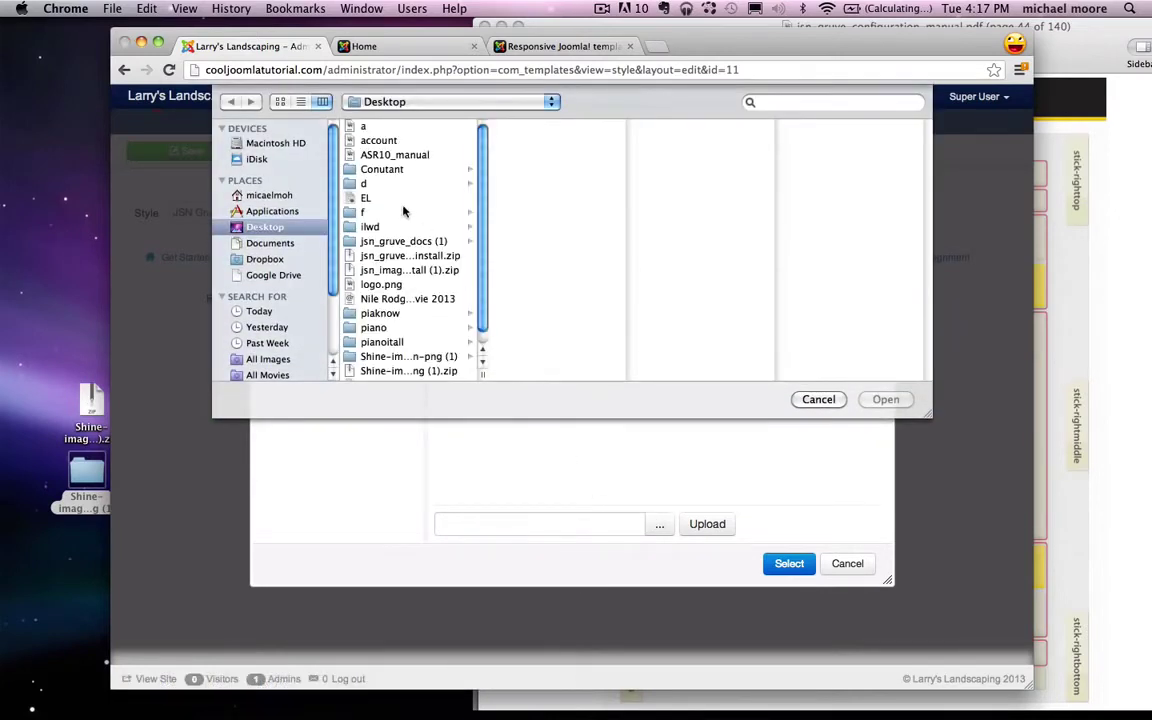
scroll(427, 217, "down", 1)
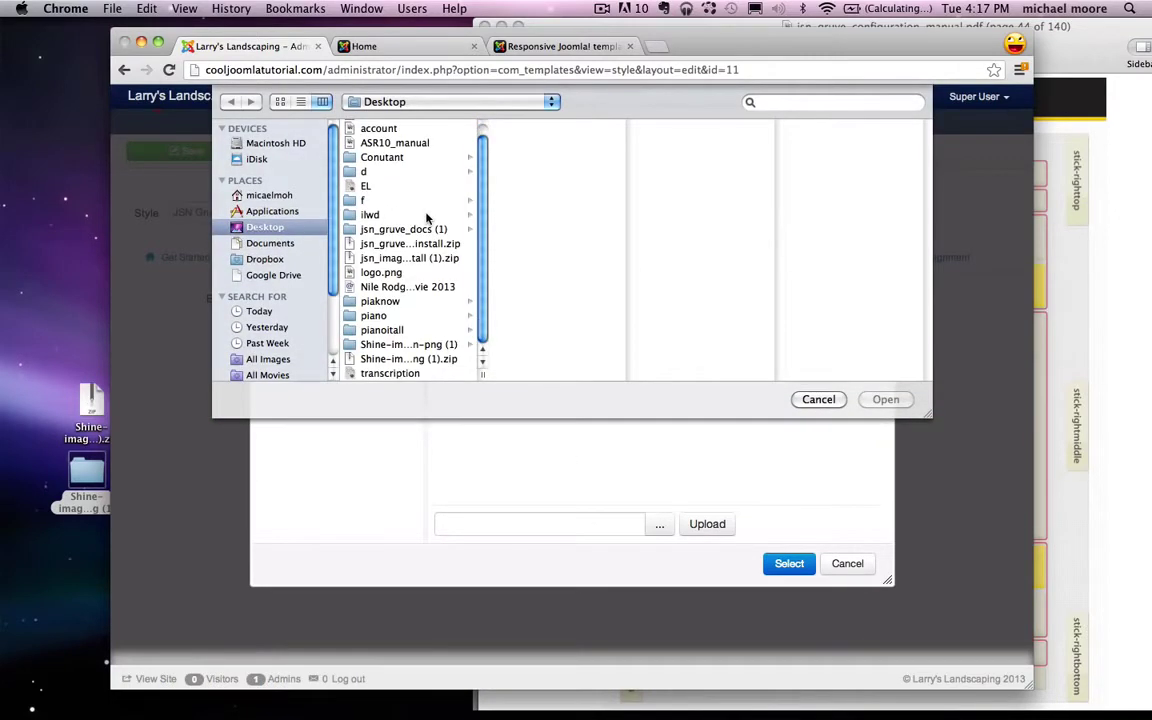
left_click(381, 272)
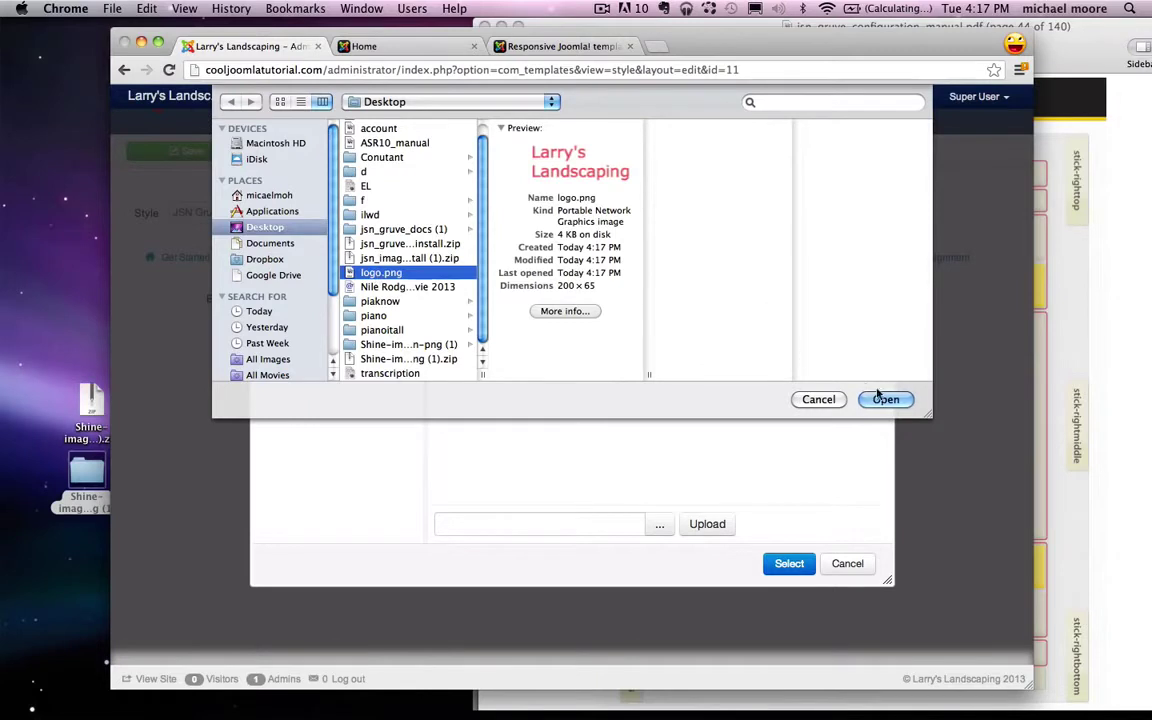
left_click(885, 399)
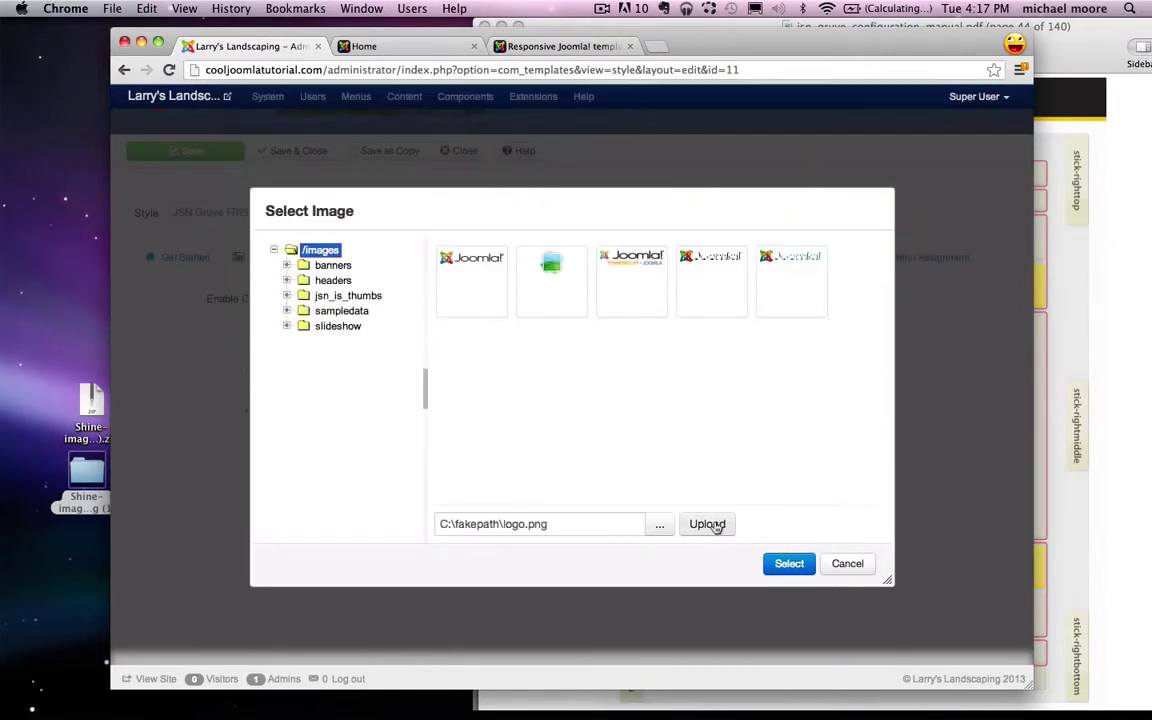
left_click(714, 526)
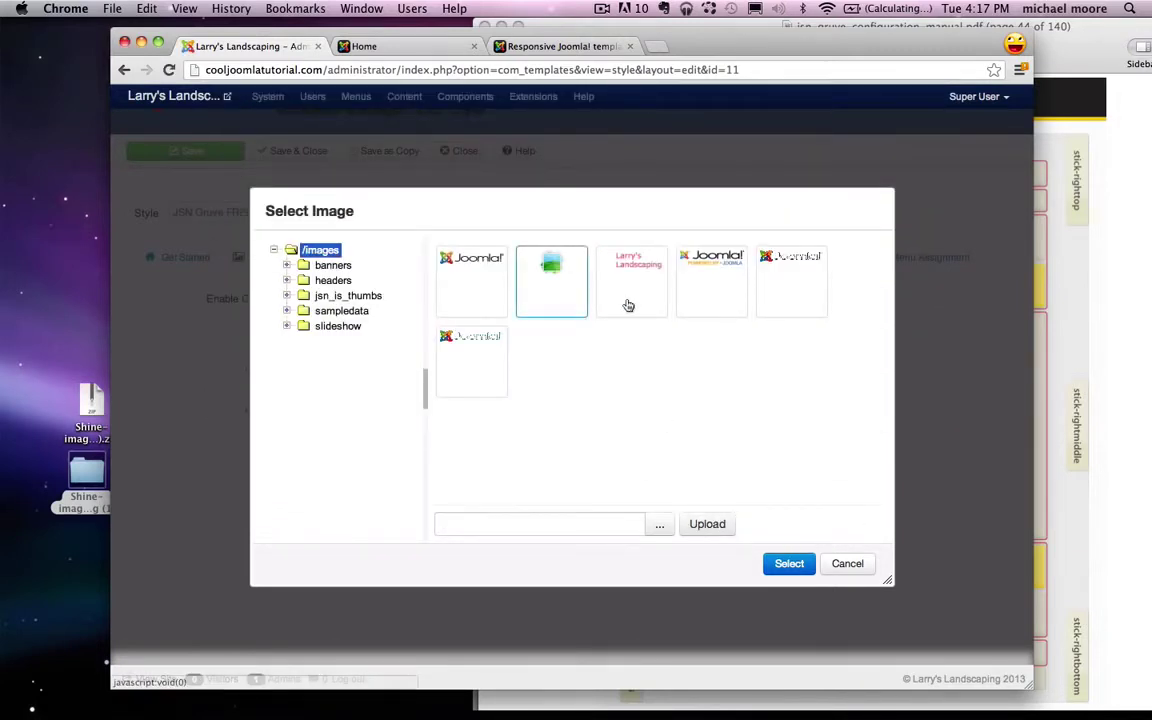
left_click(634, 286)
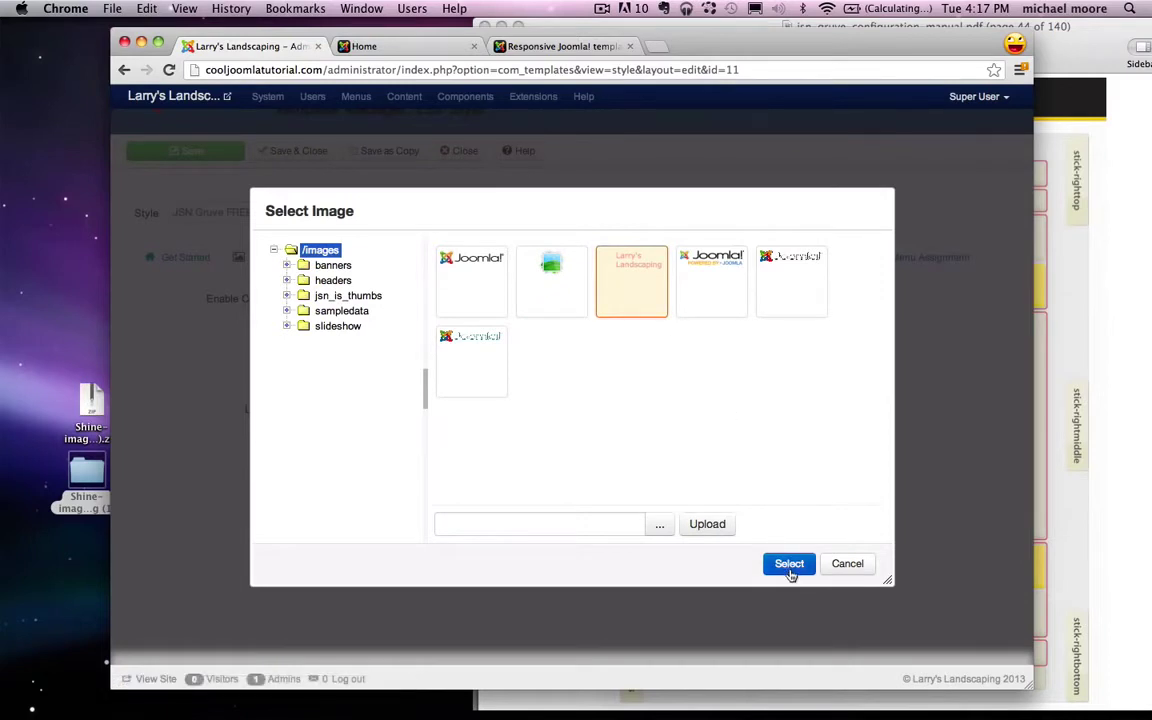
left_click(790, 566)
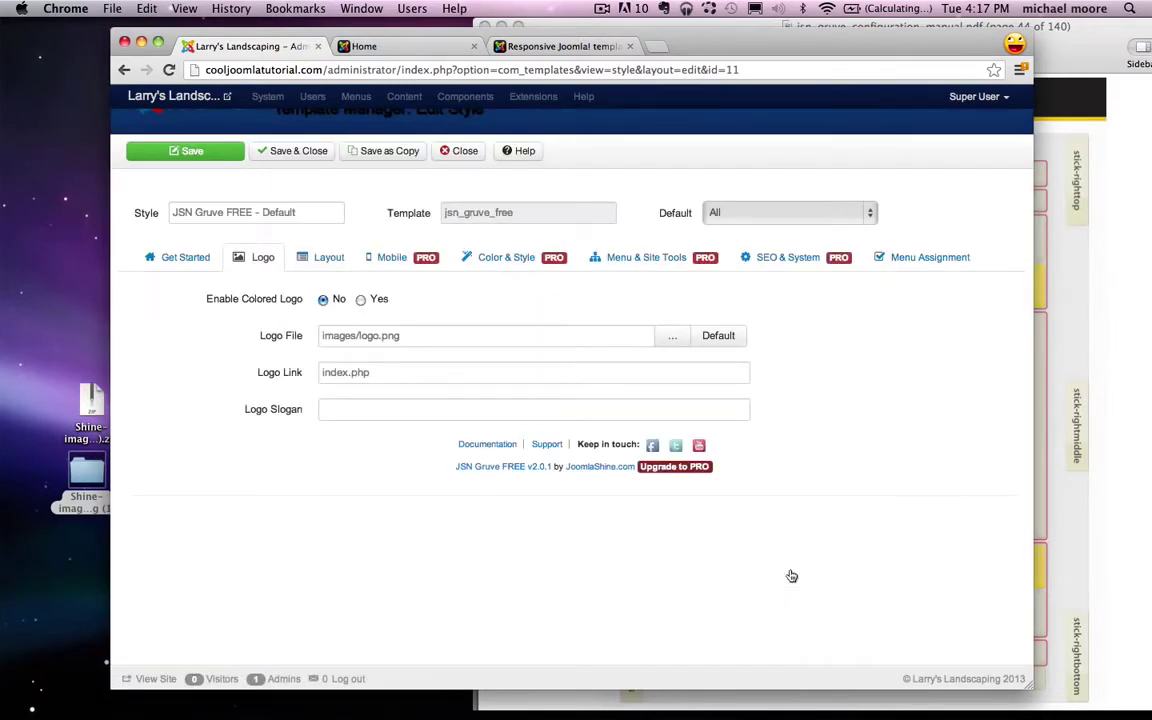
left_click(291, 154)
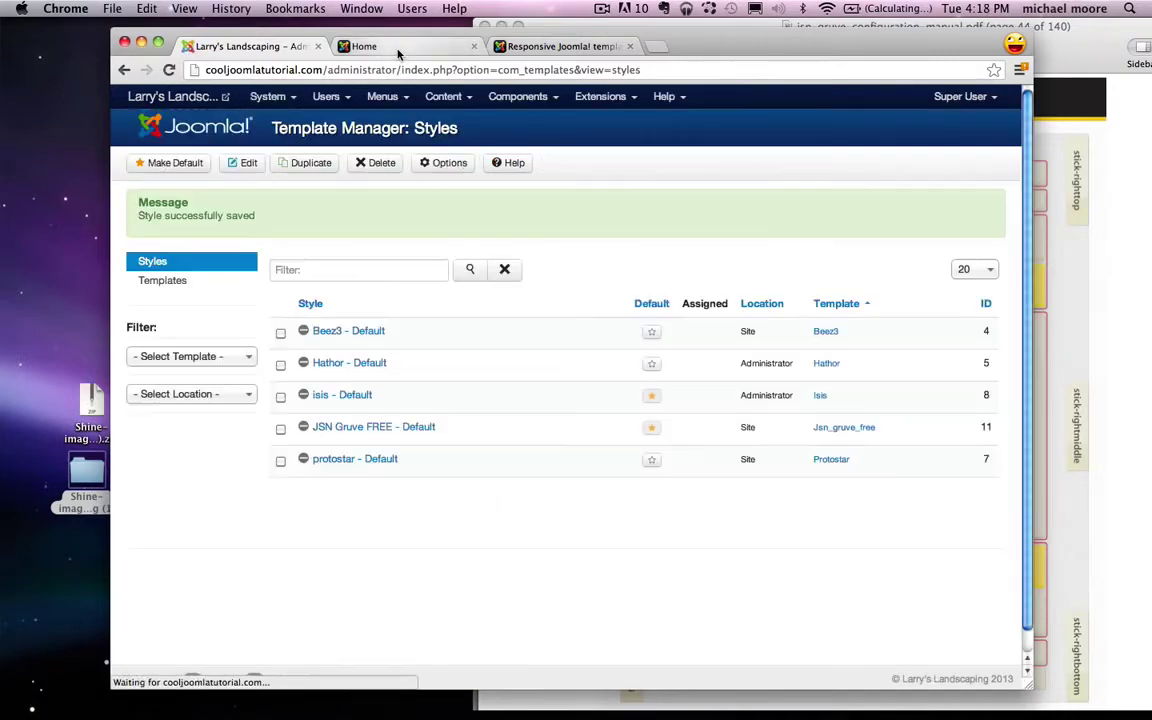
left_click(398, 48)
Step: Check the new logo on the live site, then reopen the JSN Gruve FREE - Default style
left_click(169, 70)
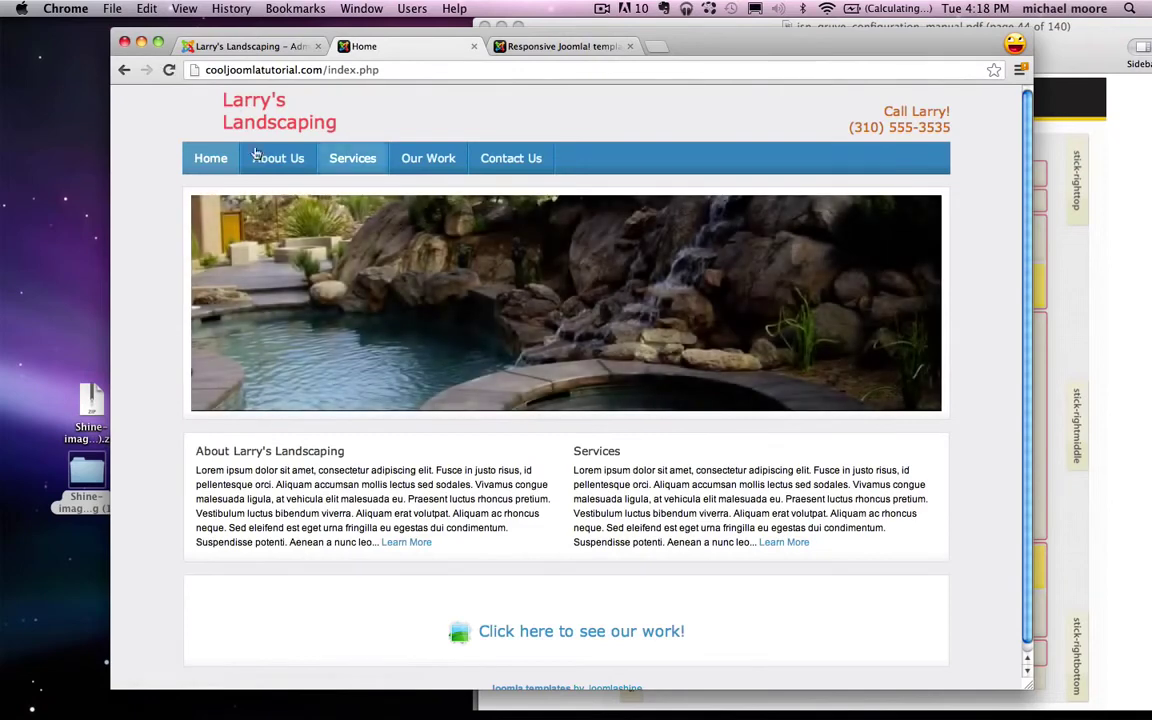
left_click(250, 46)
left_click(354, 429)
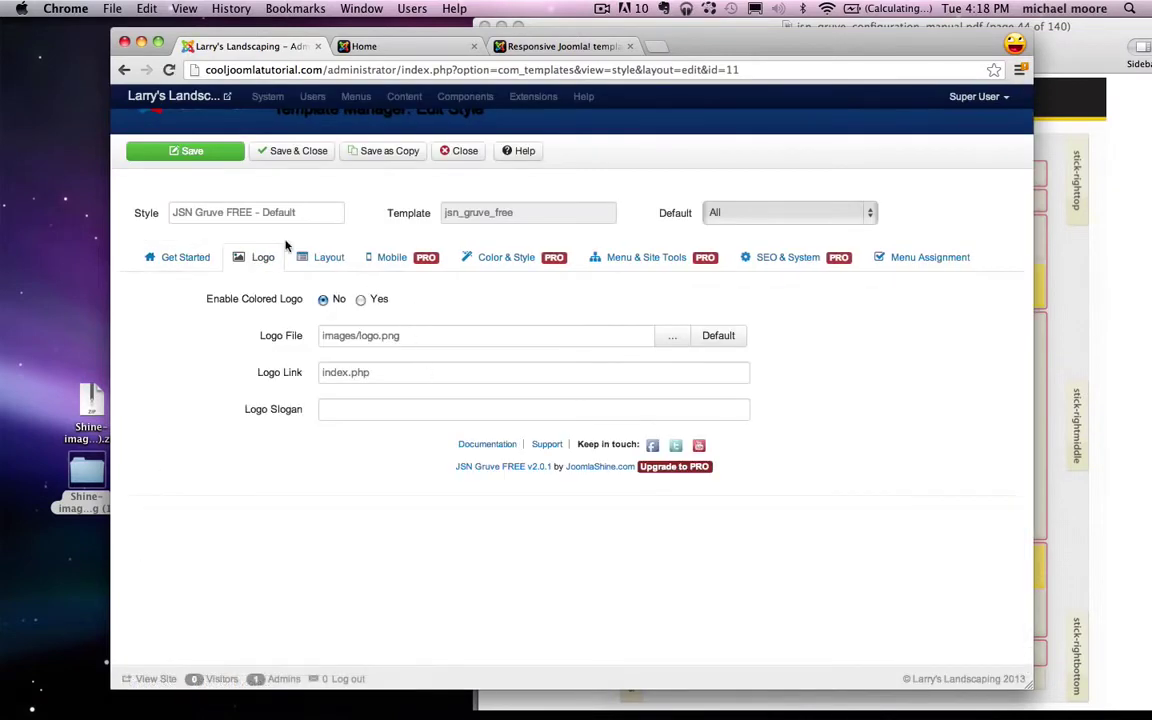
Step: Upload larrys.png from the ilwd/Landscaping folder to the images folder
left_click(669, 338)
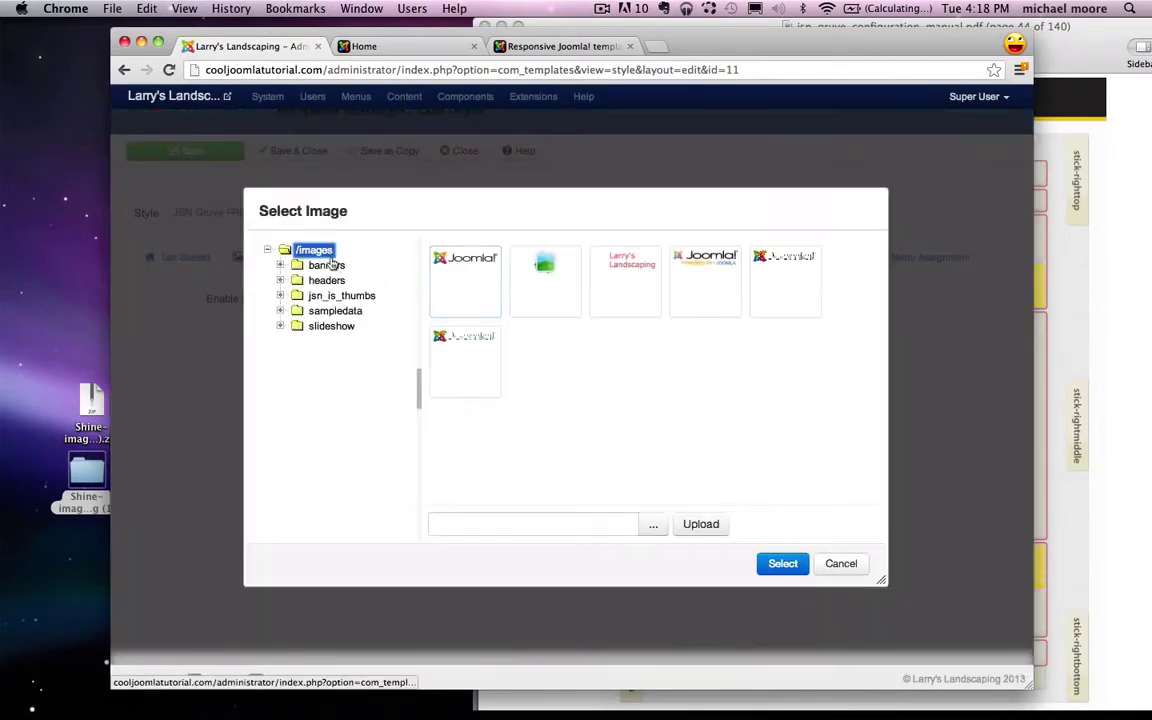
left_click(650, 525)
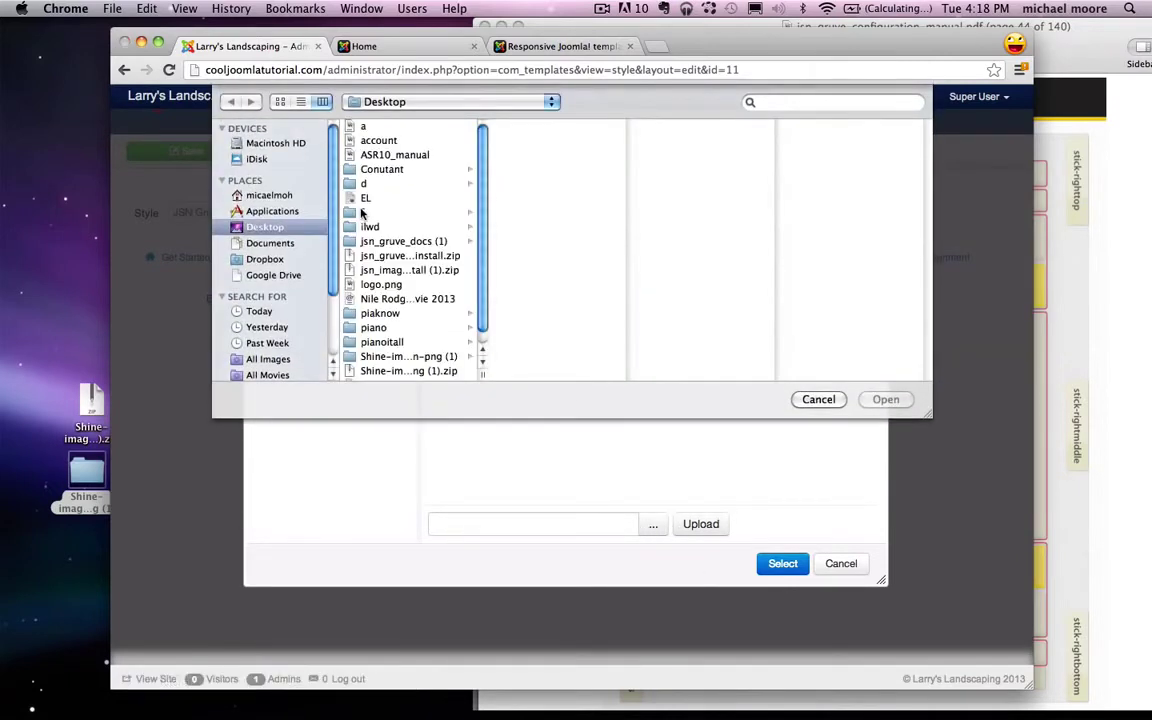
left_click(368, 227)
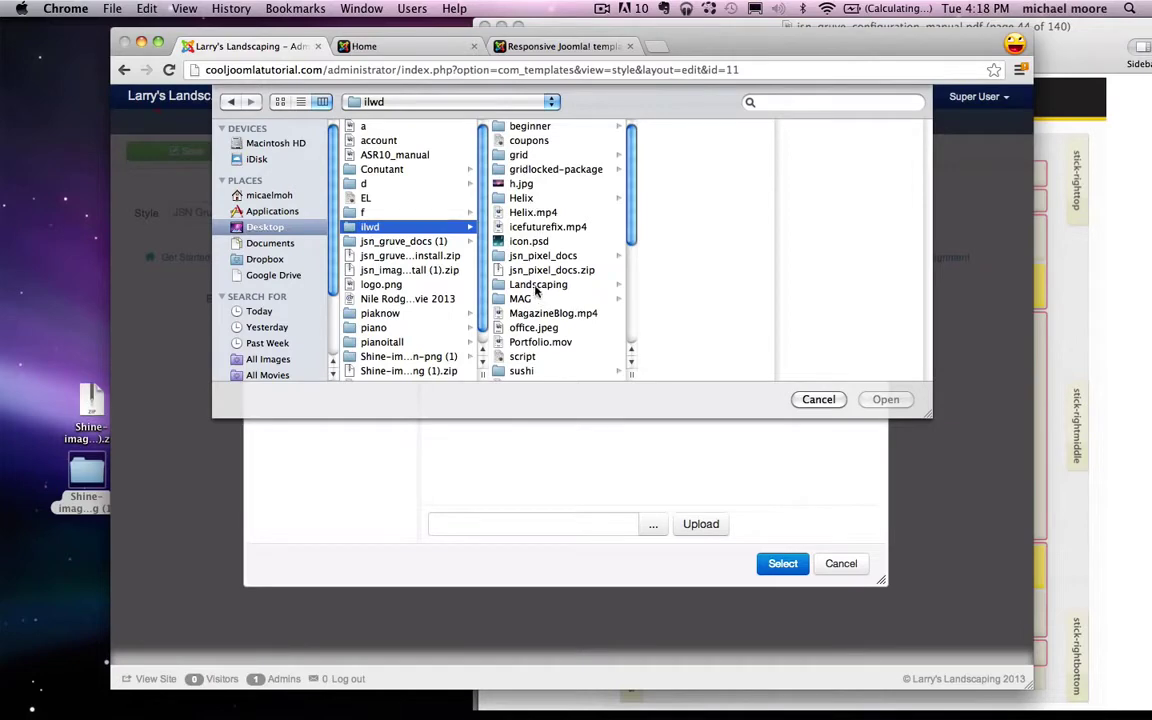
left_click(540, 284)
left_click(685, 212)
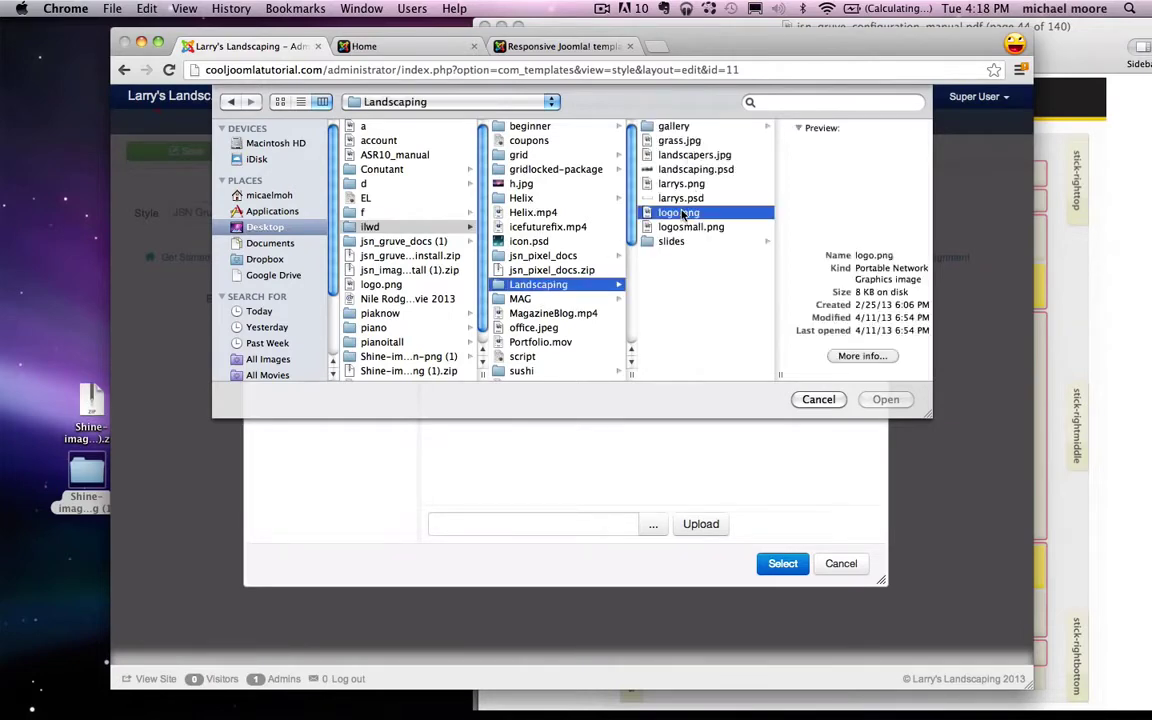
left_click(662, 184)
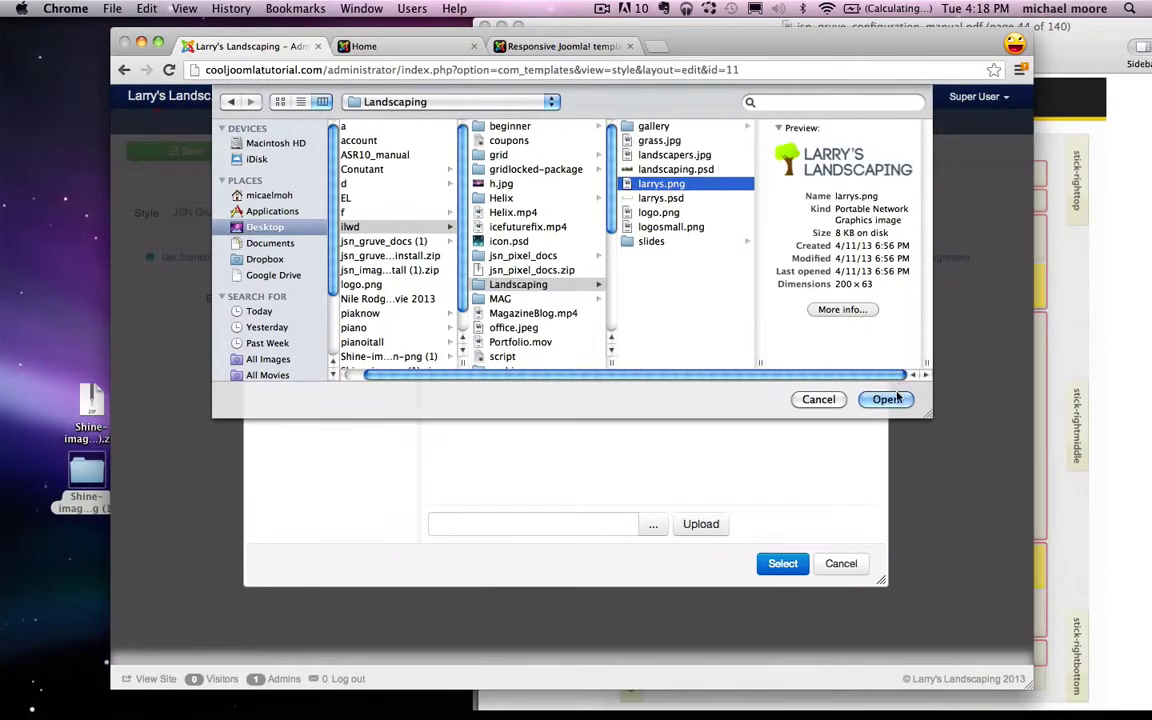
left_click(886, 399)
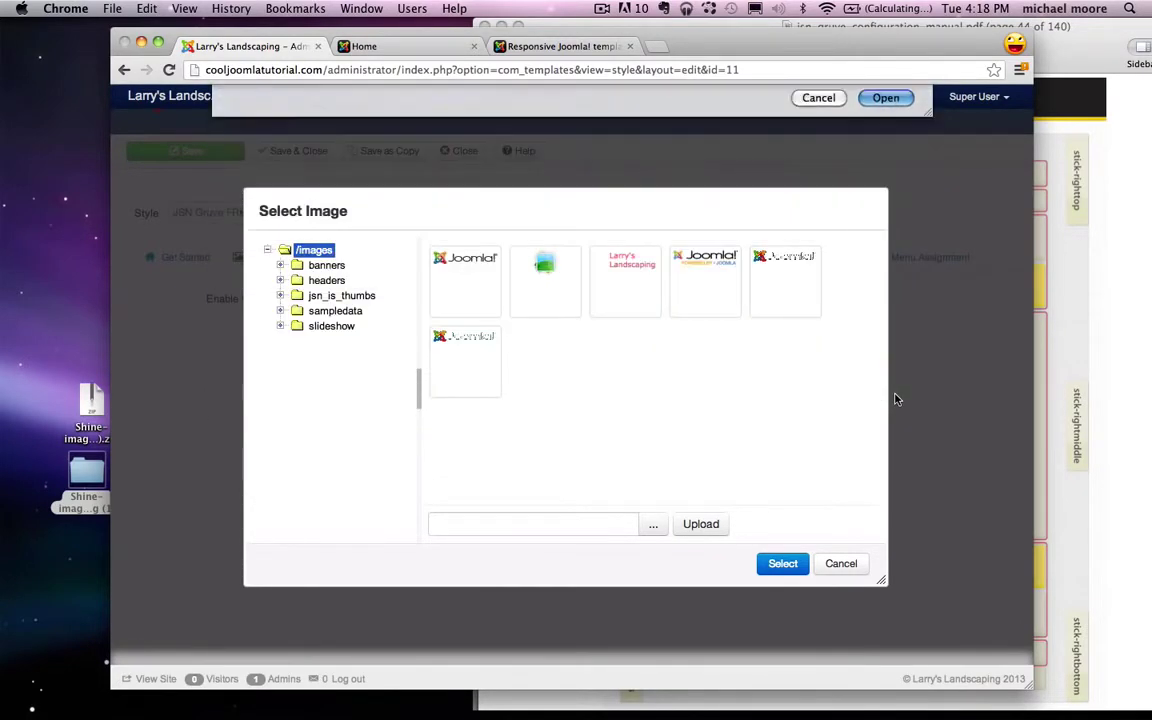
left_click(690, 528)
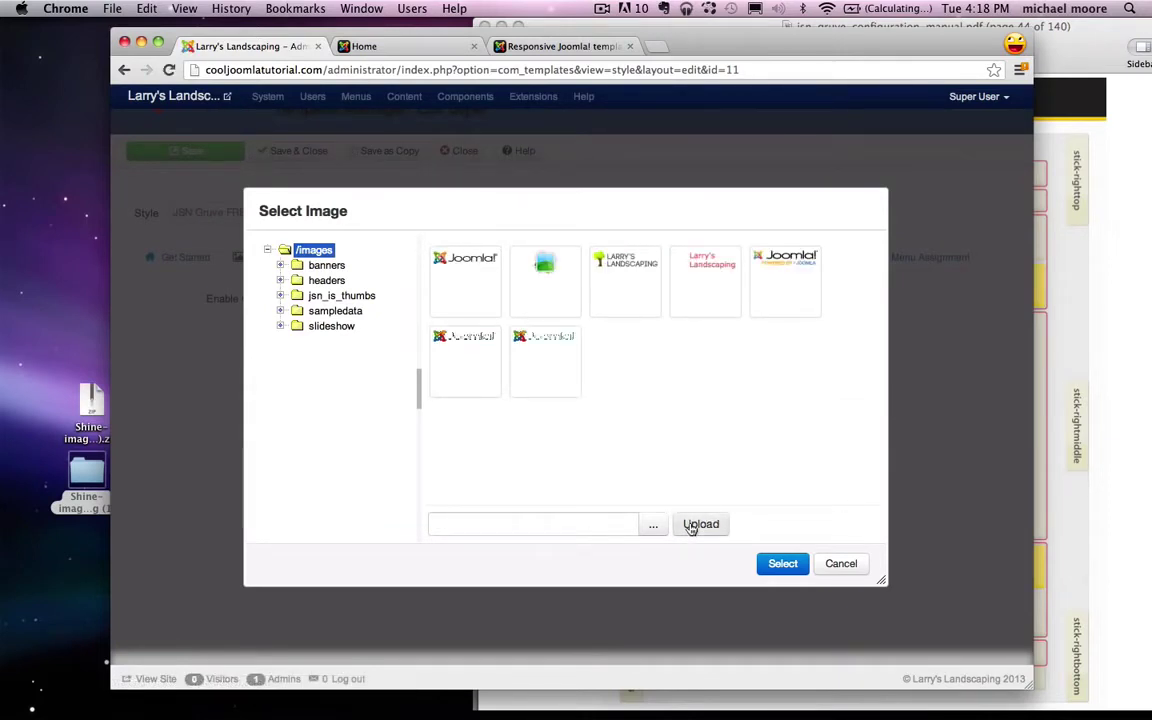
Step: Set images/larrys.png as the template's logo file, save, and reload the live home page
left_click(629, 268)
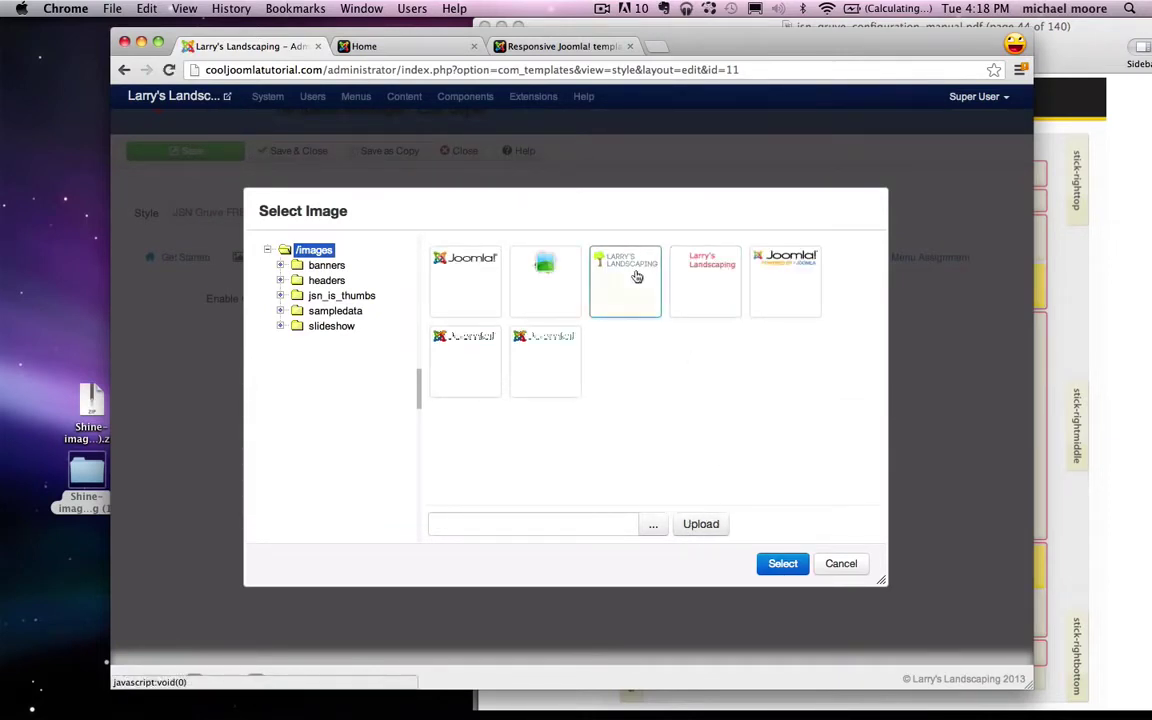
left_click(783, 563)
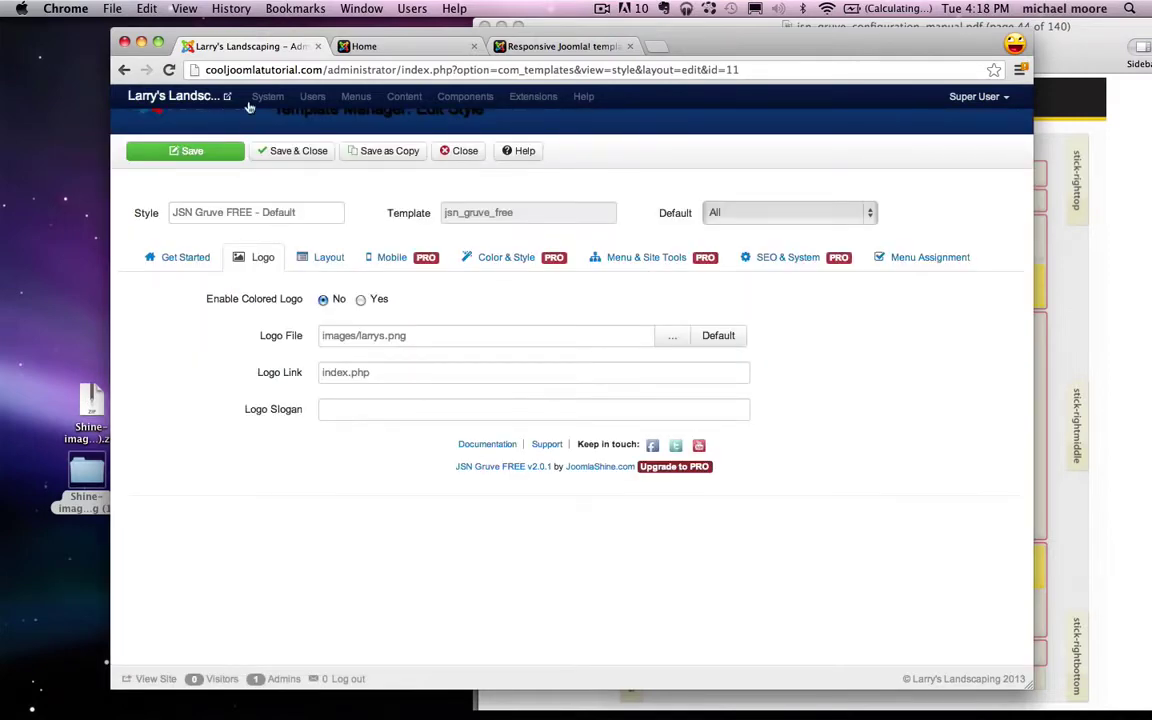
left_click(303, 155)
left_click(386, 46)
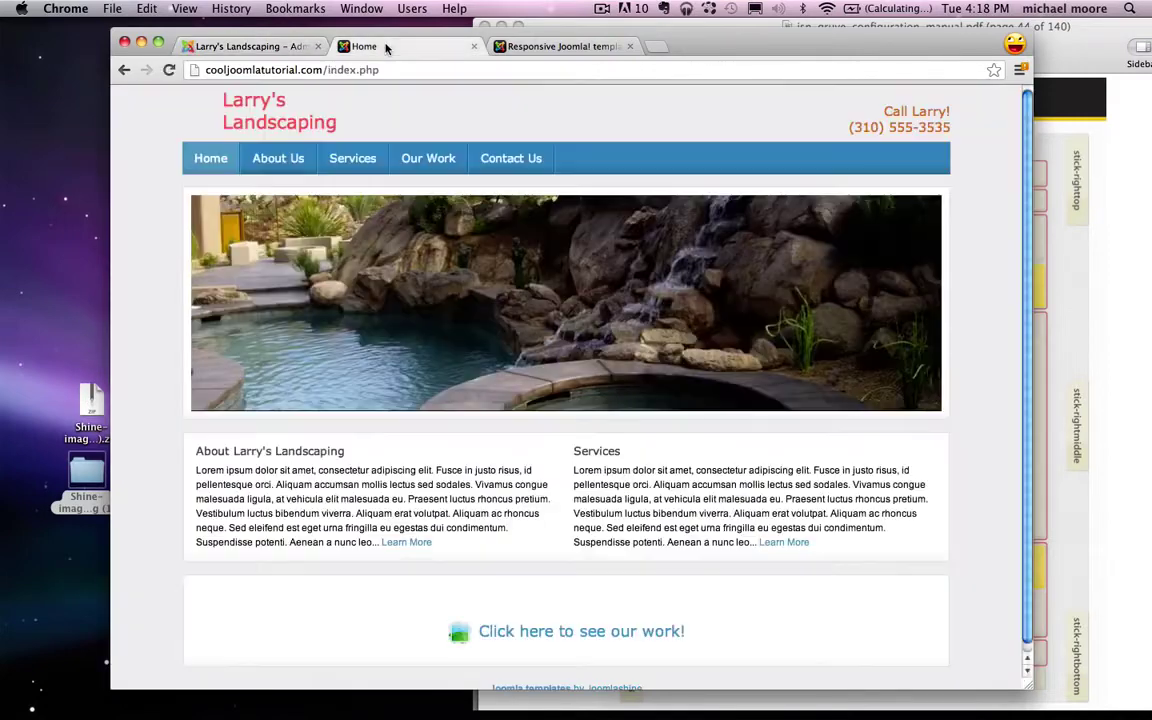
left_click(169, 70)
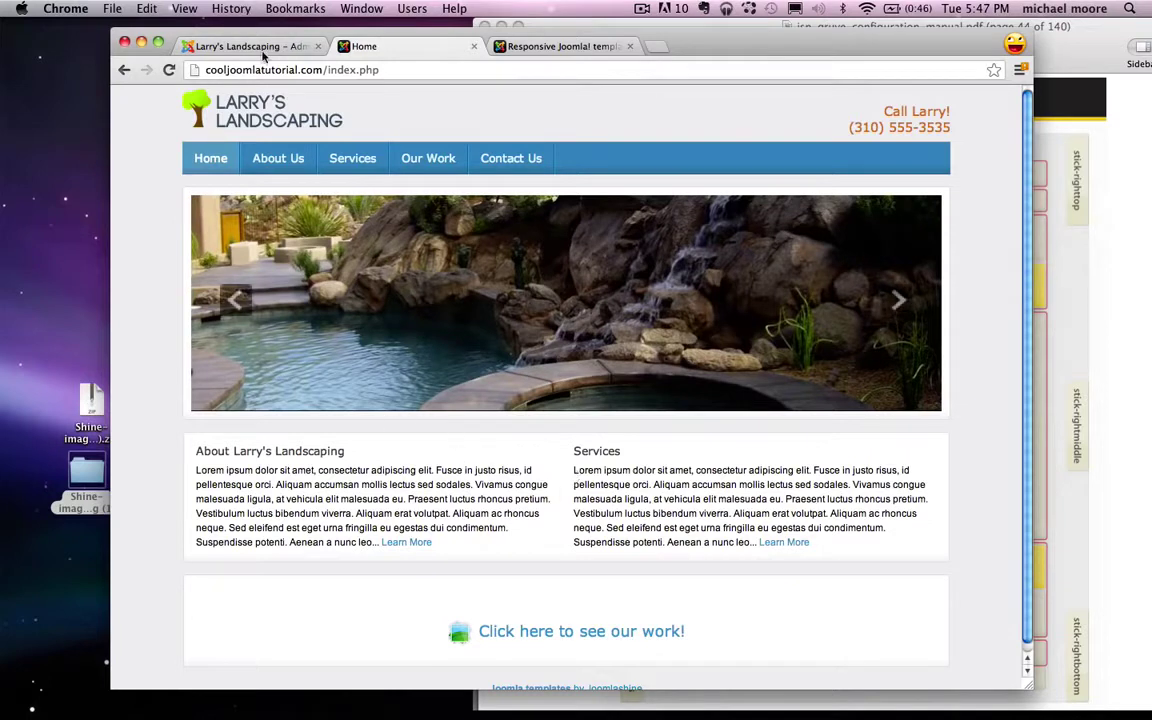
Step: Load the front-end About Us page to check the new logo
left_click(281, 168)
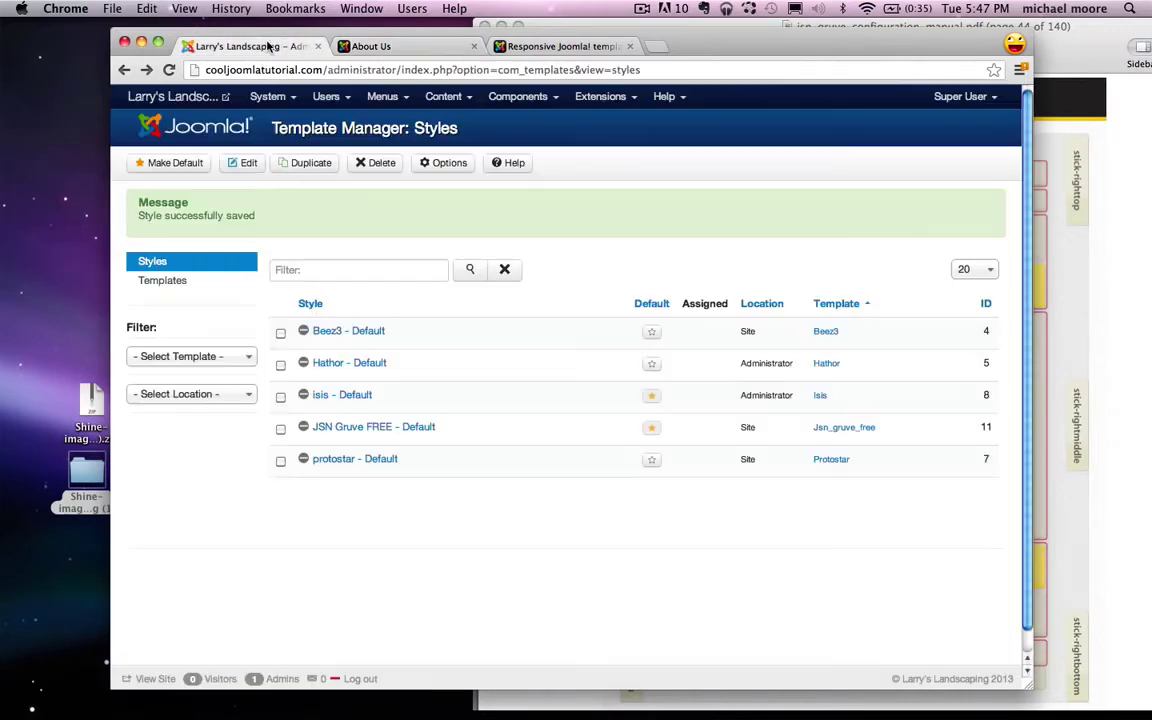
Step: Open the About Us article from the Article Manager and delete its ':)' placeholder
left_click(268, 46)
left_click(440, 96)
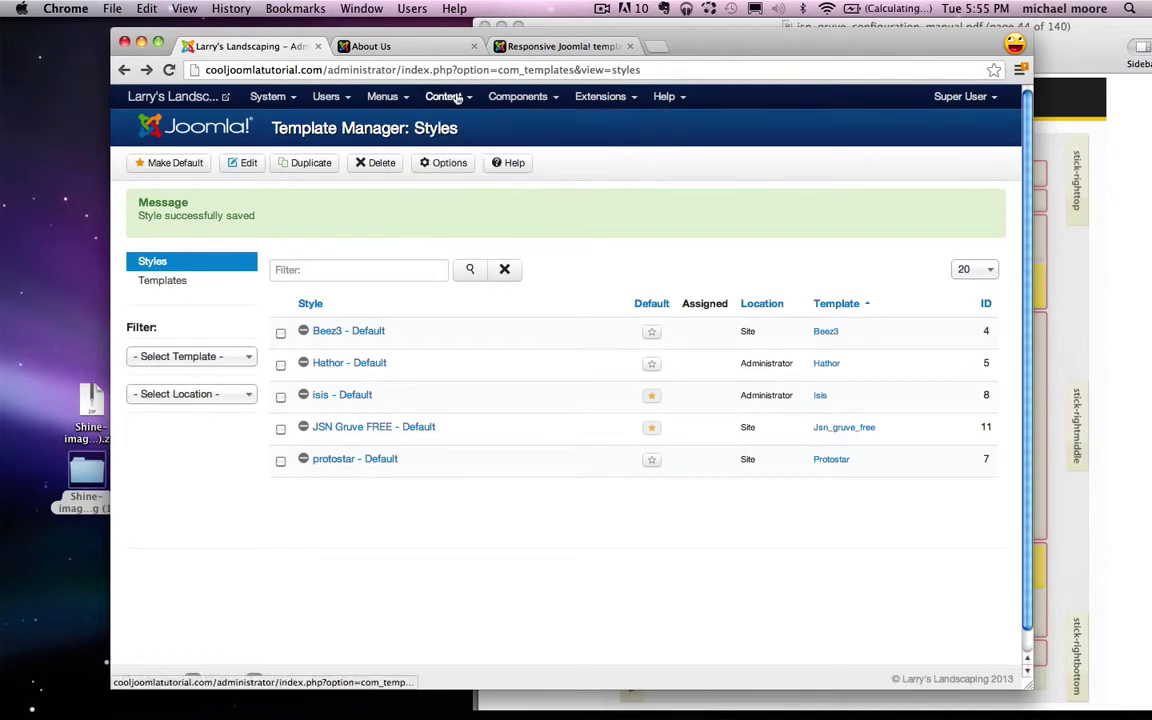
left_click(458, 97)
left_click(478, 127)
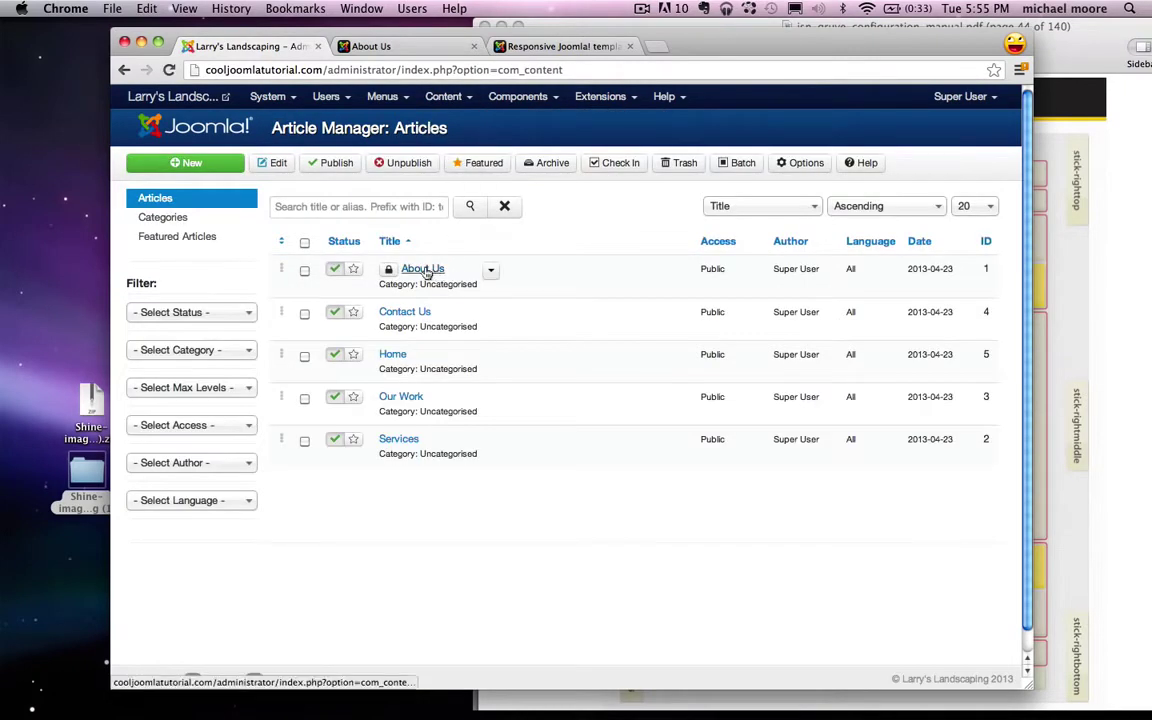
left_click(424, 270)
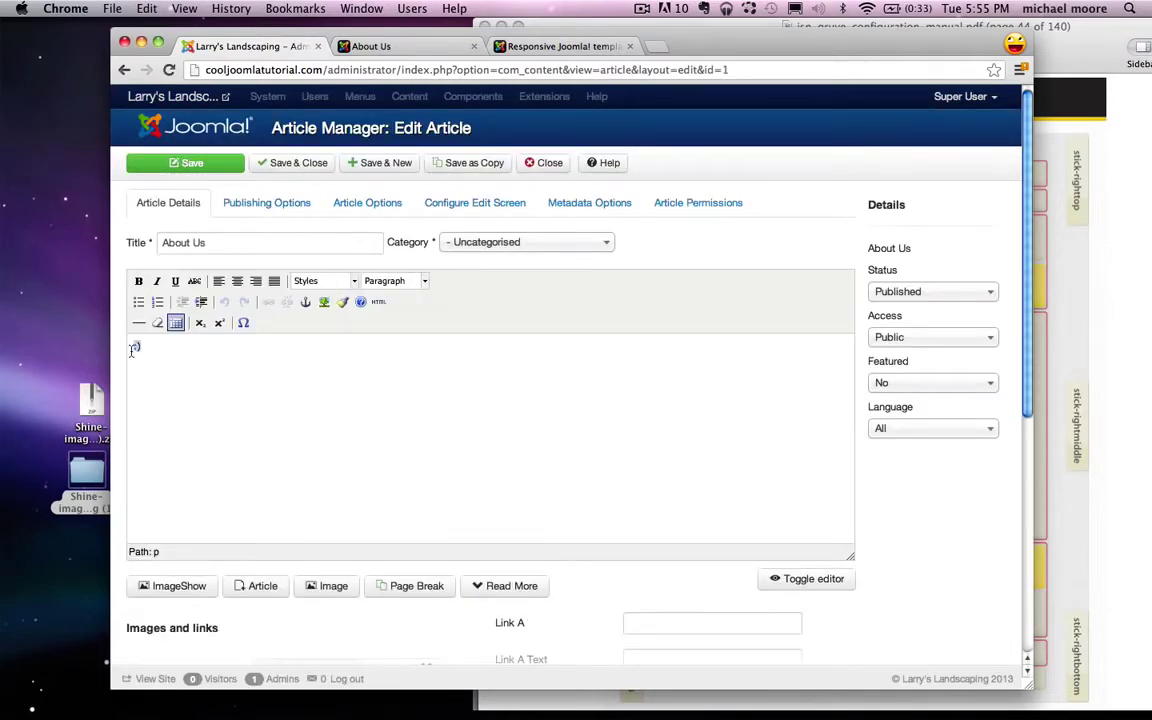
left_click_drag(141, 346, 131, 349)
key("BackSpace")
Step: Restore the Untitled 2 outline and highlight its Photo! and Who you are items
mouse_move(640, 708)
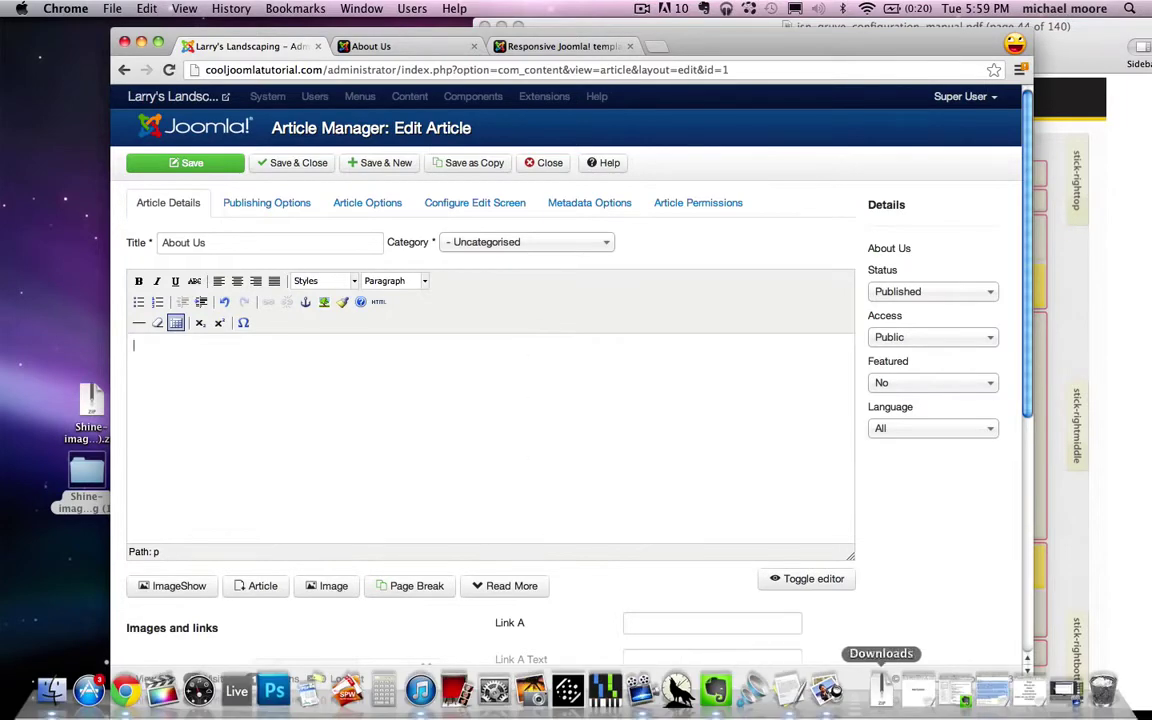
left_click(1031, 695)
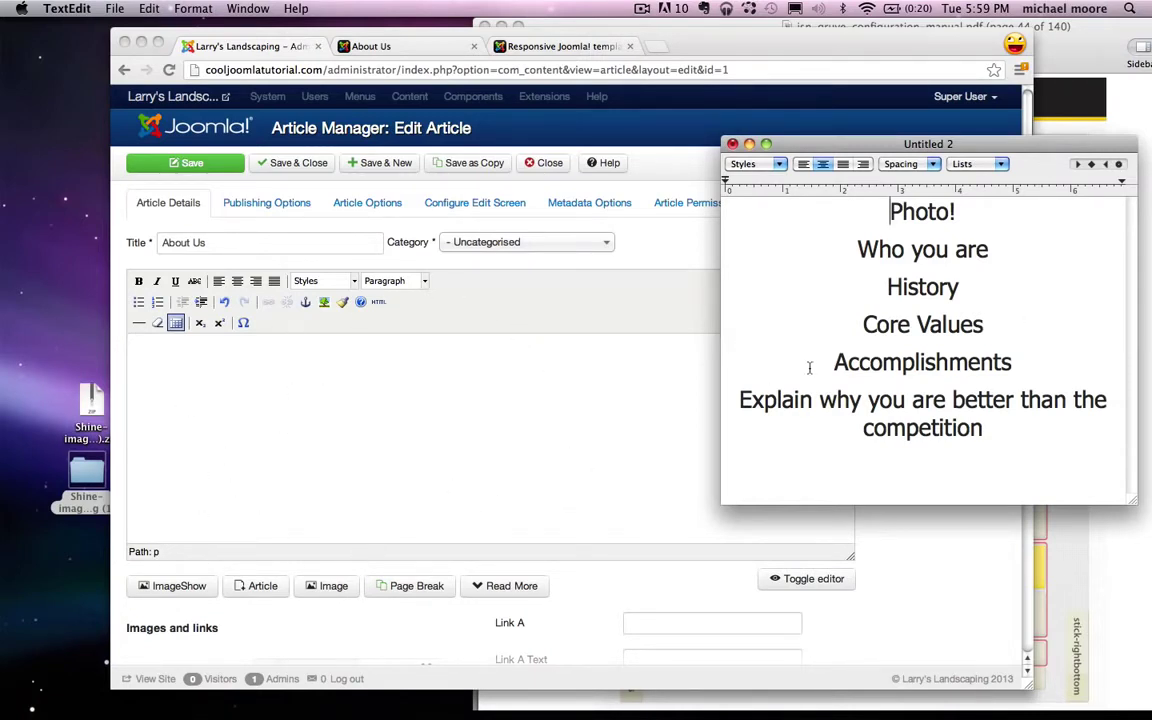
left_click_drag(890, 213, 966, 213)
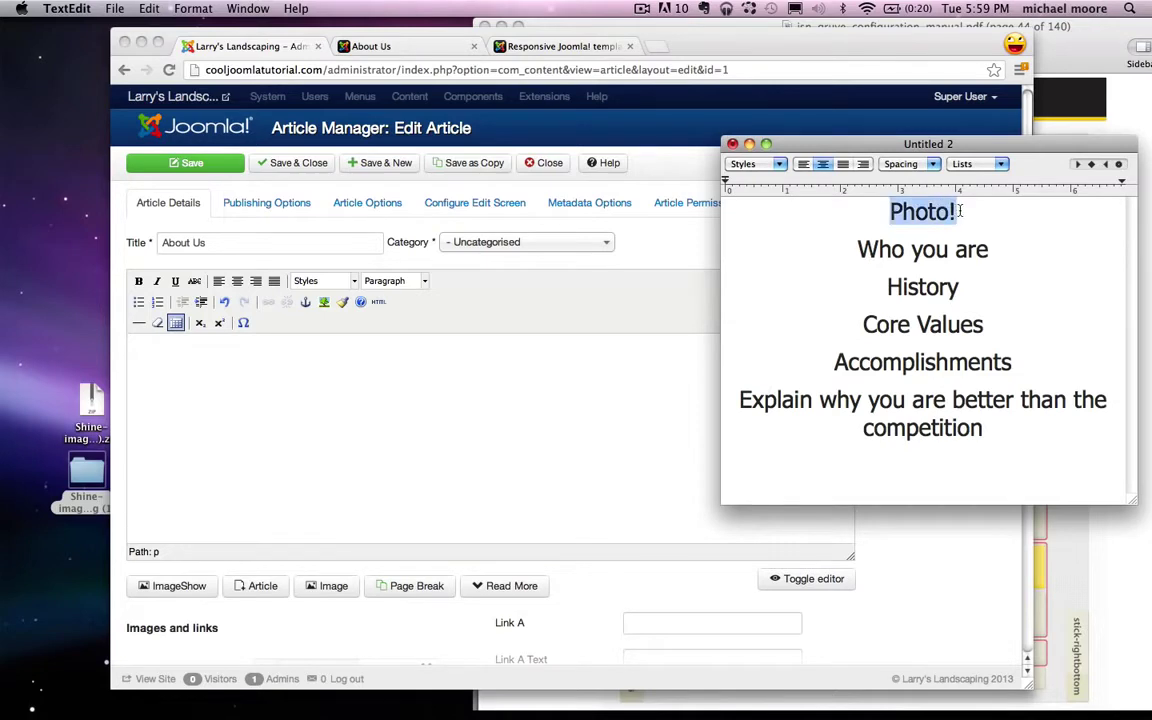
left_click(971, 214)
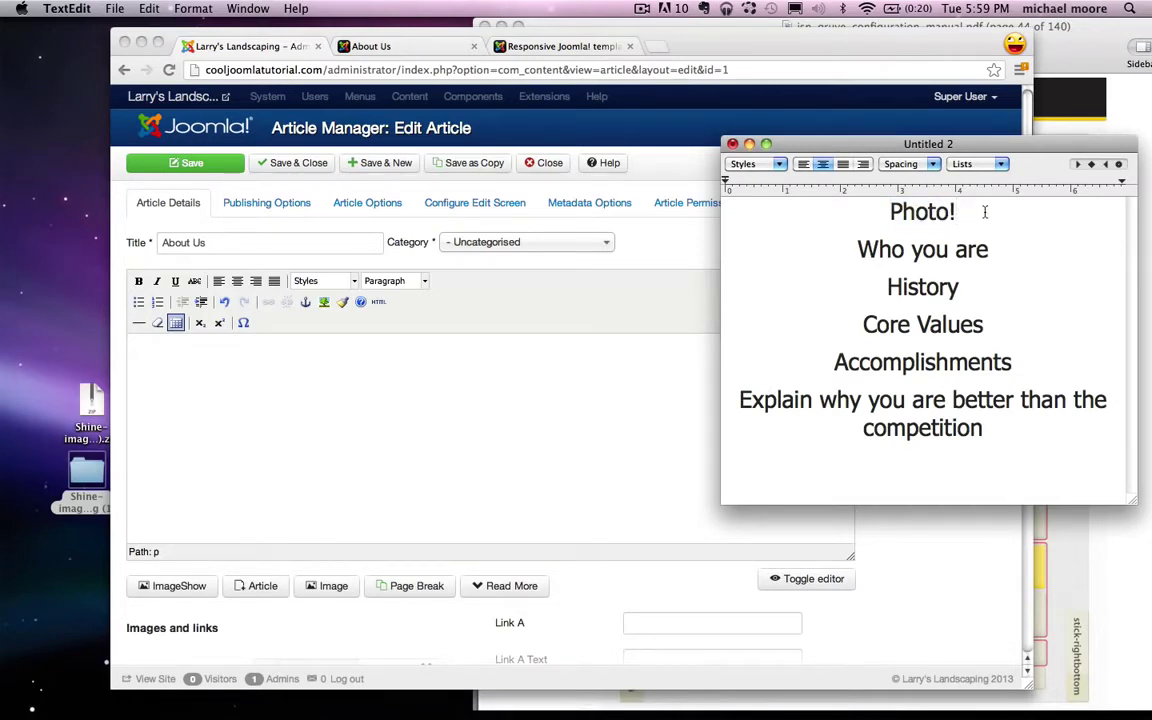
left_click_drag(985, 212, 882, 211)
left_click(880, 210)
left_click_drag(853, 249, 988, 248)
left_click(990, 249)
Step: Highlight the History, Core Values, Accomplishments and beating-the-competition items in turn
double_click(948, 287)
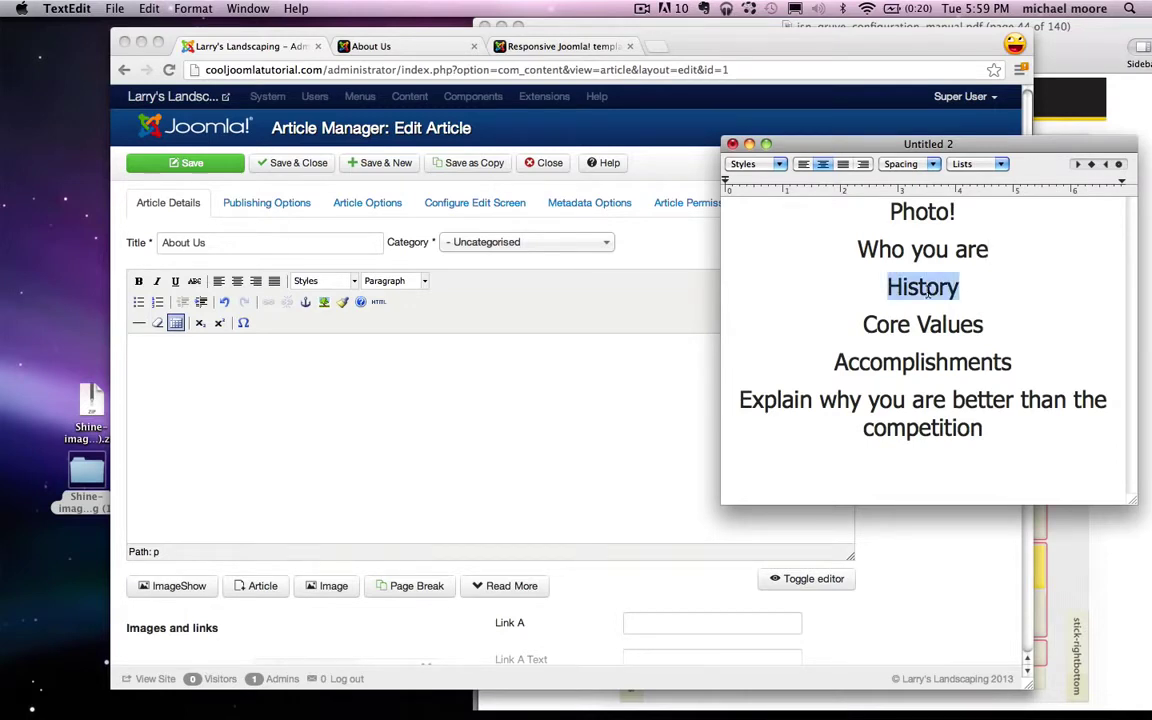
left_click(979, 289)
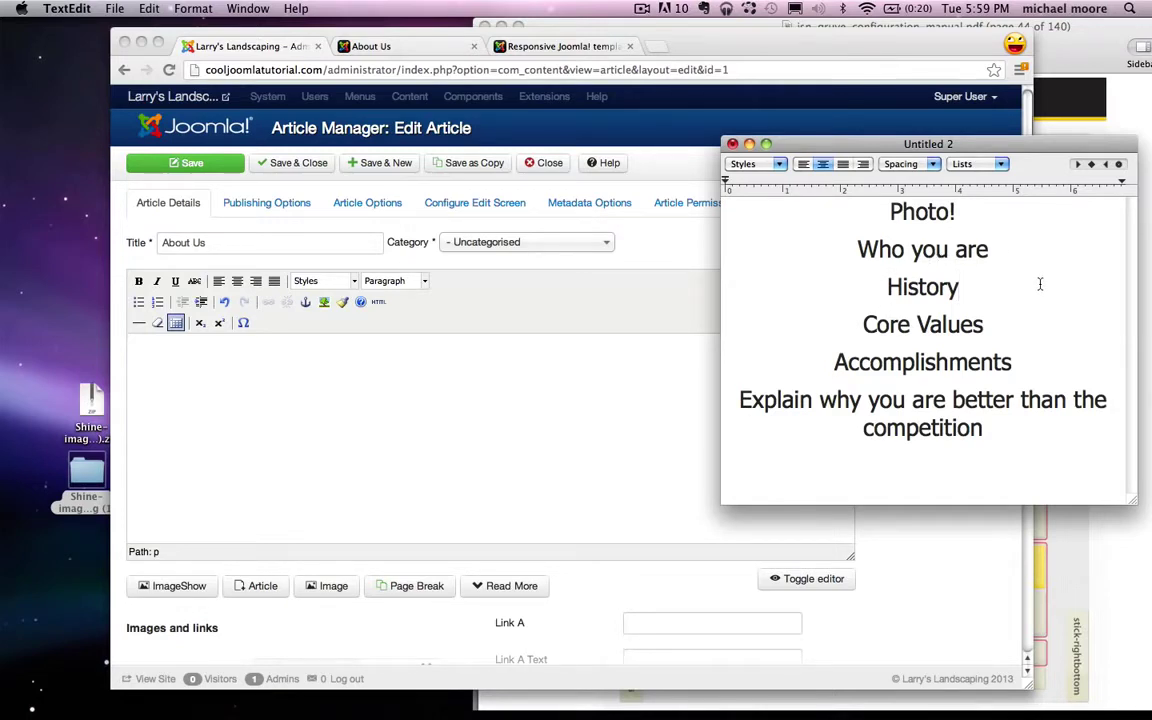
left_click(1001, 324)
double_click(872, 362)
left_click(1055, 371)
left_click_drag(739, 401, 1027, 418)
left_click(1027, 418)
left_click(938, 537)
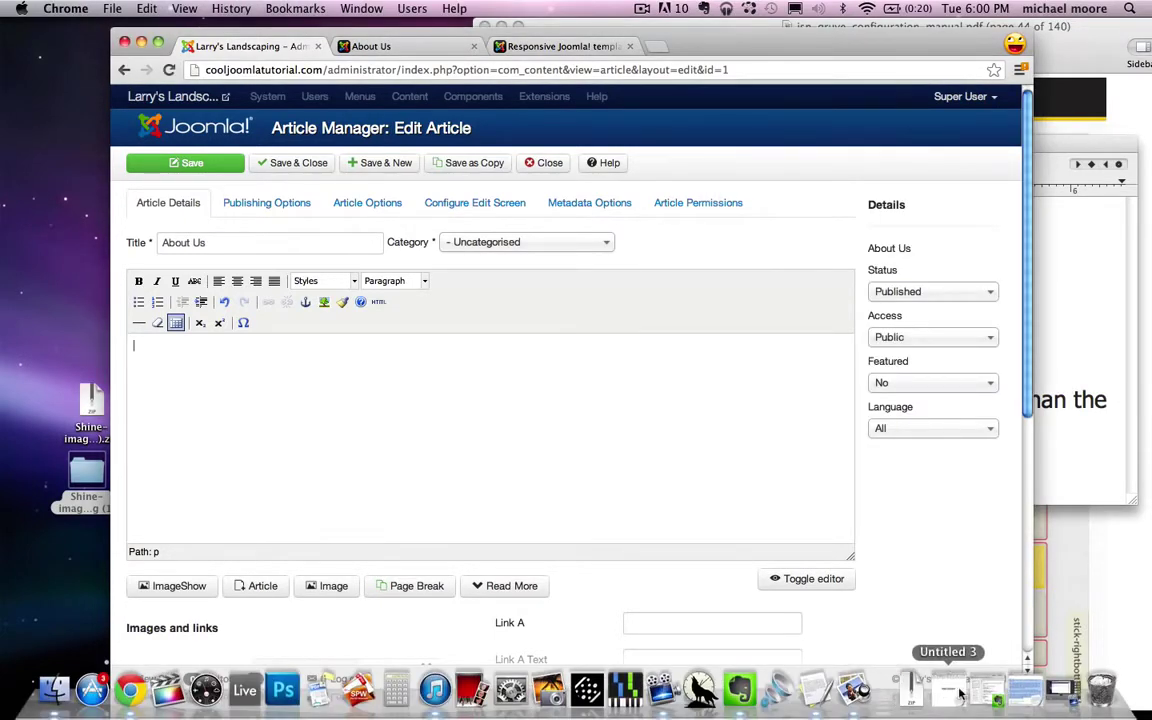
Step: Copy the prepared Larry's Landscaping text from Untitled 3 into the About Us article body
left_click(960, 692)
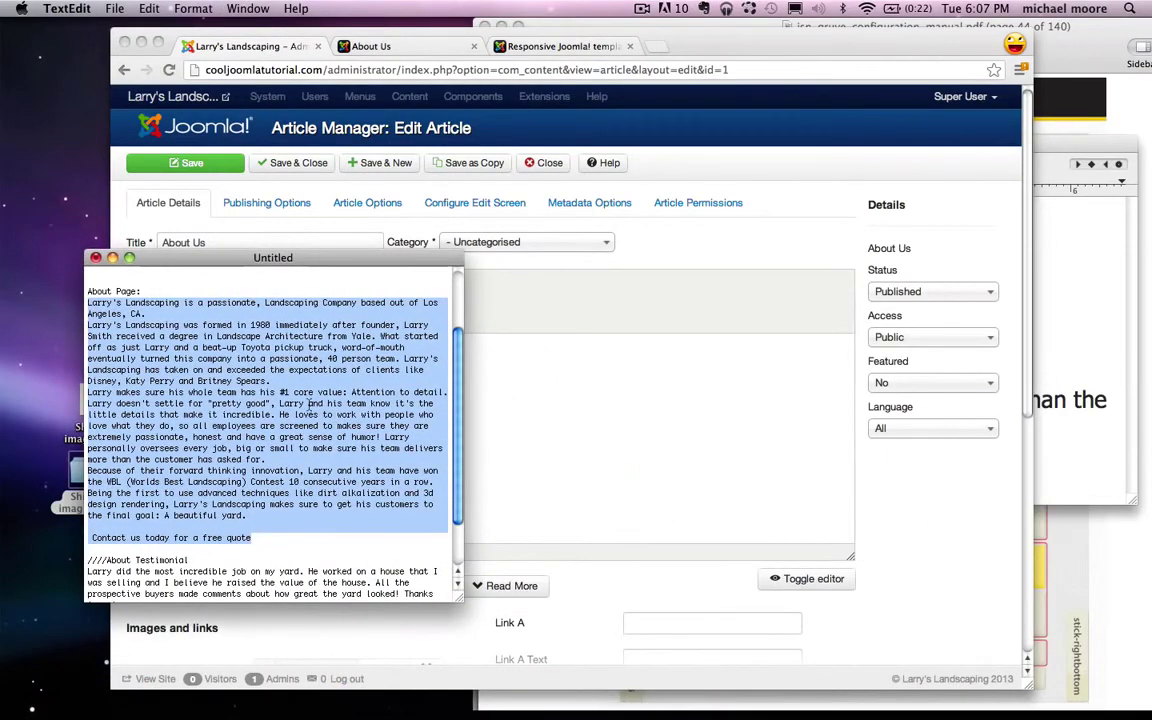
key("super+c")
left_click(112, 257)
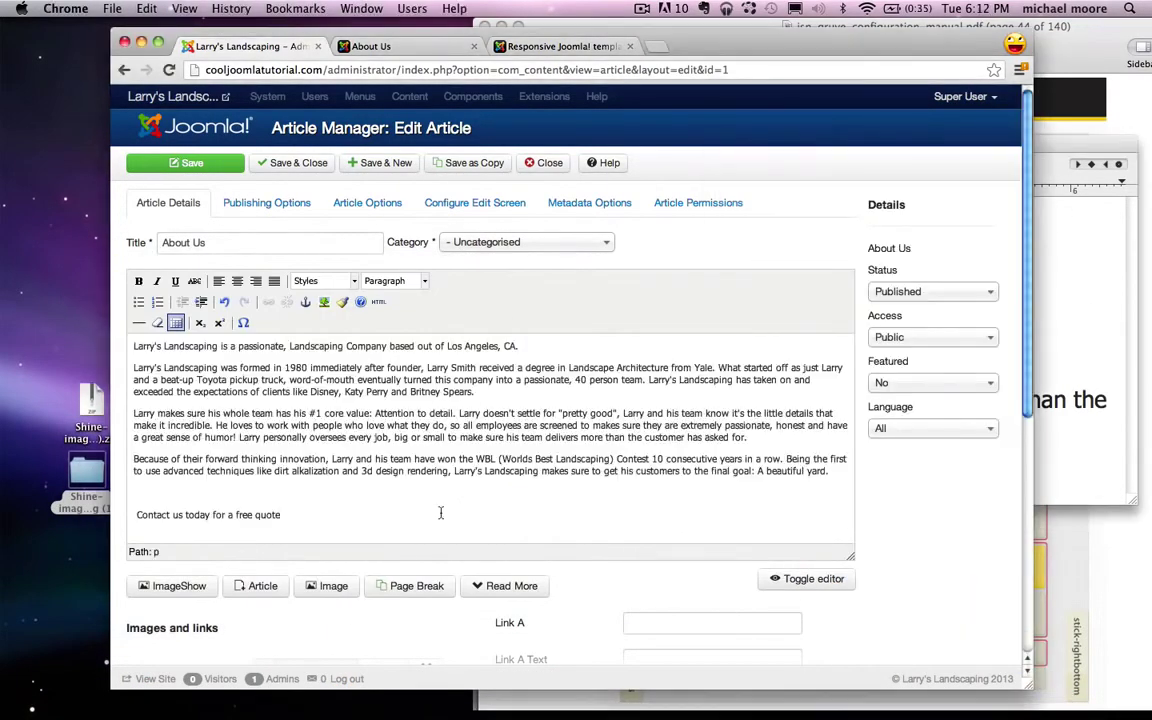
left_click(1060, 290)
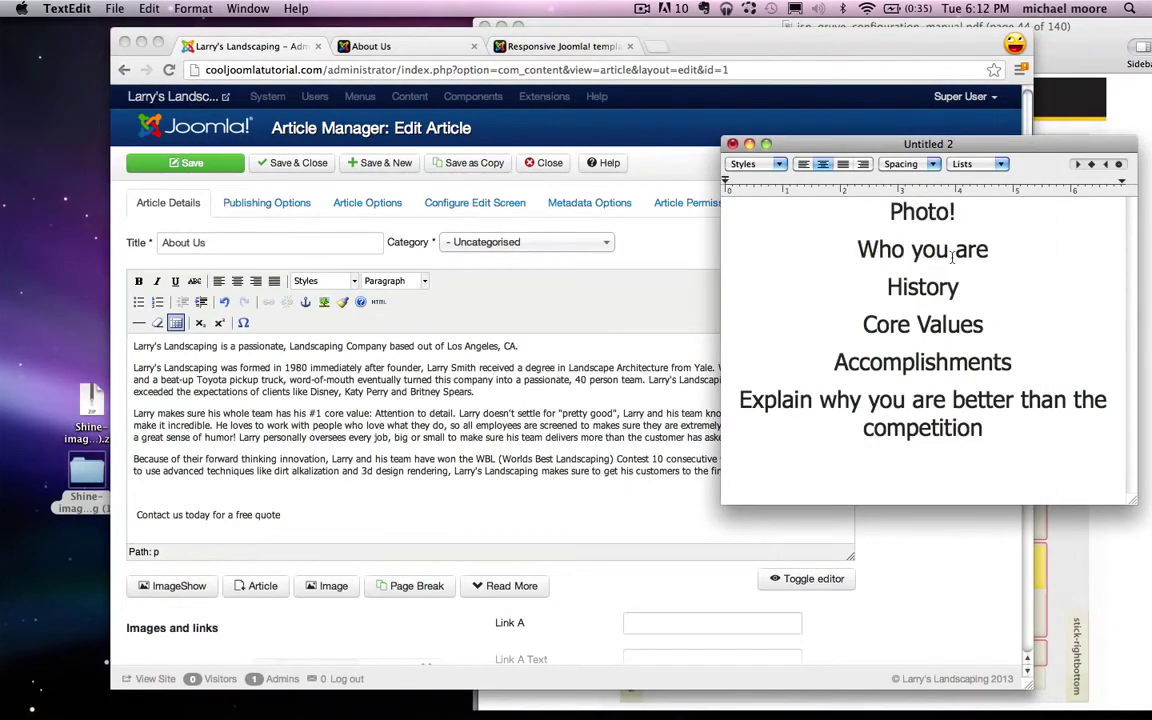
left_click(190, 368)
double_click(190, 368)
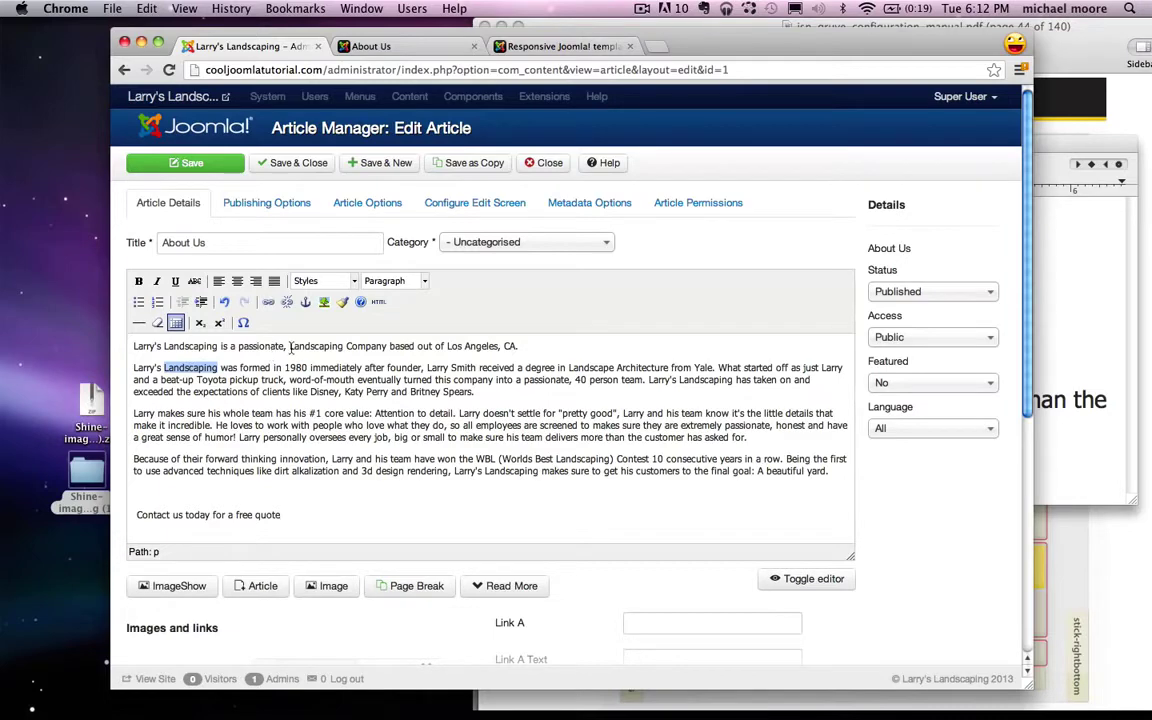
left_click(489, 347)
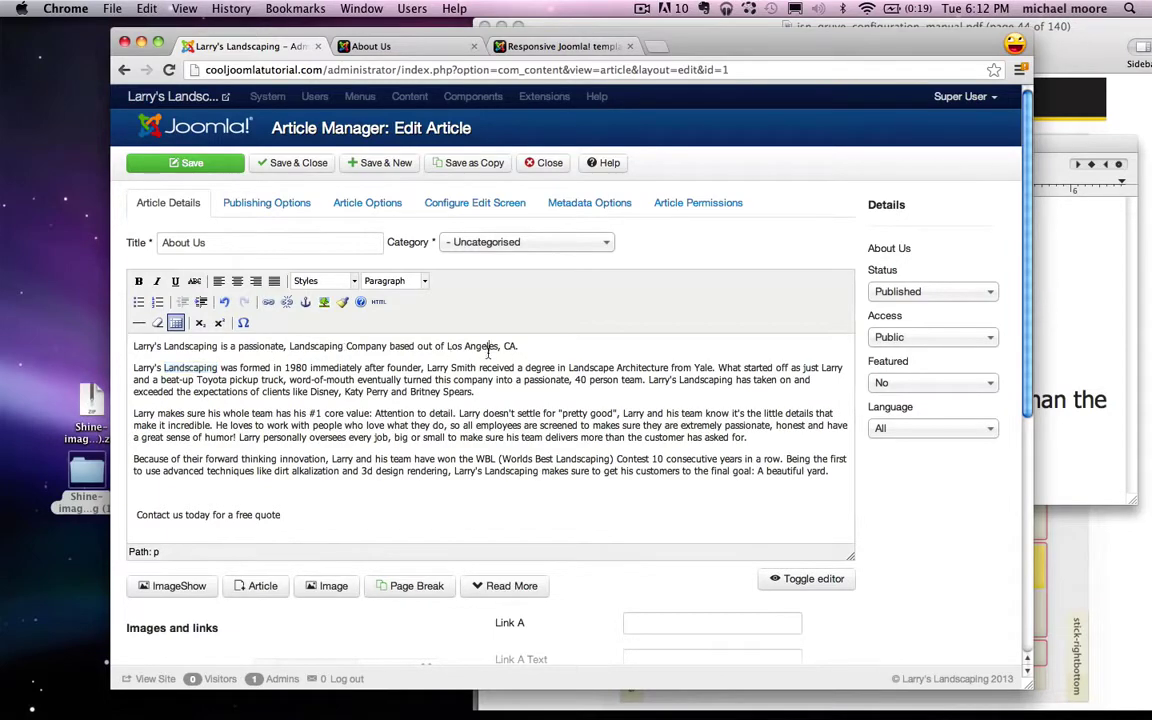
triple_click(489, 347)
left_click(586, 352)
left_click(1055, 283)
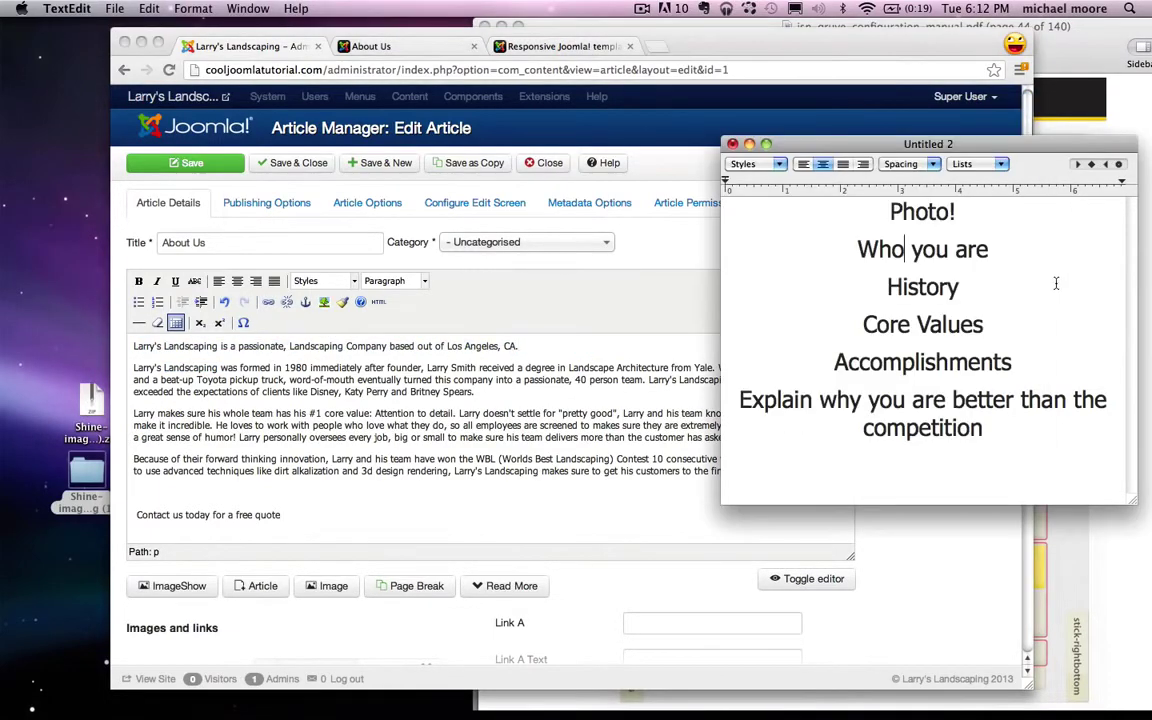
double_click(922, 287)
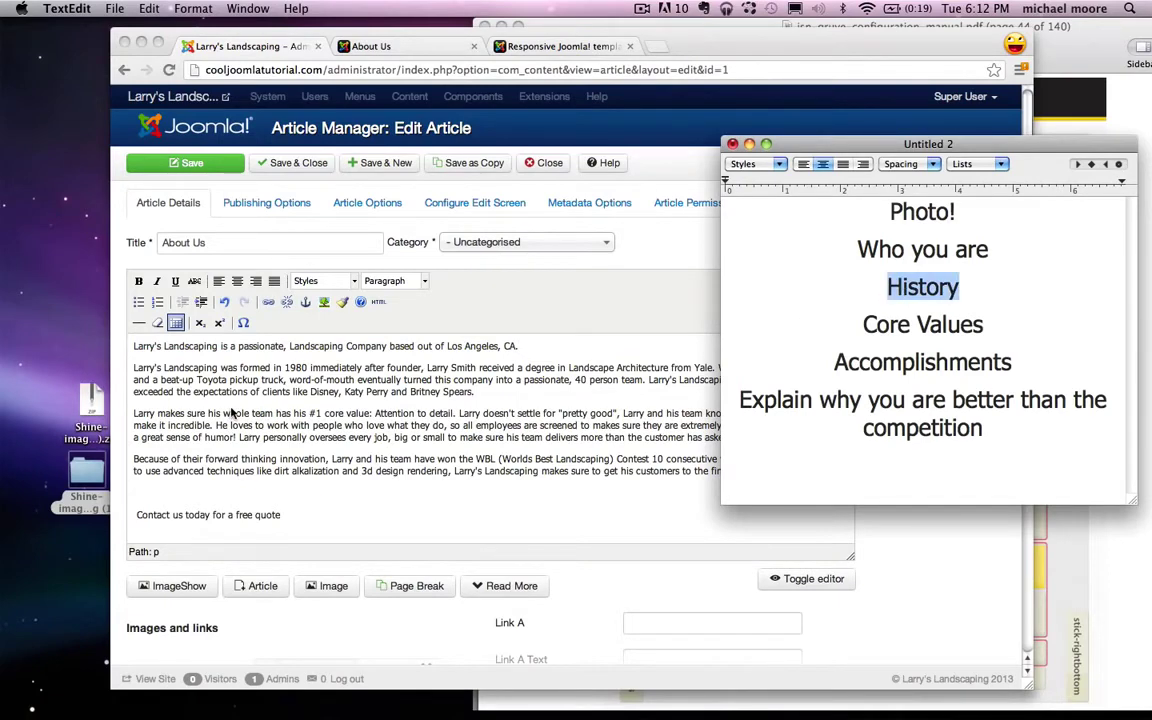
left_click(231, 413)
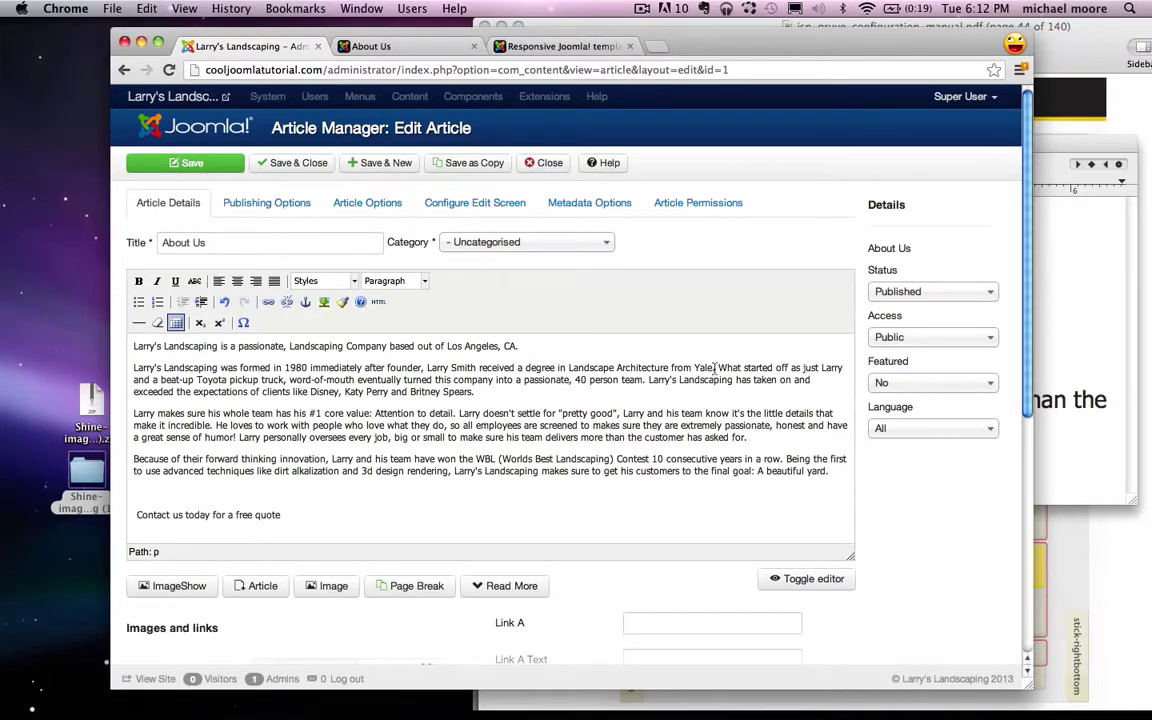
left_click_drag(713, 367, 568, 367)
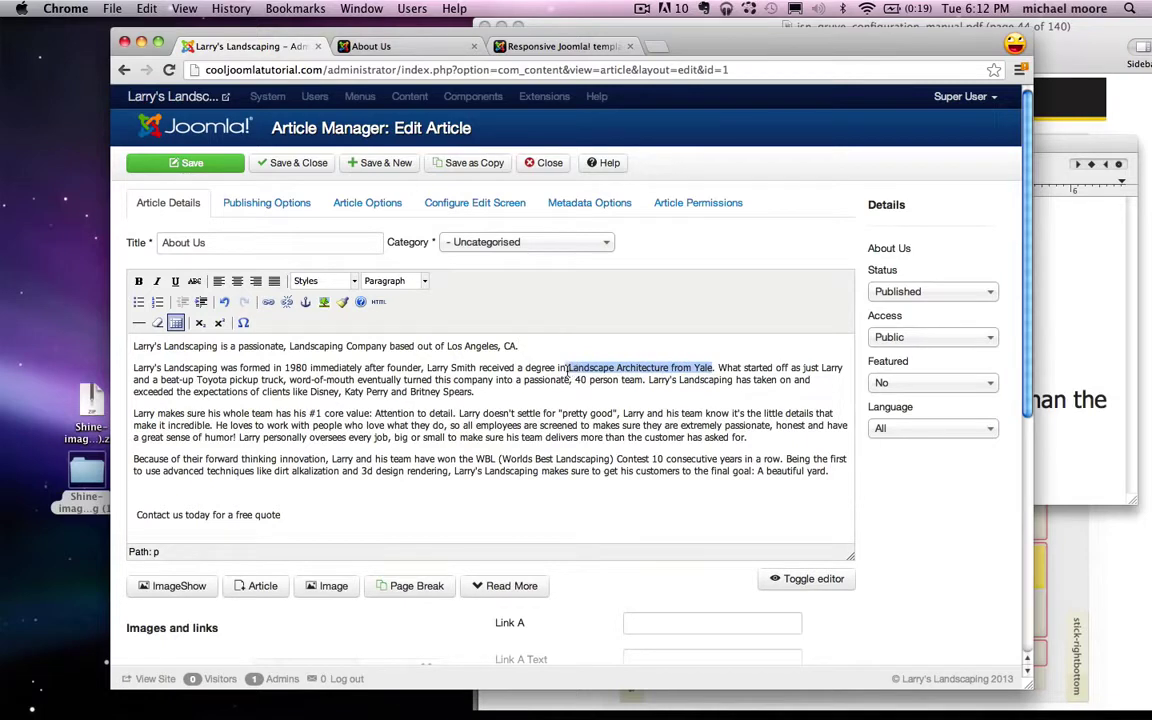
left_click(717, 369)
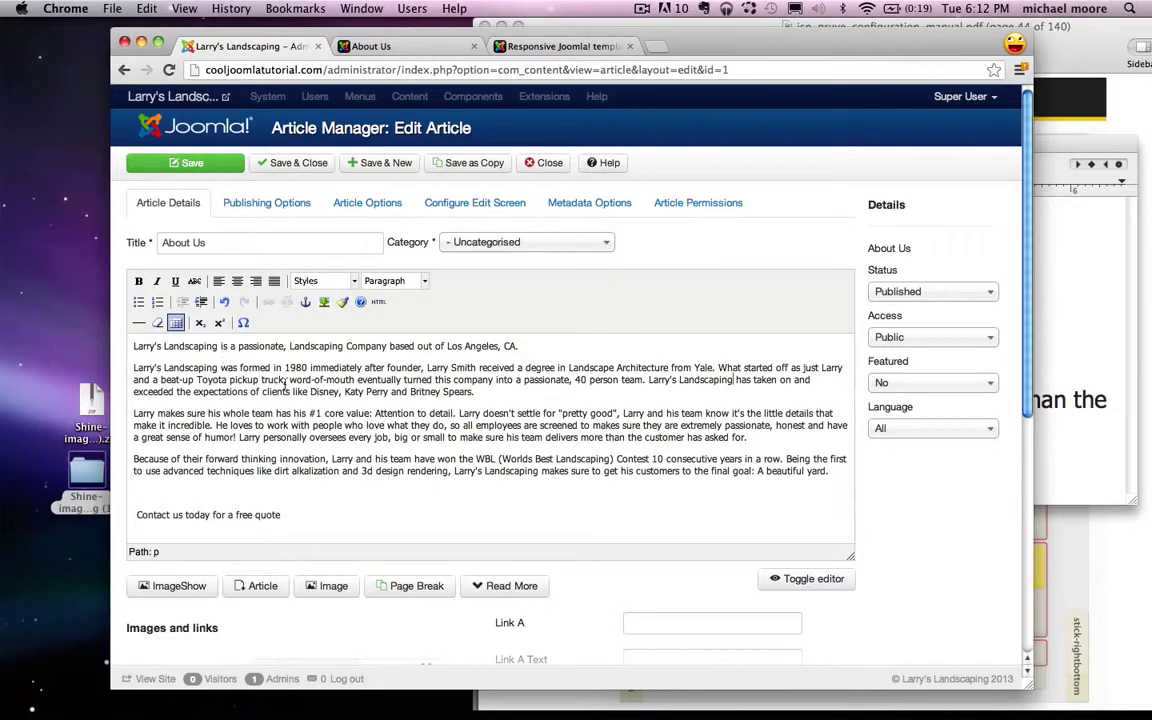
left_click_drag(289, 381, 342, 381)
left_click_drag(372, 381, 577, 381)
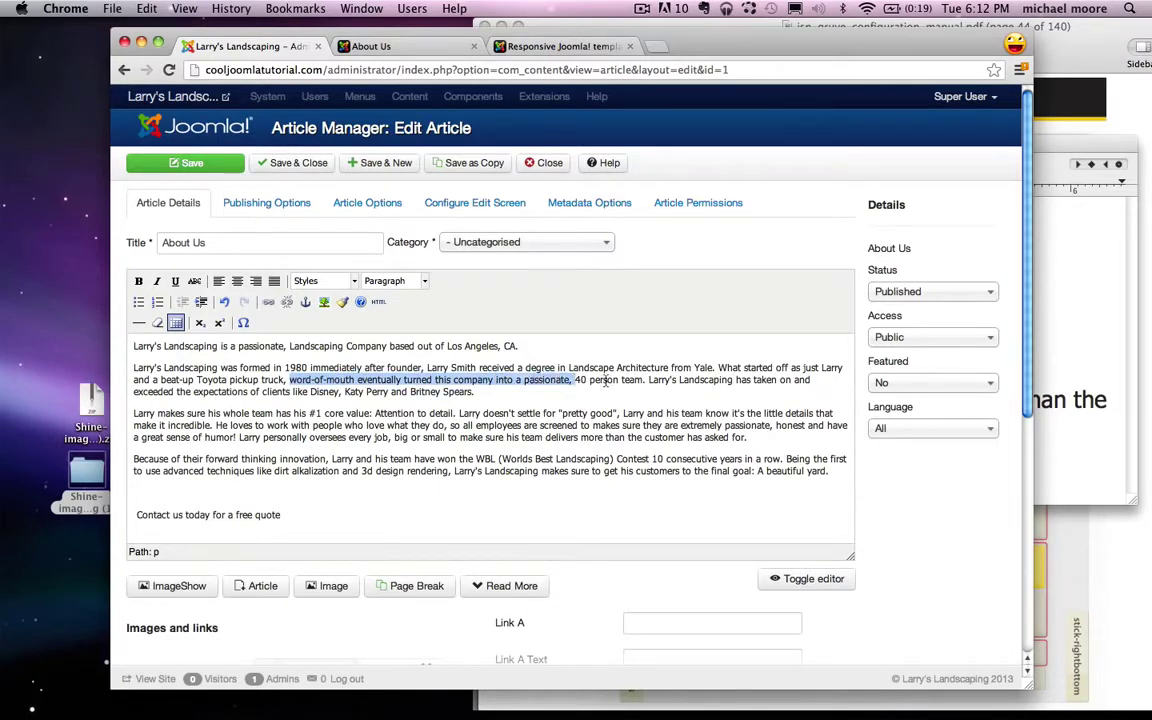
left_click(611, 381)
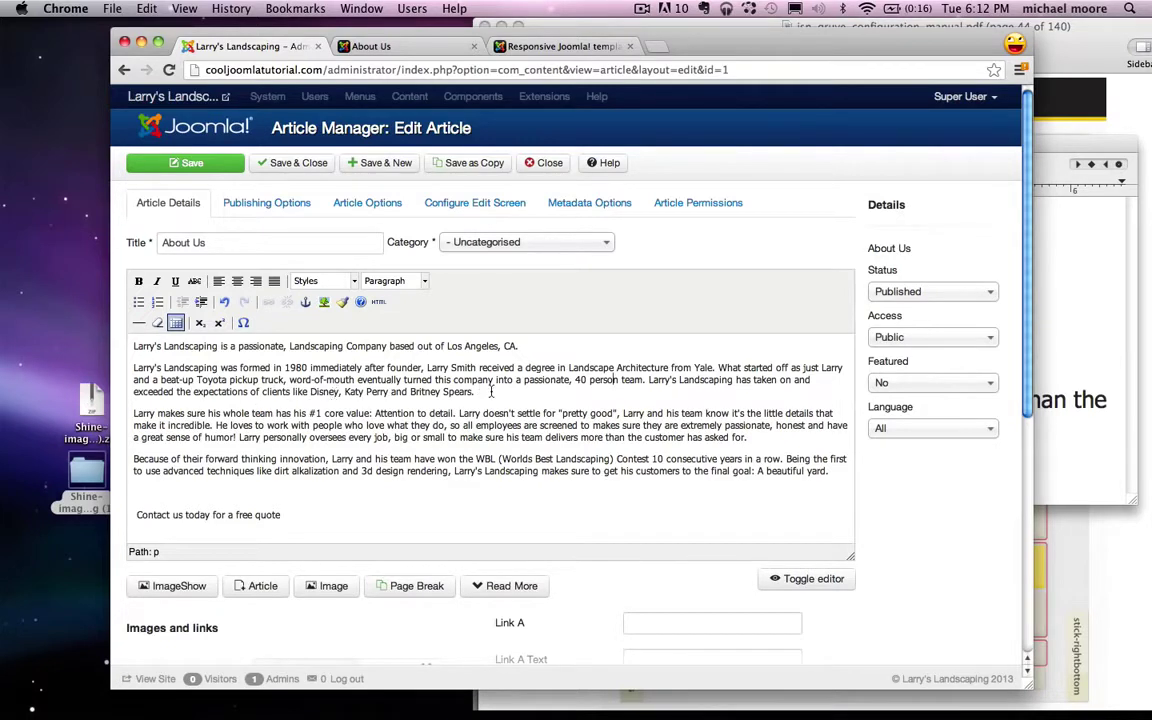
left_click_drag(474, 391, 309, 384)
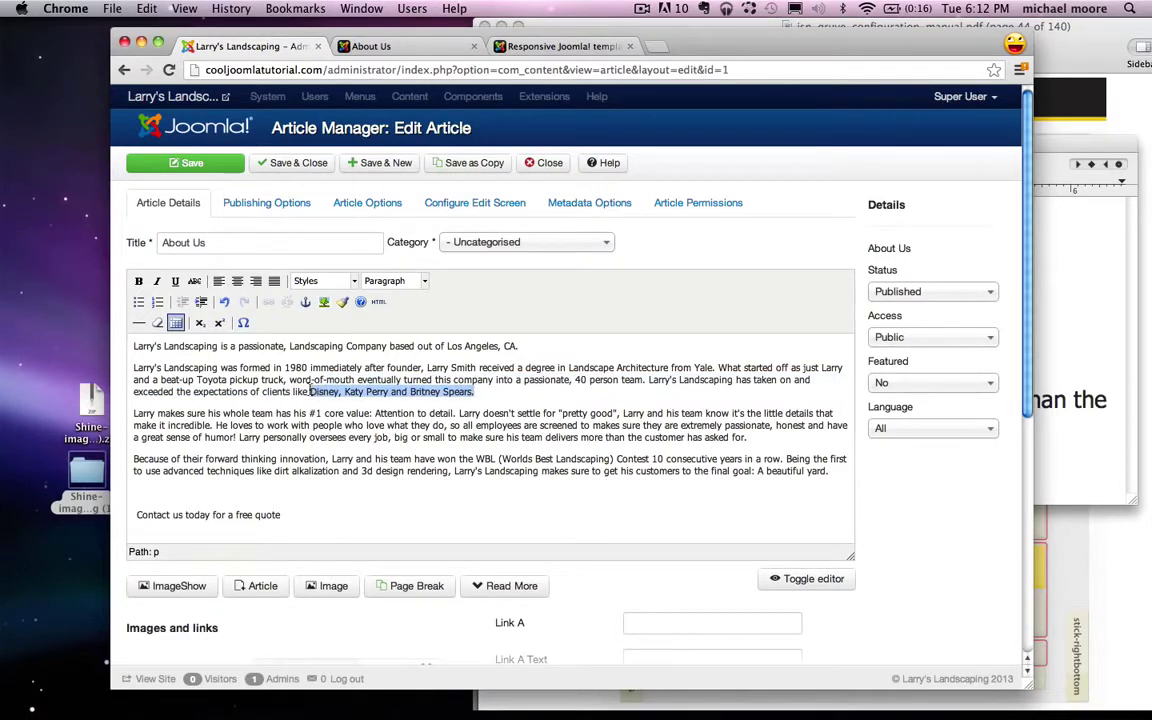
left_click(229, 420)
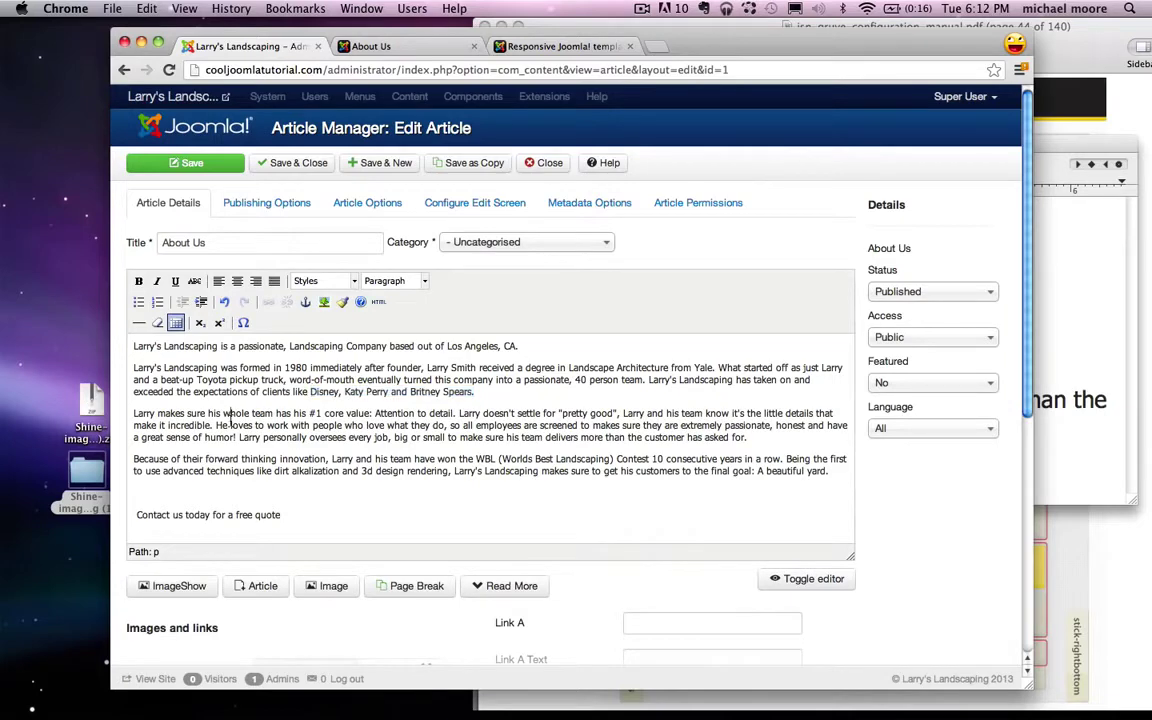
left_click(1078, 328)
triple_click(905, 324)
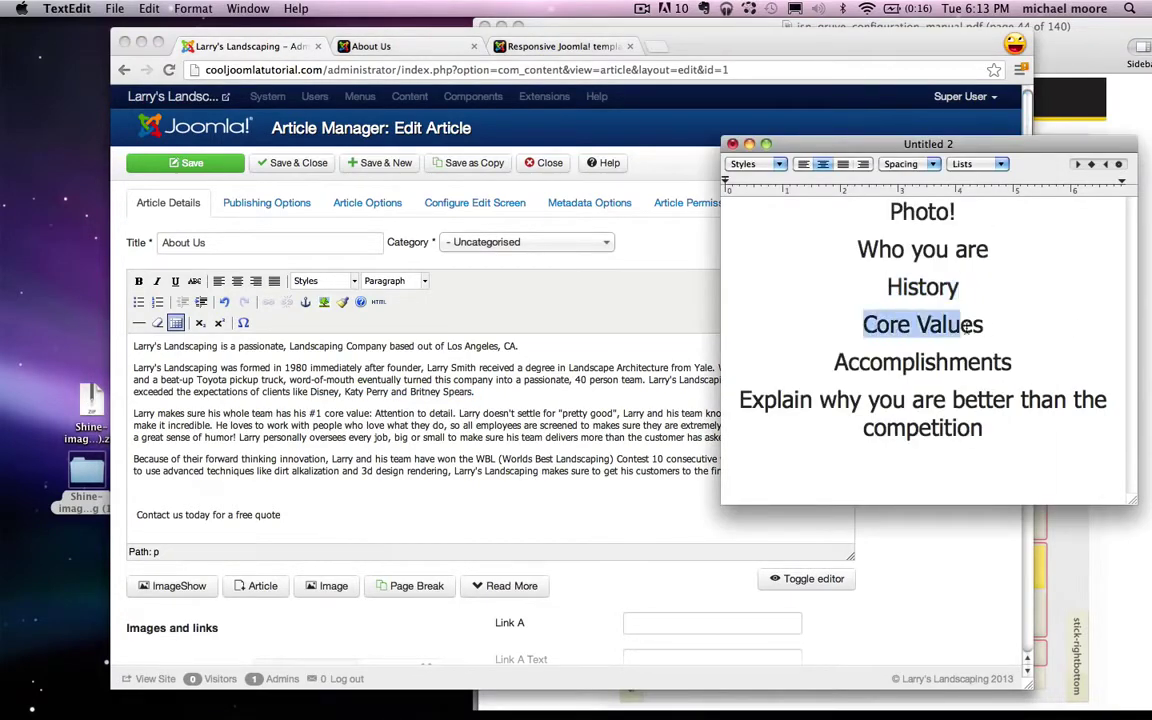
left_click(324, 433)
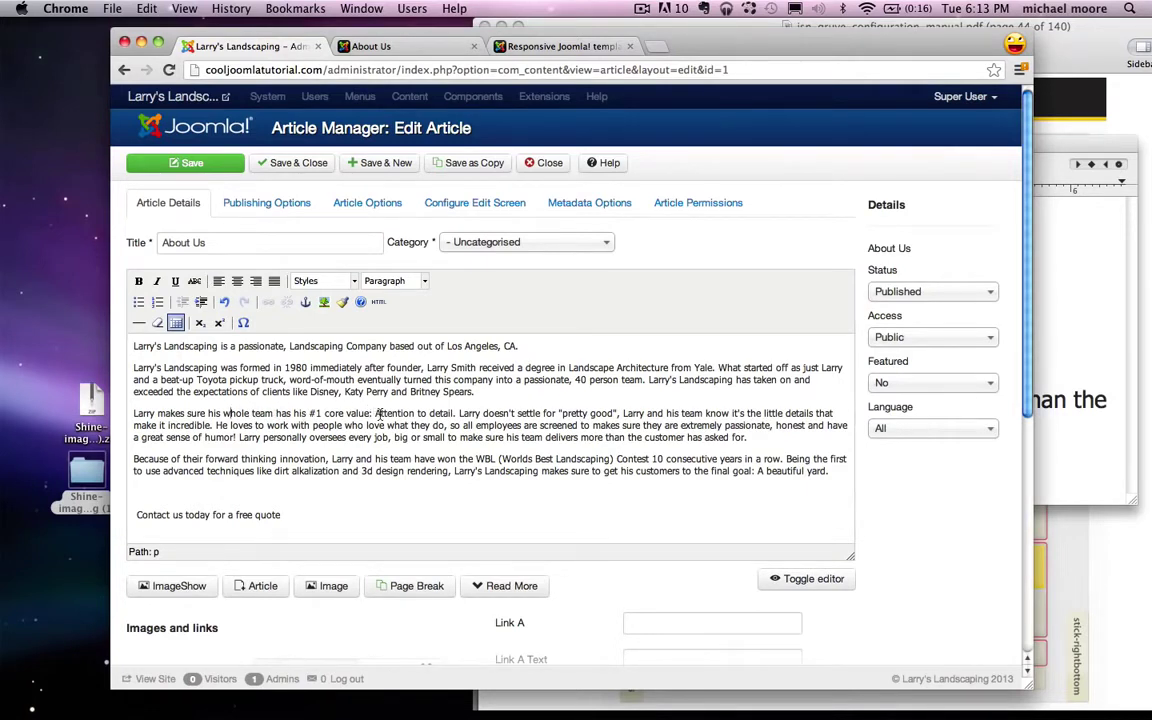
left_click_drag(376, 418, 453, 420)
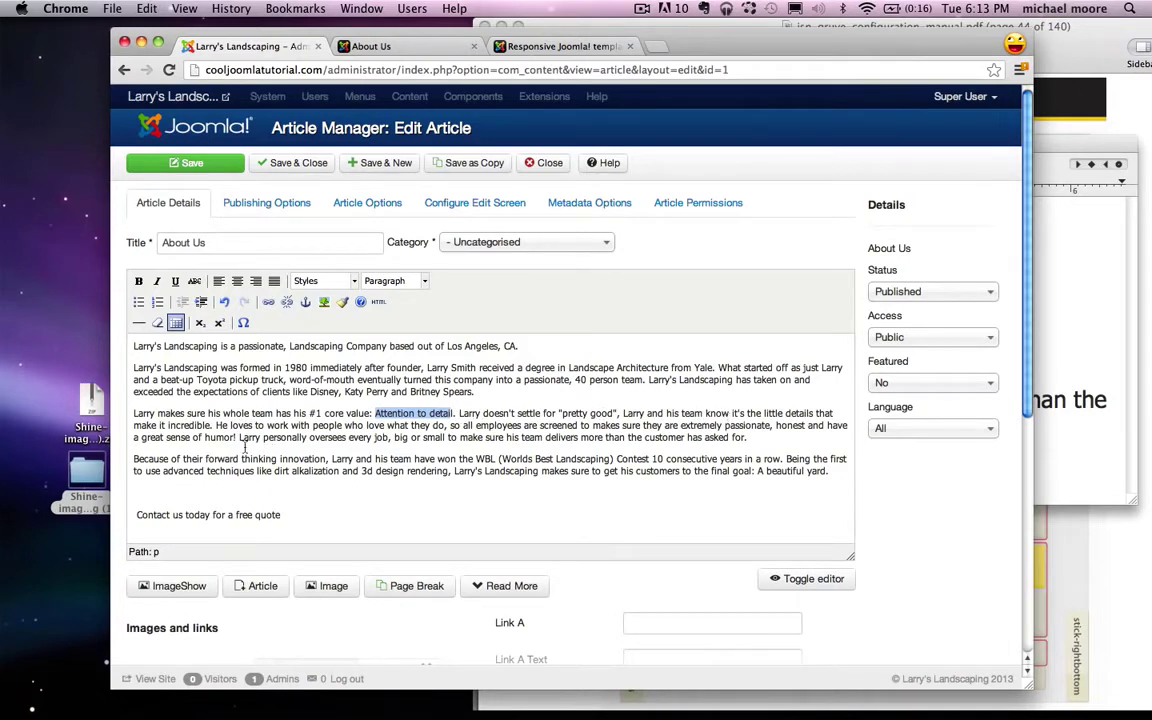
left_click(216, 425)
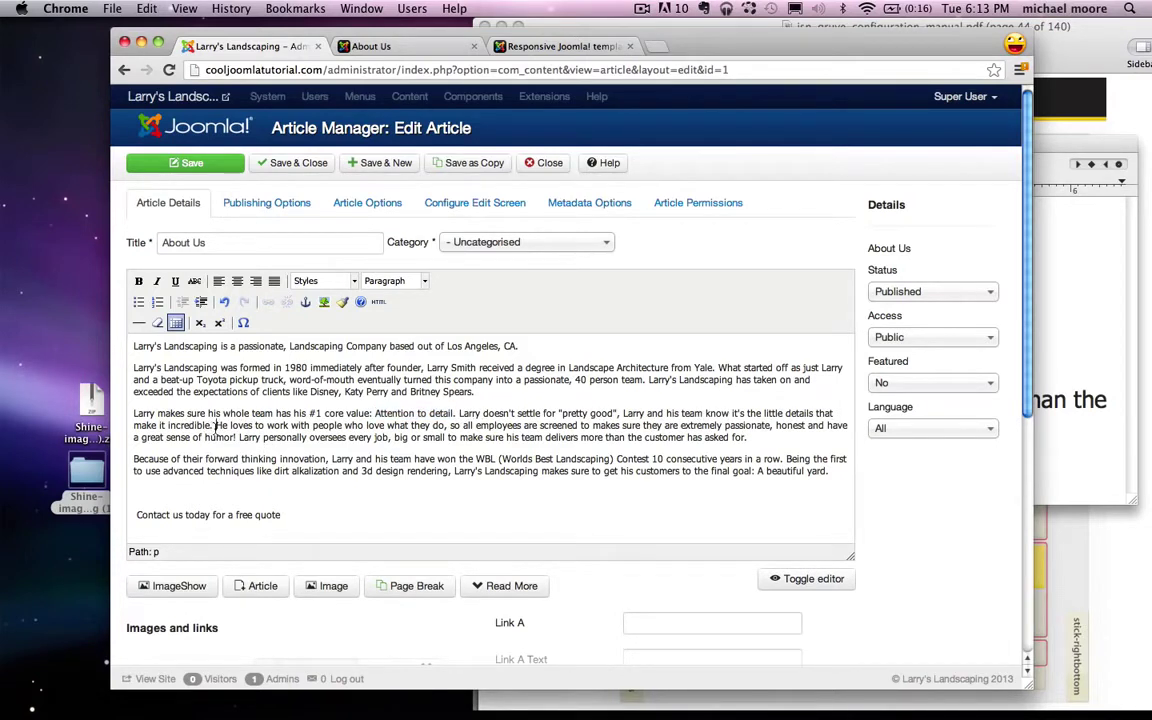
left_click_drag(219, 425, 473, 425)
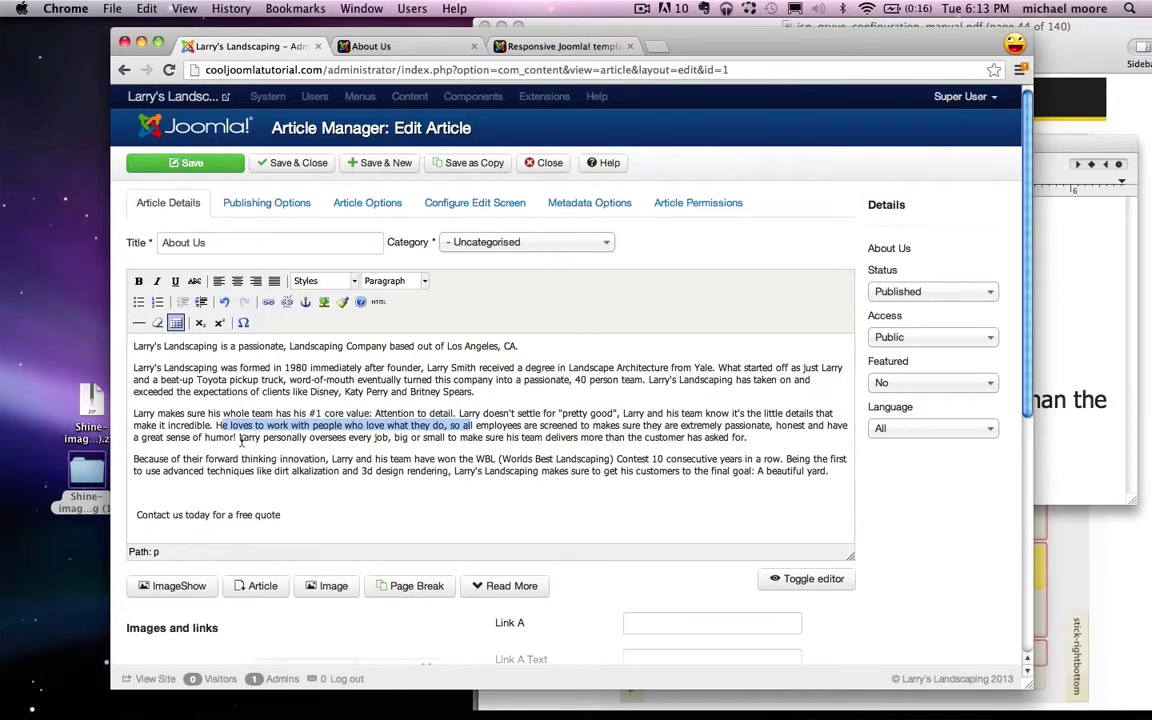
left_click_drag(239, 438, 748, 437)
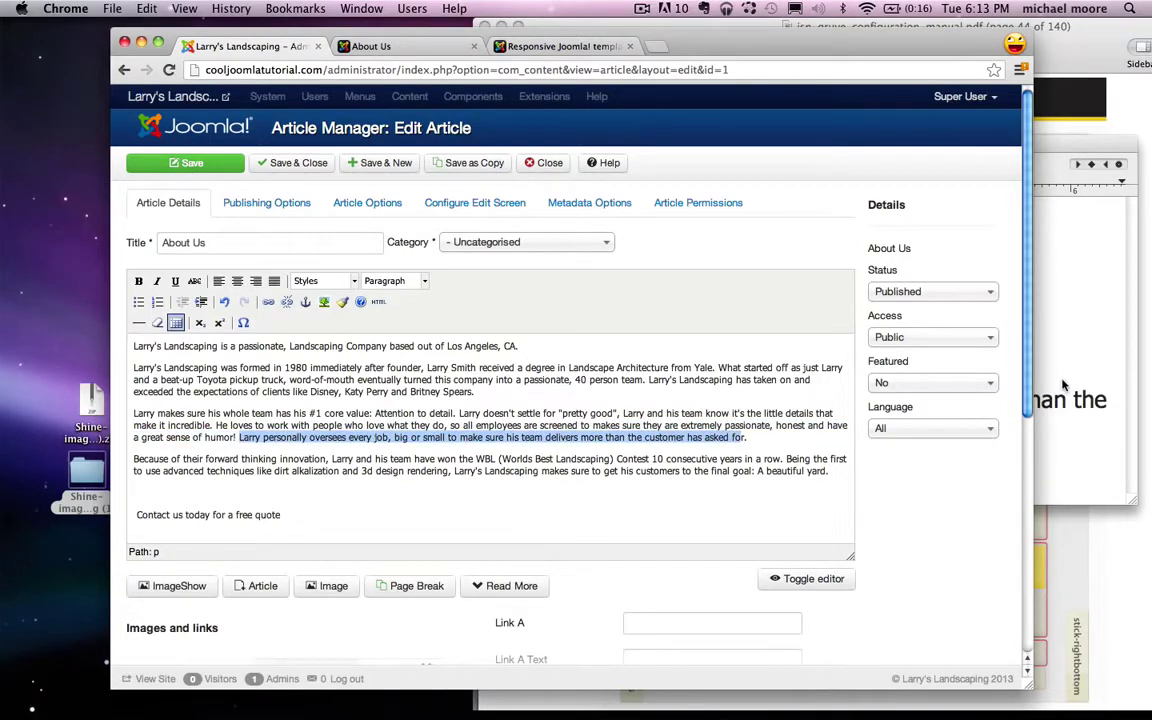
left_click(1045, 411)
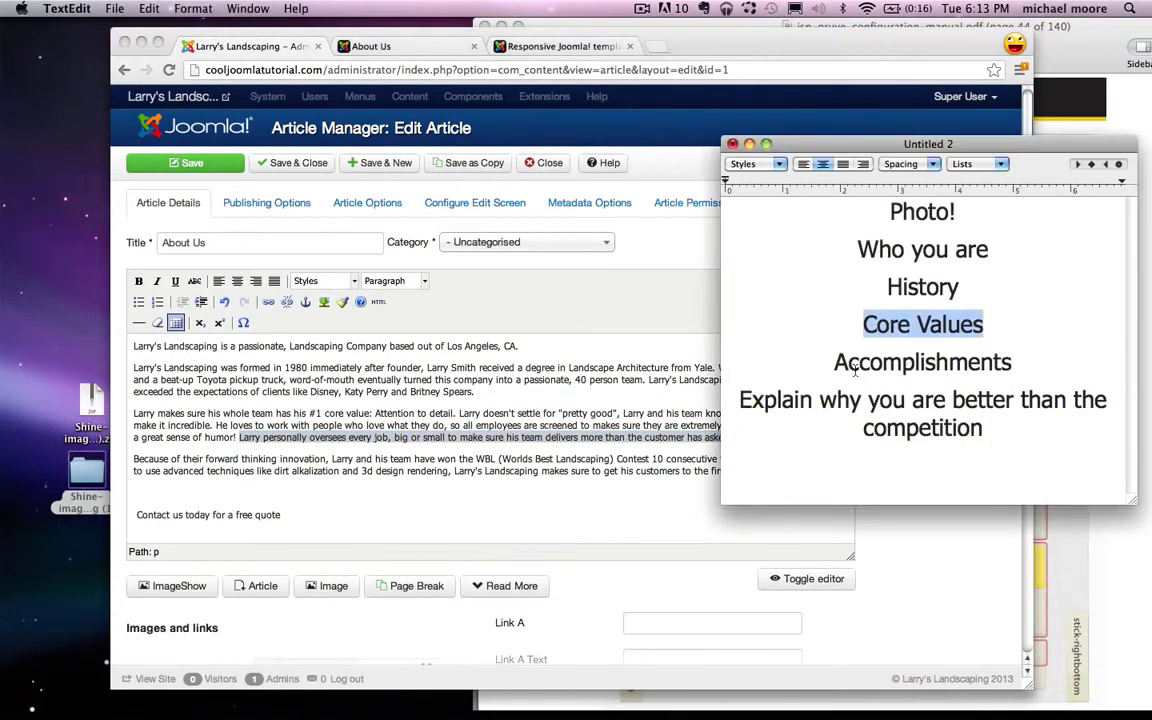
double_click(855, 365)
left_click(742, 405)
double_click(760, 402)
left_click(945, 425)
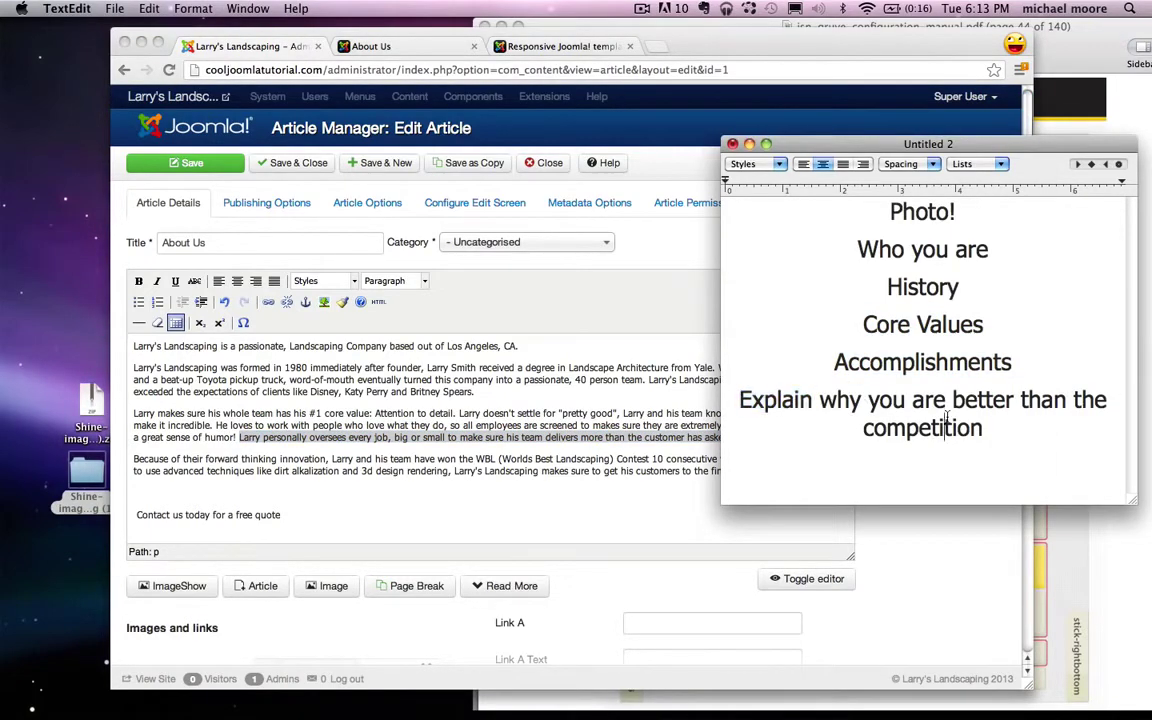
left_click_drag(951, 442, 832, 415)
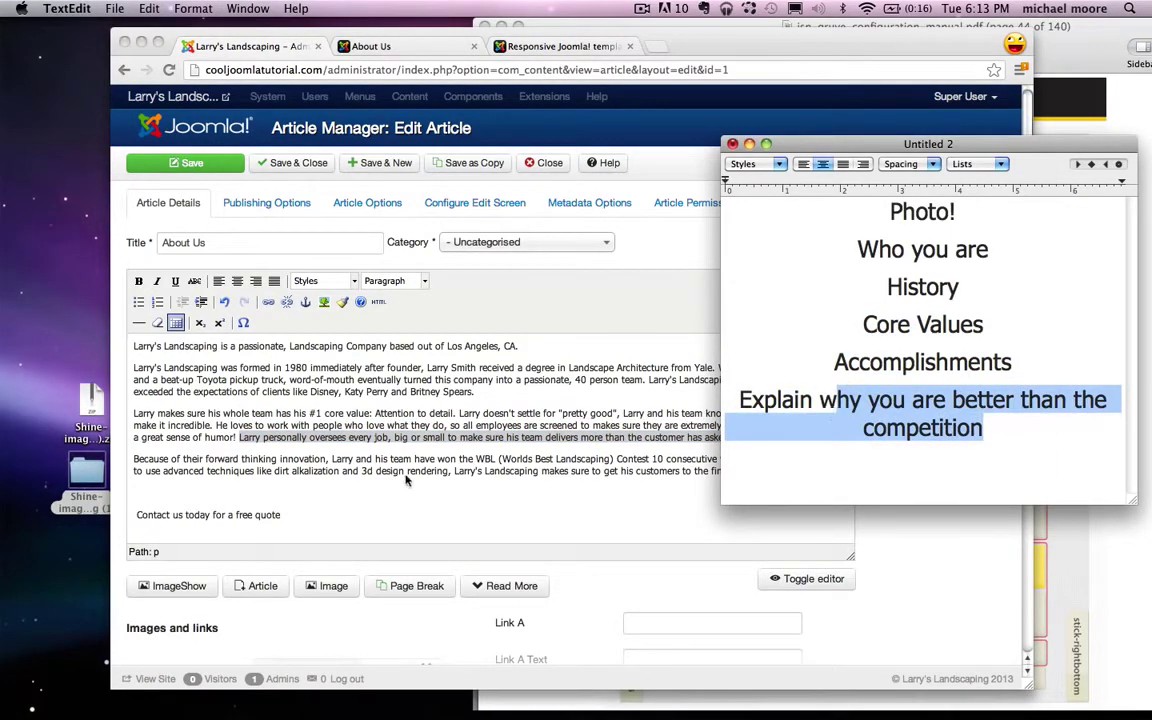
left_click(390, 480)
left_click(260, 462)
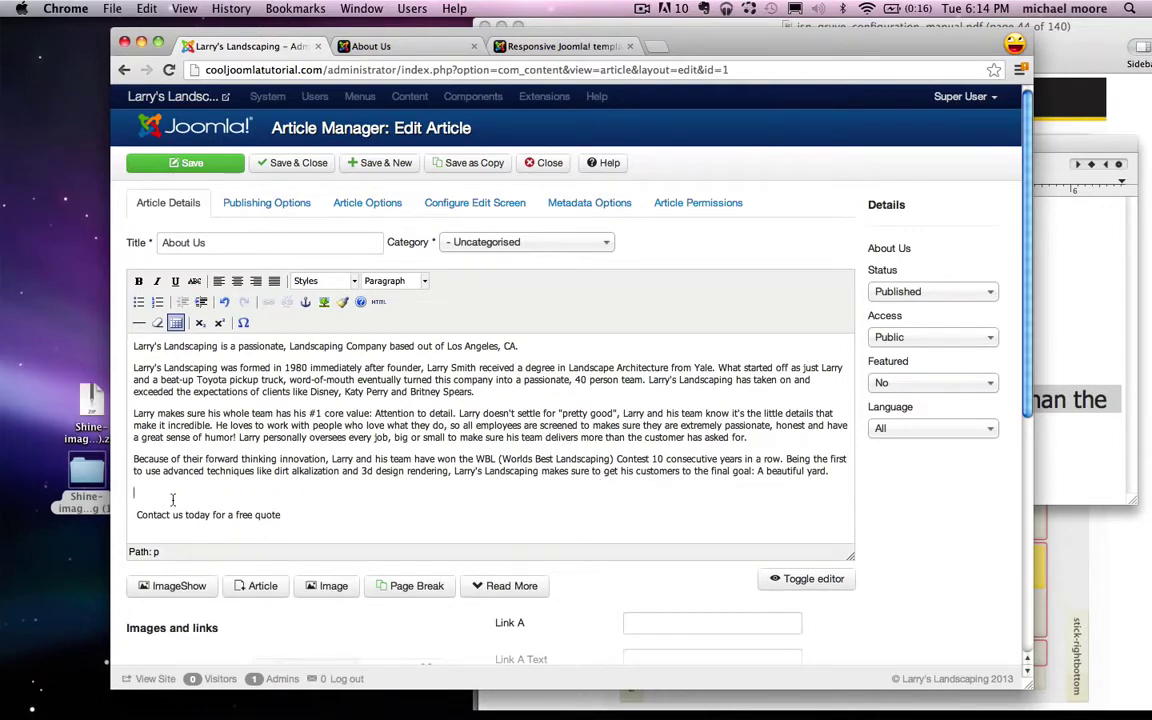
Step: Center the 'Contact us today for a free quote' line and open the site's Contact Us page
left_click_drag(137, 515, 298, 514)
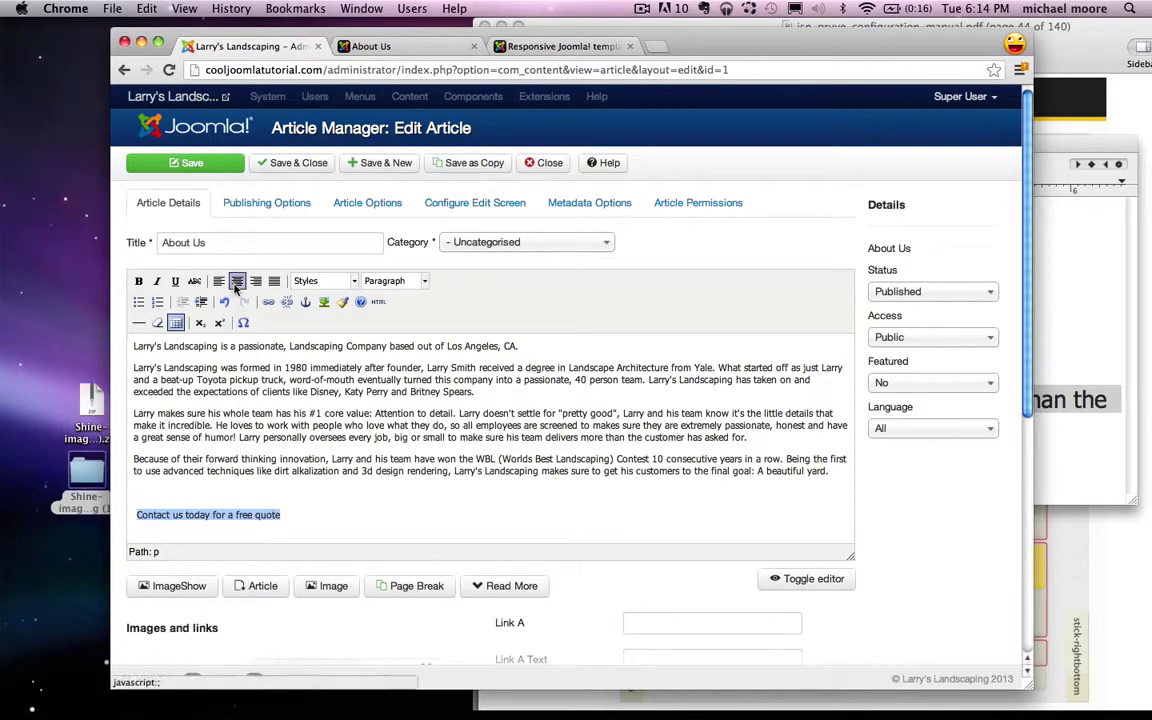
left_click(237, 283)
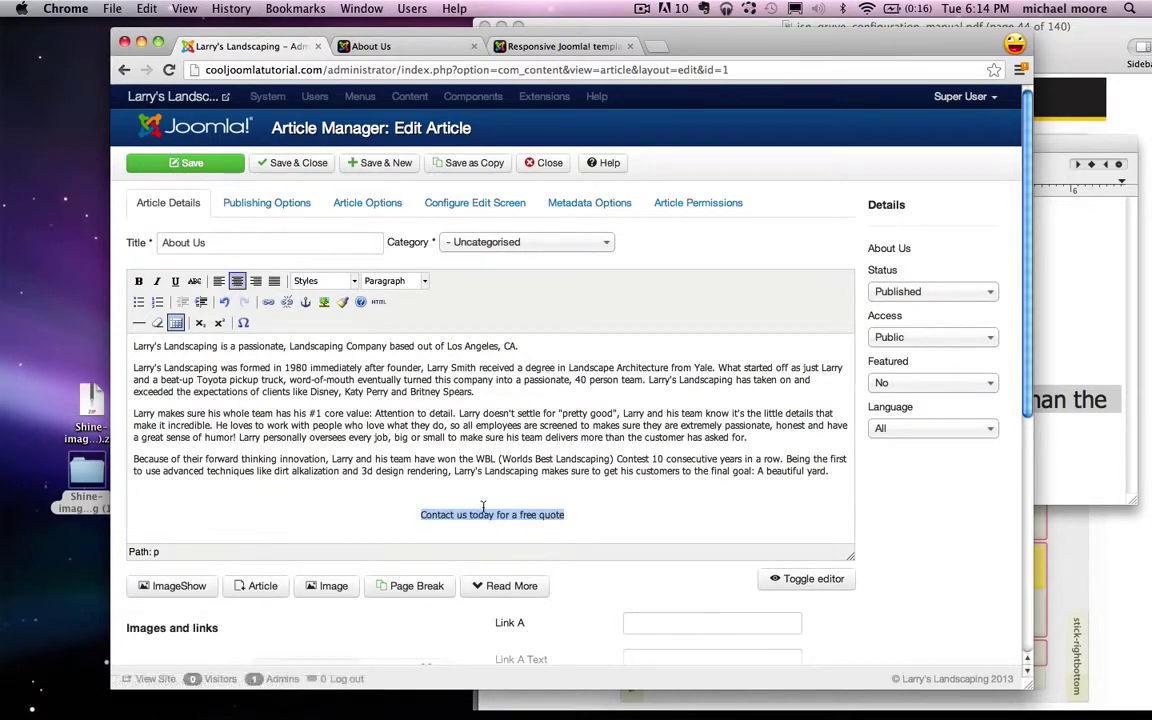
left_click(369, 47)
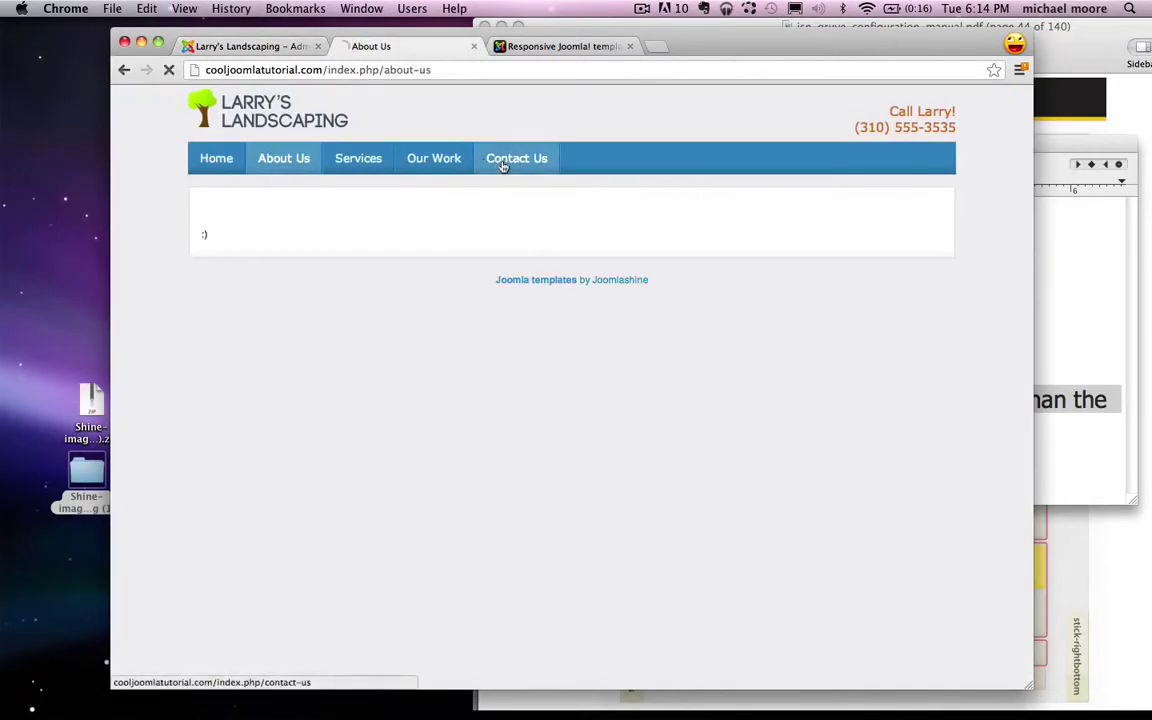
left_click(503, 163)
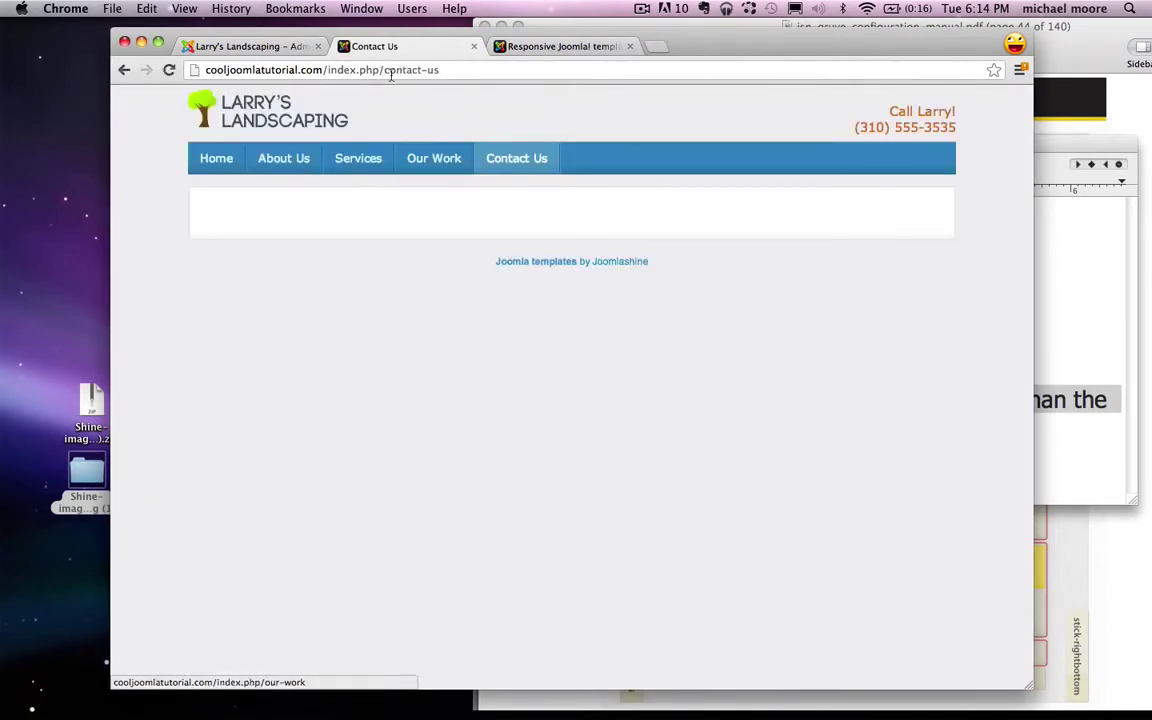
Step: Link the contact line to the copied Contact Us page address
left_click(354, 69)
key("super+c")
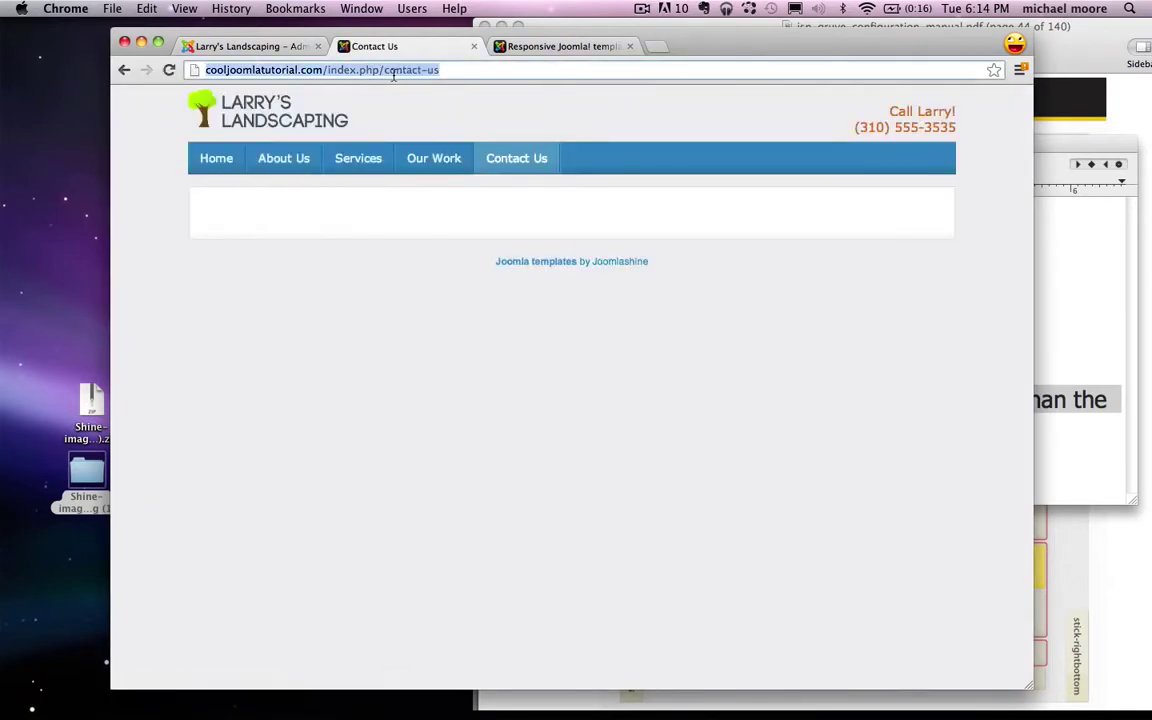
left_click(268, 46)
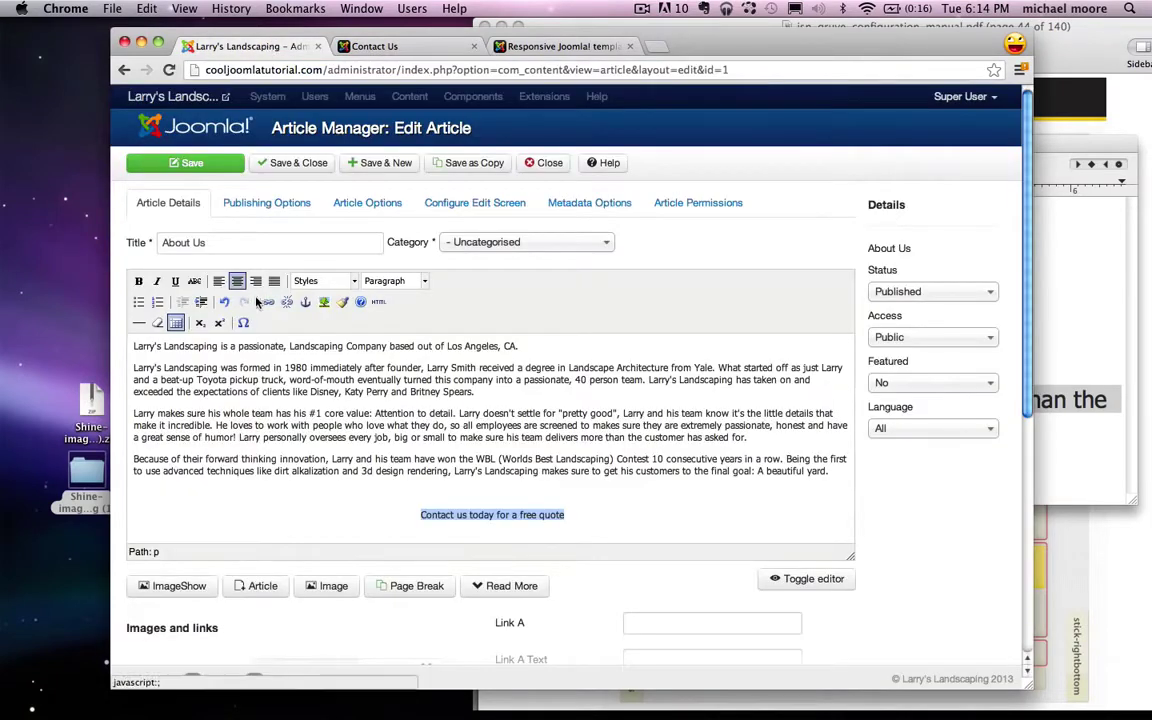
left_click(267, 305)
key("super+v")
scroll(560, 370, "down", 2)
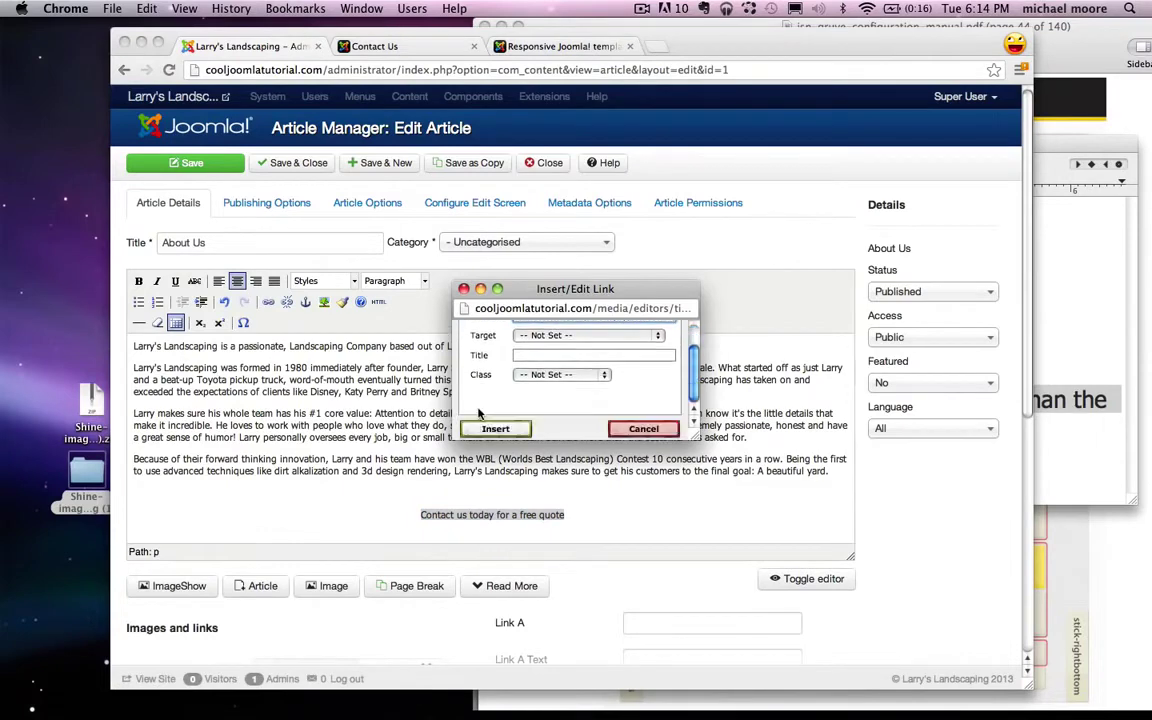
left_click(496, 429)
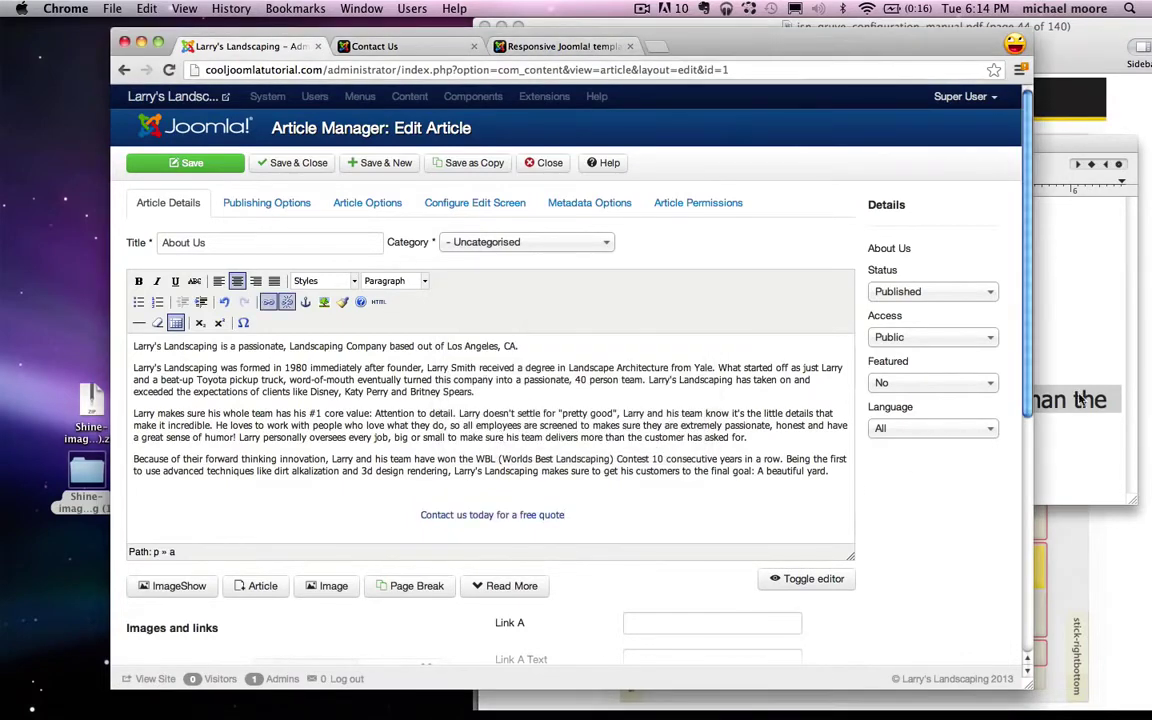
key("super+Tab")
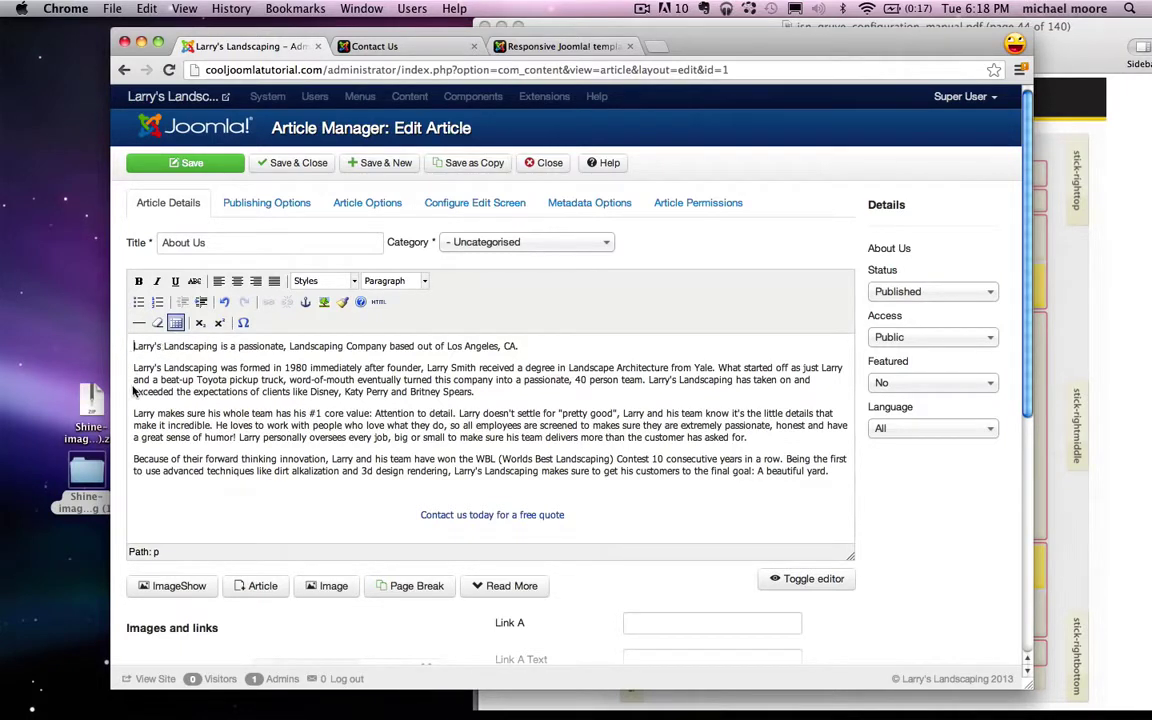
Step: Upload landscapers.jpg through the article's Image dialog
left_click(328, 586)
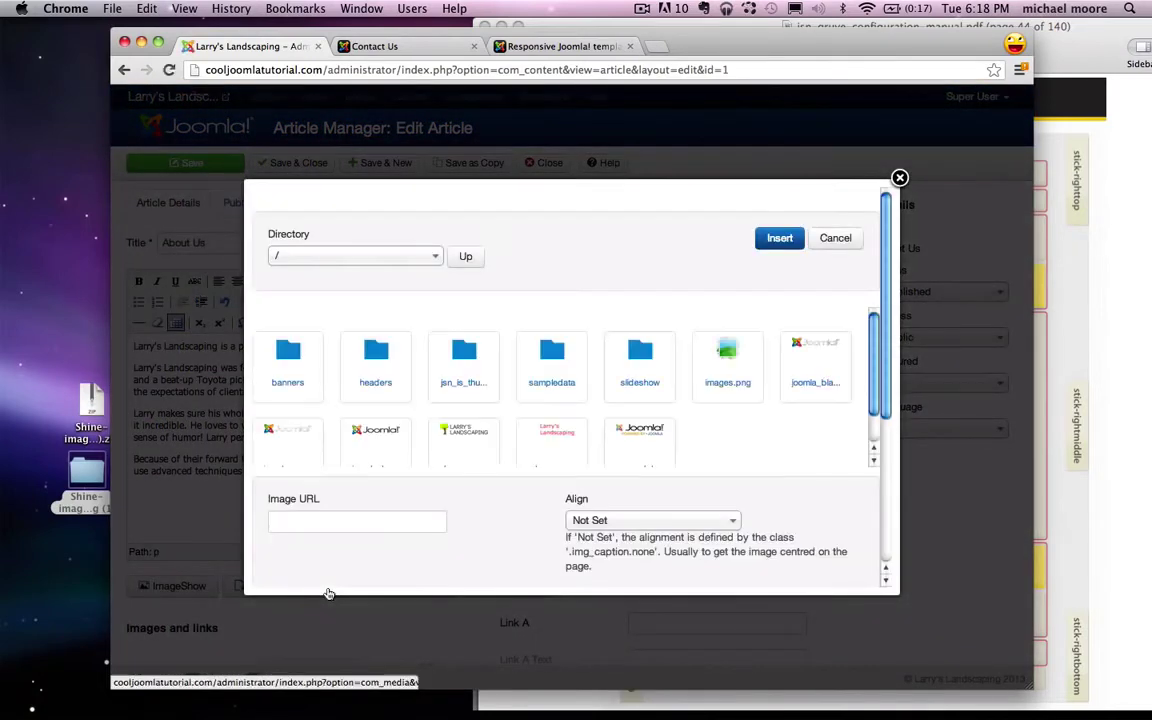
scroll(556, 472, "down", 3)
scroll(558, 473, "down", 3)
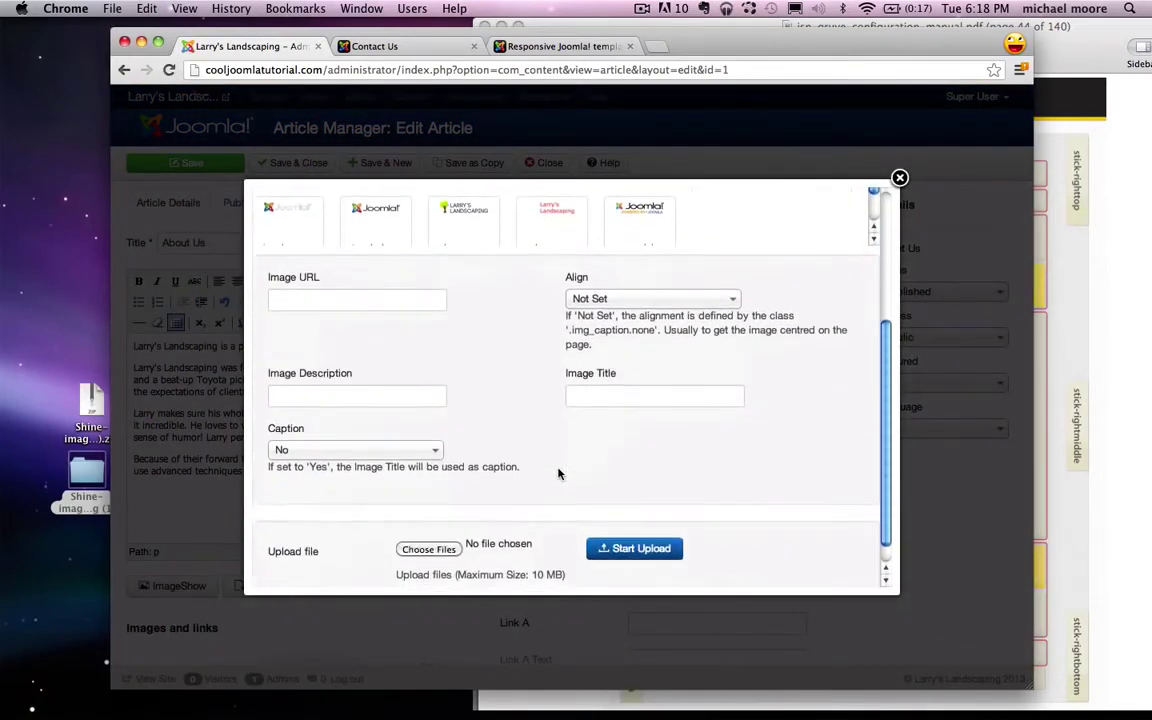
left_click(430, 534)
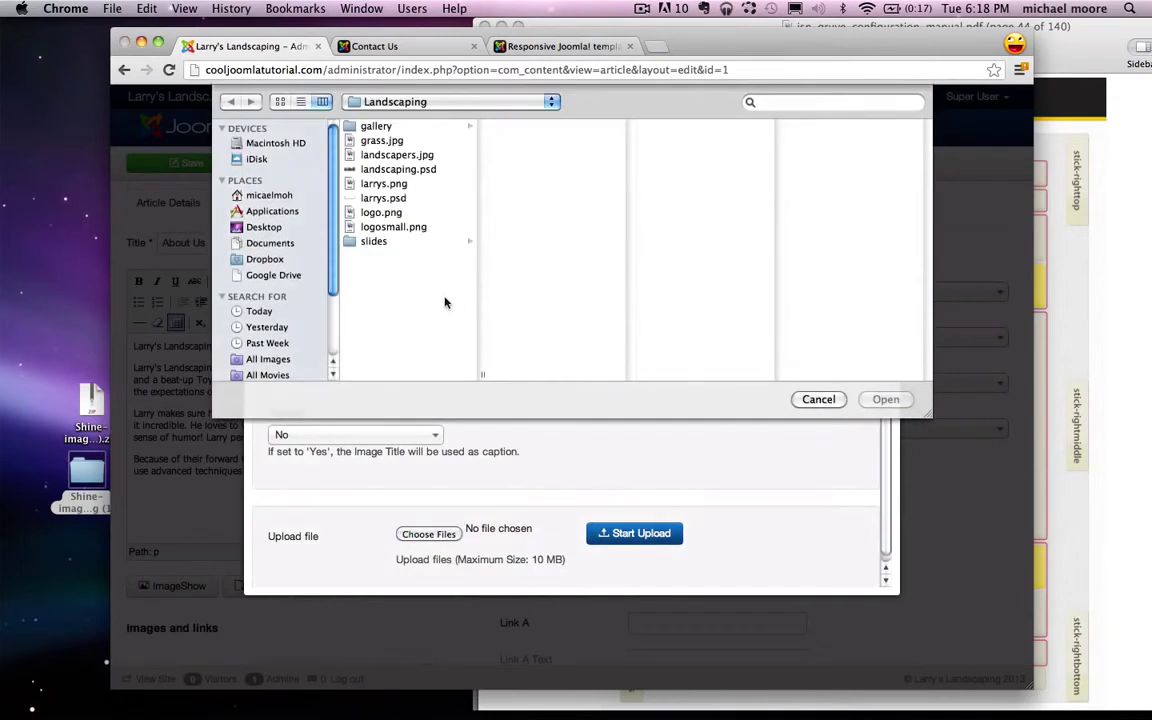
left_click(362, 153)
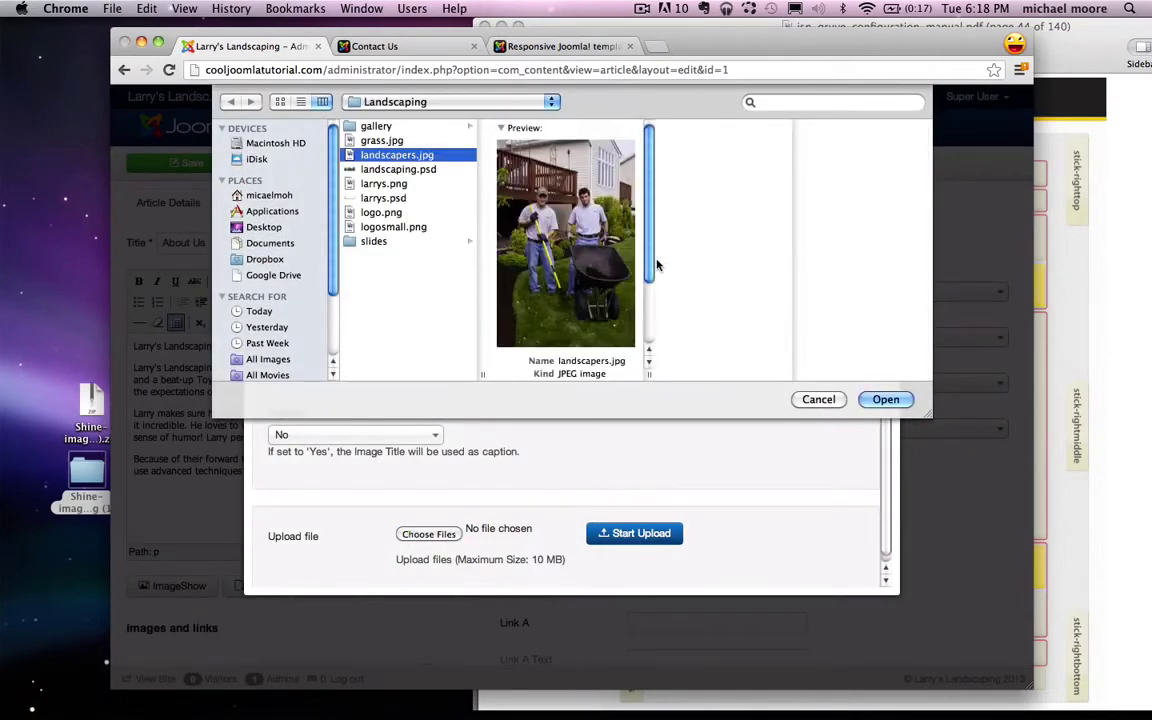
left_click(883, 400)
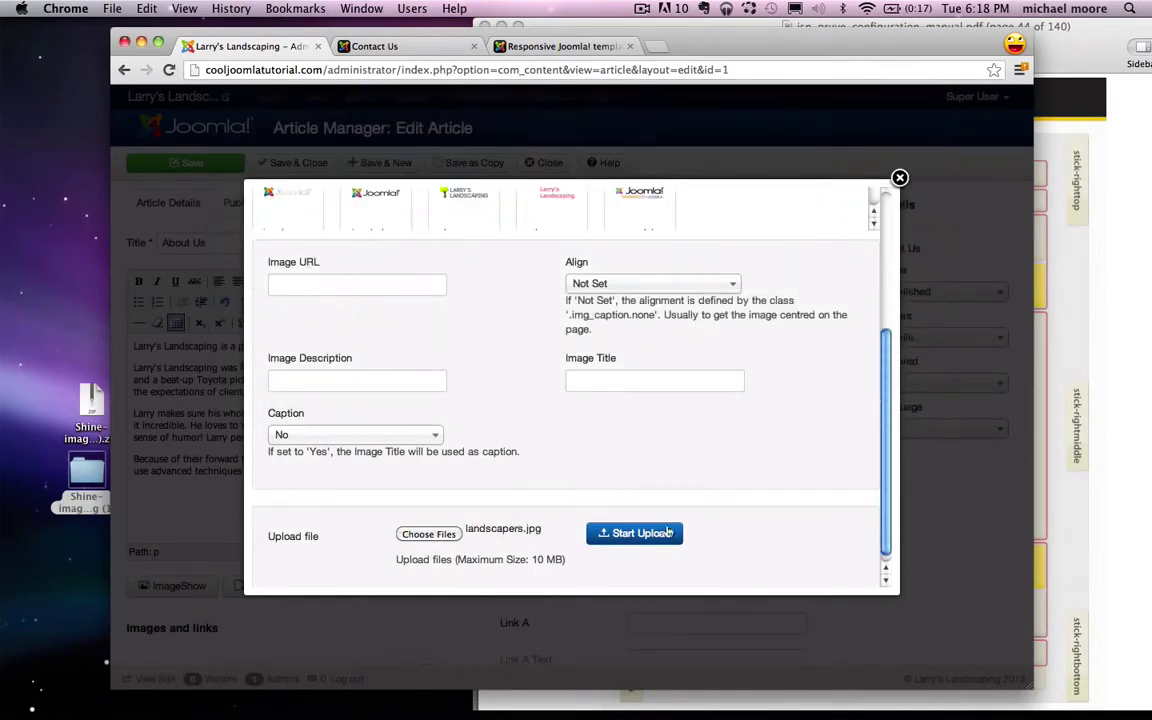
left_click(622, 540)
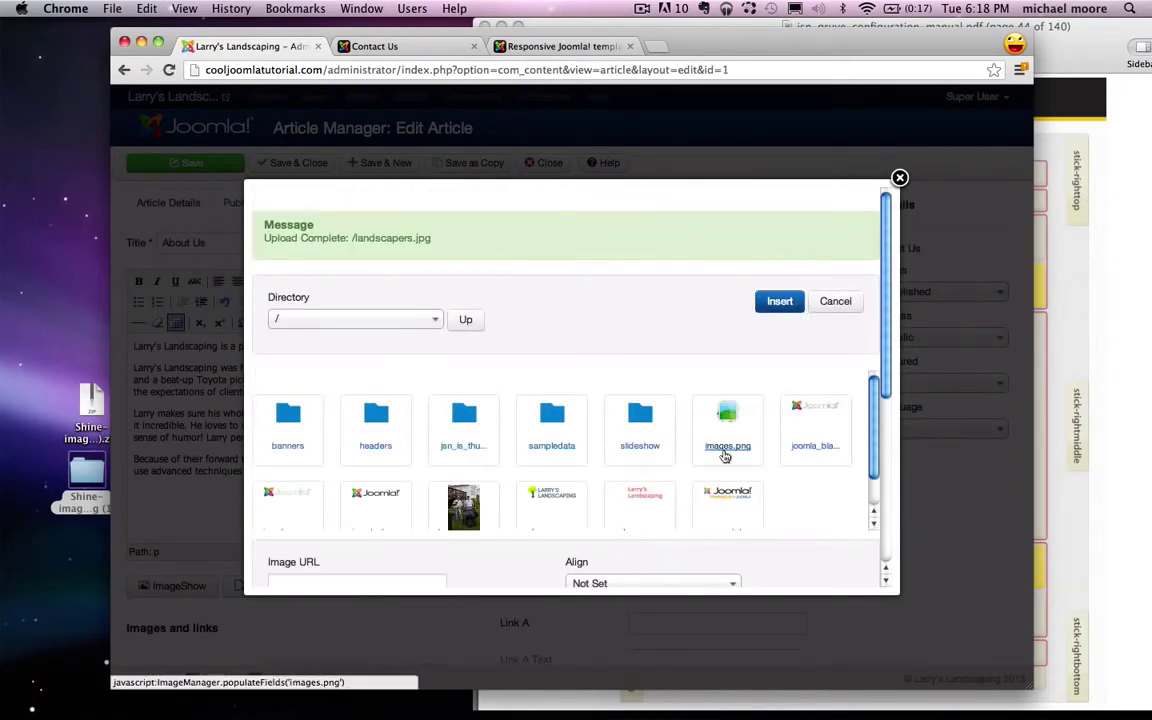
Step: Insert the landscapers photo into the article, aligned left
left_click(463, 457)
scroll(705, 415, "down", 2)
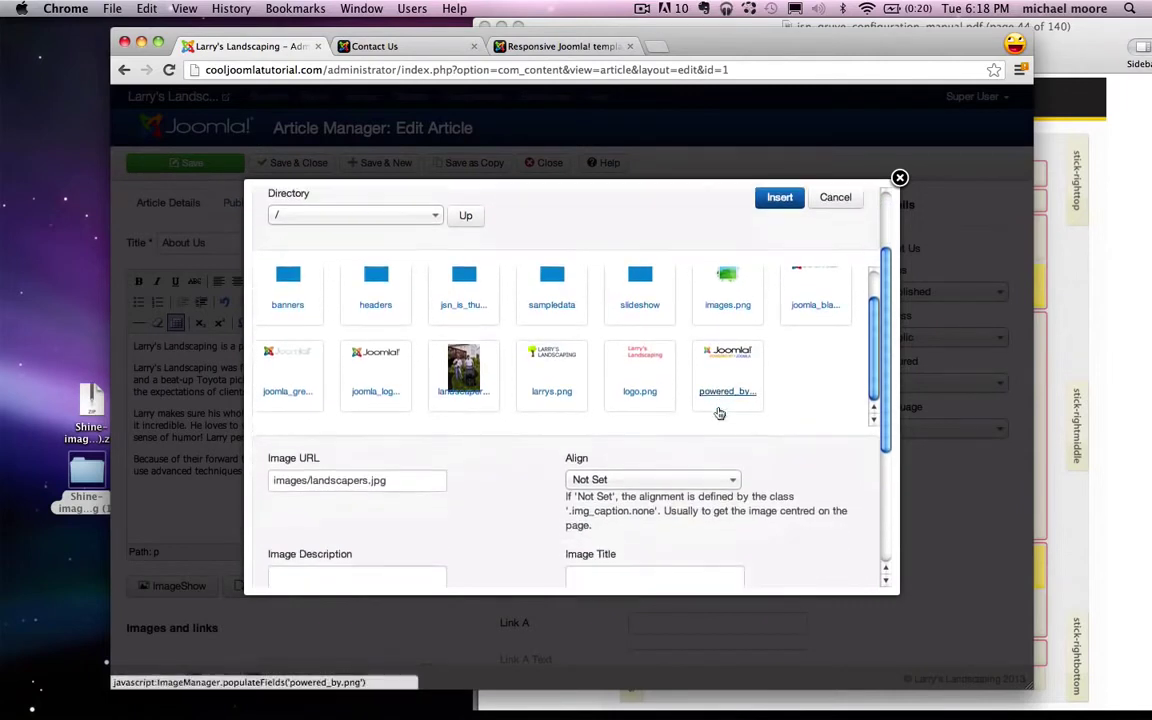
left_click(595, 481)
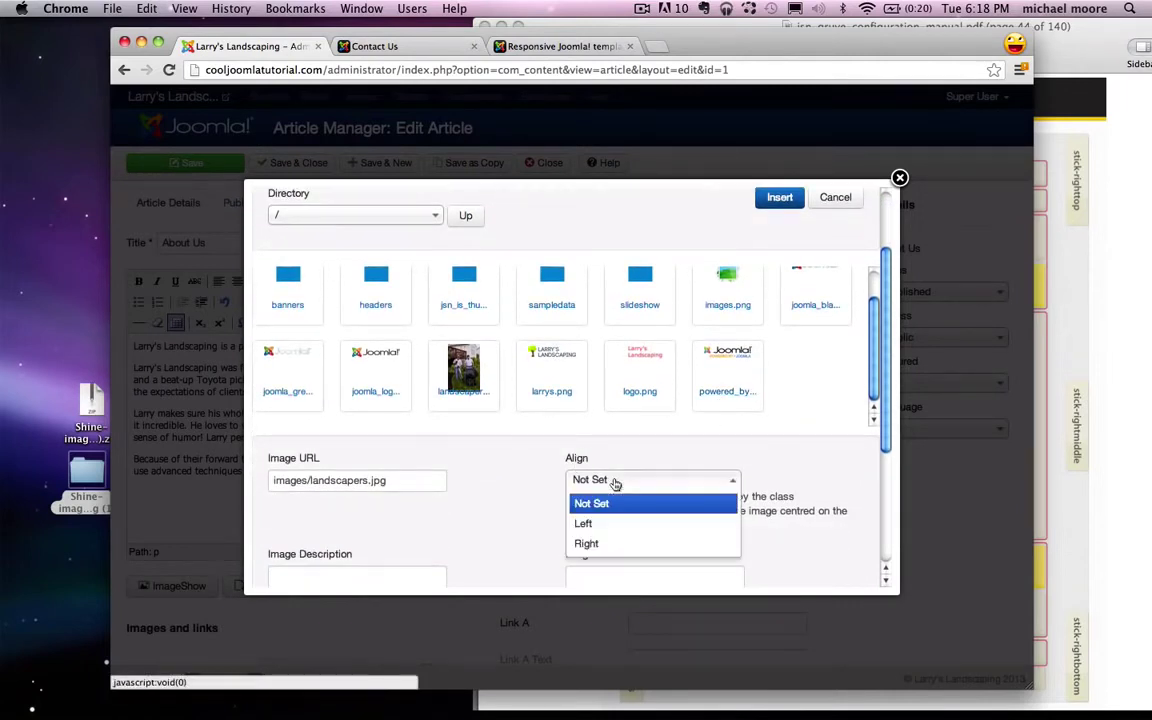
left_click(604, 532)
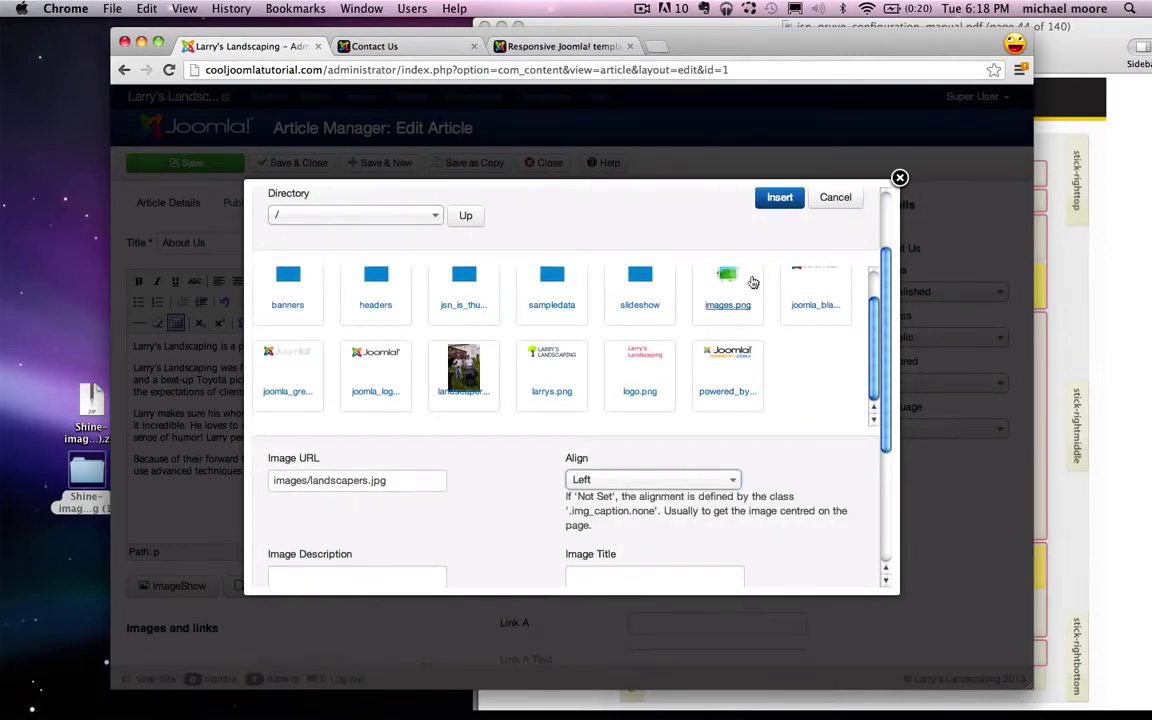
left_click(780, 199)
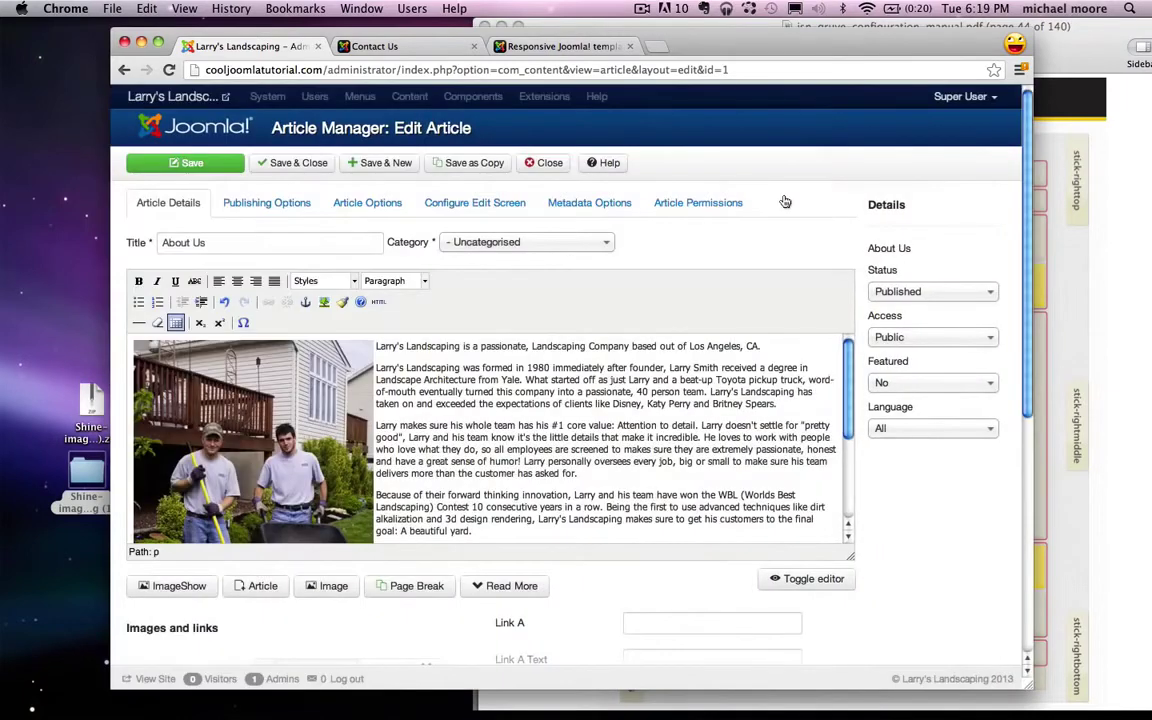
Step: Save the About Us article, then reload the live site and view its About Us page
left_click(211, 167)
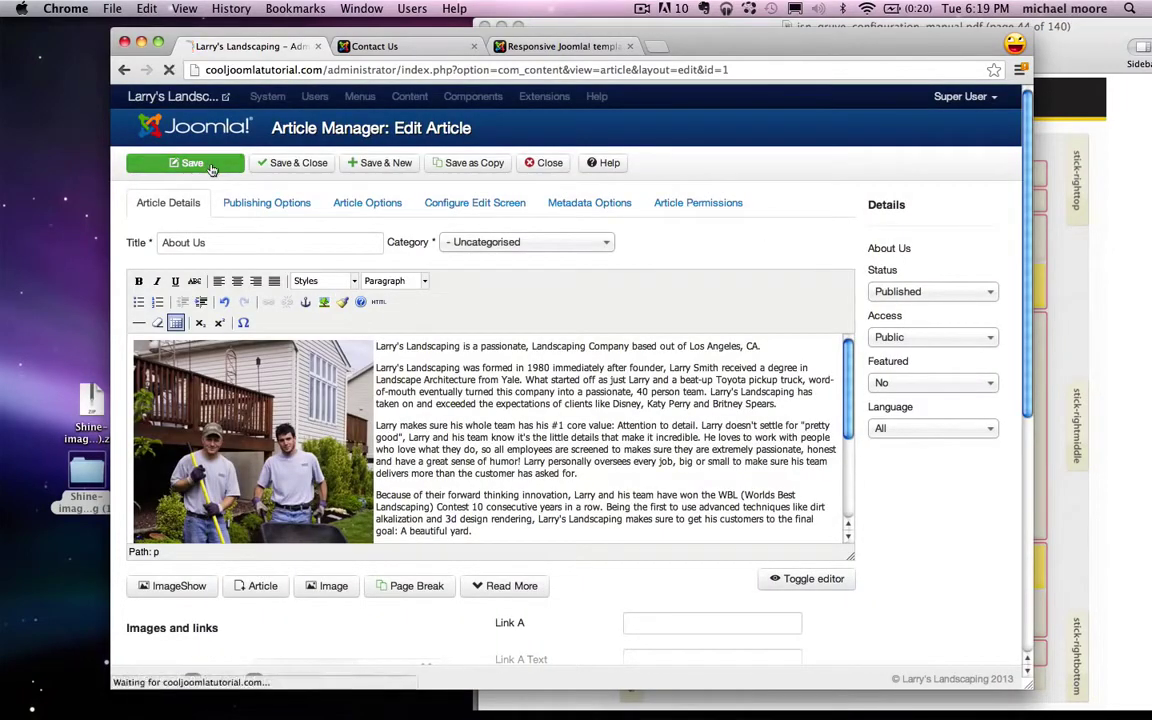
left_click(385, 46)
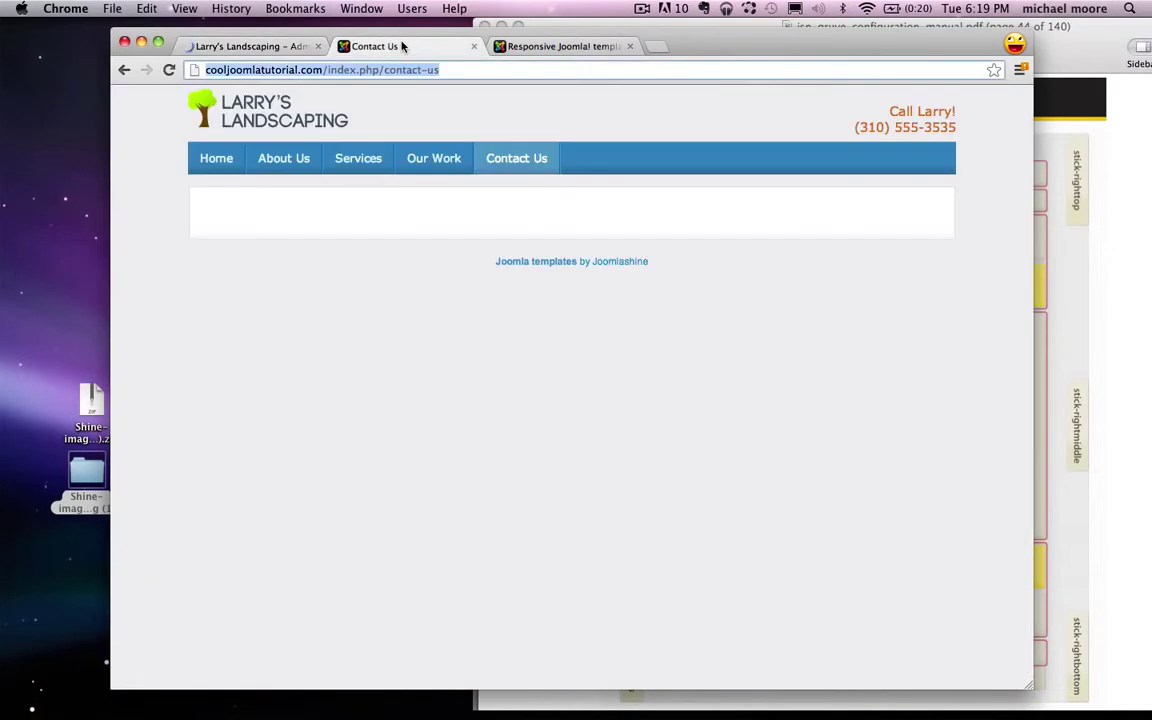
left_click(168, 69)
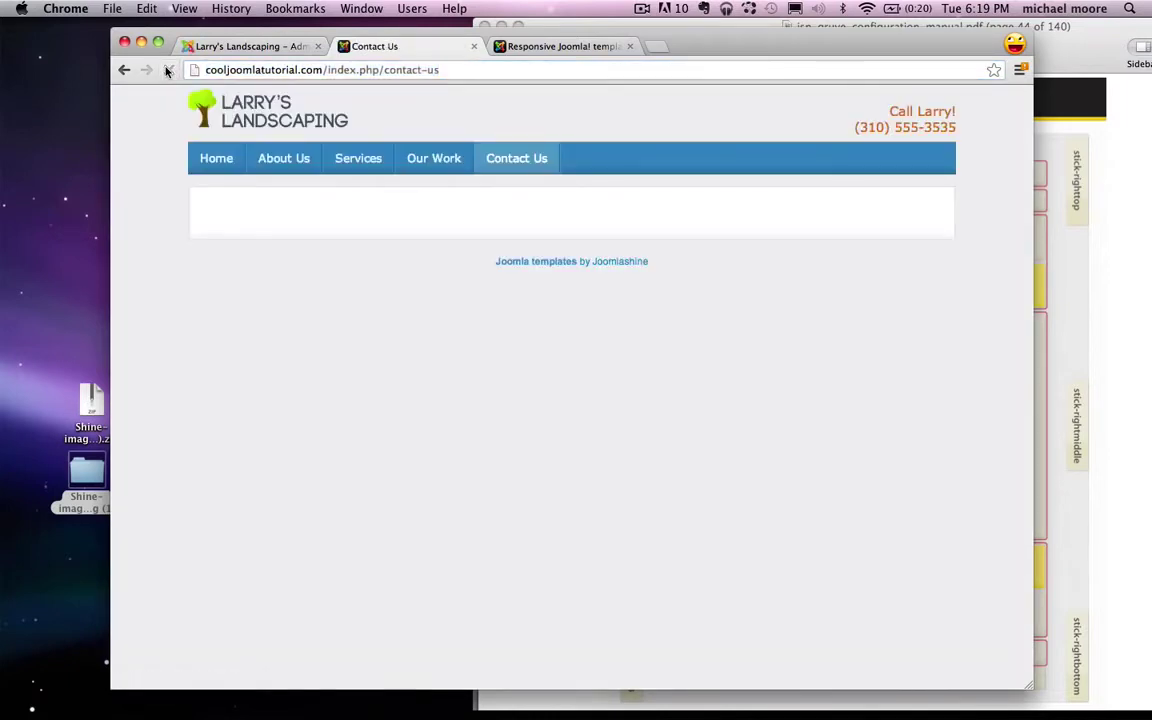
left_click(303, 162)
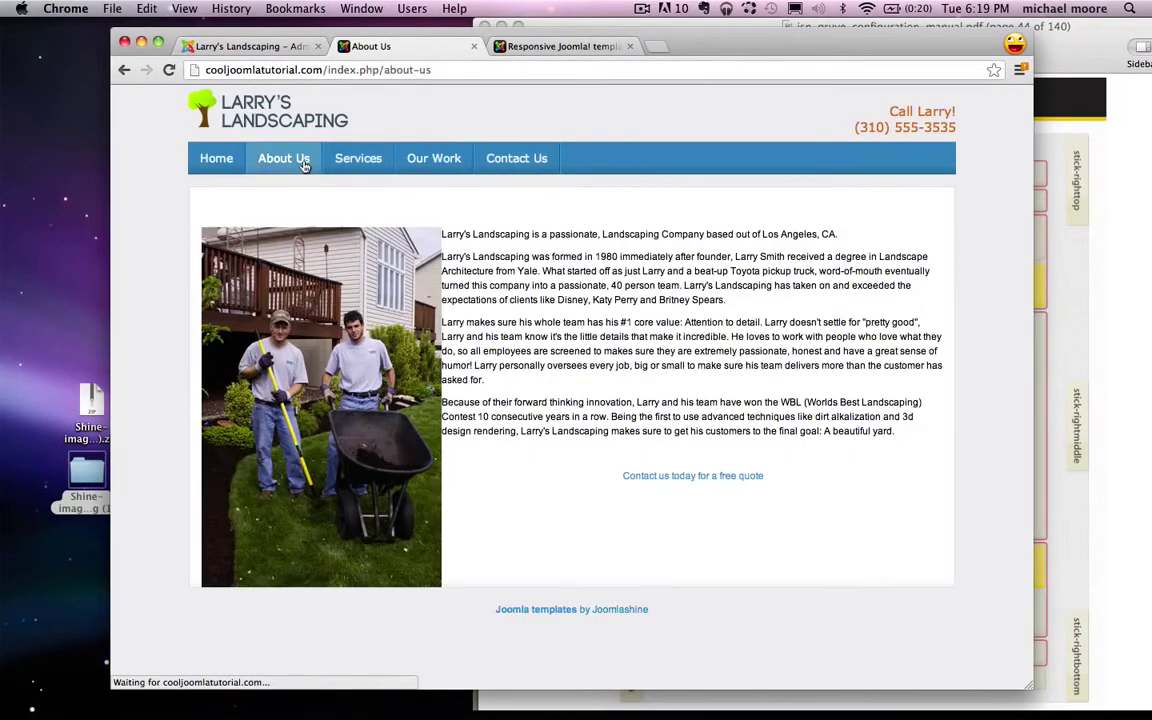
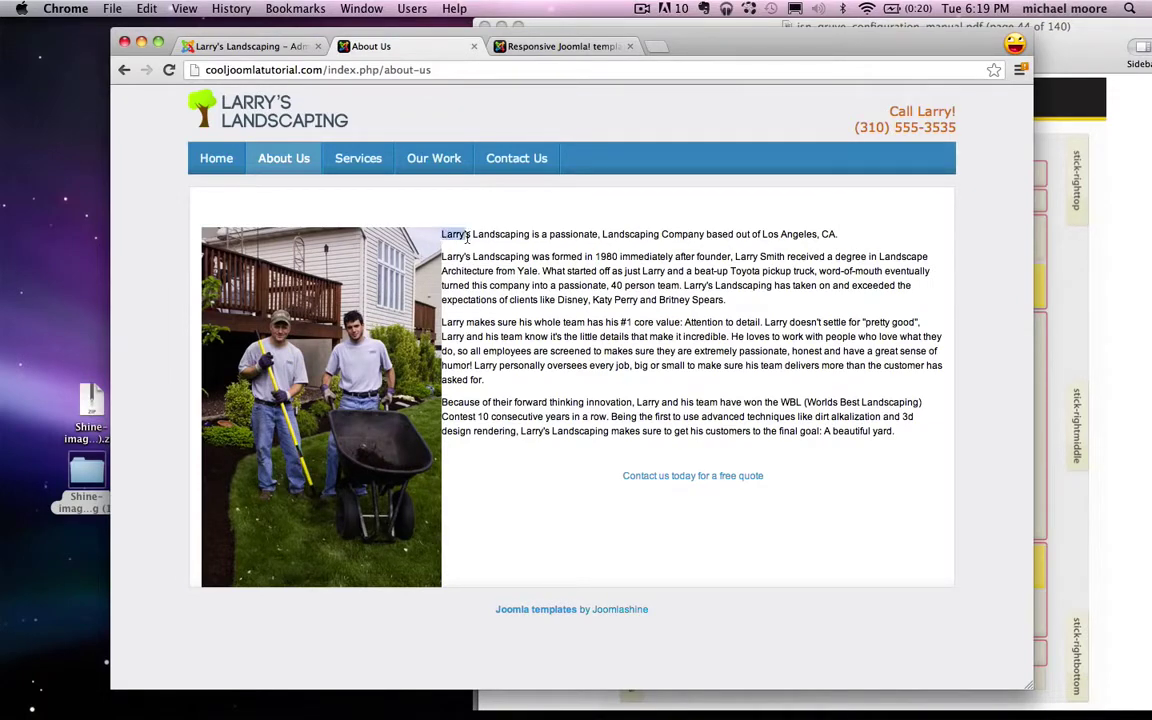
Step: Return to the admin tab and close the About Us article editor
left_click(197, 46)
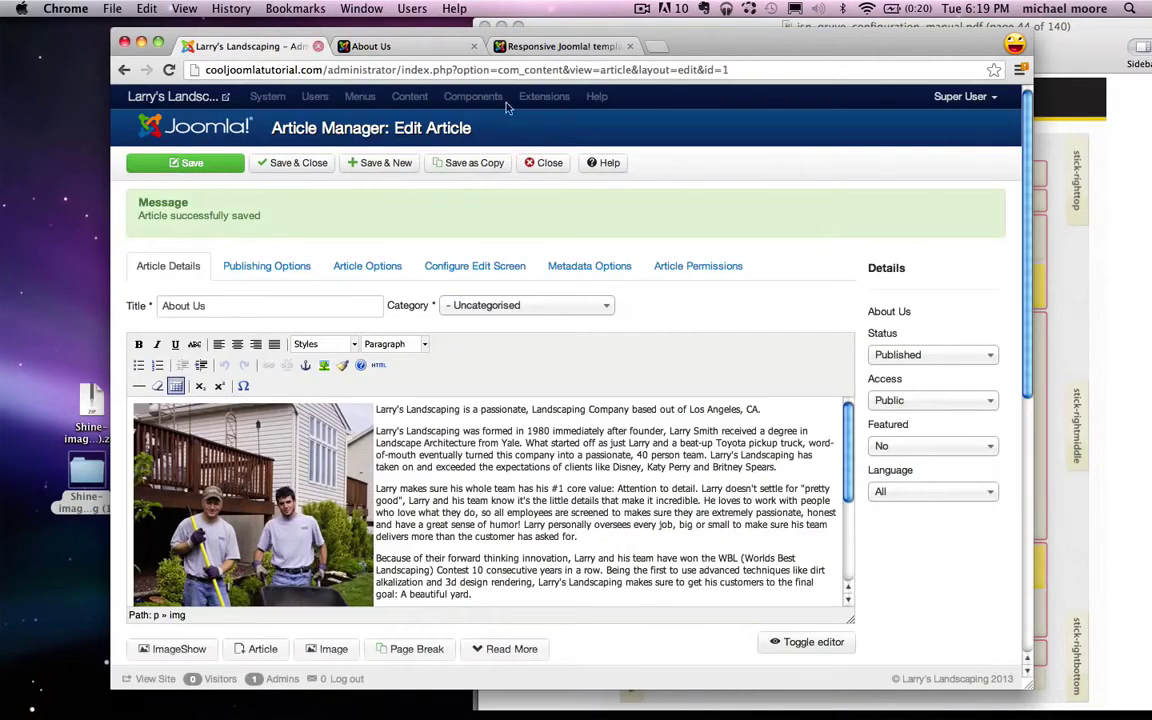
left_click(549, 164)
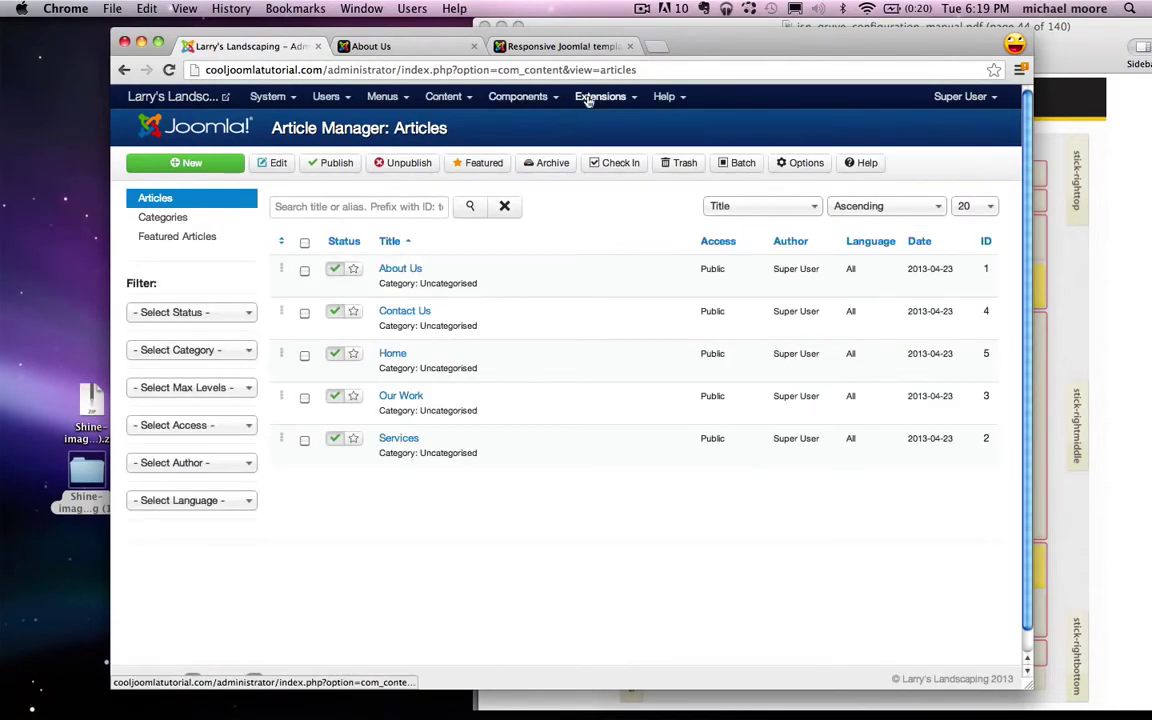
Step: Find the Editor - TinyMCE plug-in and change its Functionality from Advanced to Extended, then save and close
left_click(592, 97)
left_click(632, 181)
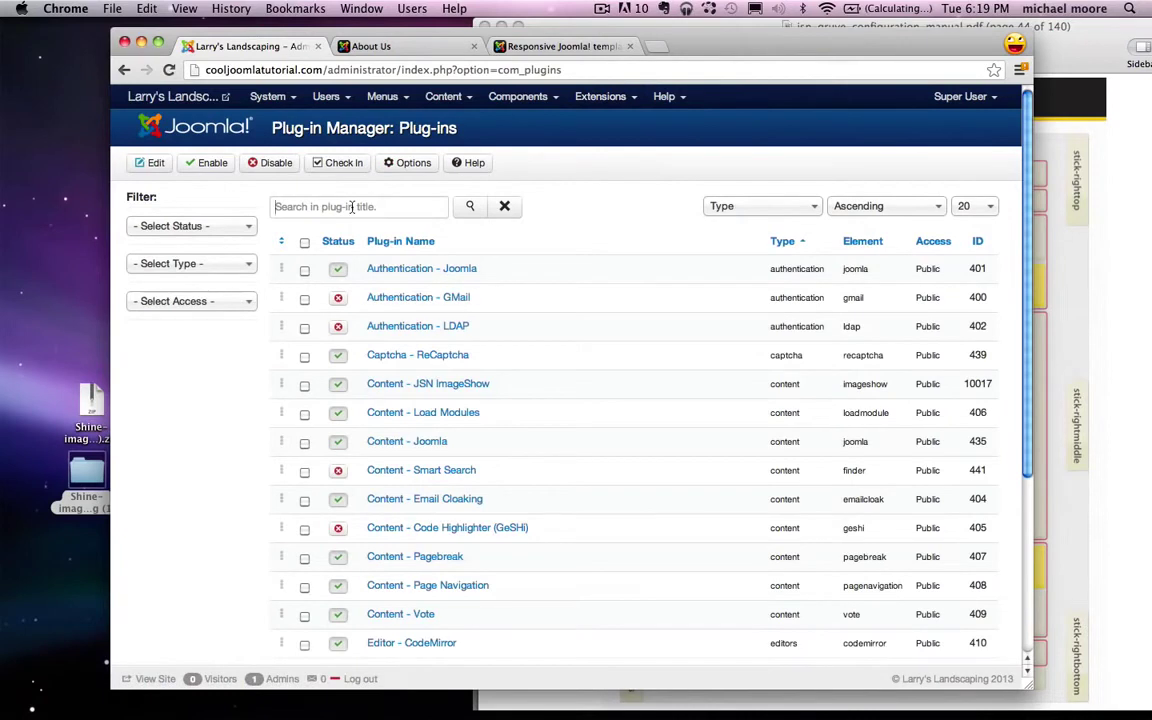
type("tiny")
key("Return")
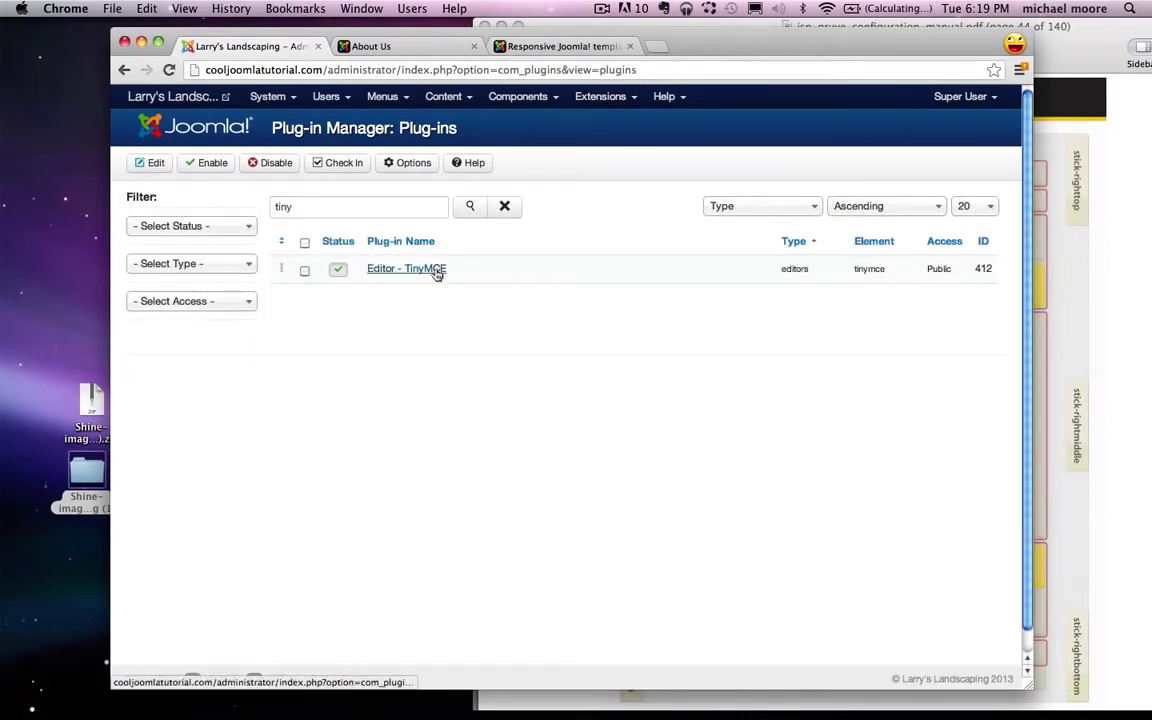
left_click(416, 271)
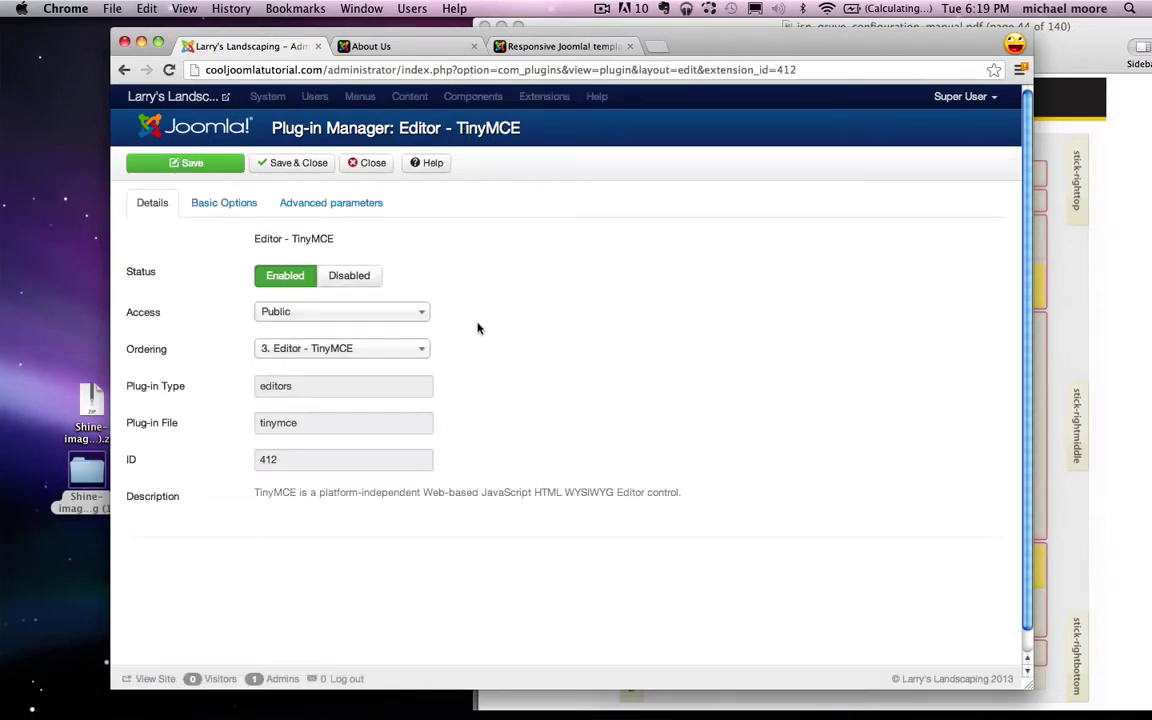
left_click(232, 196)
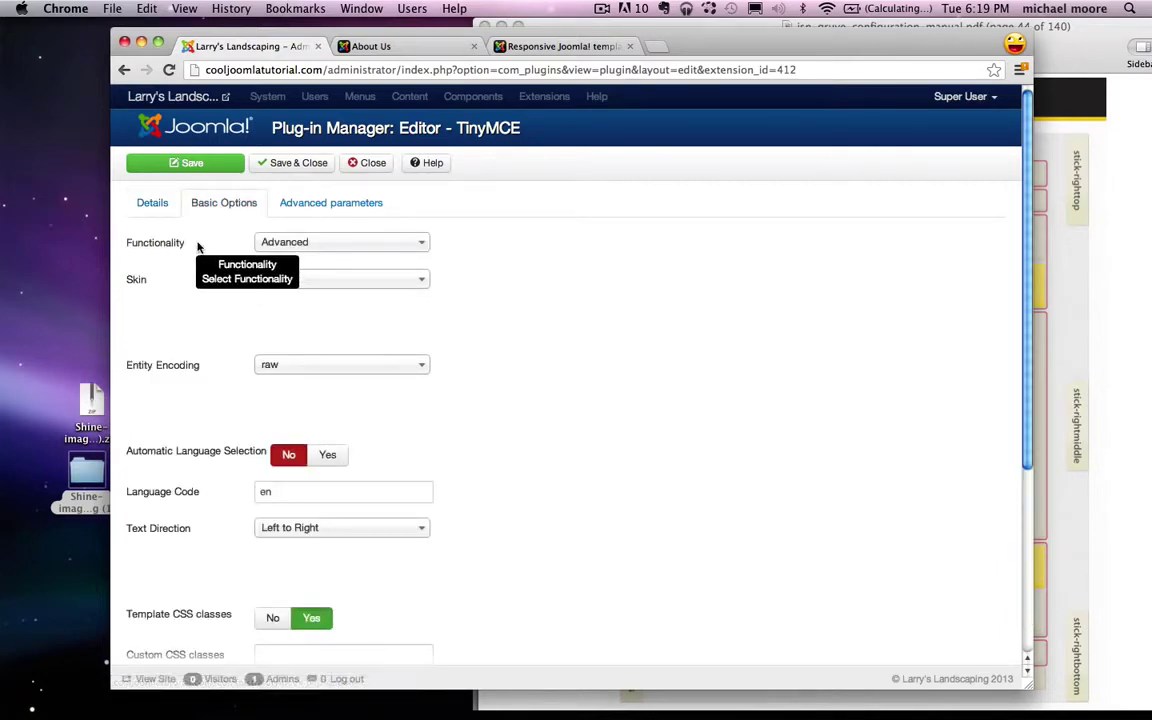
left_click(310, 242)
left_click(316, 307)
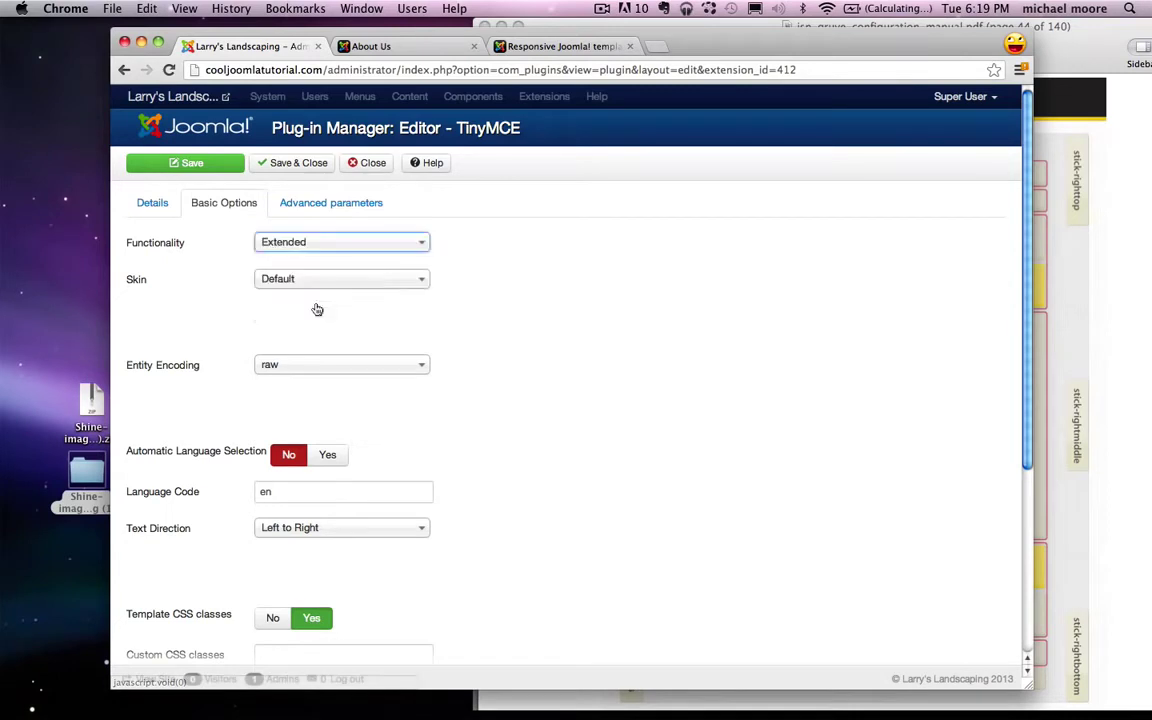
left_click(296, 164)
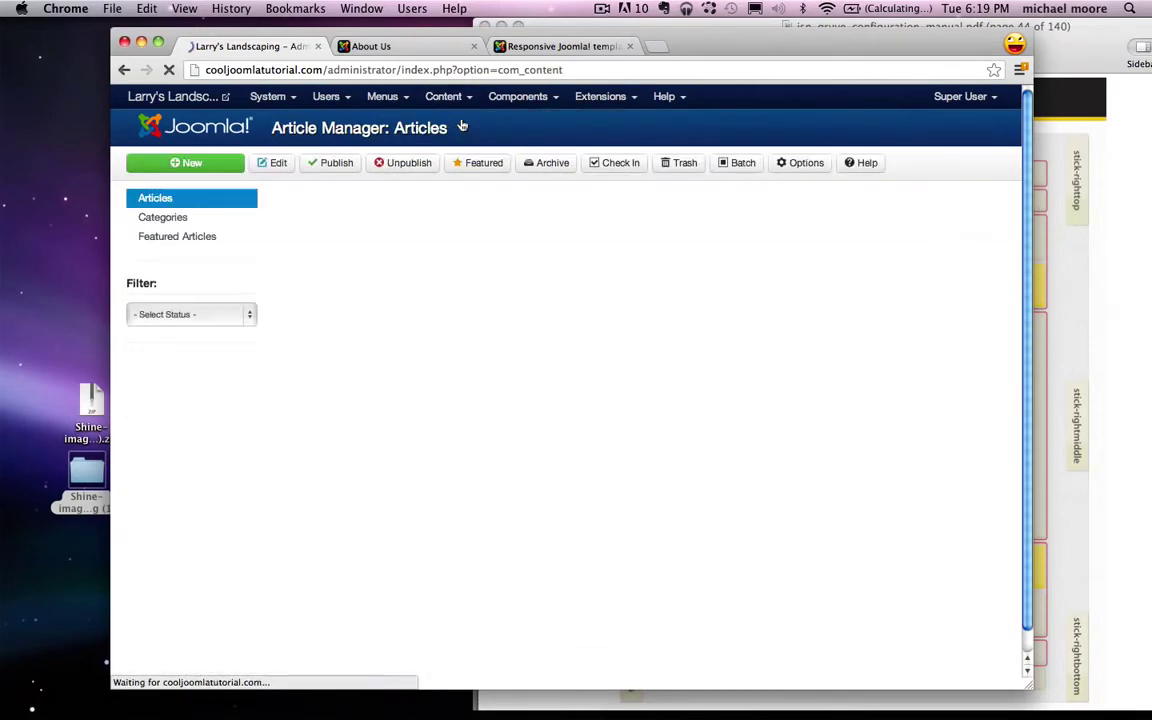
Step: Give the About Us photo 15-pixel right padding through its CSS style Box settings
left_click(397, 270)
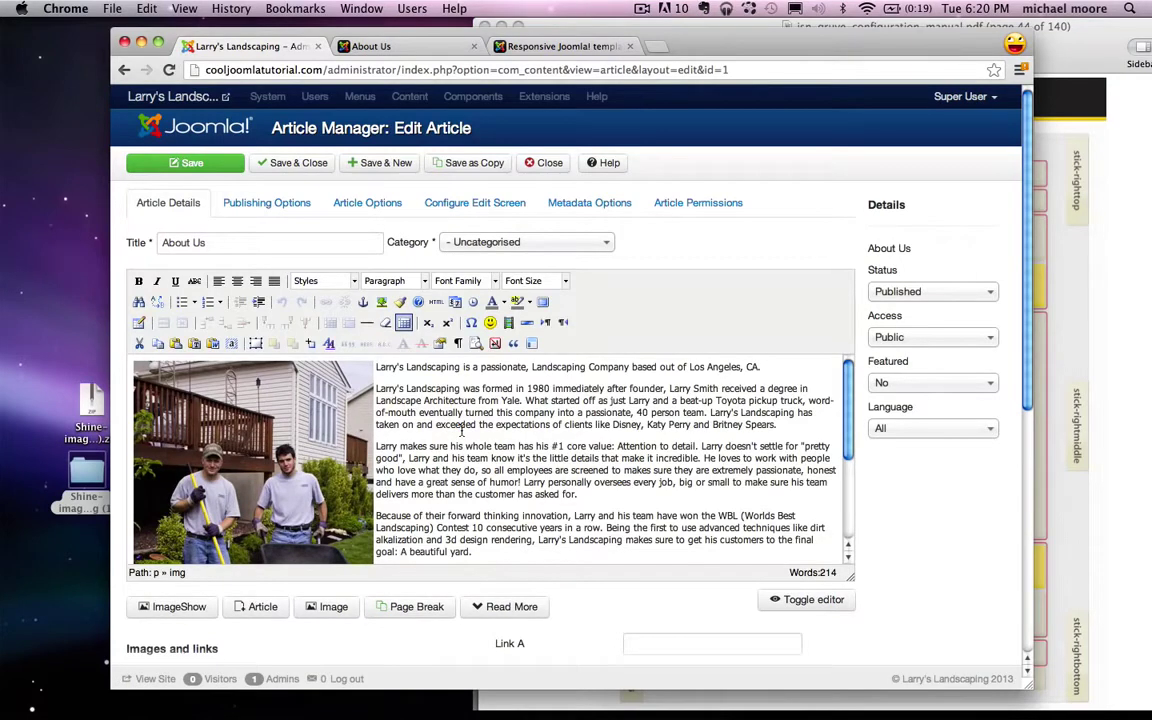
left_click(265, 446)
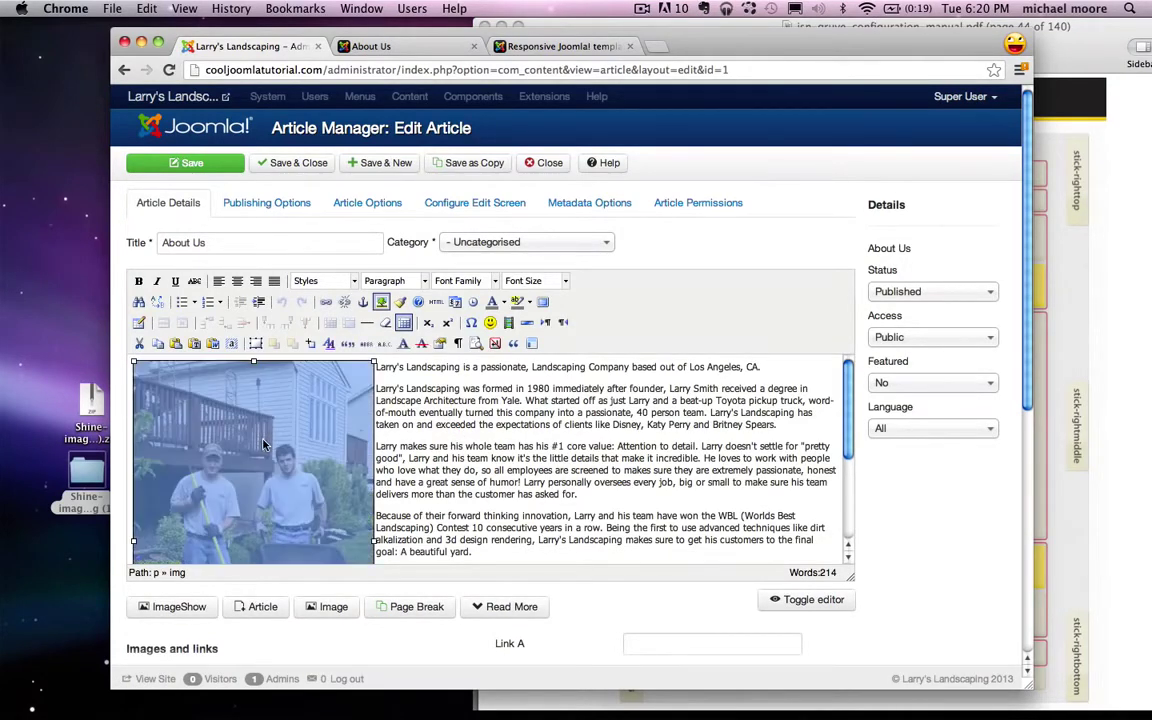
left_click(329, 345)
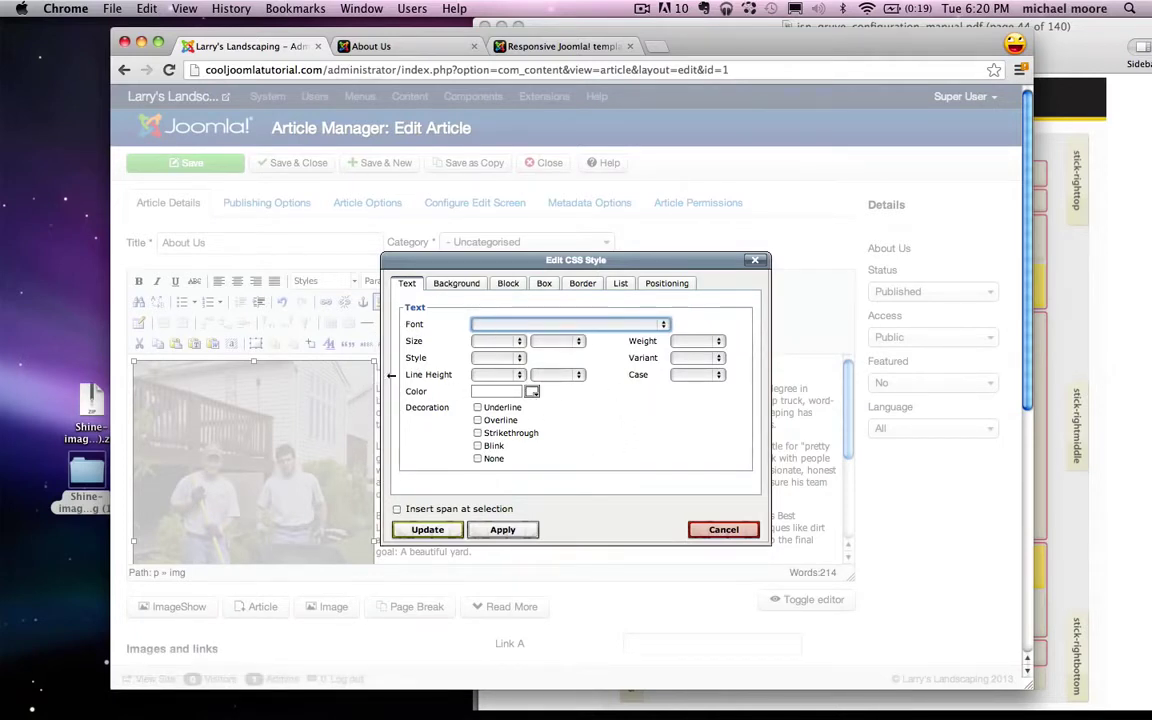
left_click(437, 397)
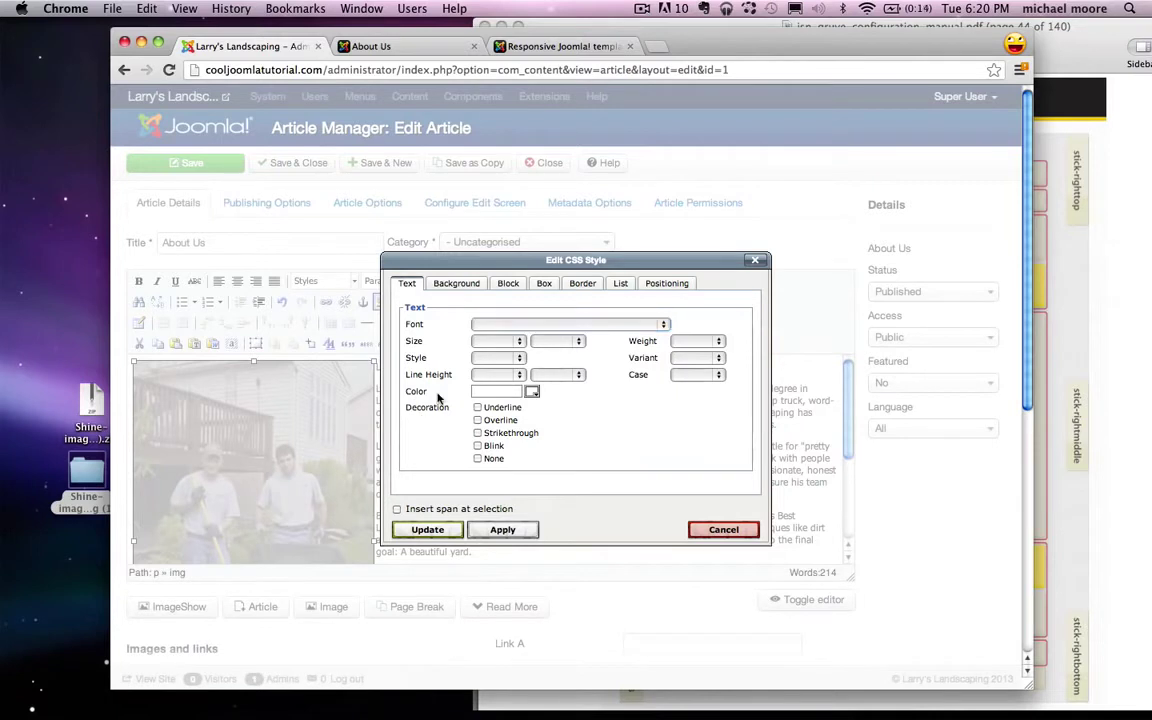
left_click(548, 285)
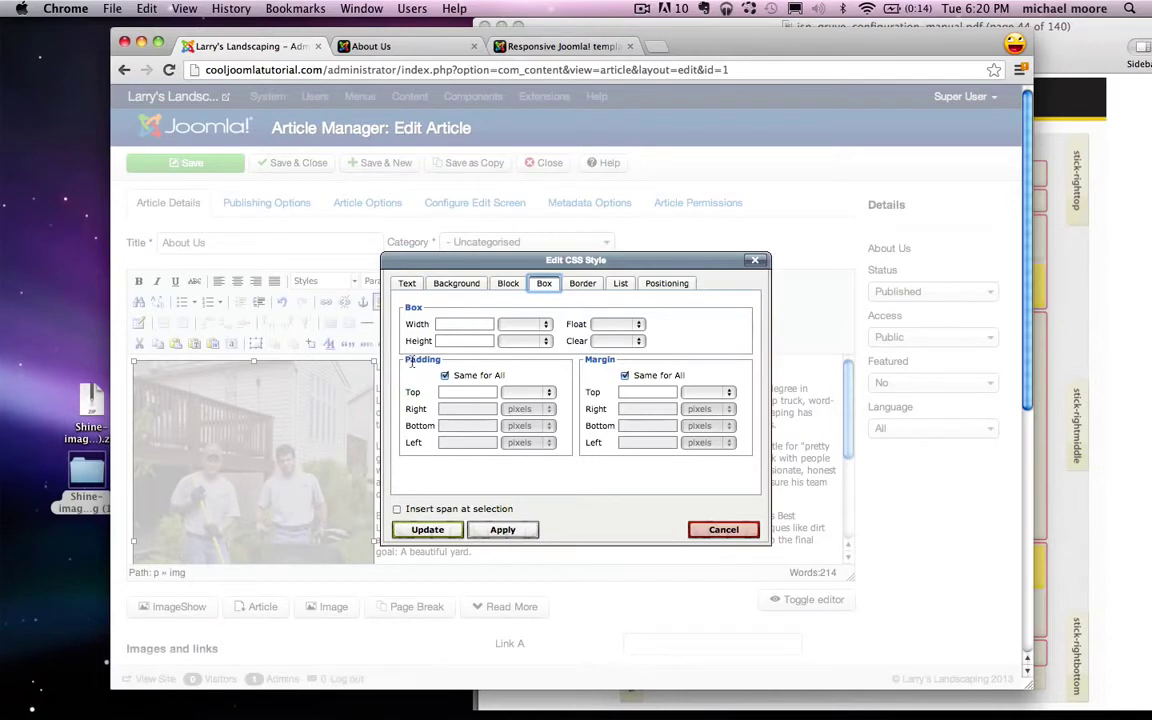
left_click_drag(408, 365, 446, 363)
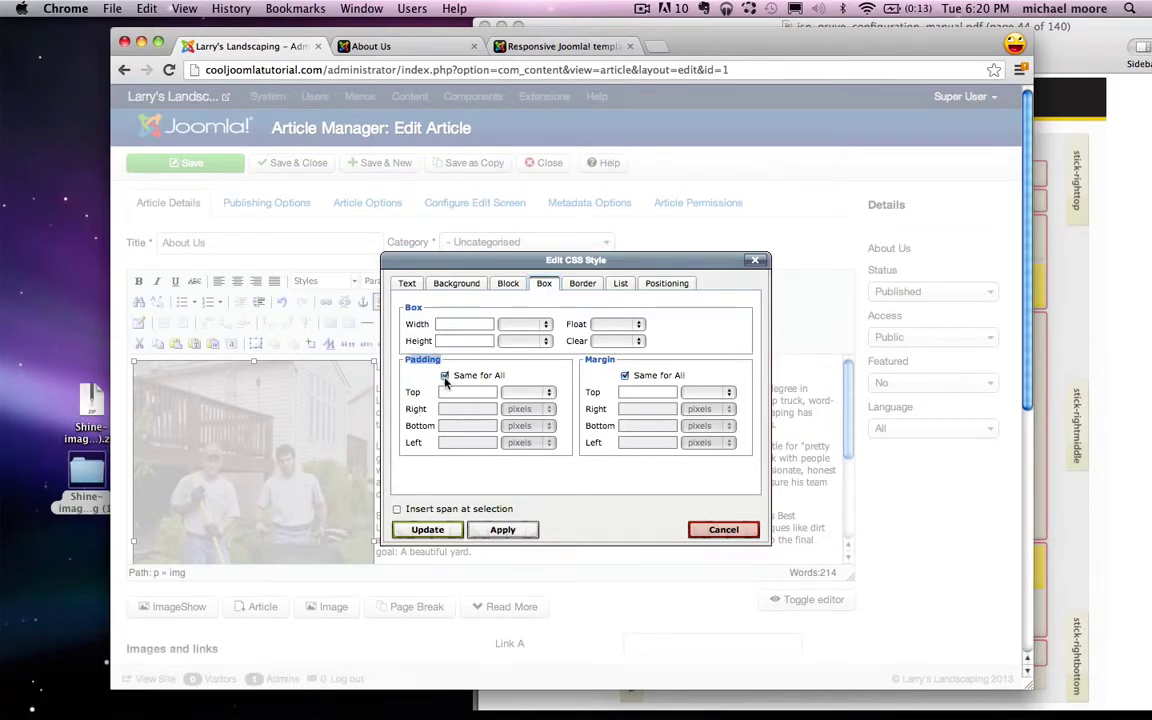
left_click(444, 376)
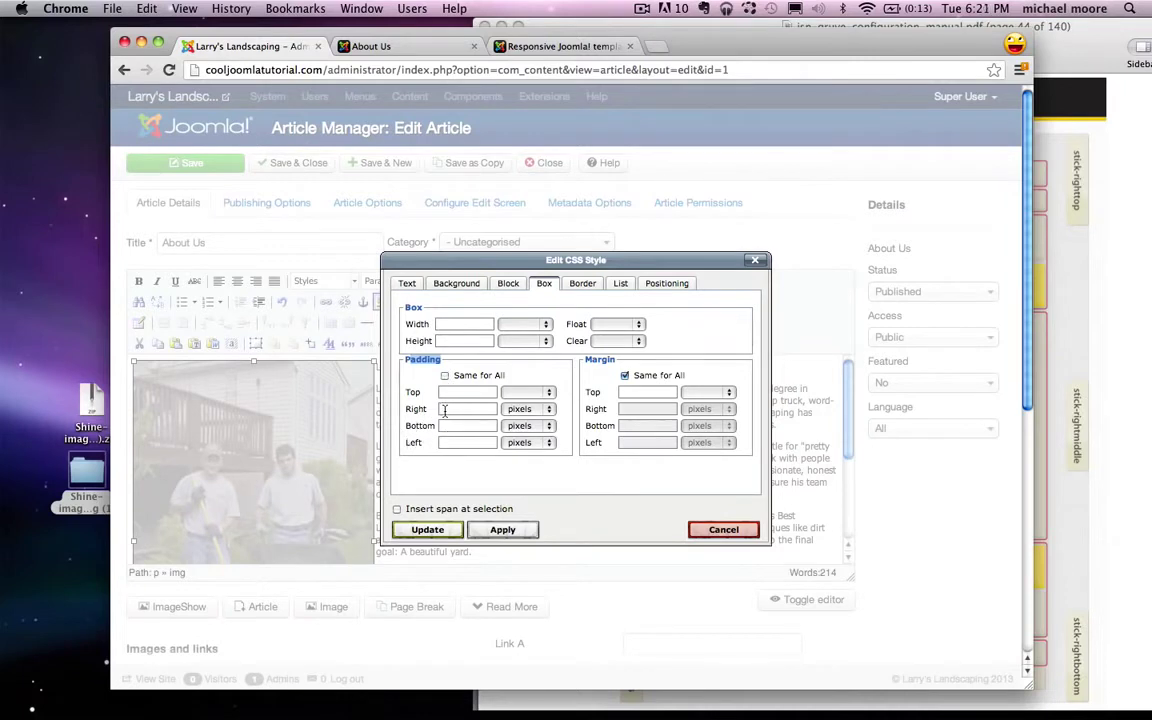
left_click(444, 409)
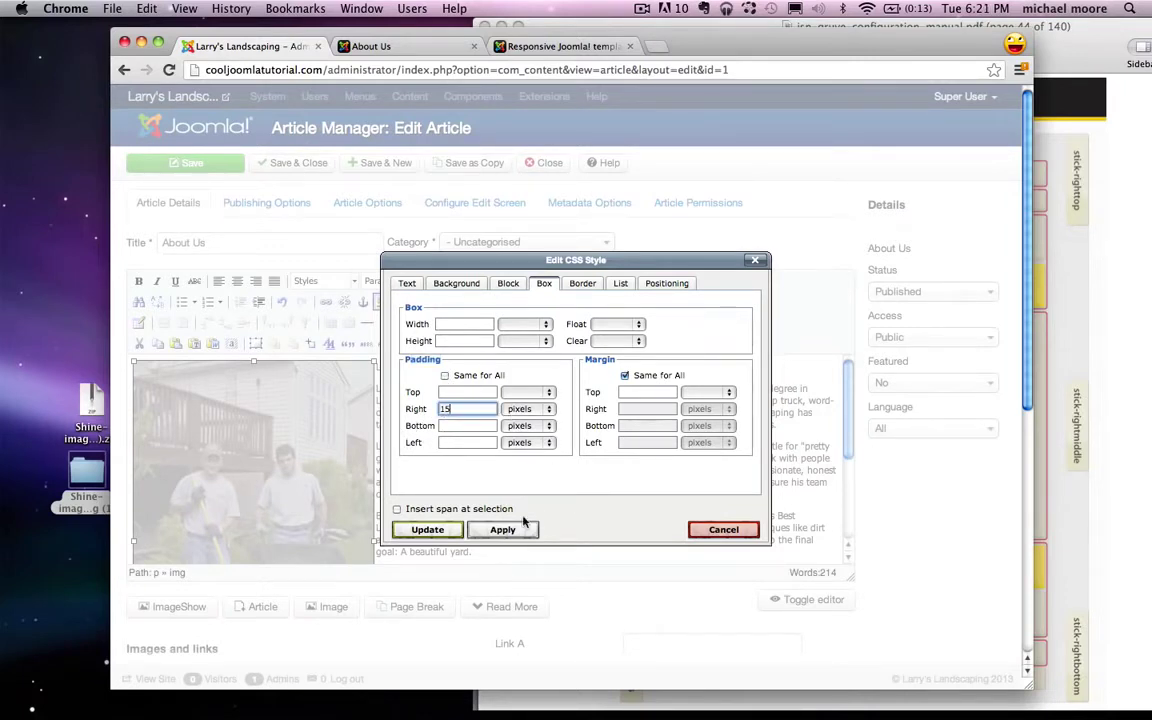
left_click(428, 530)
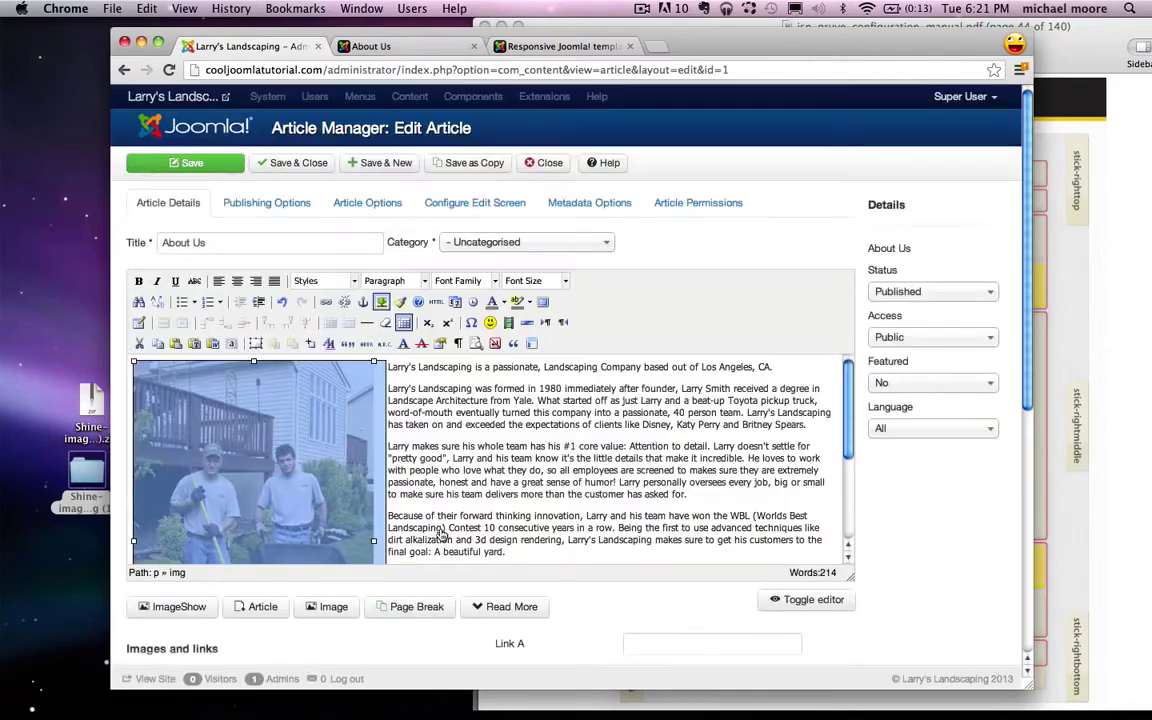
left_click(404, 388)
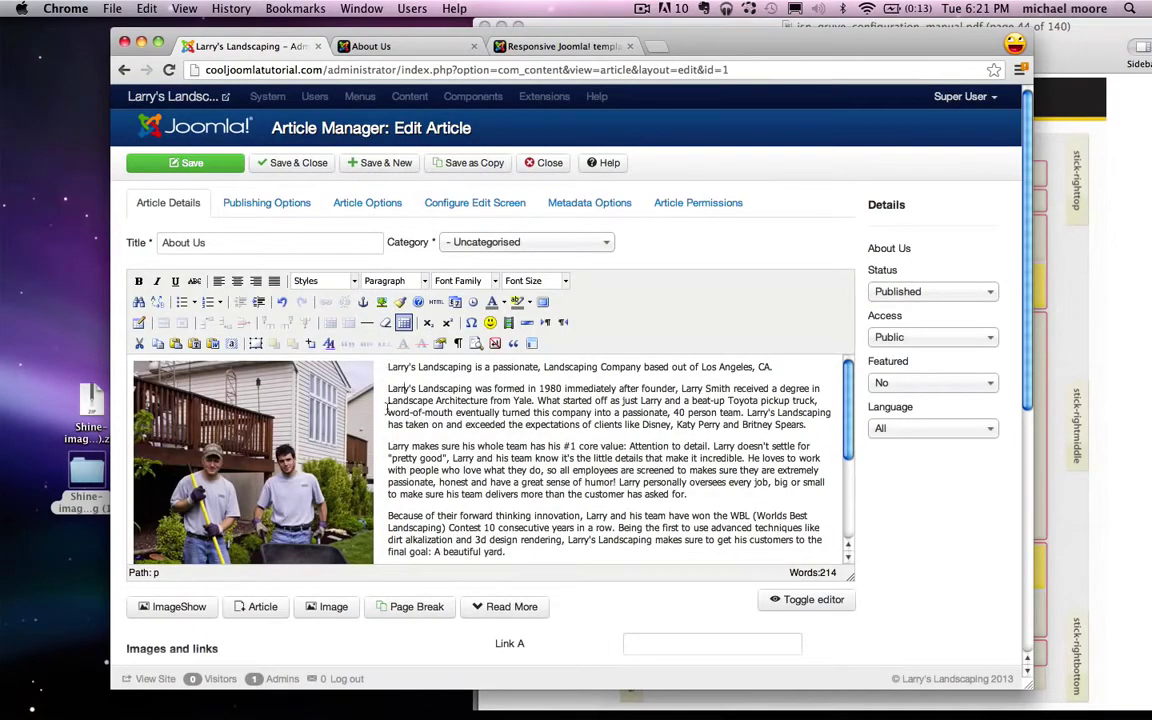
Step: Reload the live About Us page to check the gap, then return to the admin
left_click(388, 47)
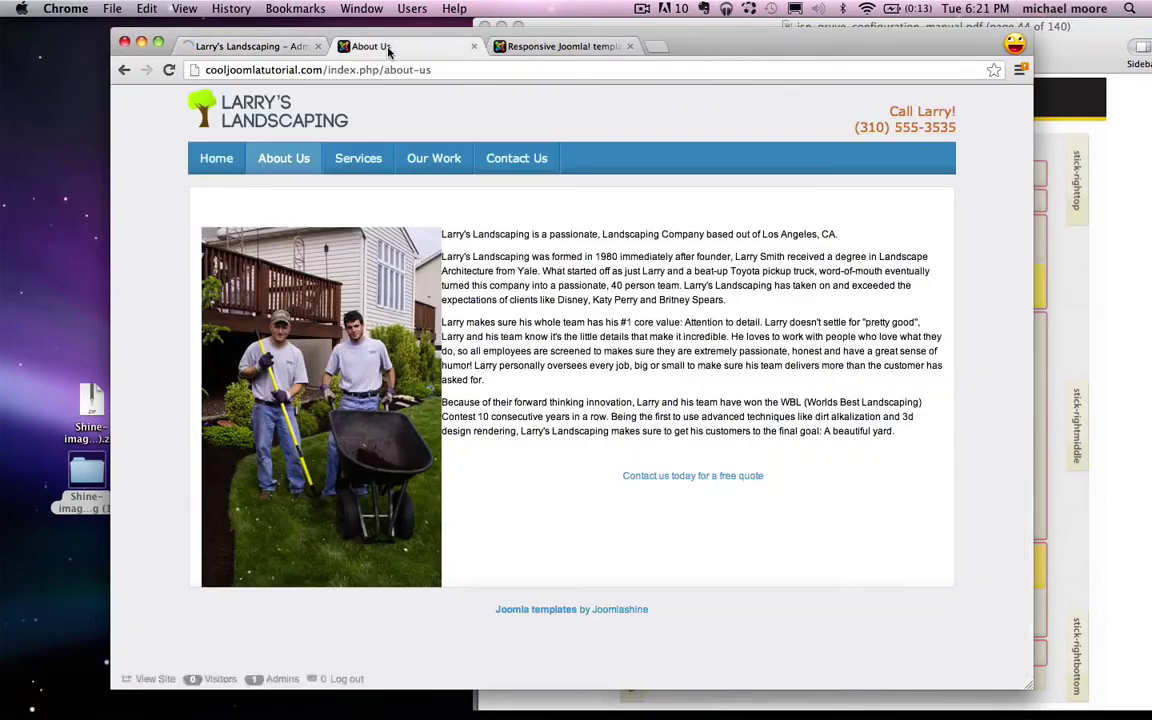
left_click(169, 70)
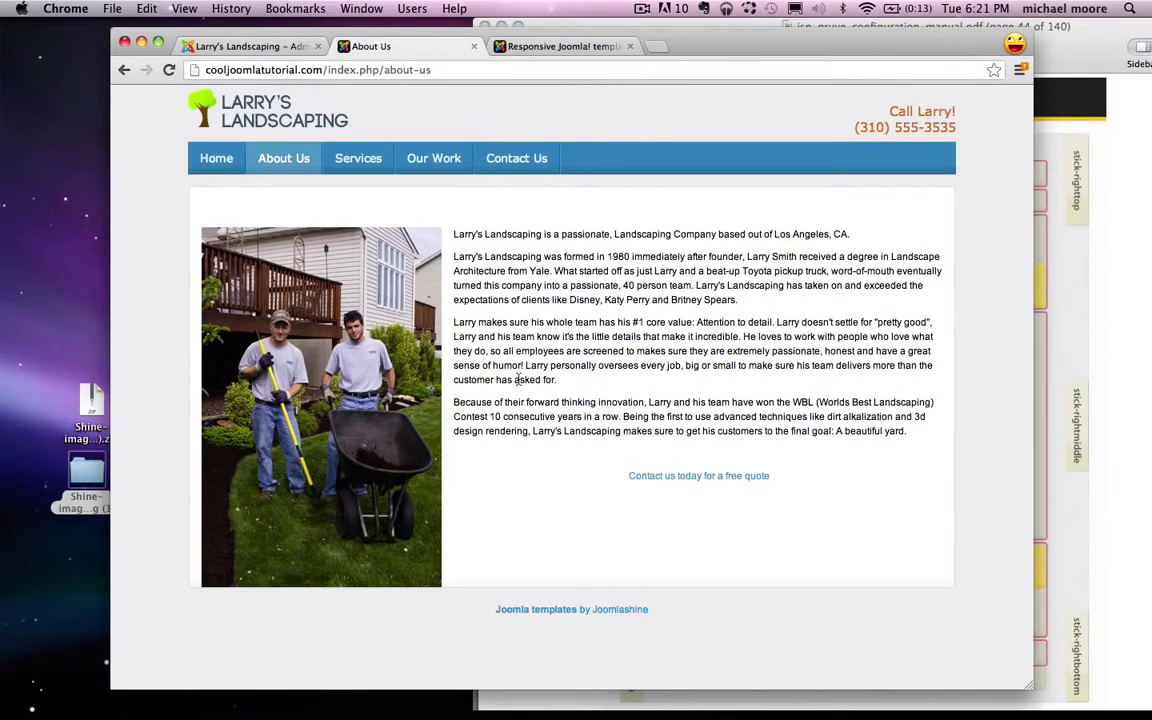
left_click(281, 56)
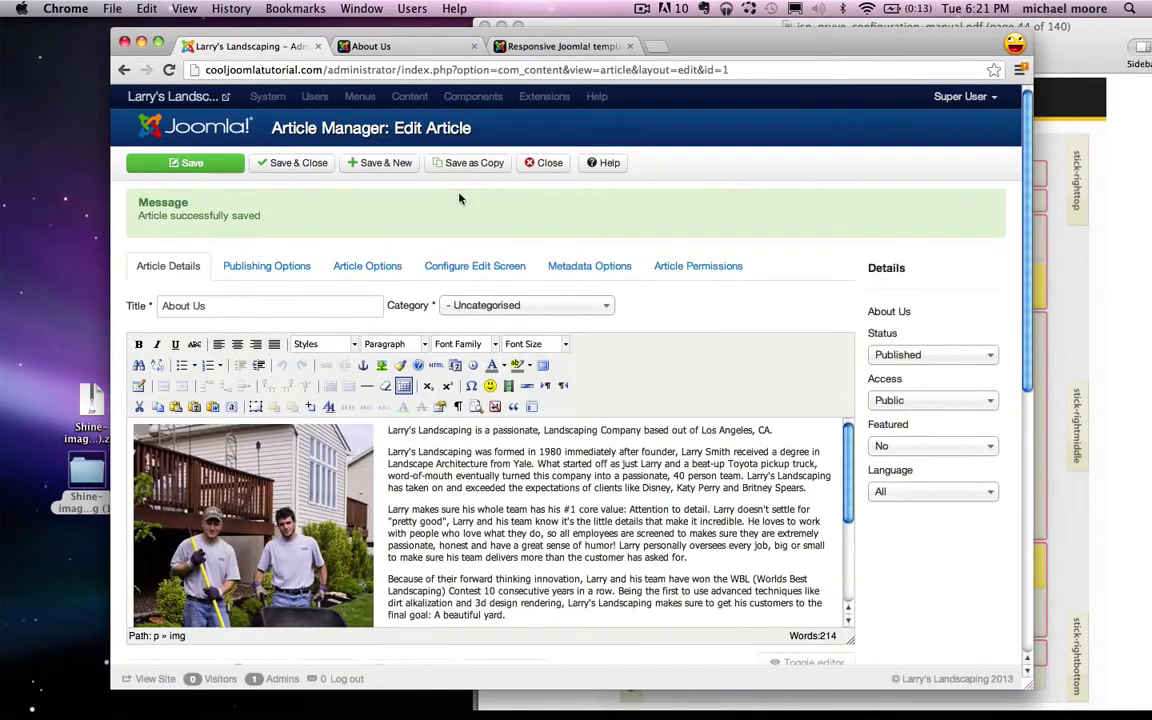
Step: Close the article and start a new Custom HTML module titled 'Social'
left_click(545, 162)
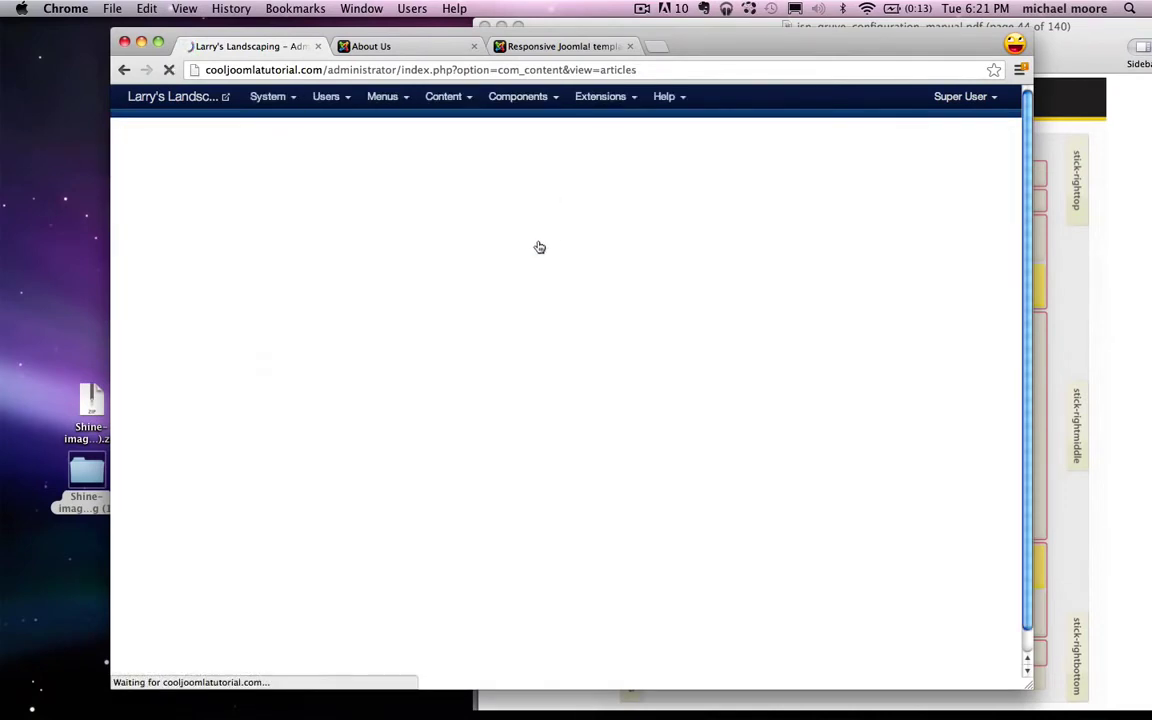
left_click(600, 96)
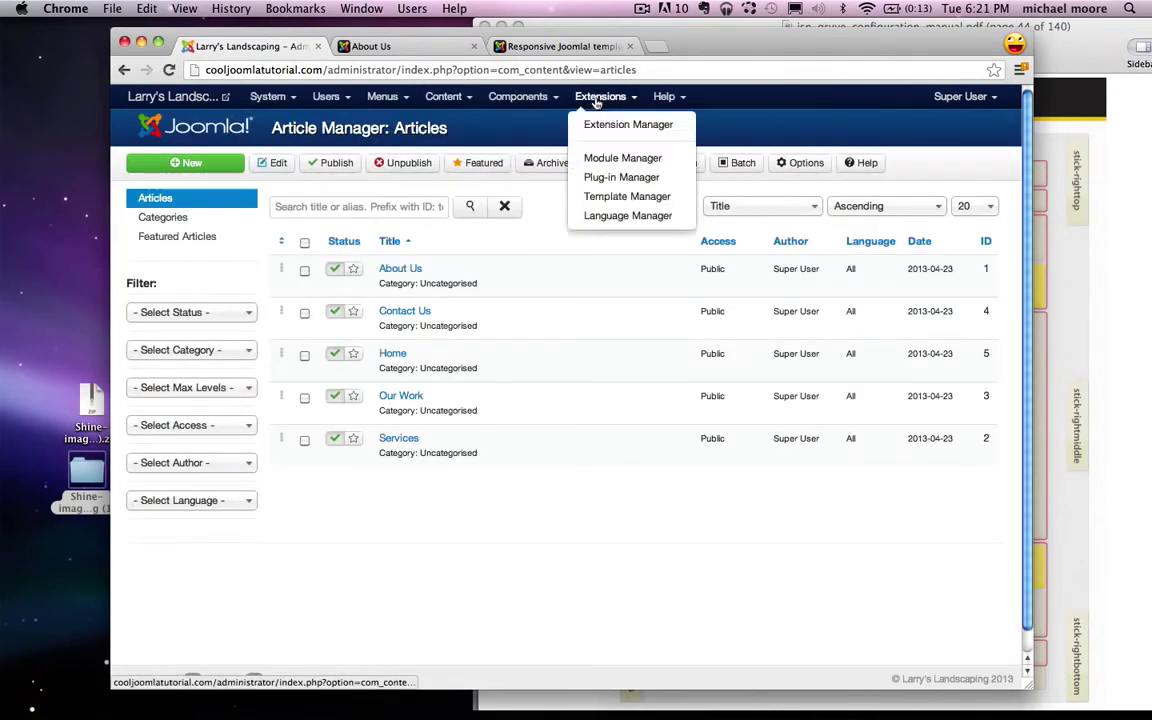
left_click(635, 158)
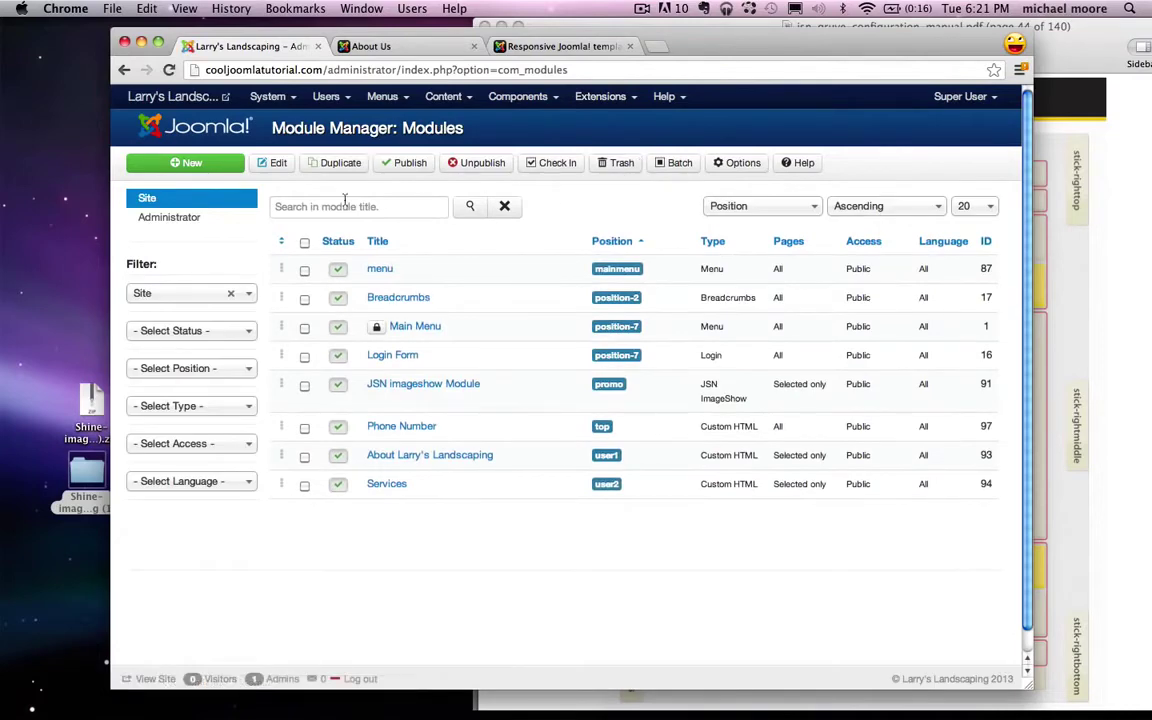
left_click(209, 165)
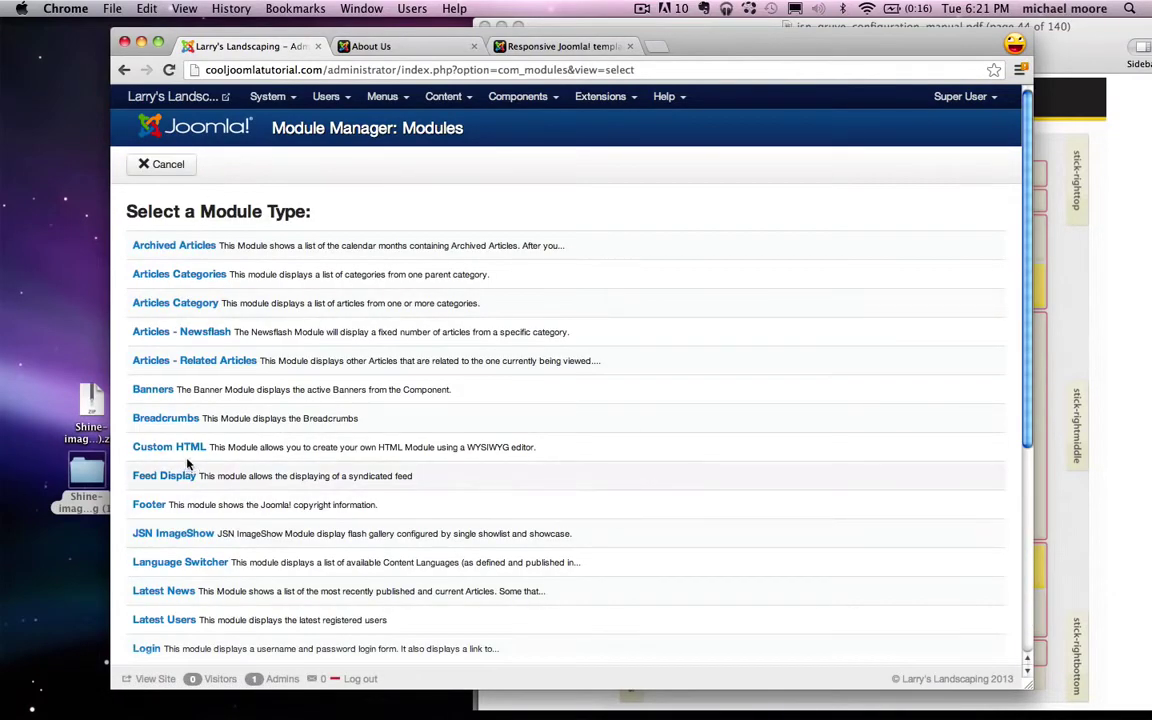
left_click(183, 449)
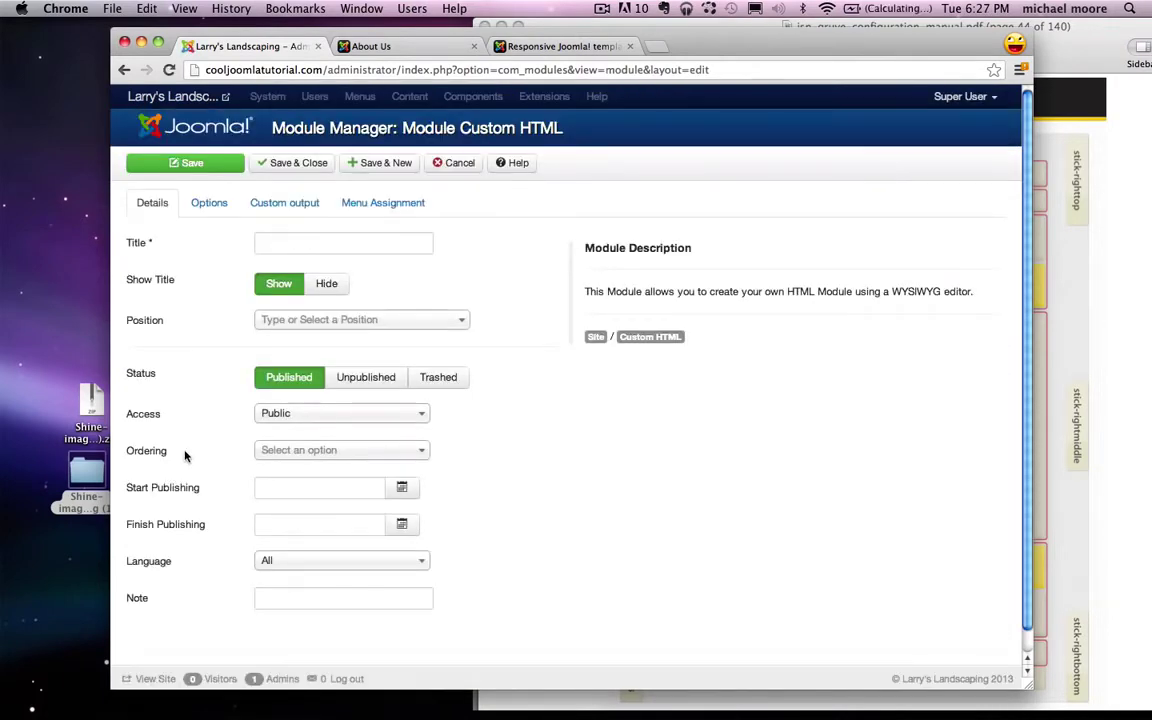
left_click(285, 241)
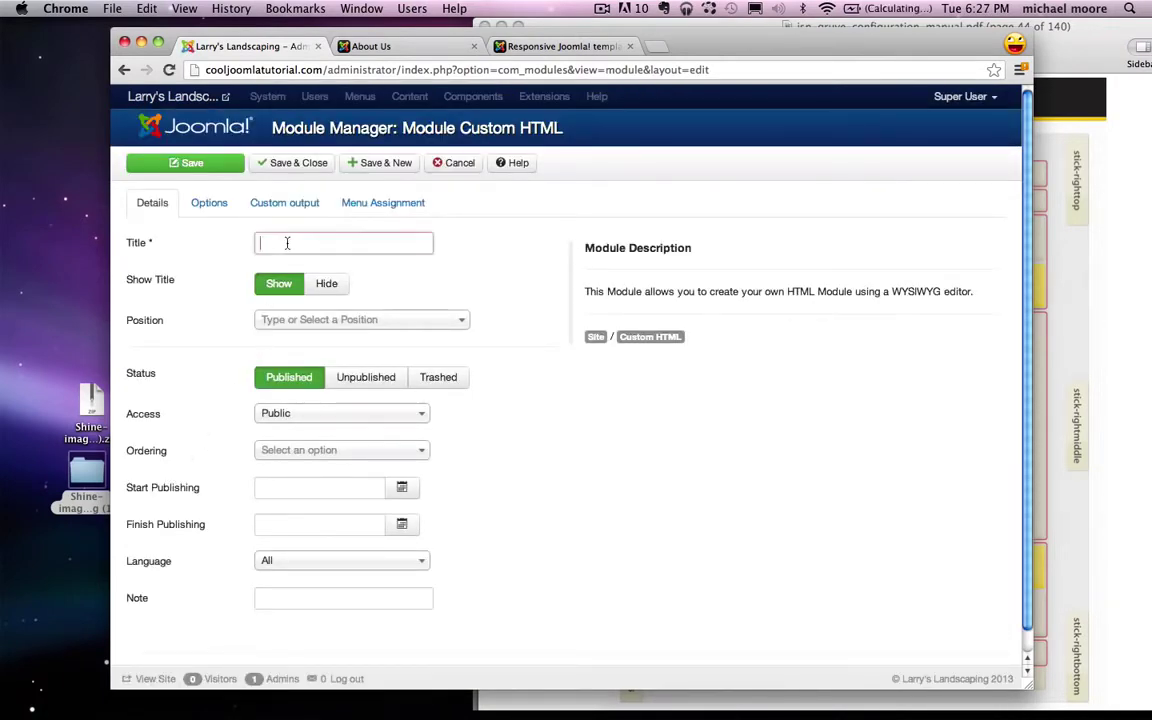
type("Social")
Step: Check the template's position layout and assign the module to the Right position
left_click(1090, 340)
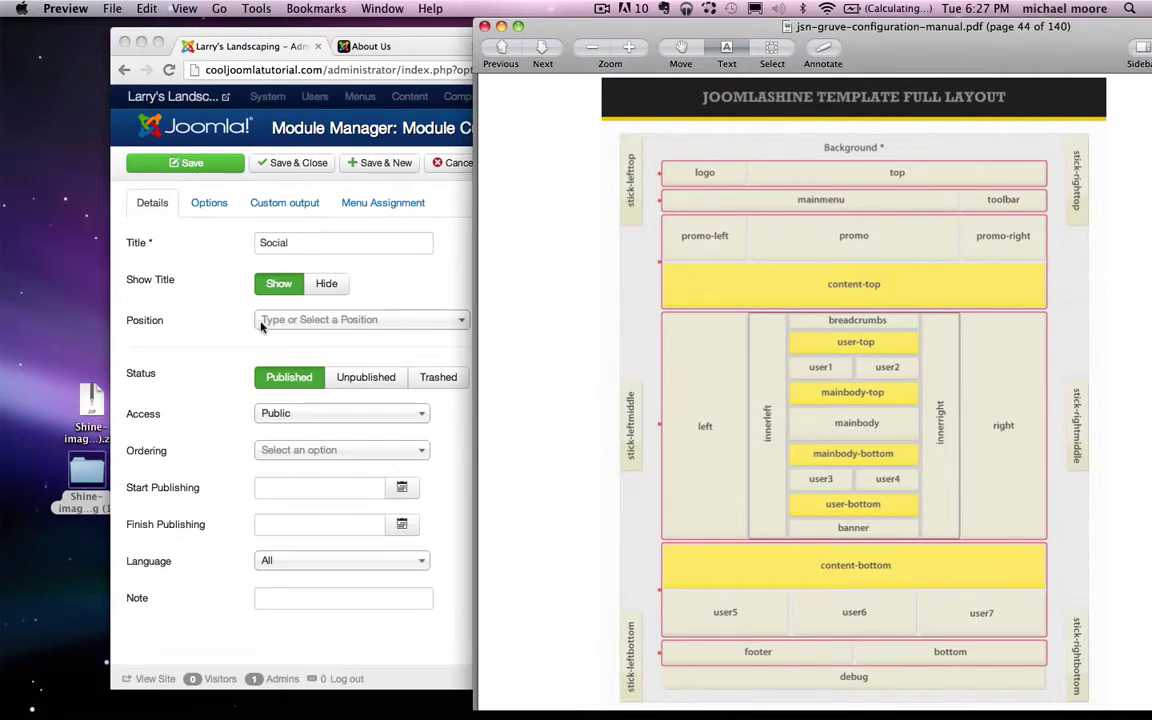
left_click(216, 330)
left_click(300, 320)
type("right")
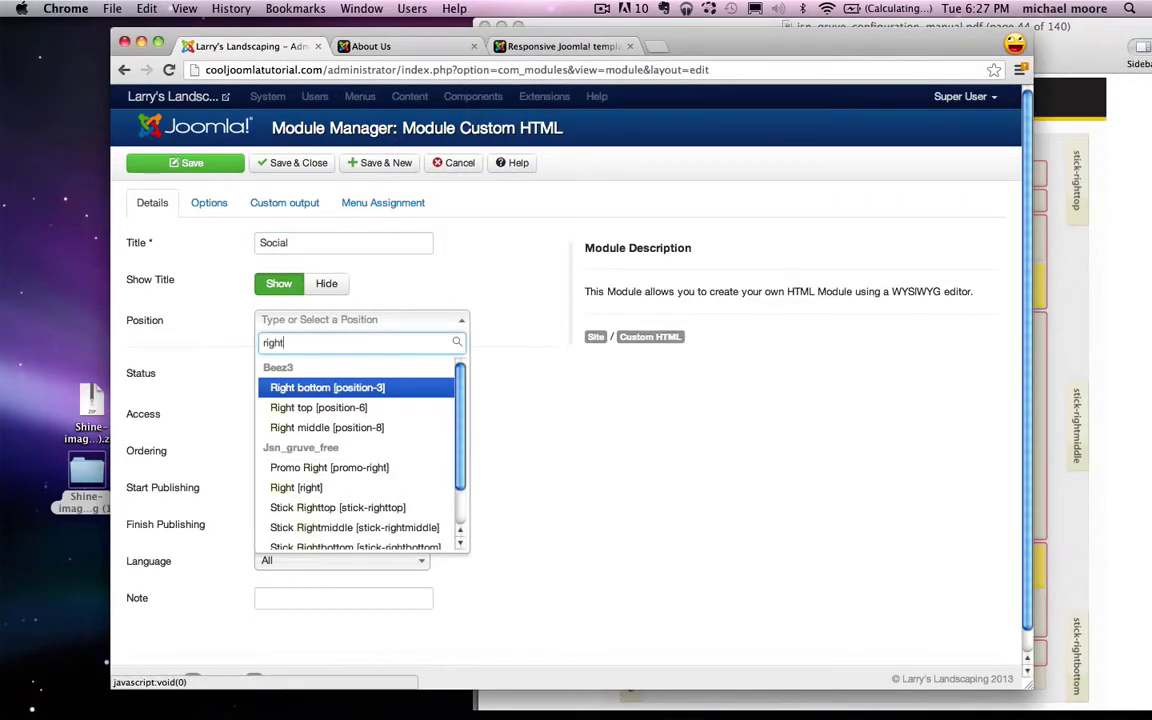
scroll(300, 440, "down", 1)
left_click(298, 463)
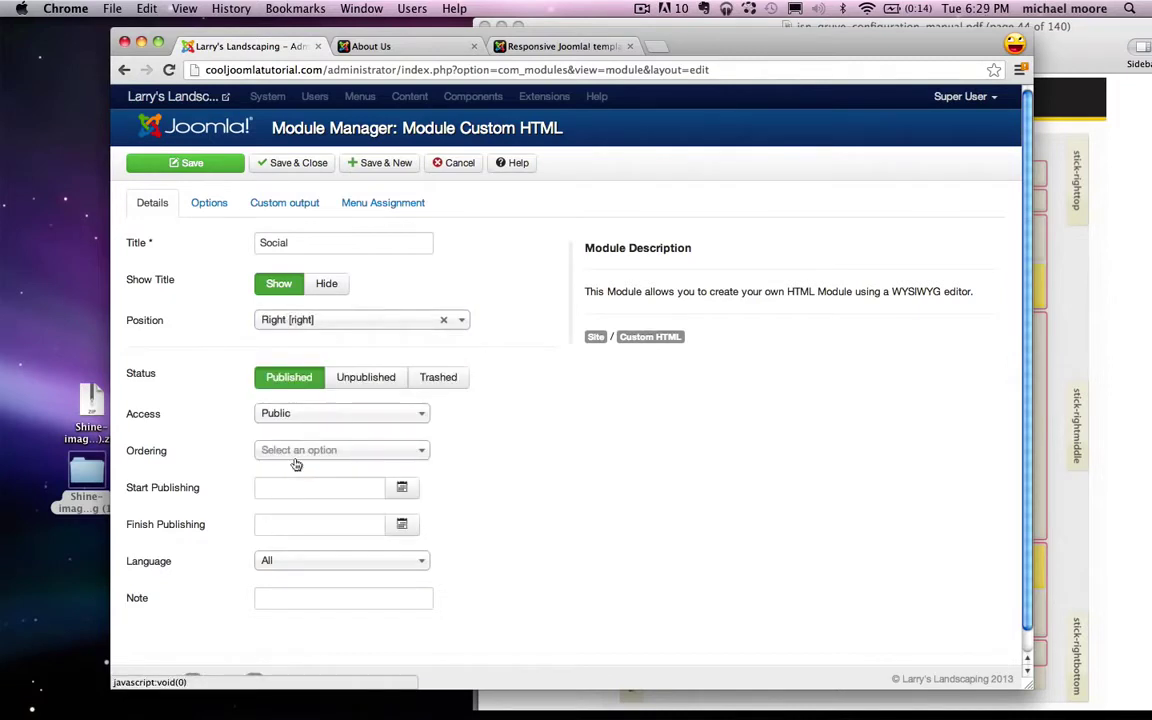
Step: Open a new browser window and go to Google
key("super+n")
type("google.com")
key("Return")
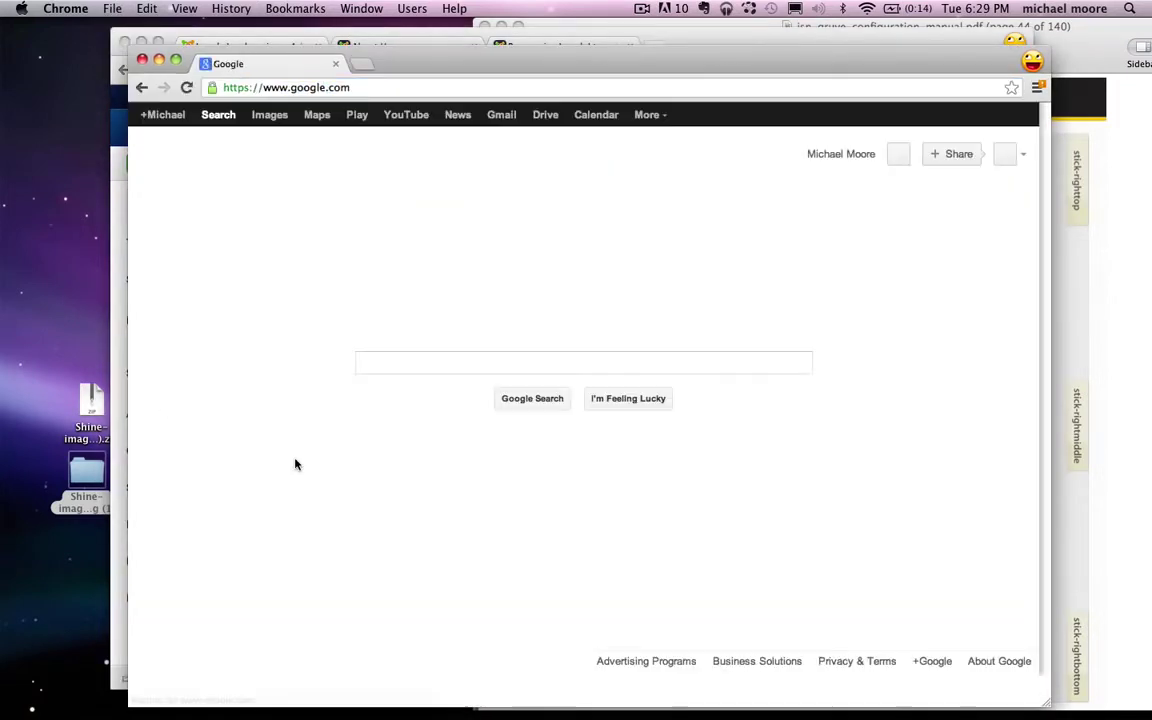
Step: Search 'elegant media icons' and download the Elegant Themes free social icon set zip
type("elegant ")
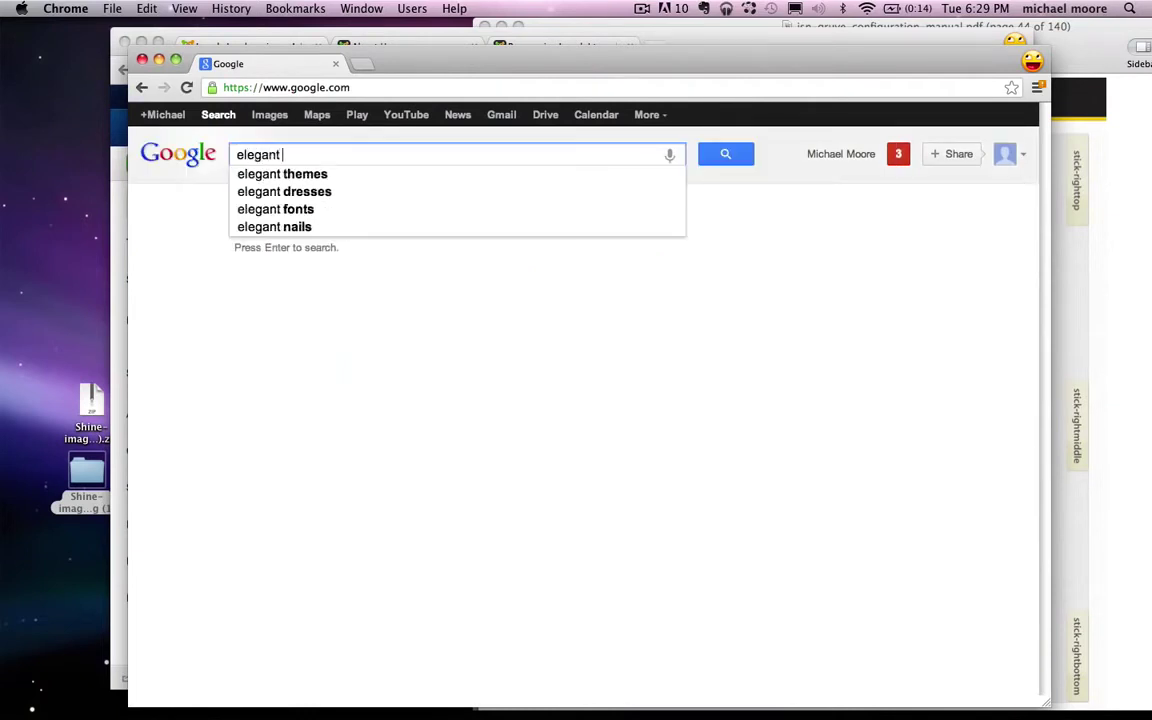
type("media icons")
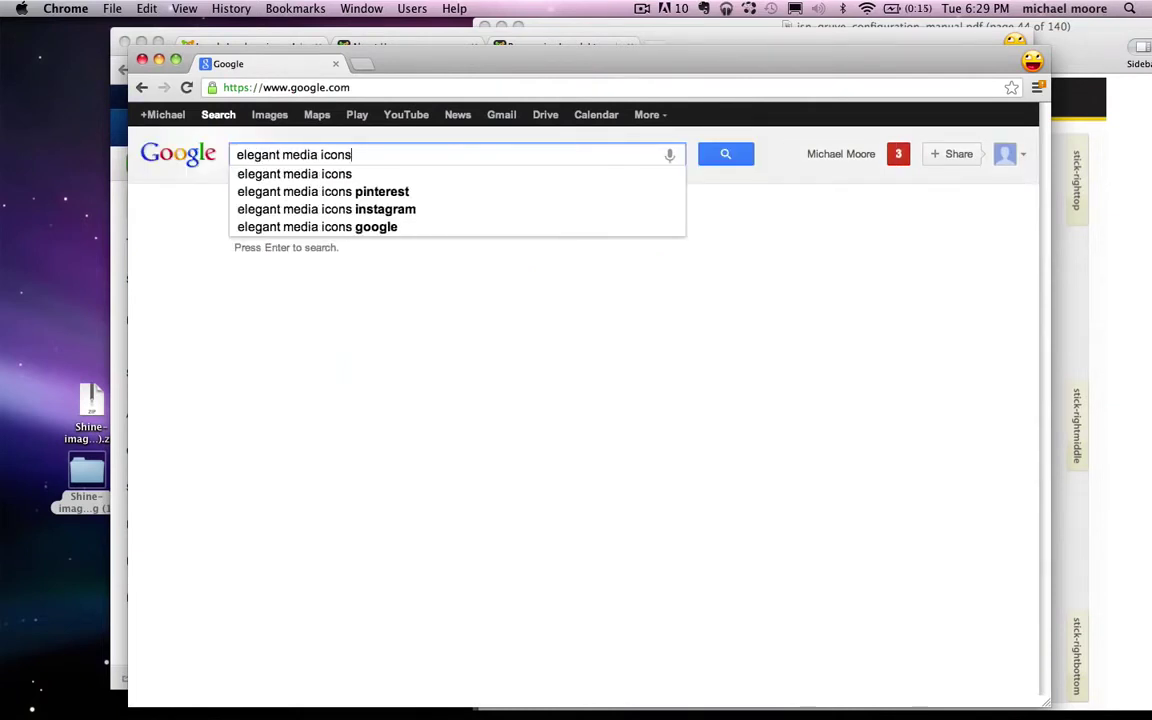
key("Return")
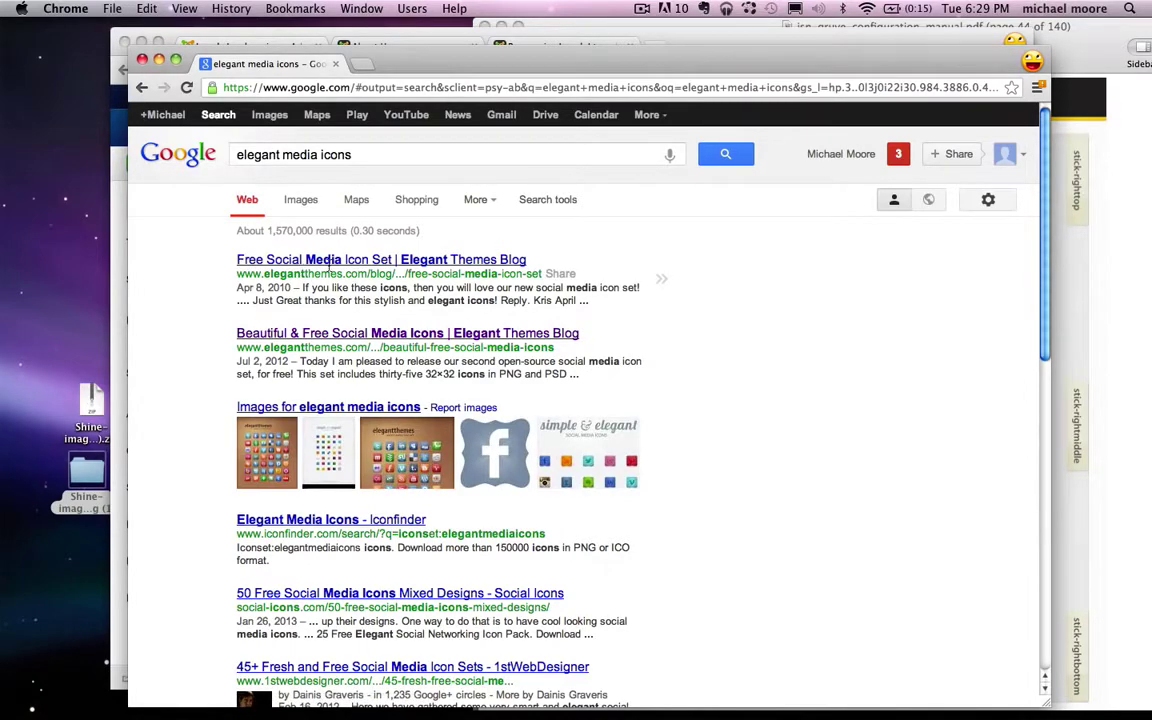
left_click(353, 262)
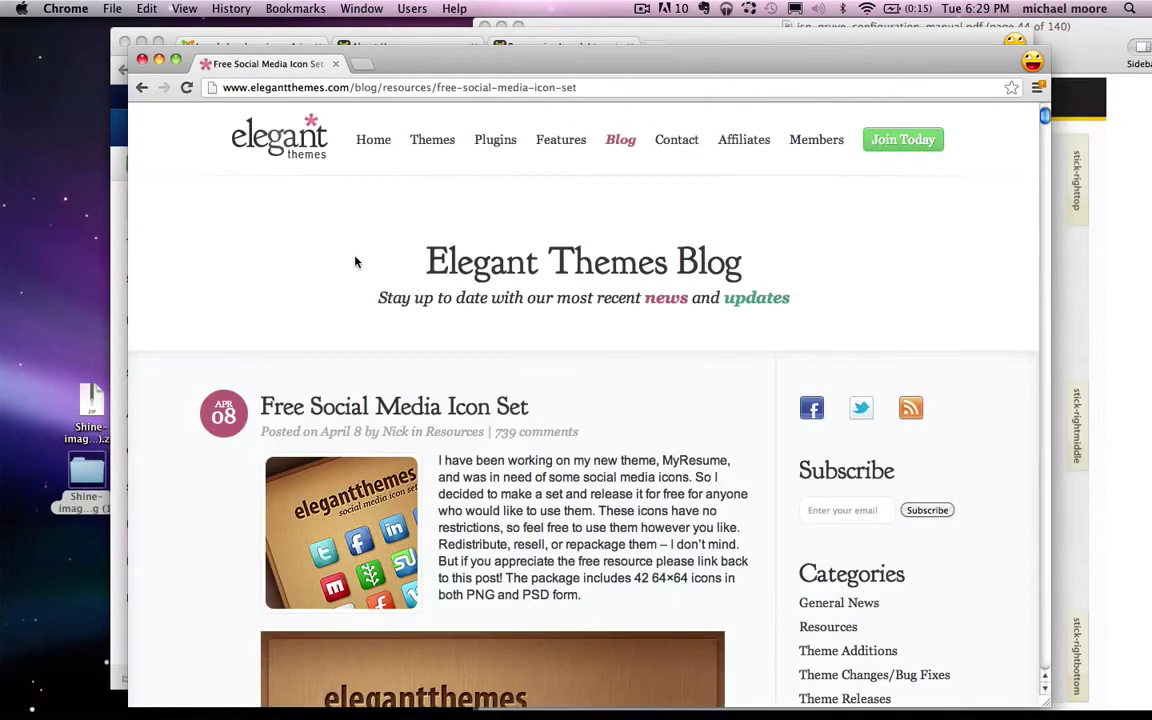
scroll(500, 329, "down", 12)
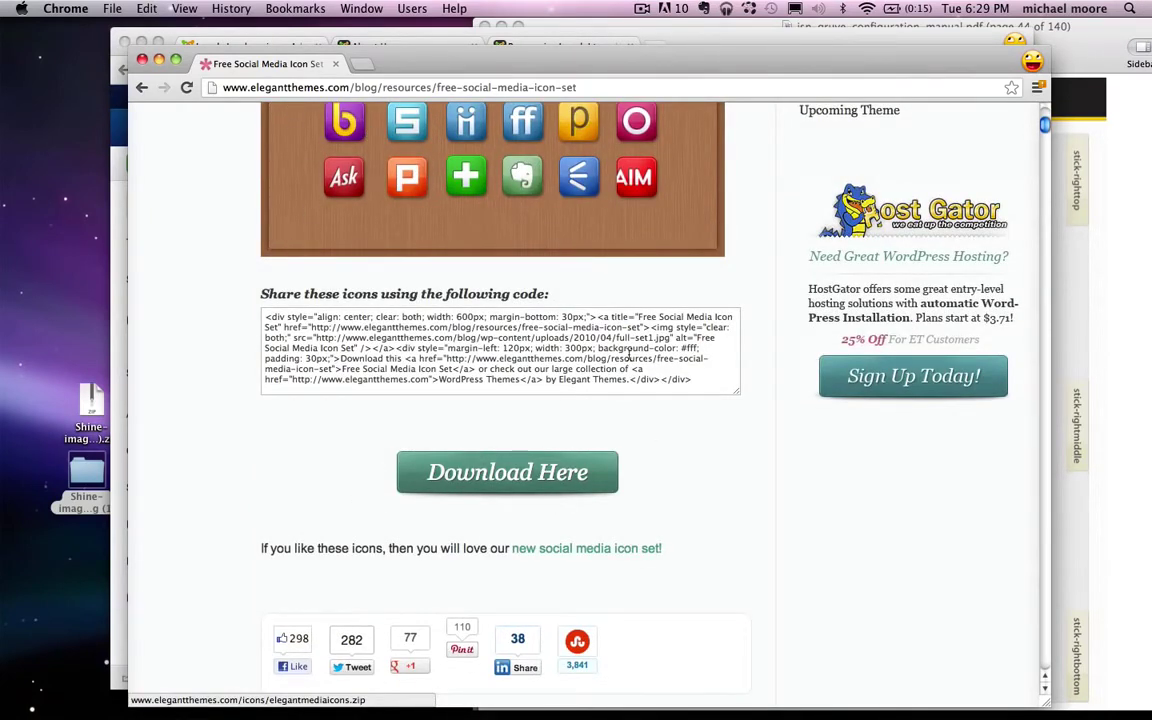
left_click(518, 462)
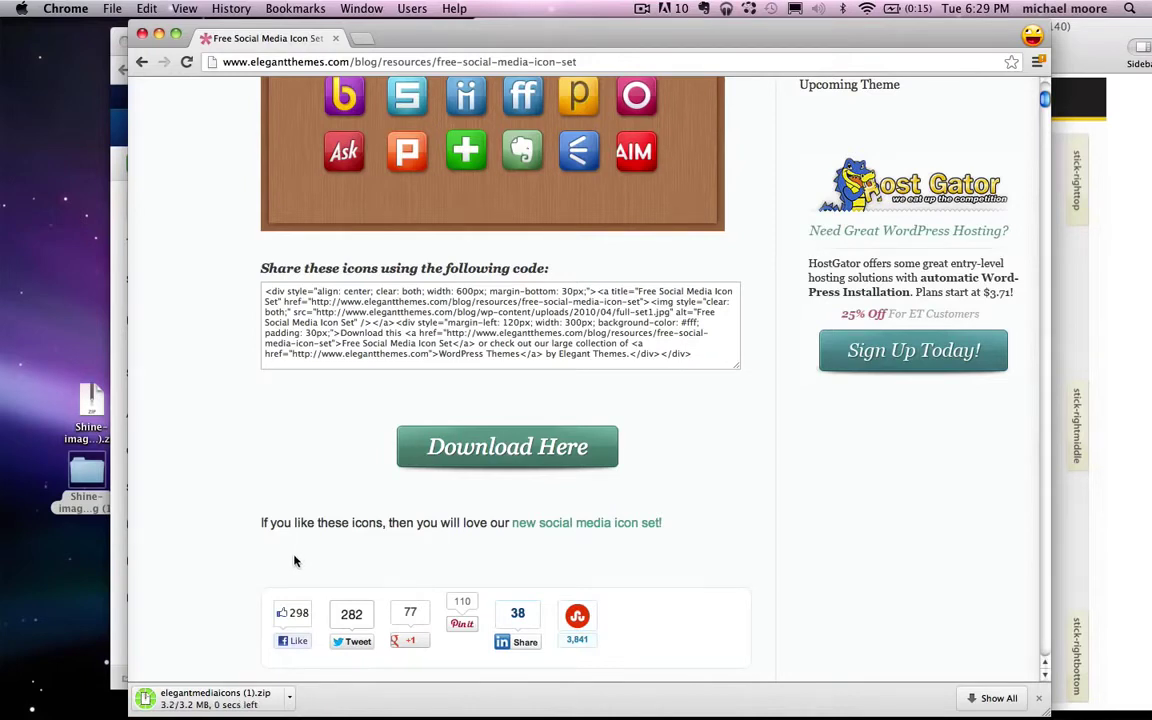
Step: Move the zip to the desktop, close that browser window, and unzip it
left_click_drag(148, 698, 70, 306)
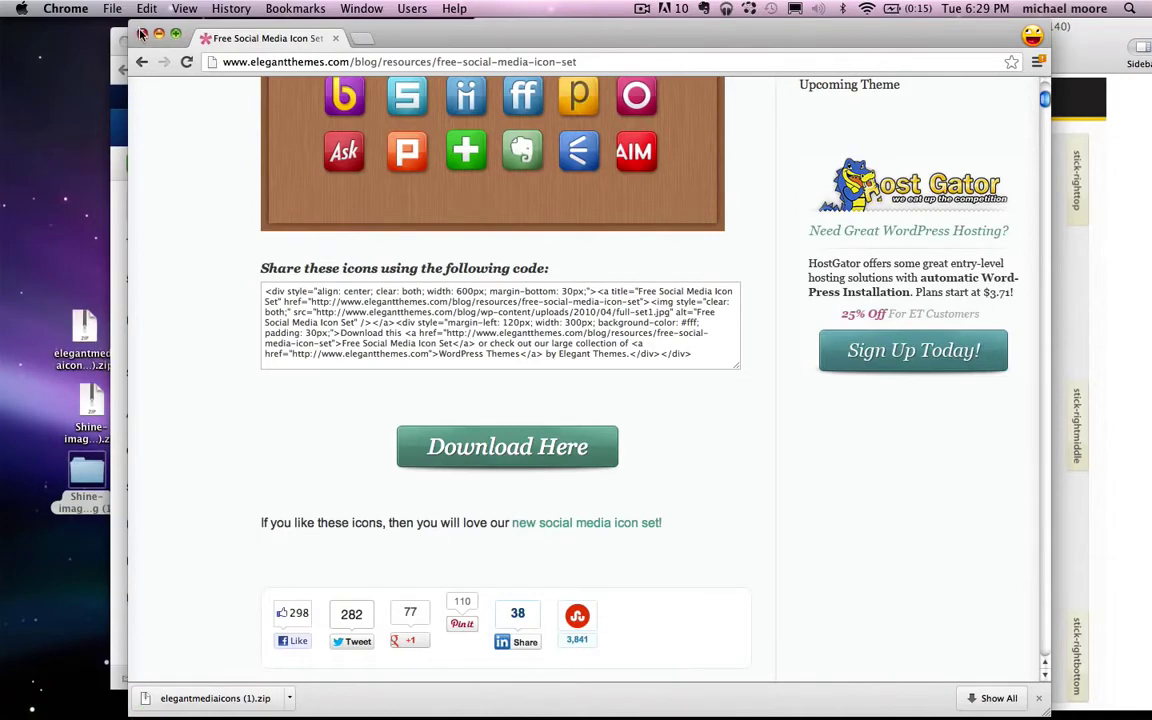
left_click(141, 34)
double_click(81, 332)
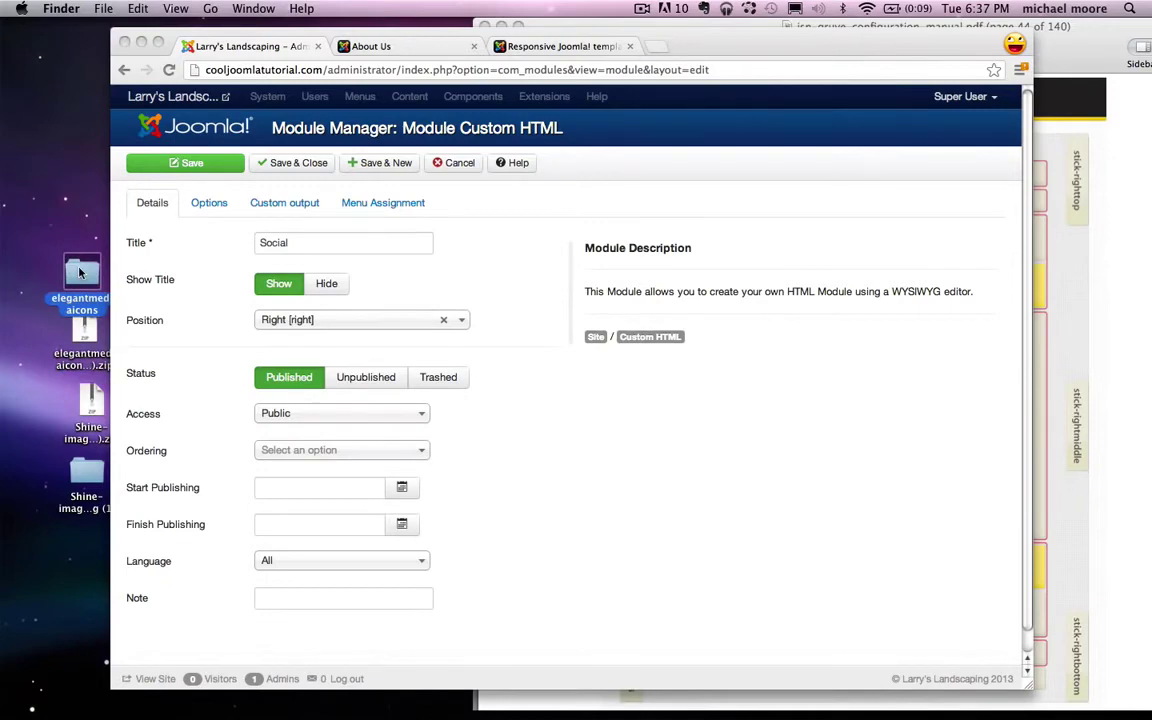
Step: Open the elegantmediaicons PNG folder and preview icons starting with ask.png
double_click(81, 270)
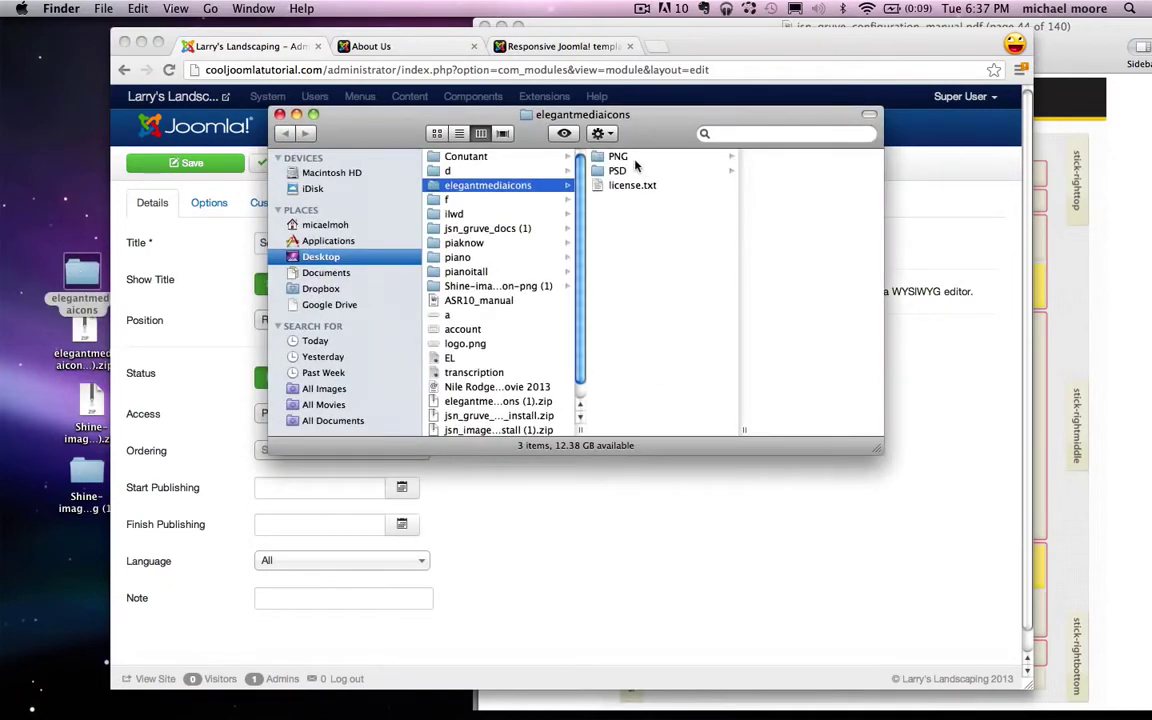
left_click(618, 157)
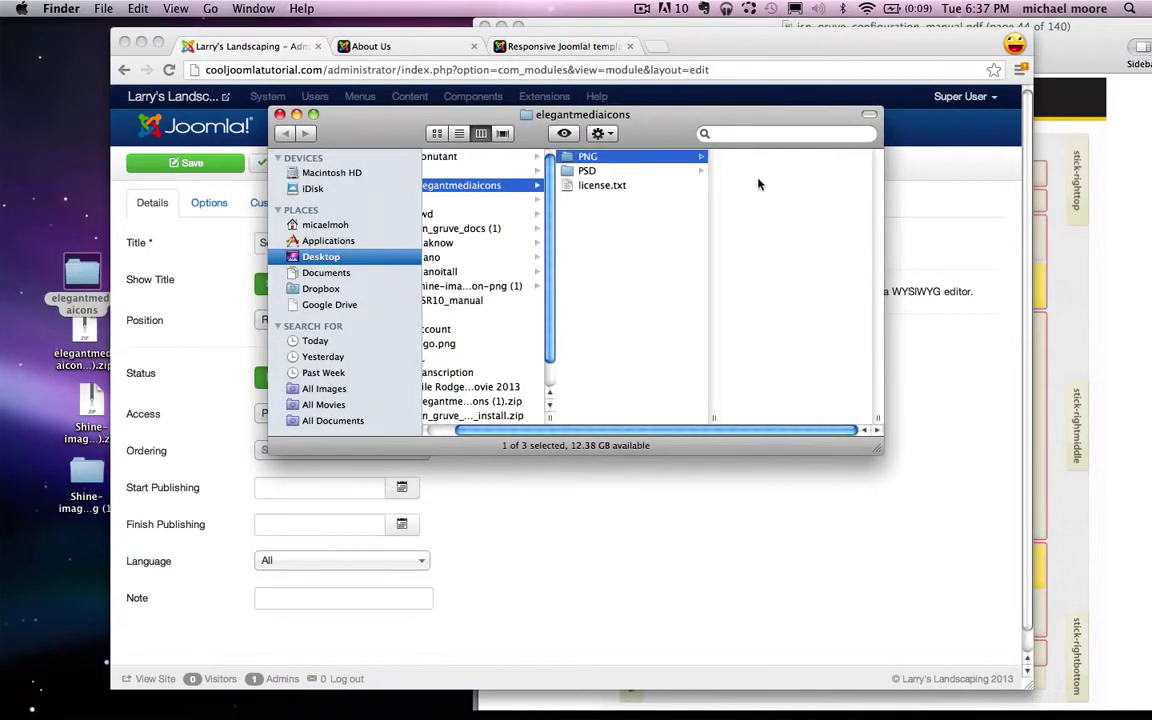
left_click(797, 175)
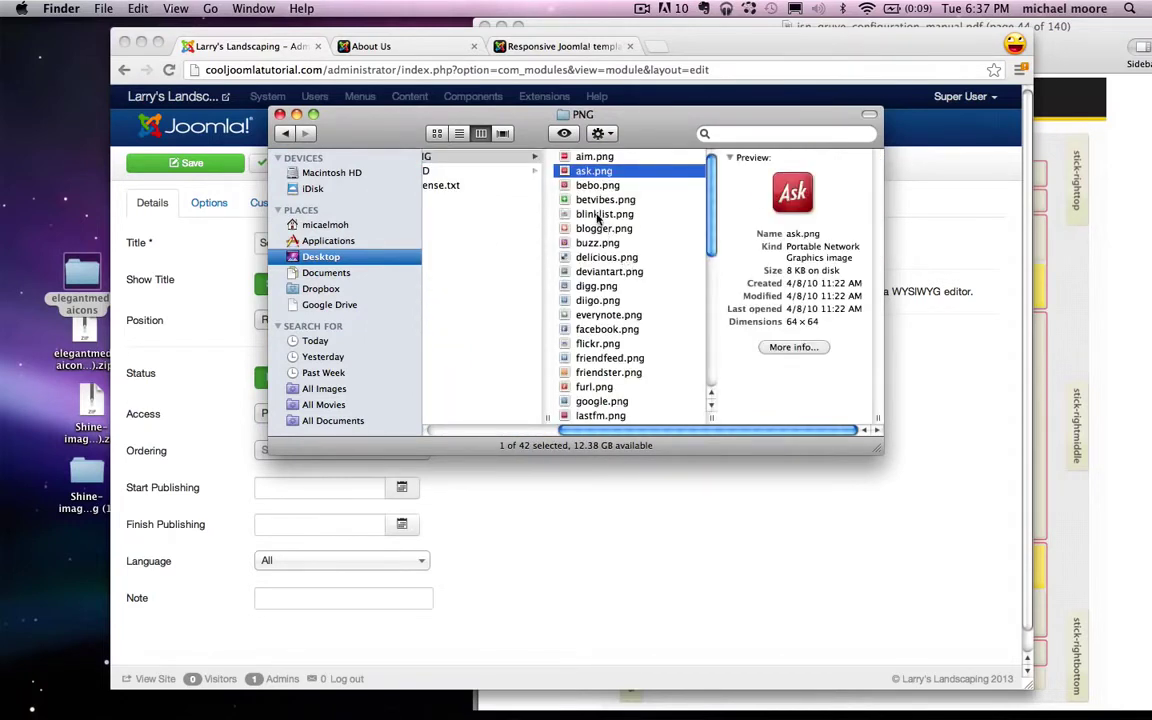
key("Down")
key("Down")
key("Down")
key("Down")
key("Down")
key("Down")
key("Down")
key("Down")
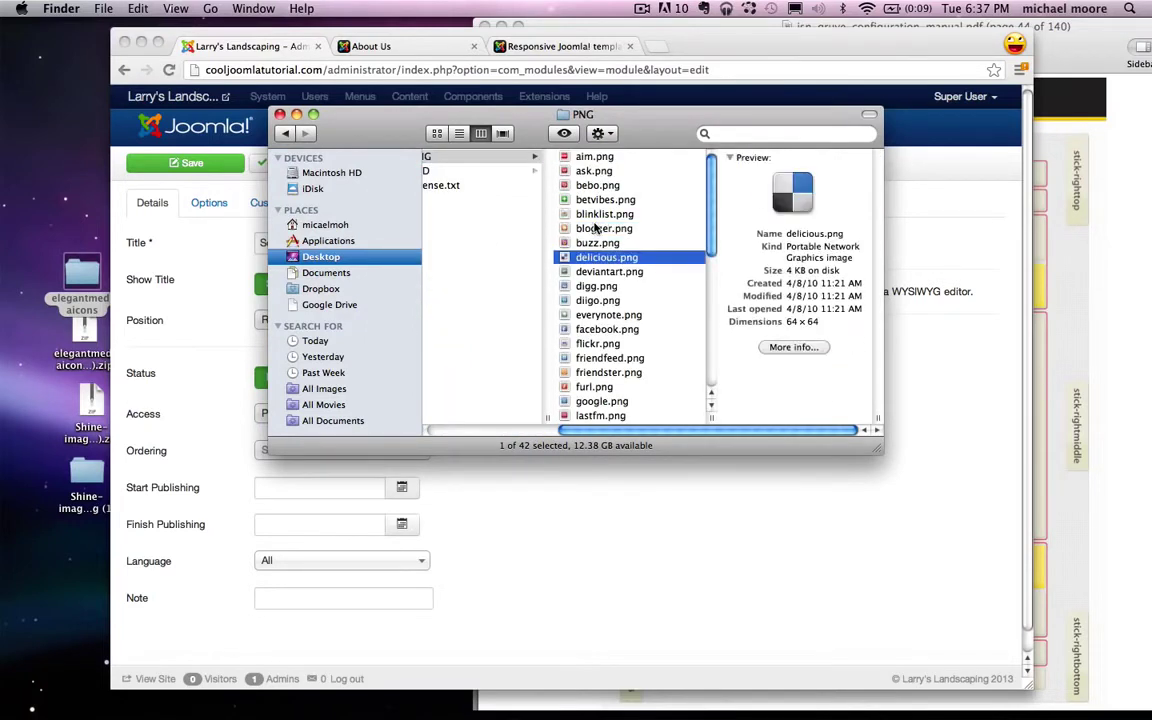
Step: In the Social module's Custom output, bring up the image-insert dialog scrolled to its upload section
left_click(252, 104)
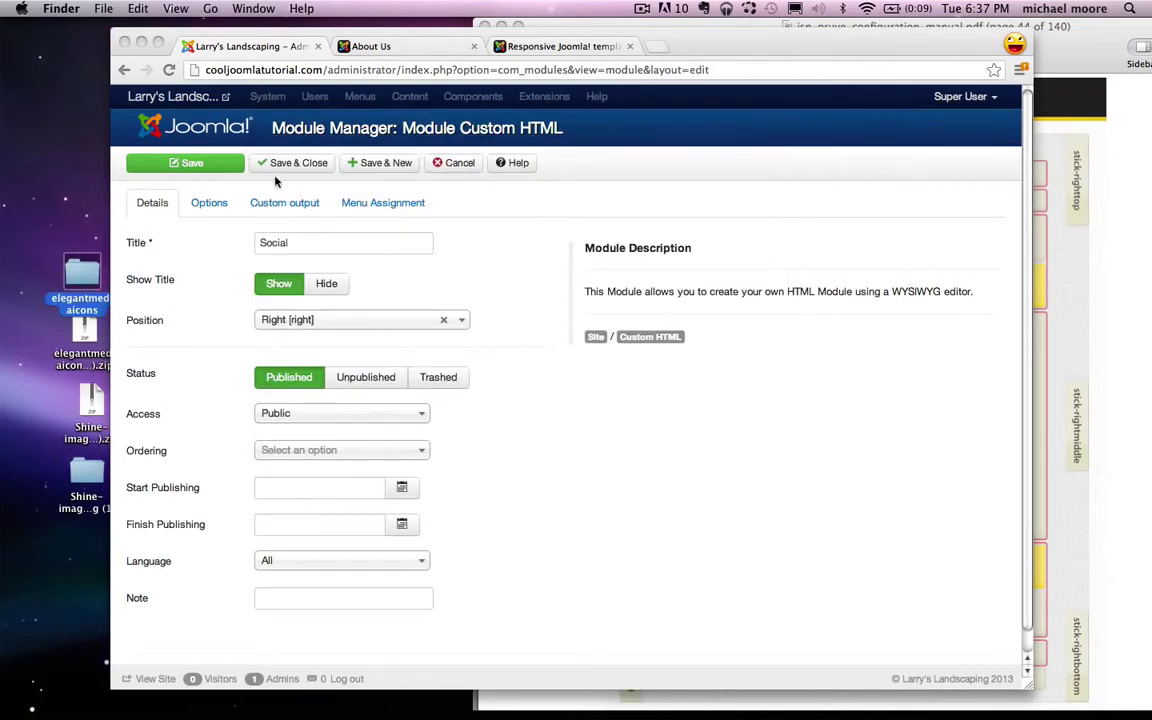
left_click(300, 202)
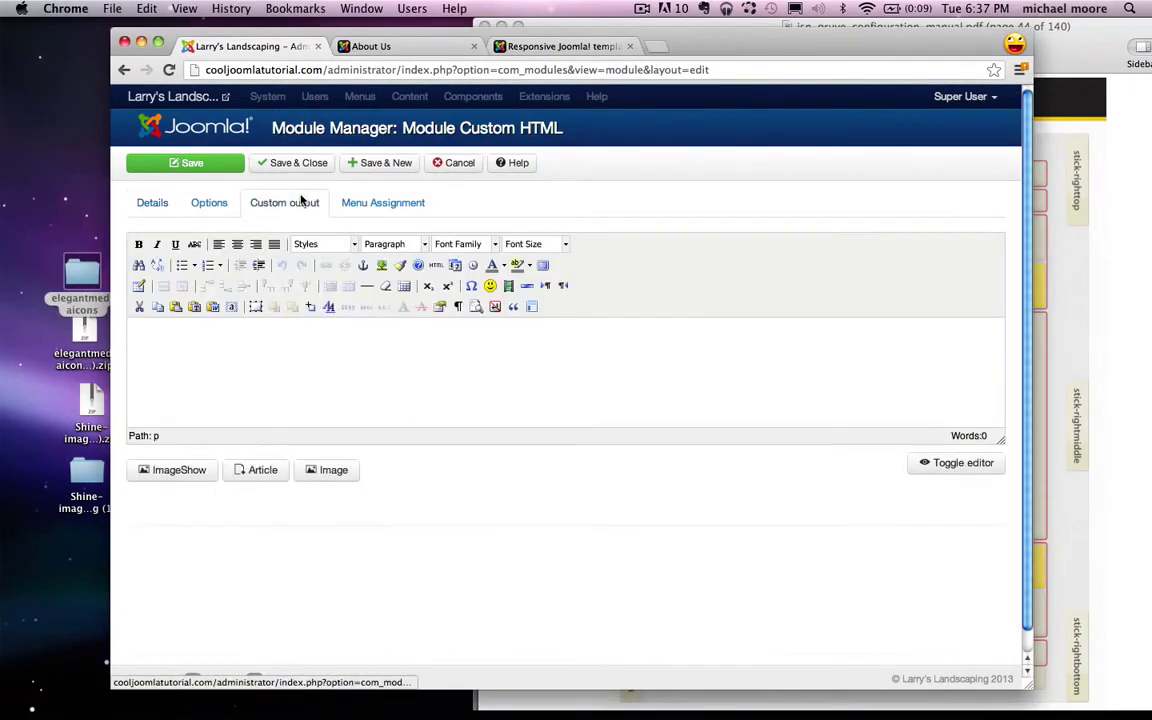
left_click(327, 482)
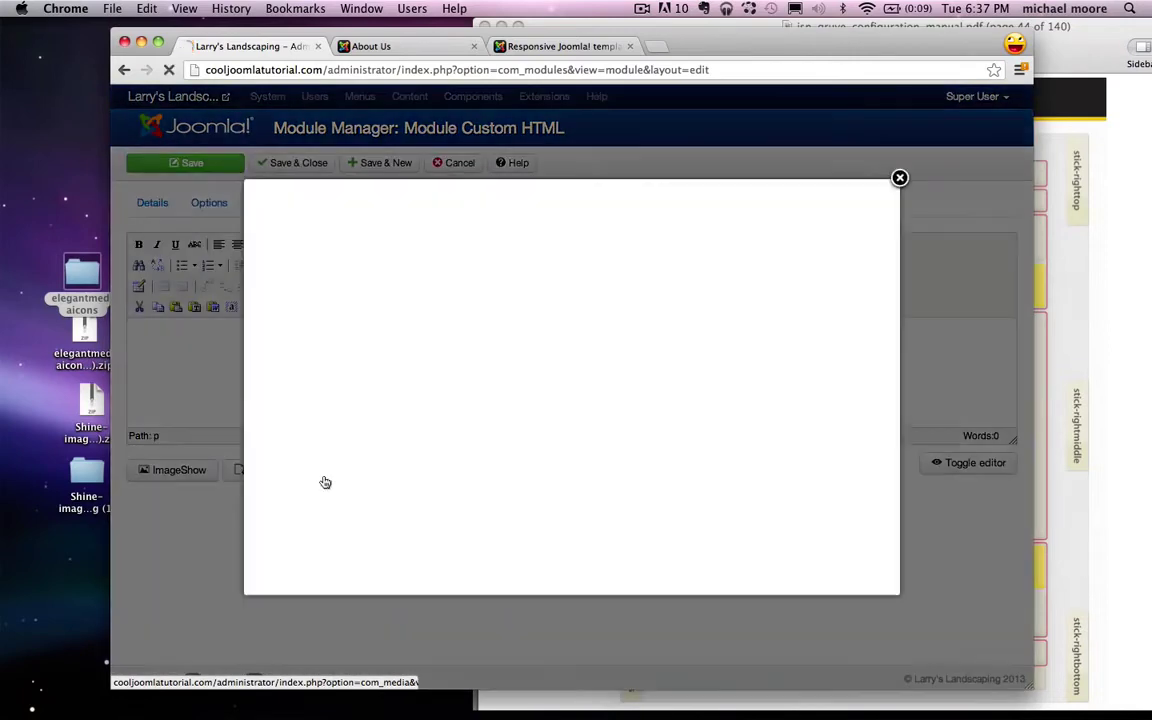
scroll(325, 482, "down", 3)
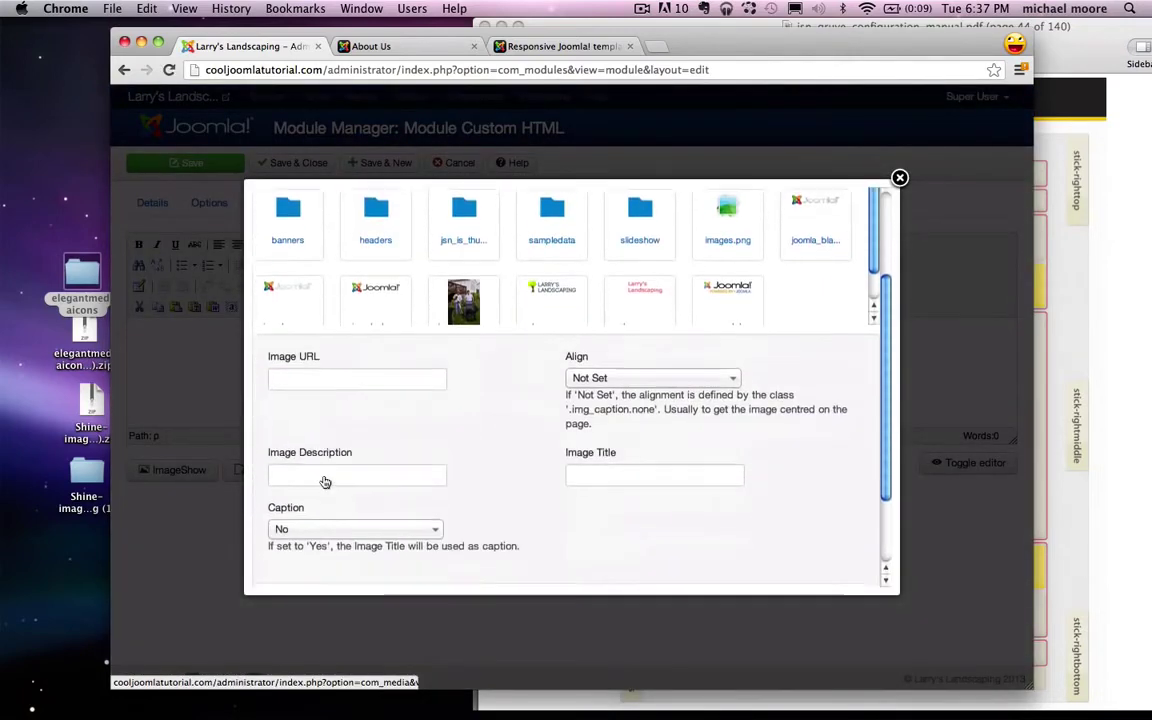
scroll(325, 482, "down", 3)
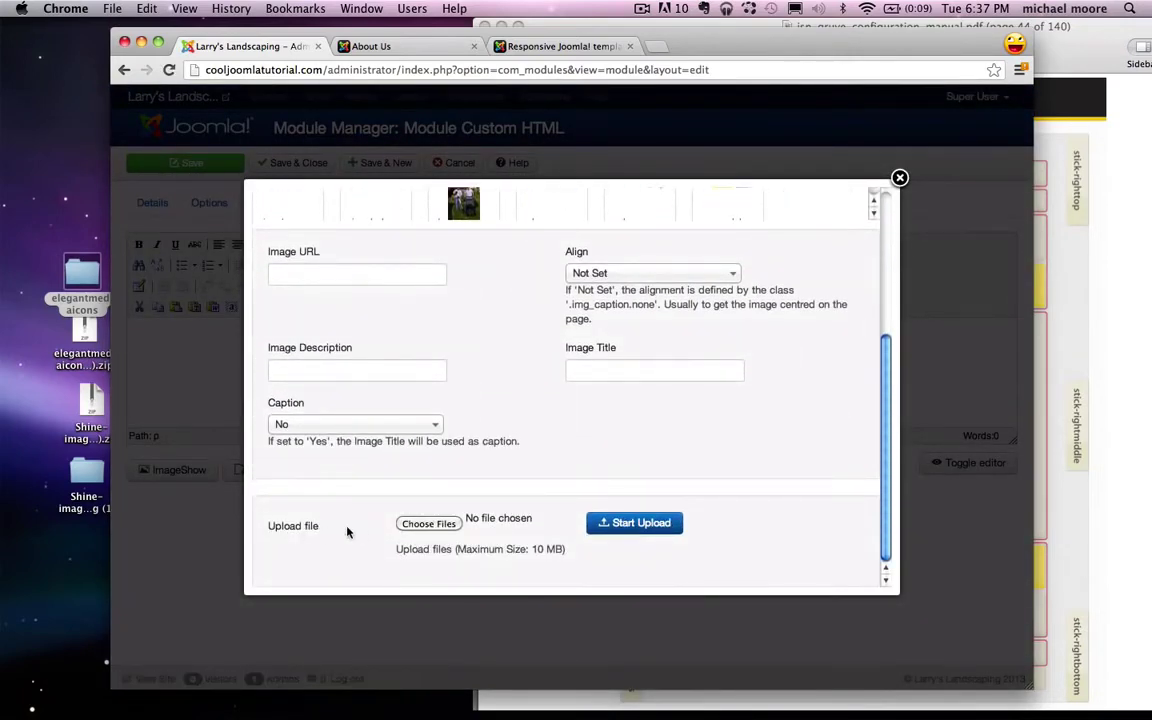
Step: Browse the file chooser to the desktop's elegantmediaicons PNG folder
left_click(429, 524)
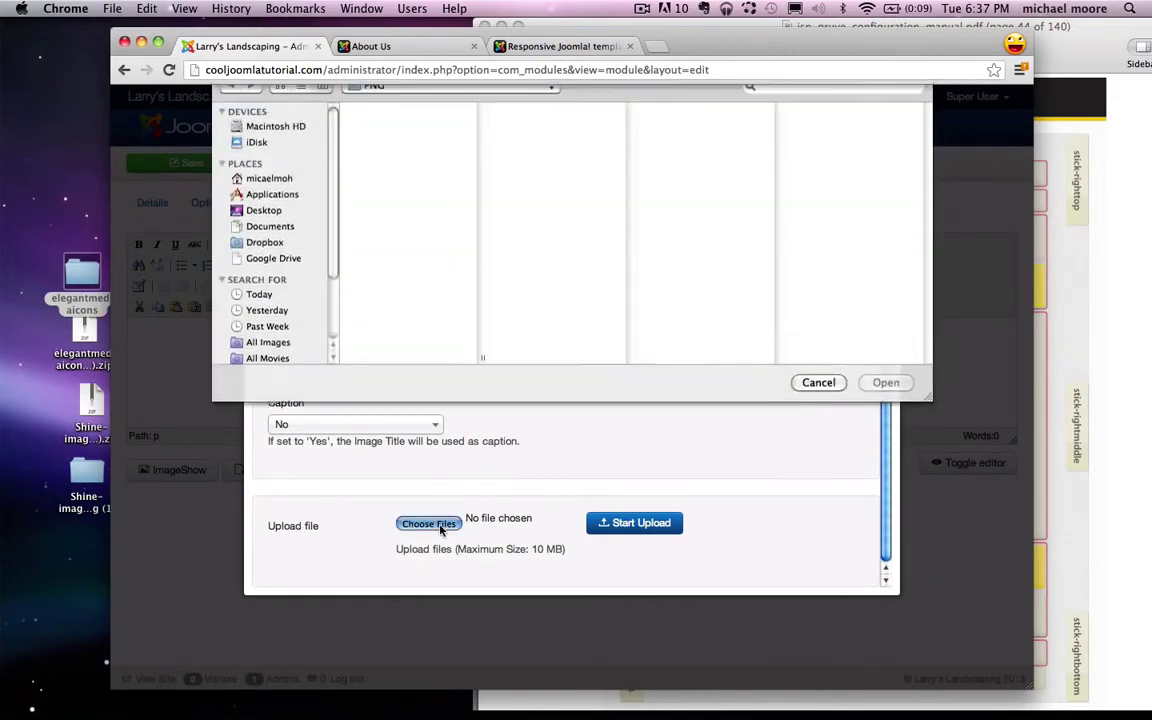
left_click(258, 229)
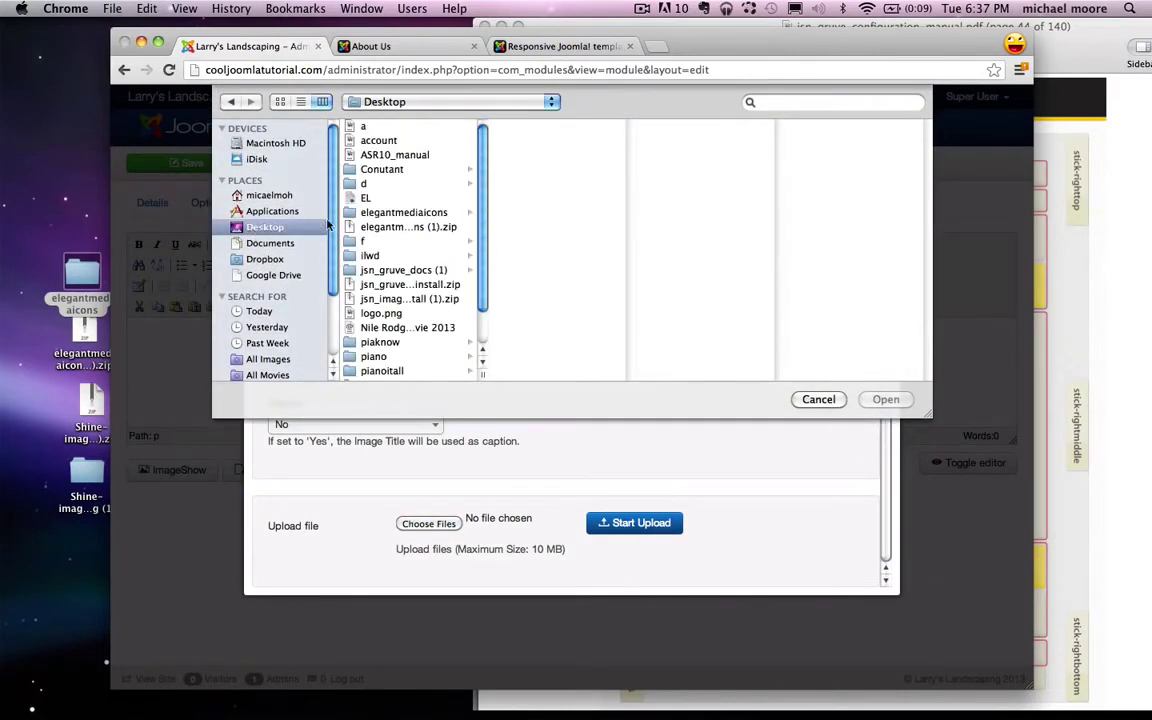
left_click(388, 214)
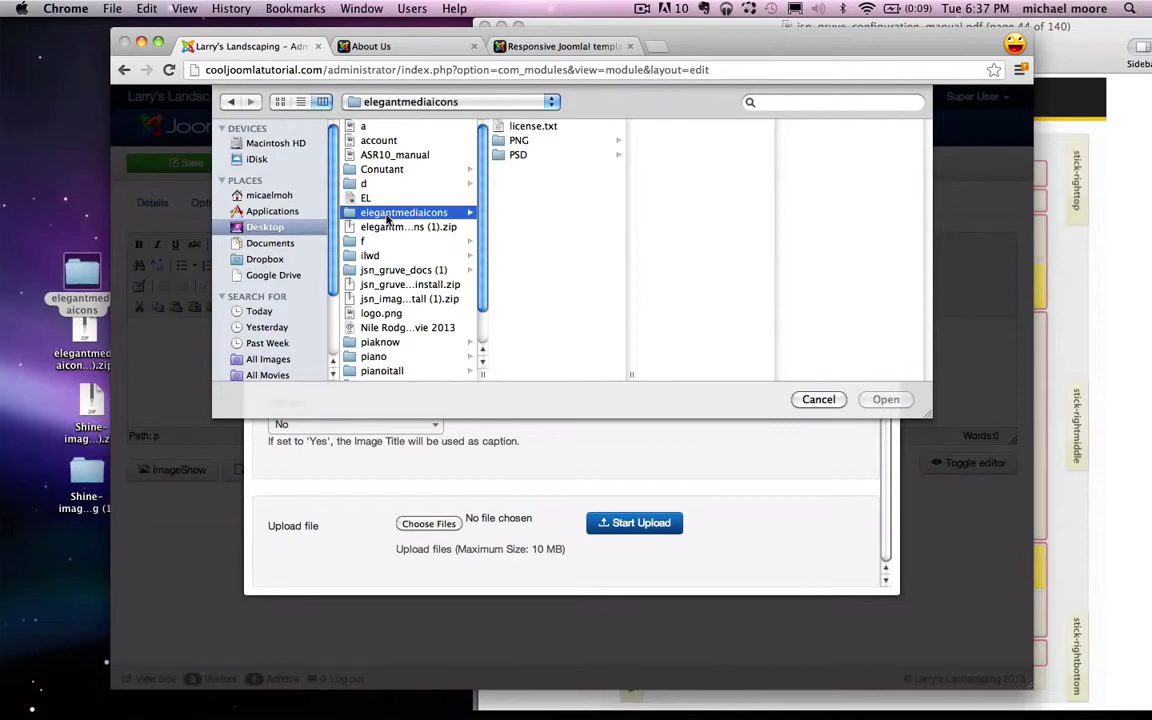
left_click(522, 141)
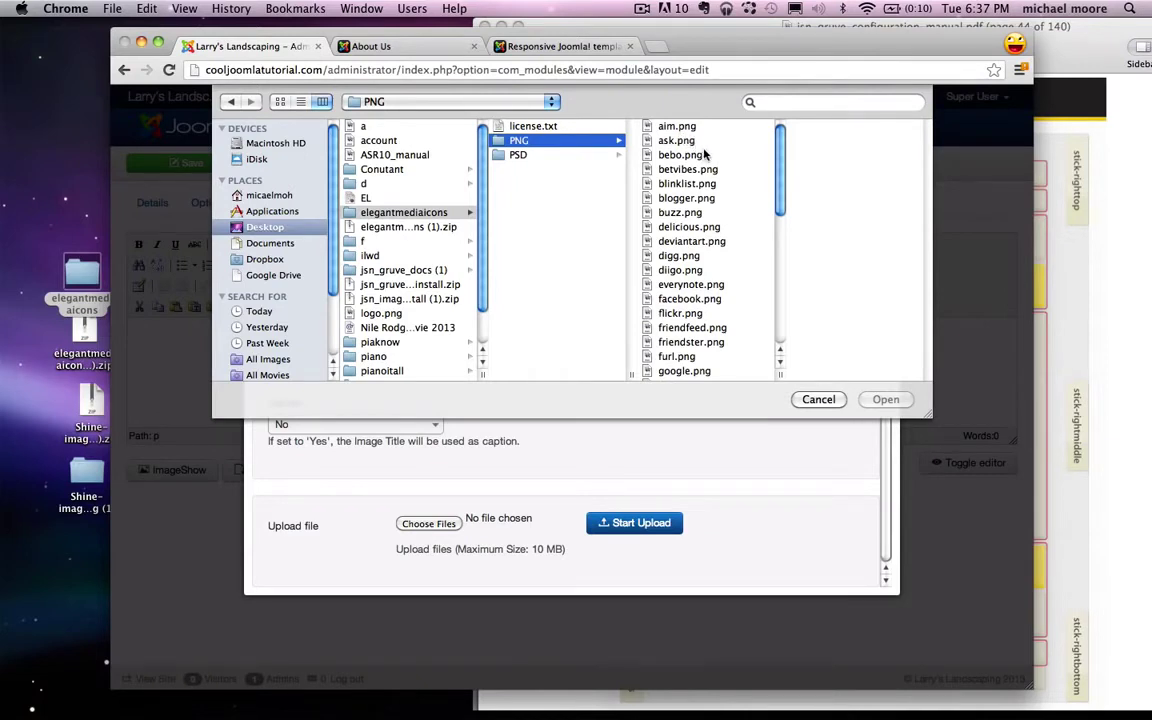
Step: Try trial selections of icons such as ask, delicious, blogger, aim, bebo and digg
left_click(686, 143)
left_click(669, 227, "super")
left_click(671, 285, "super")
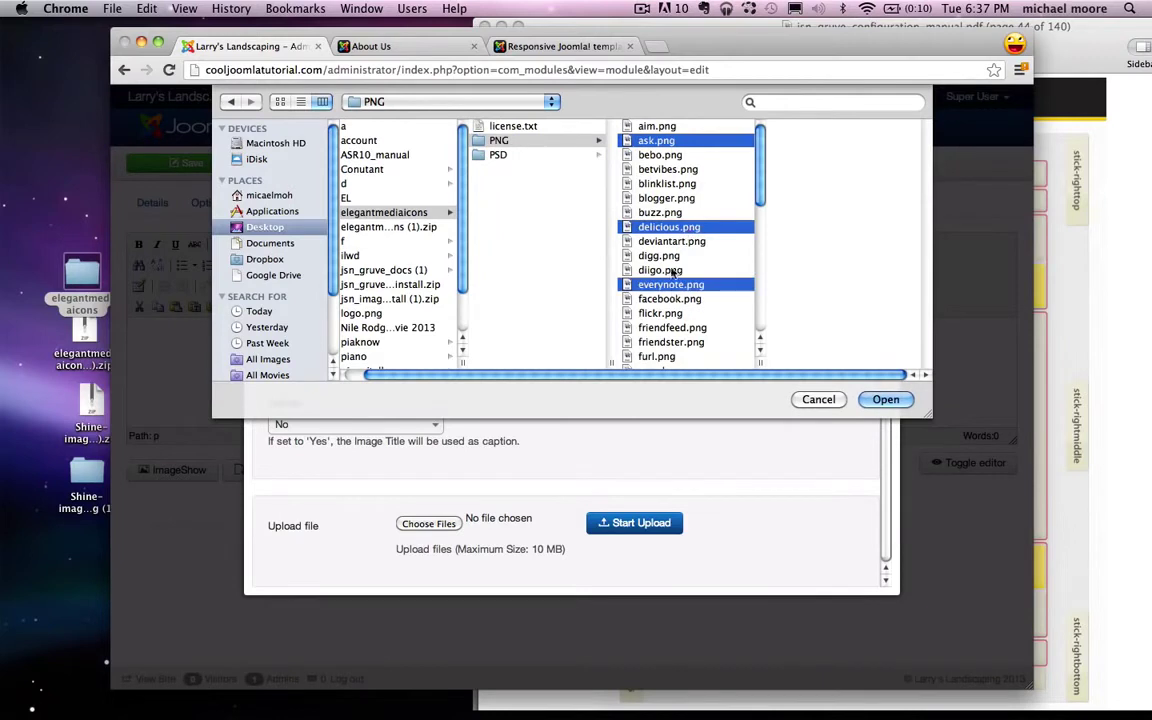
left_click(670, 198, "super")
left_click(668, 313)
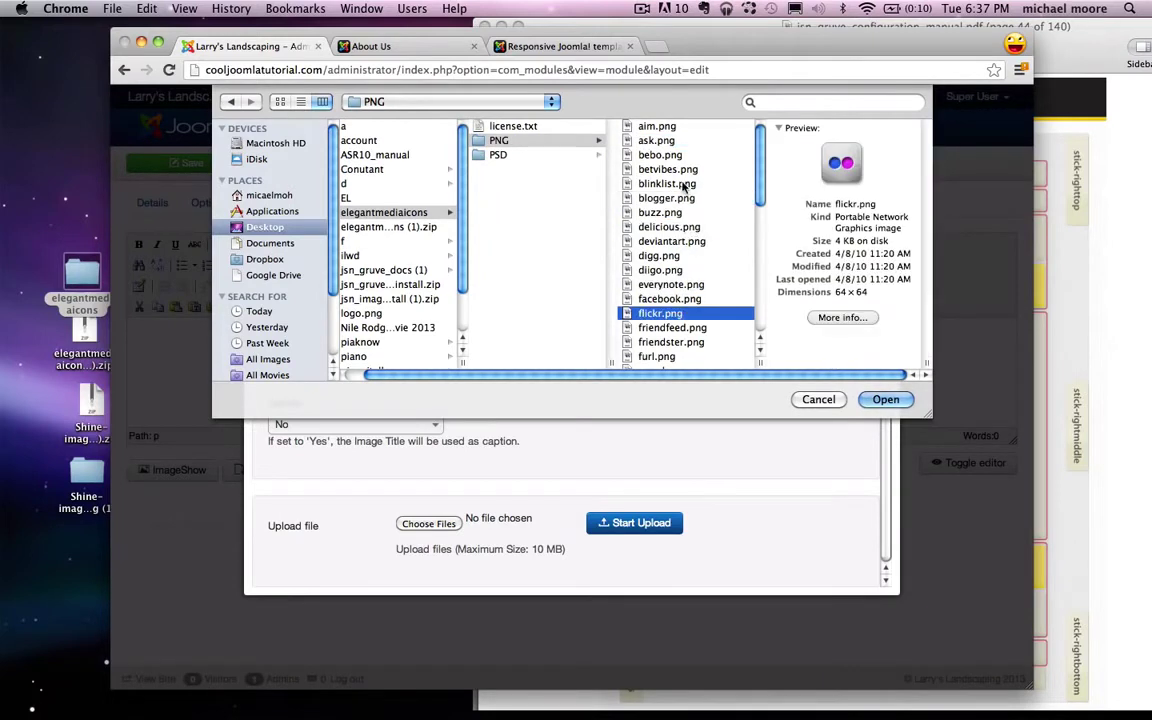
left_click(658, 126)
left_click(660, 155, "super")
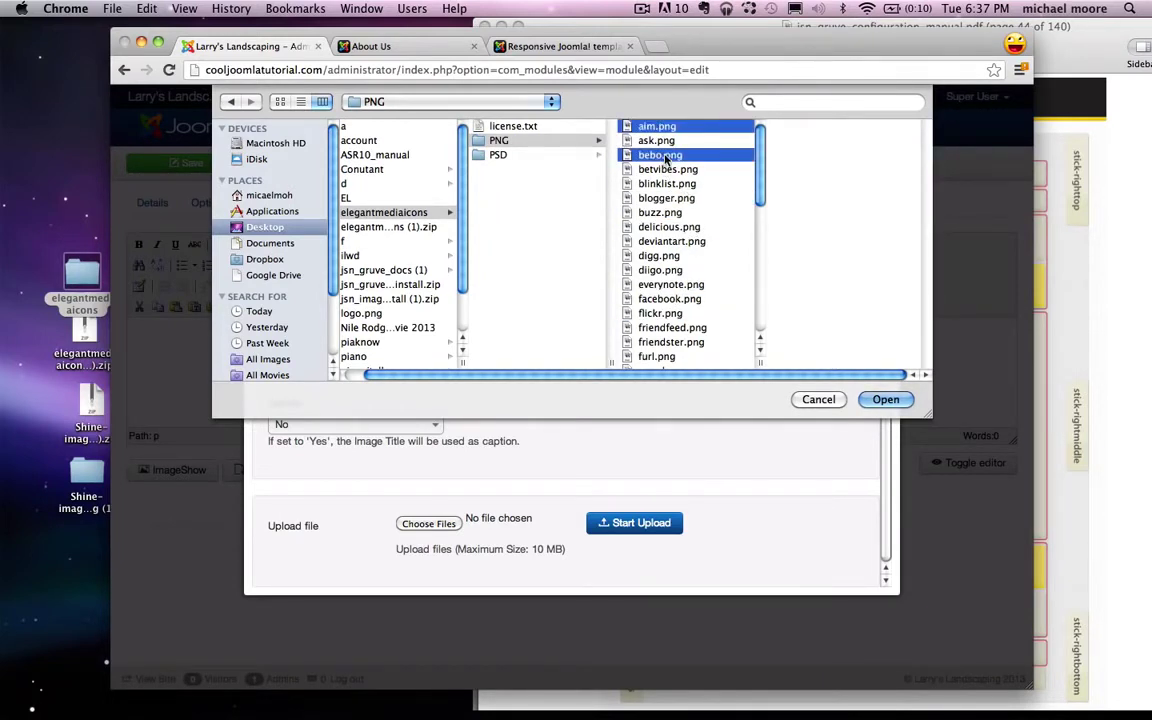
left_click(663, 213, "super")
left_click(660, 256, "super")
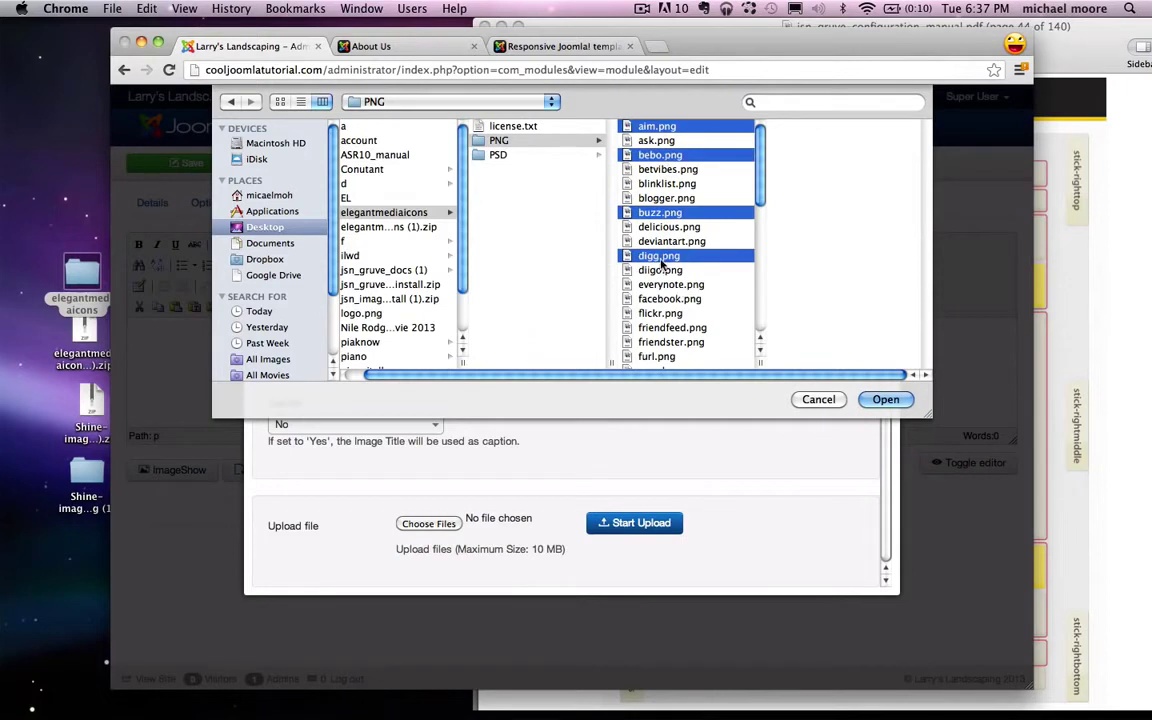
left_click(660, 256)
left_click(666, 198)
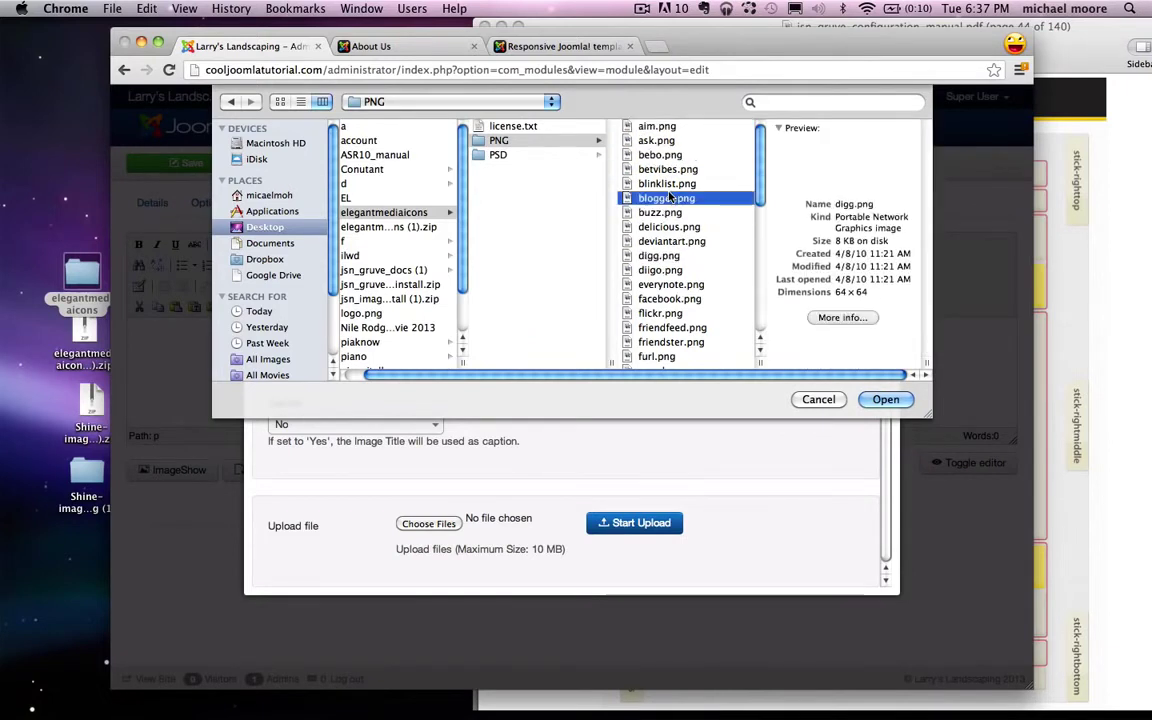
left_click(656, 127)
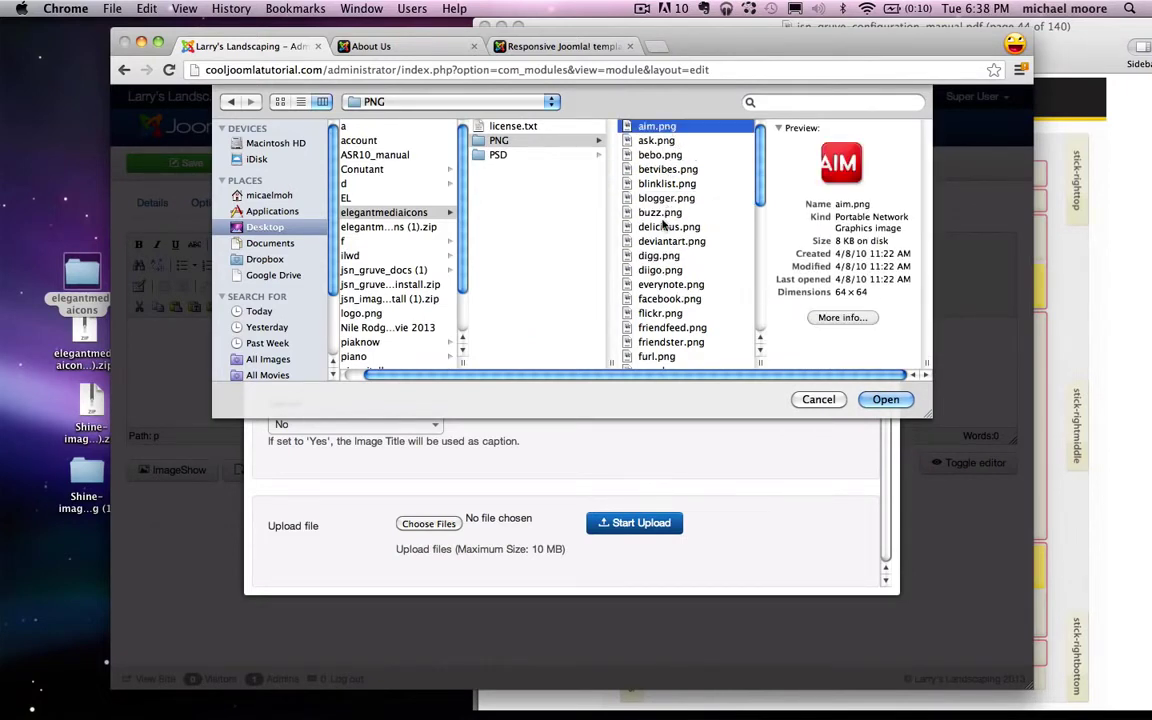
Step: Multi-select facebook, delicious, flickr, orkut, stumbleupon, tumblr, twitter and youtube PNGs
left_click(668, 298)
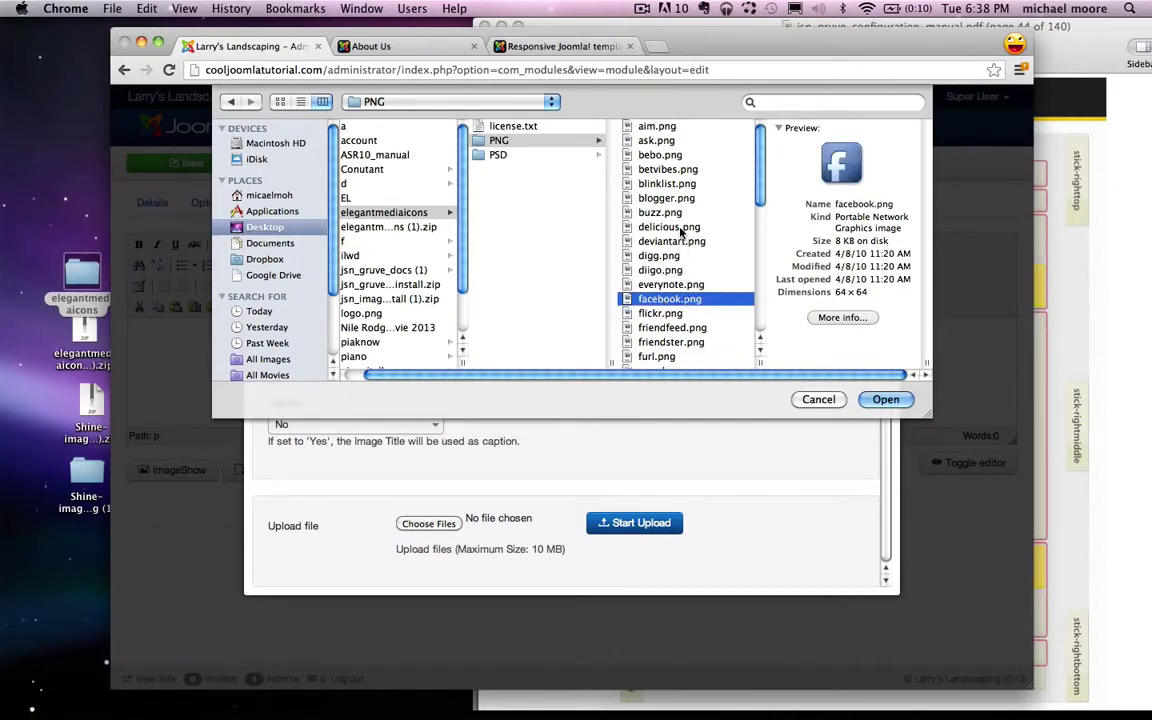
left_click(680, 229, "super")
scroll(680, 231, "down", 4)
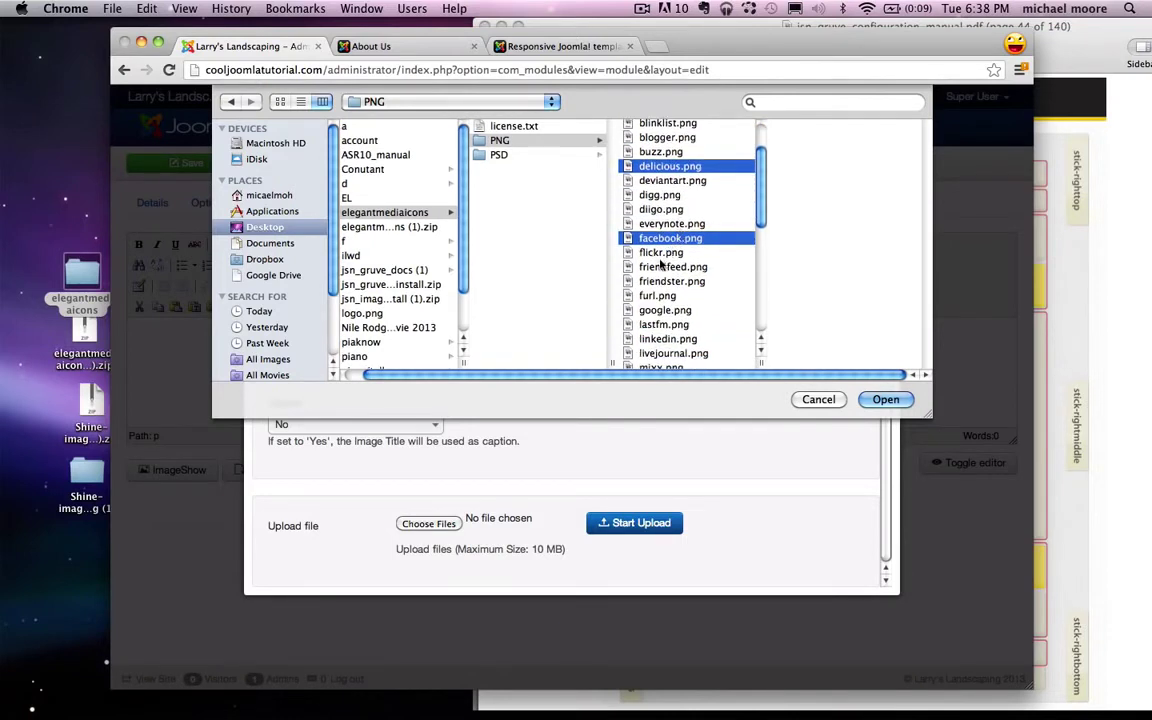
left_click(661, 255, "super")
scroll(661, 257, "down", 4)
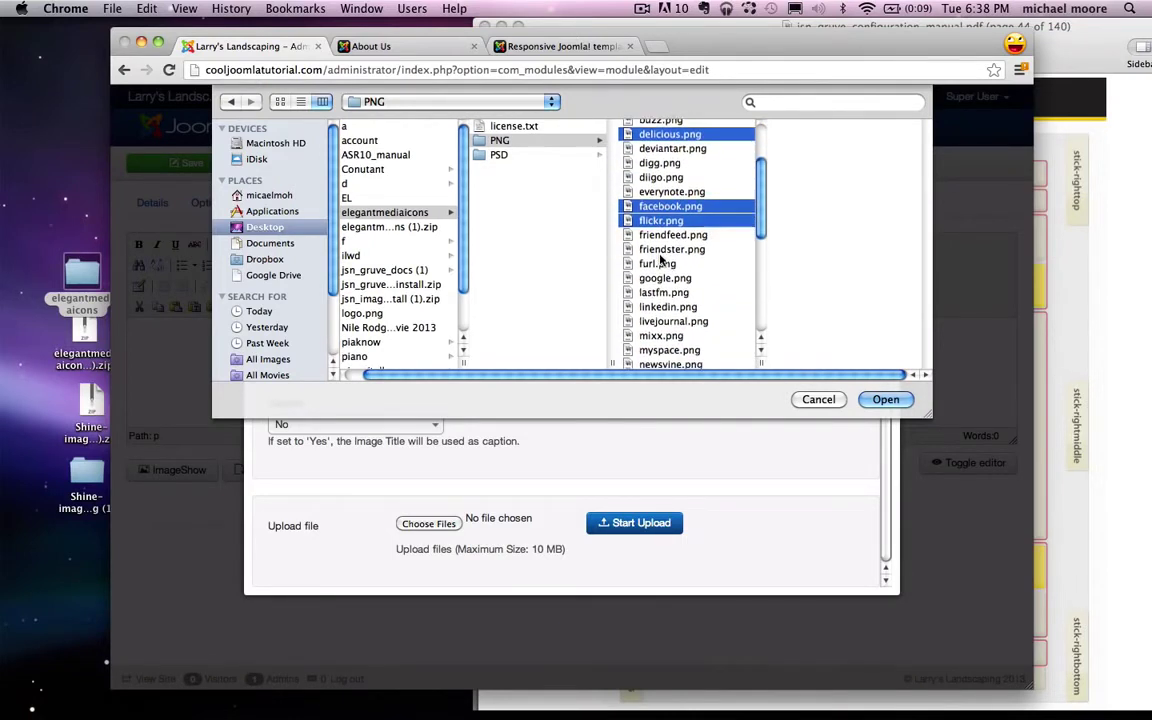
scroll(660, 258, "down", 4)
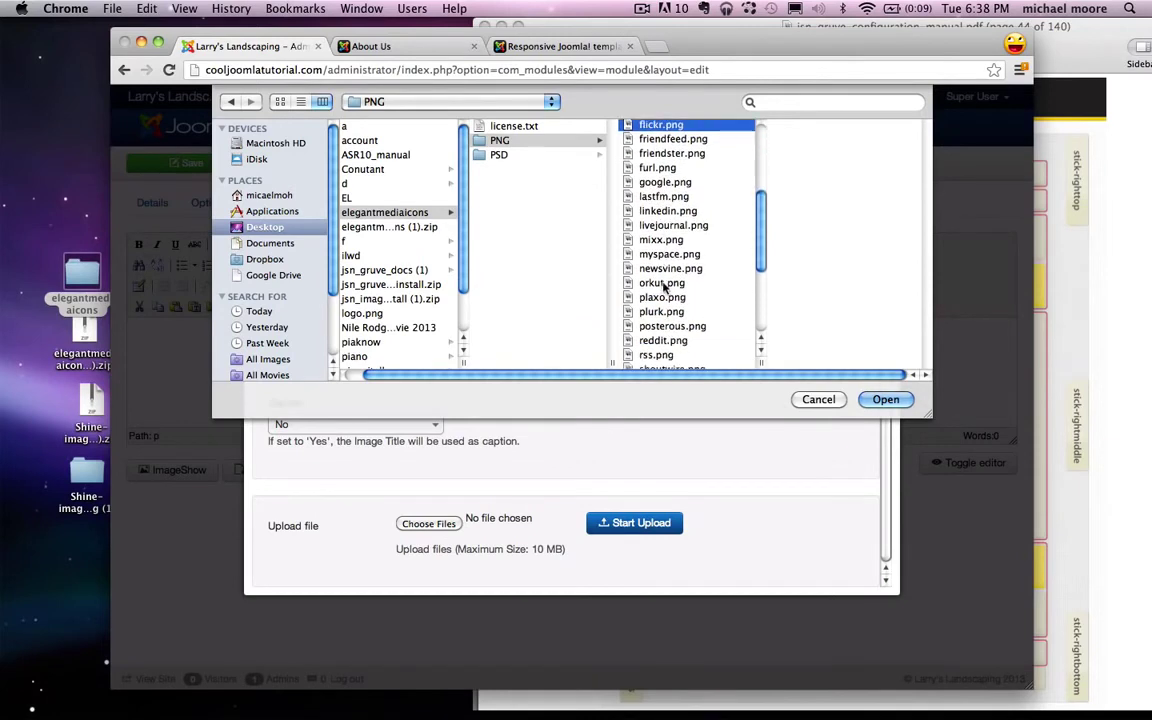
left_click(663, 284, "super")
scroll(663, 285, "down", 2)
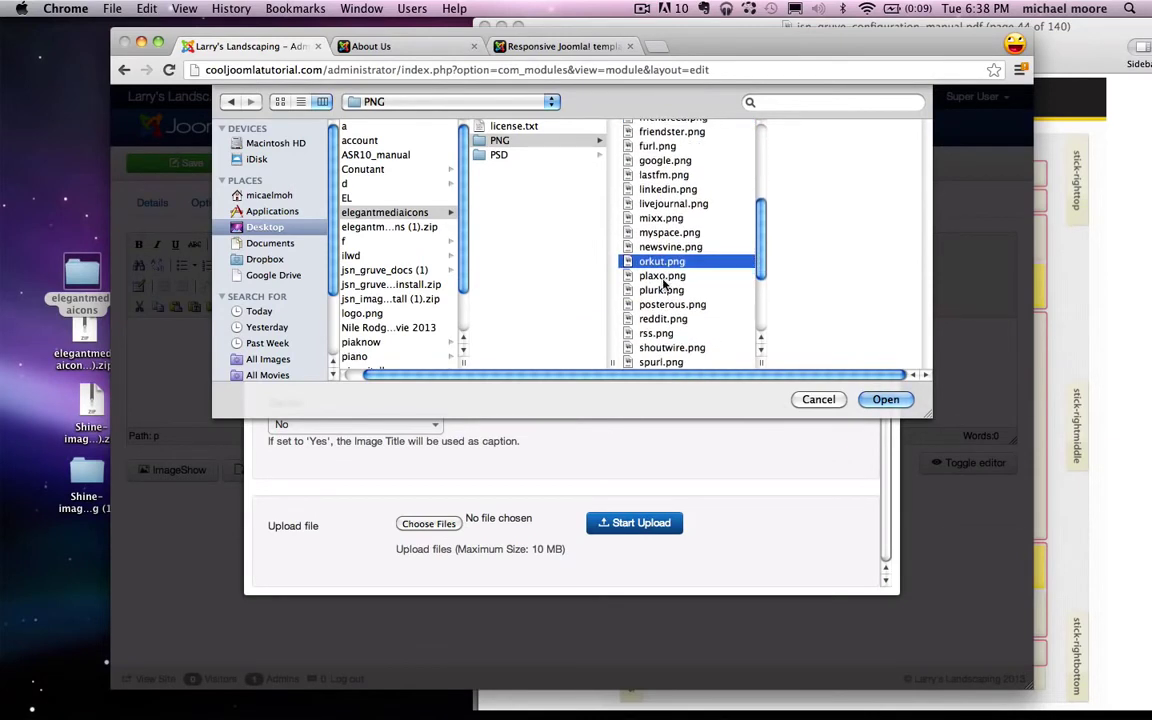
scroll(663, 285, "down", 5)
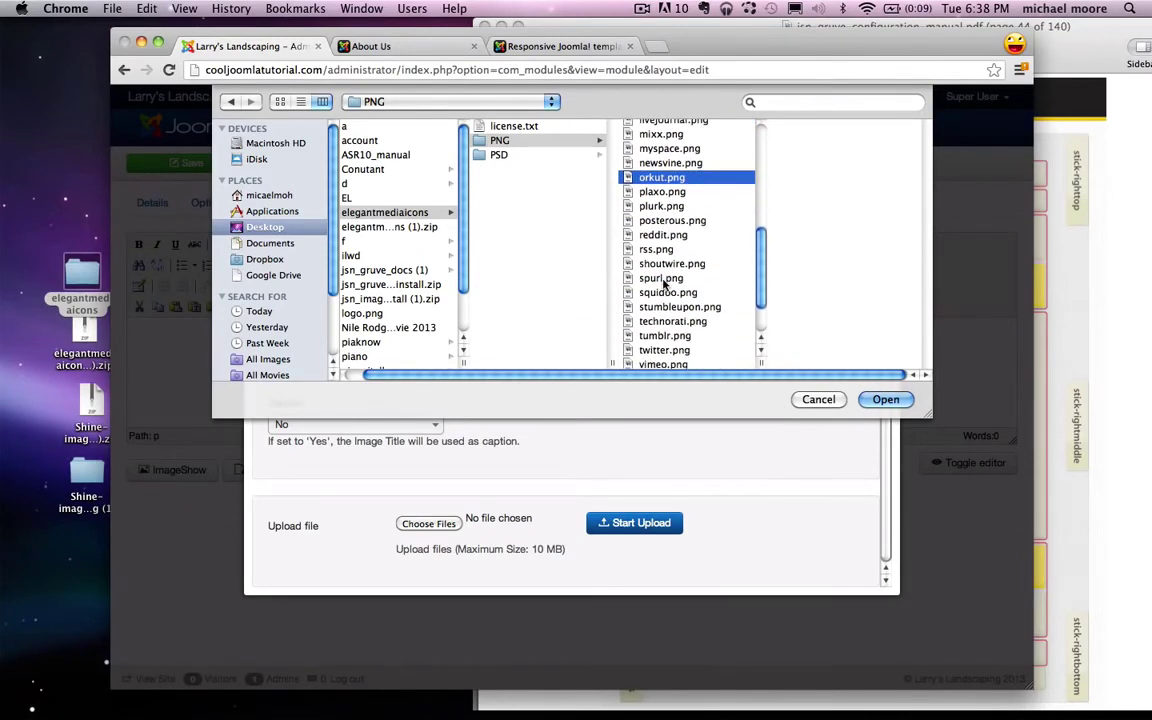
left_click(676, 307, "super")
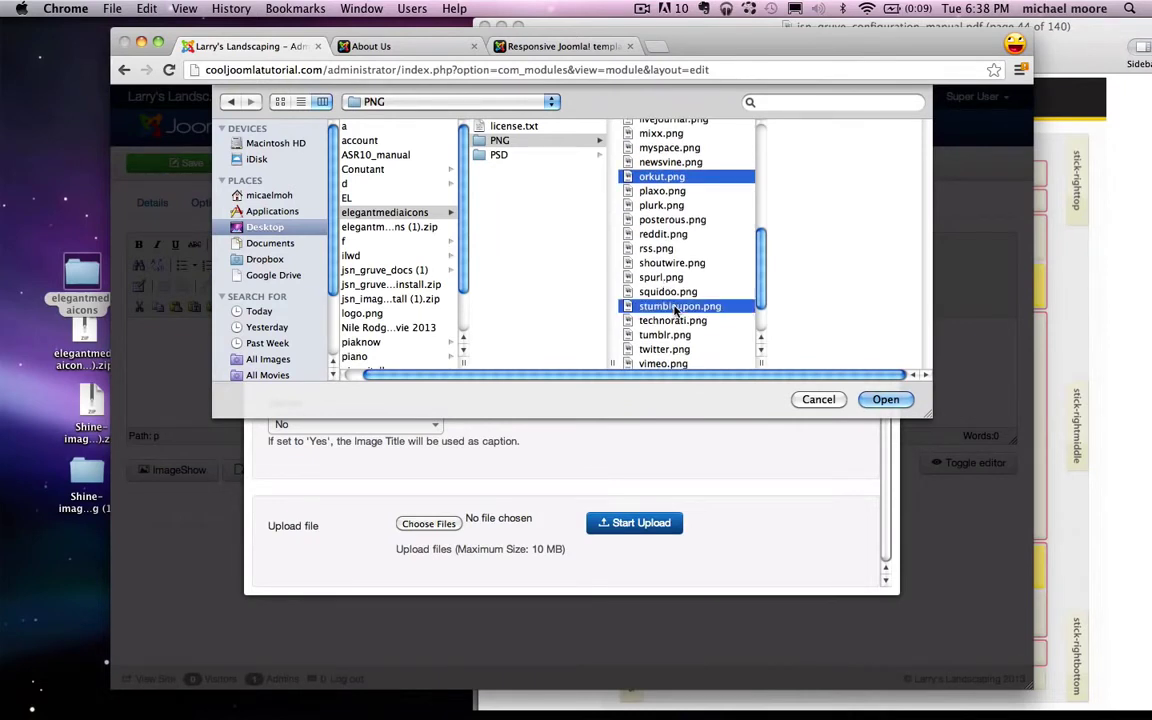
scroll(676, 310, "down", 1)
left_click(668, 328, "super")
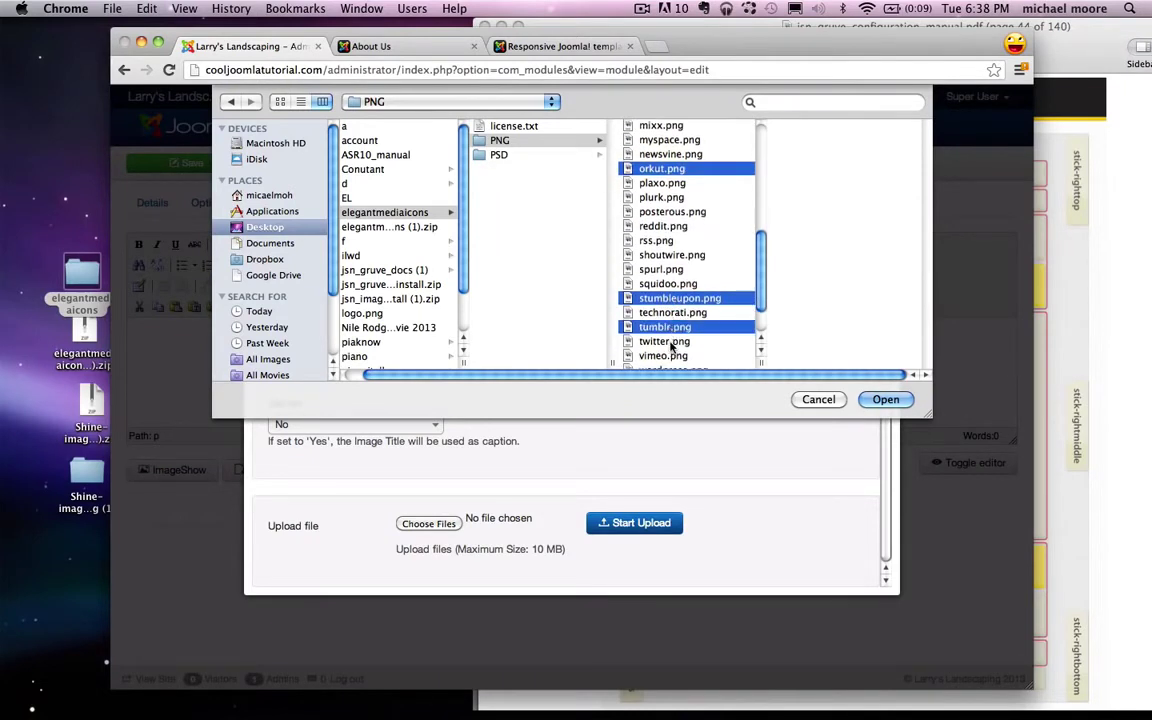
left_click(670, 343, "super")
scroll(668, 350, "down", 4)
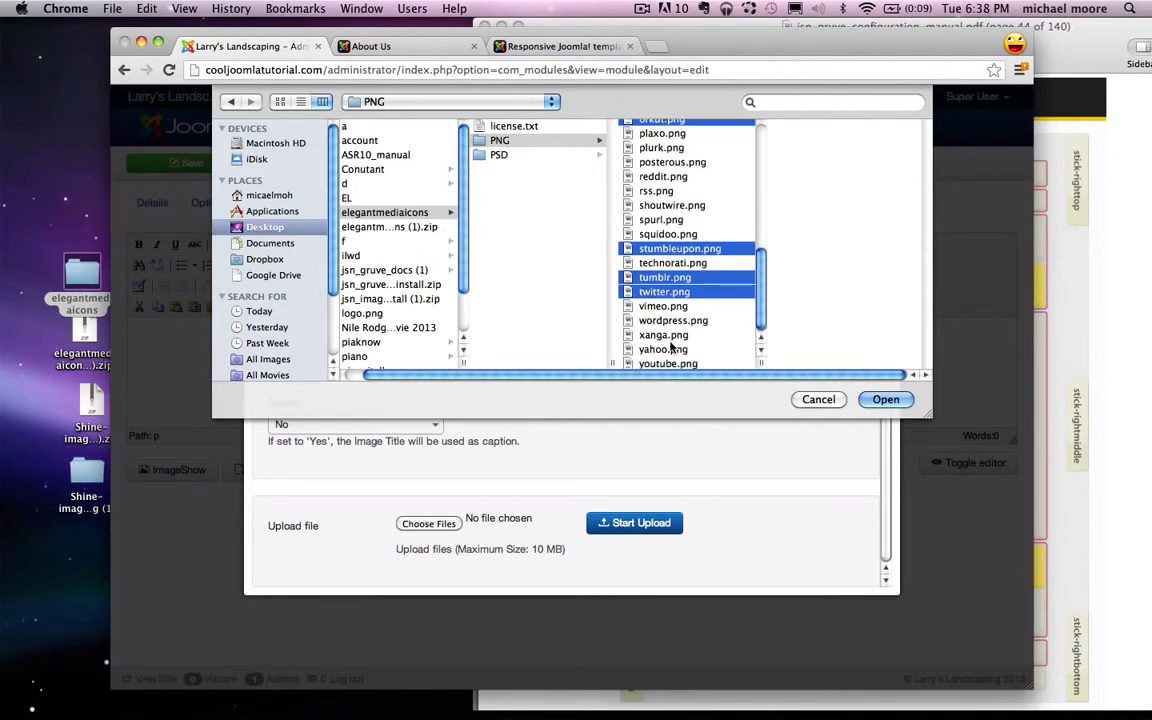
left_click(662, 363, "super")
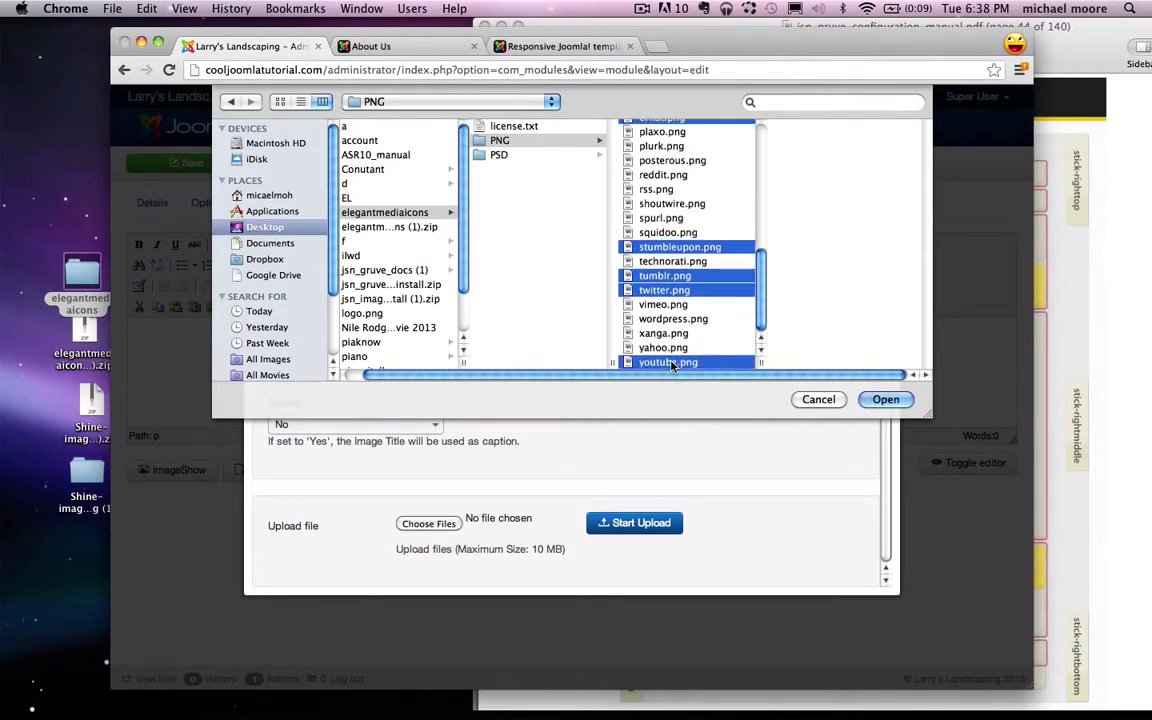
Step: Add google.png to make nine icons and confirm the selection
scroll(669, 290, "up", 1)
scroll(669, 287, "up", 10)
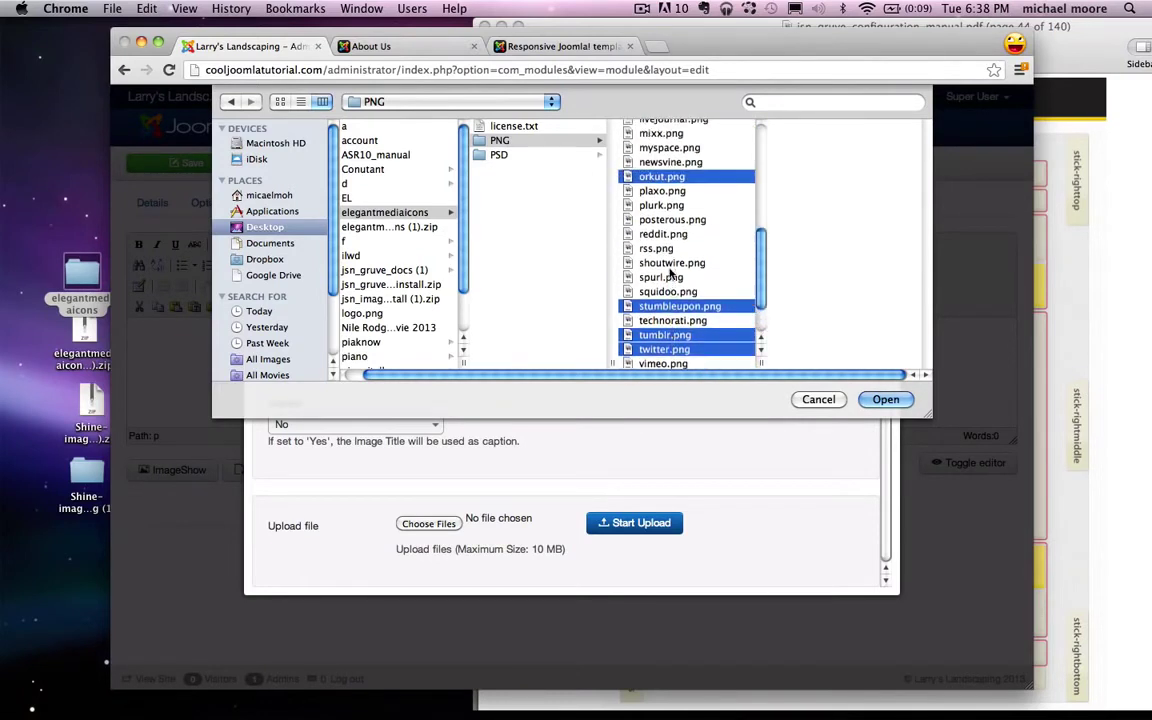
scroll(670, 215, "up", 7)
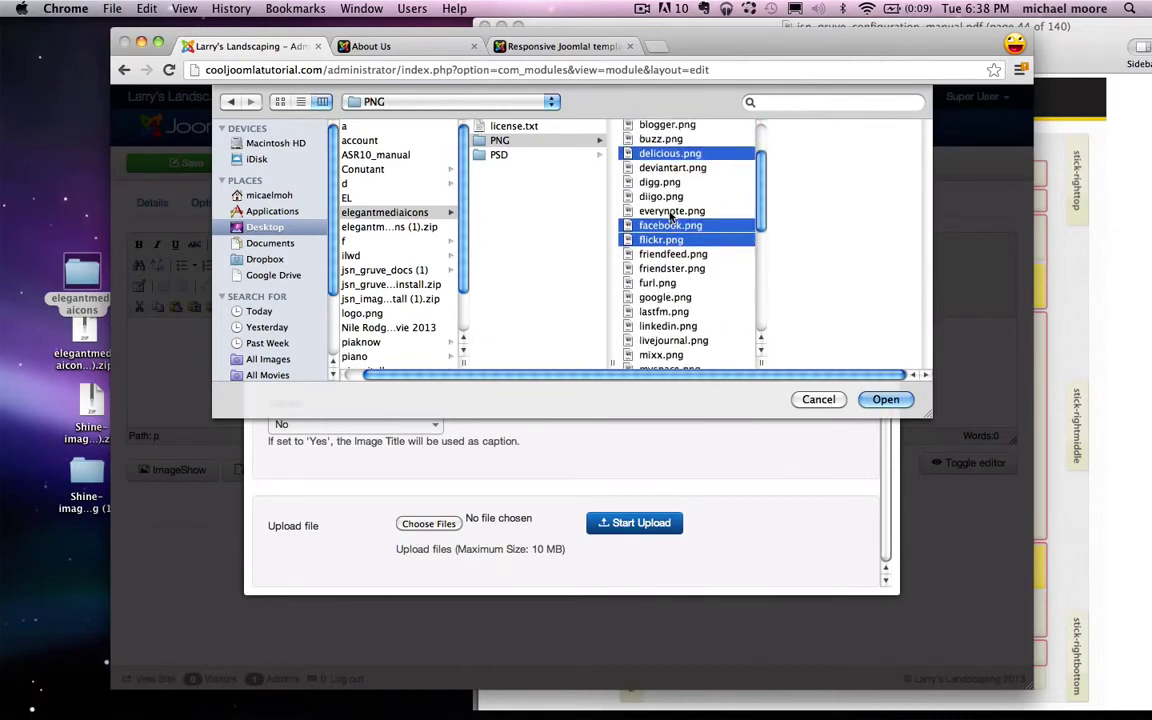
scroll(672, 172, "down", 1)
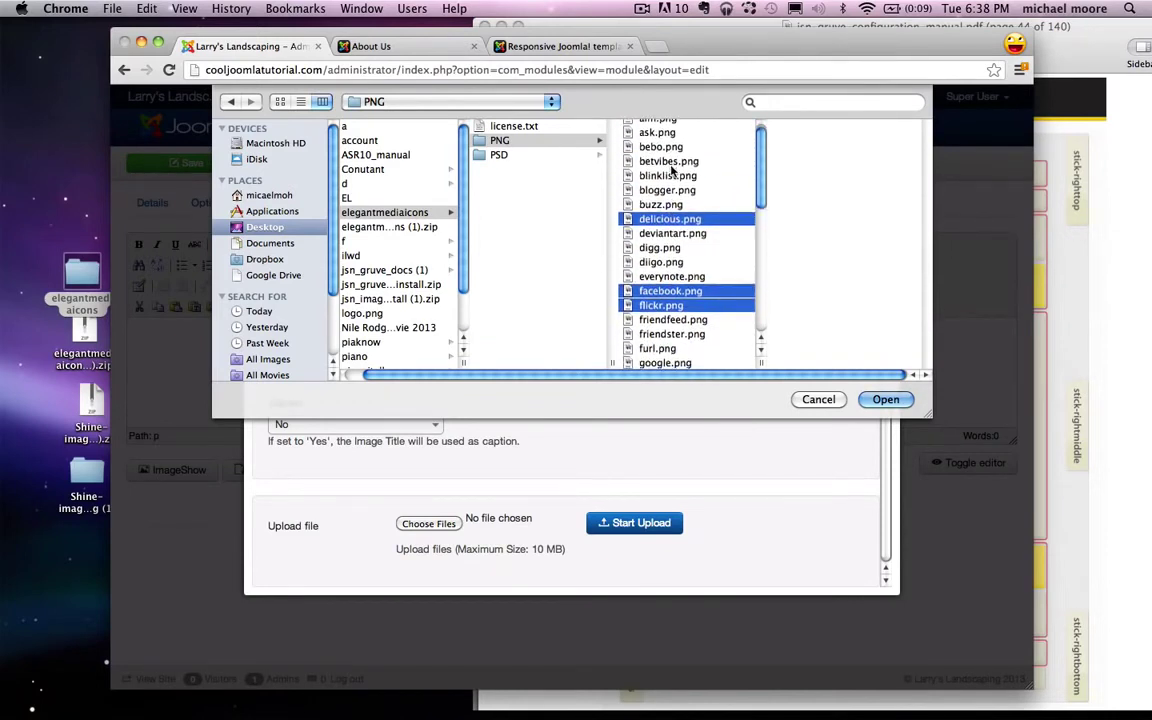
scroll(673, 250, "down", 5)
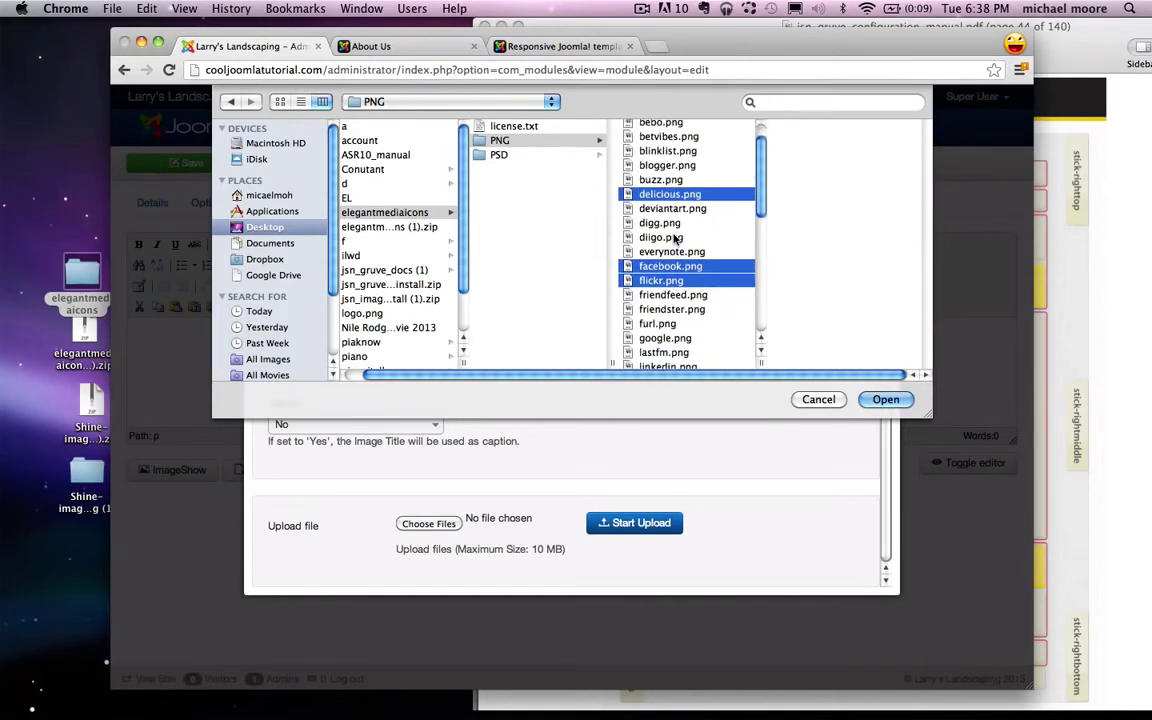
left_click(672, 270, "super")
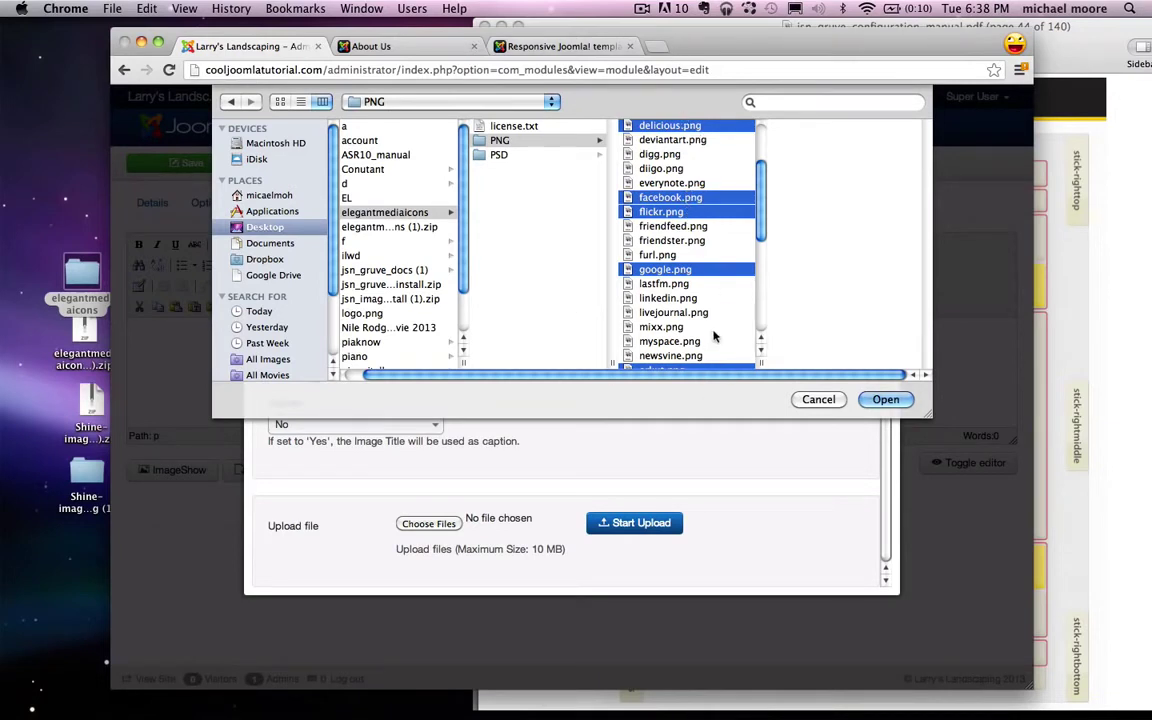
left_click(885, 399)
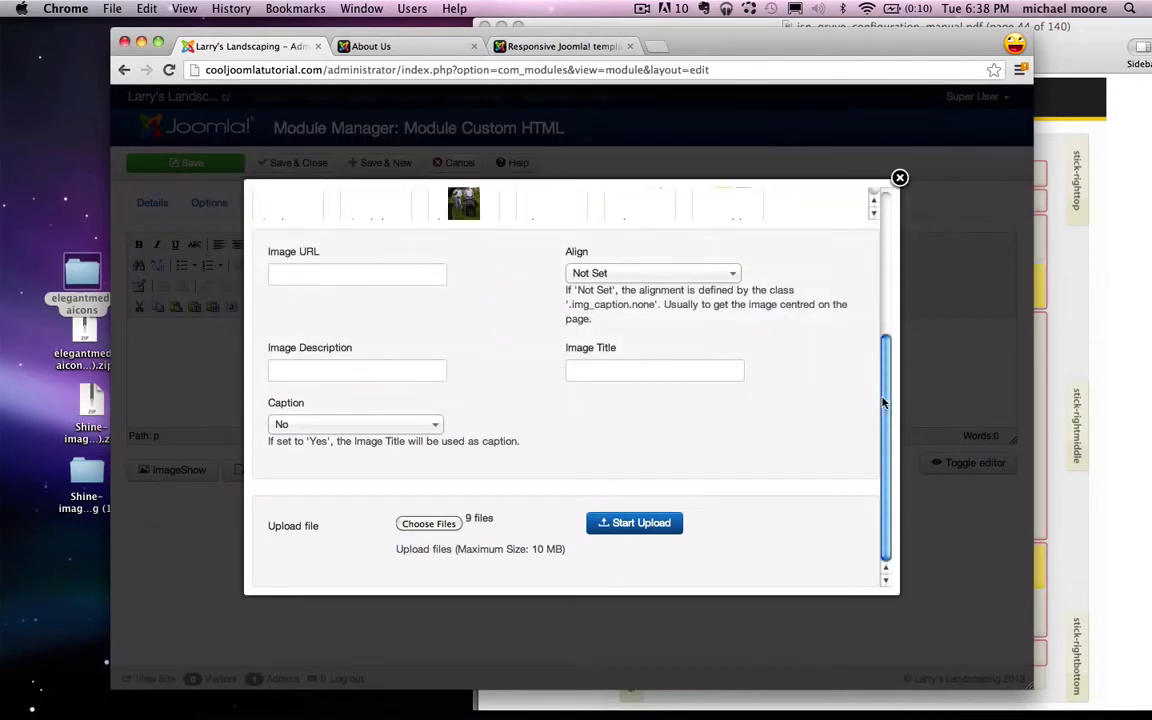
Step: Upload the nine icons and insert delicious.png into the module content
left_click(646, 528)
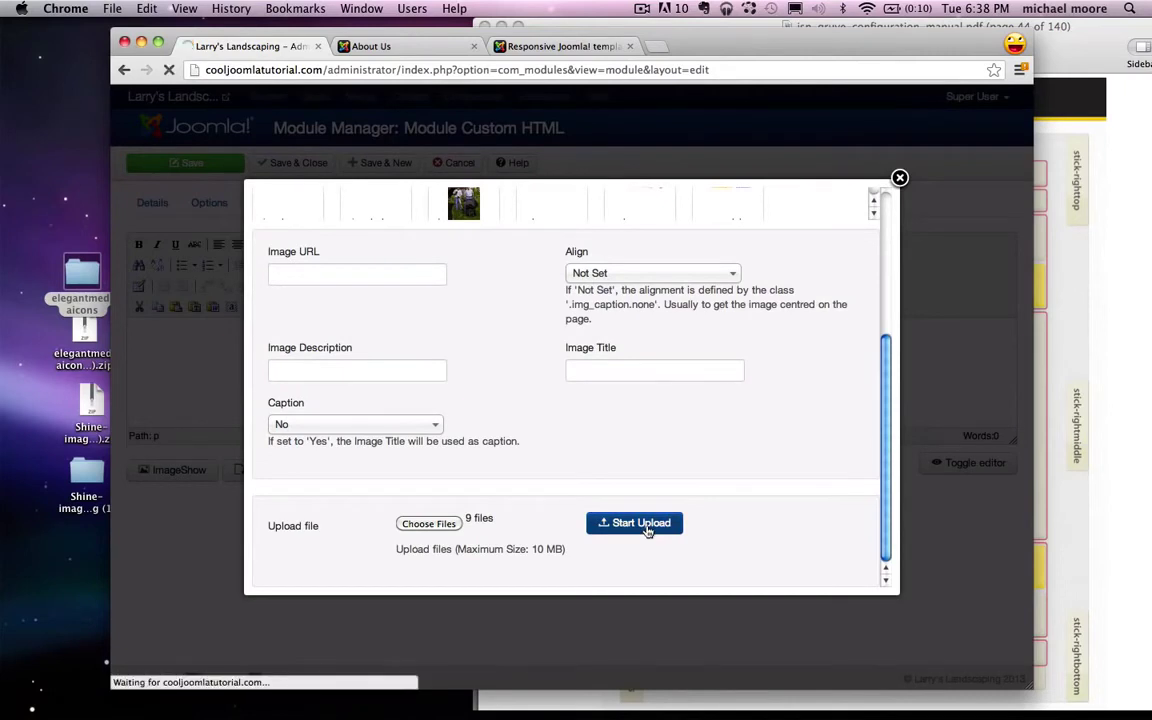
scroll(740, 380, "down", 2)
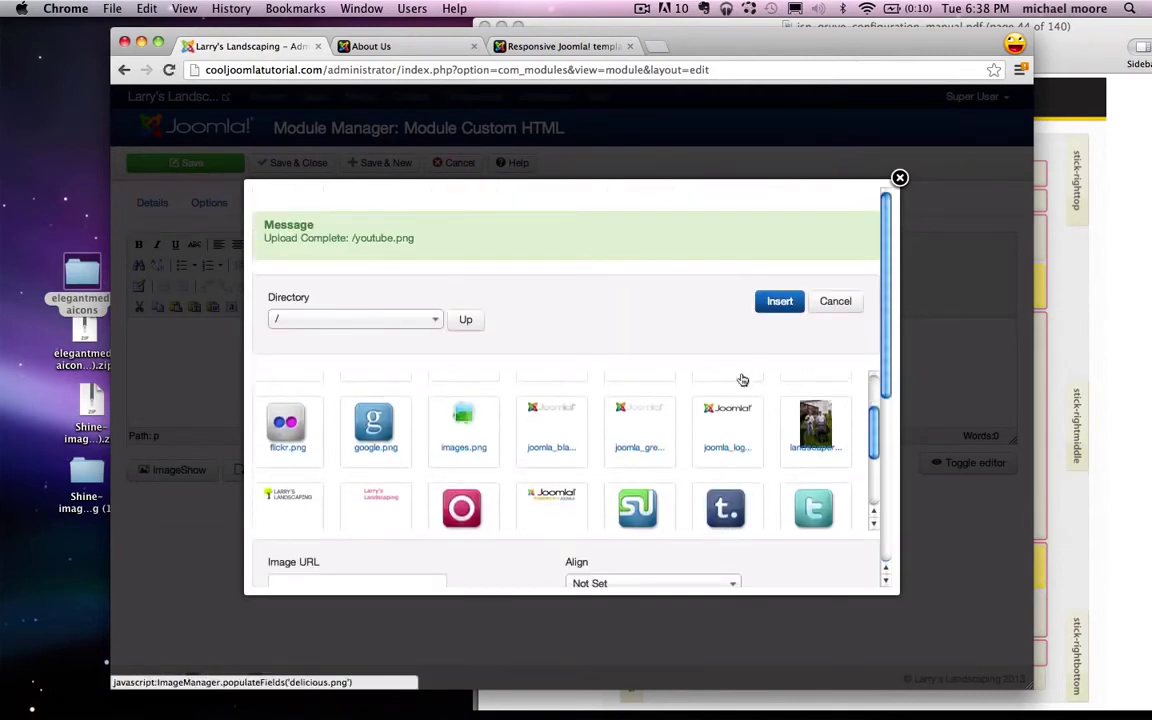
scroll(740, 380, "up", 2)
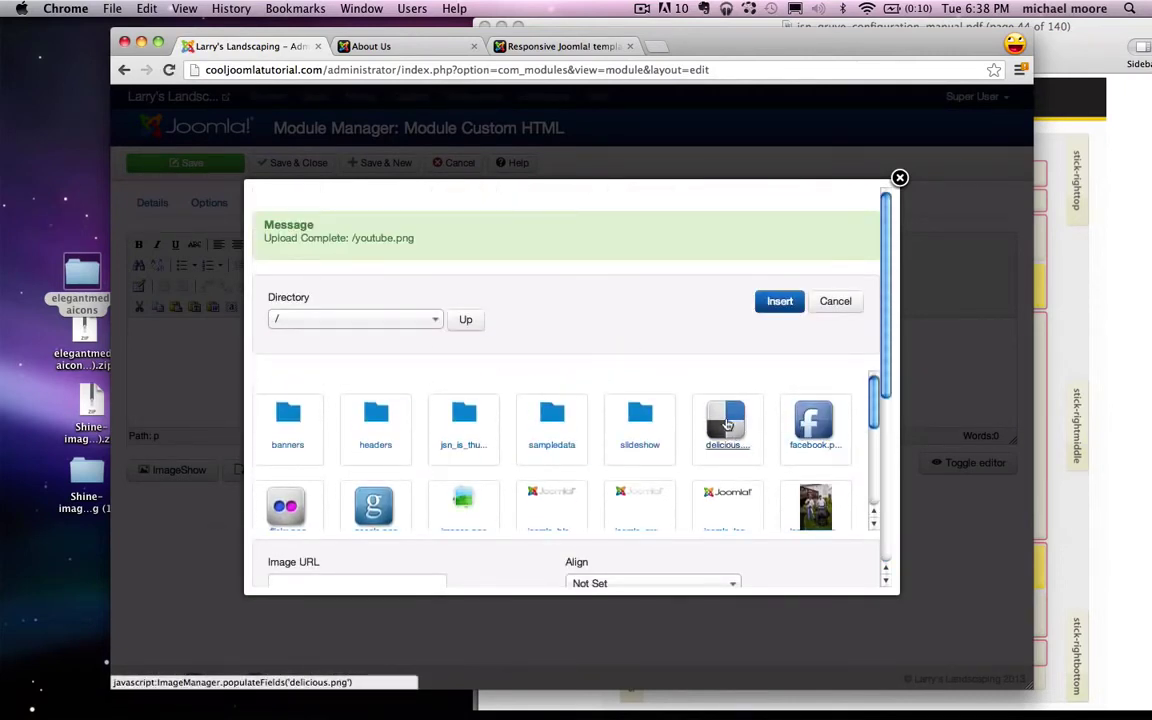
left_click(731, 420)
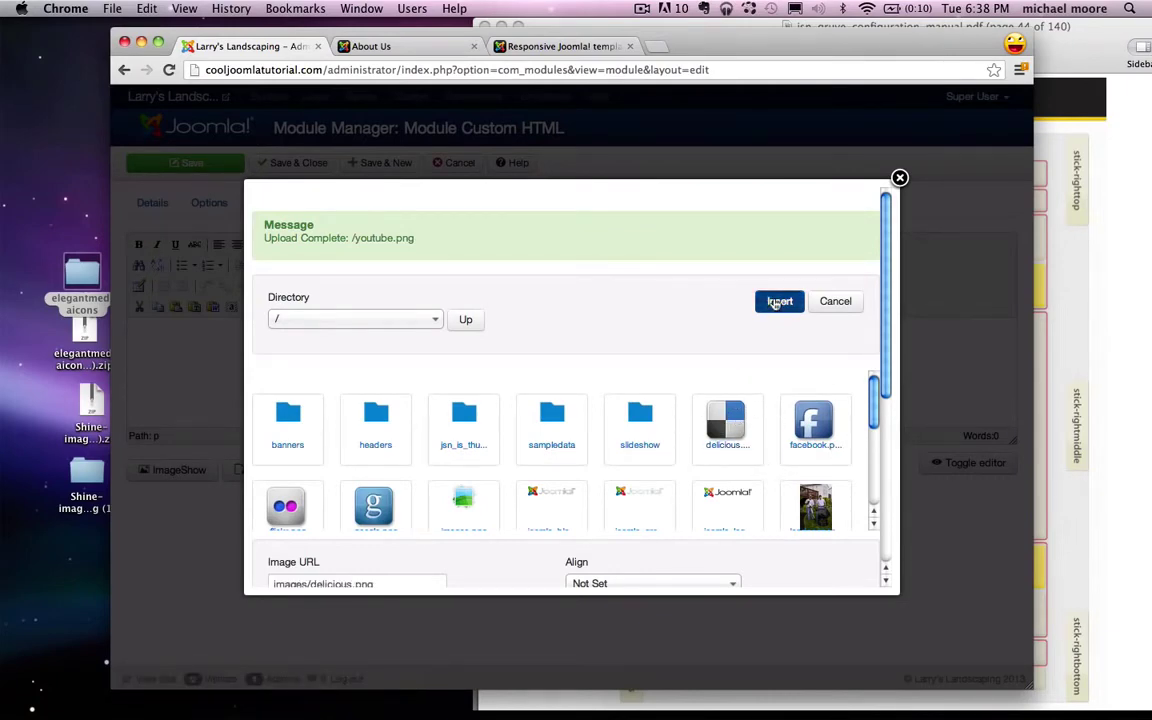
left_click(779, 301)
Step: Insert the facebook, flickr and google icons one after another
left_click(333, 470)
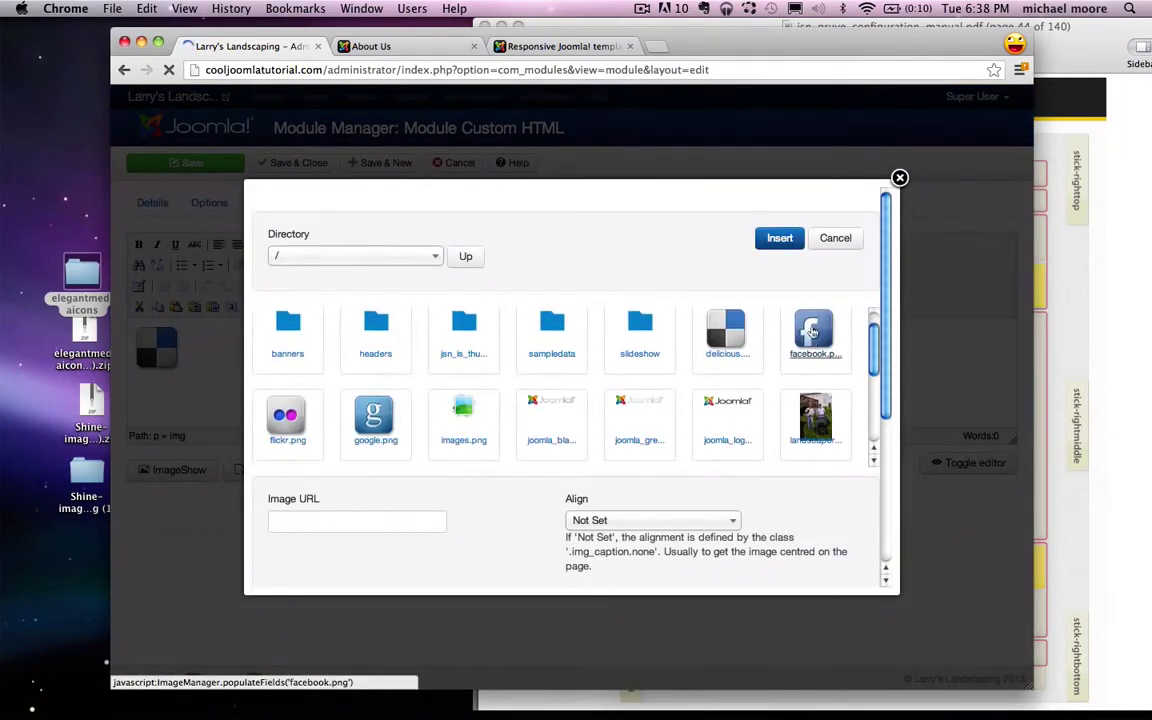
left_click(812, 330)
left_click(779, 238)
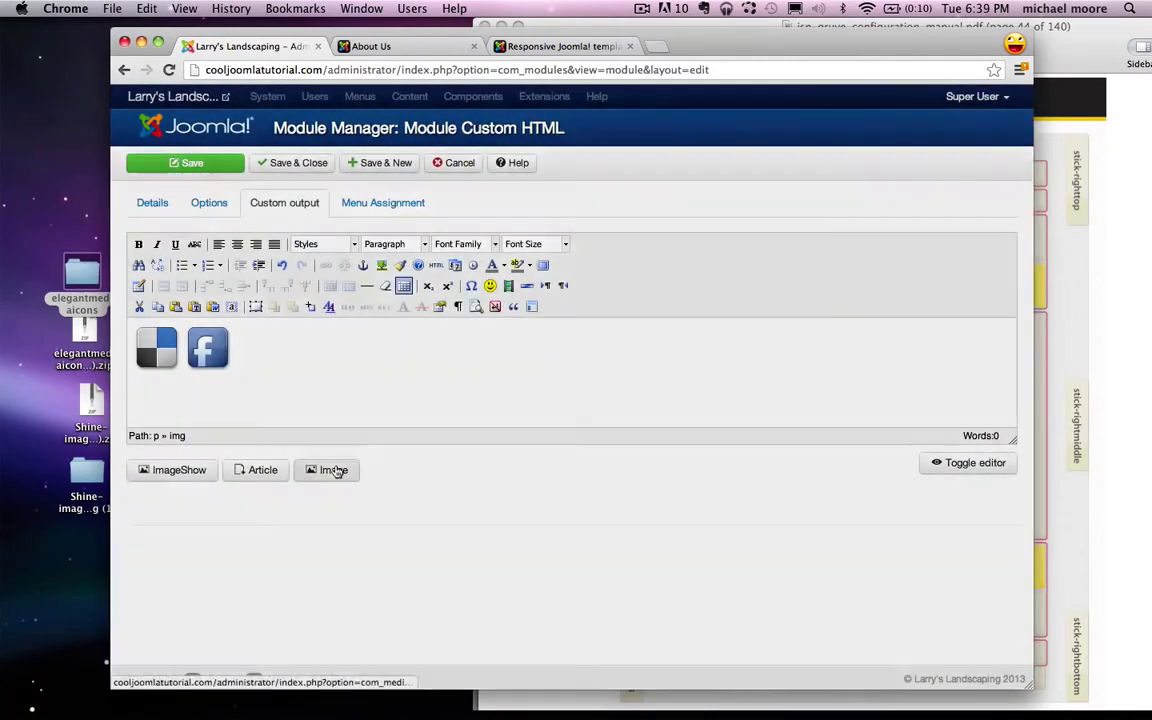
left_click(331, 470)
scroll(340, 380, "down", 1)
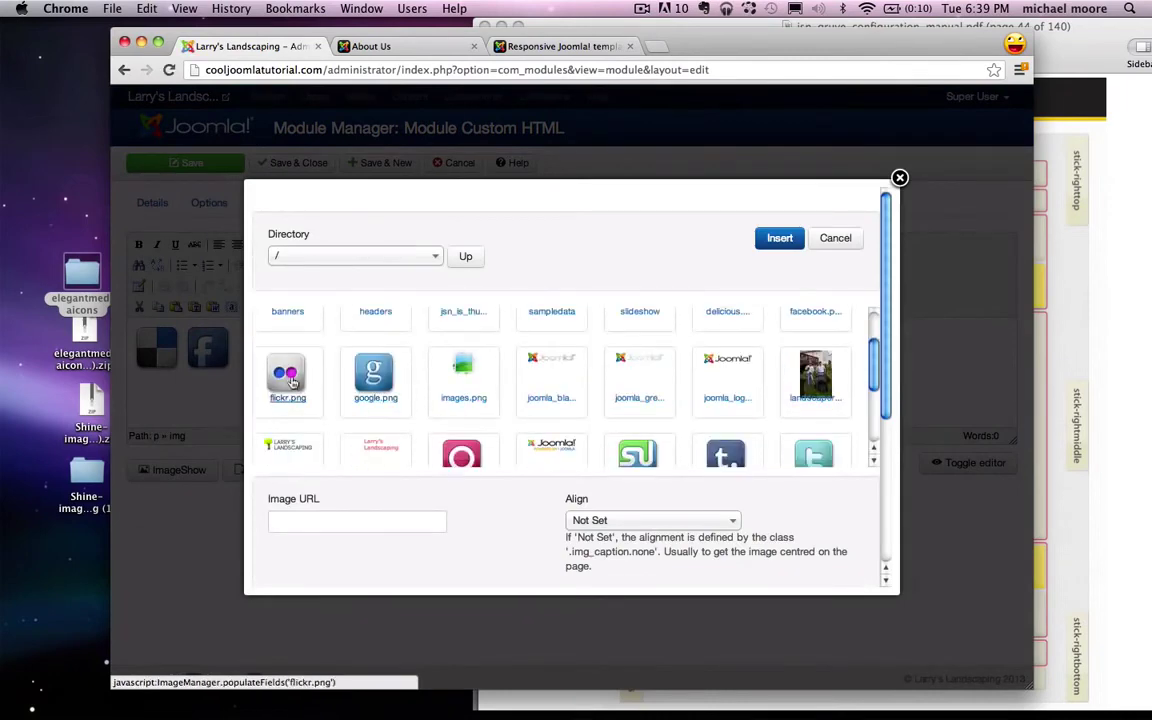
left_click(287, 375)
left_click(779, 238)
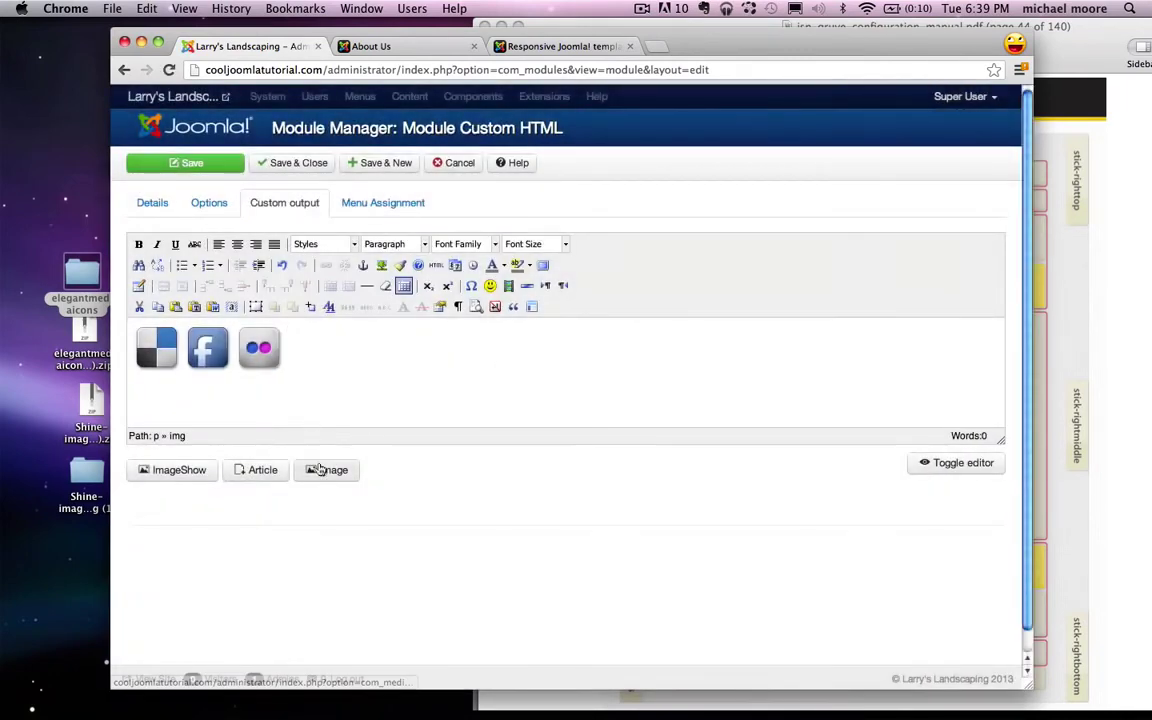
left_click(320, 472)
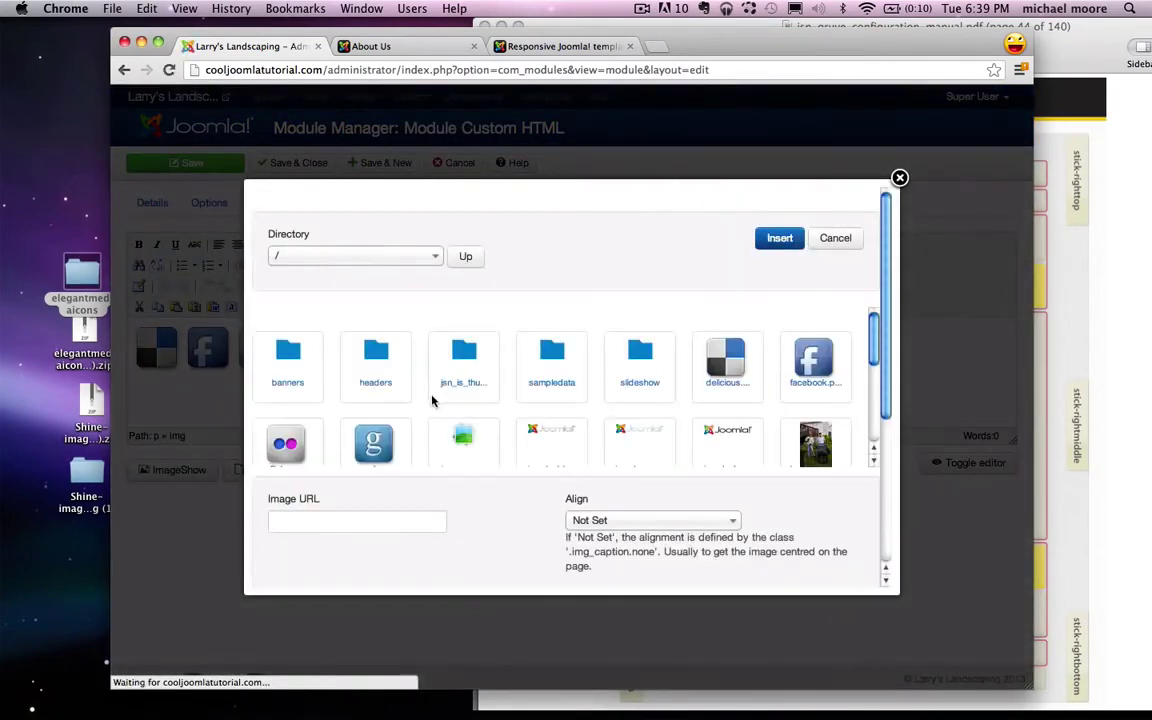
left_click(385, 440)
left_click(779, 238)
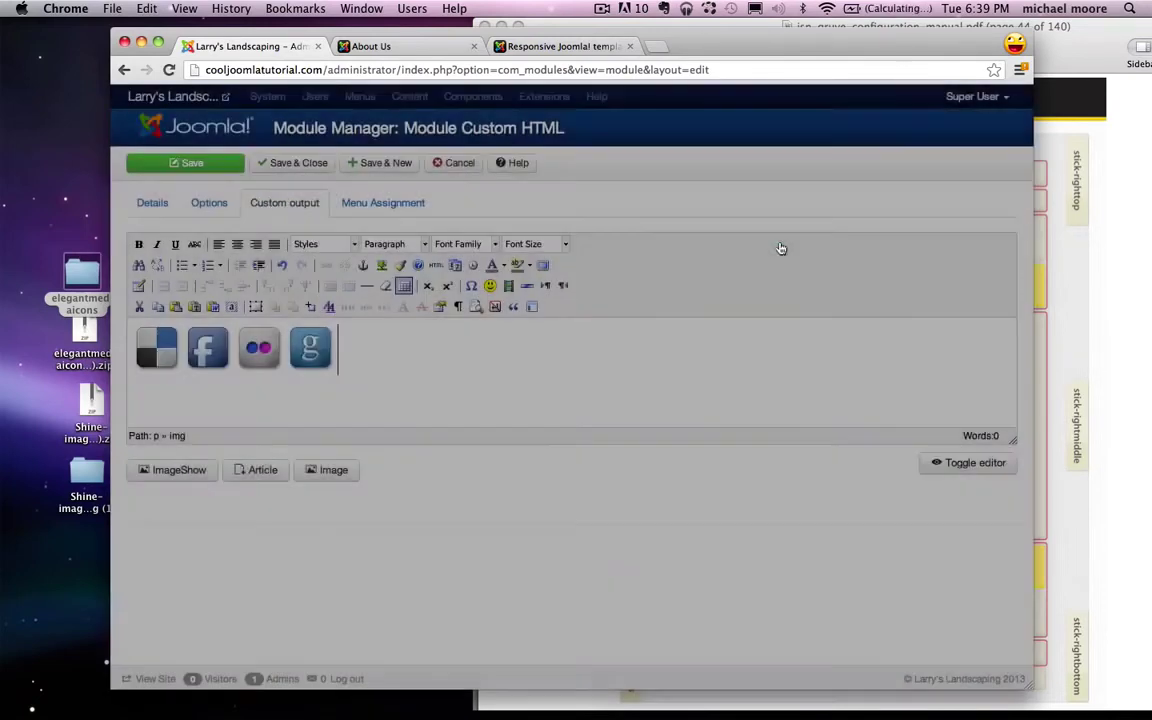
Step: Insert the orkut, stumbleupon and tumblr icons in sequence
left_click(346, 473)
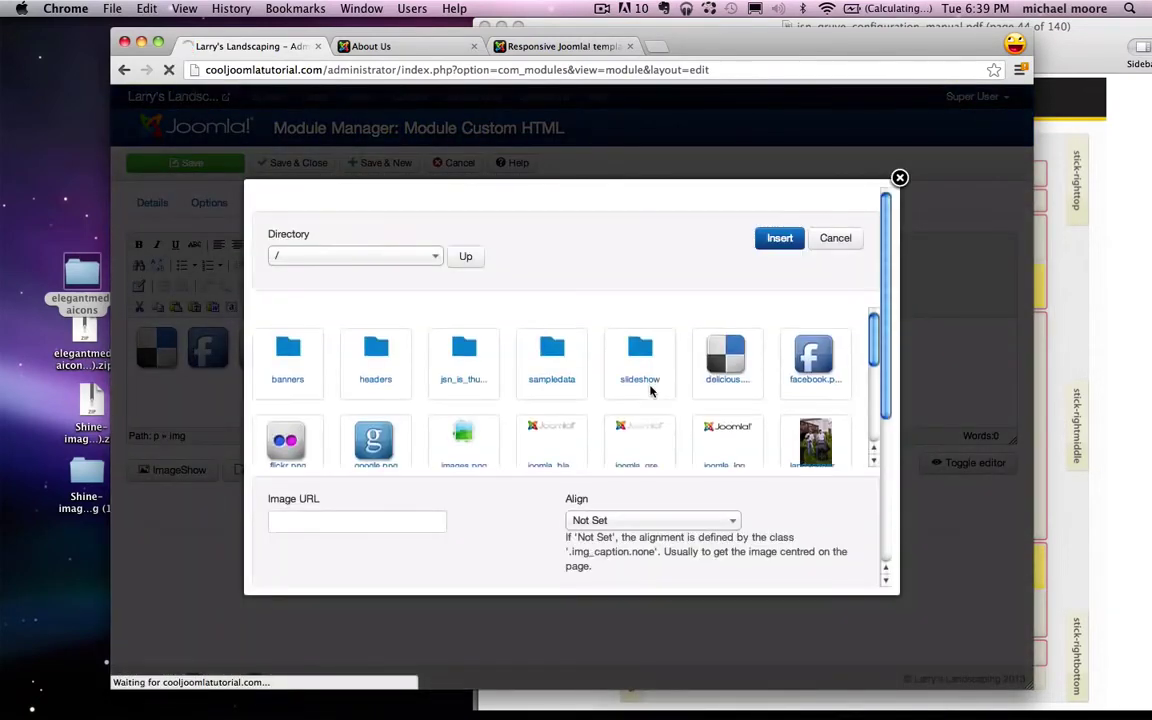
scroll(650, 390, "down", 1)
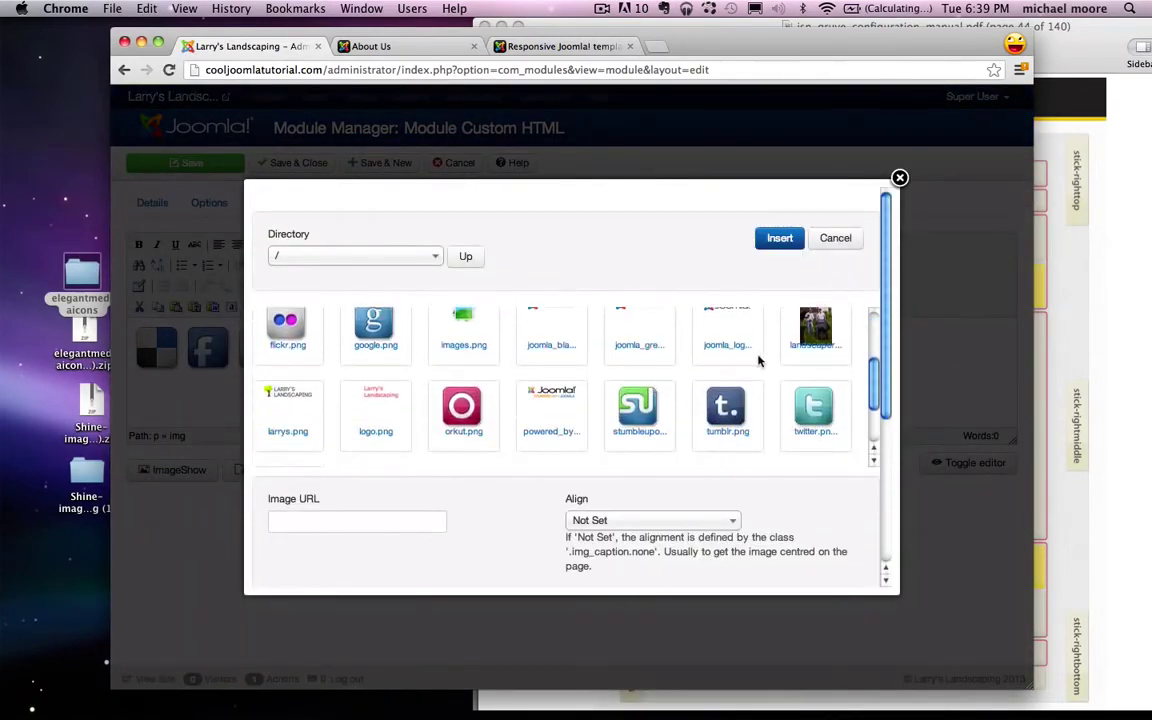
left_click(459, 420)
left_click(779, 238)
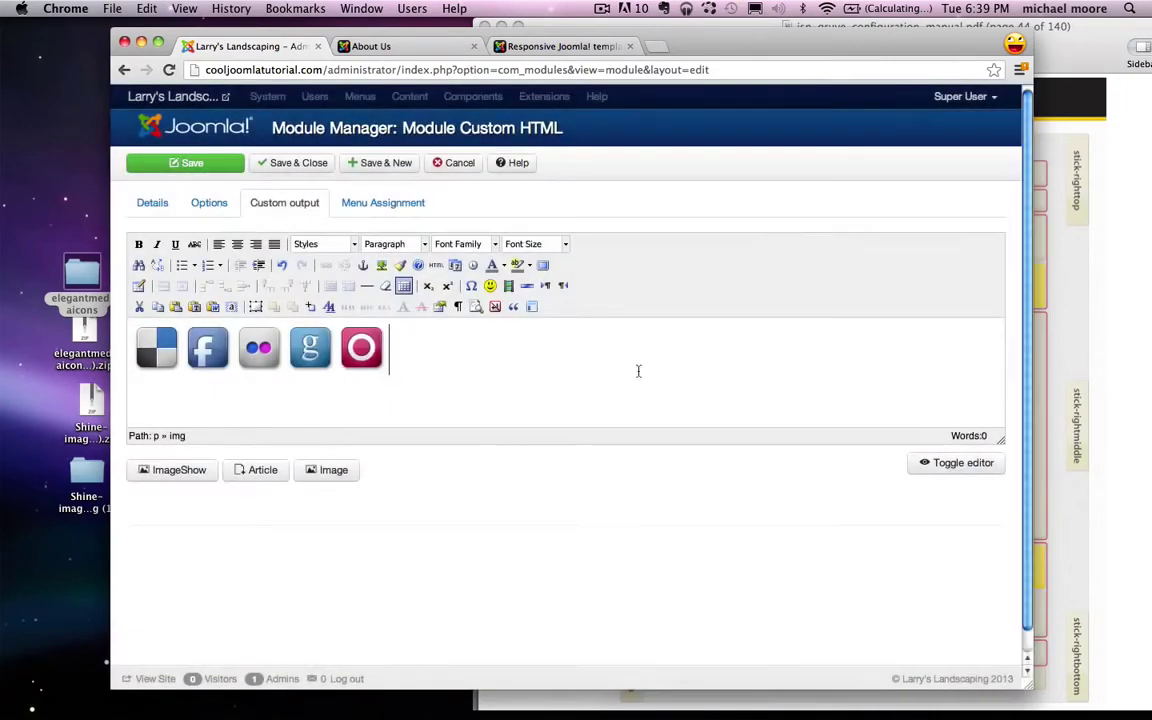
left_click(324, 472)
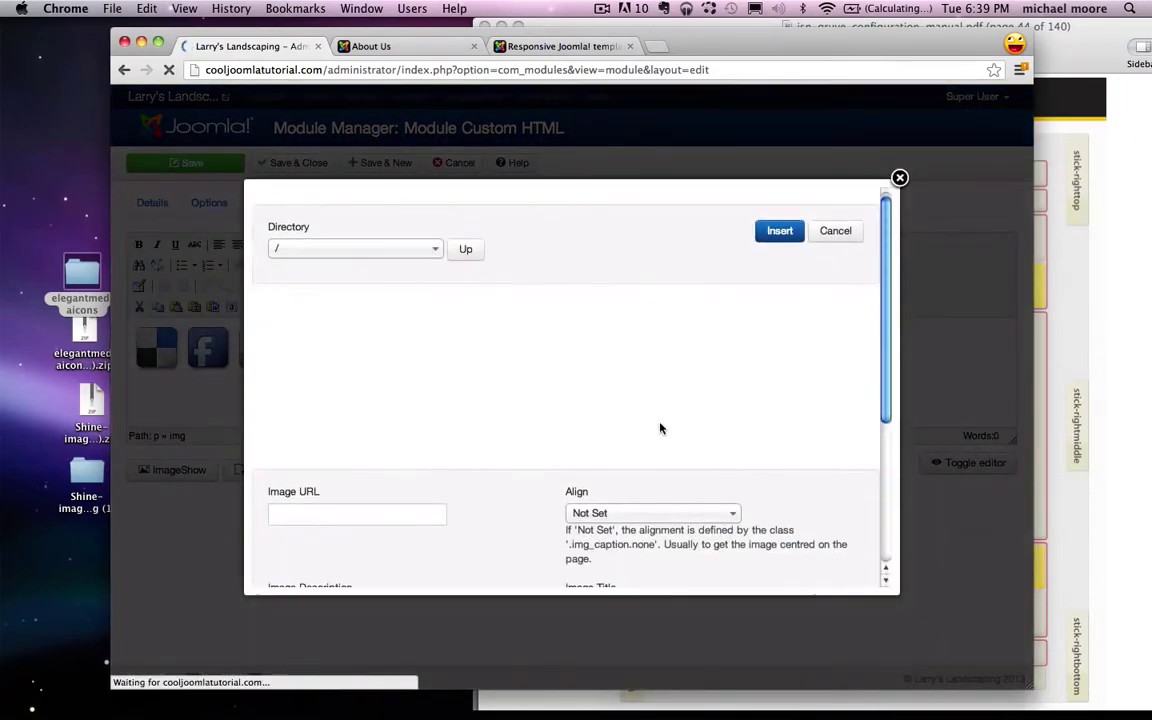
scroll(660, 428, "down", 1)
scroll(660, 428, "down", 1)
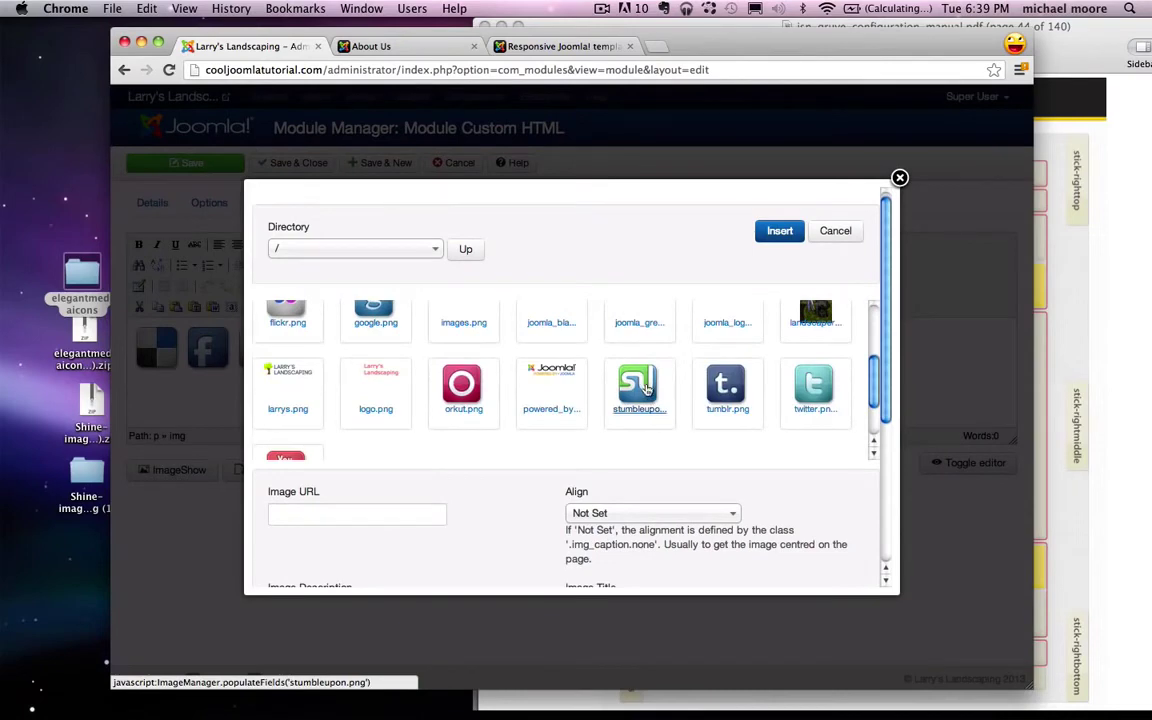
left_click(646, 390)
left_click(779, 231)
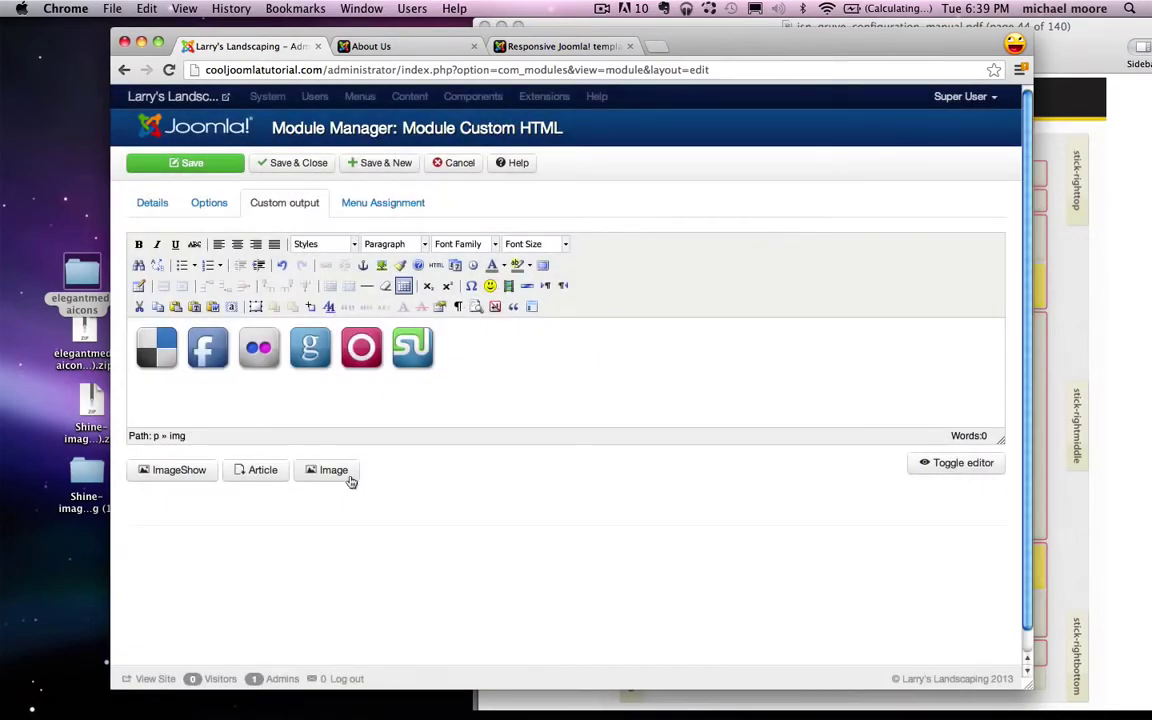
left_click(345, 476)
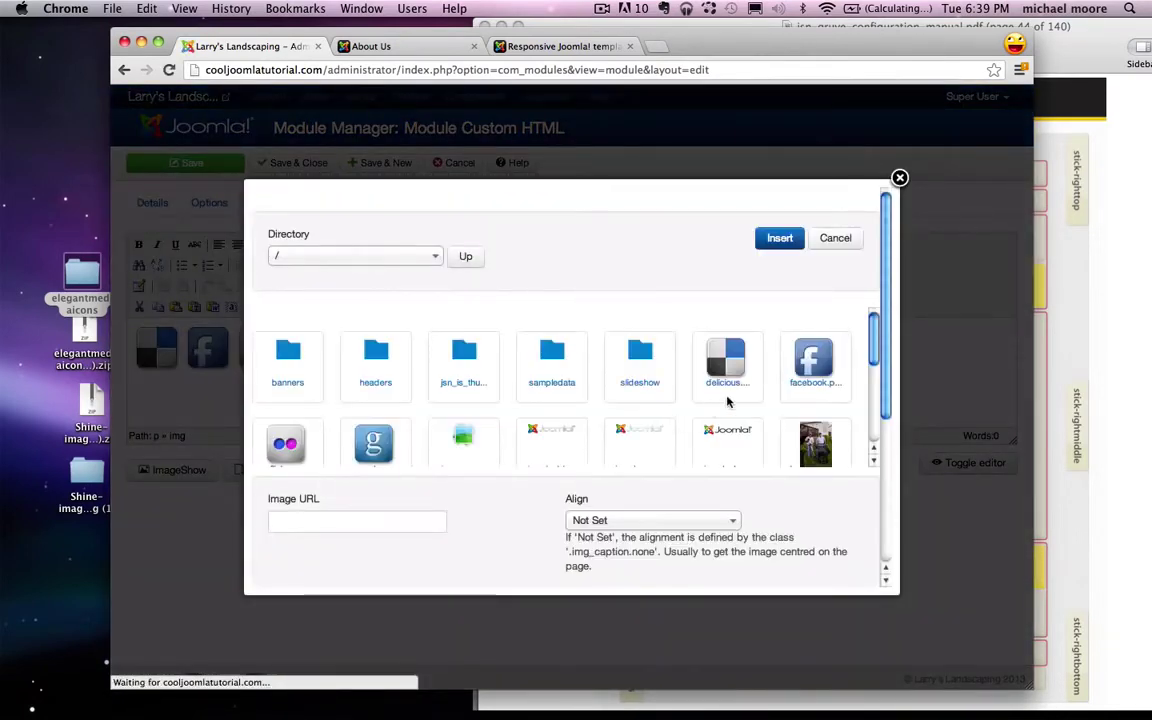
scroll(727, 401, "down", 3)
left_click(740, 358)
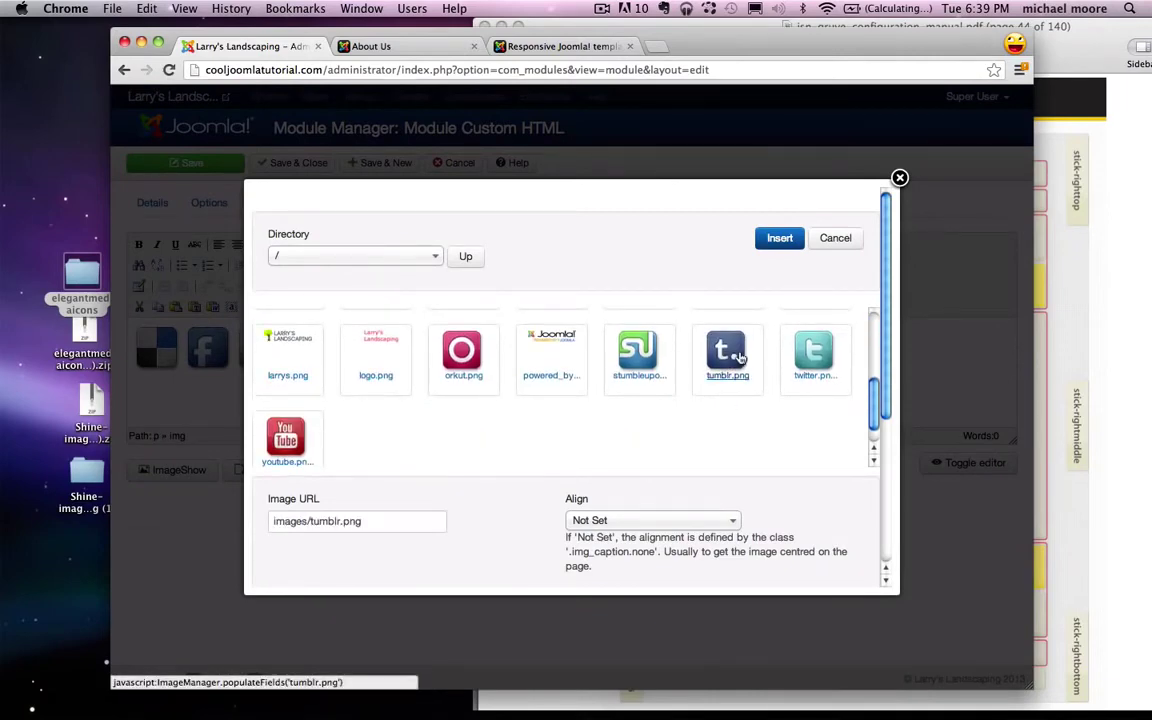
left_click(779, 238)
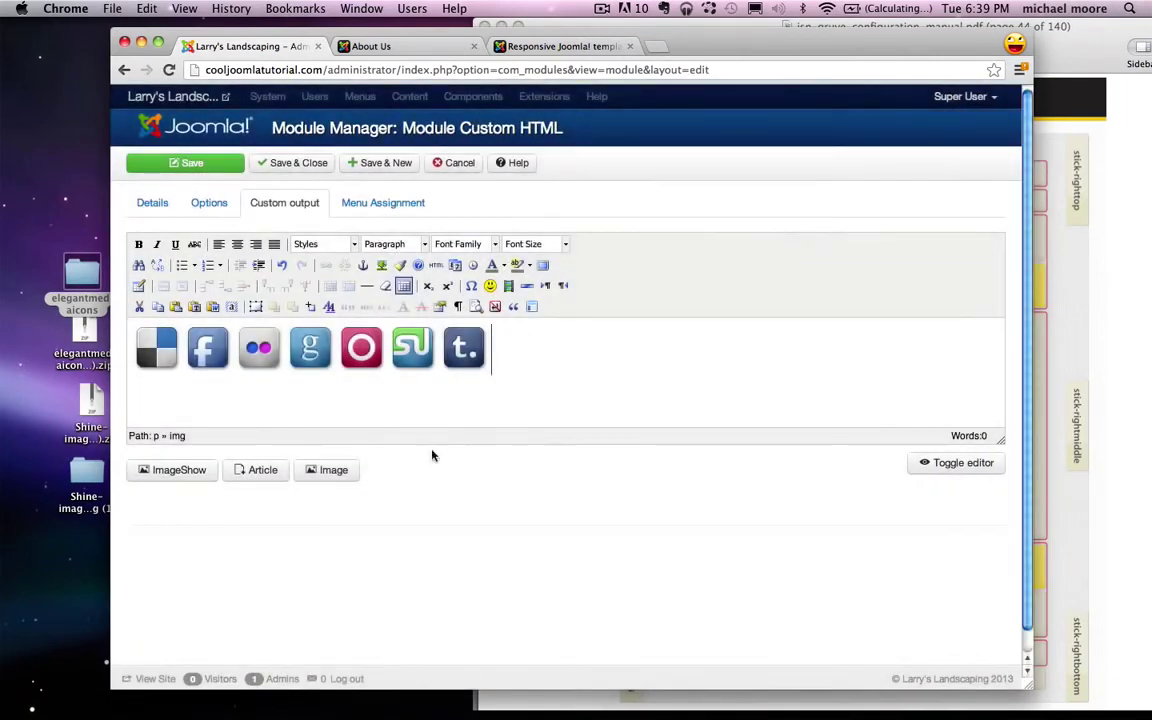
Step: Insert the twitter icon and finally the youtube icon after it
left_click(311, 476)
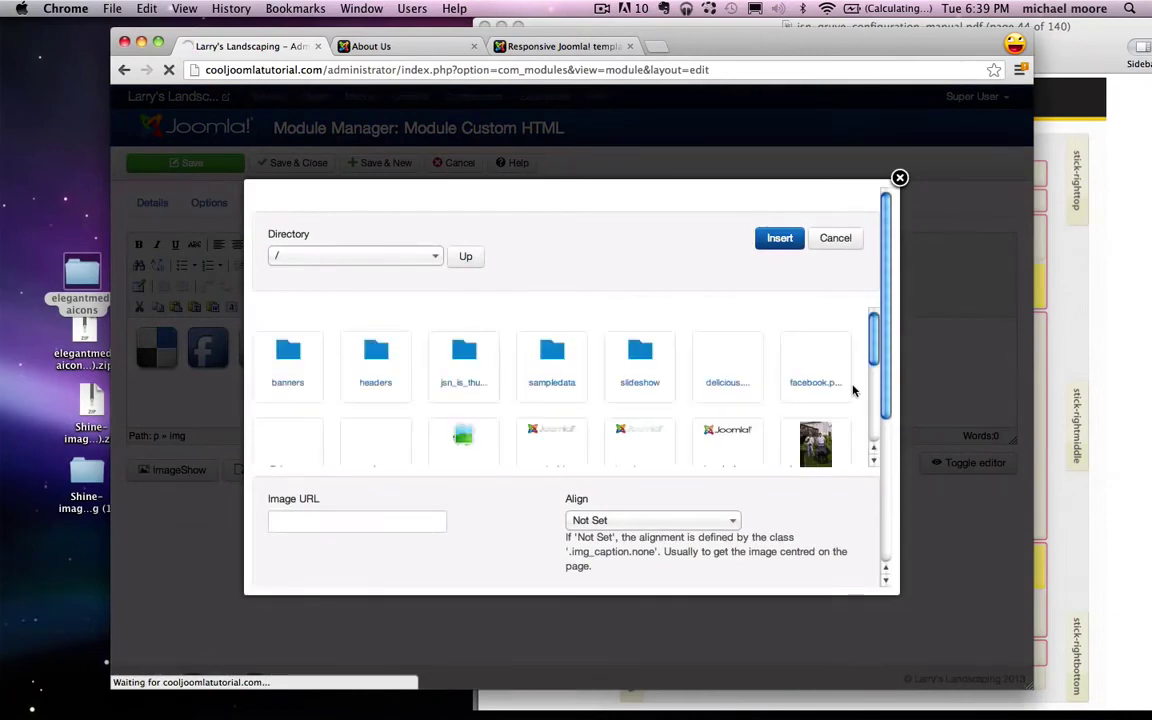
scroll(853, 390, "down", 3)
left_click(813, 366)
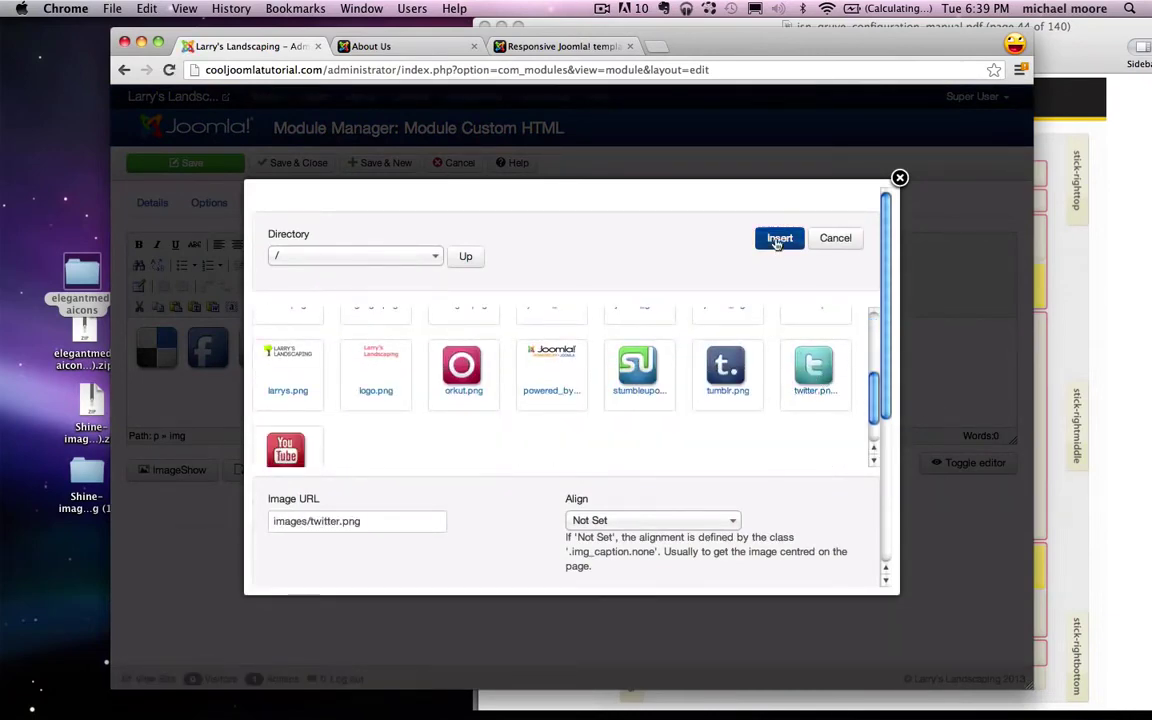
left_click(779, 238)
left_click(330, 470)
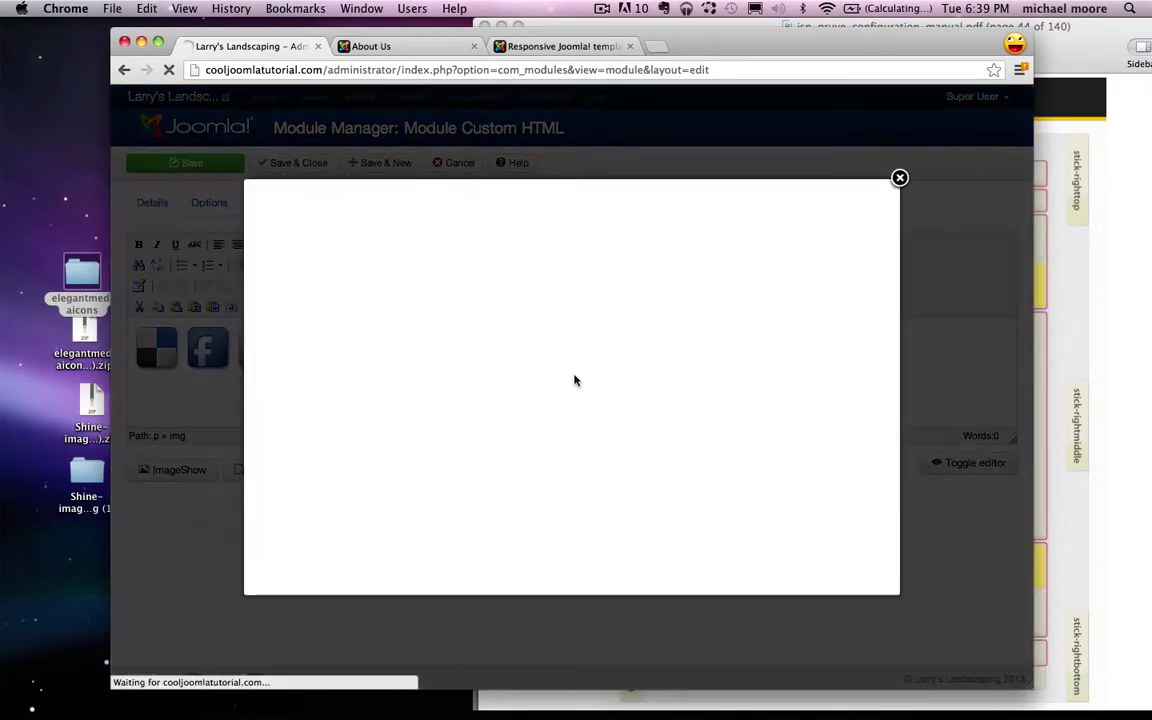
scroll(575, 380, "down", 3)
scroll(578, 326, "up", 3)
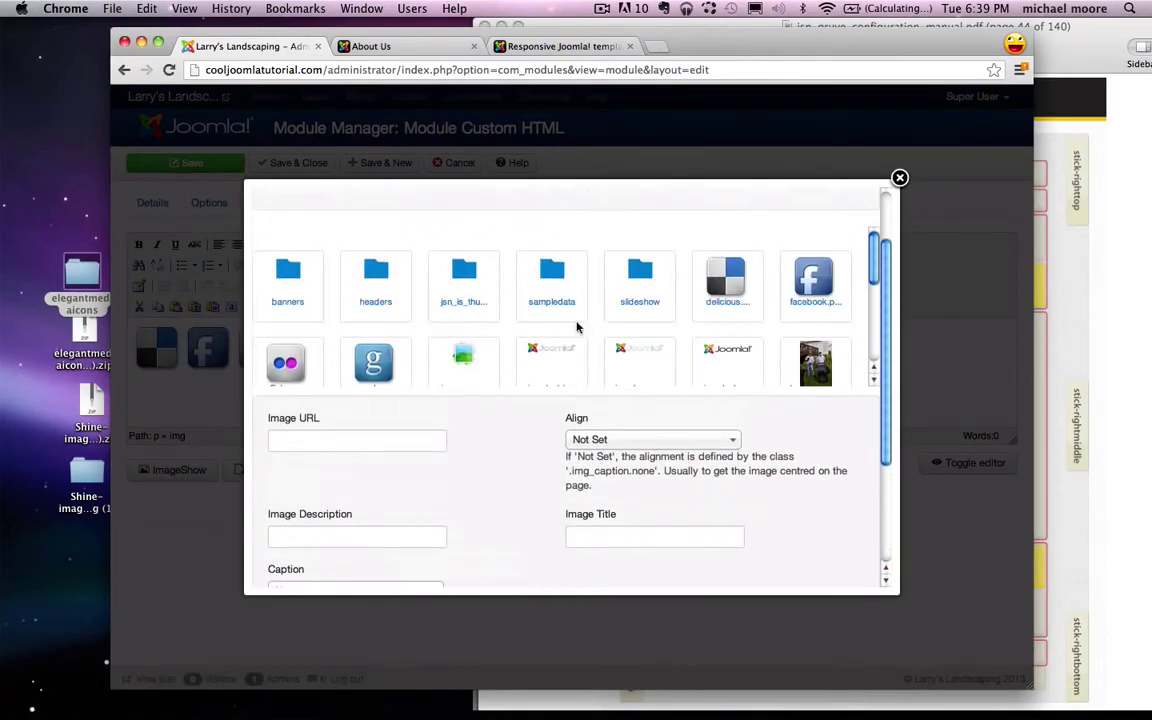
scroll(575, 305, "down", 2)
scroll(575, 304, "down", 2)
left_click(286, 345)
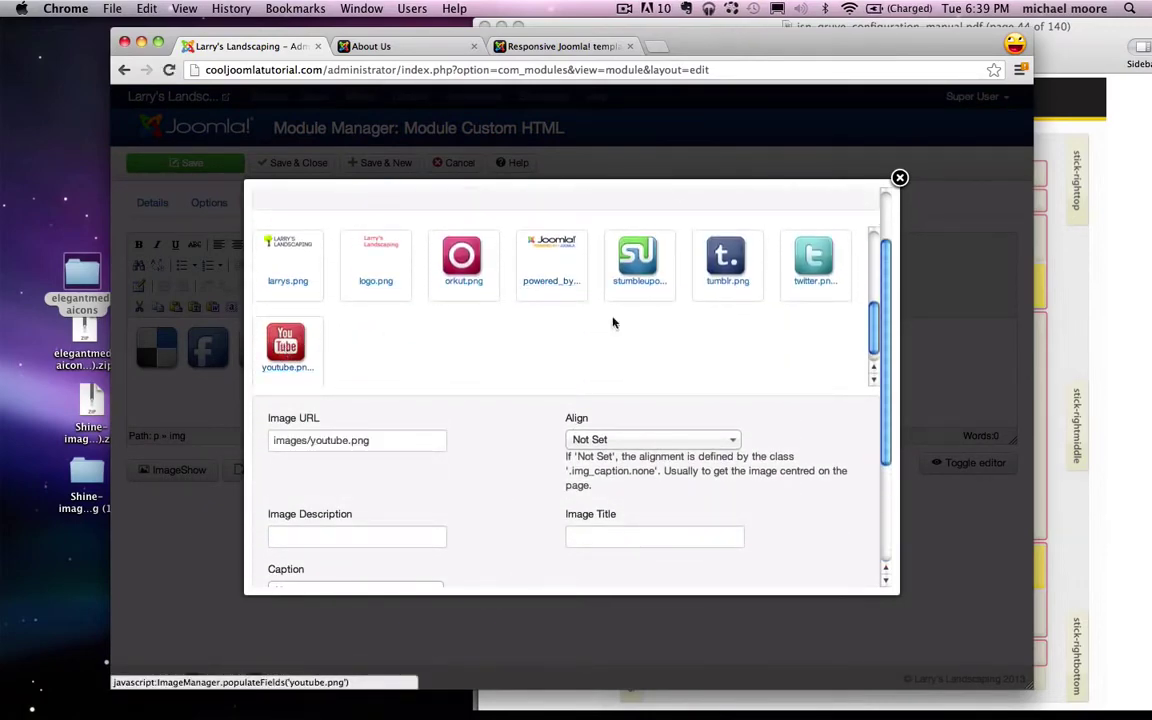
scroll(732, 303, "down", 3)
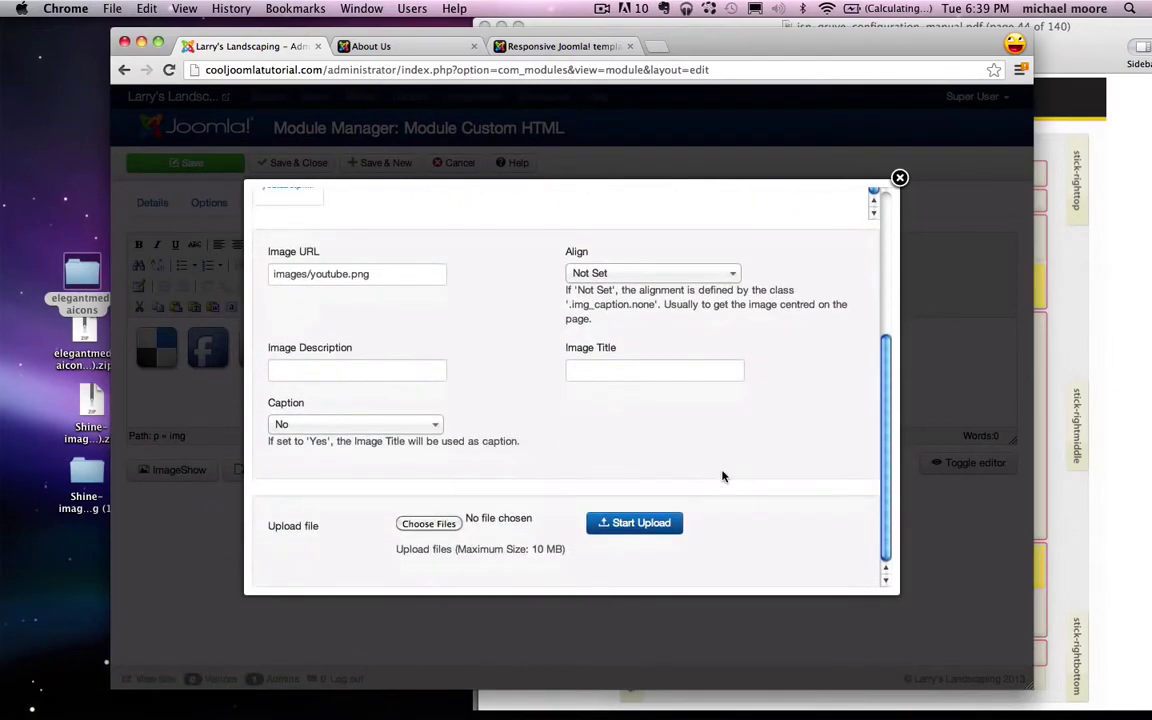
scroll(723, 476, "up", 5)
left_click(787, 243)
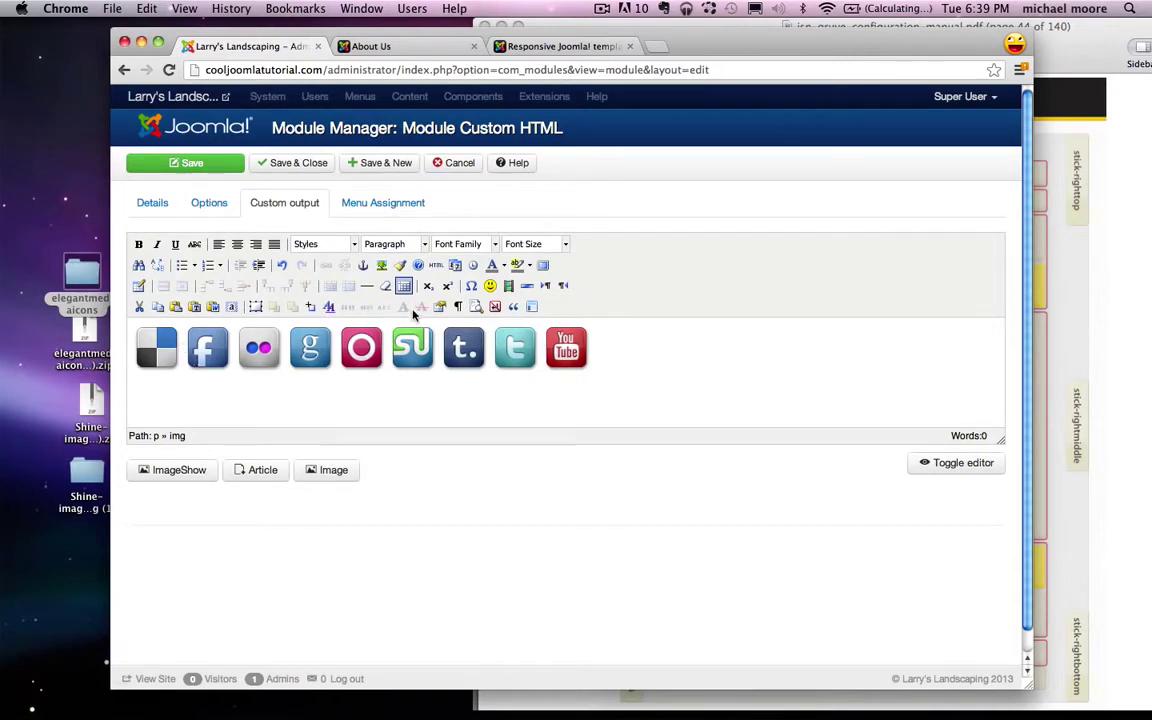
Step: Search ilovewebdev in a new Chrome window and open its YouTube channel page
left_click(566, 350)
key("super+n")
type("yo")
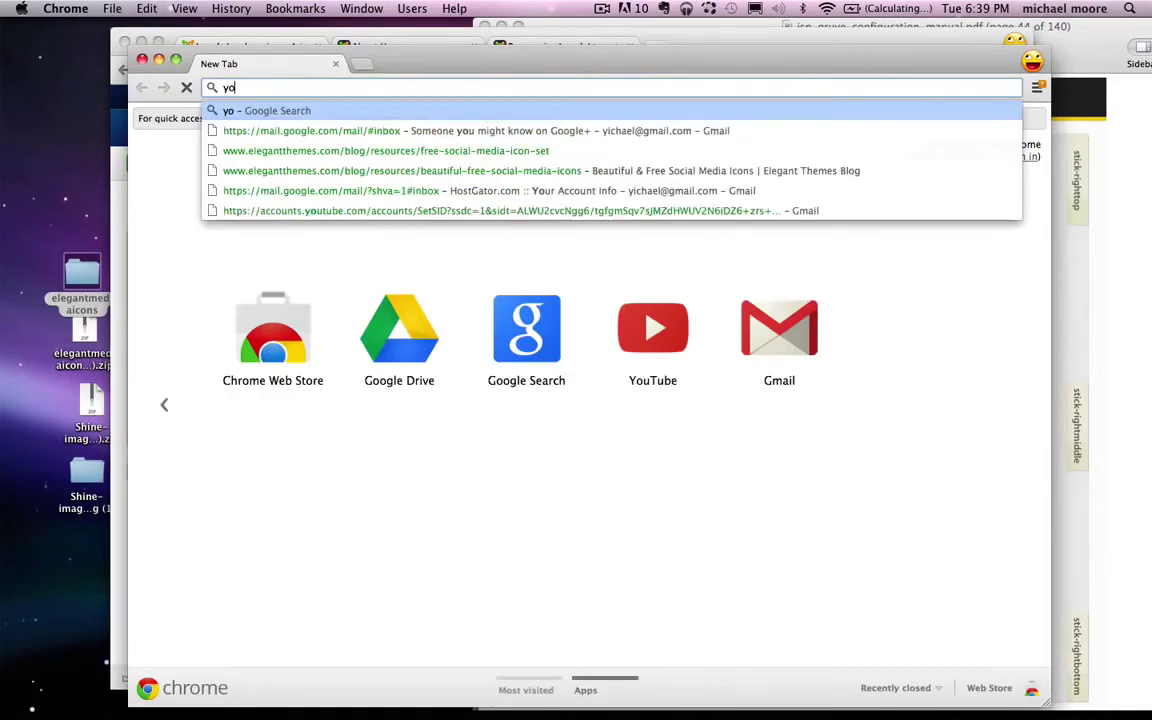
type("utube")
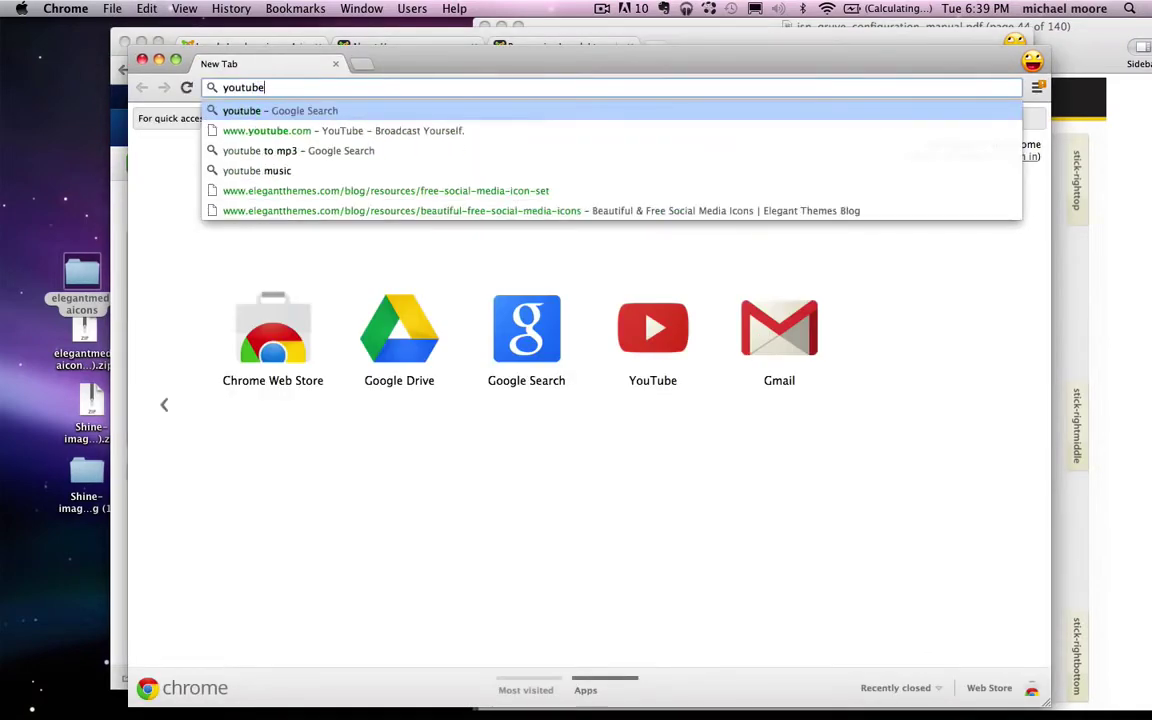
key("super+a")
type("ilovewebd")
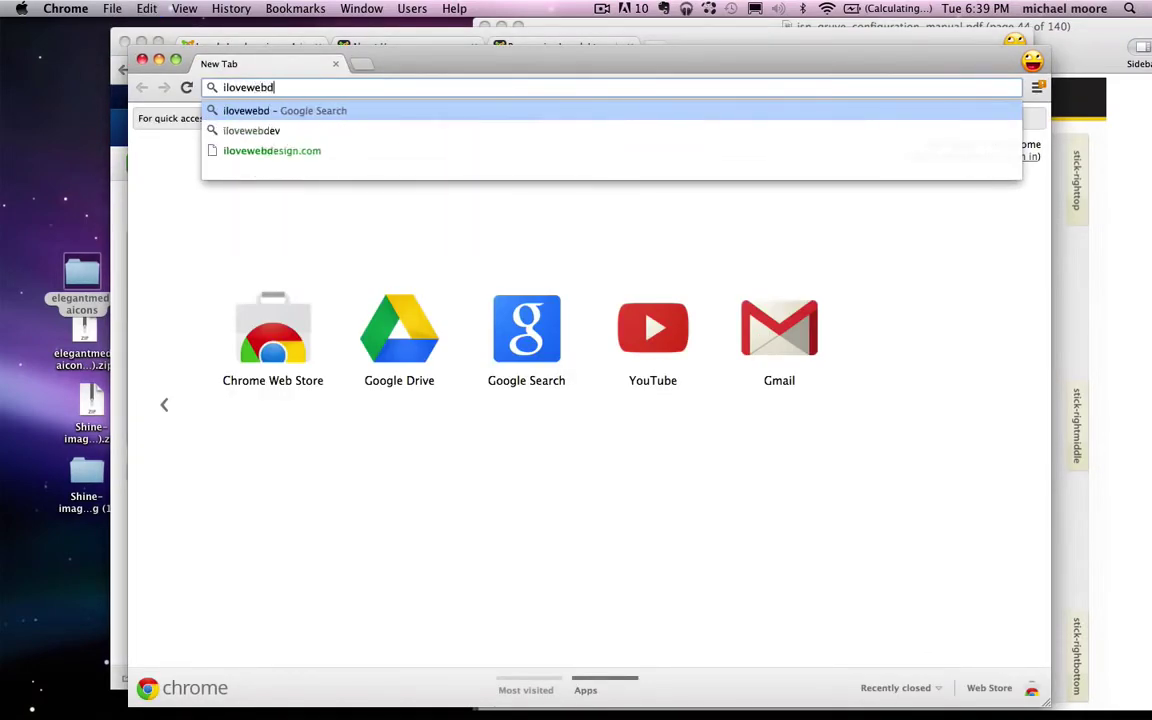
type("ev")
key("Return")
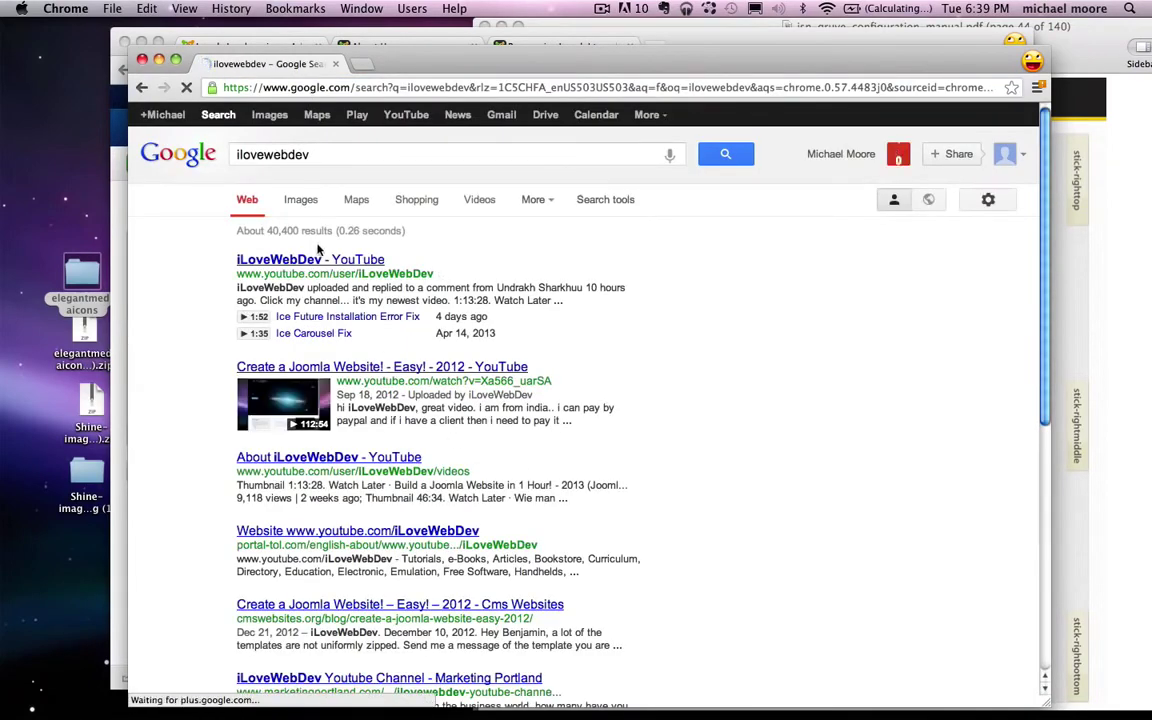
left_click(320, 261)
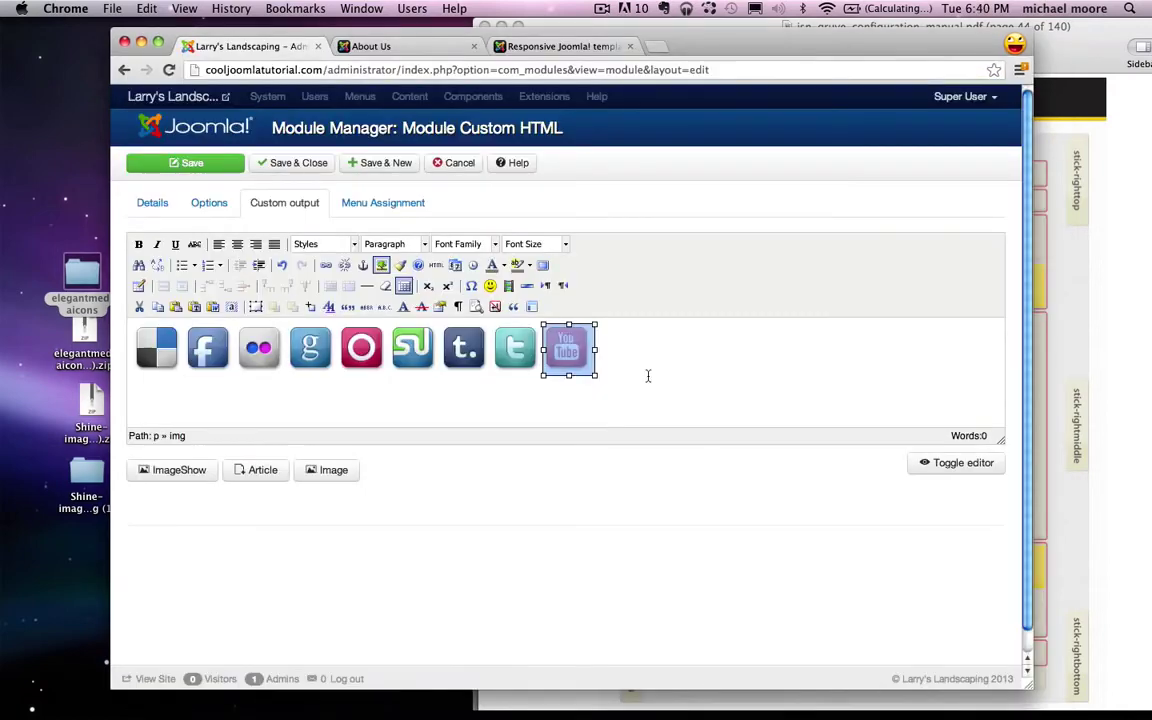
left_click(639, 377)
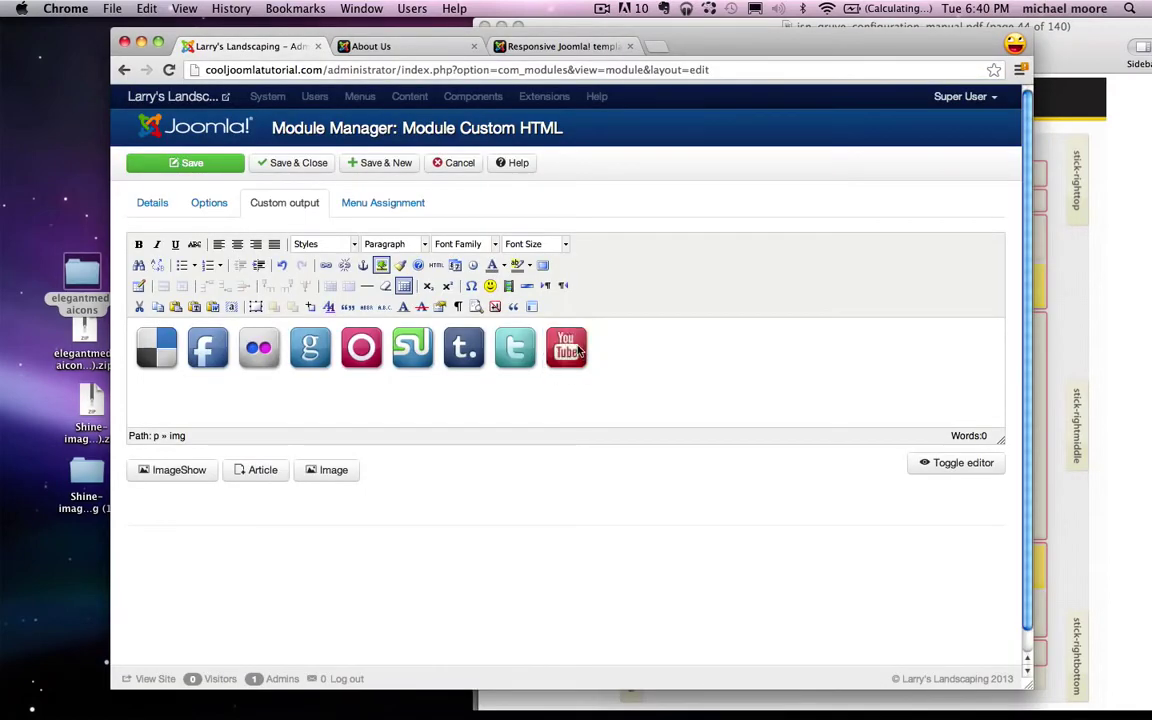
Step: Link the YouTube icon to the pasted iLoveWebDev YouTube channel URL
left_click(578, 350)
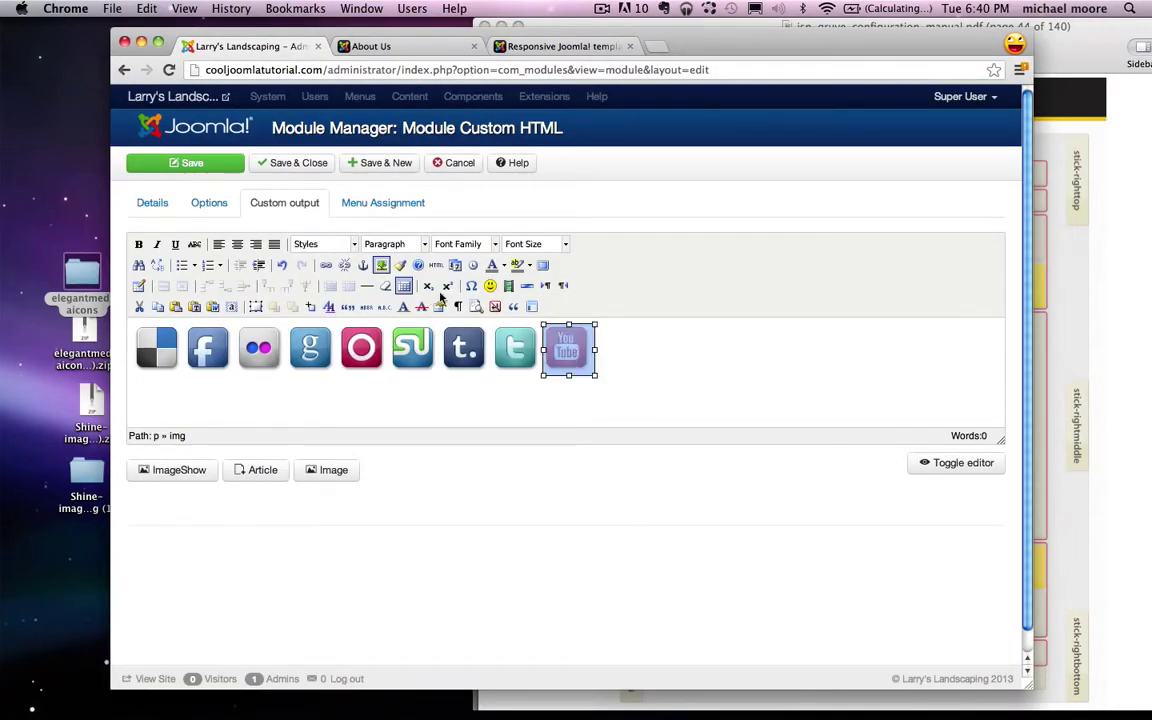
left_click(326, 268)
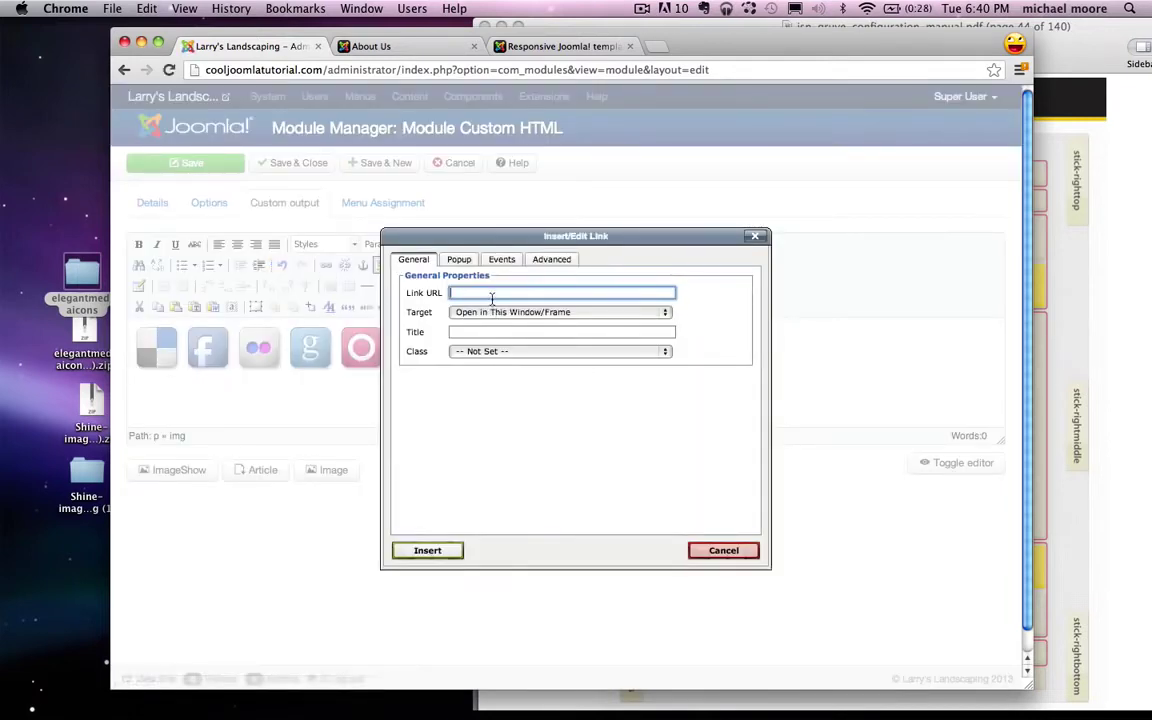
type("http://www.youtube.com/user/iLoveWebDev")
left_click(427, 551)
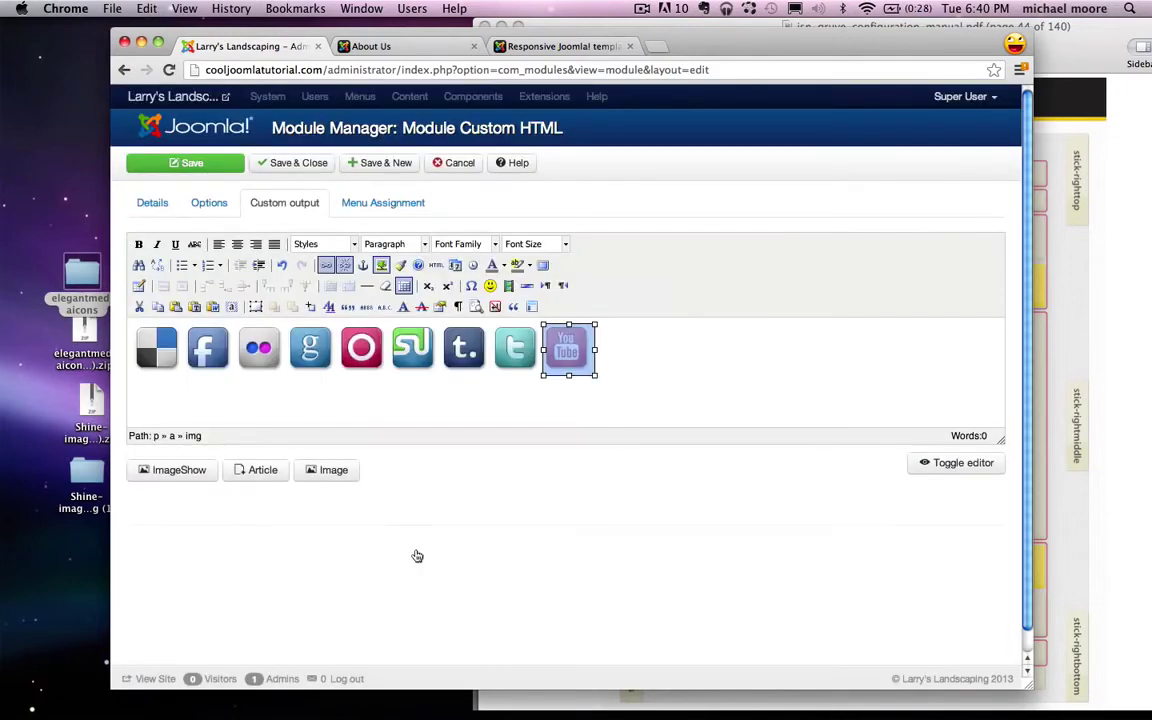
left_click(714, 330)
Step: Assign the module only to the About Us and Contact Us pages and save it
left_click(378, 205)
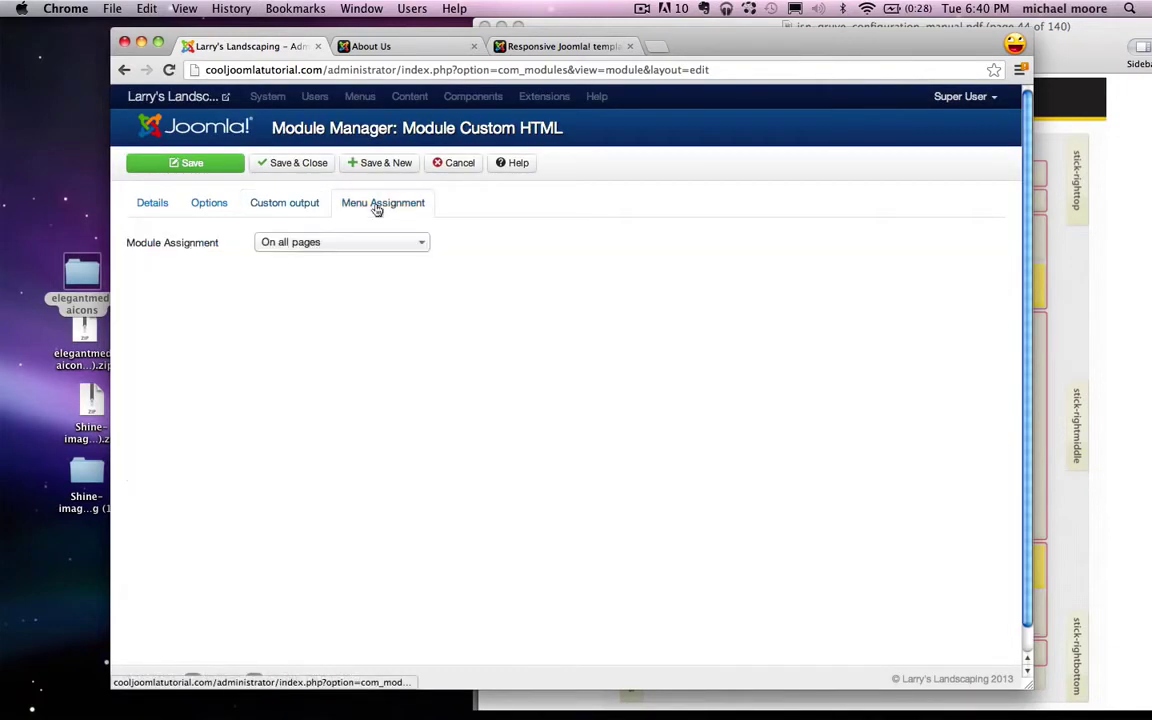
left_click(372, 253)
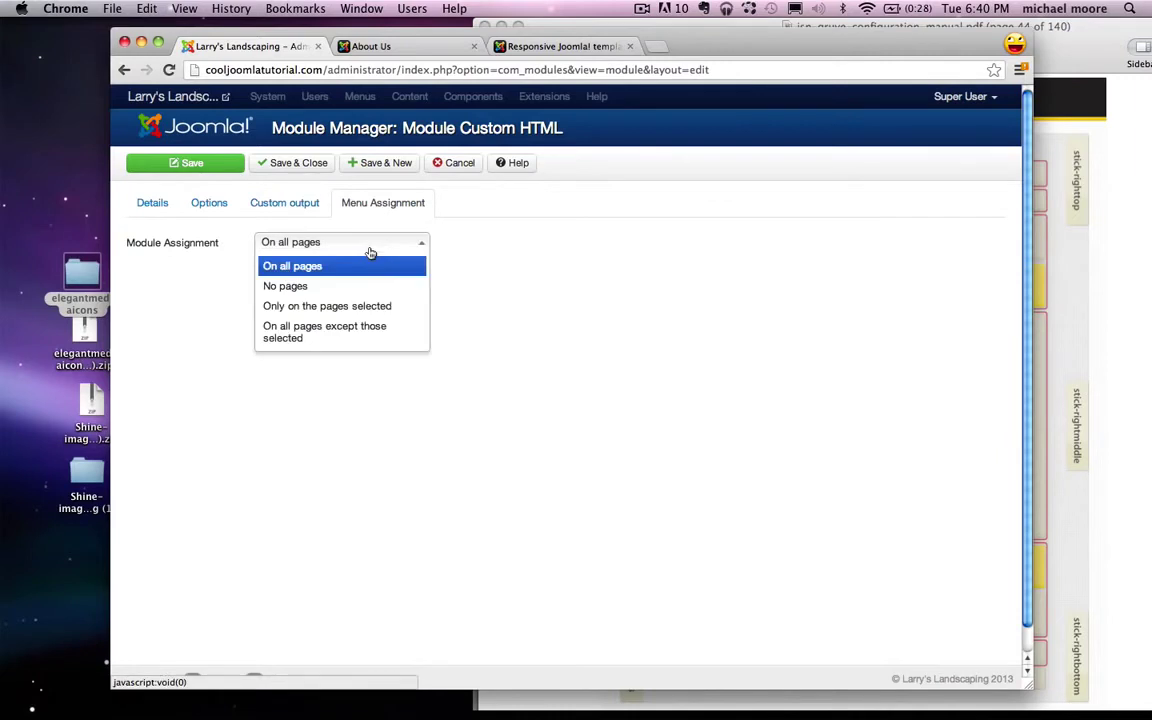
left_click(305, 305)
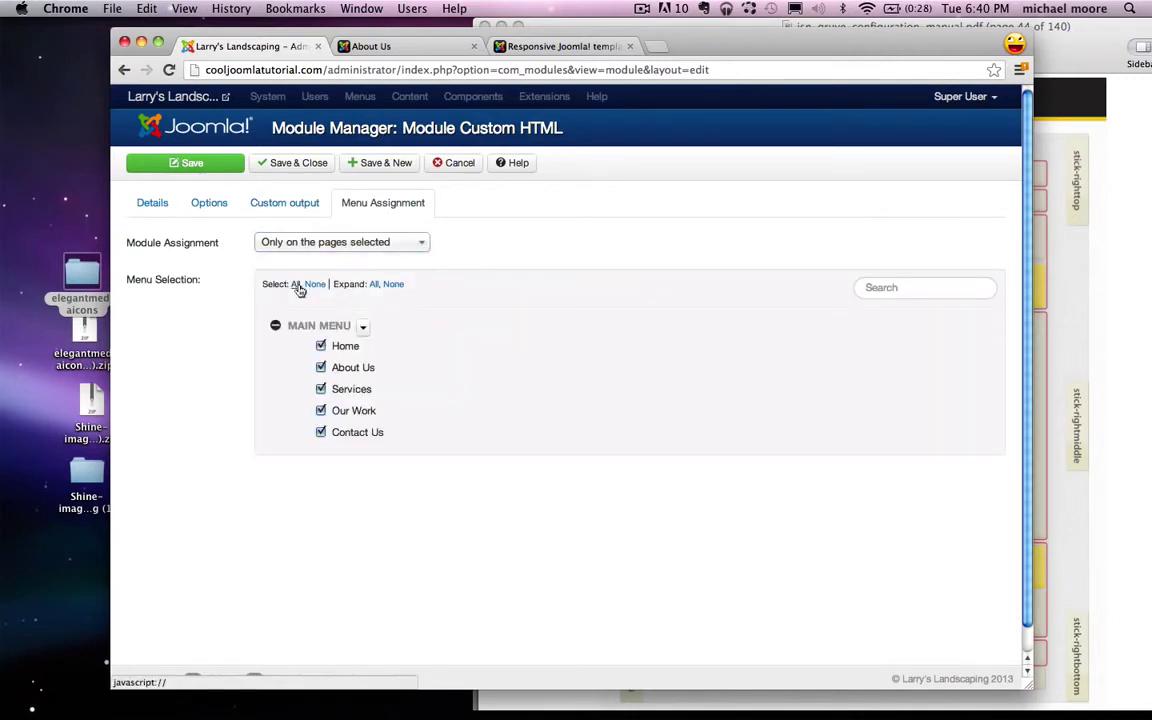
left_click(318, 285)
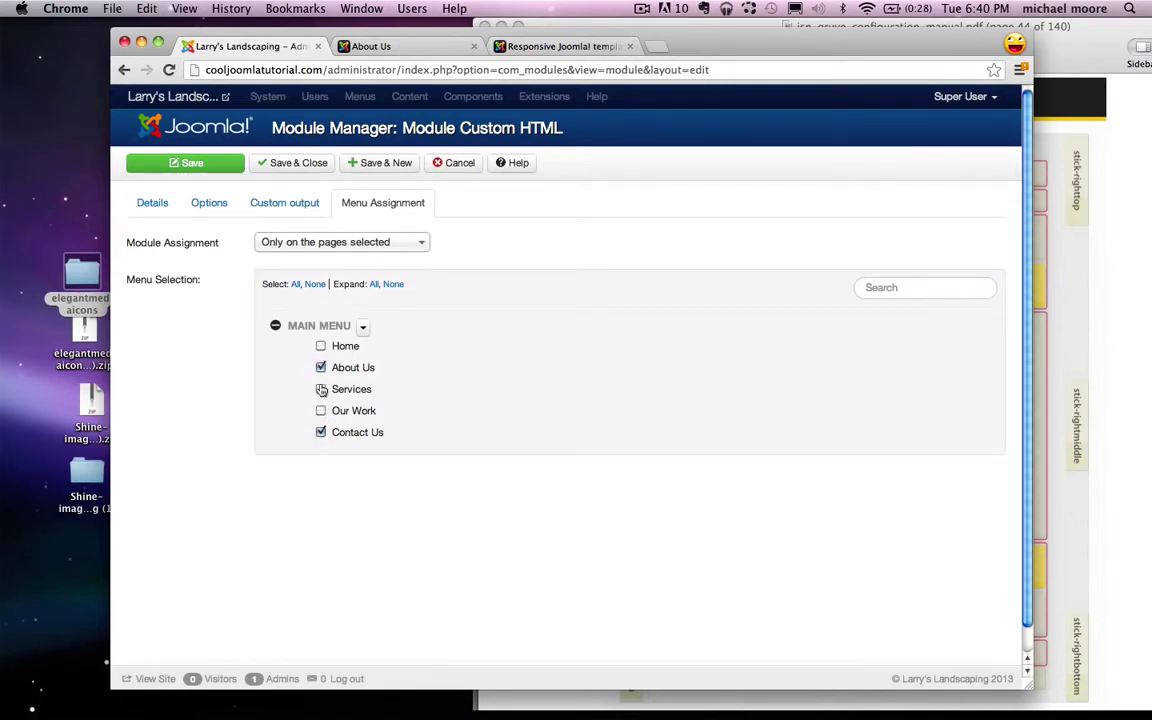
left_click(291, 166)
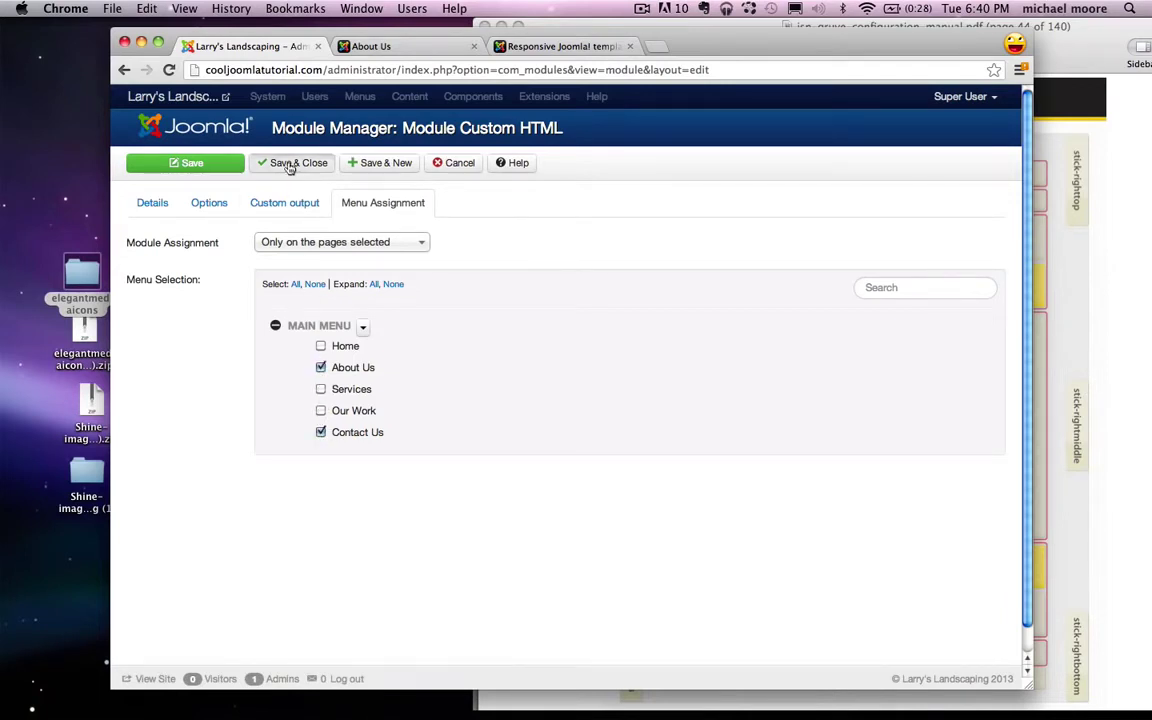
Step: Reload the About Us page to check the Social icons, then go to the JSN Gruve demo
left_click(397, 47)
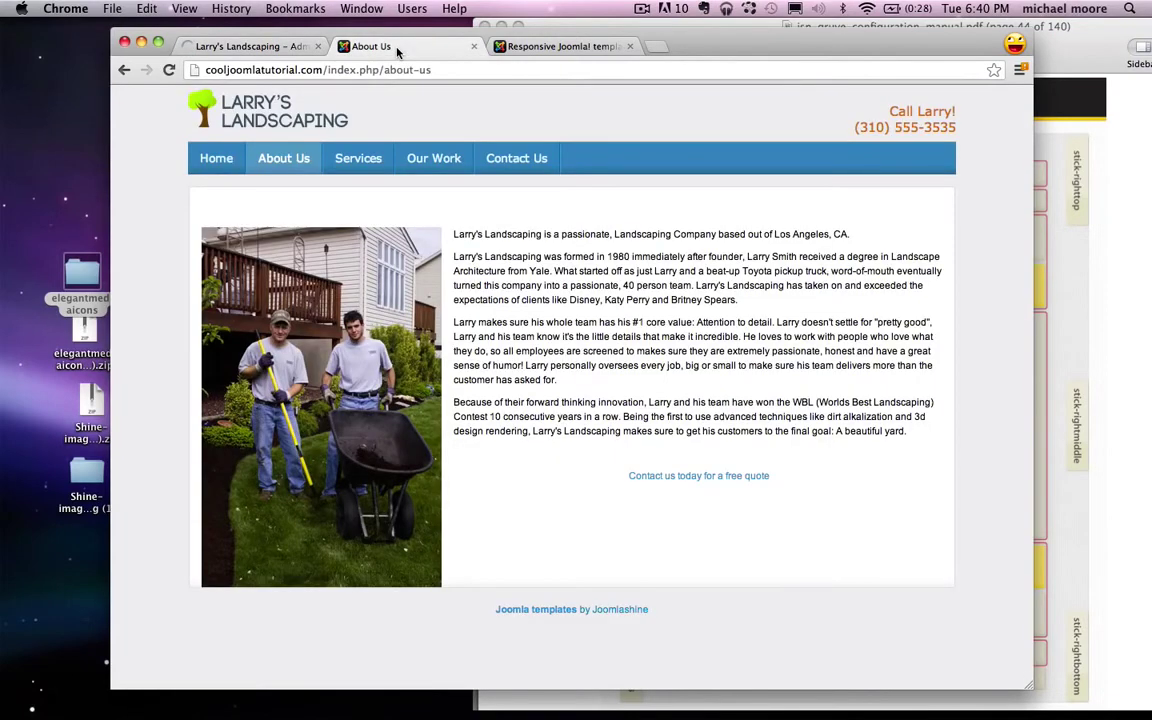
left_click(173, 72)
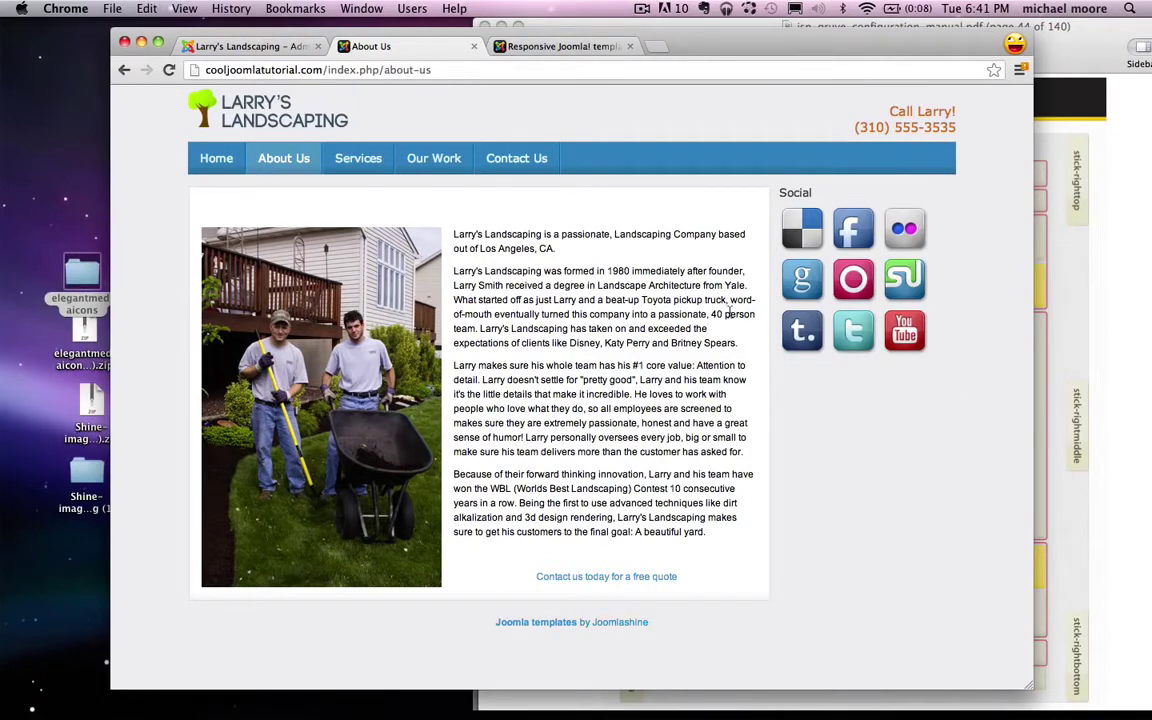
left_click(561, 47)
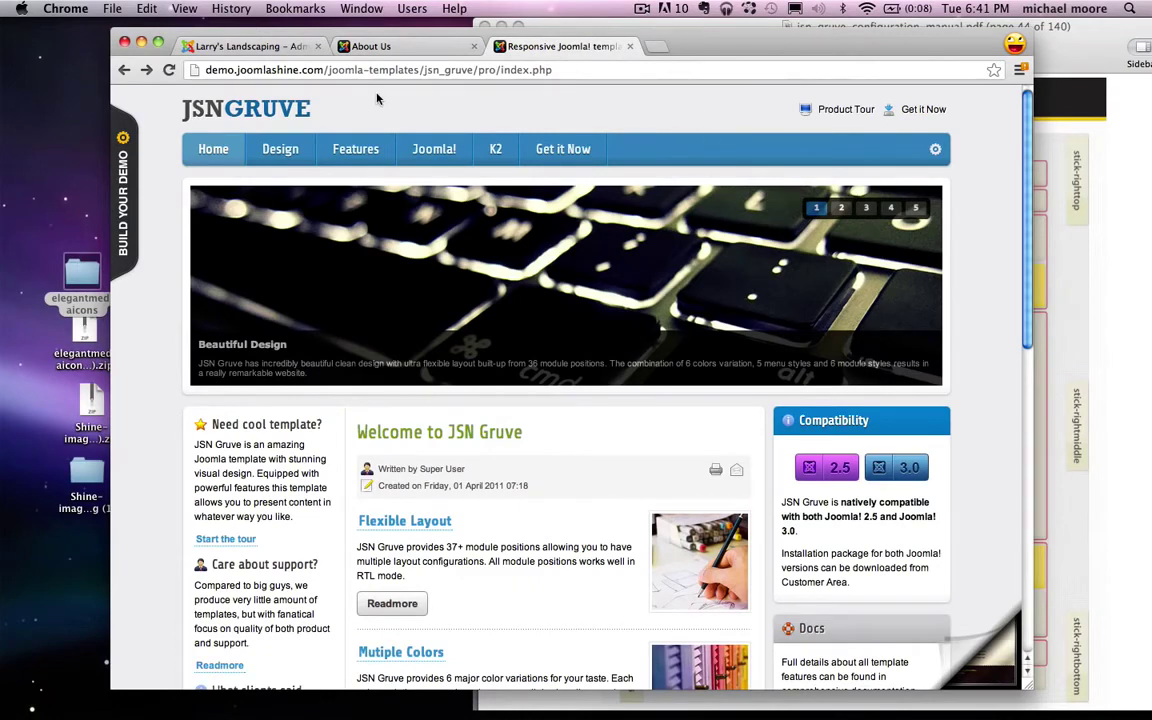
Step: Open the JSN Gruve demo's Module Styles page and look over the style examples
left_click(1073, 243)
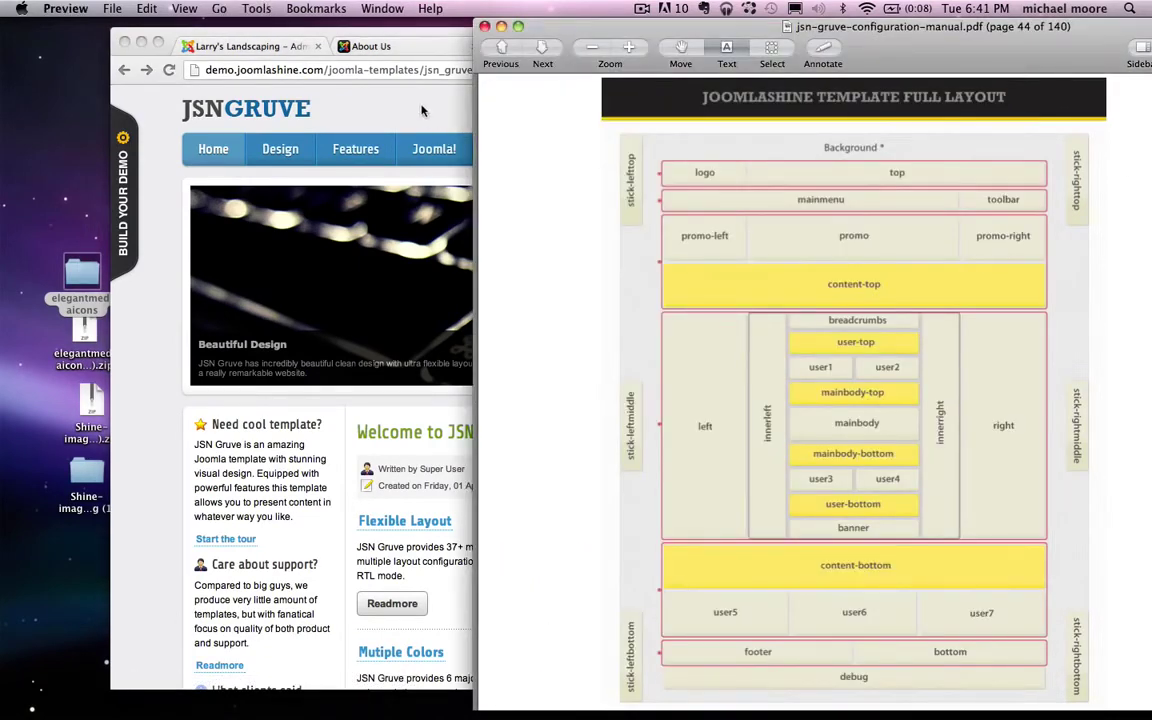
left_click(421, 111)
mouse_move(277, 148)
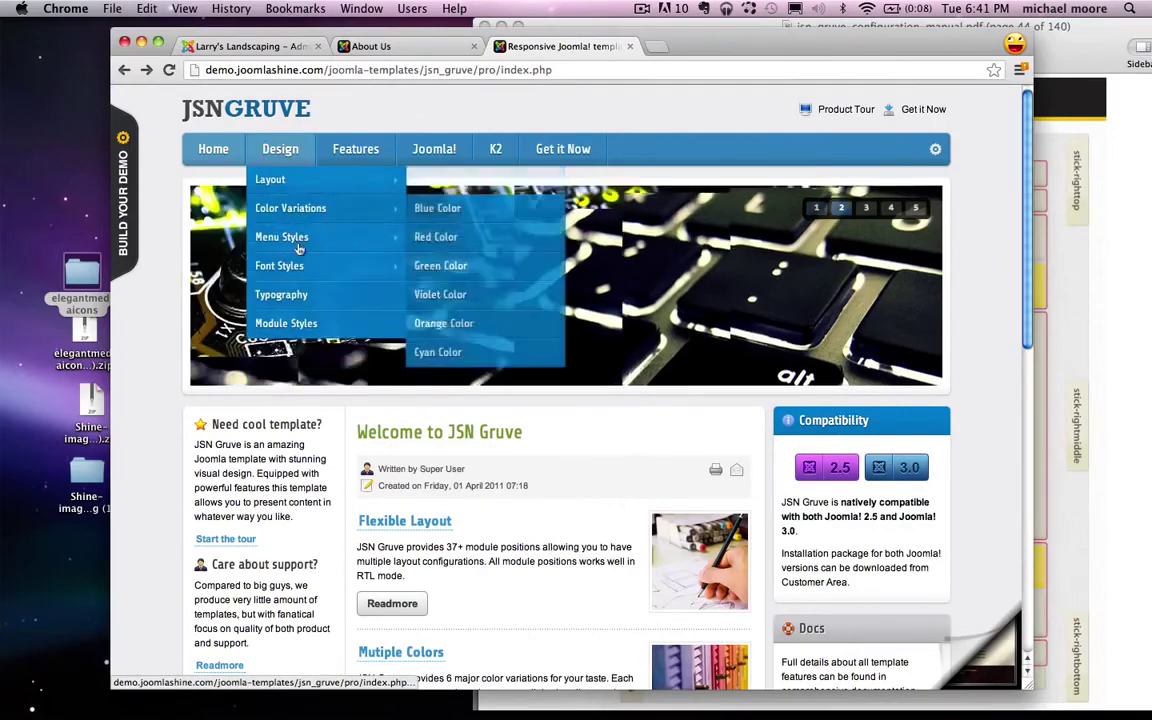
left_click(284, 326)
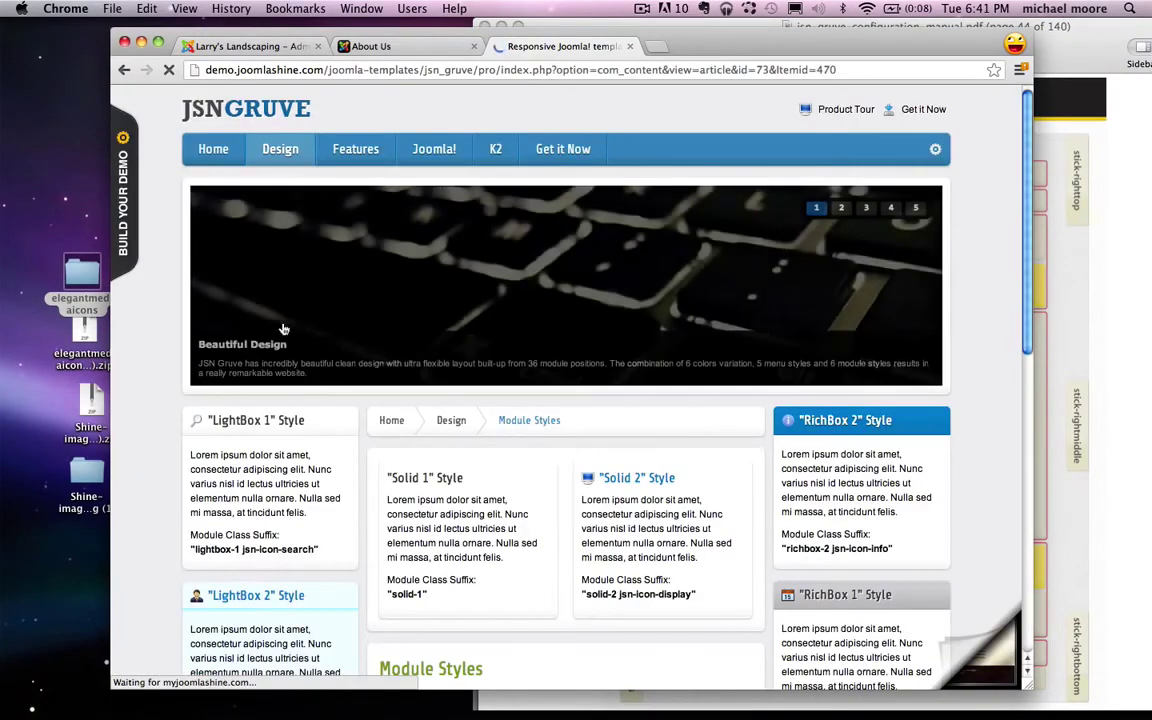
scroll(406, 404, "down", 3)
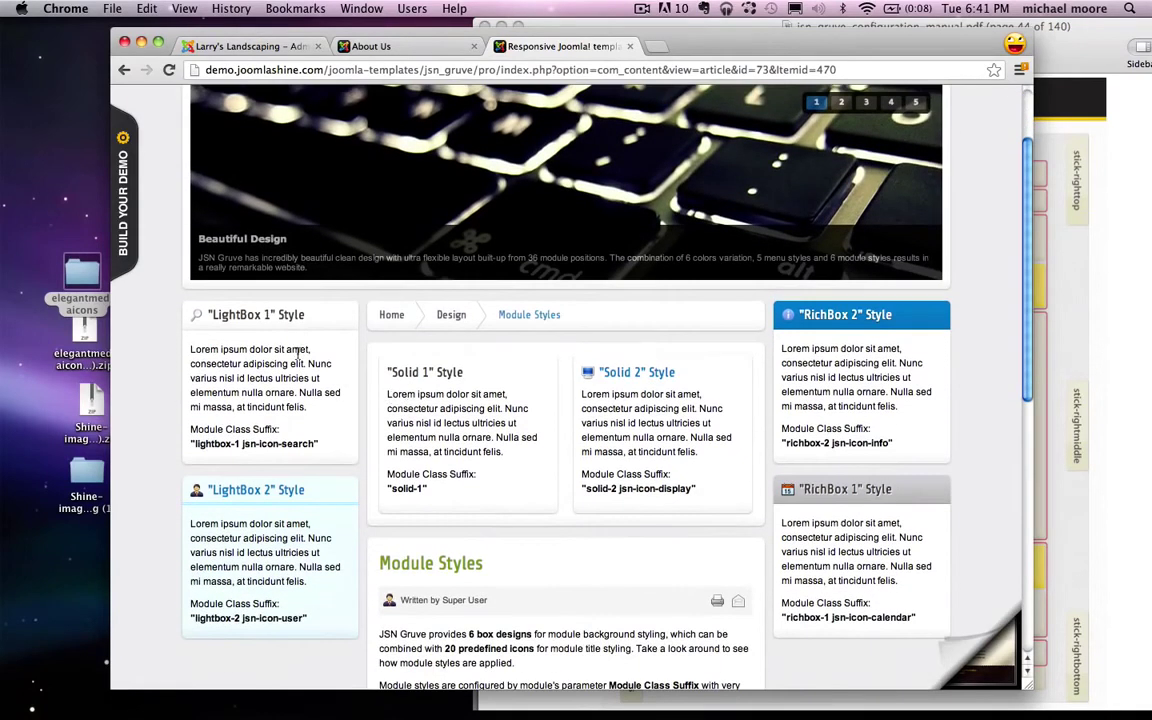
left_click_drag(212, 316, 310, 316)
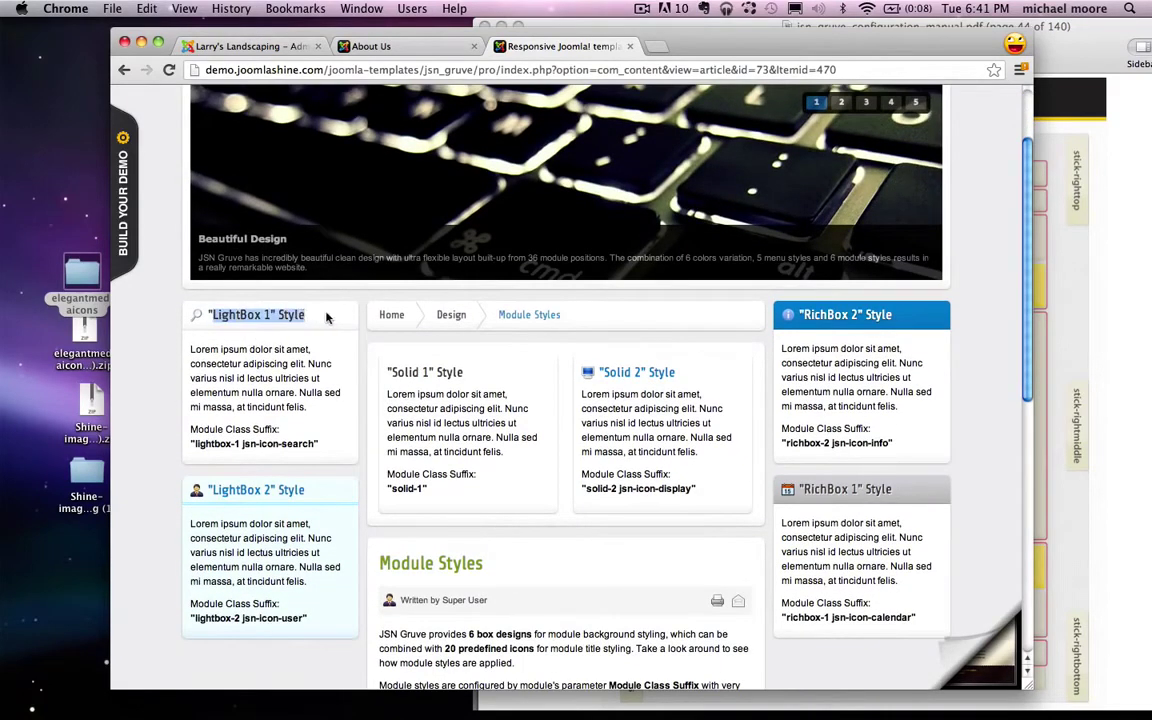
left_click(335, 315)
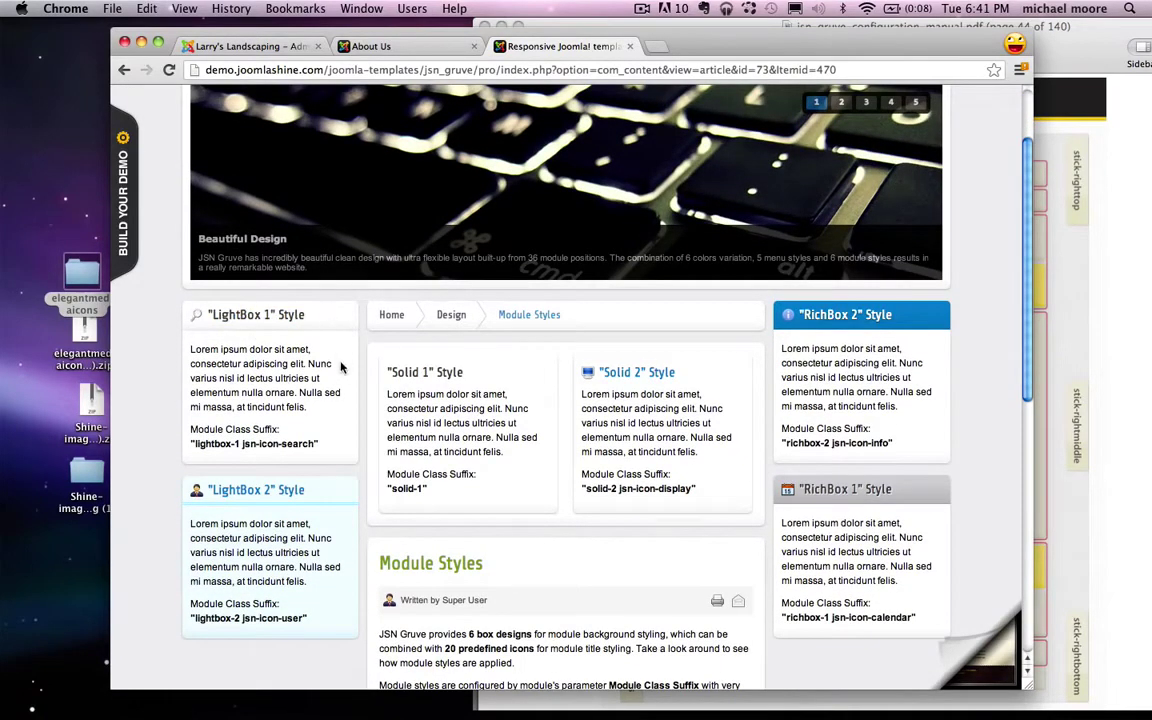
Step: Copy the RichBox 2 class suffix 'richbox-2 jsn-icon-info' and return to the Joomla admin
scroll(340, 368, "down", 1)
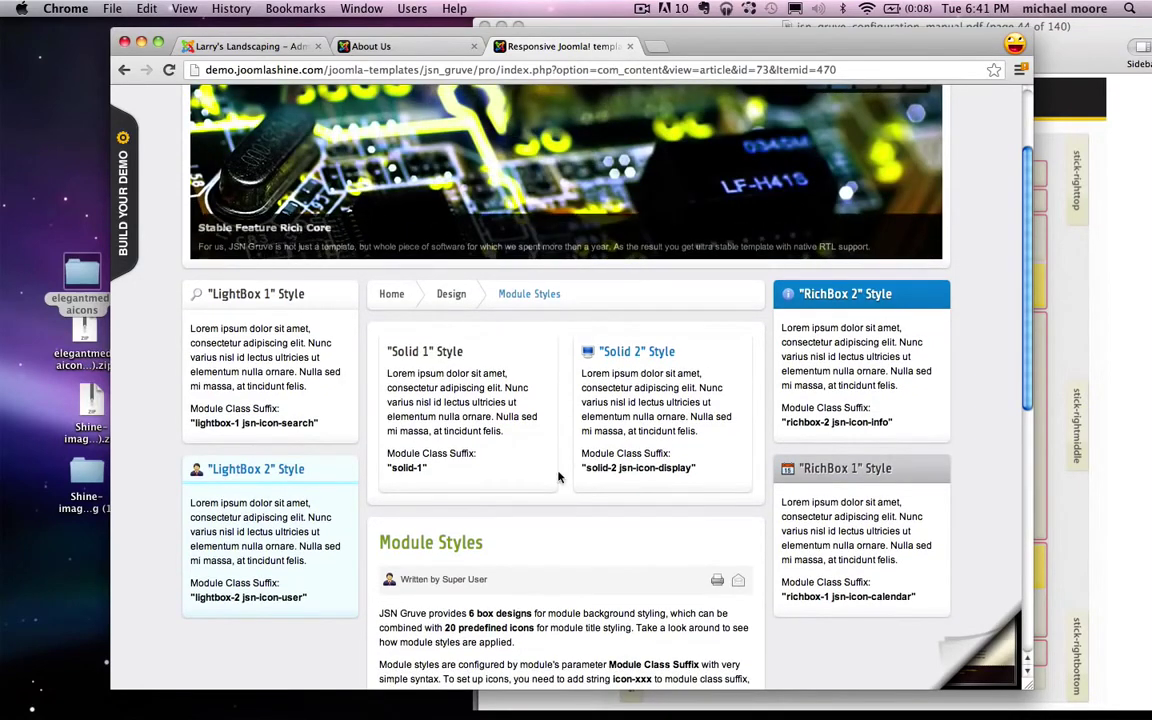
scroll(920, 300, "down", 2)
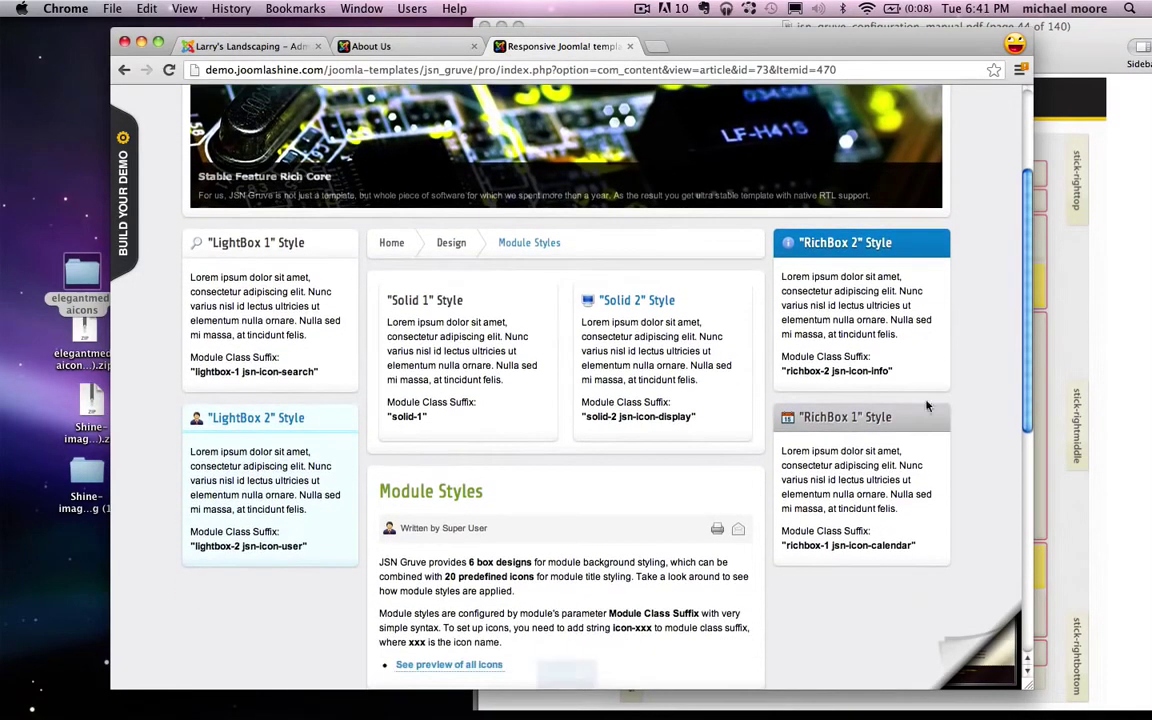
scroll(849, 297, "up", 1)
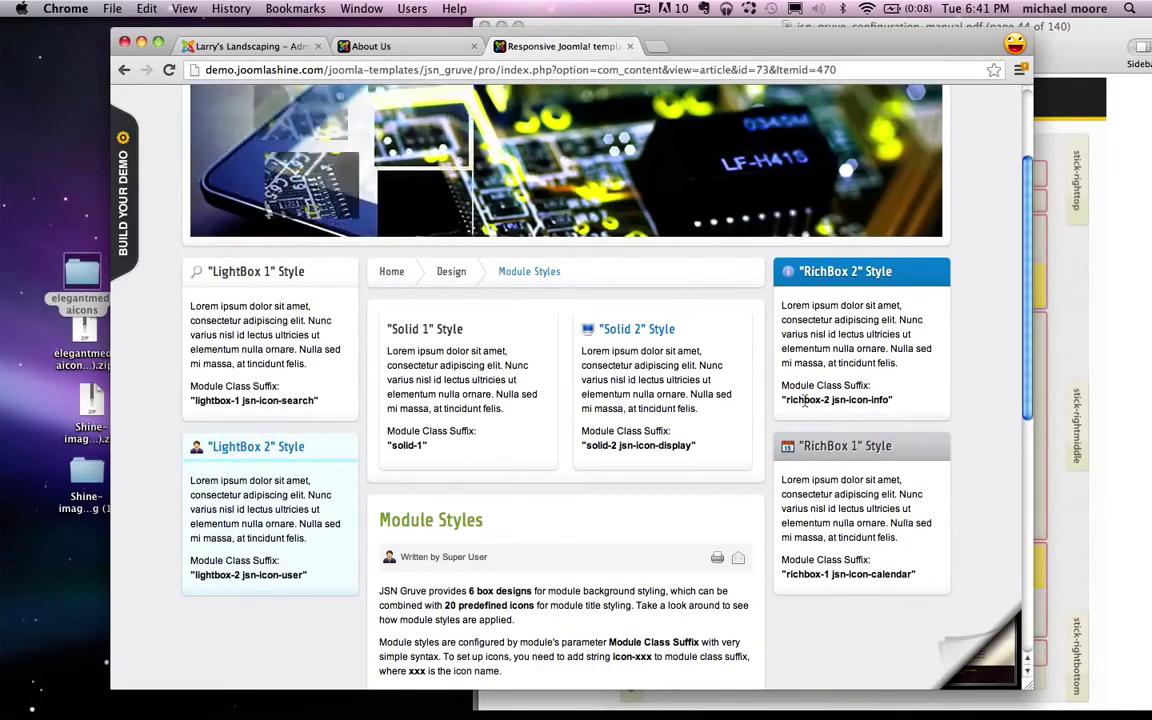
left_click_drag(781, 385, 857, 386)
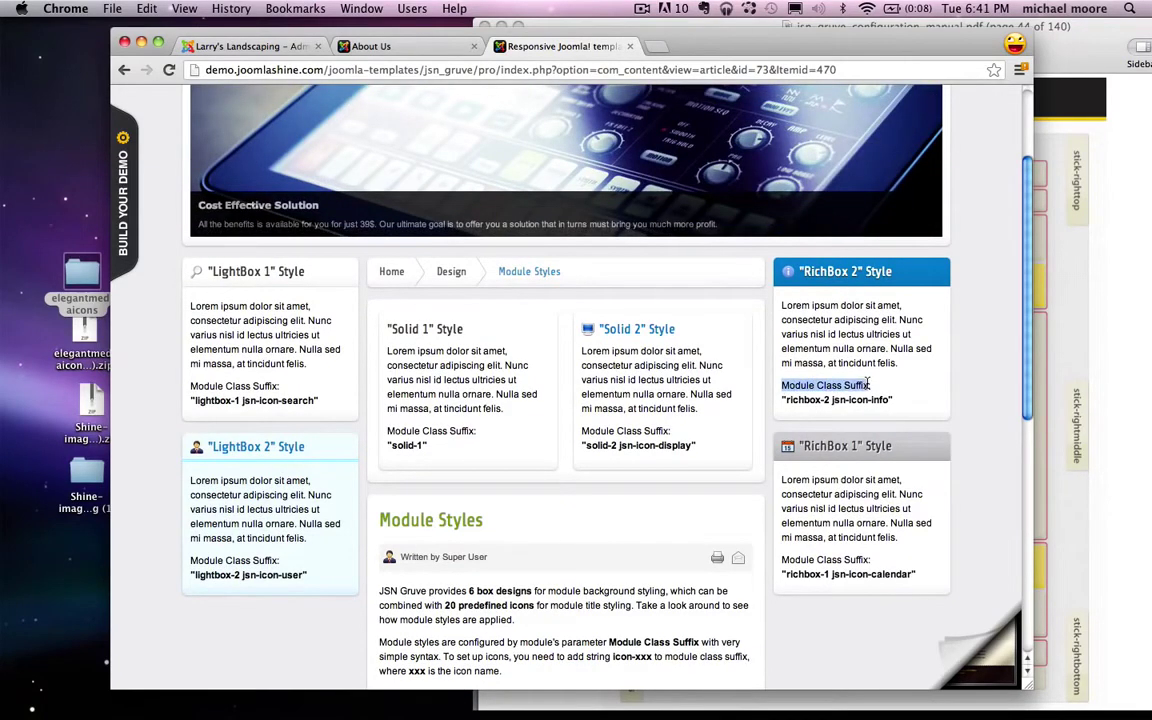
left_click(812, 402)
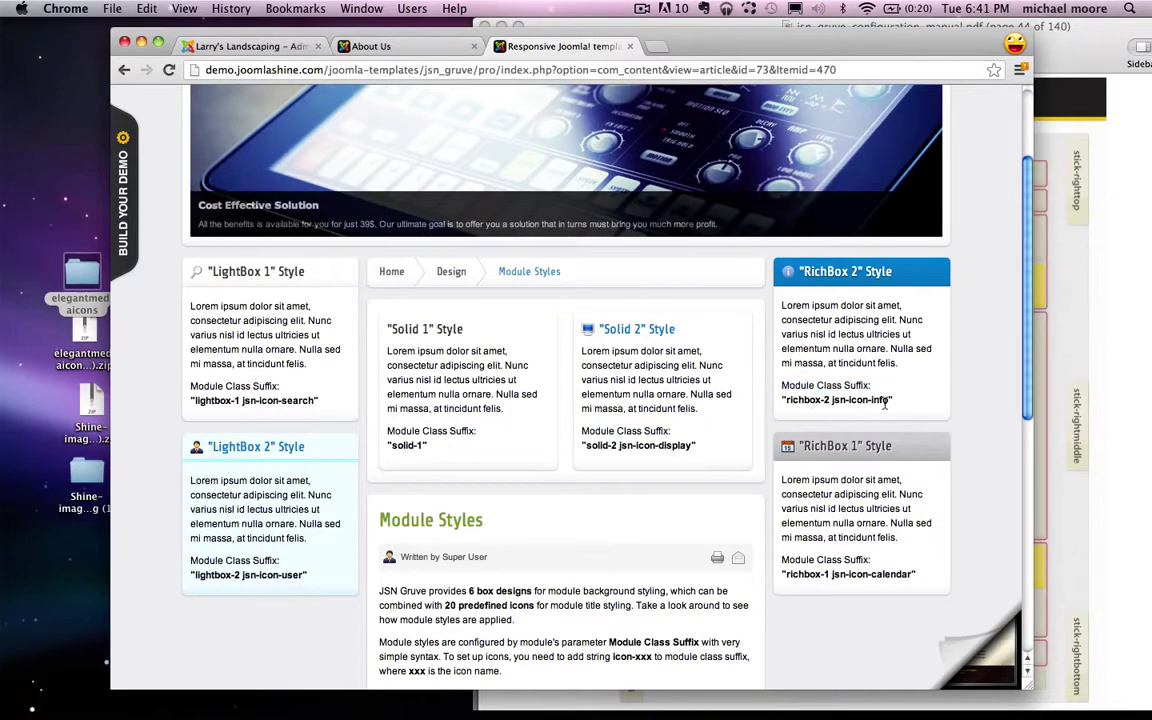
left_click_drag(865, 399, 806, 400)
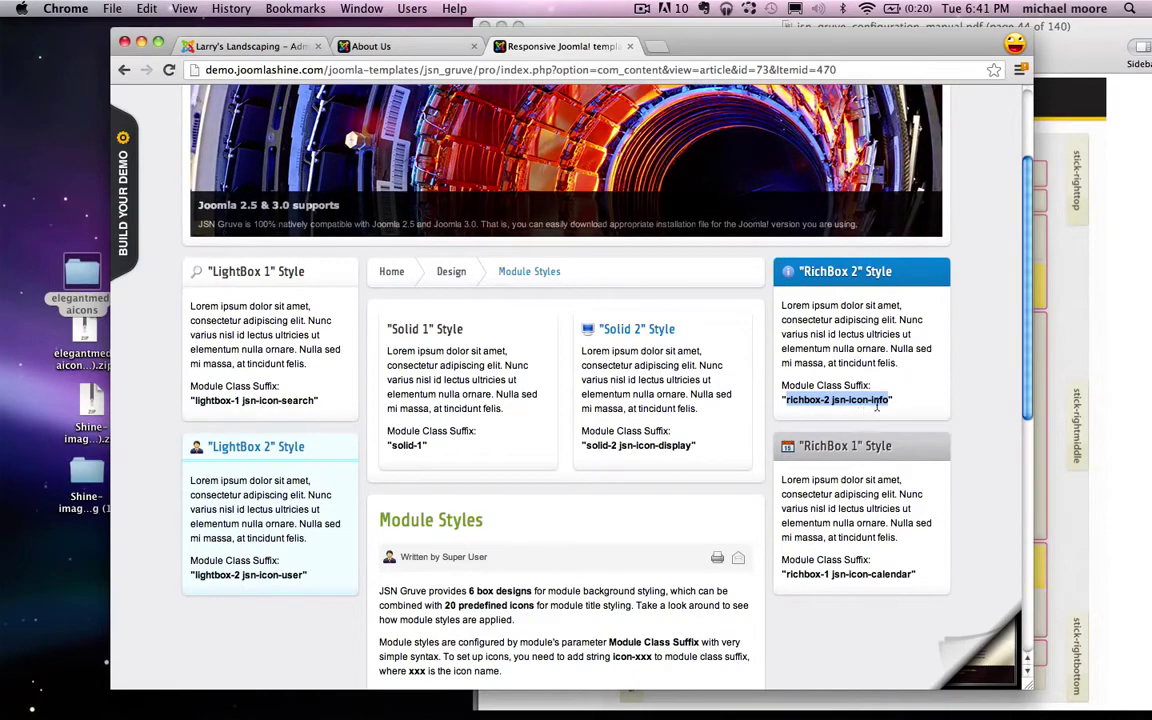
right_click(870, 401)
left_click(885, 405)
left_click(371, 46)
left_click(245, 46)
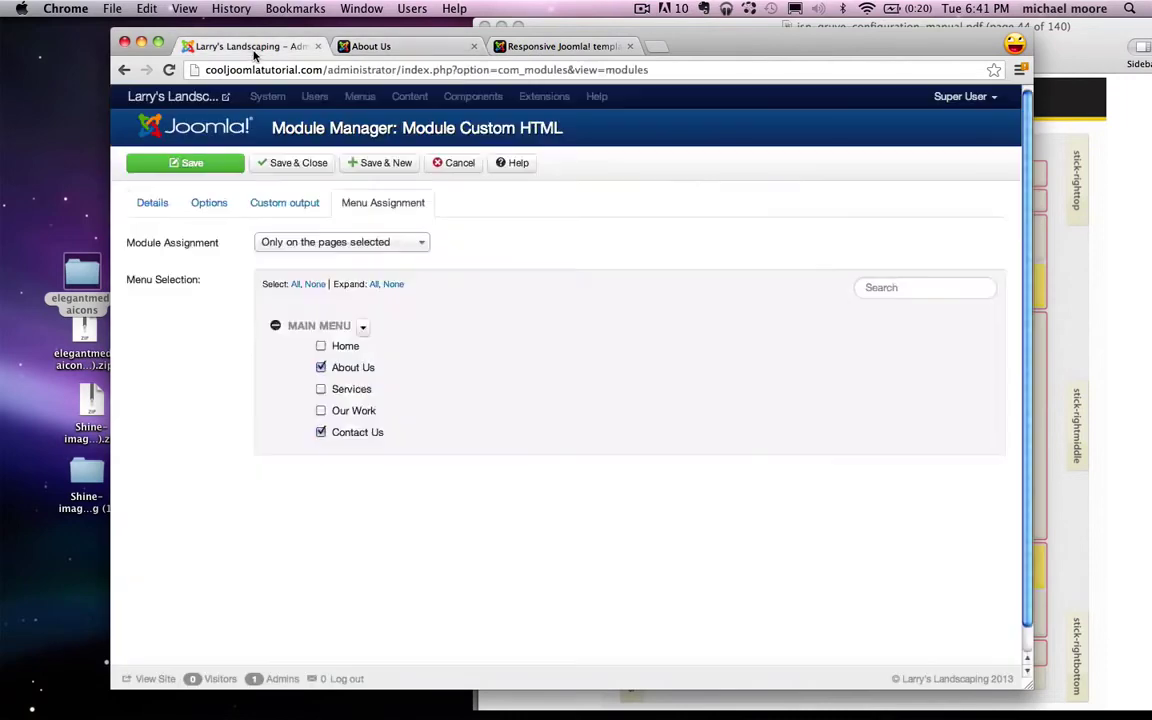
Step: Paste 'richbox-2 jsn-icon-info' into the Social module's Module Class Suffix, save, and reload About Us
left_click(278, 162)
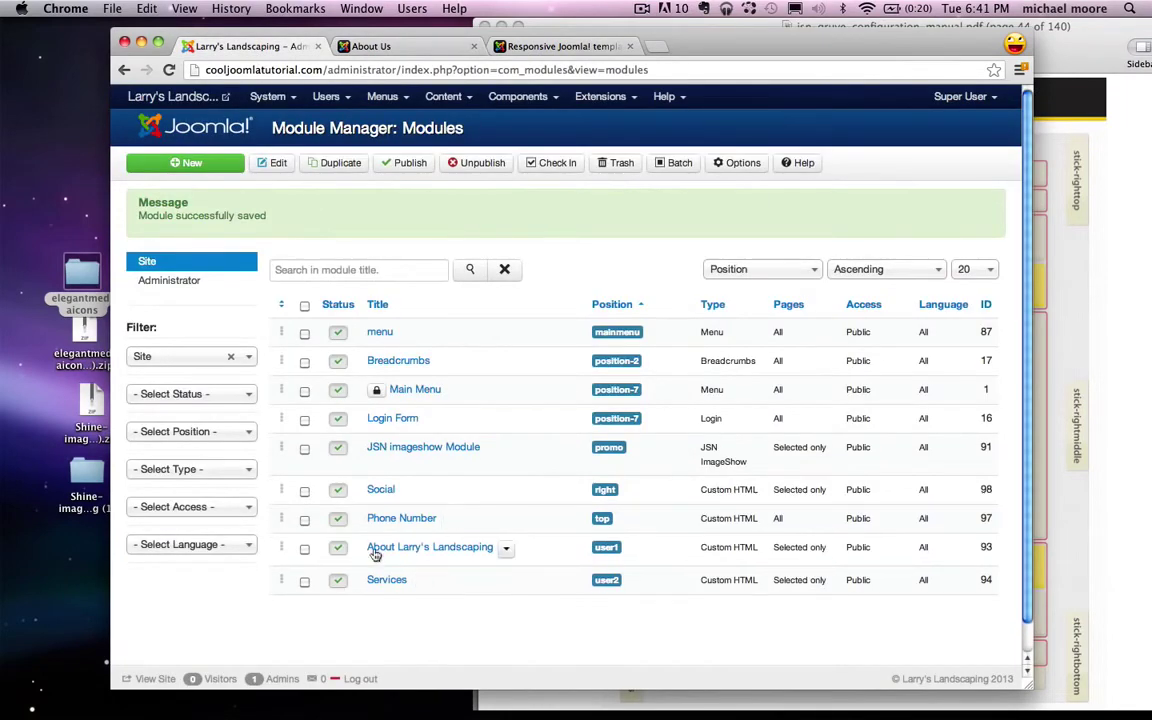
left_click(379, 490)
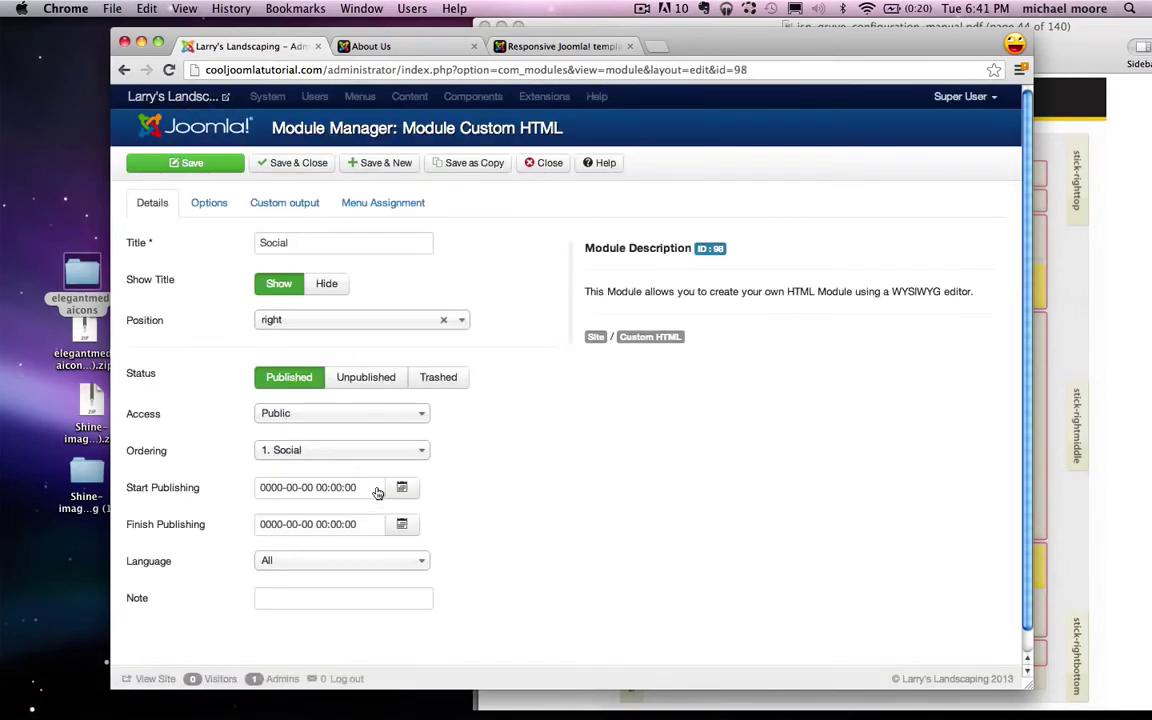
left_click(210, 203)
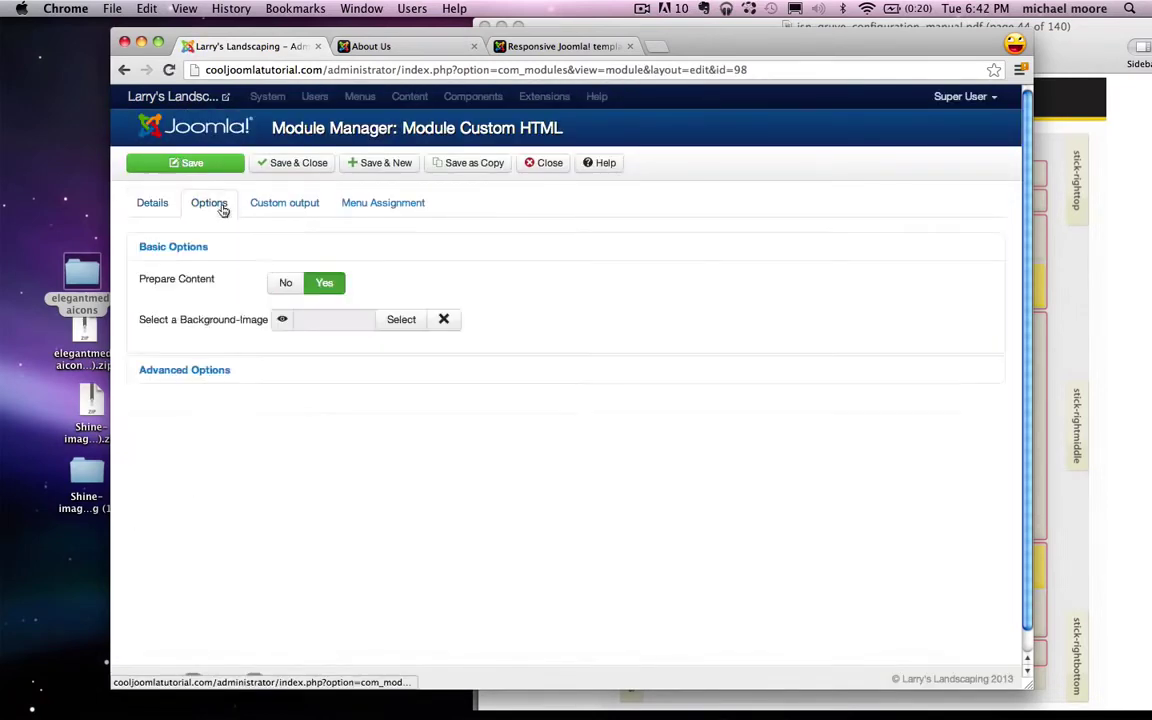
left_click(199, 377)
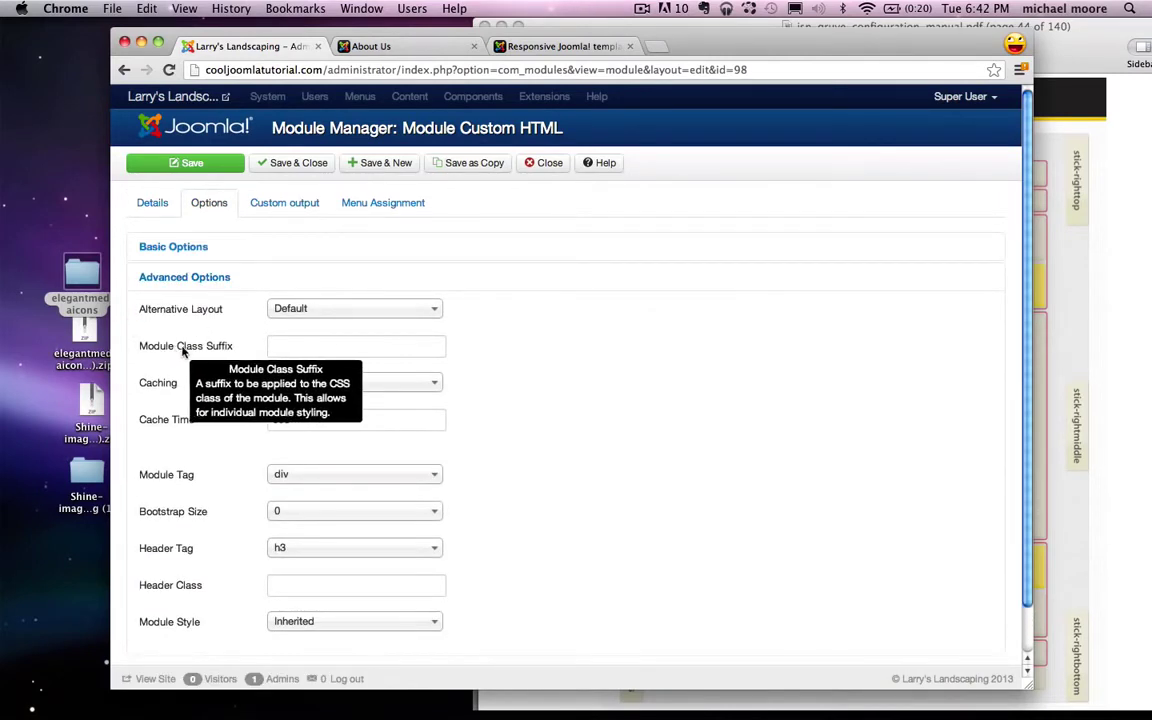
right_click(293, 347)
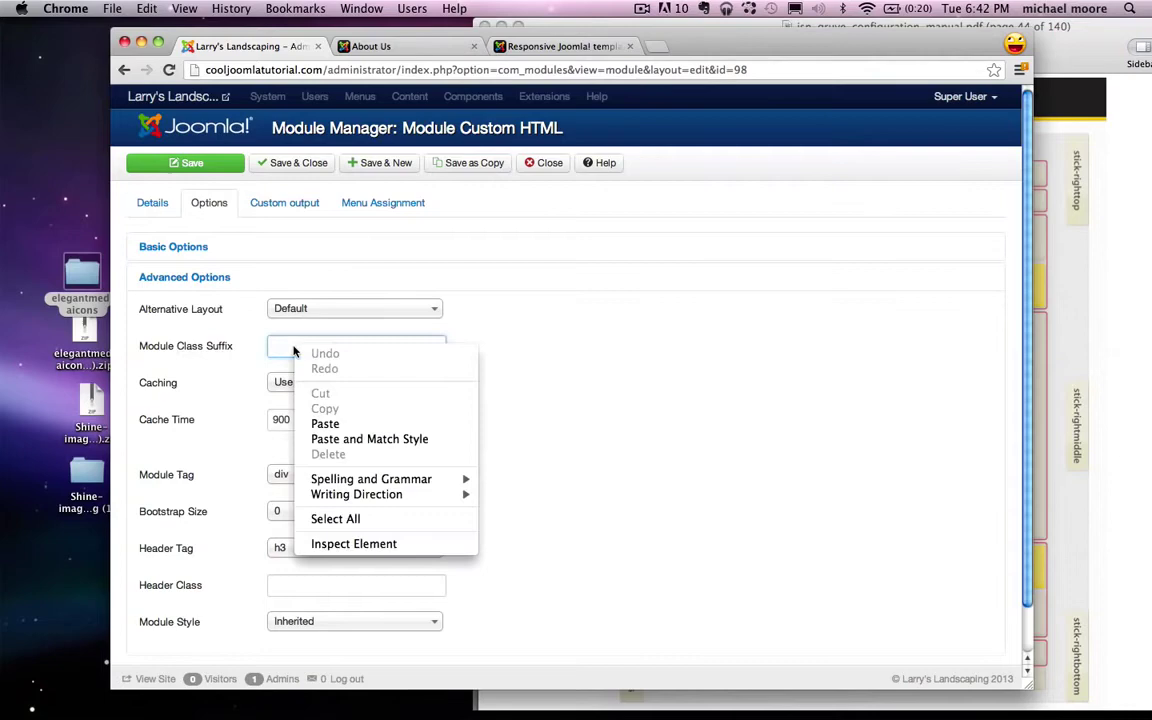
left_click(334, 424)
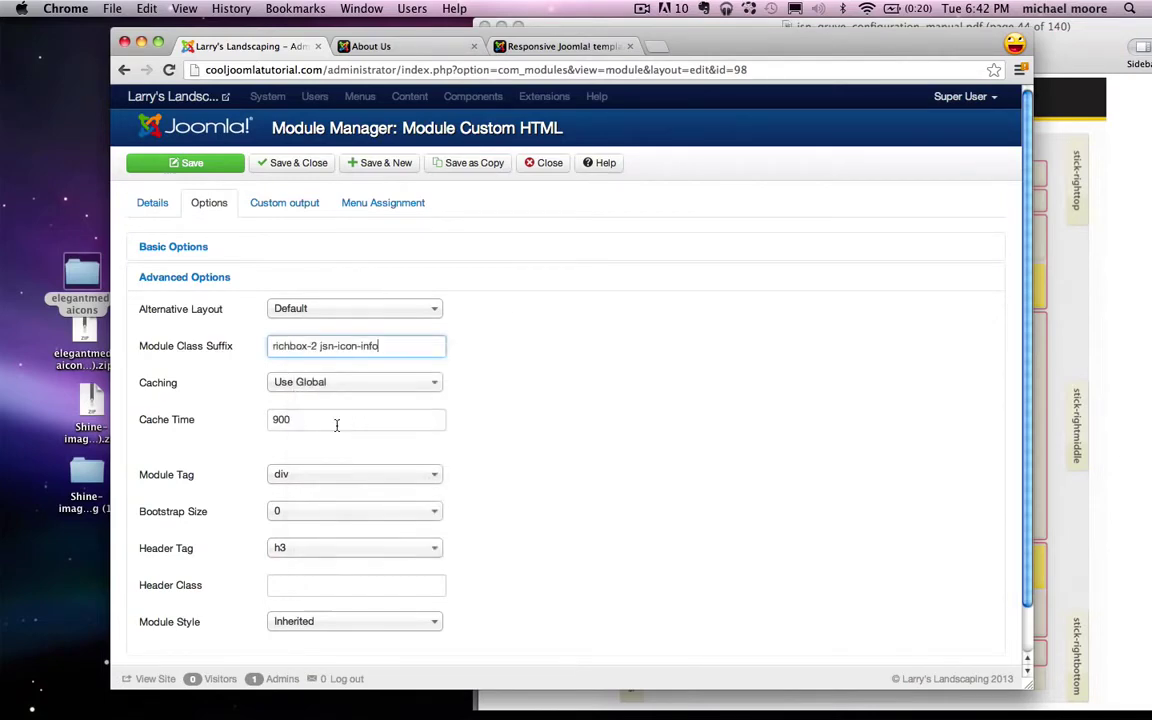
left_click(262, 162)
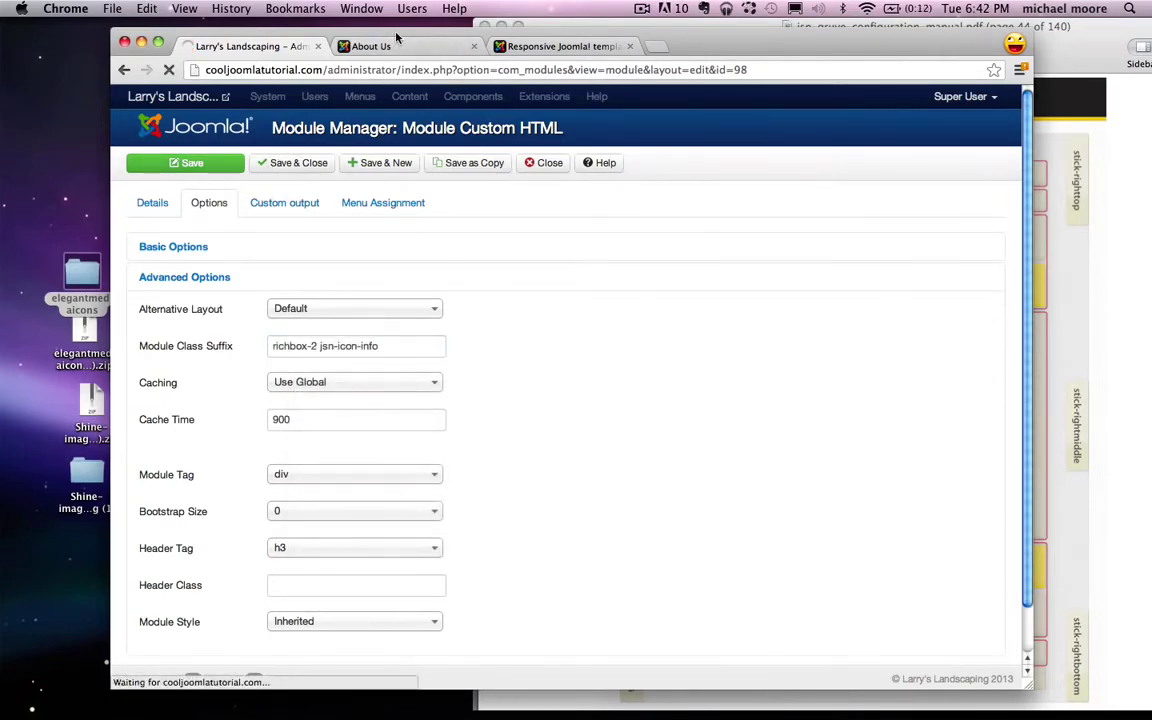
left_click(395, 47)
left_click(169, 70)
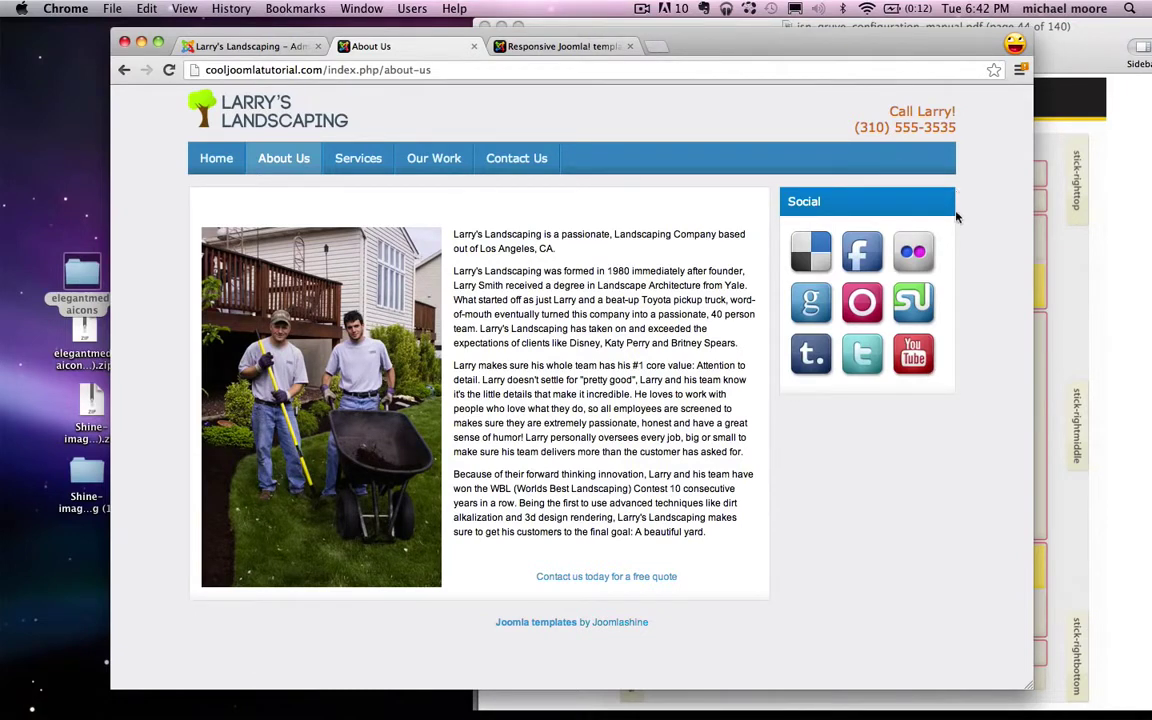
Step: Create a new Custom HTML module from the Module Manager
left_click(262, 46)
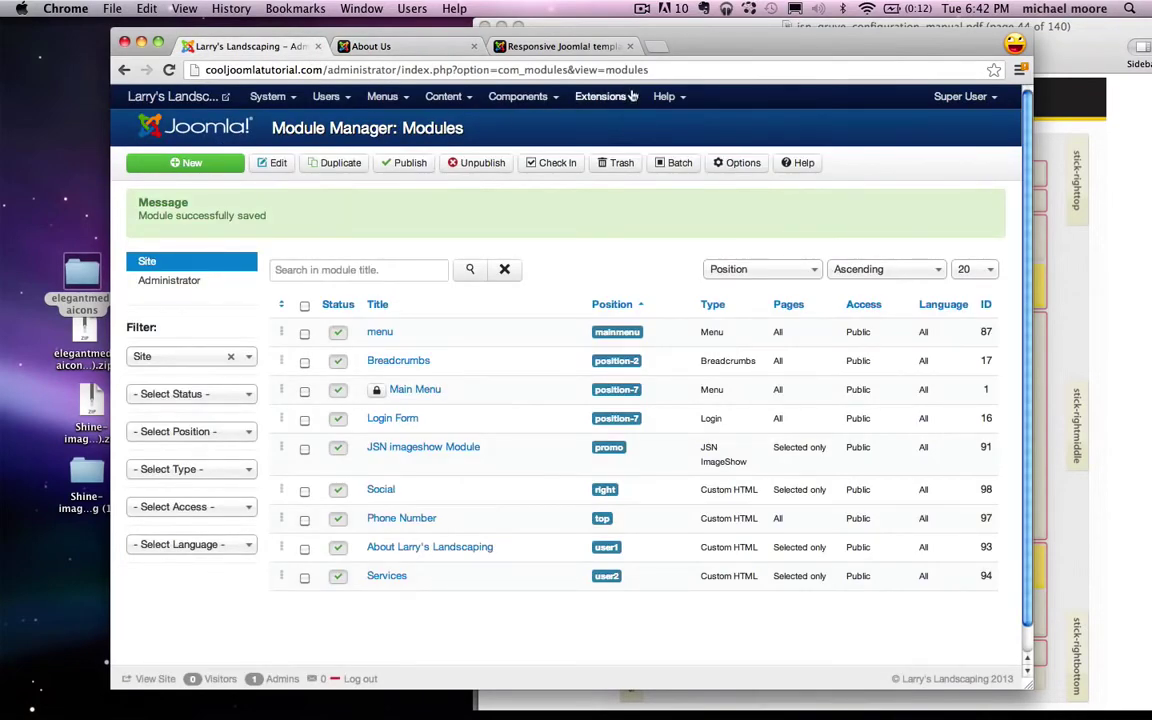
left_click(215, 168)
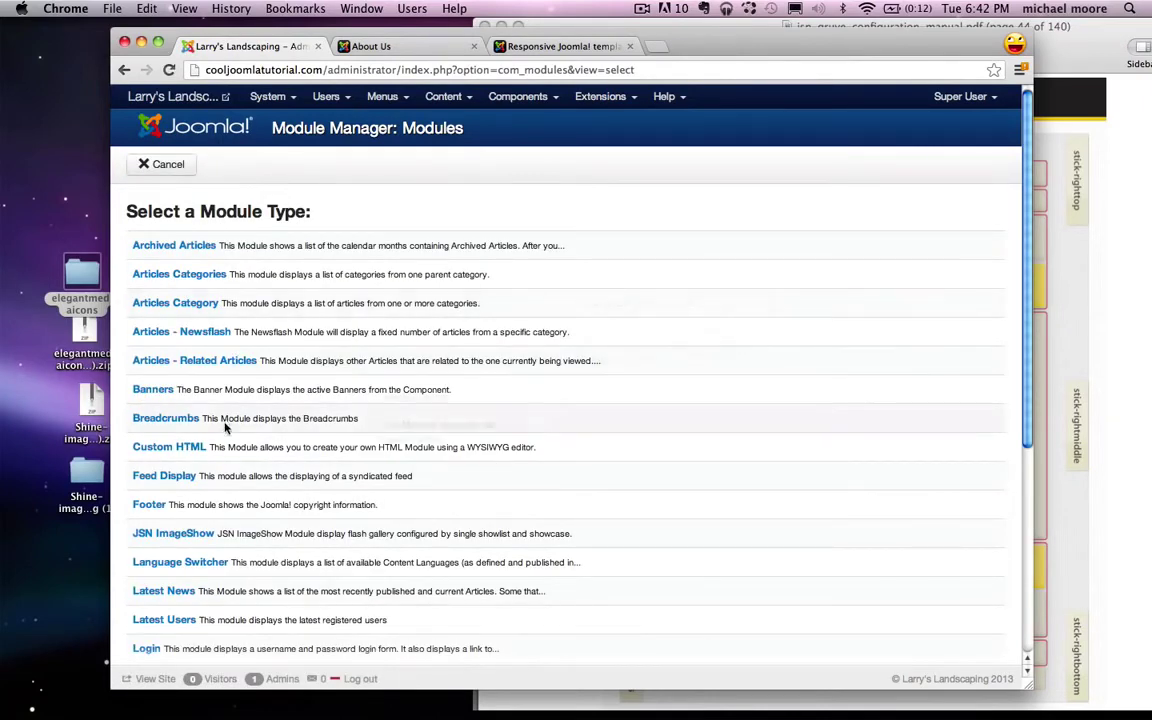
left_click(180, 450)
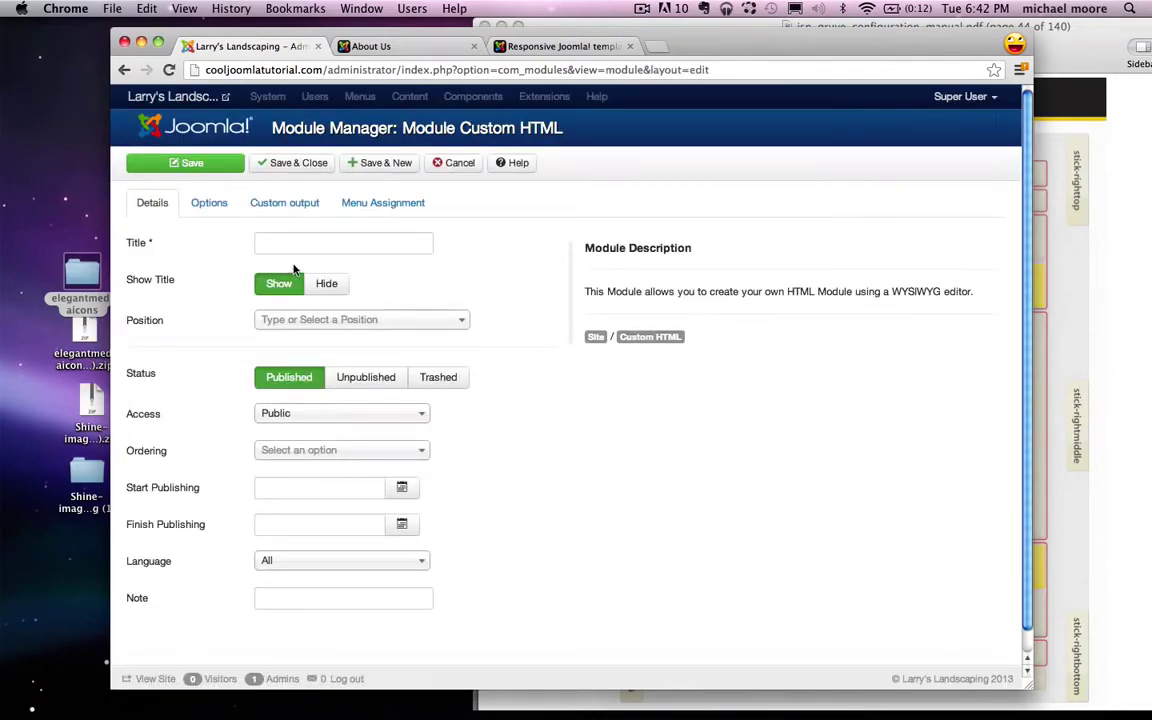
Step: Title the module 'What People Are Saying' and set its position to Right [right]
left_click(268, 243)
type("What Peo")
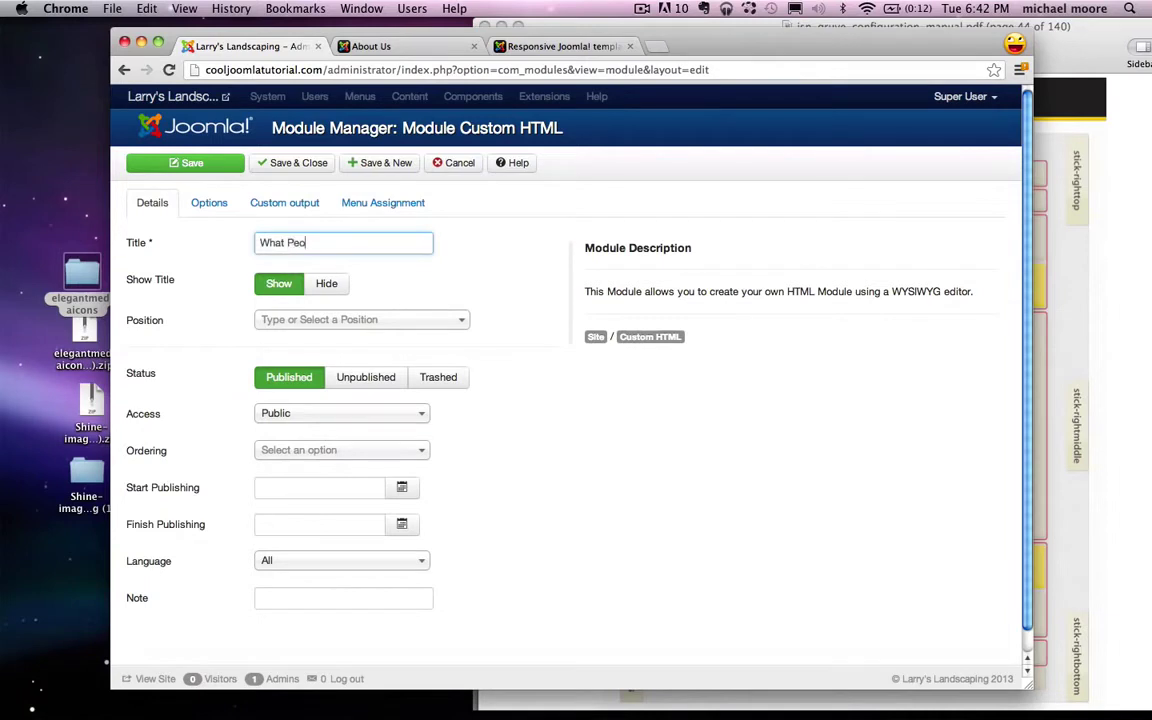
type("ple Are Saying")
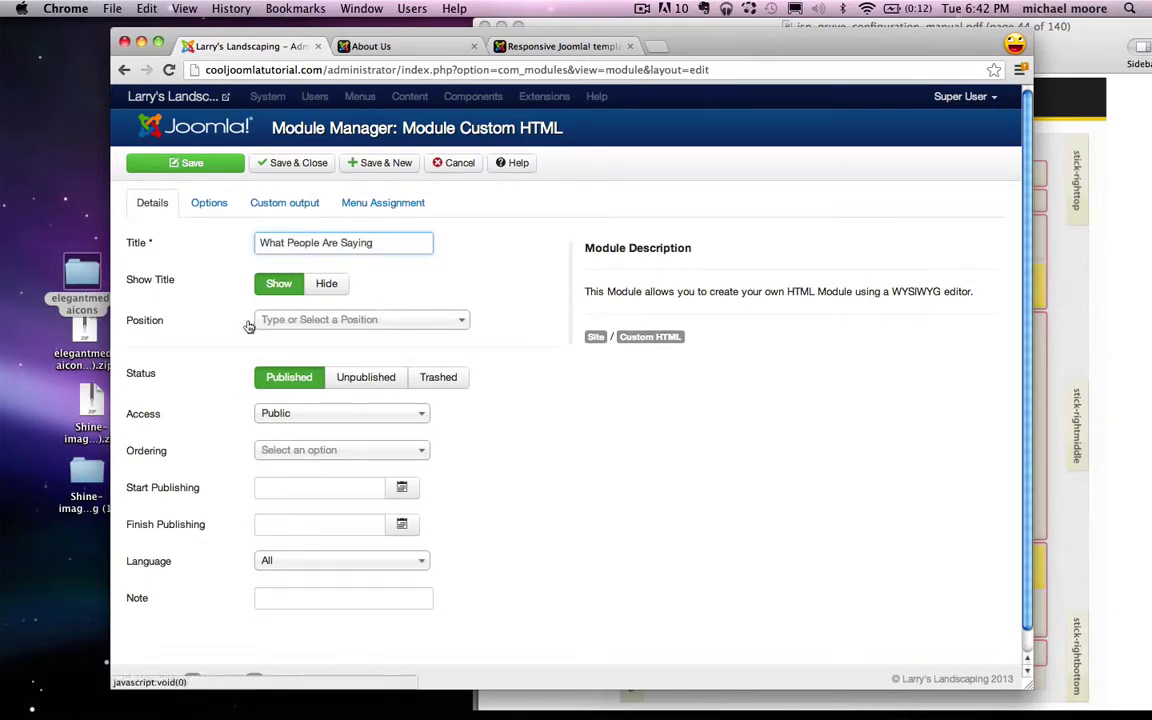
left_click(304, 320)
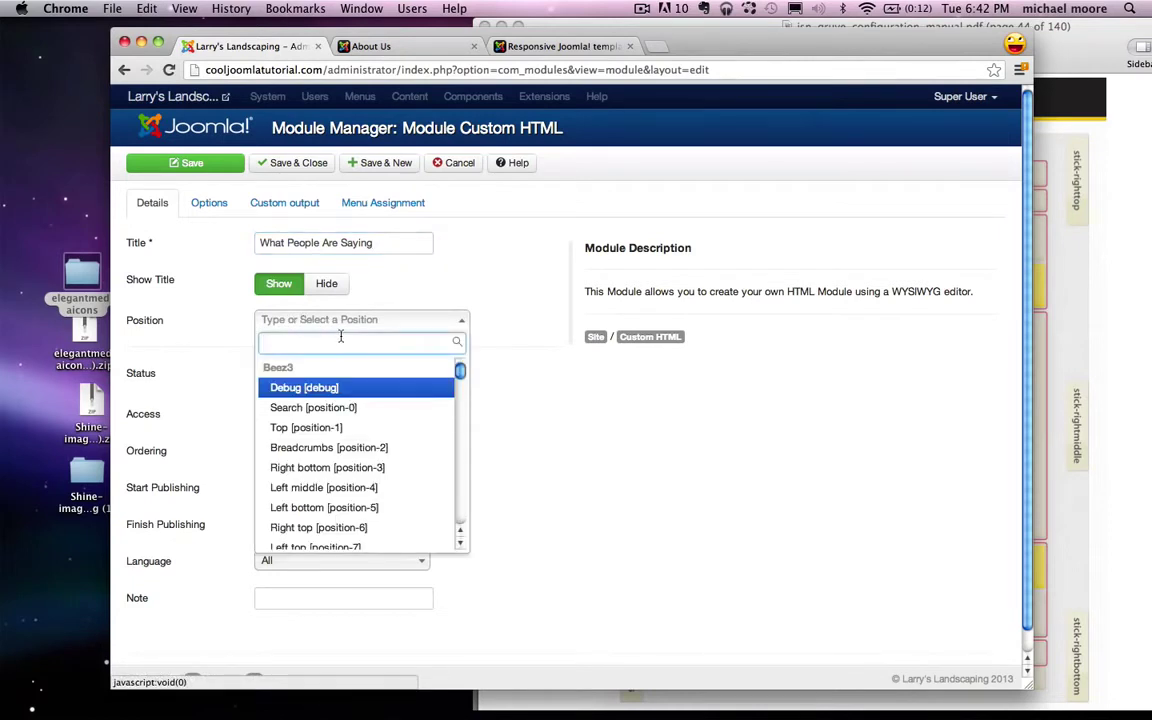
type("right")
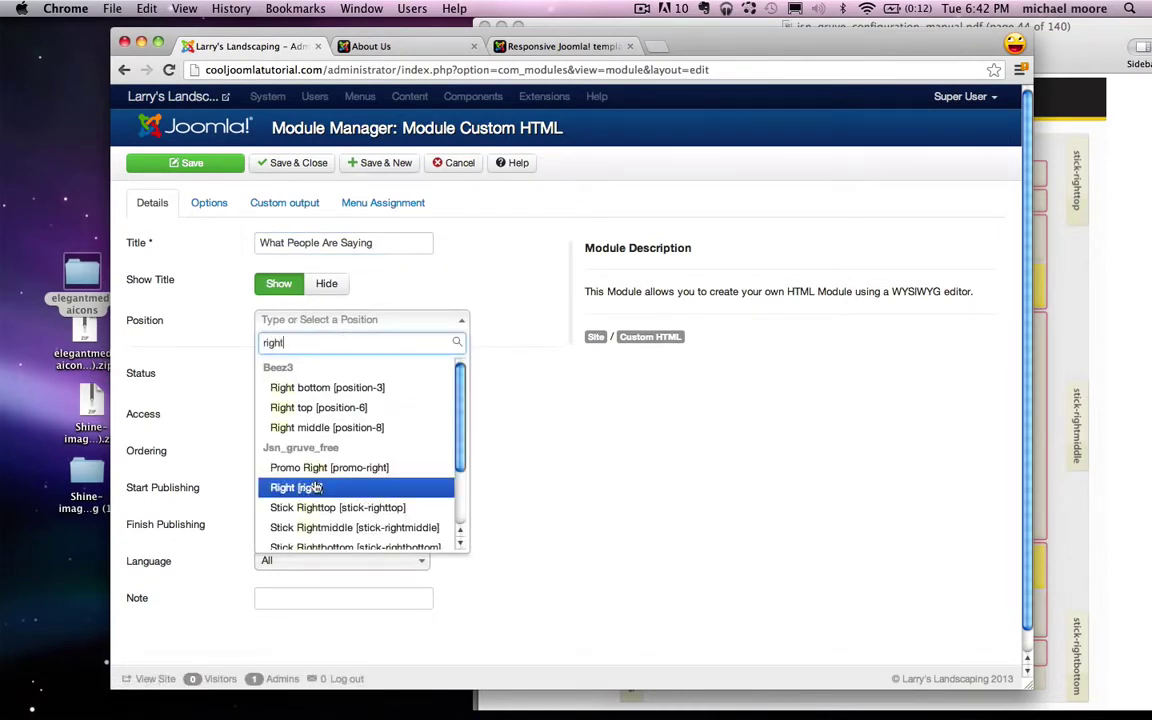
left_click(296, 487)
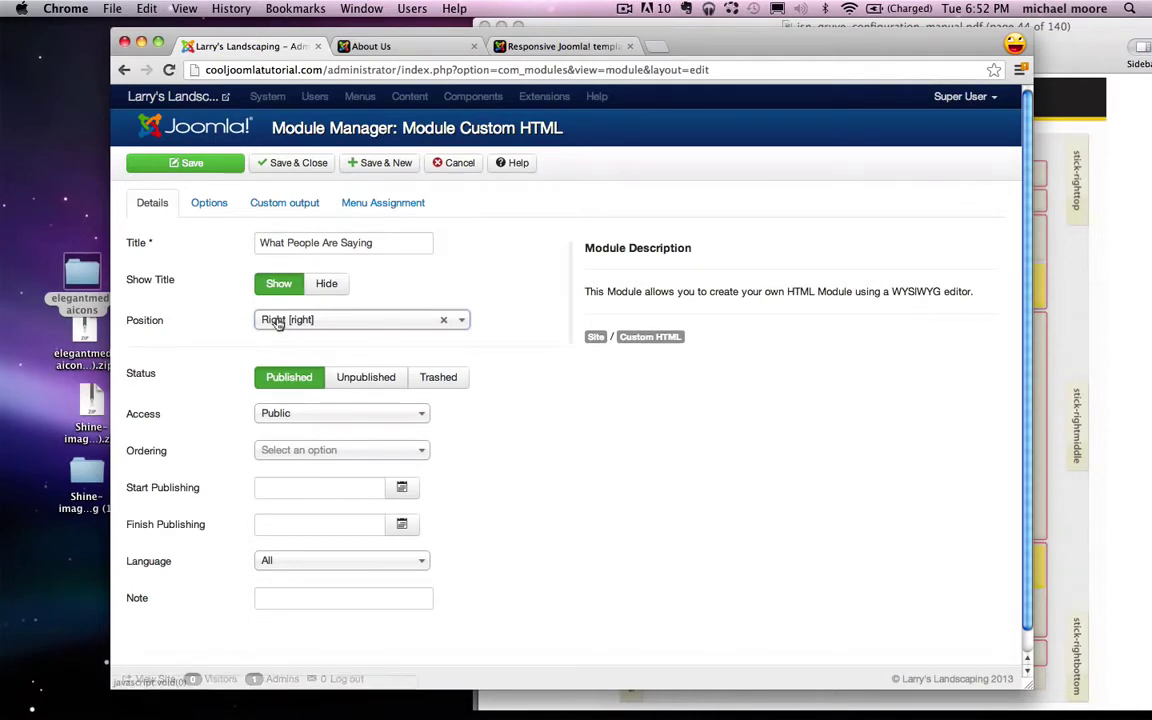
left_click(280, 202)
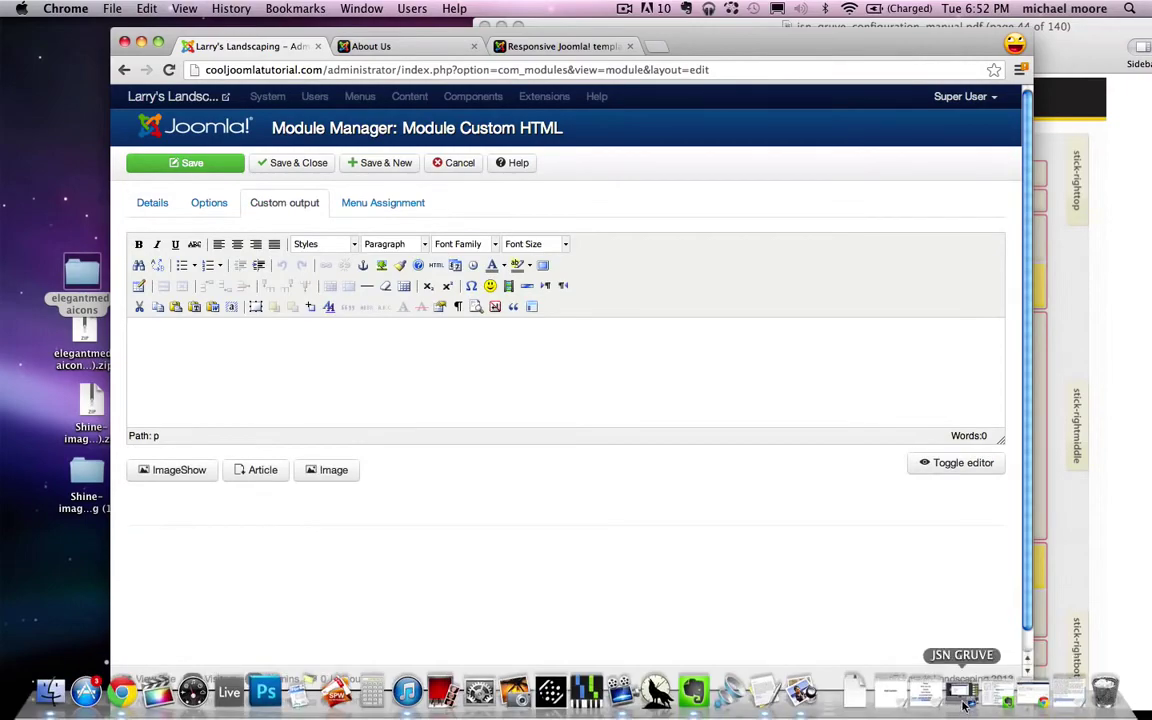
Step: Paste the customer testimonial from TextEdit into the module content
left_click(1055, 705)
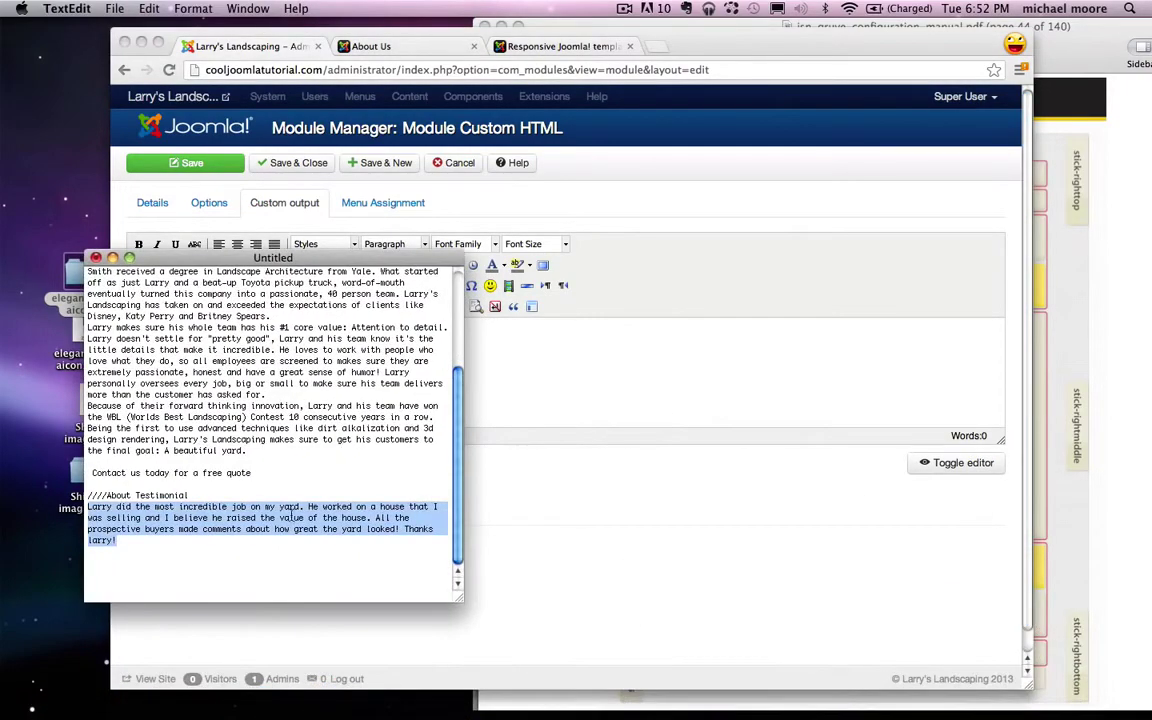
left_click(112, 258)
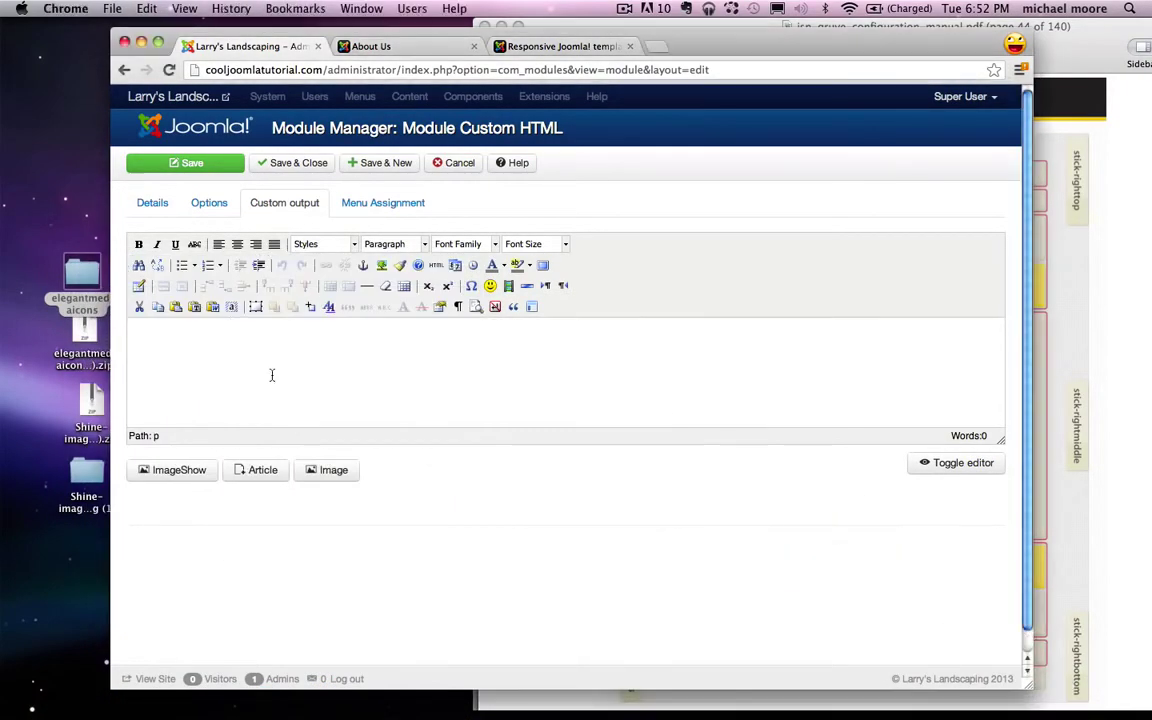
type("Larry did the most incredible job on my yard. He worked on a house that I was selling and I believe he raised the value of the house. All the prospective buyers made comments about how great the yard looked! Thanks larry!")
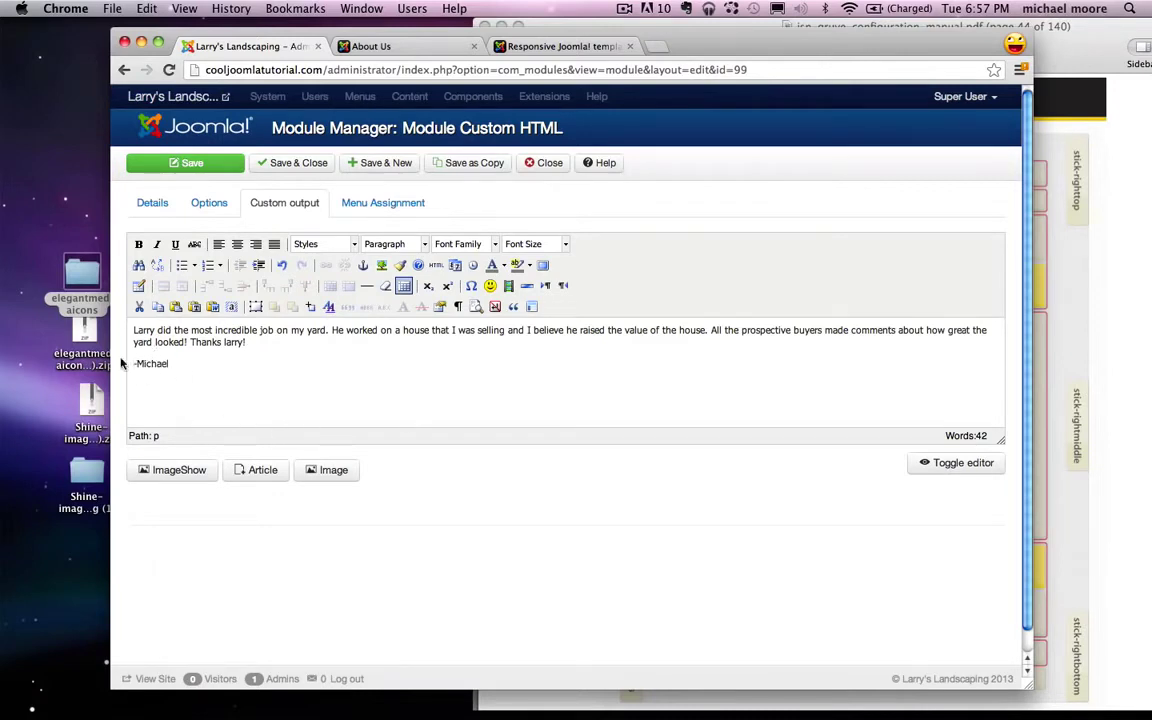
Step: Indent the testimonial's signature line three levels
left_click(133, 364)
left_click(258, 266)
left_click(258, 266)
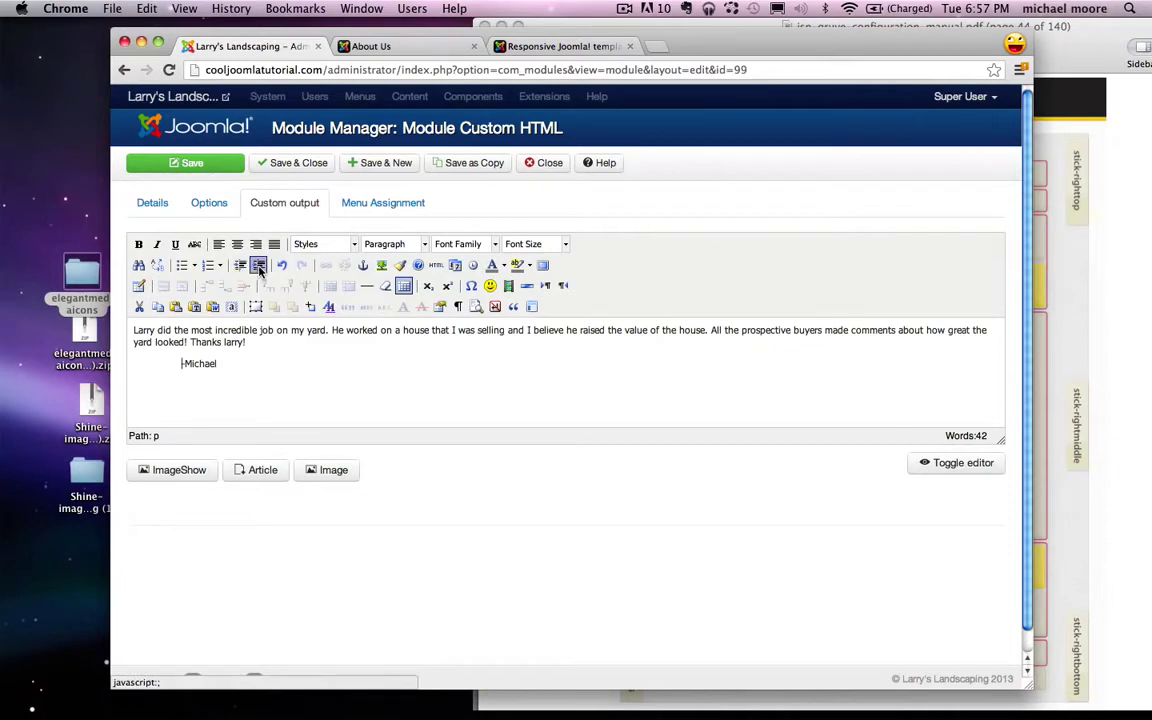
left_click(258, 266)
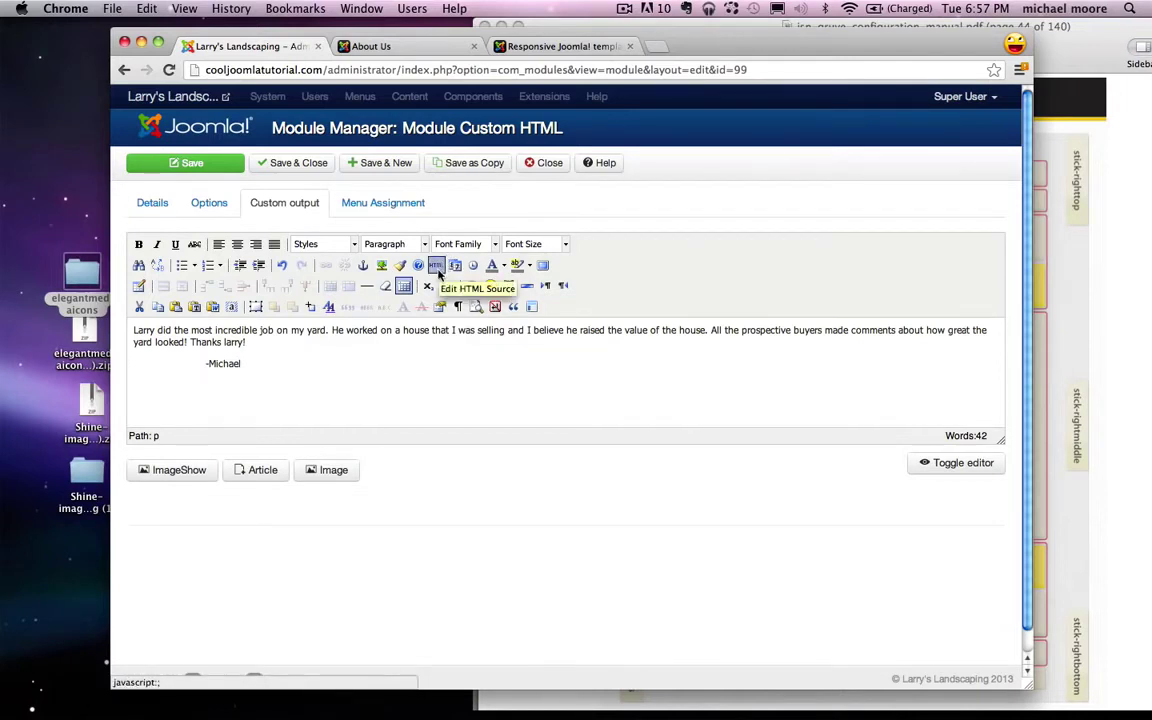
left_click(437, 266)
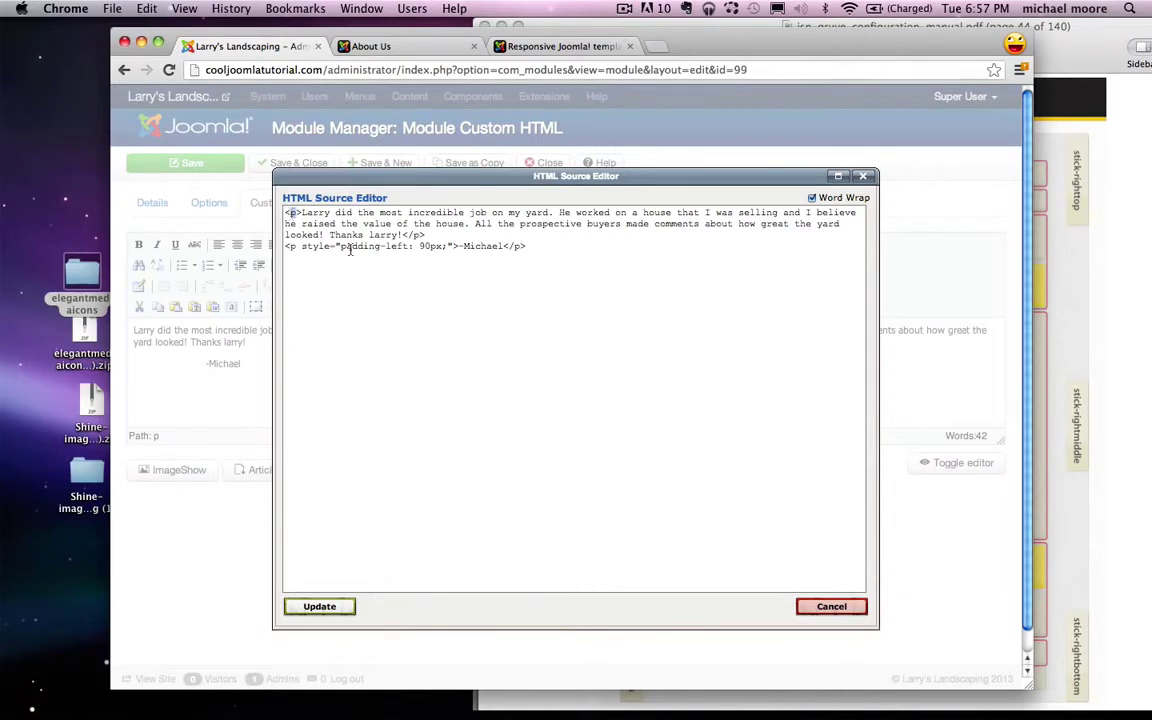
Step: Replace the testimonial's <p> tags with <blockquote> tags in the HTML source and apply
type("blockquote")
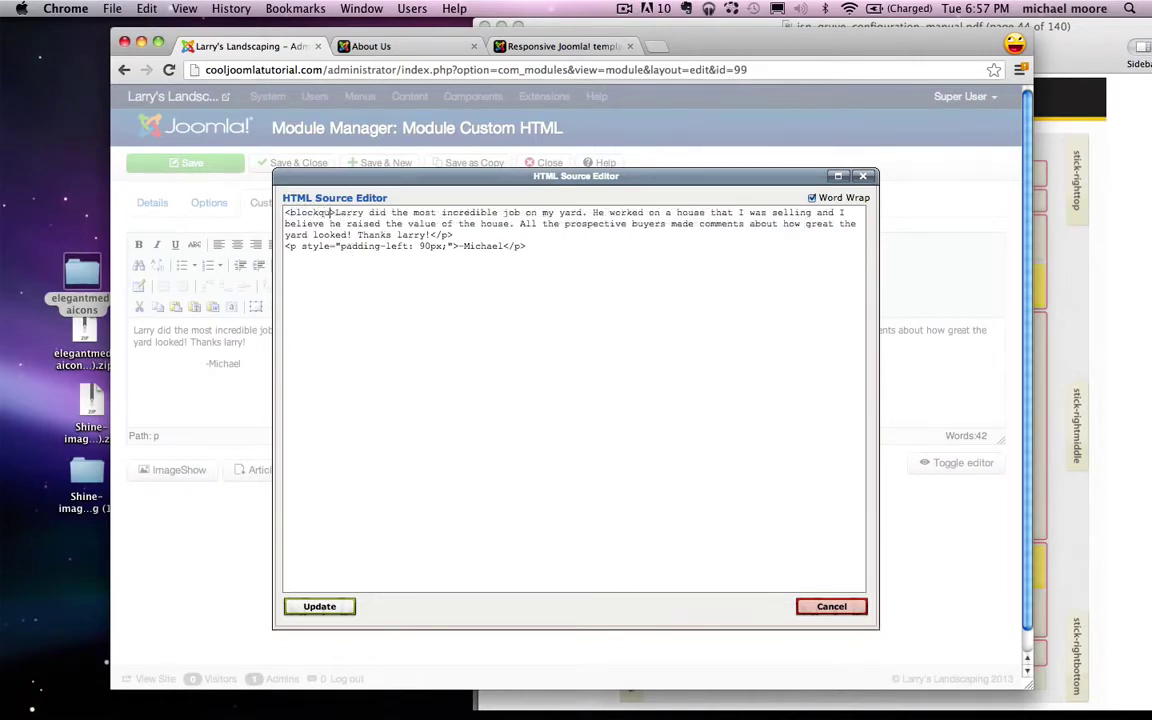
double_click(291, 213)
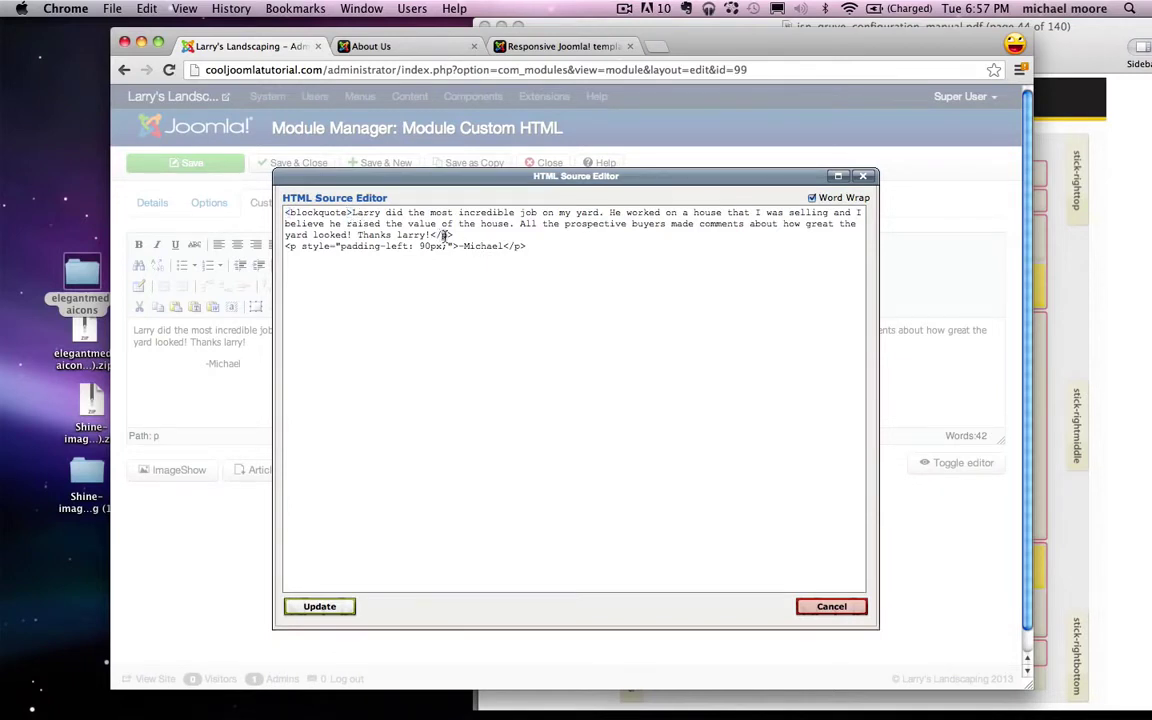
type("lockquote")
left_click(320, 607)
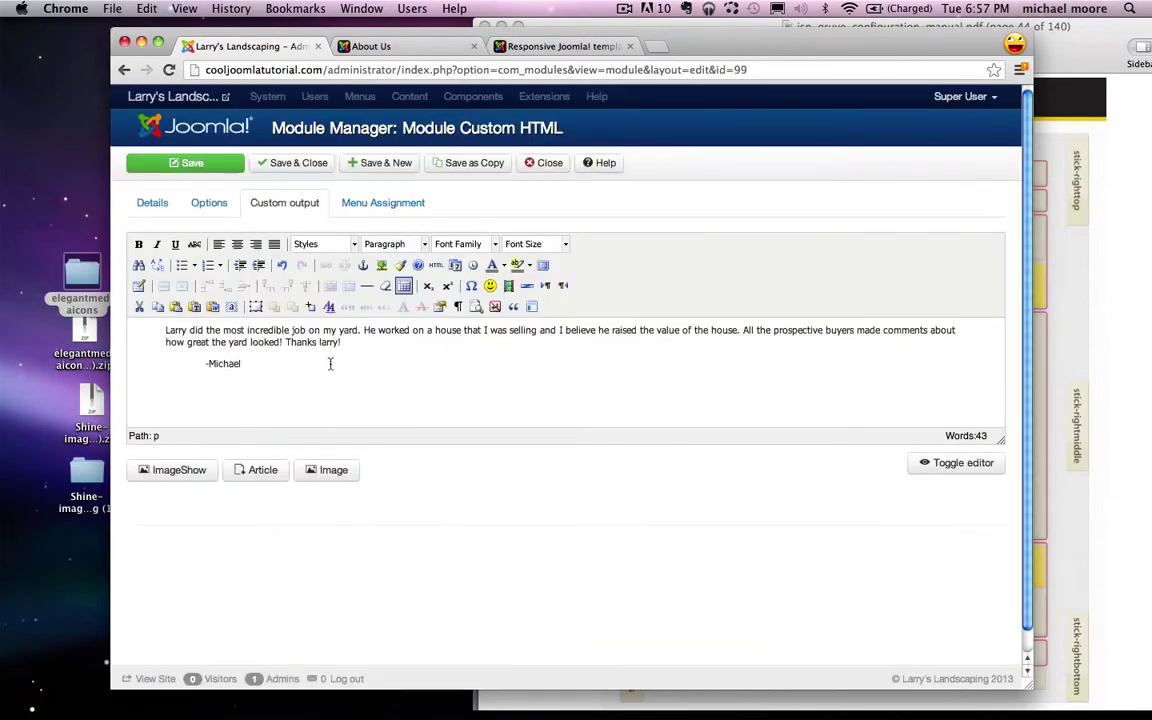
Step: Assign the module only to the About Us page, then expand its Advanced Options
left_click(368, 204)
left_click(333, 245)
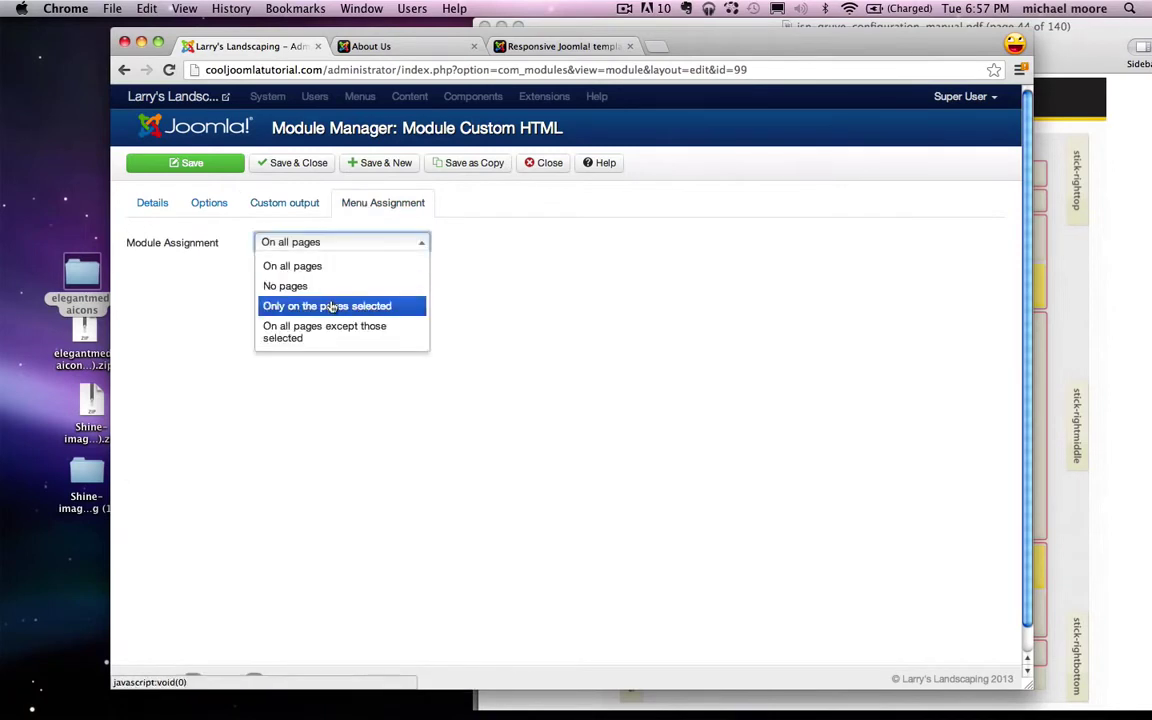
left_click(305, 306)
left_click(313, 285)
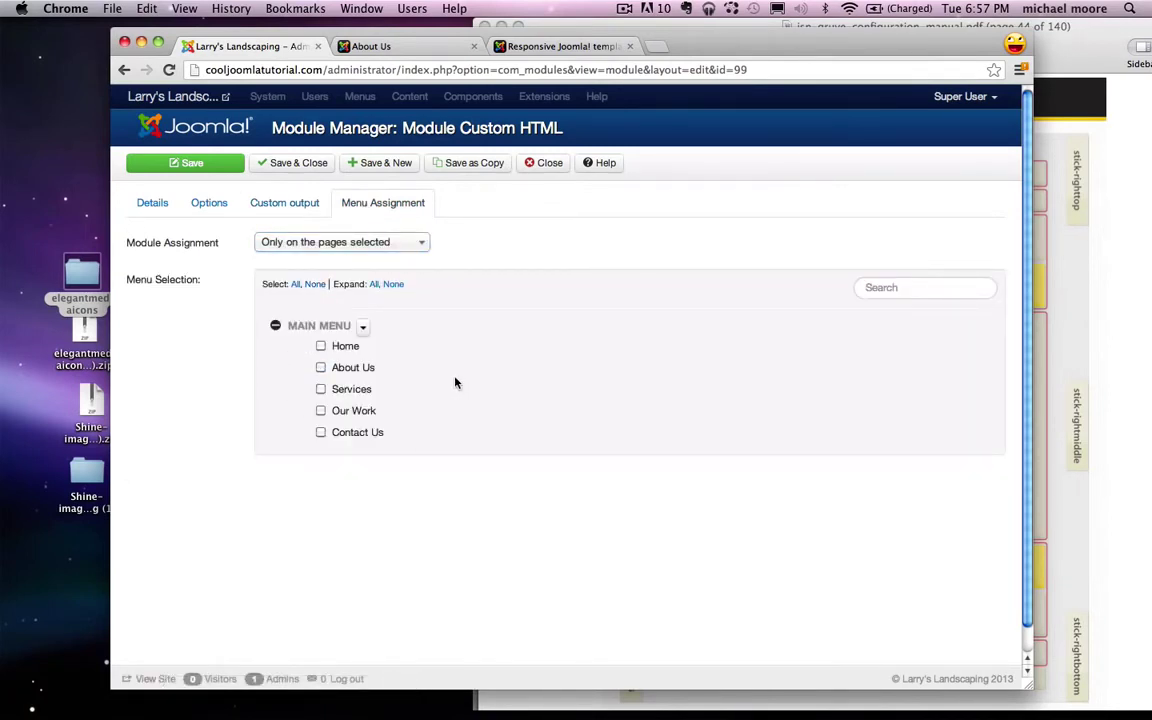
left_click(321, 368)
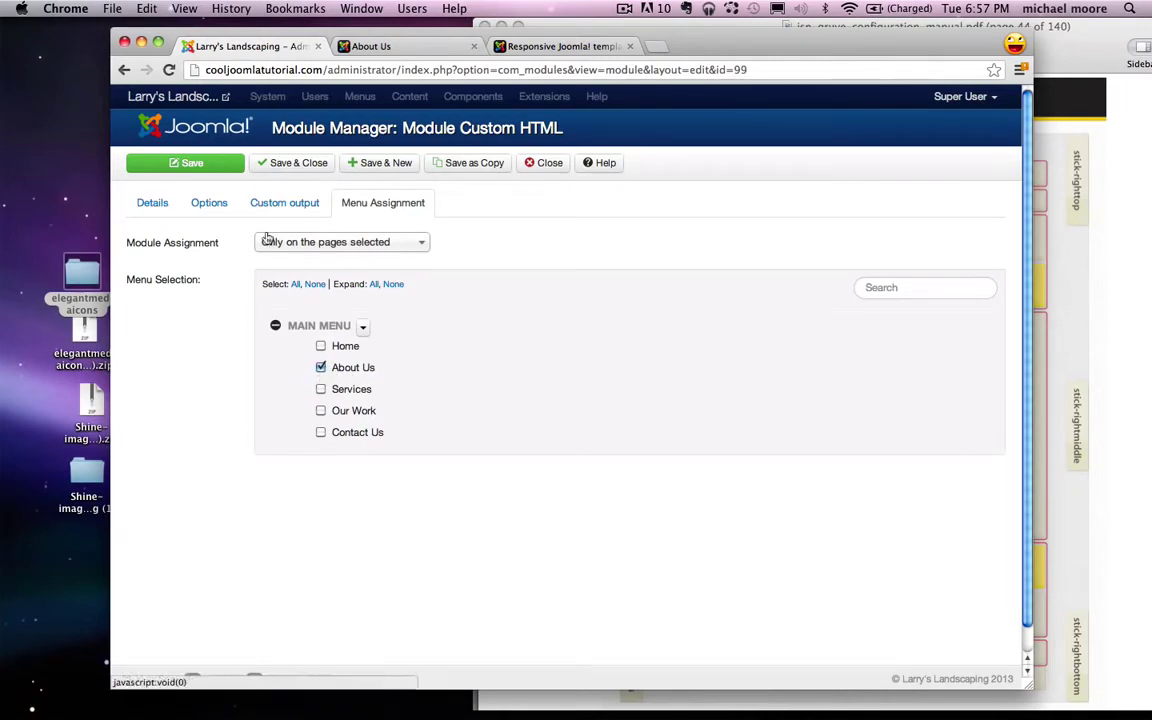
left_click(208, 201)
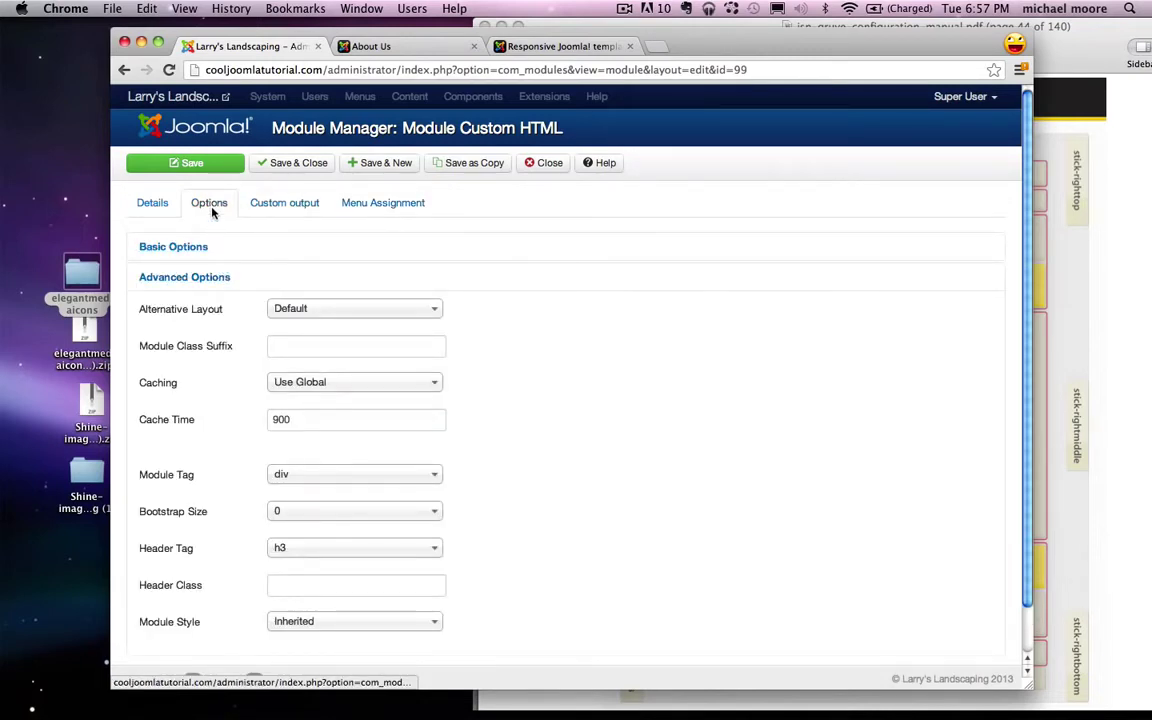
left_click(207, 277)
Step: Copy the solid-1 class suffix text from the JSN Gruve demo page
left_click(557, 47)
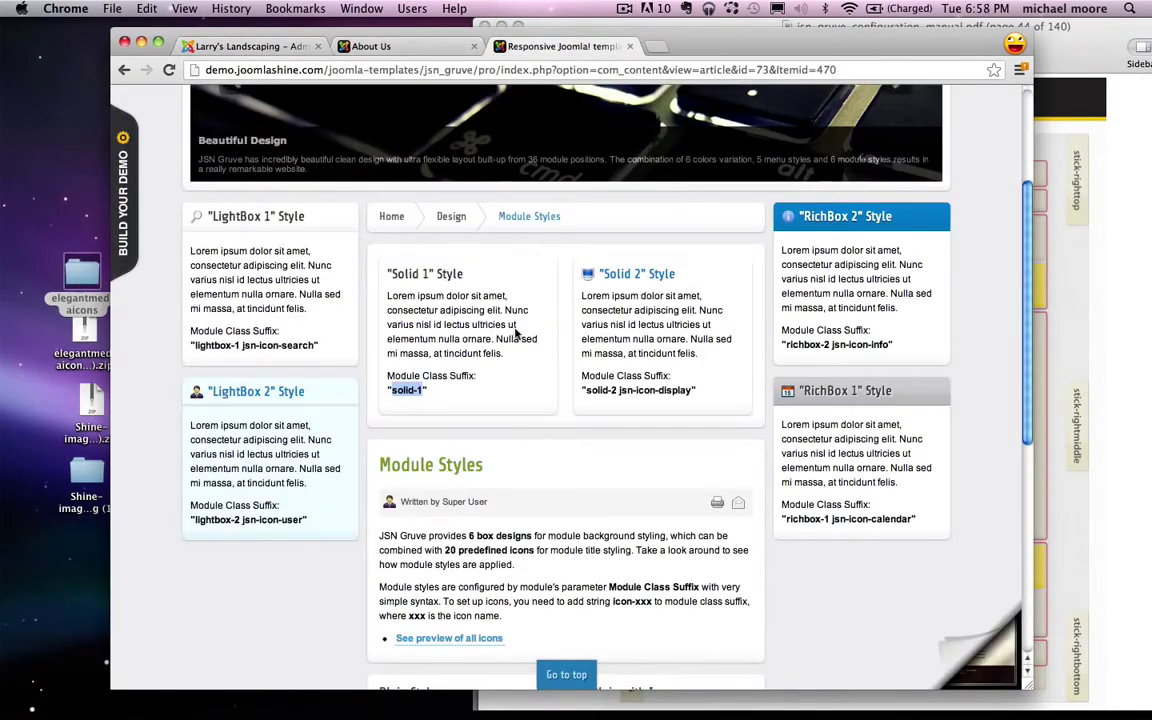
left_click(419, 327)
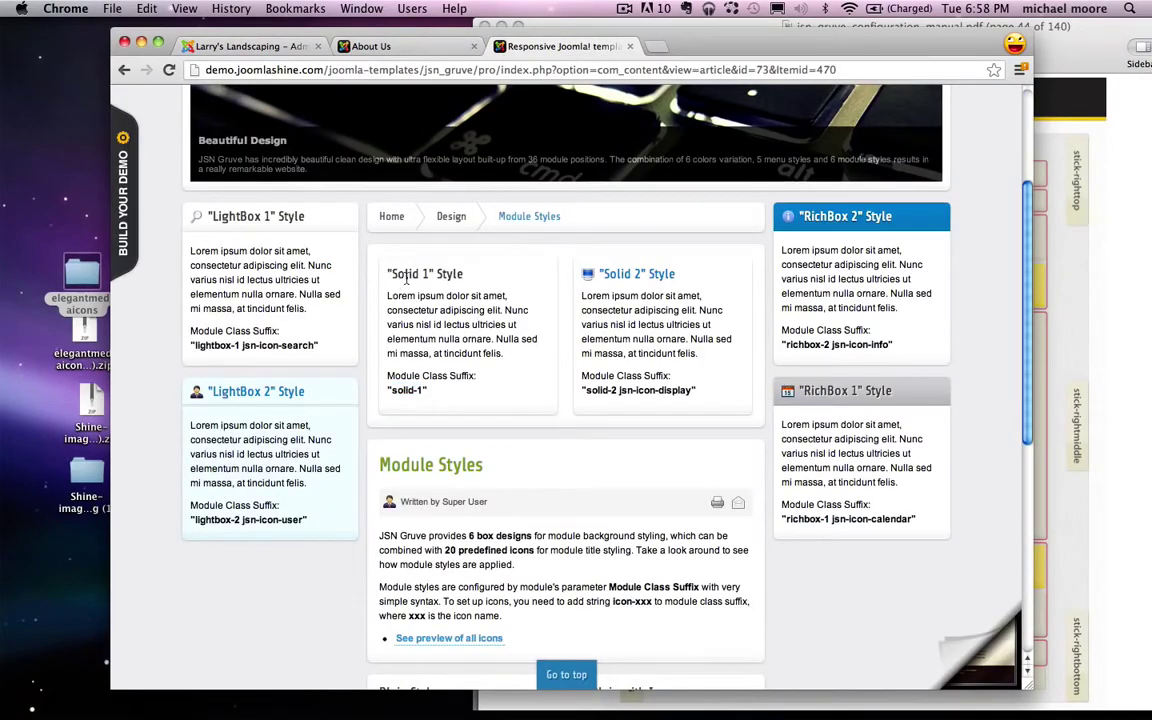
left_click_drag(426, 388, 397, 388)
right_click(412, 389)
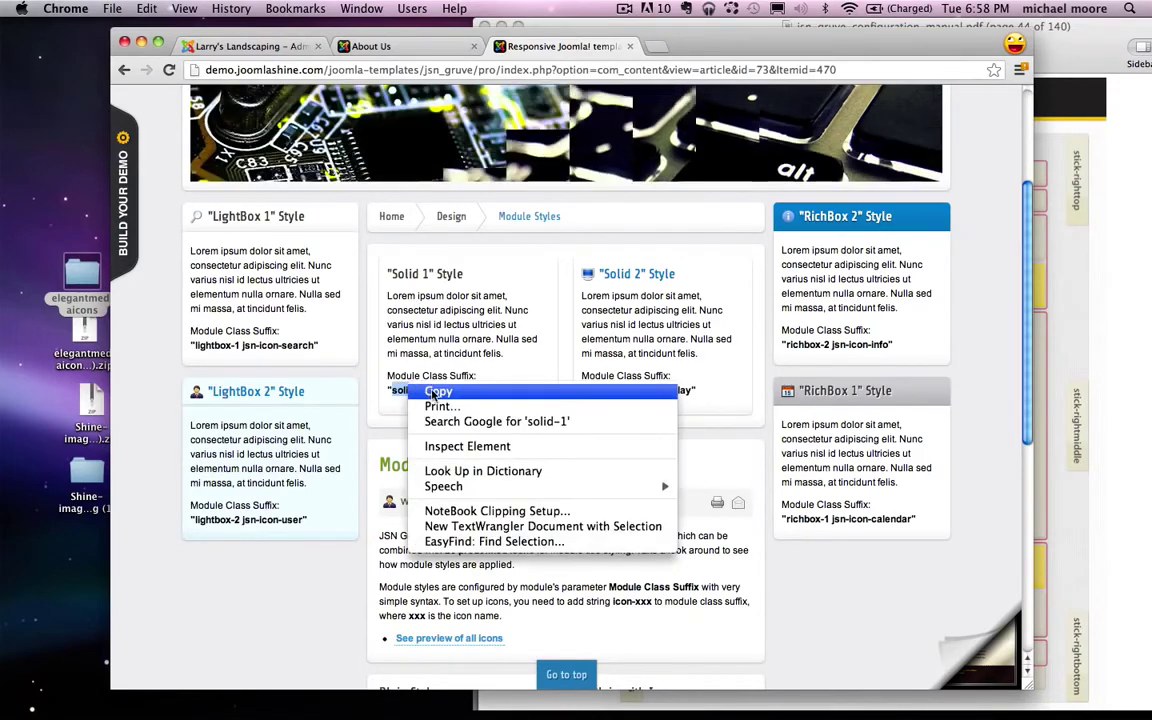
left_click(437, 393)
Step: Paste solid-1 into the module's Module Class Suffix field and save the module
left_click(237, 44)
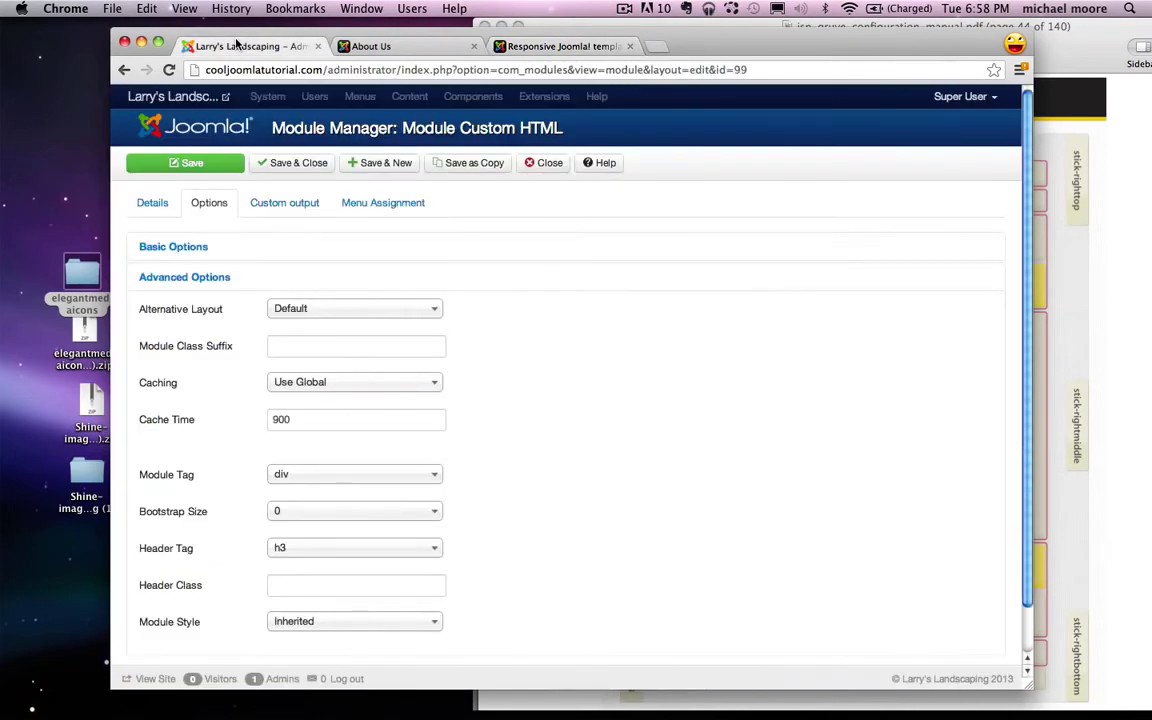
left_click(270, 345)
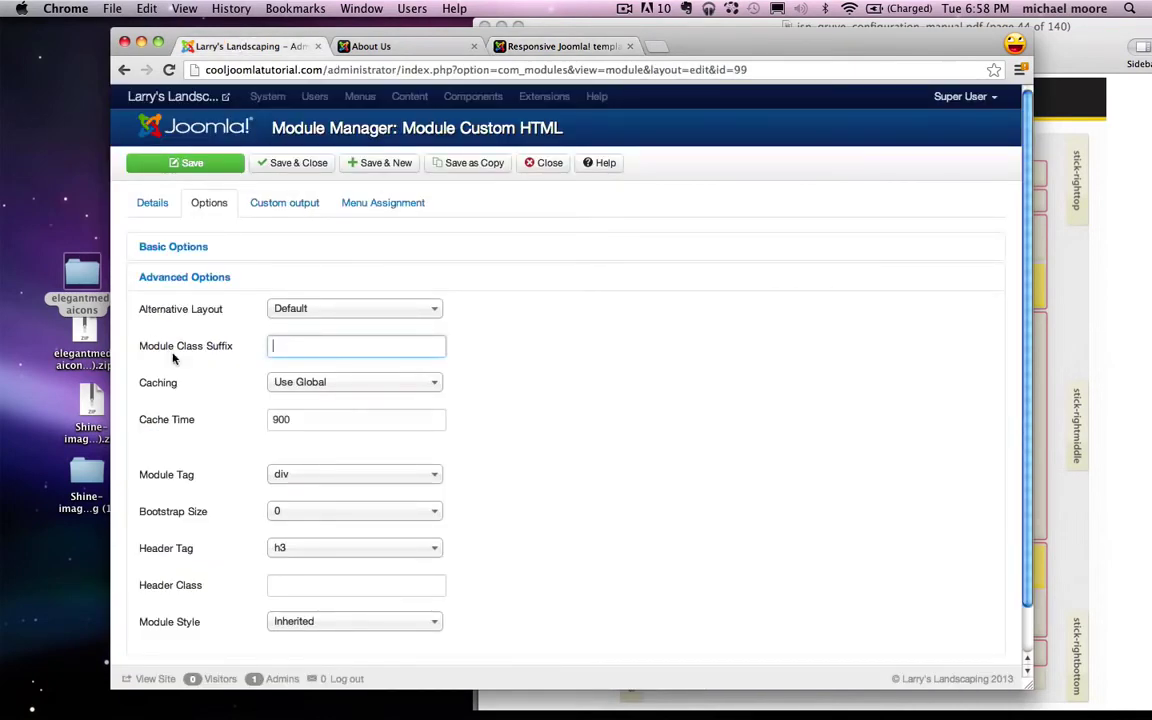
right_click(300, 345)
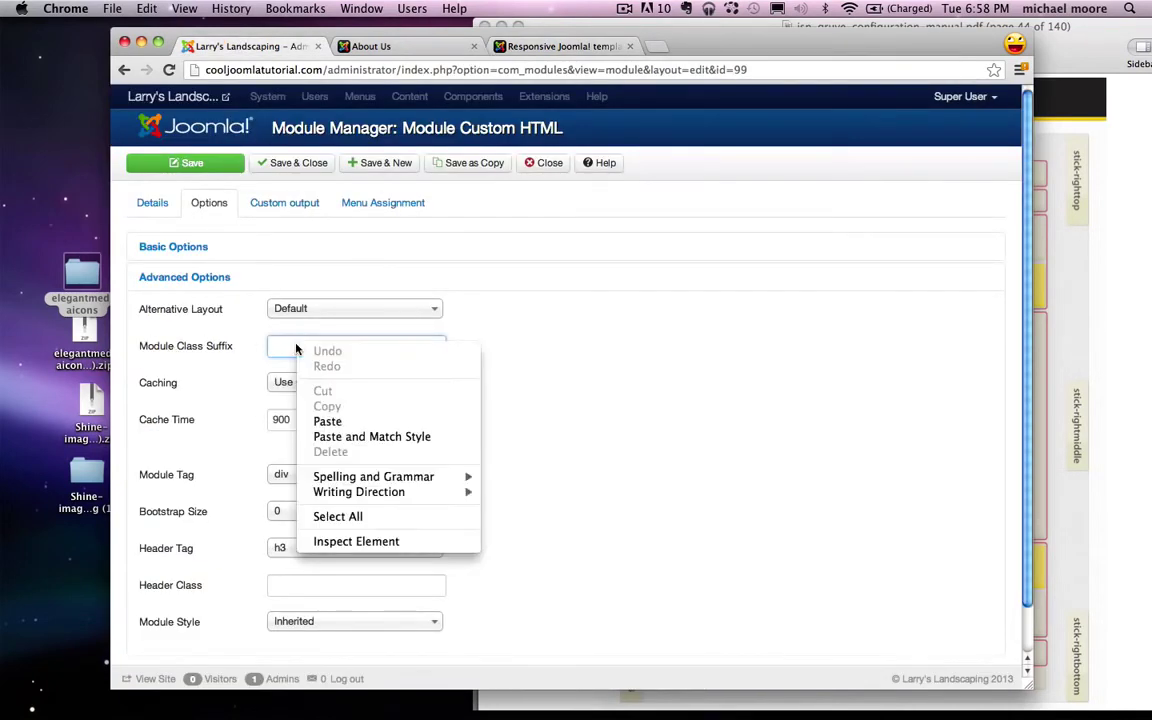
left_click(328, 422)
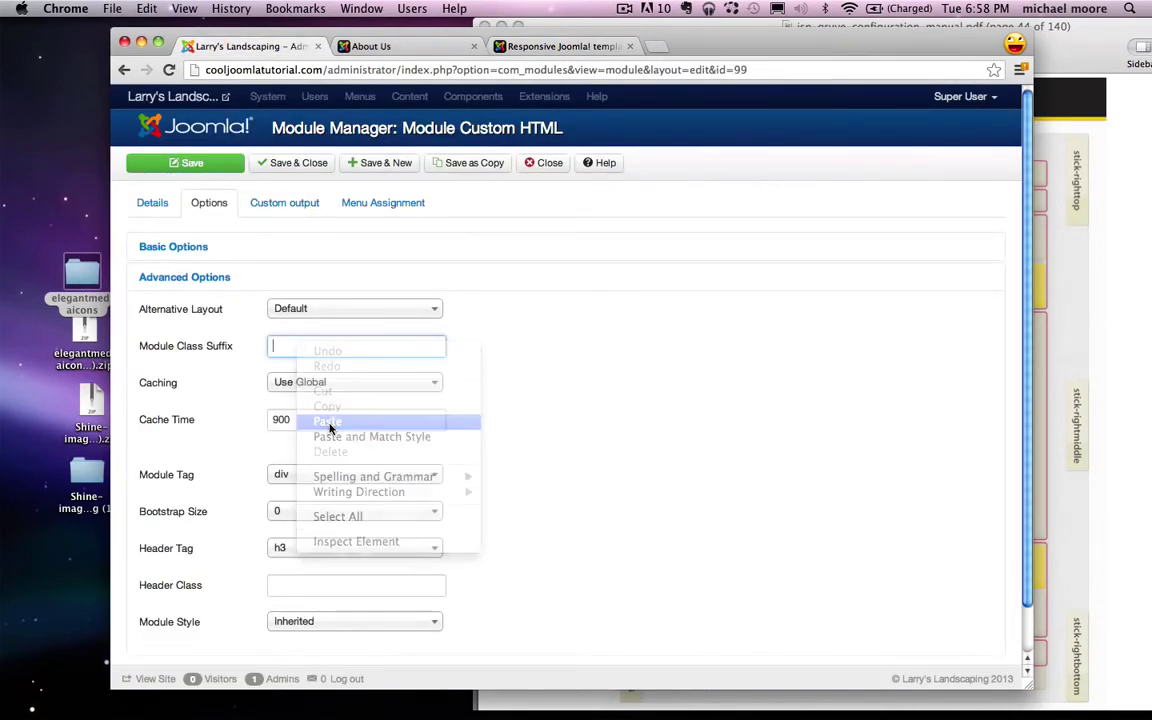
left_click(236, 163)
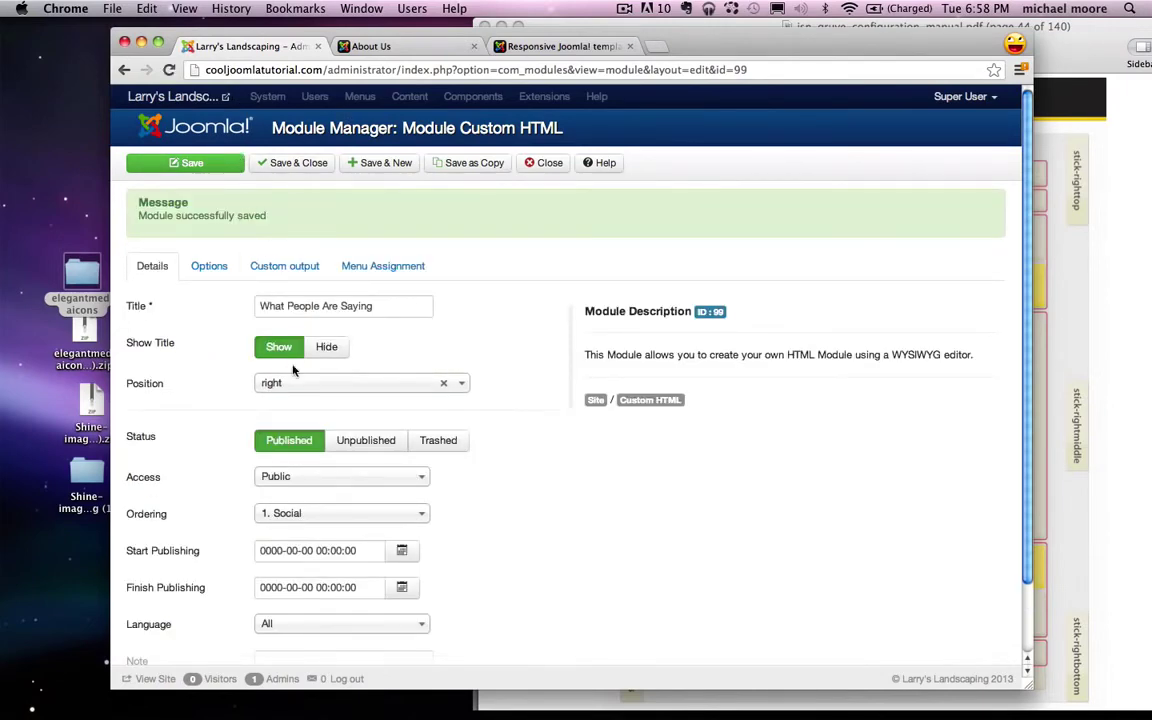
left_click(362, 46)
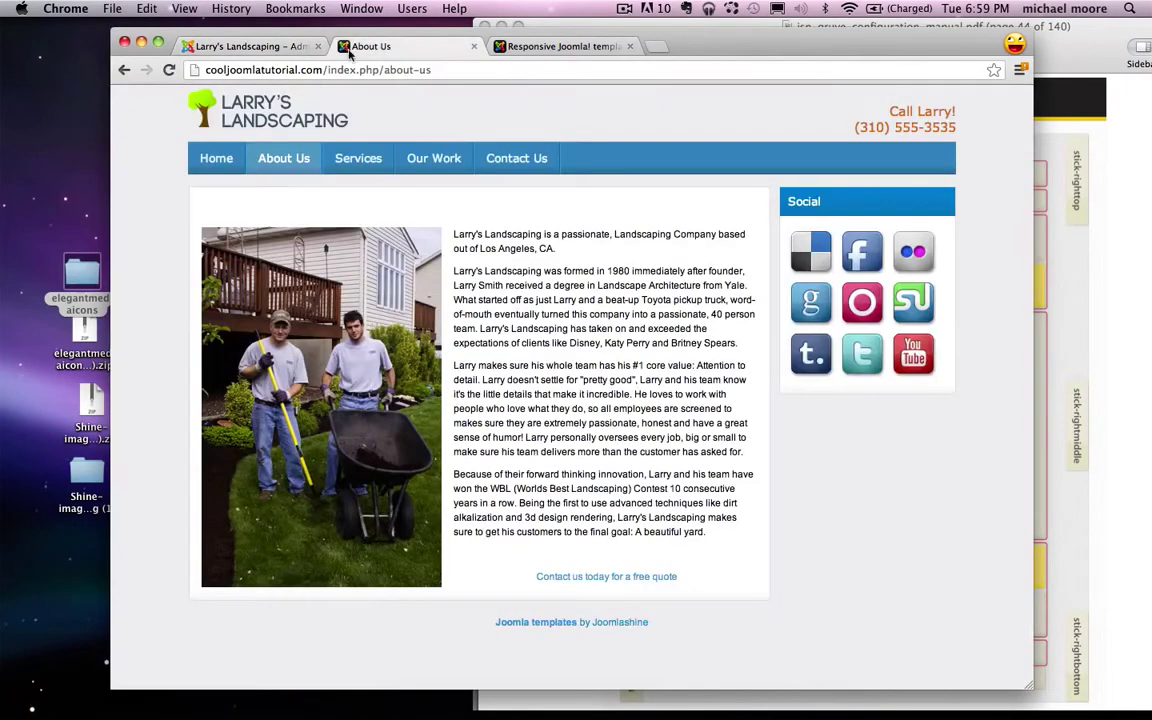
left_click(171, 69)
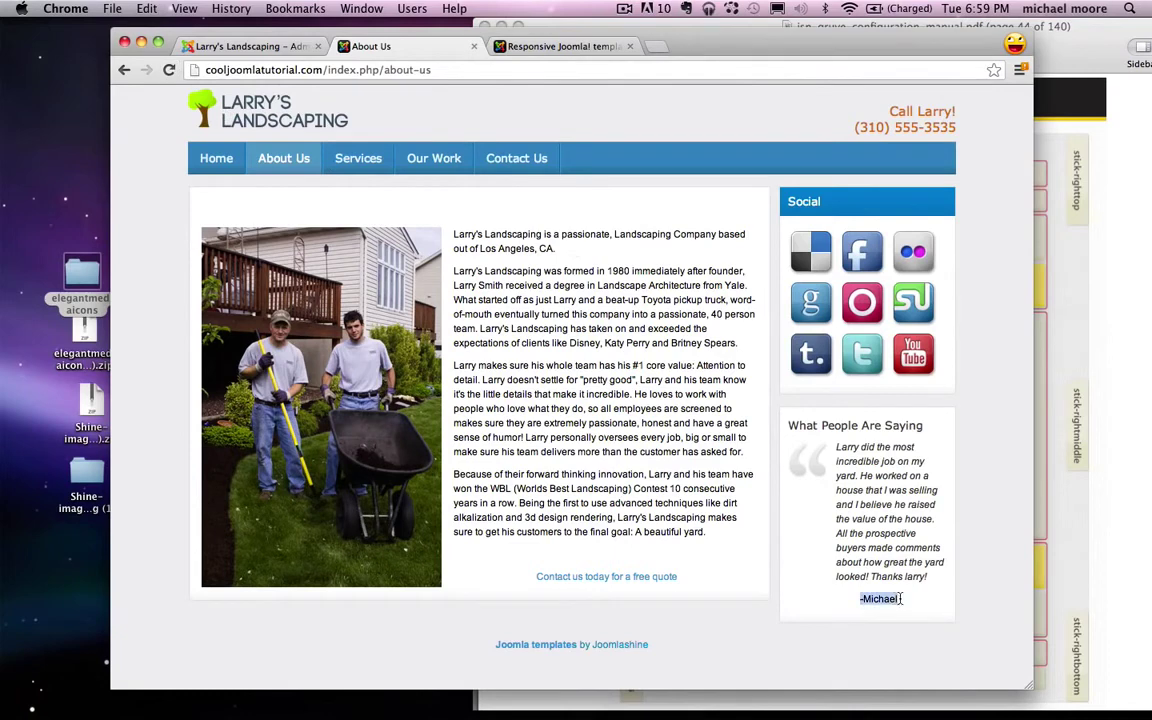
left_click(251, 47)
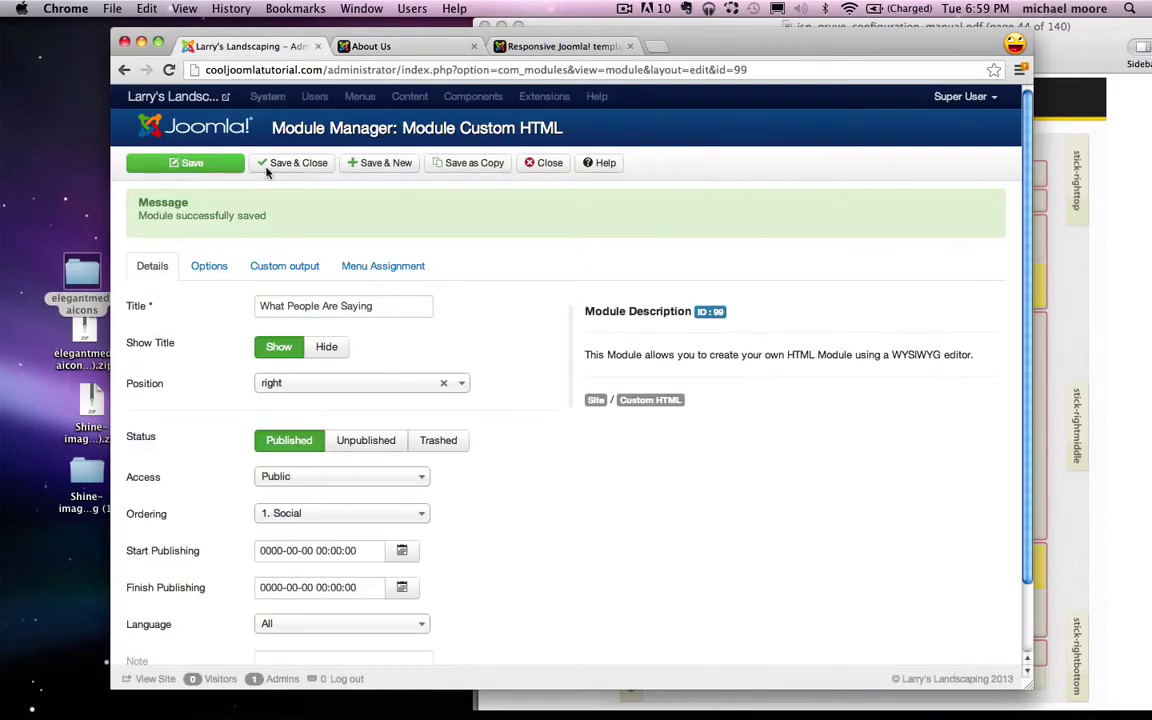
left_click(284, 266)
Step: Indent the testimonial's signature line twice and save the module
left_click(203, 427)
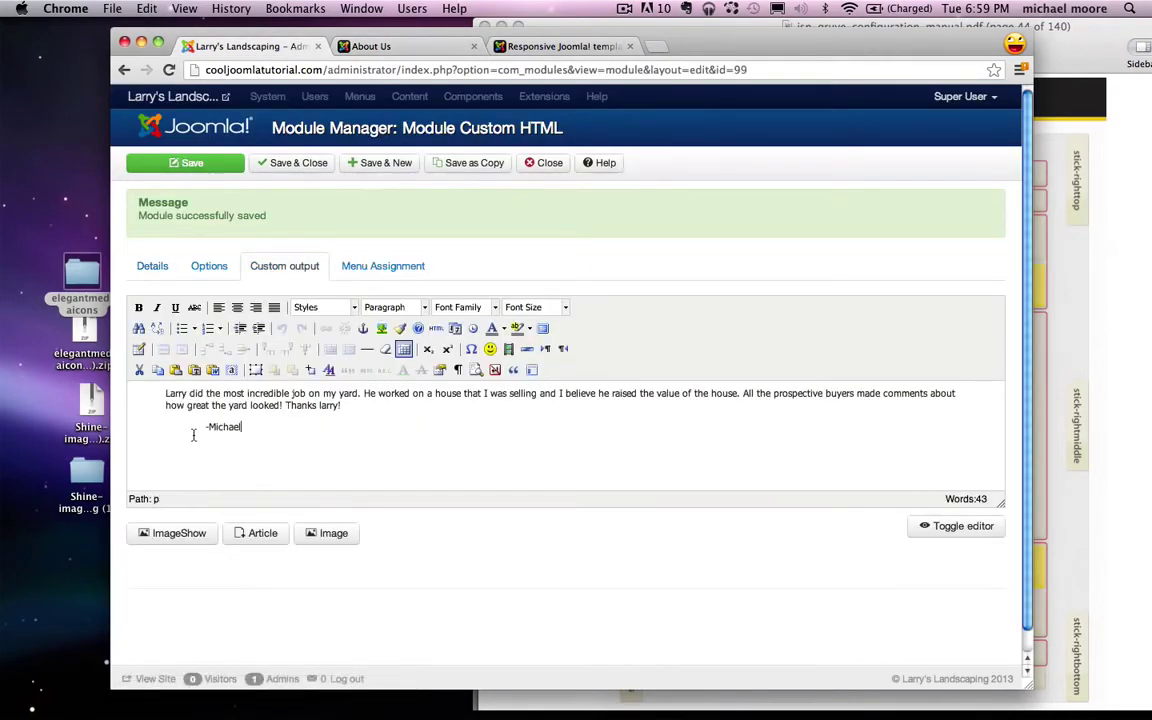
left_click(258, 329)
left_click(258, 329)
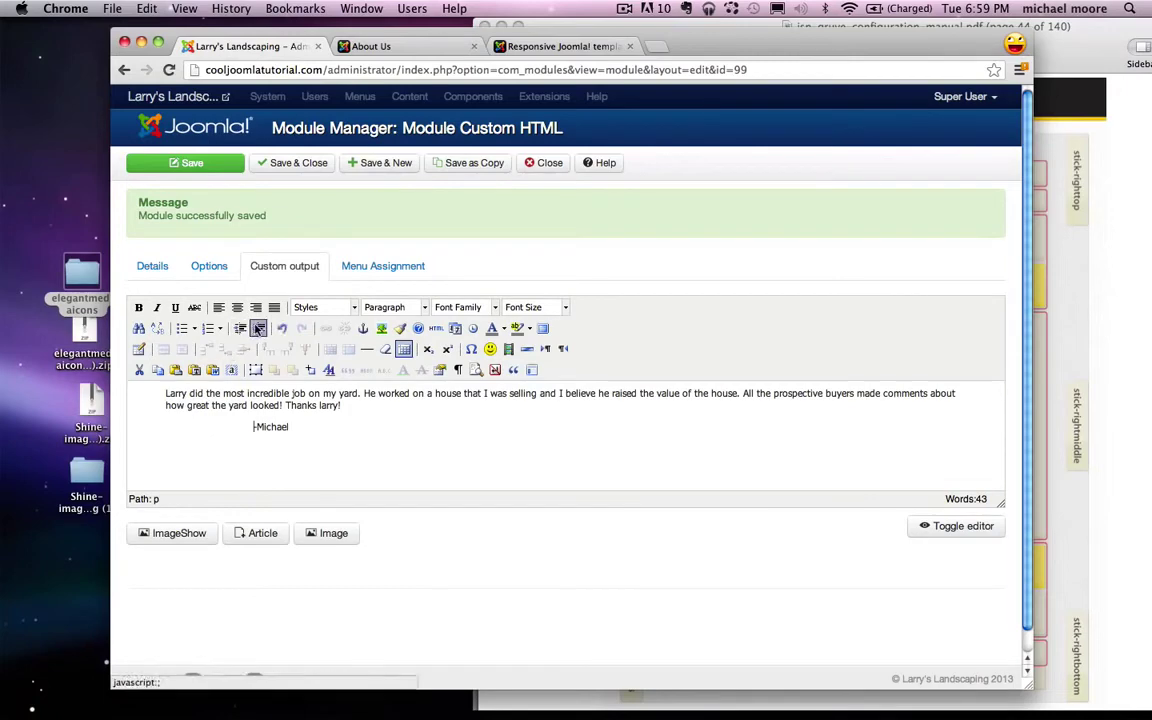
left_click(190, 163)
Step: Reload the live About Us page to check the signature, then open the Services page
left_click(385, 50)
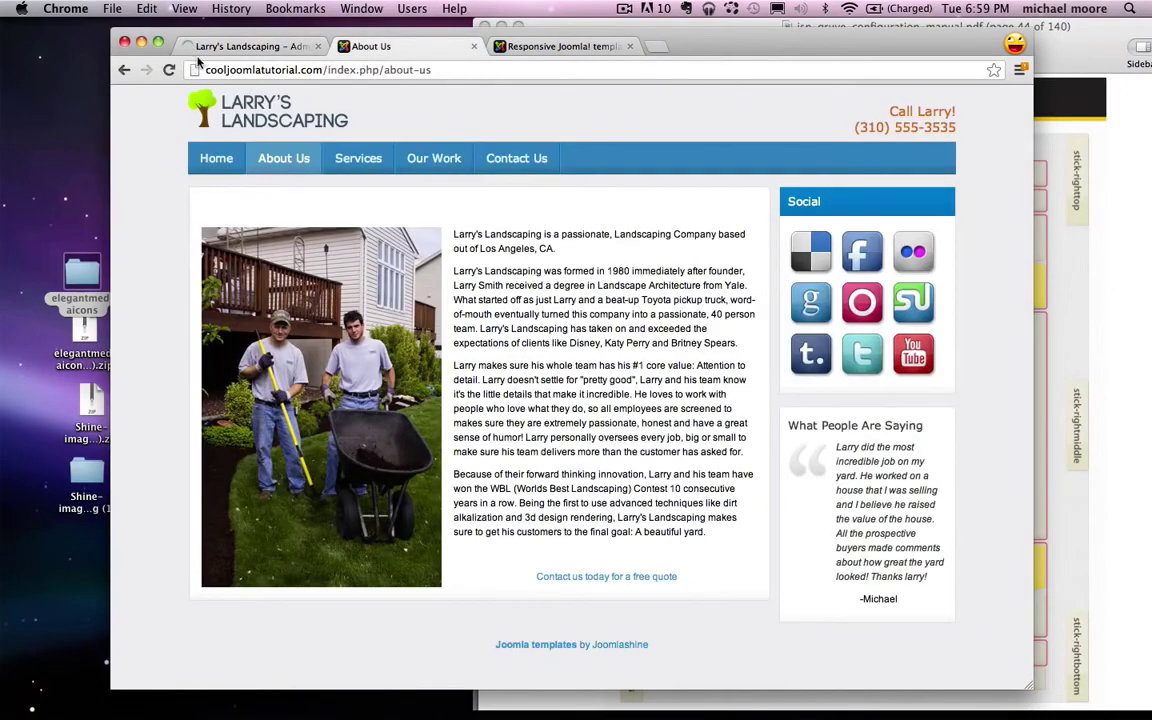
left_click(170, 71)
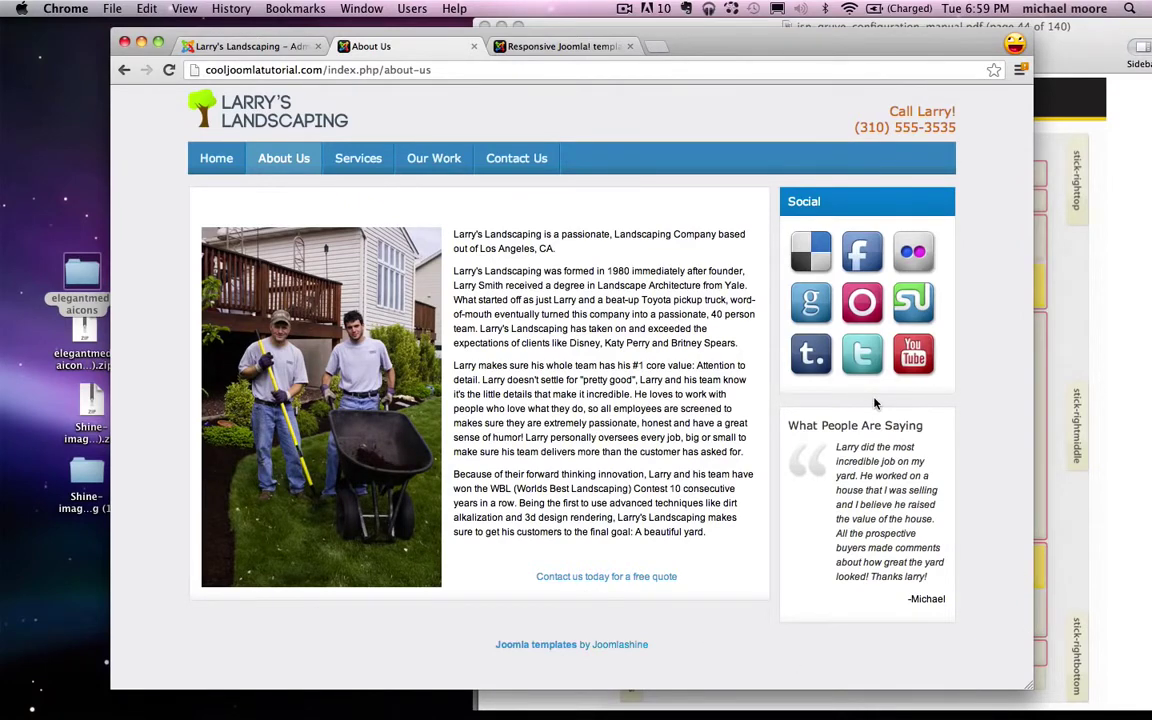
left_click(360, 159)
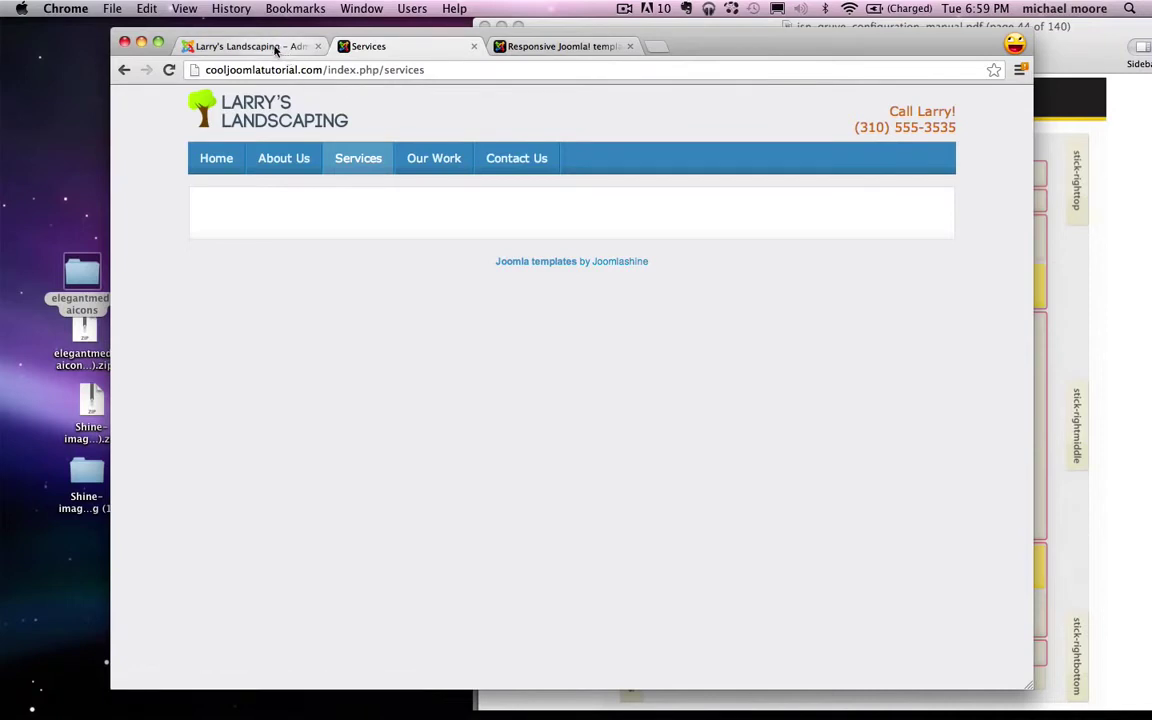
Step: Close the module editor and open the Services article from the Article Manager
left_click(273, 46)
left_click(552, 165)
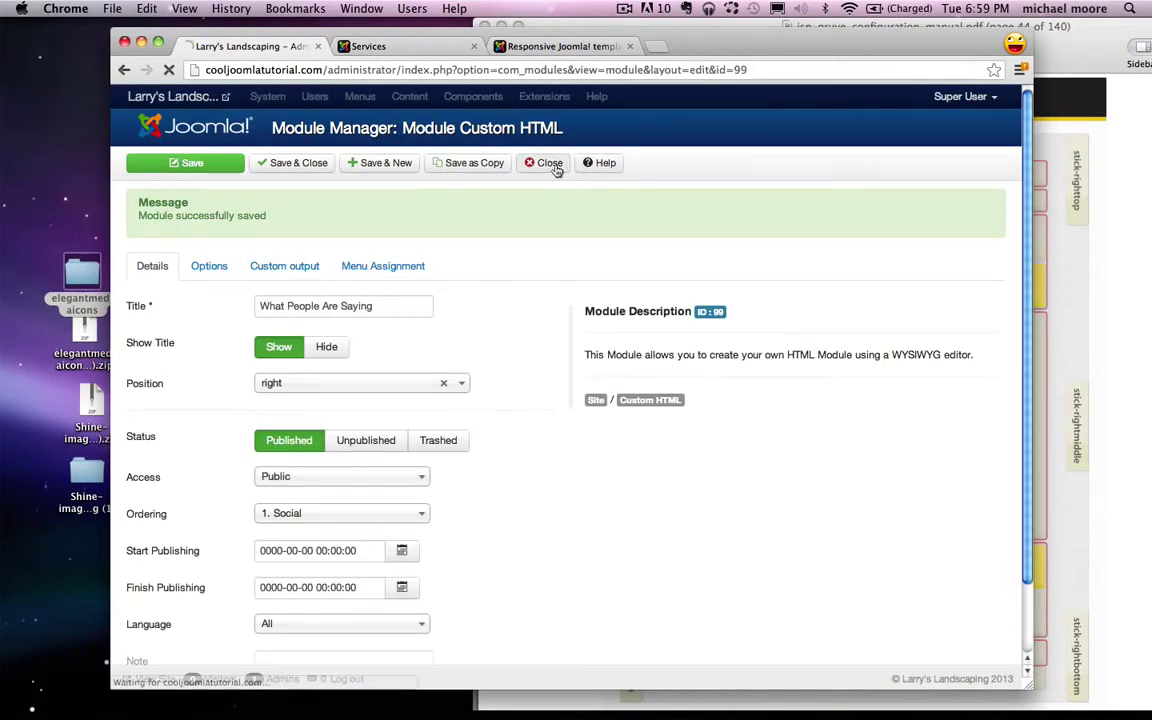
left_click(445, 97)
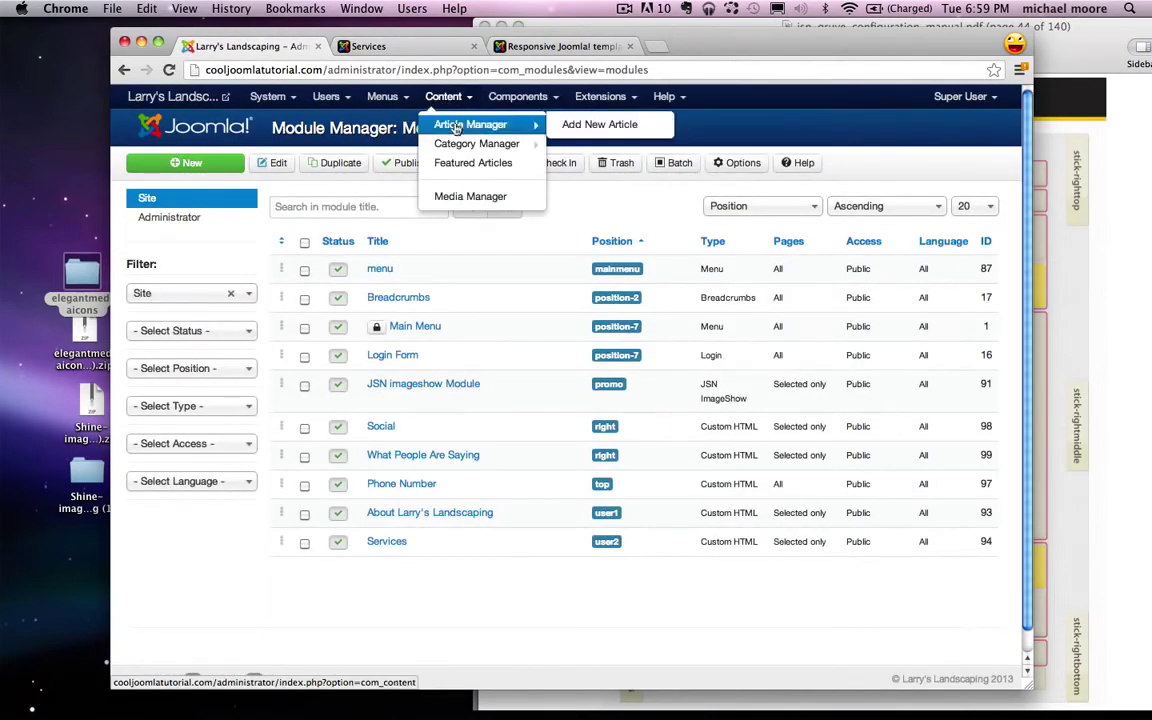
left_click(450, 120)
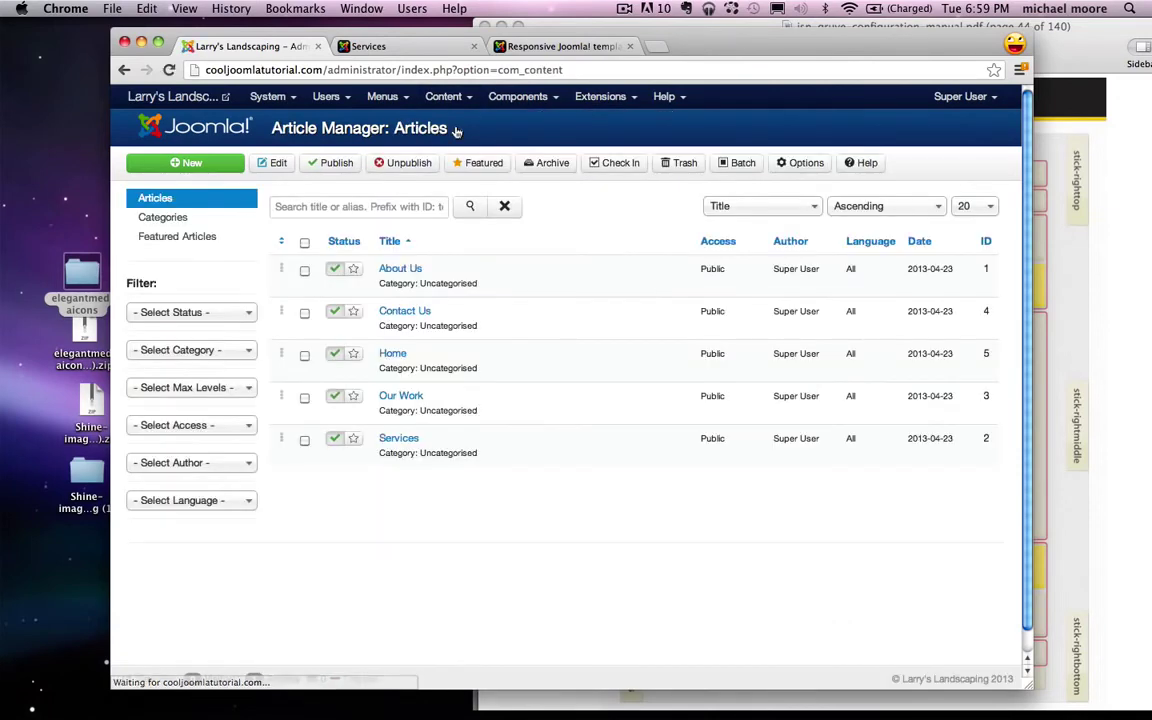
left_click(399, 440)
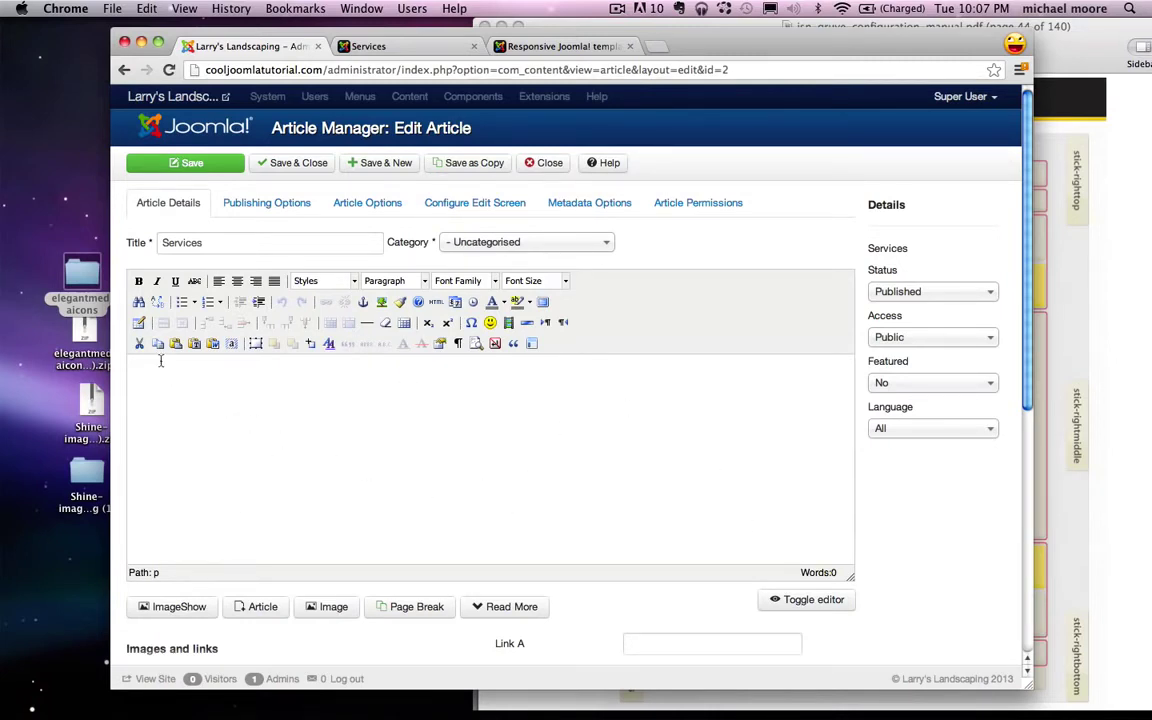
Step: Insert a table with 4 columns, 1 row and 100% width into the Services article
left_click(140, 325)
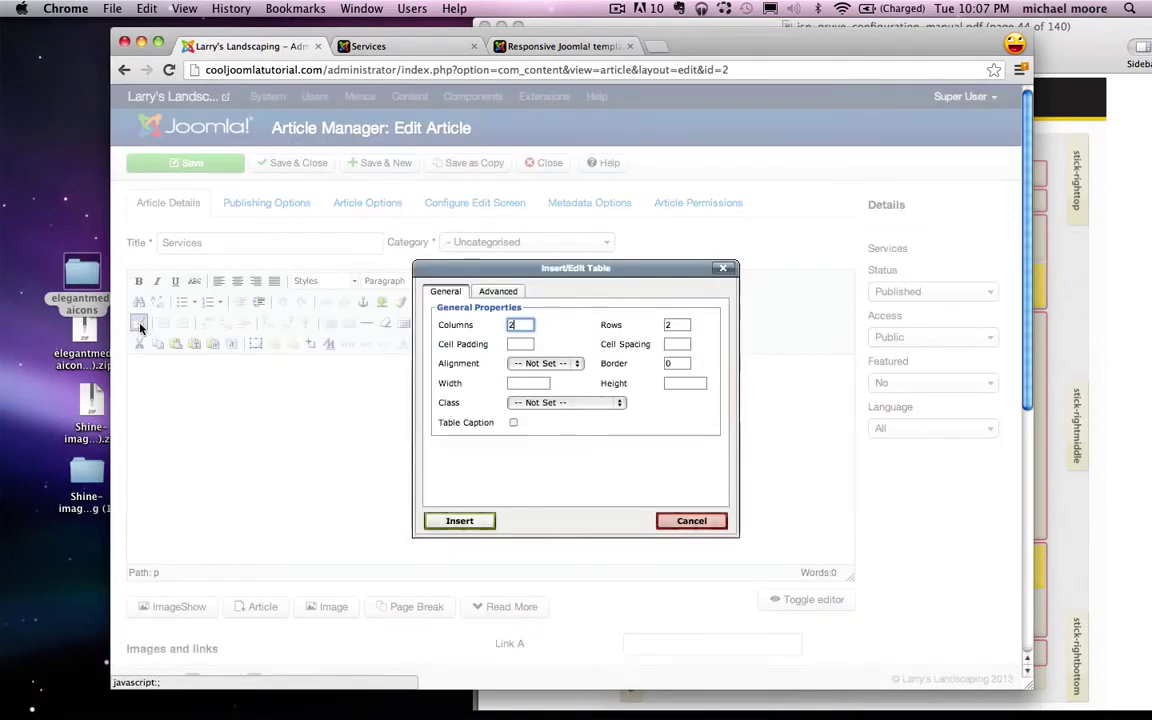
double_click(513, 326)
type("4")
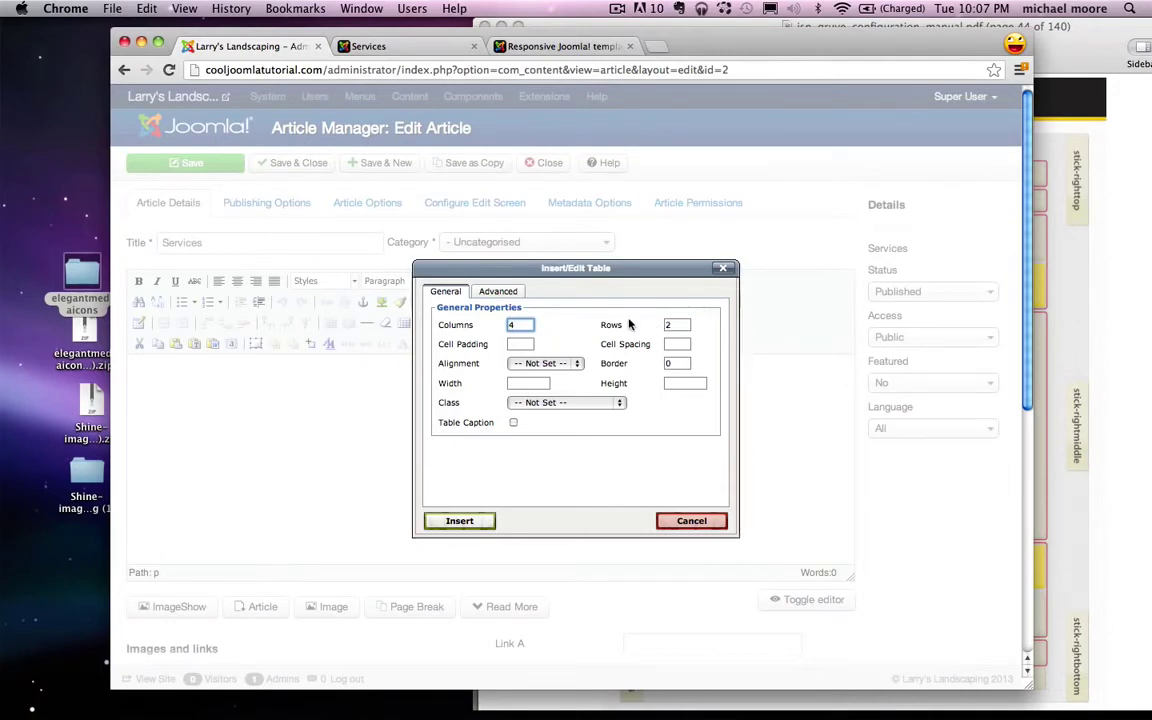
double_click(674, 324)
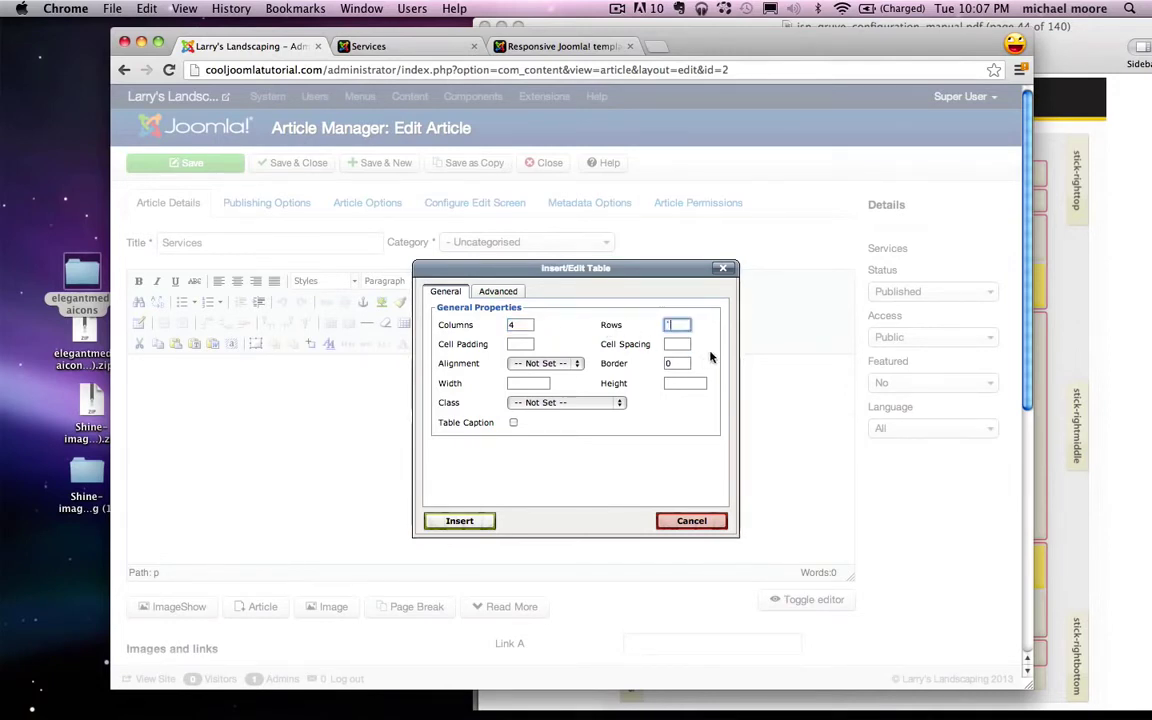
type("1")
left_click(523, 385)
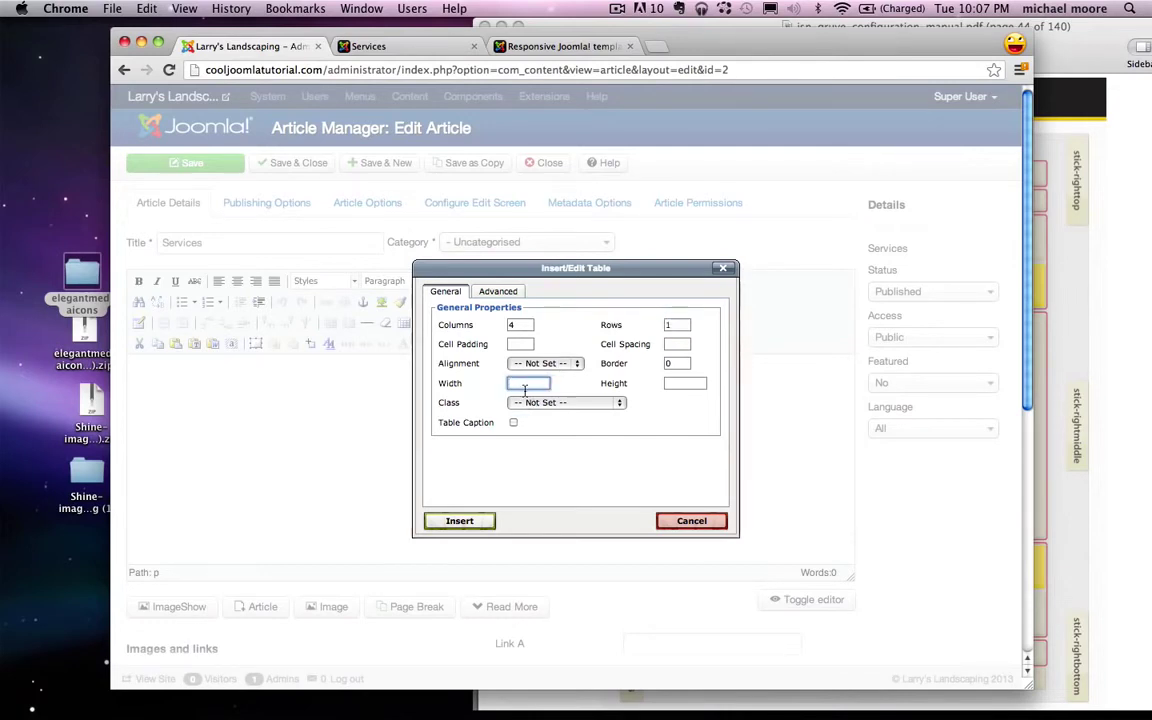
type("100%")
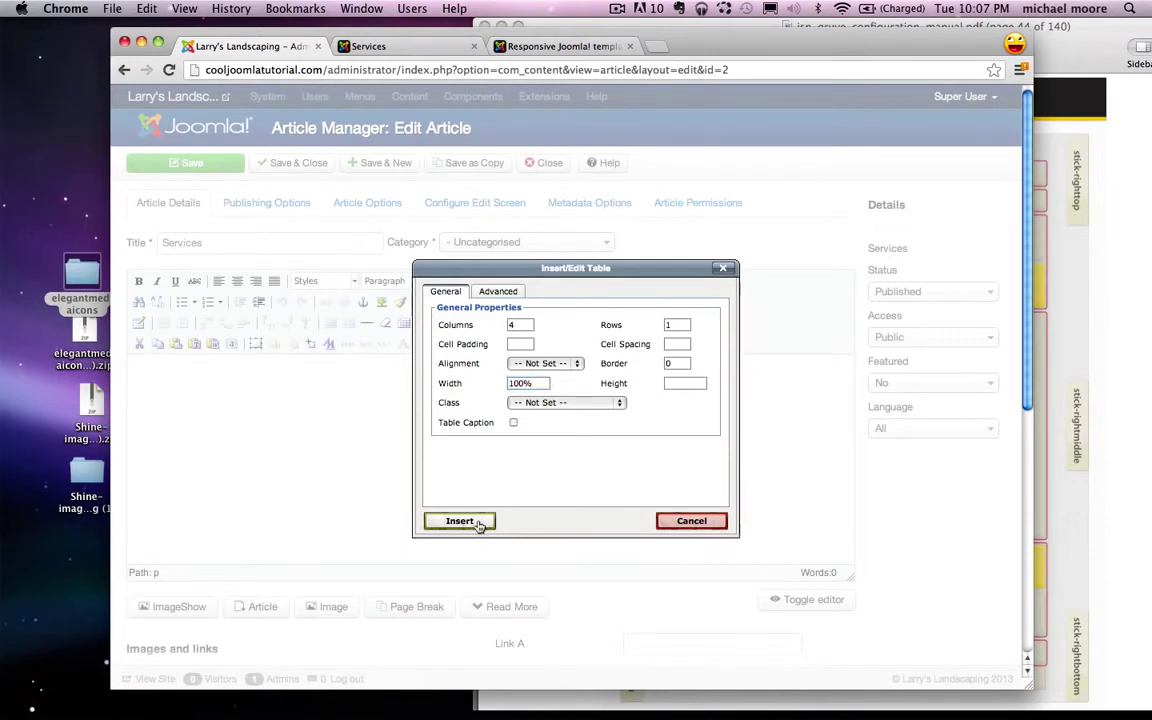
left_click(478, 523)
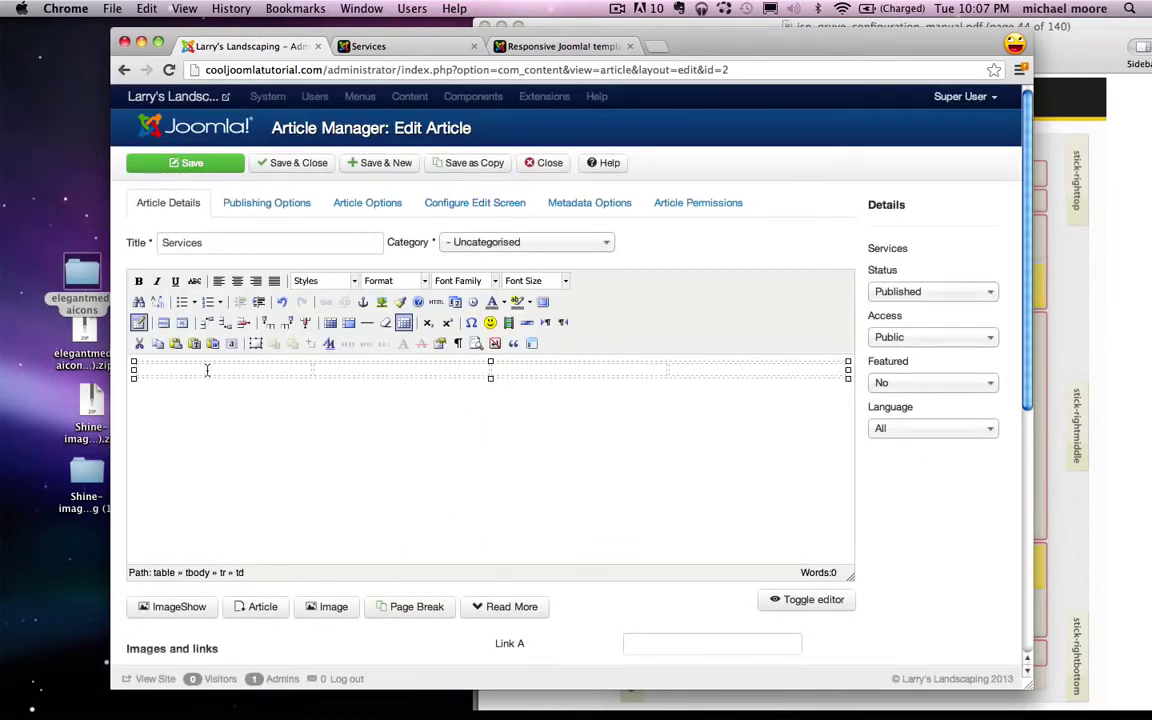
Step: Enlarge the table and type a bullet list in the first cell: Gardening, Tree trimming, Pruning, Sprinklers, Landscape Design, Pool Design, Blah Blah, Blah
left_click(322, 368)
left_click_drag(490, 377, 490, 497)
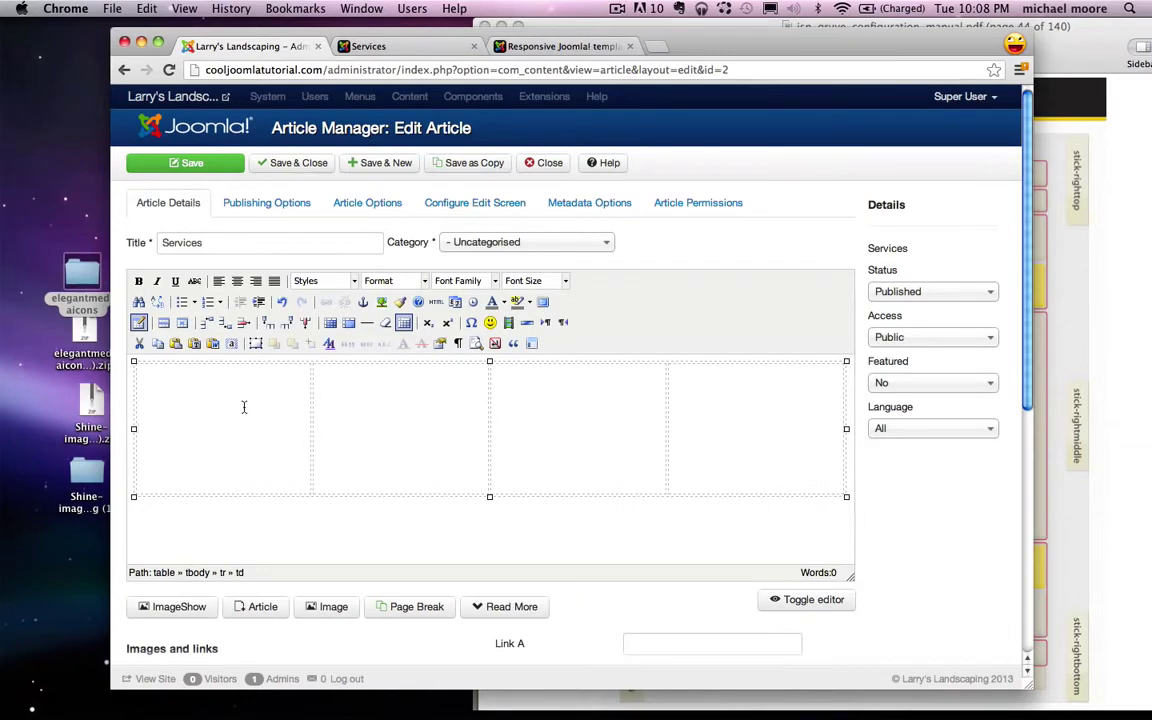
left_click(184, 303)
type("Gardenin")
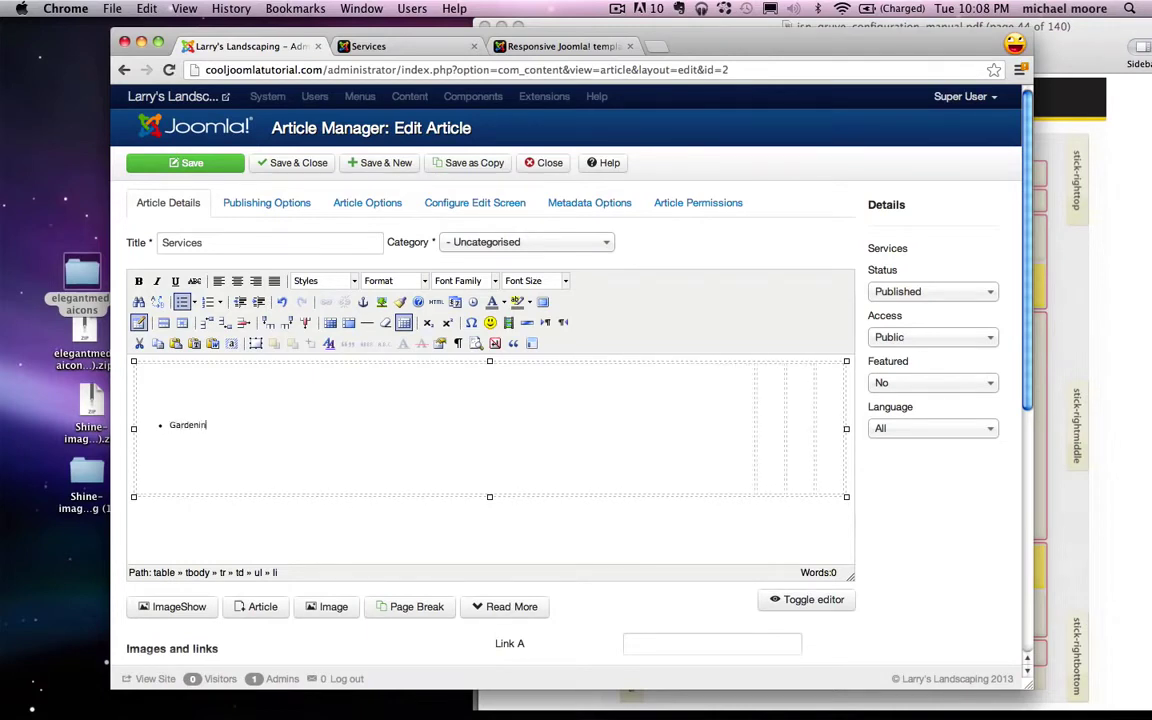
type("g")
key("Return")
type("Tree t")
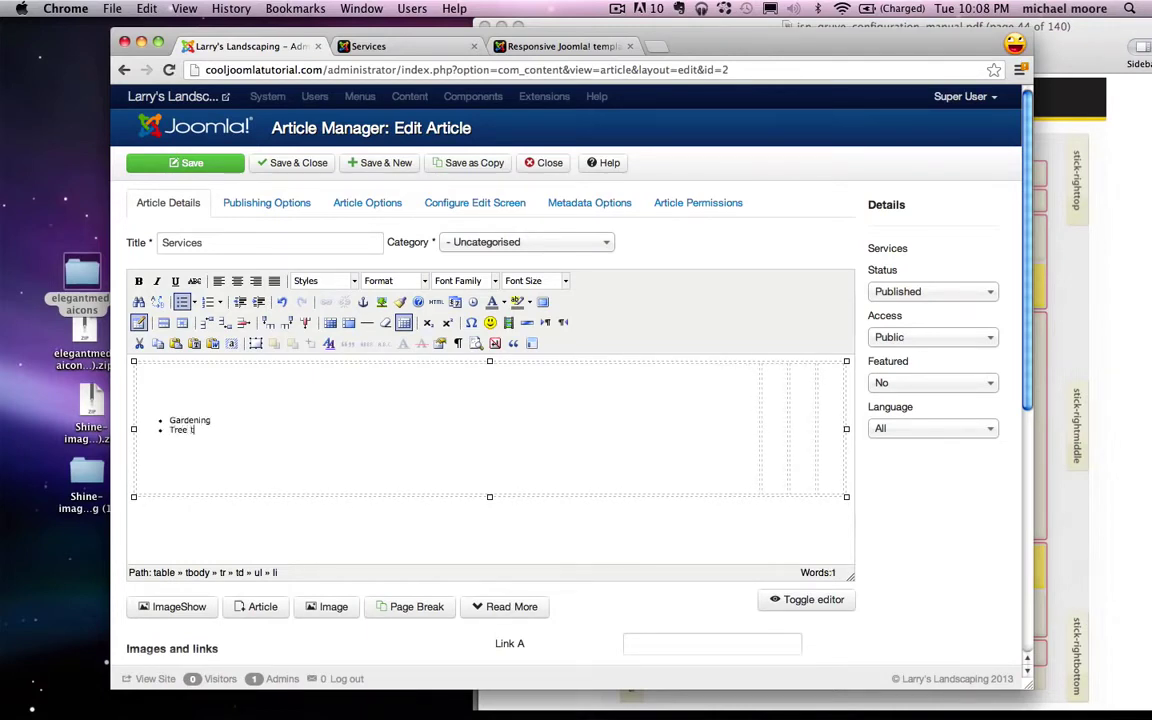
type("rimming")
key("Return")
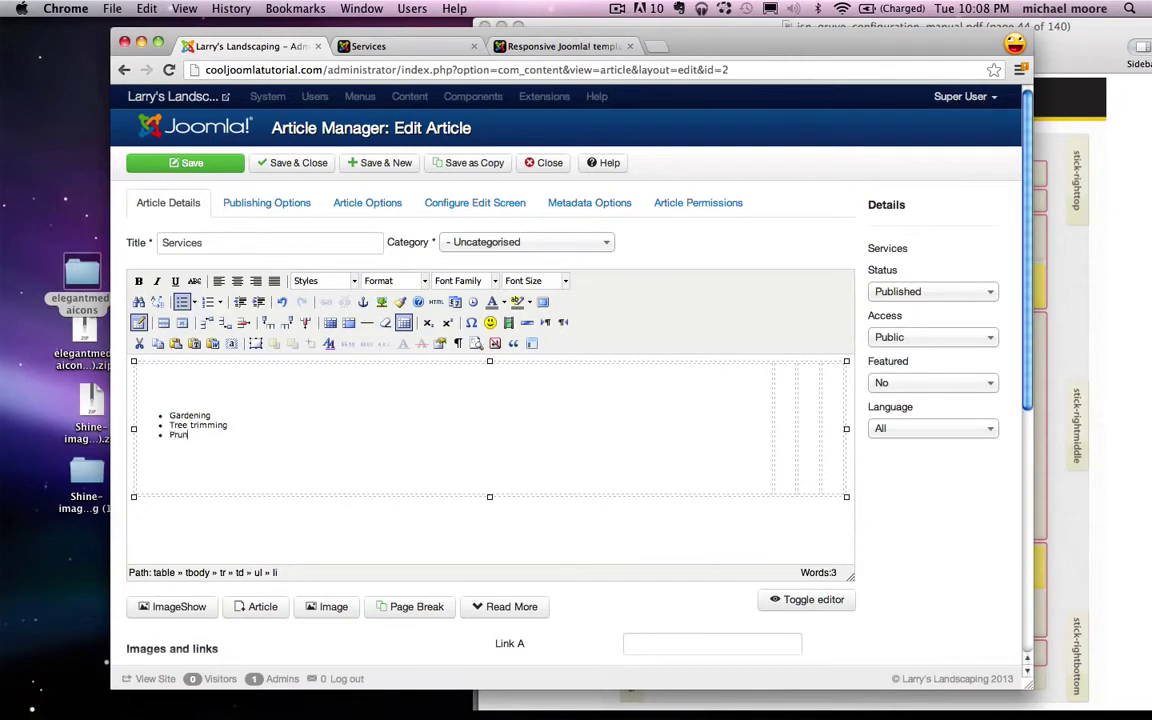
type("Pruning")
key("Return")
type("S")
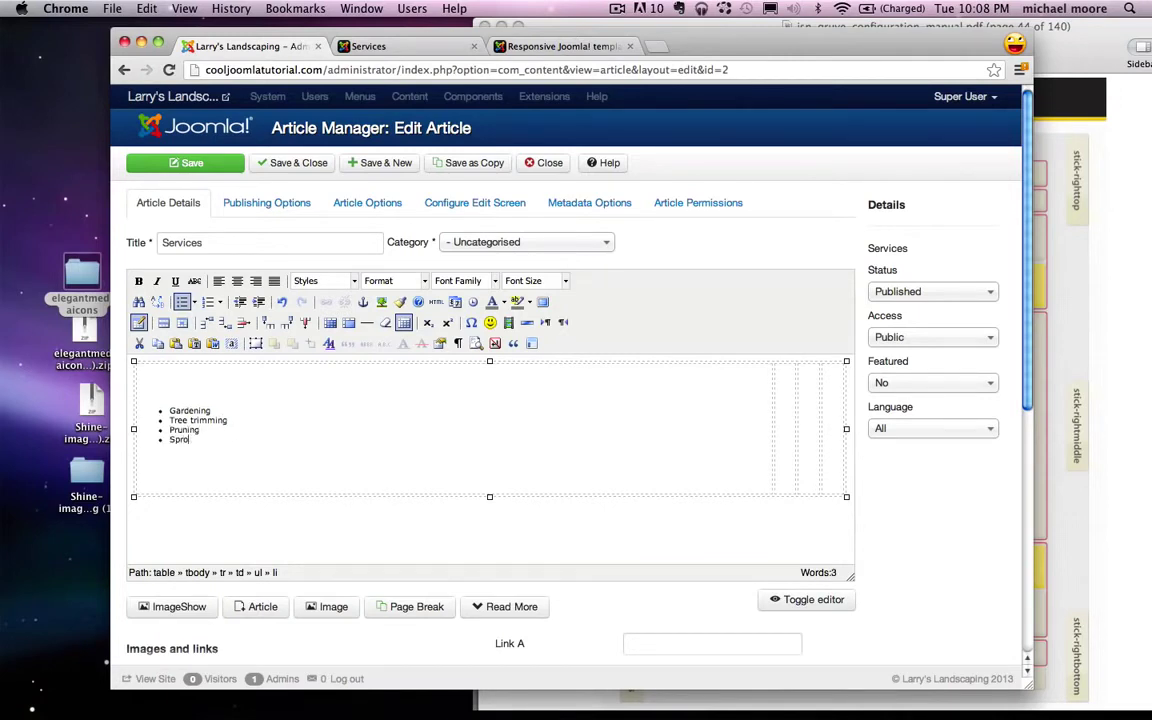
type("prinklers")
key("Return")
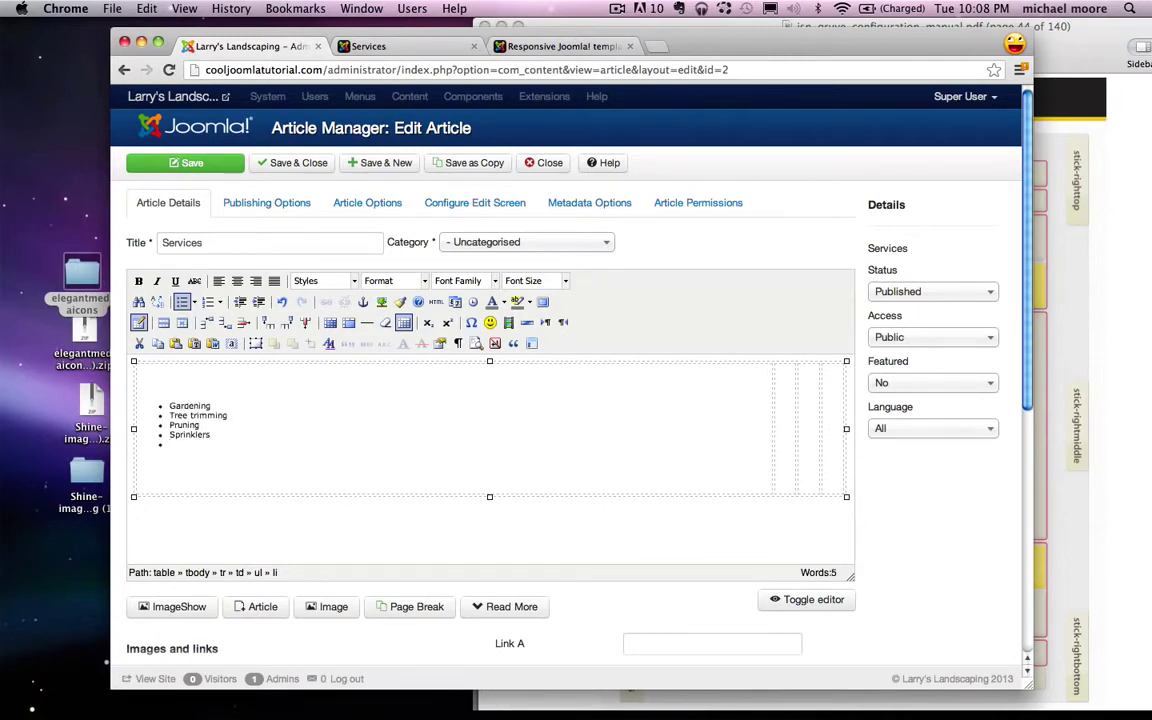
type("Landscape Design")
key("Return")
type("Pool")
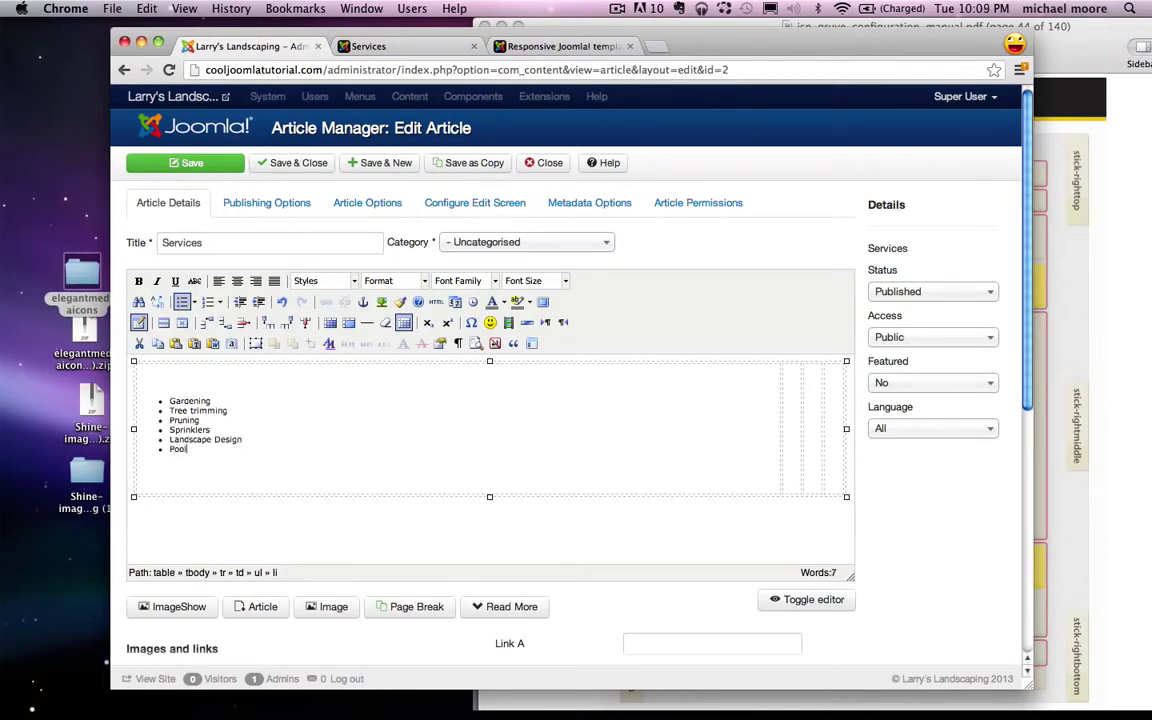
type(" De")
key("Return")
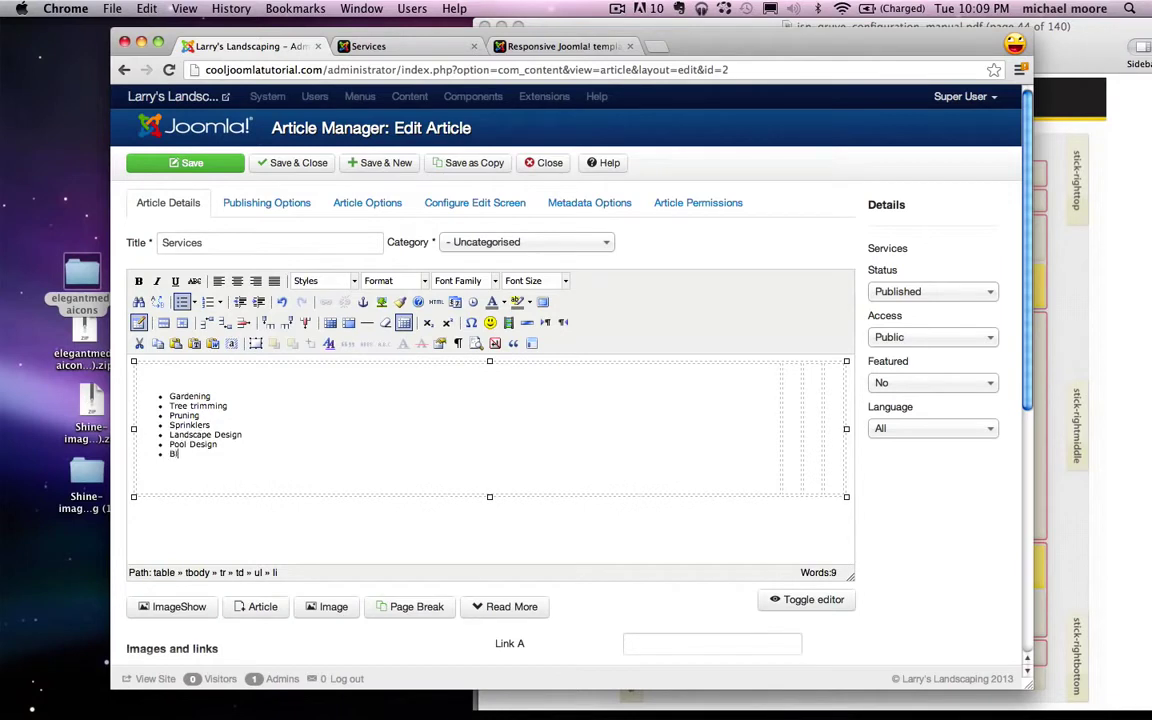
type("Blah Blah")
key("Return")
type("Bla")
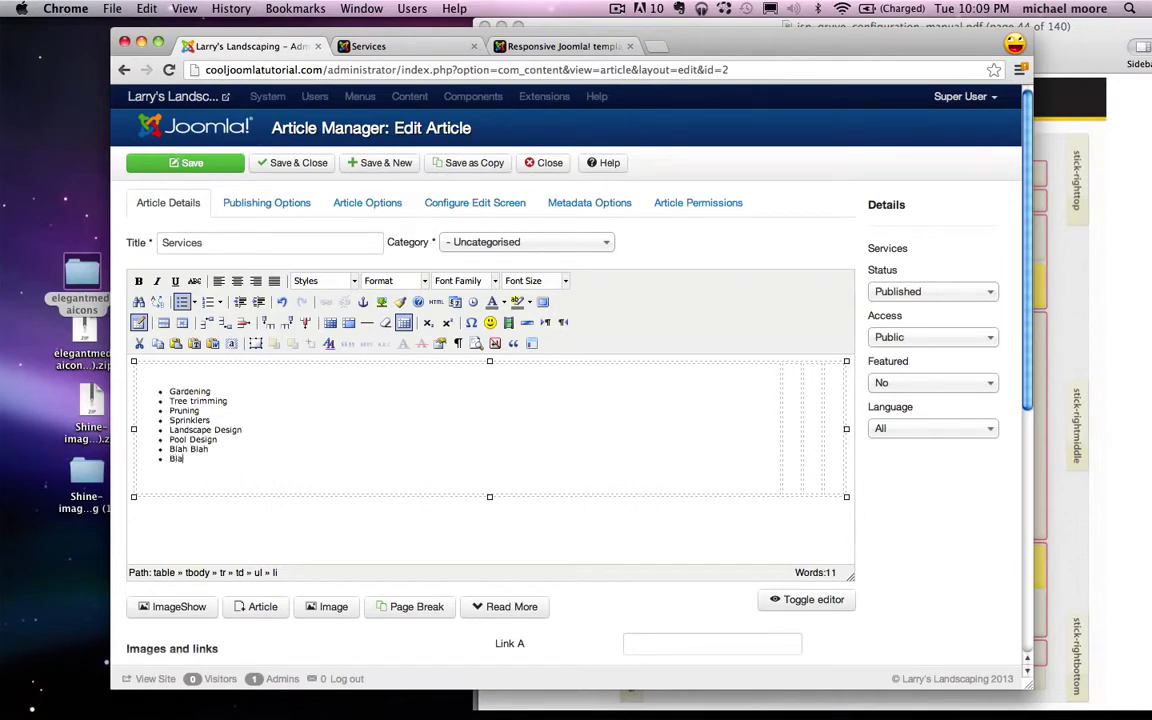
type("h")
key("Return")
type("Blah")
key("Return")
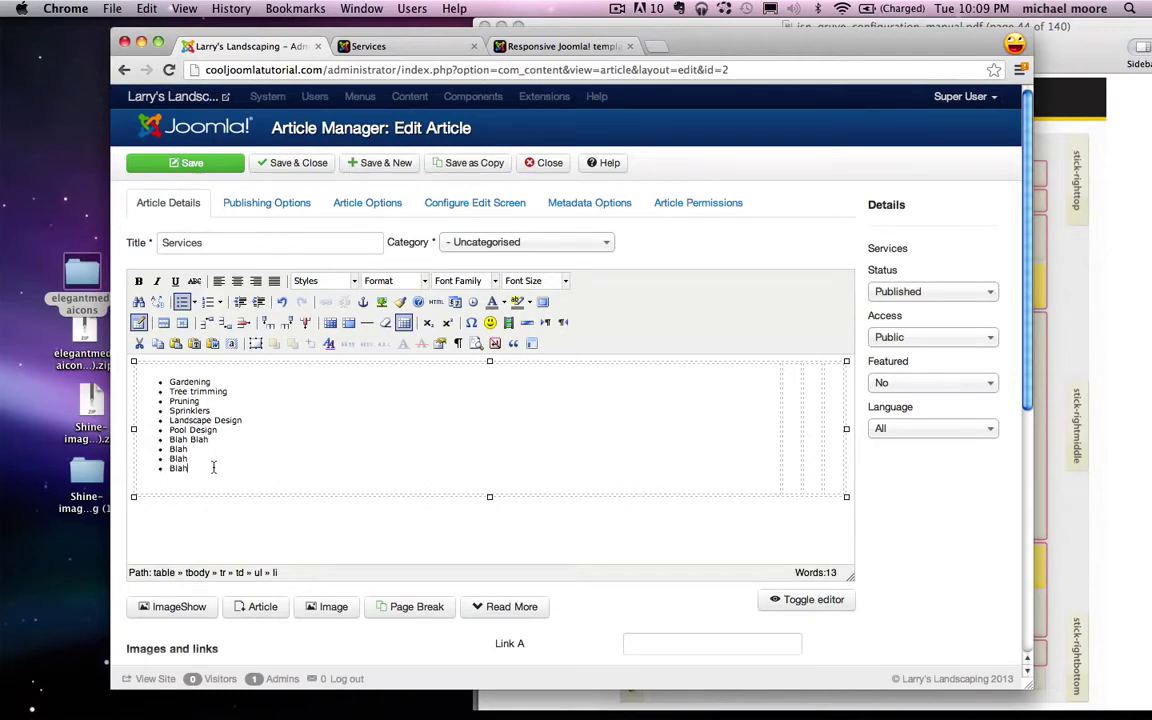
Step: Copy the services bullet list into the second, third and fourth table cells
left_click_drag(213, 467, 252, 374)
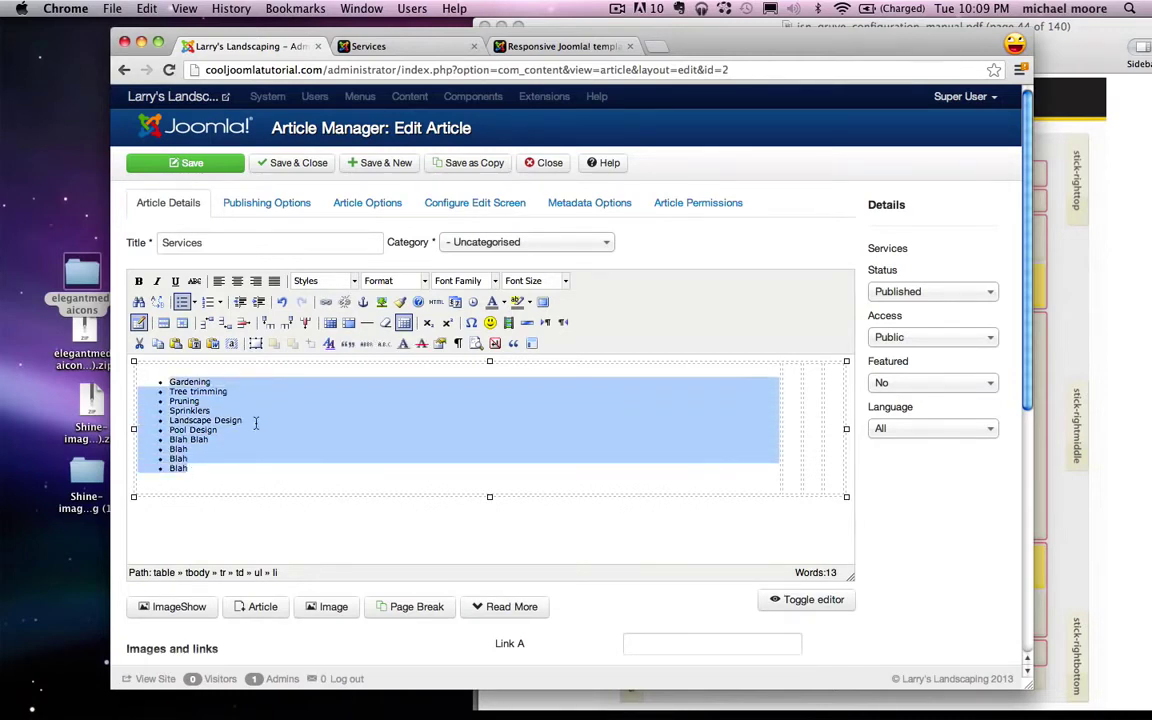
left_click(191, 429)
left_click_drag(202, 480, 134, 375)
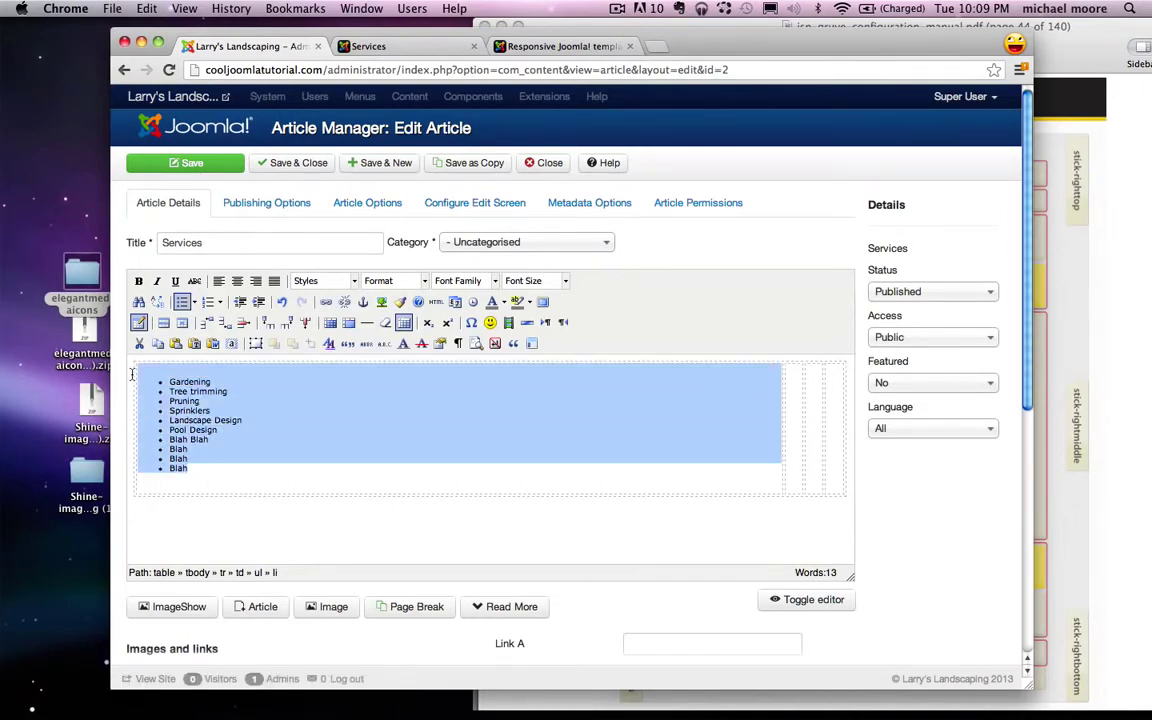
left_click_drag(200, 470, 148, 381)
key("super+c")
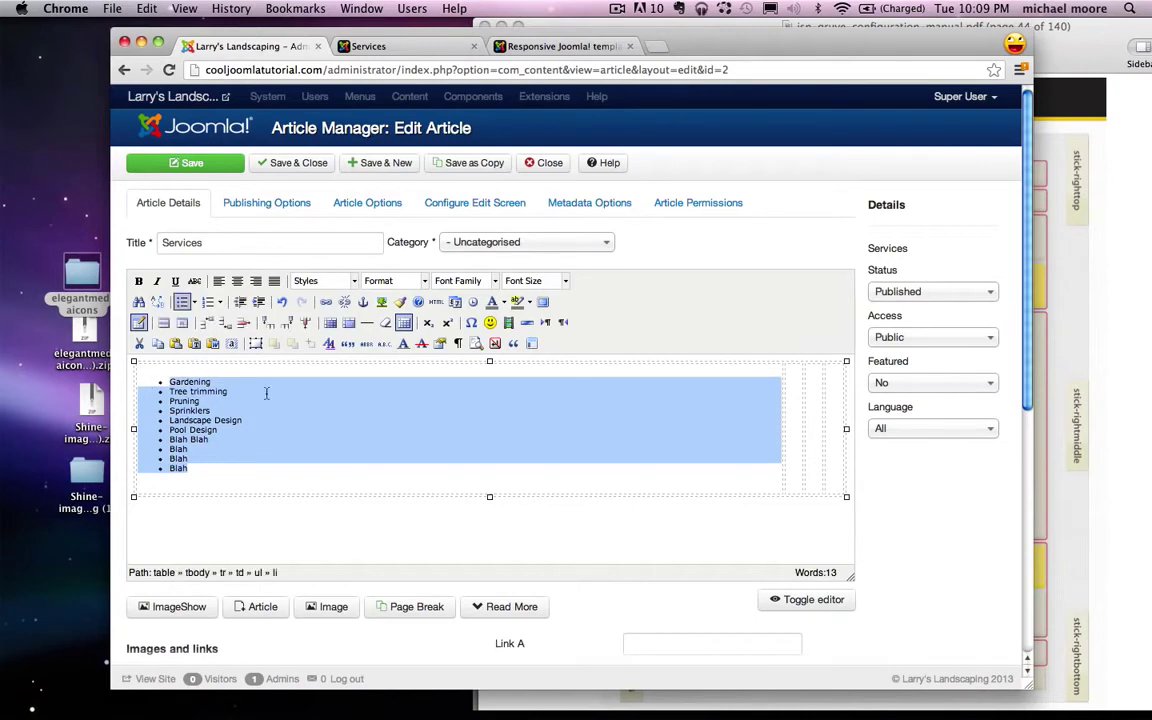
left_click(790, 396)
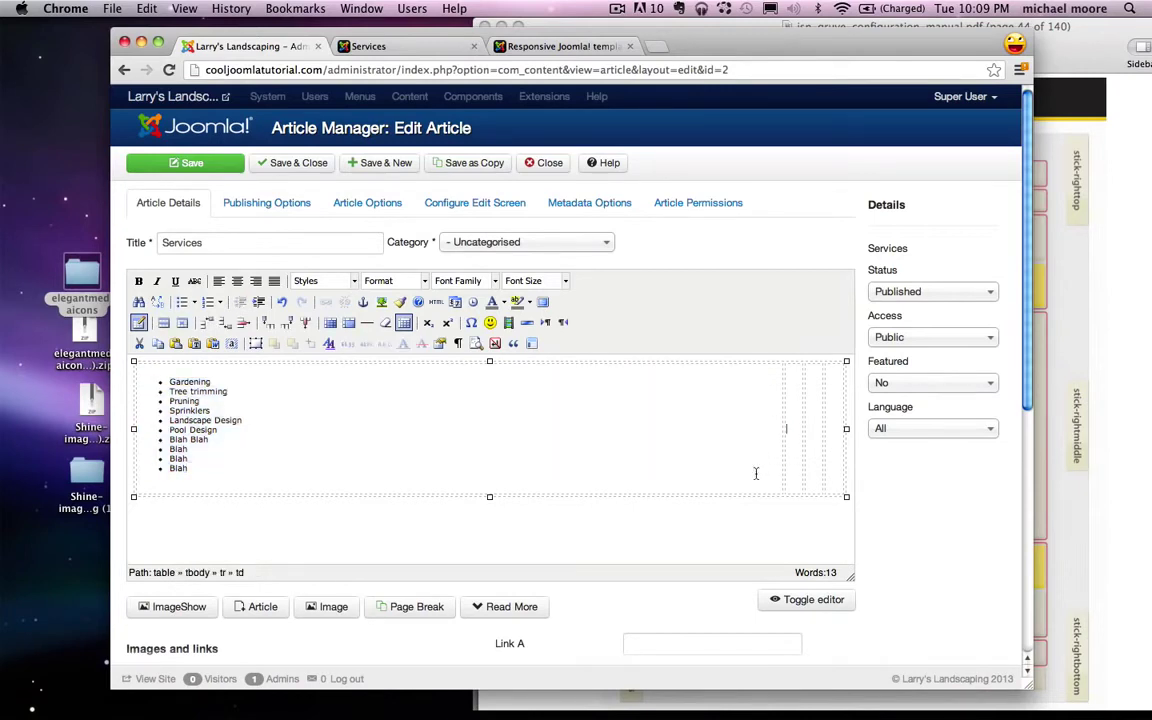
key("super+v")
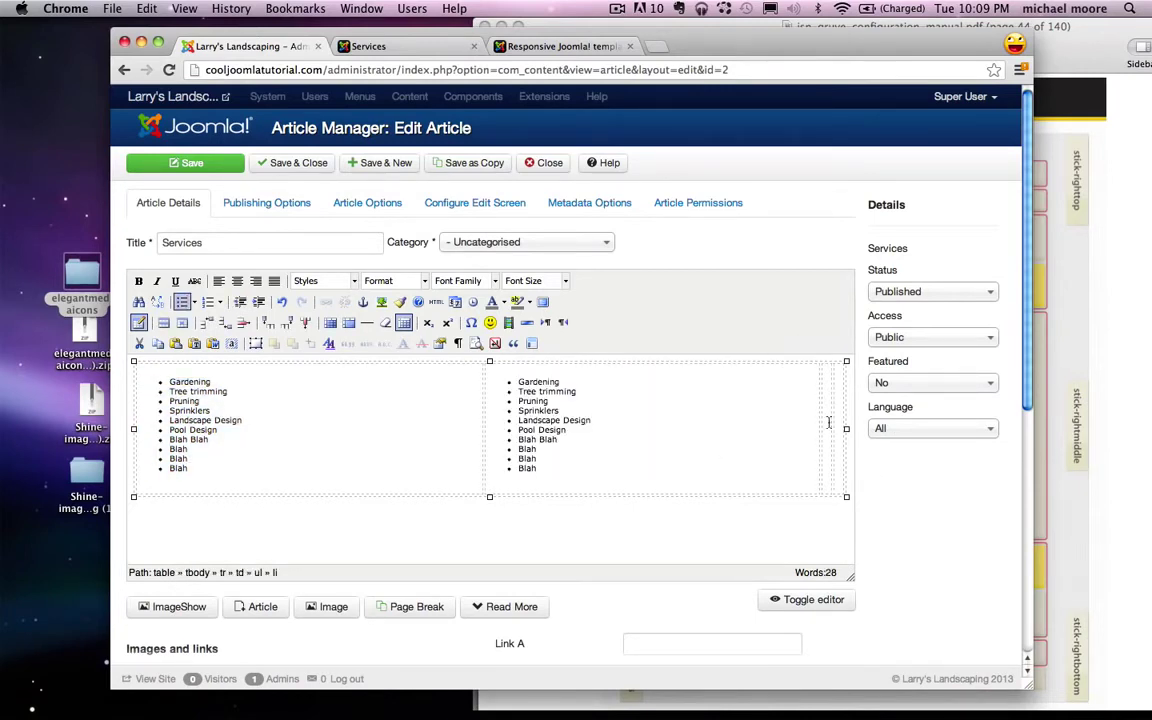
key("super+v")
key("Tab")
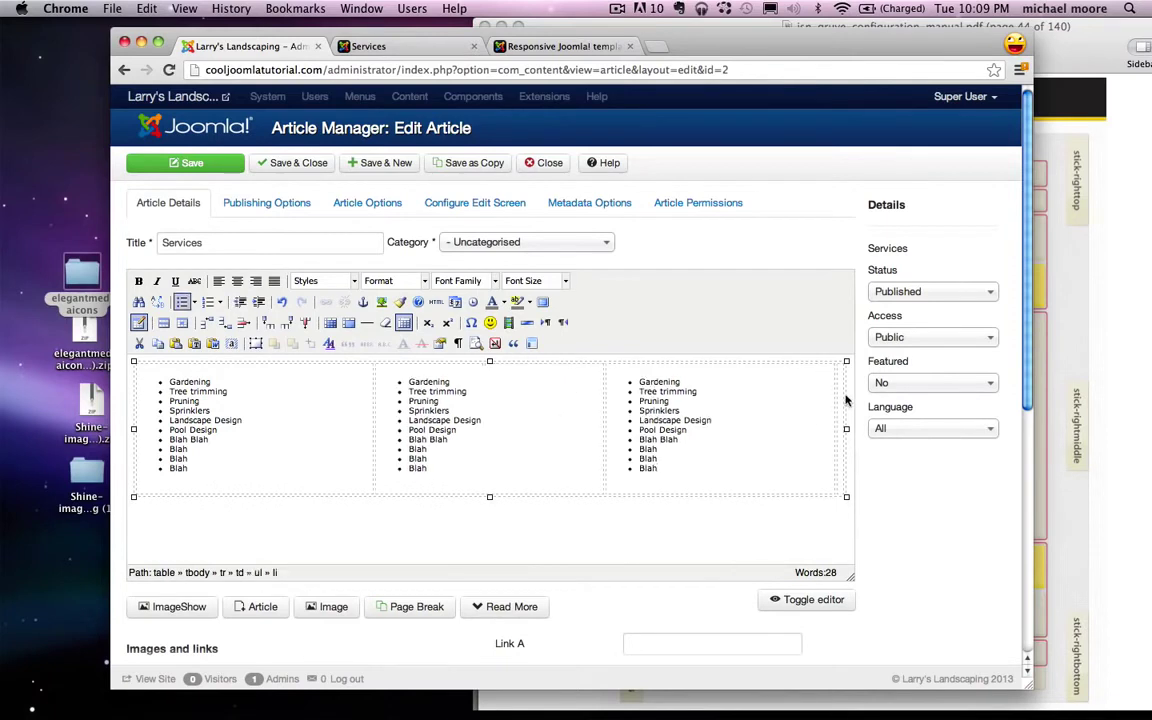
key("super+v")
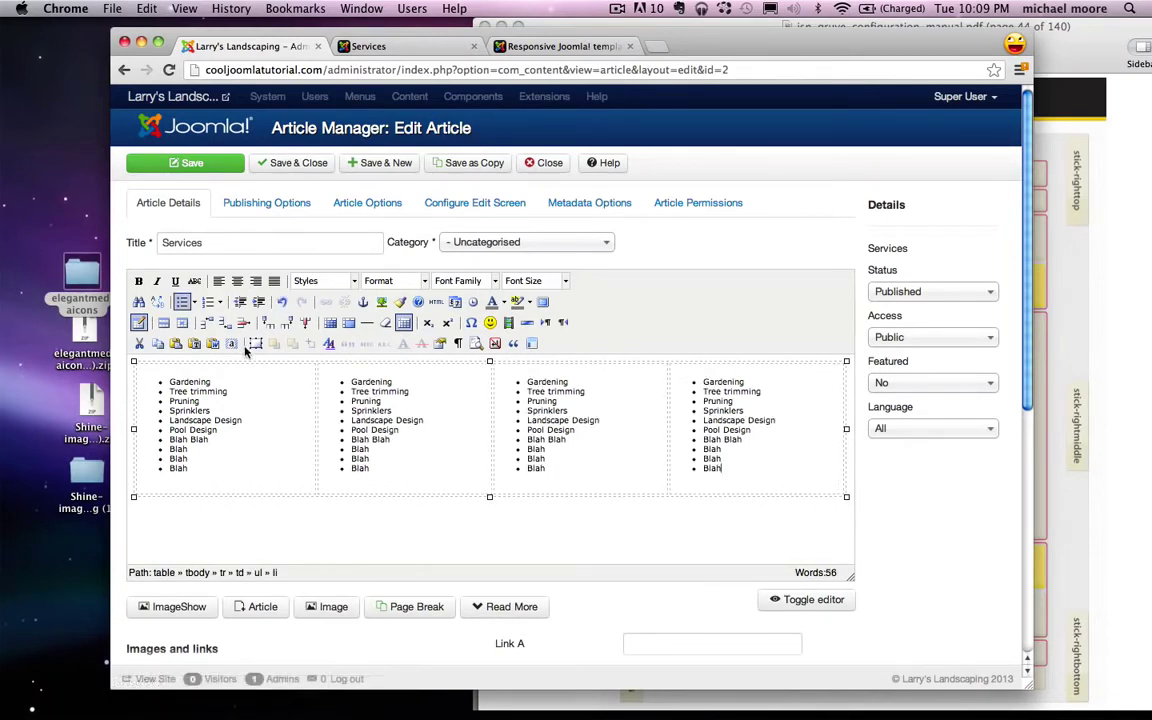
key("Down")
key("Up")
left_click(121, 374)
Step: Add the Heading 2 line 'Our services include but are not limited to' above the table and save the article
key("Return")
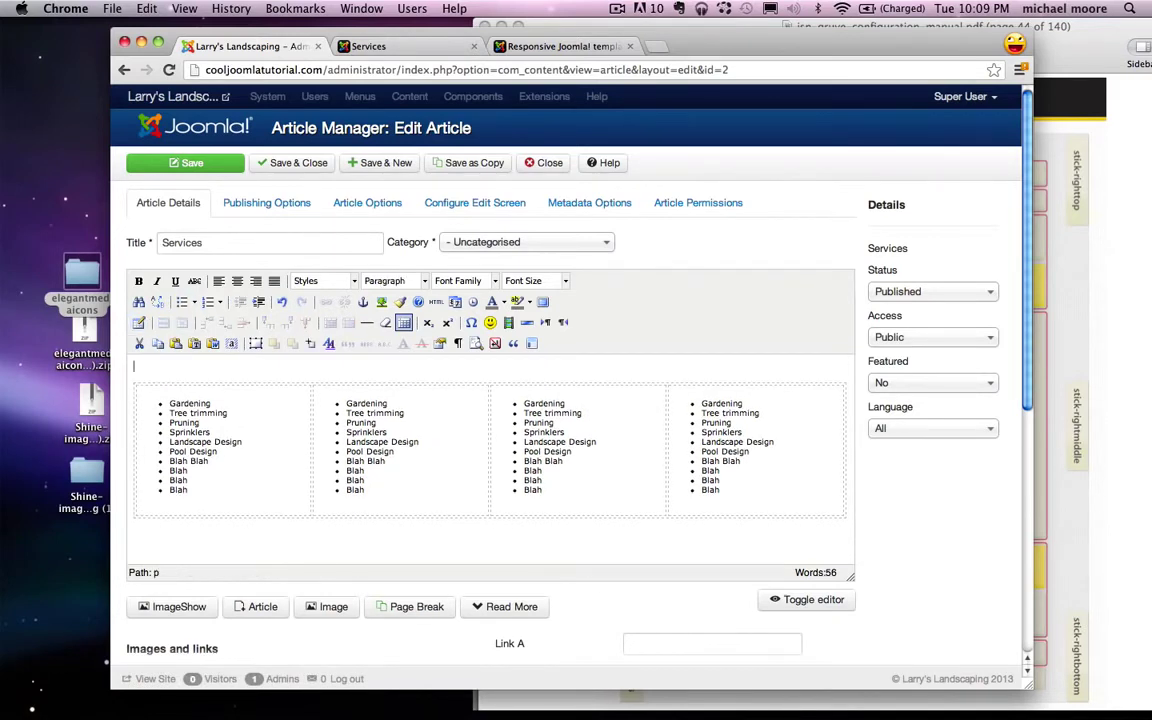
type("Our services include but ar")
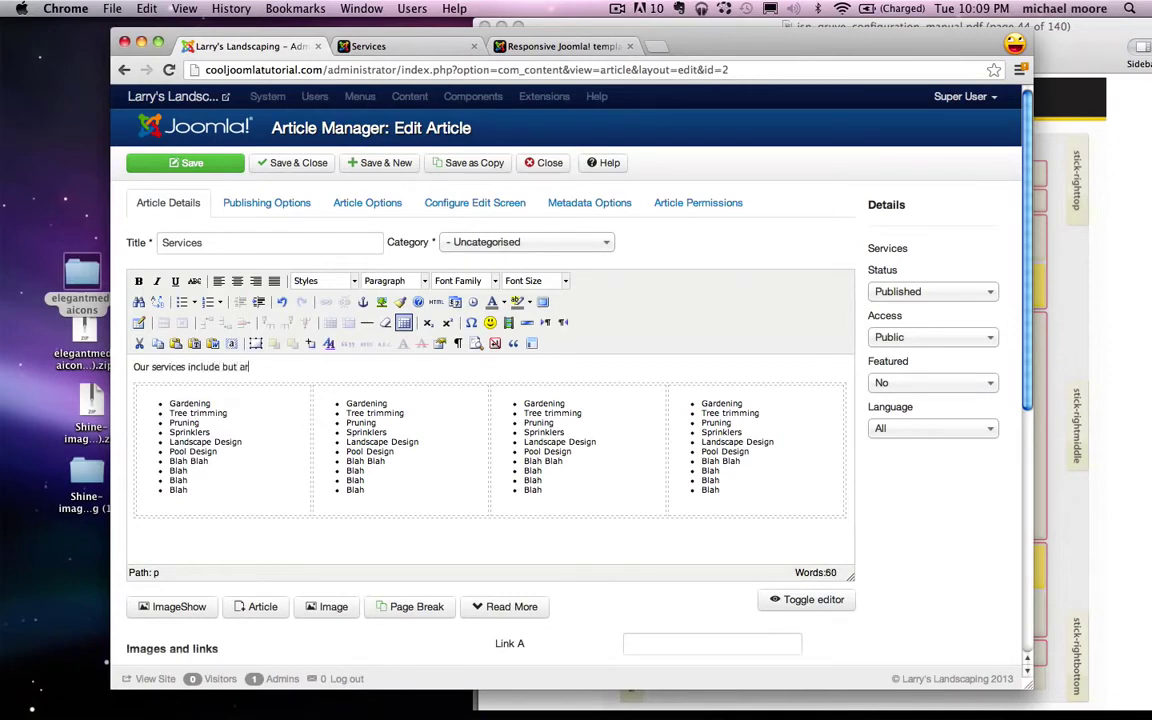
type("e not limited to...")
left_click_drag(354, 366, 131, 367)
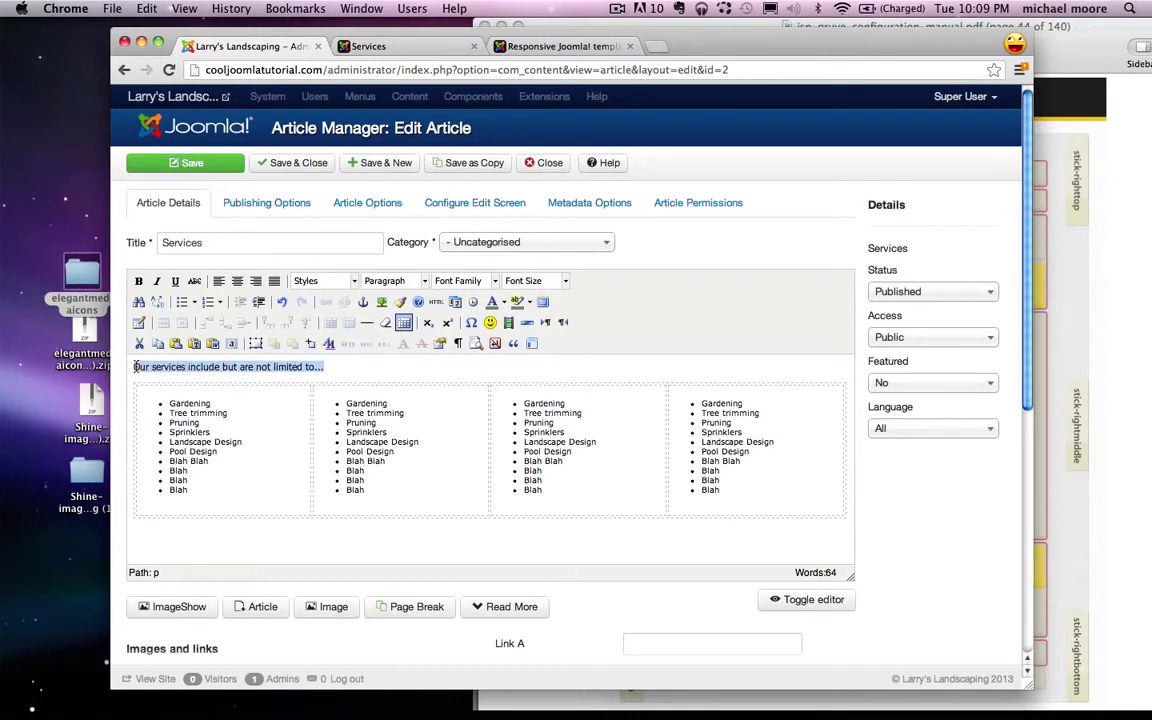
left_click(388, 280)
scroll(411, 387, "down", 2)
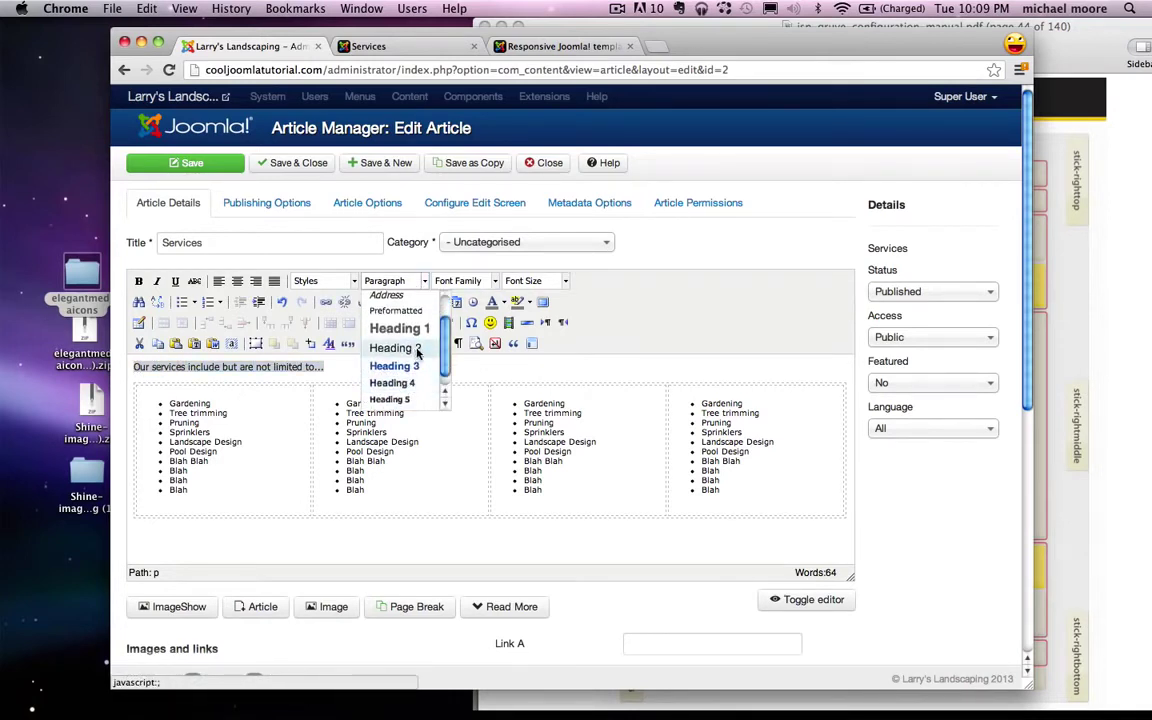
left_click(418, 348)
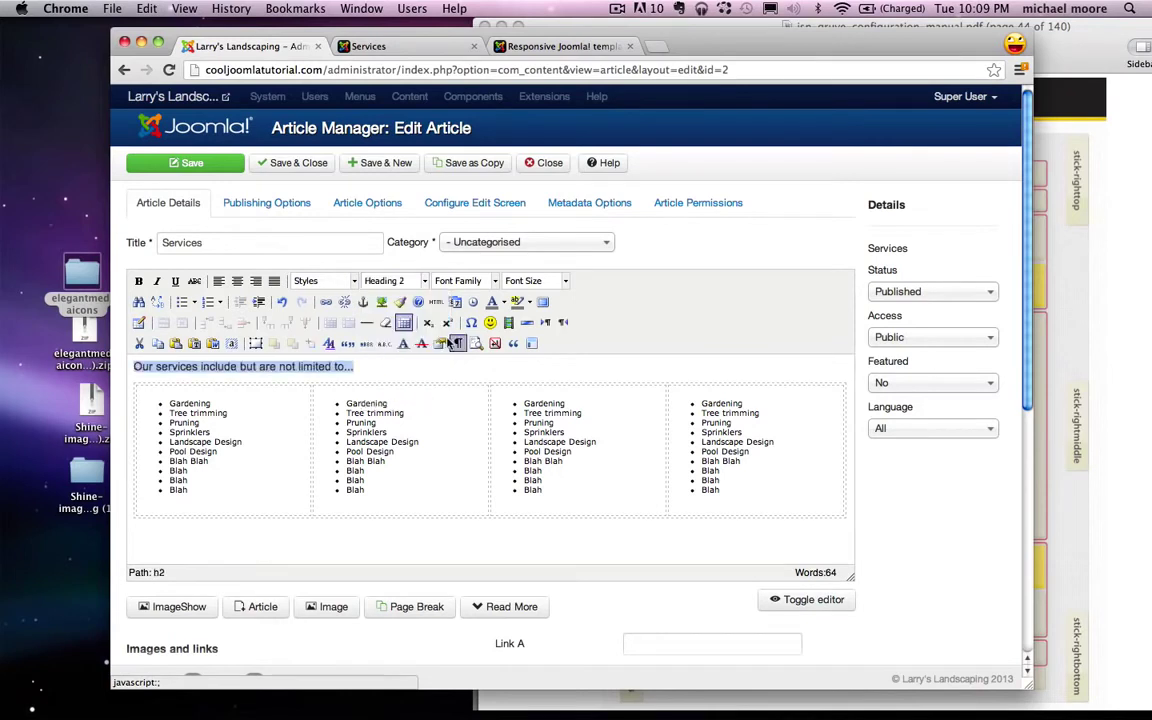
left_click(514, 377)
left_click(185, 162)
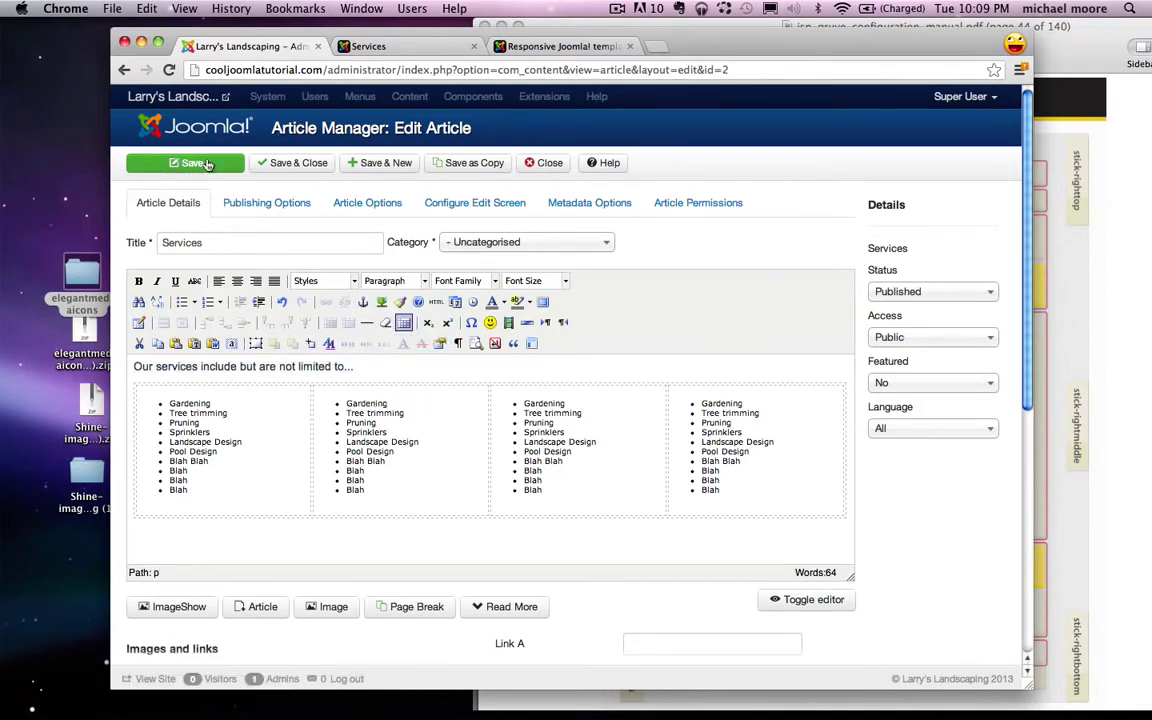
Step: Reload the live Services page to check it, then open the Our Work page
left_click(410, 47)
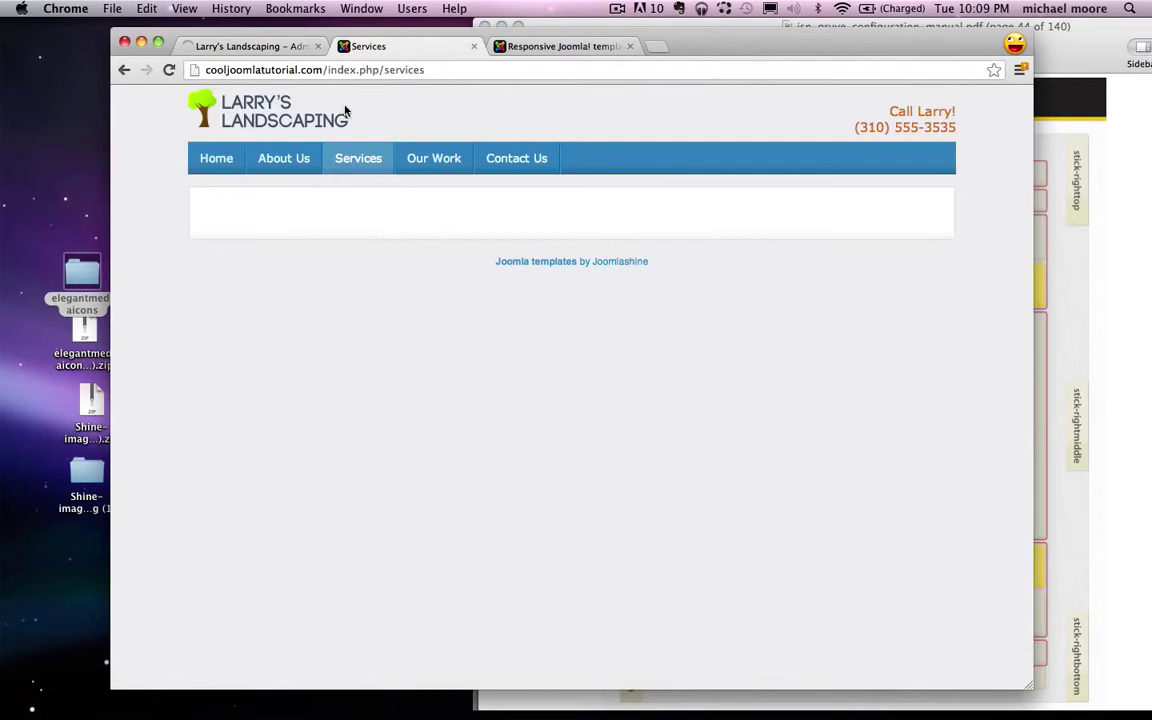
left_click(358, 165)
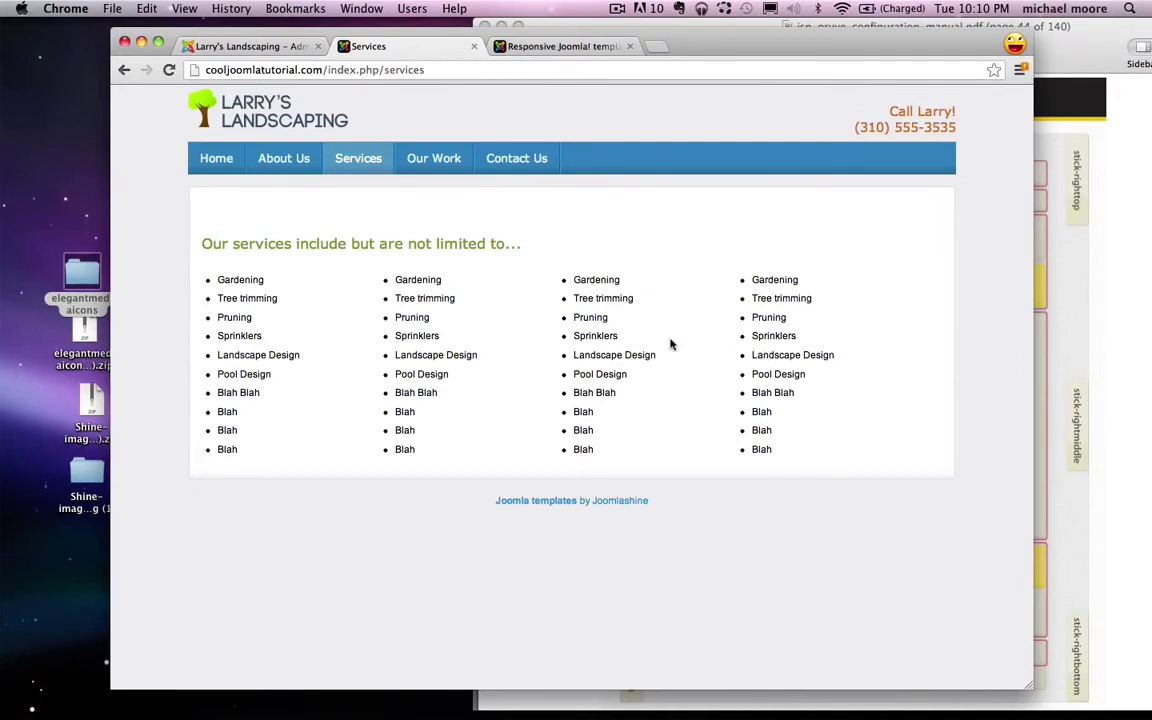
left_click(438, 158)
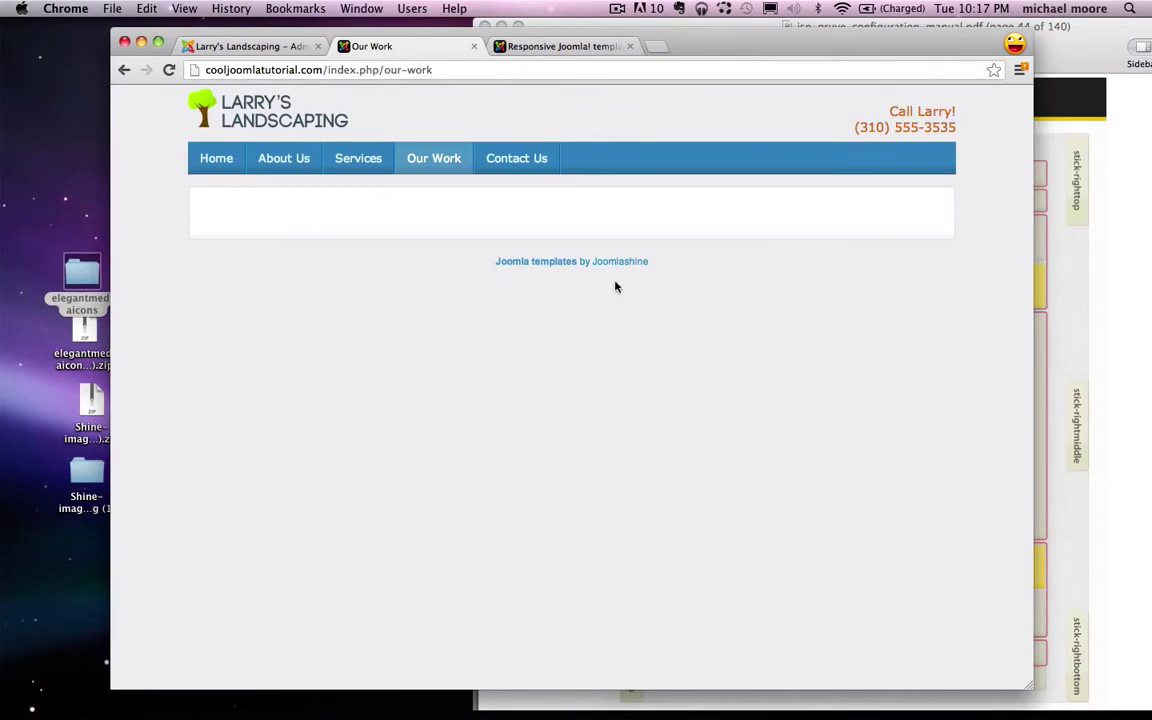
Step: Close the article editor and create a 'gallery' folder in the Media Manager
left_click(265, 46)
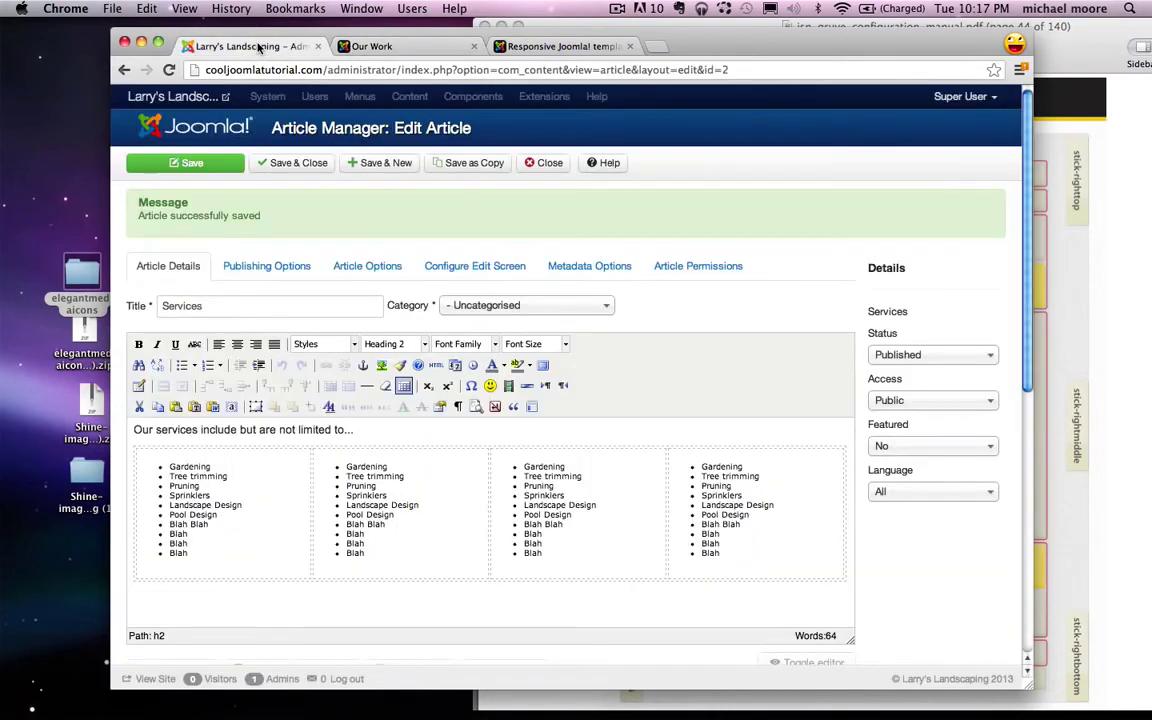
left_click(556, 163)
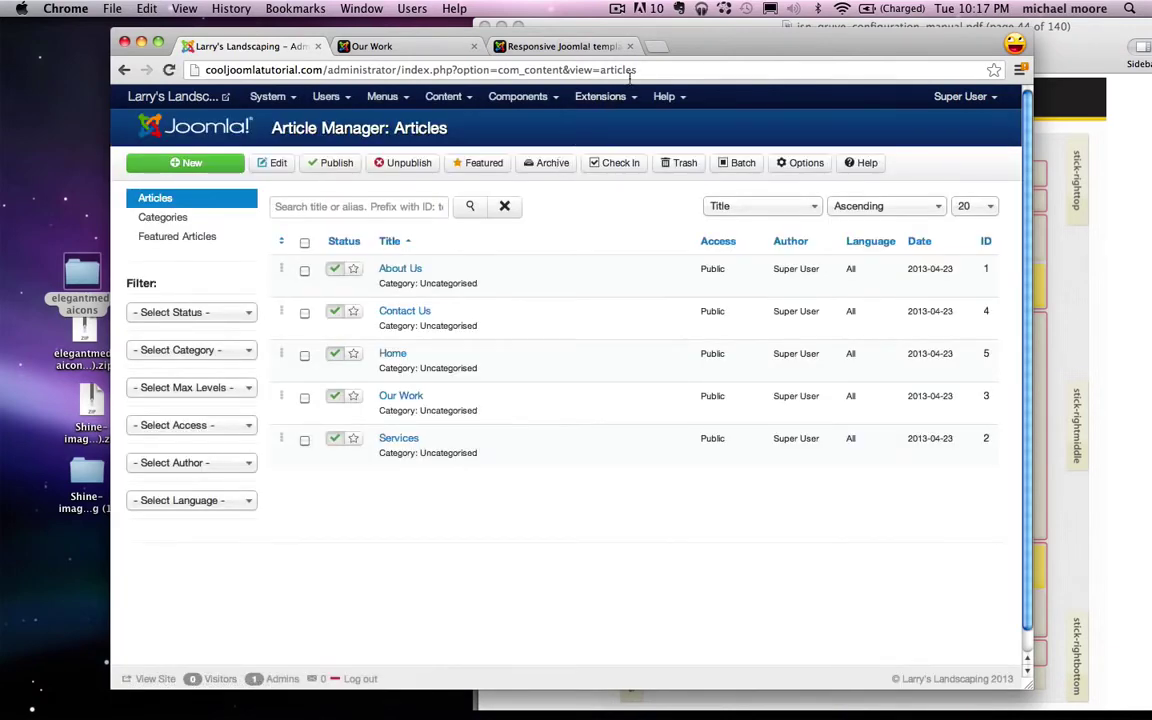
left_click(445, 99)
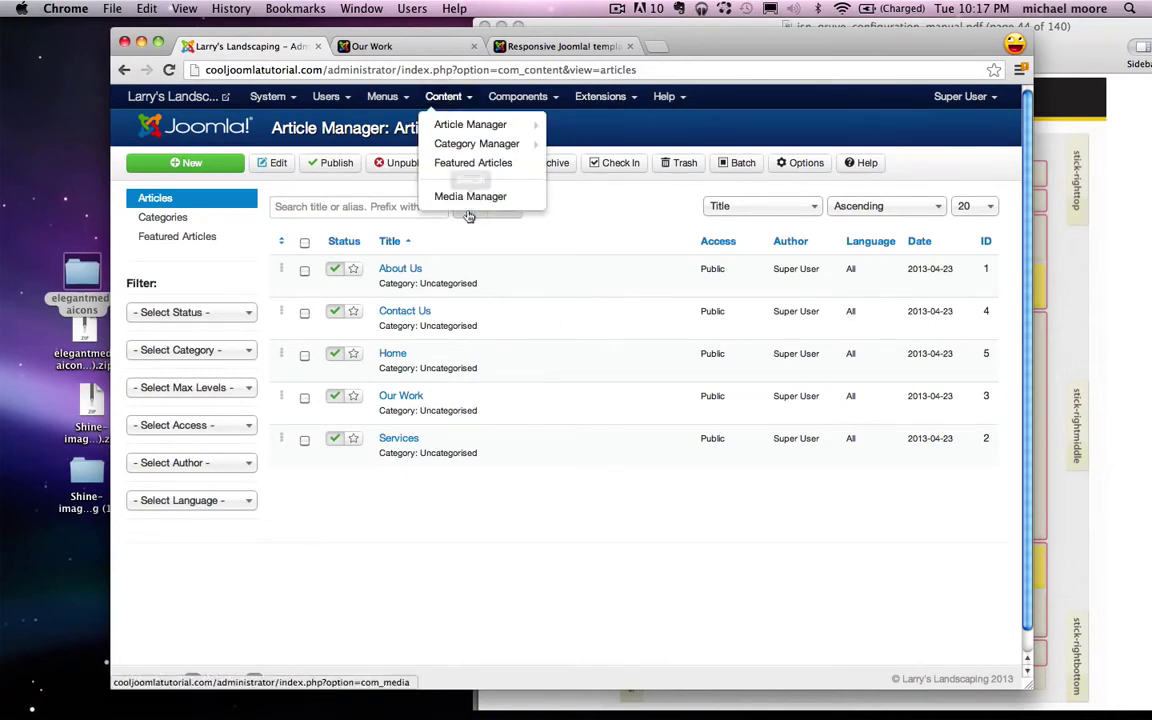
left_click(471, 198)
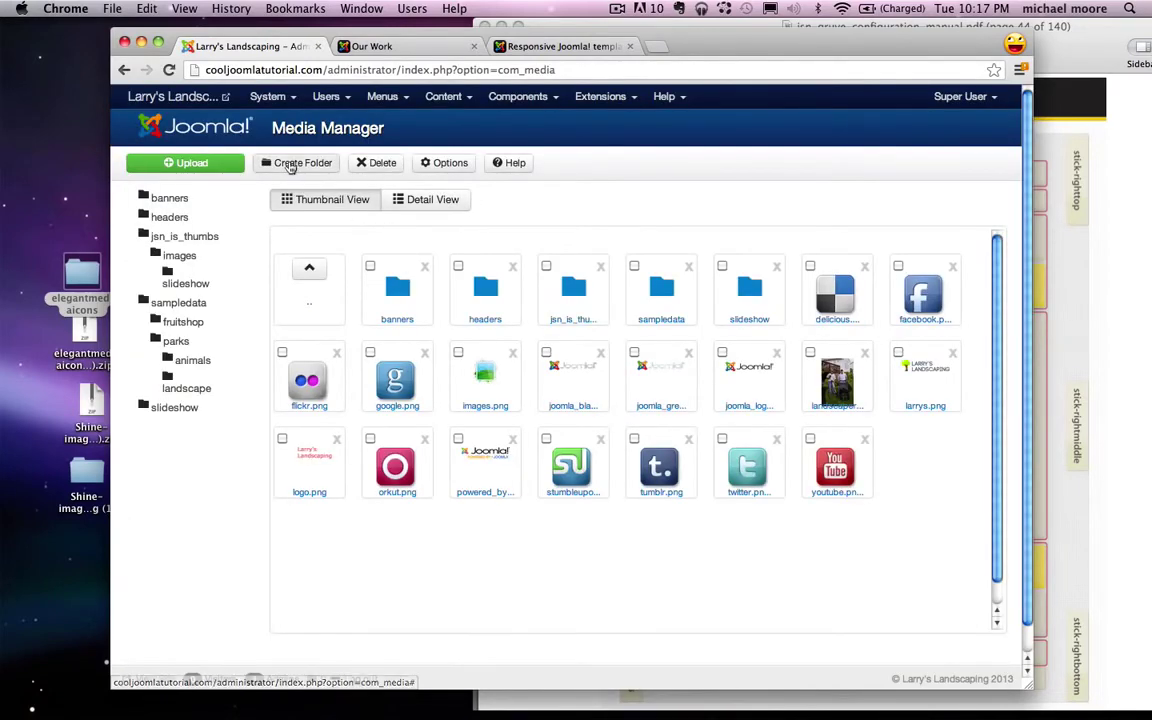
left_click(272, 164)
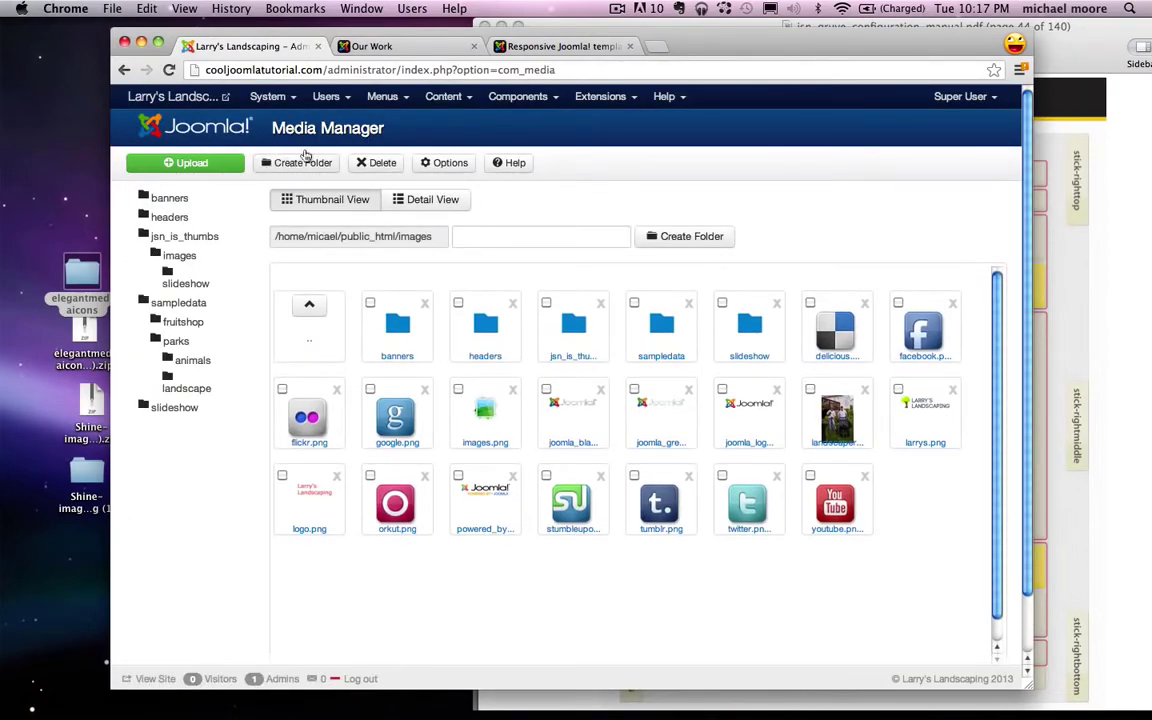
left_click(497, 240)
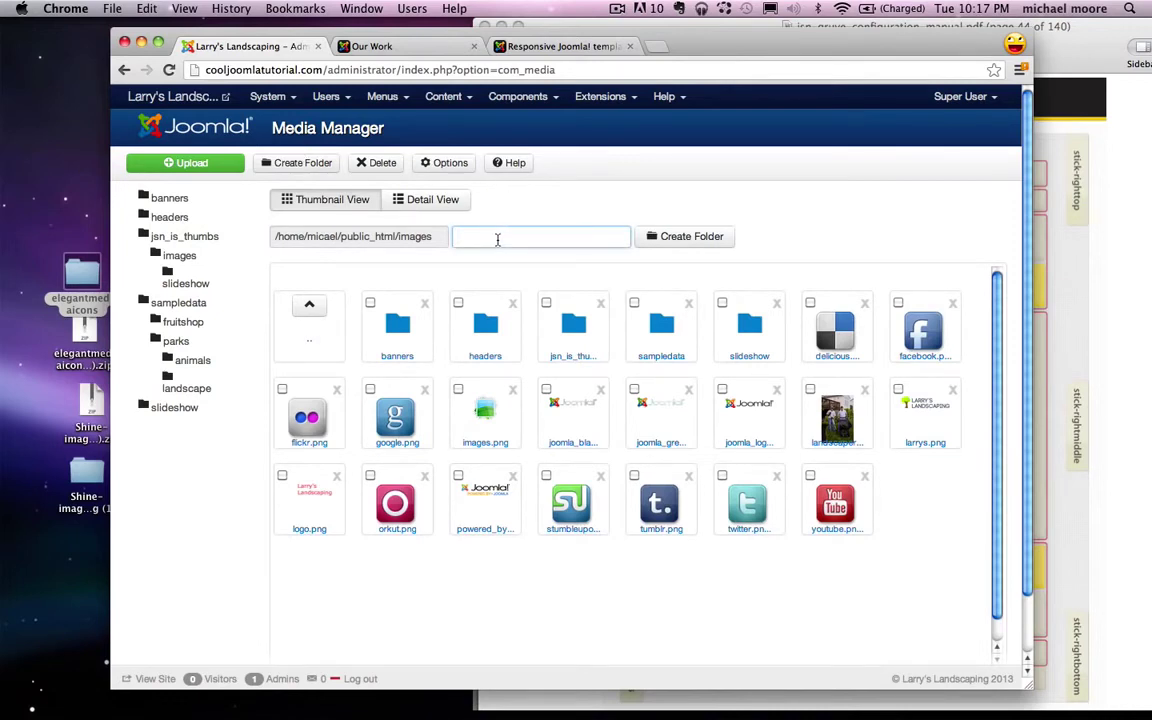
type("gallery")
left_click(714, 240)
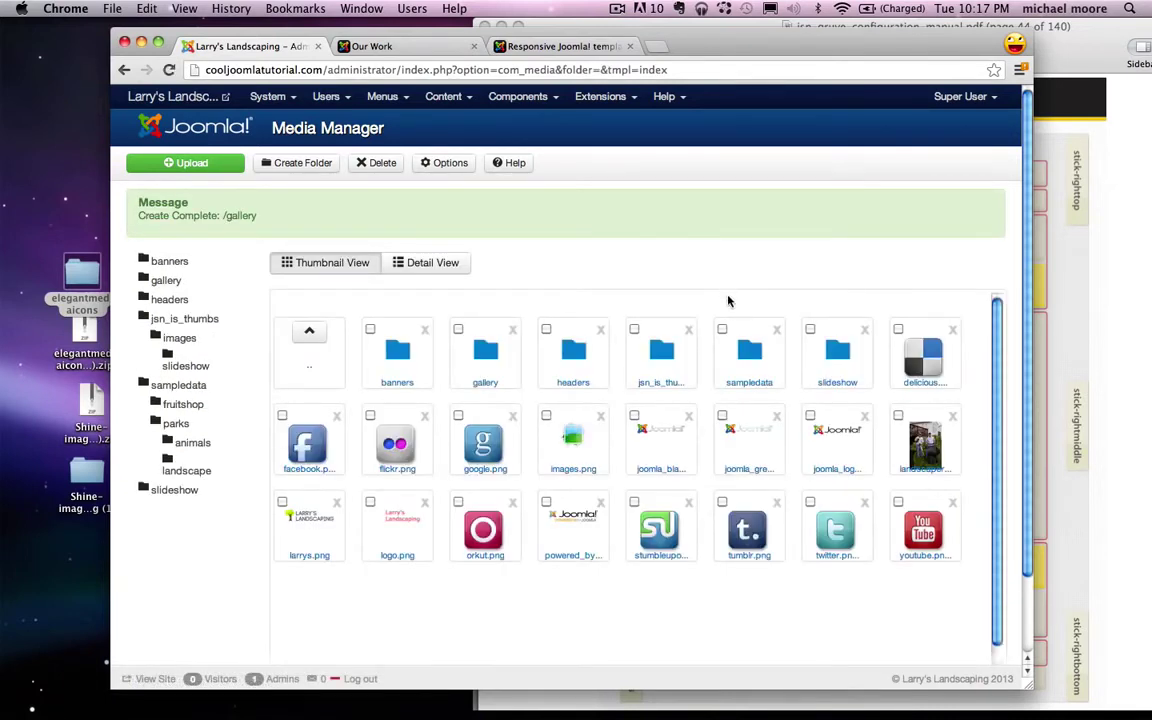
Step: Open the new gallery folder in the Media Manager
left_click(478, 386)
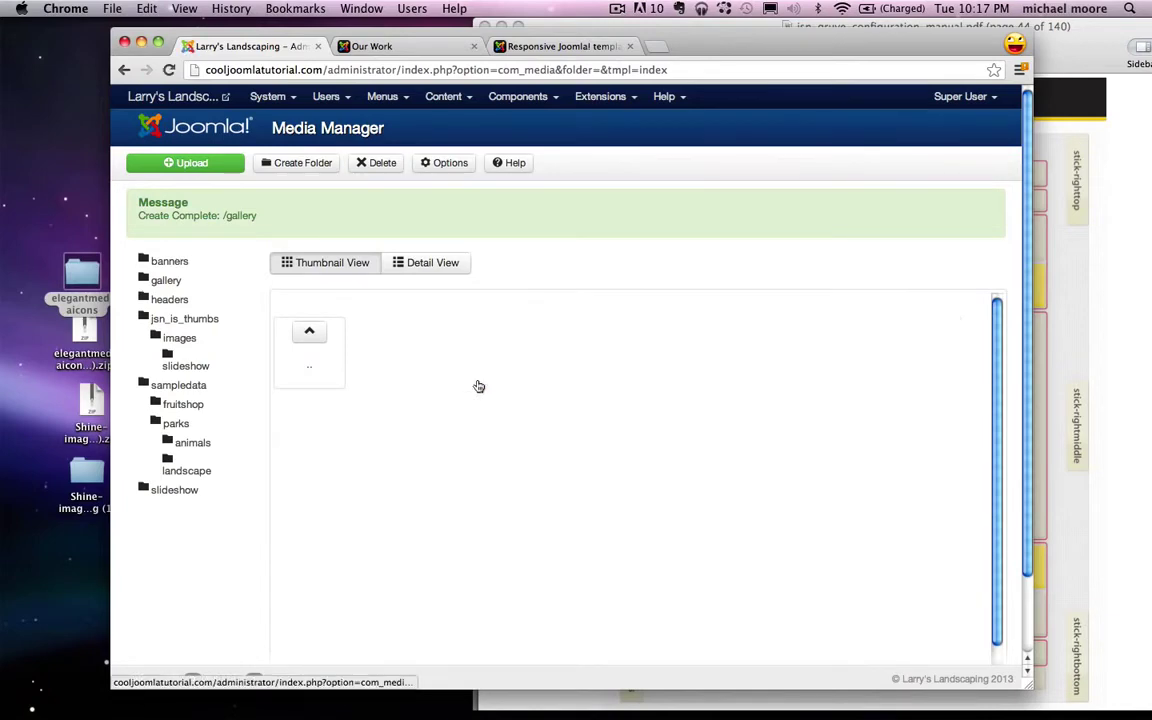
scroll(565, 258, "down", 1)
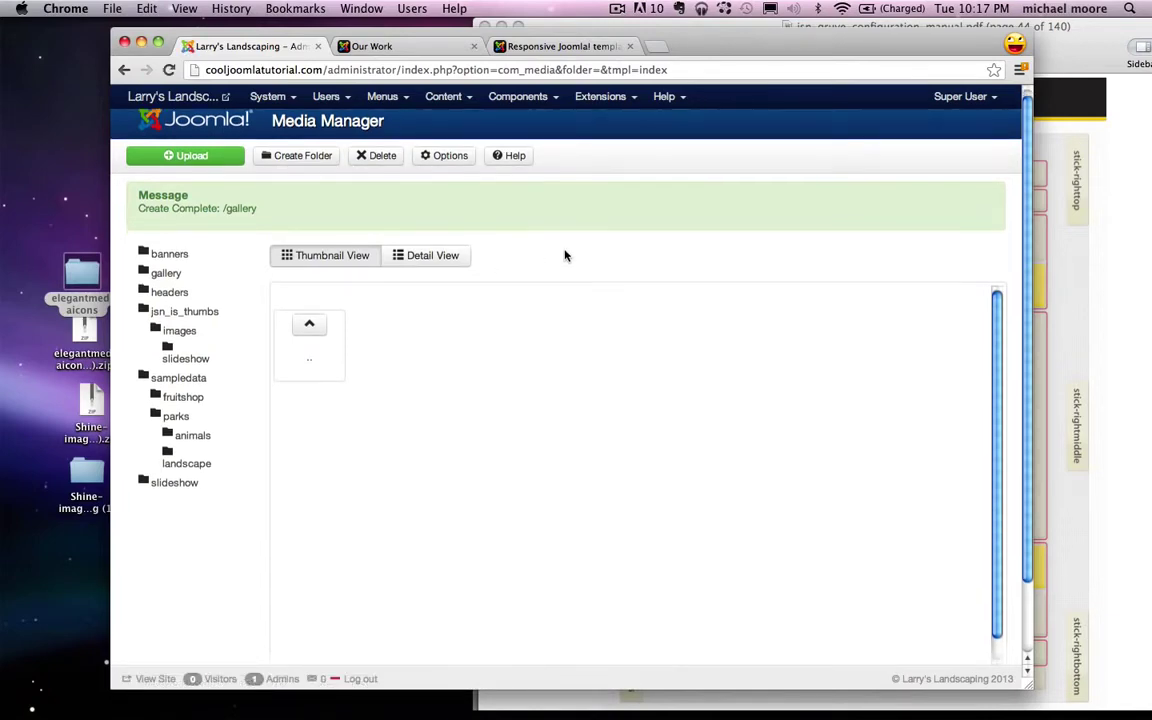
scroll(172, 147, "up", 1)
scroll(185, 159, "down", 3)
scroll(195, 160, "up", 3)
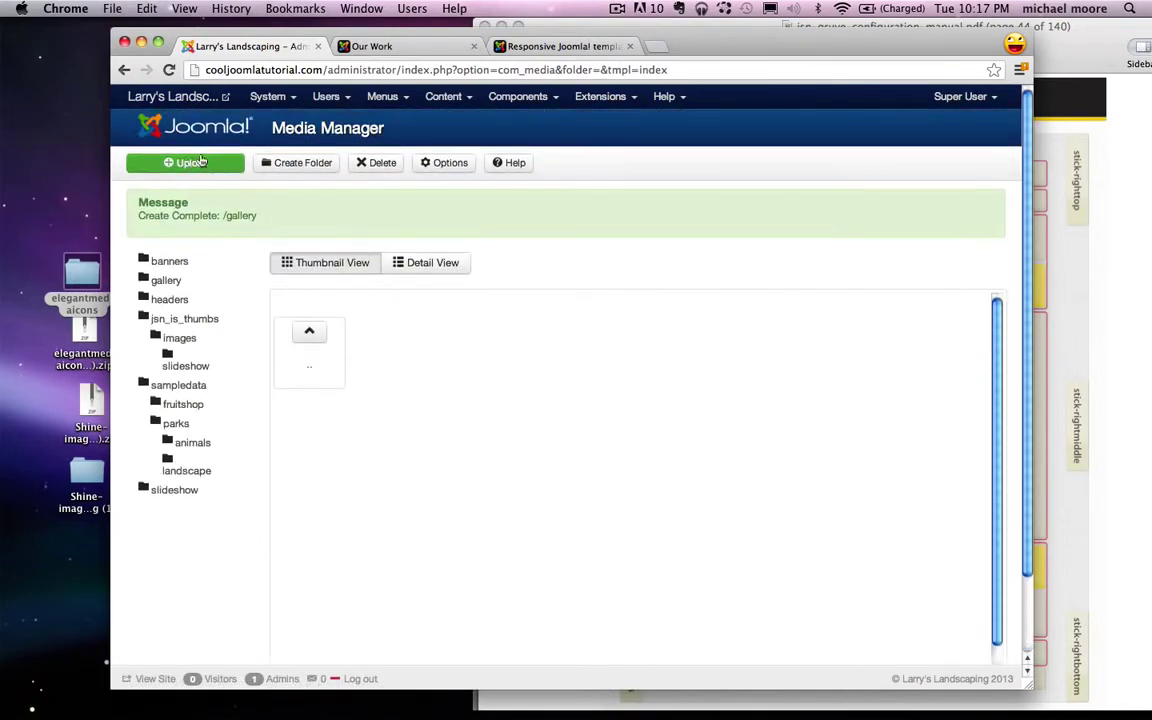
Step: Upload all nine photos from Desktop/ilwd/Landscaping/gallery into the gallery folder
left_click(205, 164)
left_click(343, 303)
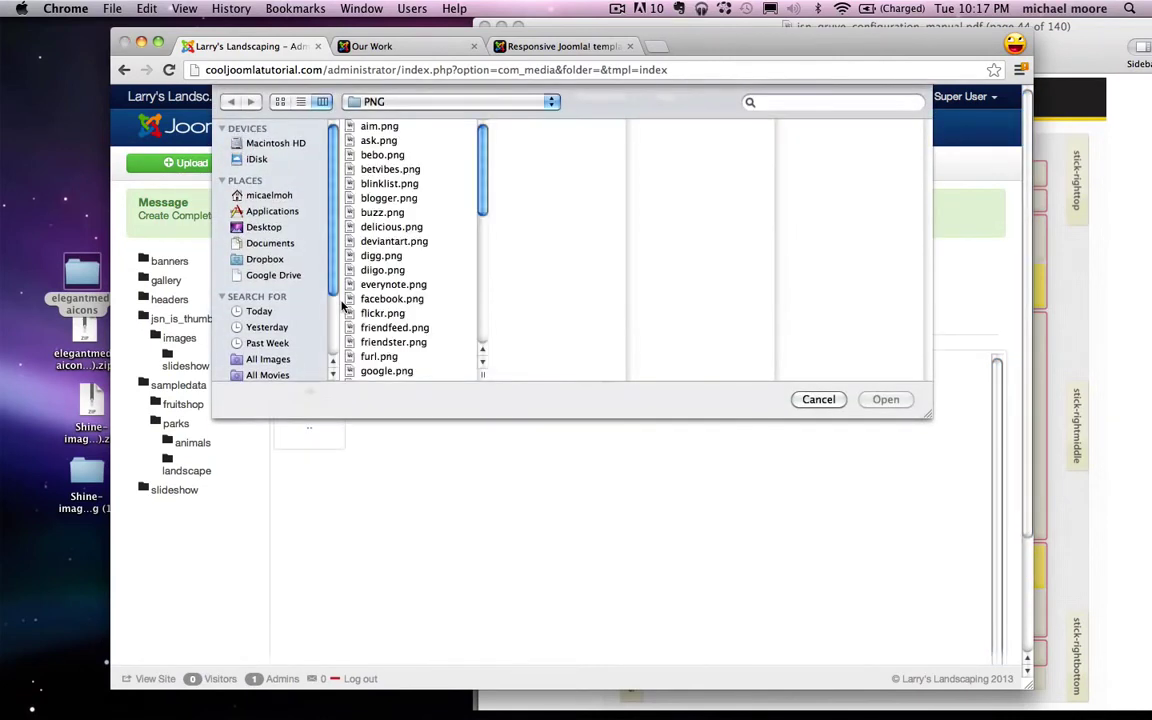
left_click(264, 228)
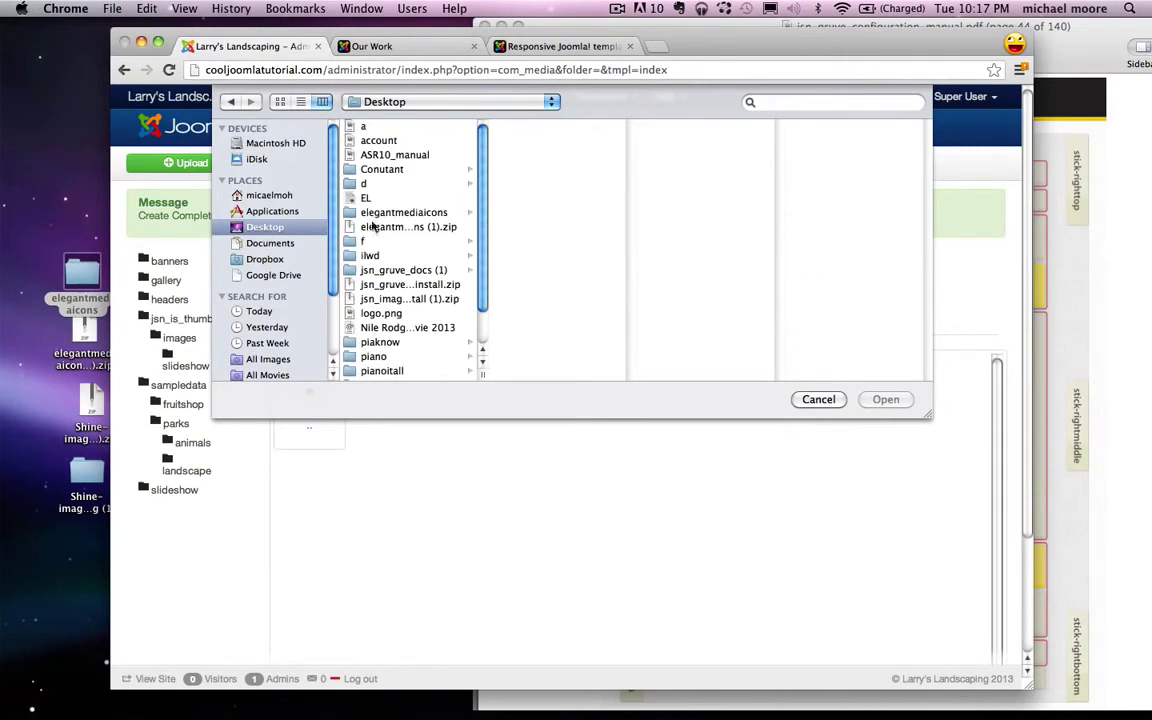
left_click(372, 256)
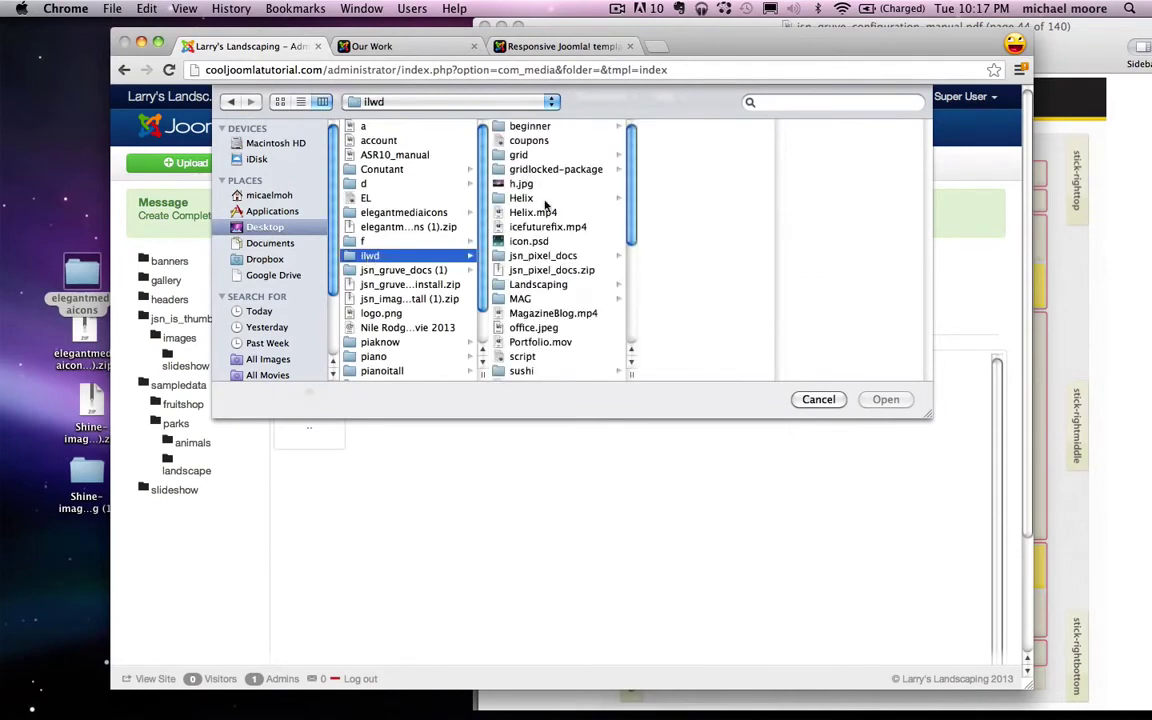
left_click(538, 285)
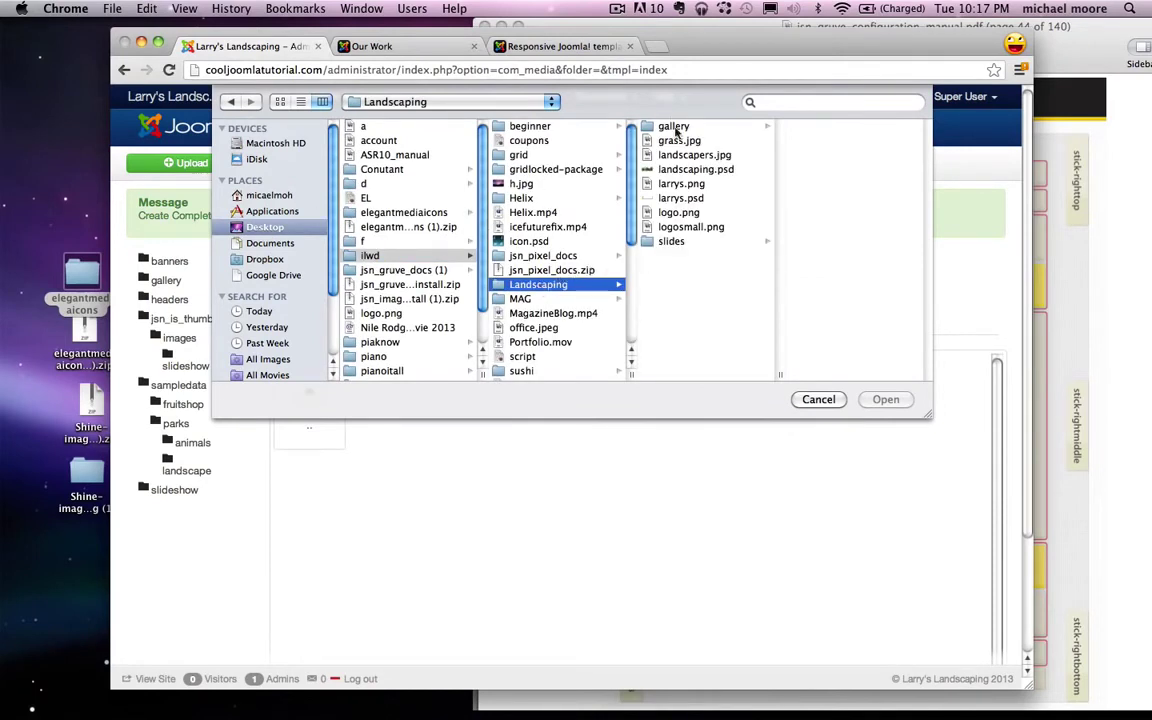
left_click(670, 127)
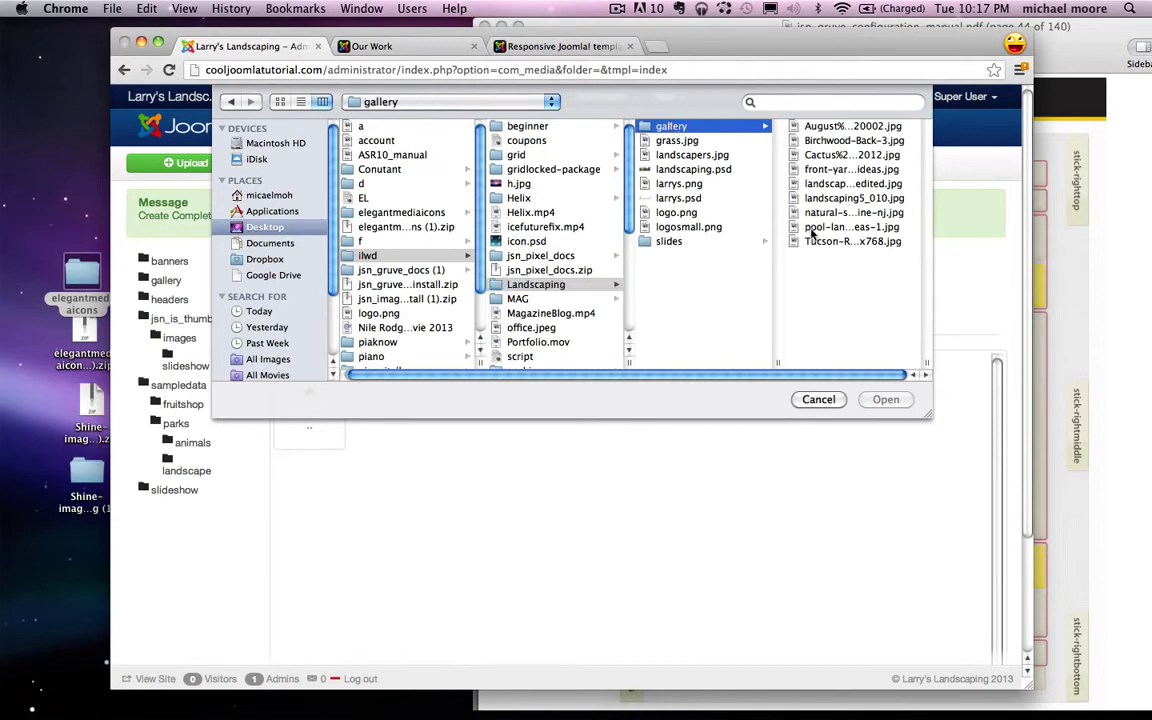
left_click(812, 241)
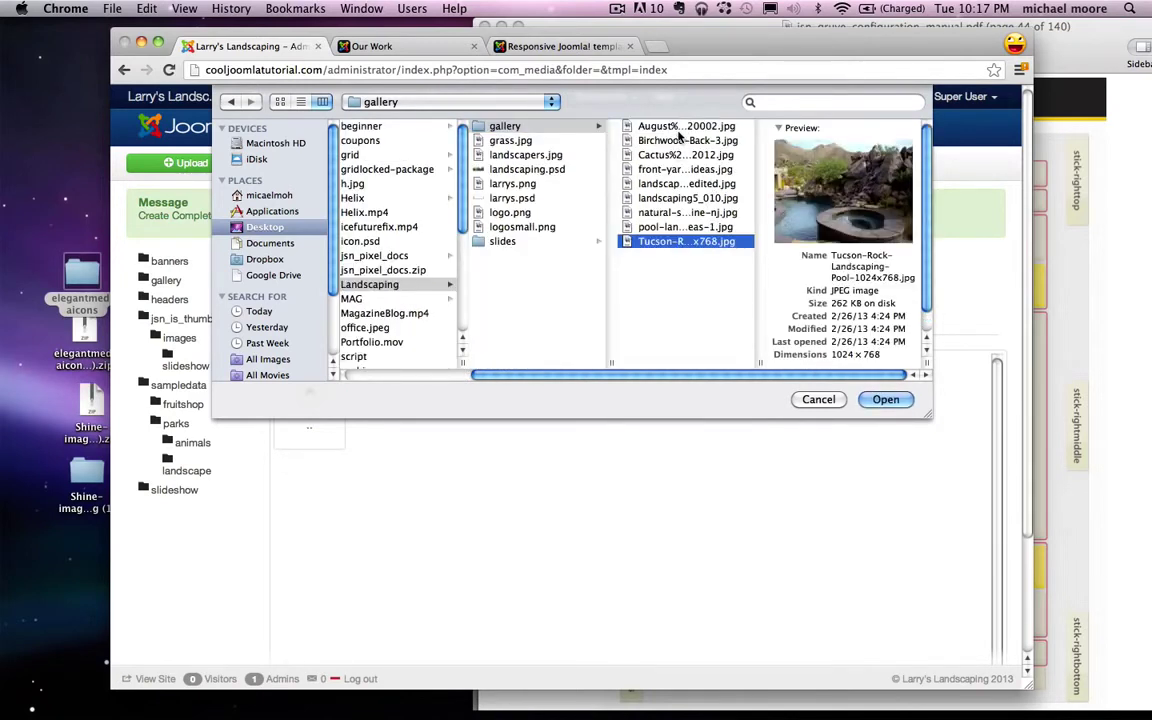
left_click(665, 128, "shift")
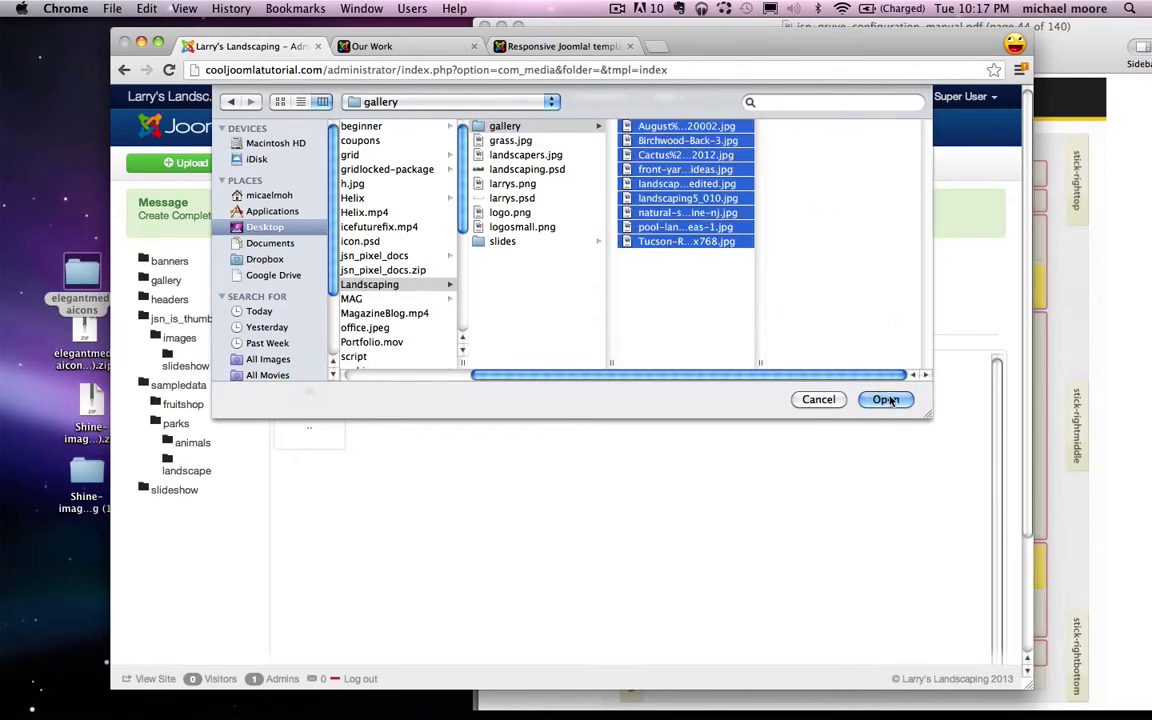
left_click(885, 399)
left_click(571, 304)
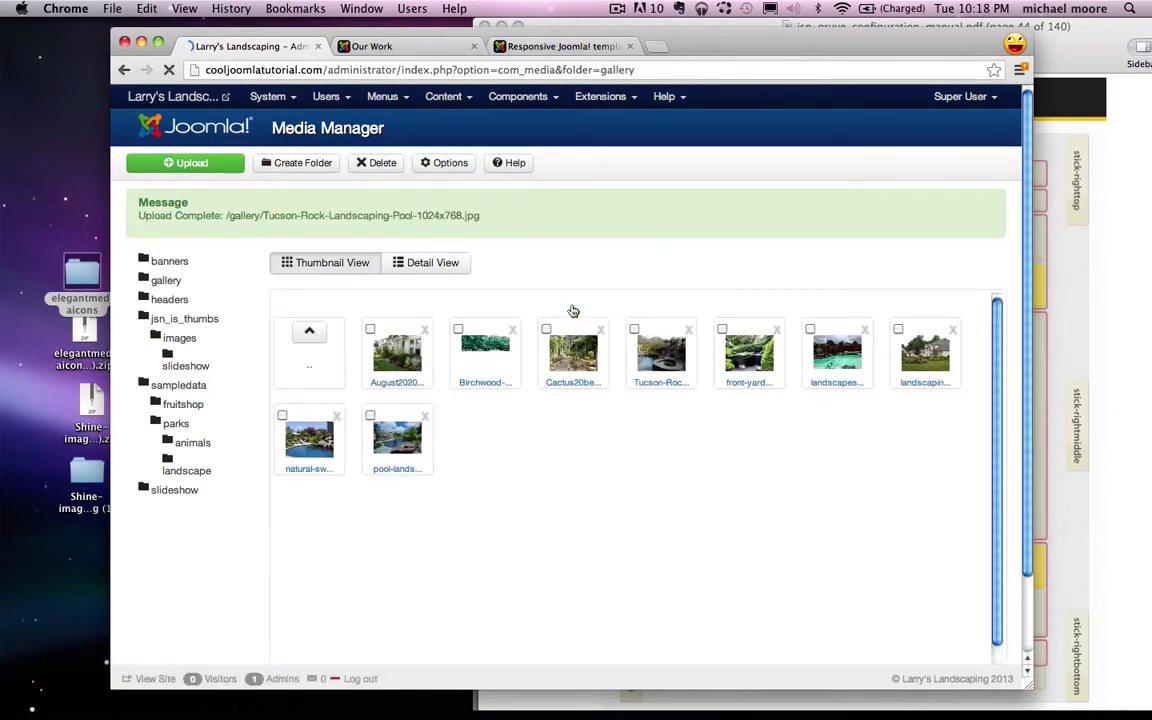
Step: Open JSN ImageShow from Components and go to its Showlists manager
left_click(545, 100)
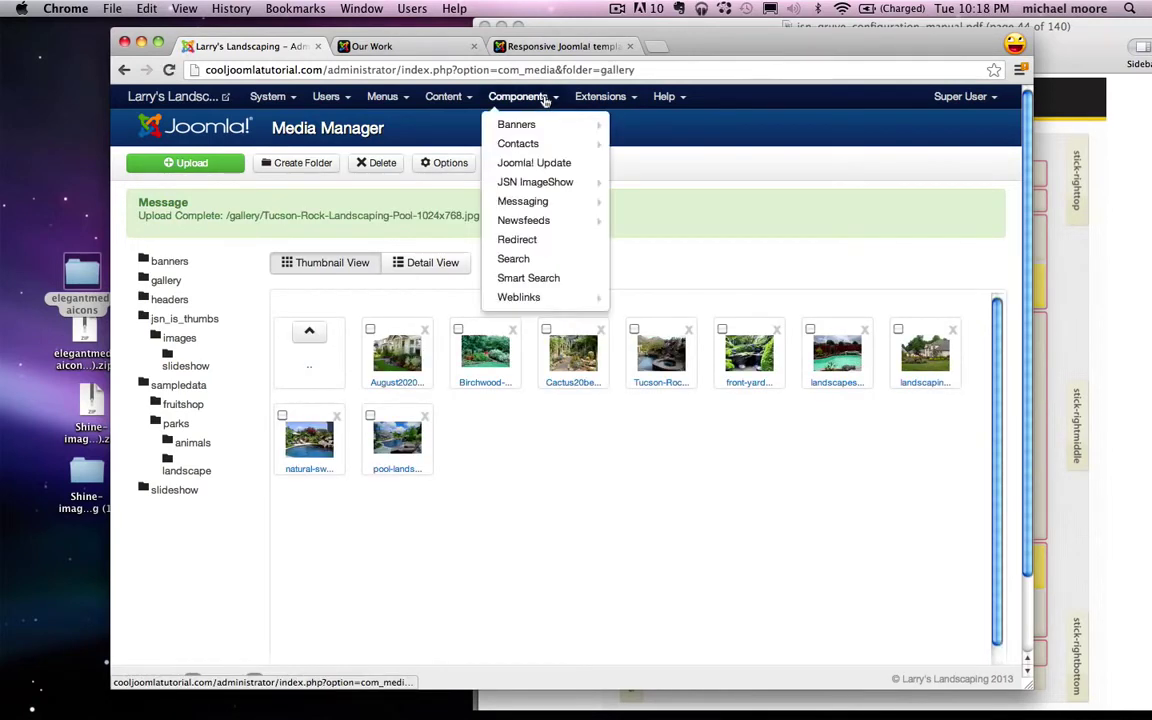
left_click(526, 184)
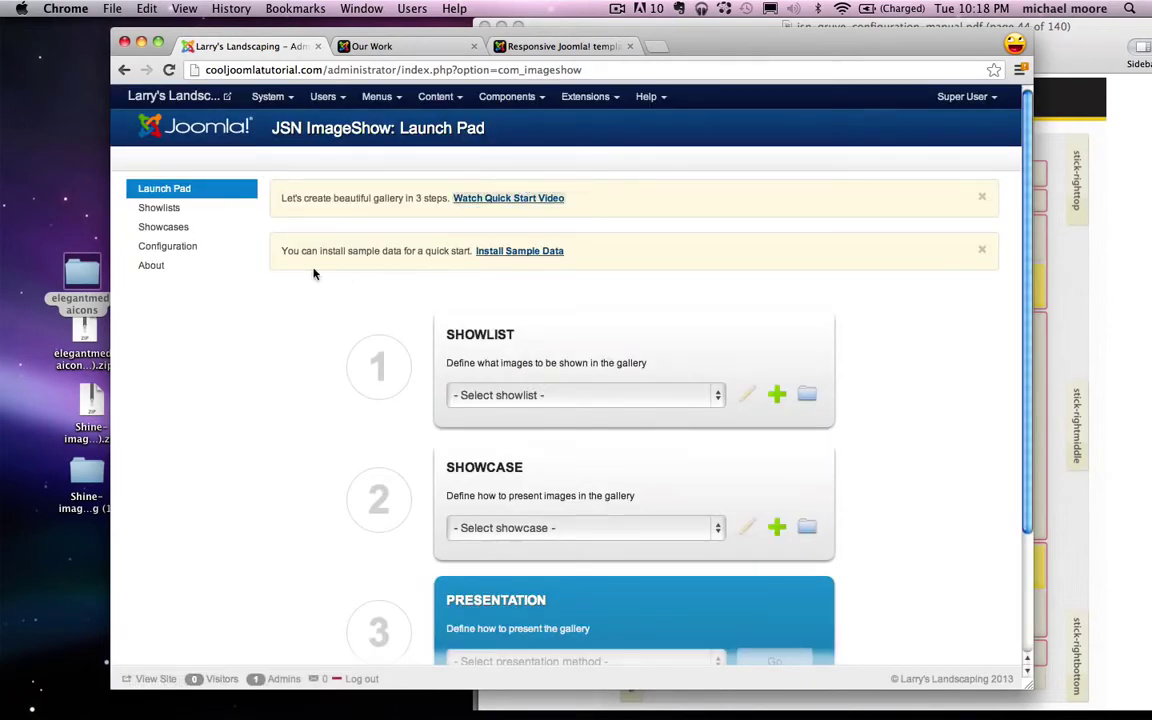
left_click(177, 213)
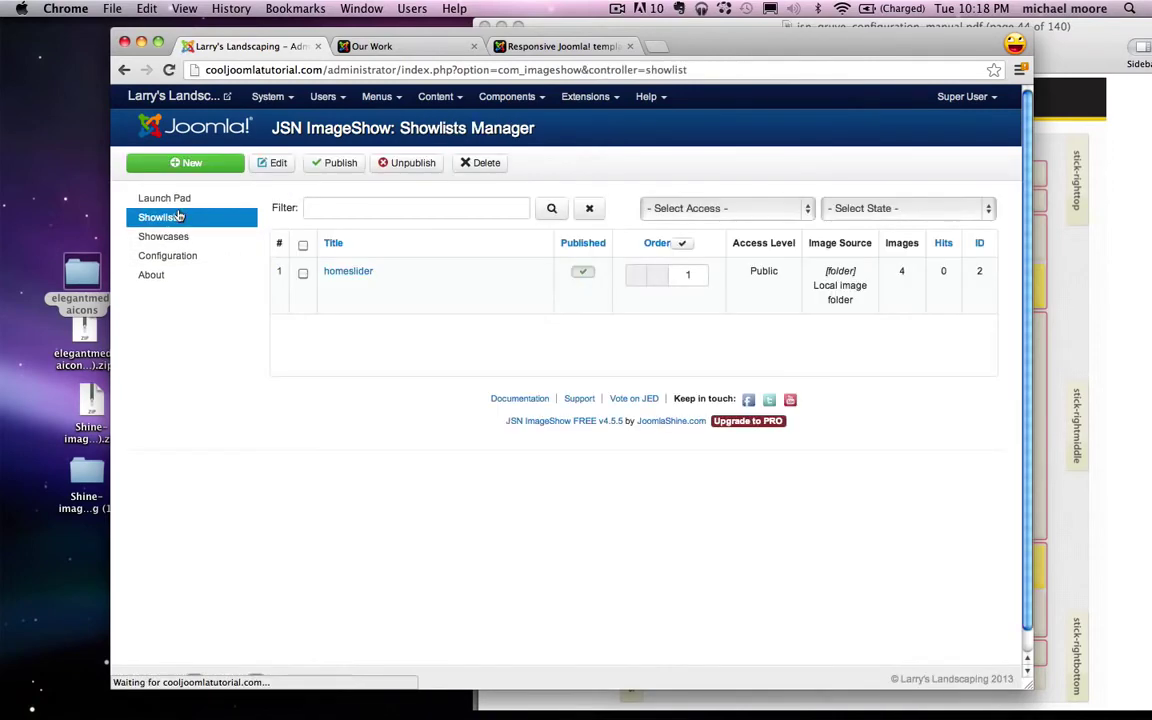
Step: Create and save a showlist titled 'gallery' with a local Image Folder as its source
left_click(196, 166)
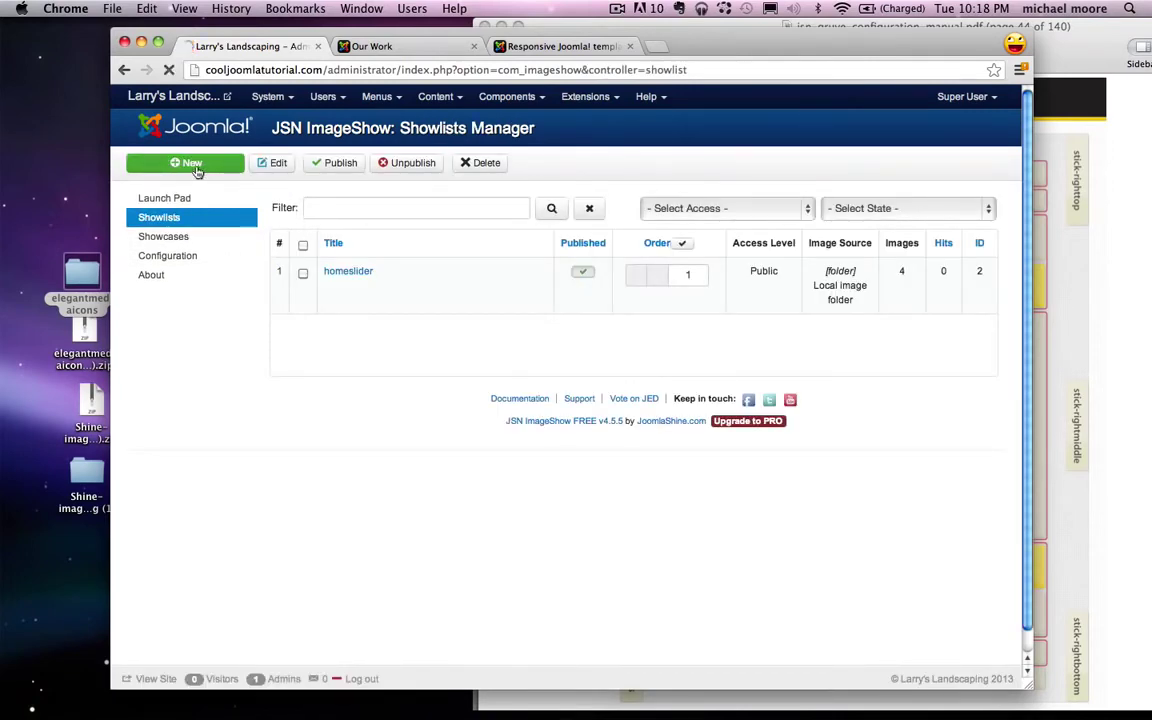
left_click(294, 346)
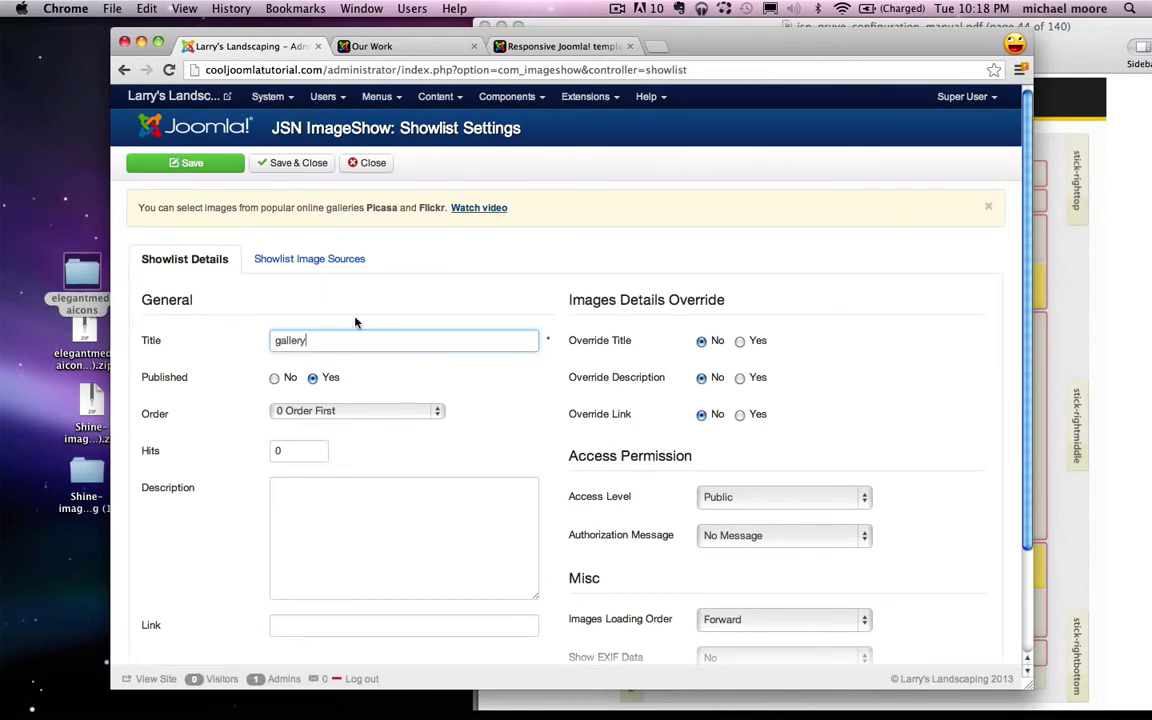
left_click(314, 262)
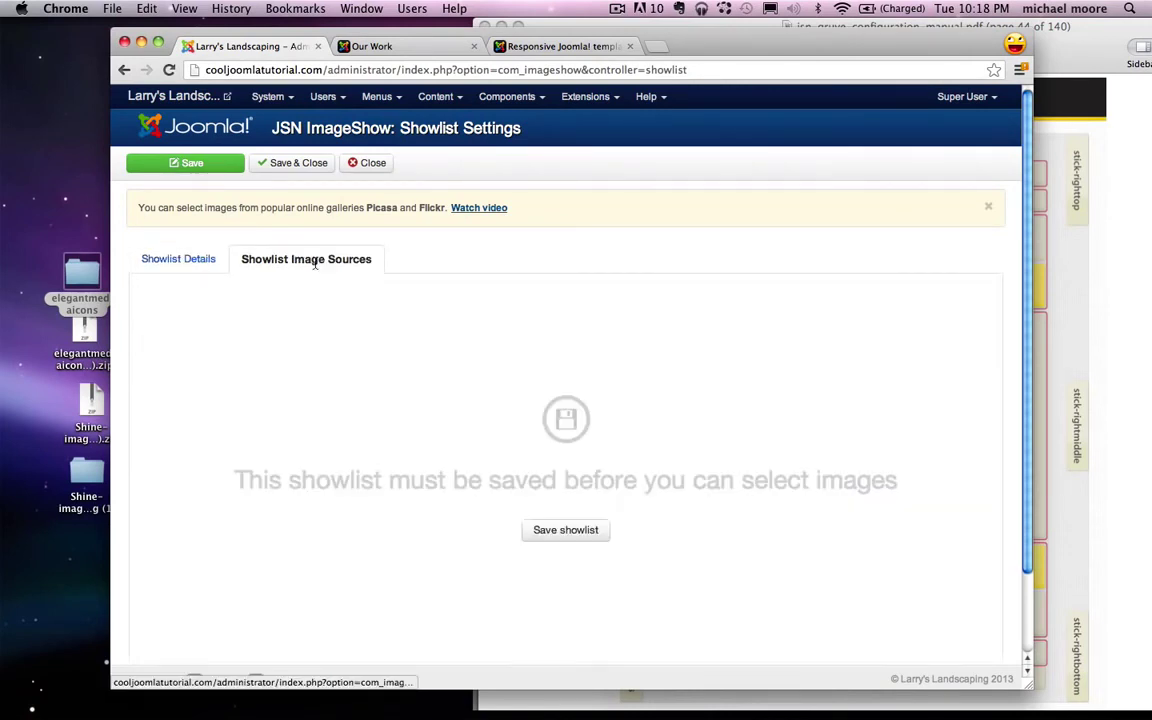
left_click(559, 529)
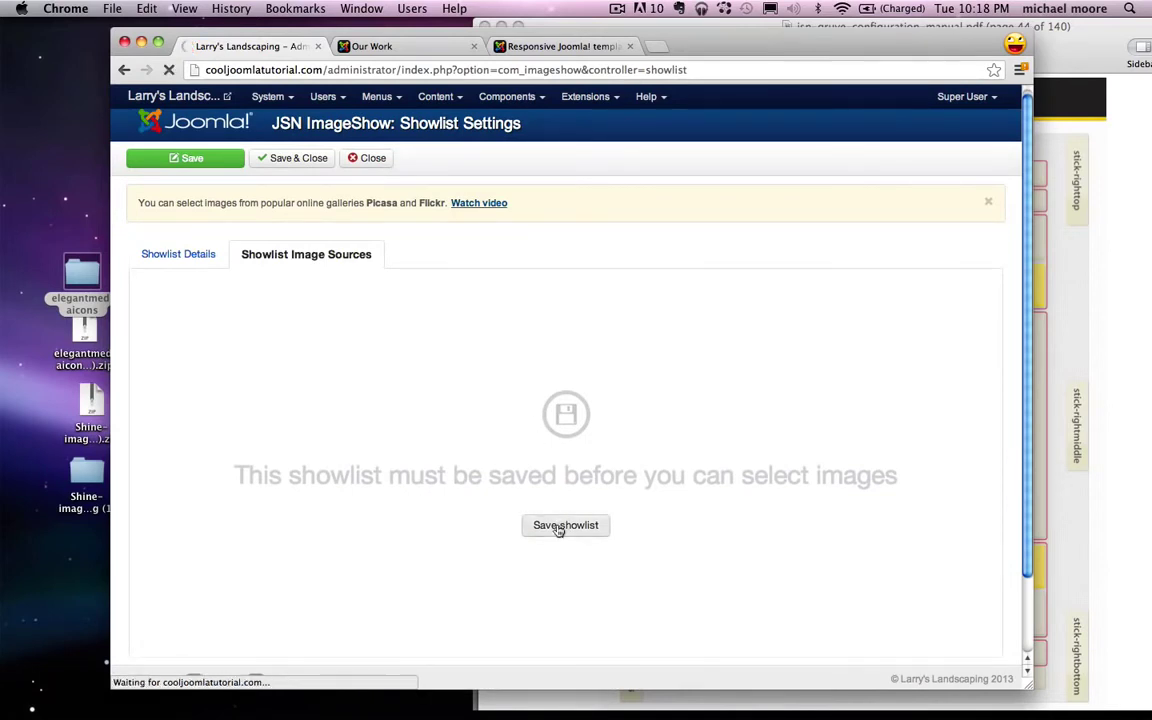
scroll(598, 407, "down", 1)
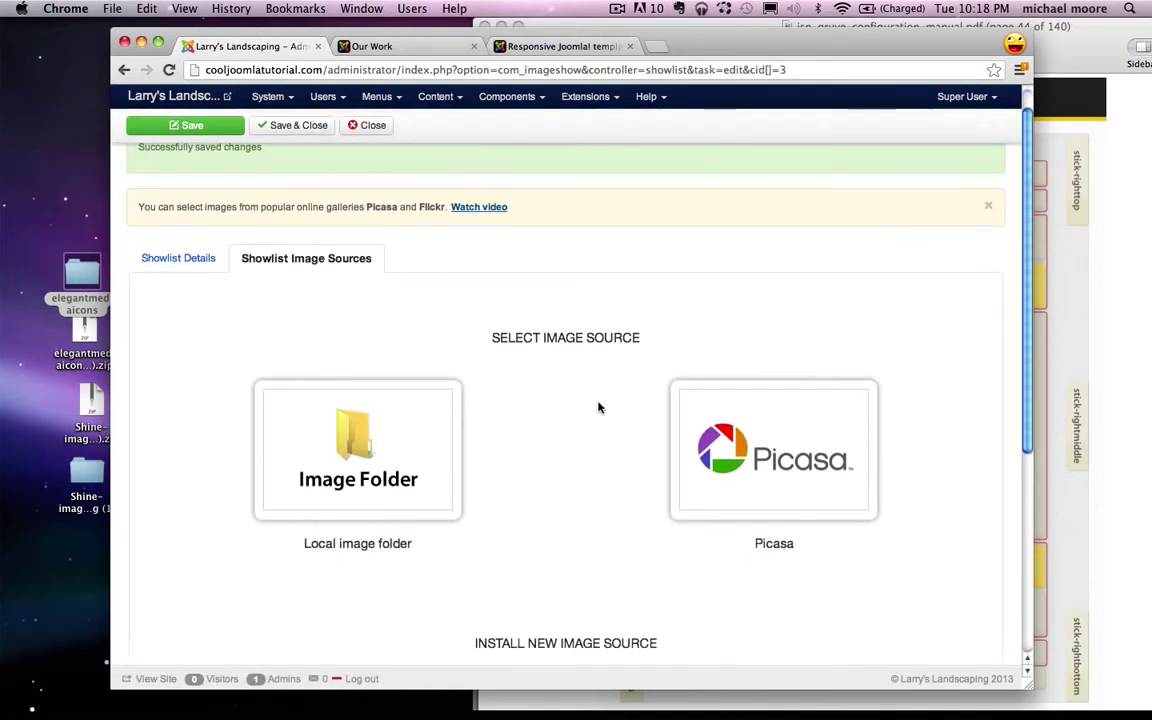
left_click(358, 468)
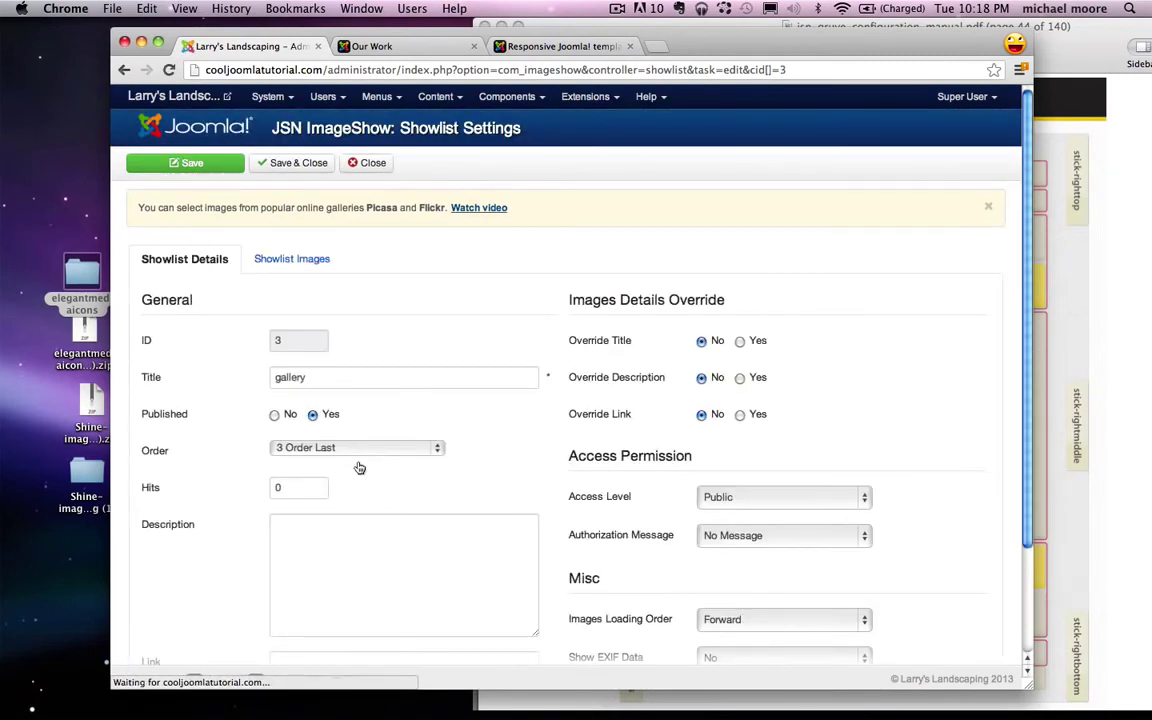
left_click(298, 262)
scroll(190, 540, "down", 1)
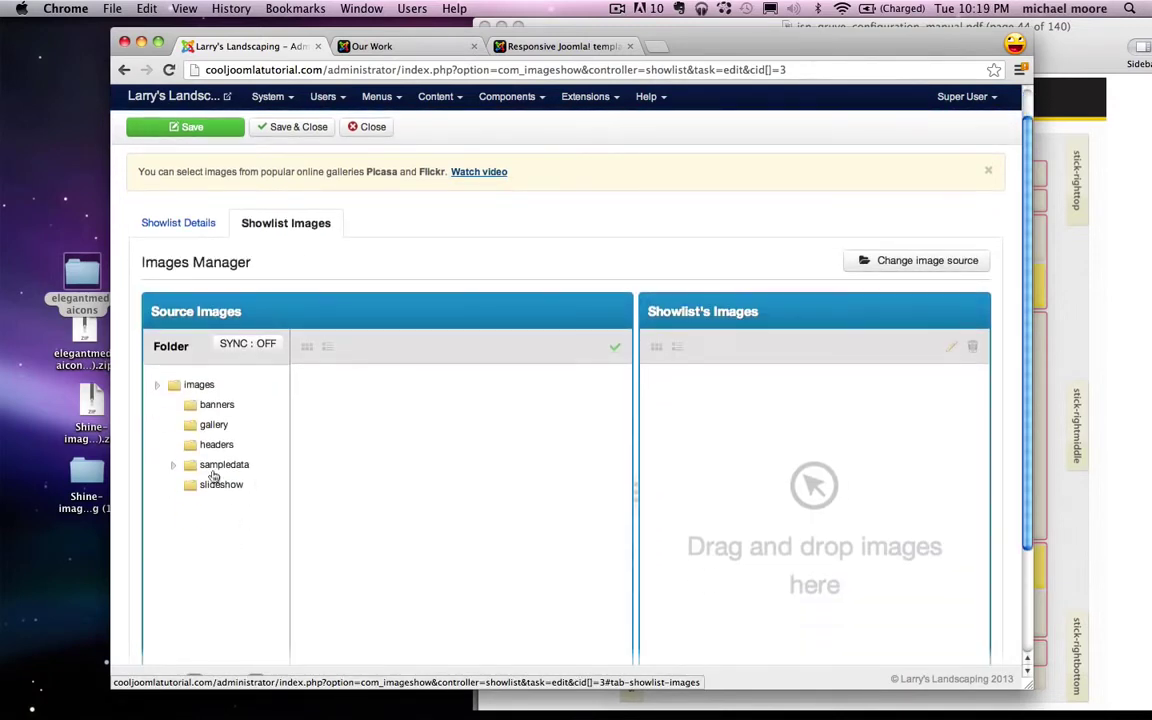
Step: Drag all nine photos from the gallery folder into the showlist's images
left_click(213, 426)
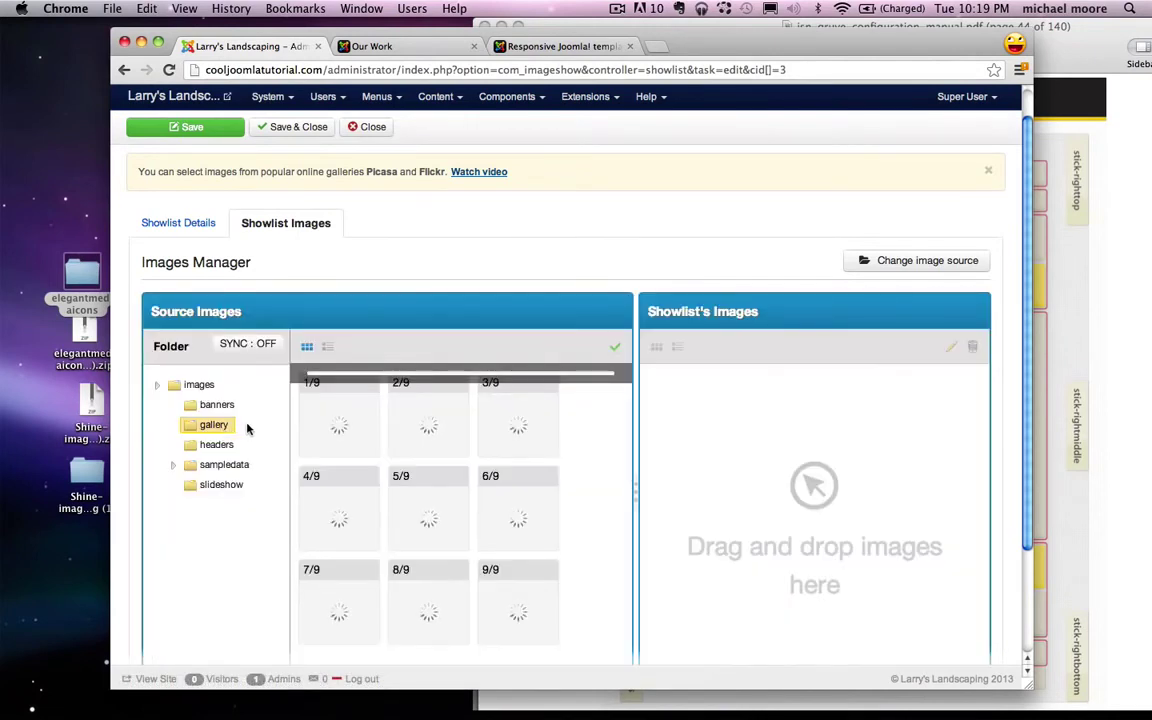
scroll(508, 494, "down", 2)
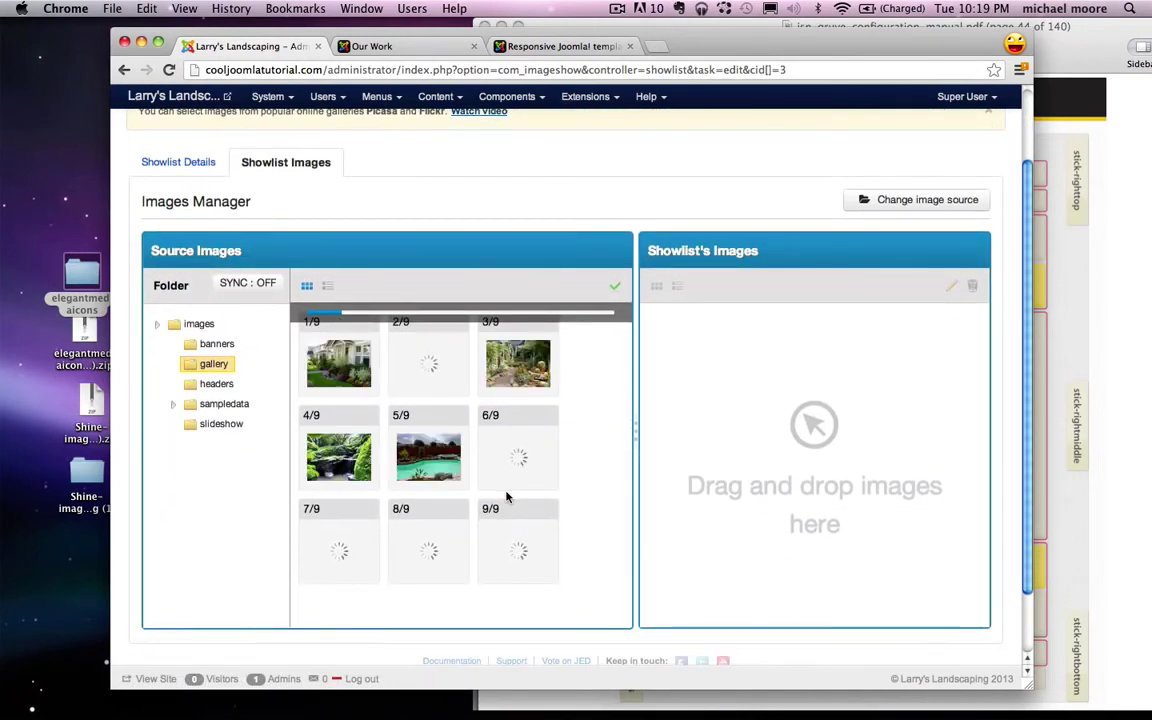
left_click_drag(357, 387, 690, 360)
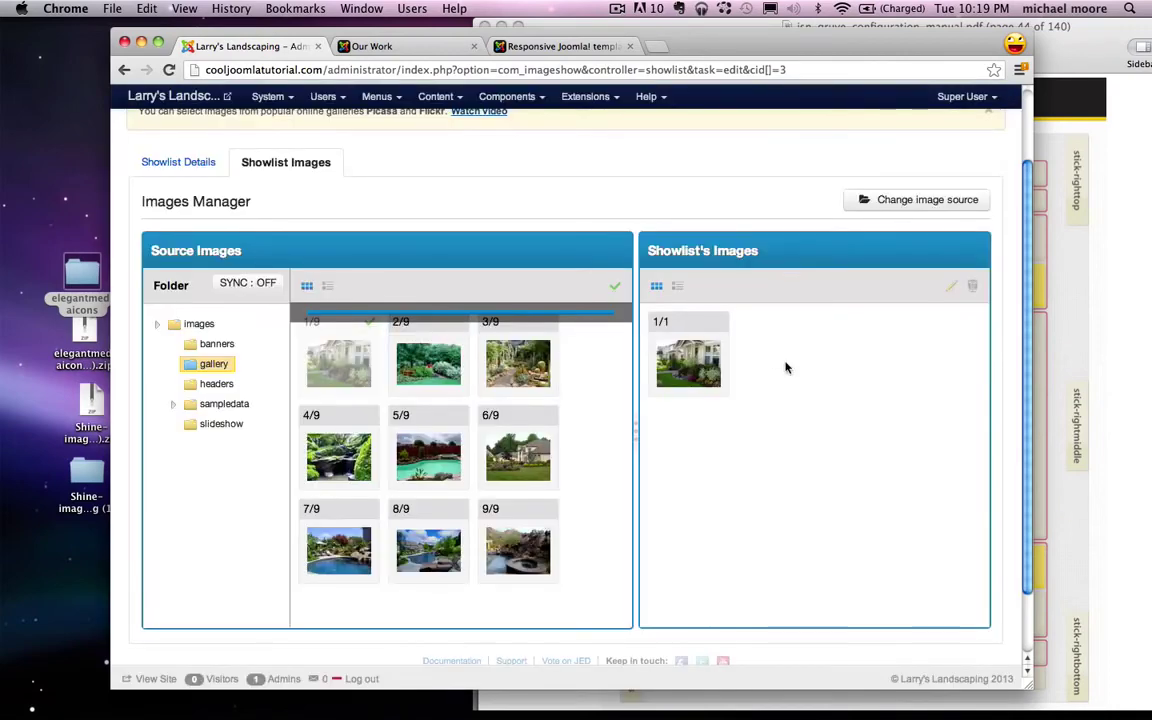
left_click_drag(602, 227, 764, 281)
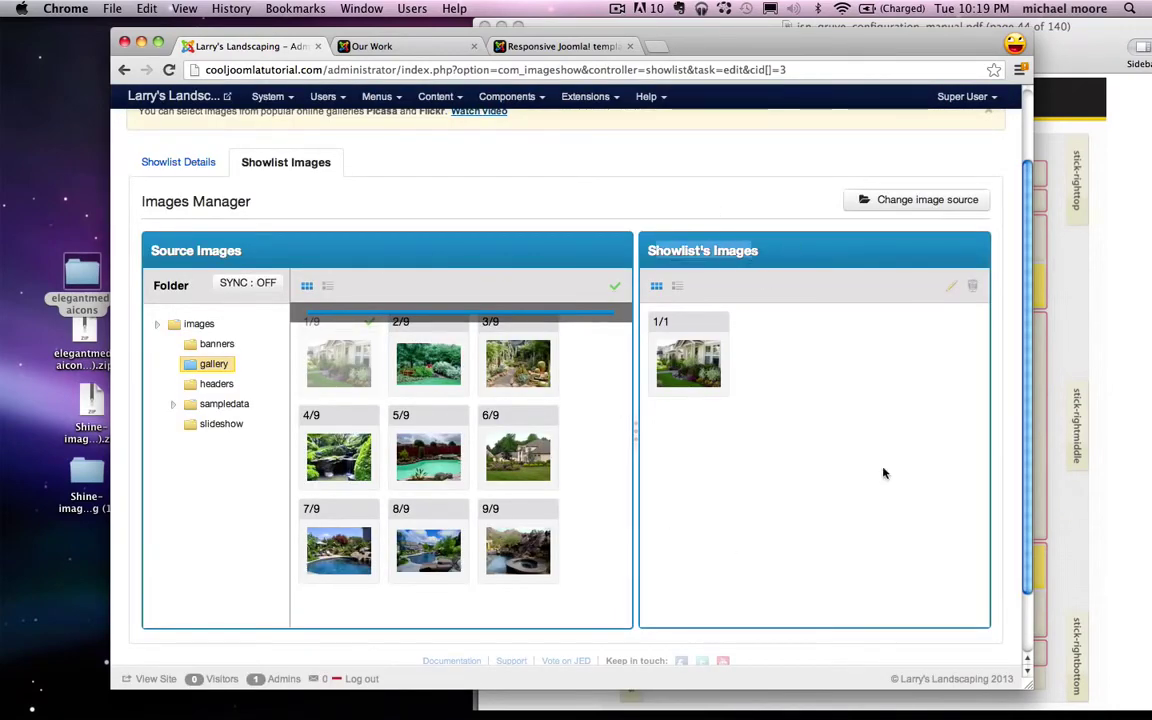
left_click_drag(428, 363, 760, 360)
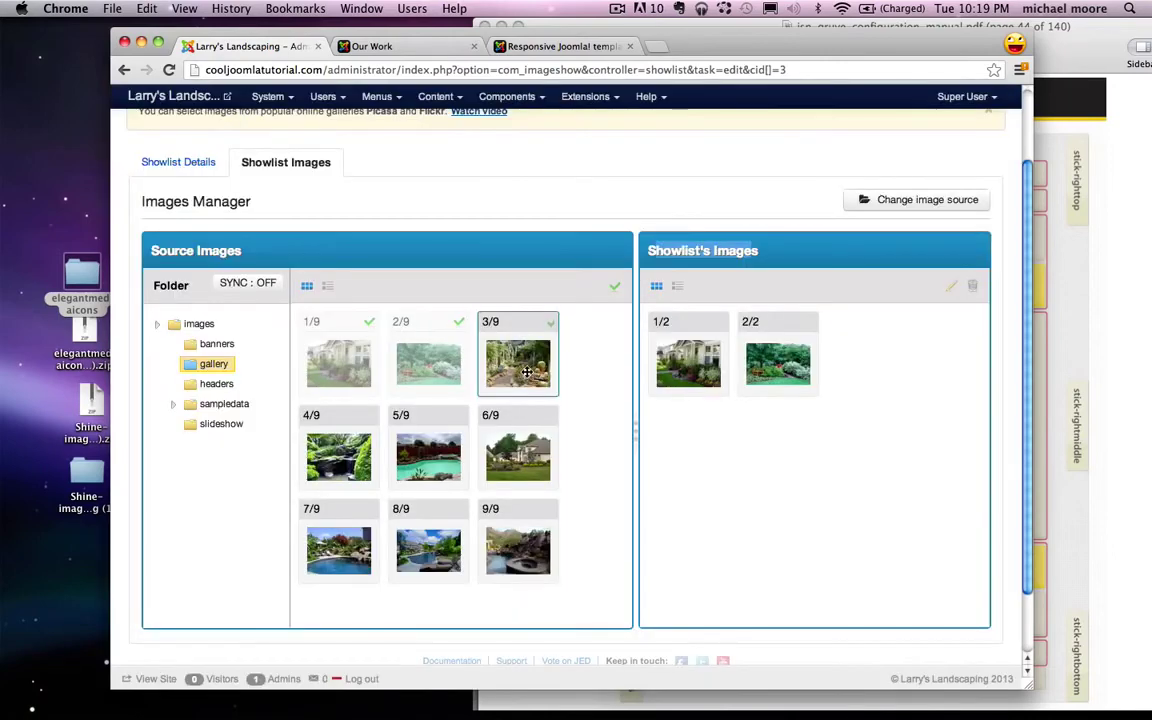
left_click_drag(519, 373, 866, 391)
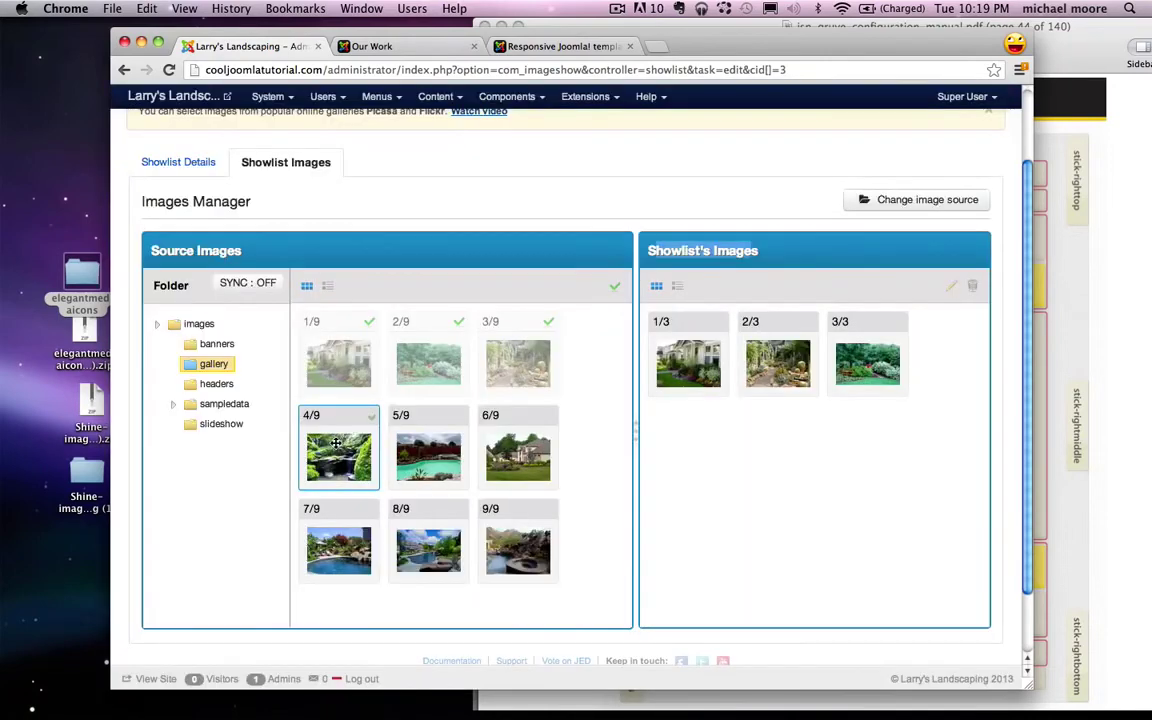
left_click_drag(338, 457, 690, 455)
left_click_drag(428, 458, 778, 455)
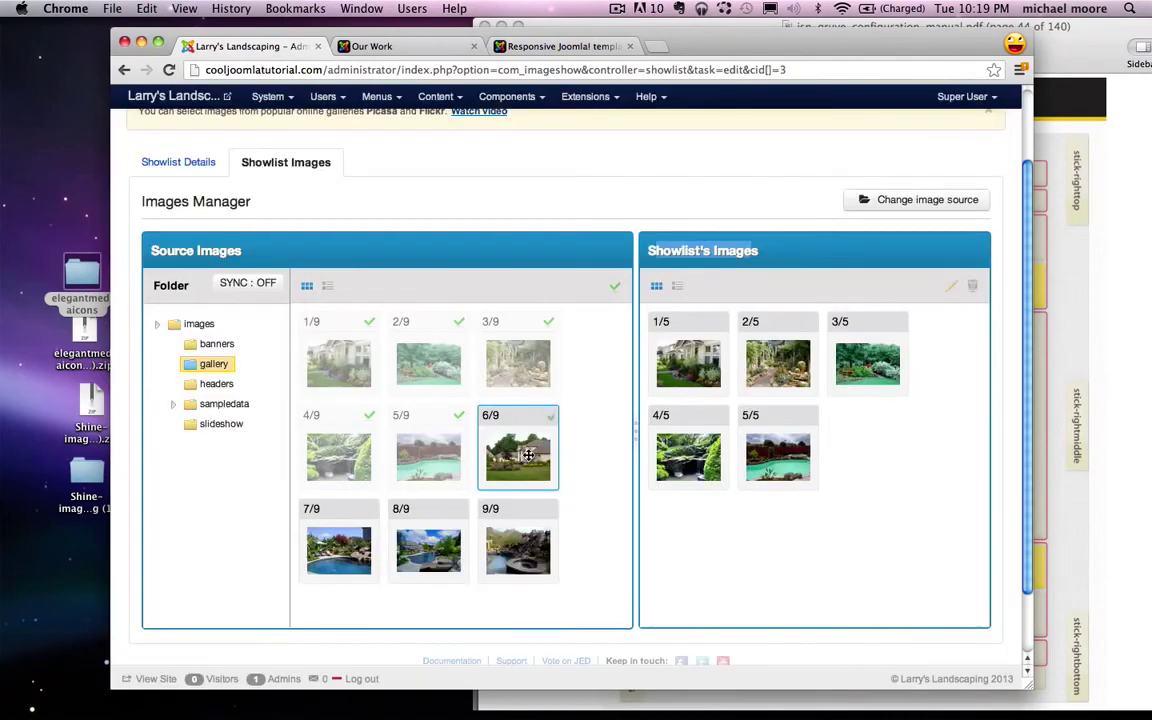
left_click_drag(518, 457, 866, 458)
left_click_drag(352, 558, 685, 555)
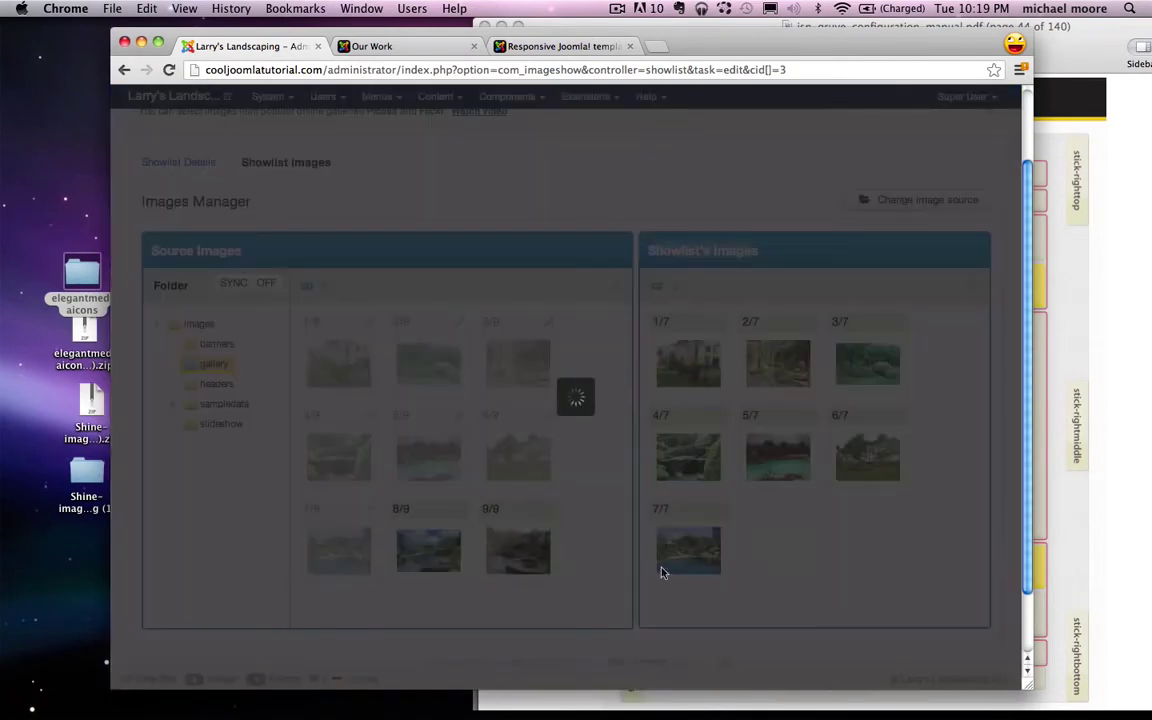
left_click_drag(428, 550, 865, 552)
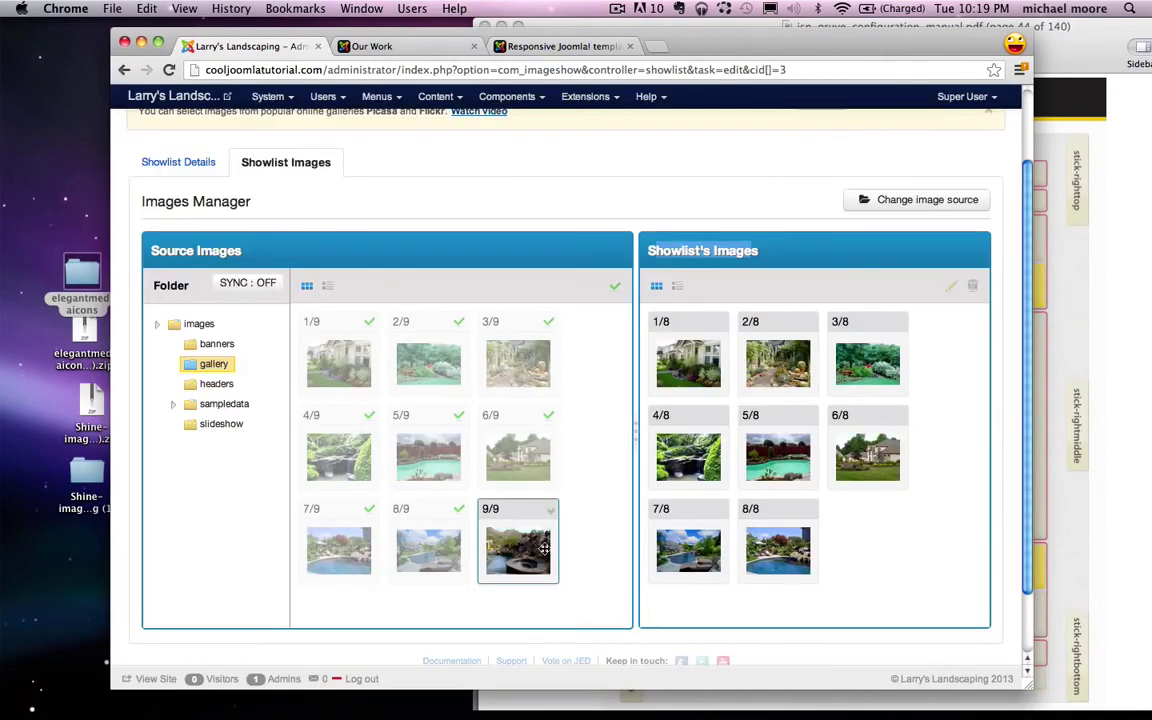
left_click_drag(517, 548, 690, 360)
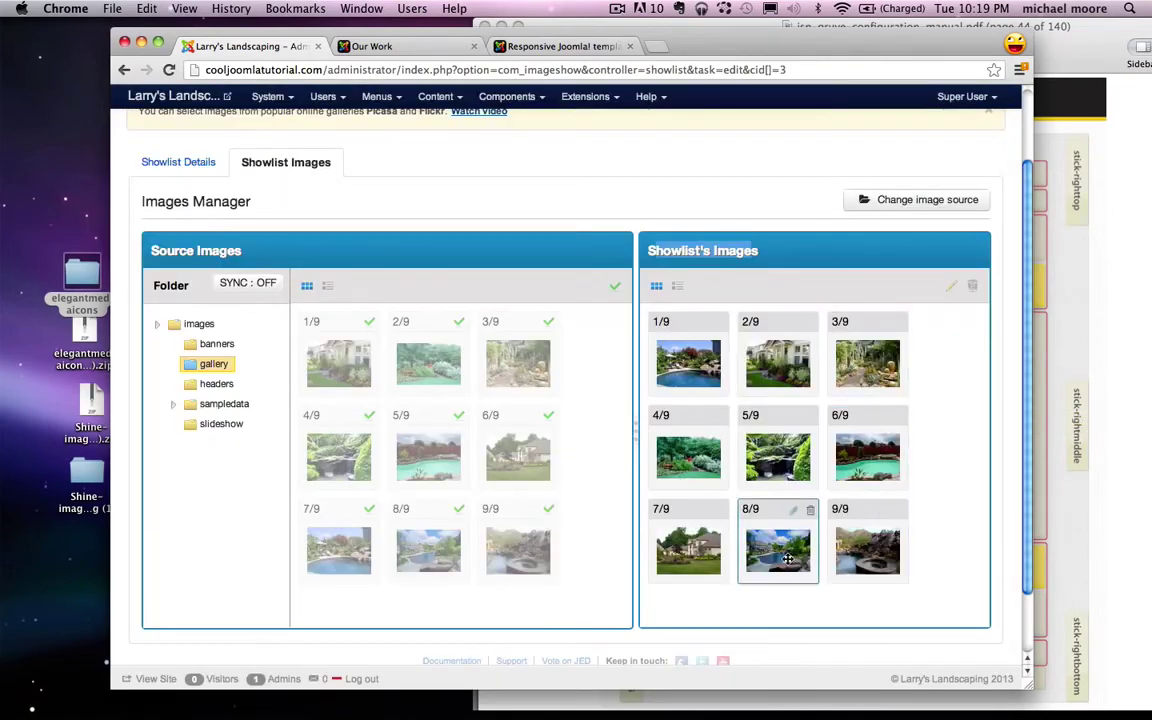
Step: Move a pool photo to the front of the showlist, then save and close it
left_click_drag(778, 548, 780, 385)
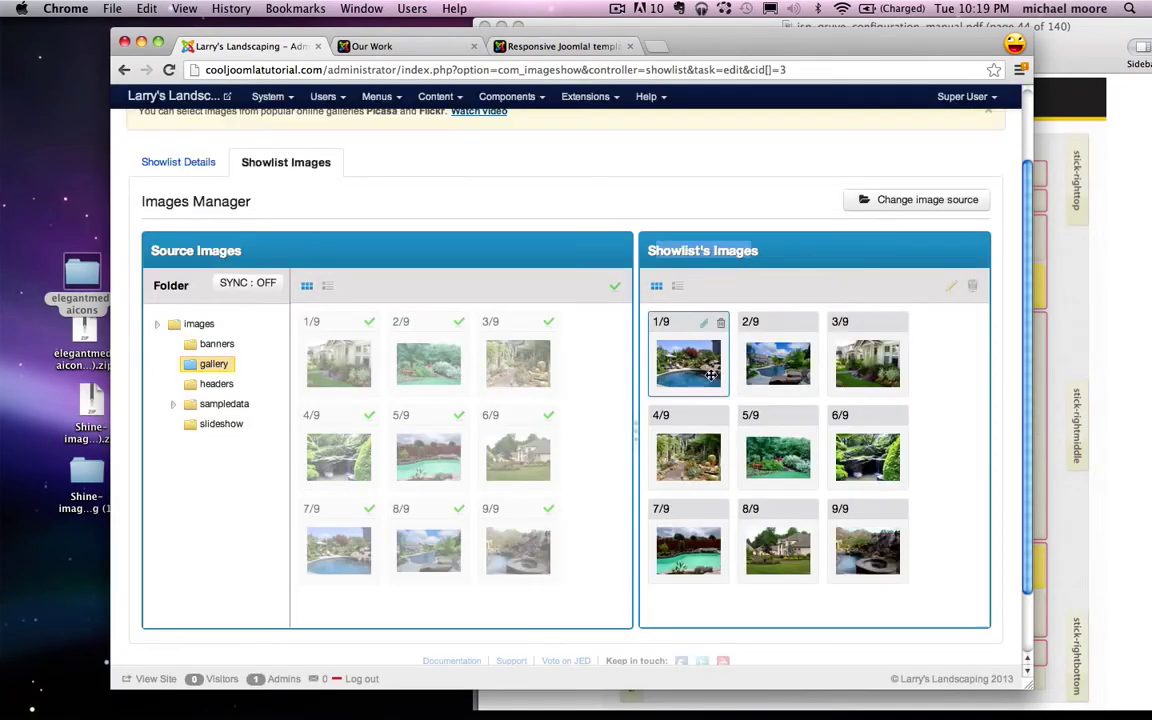
scroll(711, 380, "up", 2)
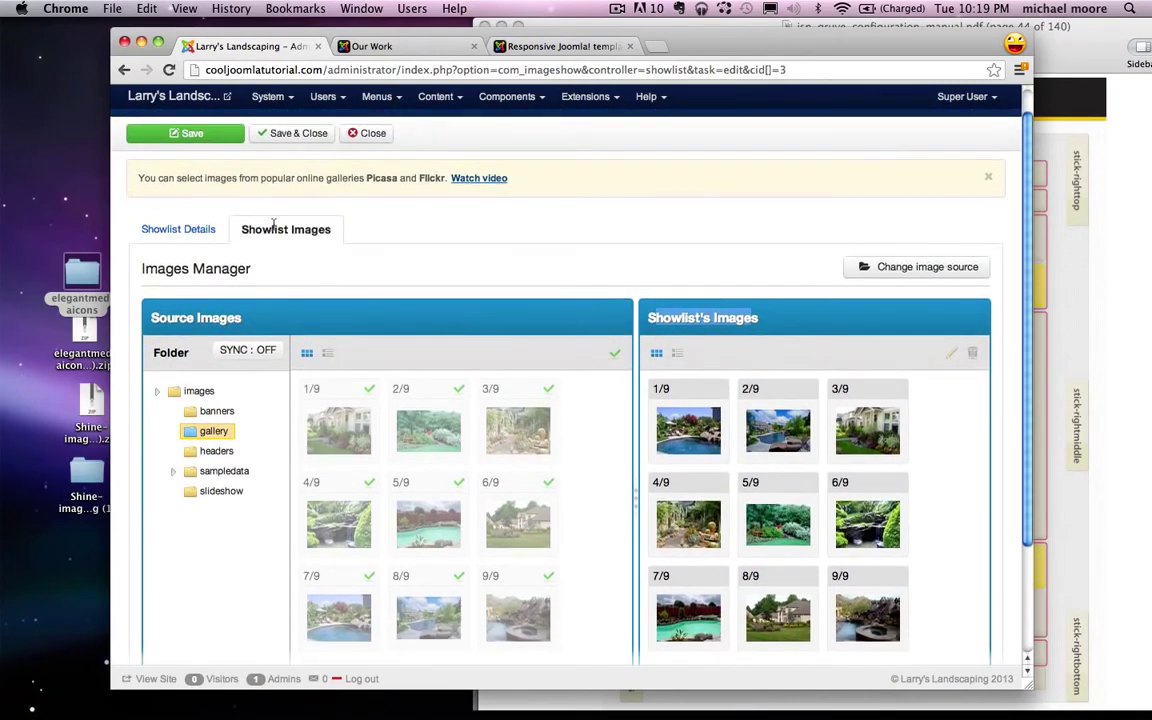
left_click(290, 133)
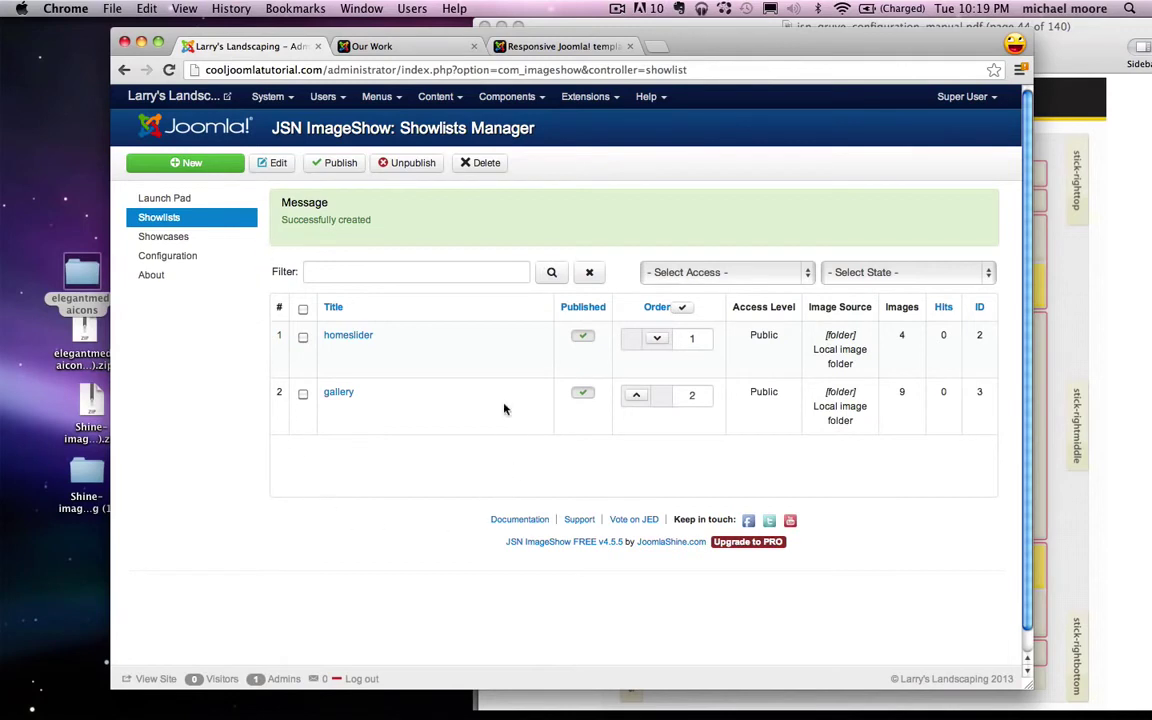
Step: Create and save a showcase titled 'gallery' using the Classic theme
left_click(163, 237)
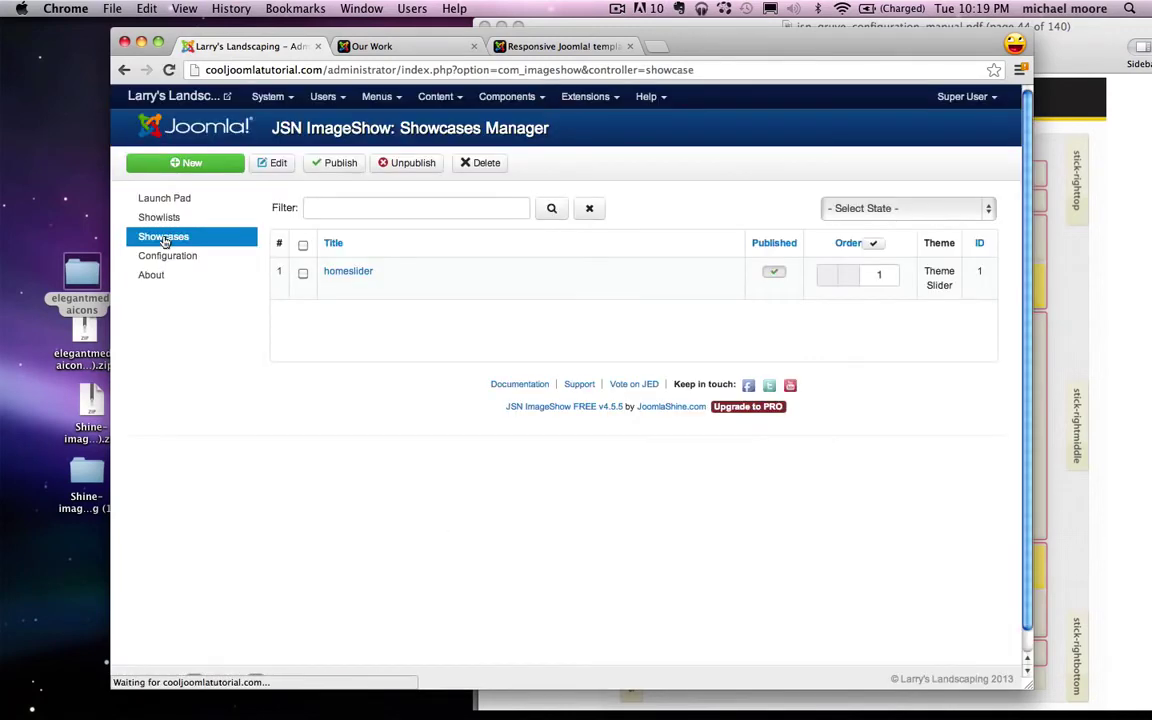
left_click(180, 172)
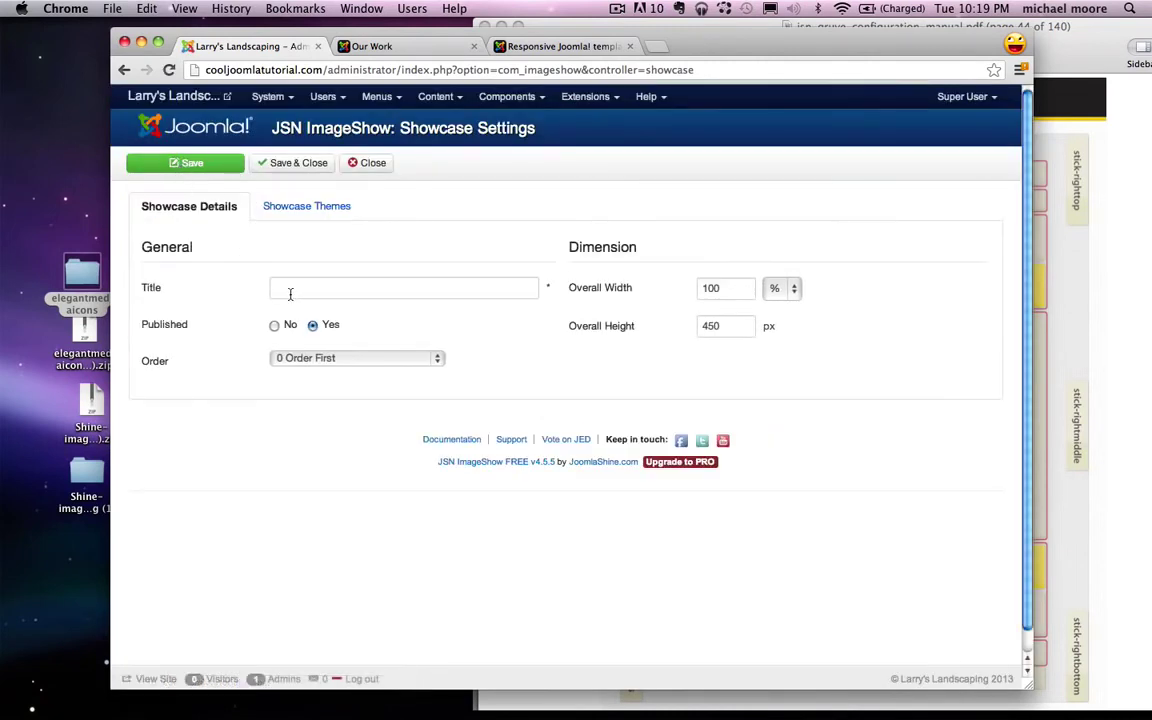
left_click(292, 292)
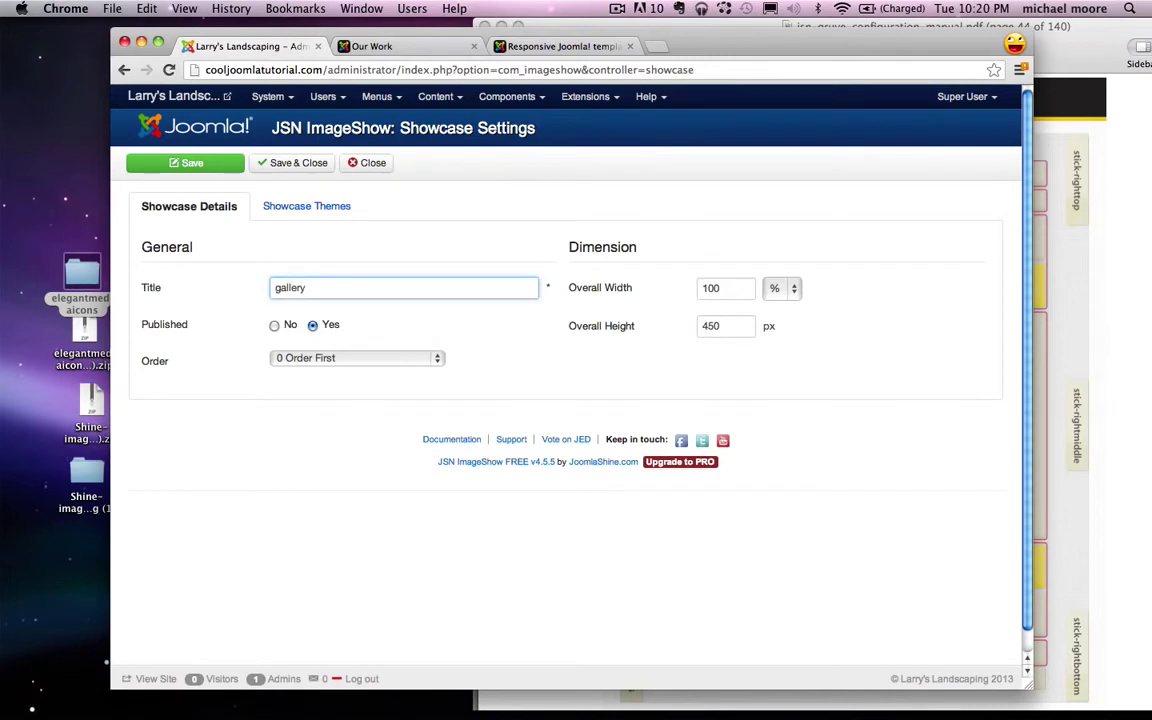
left_click(308, 206)
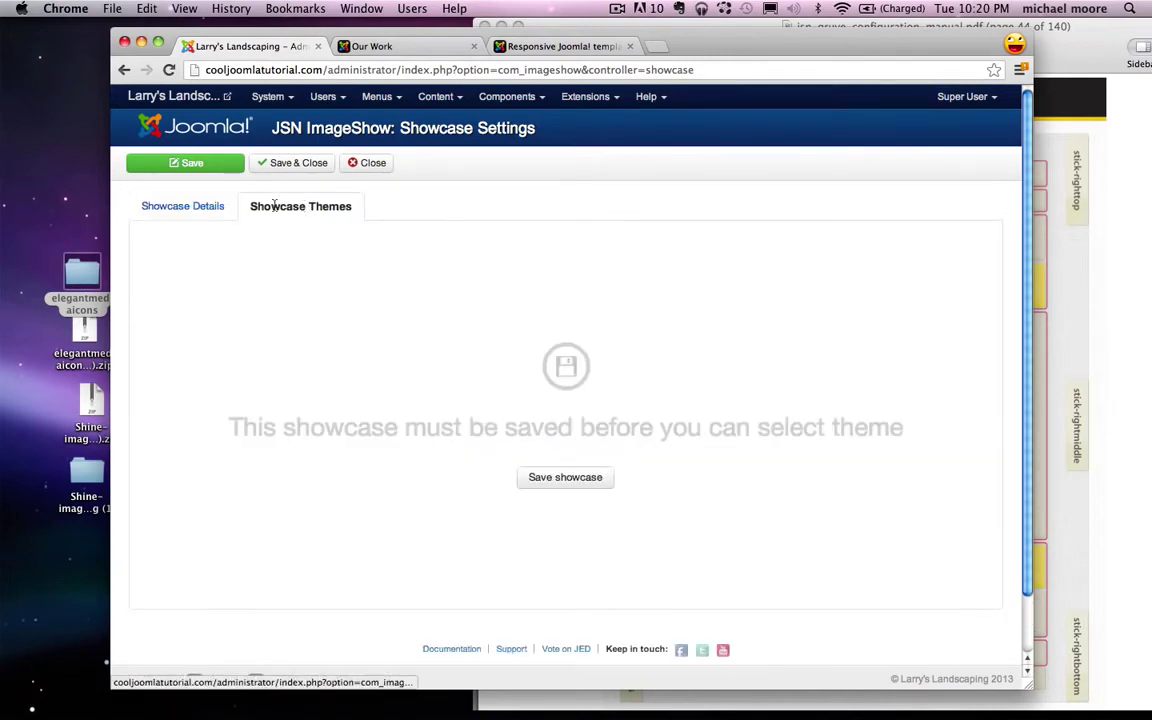
left_click(565, 480)
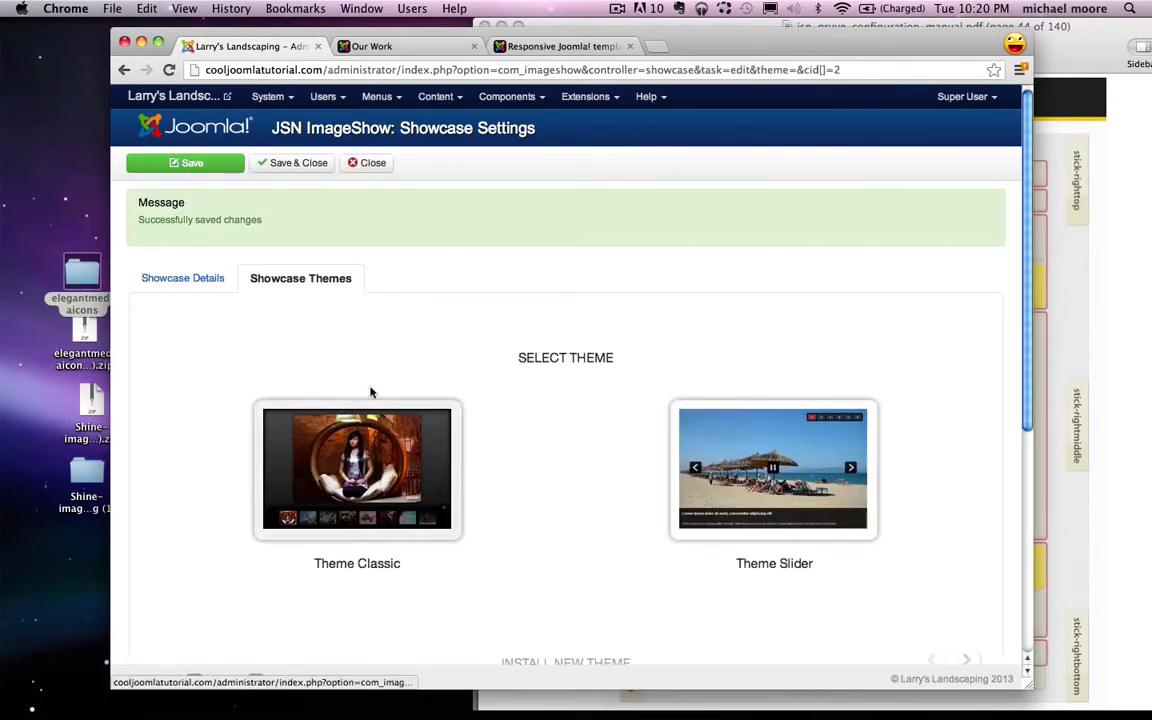
left_click(357, 468)
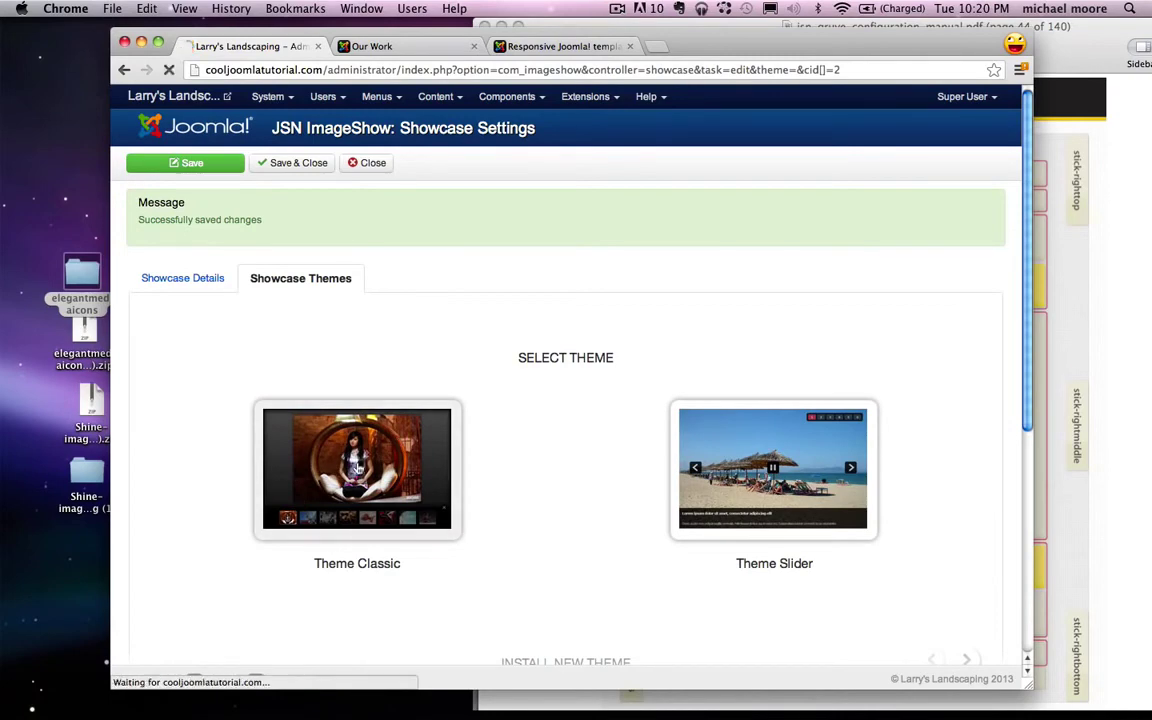
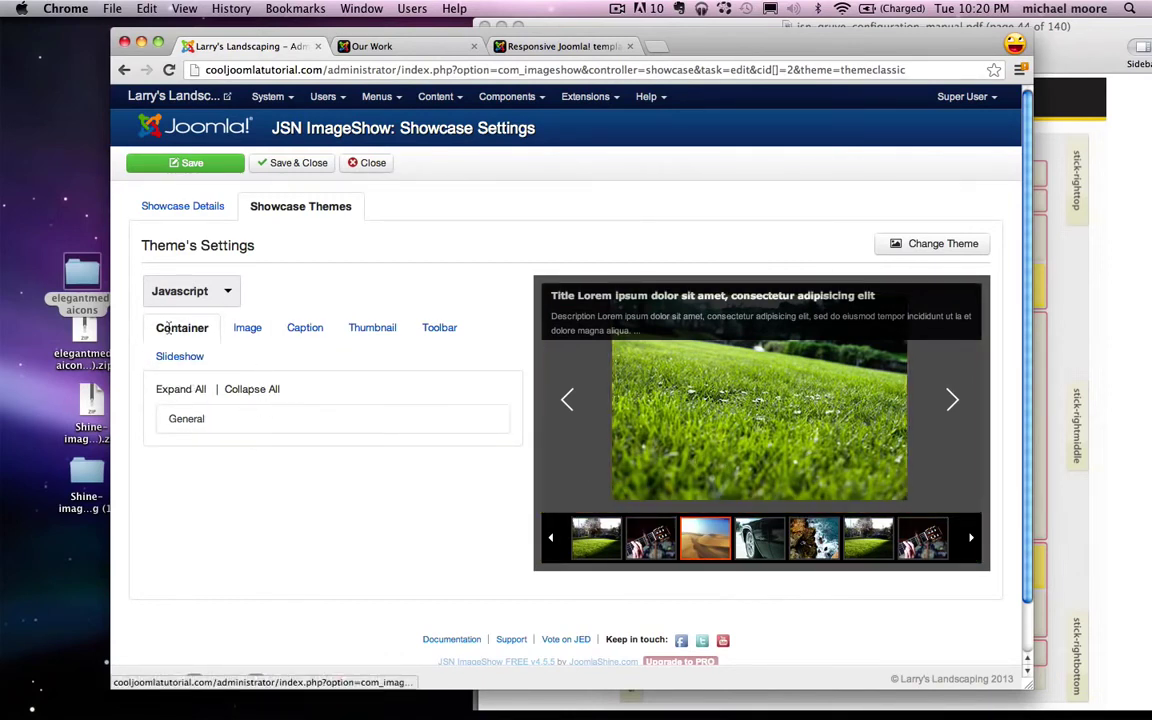
Step: Give the gallery showcase container a white (#ffffff) background and border colour
left_click(222, 419)
scroll(230, 420, "down", 1)
mouse_move(200, 430)
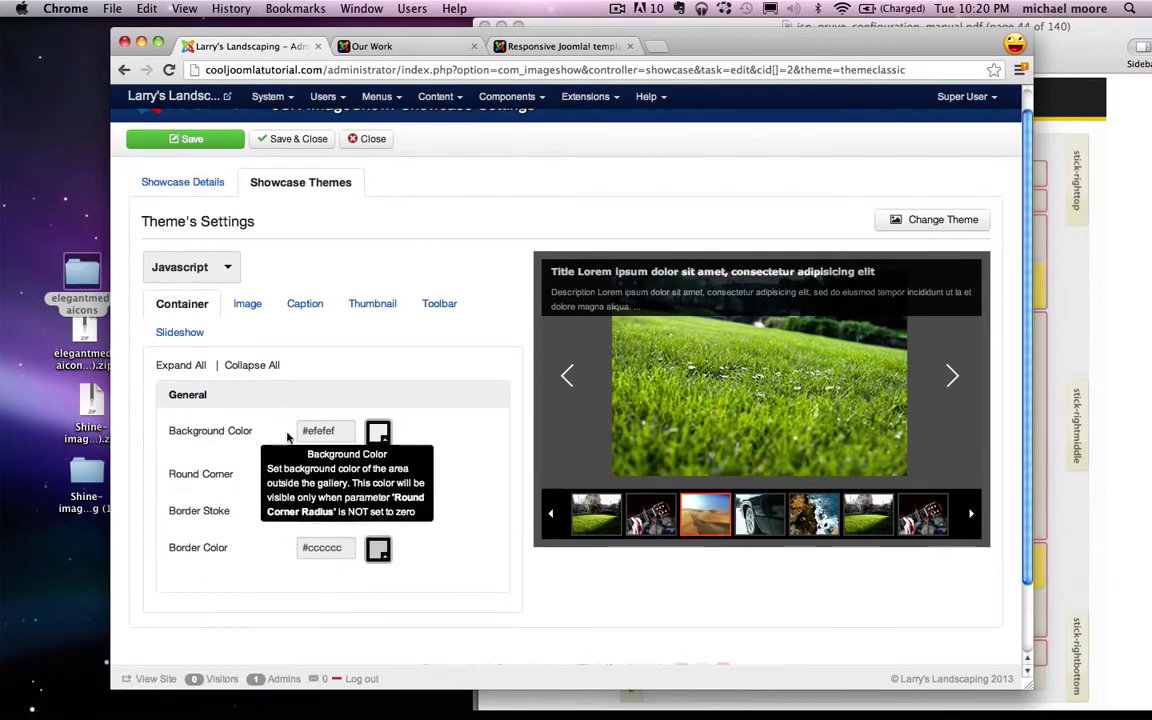
left_click(378, 432)
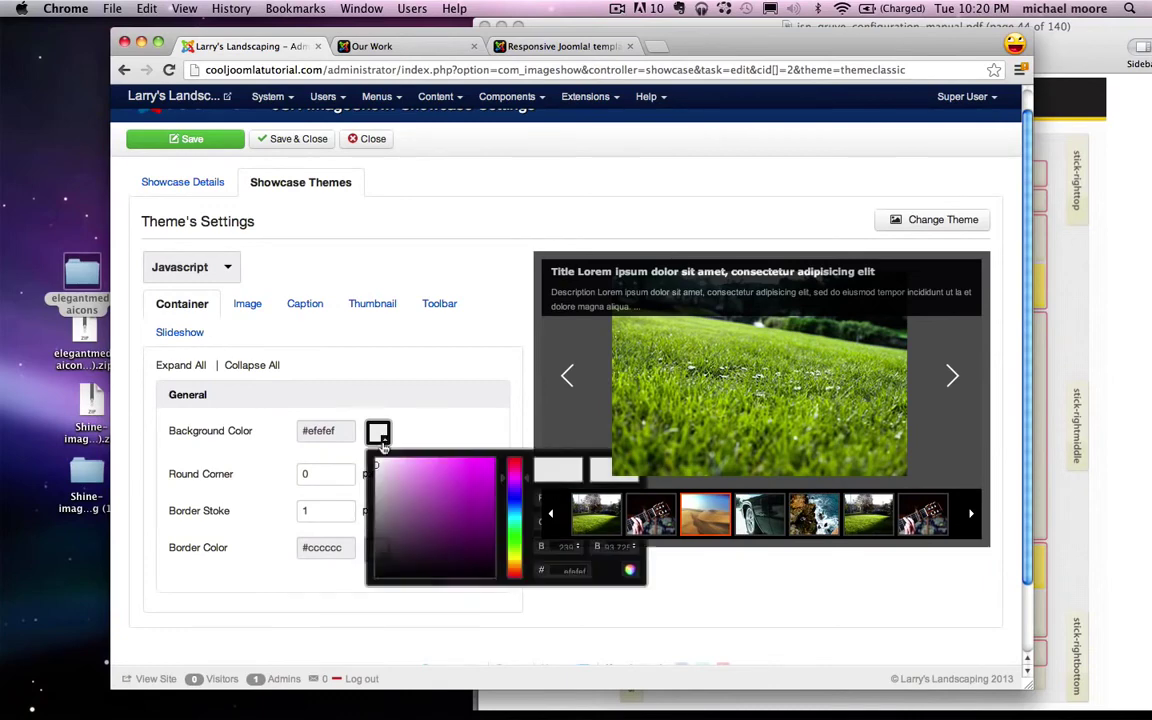
left_click_drag(360, 450, 405, 460)
left_click(424, 442)
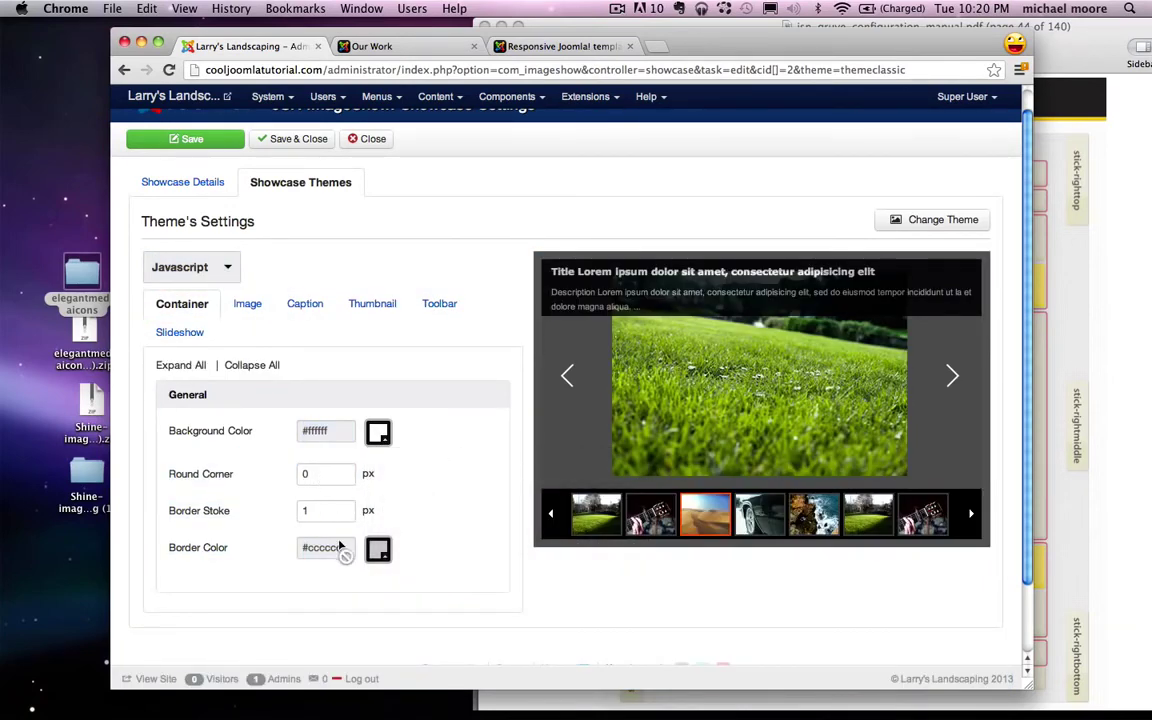
left_click(380, 553)
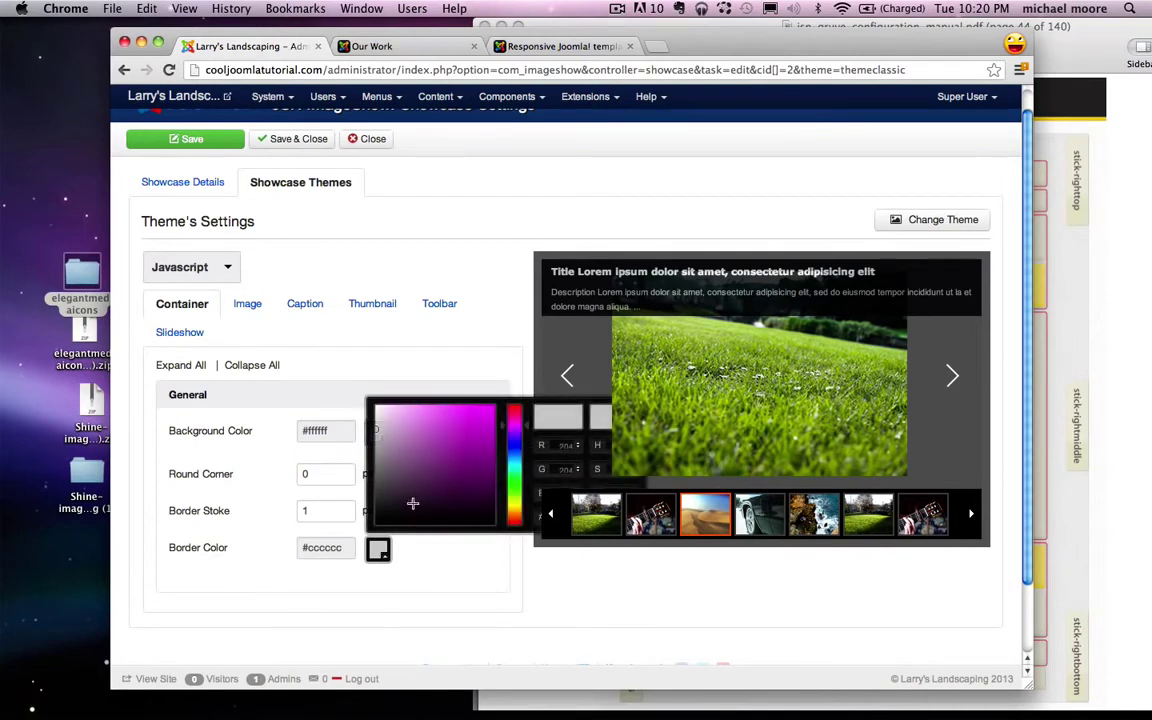
left_click_drag(372, 452, 375, 408)
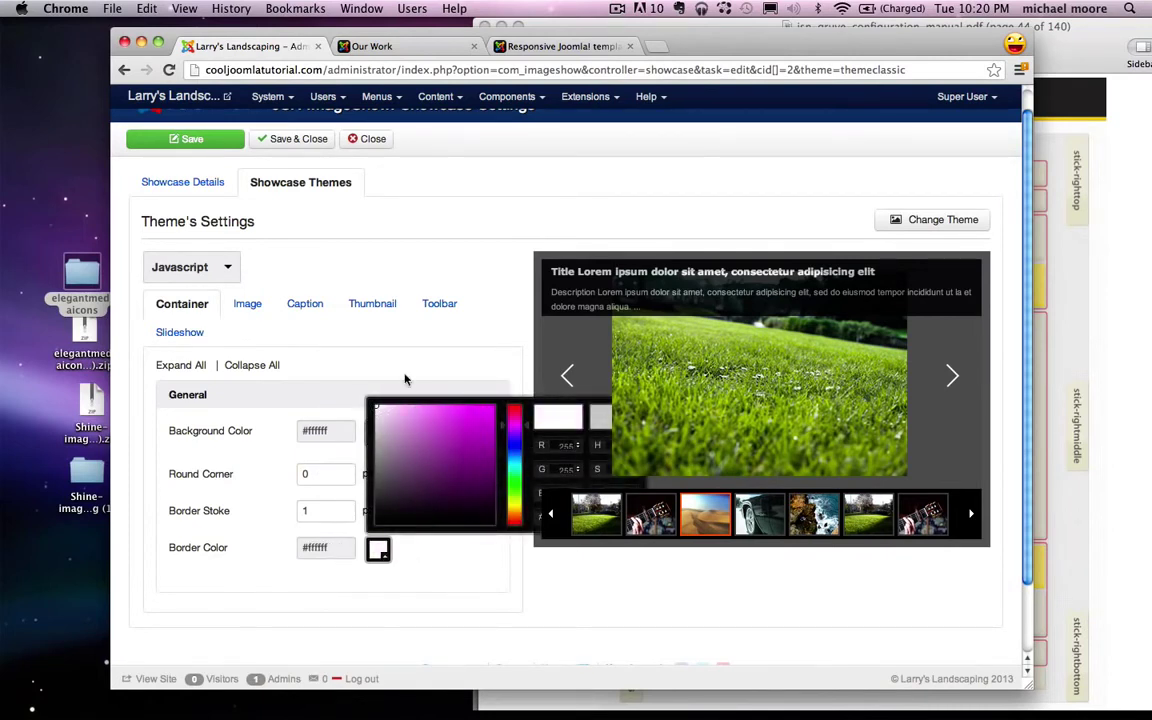
left_click(400, 364)
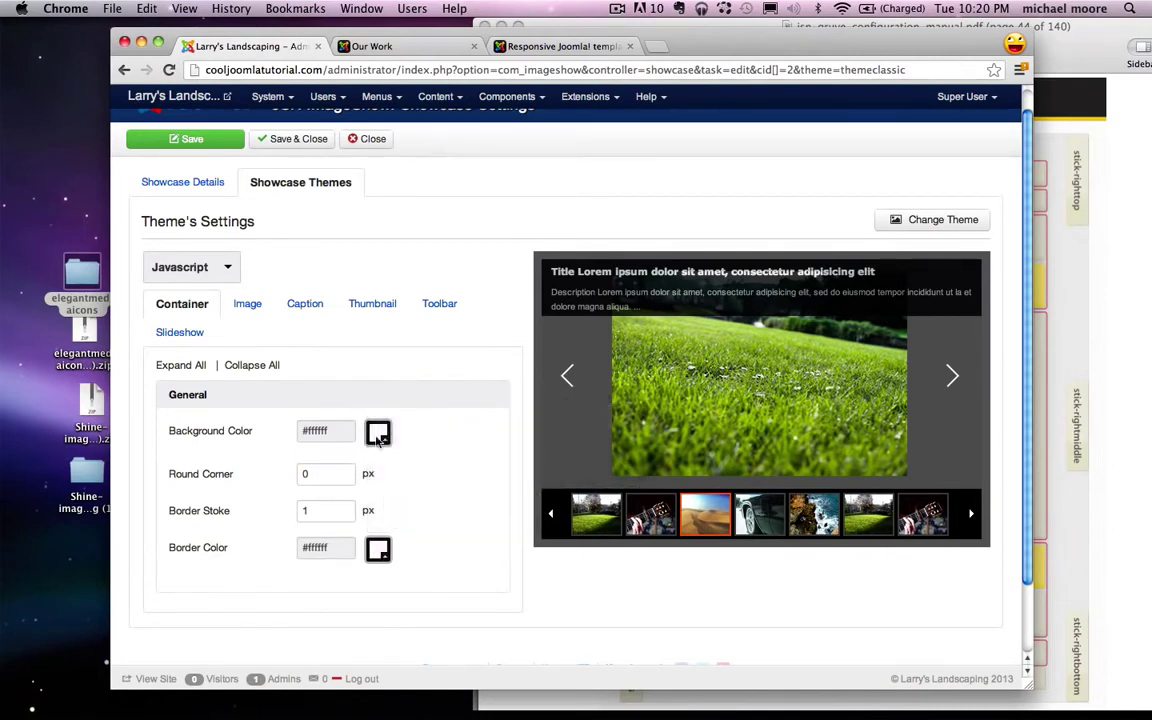
Step: Set the caption Information Panel to Hide
left_click(300, 305)
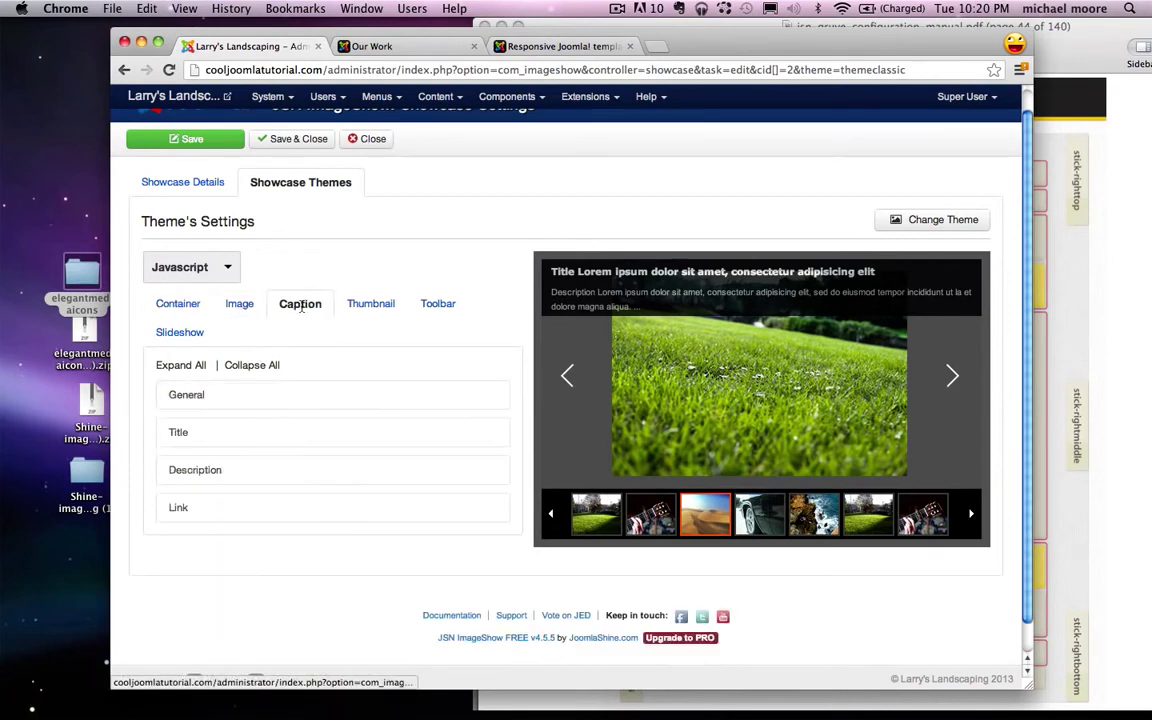
left_click(251, 396)
left_click(334, 455)
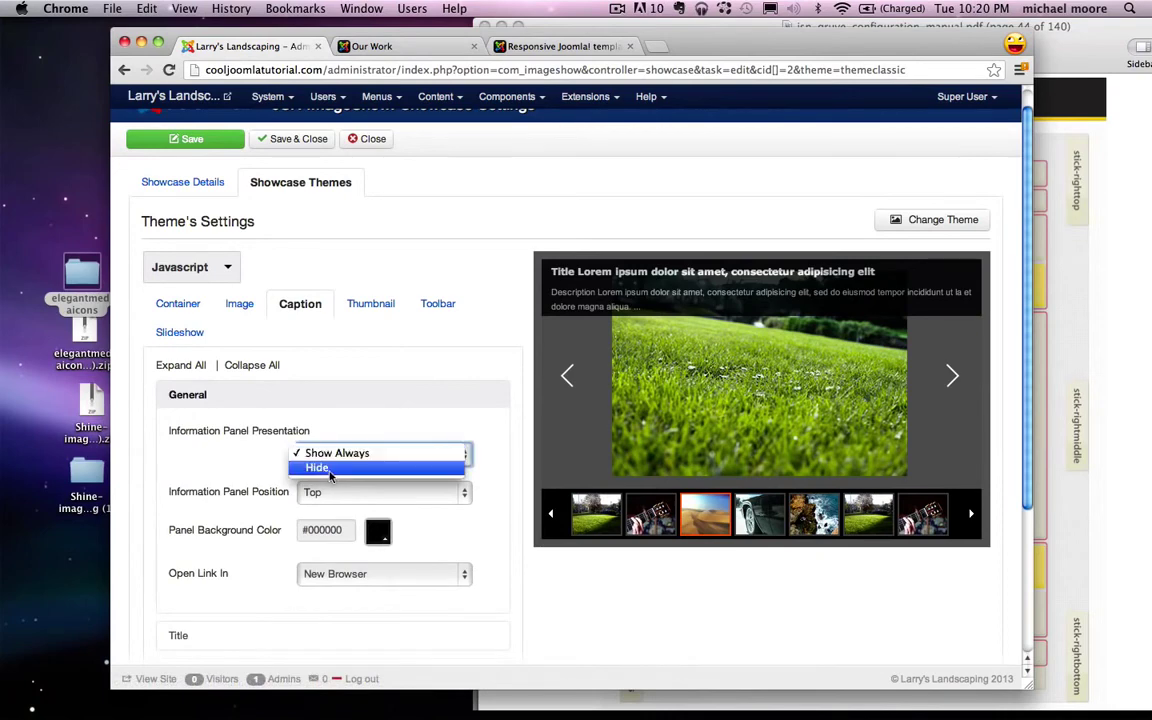
left_click(333, 467)
scroll(447, 350, "down", 3)
scroll(447, 350, "up", 3)
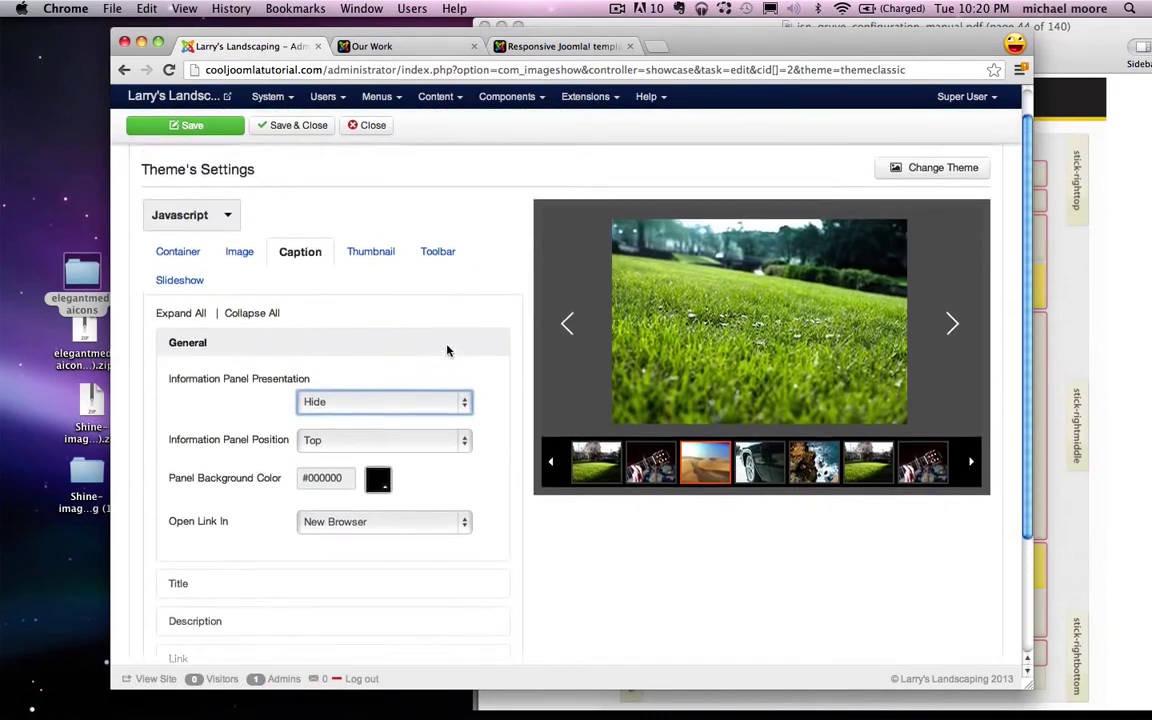
Step: Make the thumbnail panel background white (#ffffff), then return to Showcase Details
left_click(360, 318)
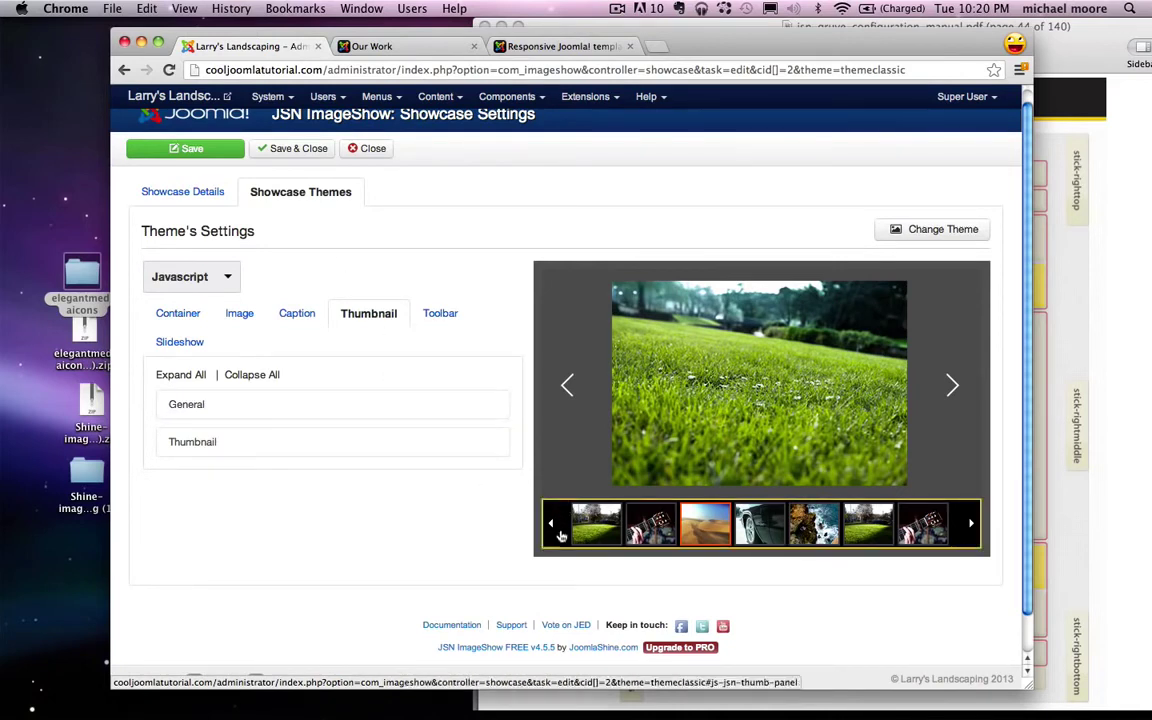
left_click(331, 406)
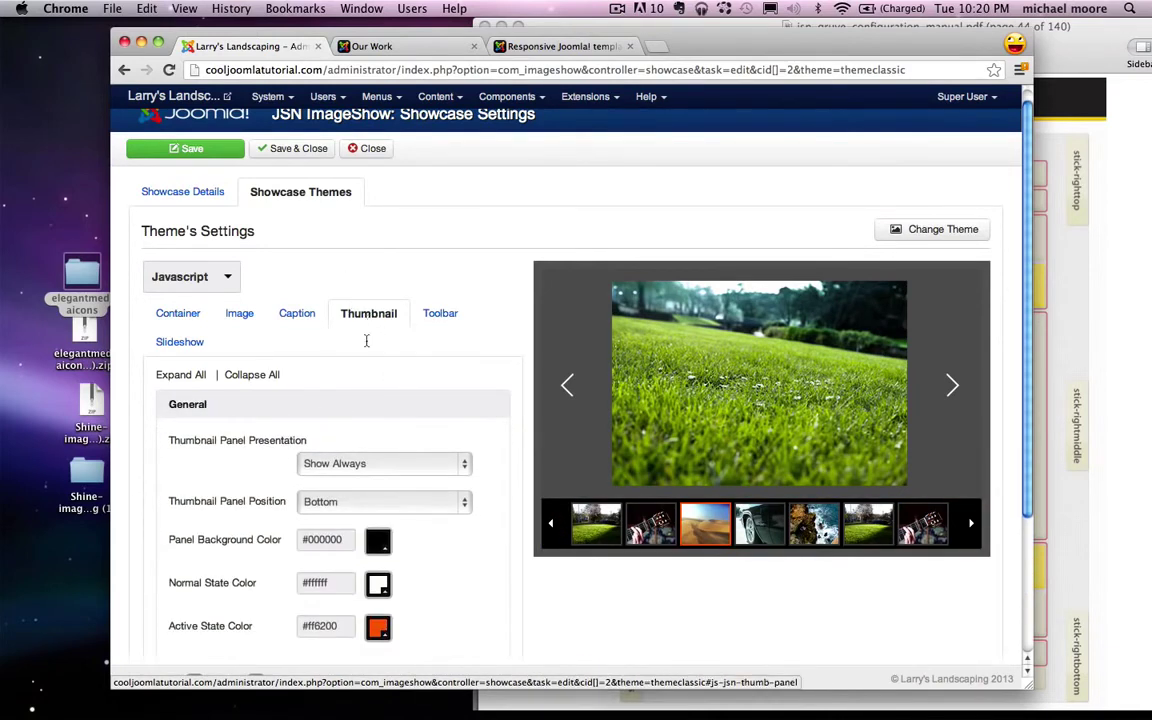
scroll(311, 428, "down", 2)
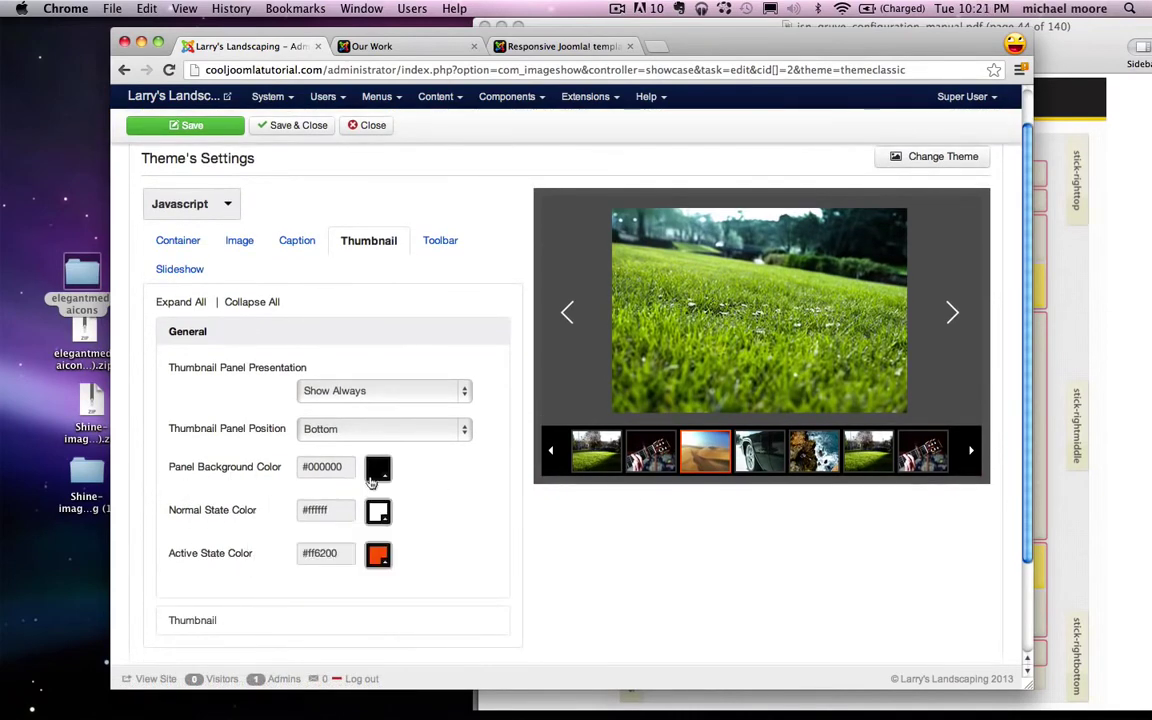
left_click(378, 468)
left_click(392, 511)
left_click_drag(392, 511, 375, 495)
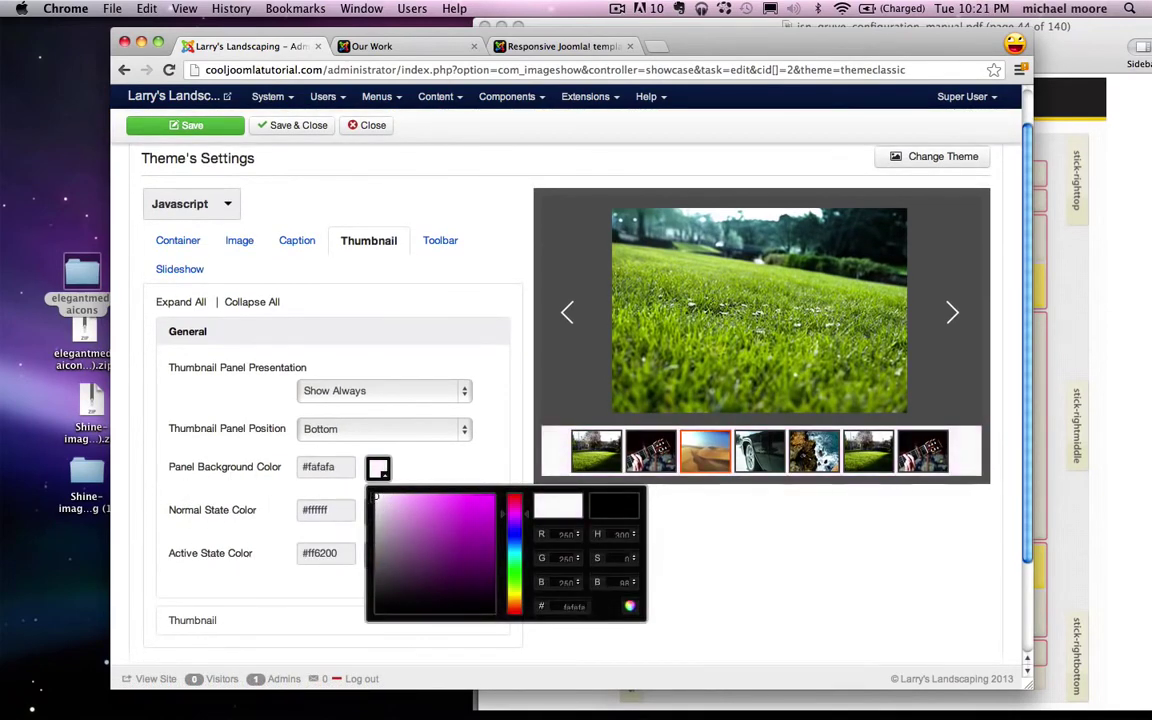
left_click(443, 470)
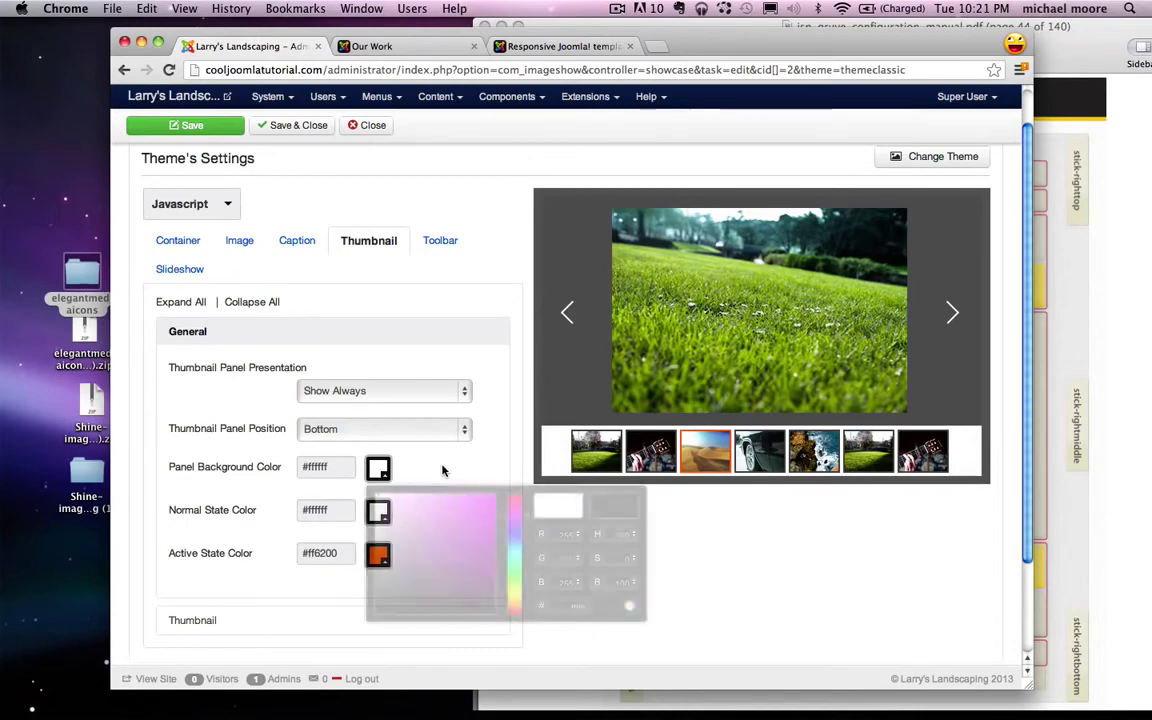
scroll(489, 443, "up", 2)
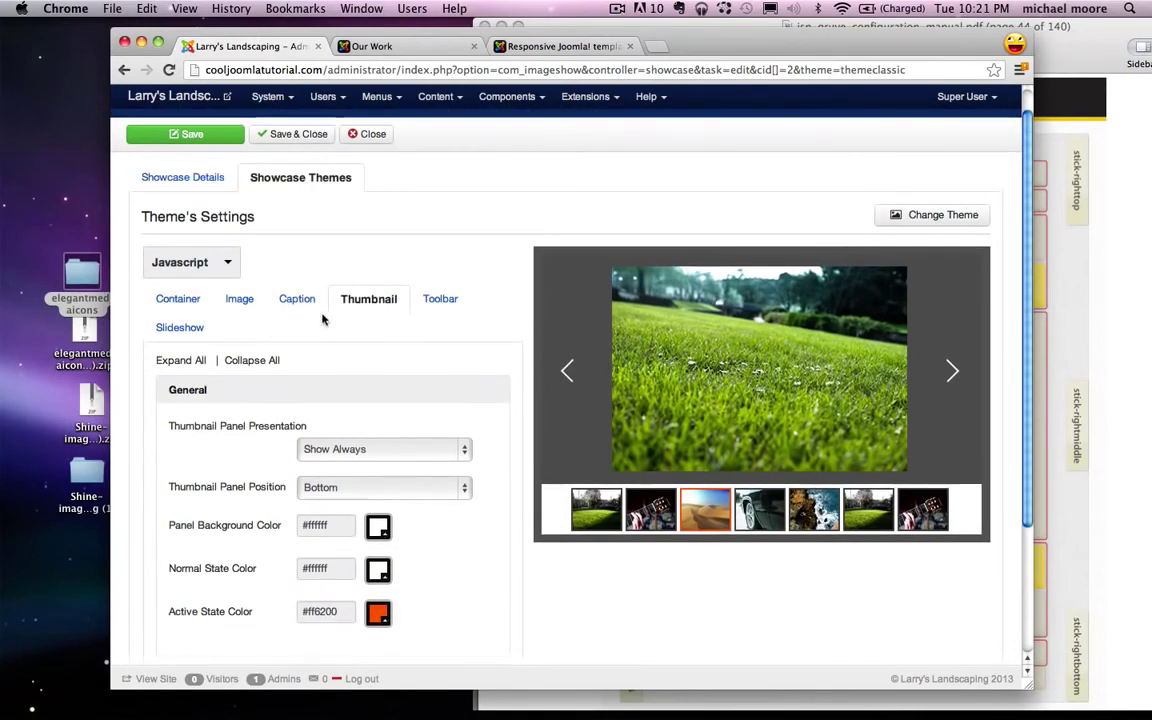
left_click(163, 325)
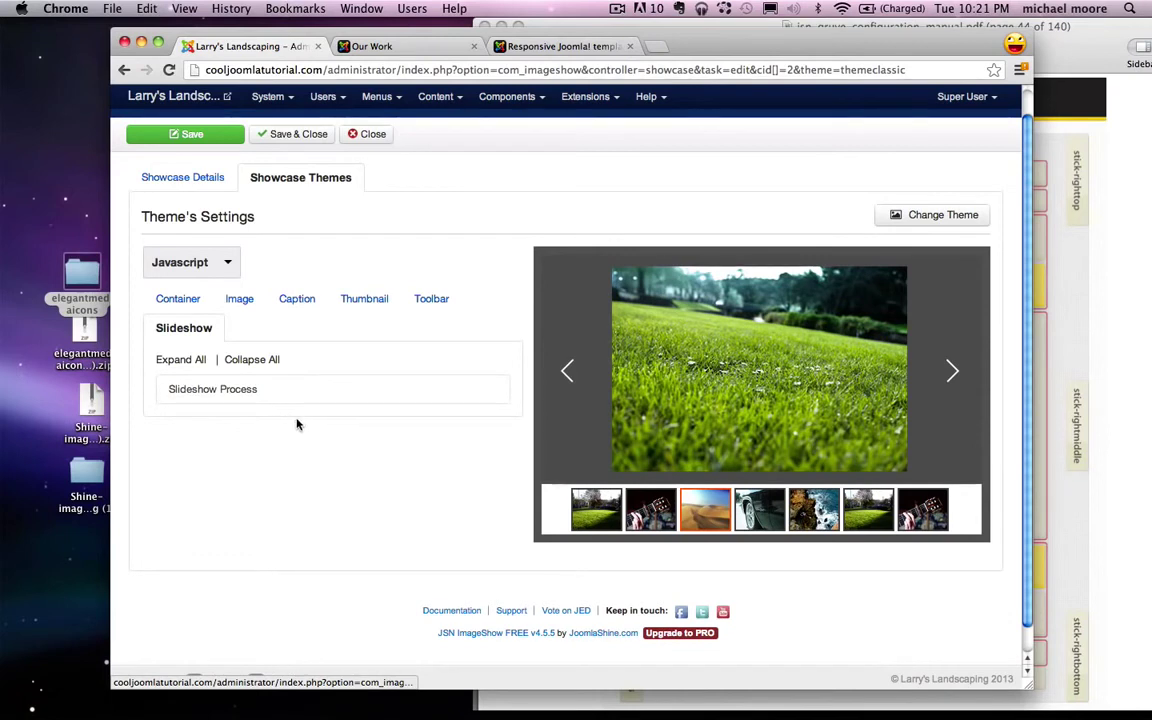
left_click(182, 179)
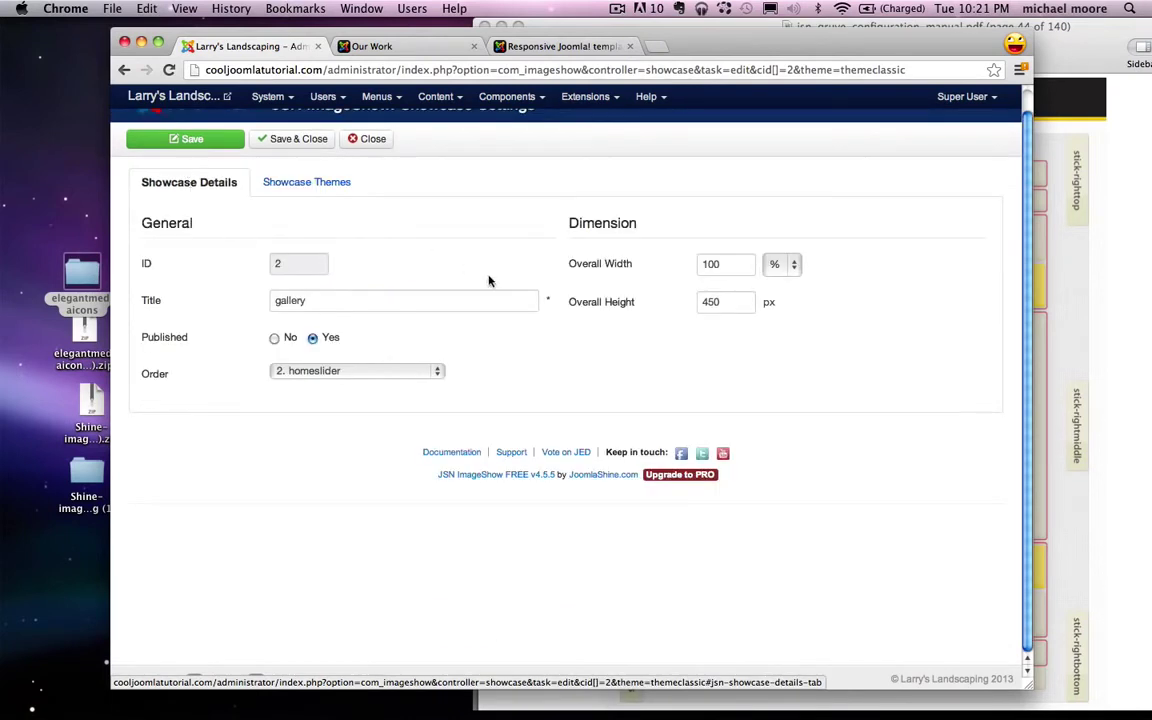
Step: Set the showcase's overall size to 800 × 600 px and save it
left_click(779, 263)
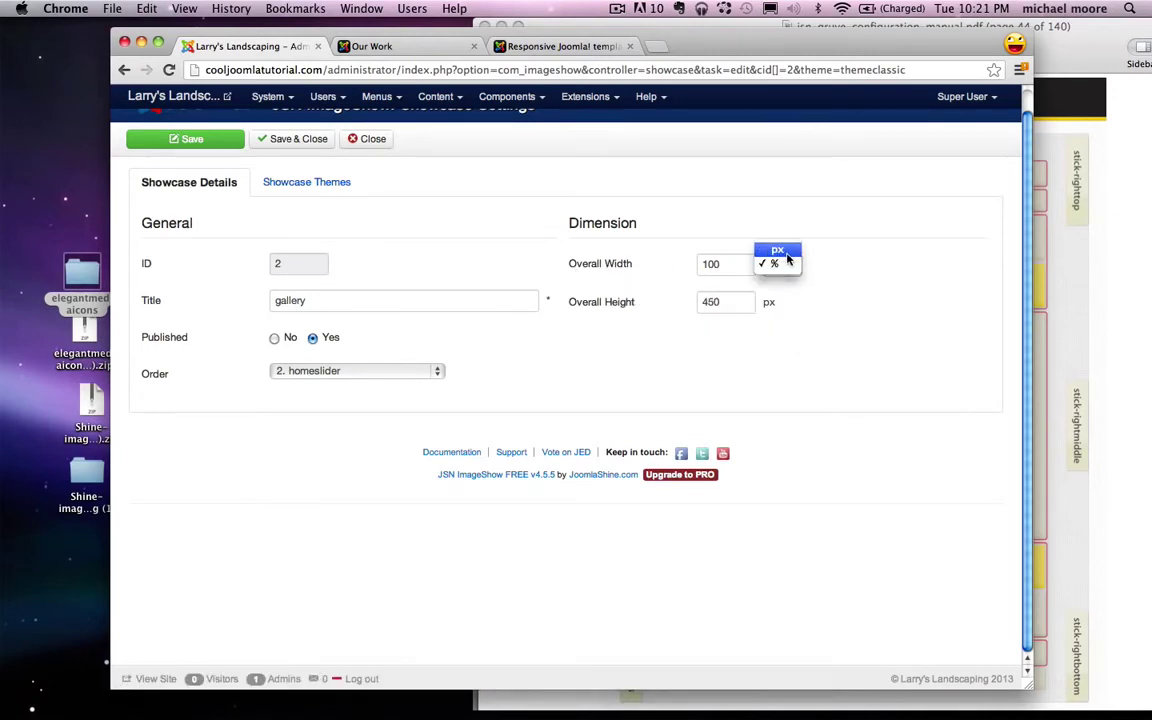
left_click(780, 250)
left_click_drag(724, 264, 673, 264)
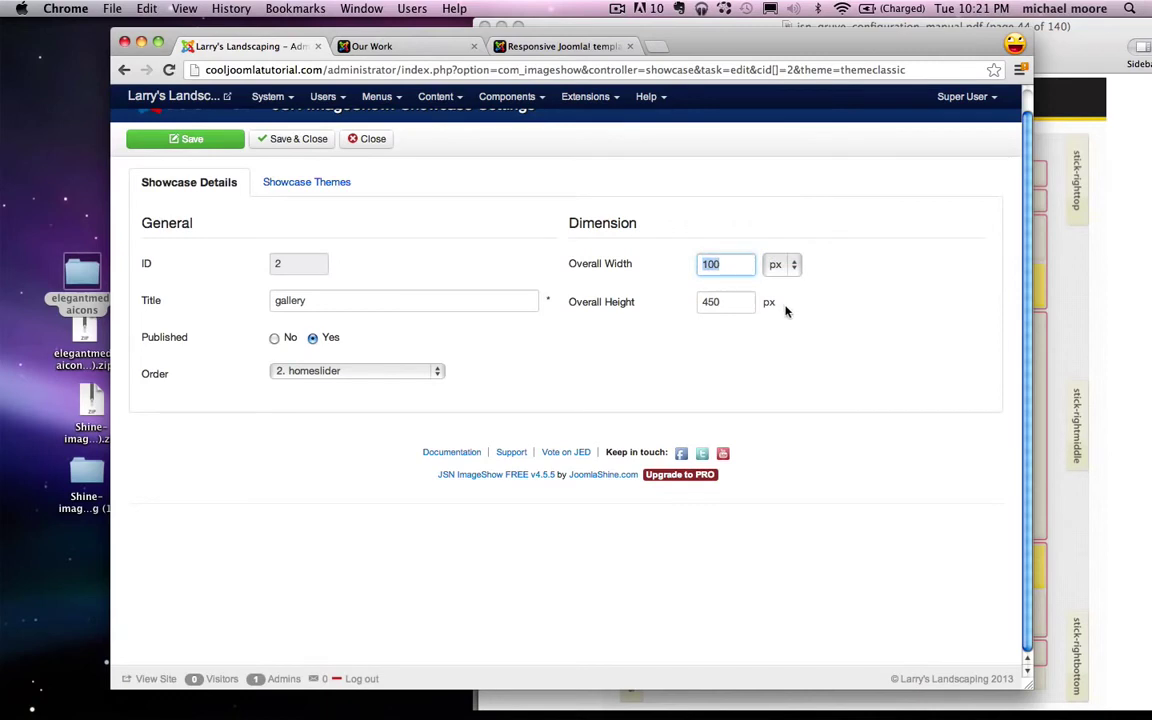
type("89")
left_click_drag(742, 312, 640, 300)
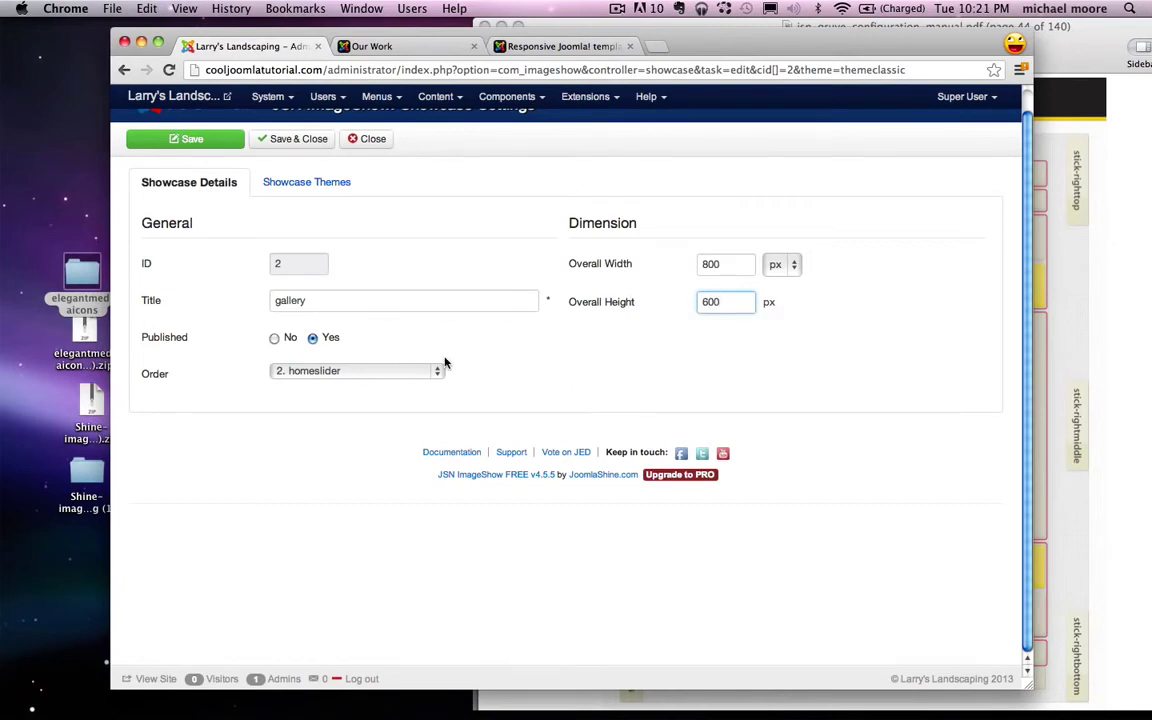
scroll(445, 363, "up", 1)
left_click(302, 166)
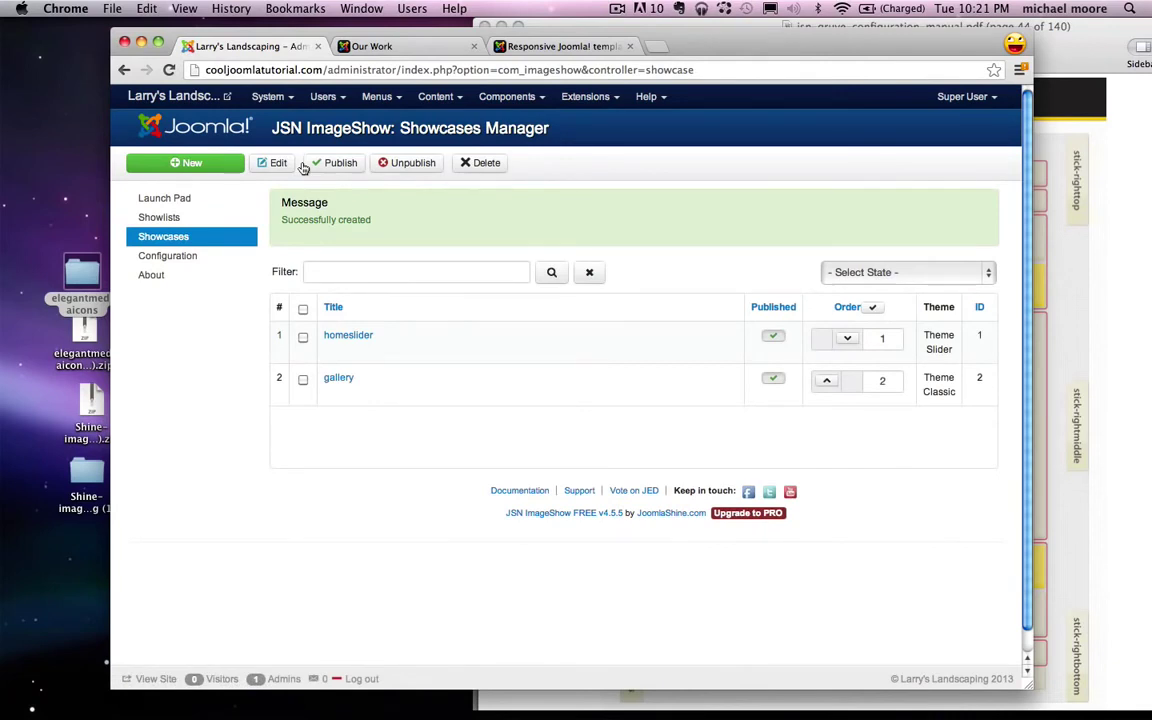
Step: In the ImageShow Launch Pad, generate plugin syntax for the gallery showlist and showcase inside an article
left_click(166, 199)
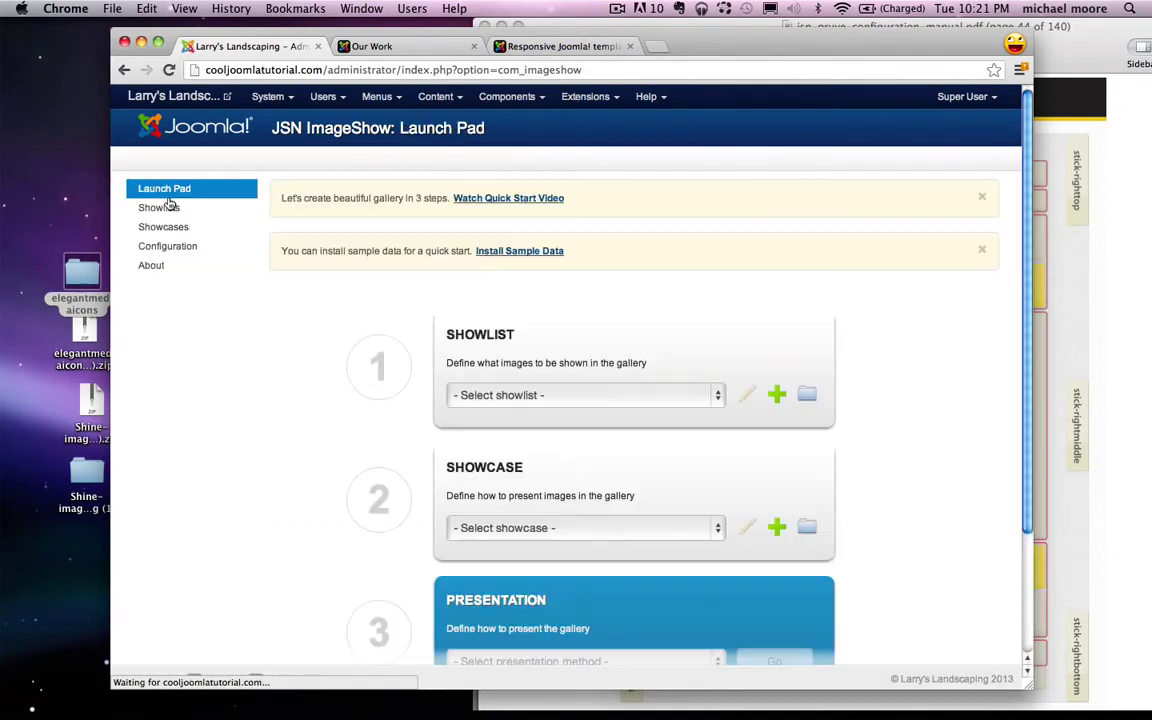
left_click(541, 394)
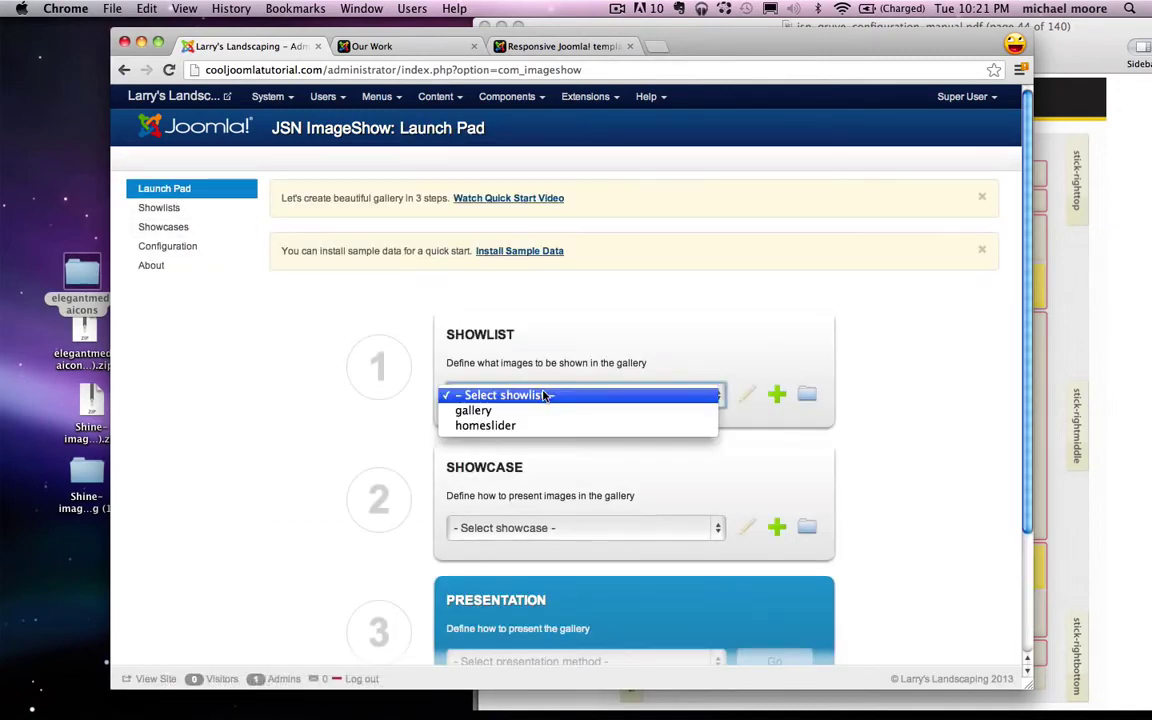
left_click(470, 407)
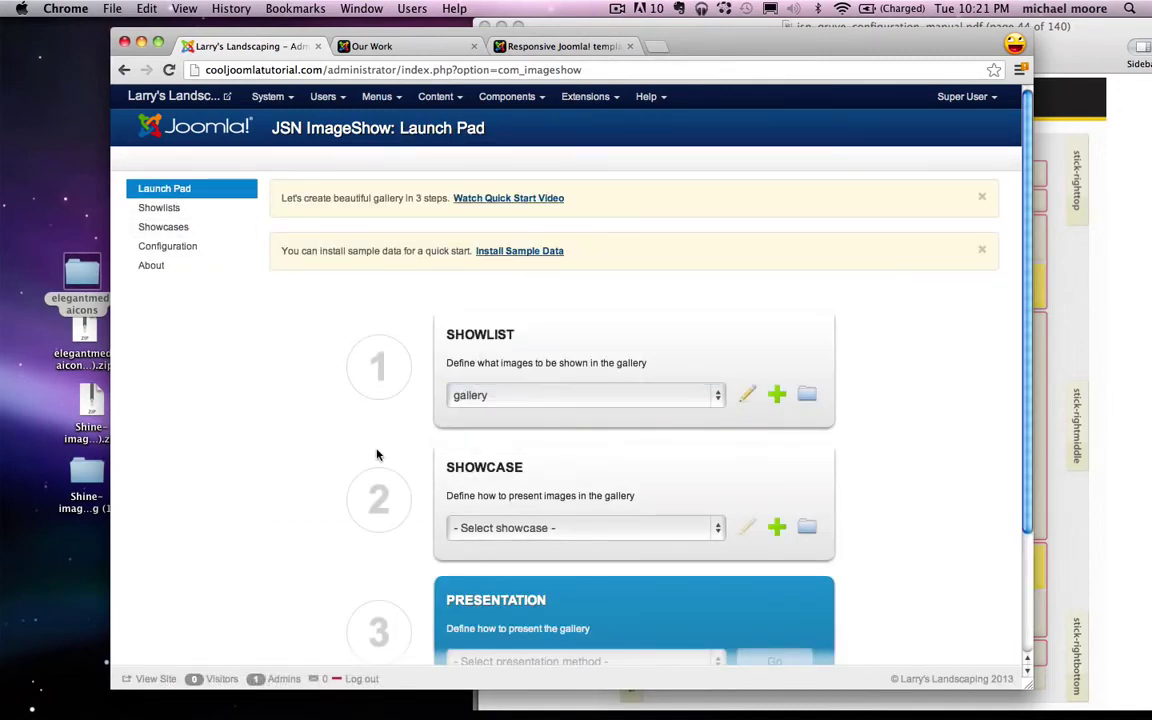
scroll(400, 452, "down", 2)
left_click(487, 453)
left_click(538, 469)
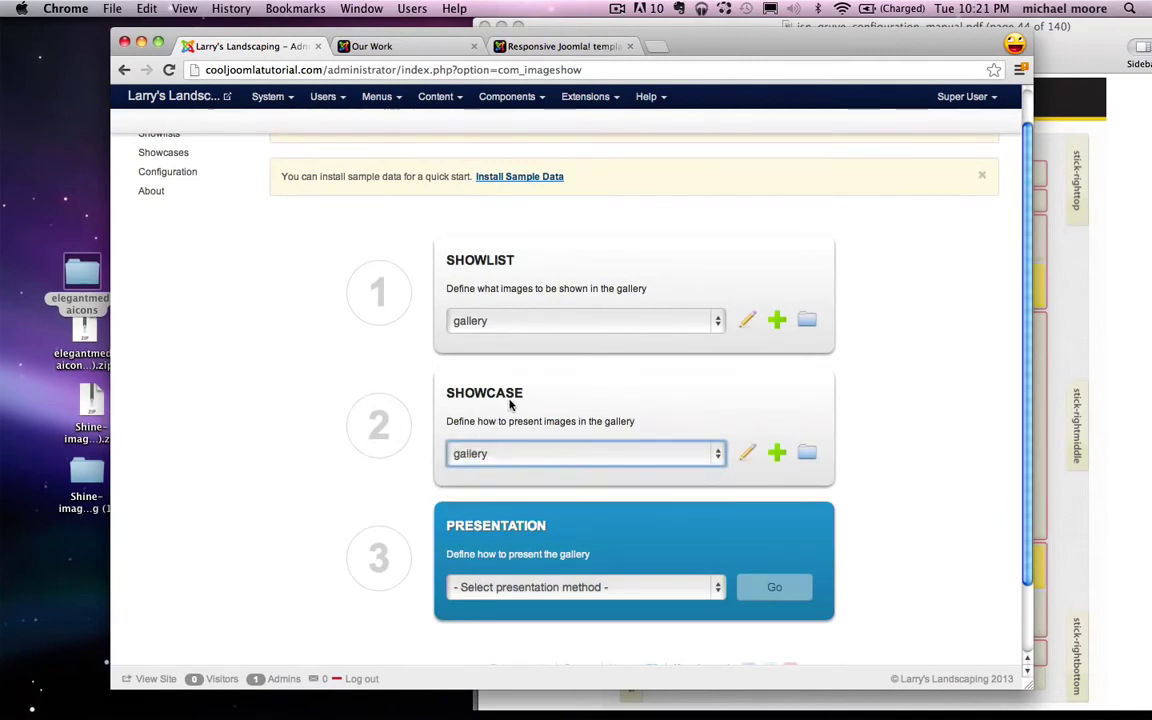
scroll(634, 585, "down", 1)
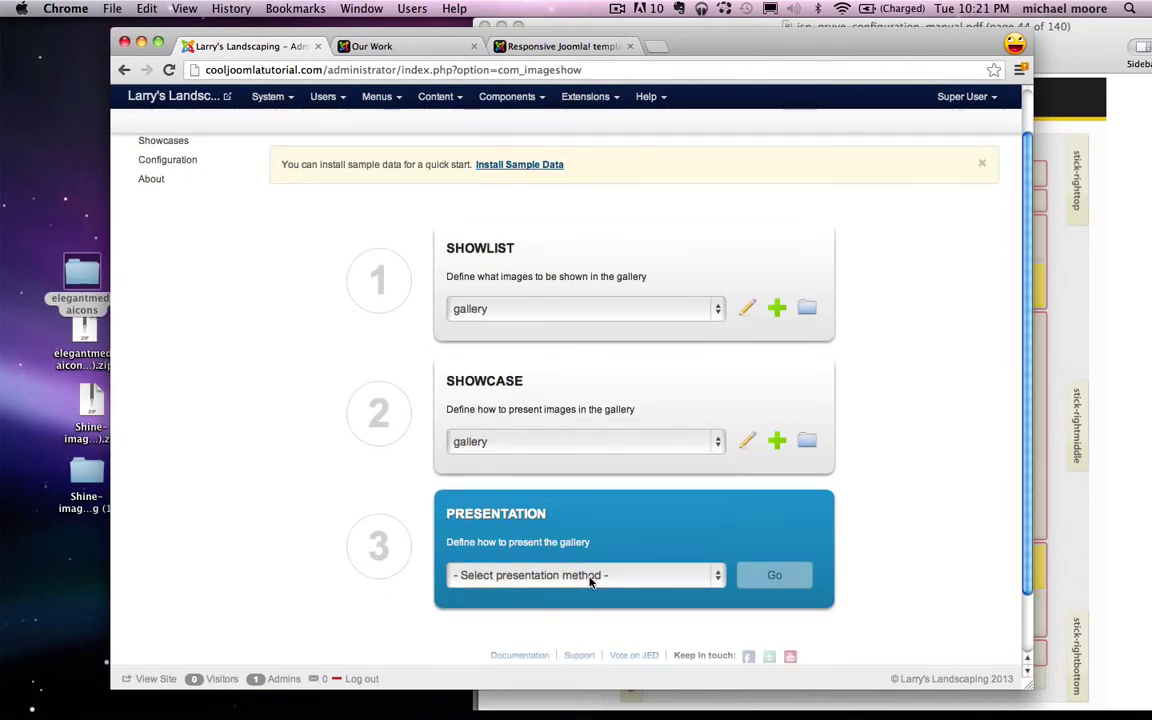
left_click(590, 578)
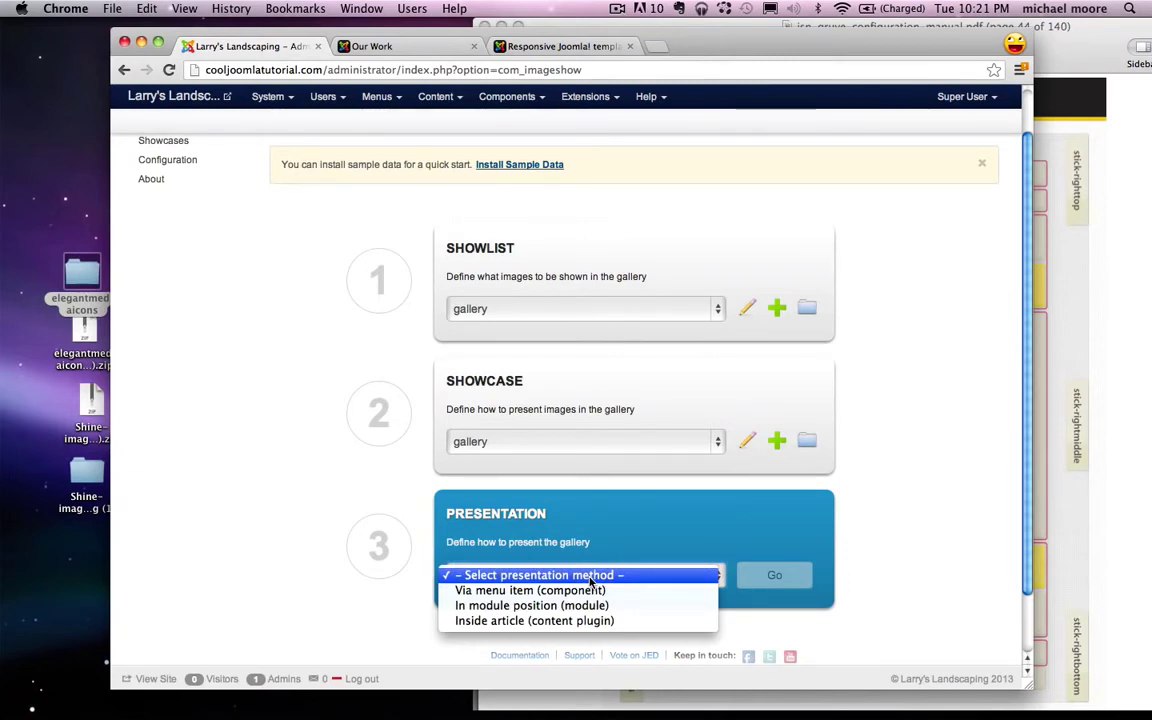
left_click(551, 621)
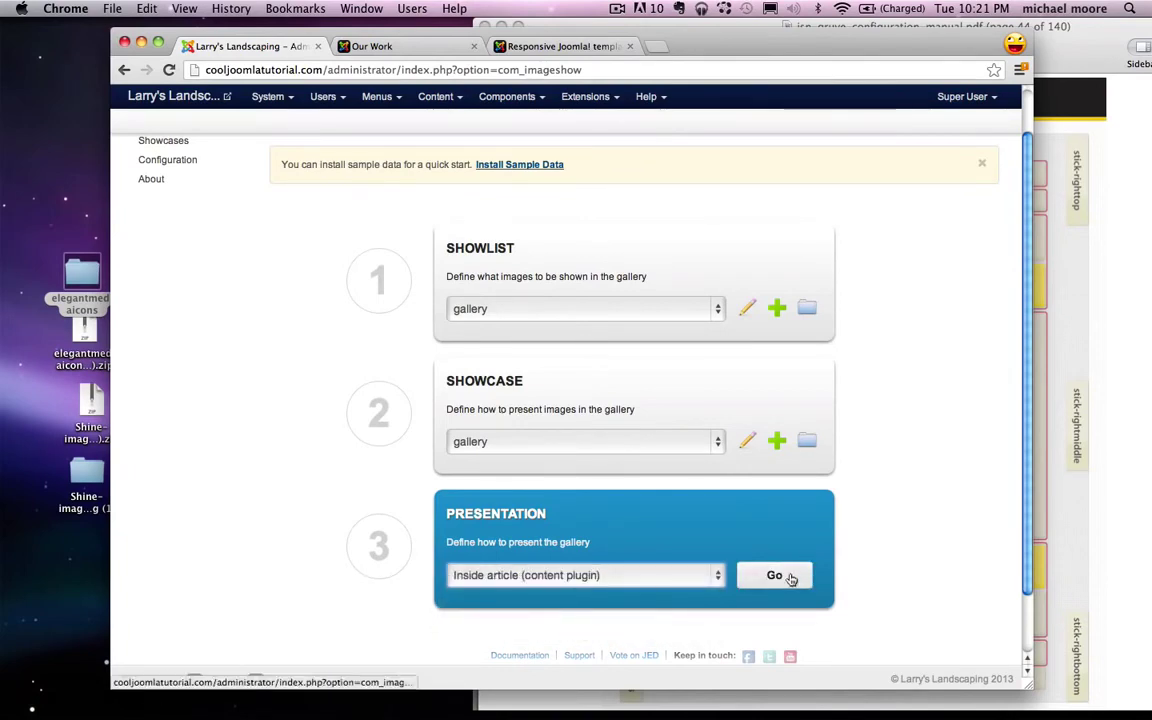
left_click(790, 577)
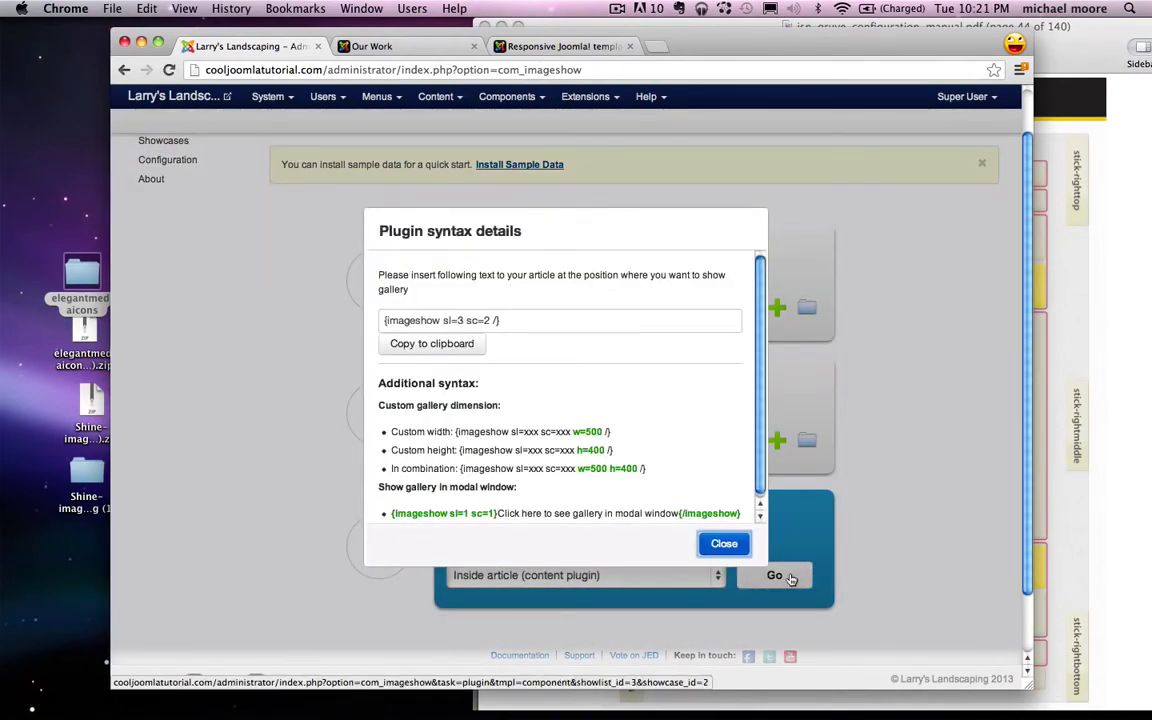
Step: Copy the gallery syntax {imageshow sl=3 sc=2 /} and go to the Article Manager
left_click(530, 326)
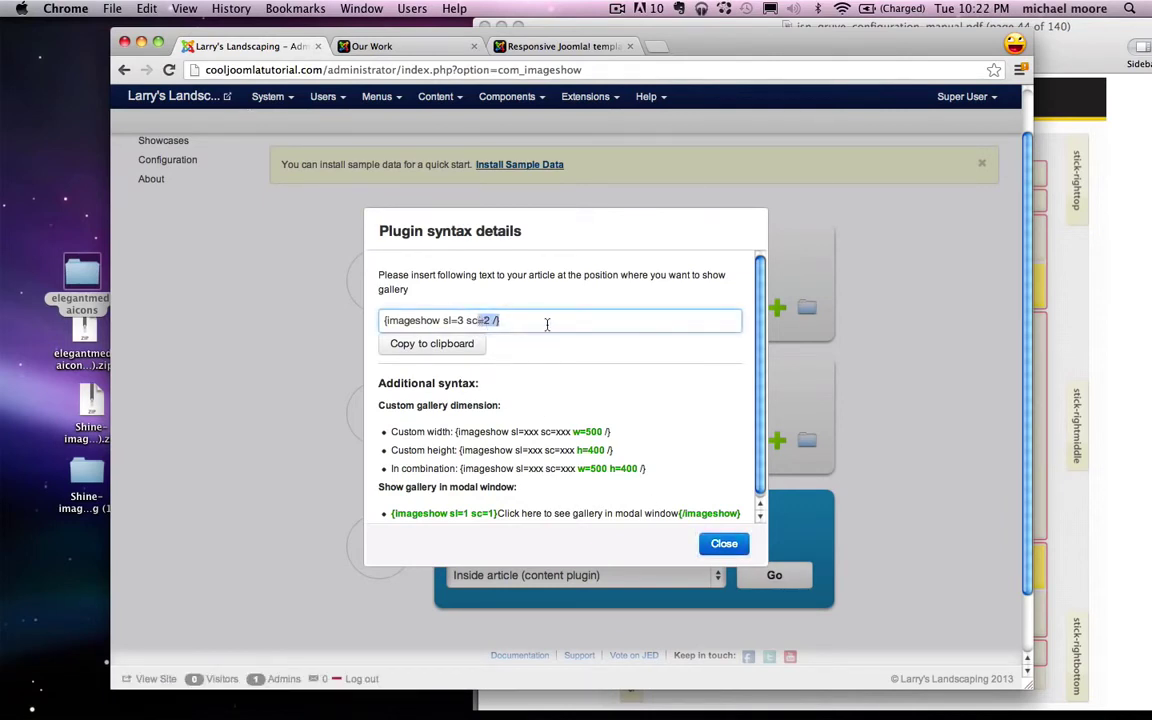
left_click(448, 346)
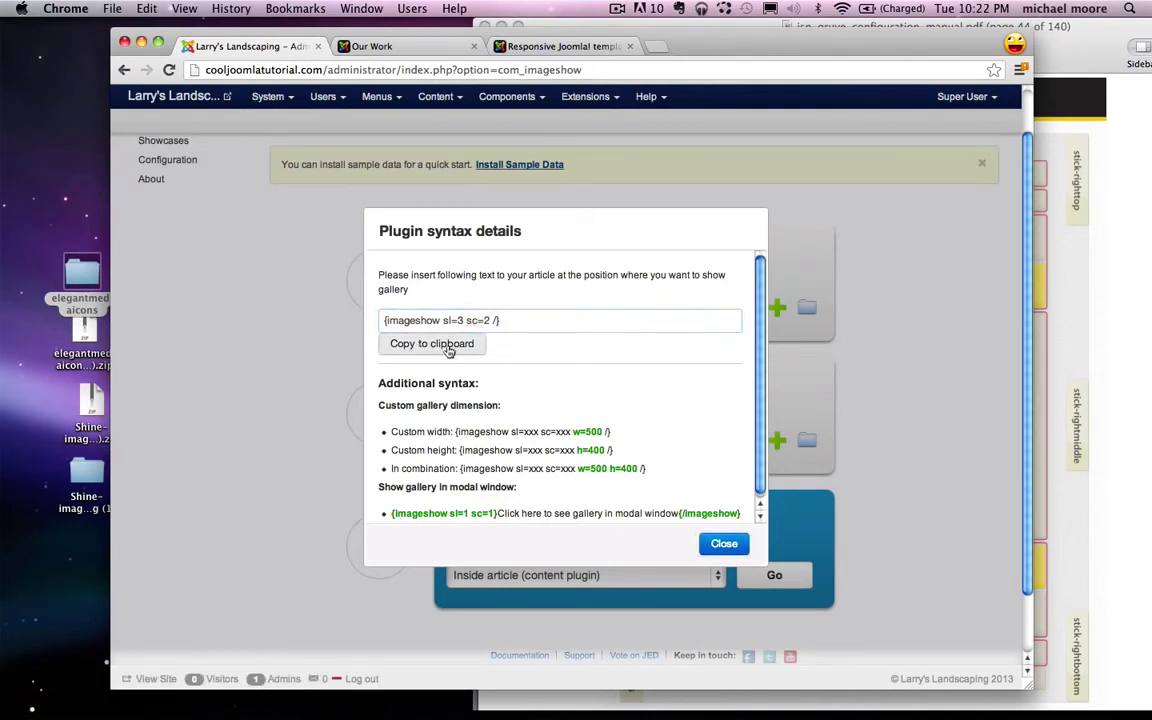
left_click(724, 544)
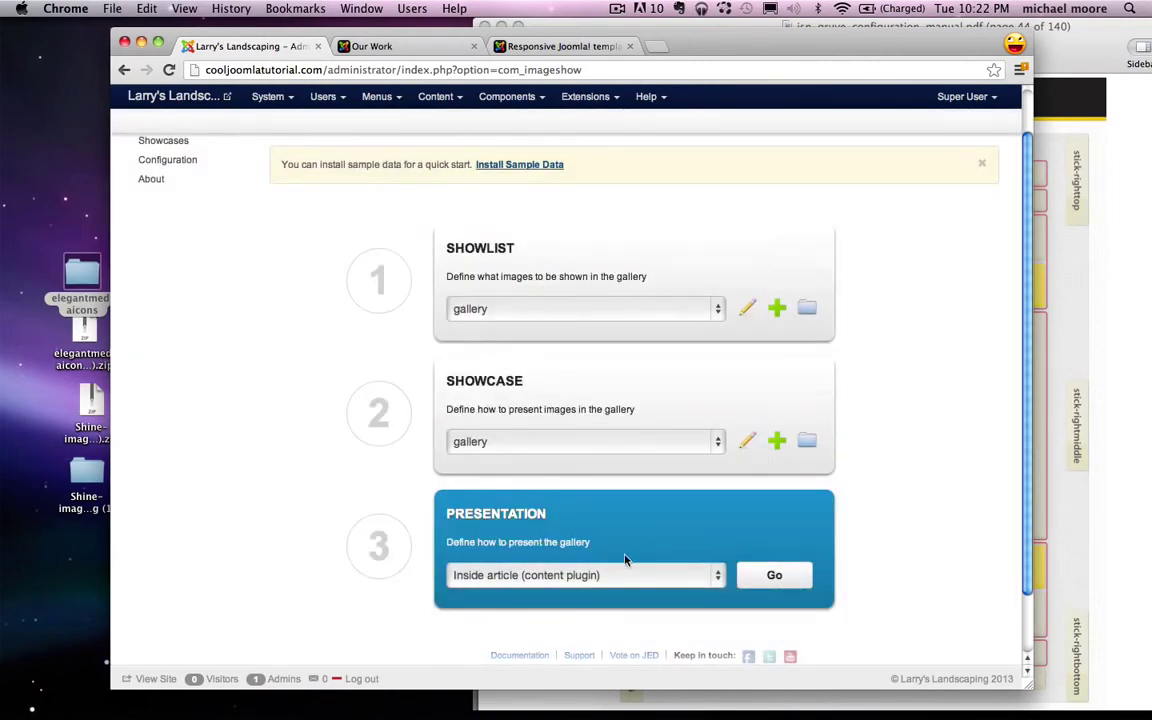
scroll(625, 560, "up", 2)
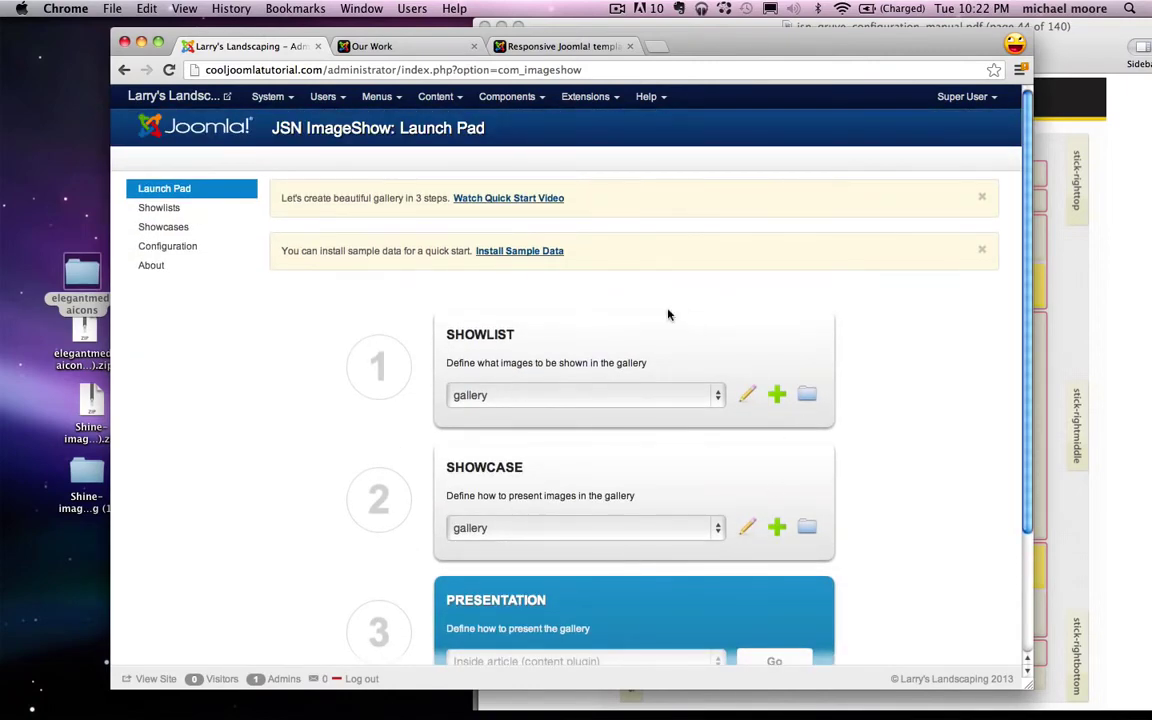
left_click(438, 97)
left_click(455, 121)
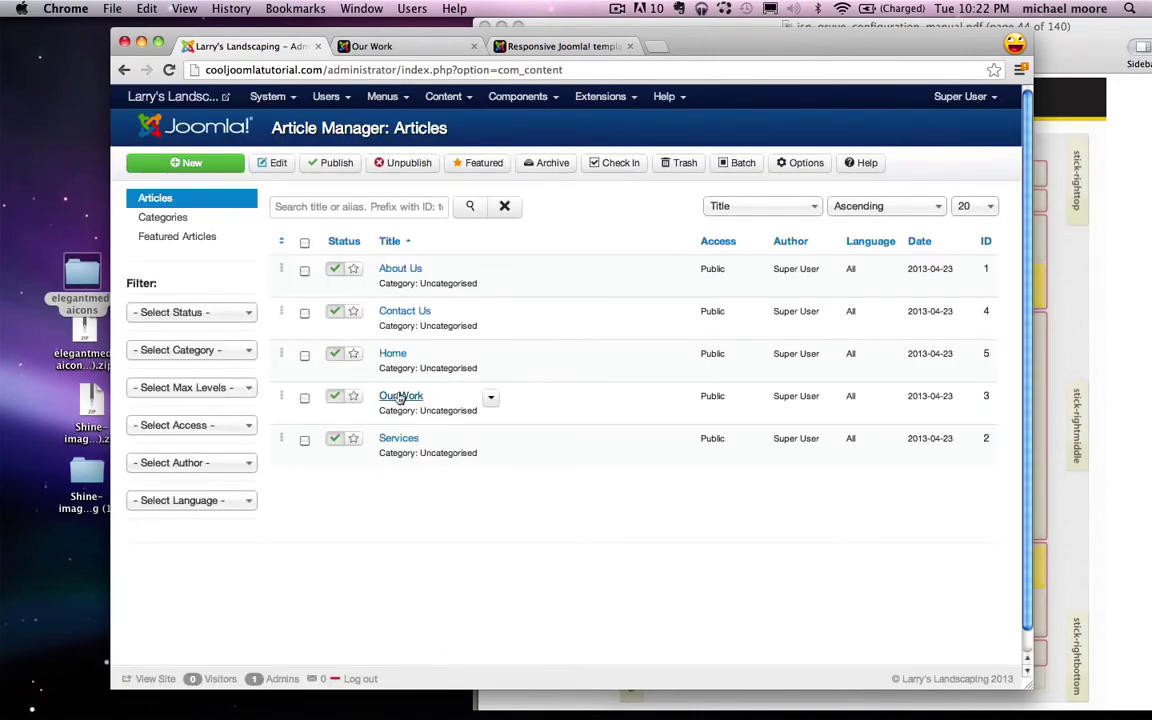
Step: Delete the bulleted list from the Our Work article's body
left_click(400, 397)
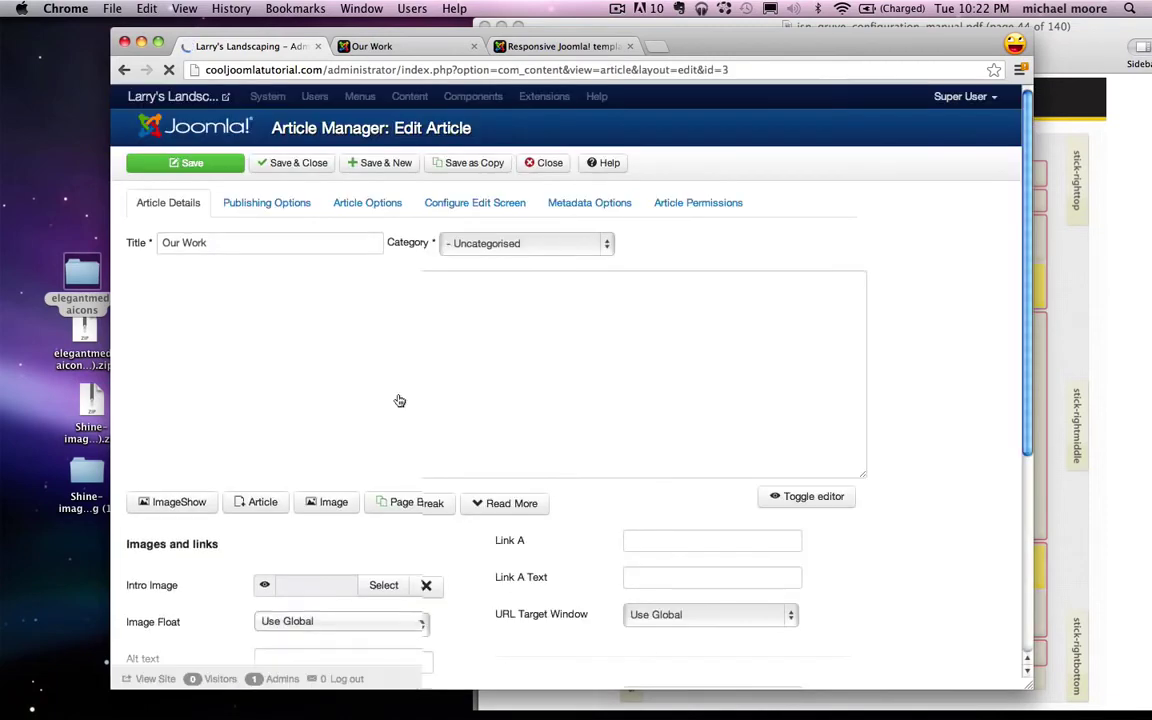
type("Gardening Tree trimming Pruning Sprinklers Landscape Design Pool Design Blah Blah Blah Blah Blah")
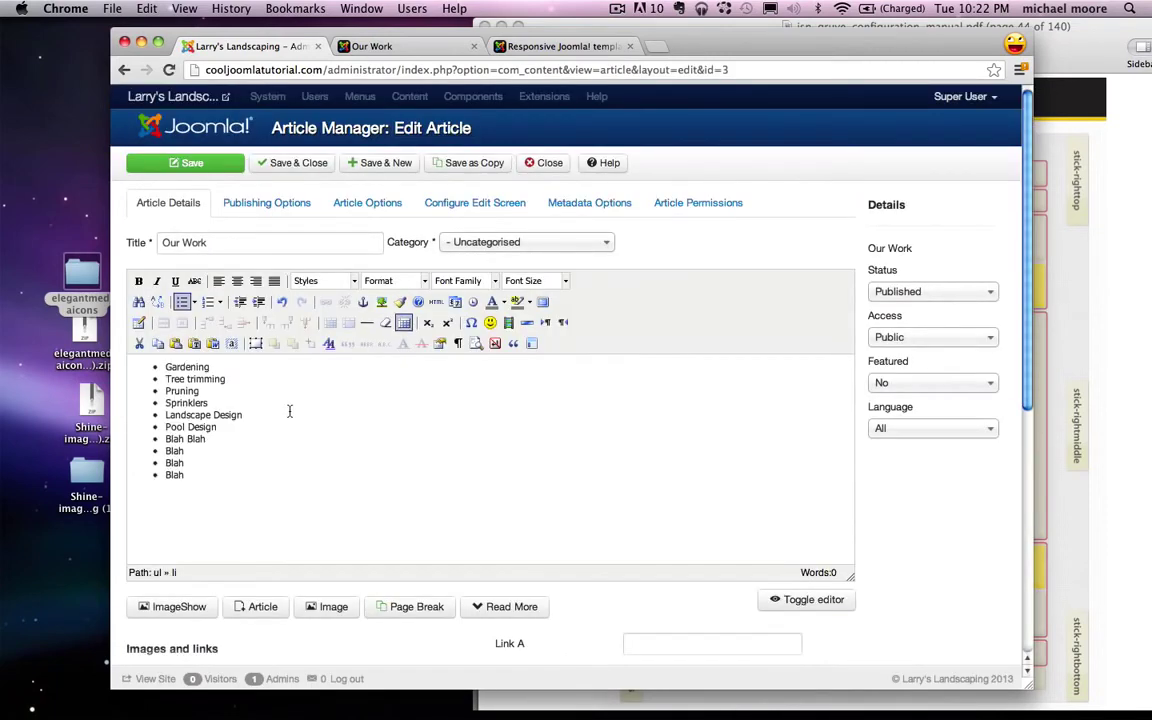
key("super+a")
key("BackSpace")
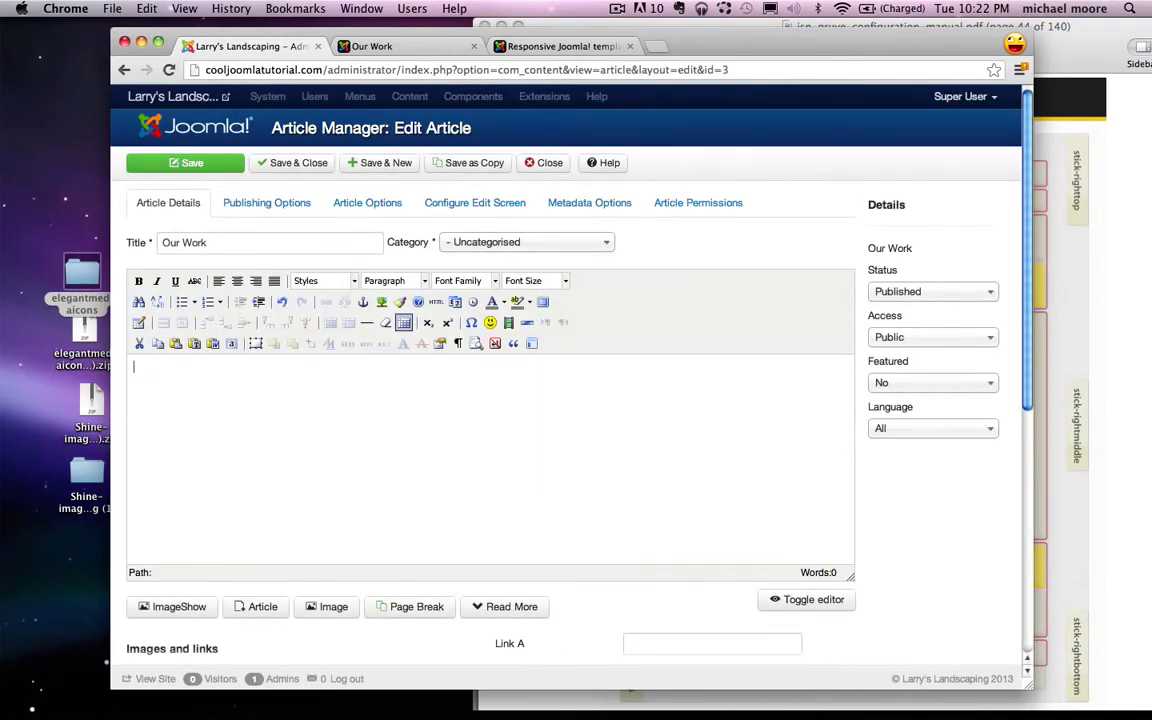
left_click(545, 164)
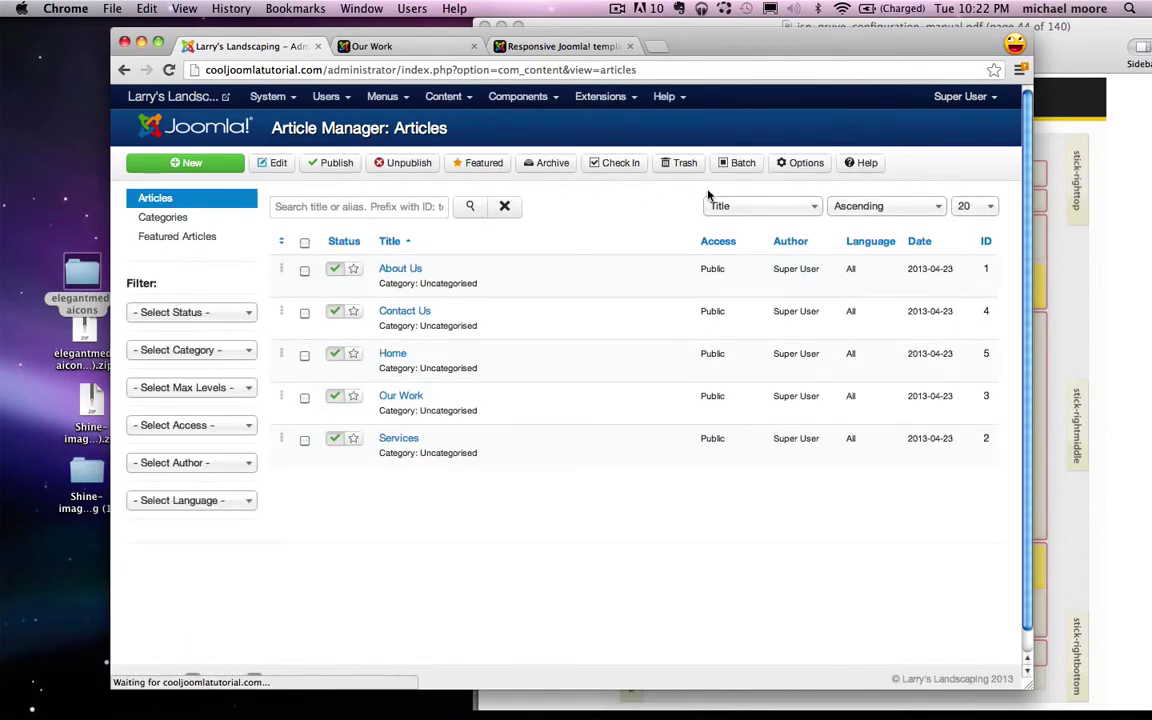
Step: Regenerate the gallery plugin syntax in JSN ImageShow, using the gallery showlist and showcase inside an article
left_click(518, 96)
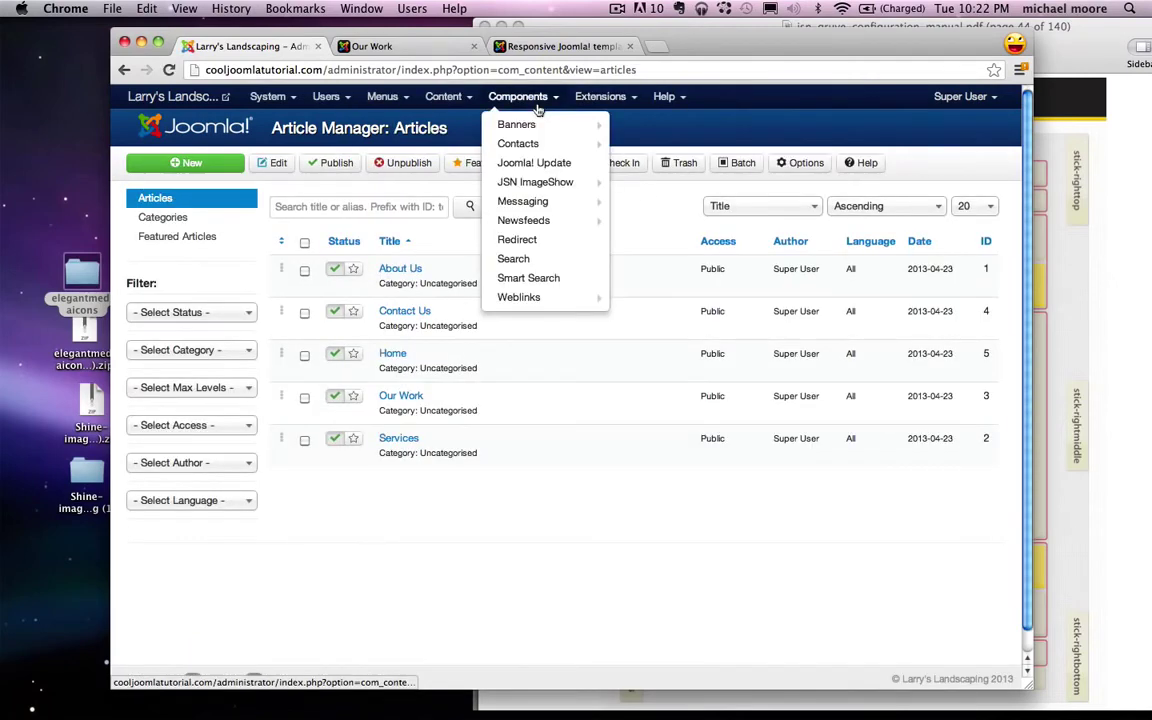
left_click(540, 182)
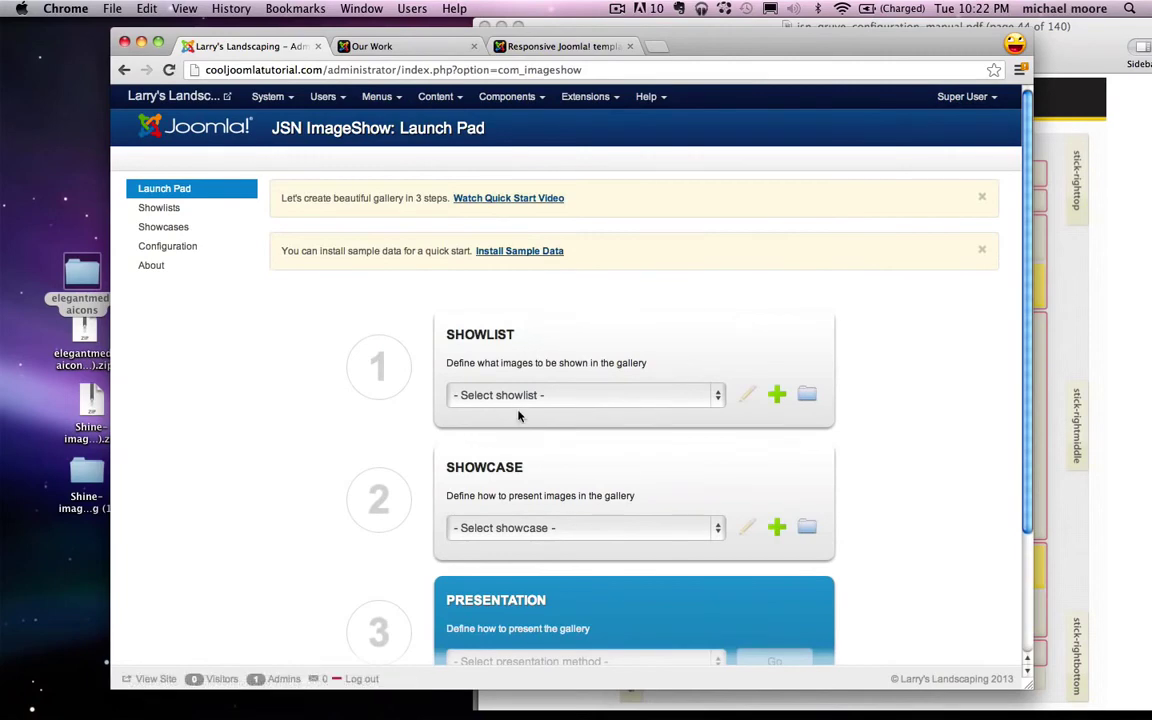
left_click(510, 396)
left_click(473, 410)
scroll(405, 432, "down", 2)
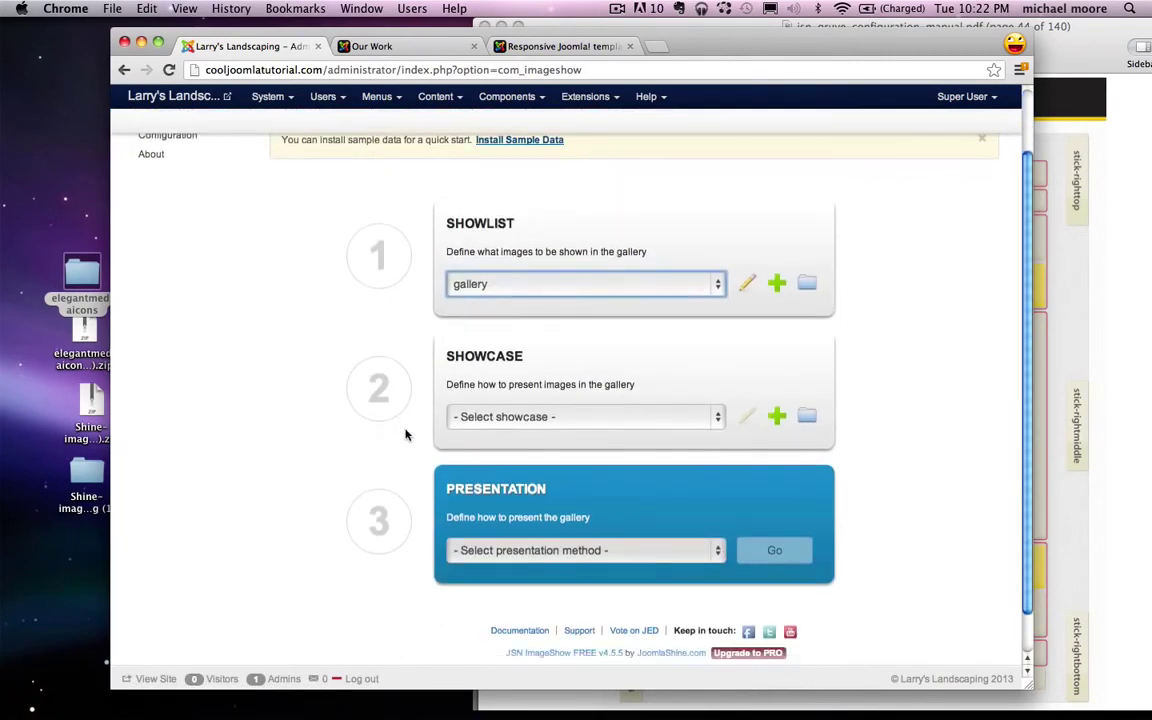
left_click(555, 416)
left_click(478, 433)
left_click(533, 558)
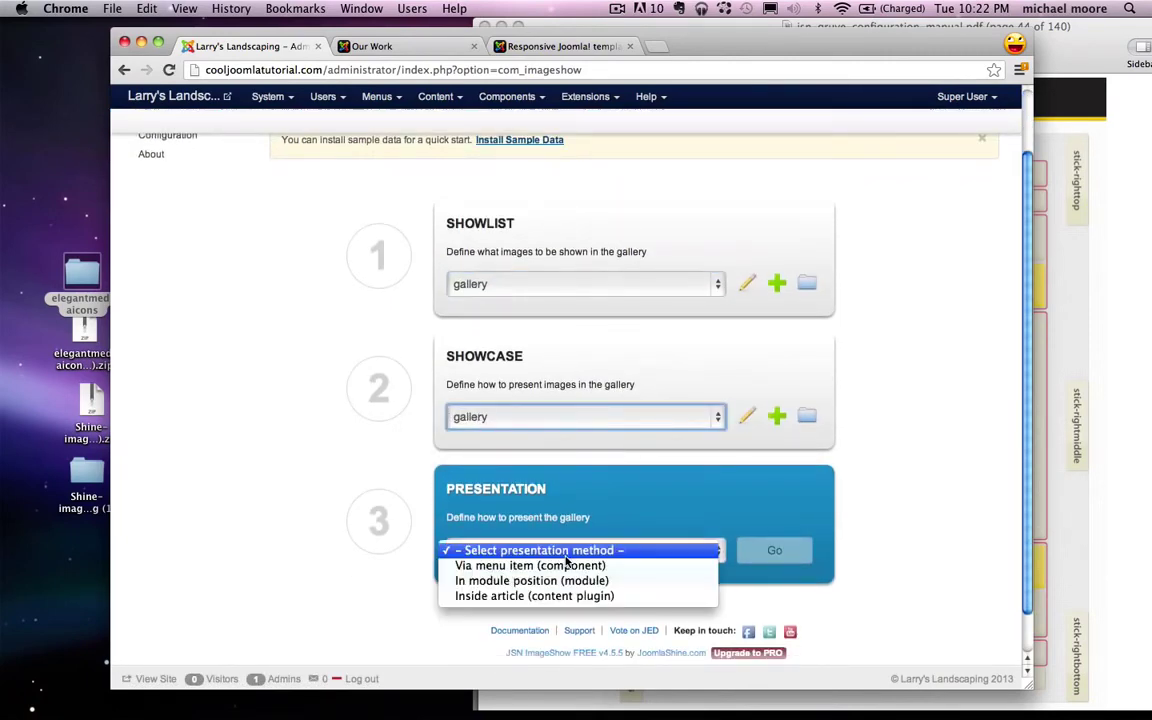
left_click(538, 596)
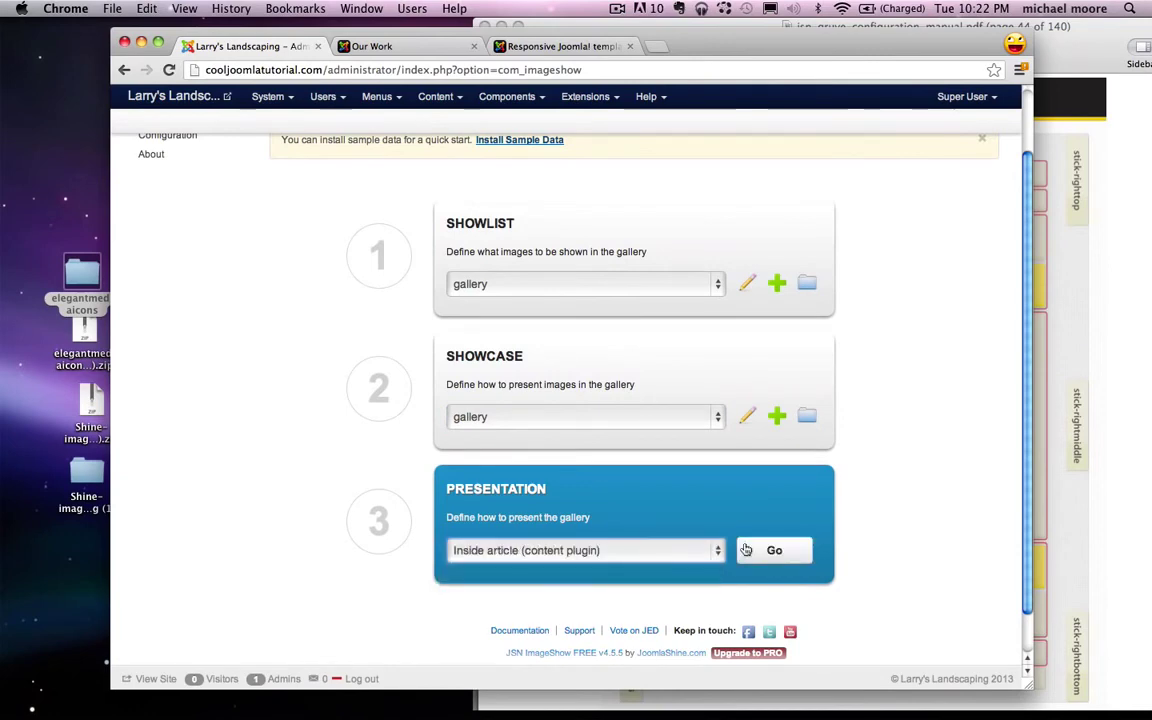
left_click(774, 550)
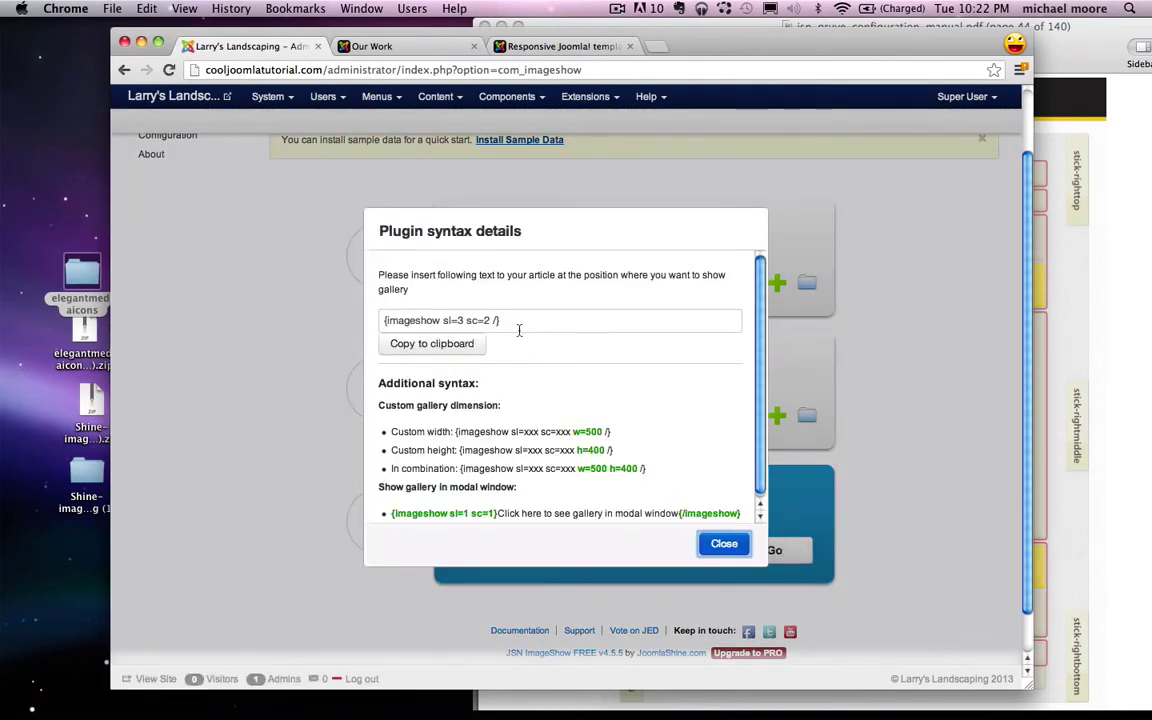
Step: Copy the generated gallery syntax and close the syntax details
left_click_drag(519, 321, 372, 323)
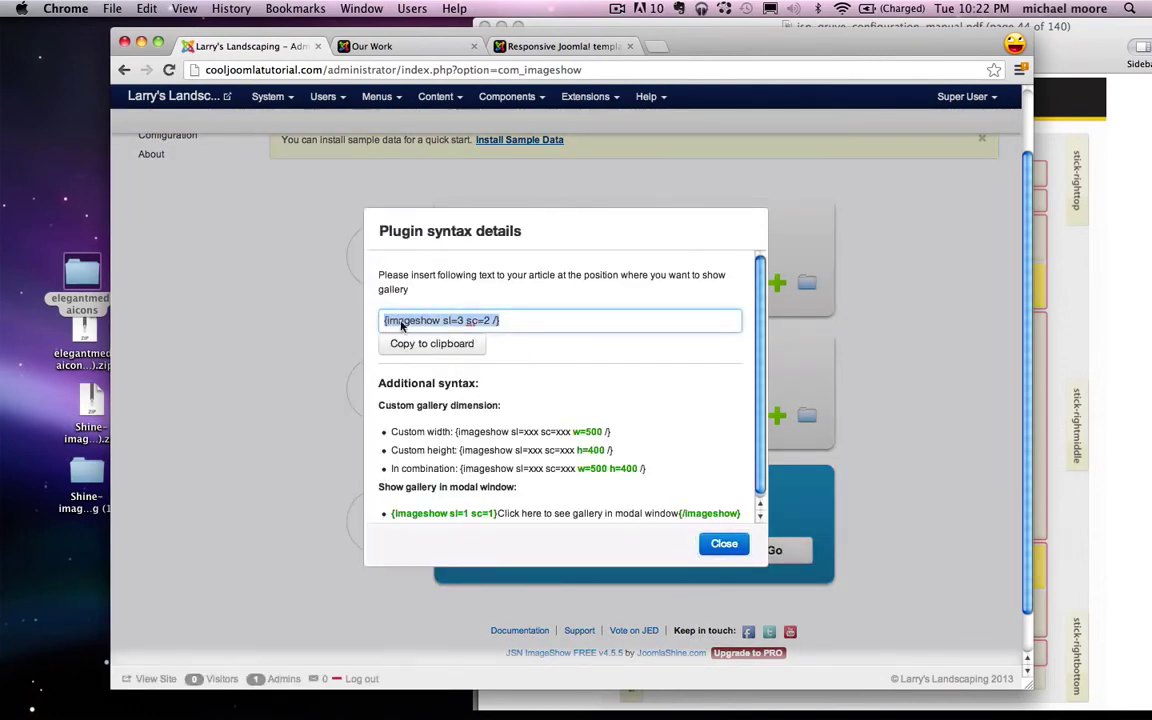
right_click(401, 325)
left_click(430, 381)
left_click(722, 545)
scroll(560, 500, "up", 2)
Step: Paste the gallery syntax into the Our Work article and save it
left_click(437, 96)
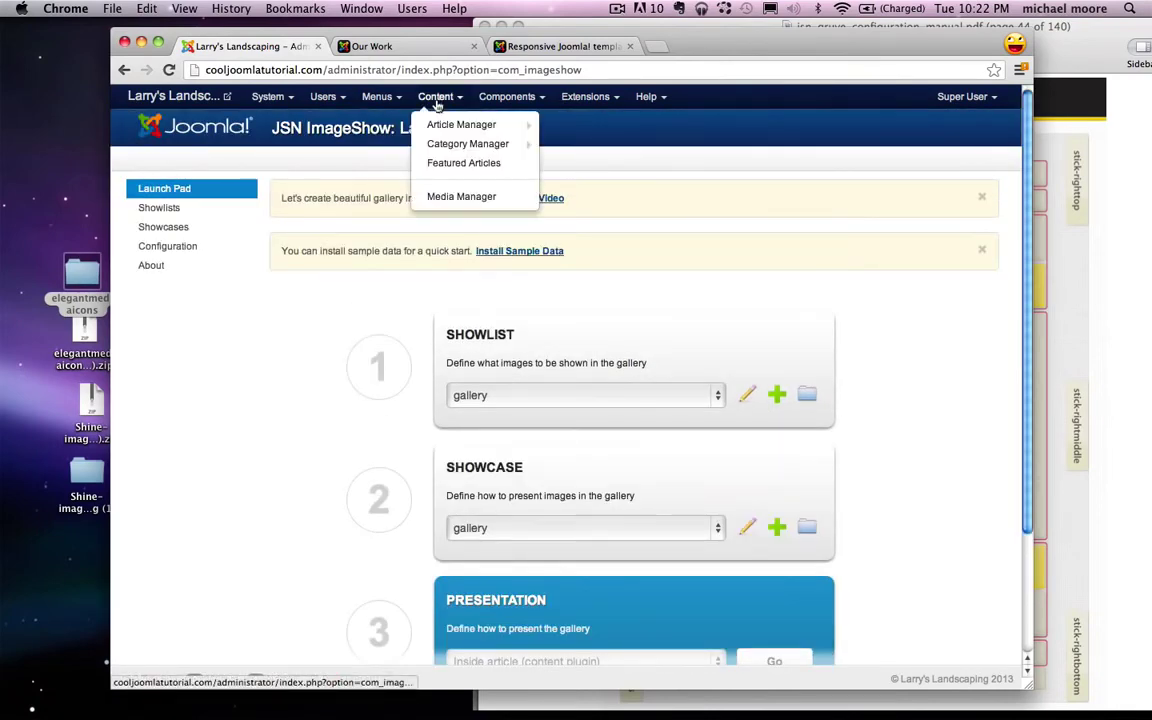
left_click(441, 120)
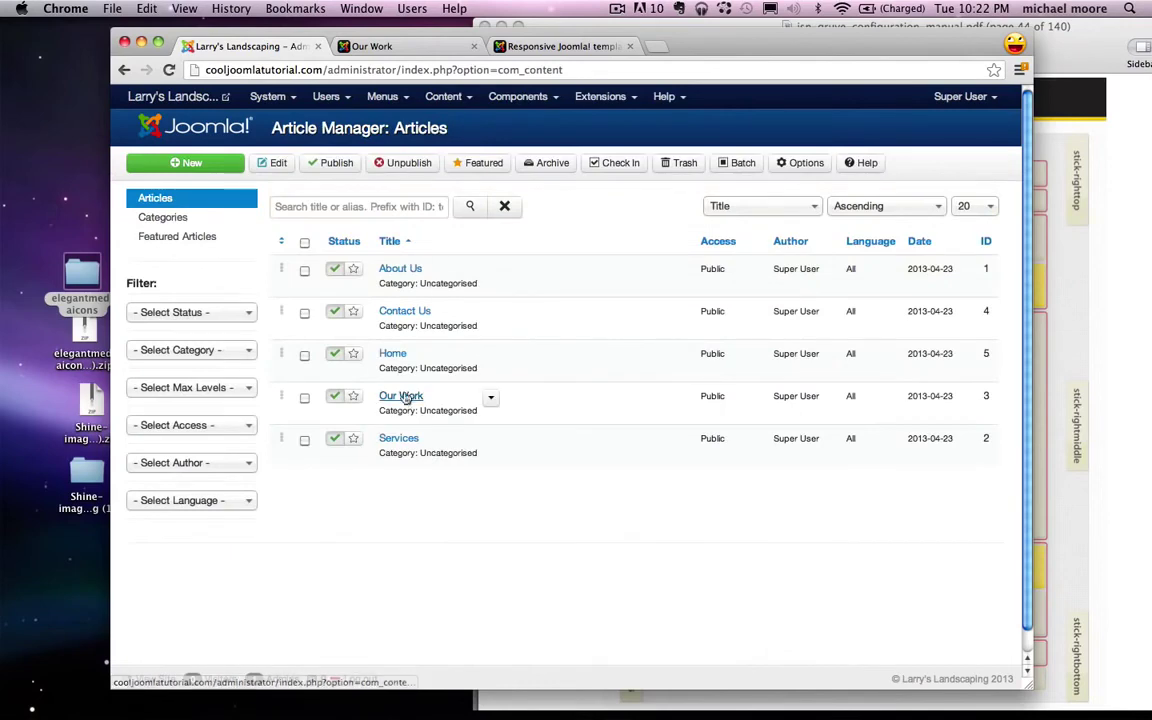
left_click(401, 396)
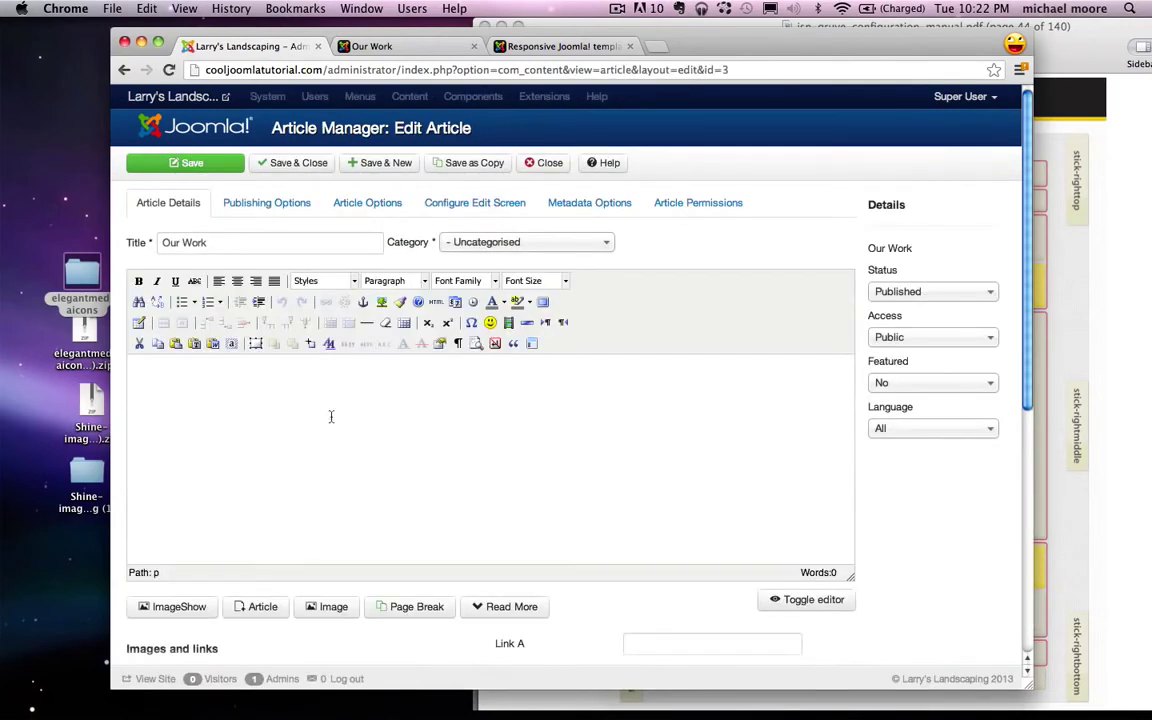
left_click(175, 383)
key("super+v")
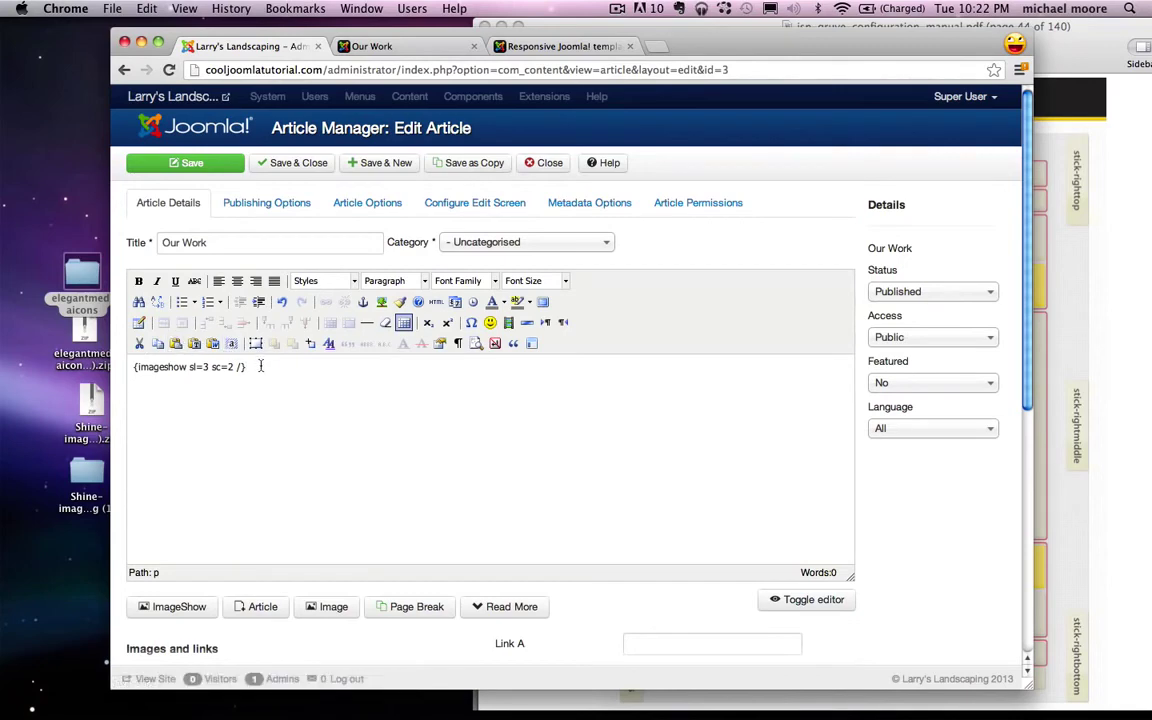
left_click(204, 168)
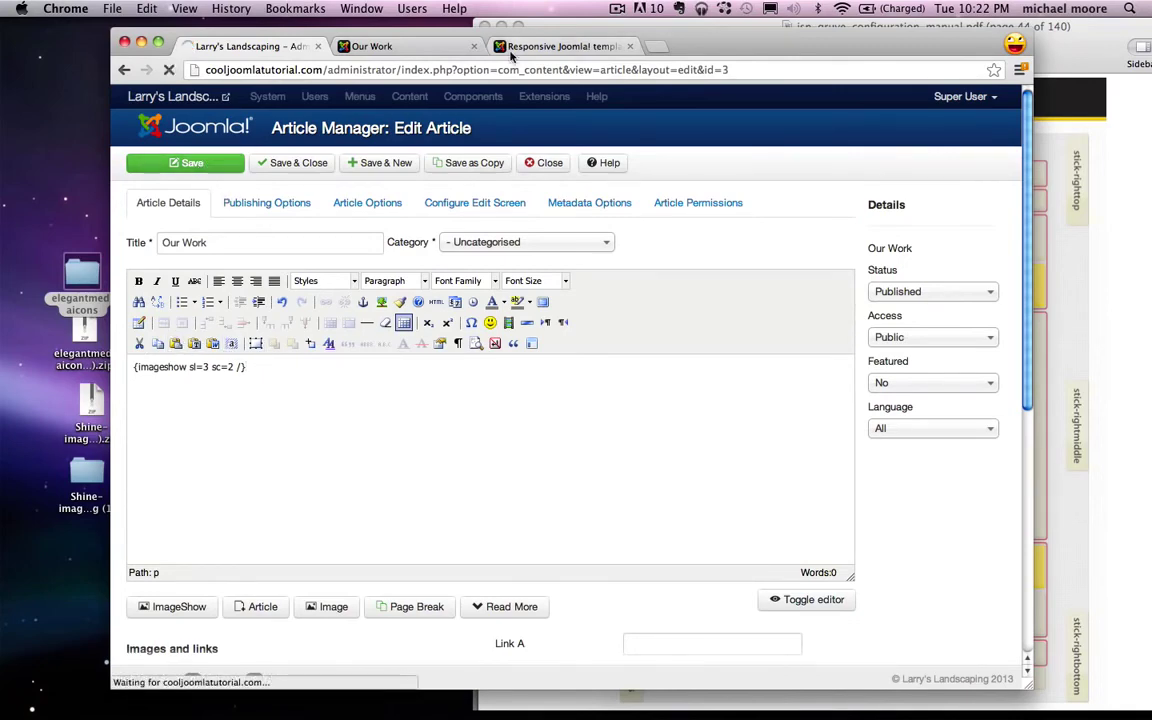
left_click(397, 47)
Step: Reload Our Work to preview the gallery, step through its second and third images, then open Contact Us
left_click(171, 69)
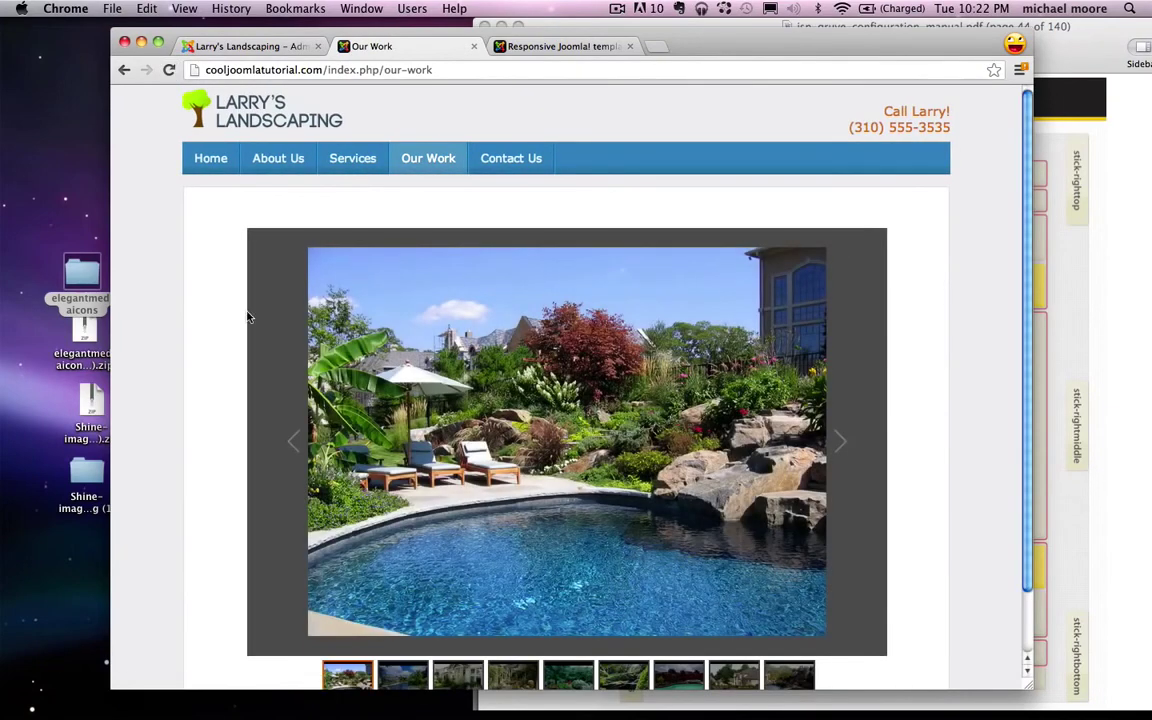
scroll(249, 317, "down", 2)
scroll(249, 317, "up", 1)
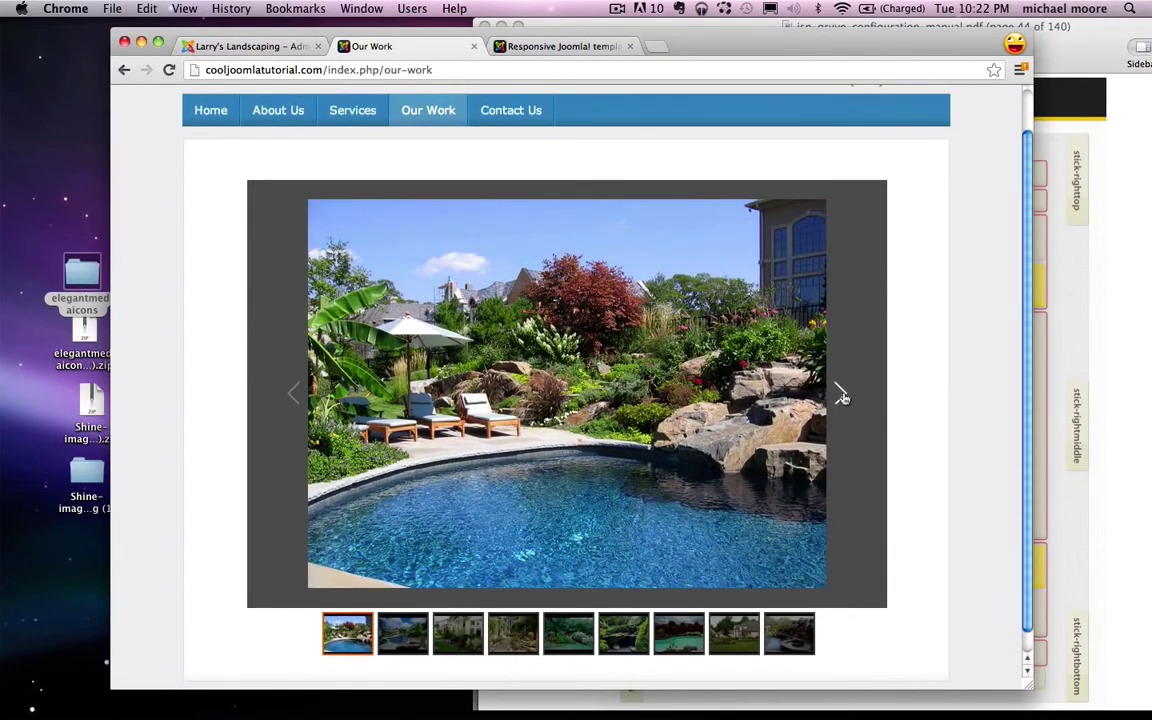
left_click(841, 395)
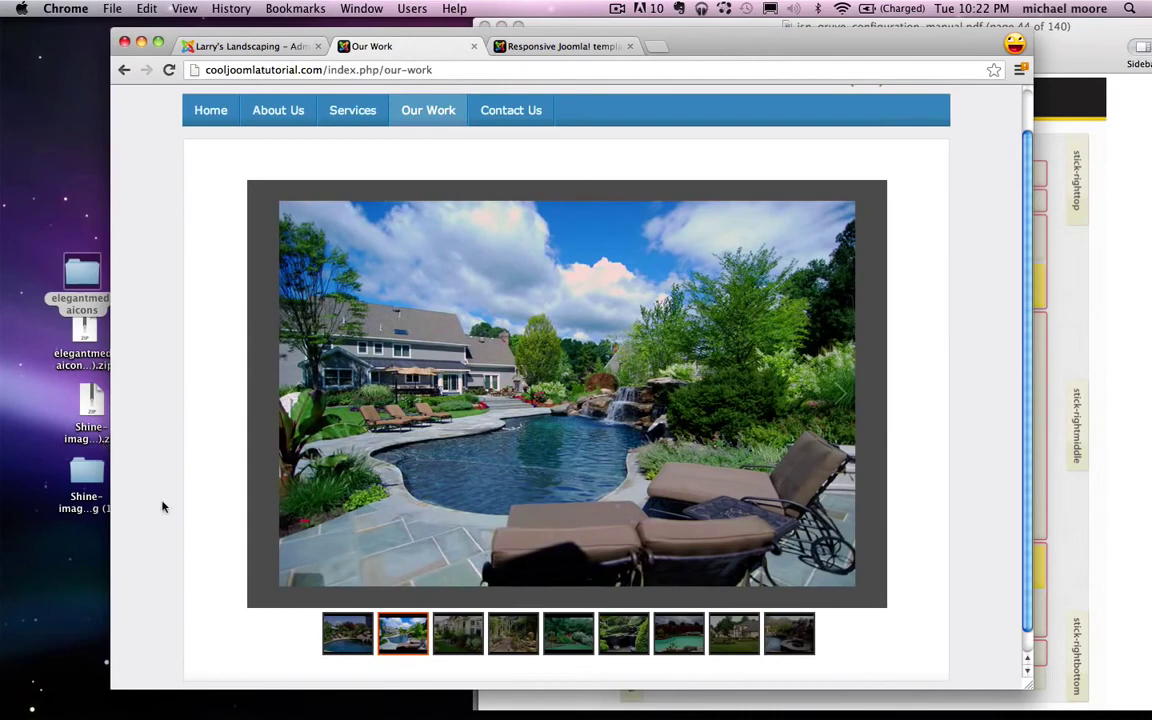
scroll(383, 503, "down", 1)
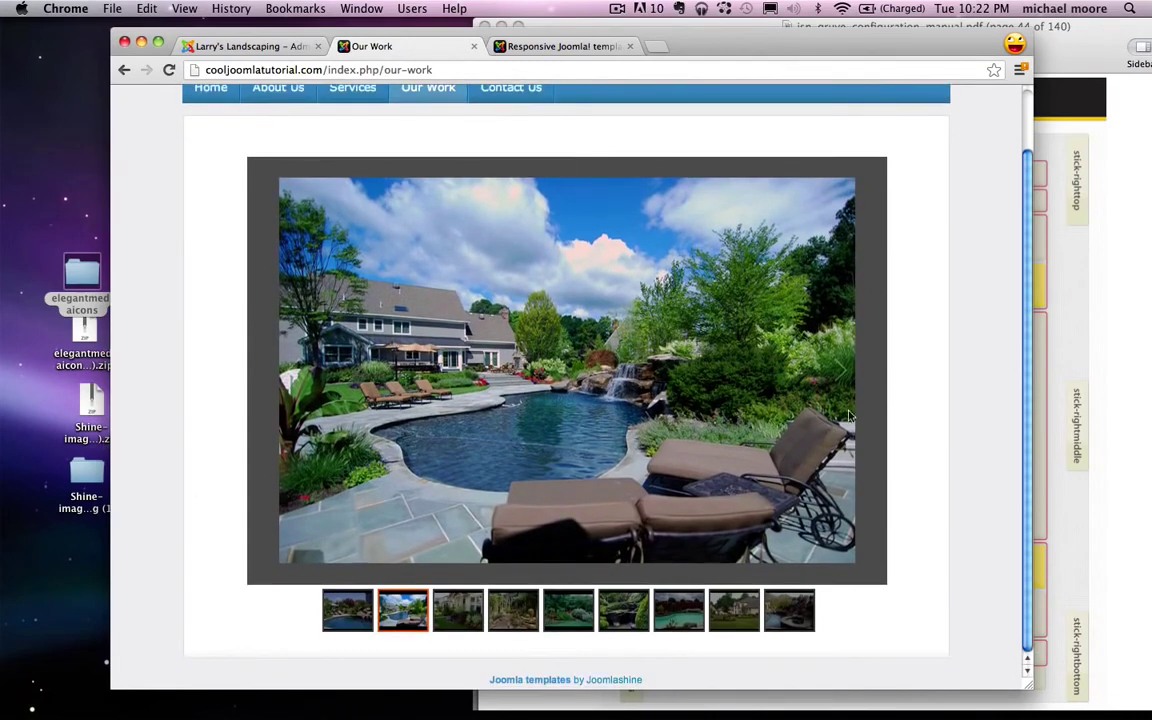
scroll(849, 416, "up", 3)
left_click(845, 420)
scroll(684, 363, "down", 3)
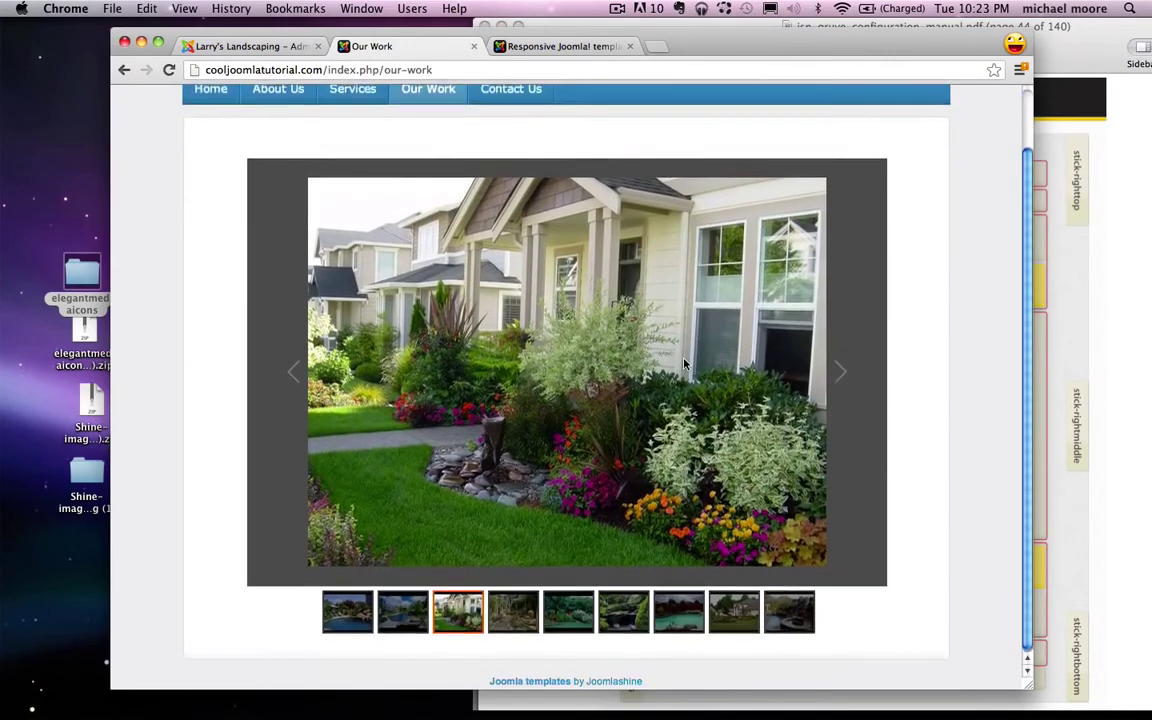
scroll(684, 363, "up", 3)
left_click(516, 157)
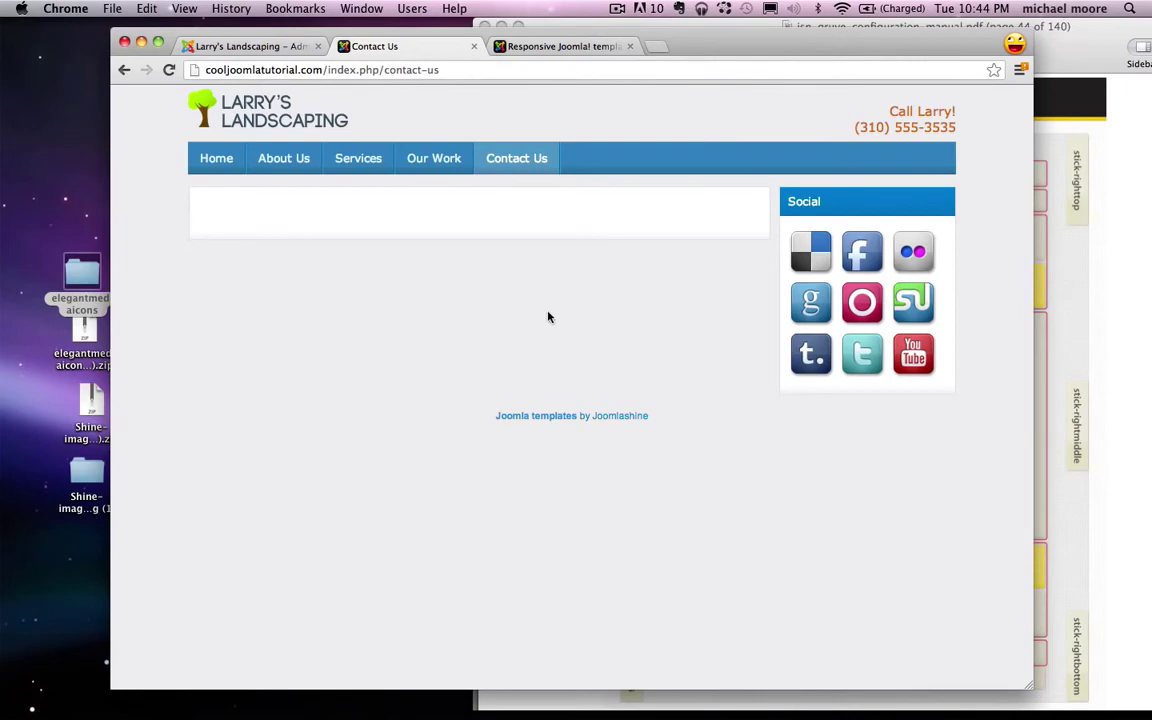
Step: Find Manhattan Beach, CA in Google Maps and open its embedded-map customize page
key("super+t")
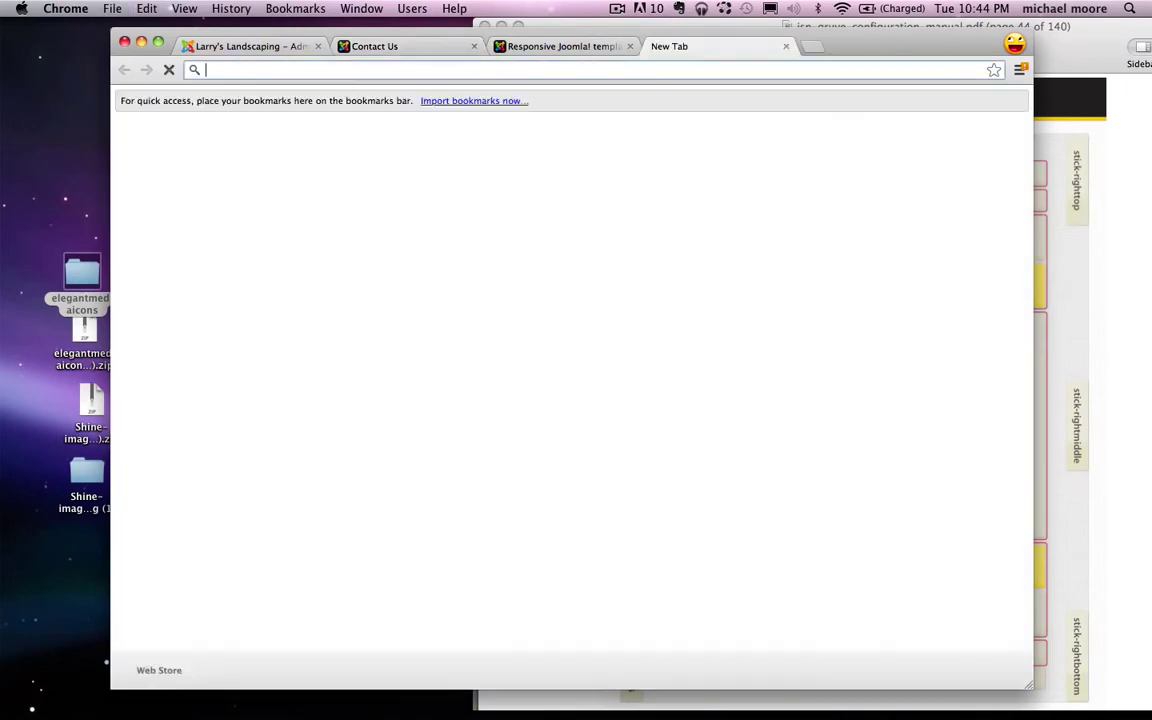
type("maps.google.com")
key("Return")
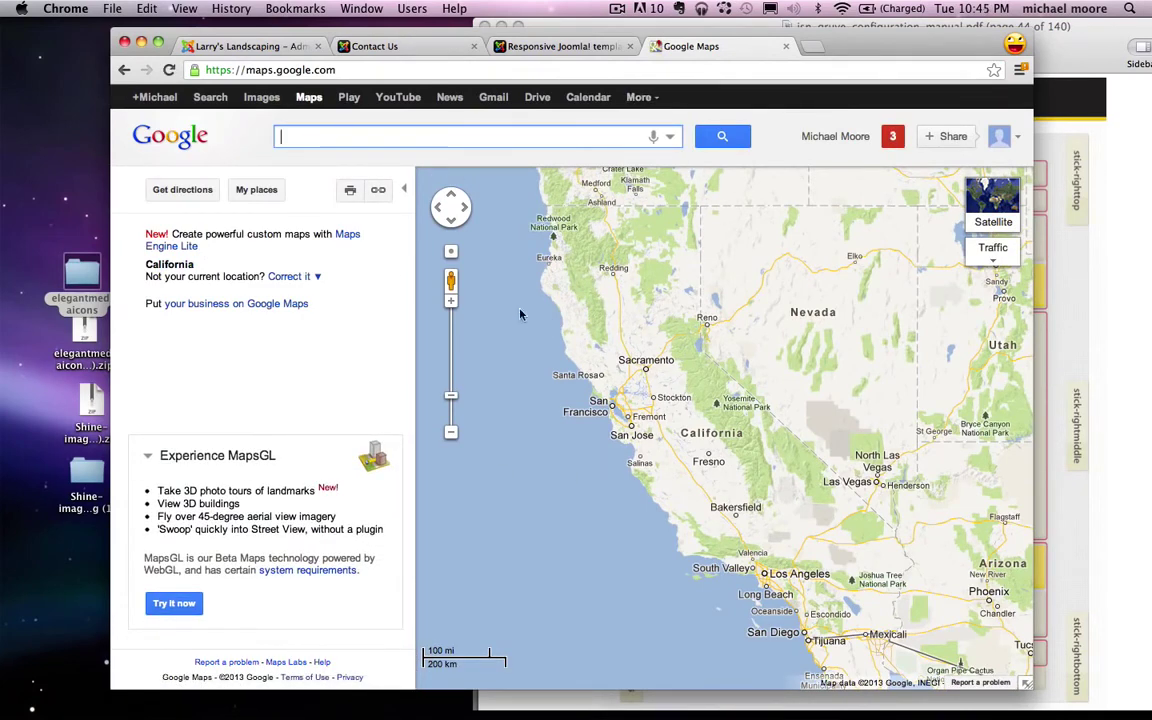
type("manh")
key("Down")
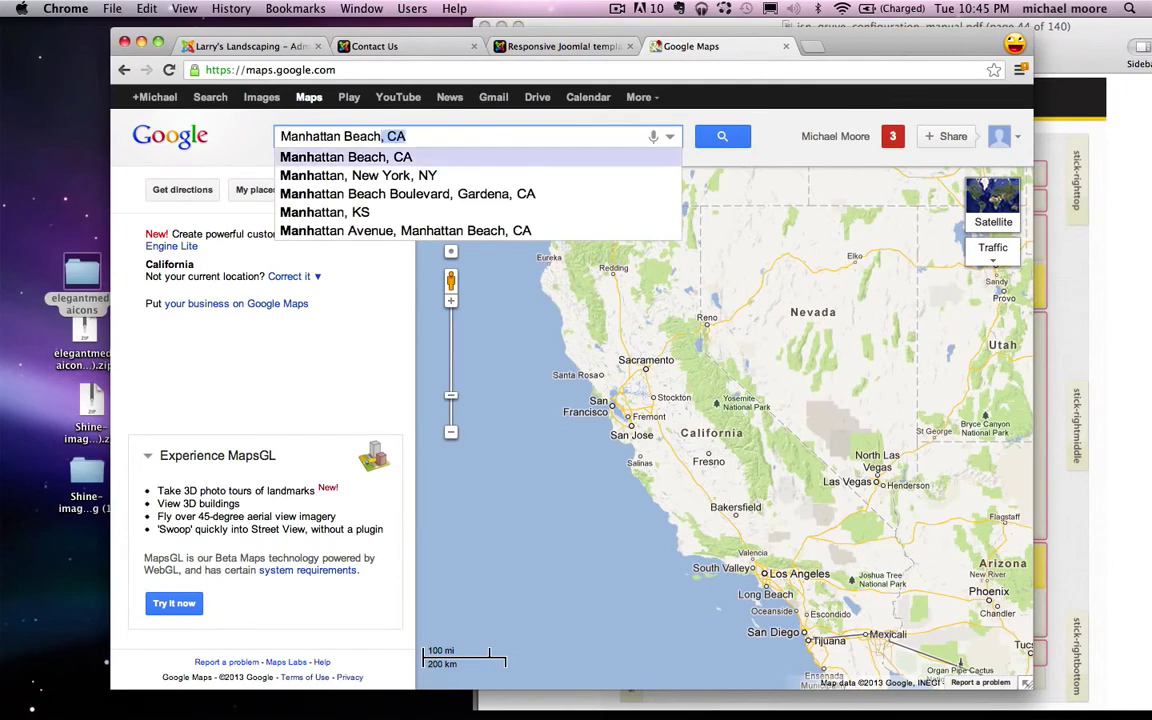
key("Return")
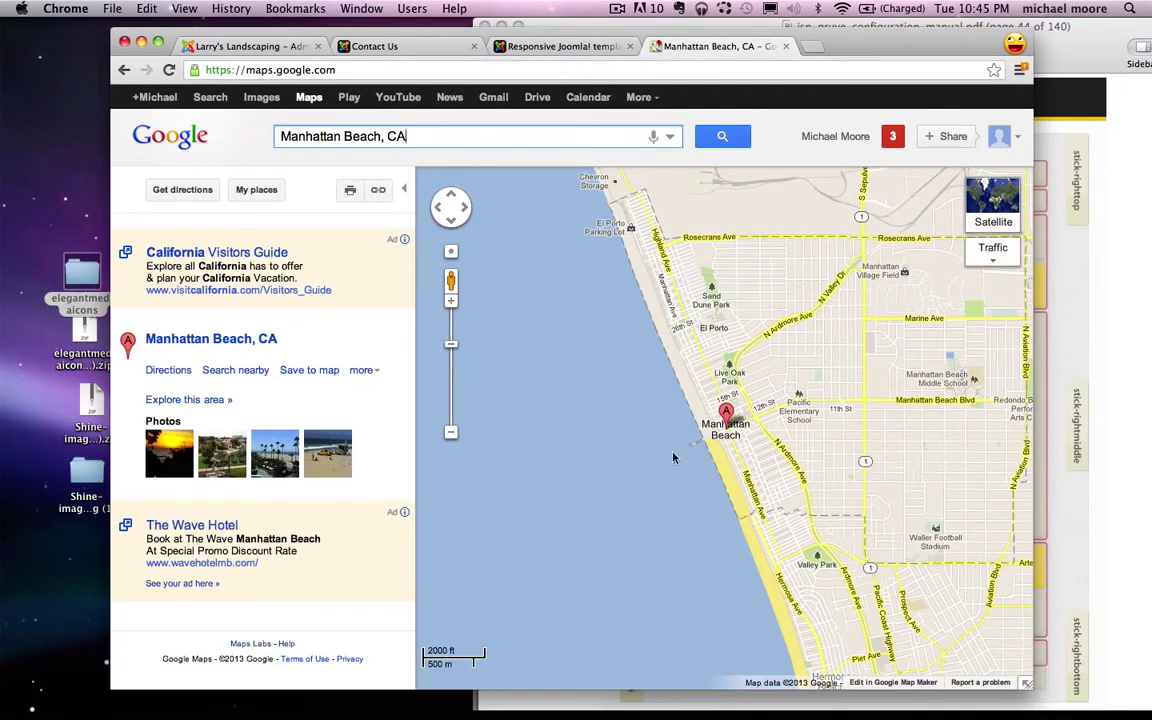
left_click(380, 193)
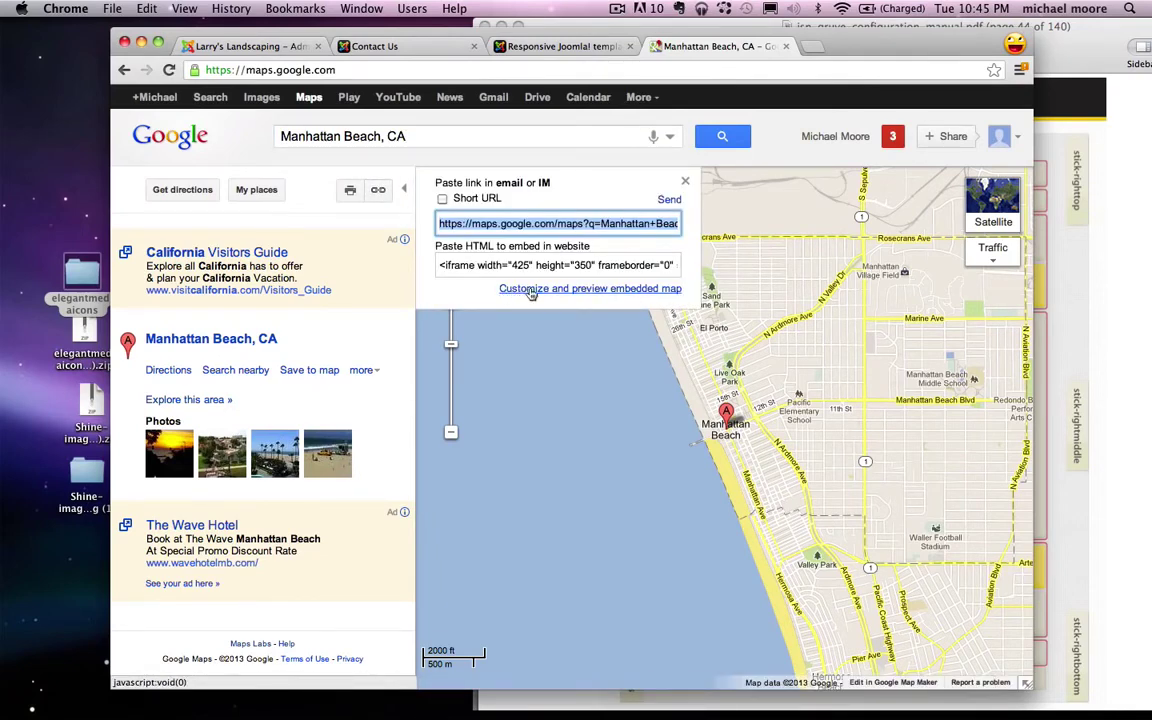
left_click(566, 290)
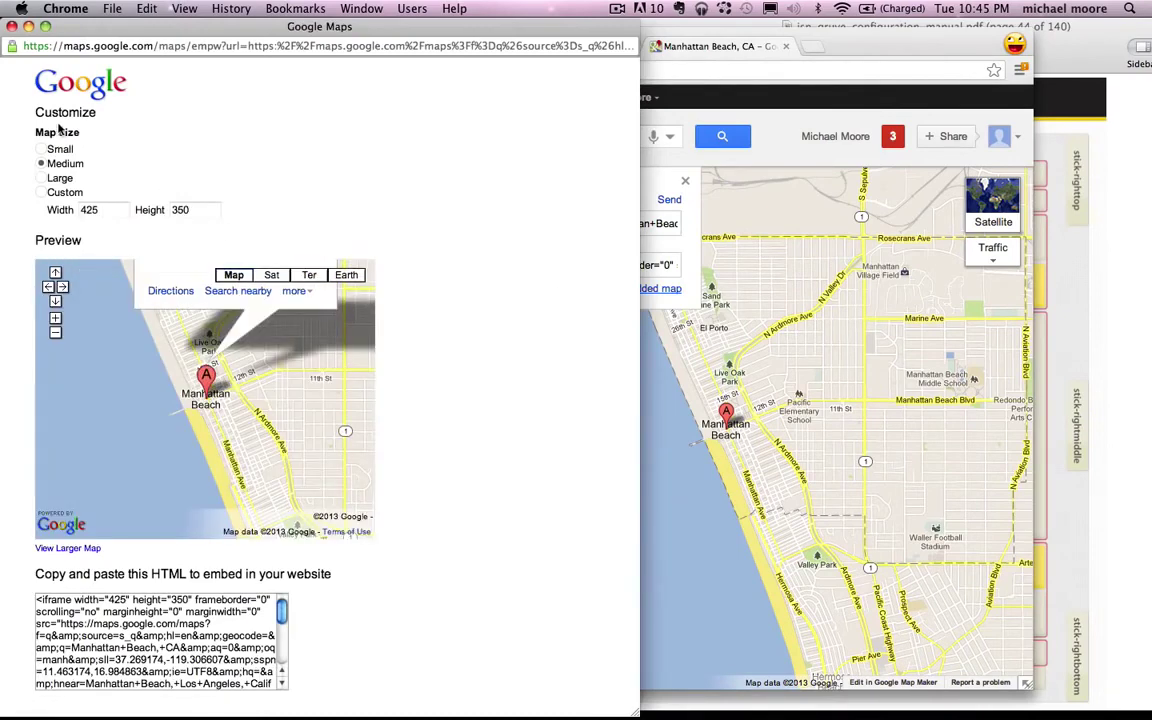
Step: Set a custom 940 × 270 map size and pan the preview to frame Manhattan Beach
left_click(40, 192)
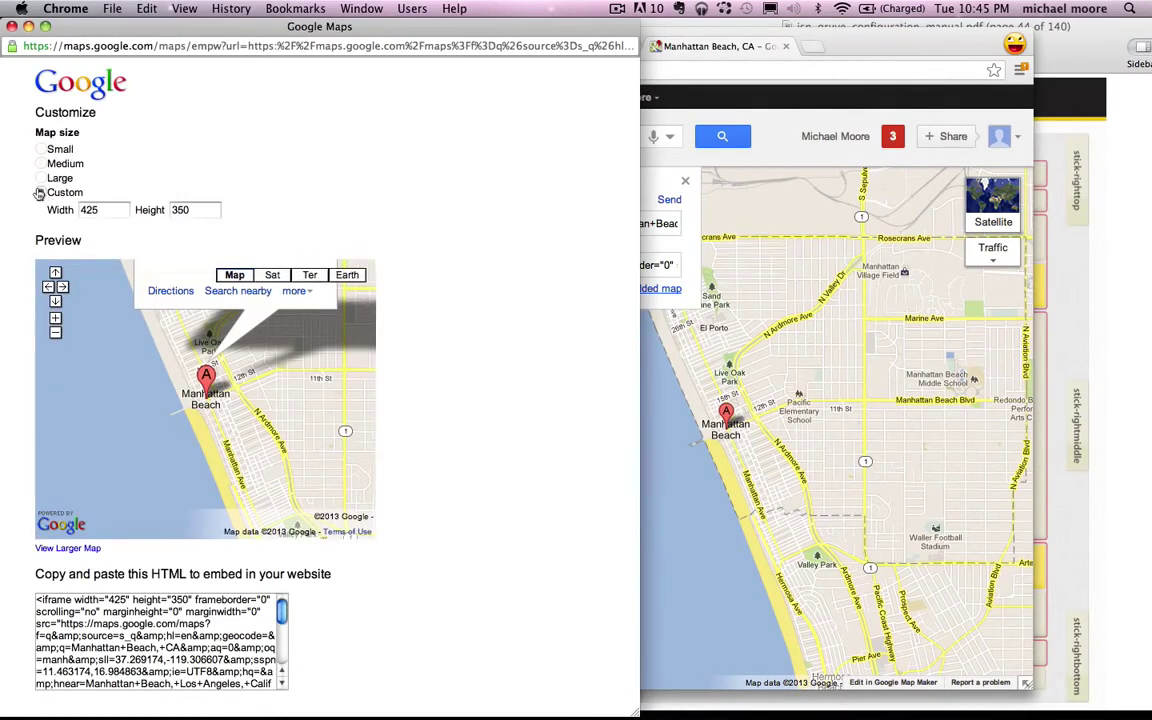
double_click(100, 210)
type("940")
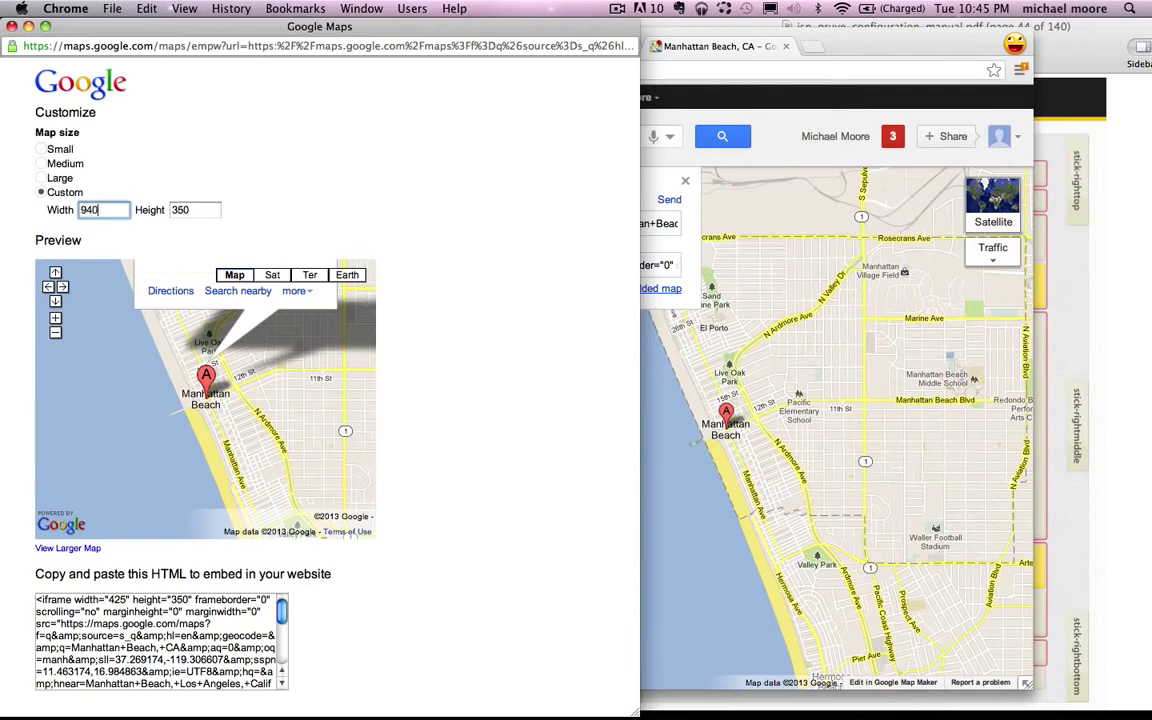
double_click(177, 211)
type("270")
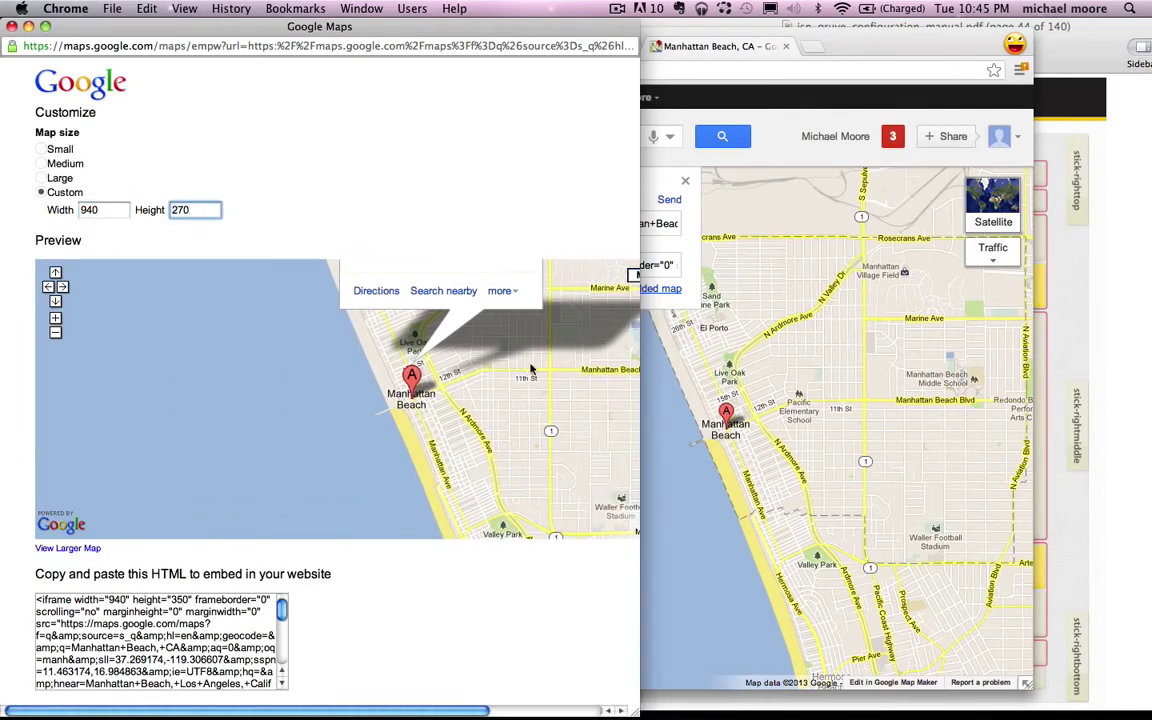
left_click_drag(531, 370, 410, 451)
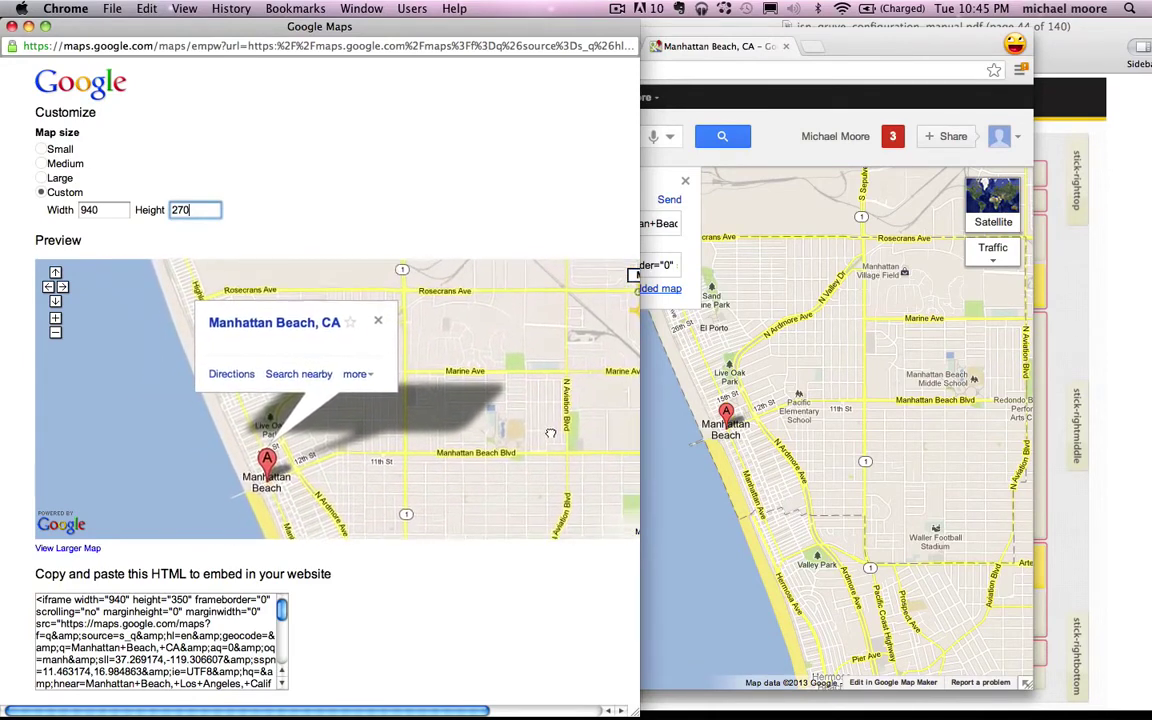
left_click_drag(550, 433, 543, 431)
scroll(528, 561, "right", 3)
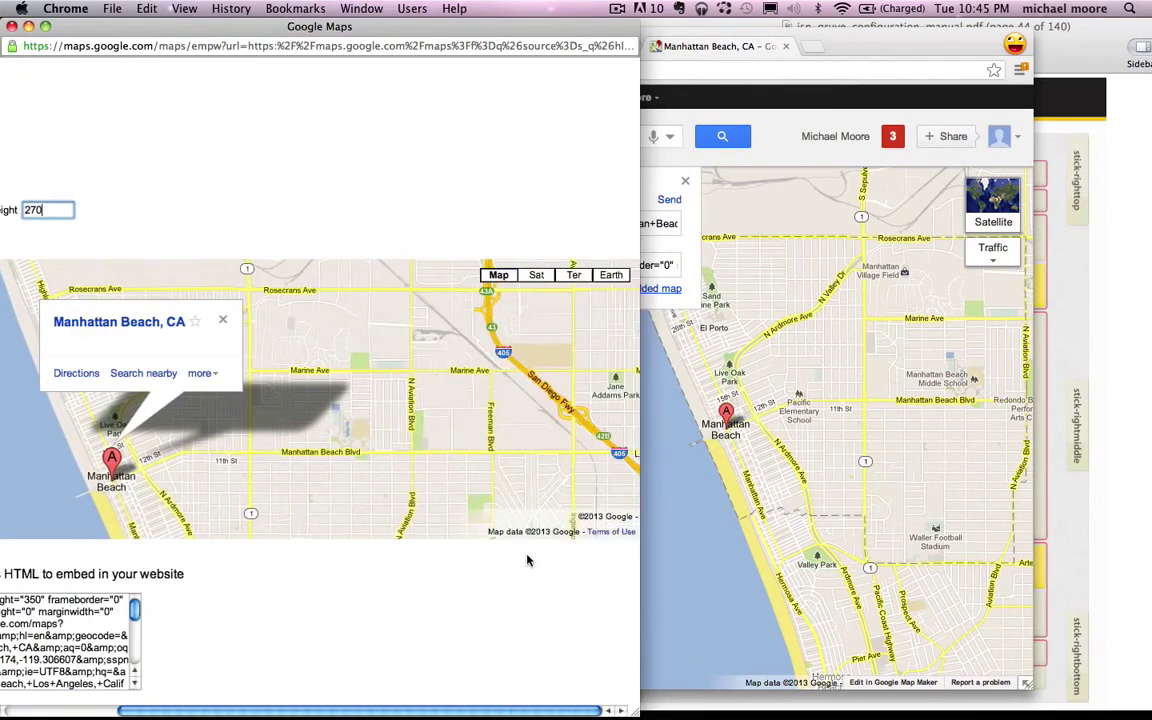
scroll(528, 561, "left", 3)
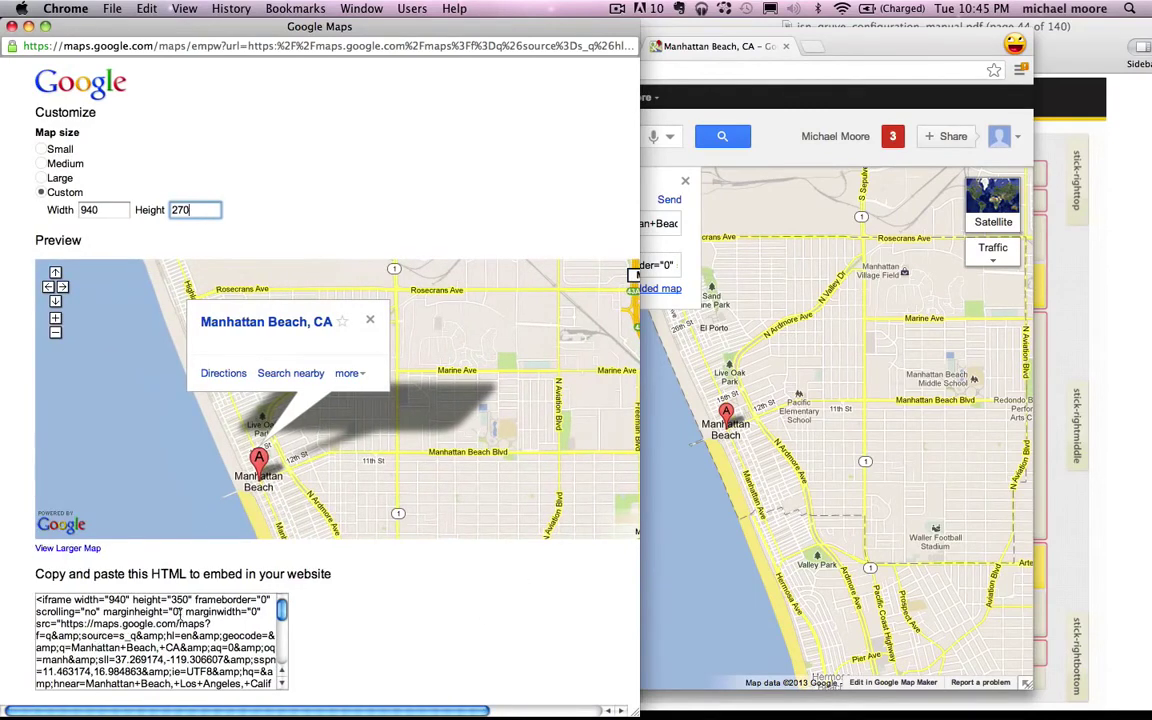
Step: Copy the full embed code, then close the preview window and the Maps tab
right_click(184, 551)
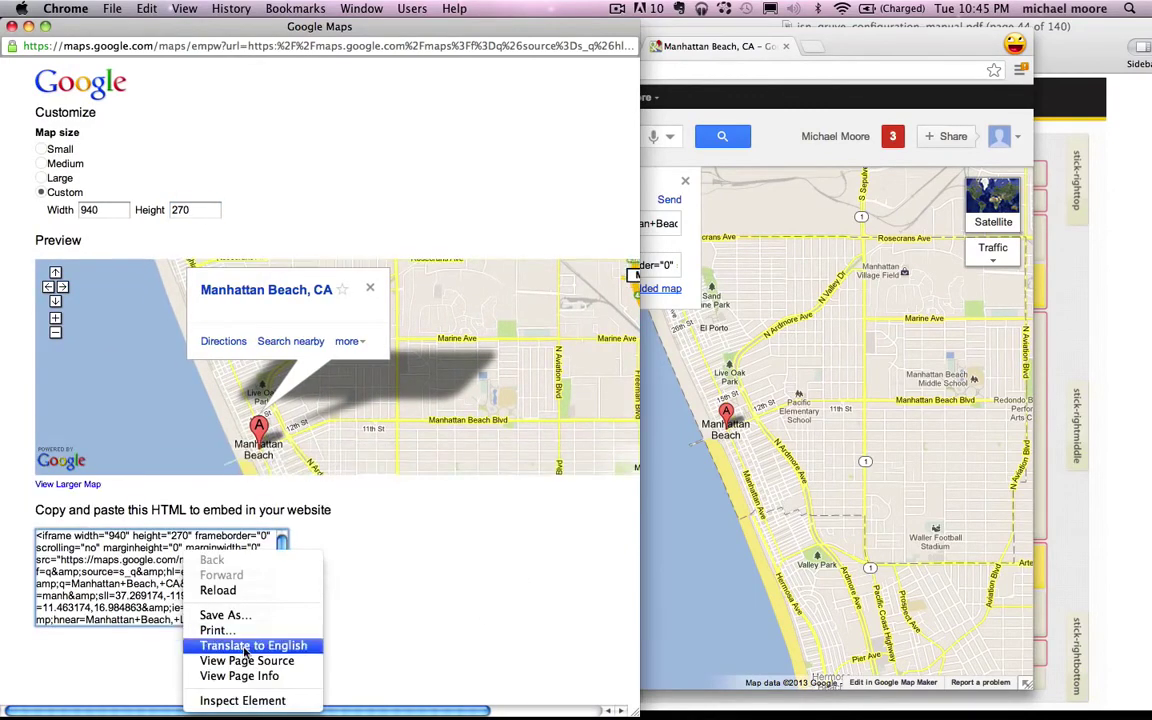
left_click(246, 553)
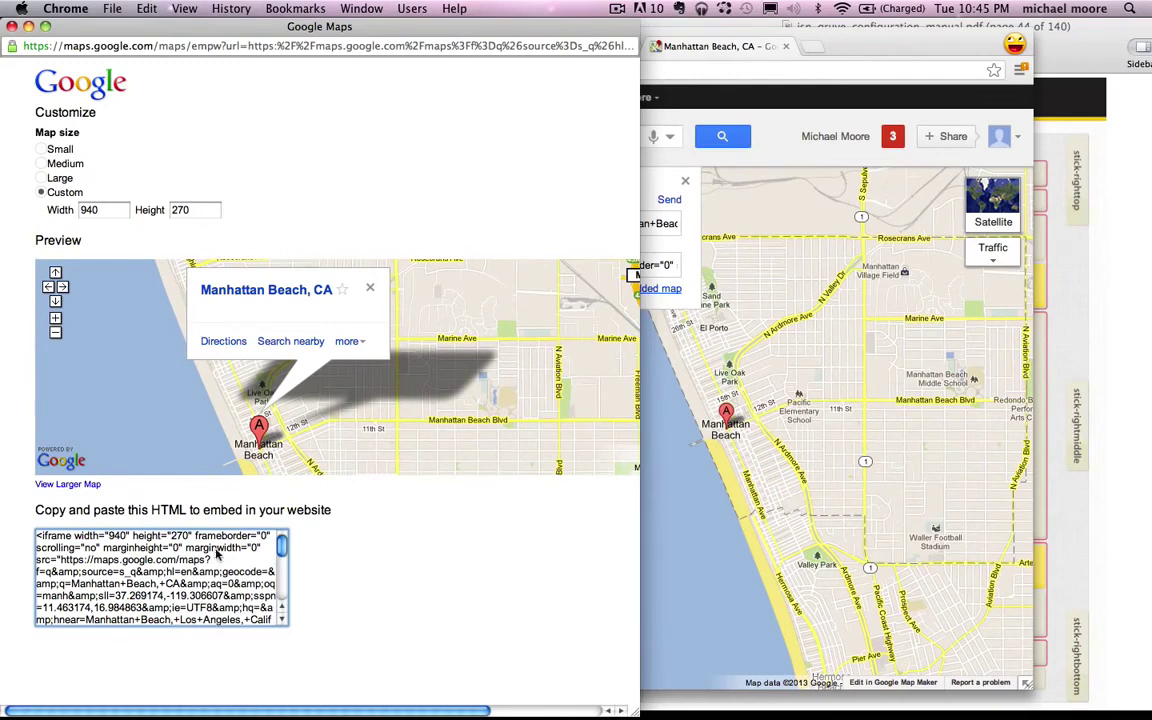
right_click(217, 554)
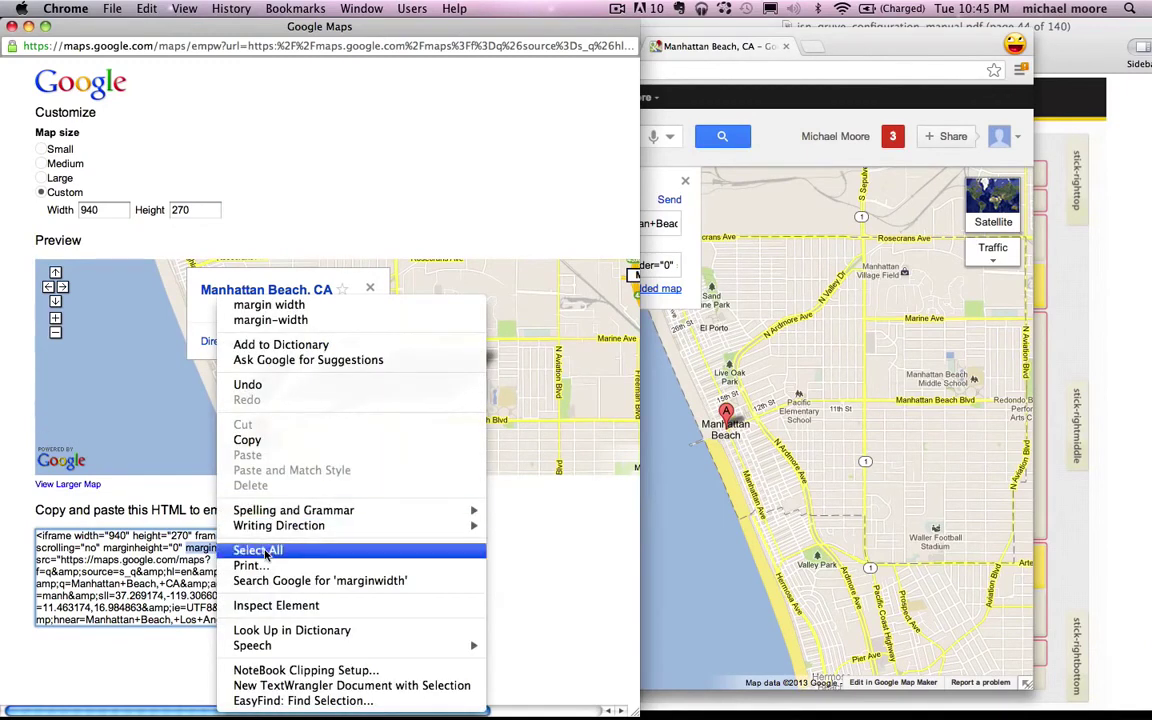
left_click(266, 551)
right_click(192, 565)
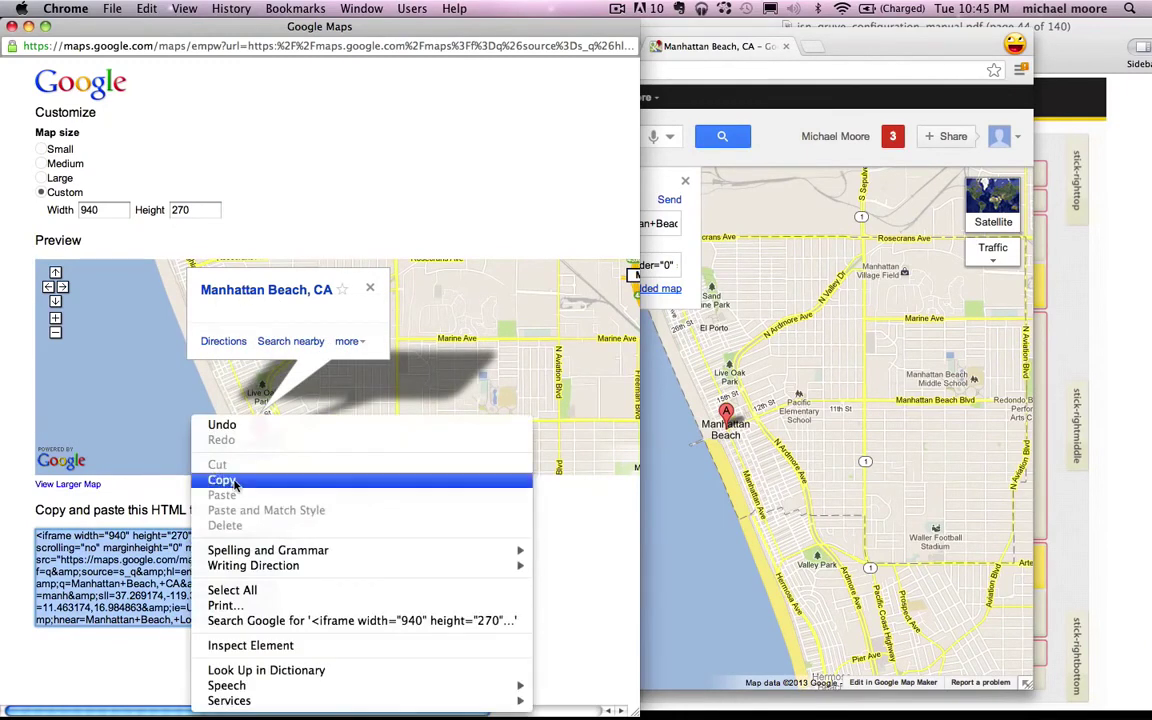
left_click(214, 440)
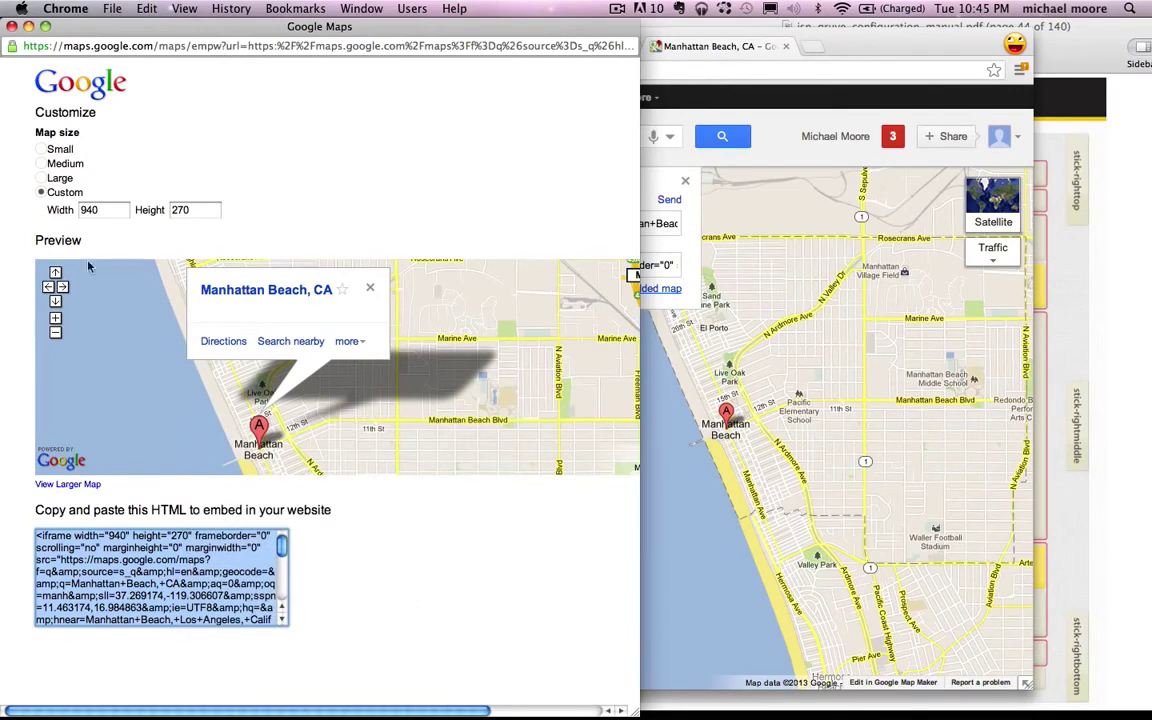
left_click(11, 27)
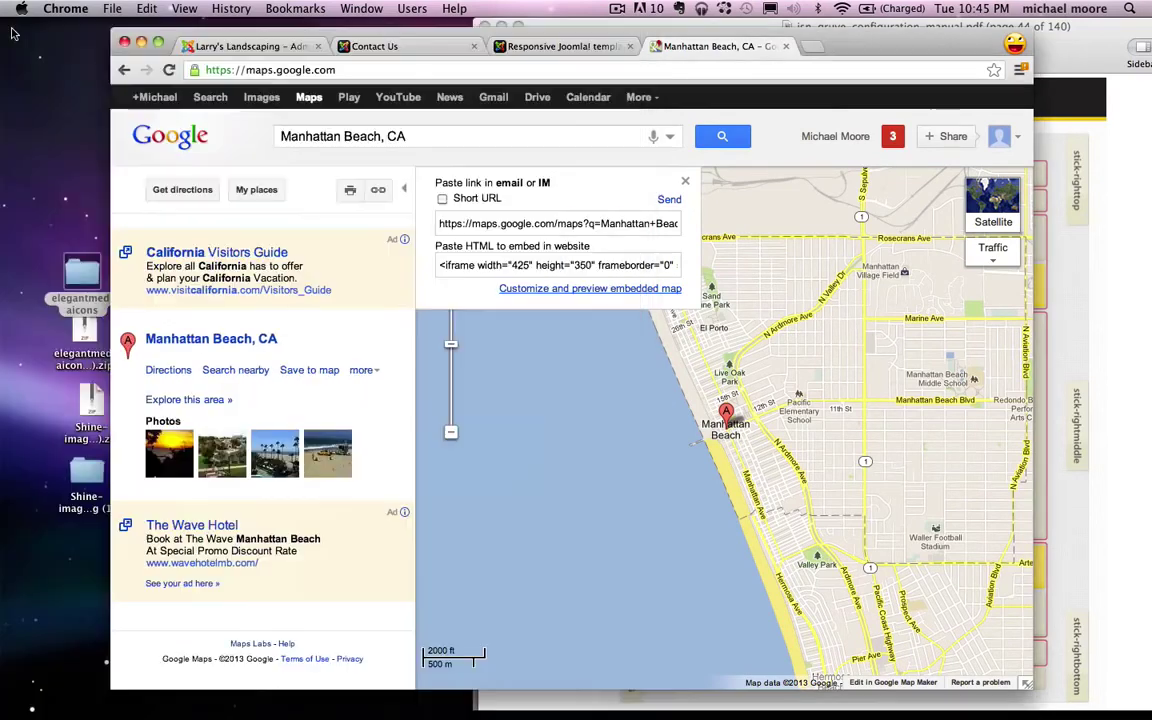
left_click(785, 46)
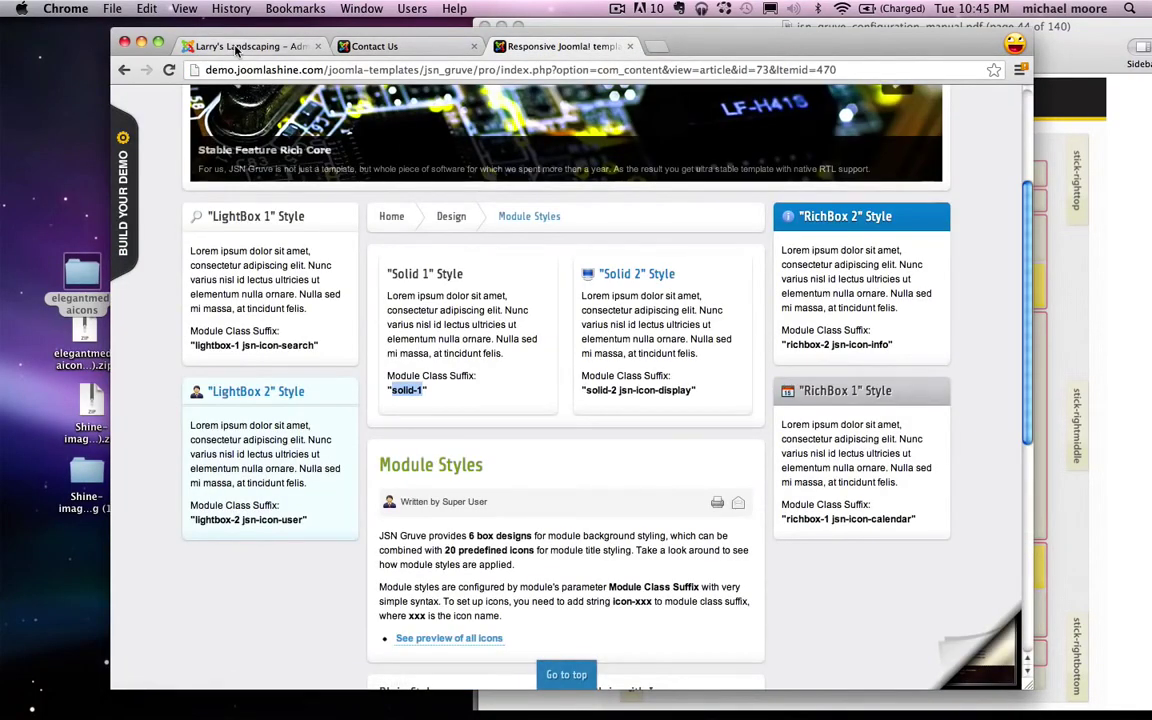
Step: Remove iframe from the TinyMCE plugin's Prohibited Elements, leaving script,applet, and save the plugin
left_click(247, 46)
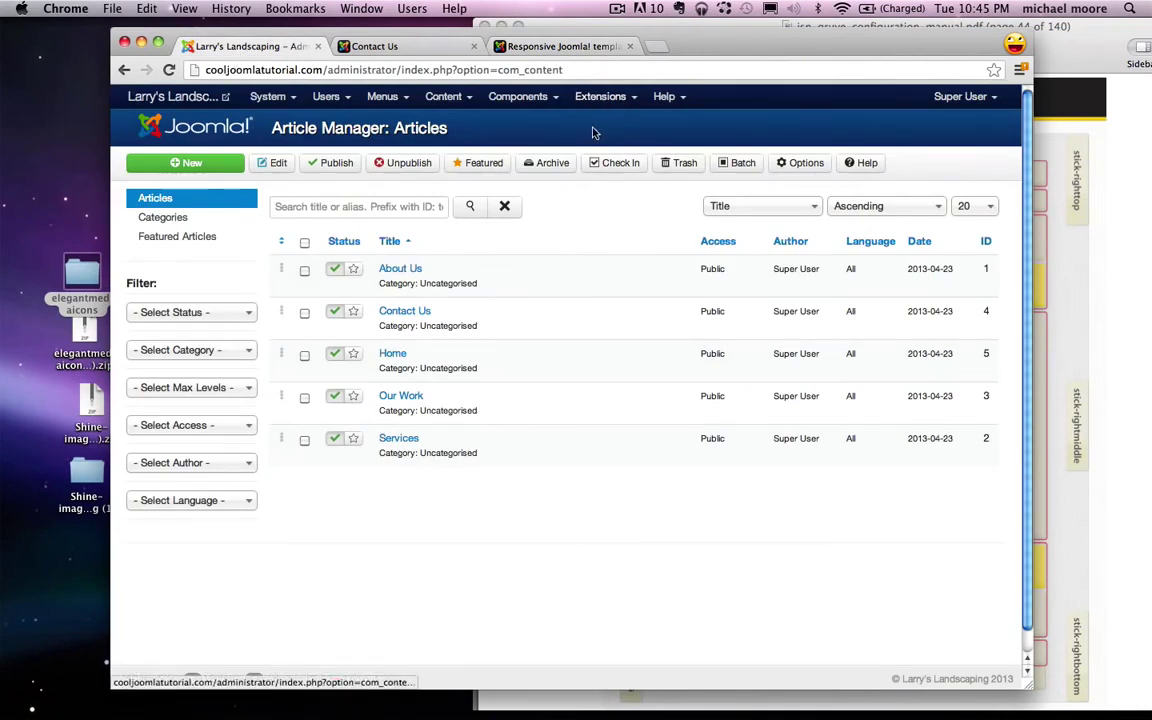
left_click(597, 97)
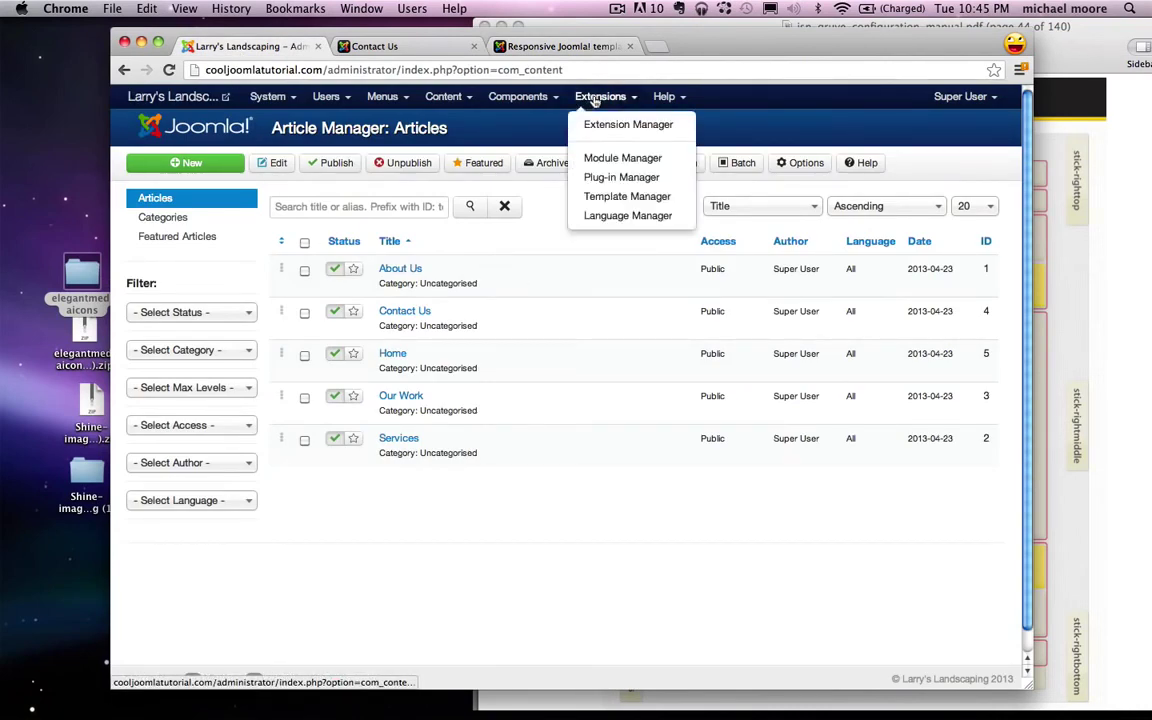
left_click(627, 185)
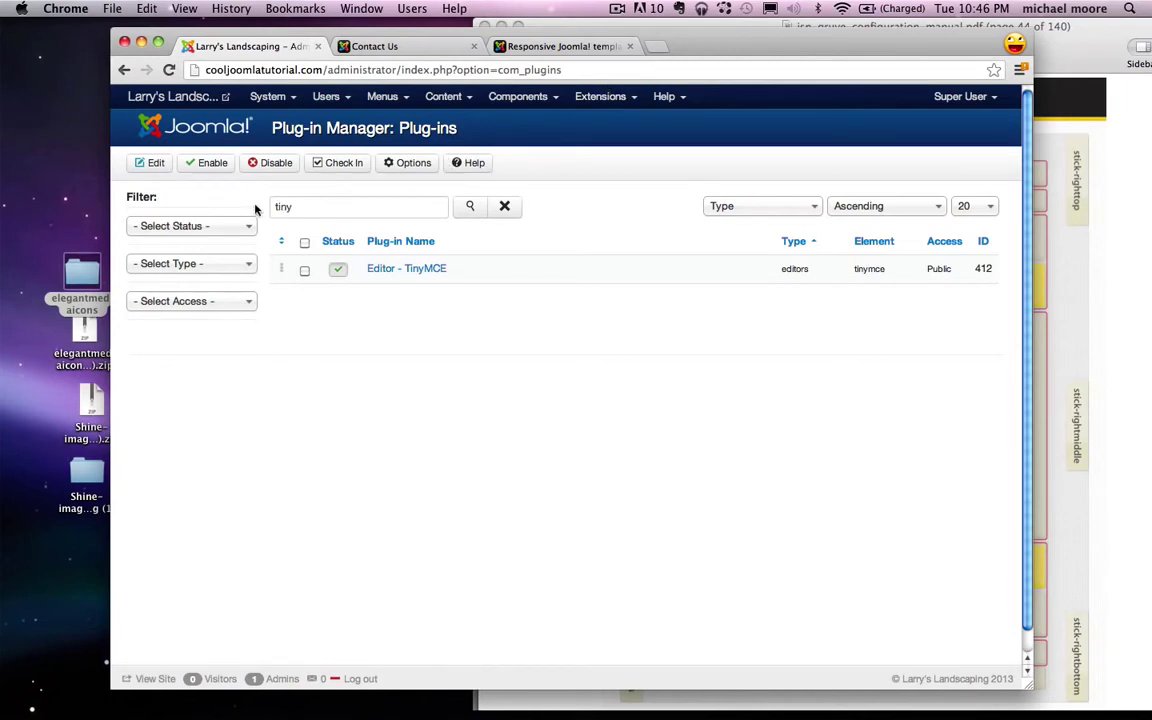
left_click(291, 207)
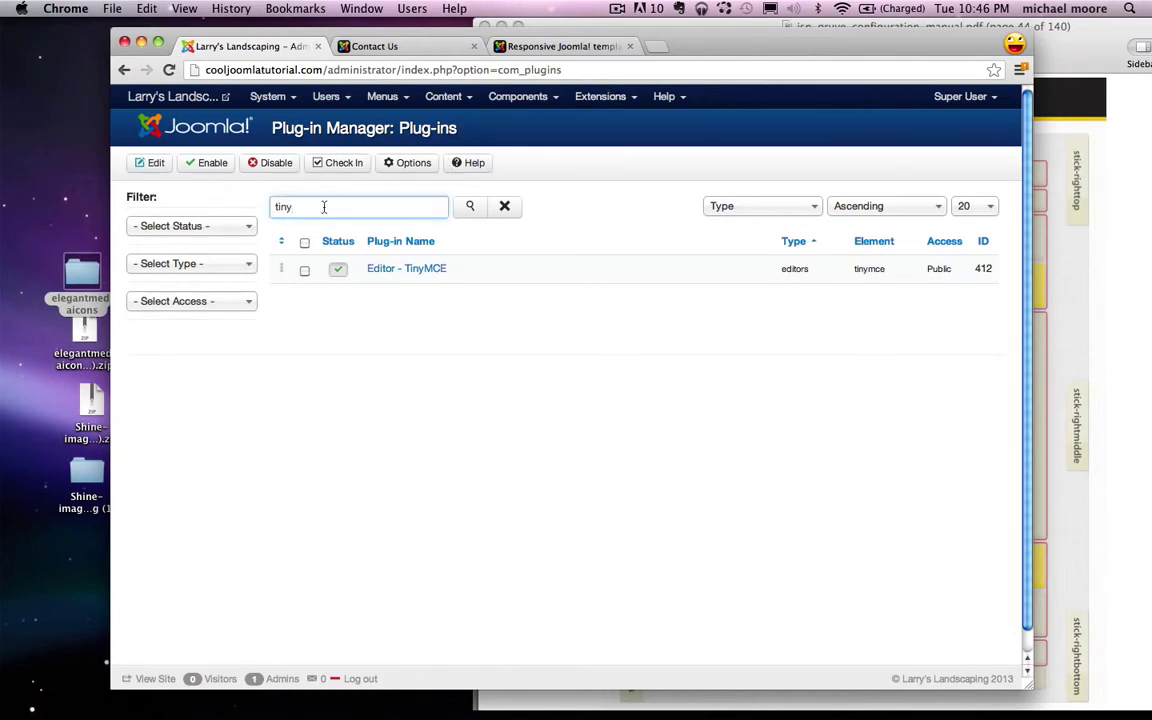
left_click(414, 273)
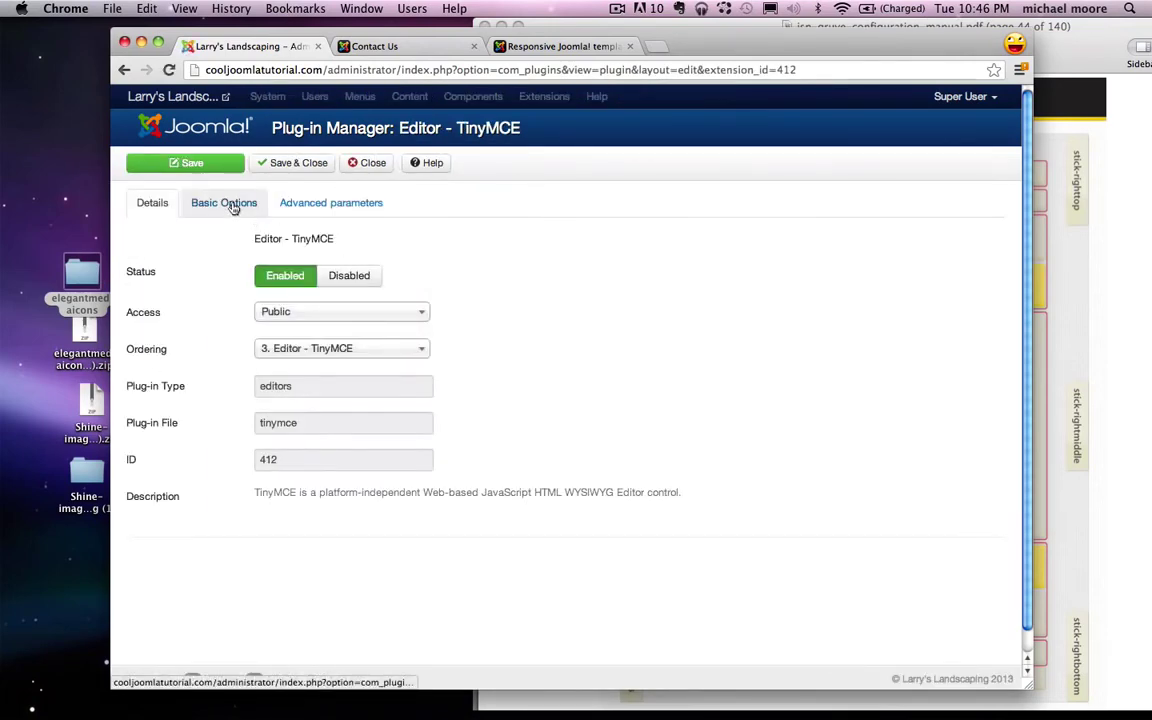
left_click(231, 206)
scroll(225, 279, "down", 5)
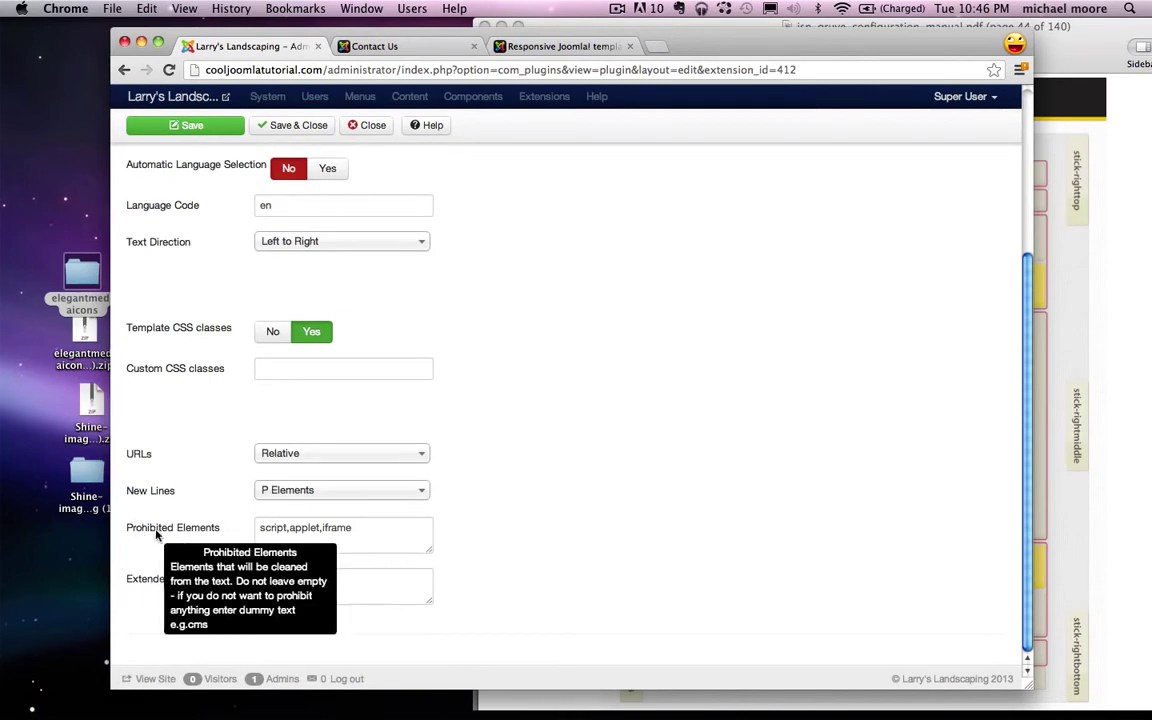
double_click(325, 533)
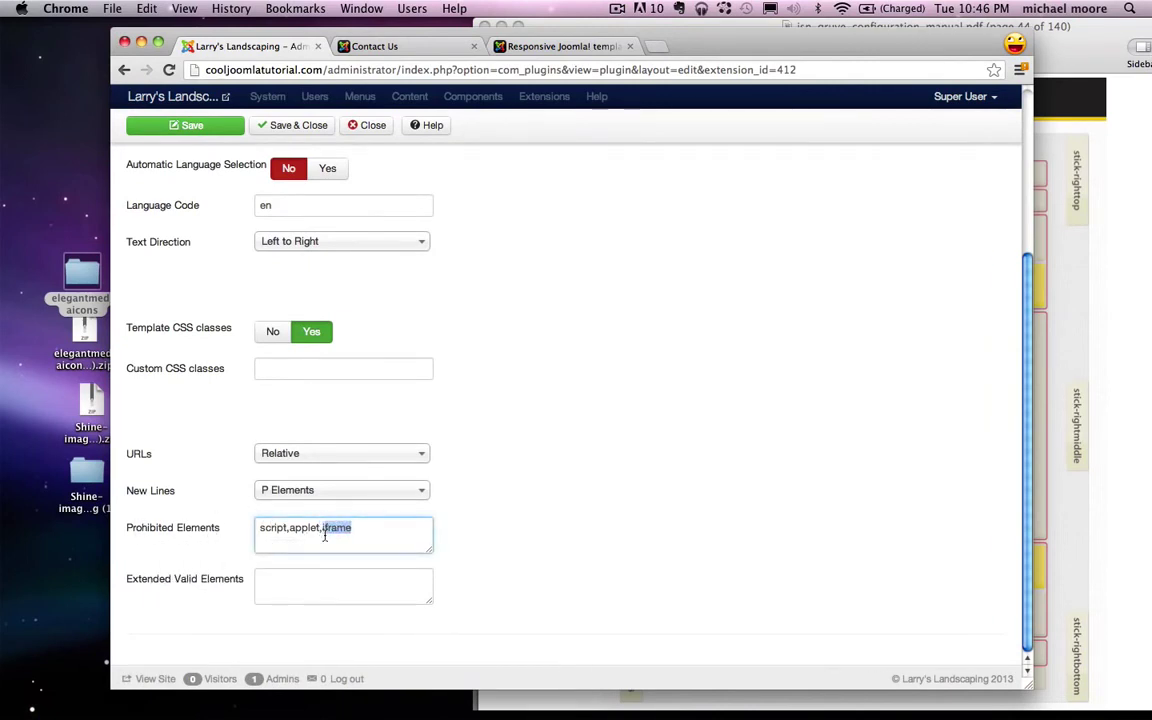
key("BackSpace")
left_click(290, 126)
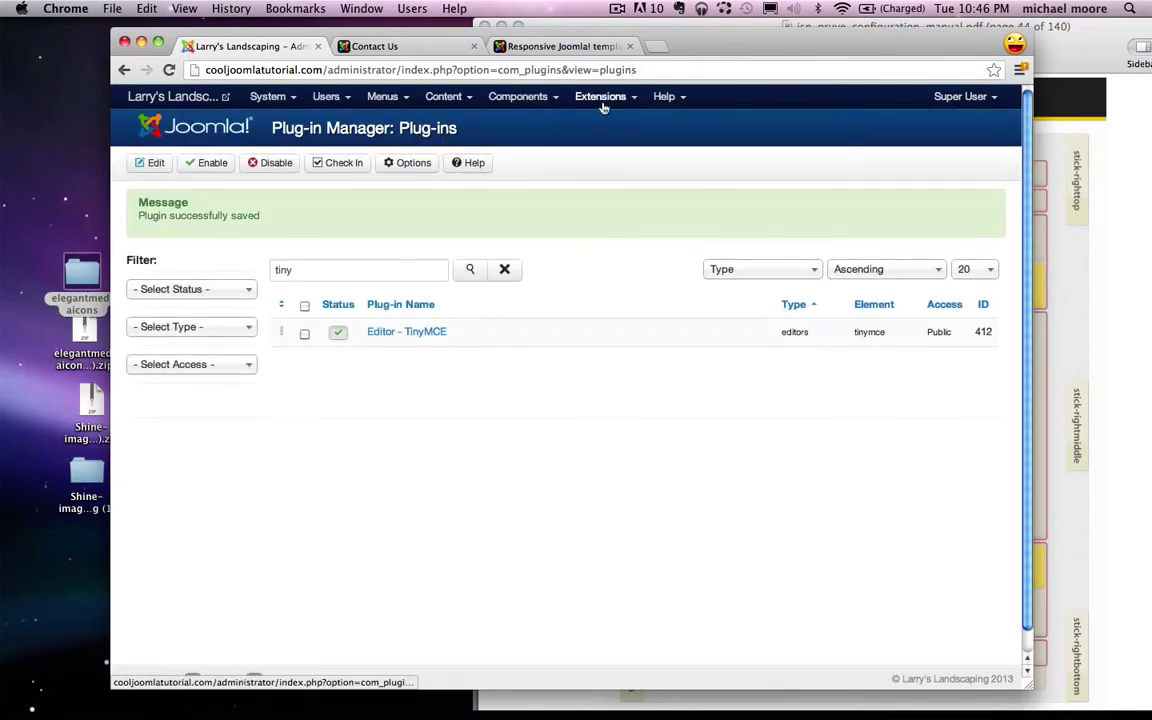
left_click(601, 97)
left_click(624, 162)
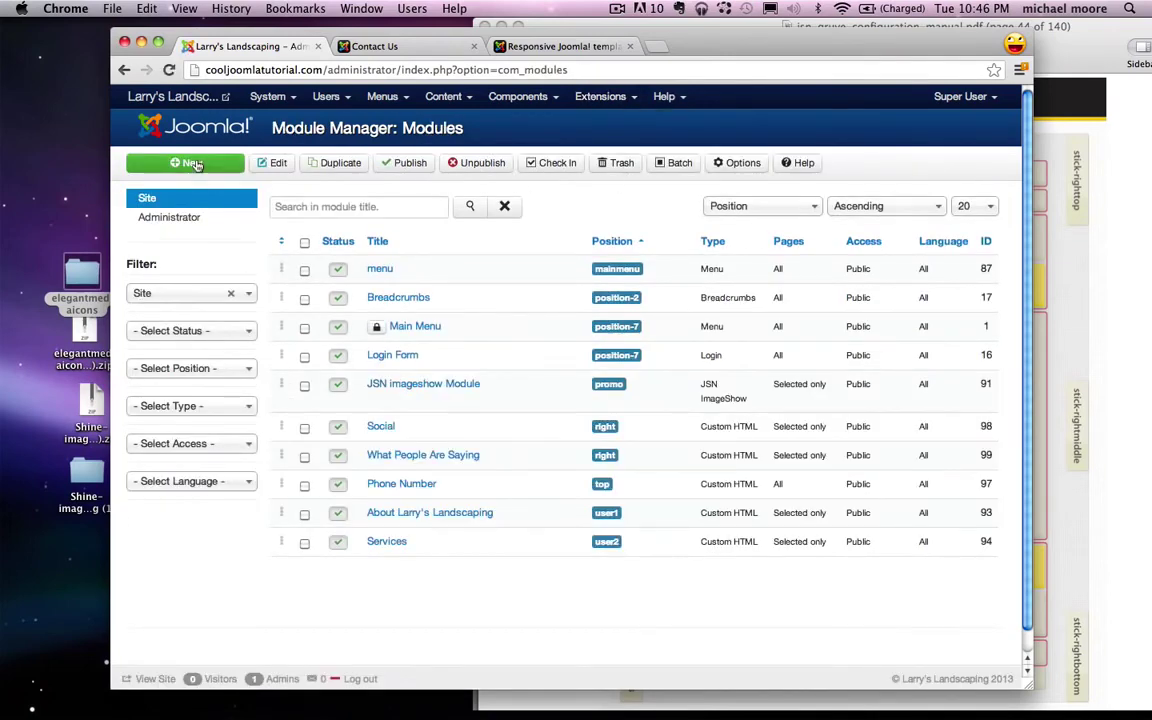
Step: Create a Custom HTML module titled 'Map' with its title hidden
left_click(193, 163)
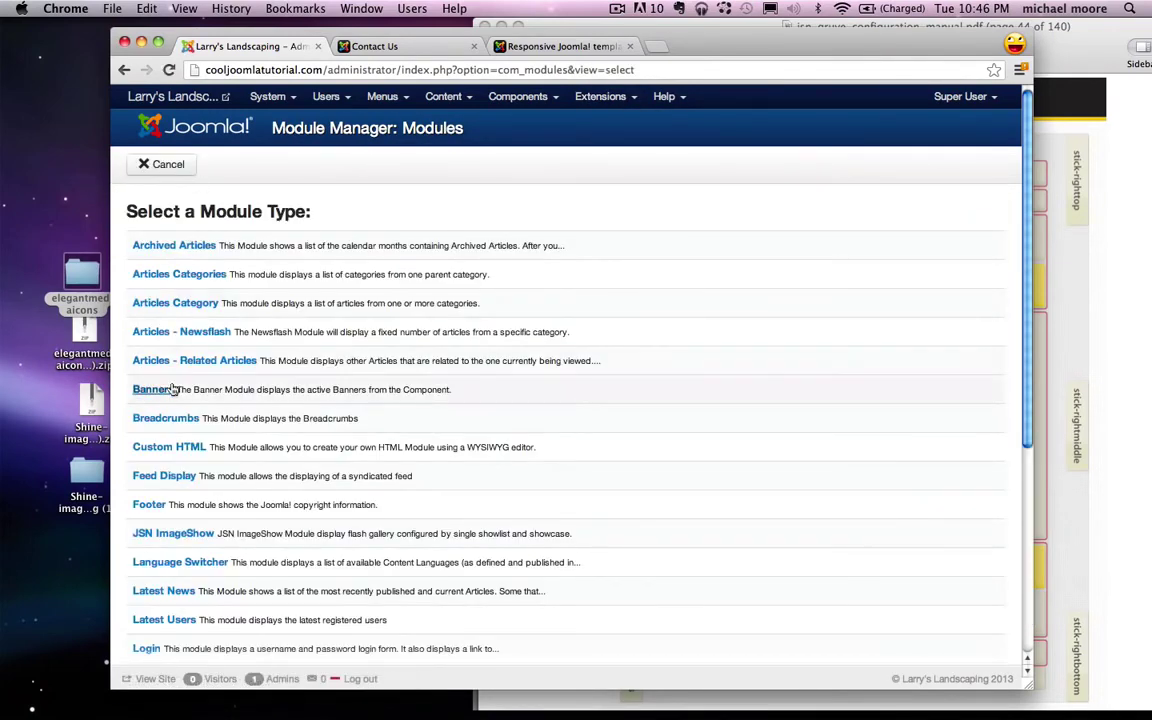
left_click(170, 450)
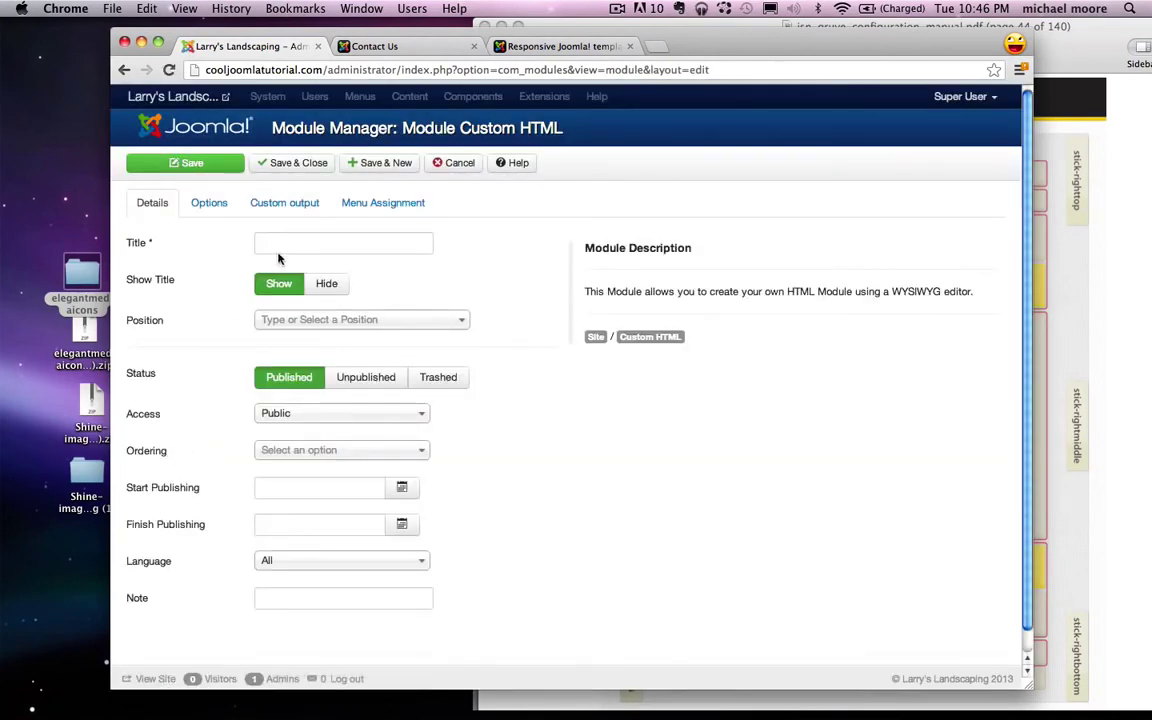
left_click(283, 243)
type("Map")
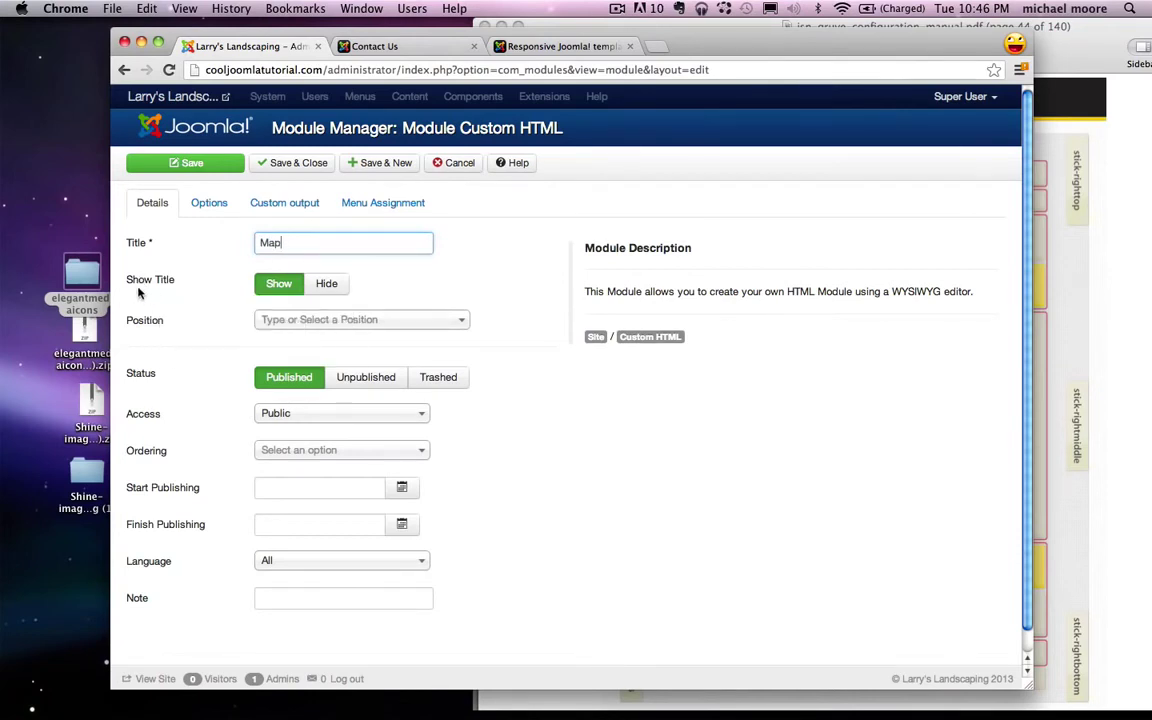
left_click(327, 284)
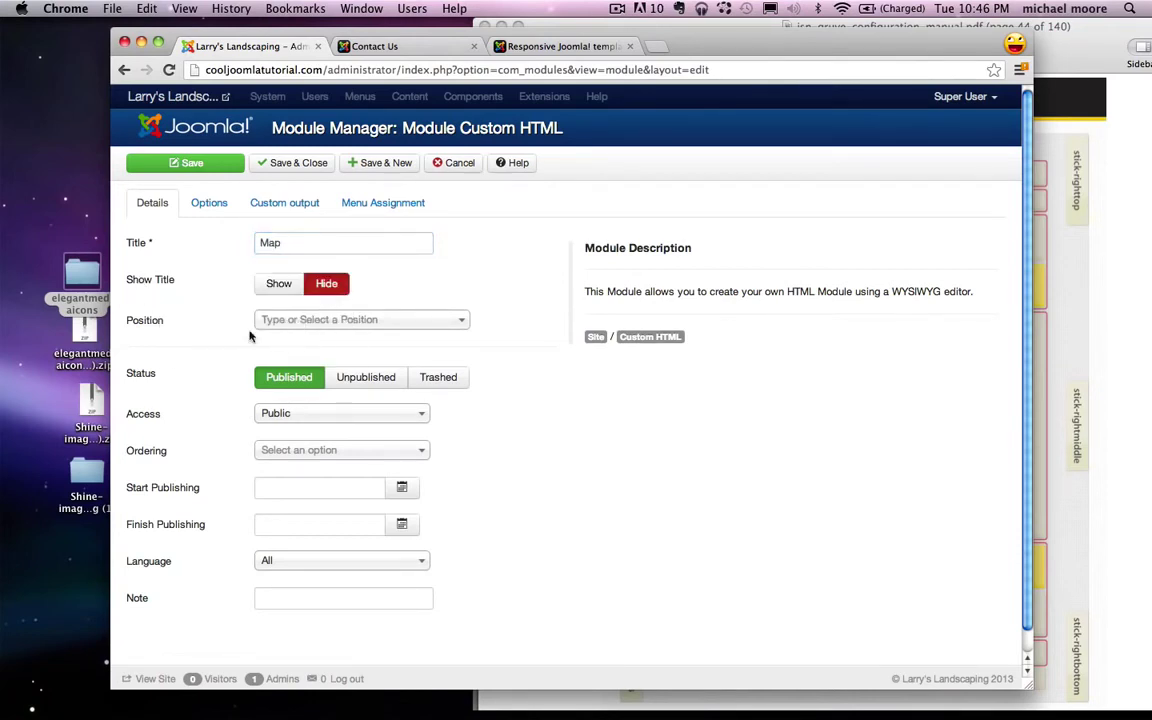
Step: Assign the Map module to the Promo [promo] position and switch to its content editor
left_click(1098, 277)
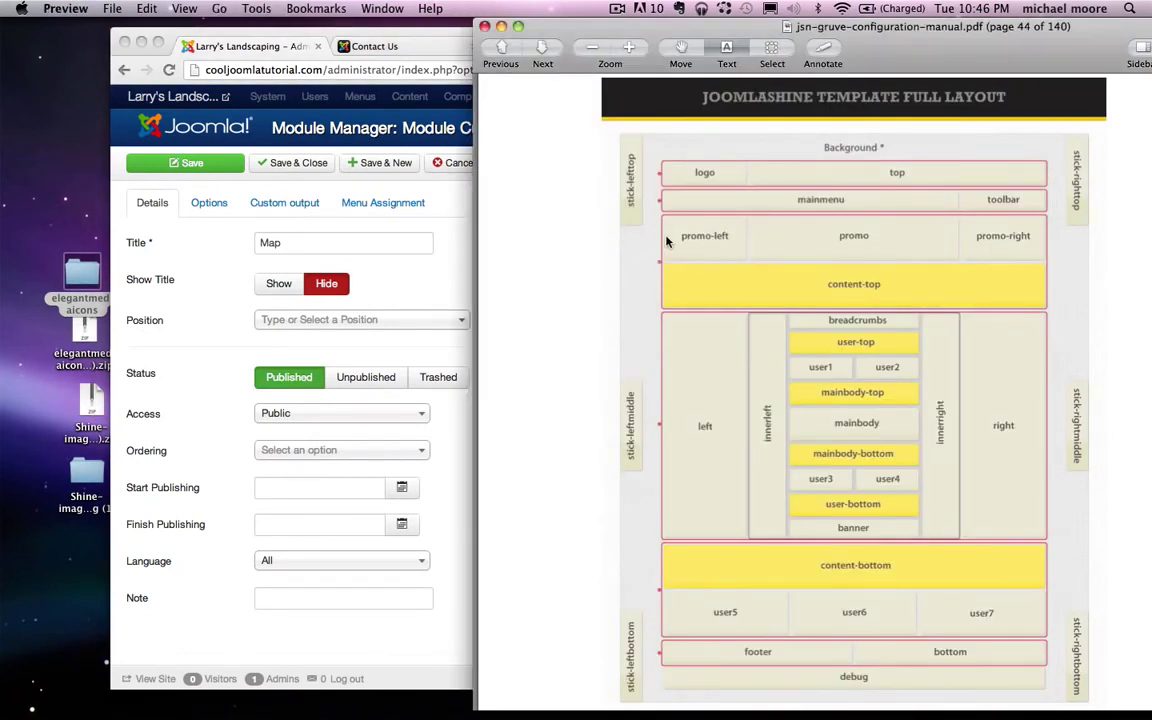
left_click(349, 285)
left_click(303, 320)
type("p")
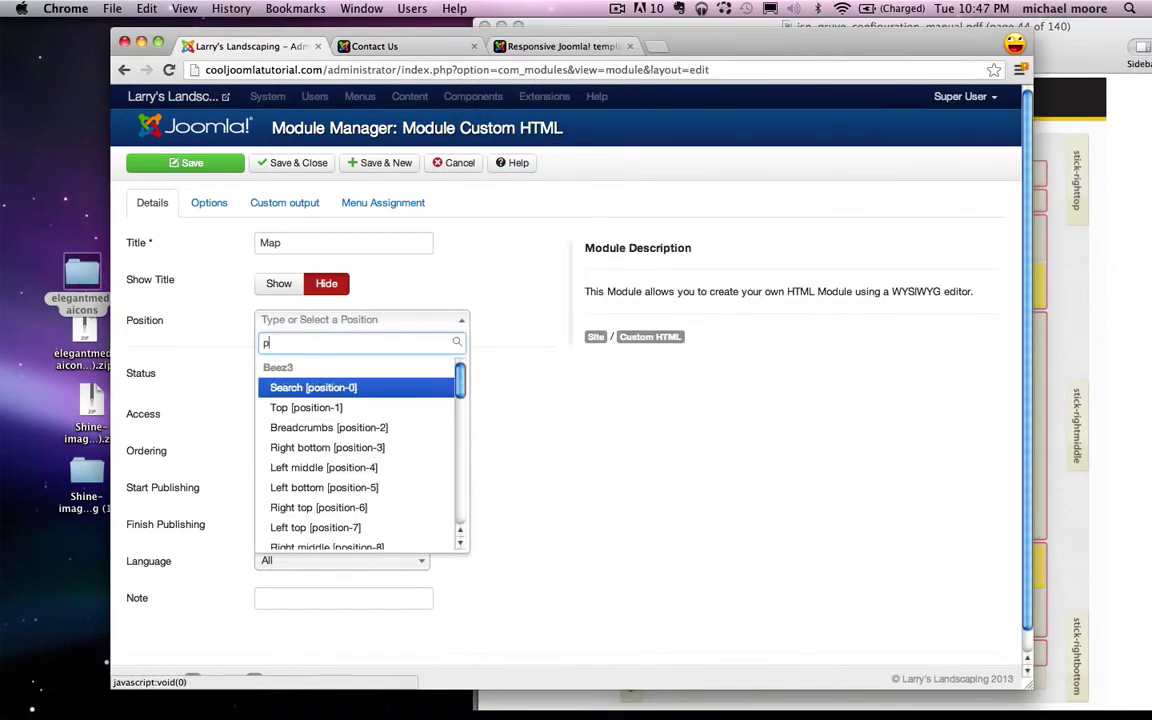
type("romo")
left_click(306, 408)
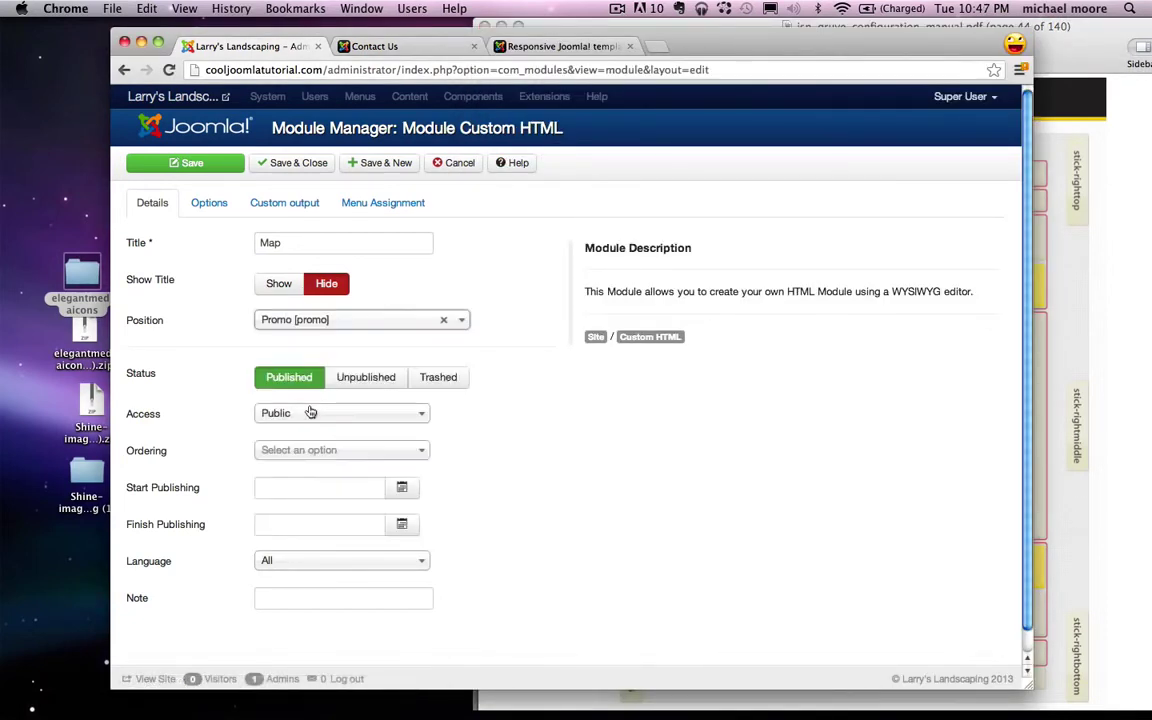
left_click(284, 202)
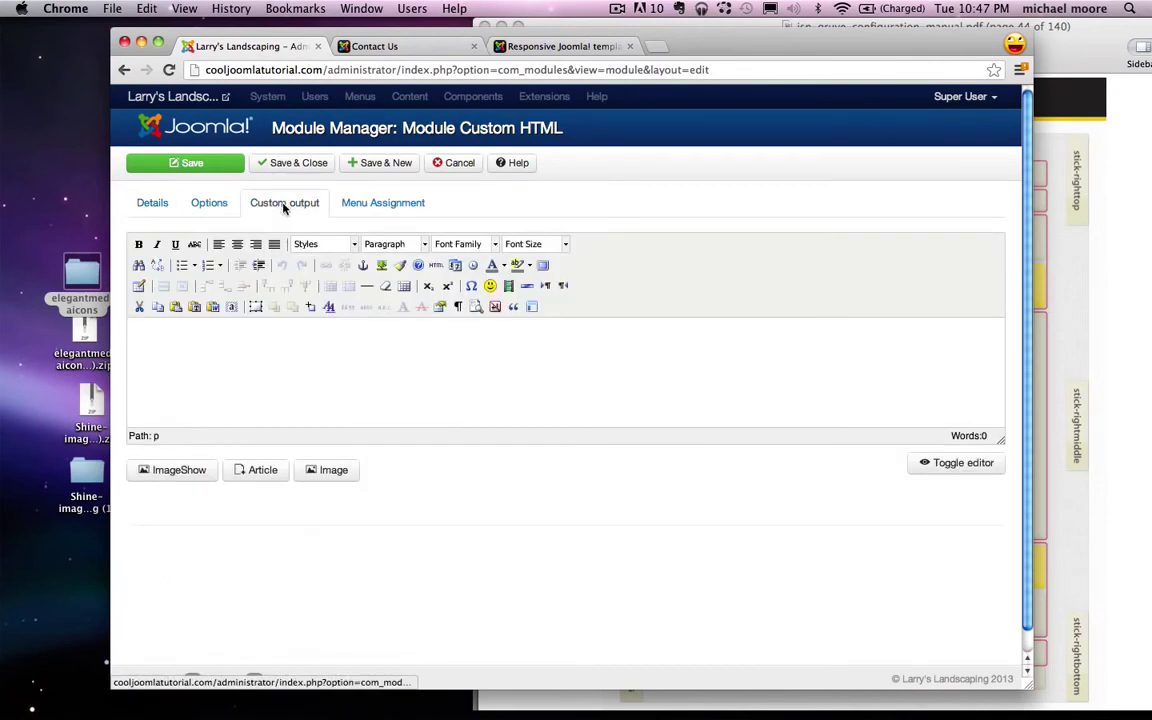
Step: Paste the 940 × 270 Google Maps iframe into the Map module's HTML source and apply it
left_click(437, 267)
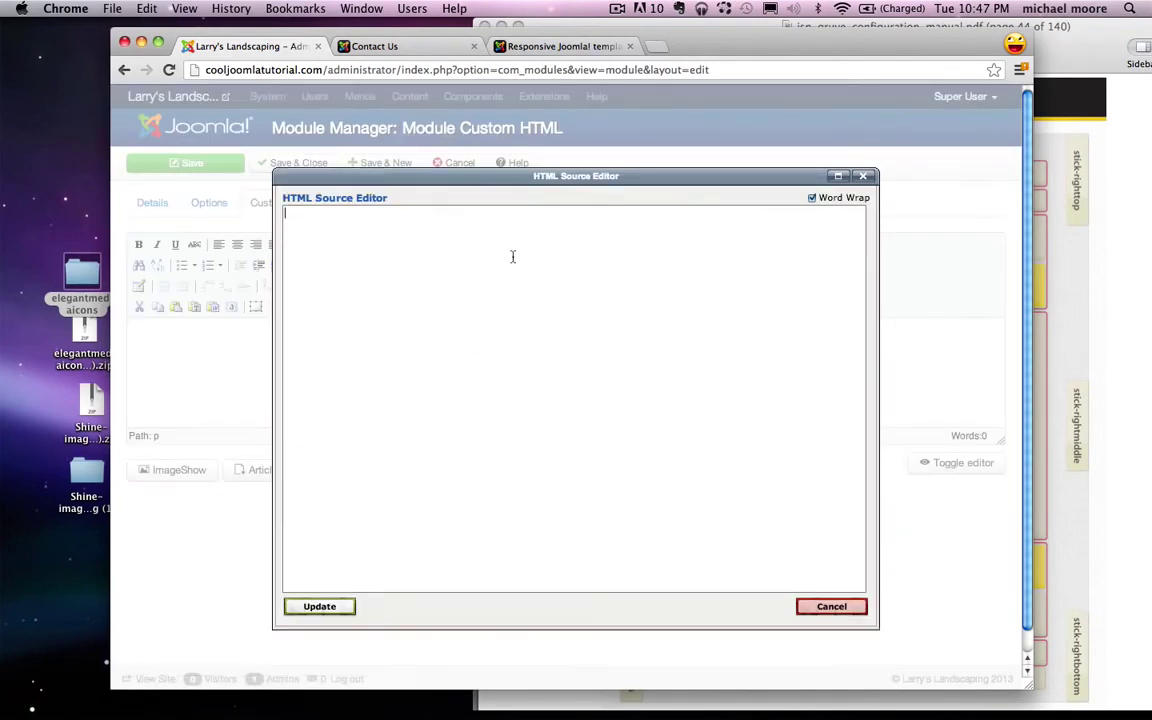
key("super+v")
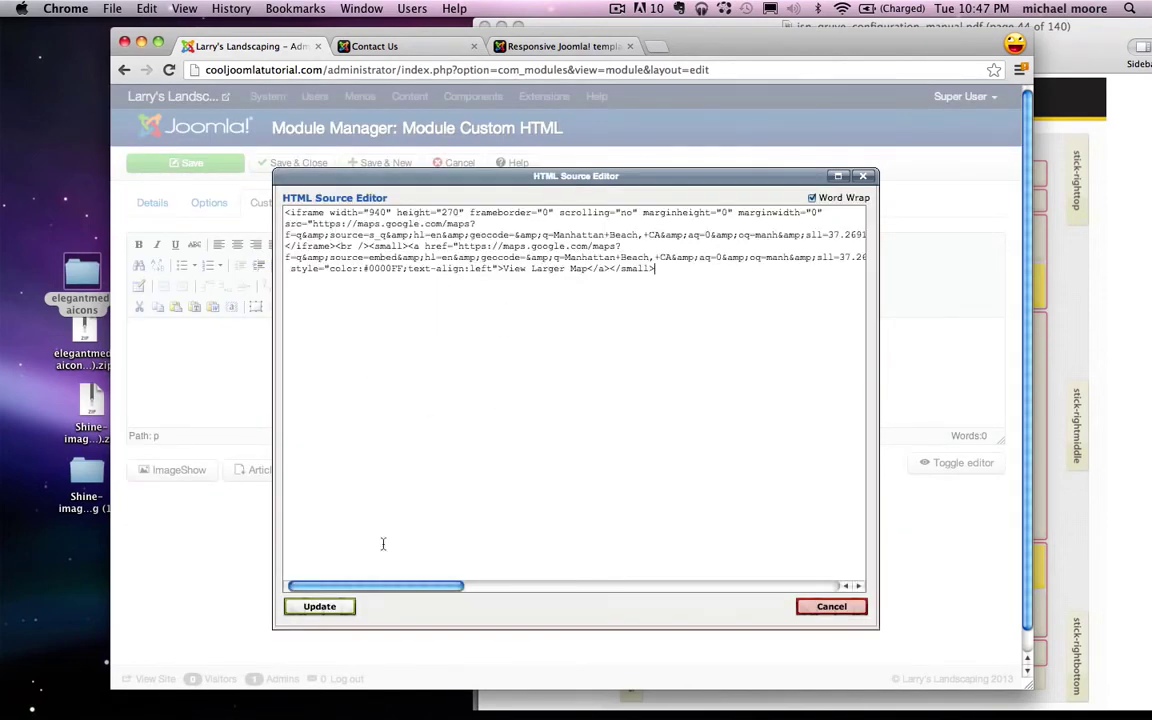
left_click(317, 606)
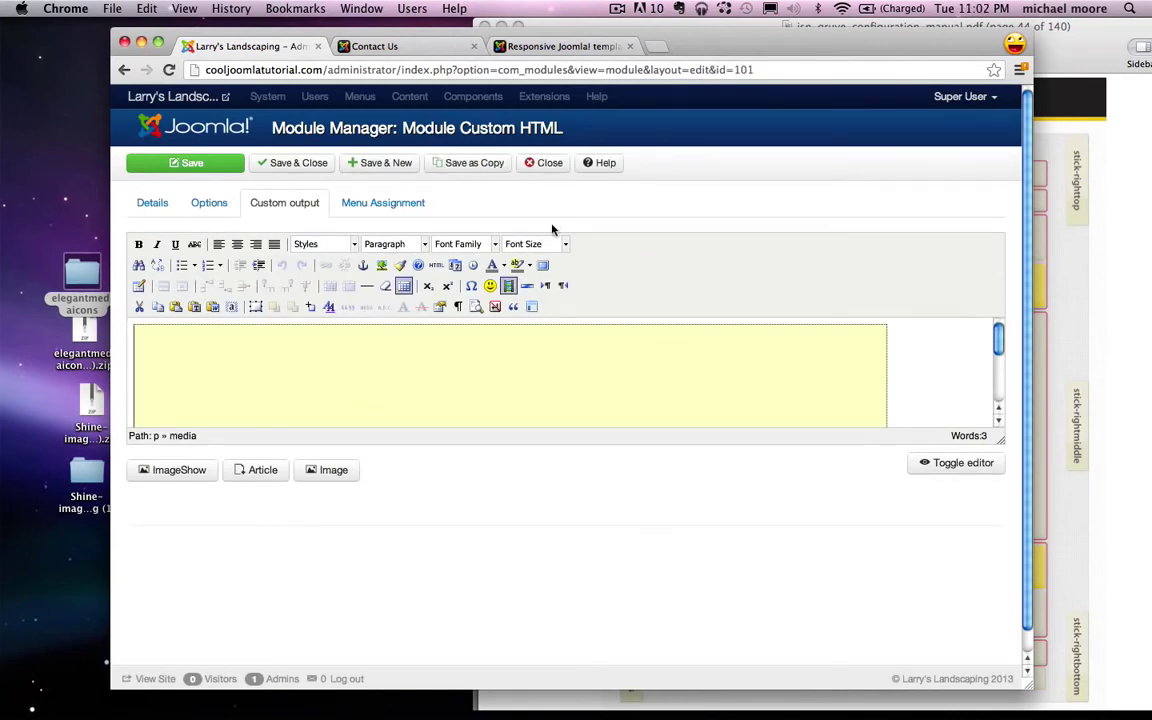
Step: Restrict the Map module to the Contact Us page only, save it, and confirm the Manhattan Beach map appears
left_click(379, 203)
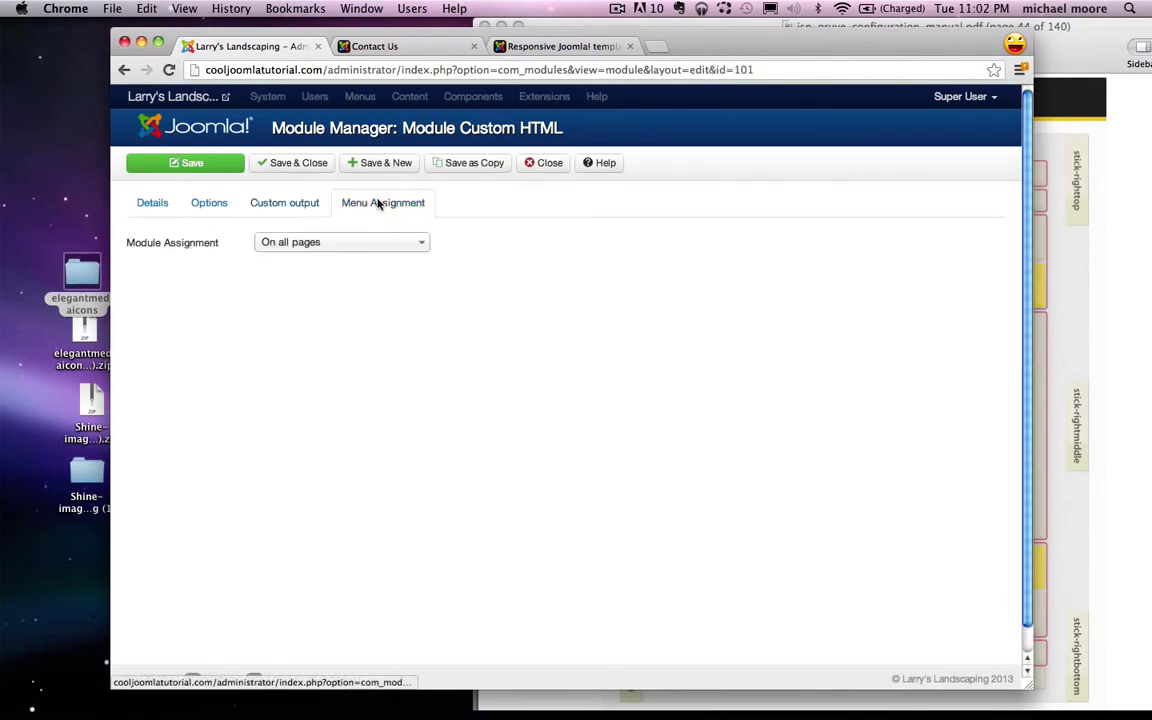
left_click(327, 243)
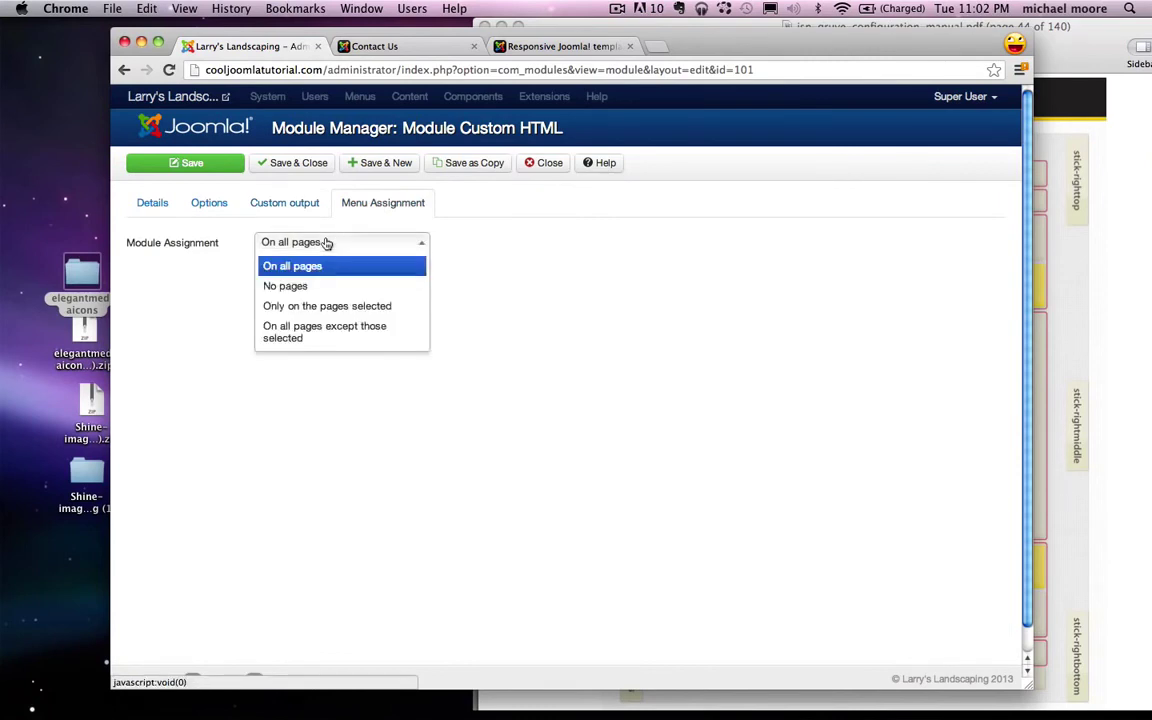
left_click(333, 308)
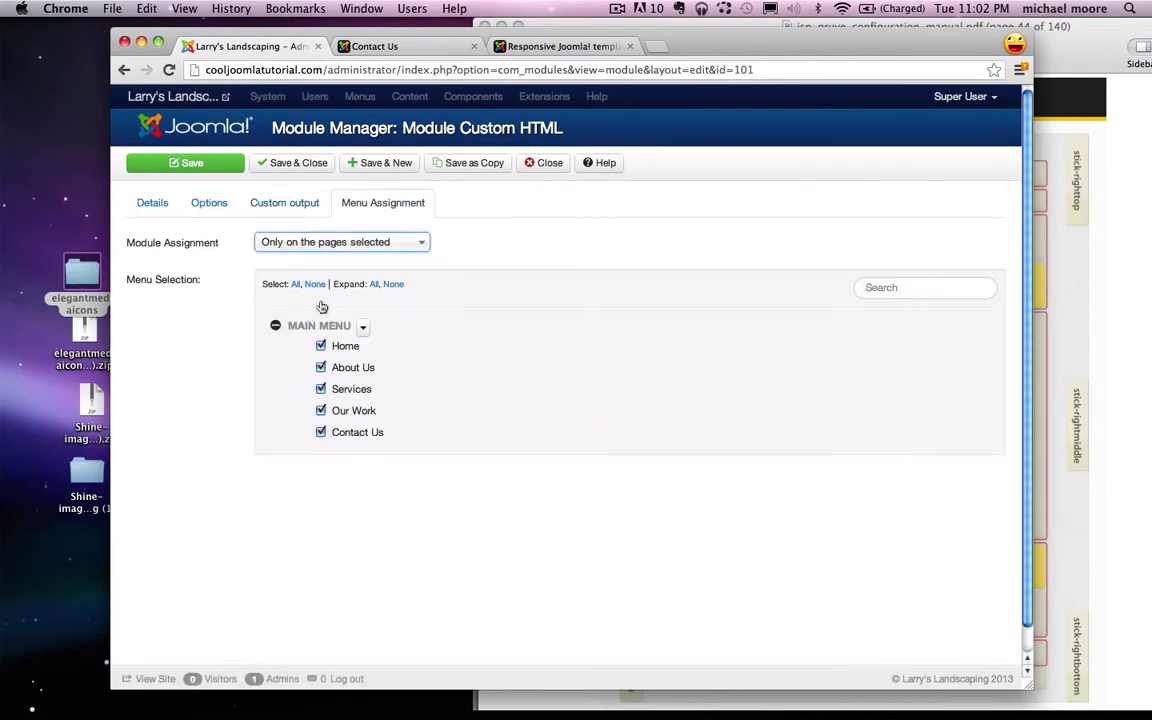
left_click(315, 285)
left_click(320, 432)
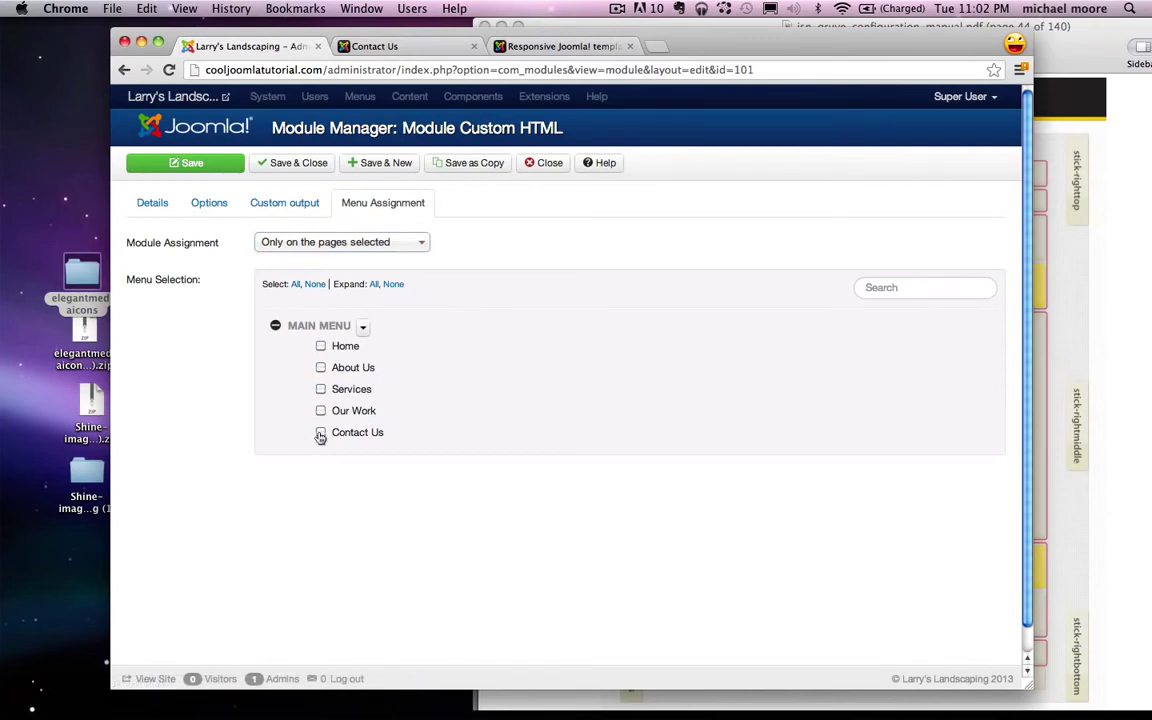
left_click(155, 160)
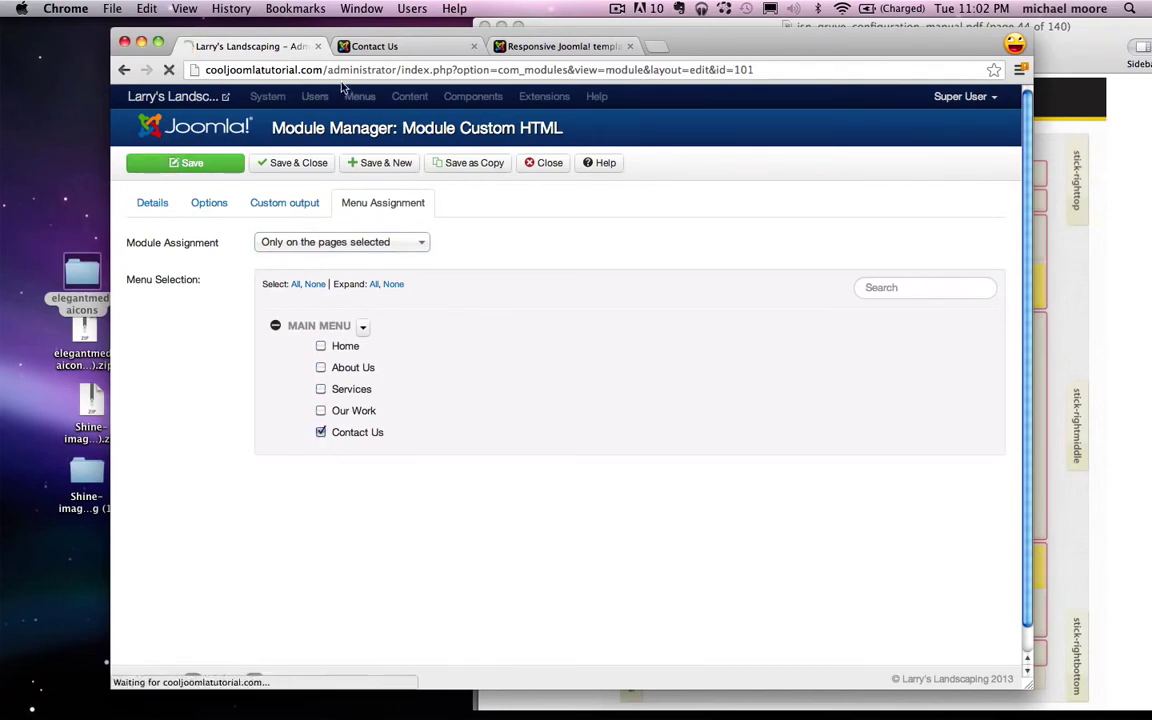
left_click(400, 47)
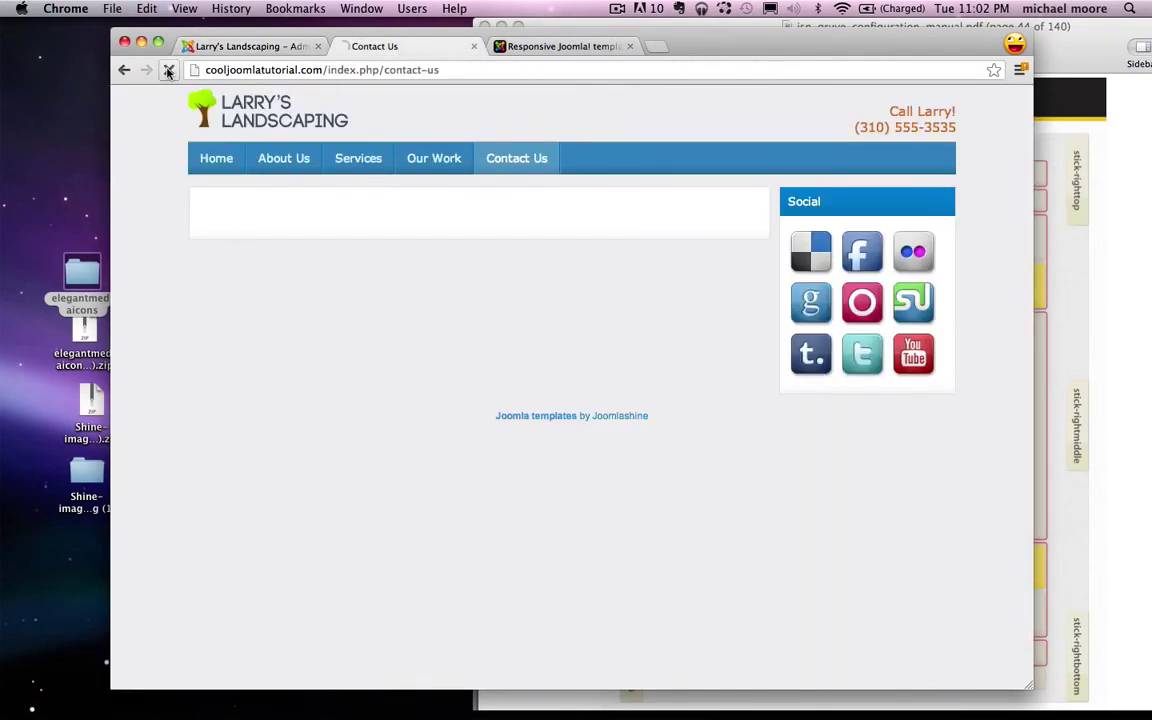
left_click(169, 70)
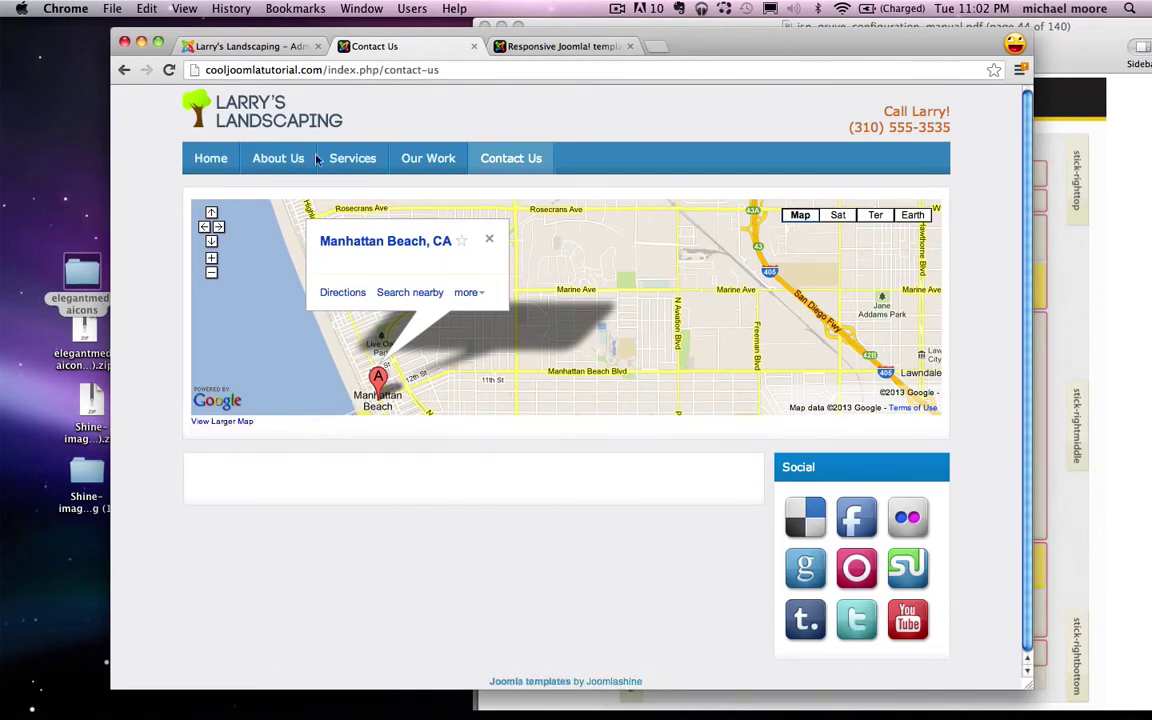
left_click(266, 48)
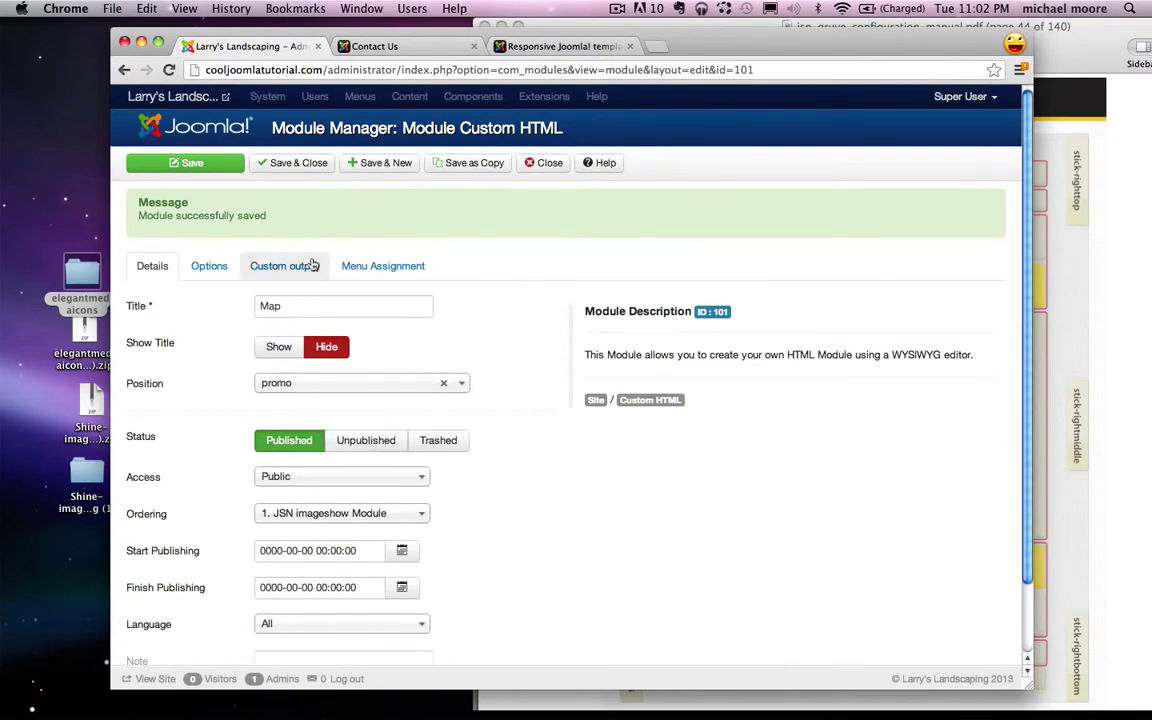
Step: Delete the View Larger Map link after the iframe in the Map HTML source, then save and close
left_click(279, 267)
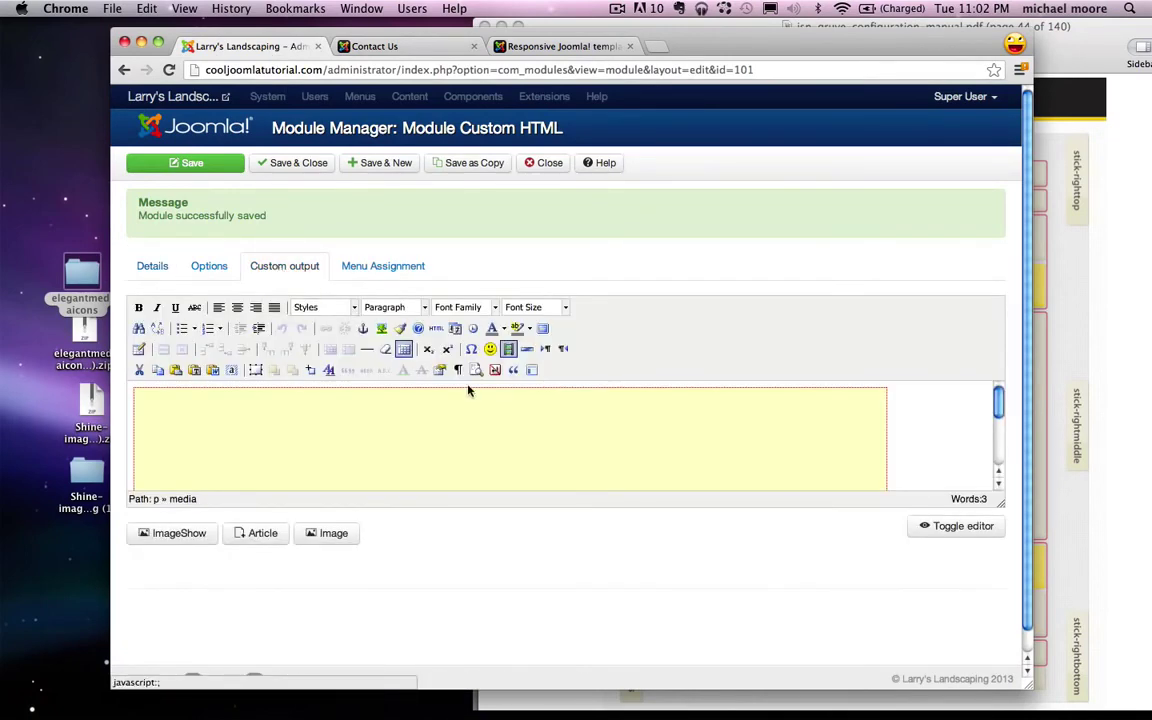
left_click(436, 330)
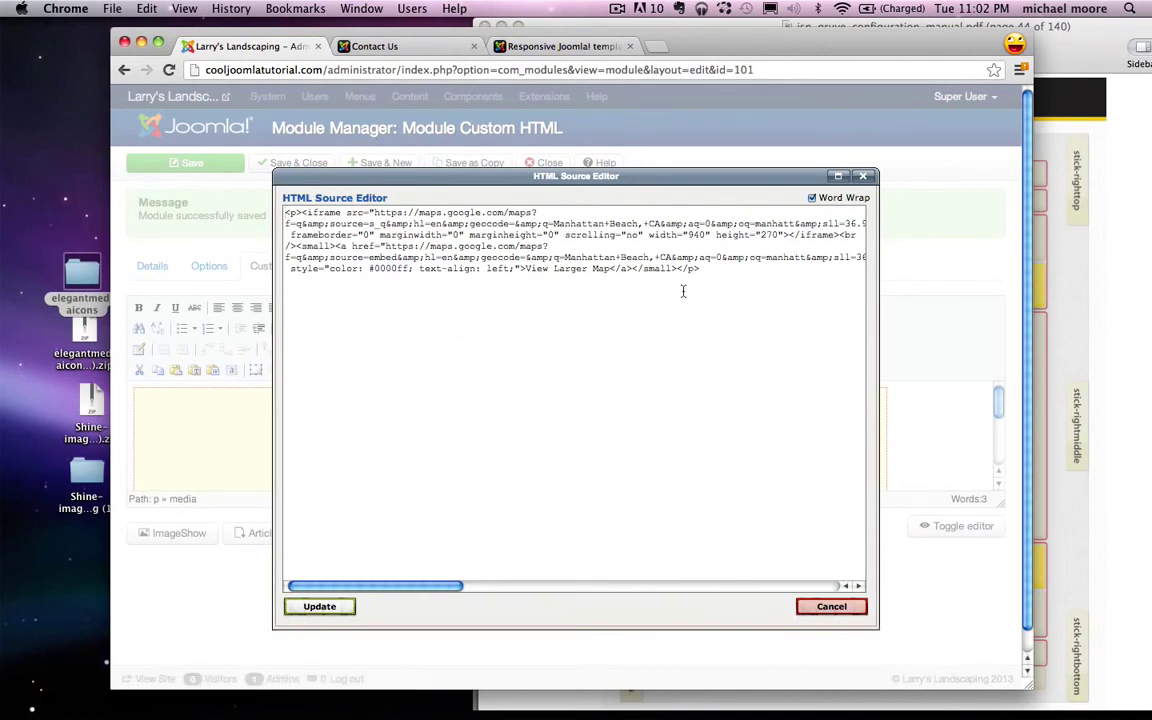
scroll(683, 291, "right", 3)
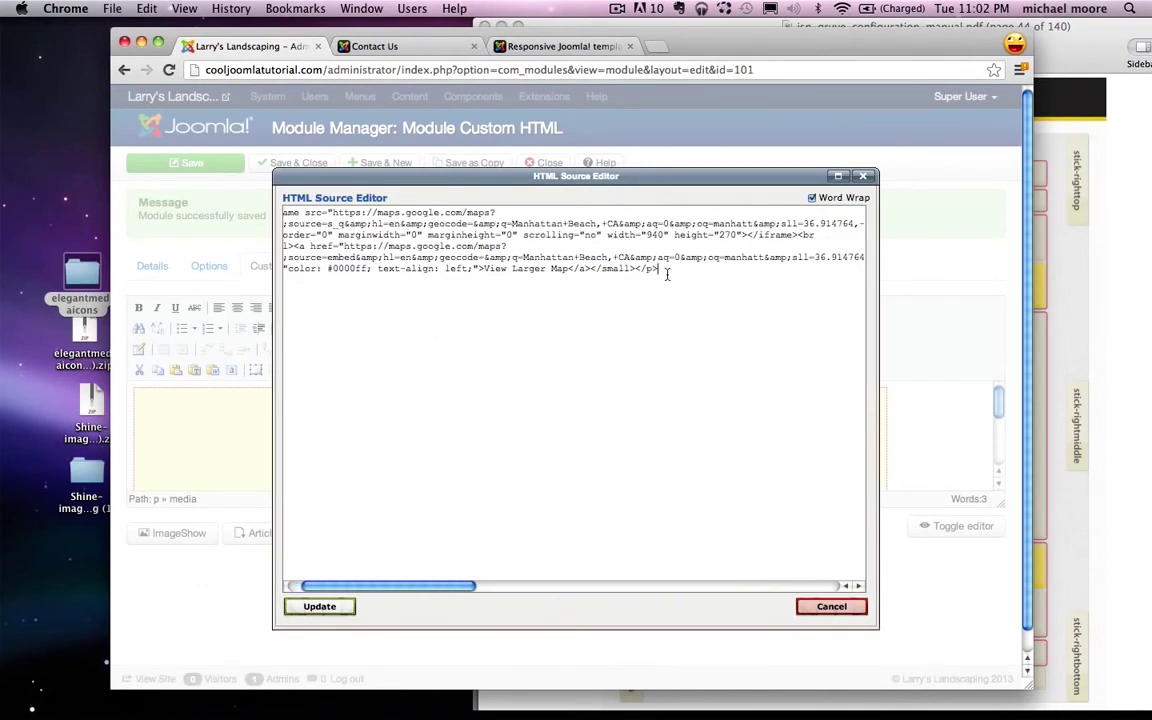
left_click_drag(666, 274, 787, 239)
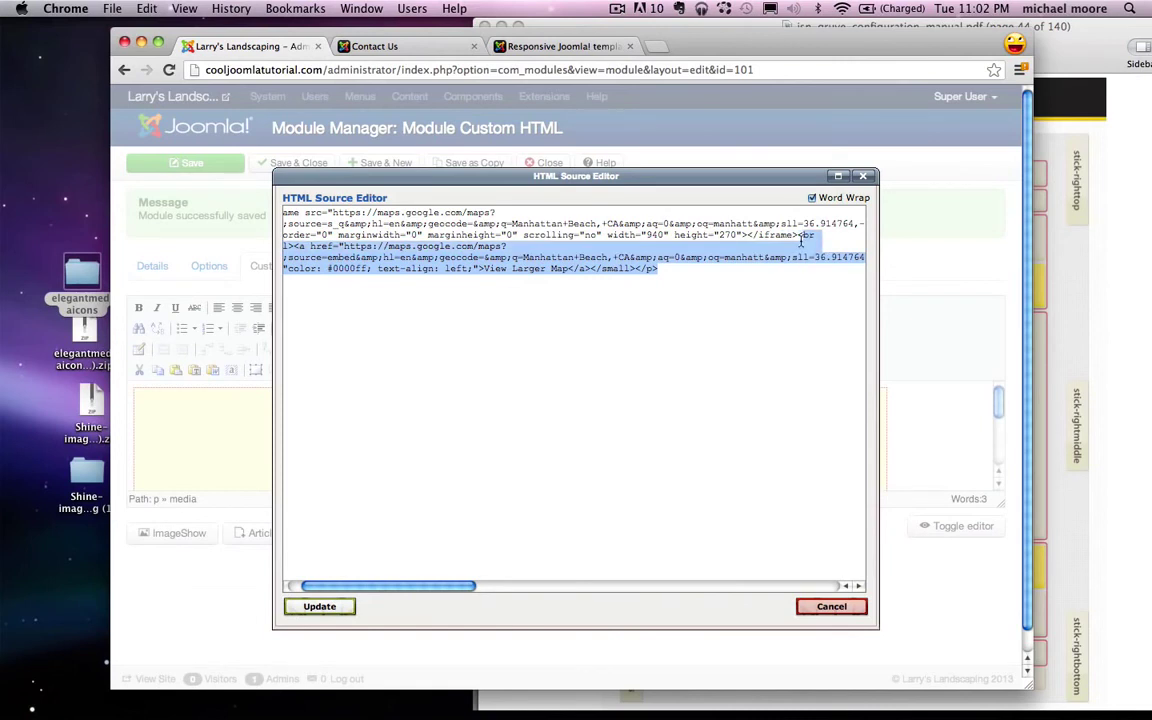
key("BackSpace")
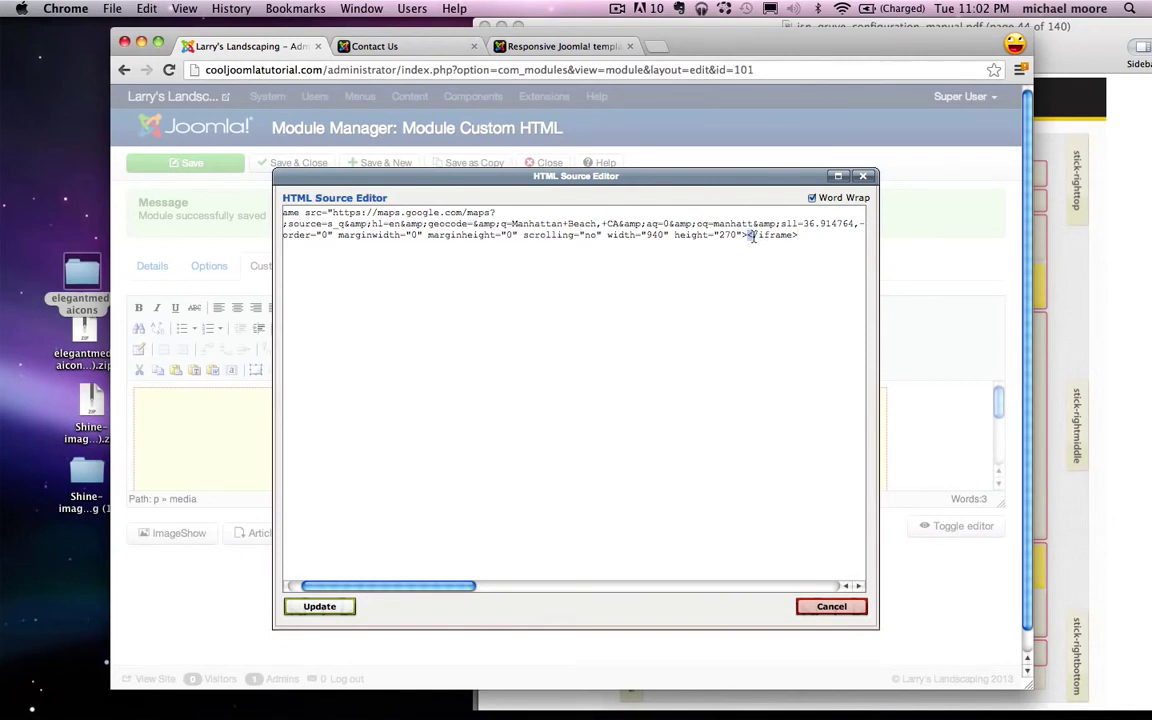
left_click_drag(795, 236, 757, 236)
left_click(808, 236)
left_click(331, 603)
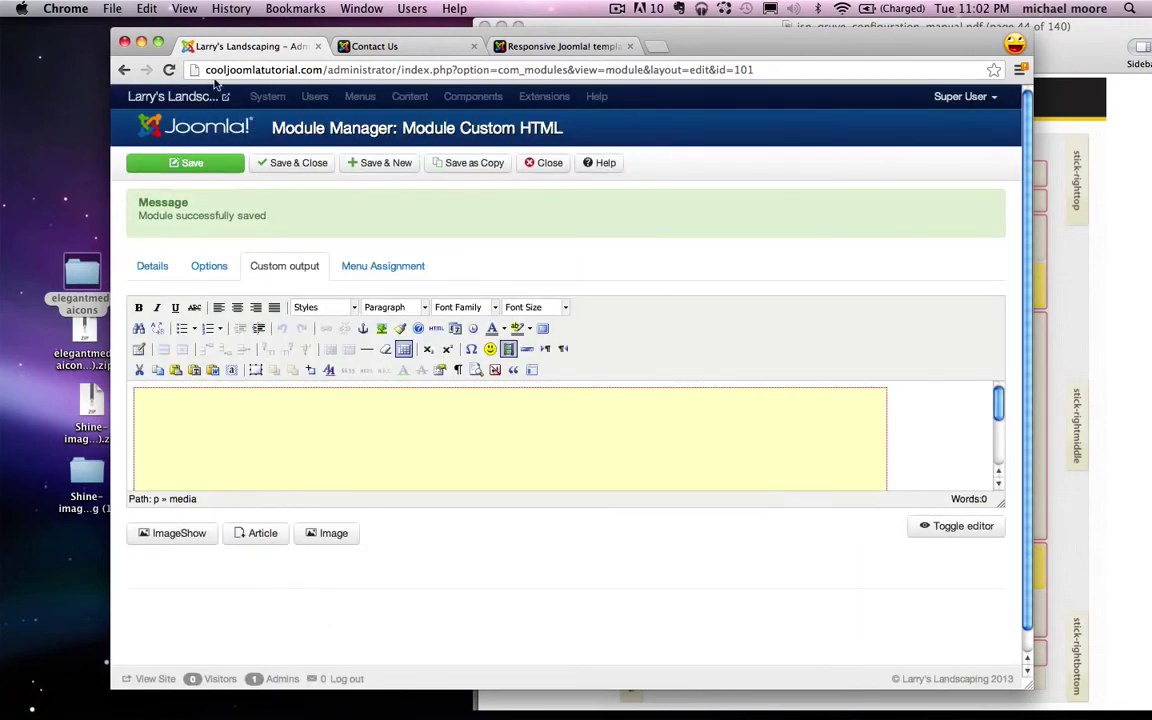
left_click(277, 168)
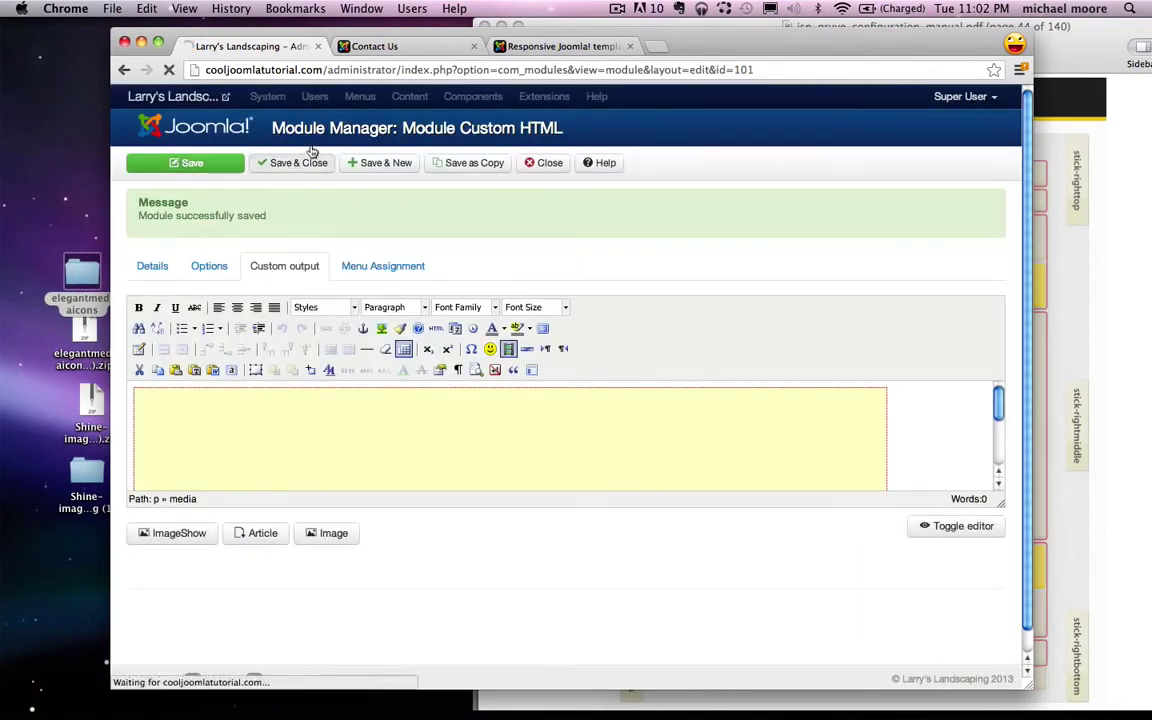
Step: Reload the live Contact Us page to check the map without its link
left_click(378, 48)
left_click(169, 70)
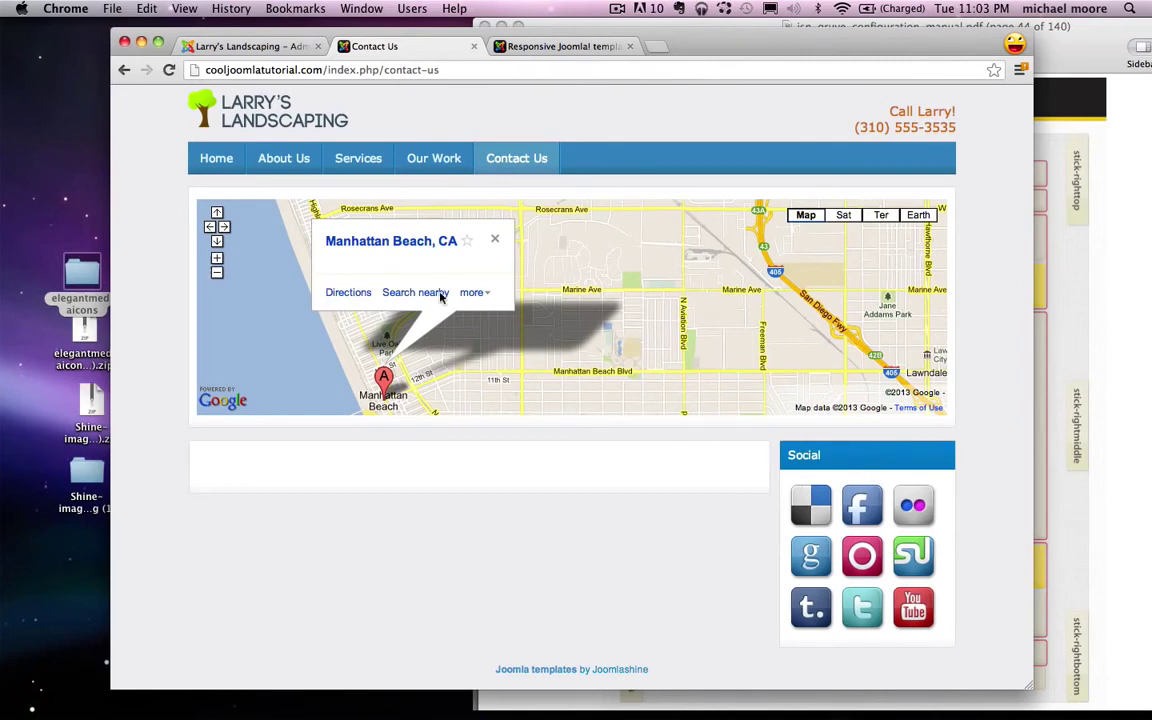
left_click(283, 48)
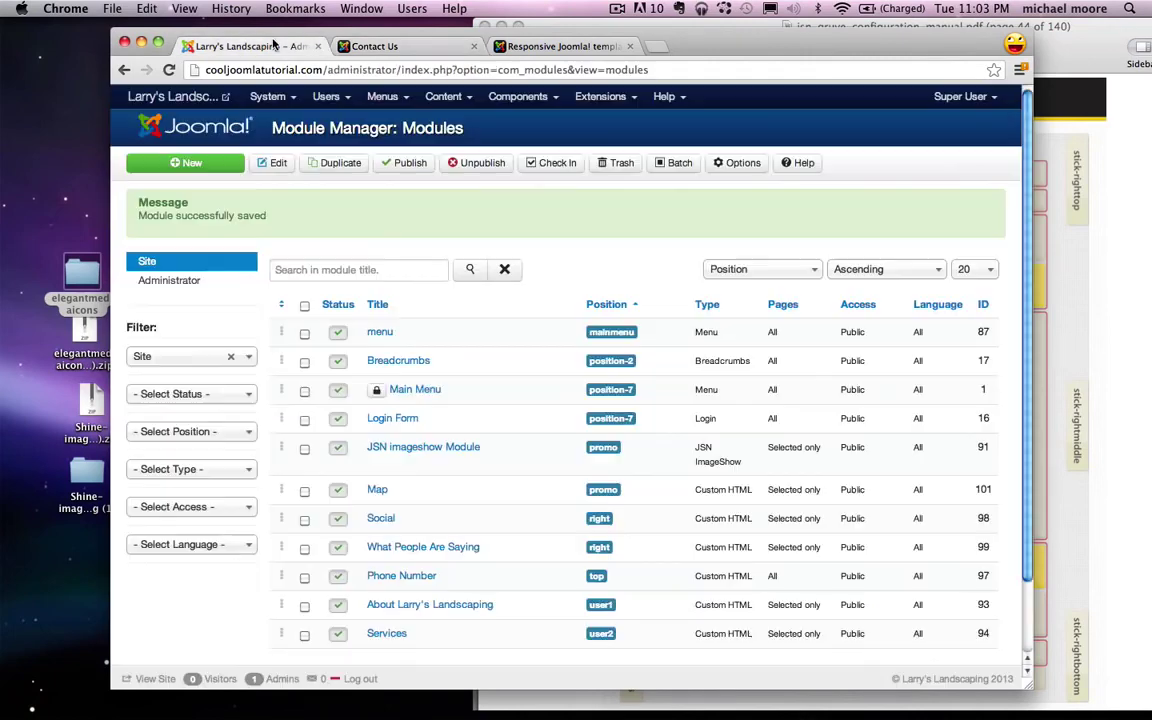
Step: Create a Custom HTML module titled 'Phone and Email' in the Right position
left_click(196, 168)
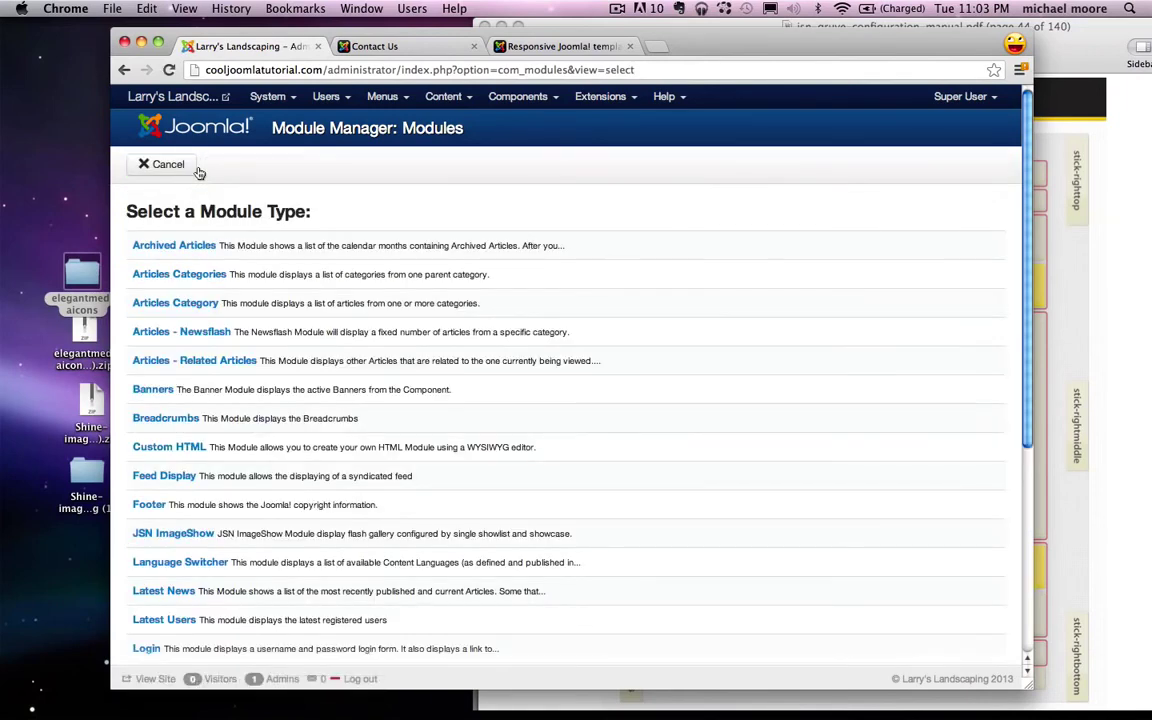
left_click(166, 449)
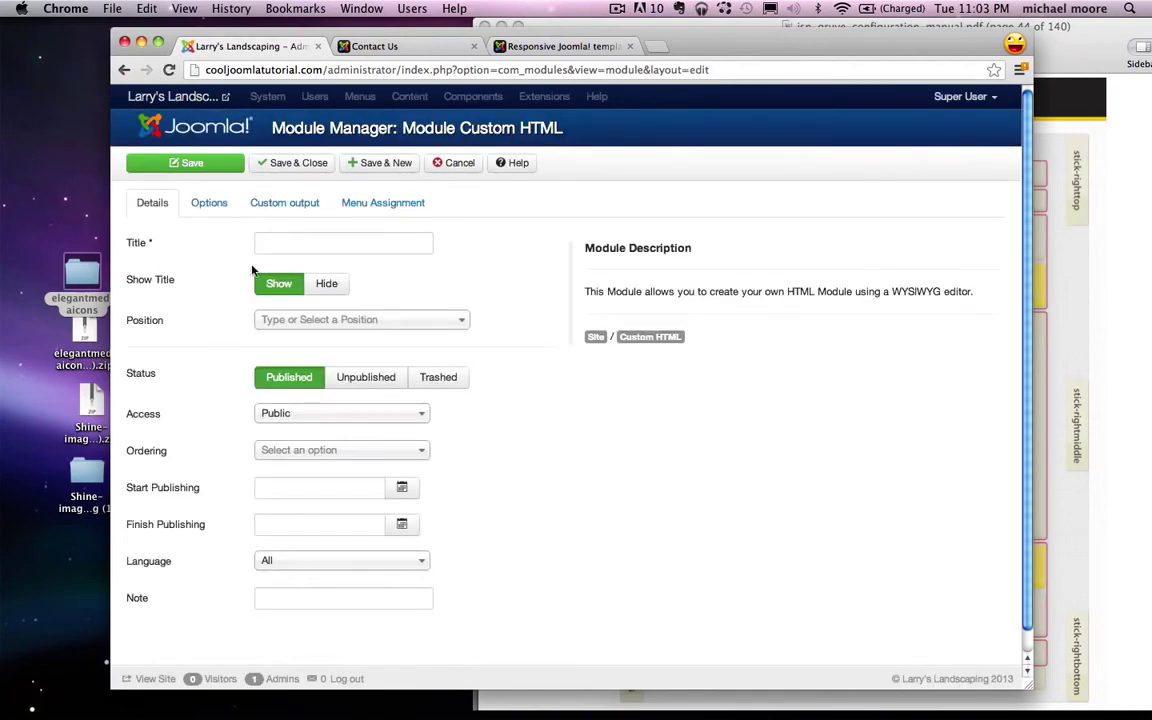
left_click(262, 243)
type("Phone")
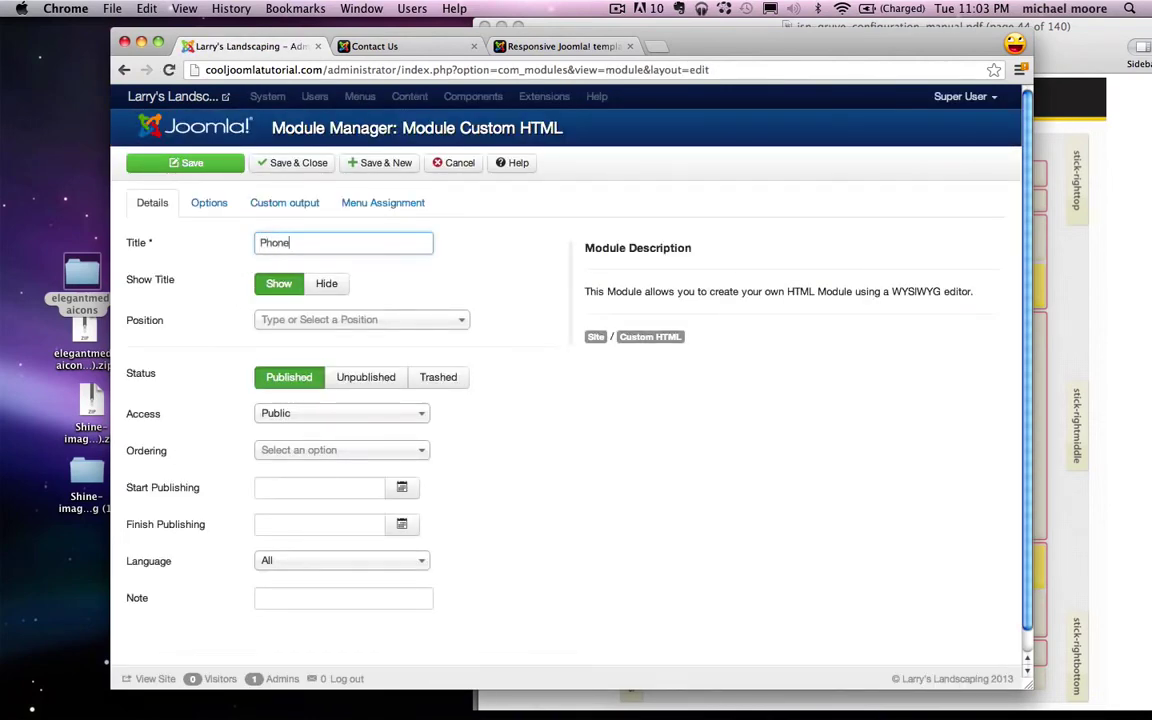
type(" and Email")
left_click(1075, 322)
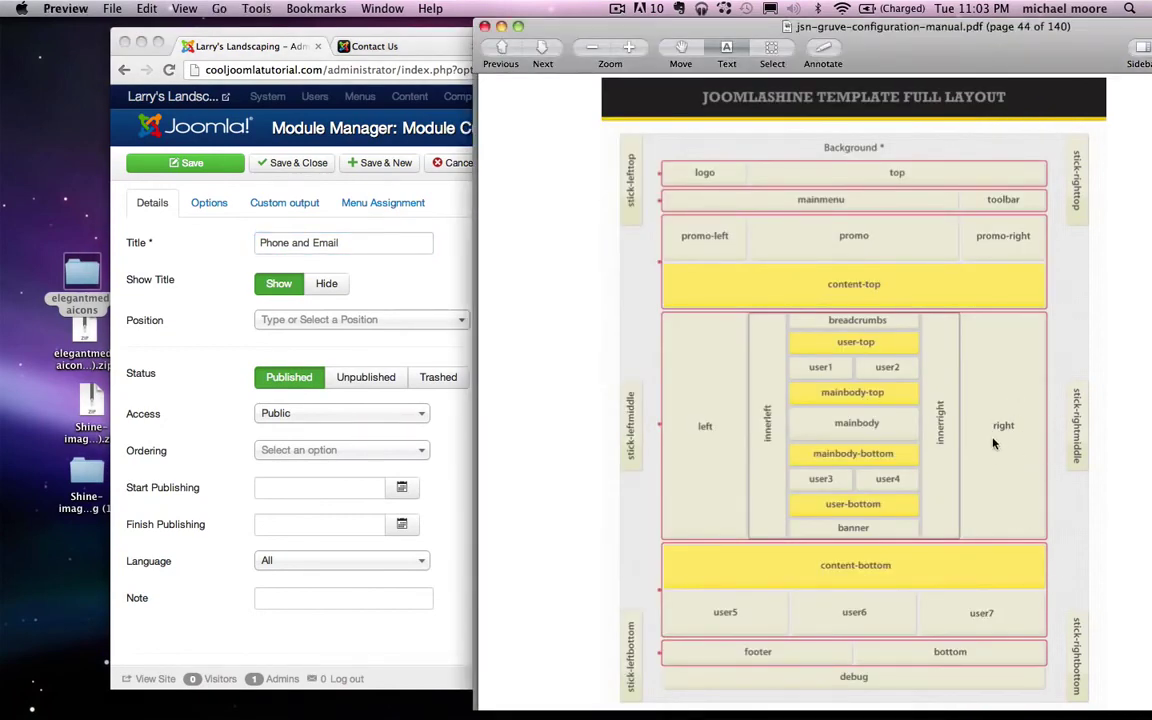
left_click(450, 357)
left_click(360, 319)
type("right")
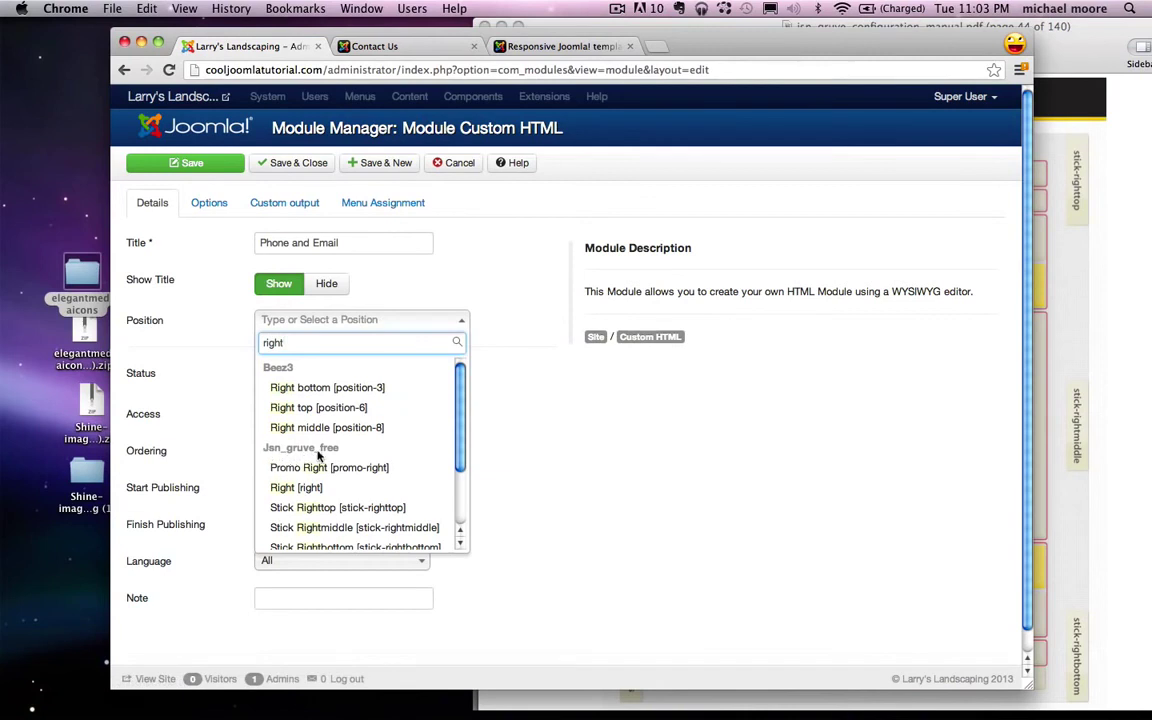
left_click(298, 487)
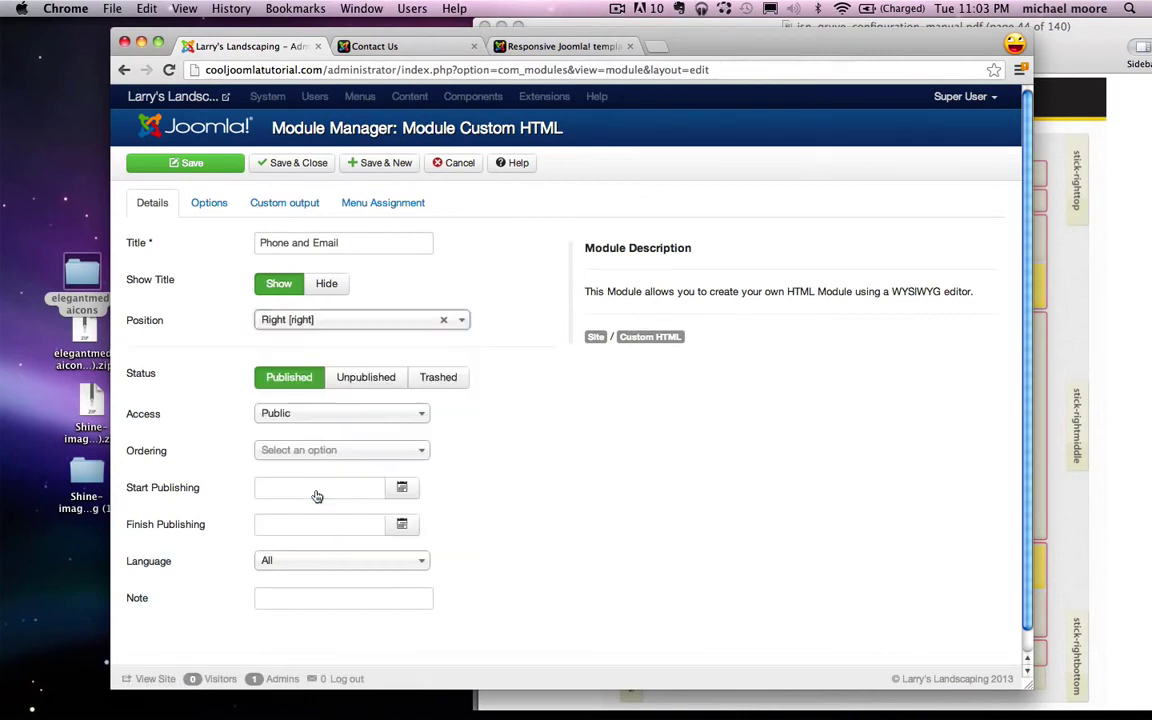
Step: Centre-align the phone number and email lines in the module content
left_click(285, 202)
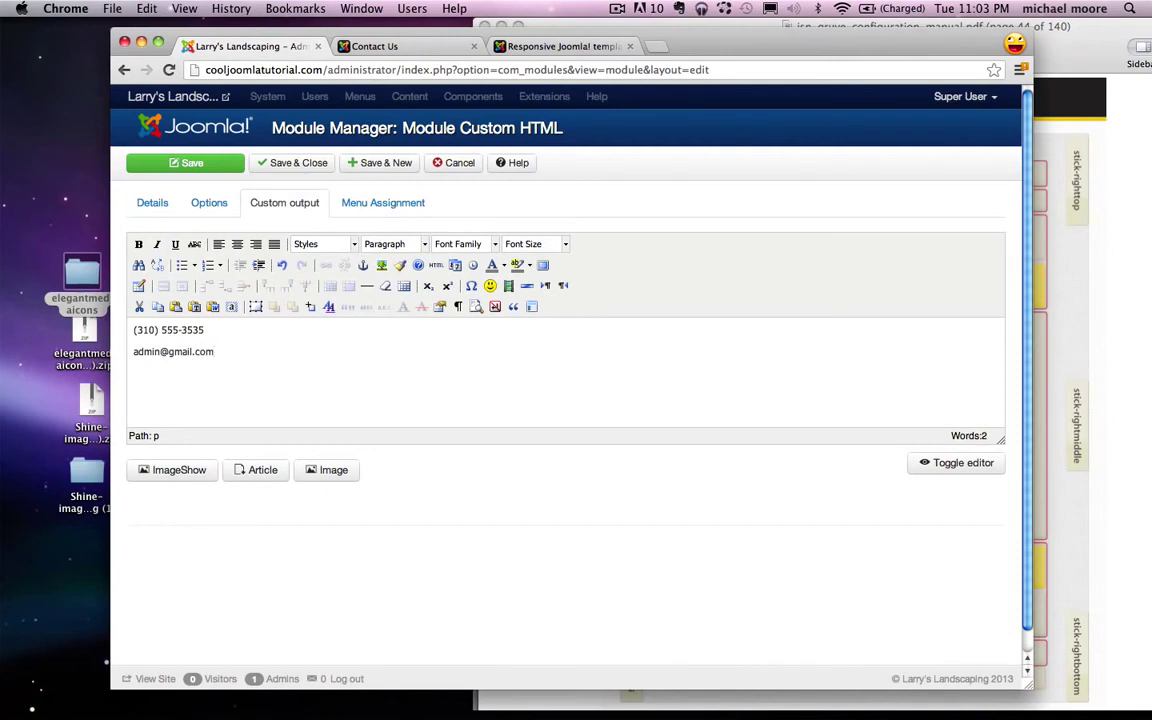
key("ctrl+a")
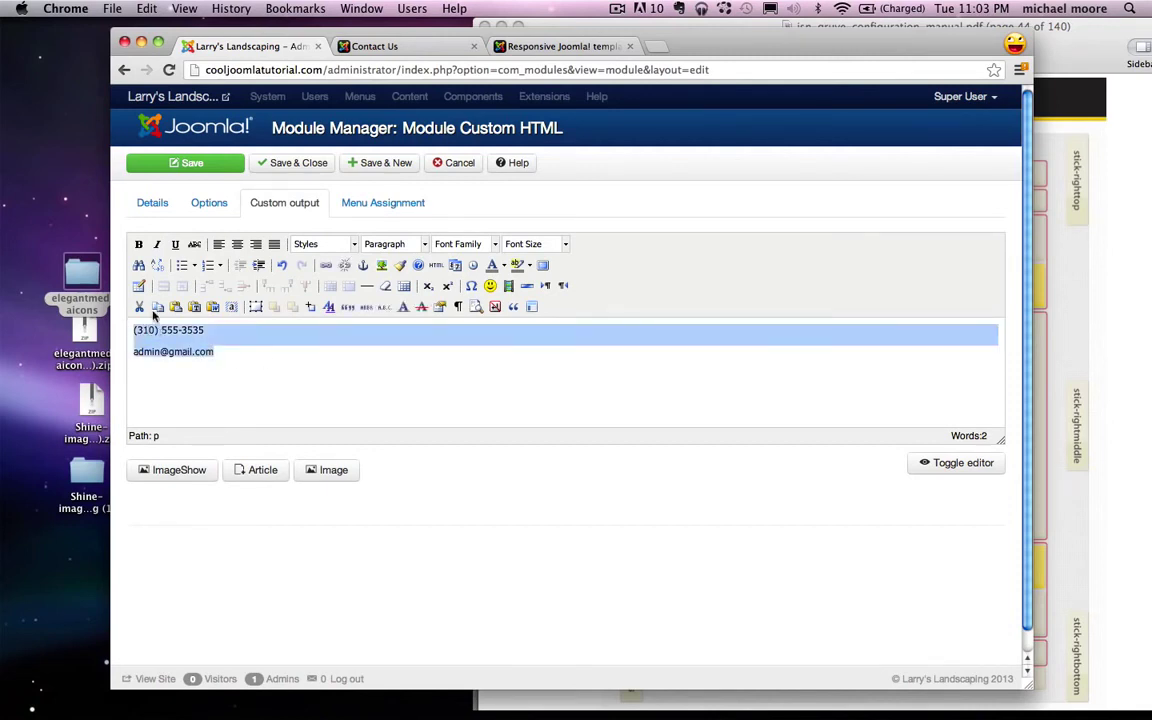
left_click(237, 245)
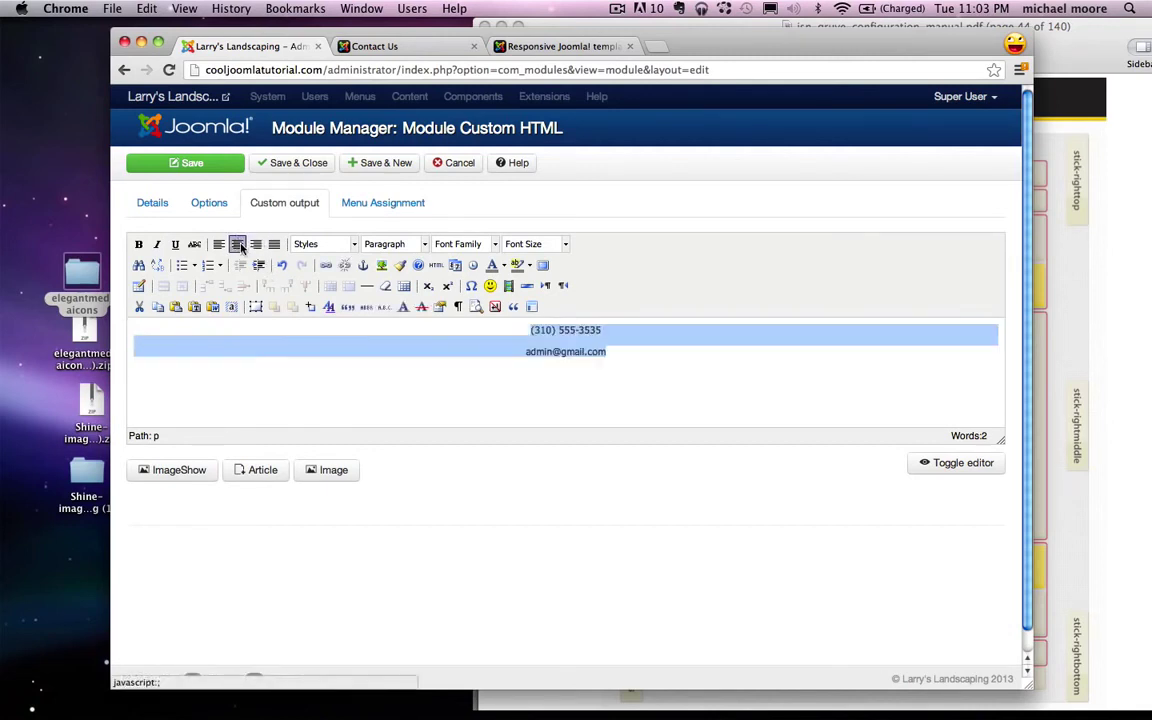
left_click(525, 376)
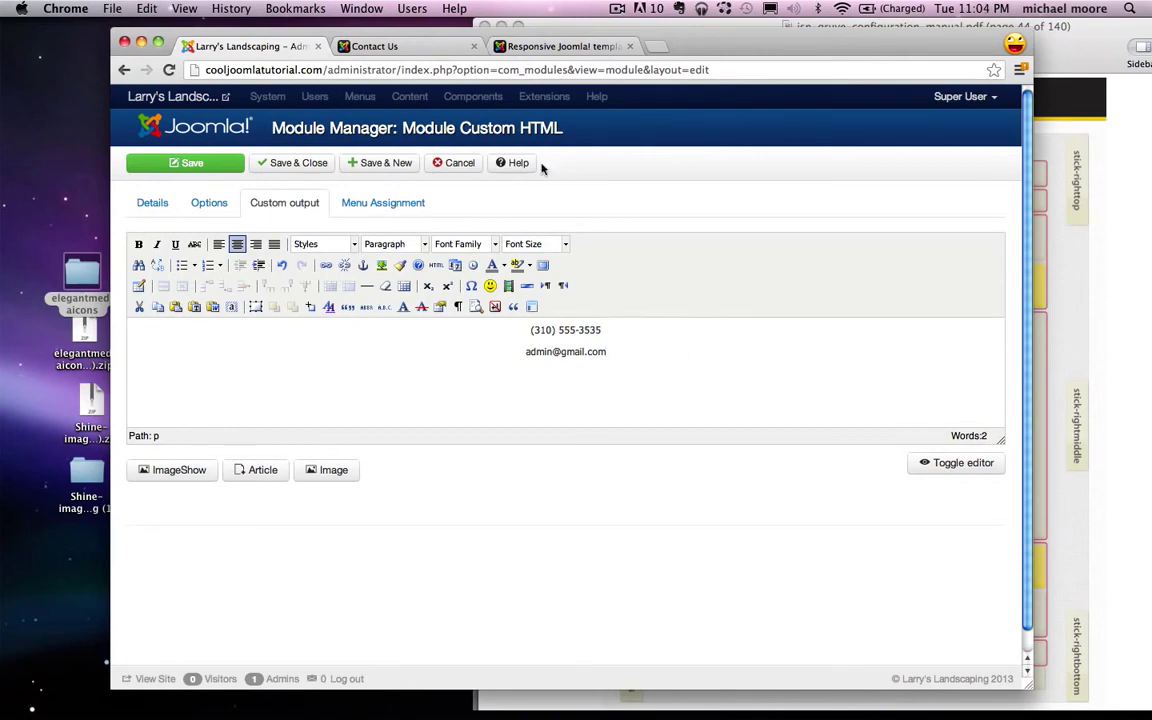
Step: Copy the RichBox 2 suffix from the template demo into the Module Class Suffix field
left_click(505, 45)
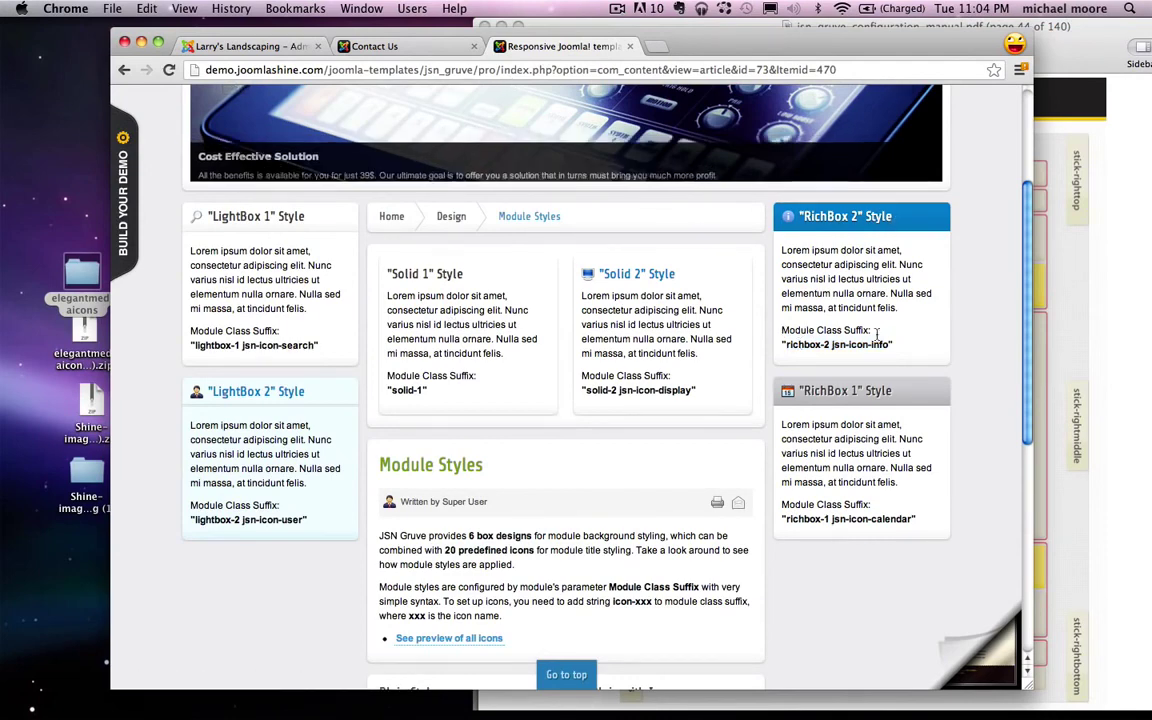
left_click_drag(889, 344, 786, 345)
key("super+c")
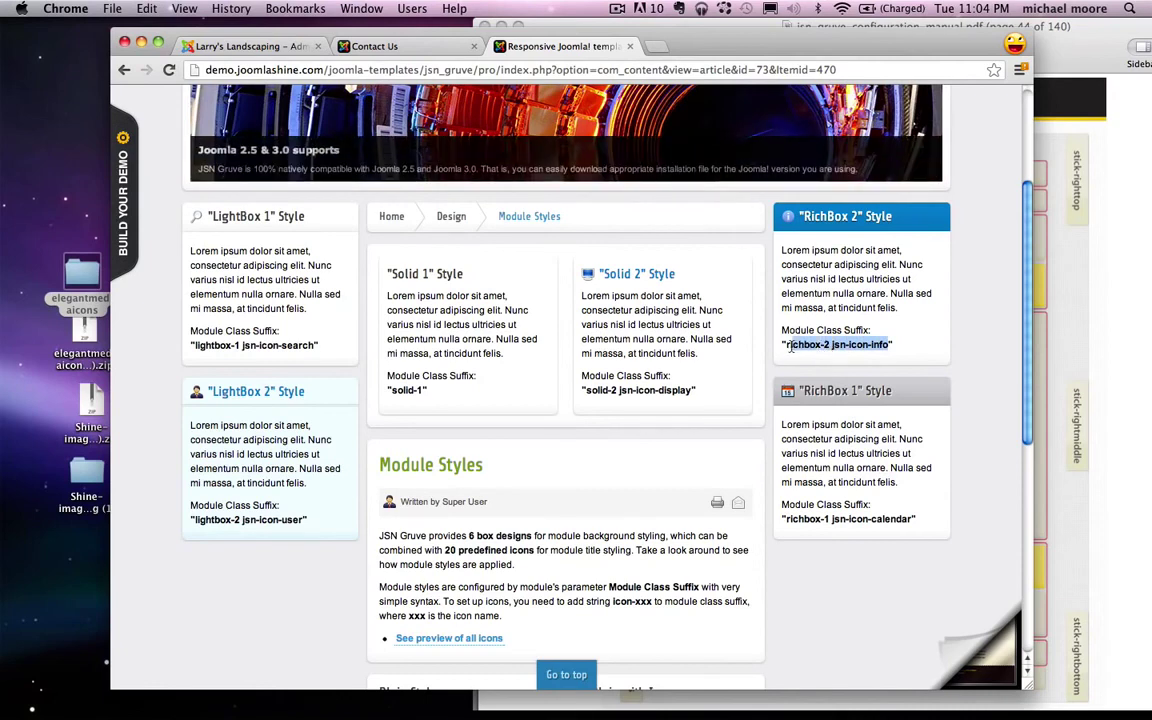
left_click(241, 46)
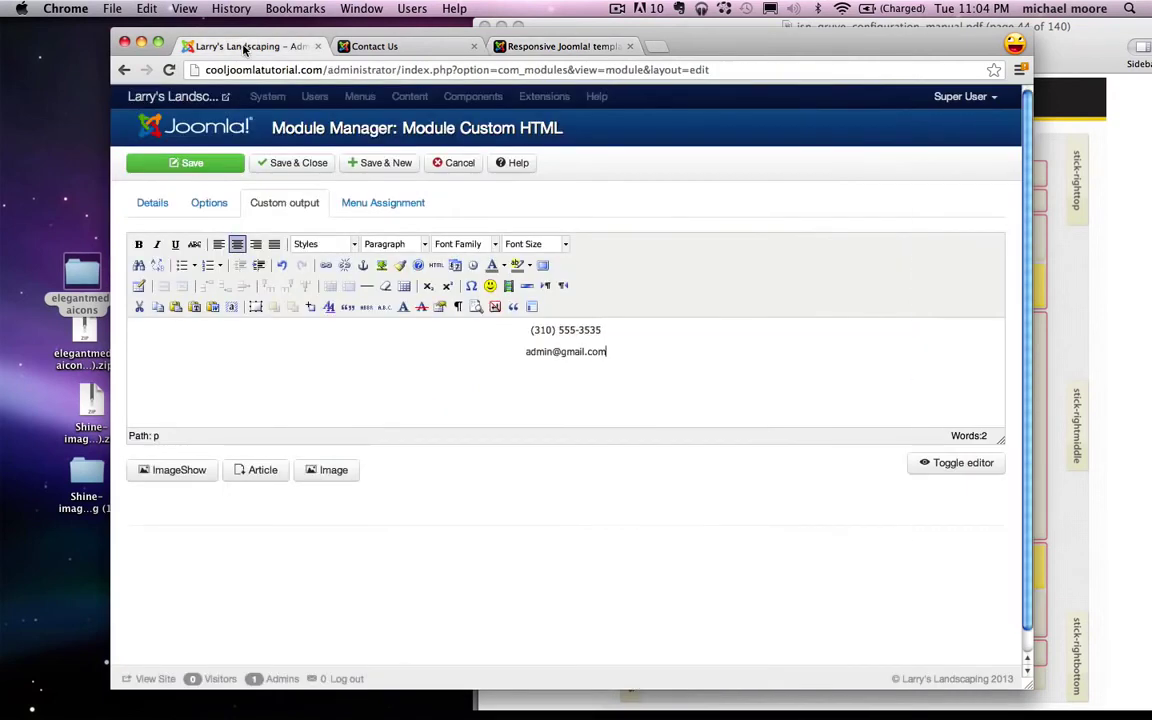
left_click(222, 205)
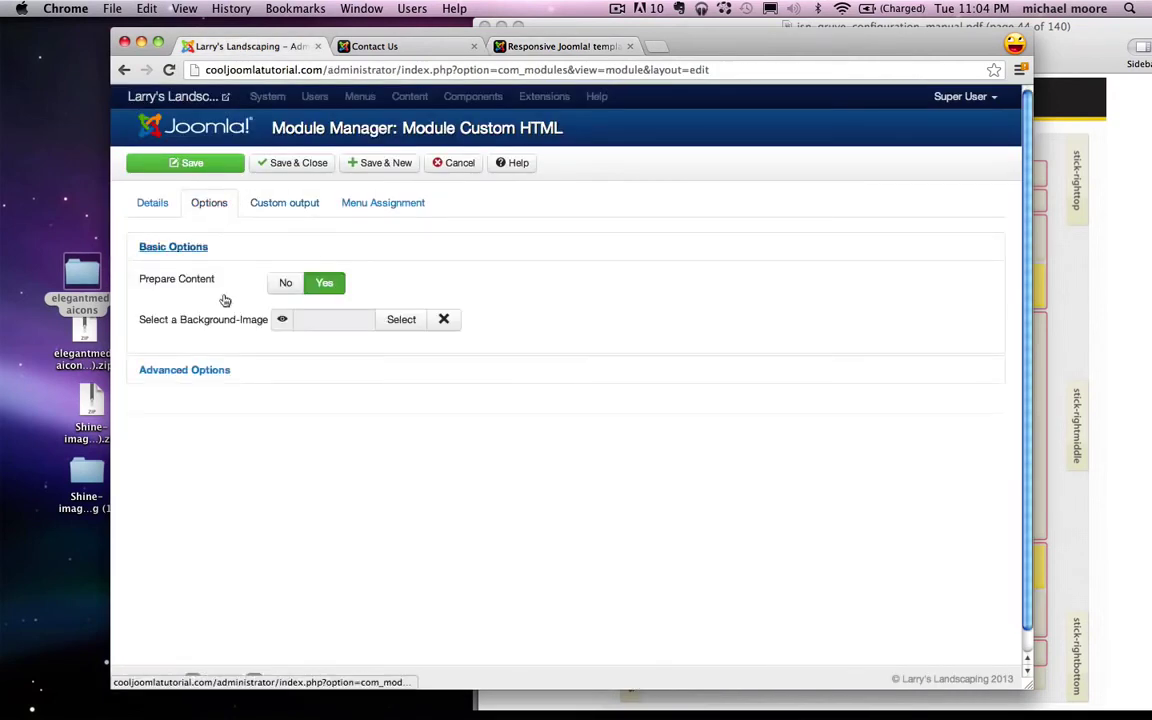
left_click(203, 372)
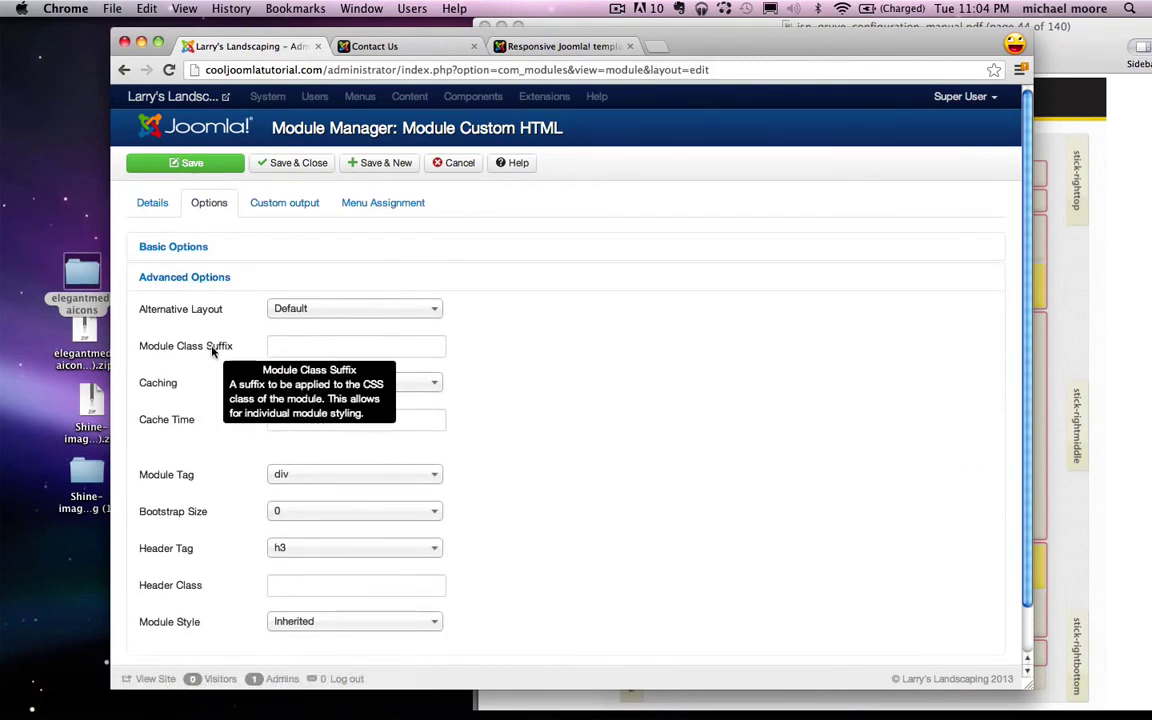
left_click(282, 345)
key("super+v")
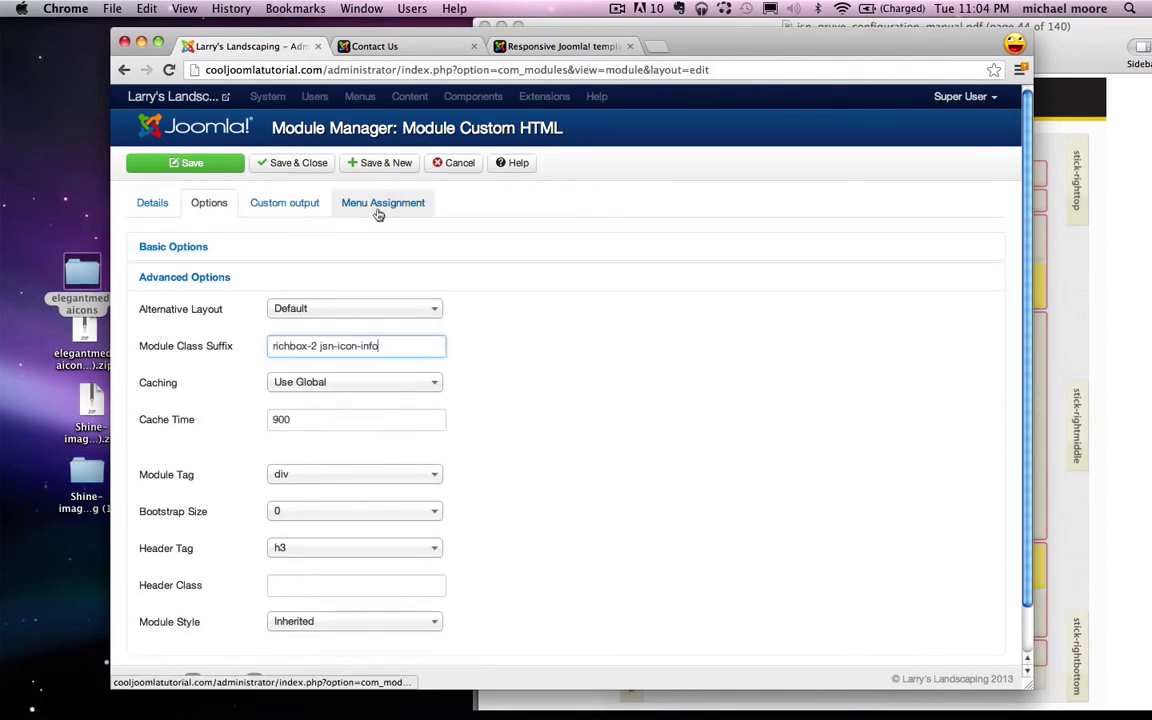
Step: Assign the Phone and Email module only to the Contact Us page and save it
left_click(409, 210)
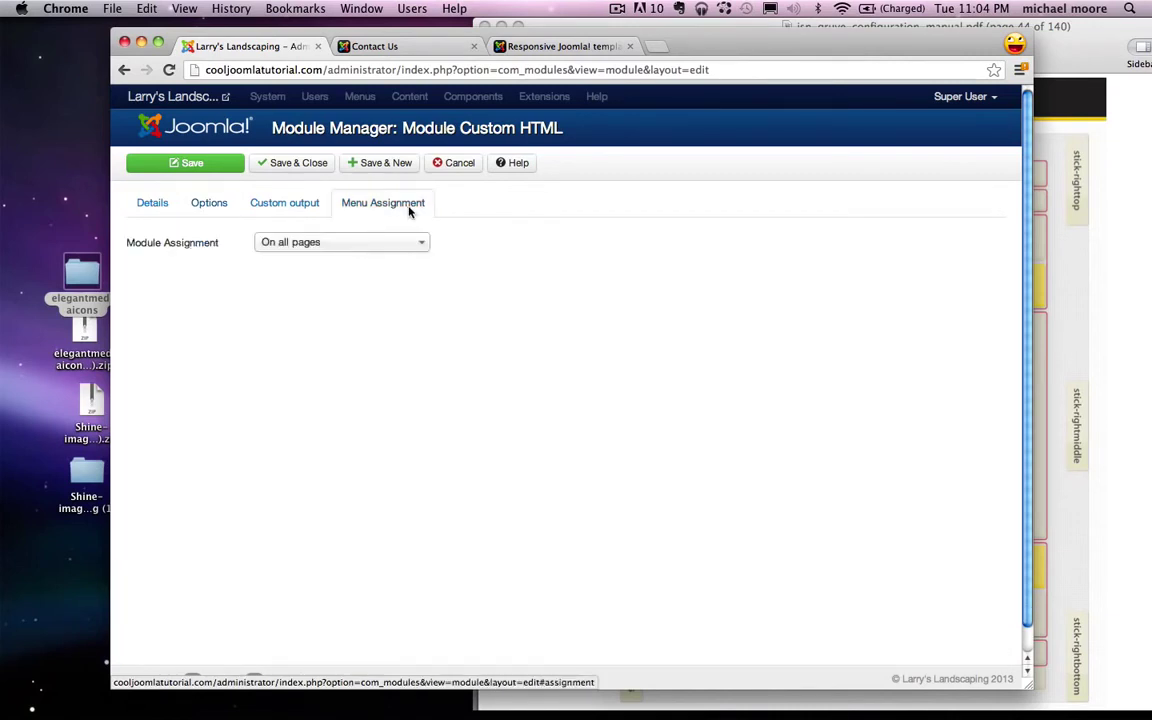
left_click(364, 247)
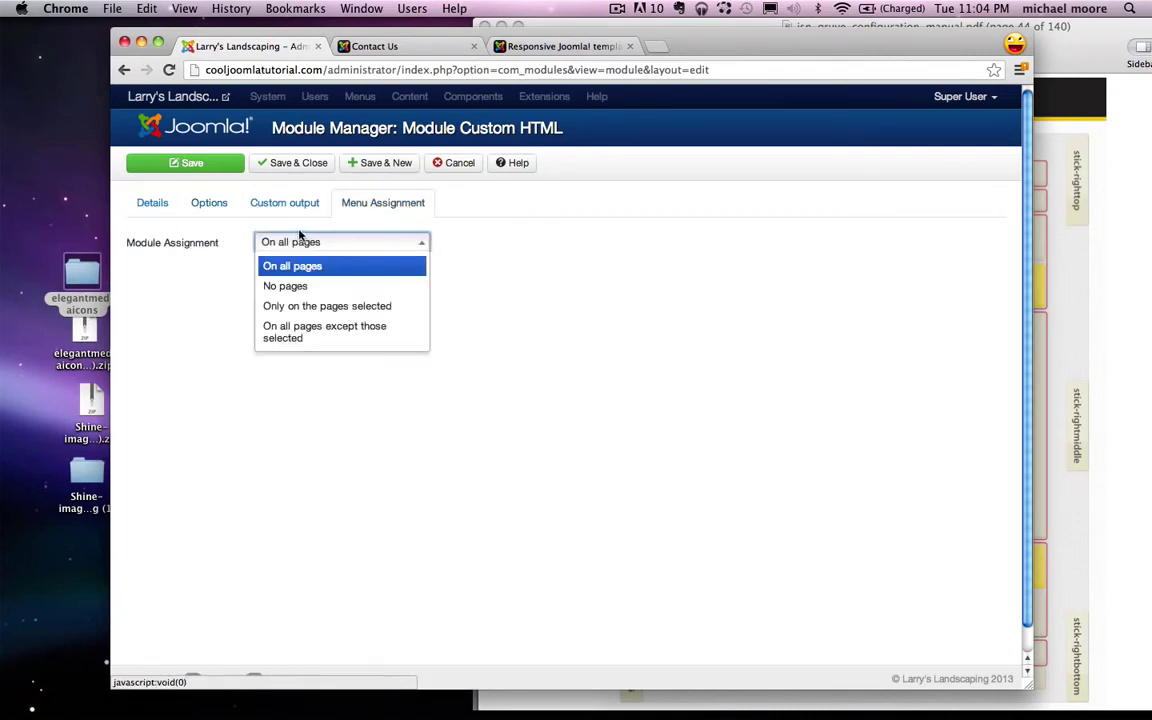
left_click(320, 306)
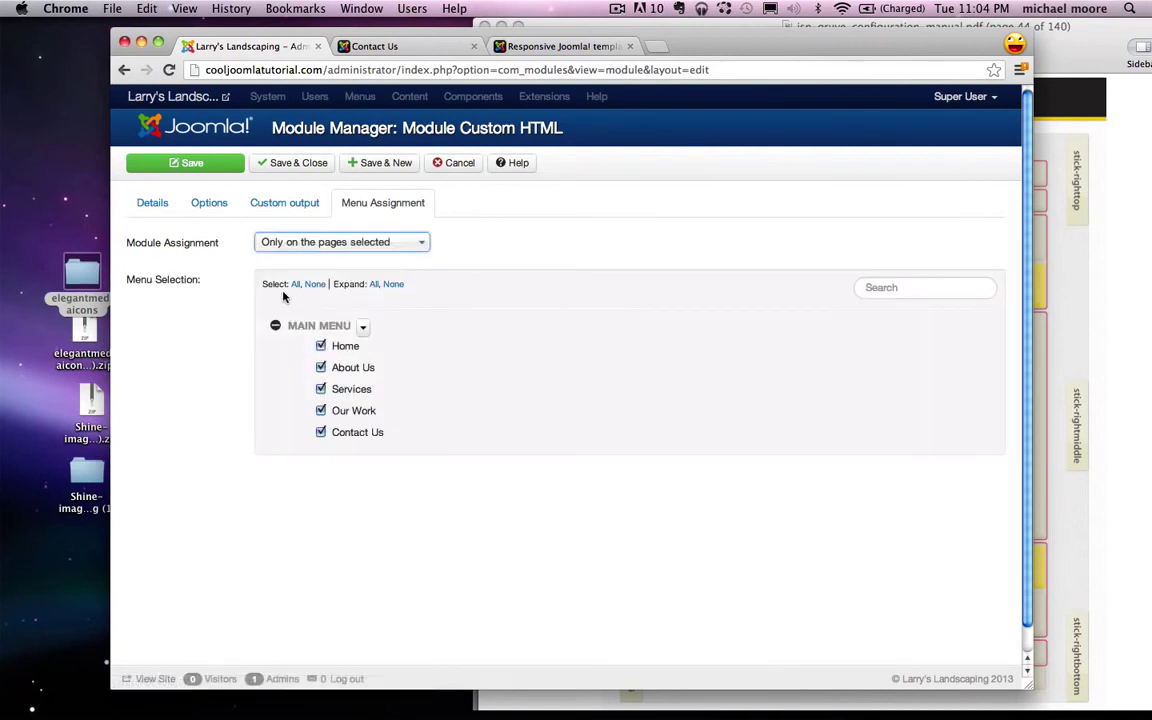
left_click(315, 284)
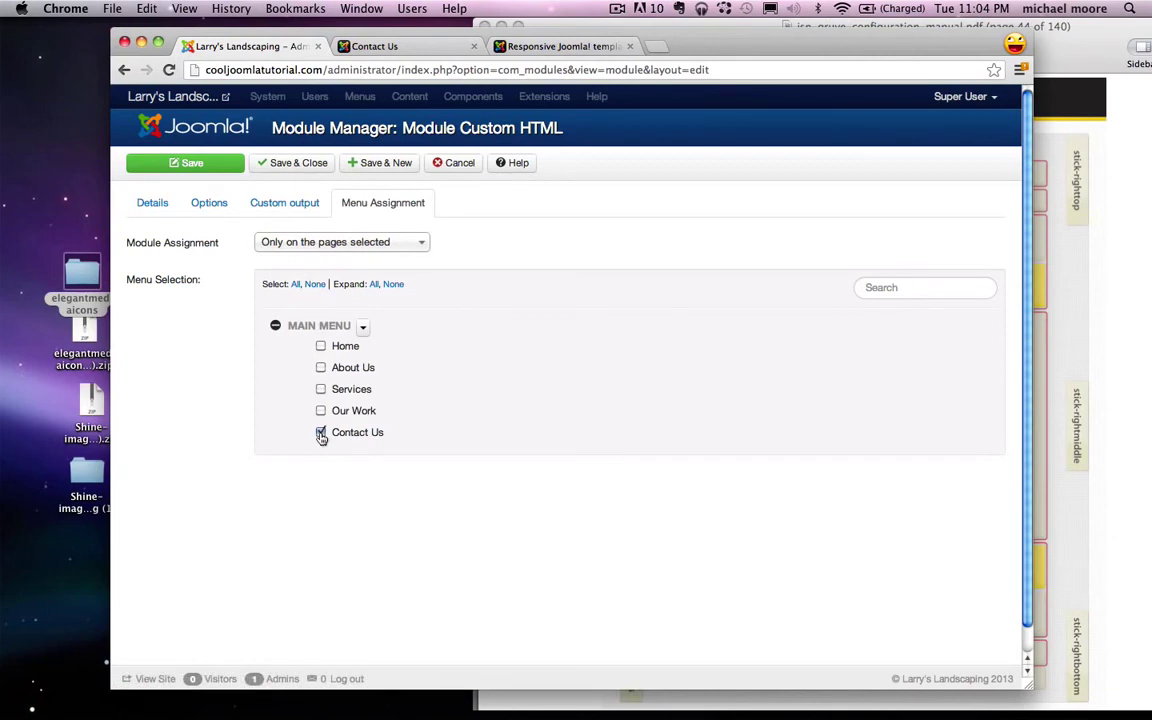
left_click(188, 162)
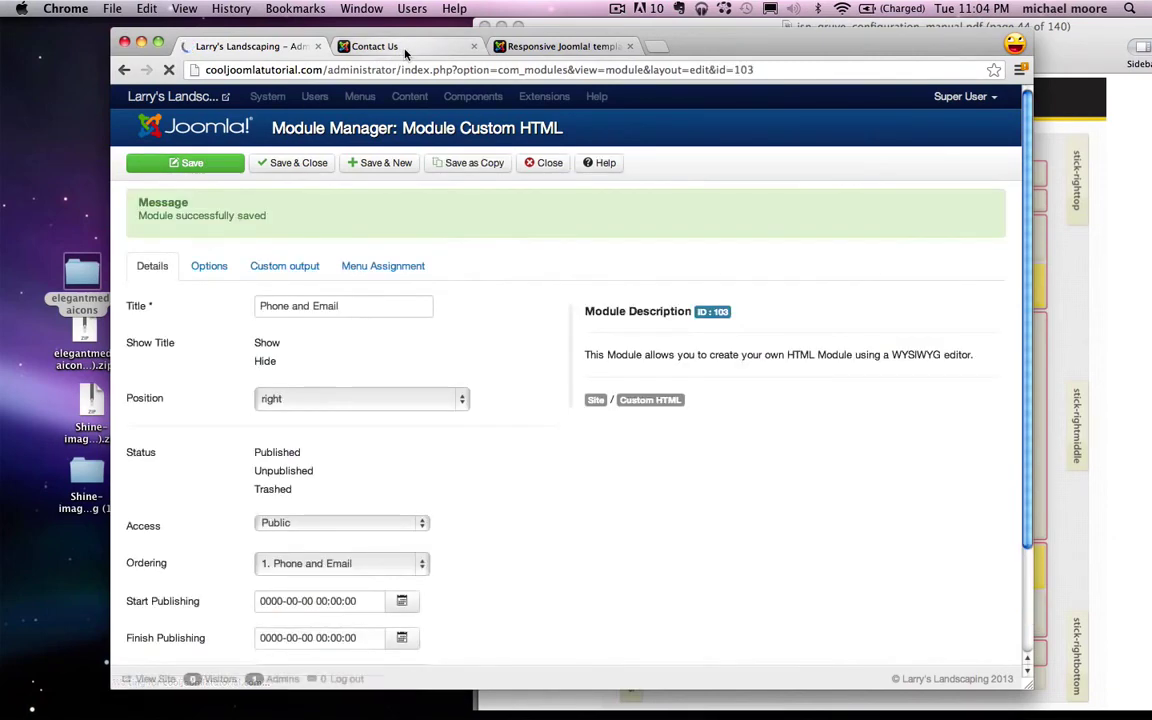
left_click(378, 46)
Step: Reload Contact Us and find the spam-protection notice shown instead of the email
left_click(170, 70)
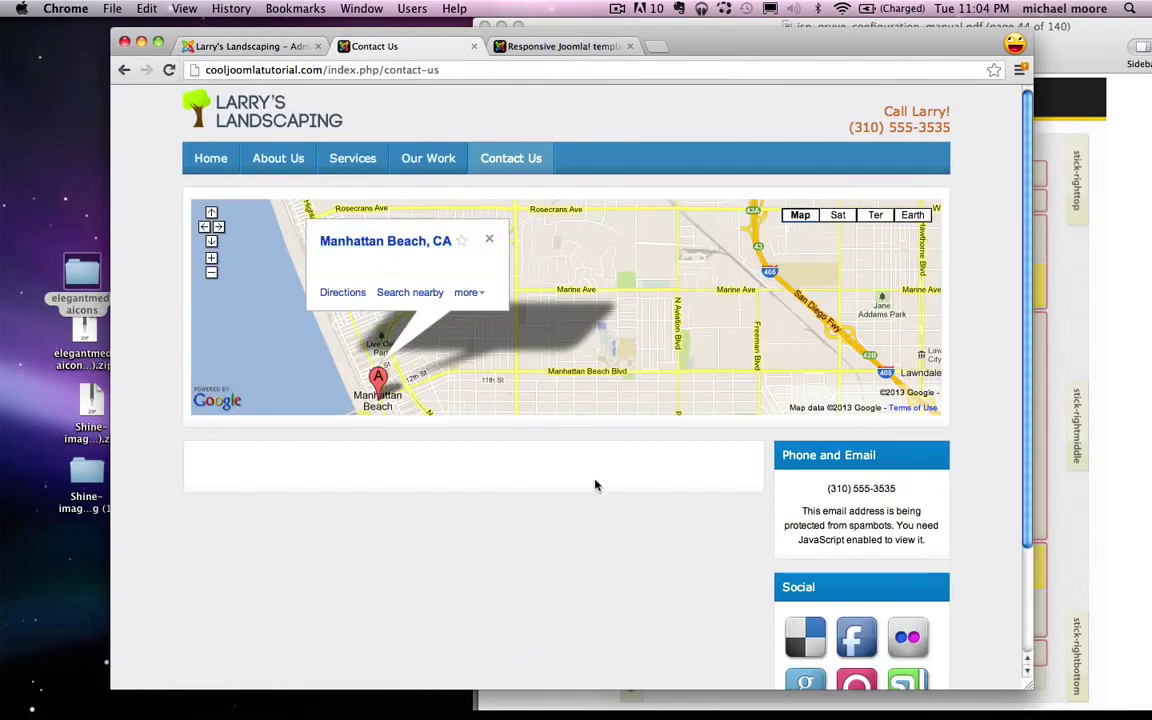
scroll(595, 485, "down", 3)
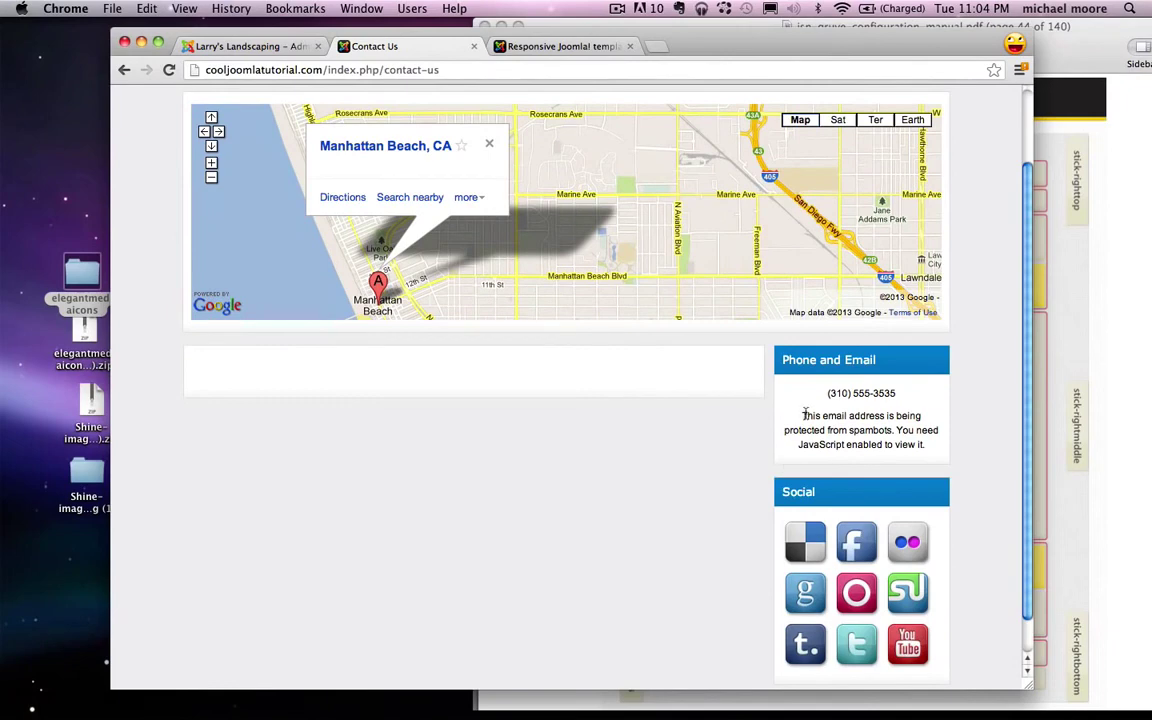
left_click_drag(798, 416, 931, 446)
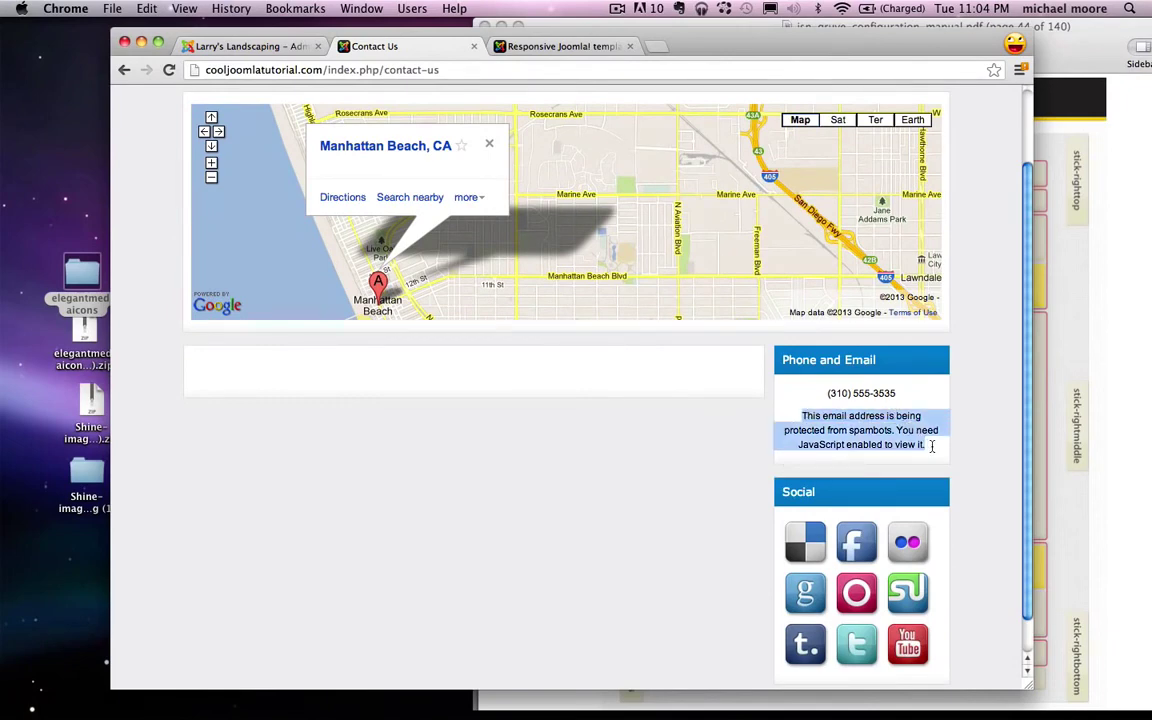
left_click(856, 442)
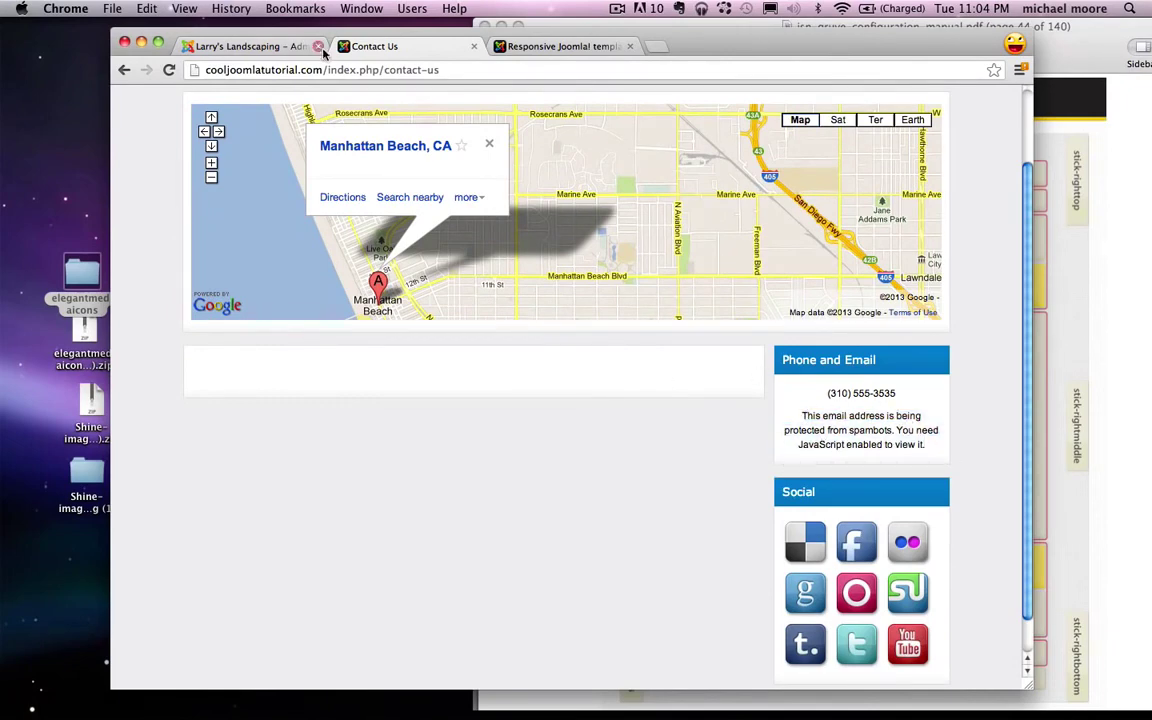
Step: Search the Plug-in Manager for 'email' and disable the Content - Email Cloaking plugin
left_click(257, 48)
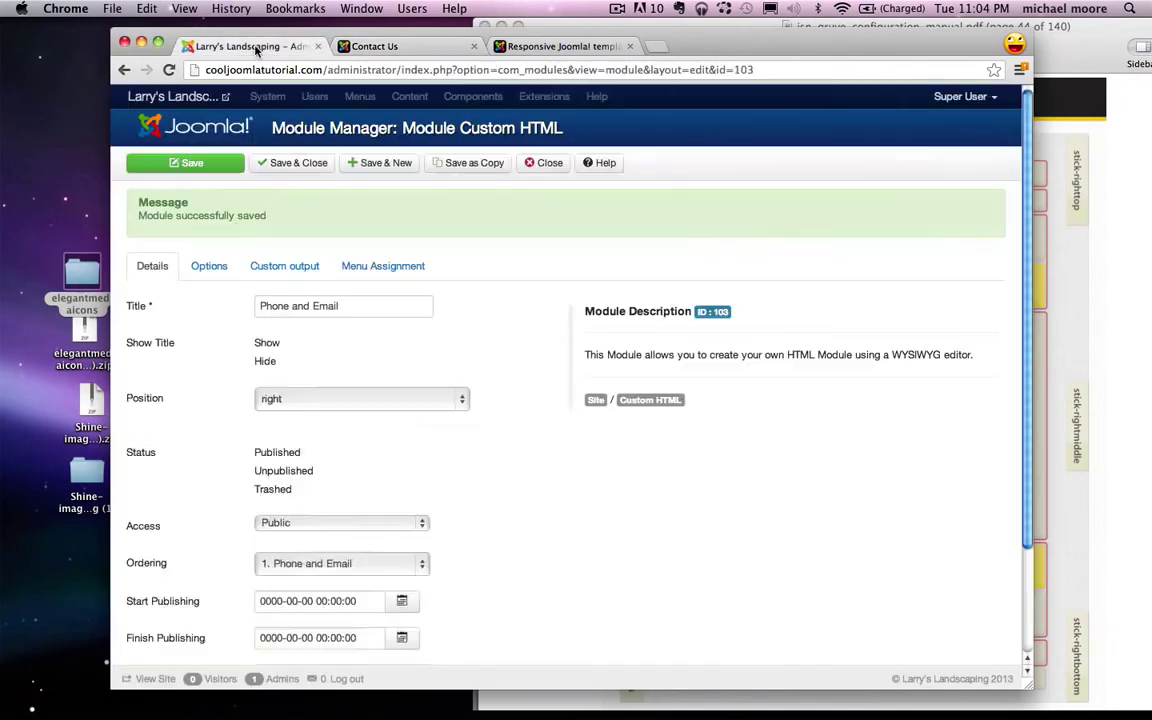
left_click(545, 162)
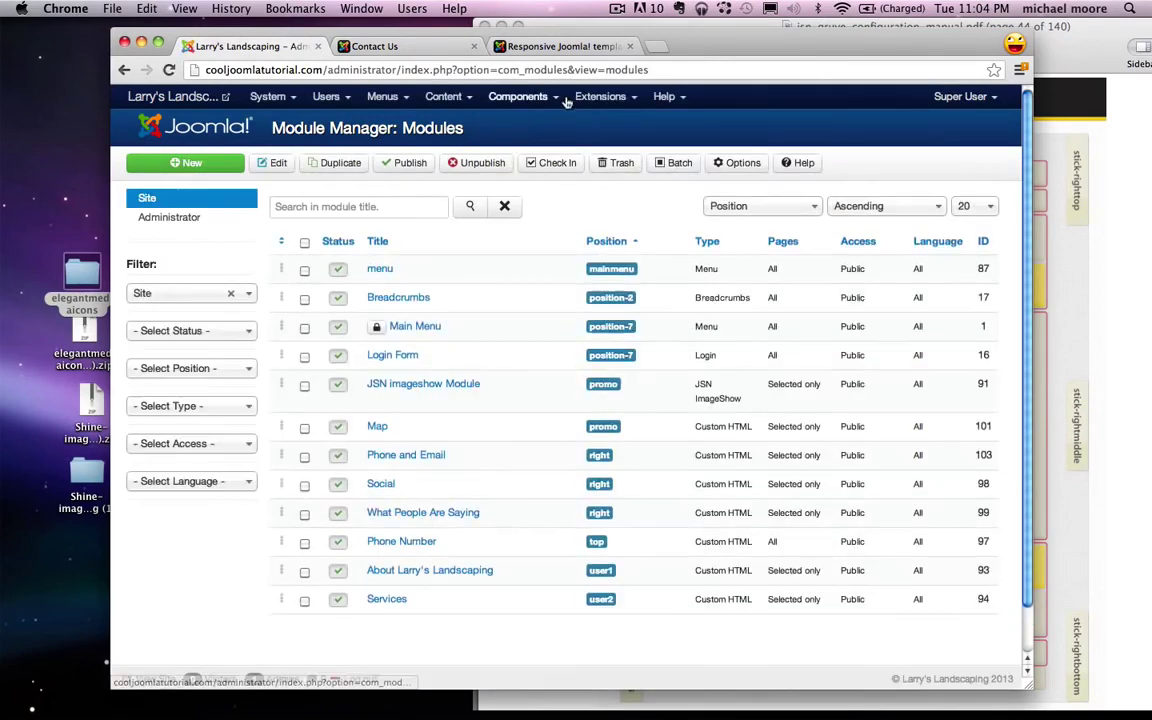
left_click(602, 97)
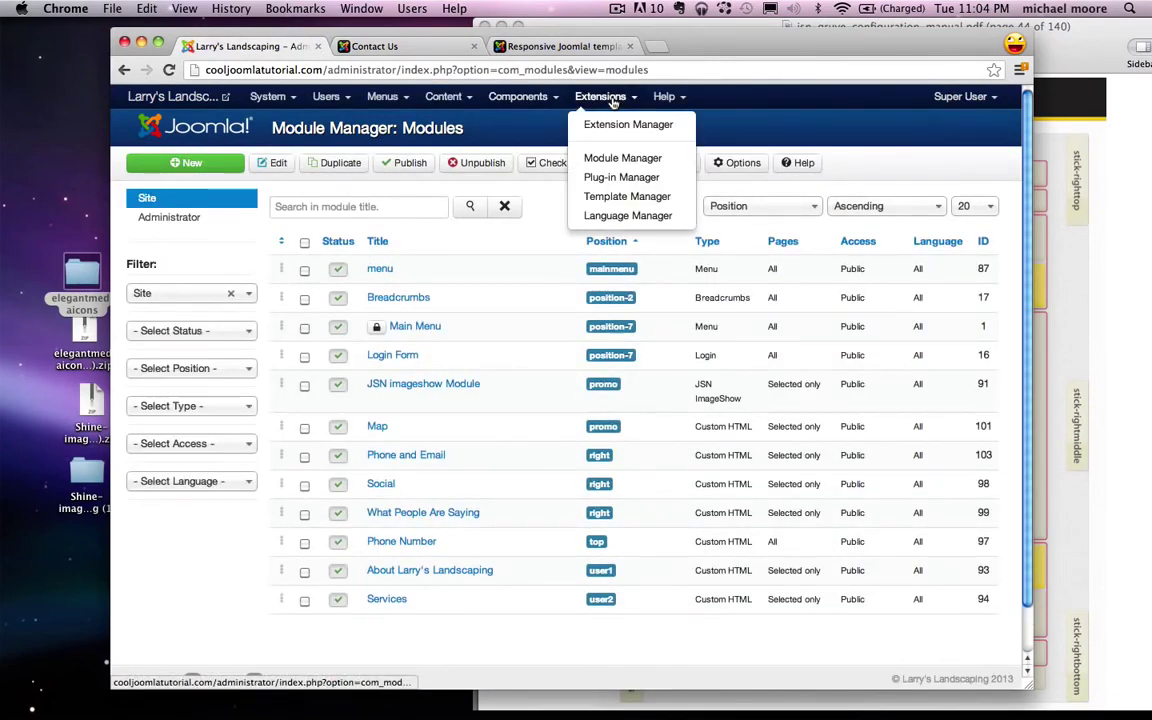
left_click(600, 177)
double_click(377, 206)
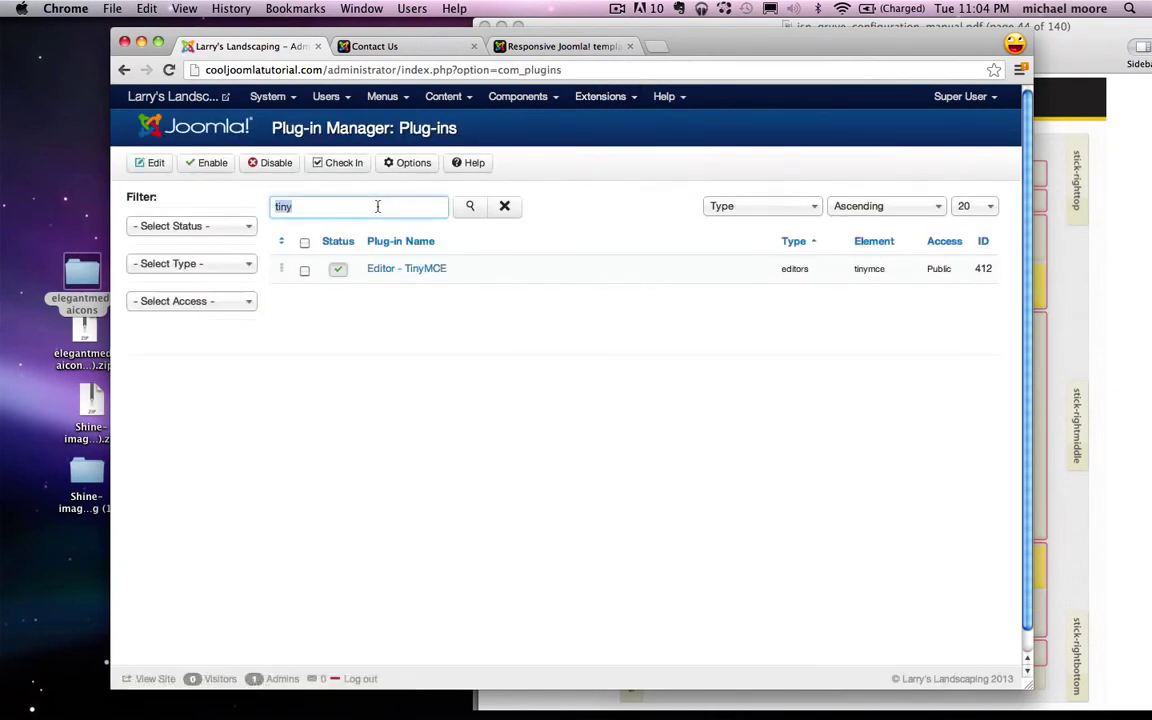
type("email")
key("Return")
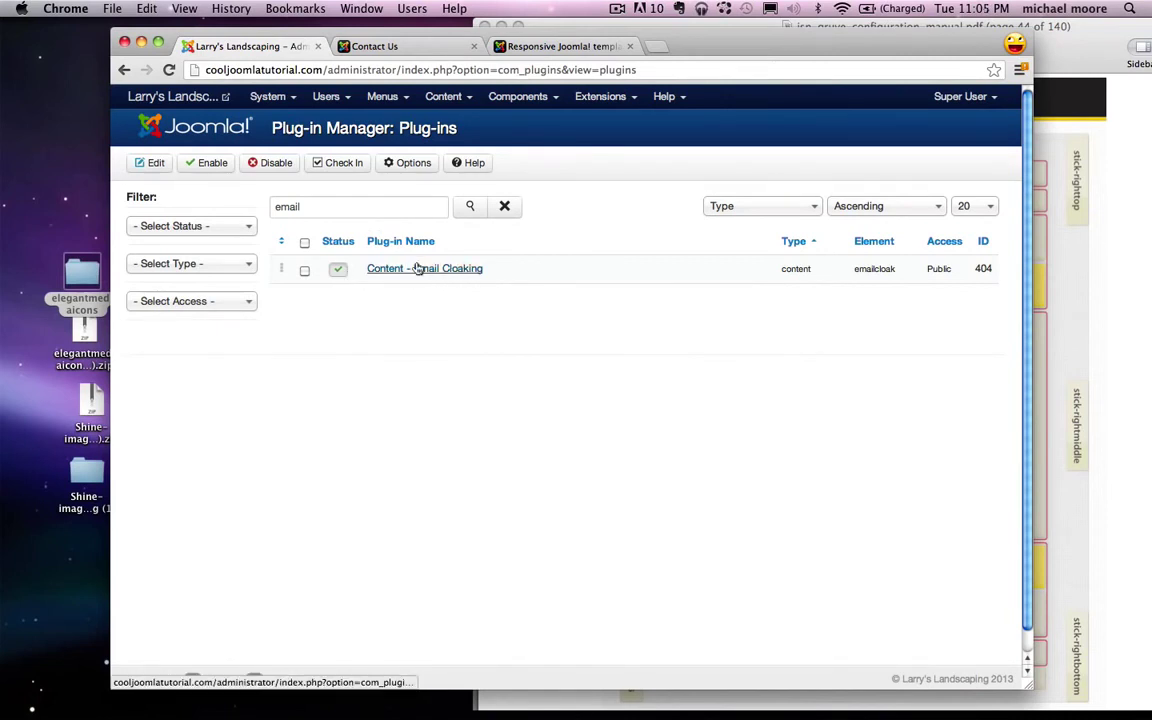
left_click(338, 271)
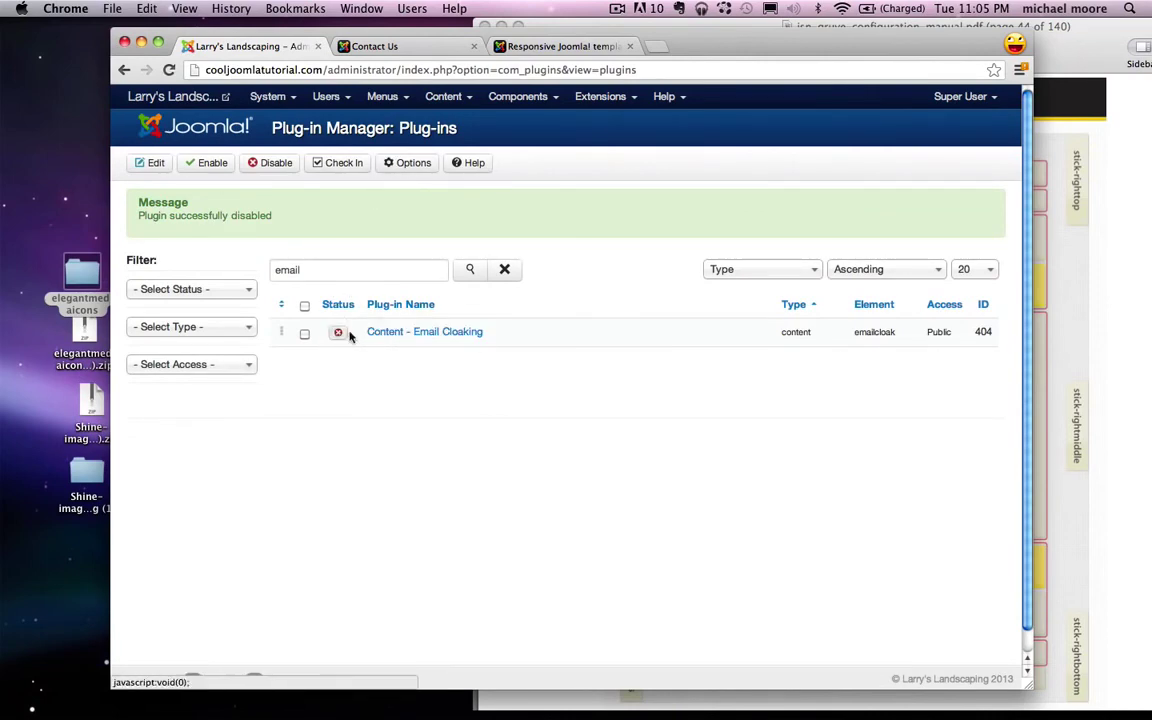
Step: Reload Contact Us to confirm the email address now shows as plain text
left_click(393, 46)
left_click(169, 70)
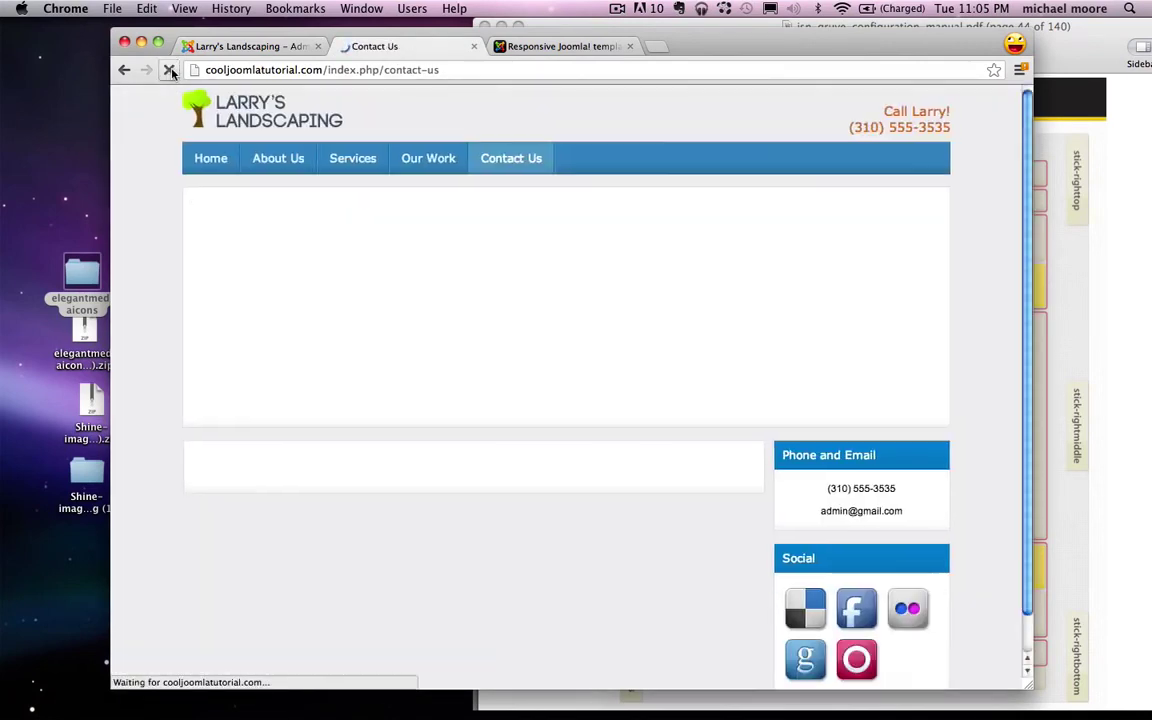
triple_click(830, 418)
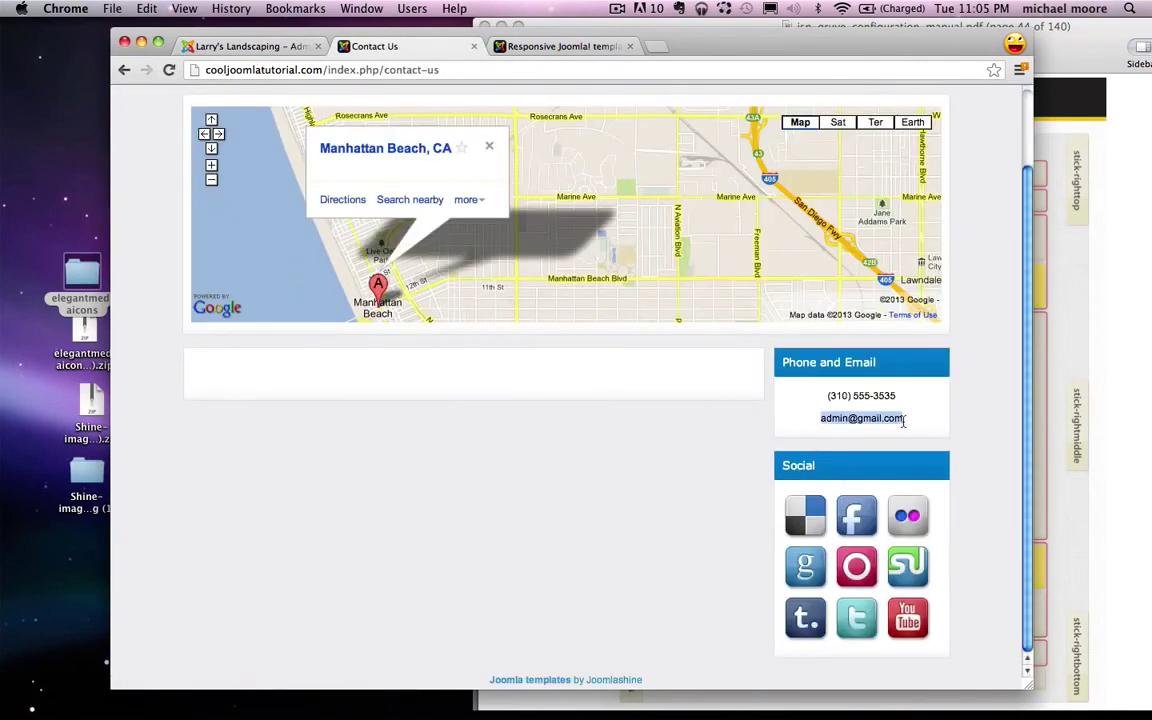
left_click(922, 425)
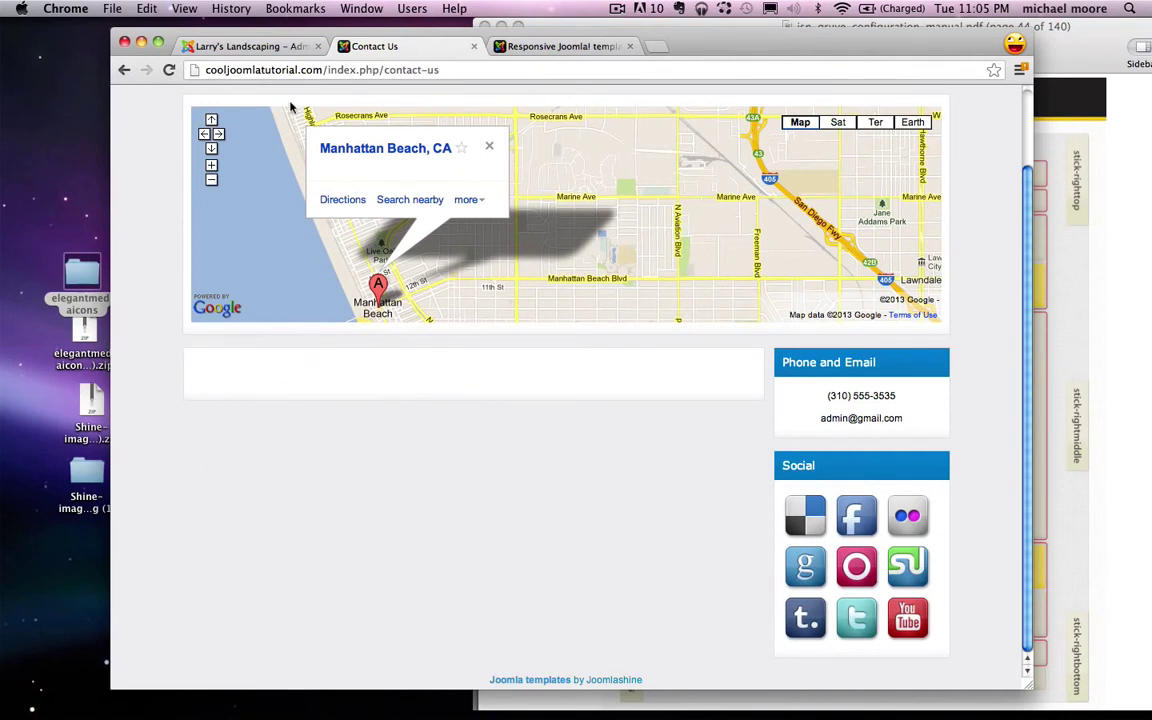
left_click(262, 47)
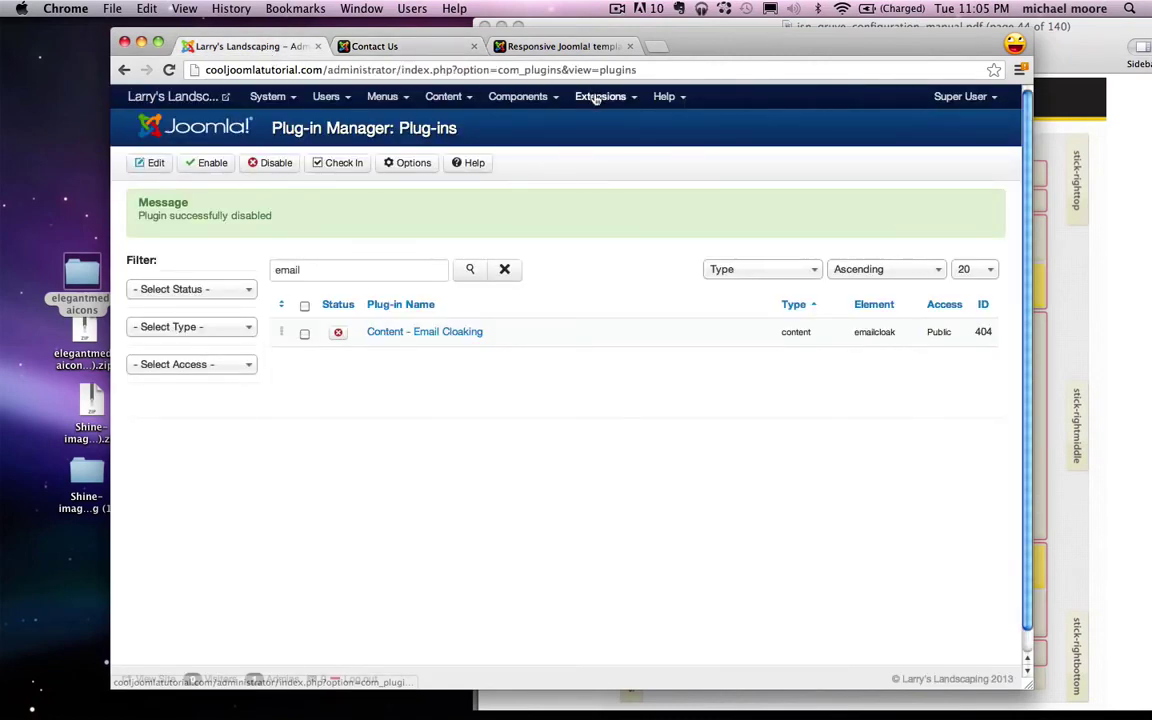
Step: Create a new Custom HTML module titled 'Address' from the Module Manager
left_click(597, 97)
left_click(622, 158)
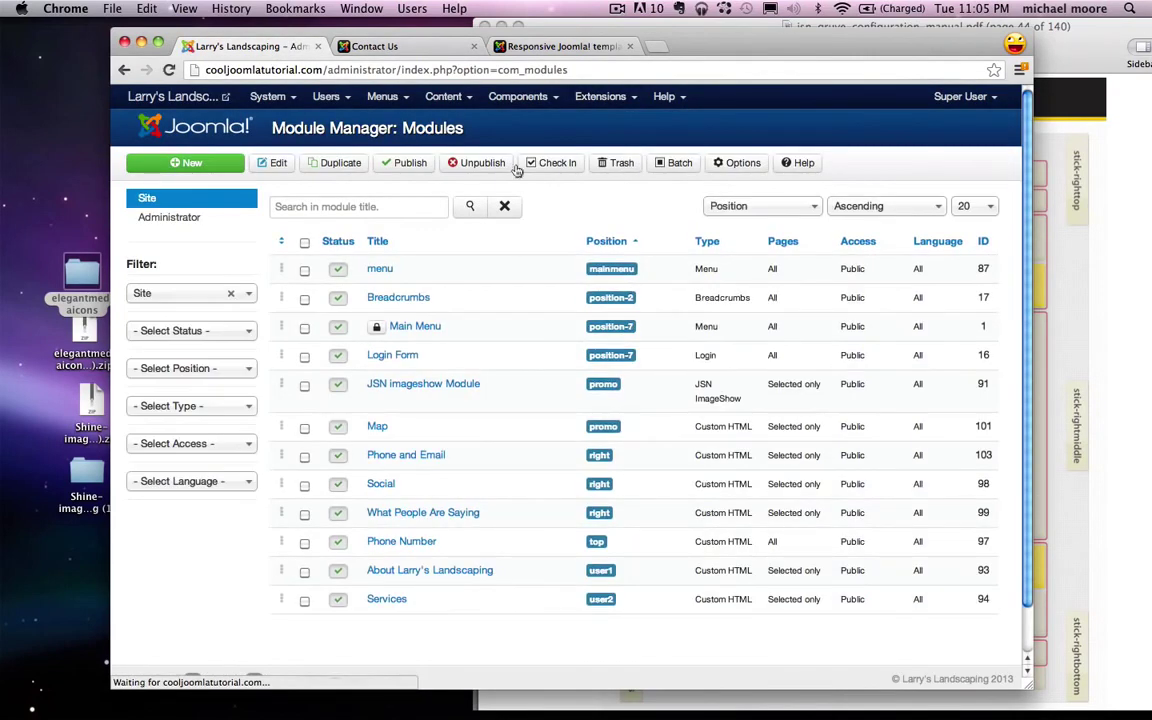
left_click(185, 162)
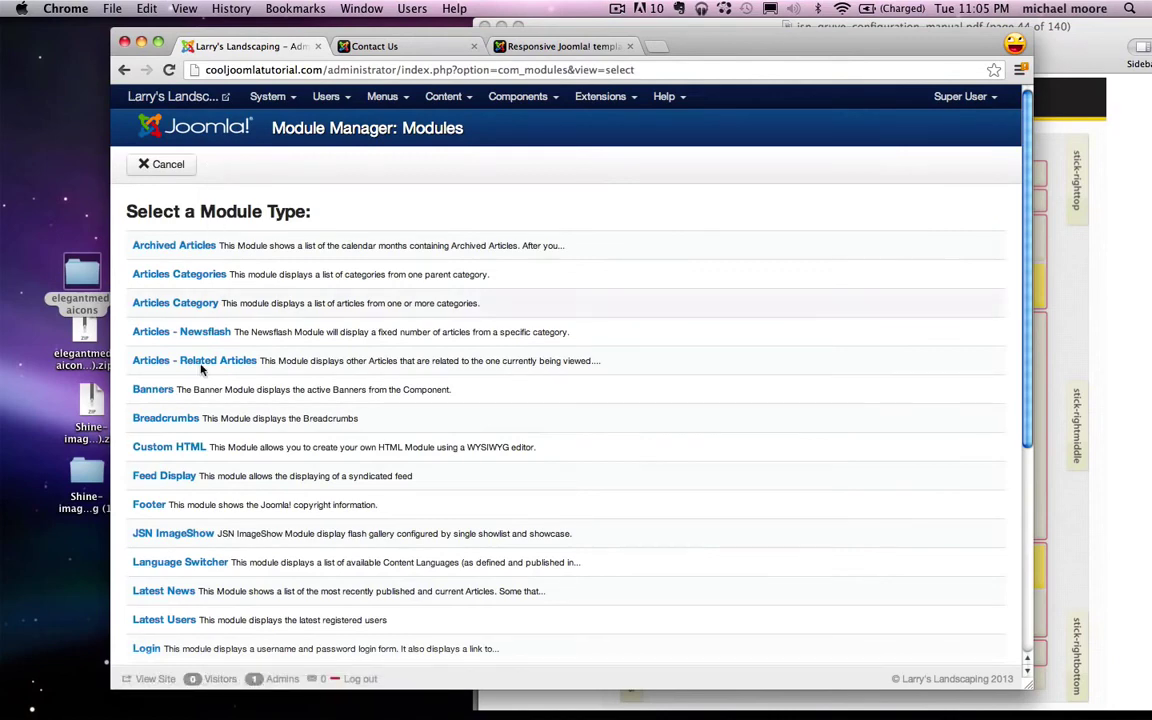
left_click(181, 450)
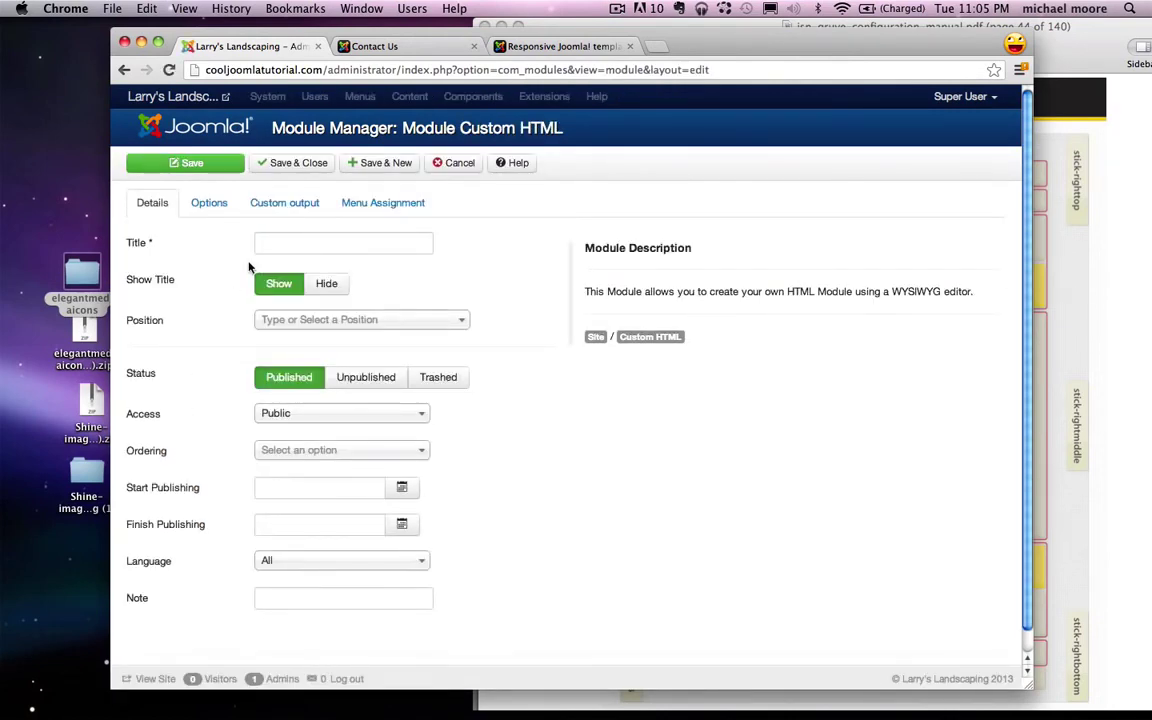
left_click(278, 242)
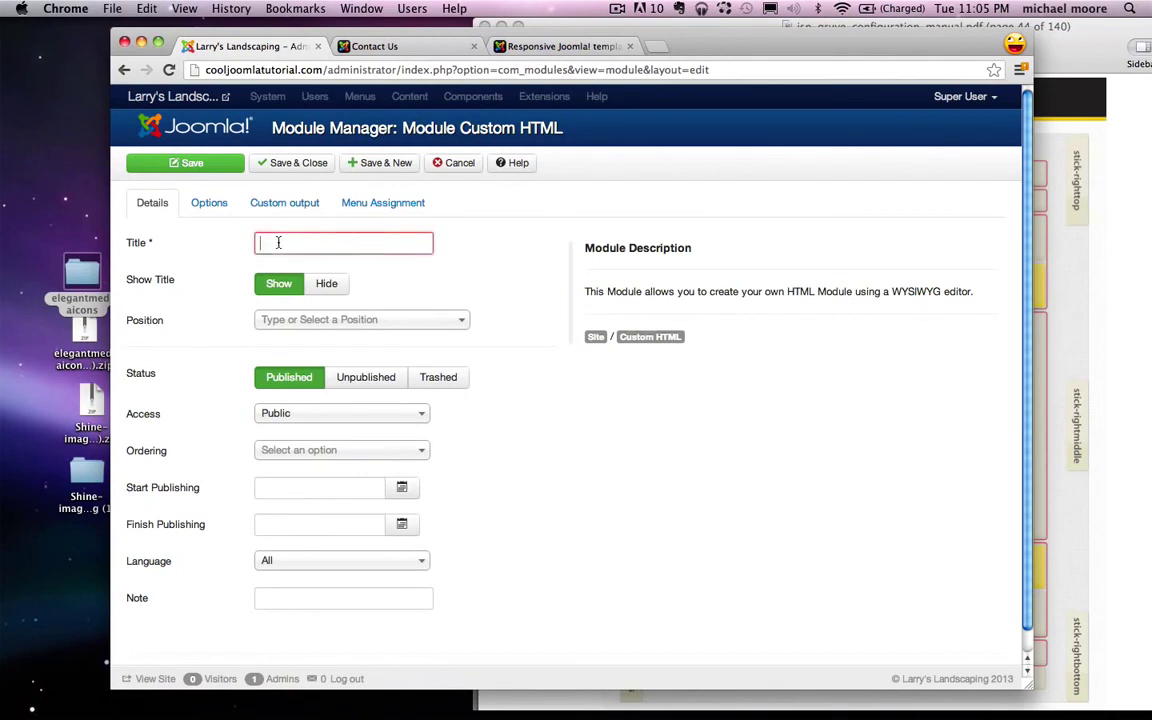
type("Address")
Step: Place the Address module in the Left [left] position after checking the layout positions
left_click(1045, 388)
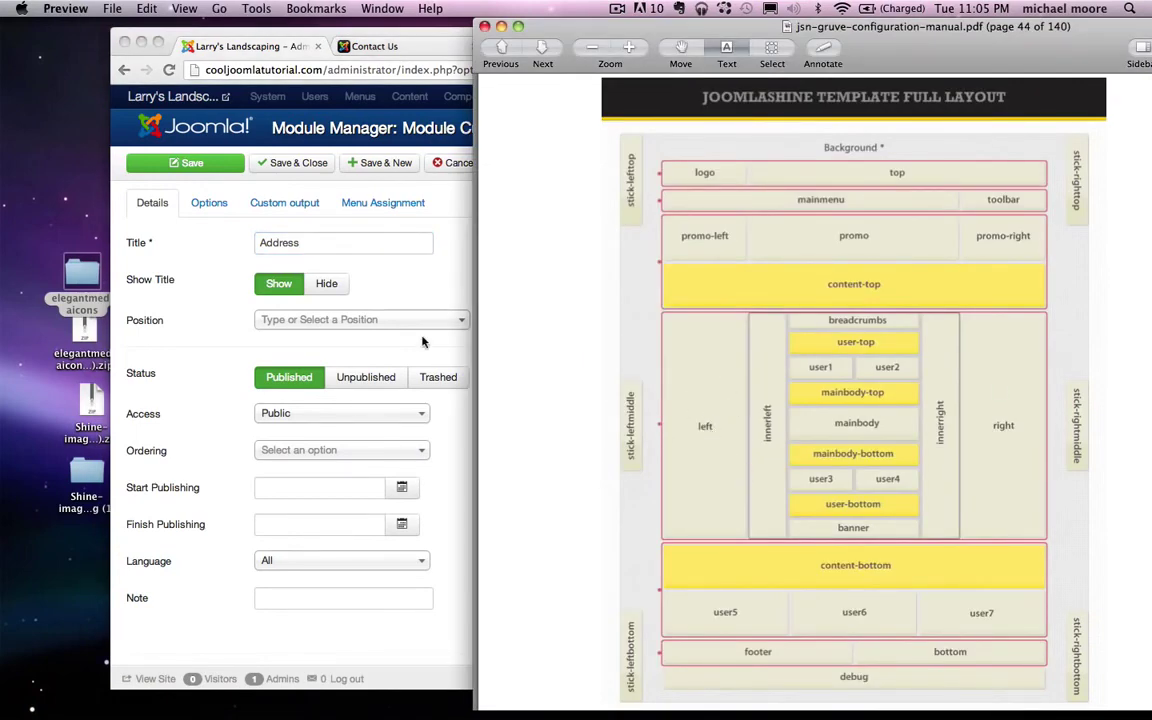
left_click(292, 322)
left_click(380, 320)
type("lef")
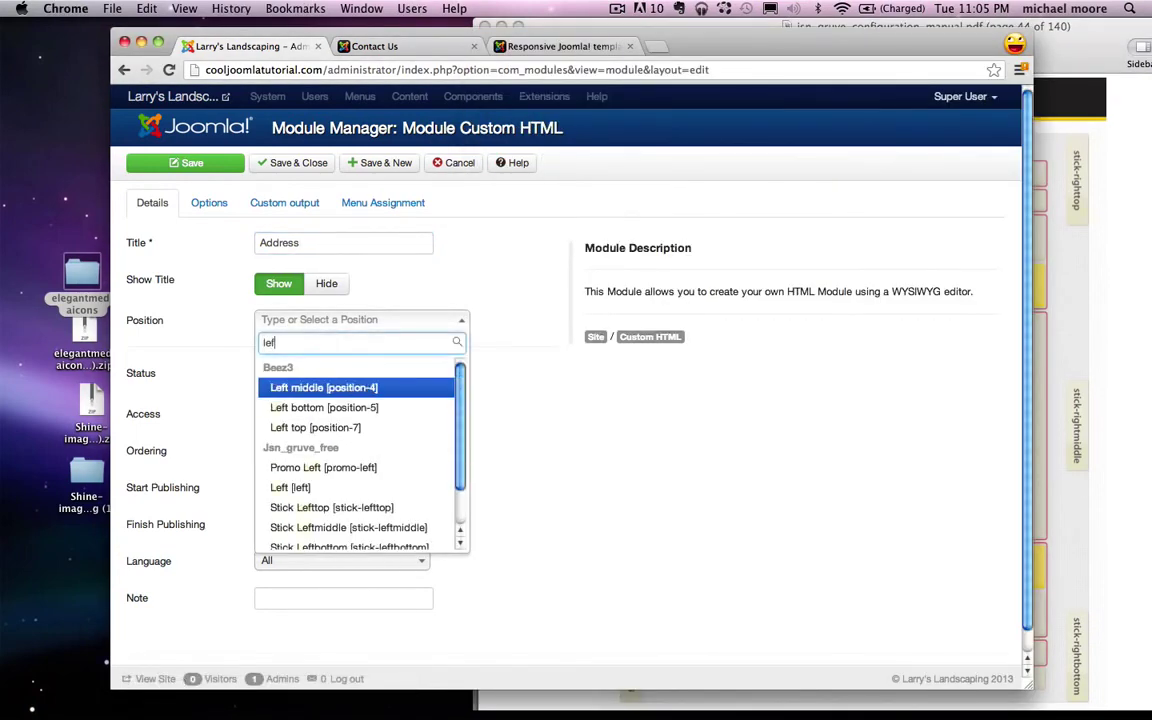
type("t")
left_click(302, 487)
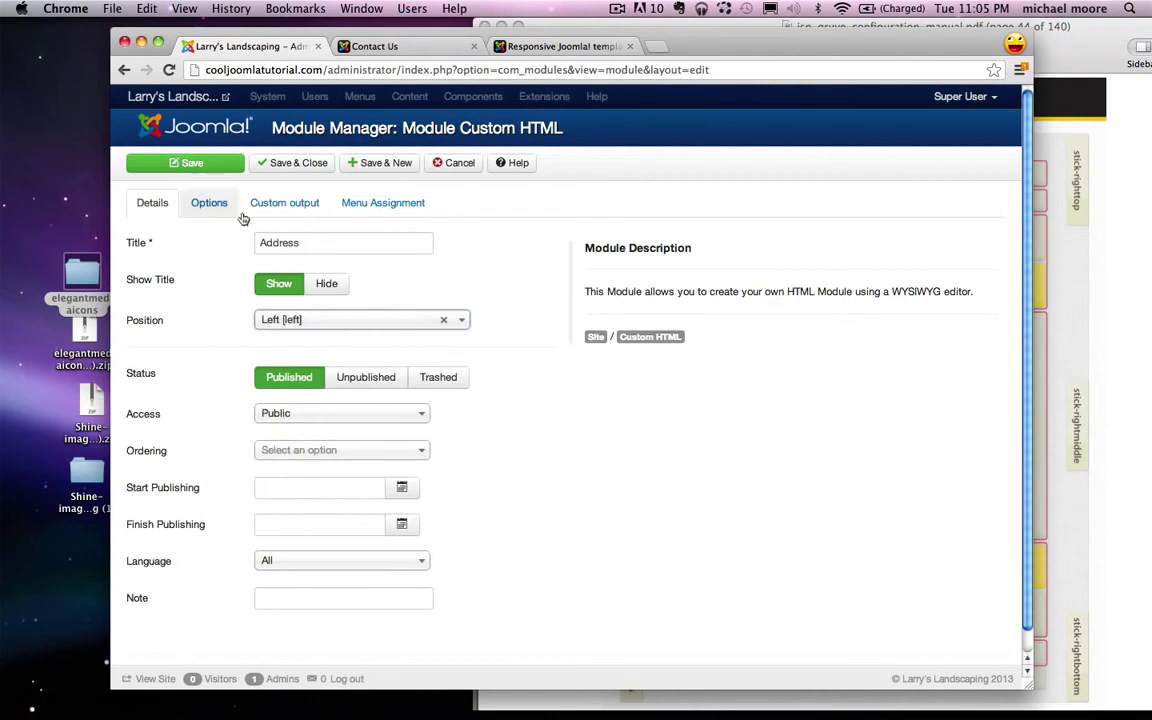
left_click(310, 200)
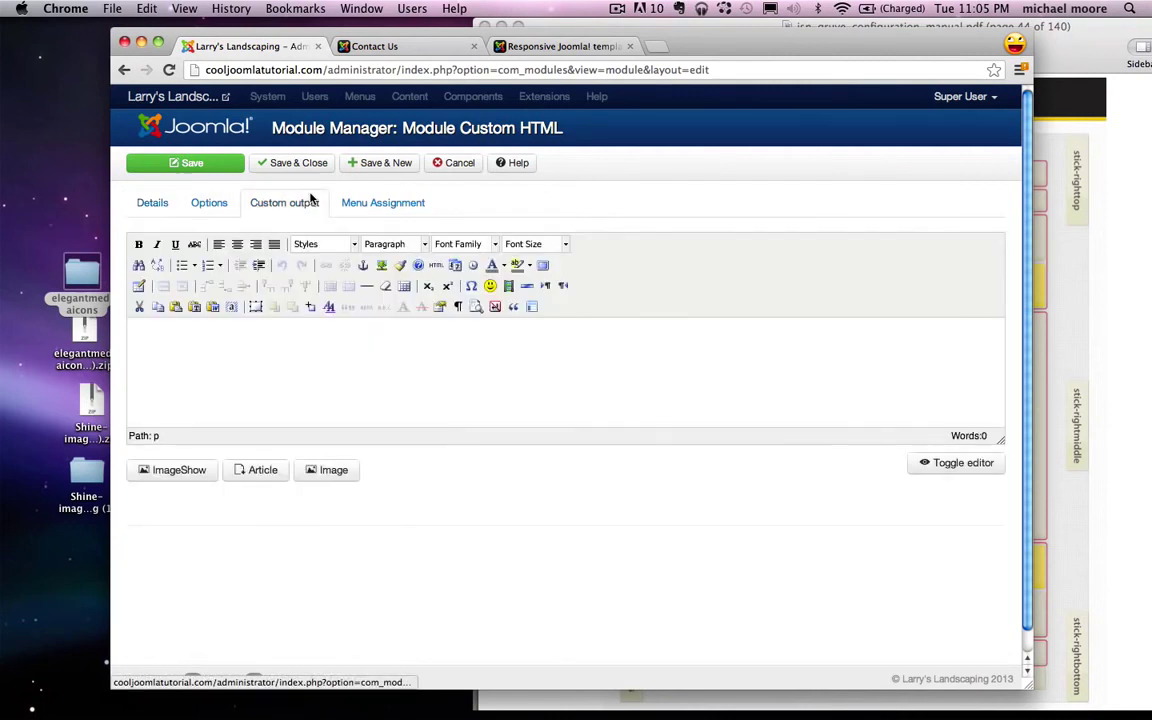
Step: Enter '1234 Joomla Ave.' and 'Los Angeles, CA 90000' as two centred lines
left_click(279, 359)
type("1234 Joomla")
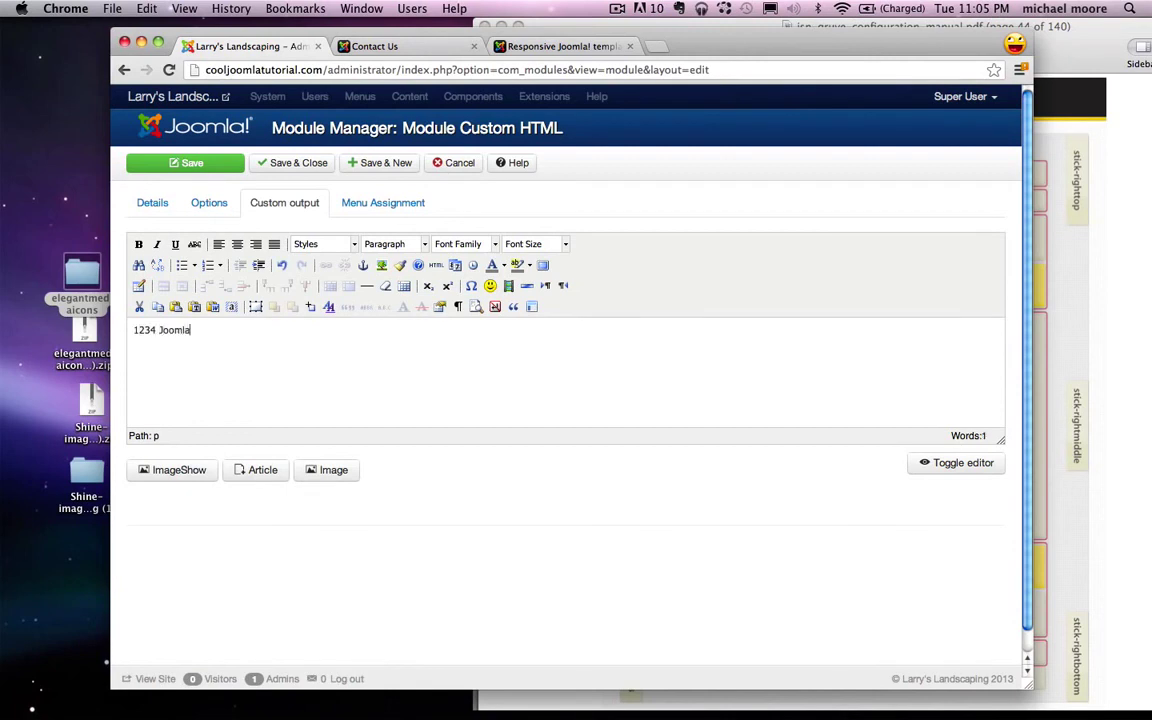
type(" Ave. ")
type("Los Angeles, ca")
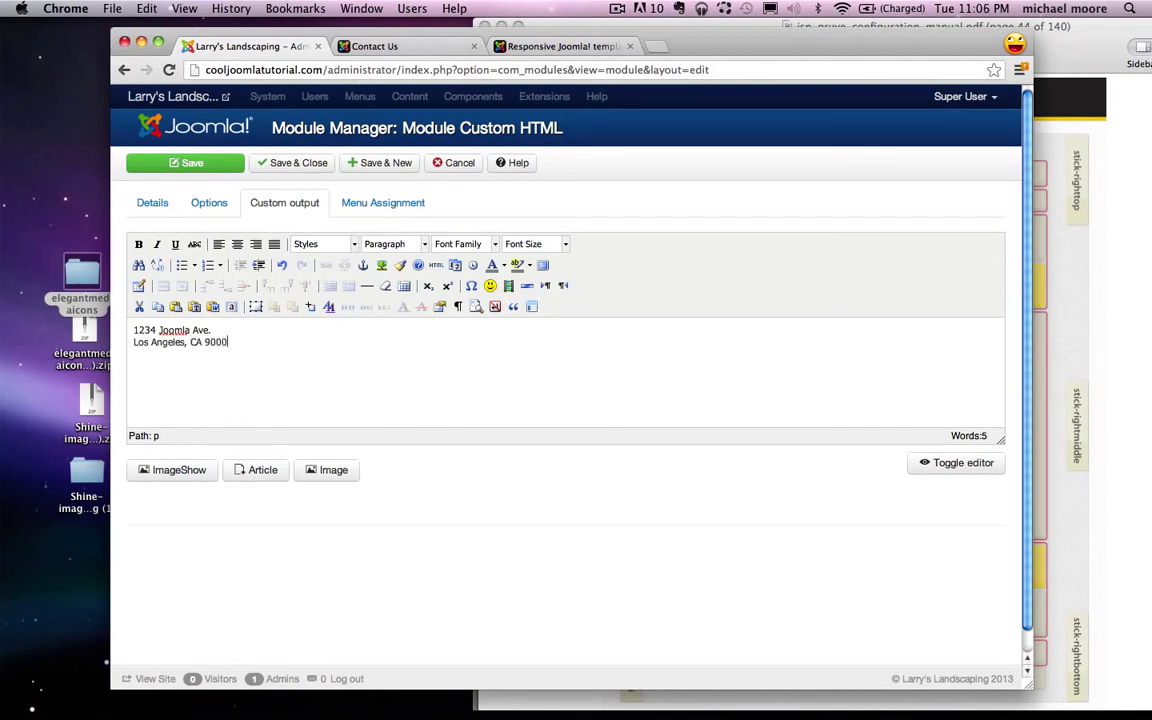
key("super+a")
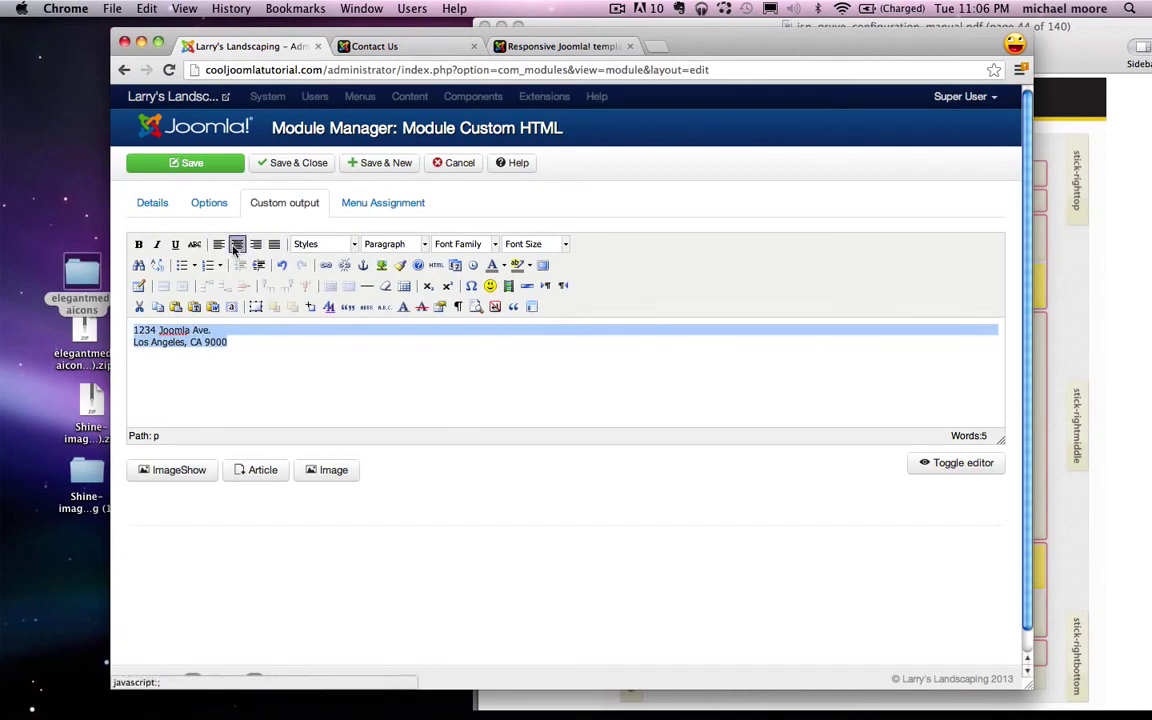
left_click(237, 244)
left_click(600, 340)
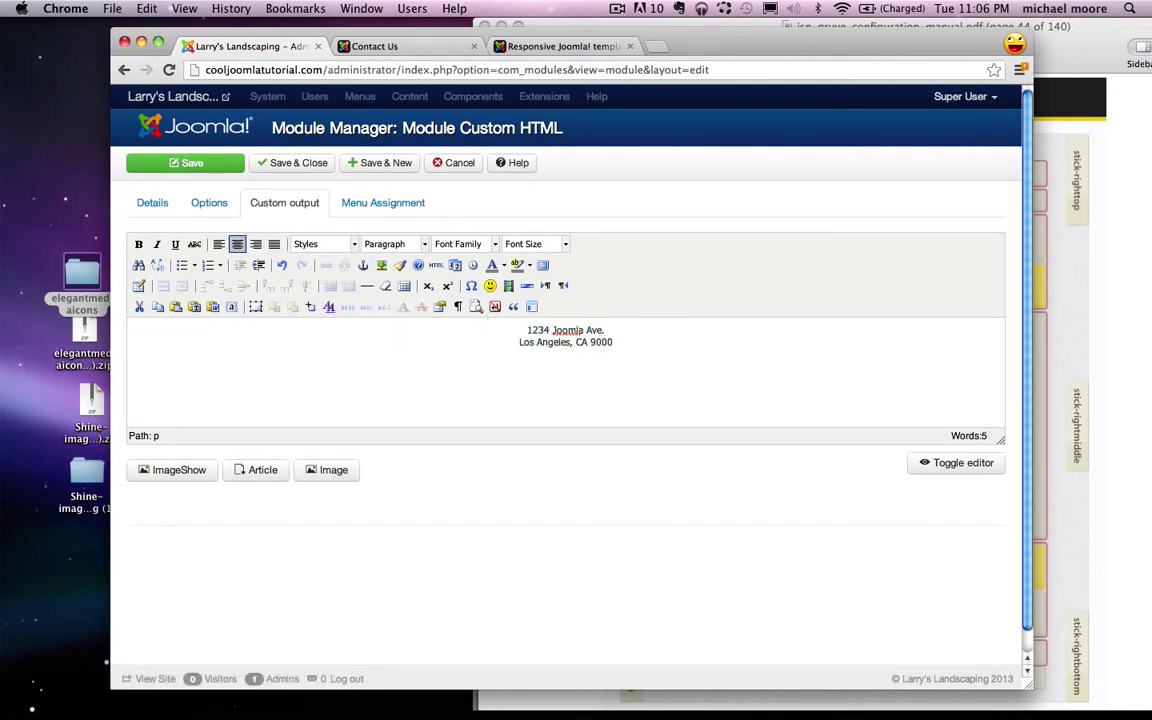
type("0")
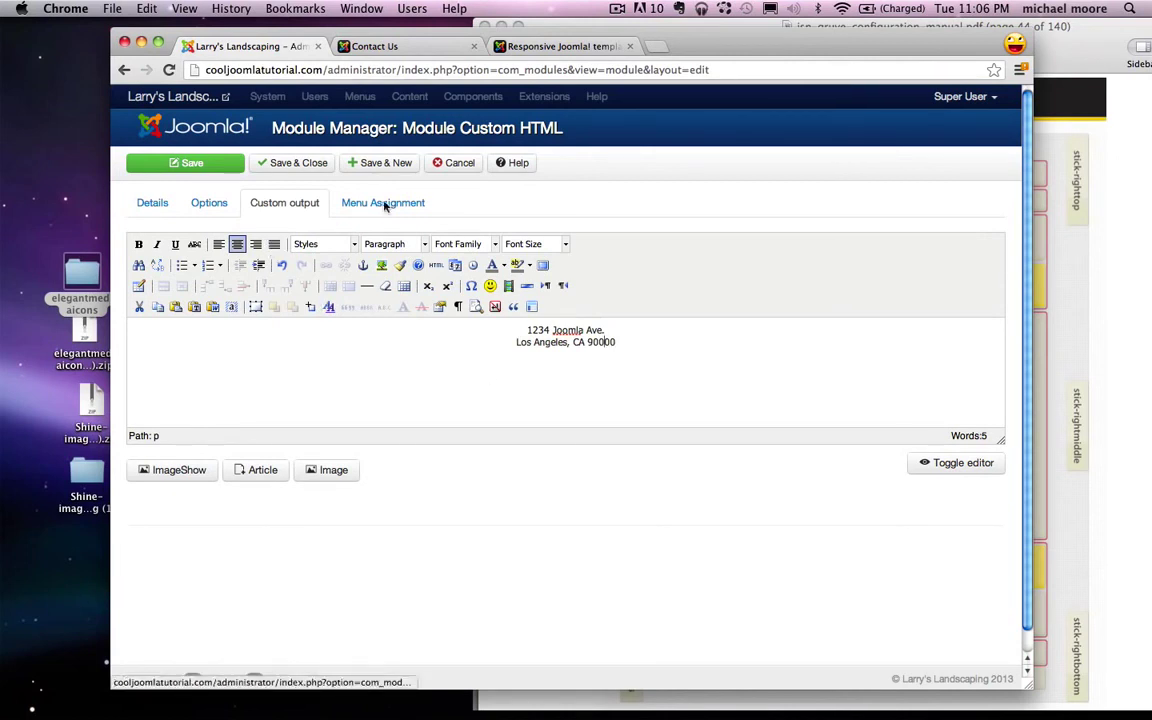
left_click(207, 204)
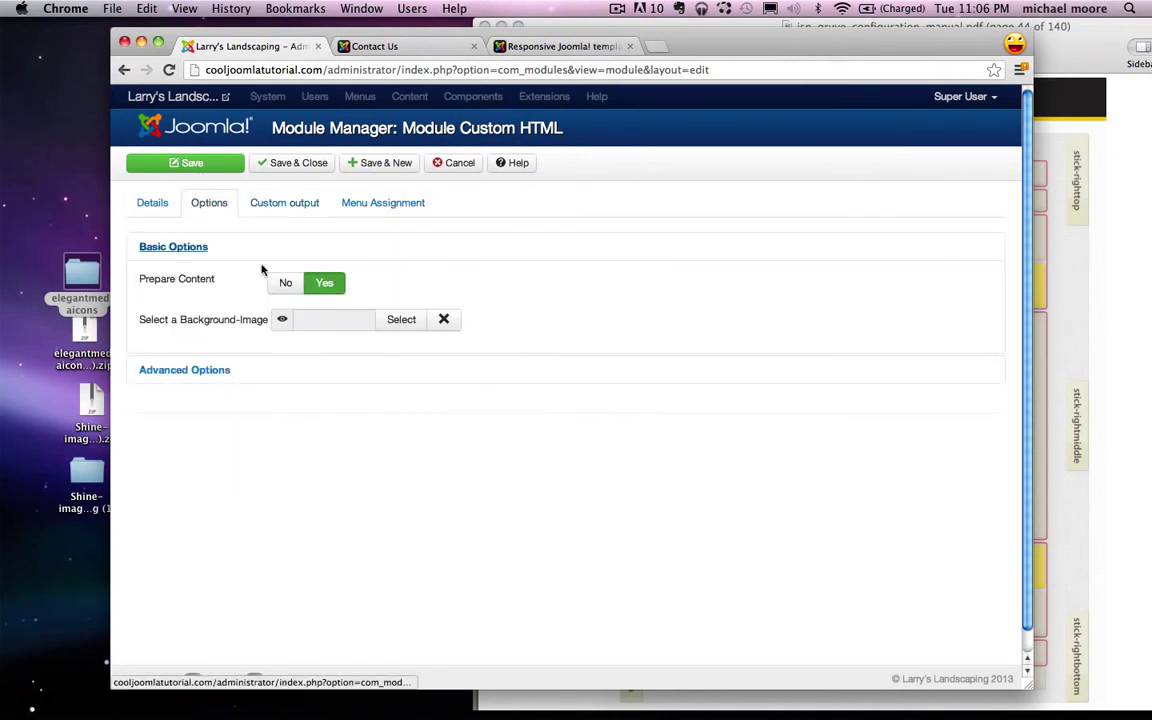
Step: Paste the class suffix richbox-2 jsn-icon-info into the Address module's advanced options
left_click(185, 370)
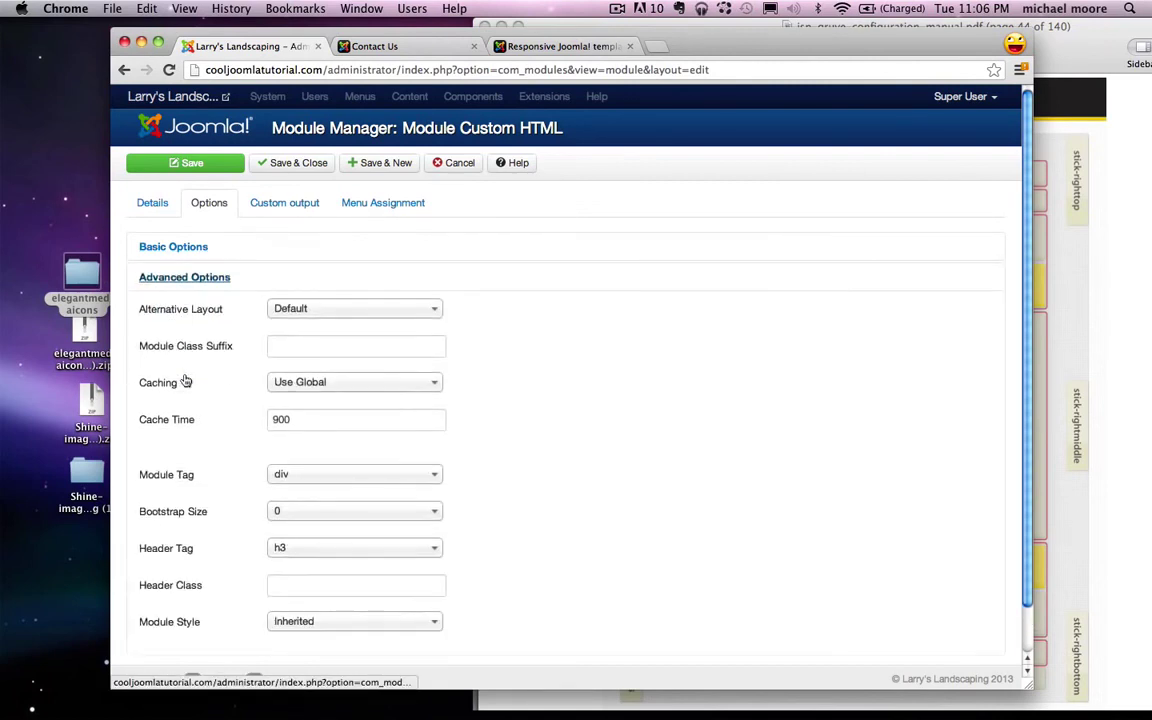
left_click(301, 345)
type("richbox-2 jsn-icon-info")
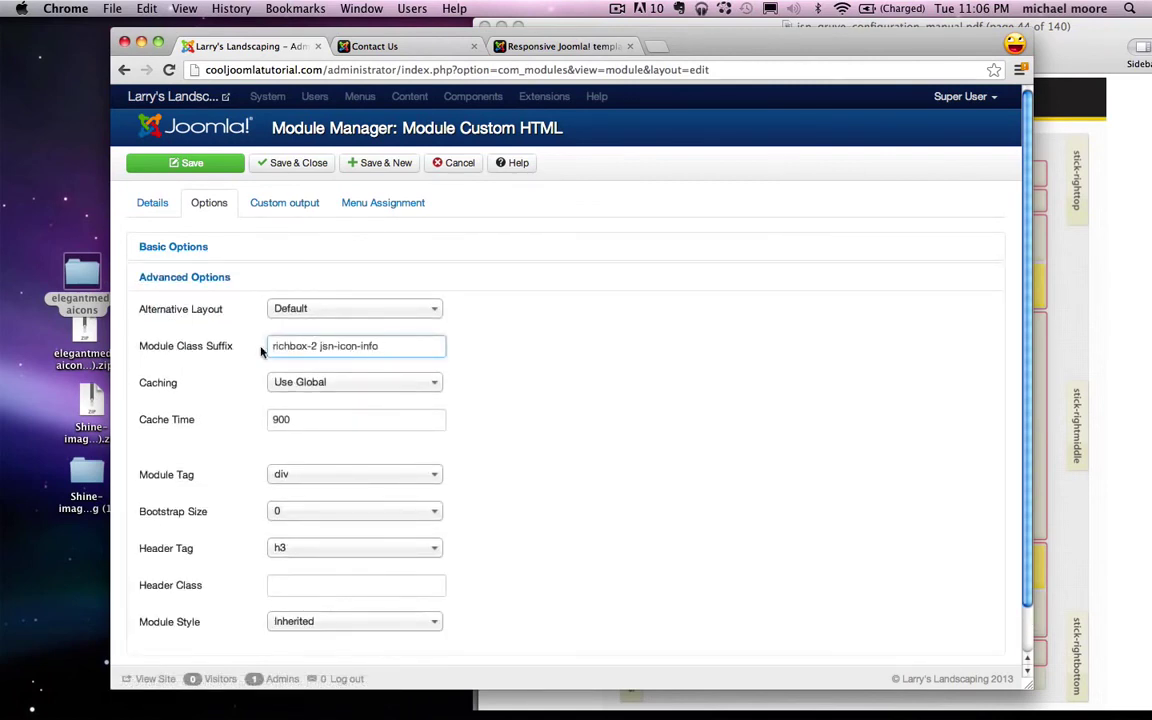
left_click_drag(270, 345, 392, 345)
key("super+c")
left_click(391, 345)
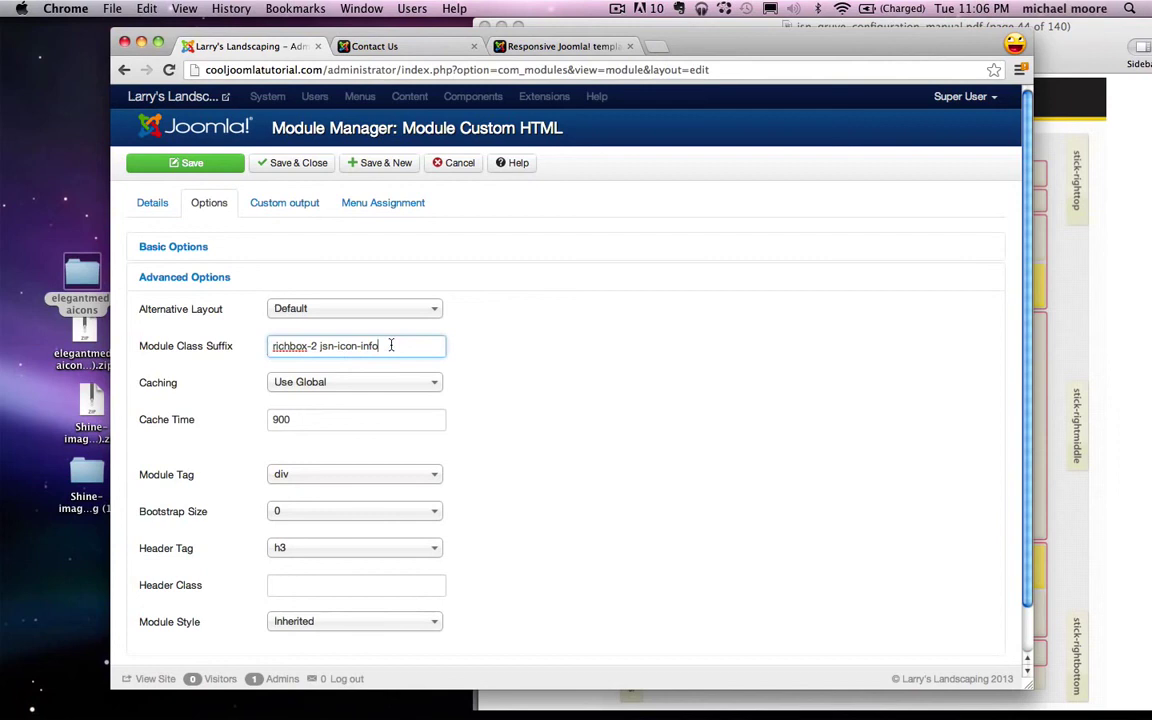
Step: Assign the Address module only to the Contact Us page and save it
left_click(390, 202)
left_click(357, 245)
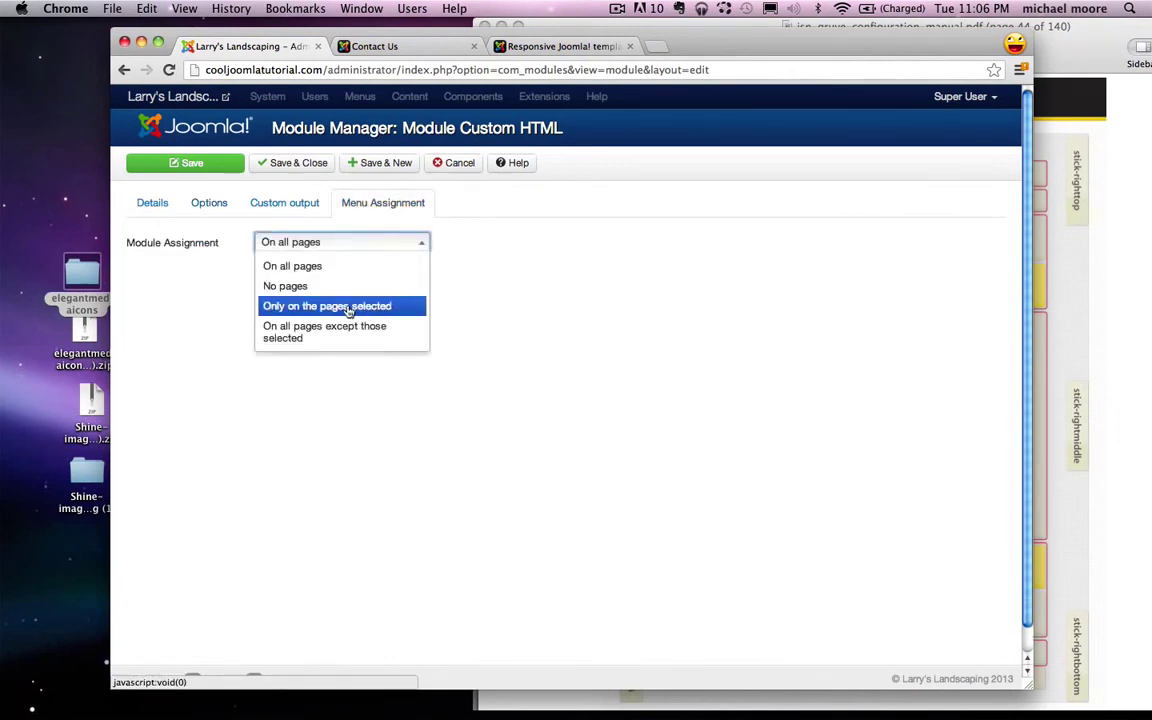
left_click(327, 306)
left_click(315, 285)
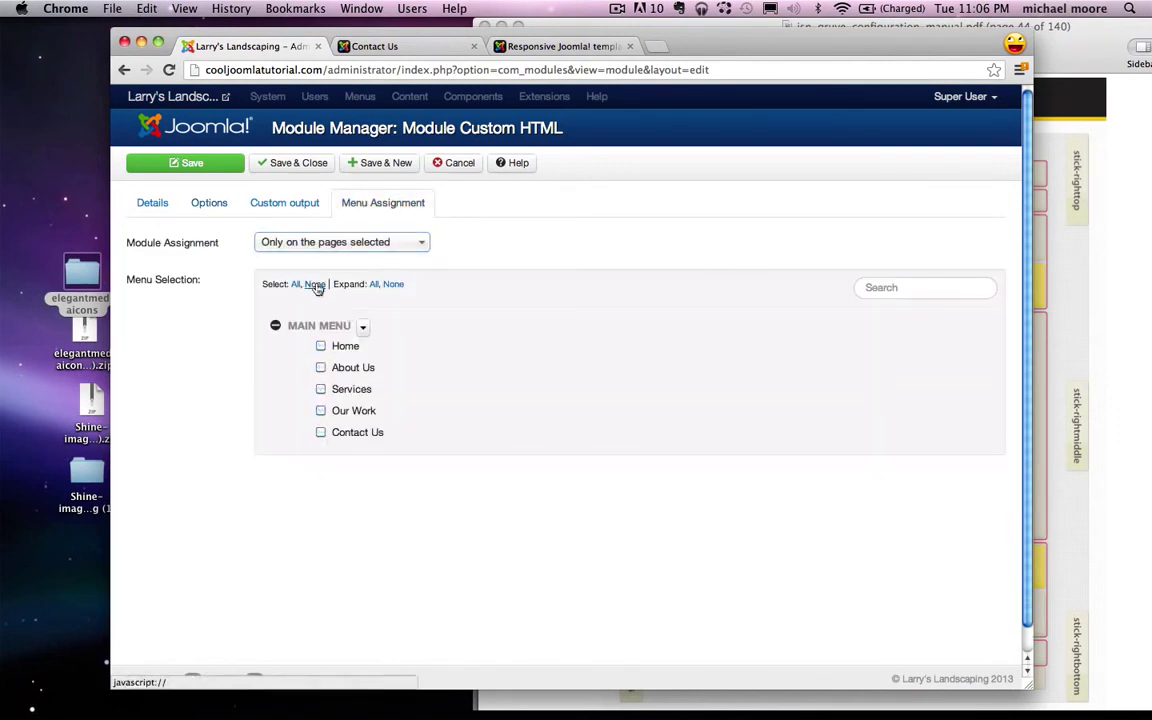
left_click(320, 432)
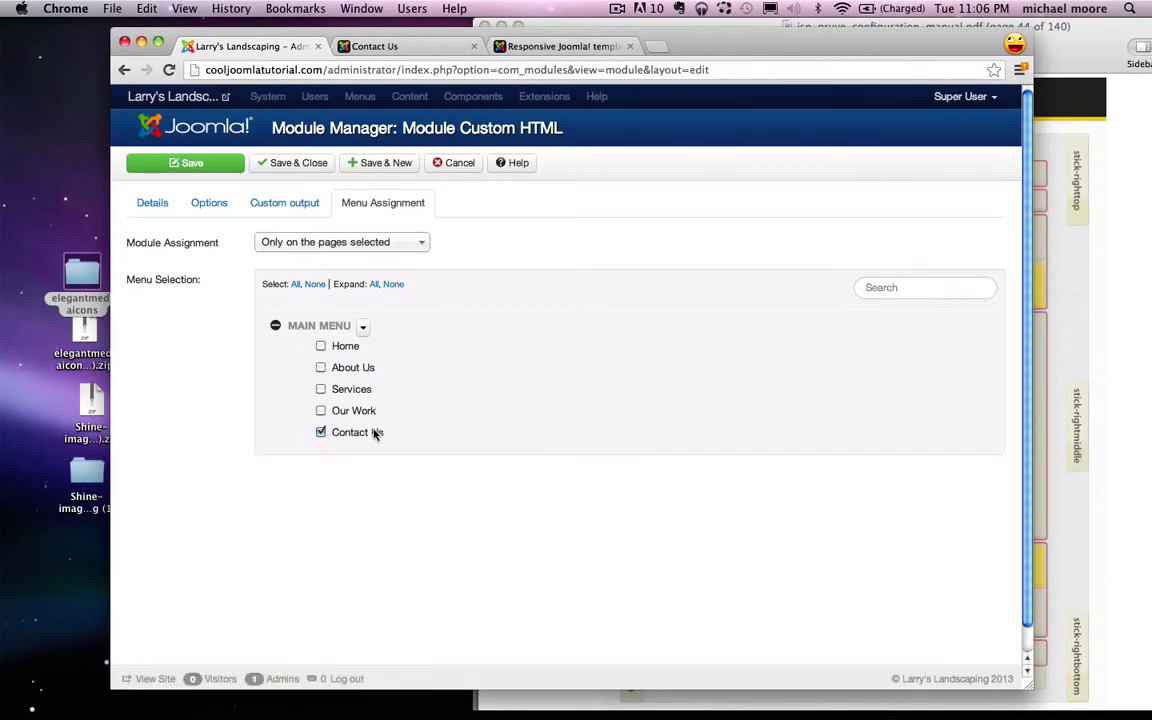
left_click(205, 162)
left_click(365, 46)
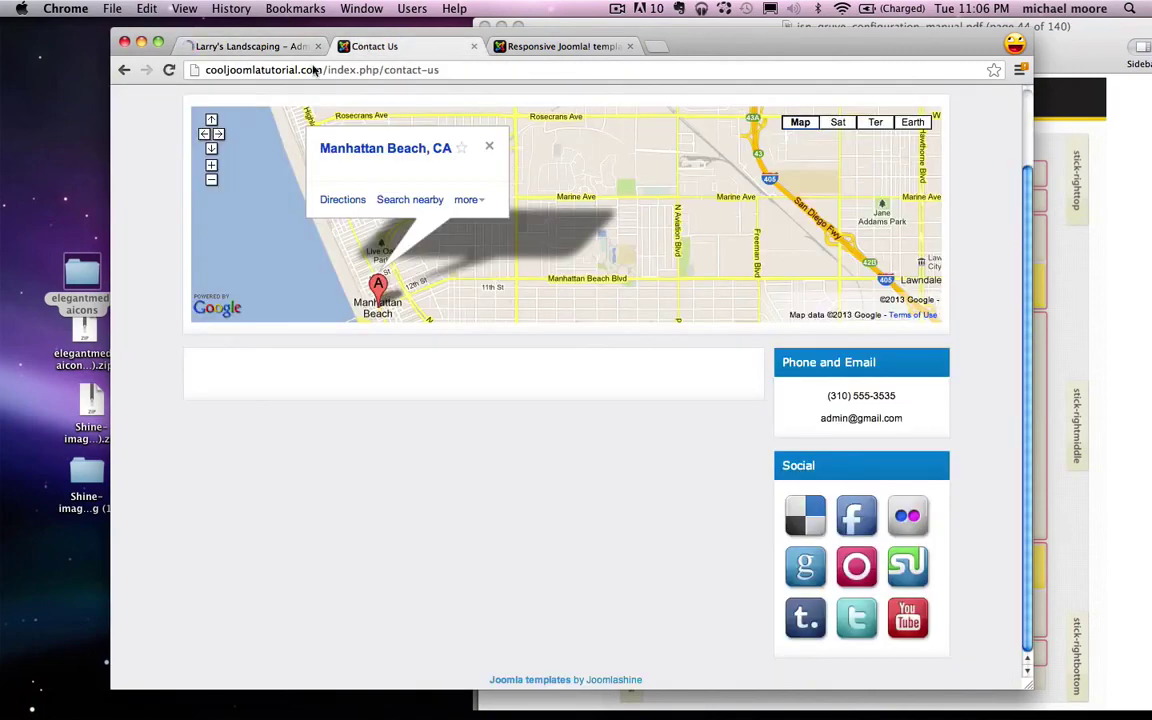
Step: Reload Contact Us to see the Address box, then close the Address module
left_click(167, 70)
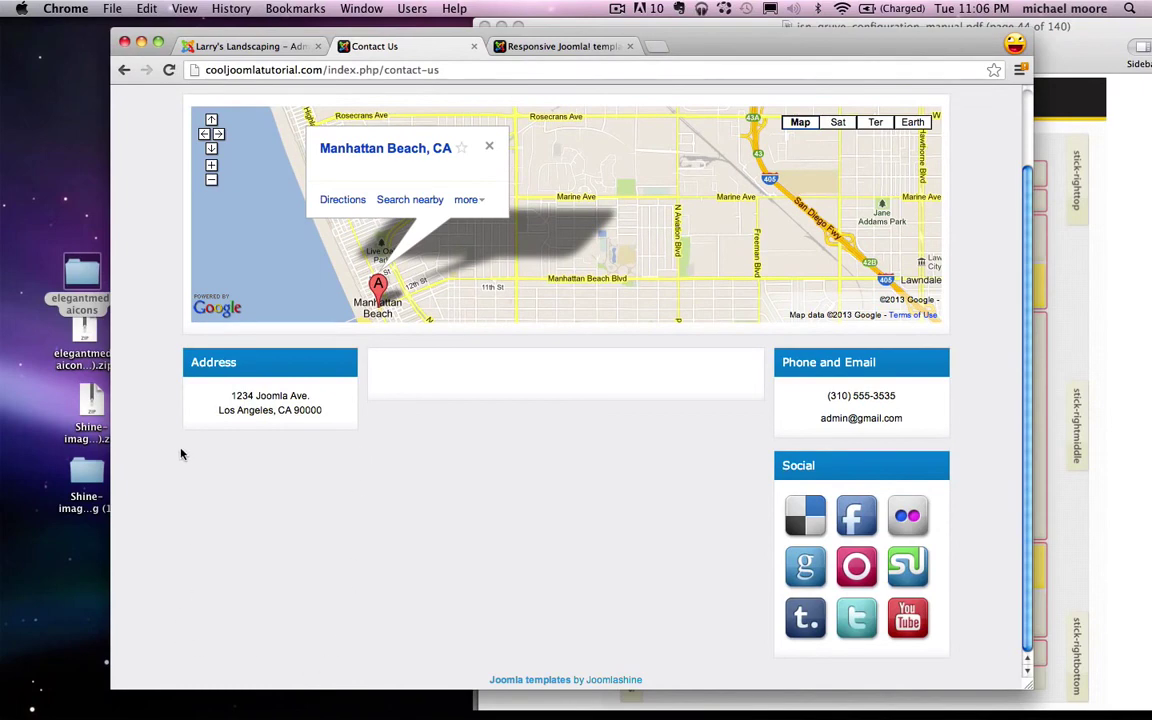
left_click(240, 46)
left_click(548, 163)
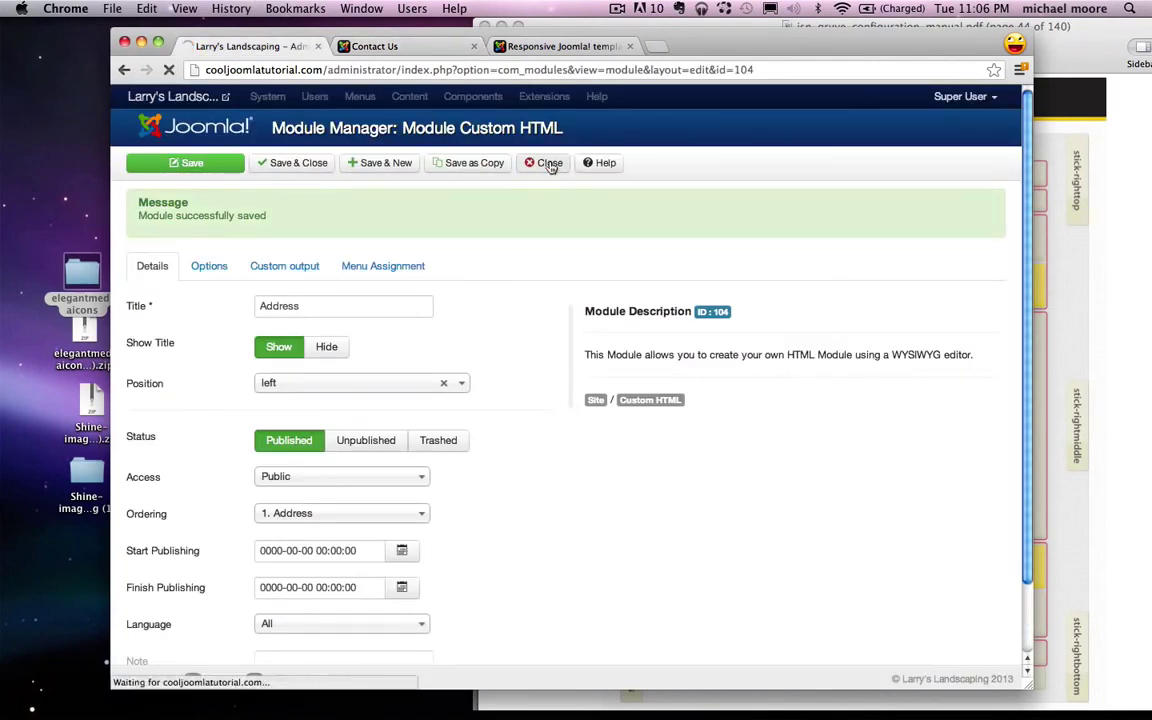
Step: Create a Custom HTML module titled 'Testimonial' in the Left position
left_click(211, 164)
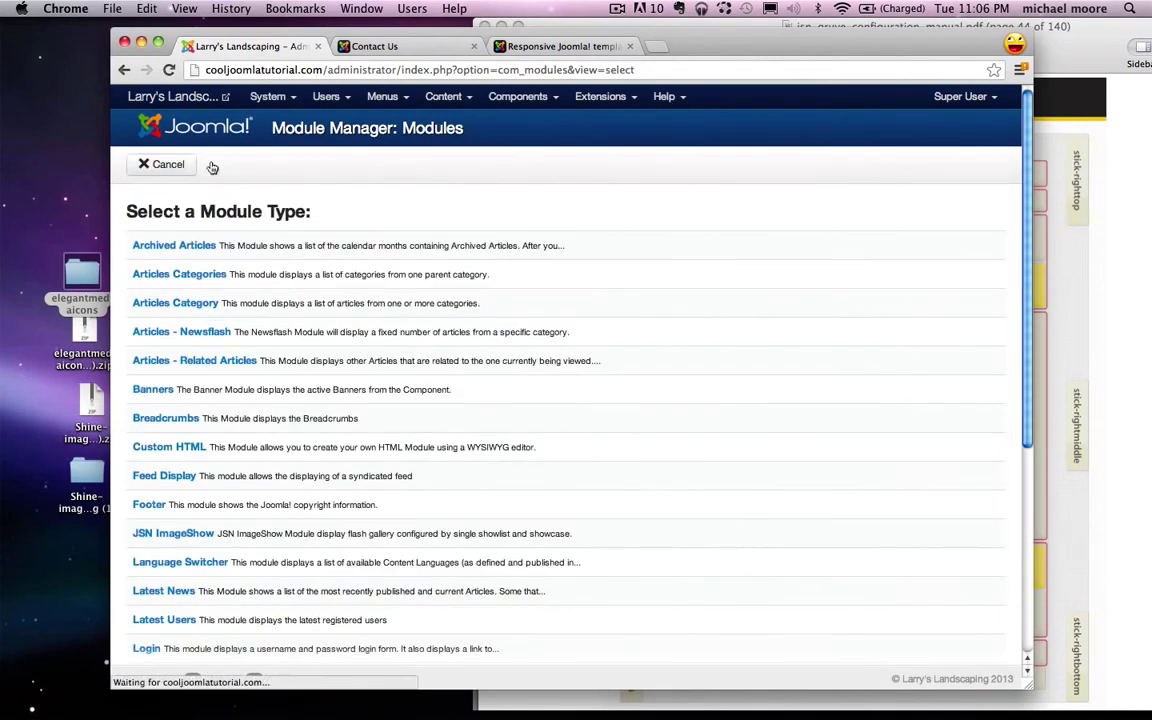
left_click(166, 447)
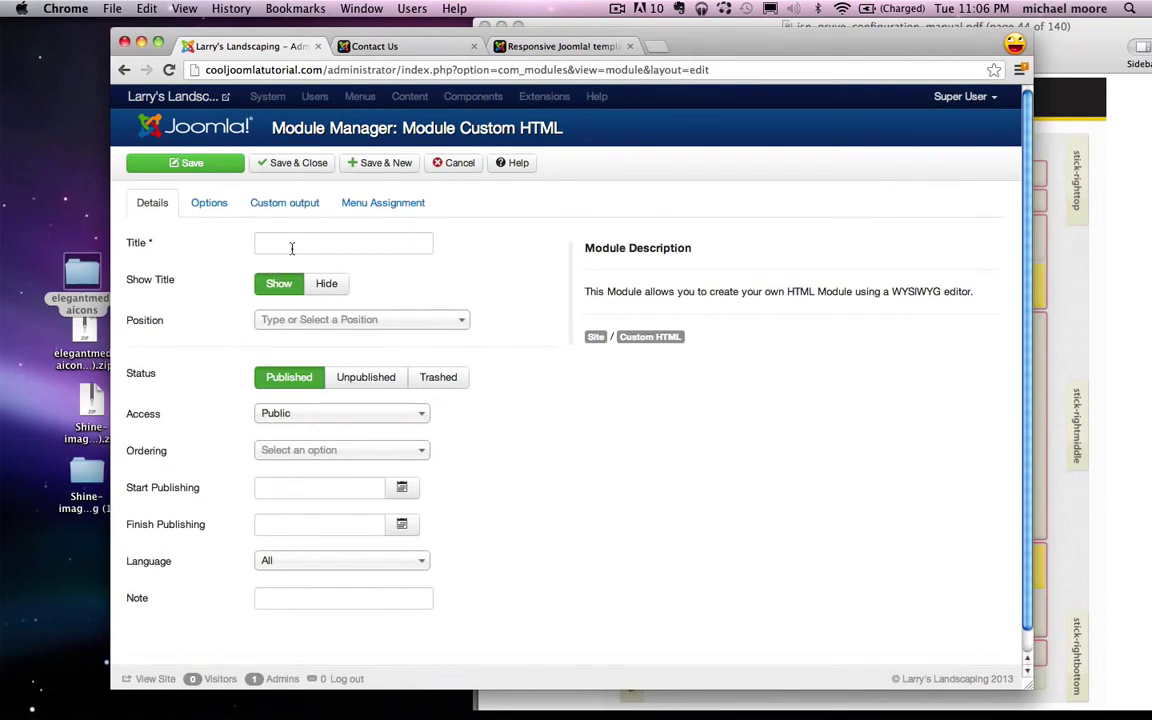
left_click(290, 247)
type("Testim")
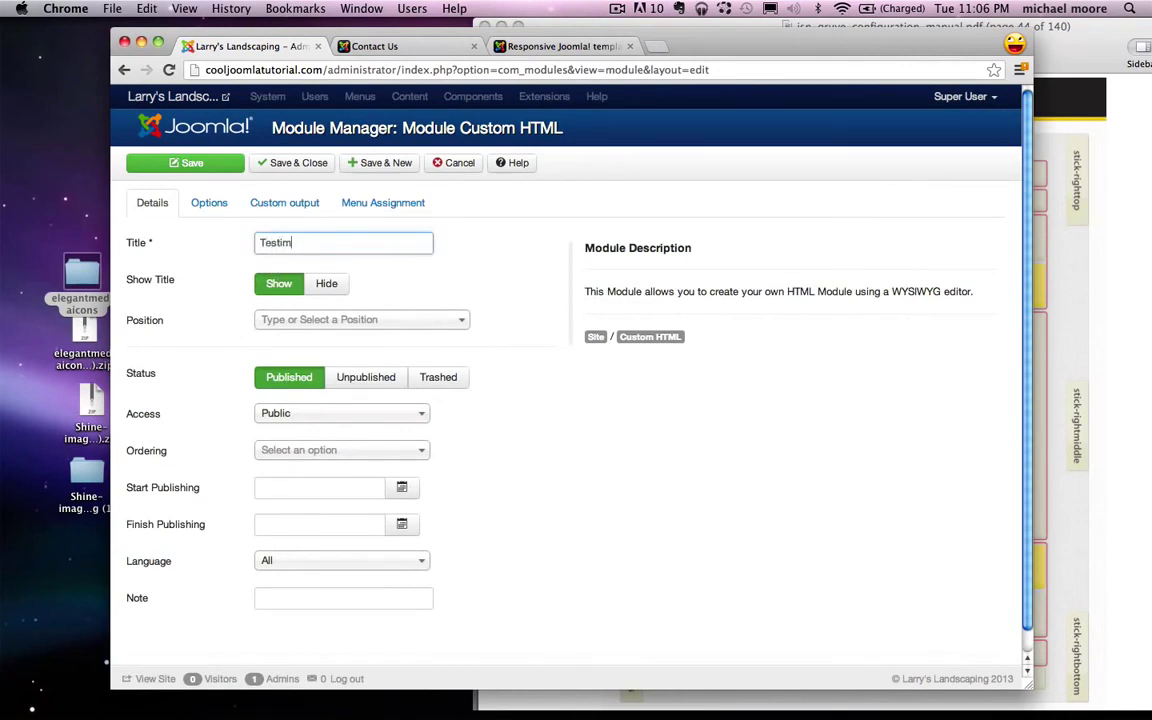
type("onial")
left_click(296, 320)
type("le")
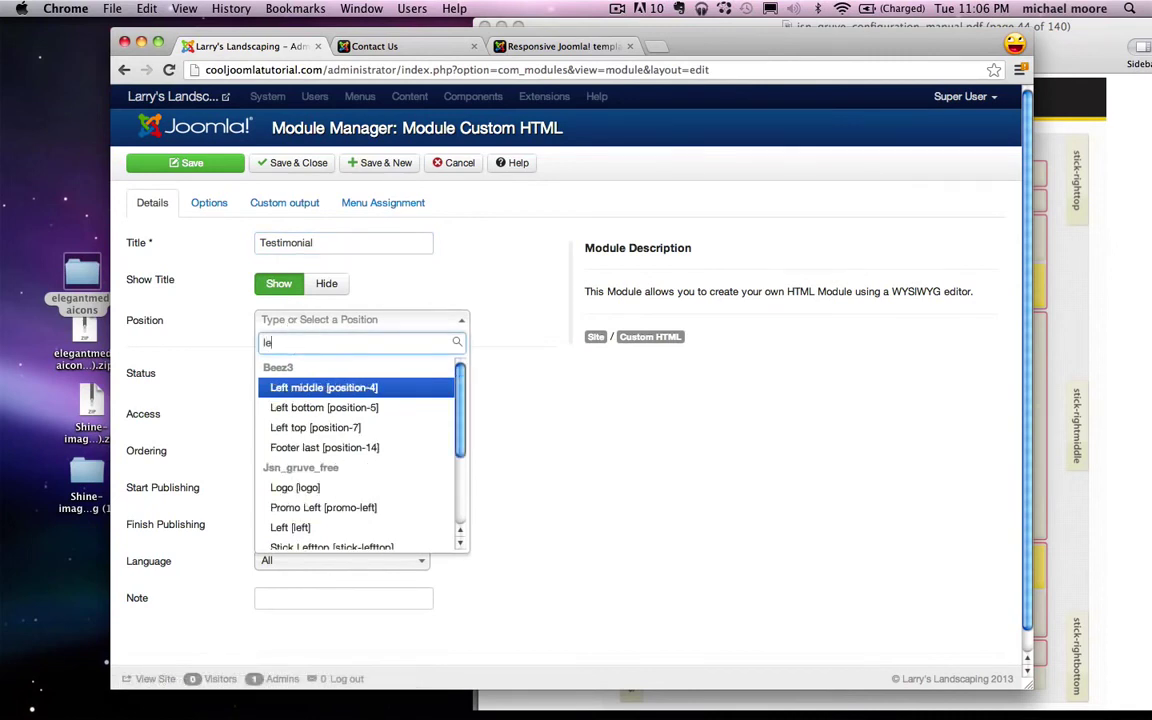
type("ft")
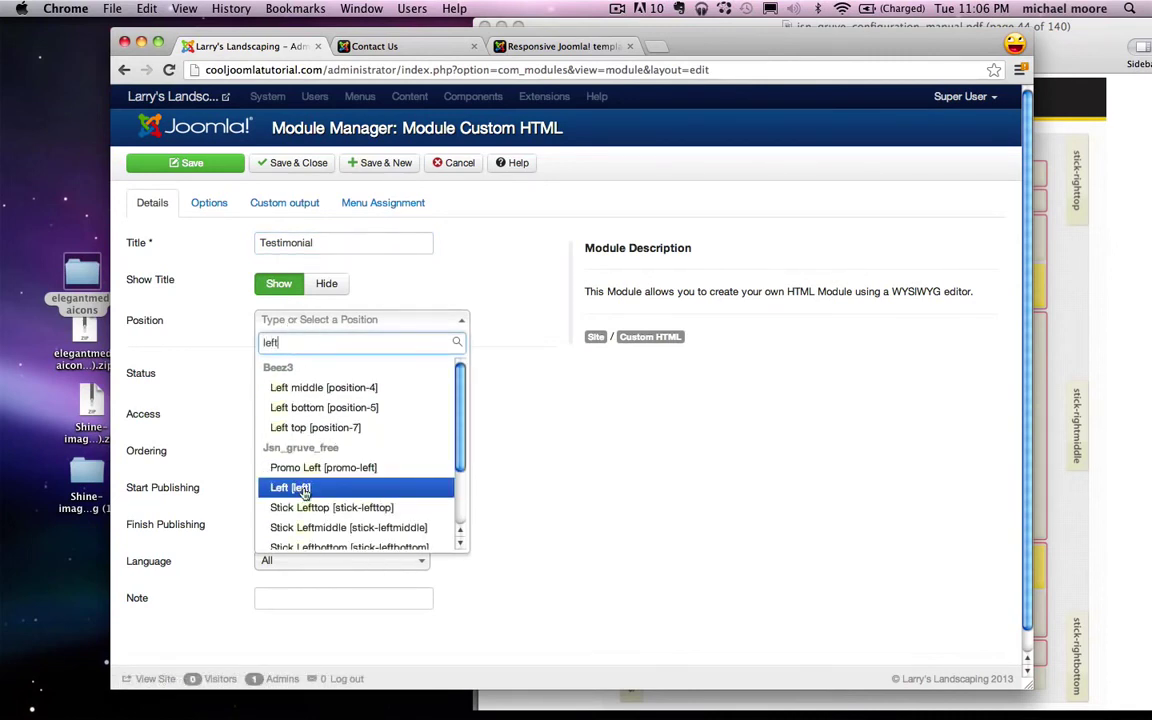
left_click(304, 491)
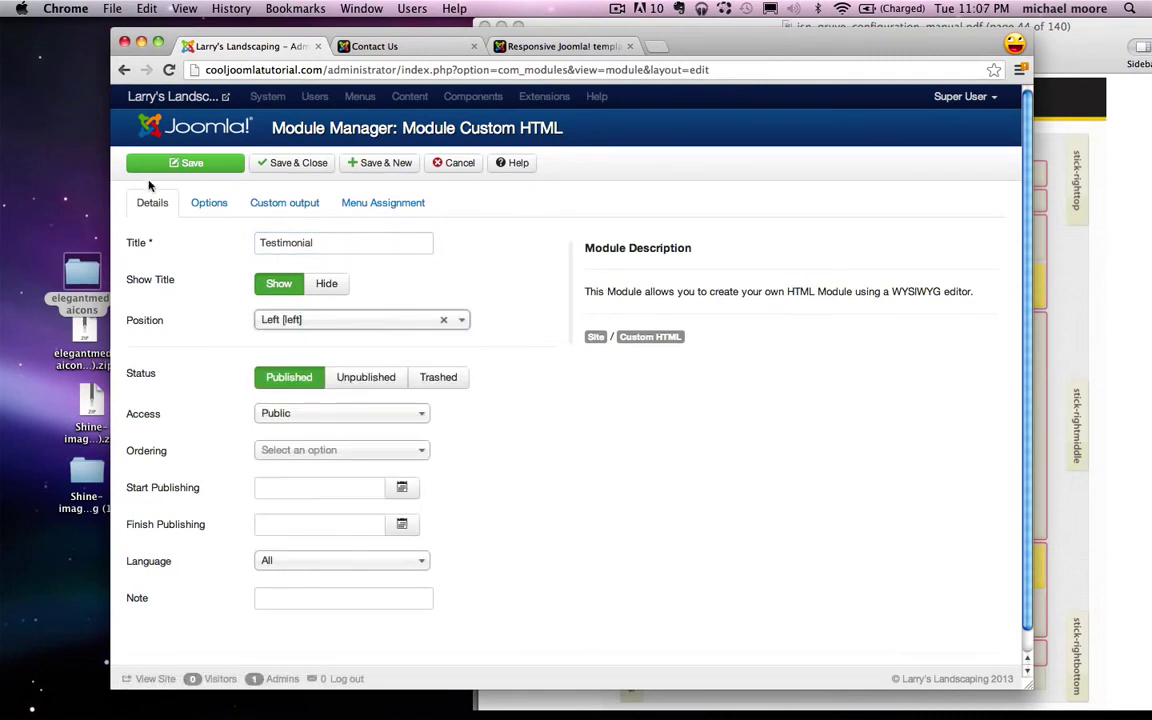
Step: Give Testimonial the class suffix richbox-2 jsn-icon-info and ready its empty content area
left_click(208, 202)
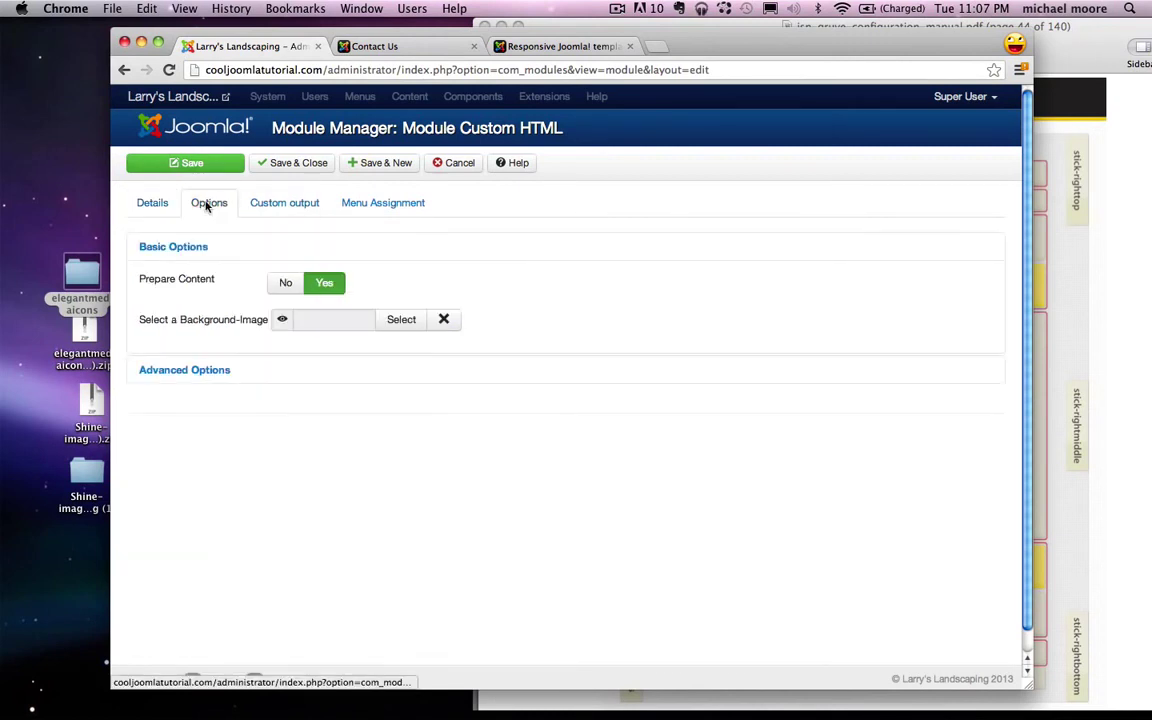
left_click(195, 369)
left_click(283, 345)
key("super+v")
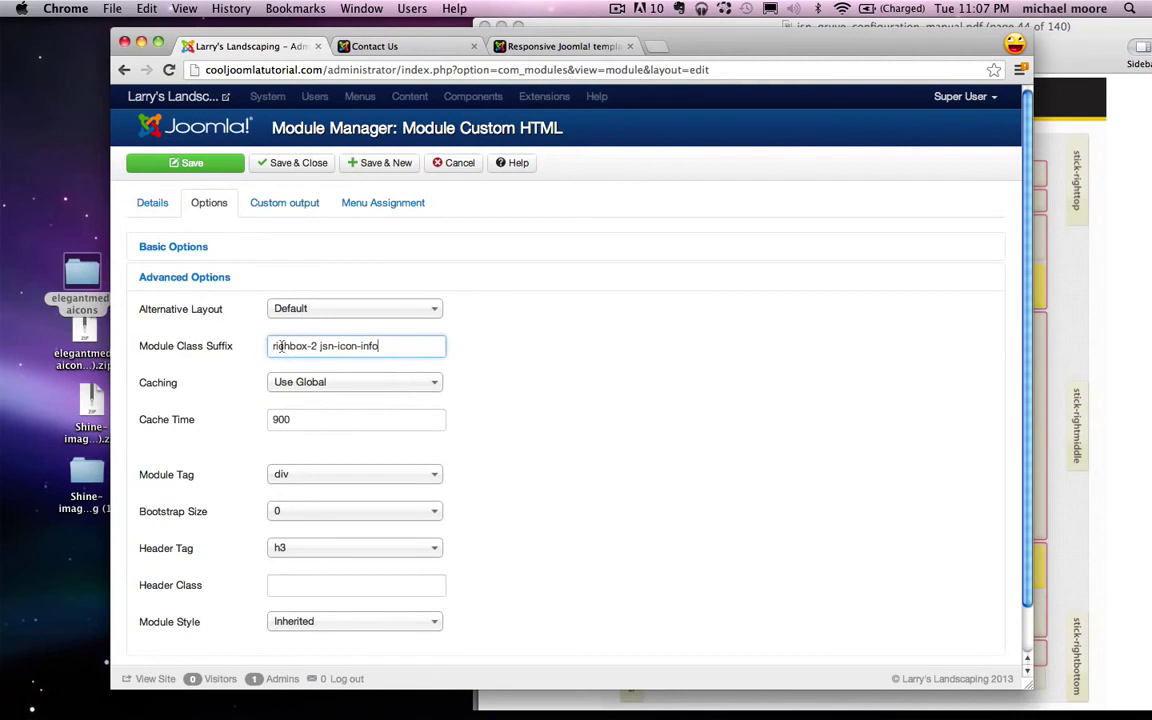
left_click(300, 203)
left_click(293, 334)
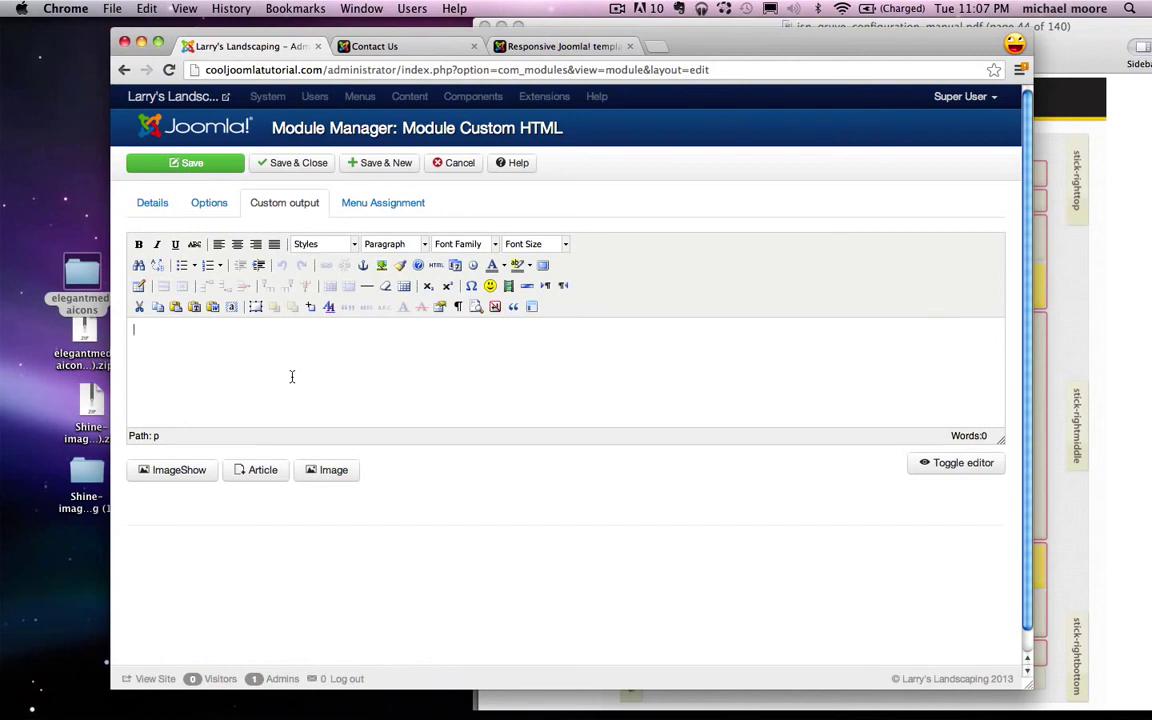
Step: Type the rest of the testimonial, ending with 'that they designed. Thanks!!!'
type("Larry's Landscaping did wonders on my yard! My house sold")
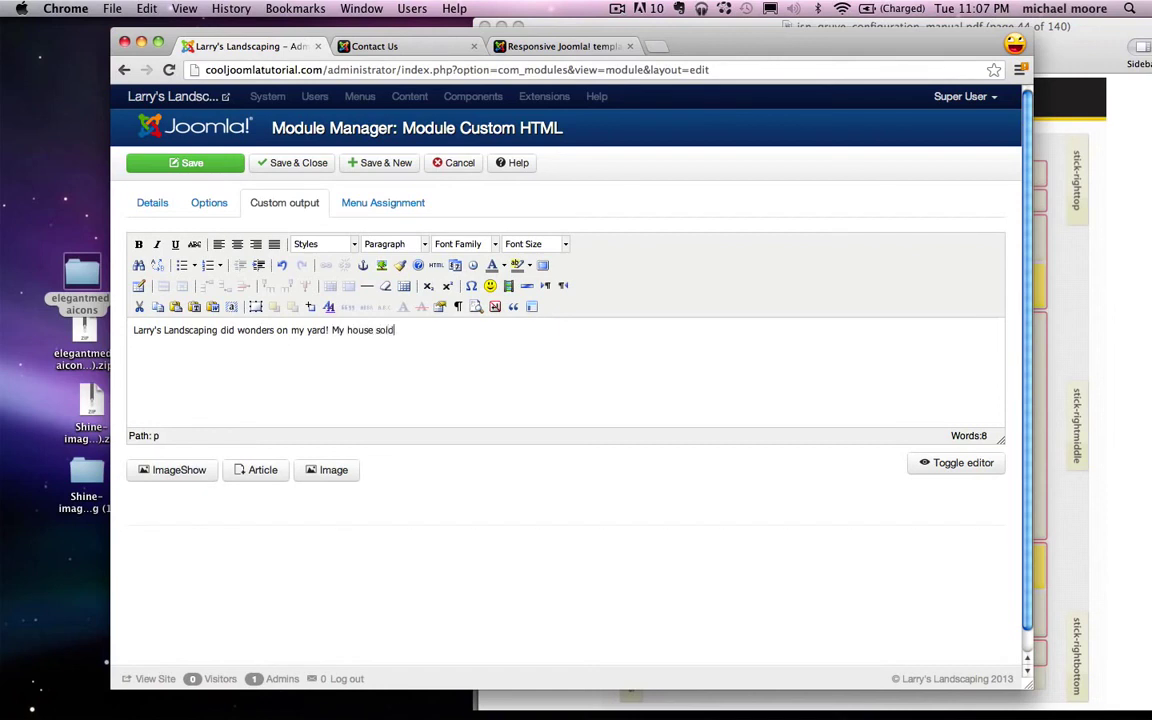
type("for 10 times the price because the pool and the jac")
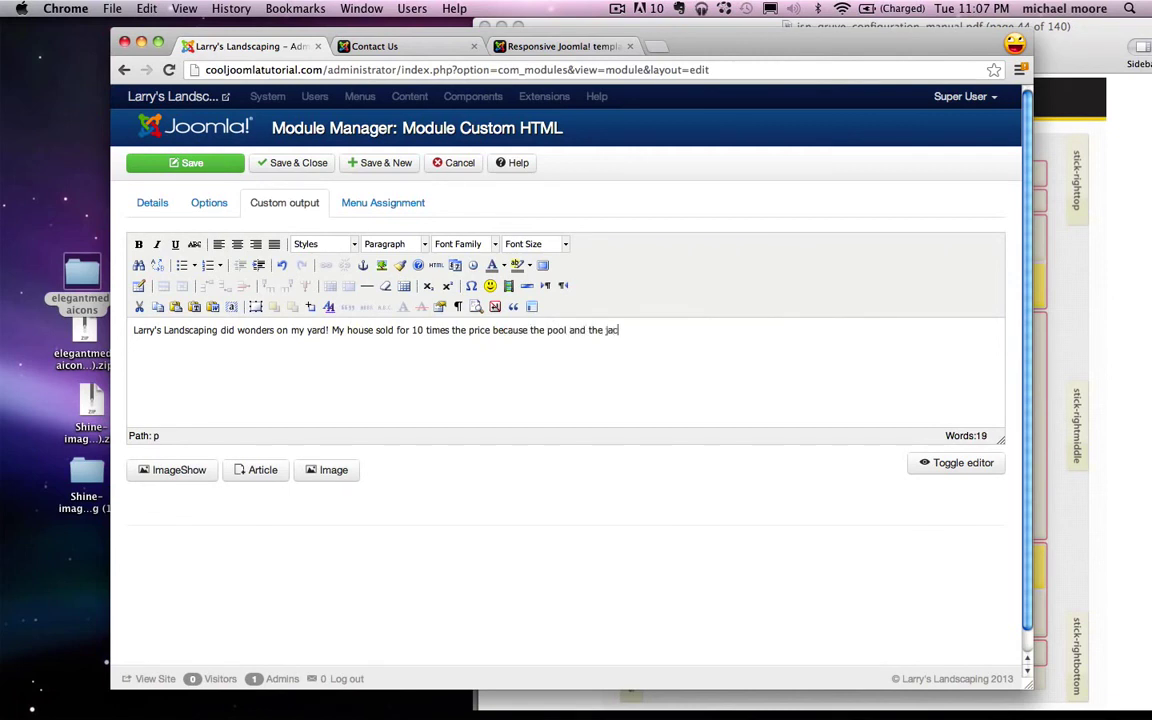
type("that they designed")
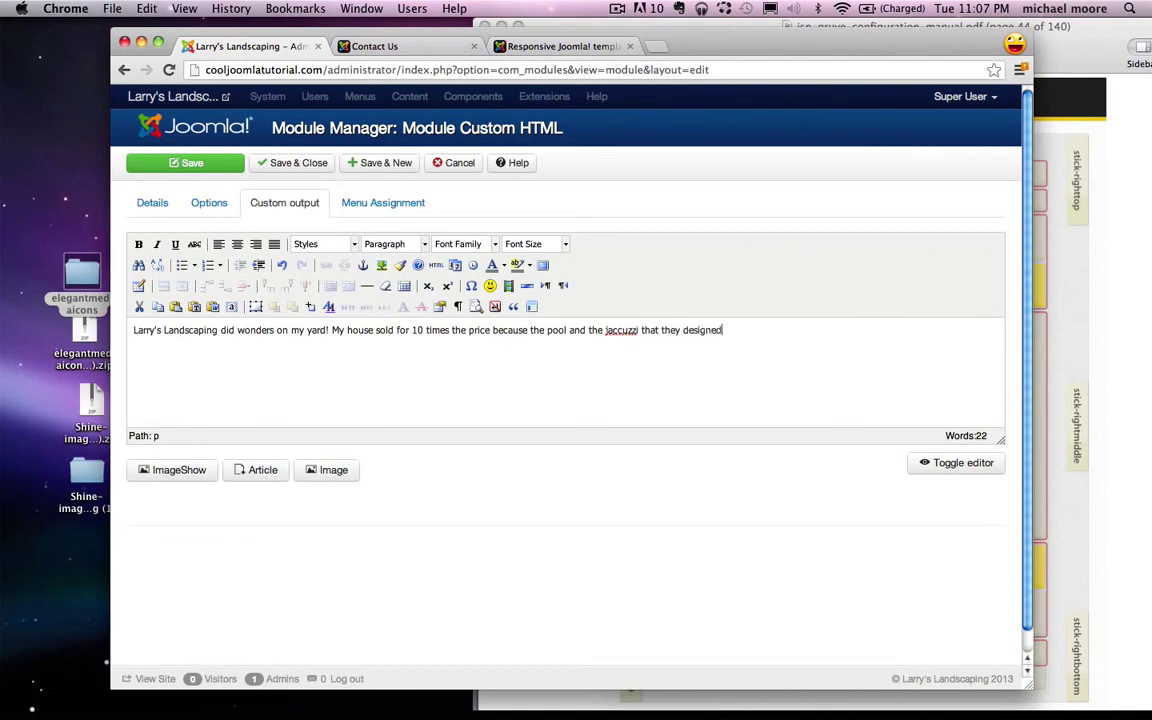
type(". Thanks!!!")
Step: Check the spelling suggestions for 'jaccuzzi', then select the whole testimonial paragraph
right_click(634, 329)
key("Escape")
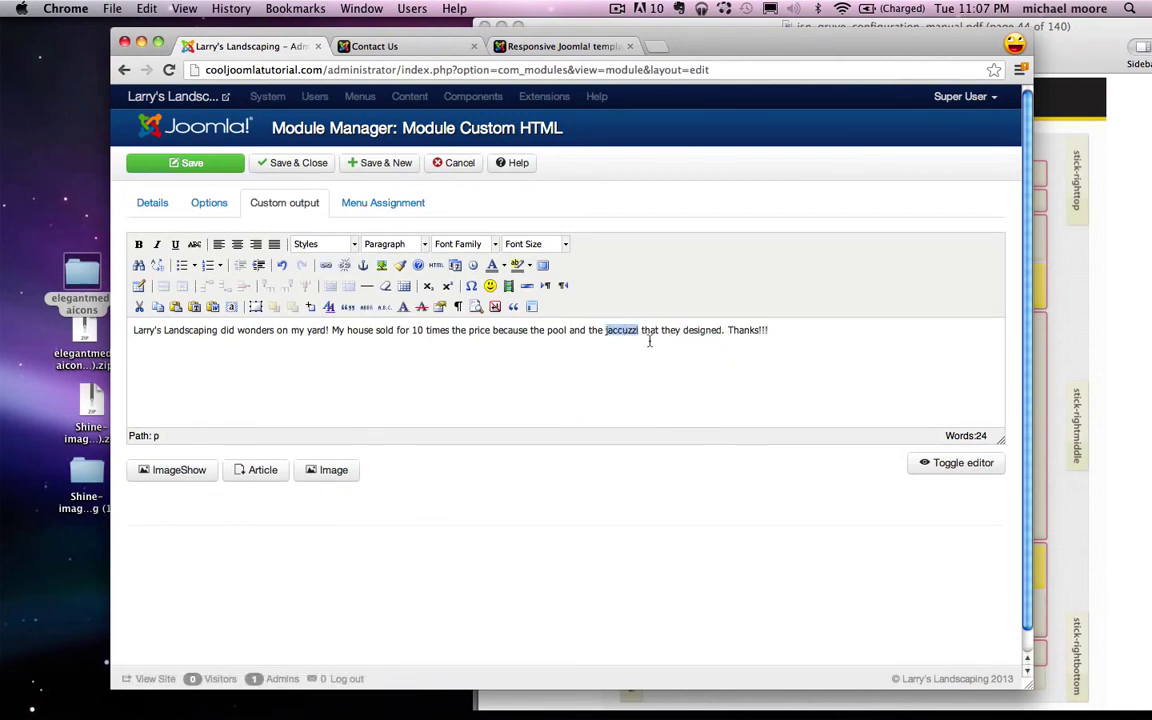
left_click(787, 330)
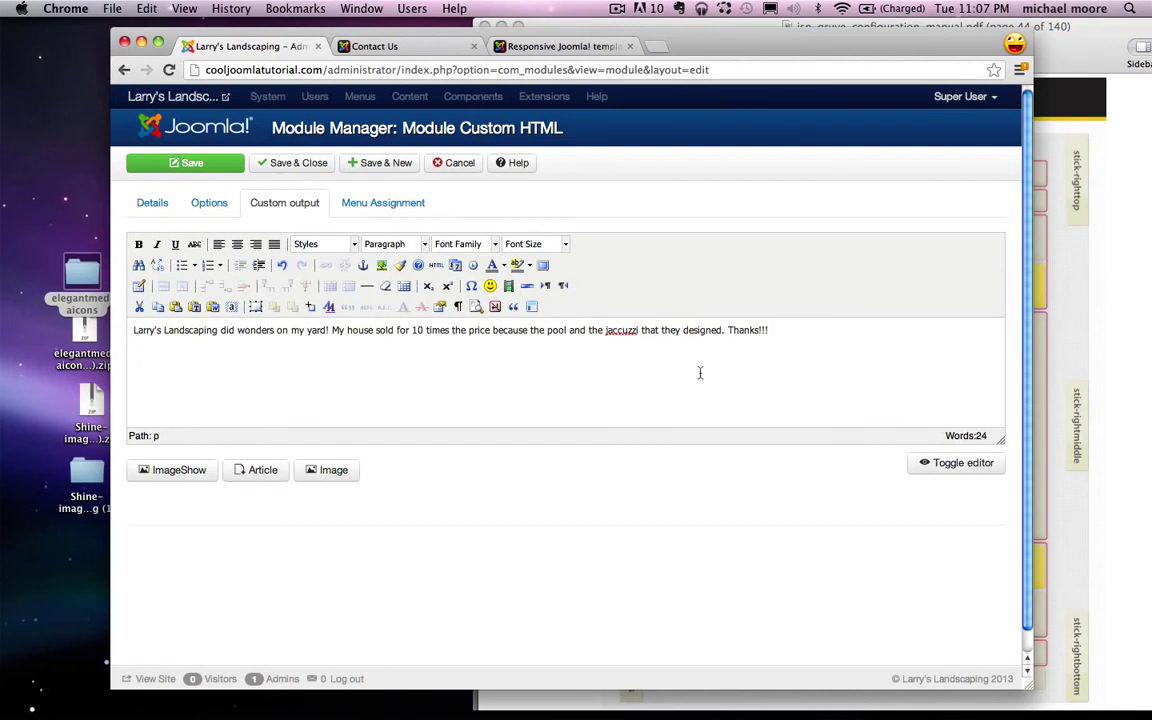
left_click_drag(856, 352, 133, 330)
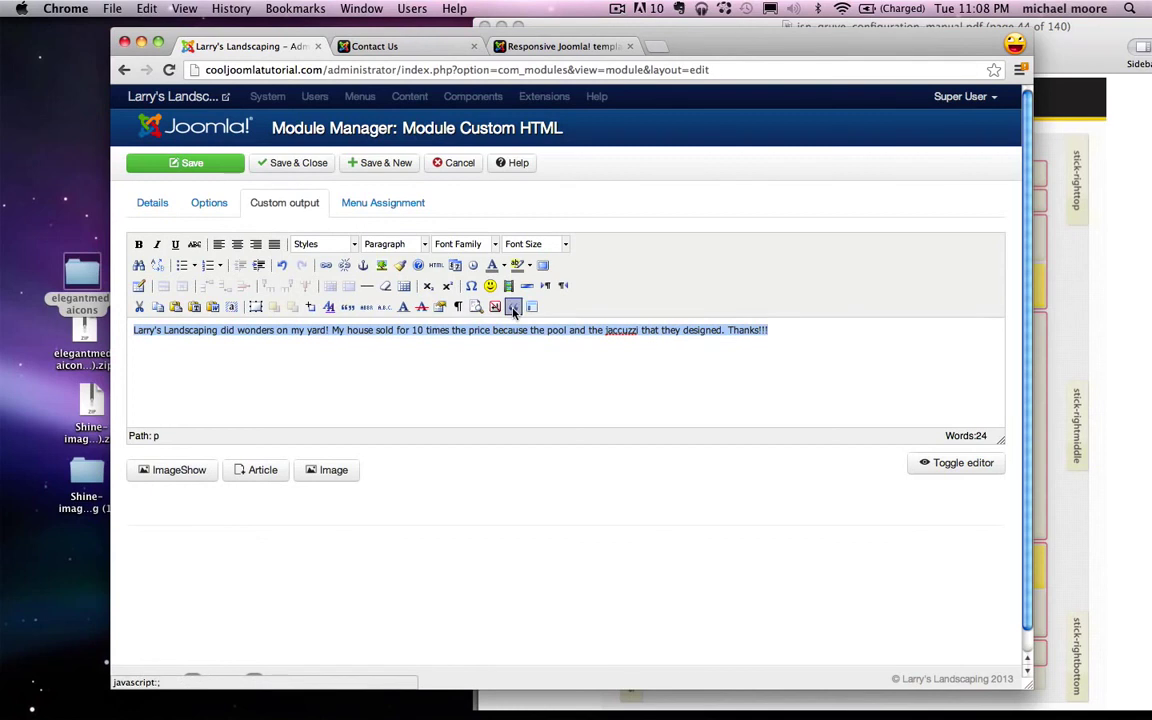
Step: Format the testimonial paragraph as a block quote
left_click(438, 265)
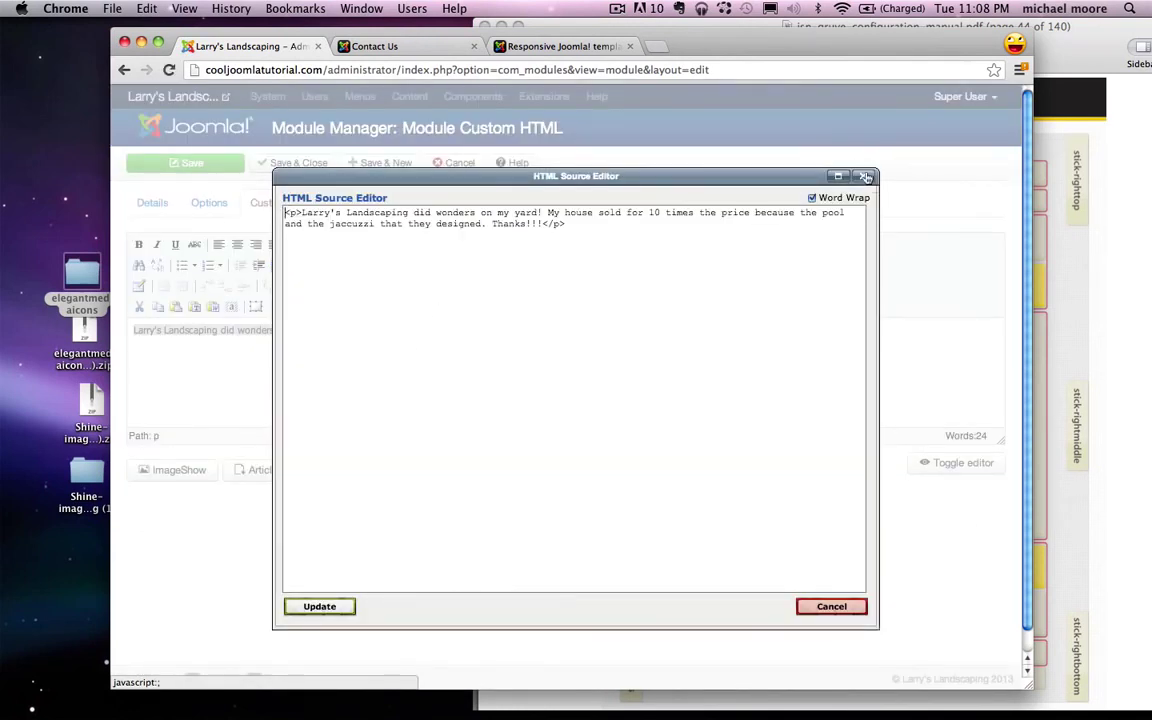
key("Escape")
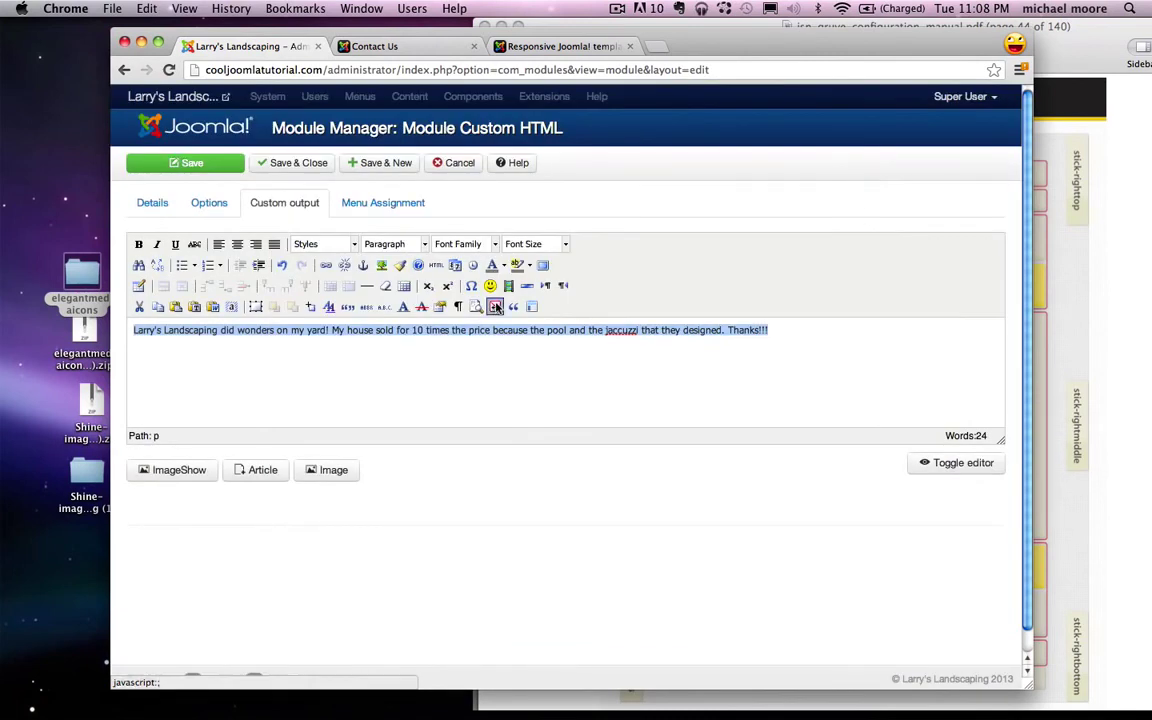
left_click(513, 306)
left_click(810, 333)
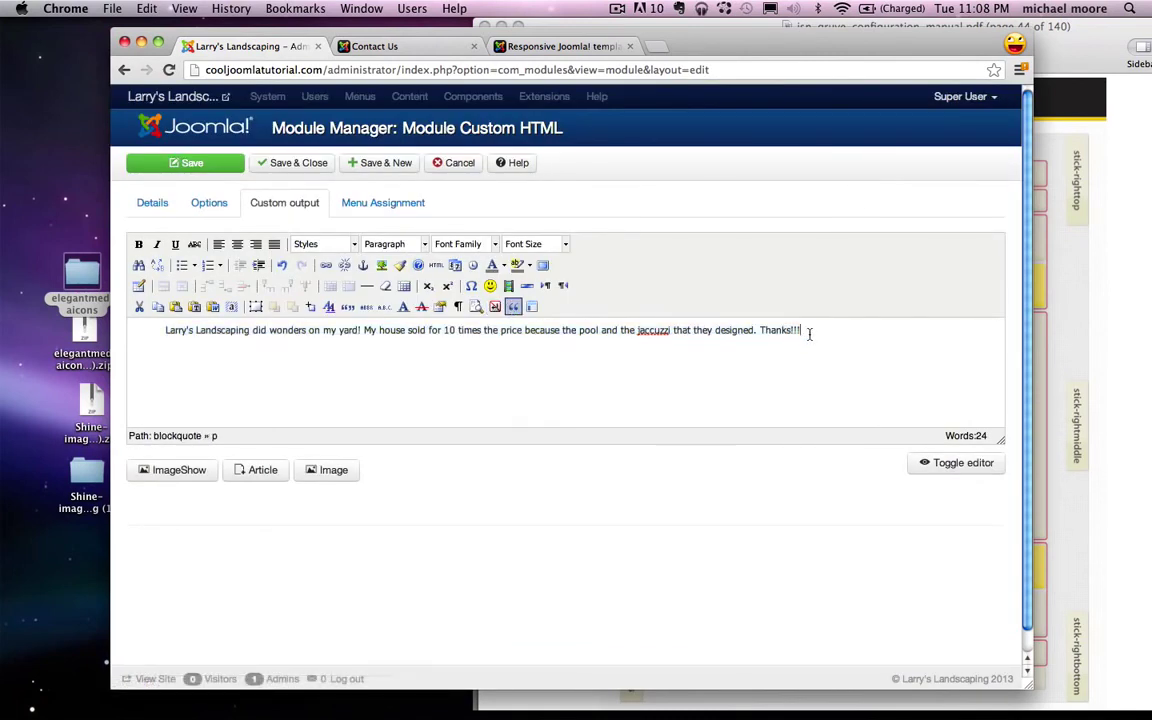
Step: Assign the Testimonial module only to the Contact Us page and save it
left_click(385, 203)
left_click(380, 248)
left_click(301, 306)
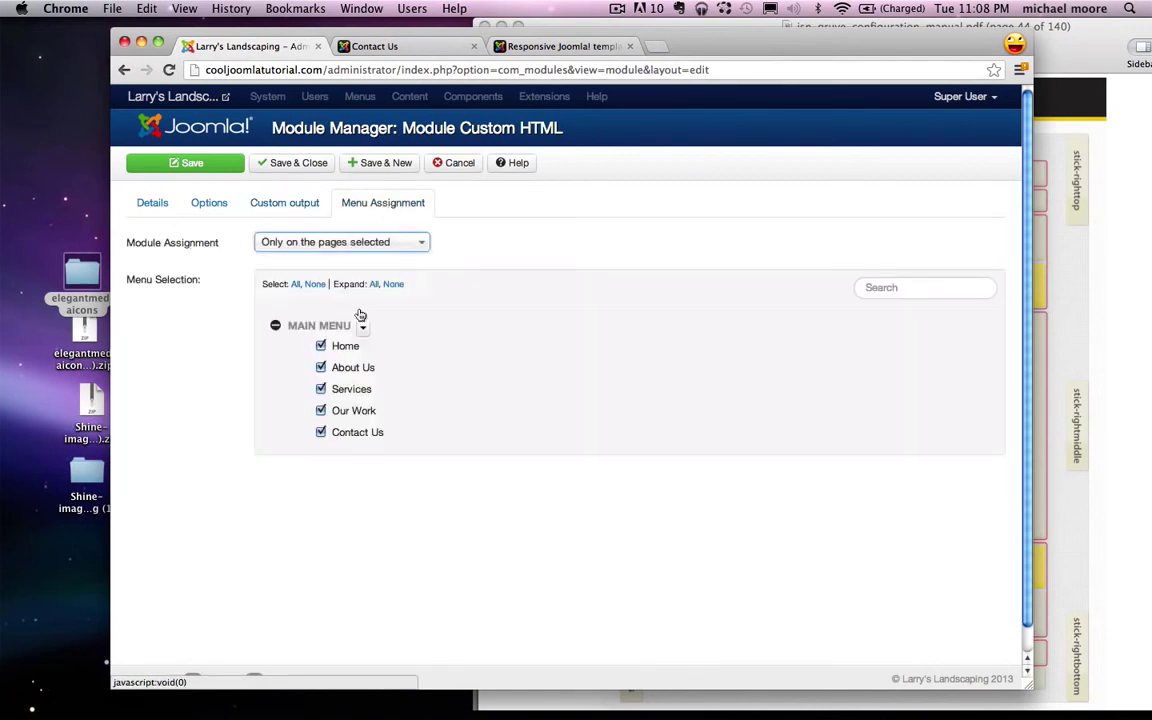
left_click(316, 285)
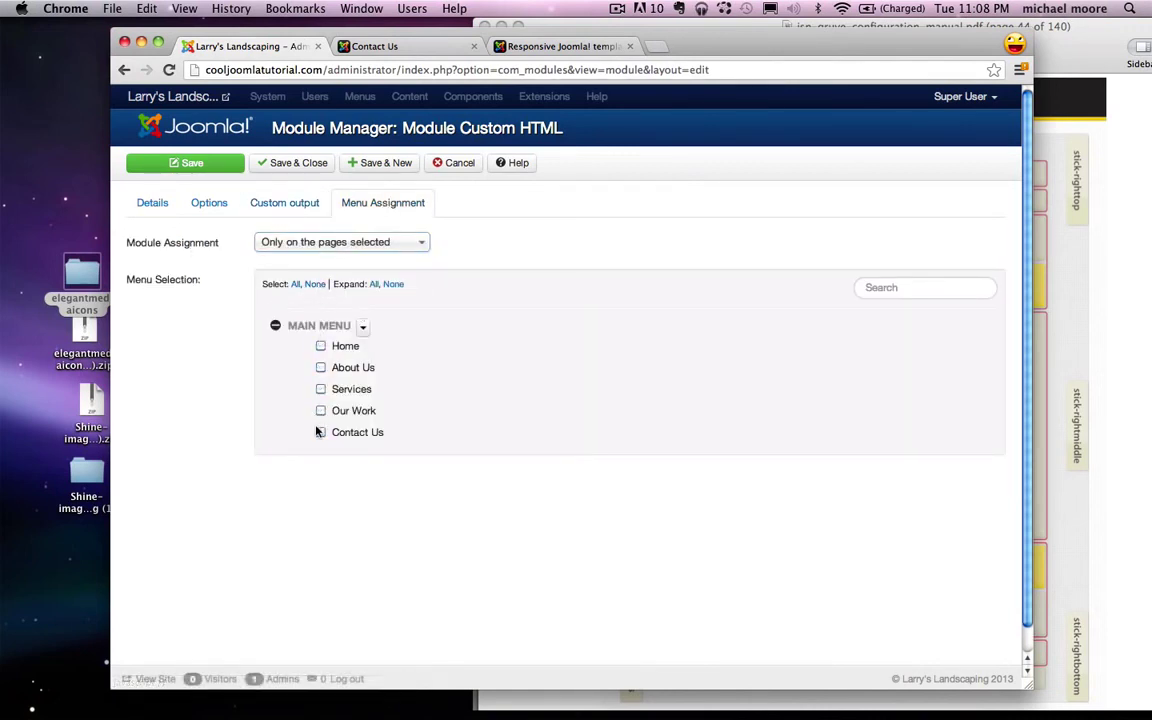
left_click(188, 162)
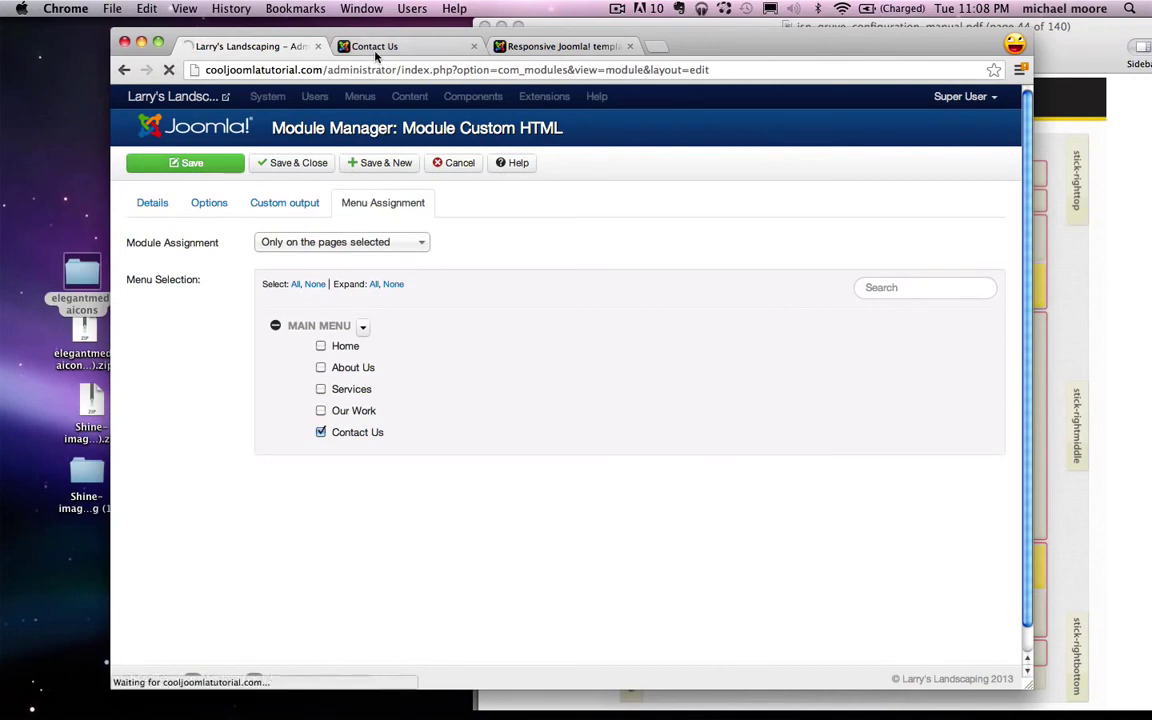
left_click(375, 46)
Step: Reload the live Contact Us page to confirm the Testimonial, then start a new tab for 'wufoo'
left_click(169, 70)
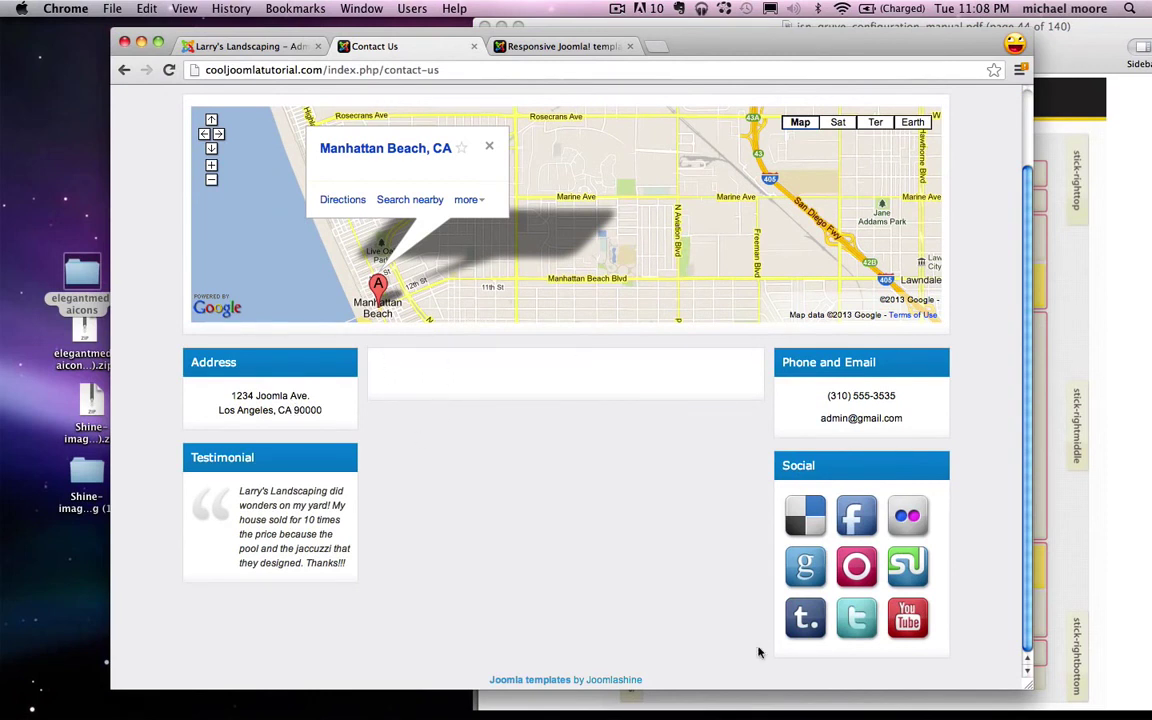
left_click(235, 47)
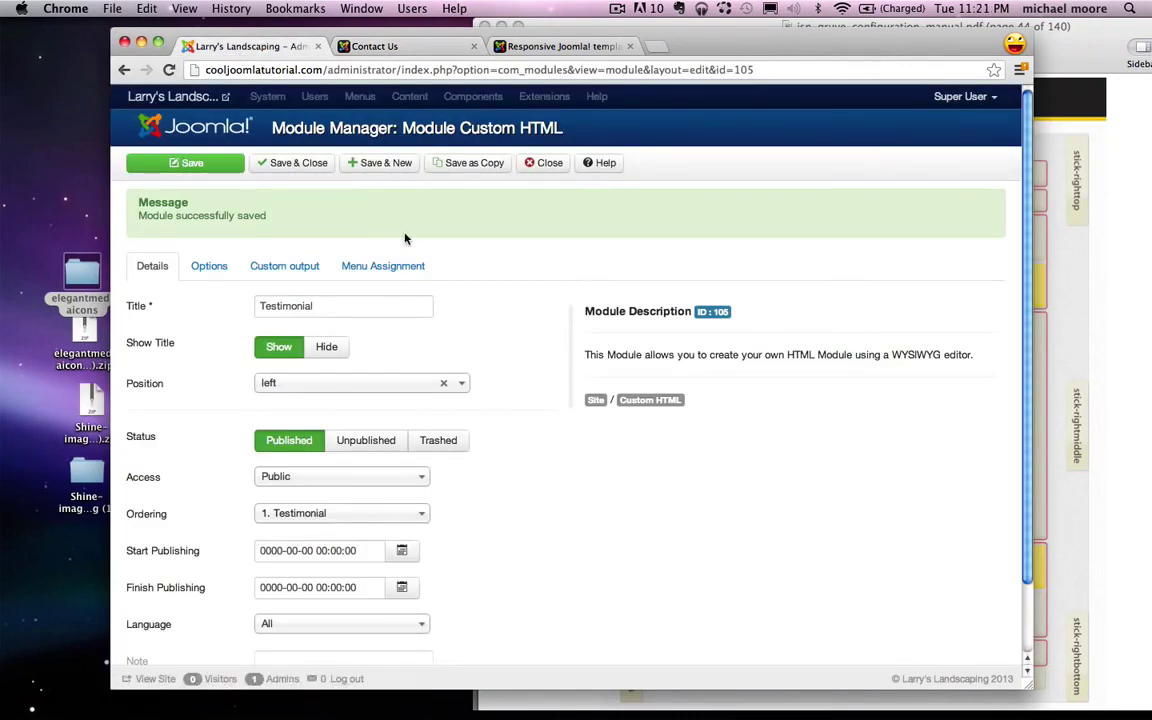
key("super+t")
type("wufoo")
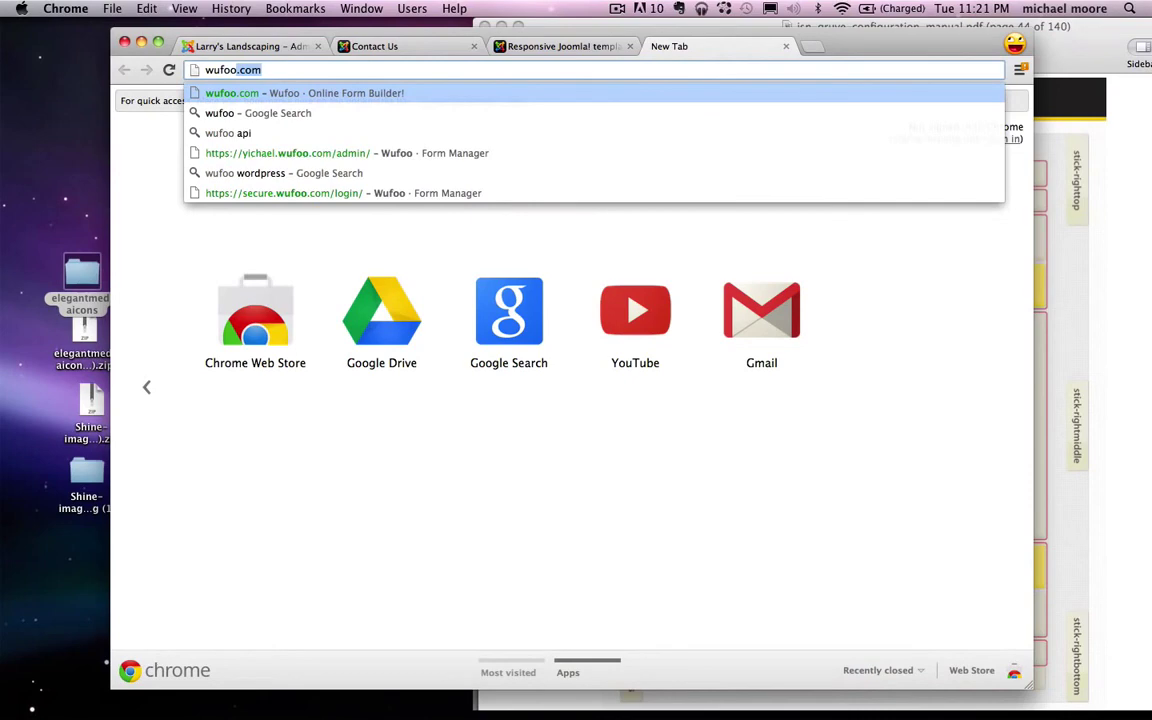
Step: Go to wufoo.com, log in with the account email and password, and start a new form
key("Return")
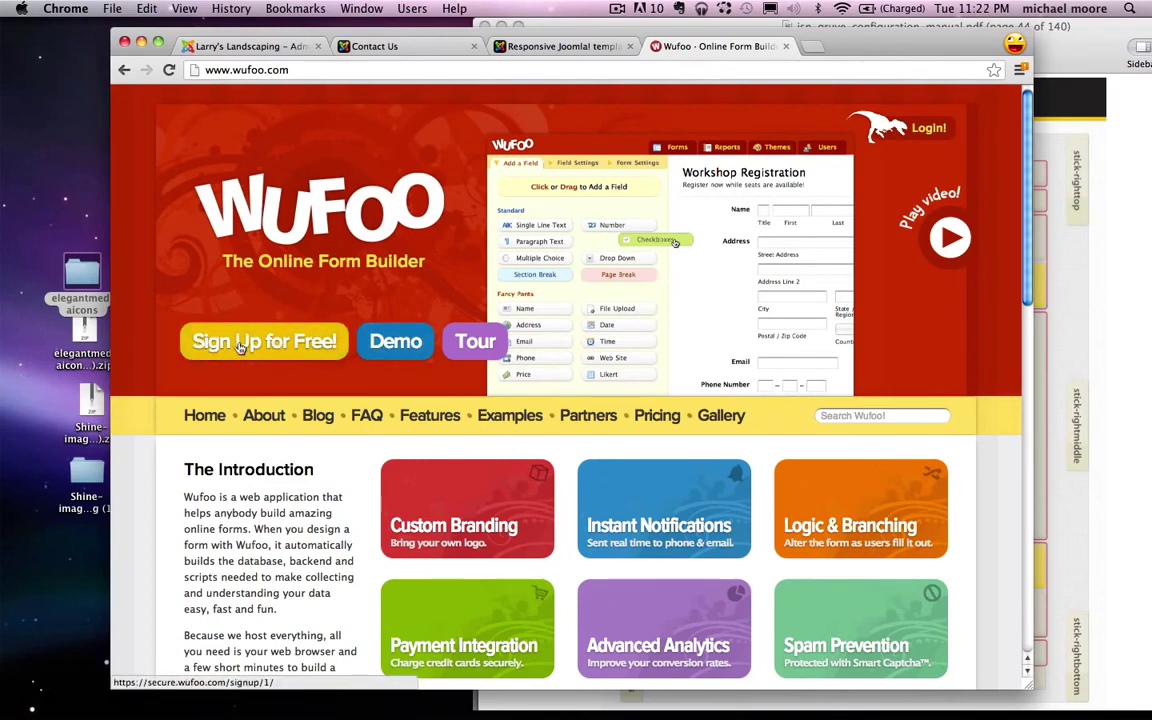
left_click(922, 133)
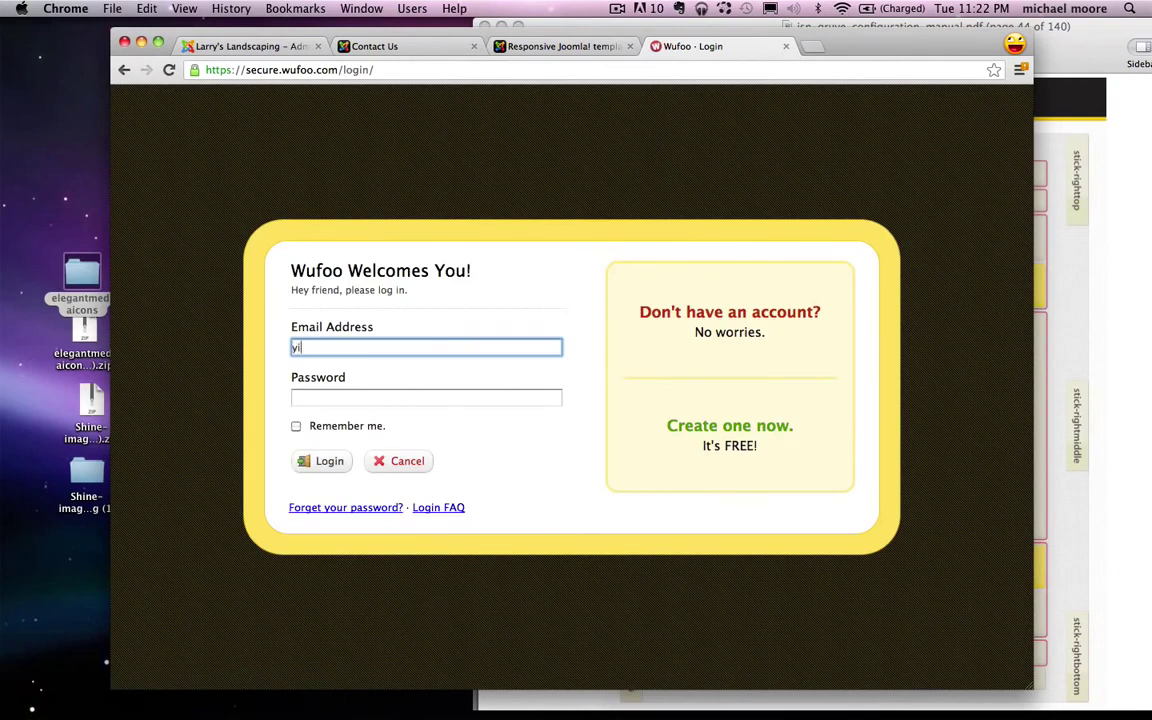
key("Tab")
type("p")
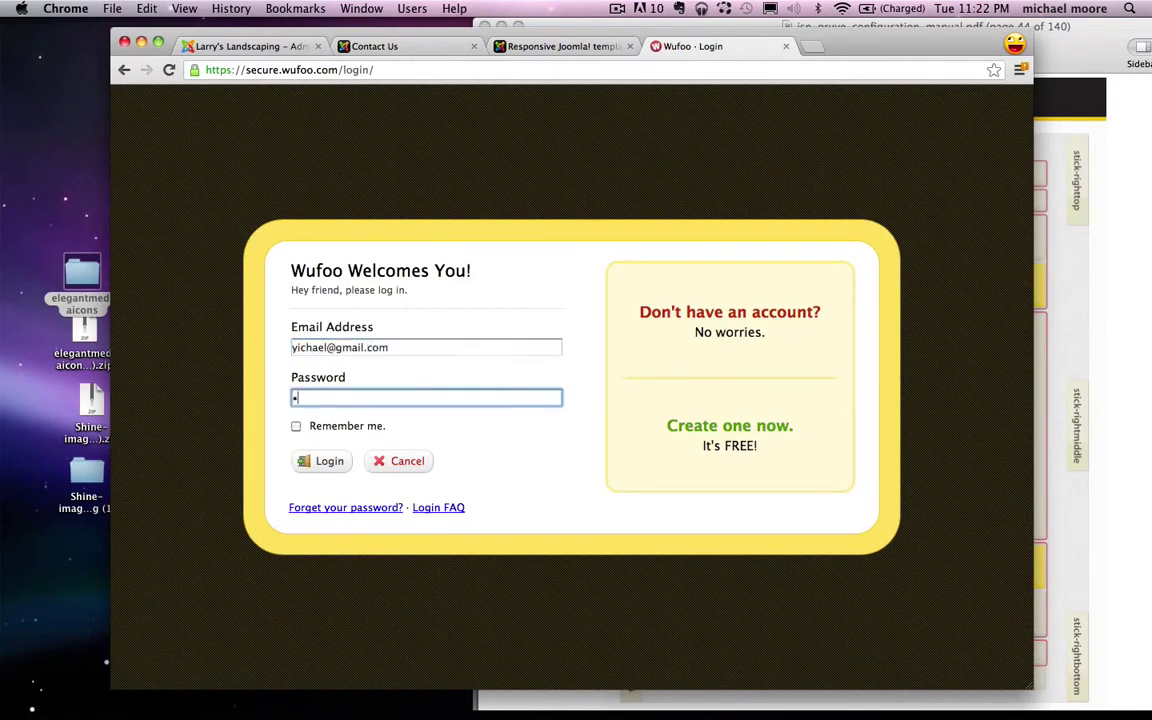
key("Return")
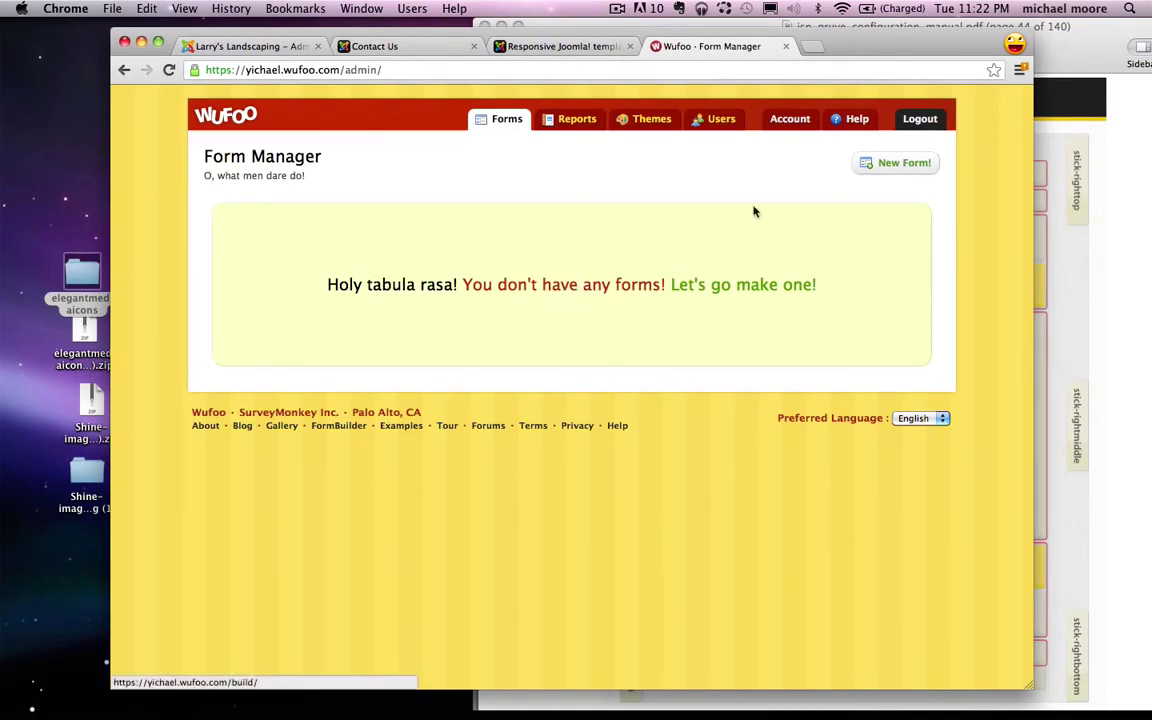
left_click(899, 165)
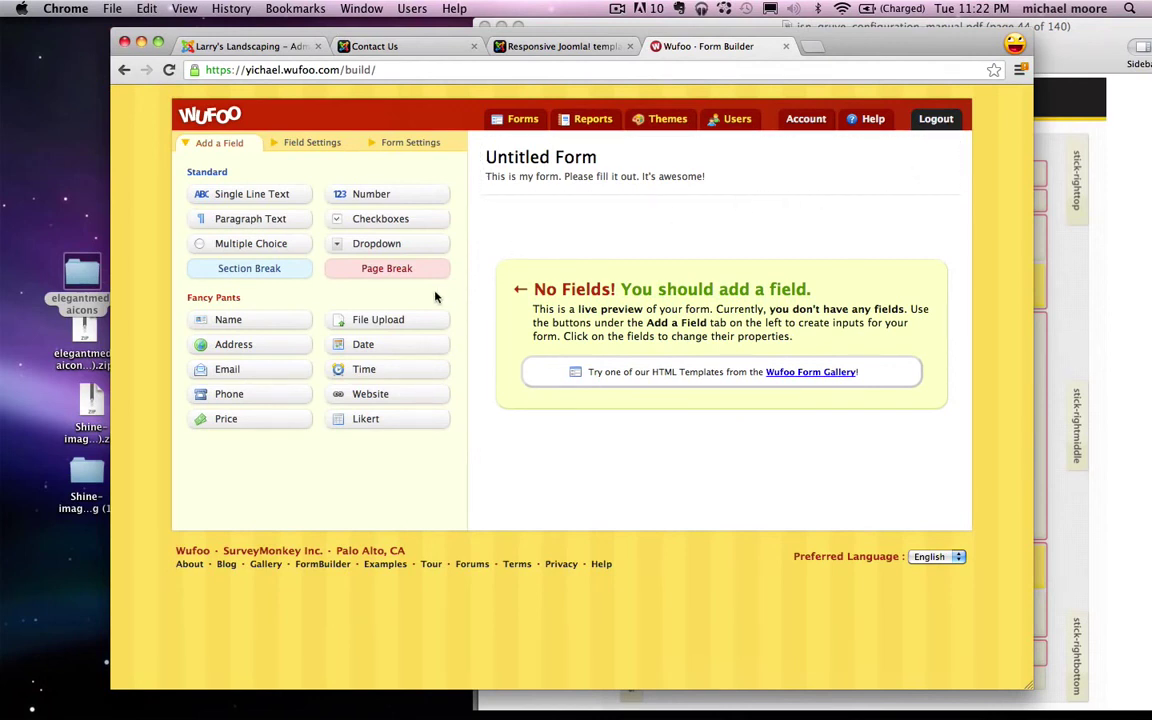
Step: Add Email, Name and Paragraph Text fields to the form
left_click_drag(229, 372, 540, 265)
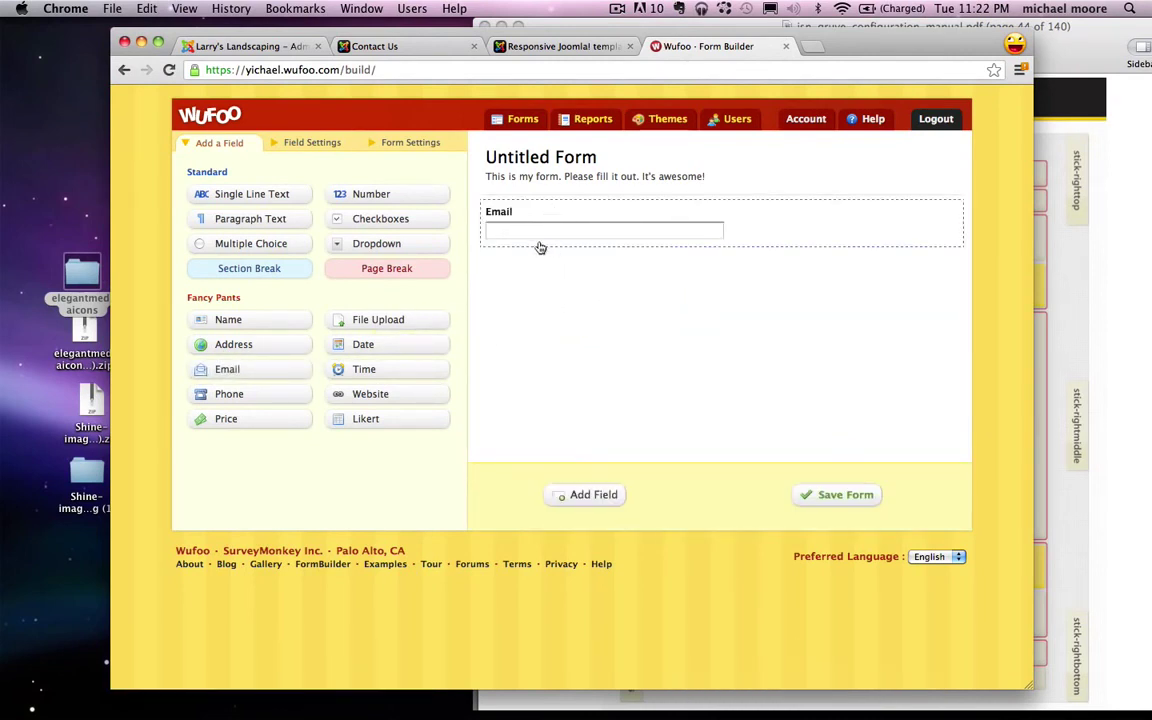
left_click_drag(249, 322, 607, 278)
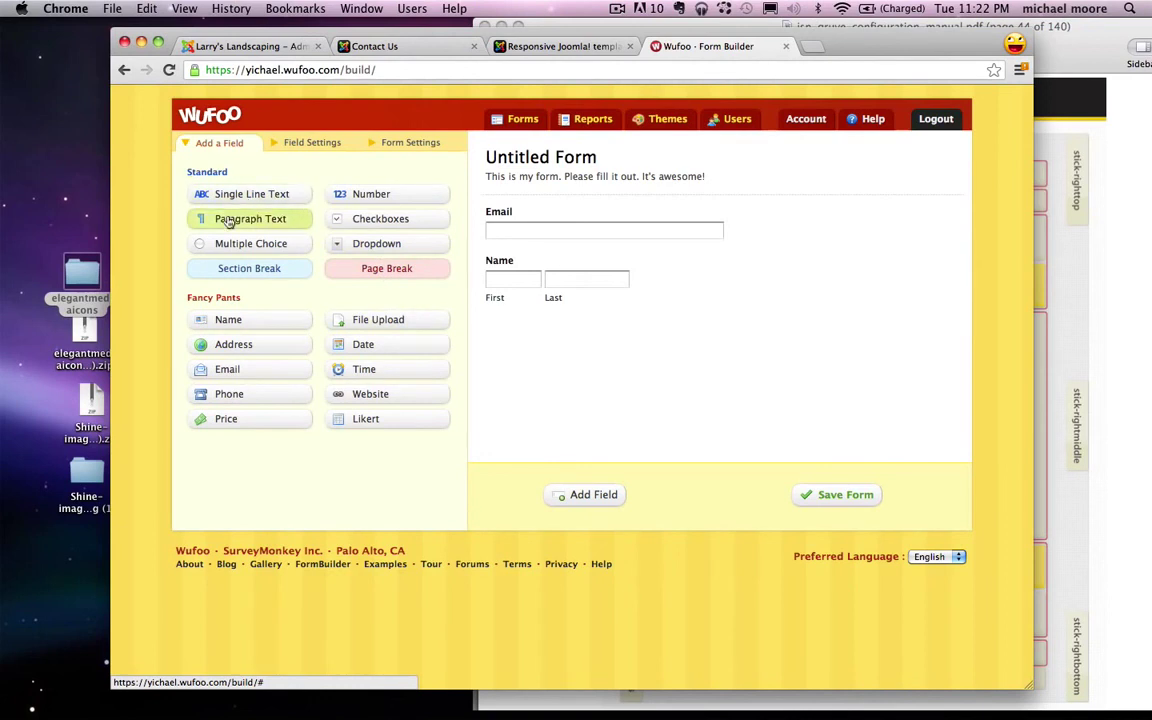
left_click_drag(226, 219, 506, 332)
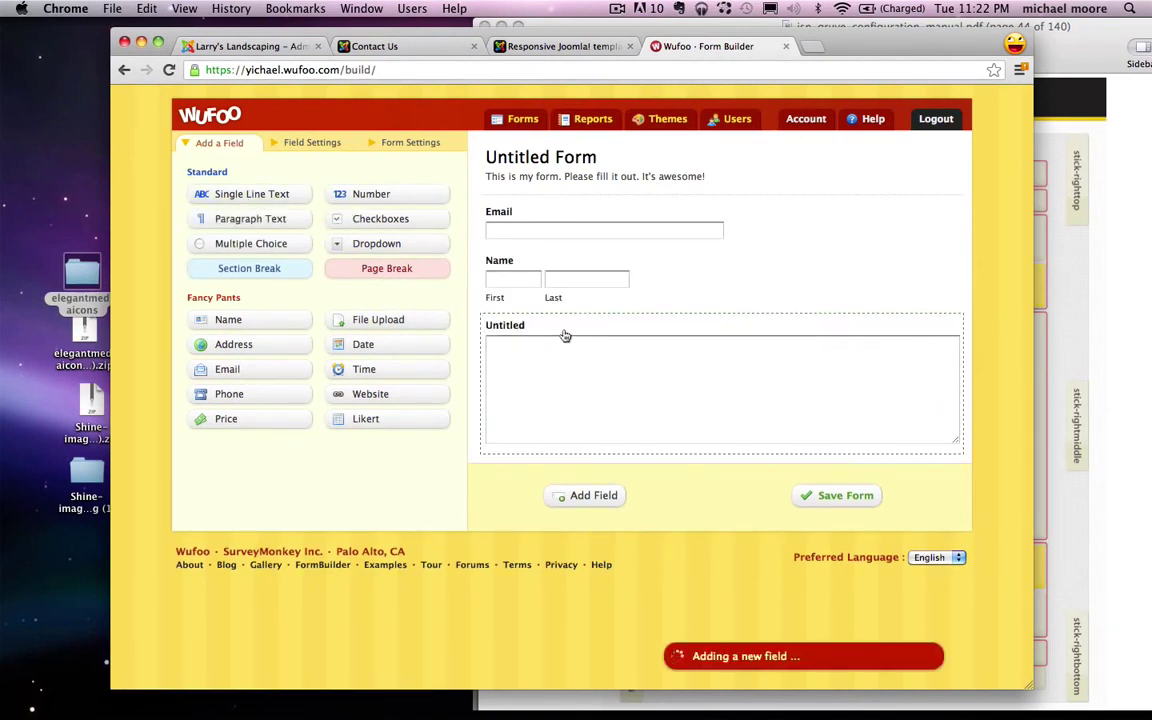
Step: Label the paragraph field 'Your Message'
left_click(525, 341)
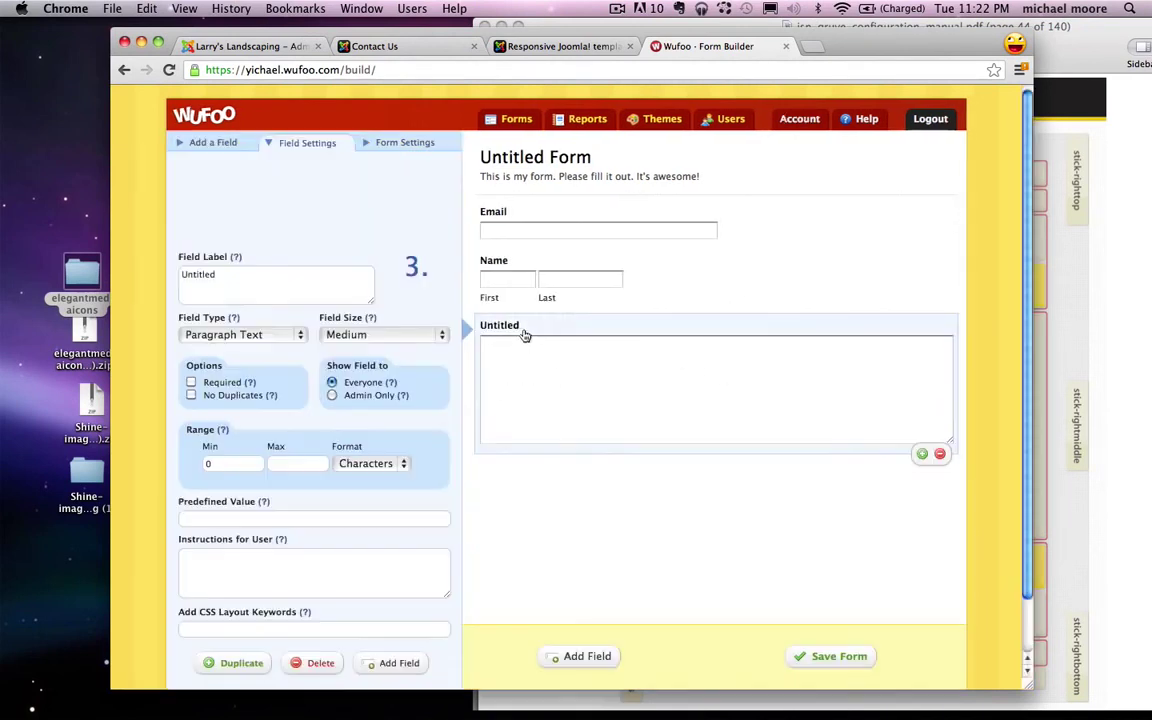
left_click(276, 279)
double_click(276, 279)
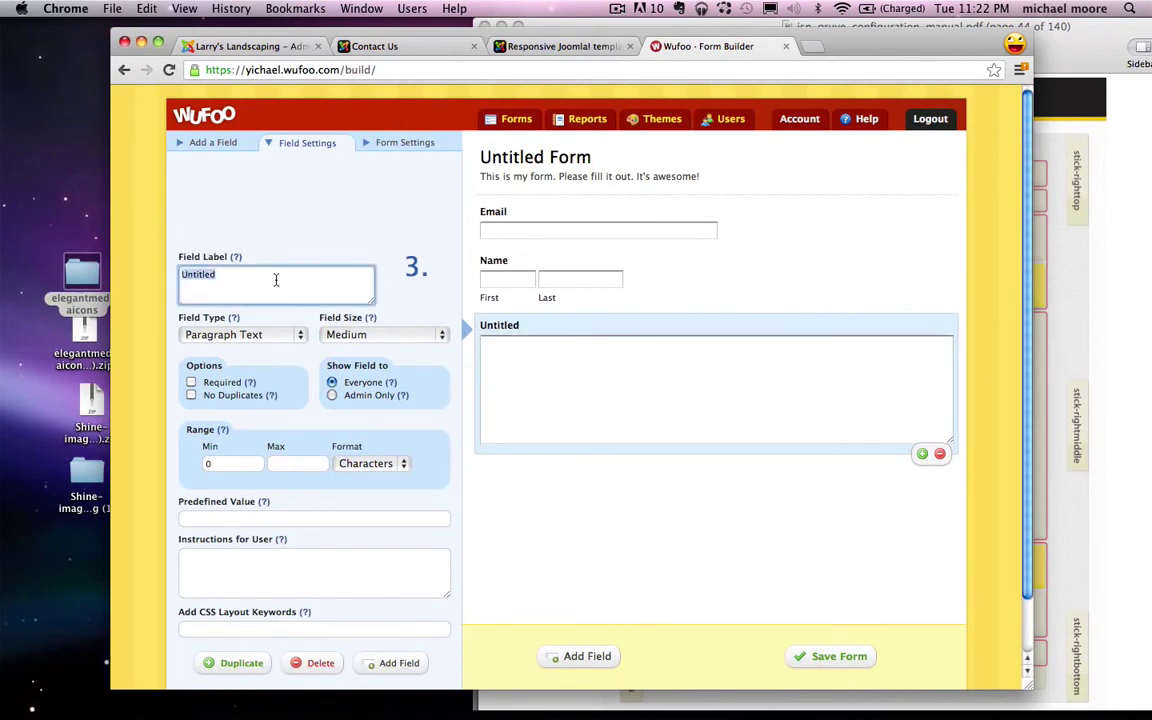
type("Mes")
key("BackSpace")
key("BackSpace")
key("BackSpace")
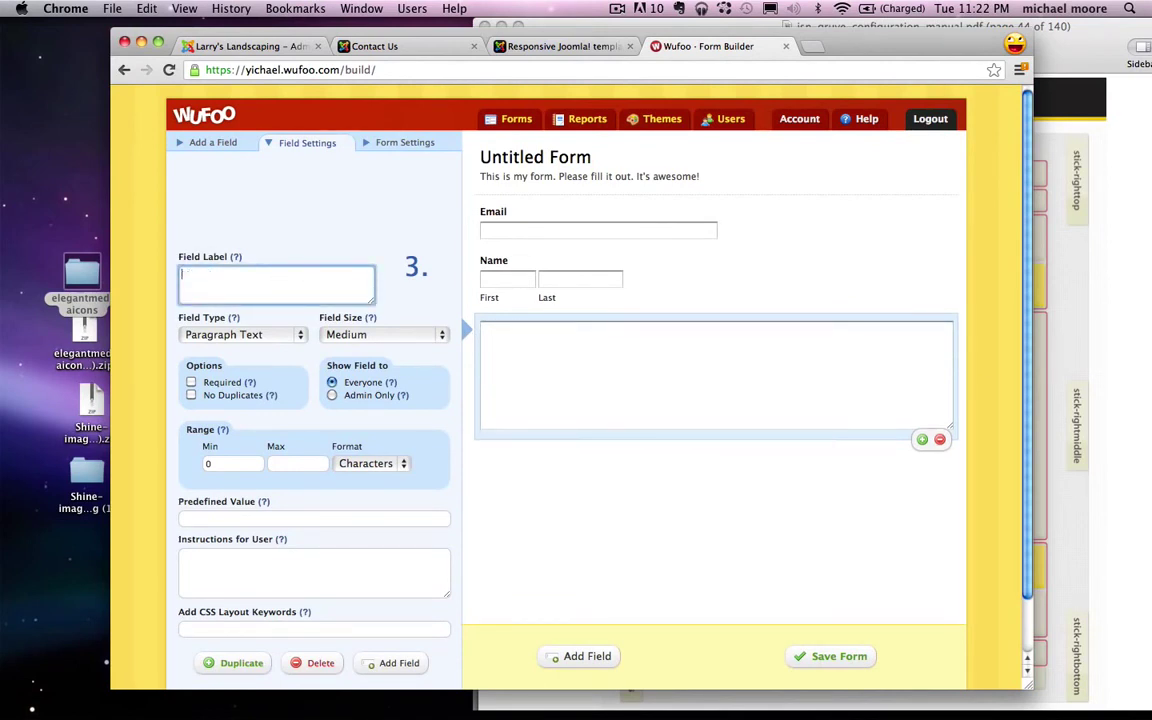
type("Your Message")
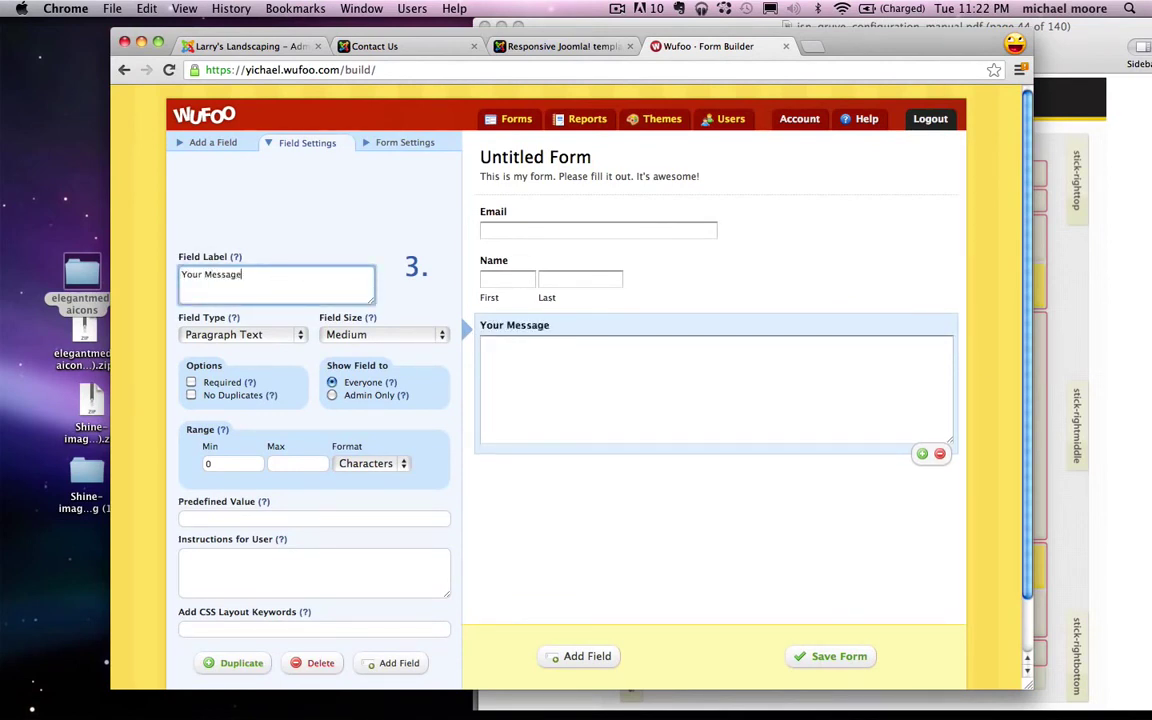
Step: Rename the form to Contact Us and delete its description
left_click(412, 143)
triple_click(271, 177)
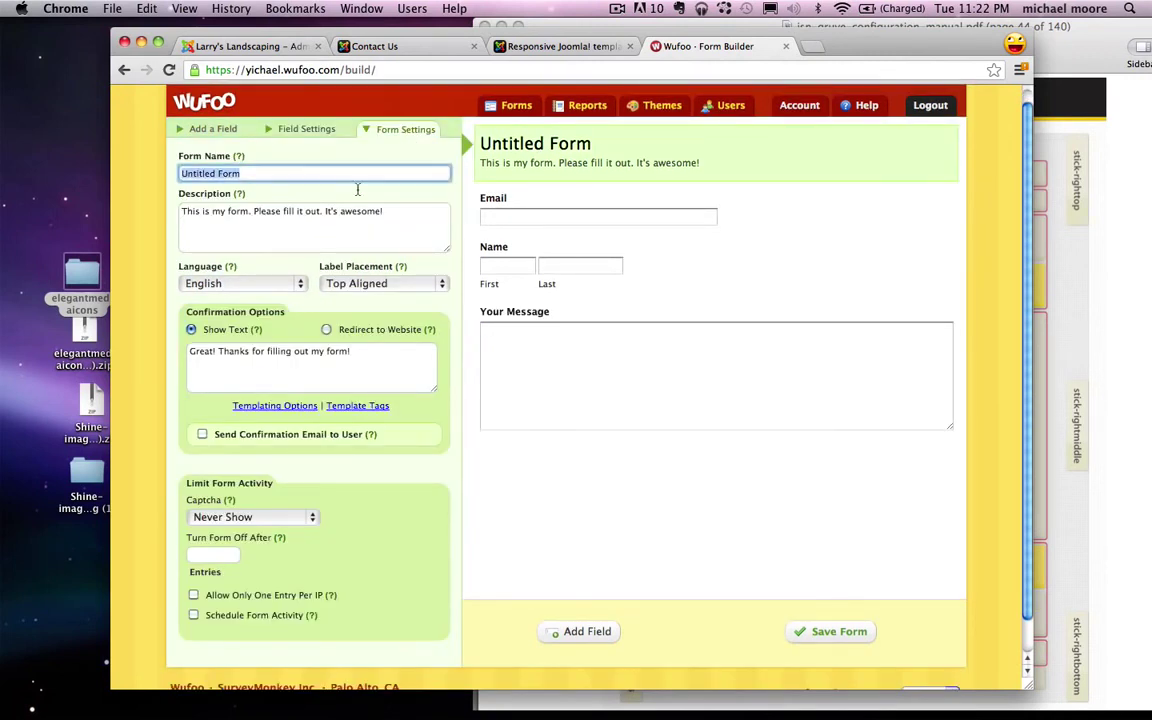
type("Contact Us")
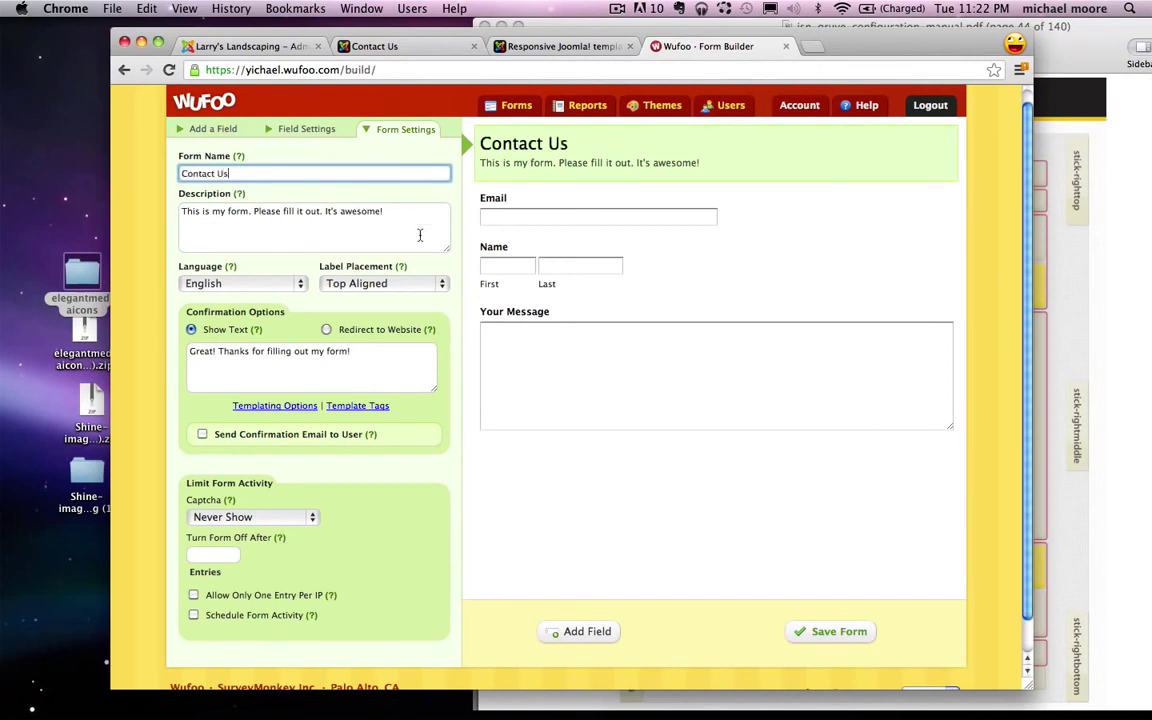
left_click_drag(388, 211, 147, 211)
key("BackSpace")
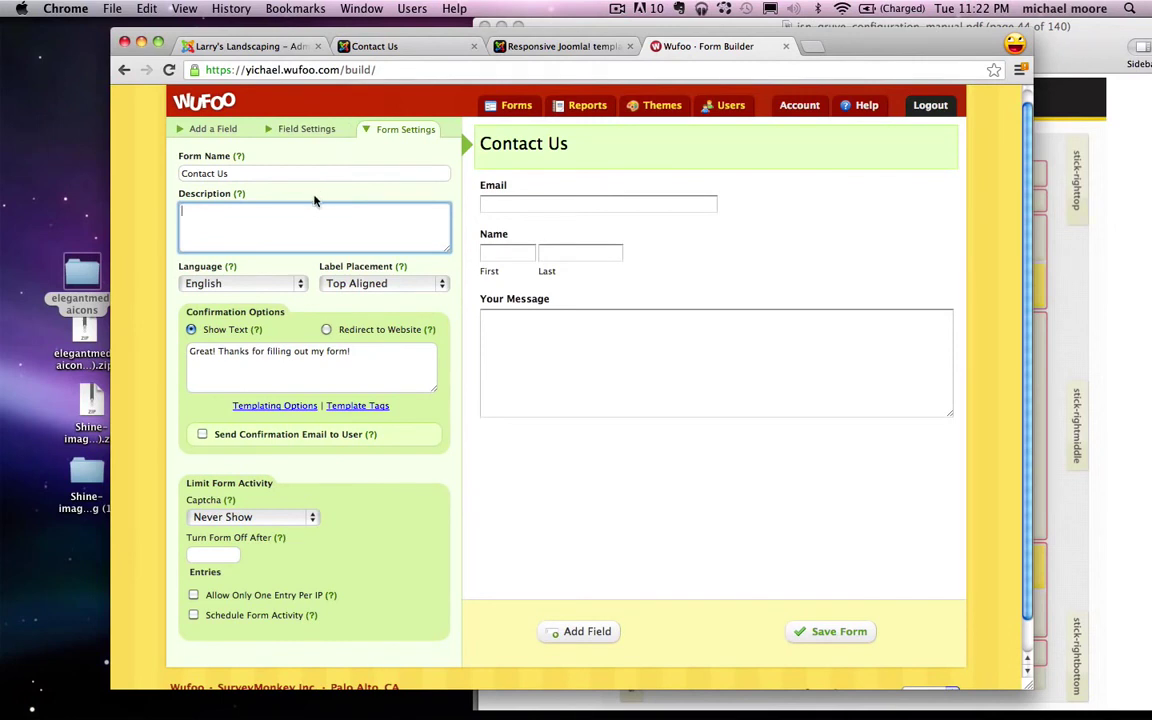
Step: Save the Contact Us form and finish, returning to the Form Manager
left_click(831, 631)
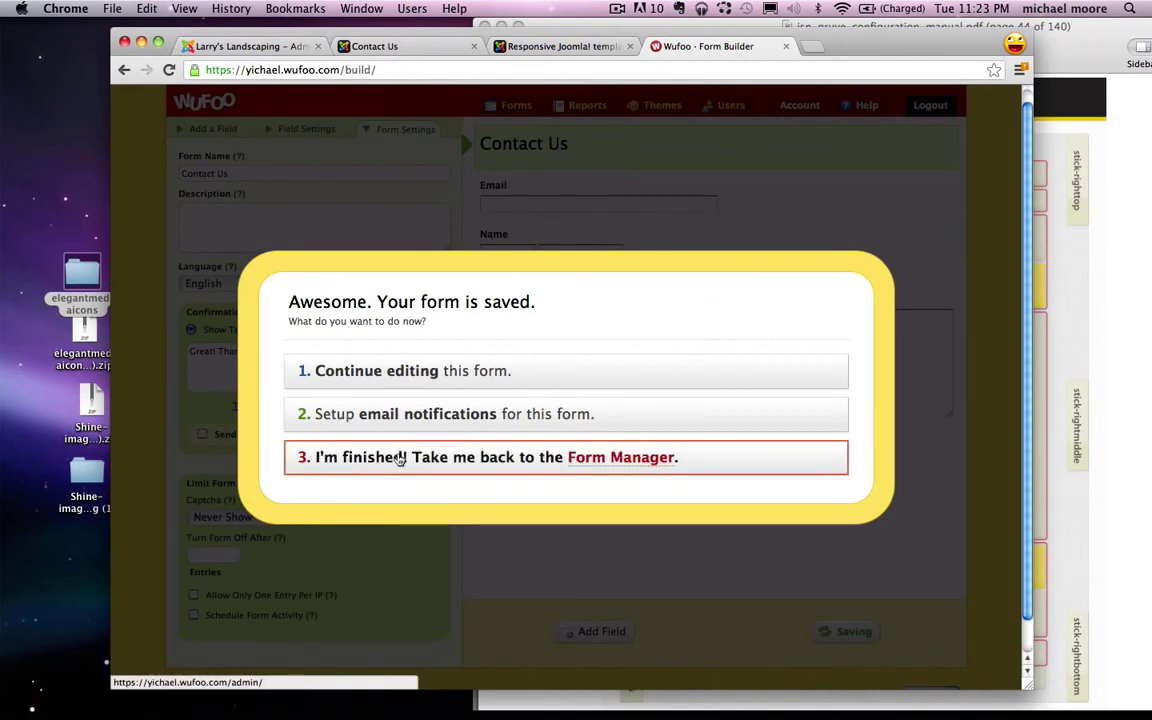
left_click(426, 458)
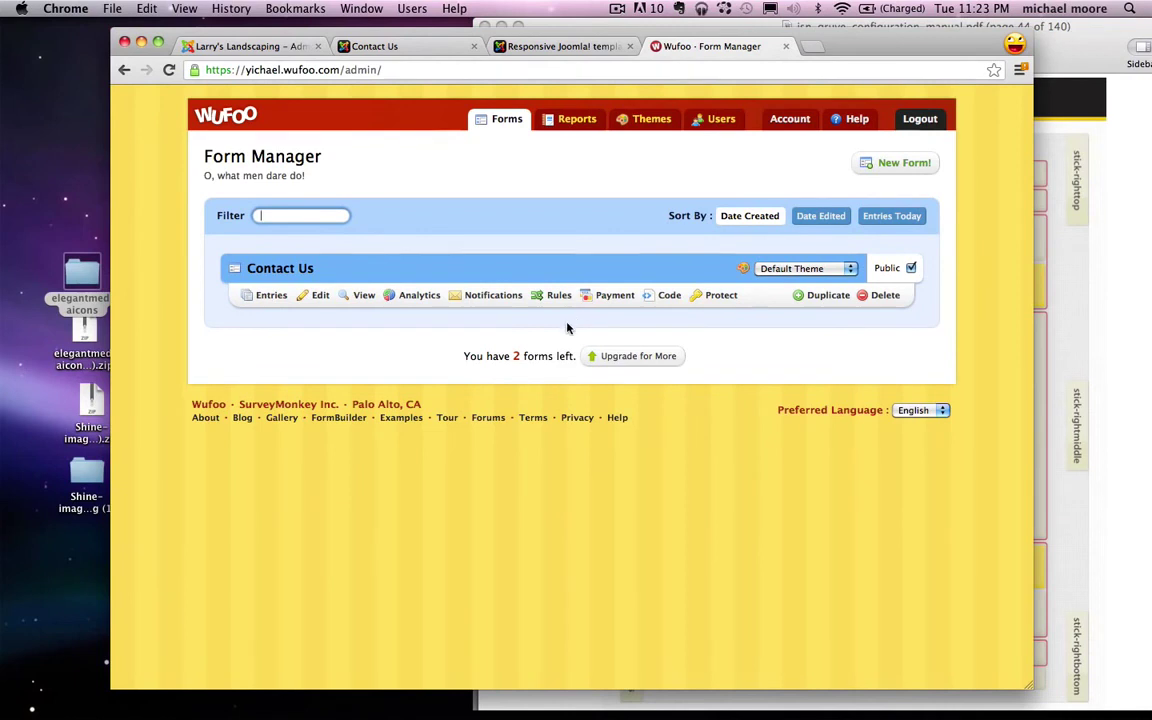
left_click(665, 297)
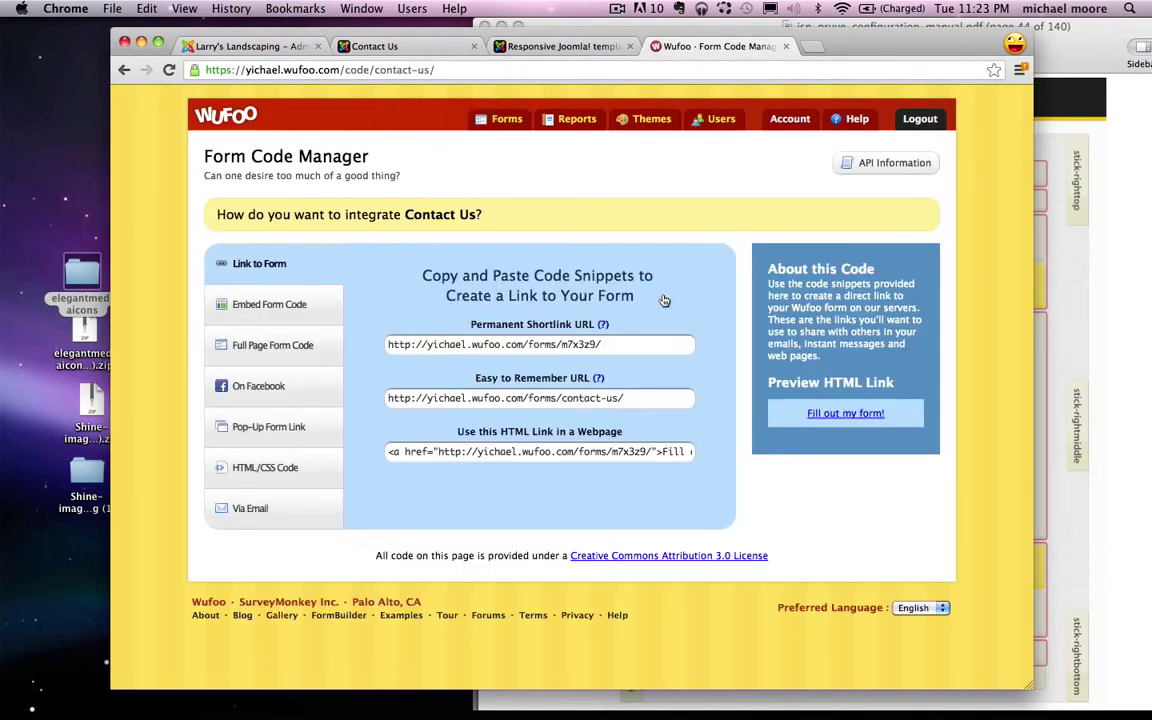
Step: Copy the Contact Us form's JavaScript embed code
left_click(268, 306)
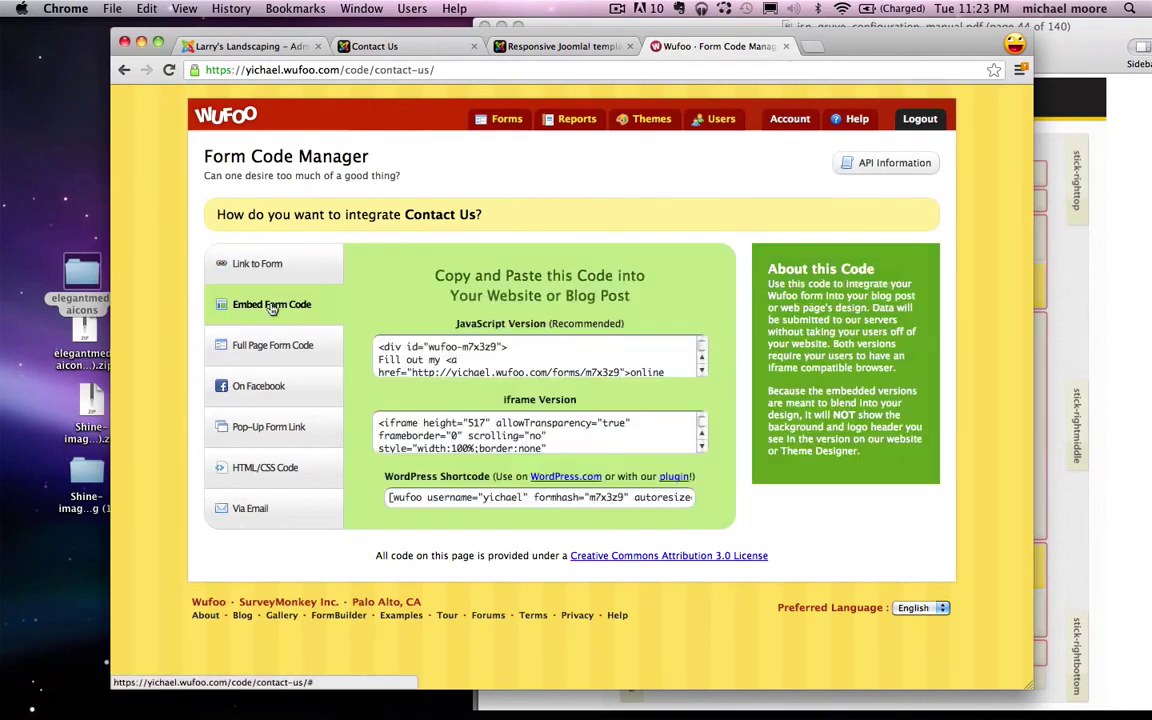
left_click(560, 350)
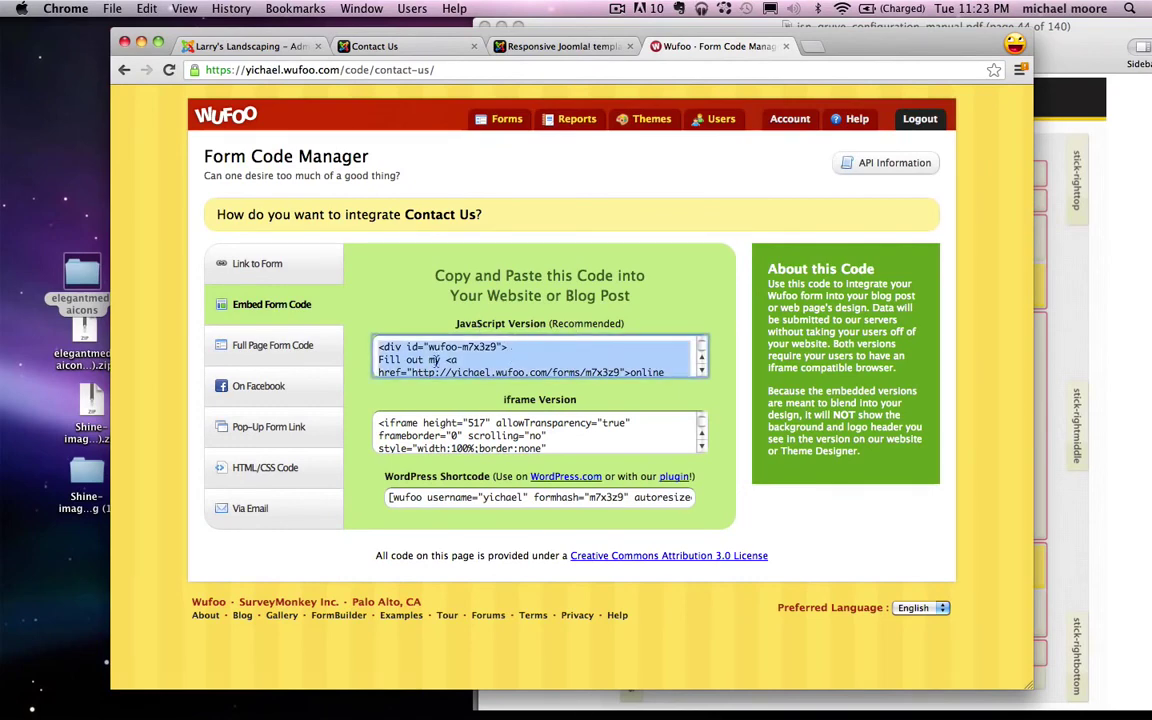
right_click(500, 364)
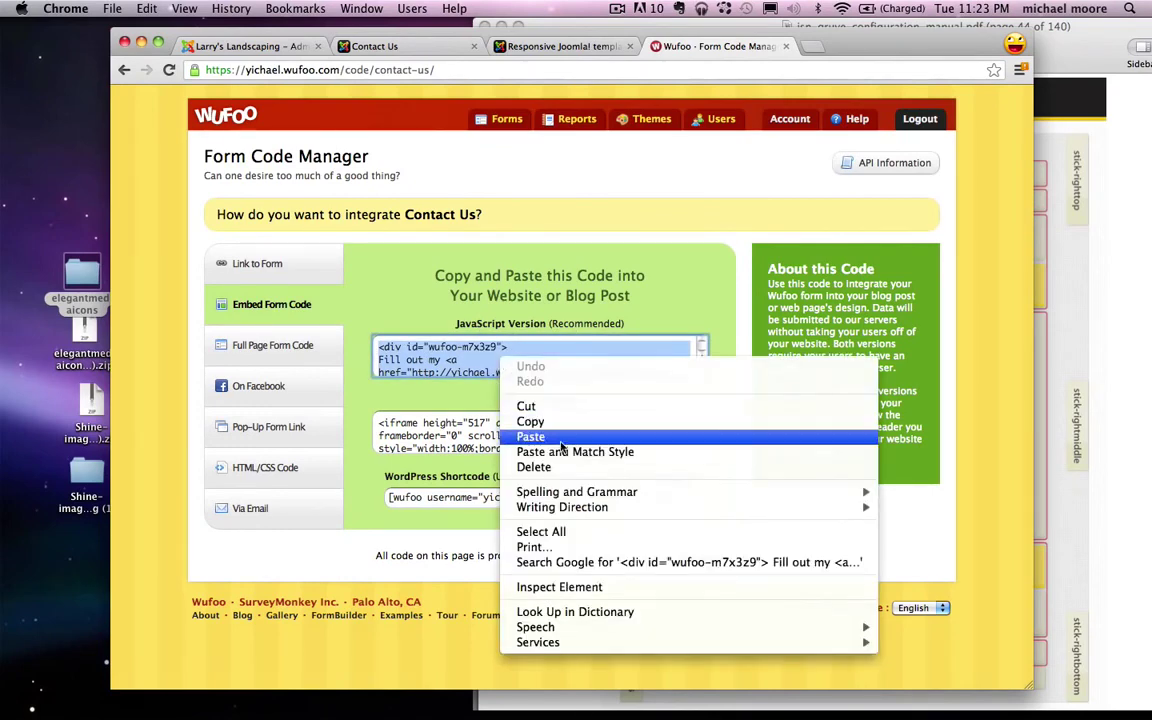
left_click(545, 419)
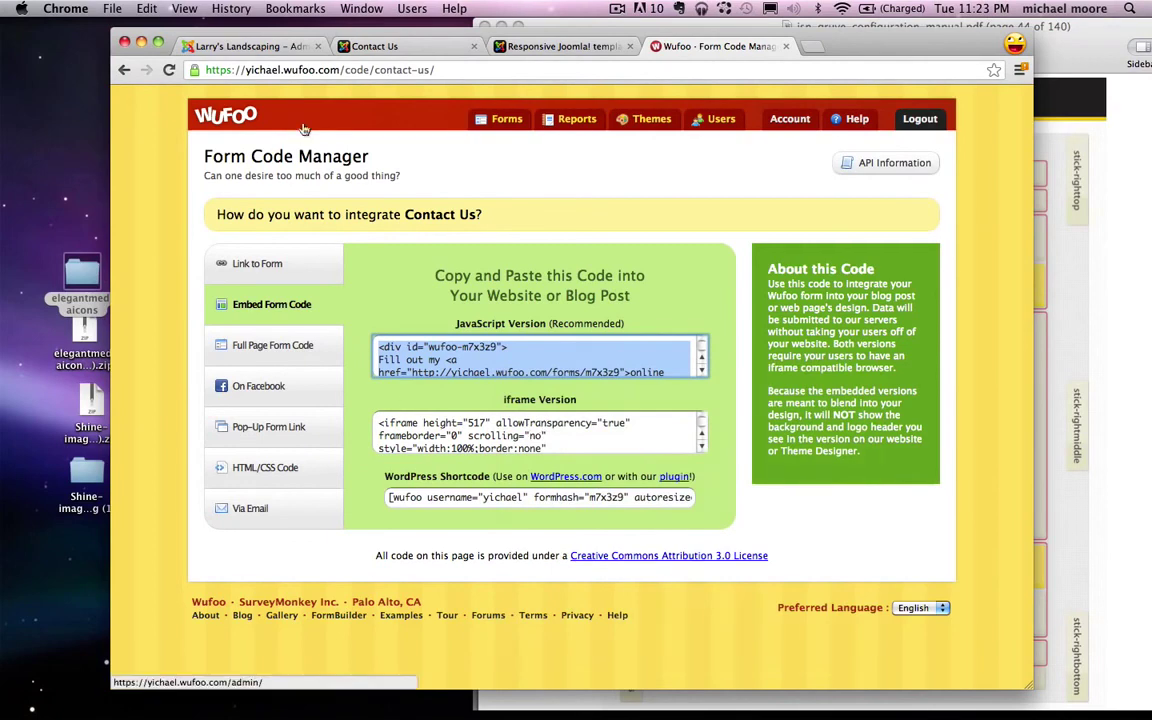
left_click(376, 47)
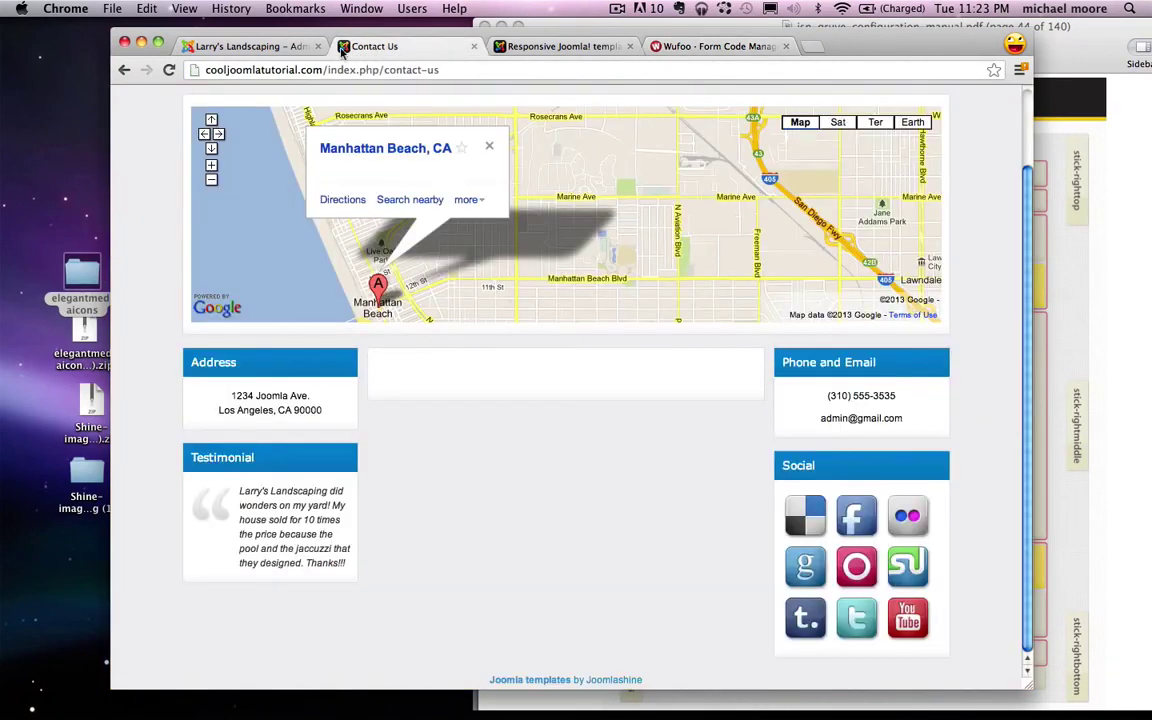
Step: Close the Testimonial module editor and log back into the administrator with username and password
left_click(277, 53)
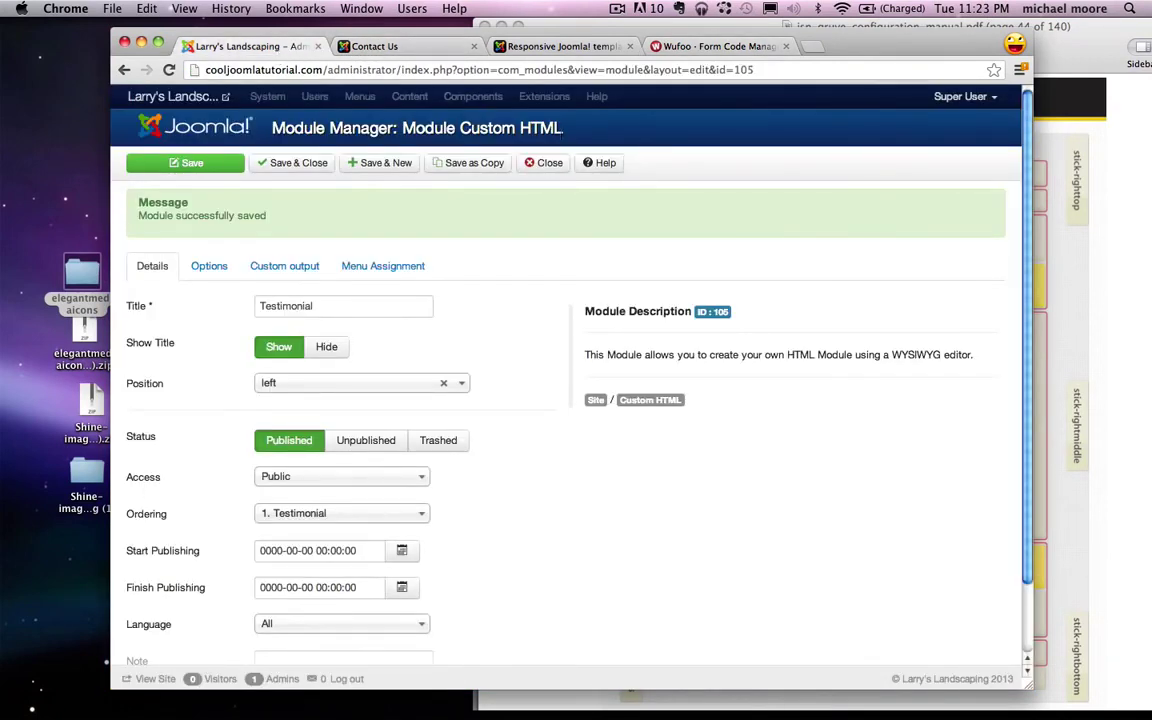
left_click(545, 162)
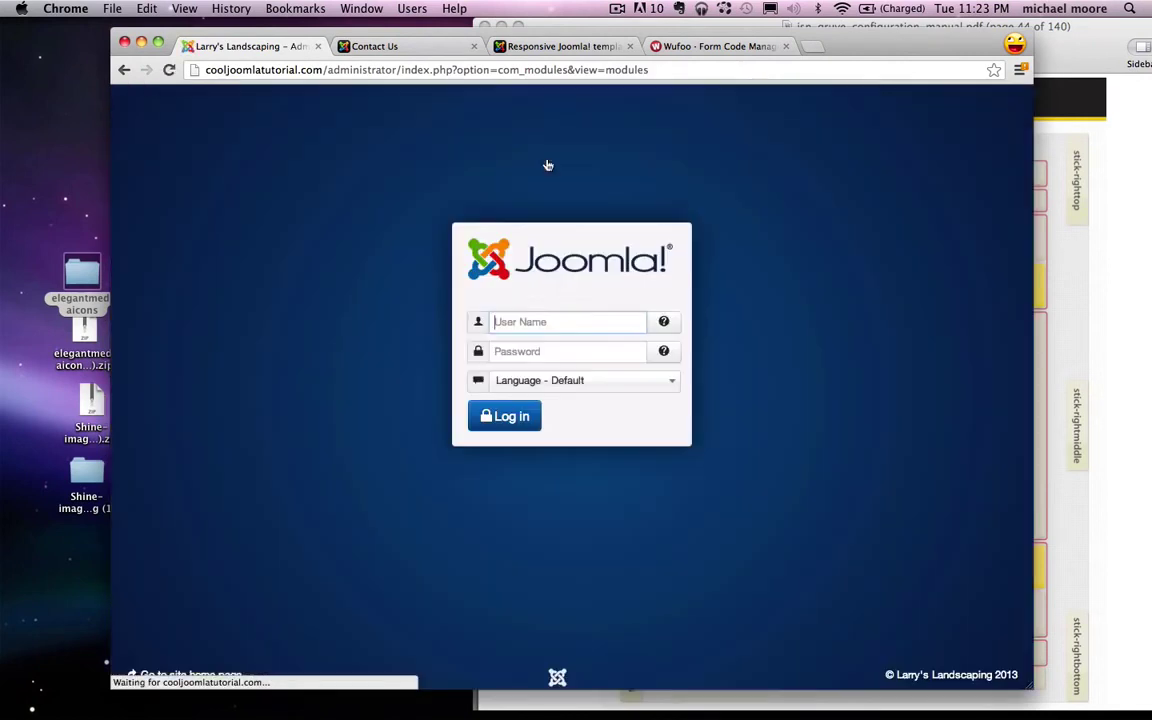
type("michael")
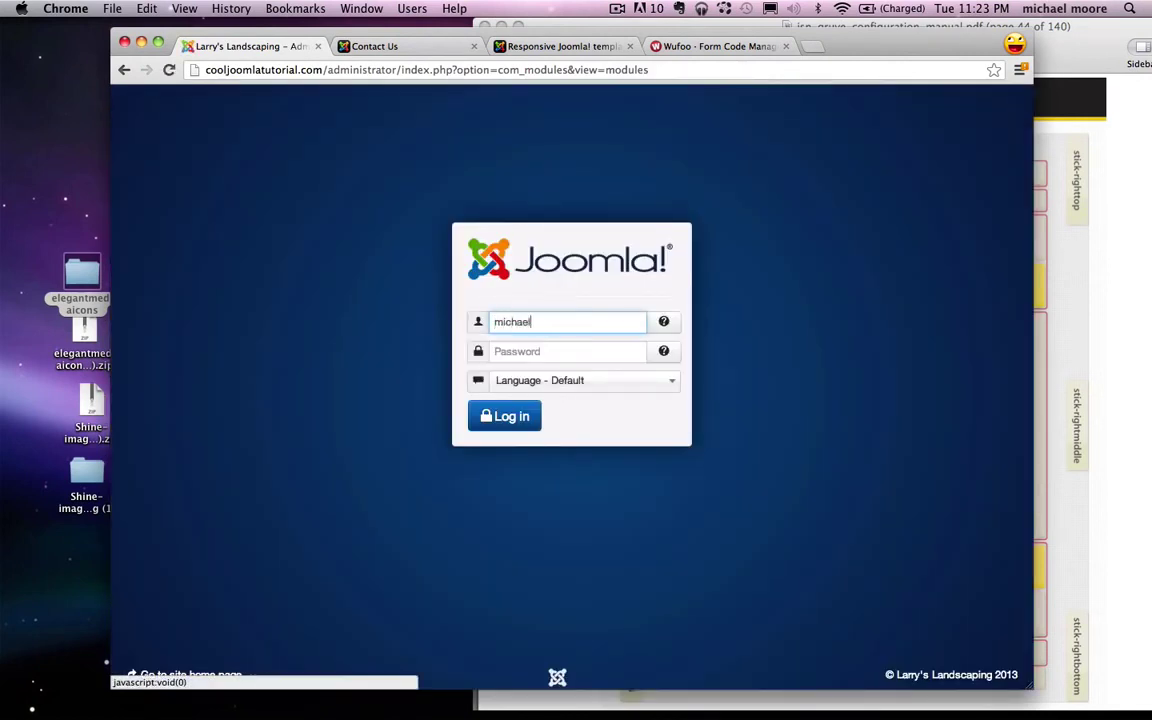
key("Tab")
type("••••••••")
key("Return")
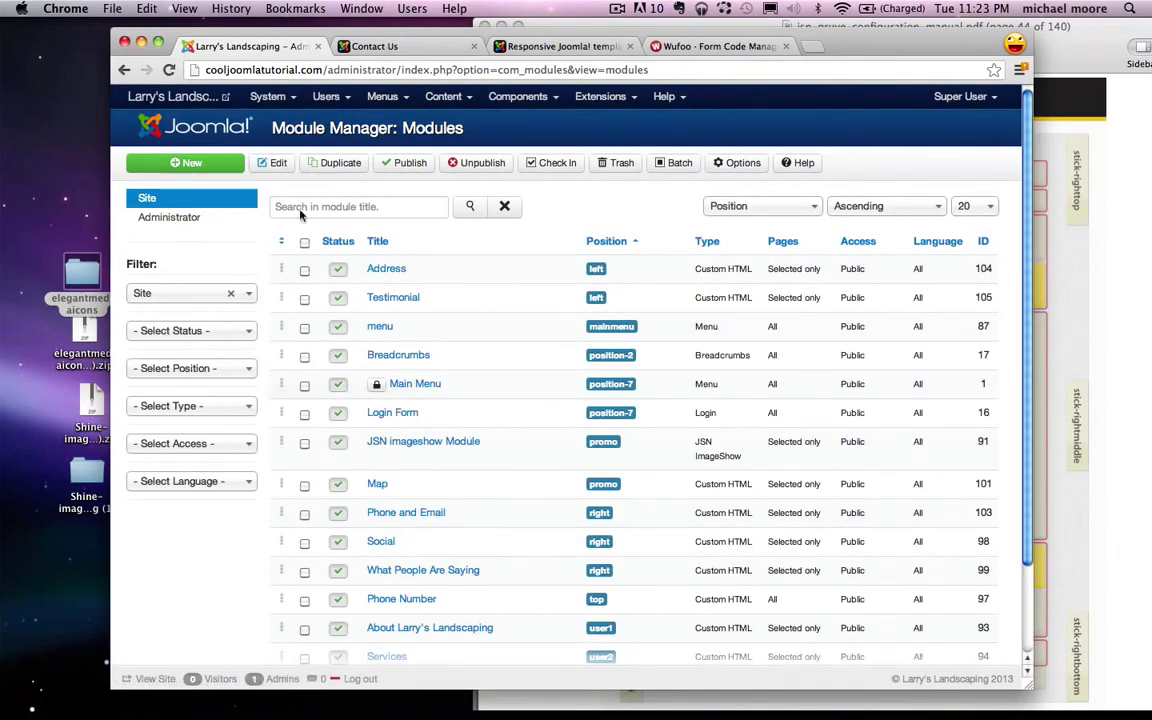
Step: Open the Article Manager from the Content menu
left_click(443, 96)
left_click(464, 122)
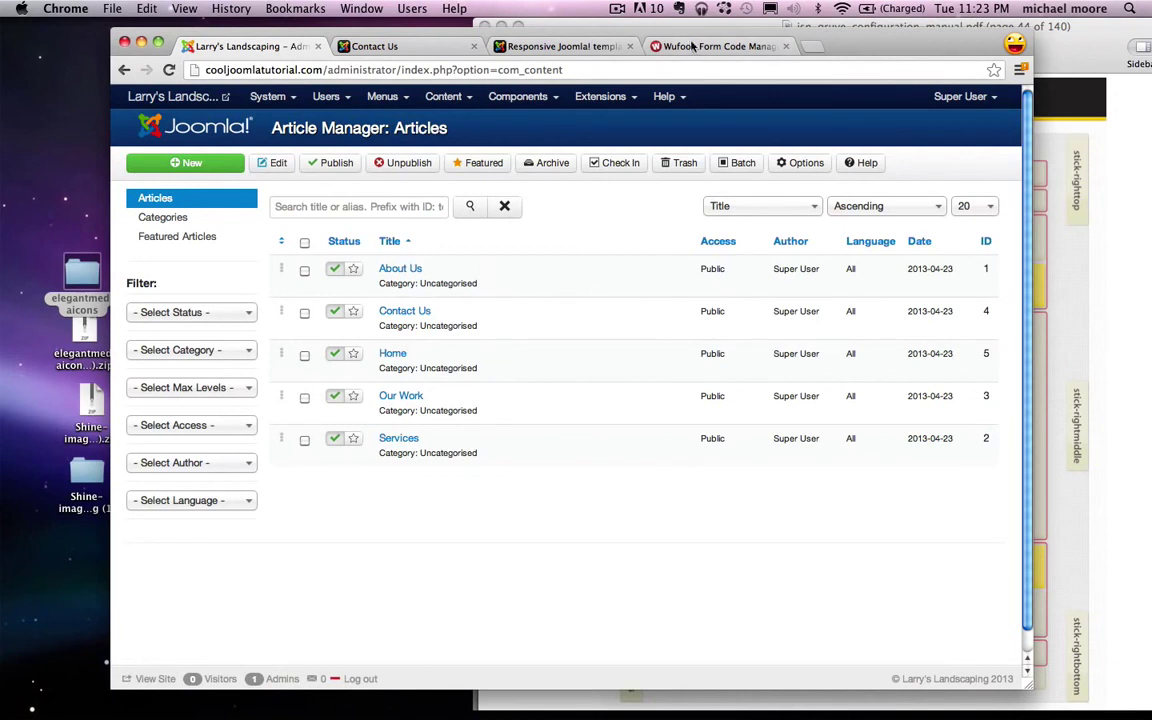
left_click(619, 97)
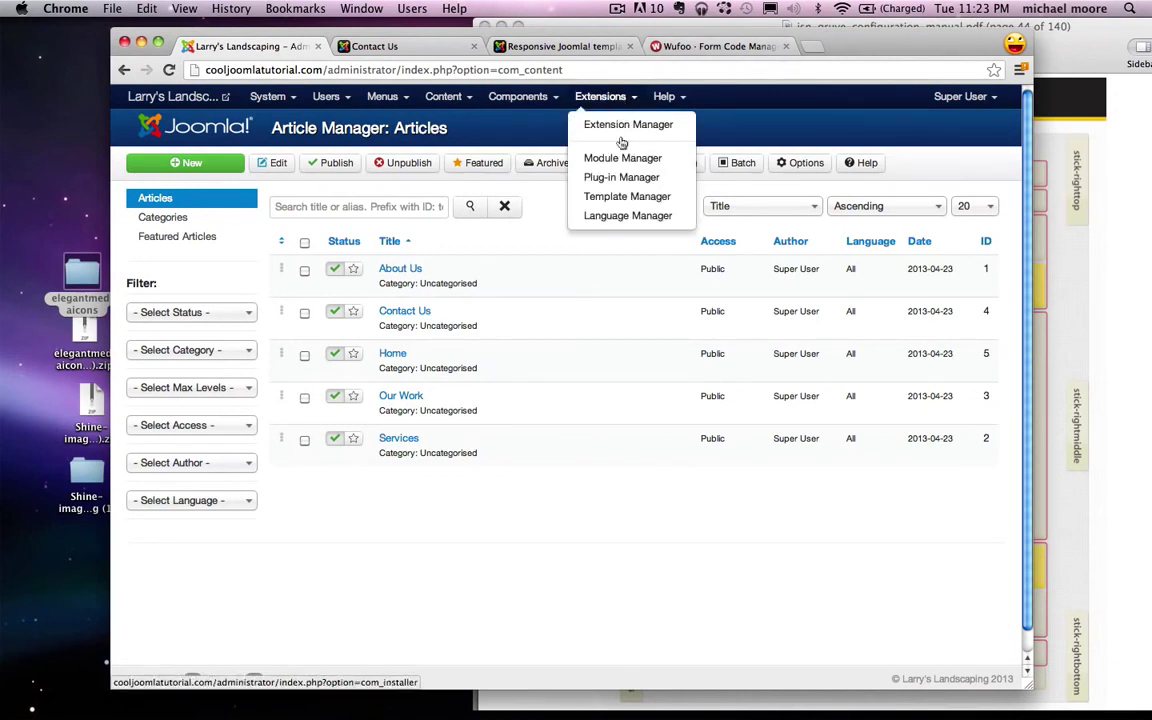
Step: Find the Editor - TinyMCE plug-in by searching 'tin' in the Plug-in Manager
left_click(605, 121)
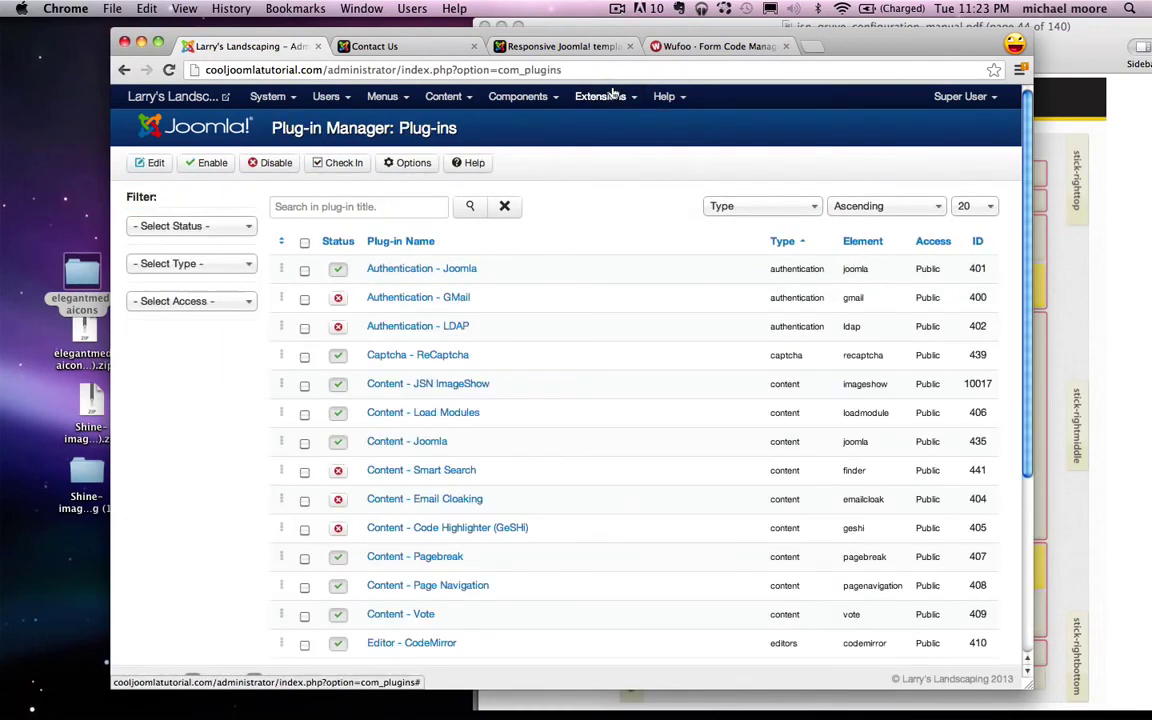
left_click(388, 201)
type("tiny")
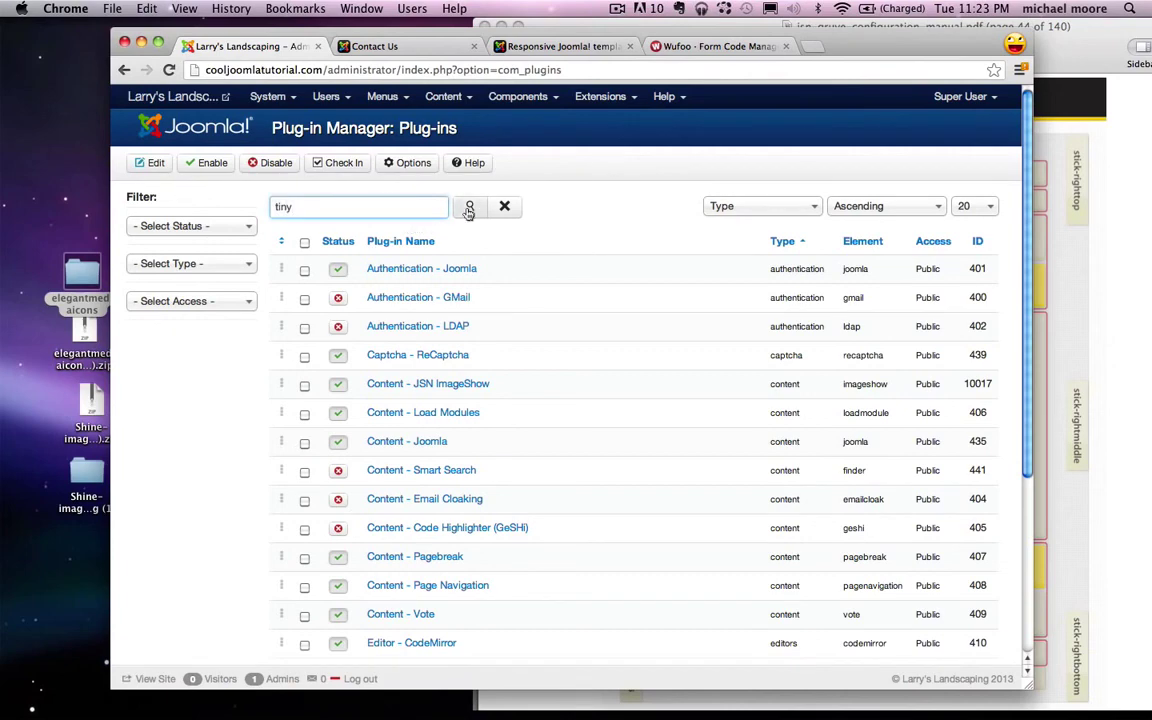
left_click(470, 206)
left_click(412, 272)
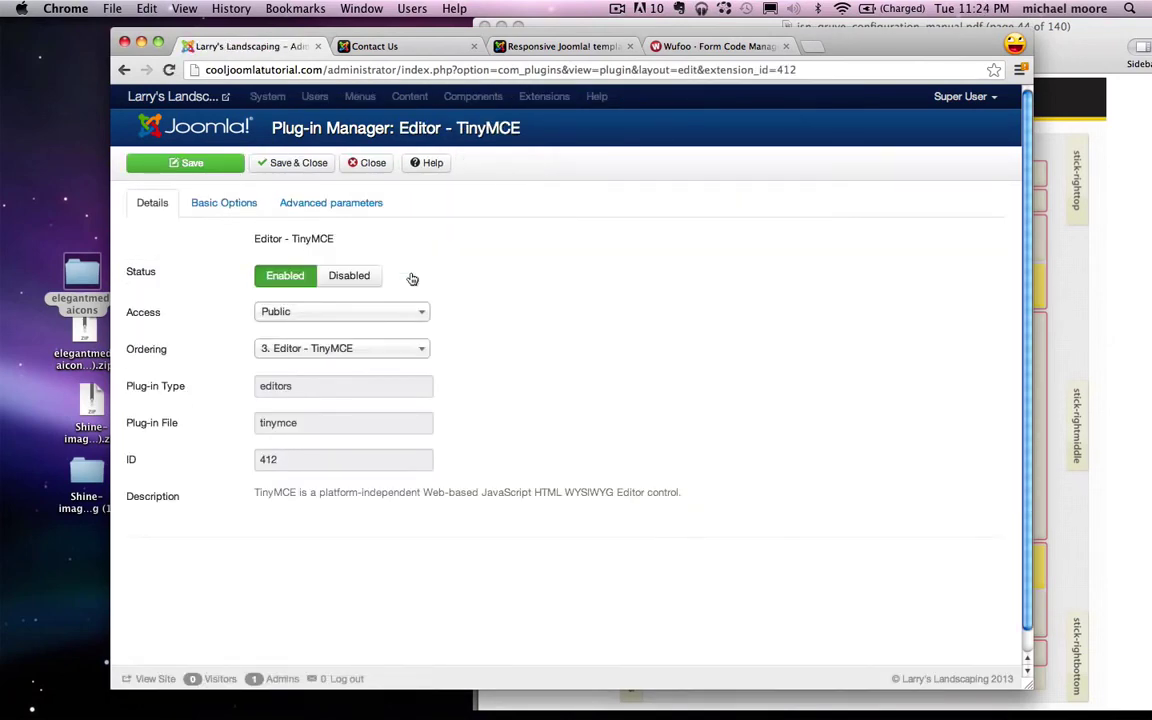
Step: Remove 'script' from TinyMCE's Prohibited Elements, leaving only applet, and save
left_click(210, 204)
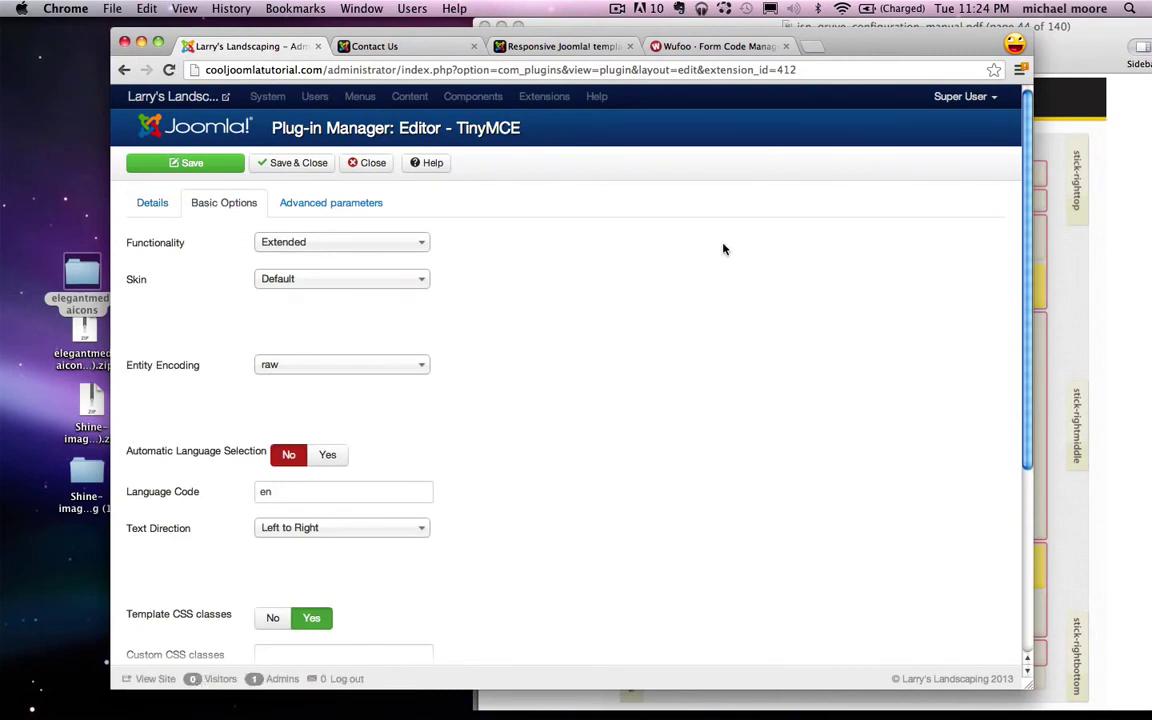
scroll(688, 236, "down", 5)
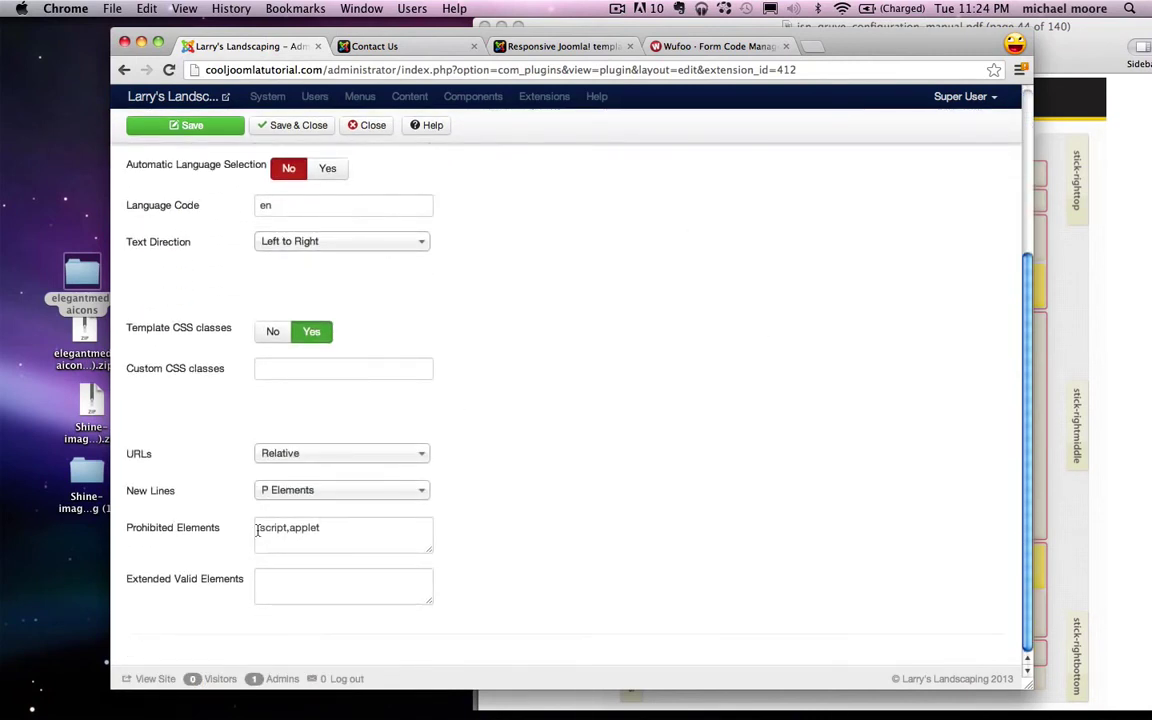
left_click_drag(258, 530, 276, 531)
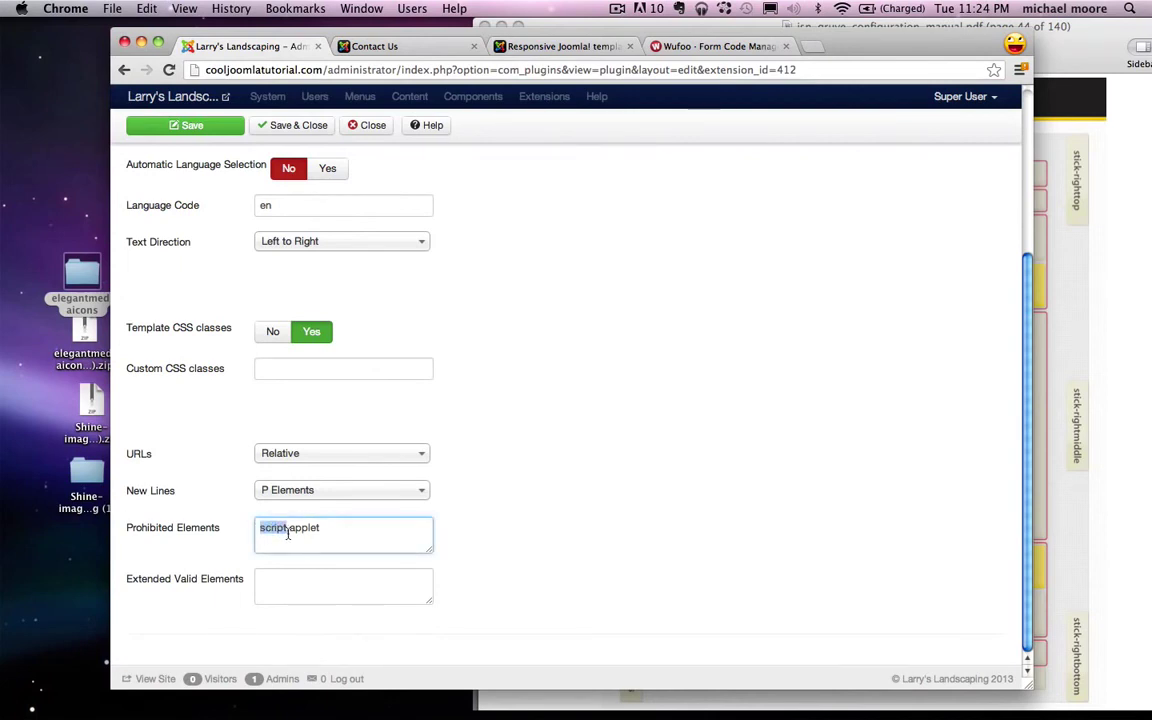
key("BackSpace")
scroll(337, 514, "up", 6)
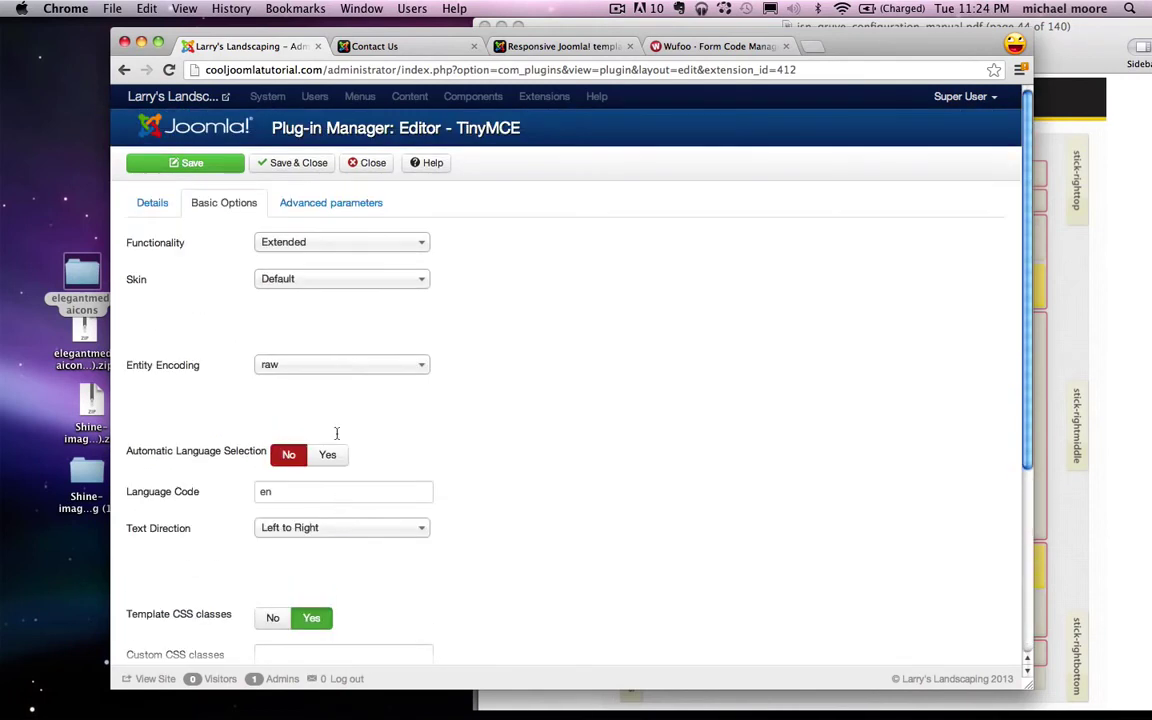
left_click(298, 165)
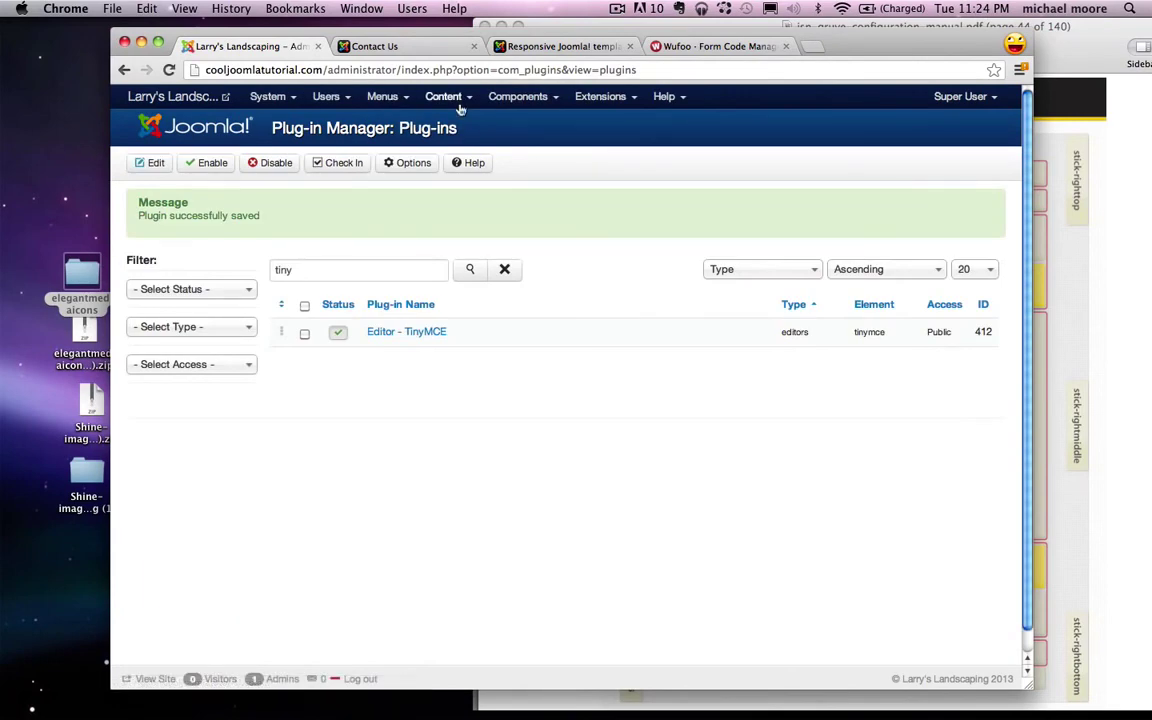
mouse_move(448, 97)
left_click(460, 122)
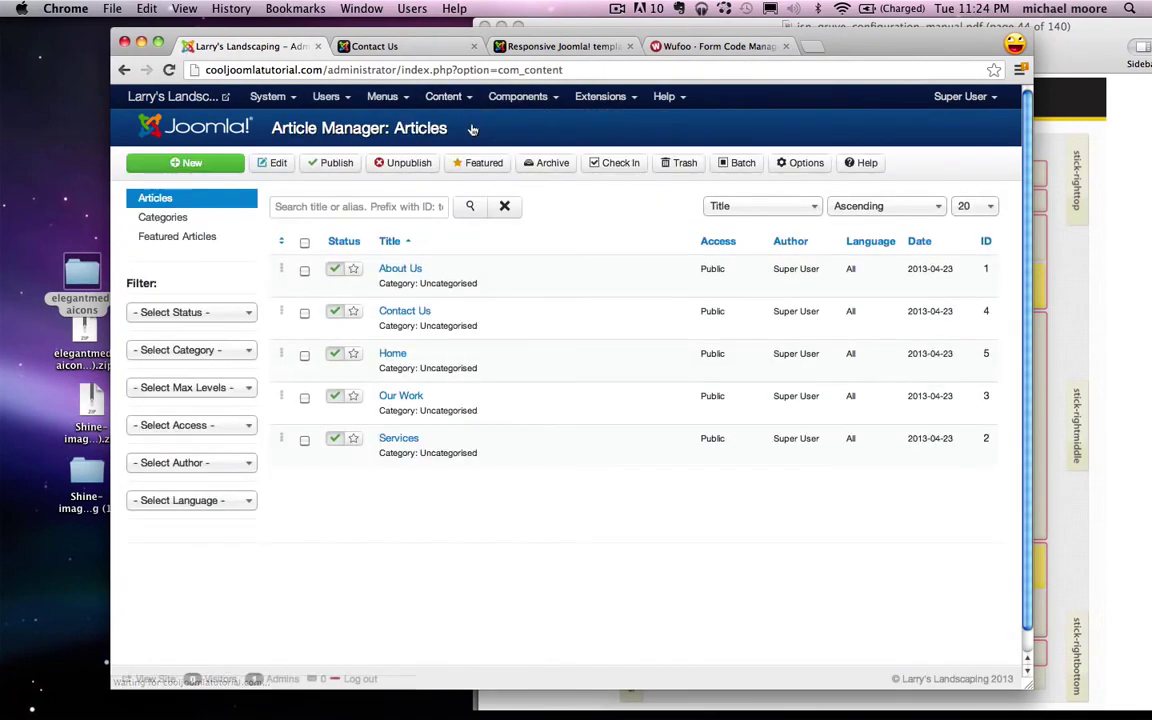
Step: Paste the Wufoo embed code into the Contact Us article's HTML source and save it
left_click(408, 314)
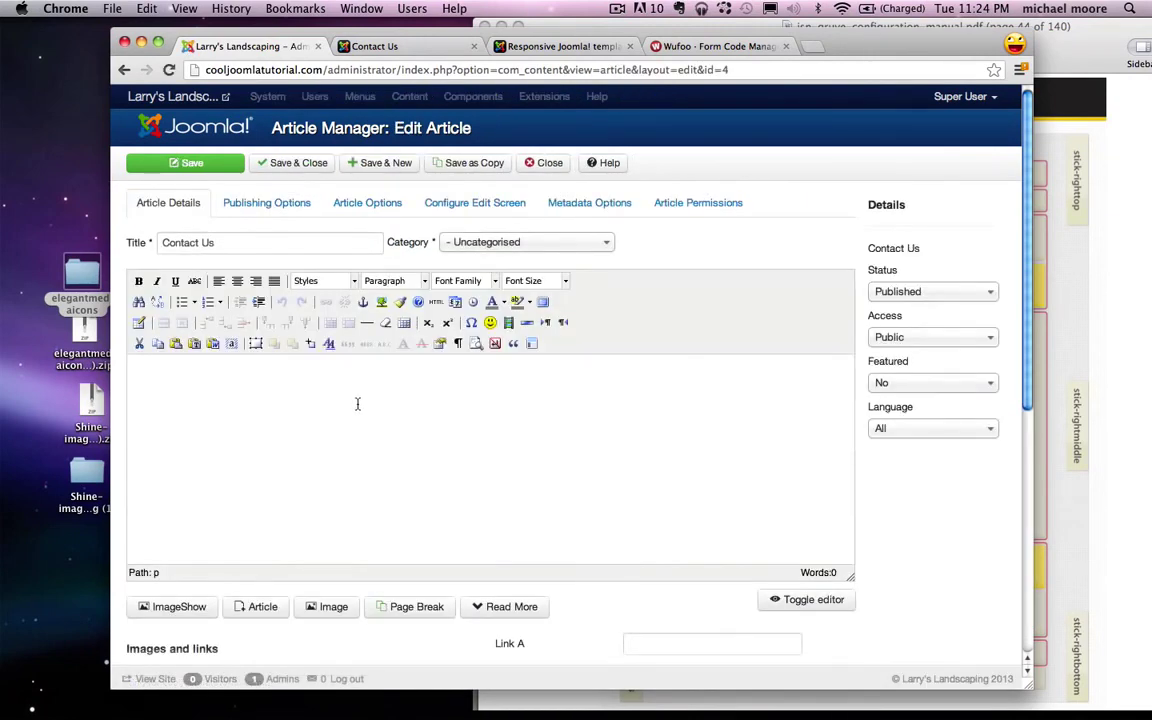
left_click(436, 302)
type("<div id=\"wufoo-m7x3z9\"> Fill out my <a href=\"http://yichael.wufoo.com/forms/m7x3z9\">online form</a>. </div> <script type=\"text/javascript\">var m7x3z9;(function(d, t) { var s = d.createElement(t), options = { 'userName':'yichael', 'formHash':'m7x3z9', 'autoResize':true, 'height':'517', 'async':true, 'header':'show'}; s.src = ('https:' == d.location.protocol ? 'https://' : 'http://') + 'wufoo.com/scripts/embed/form.js'; s.onload = s.onreadystatechange = function() { var rs = this.readyState; if (rs) if (rs != 'complete') if (rs != 'loaded') return; try { m7x3z9 = new WufooForm();m7x3z9.initialize(options);m7x3z9.display(); } catch (e) {}}; var scr = d.getElementsByTagName(t)[0], par = scr.parentNode; par.insertBefore(s, scr); })(document, 'script');</script>")
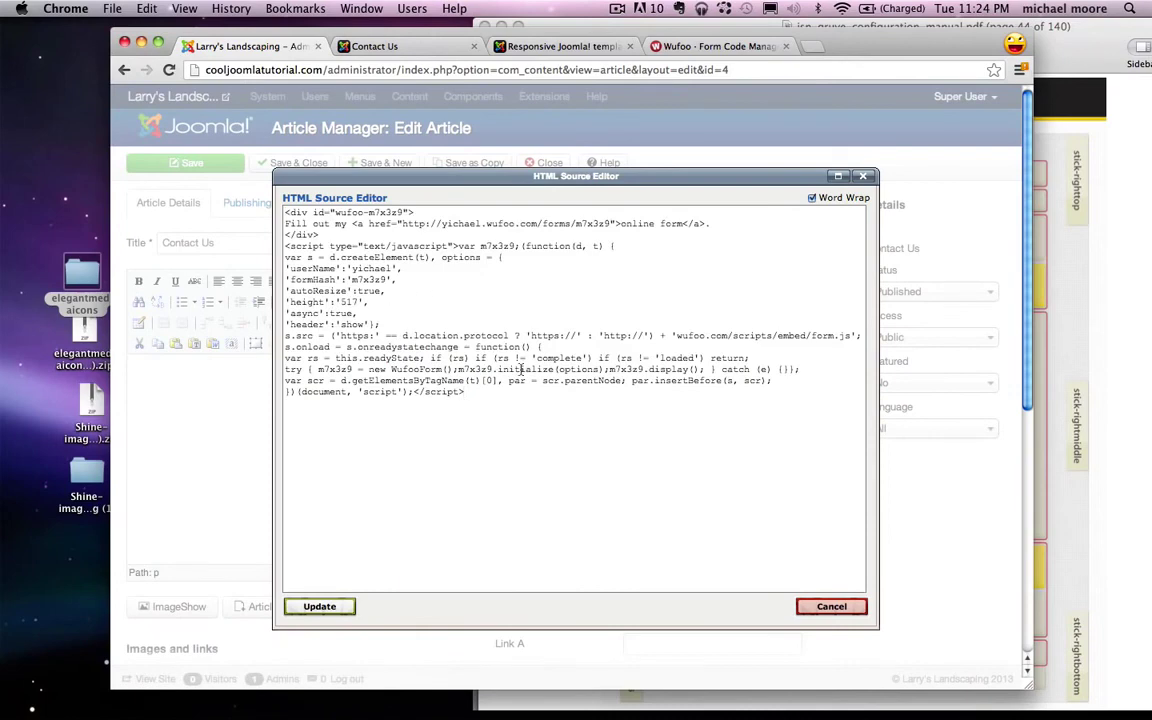
left_click(350, 607)
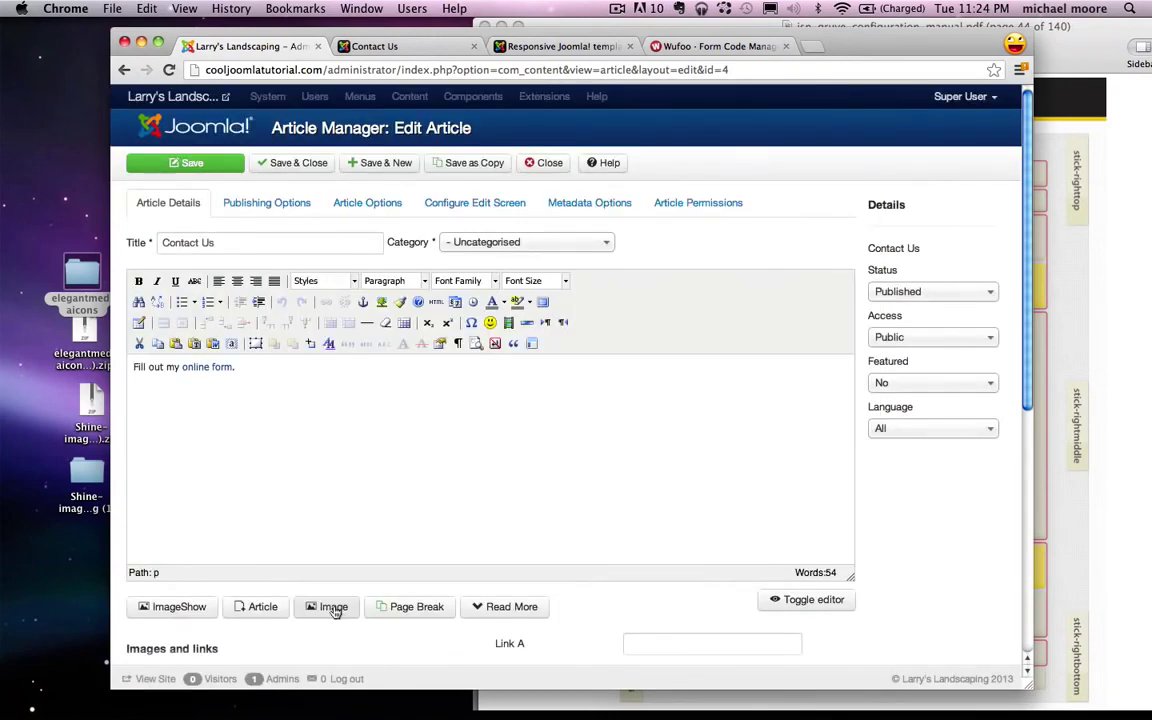
left_click(224, 162)
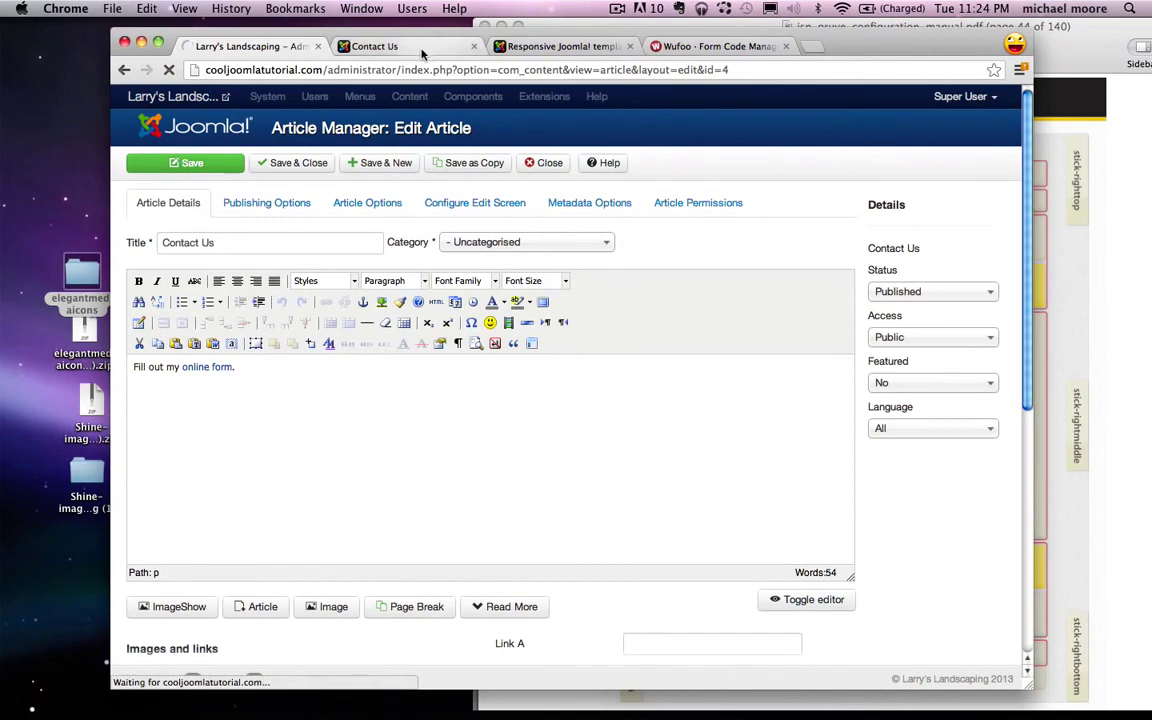
Step: Reload the live Contact Us page to confirm the Wufoo form, then go Home and advance the slider
left_click(422, 50)
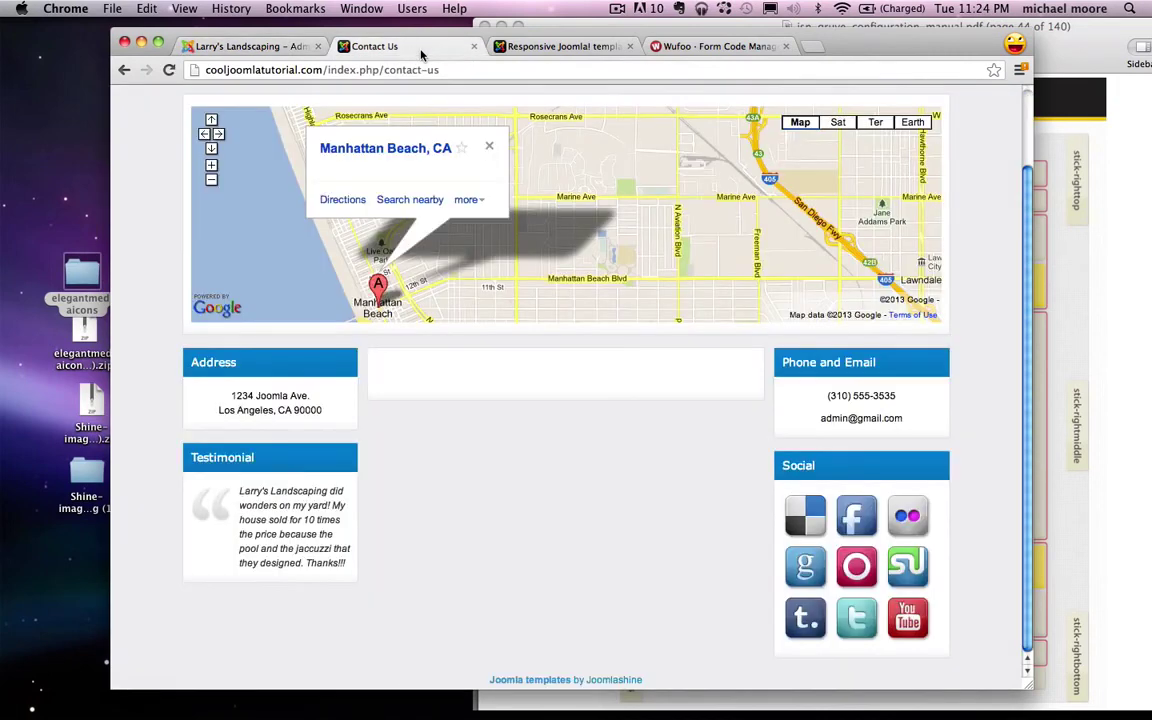
left_click(170, 72)
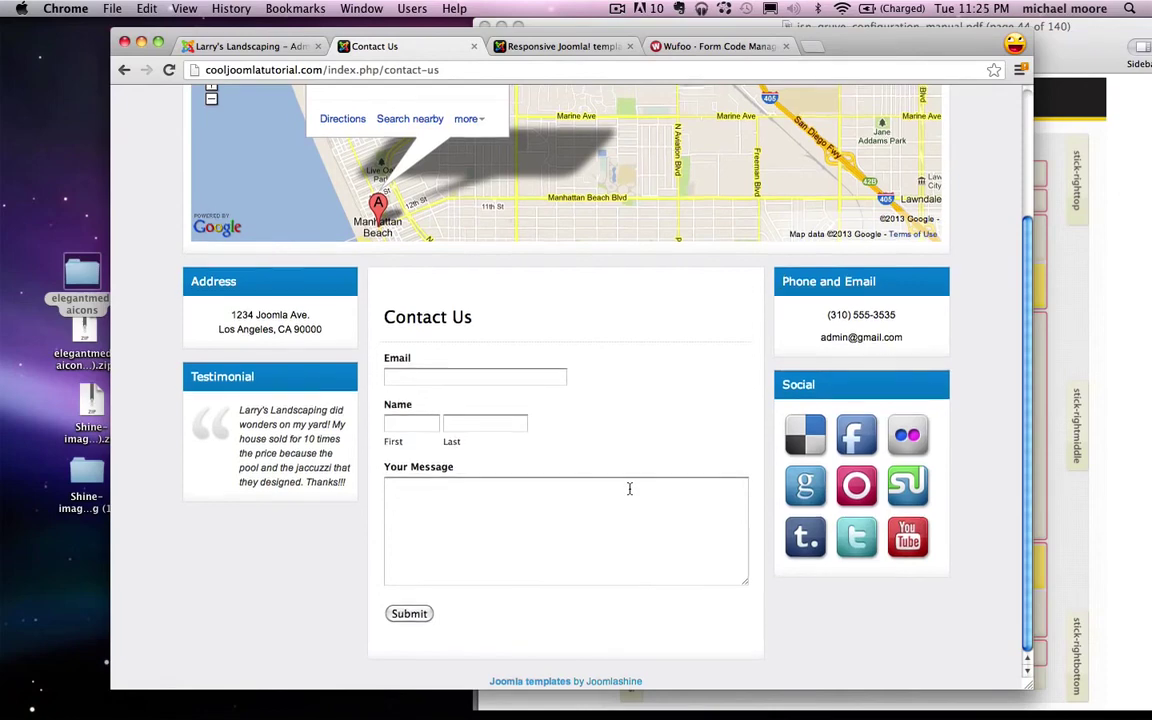
scroll(630, 490, "up", 4)
left_click(220, 92)
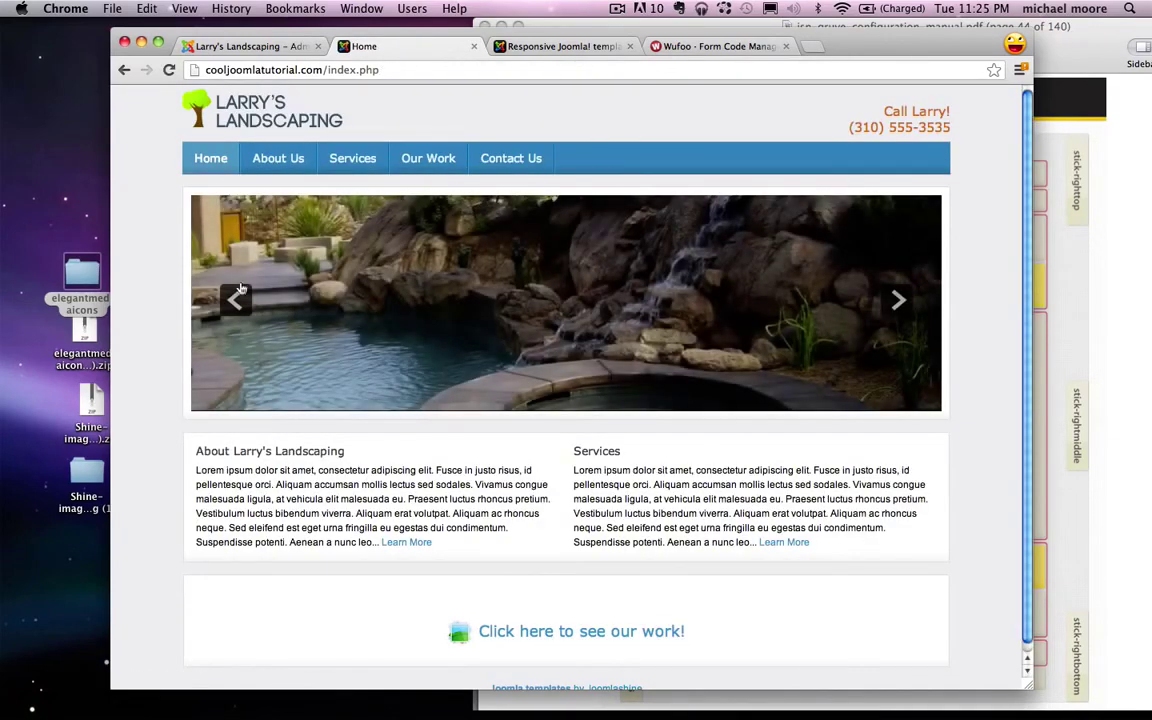
left_click(900, 303)
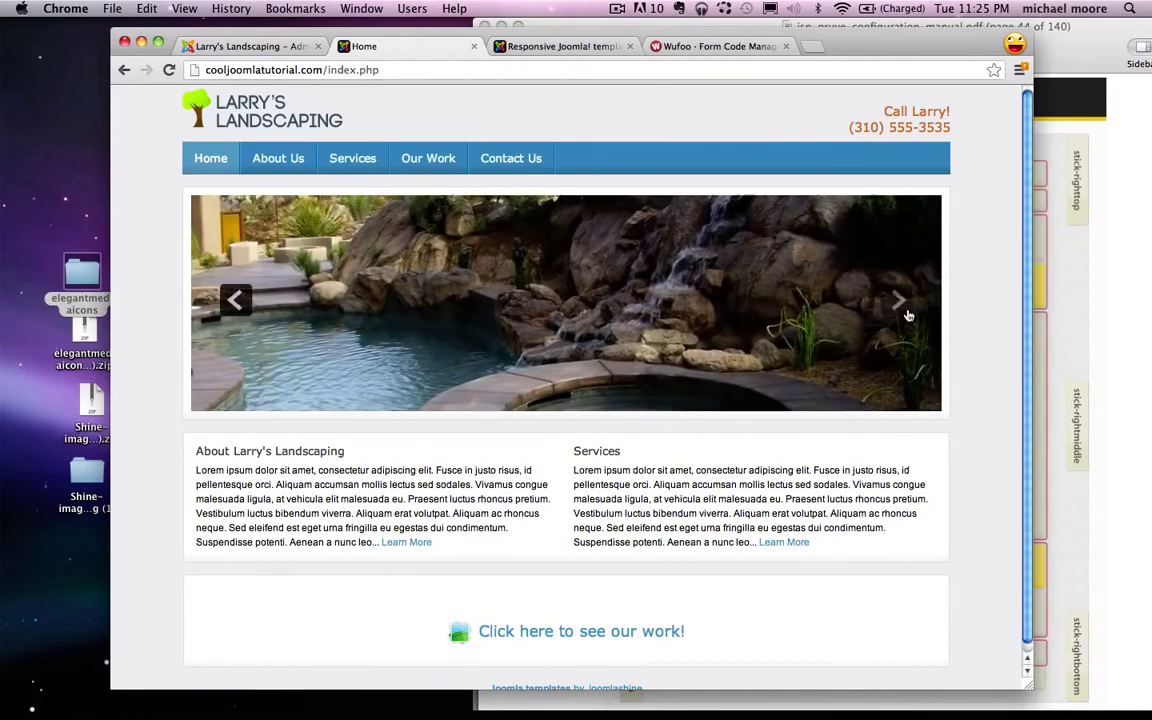